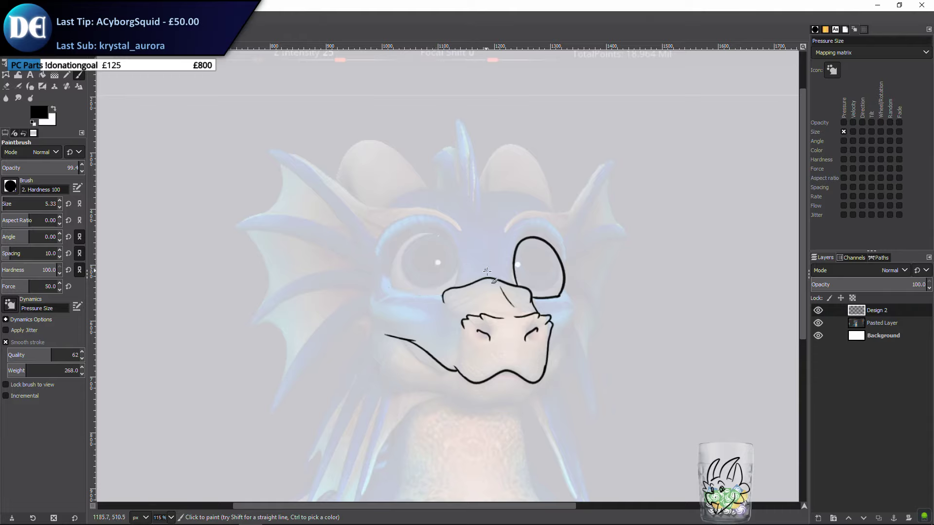
Outline the dragon's larger eye over the reference image and check the line art with the reference layer hidden
key(ctrl+y)
mouse_move(391, 286)
mouse_down()
mouse_move(389, 253)
mouse_move(410, 231)
mouse_move(439, 232)
mouse_move(461, 280)
mouse_up()
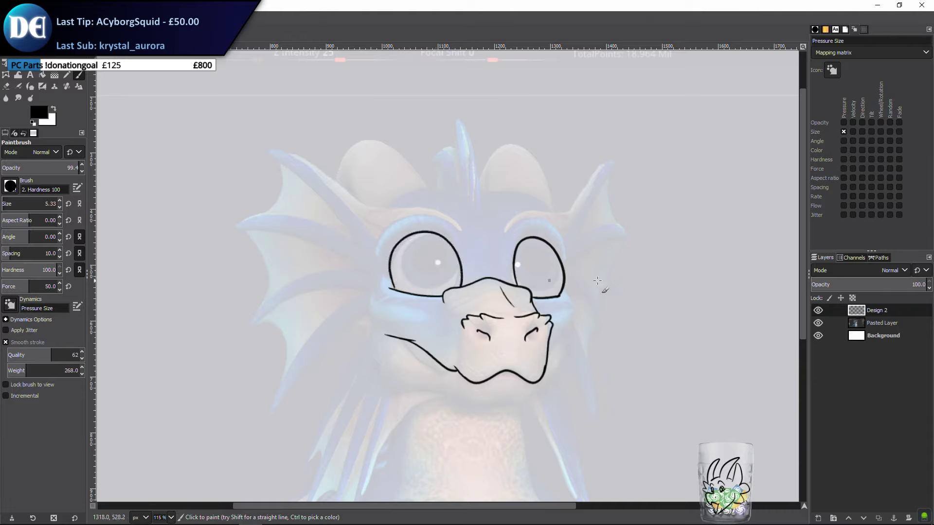
click(817, 322)
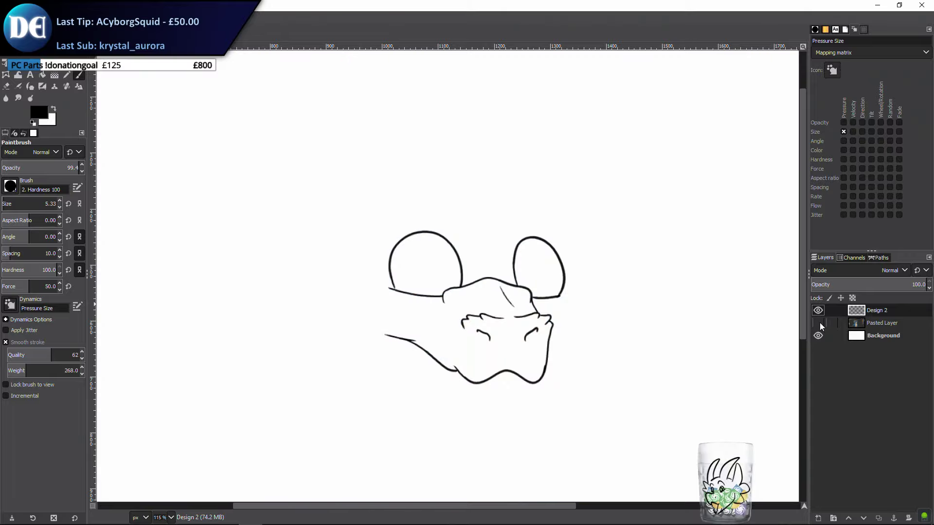
click(818, 322)
scroll(435, 238, down, 1)
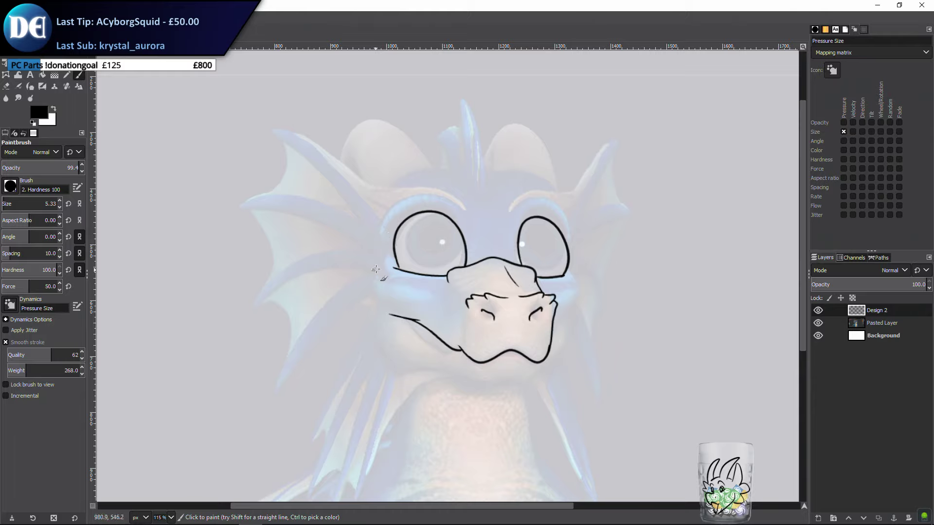
drag(376, 258, 376, 277)
key(ctrl+z)
mouse_move(569, 267)
mouse_down()
mouse_move(582, 284)
mouse_move(575, 321)
mouse_up()
key(ctrl+z)
mouse_move(566, 271)
mouse_down()
mouse_move(579, 294)
mouse_move(556, 381)
mouse_move(569, 315)
mouse_up()
key(ctrl+z)
mouse_move(565, 273)
mouse_down()
mouse_move(581, 288)
mouse_move(563, 333)
mouse_up()
key(ctrl+z)
key(ctrl+z)
Draw the chin line beneath the dragon's mouth and extend the jawline back to the base of the neck frill
click(817, 323)
click(818, 323)
mouse_move(446, 370)
mouse_down()
mouse_move(490, 387)
mouse_move(530, 383)
mouse_move(542, 359)
mouse_up()
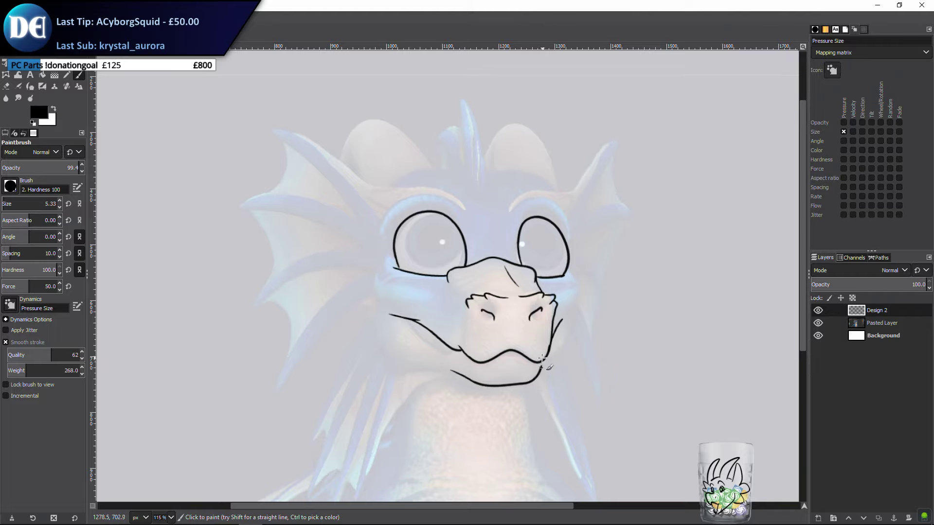
click(818, 321)
click(819, 321)
mouse_move(394, 385)
mouse_down()
mouse_move(423, 371)
mouse_move(475, 383)
mouse_up()
drag(372, 350, 382, 322)
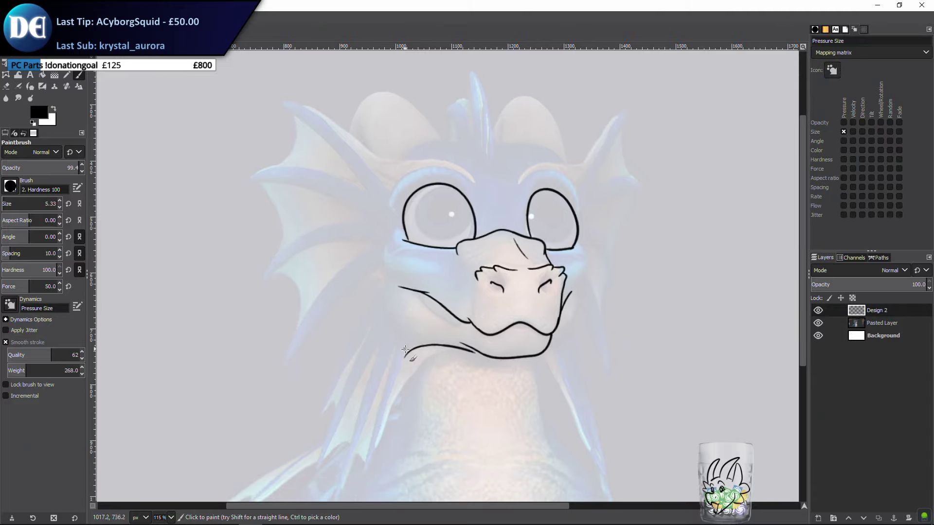
mouse_move(412, 358)
mouse_down()
mouse_move(418, 278)
mouse_move(367, 399)
mouse_up()
key(ctrl+z)
drag(409, 273, 382, 395)
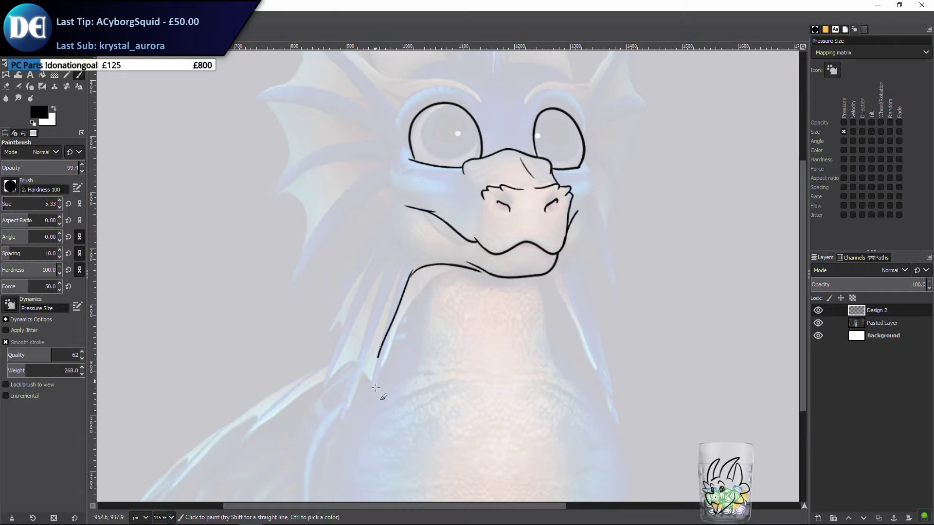
key(ctrl+z)
drag(411, 271, 374, 377)
key(ctrl+z)
mouse_move(411, 270)
mouse_down()
mouse_move(370, 410)
mouse_move(411, 271)
mouse_up()
key(ctrl+z)
key(ctrl+z)
mouse_move(370, 394)
mouse_down()
mouse_move(421, 248)
mouse_move(359, 403)
mouse_up()
key(ctrl+z)
key(ctrl+z)
scroll(369, 341, up, 2)
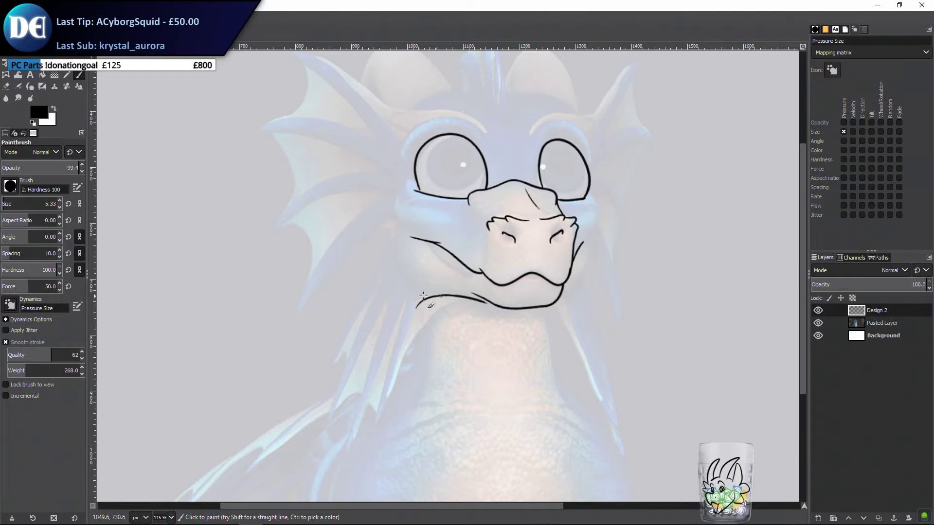
Draw both long edges of the first frill spine running down from the jaw, and check them without the reference
drag(378, 422, 434, 283)
drag(393, 382, 417, 323)
key(ctrl+z)
mouse_move(393, 396)
mouse_down()
mouse_move(432, 316)
mouse_move(489, 303)
mouse_up()
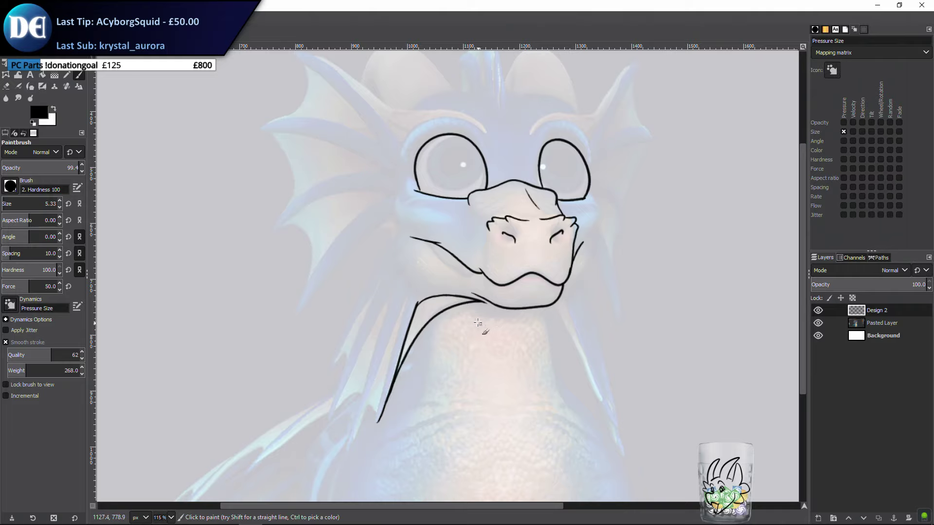
drag(423, 317, 412, 355)
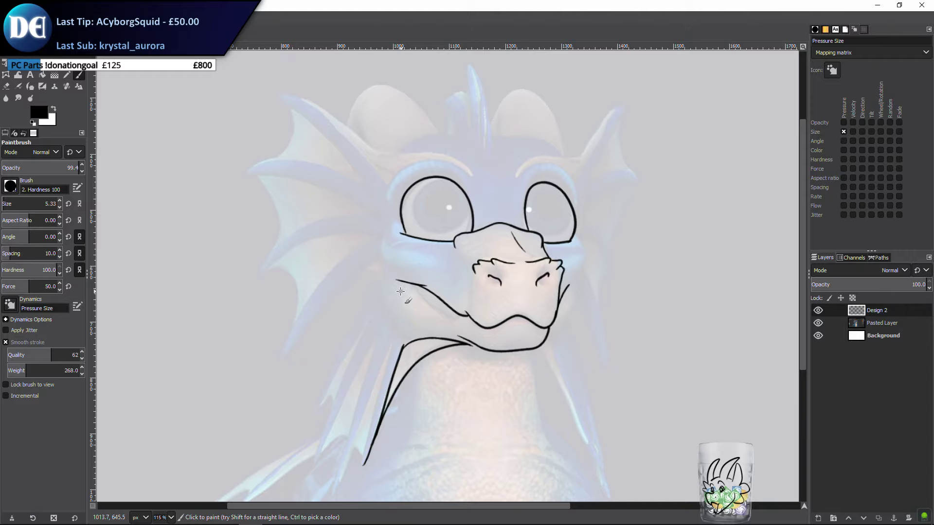
click(818, 323)
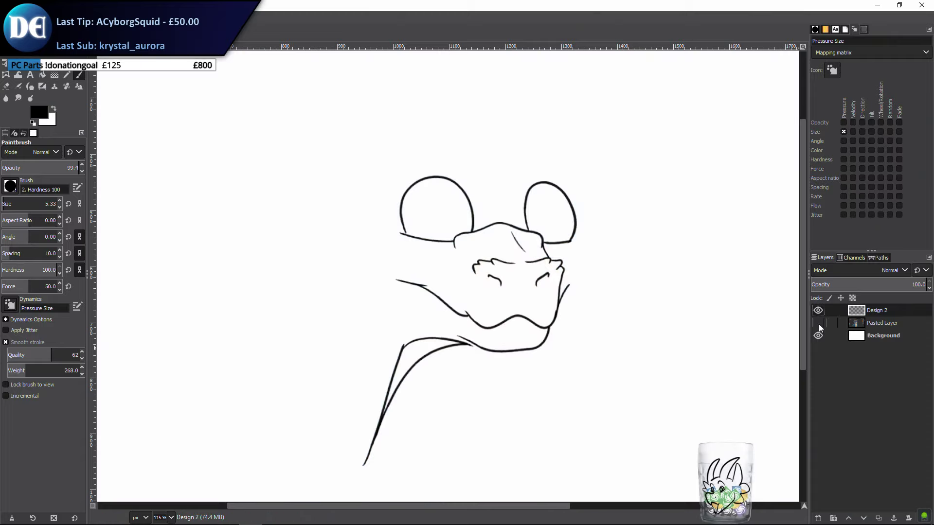
click(818, 323)
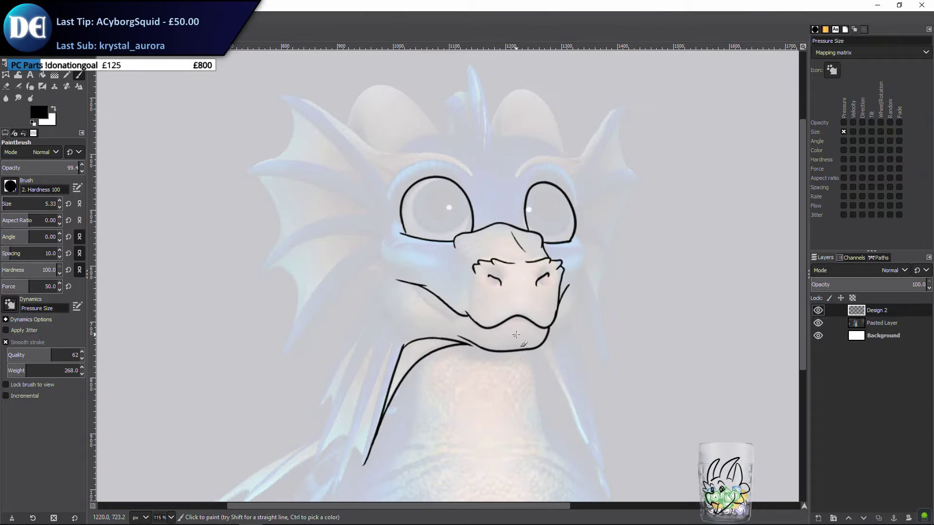
Draw the far cheek contour from the smaller eye down to the chin, and check it with the reference hidden
drag(516, 334, 502, 343)
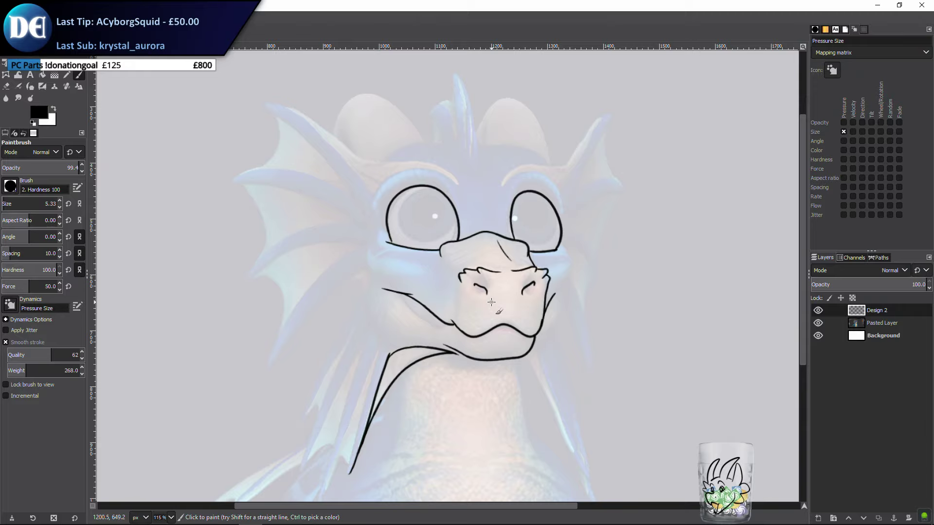
mouse_move(561, 240)
mouse_down()
mouse_move(574, 263)
mouse_move(534, 342)
mouse_up()
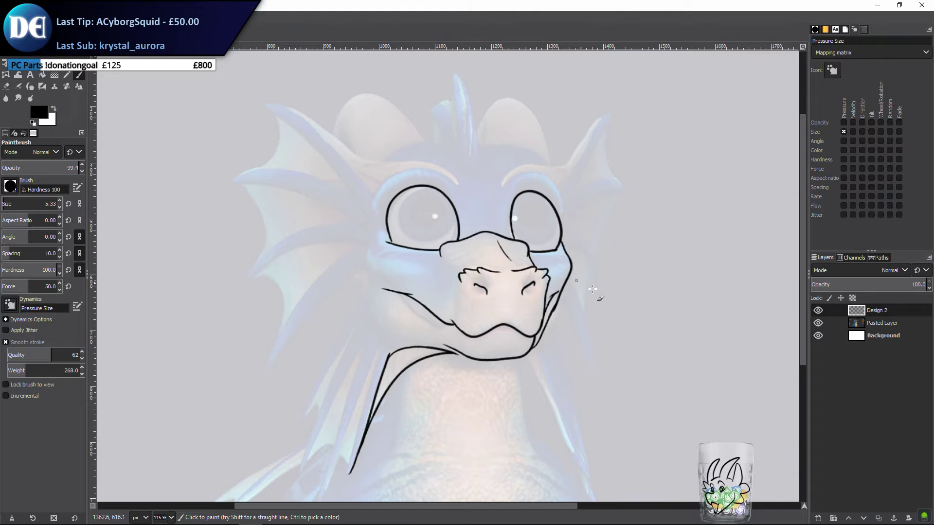
click(818, 323)
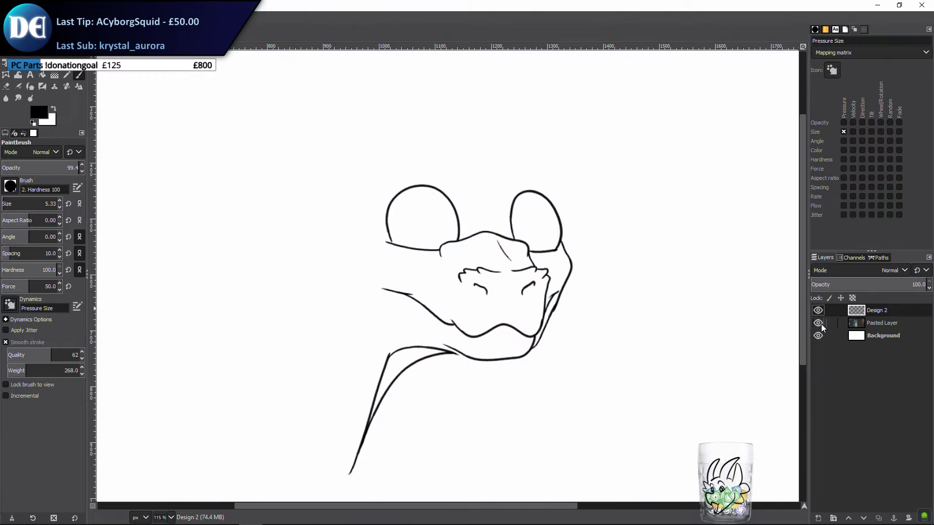
click(820, 324)
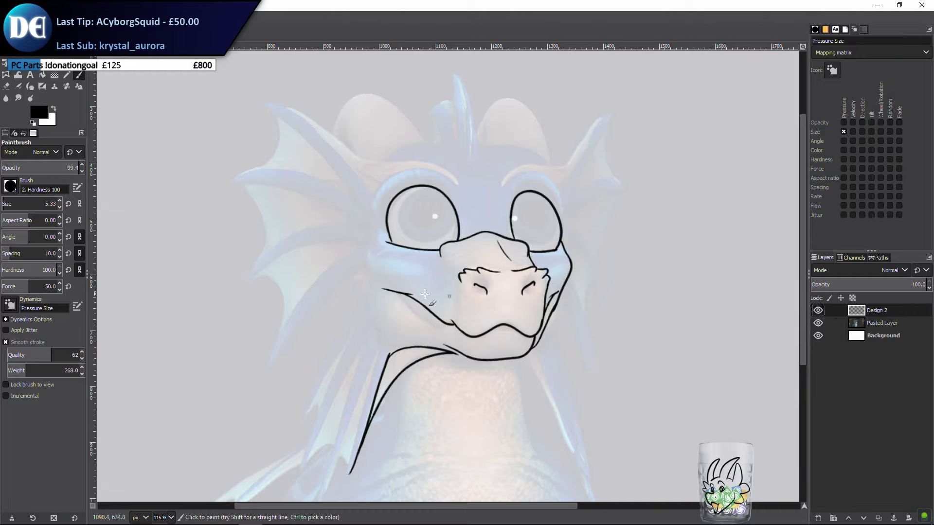
drag(379, 378, 386, 339)
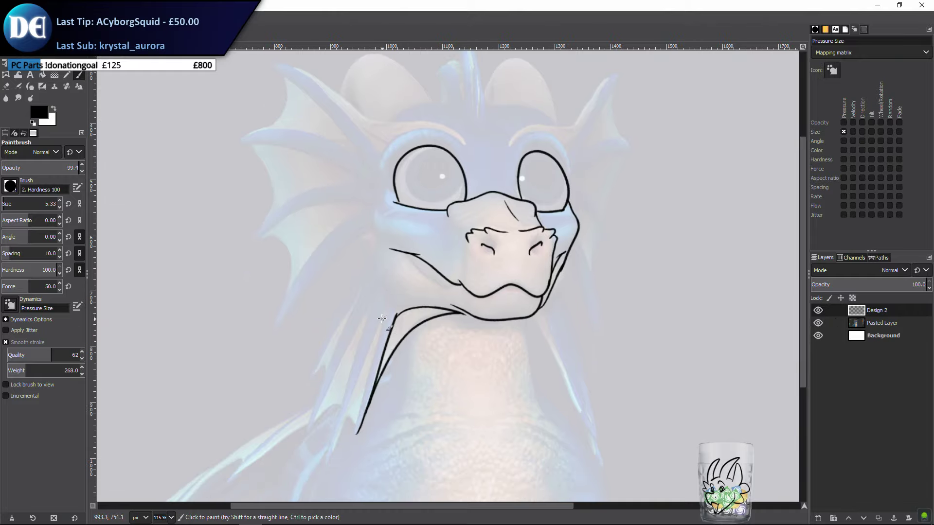
drag(386, 294, 357, 435)
key(ctrl+z)
mouse_move(392, 299)
mouse_down()
mouse_move(360, 438)
mouse_move(379, 292)
mouse_move(392, 305)
mouse_up()
key(ctrl+z)
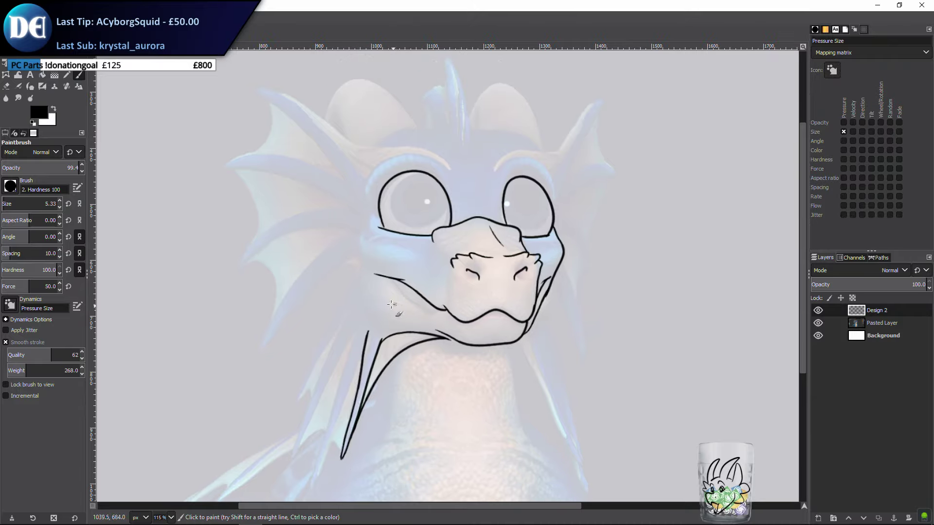
key(ctrl+z)
Draw the near cheek contour beside the larger eye and a separate short curve for the jaw below it
drag(444, 384, 459, 364)
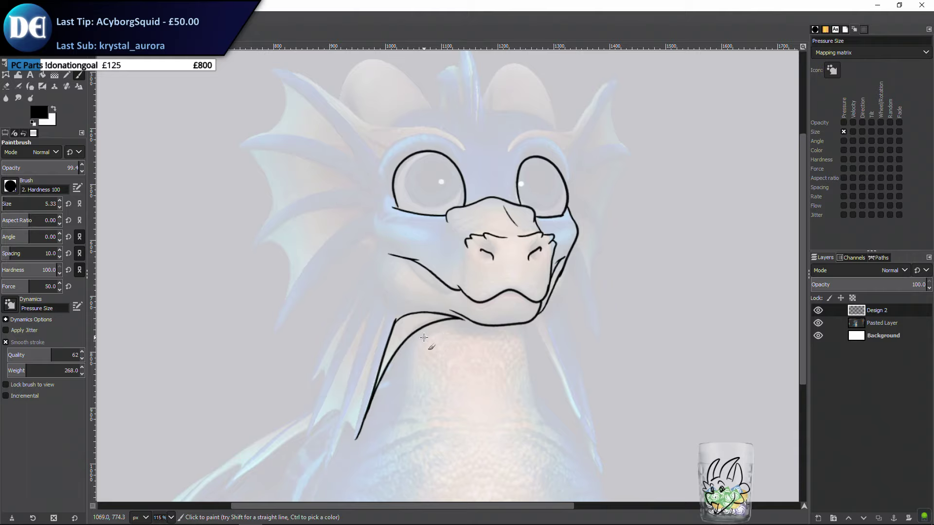
scroll(629, 228, up, 2)
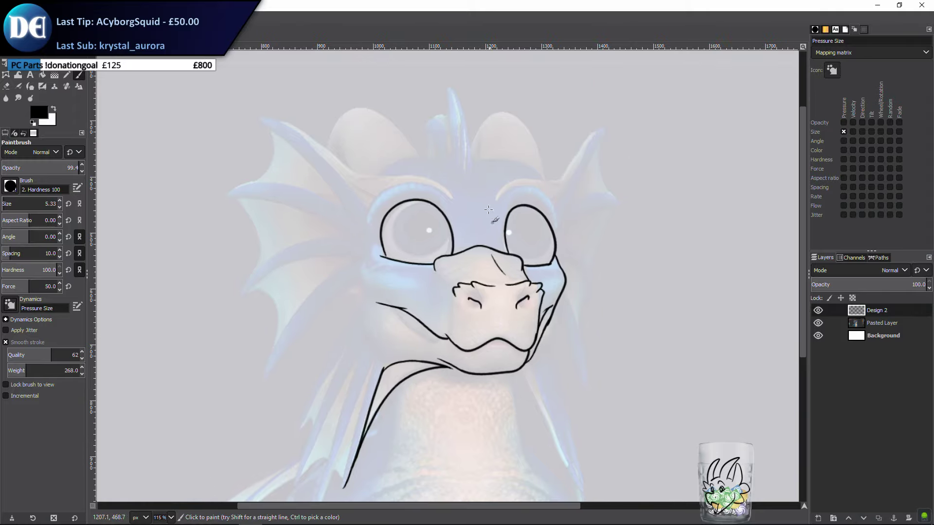
scroll(551, 354, down, 2)
click(818, 324)
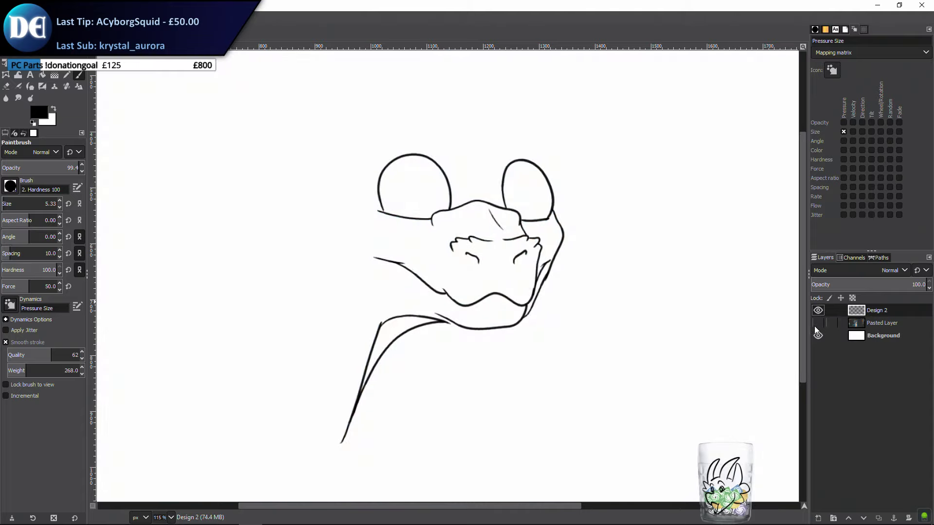
click(815, 323)
drag(363, 195, 361, 276)
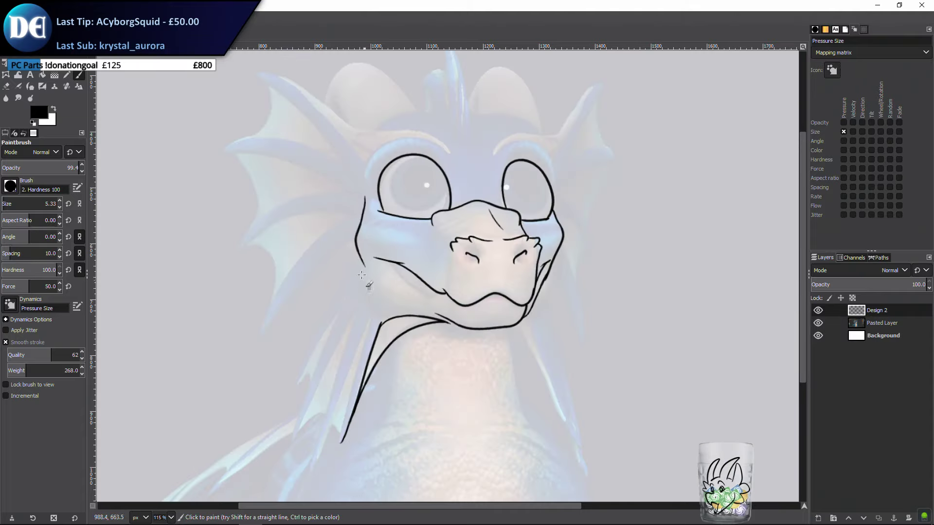
key(ctrl+z)
mouse_move(363, 197)
mouse_down()
mouse_move(350, 238)
mouse_move(369, 285)
mouse_move(422, 330)
mouse_up()
key(ctrl+z)
drag(357, 273, 385, 306)
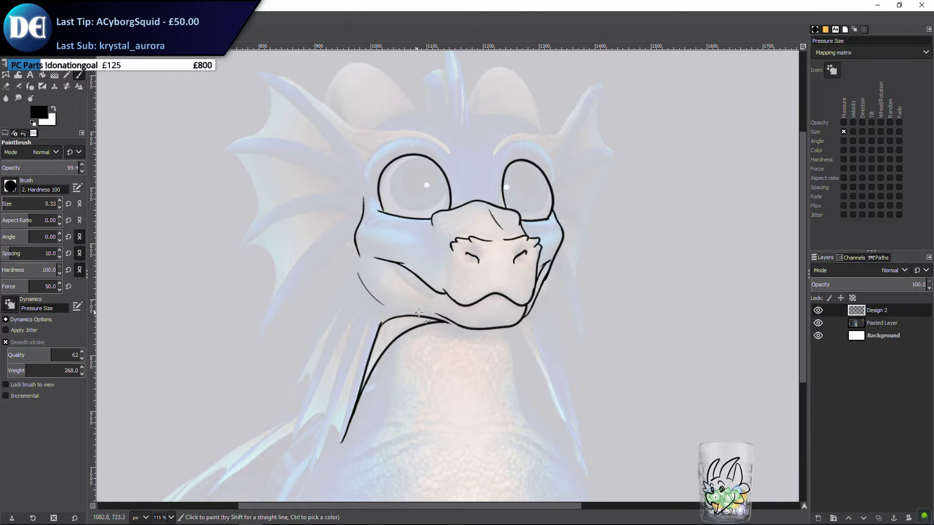
Check the line art with the reference hidden and add a new transparent layer above Design 2
click(817, 323)
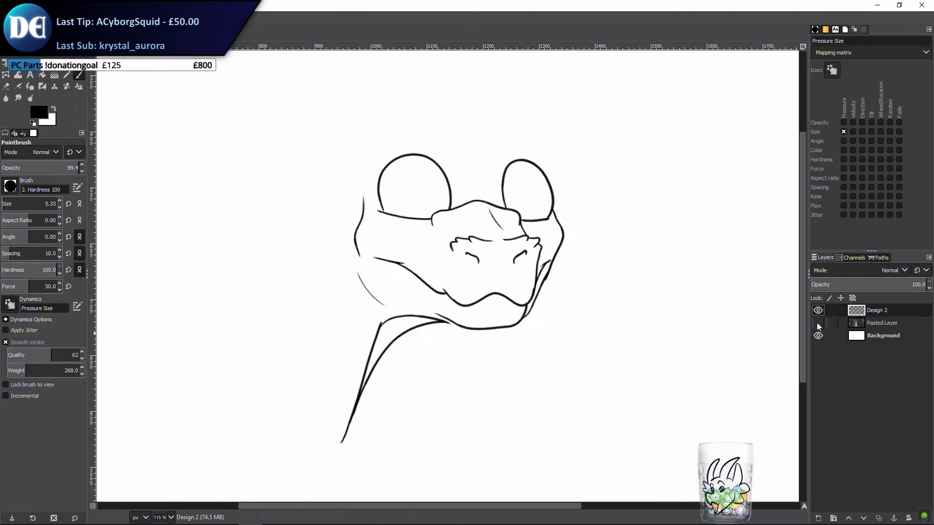
click(817, 322)
click(818, 518)
click(871, 509)
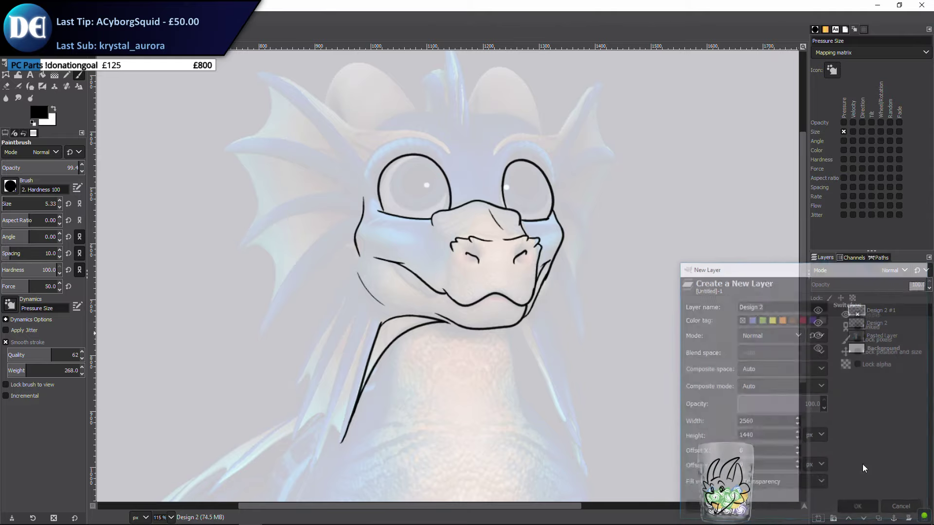
scroll(385, 290, down, 3)
drag(390, 256, 368, 382)
key(ctrl+z)
drag(389, 257, 368, 376)
key(ctrl+z)
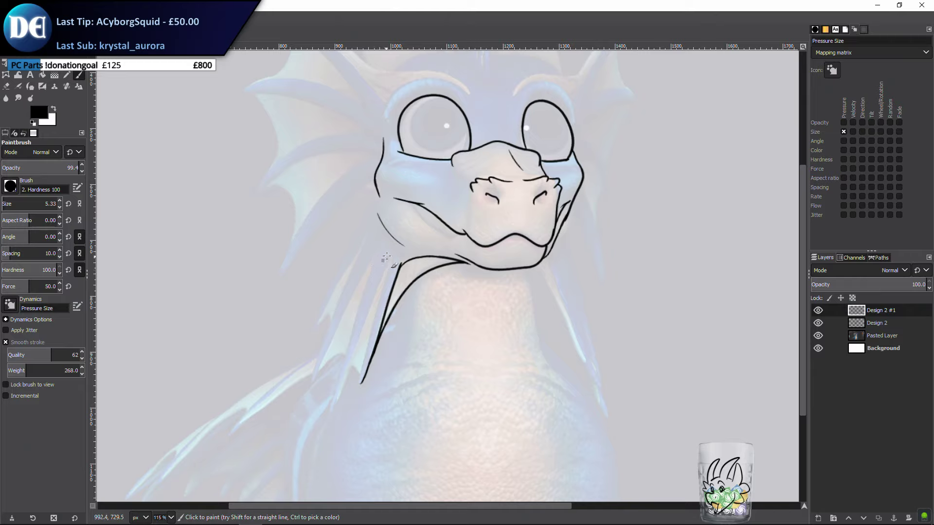
mouse_move(390, 256)
mouse_down()
mouse_move(365, 339)
mouse_move(361, 387)
mouse_up()
key(ctrl+z)
drag(372, 332, 361, 383)
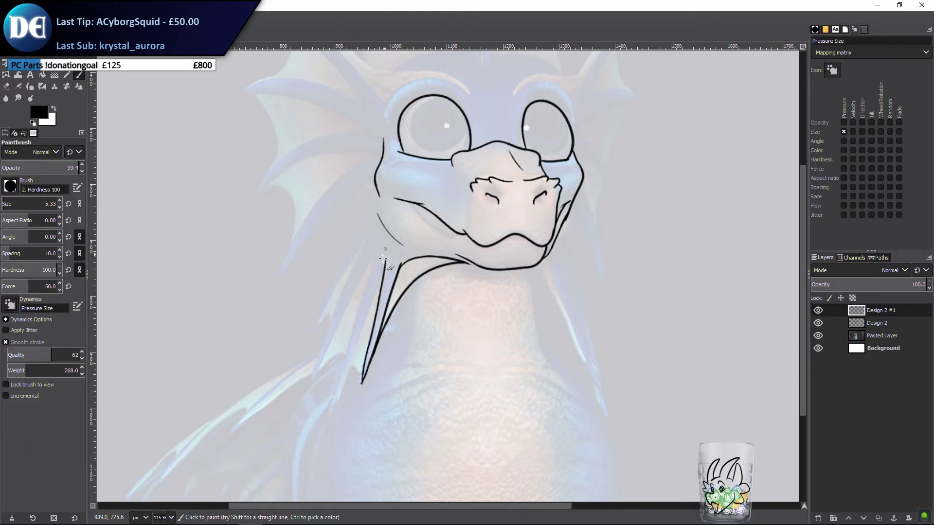
key(ctrl+z)
scroll(374, 360, up, 2)
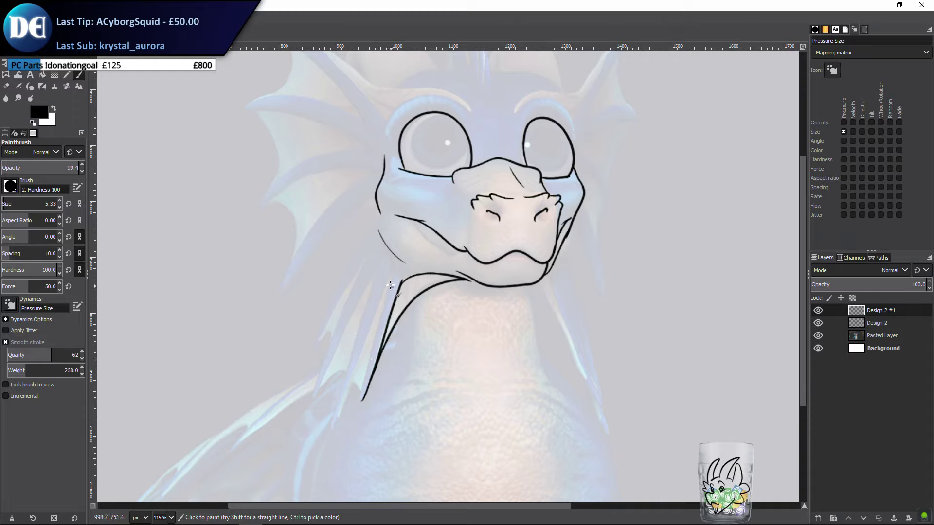
drag(389, 278, 363, 396)
drag(389, 274, 366, 376)
key(ctrl+z)
drag(362, 400, 381, 282)
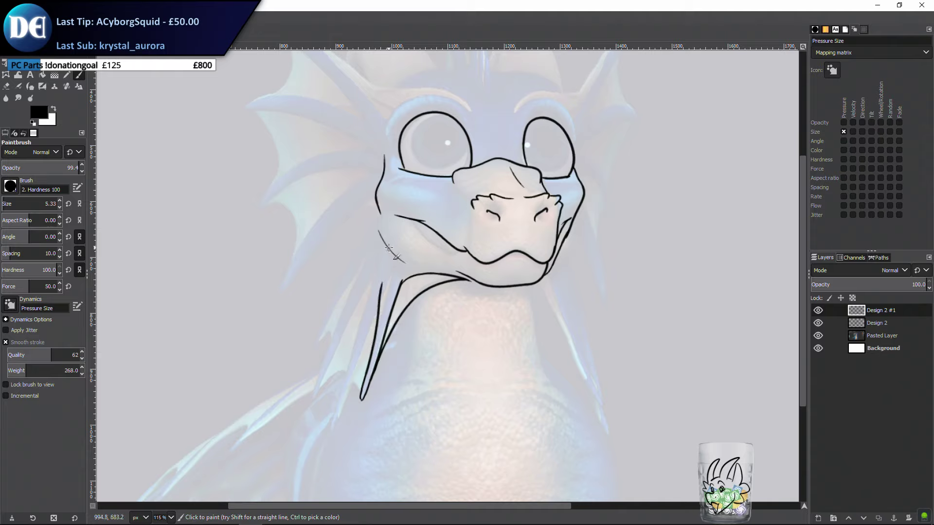
key(ctrl+z)
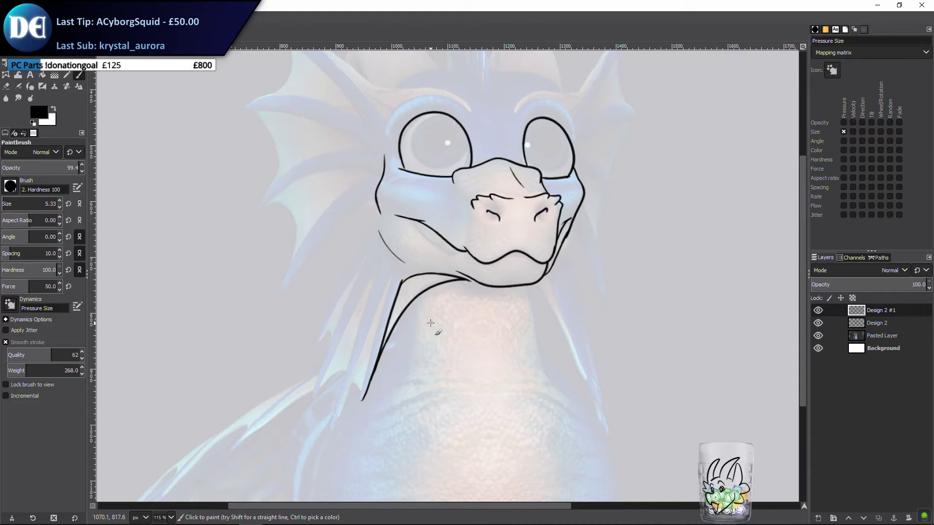
drag(422, 283, 303, 280)
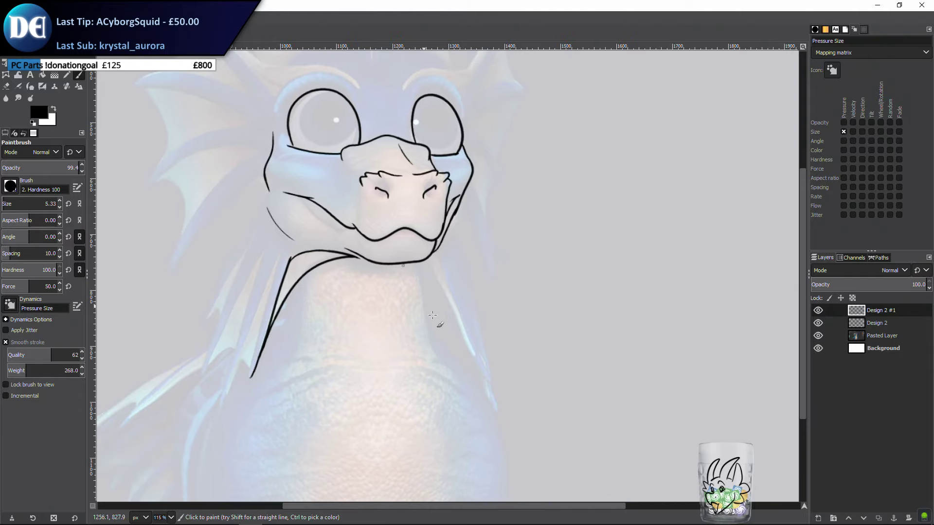
scroll(432, 279, left, 5)
scroll(432, 279, down, 1)
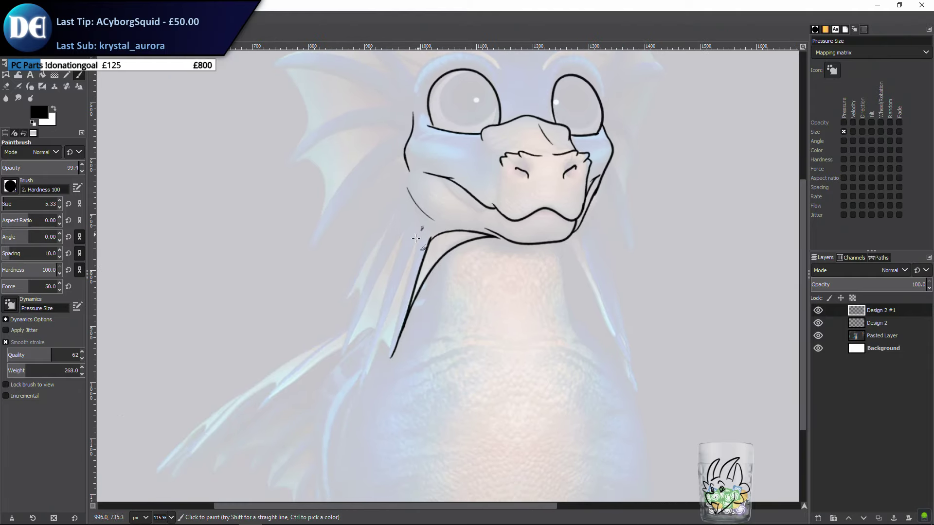
drag(422, 229, 377, 354)
key(ctrl+z)
mouse_move(421, 230)
mouse_down()
mouse_move(387, 362)
mouse_move(416, 224)
mouse_move(391, 365)
mouse_up()
key(ctrl+z)
key(ctrl+z)
key(ctrl+z)
Draw the second frill spine beside the first on the new layer, with its inner edge and the webbing between the tips
drag(419, 227, 388, 357)
mouse_move(411, 225)
mouse_down()
mouse_move(379, 294)
mouse_move(372, 397)
mouse_up()
key(ctrl+z)
drag(413, 222, 363, 397)
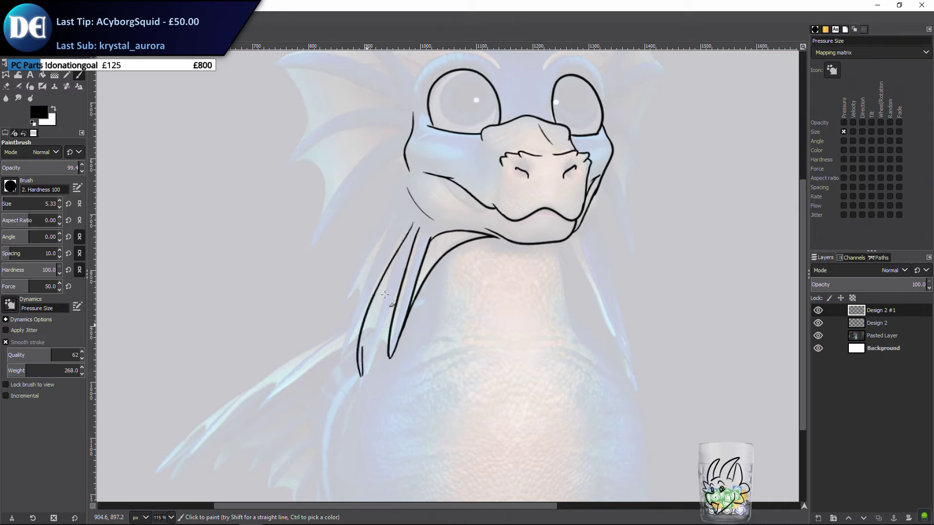
key(ctrl+z)
mouse_move(420, 227)
mouse_down()
mouse_move(368, 384)
mouse_move(404, 273)
mouse_up()
key(ctrl+z)
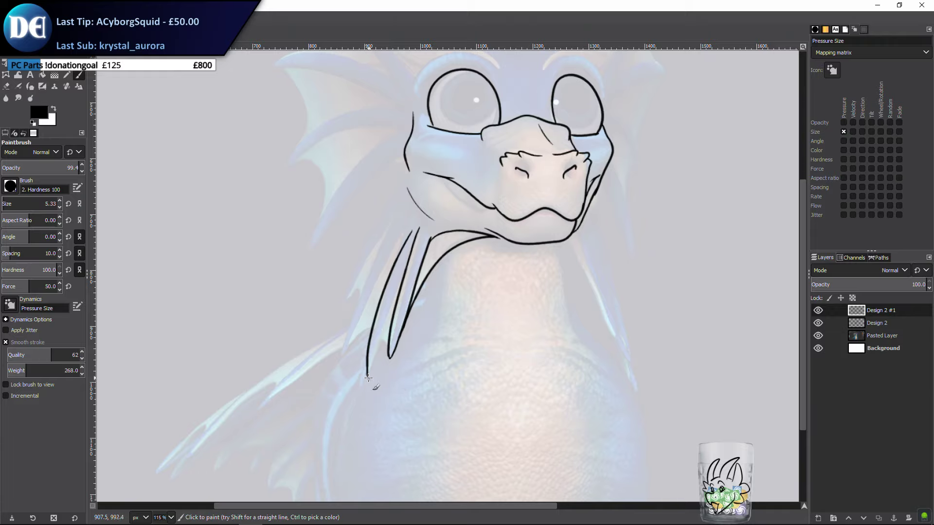
mouse_move(373, 347)
mouse_down()
mouse_move(390, 344)
mouse_move(372, 356)
mouse_move(411, 244)
mouse_up()
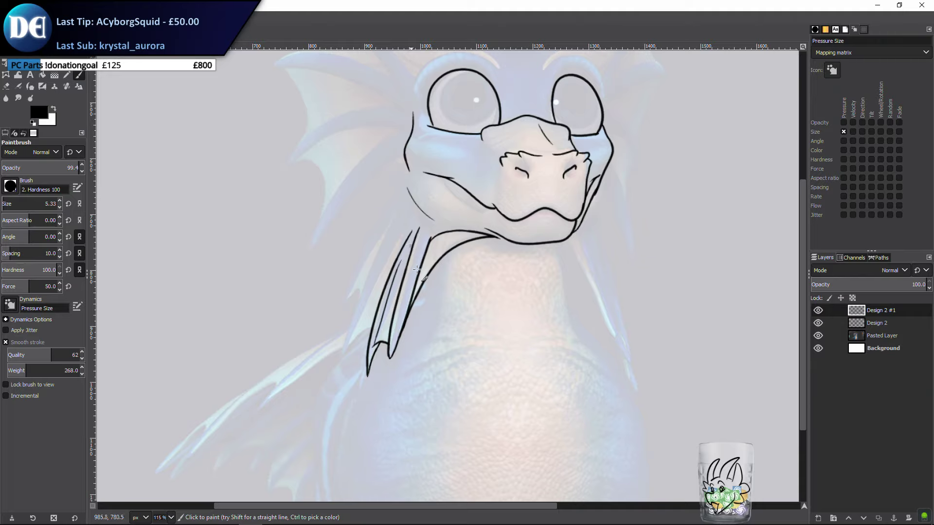
click(818, 336)
drag(480, 308, 384, 365)
drag(300, 354, 323, 331)
key(ctrl+z)
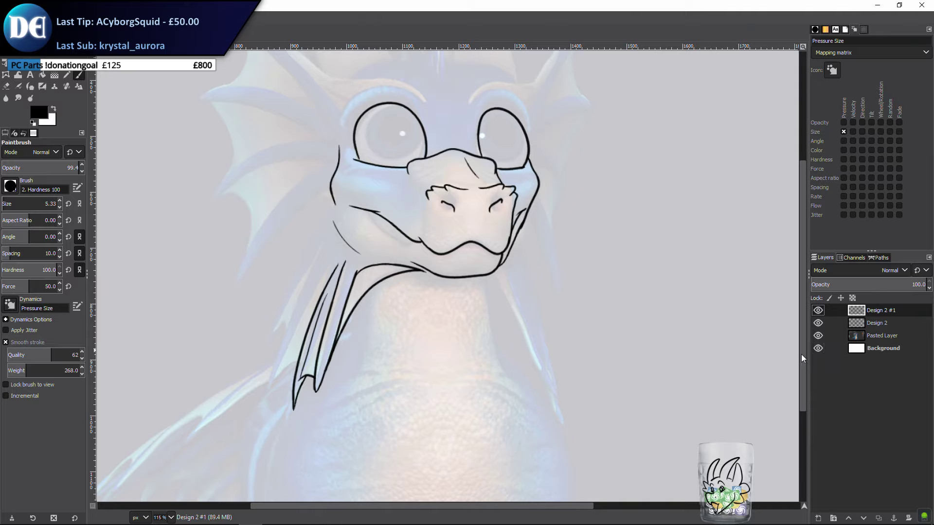
Undo the second frill spine, and free-select the first frill spine with its jaw edge on Design 2 and delete it
key(ctrl+z)
click(873, 321)
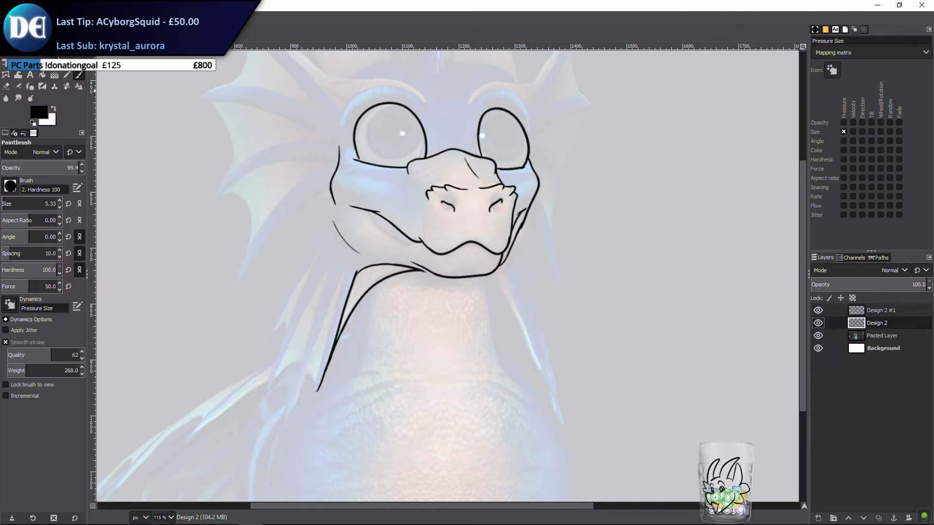
key(shift+e)
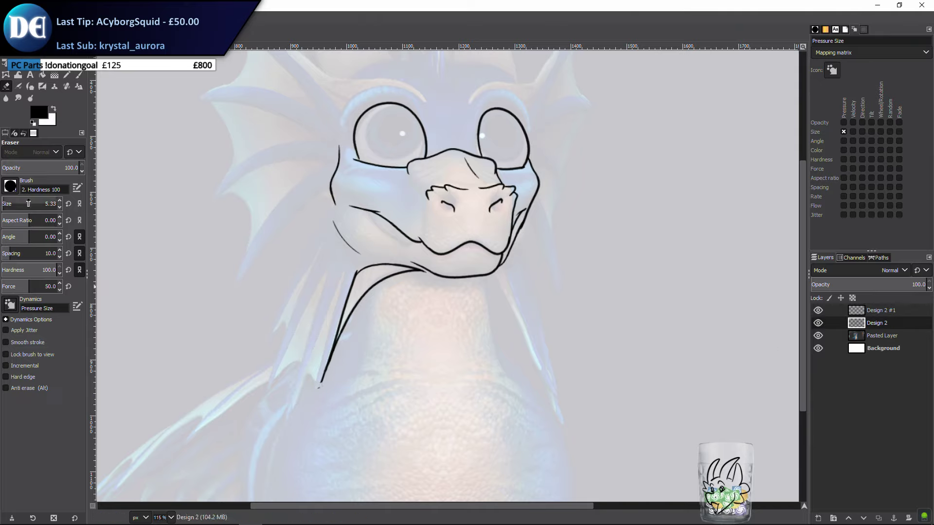
key(f)
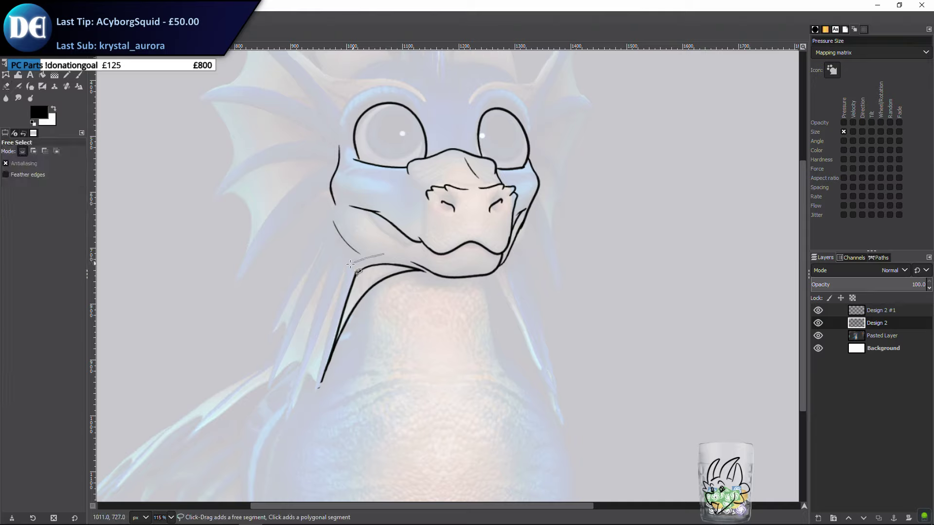
mouse_move(384, 253)
mouse_down()
mouse_move(311, 386)
mouse_move(431, 279)
mouse_move(384, 253)
mouse_up()
click(384, 254)
key(Return)
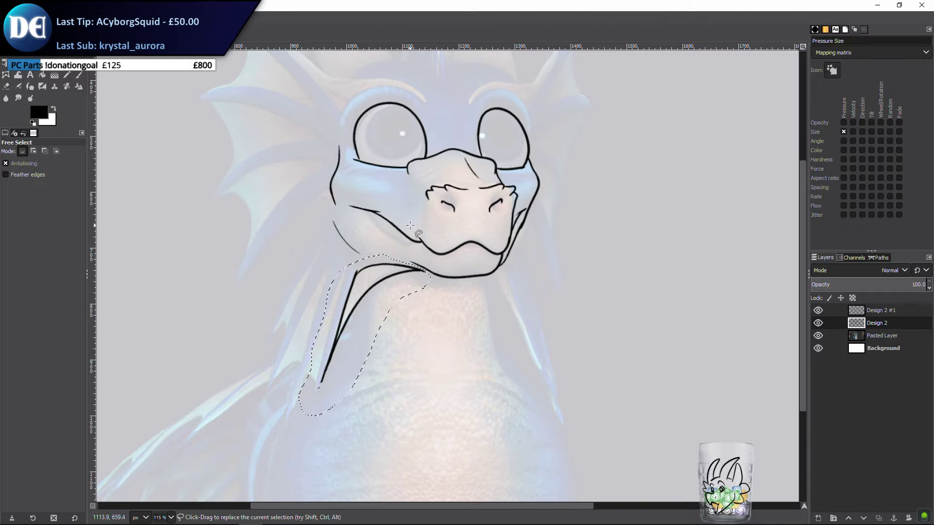
key(Delete)
Clear the selection and make Design 2 #1 the active layer for painting
right_click(268, 259)
key(Escape)
click(314, 300)
key(Escape)
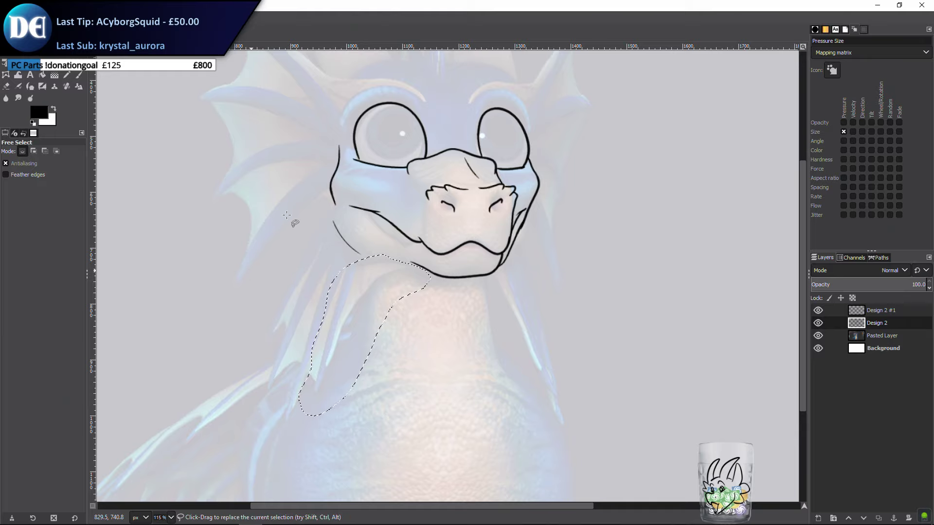
key(m)
right_click(301, 198)
mouse_move(334, 233)
click(384, 249)
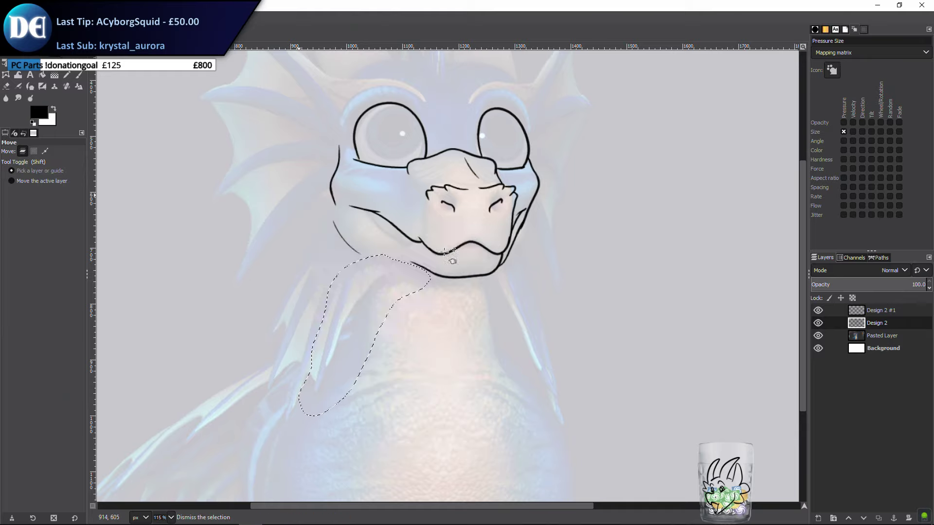
click(880, 310)
click(79, 74)
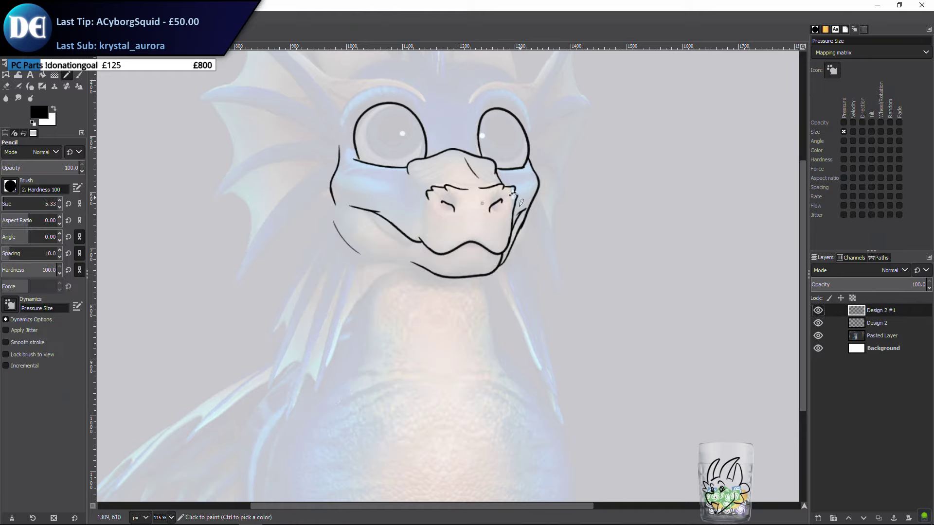
drag(529, 249, 537, 278)
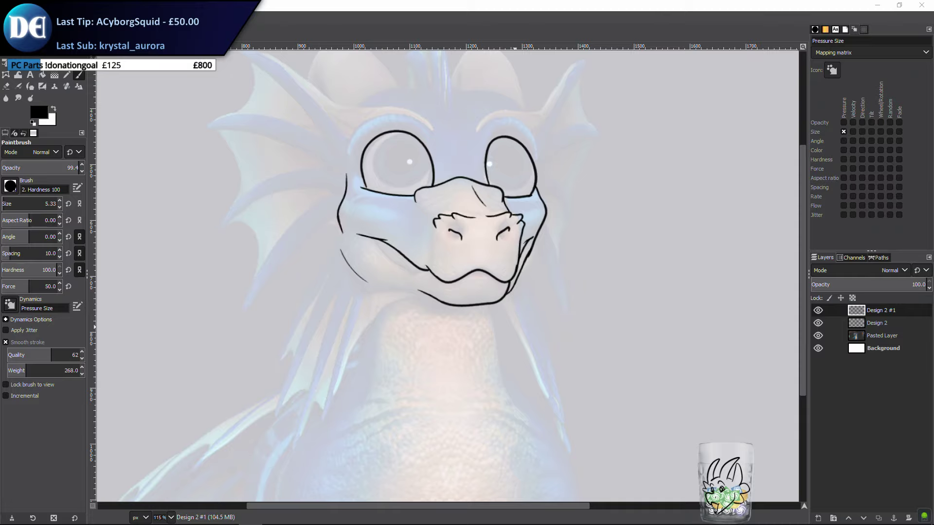
key(m)
drag(683, 257, 690, 289)
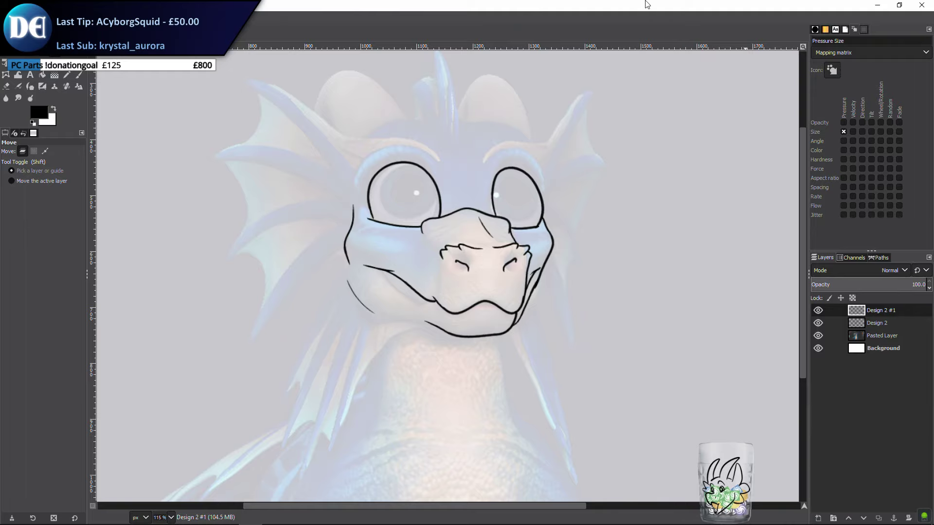
key(3)
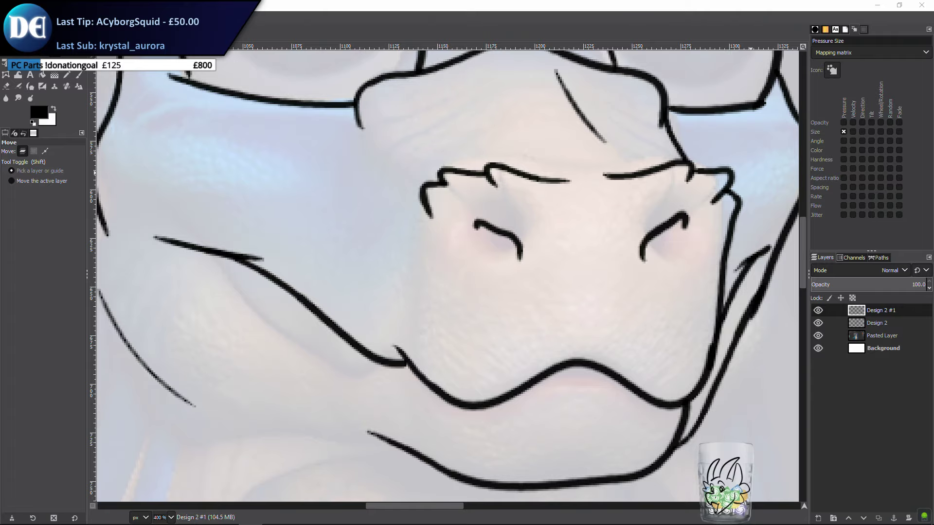
click(79, 74)
scroll(511, 203, down, 4)
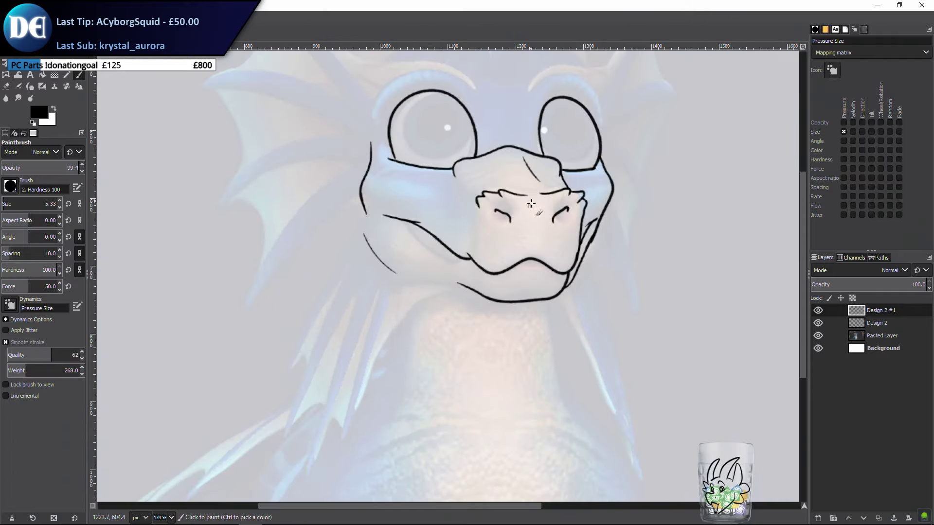
drag(531, 204, 479, 283)
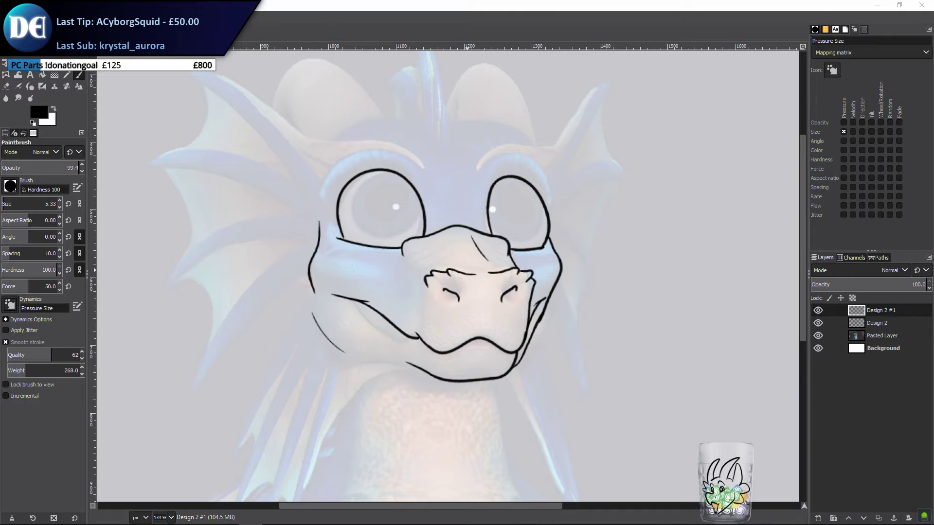
drag(543, 250, 555, 256)
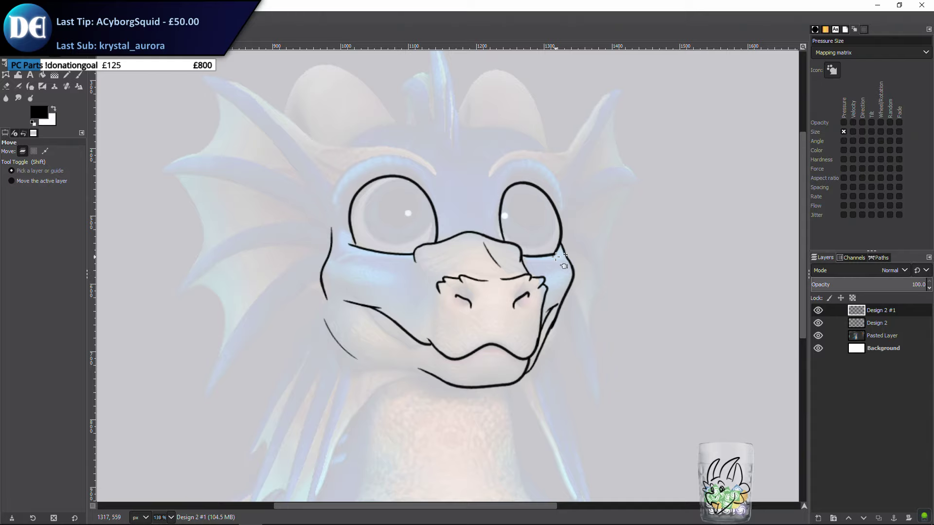
Hide the reference and paint a second line below the near mouth corner on Design 2, with small detail strokes inside the gap
key(p)
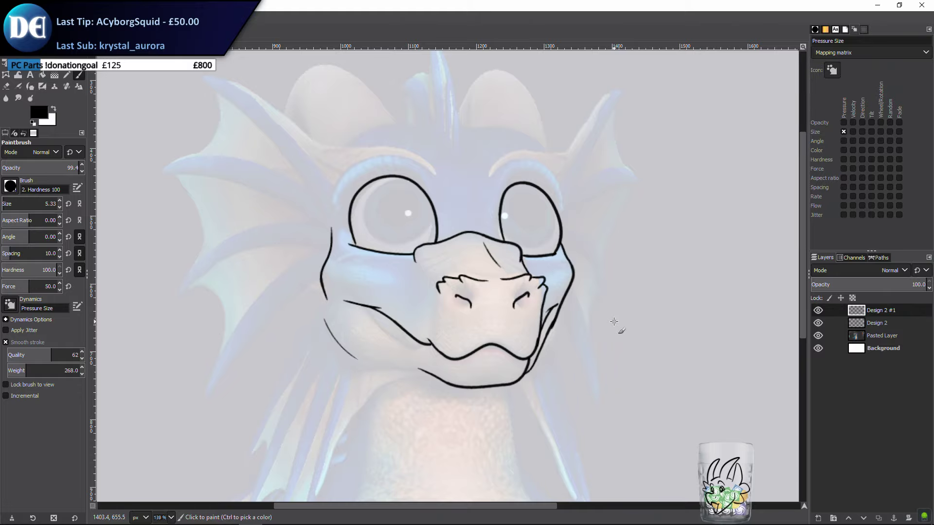
mouse_move(403, 228)
mouse_down()
mouse_move(413, 267)
mouse_move(468, 212)
mouse_move(401, 237)
mouse_up()
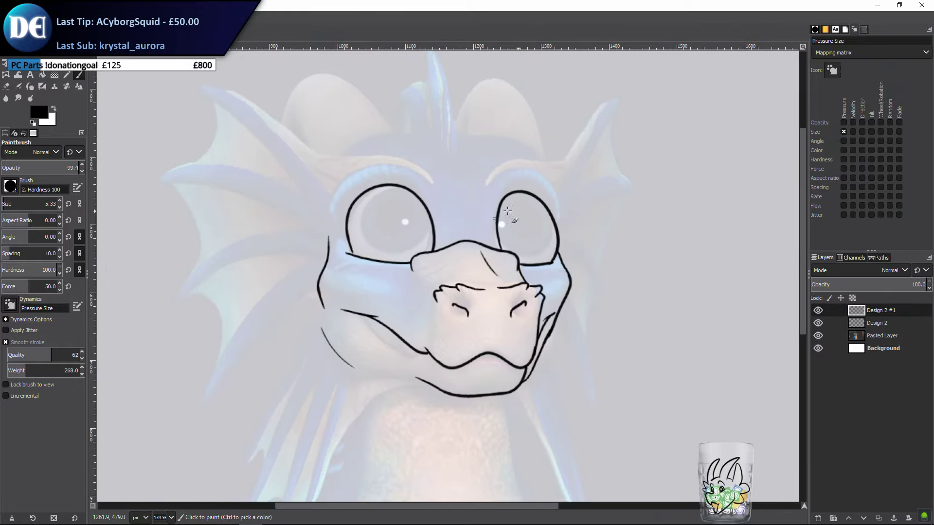
click(818, 336)
click(857, 323)
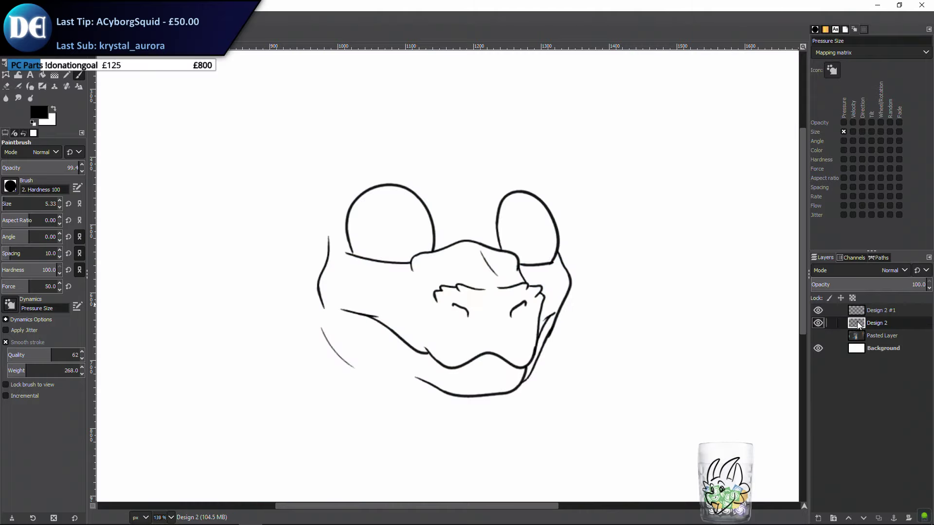
scroll(350, 343, up, 2)
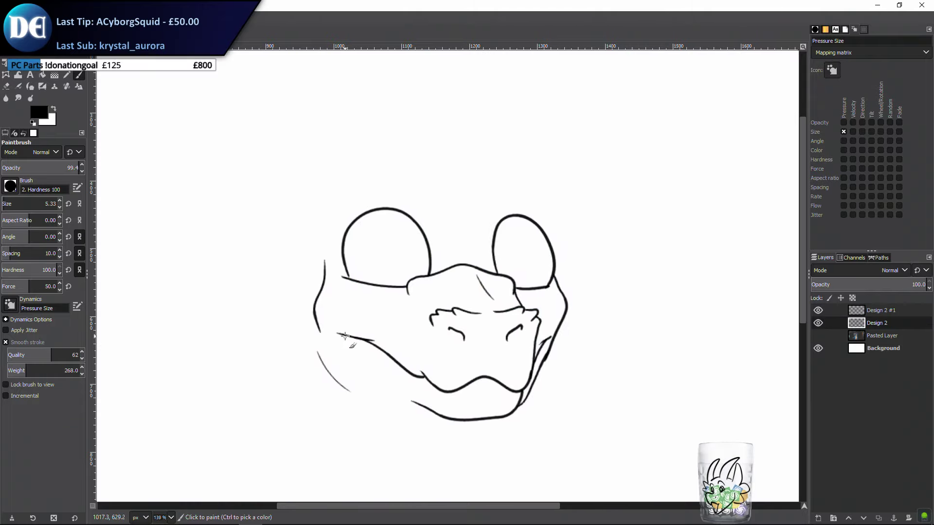
mouse_move(350, 339)
mouse_down()
mouse_move(376, 368)
mouse_move(421, 376)
mouse_up()
key(ctrl+z)
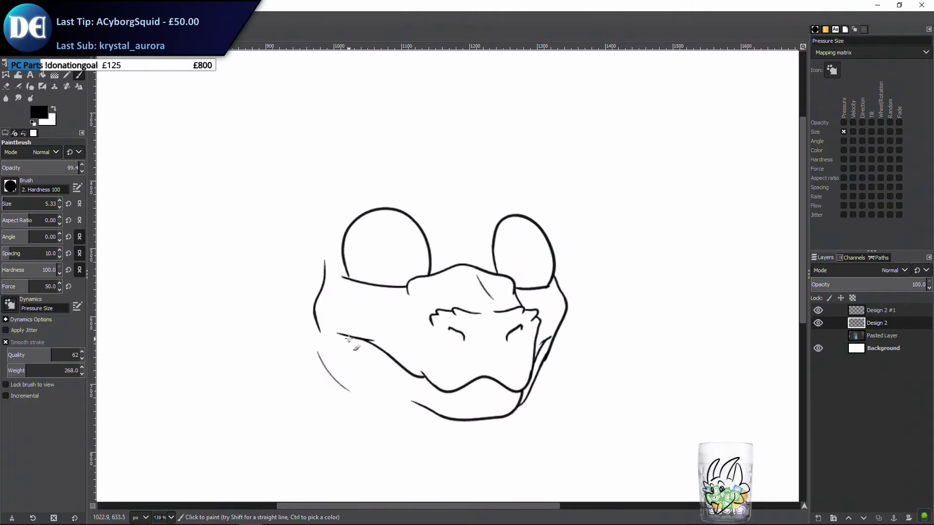
drag(352, 343, 422, 379)
key(ctrl+z)
mouse_move(348, 336)
mouse_down()
mouse_move(364, 357)
mouse_move(423, 385)
mouse_up()
key(ctrl+z)
drag(351, 340, 415, 376)
key(ctrl+z)
mouse_move(349, 336)
mouse_down()
mouse_move(365, 355)
mouse_move(423, 378)
mouse_up()
drag(357, 341, 384, 354)
drag(360, 293, 348, 308)
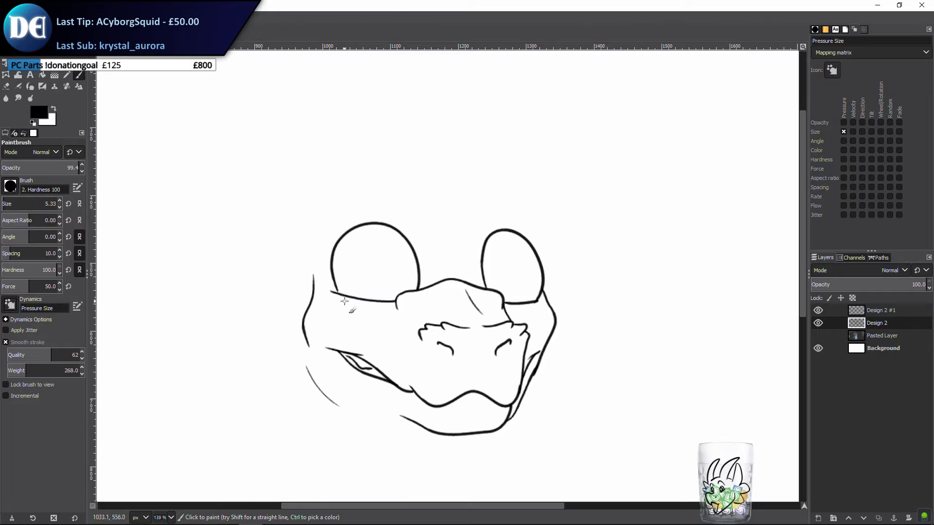
key(shift+e)
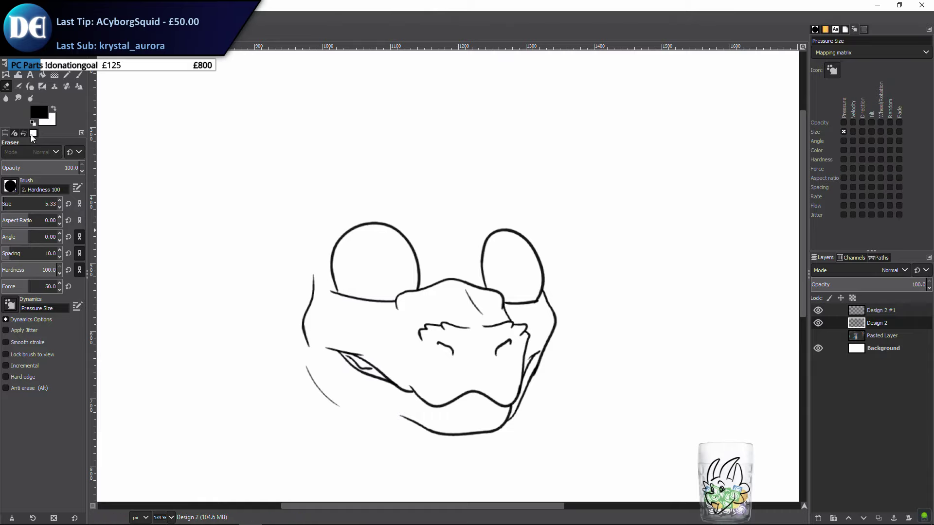
key(f)
mouse_move(406, 205)
mouse_down()
mouse_move(334, 224)
mouse_move(331, 236)
mouse_up()
key(Escape)
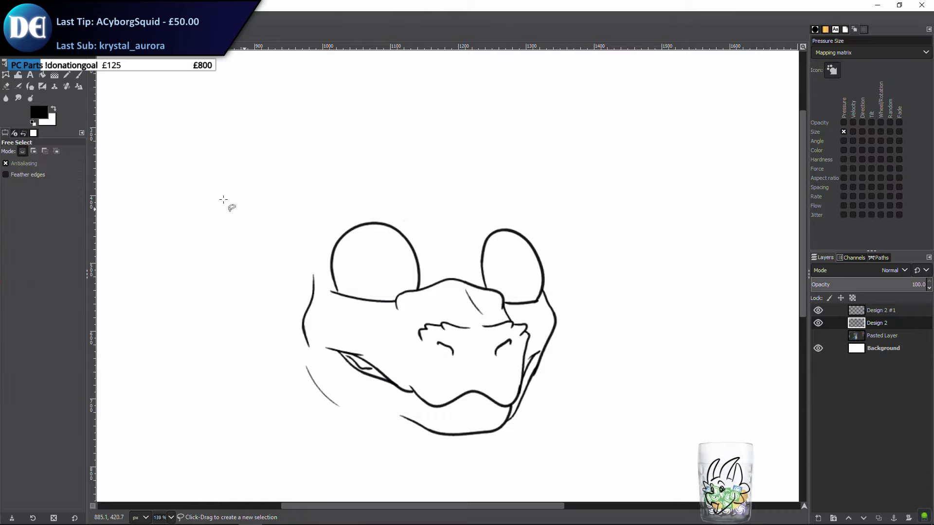
Erase both eye outlines from Design 2 with the Eraser at size 22.75, keeping the lower lid lines
key(shift+e)
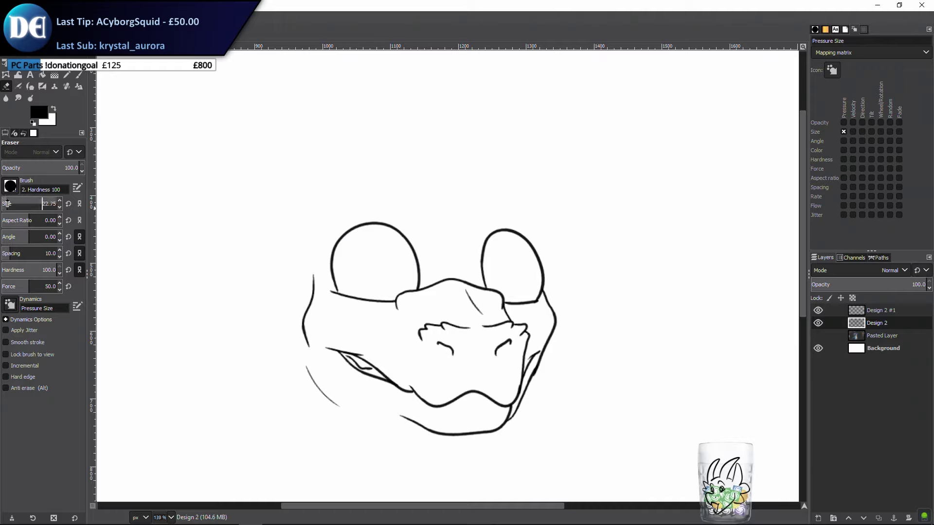
drag(14, 205, 42, 205)
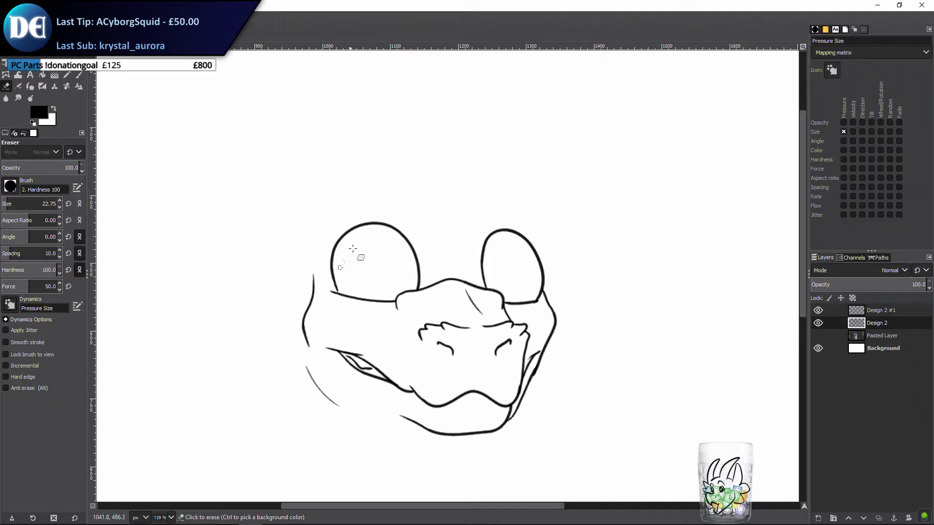
mouse_move(355, 253)
mouse_down()
mouse_move(343, 231)
mouse_move(338, 236)
mouse_move(367, 222)
mouse_move(395, 229)
mouse_move(414, 285)
mouse_up()
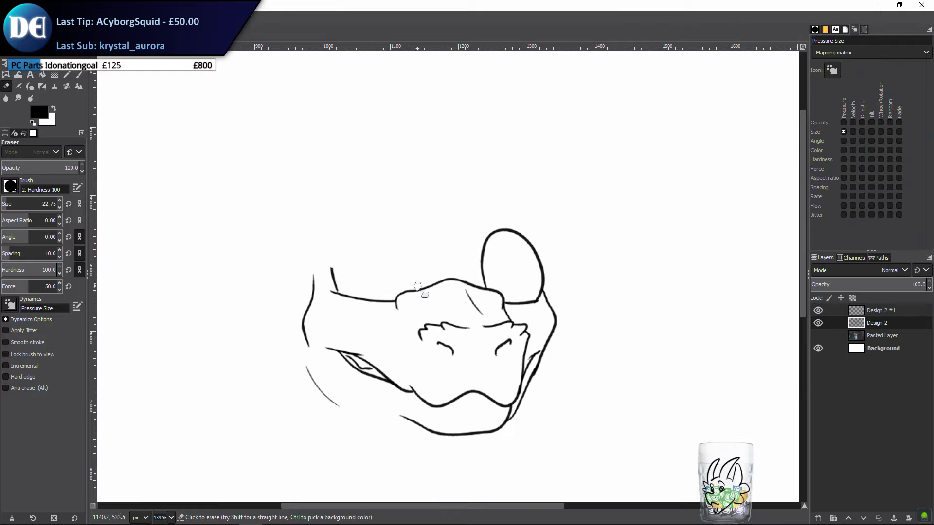
mouse_move(351, 271)
mouse_down()
mouse_move(326, 262)
mouse_move(340, 288)
mouse_move(383, 253)
mouse_move(463, 268)
mouse_move(318, 269)
mouse_move(339, 285)
mouse_up()
key(ctrl+z)
mouse_move(485, 282)
mouse_down()
mouse_move(483, 252)
mouse_move(497, 218)
mouse_move(481, 241)
mouse_move(526, 240)
mouse_move(540, 272)
mouse_move(543, 283)
mouse_up()
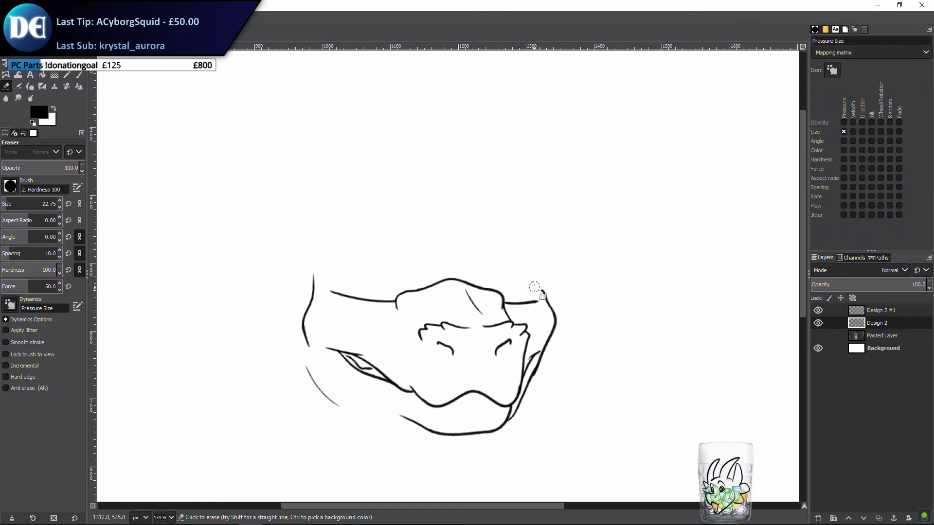
Redraw both eye outlines on Design 2 #1 with the Paintbrush at size 5, using the reference, and close the smaller eye's outer corner
key(p)
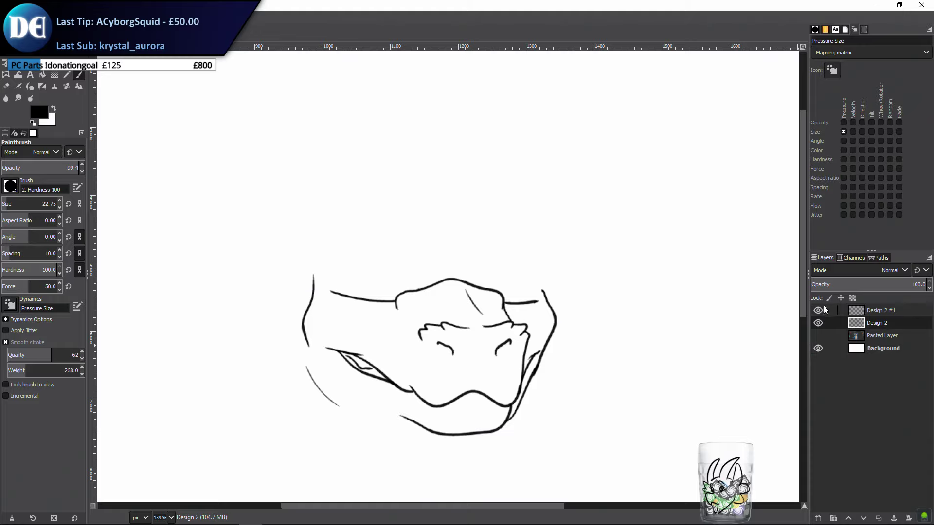
click(869, 312)
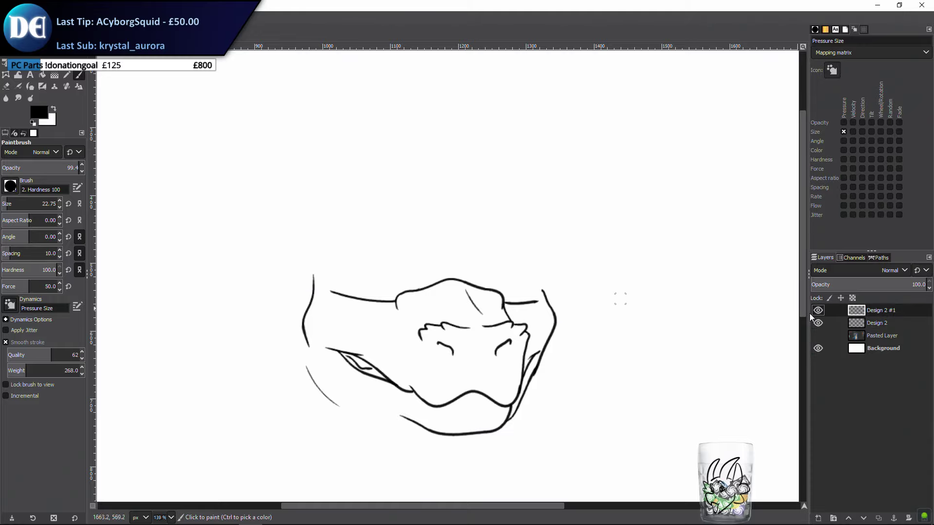
click(818, 335)
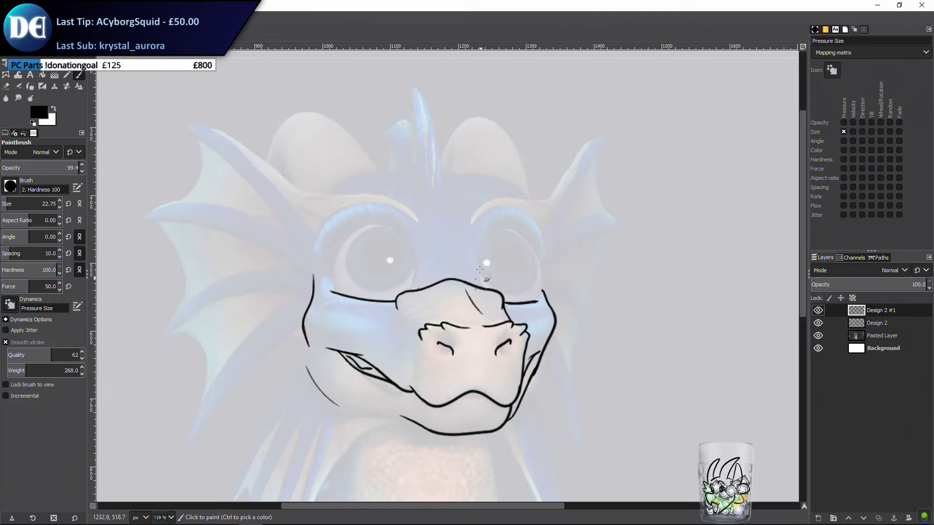
click(33, 204)
text(5)
key(Return)
drag(457, 251, 521, 225)
key(ctrl+z)
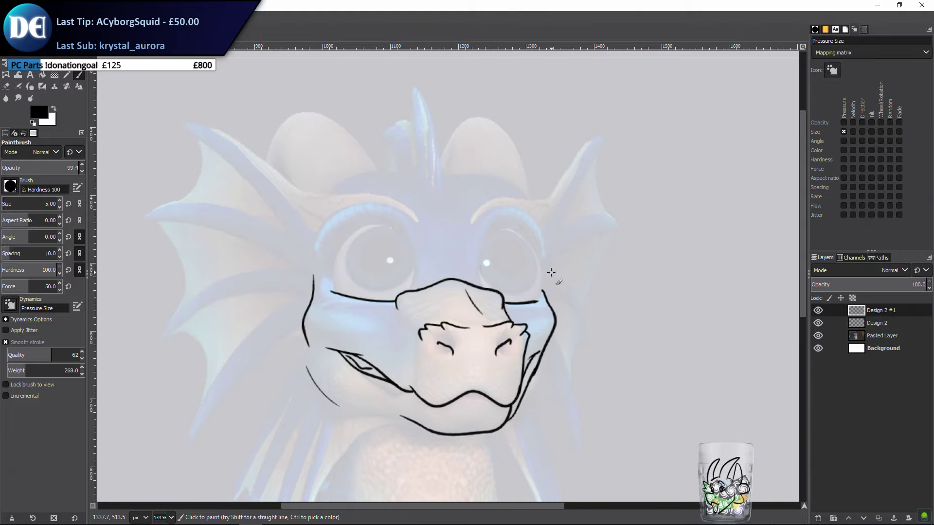
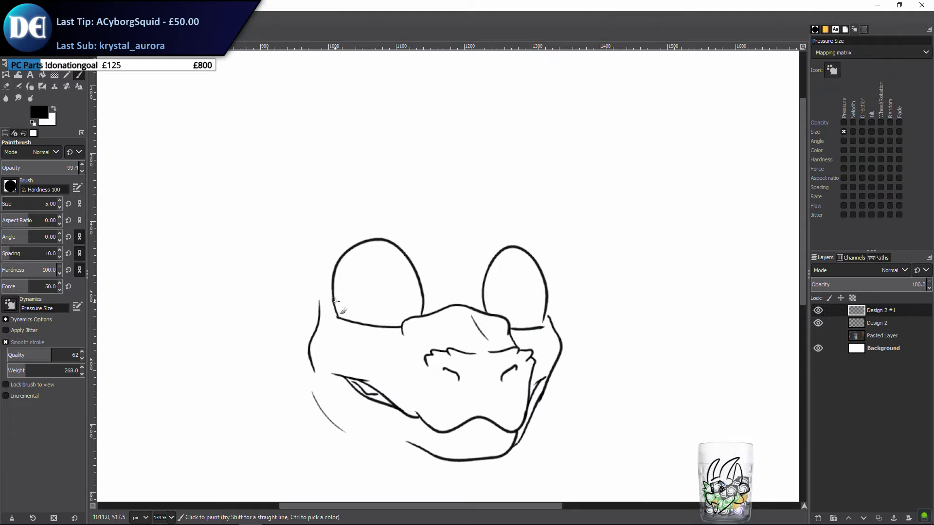
drag(544, 327, 545, 308)
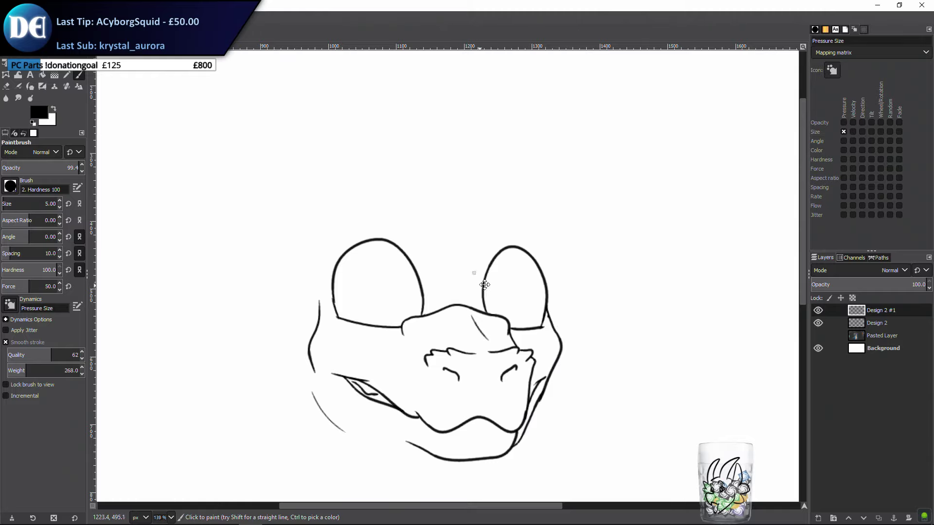
Compare the new eyes with the reference hidden and shown, and draw the brow arc above the smaller eye
scroll(484, 285, up, 2)
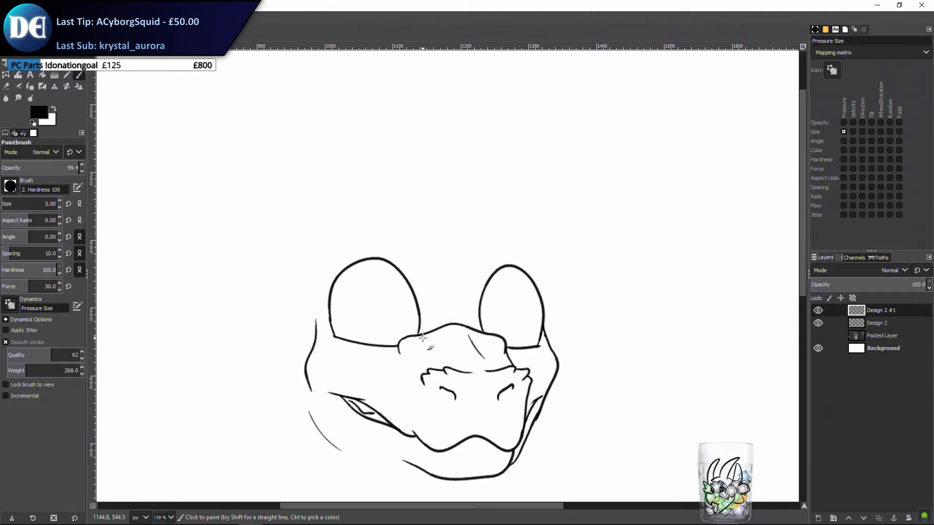
scroll(462, 355, down, 2)
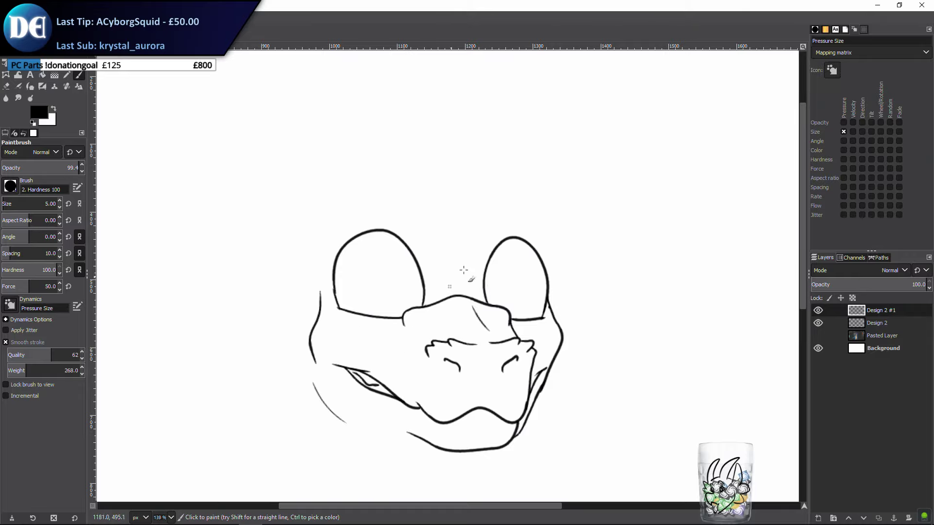
click(817, 335)
click(818, 336)
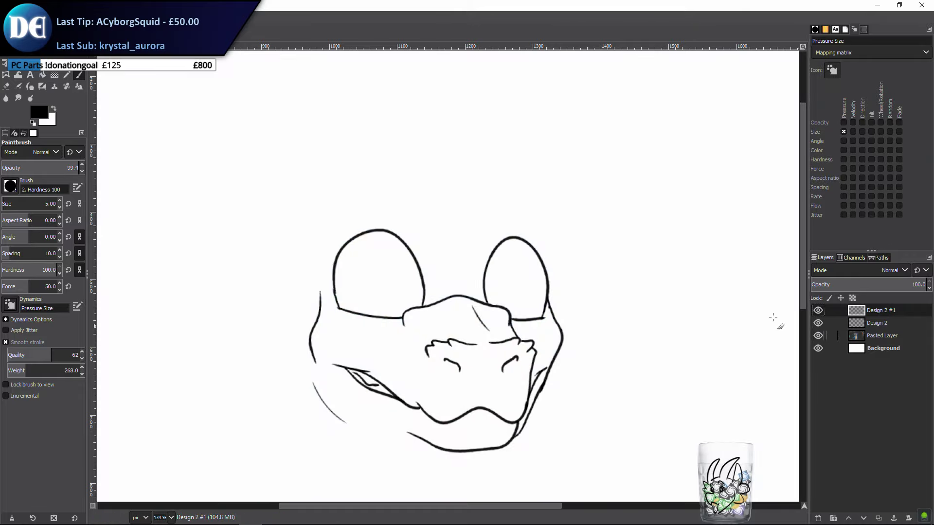
click(817, 336)
mouse_move(467, 250)
mouse_down()
mouse_move(494, 223)
mouse_move(540, 237)
mouse_up()
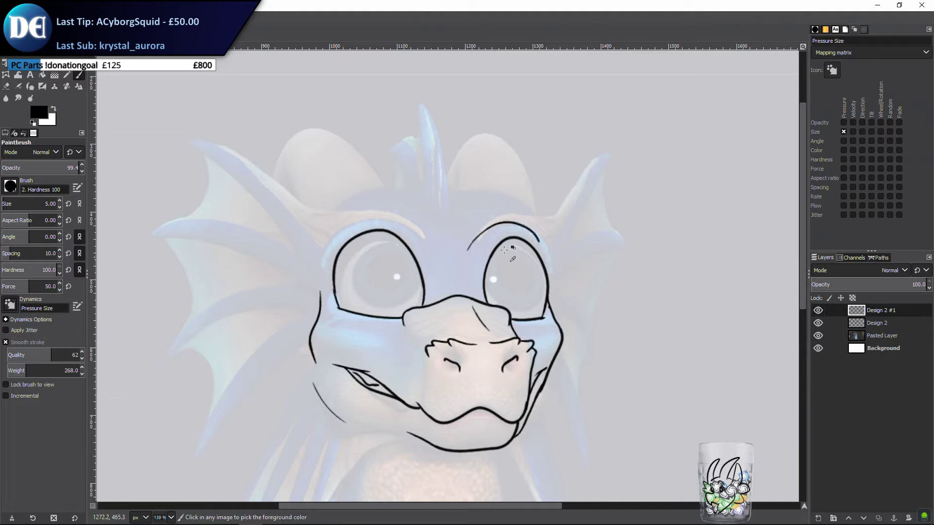
Redraw the brow arc above the smaller eye and paint a matching arc over the larger eye on Design 2 #1
key(ctrl+z)
mouse_move(475, 251)
mouse_down()
mouse_move(514, 219)
mouse_move(543, 228)
mouse_move(552, 249)
mouse_move(549, 311)
mouse_up()
mouse_move(424, 239)
mouse_down()
mouse_move(380, 213)
mouse_move(347, 219)
mouse_move(325, 238)
mouse_move(322, 264)
mouse_up()
key(ctrl+z)
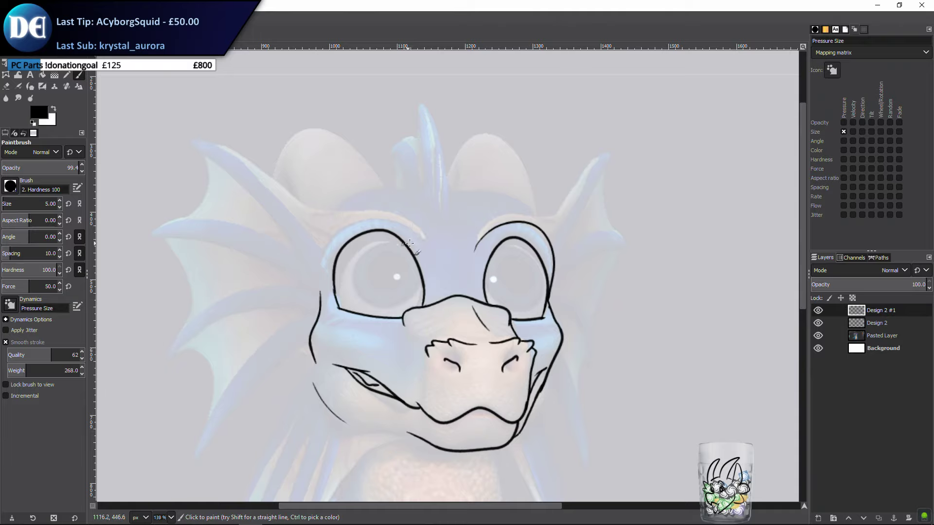
mouse_move(430, 251)
mouse_down()
mouse_move(380, 216)
mouse_move(334, 231)
mouse_move(320, 292)
mouse_up()
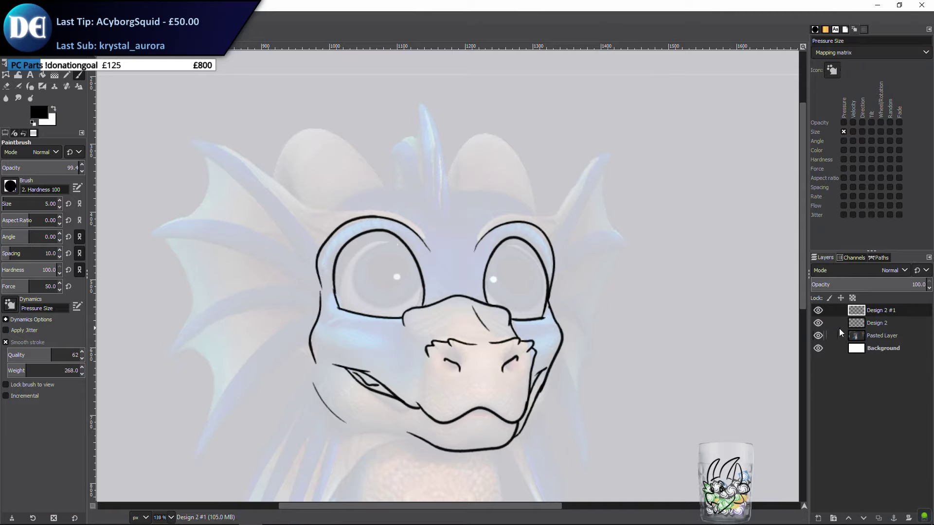
Compare the eyes and brow arcs with the reference hidden and shown
click(818, 336)
scroll(432, 323, down, 2)
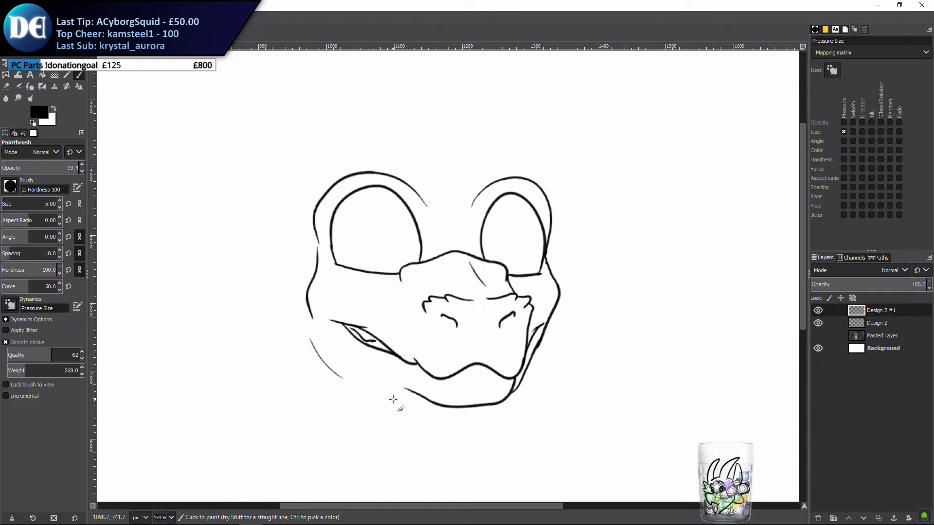
key(super)
key(super)
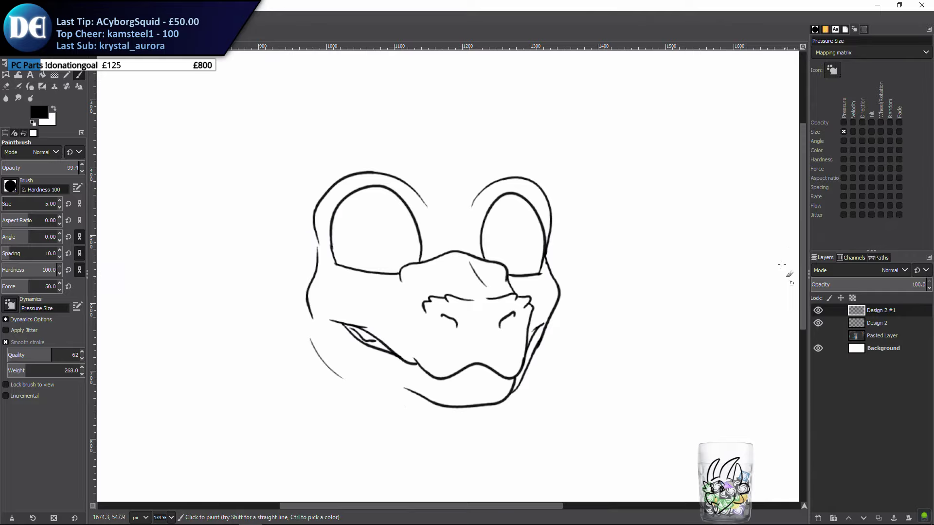
click(818, 335)
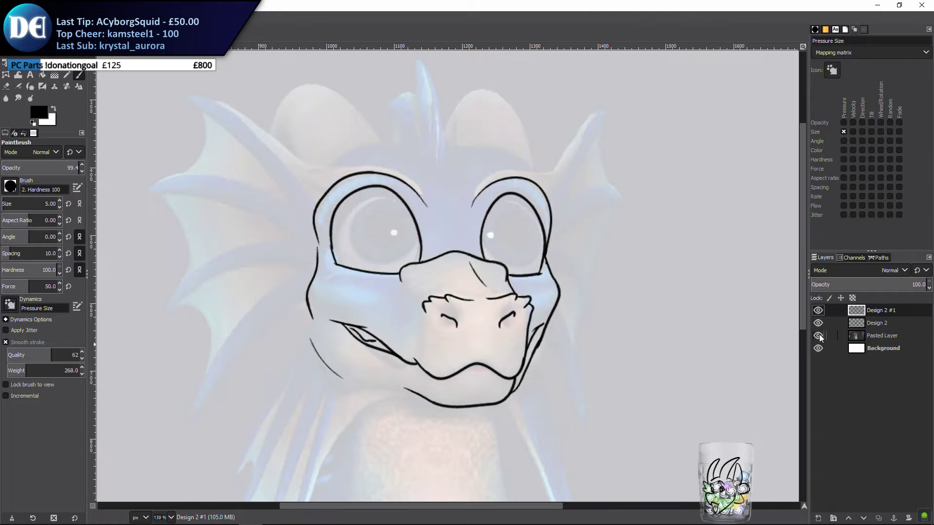
click(817, 335)
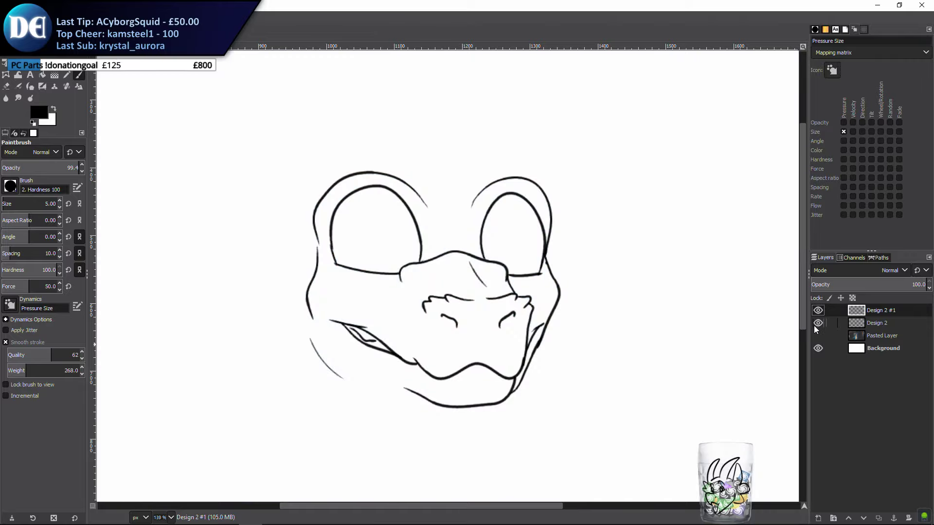
scroll(298, 316, up, 2)
scroll(298, 316, left, 2)
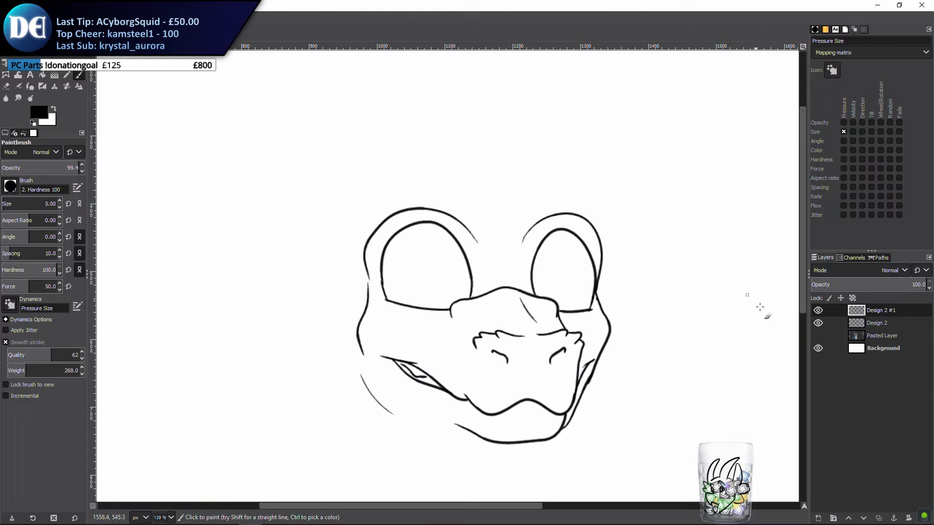
click(818, 336)
click(817, 335)
scroll(330, 355, down, 2)
scroll(657, 338, right, 2)
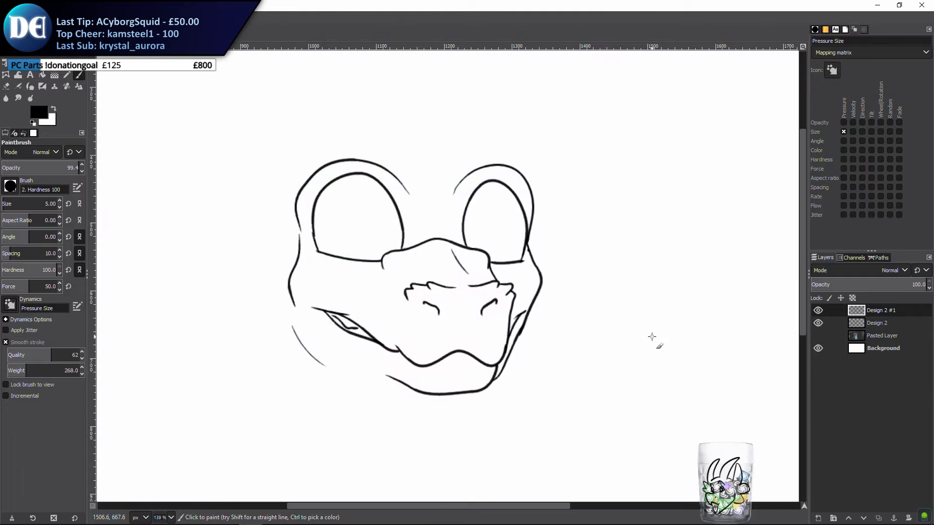
Merge Design 2 #1 down into Design 2 and add a new transparent layer above it, with the reference shown again
right_click(884, 311)
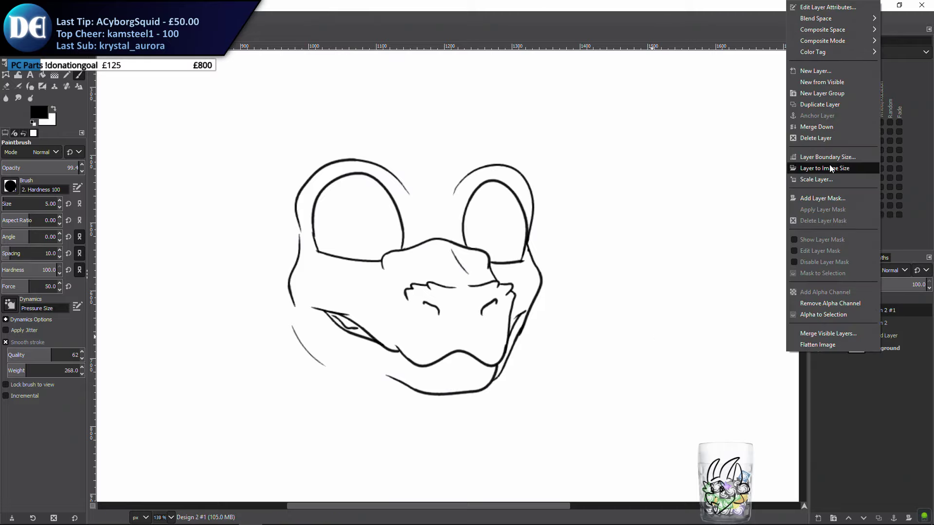
click(827, 127)
click(817, 518)
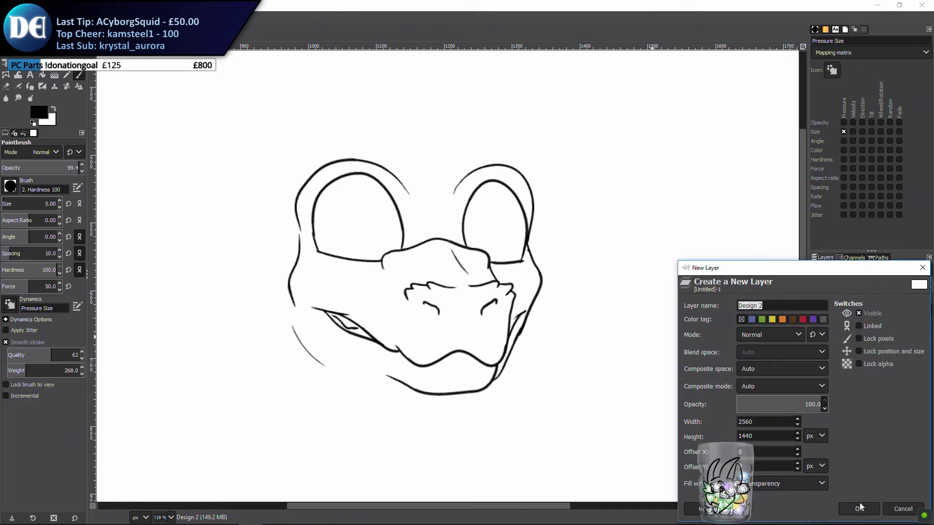
click(903, 508)
drag(337, 271, 373, 278)
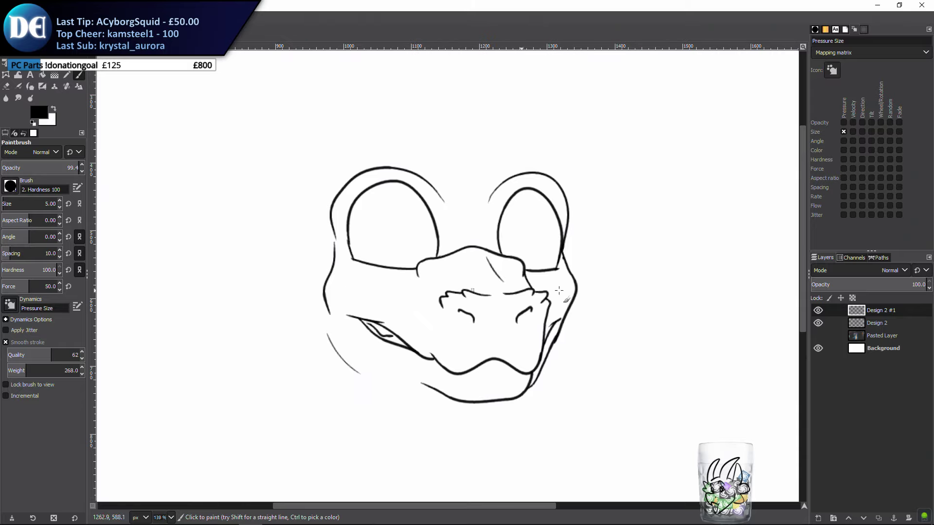
click(818, 336)
scroll(598, 457, down, 3)
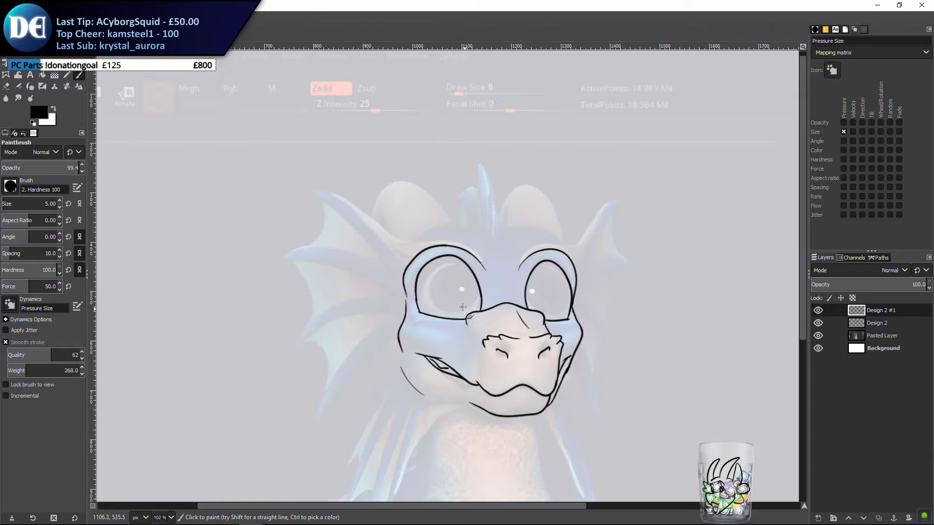
drag(411, 246, 249, 216)
key(ctrl+z)
drag(413, 246, 273, 215)
key(ctrl+z)
mouse_move(258, 182)
mouse_down()
mouse_move(354, 212)
mouse_move(408, 247)
mouse_up()
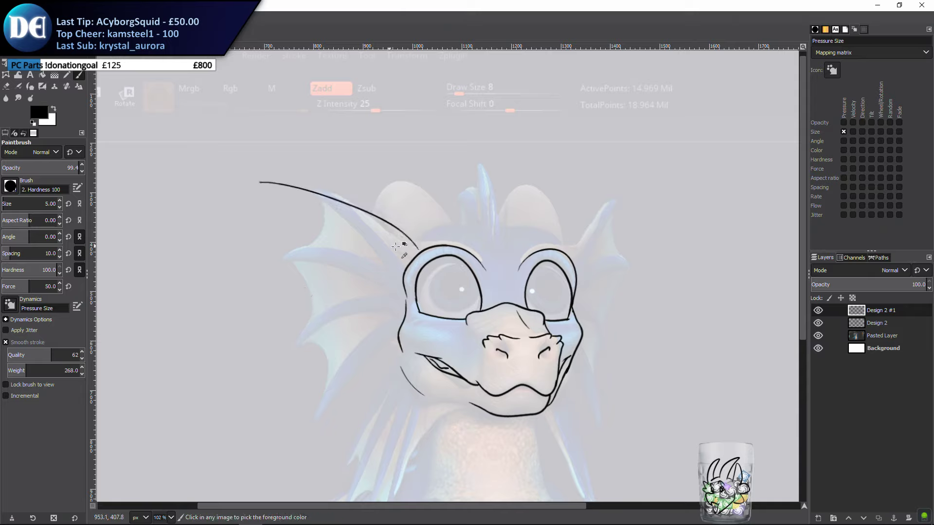
key(ctrl+z)
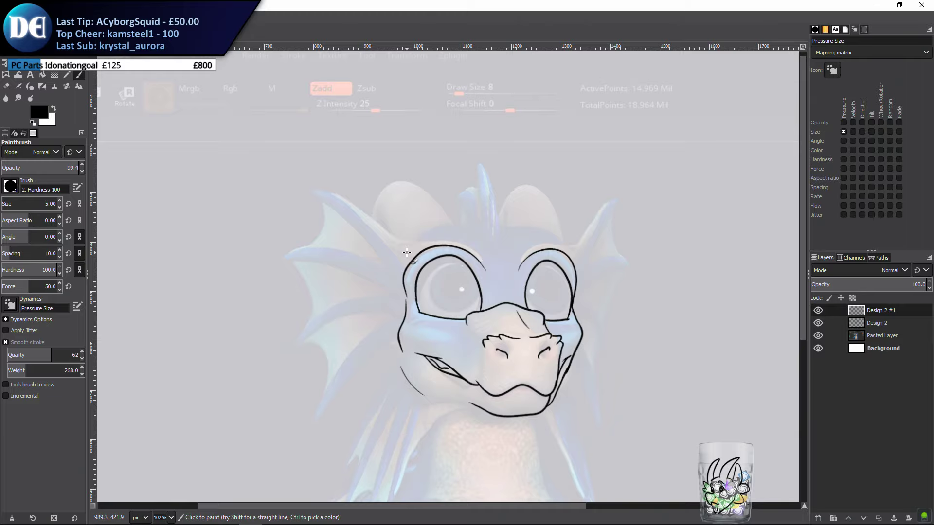
scroll(370, 359, up, 1)
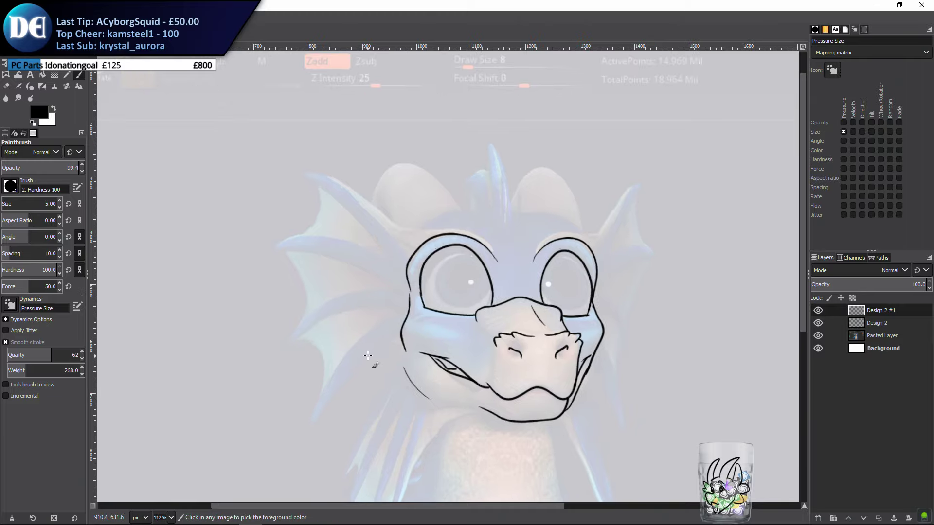
drag(358, 316, 336, 309)
mouse_move(392, 238)
mouse_down()
mouse_move(200, 156)
mouse_move(172, 154)
mouse_up()
key(ctrl+z)
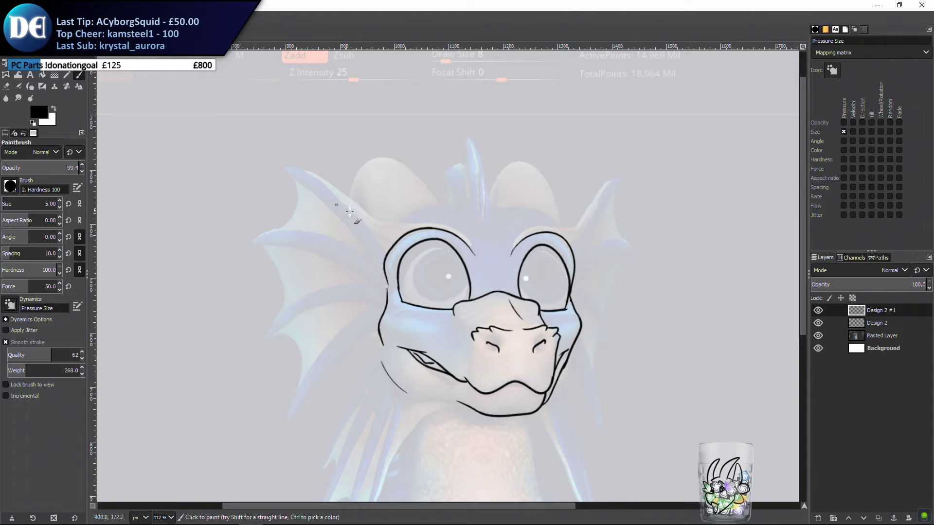
mouse_move(438, 258)
mouse_down()
mouse_move(402, 266)
mouse_move(419, 282)
mouse_up()
key(ctrl+z)
key(ctrl+z)
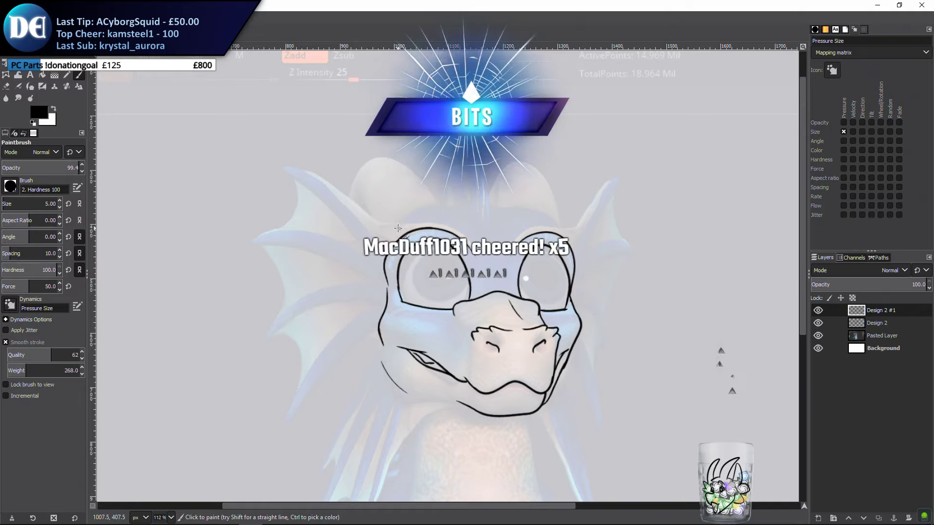
mouse_move(395, 230)
mouse_down()
mouse_move(240, 155)
mouse_move(204, 150)
mouse_up()
key(ctrl+z)
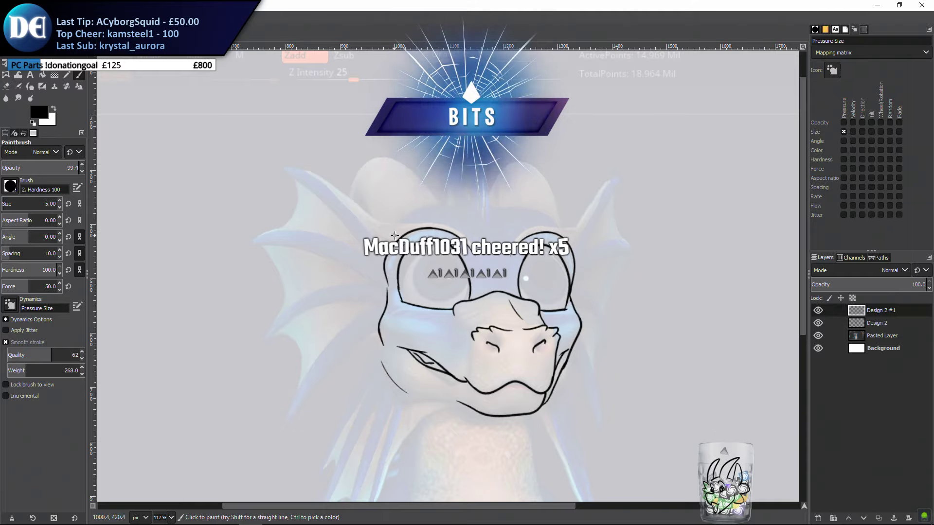
mouse_move(393, 230)
mouse_down()
mouse_move(302, 167)
mouse_move(200, 147)
mouse_move(365, 223)
mouse_up()
key(ctrl+z)
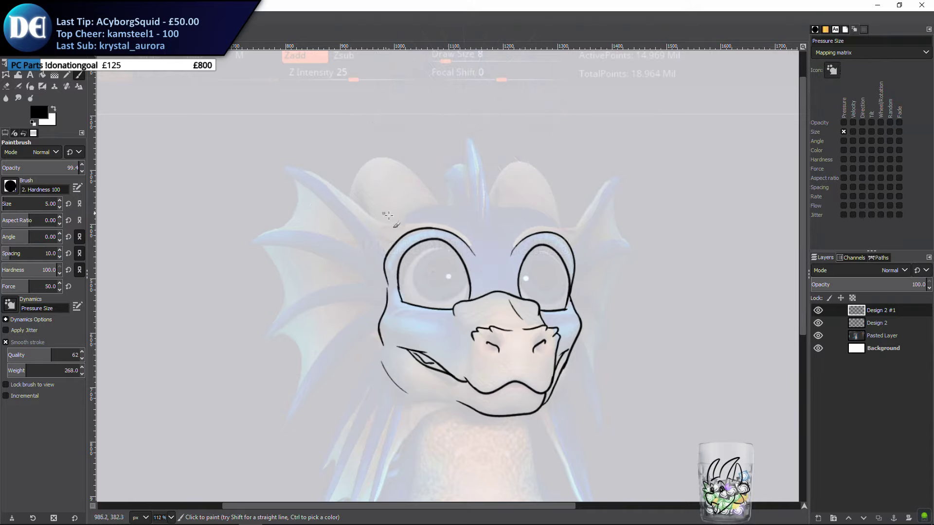
Paint the upper edge of the first frill spine, curving up and outward from the larger eye's brow arc
mouse_move(397, 232)
mouse_down()
mouse_move(305, 165)
mouse_move(227, 158)
mouse_up()
key(ctrl+z)
drag(406, 232, 258, 133)
key(ctrl+z)
mouse_move(406, 233)
mouse_down()
mouse_move(347, 161)
mouse_move(239, 140)
mouse_move(258, 132)
mouse_up()
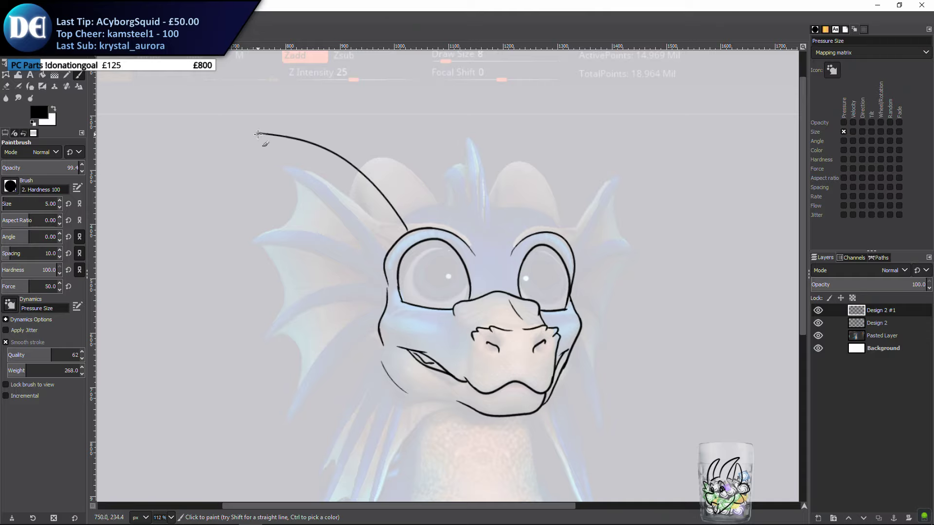
Paint the first frill spine's lower edge from its tip back to the brow, closing a long tapered shape
drag(258, 132, 394, 225)
key(ctrl+z)
mouse_move(258, 133)
mouse_down()
mouse_move(327, 168)
mouse_move(395, 252)
mouse_up()
key(ctrl+z)
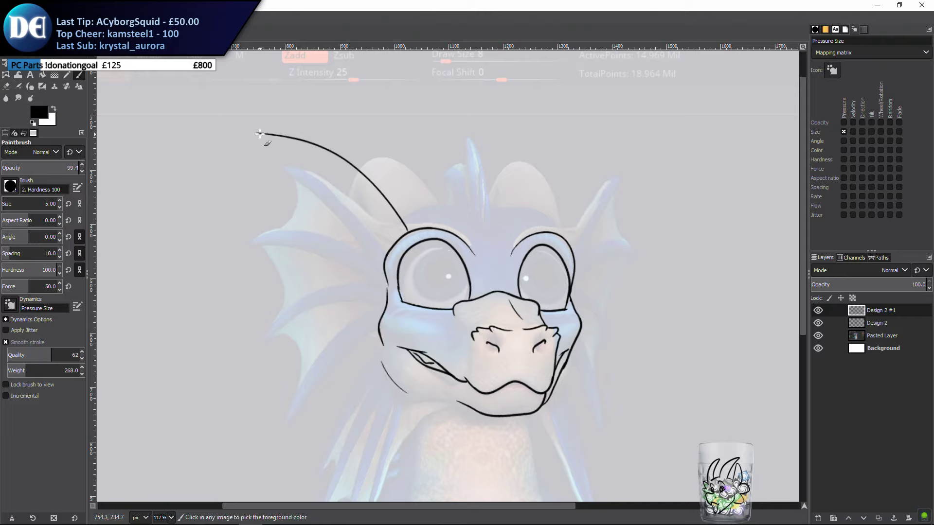
mouse_move(258, 133)
mouse_down()
mouse_move(333, 169)
mouse_move(385, 235)
mouse_up()
key(ctrl+z)
mouse_move(257, 134)
mouse_down()
mouse_move(339, 176)
mouse_move(388, 243)
mouse_move(215, 197)
mouse_move(383, 263)
mouse_up()
key(ctrl+z)
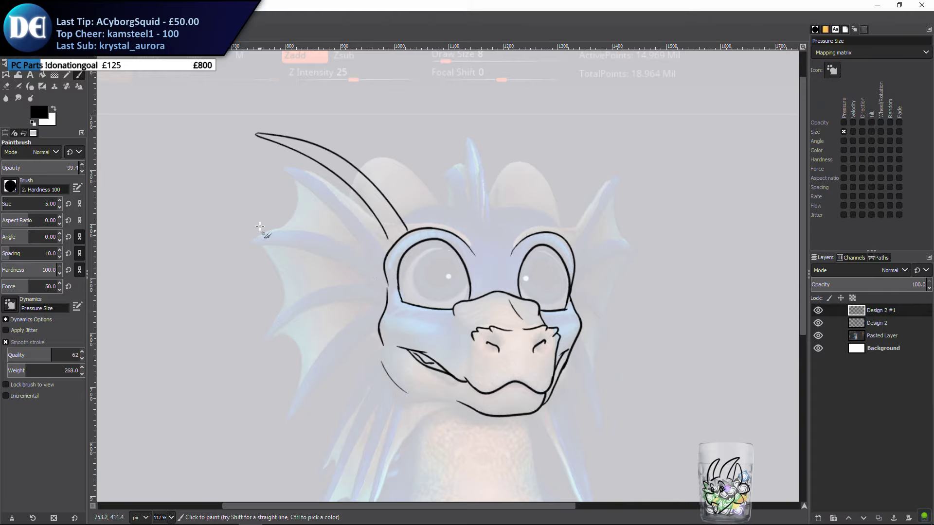
scroll(266, 245, up, 1)
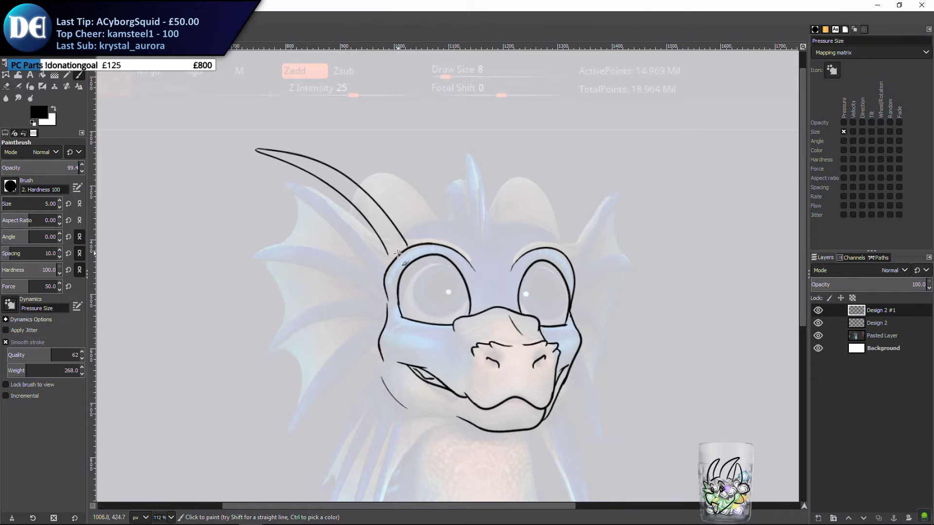
mouse_move(385, 256)
mouse_down()
mouse_move(473, 218)
mouse_move(407, 210)
mouse_move(276, 214)
mouse_move(260, 225)
mouse_move(401, 222)
mouse_move(464, 246)
mouse_up()
key(ctrl+z)
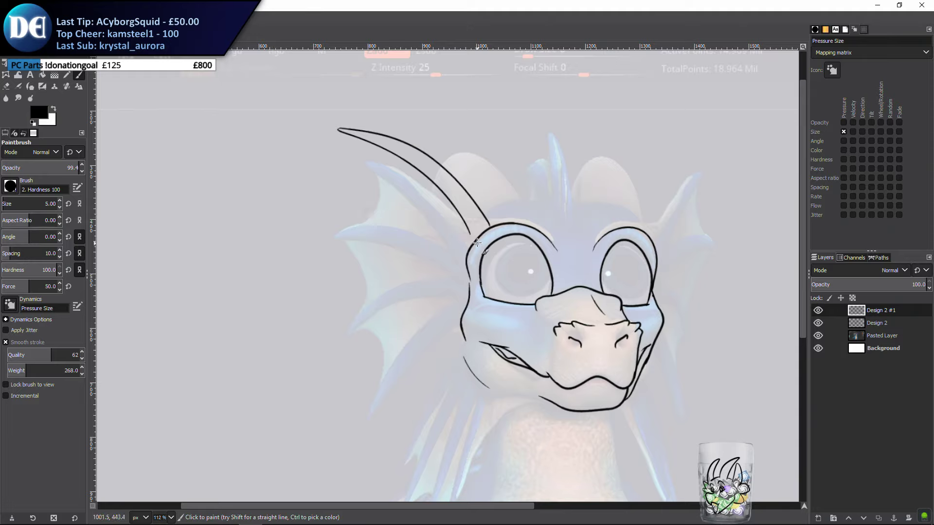
key(ctrl+z)
mouse_move(474, 240)
mouse_down()
mouse_move(319, 211)
mouse_move(268, 222)
mouse_move(408, 227)
mouse_move(462, 250)
mouse_up()
key(ctrl+z)
drag(389, 201, 371, 224)
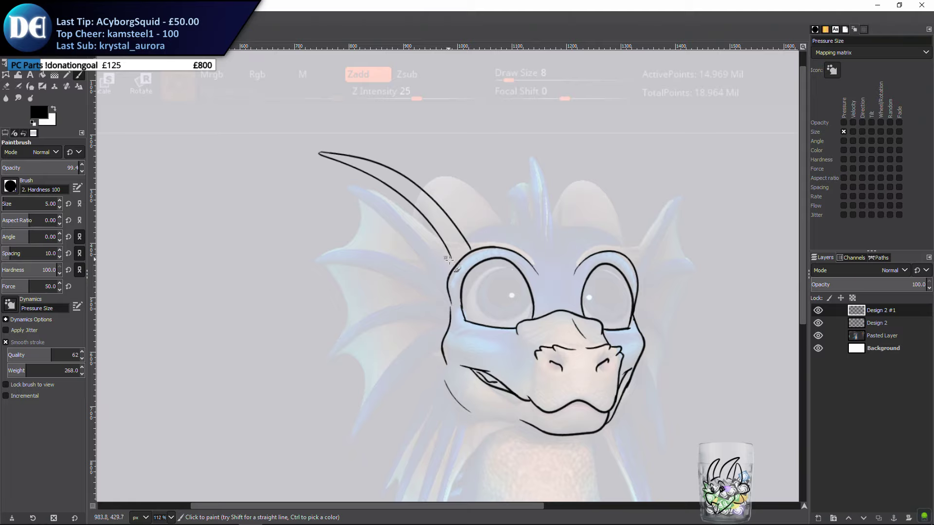
mouse_move(439, 254)
mouse_down()
mouse_move(283, 235)
mouse_move(254, 247)
mouse_move(369, 246)
mouse_move(436, 267)
mouse_up()
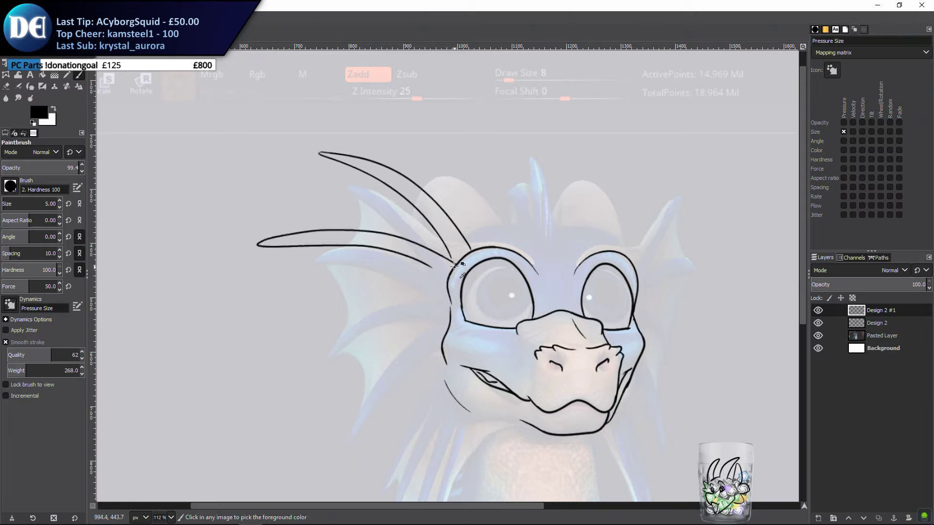
key(ctrl+z)
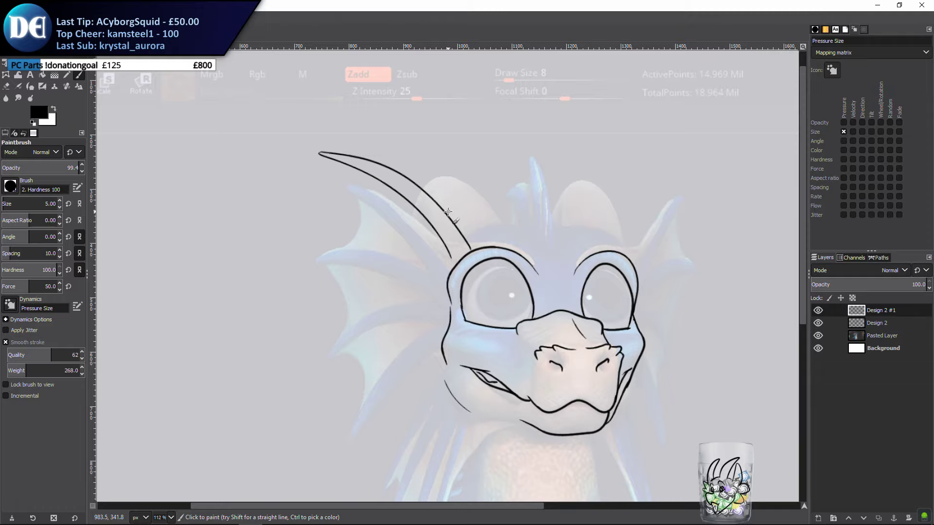
drag(297, 167, 311, 175)
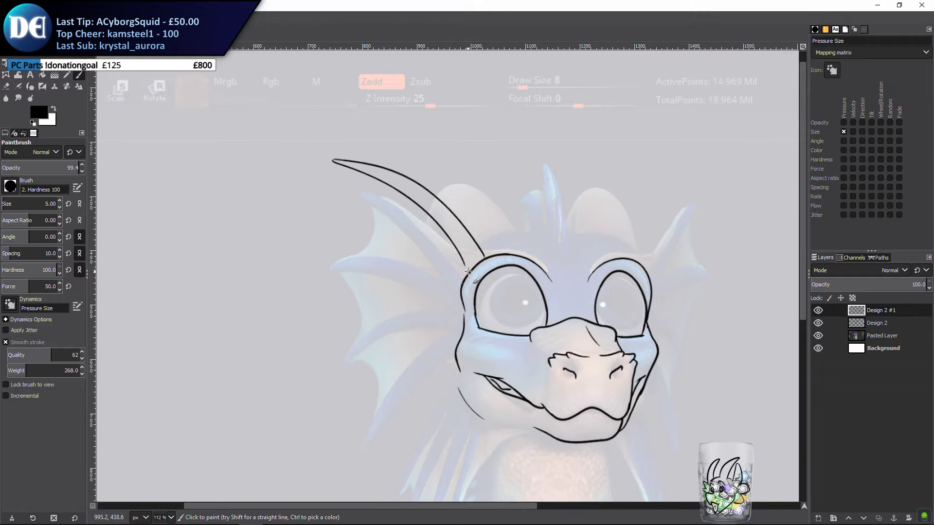
Paint the upper edge of a second frill spine, sweeping outward from the brow just below the first spine
mouse_move(469, 269)
mouse_down()
mouse_move(352, 229)
mouse_move(248, 233)
mouse_move(423, 263)
mouse_move(460, 254)
mouse_move(359, 236)
mouse_move(294, 243)
mouse_up()
key(ctrl+z)
key(ctrl+z)
mouse_move(468, 272)
mouse_down()
mouse_move(280, 236)
mouse_move(362, 246)
mouse_up()
key(ctrl+z)
mouse_move(468, 272)
mouse_down()
mouse_move(312, 243)
mouse_move(330, 220)
mouse_move(327, 230)
mouse_move(302, 230)
mouse_move(395, 244)
mouse_move(464, 288)
mouse_up()
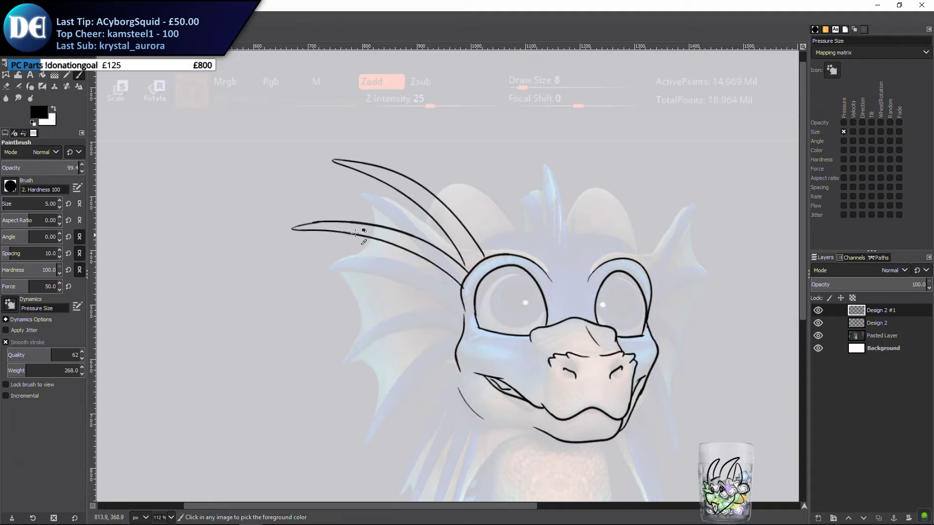
Repaint the second frill spine's lower edge from a longer tip back to the outer side of the brow
key(ctrl+z)
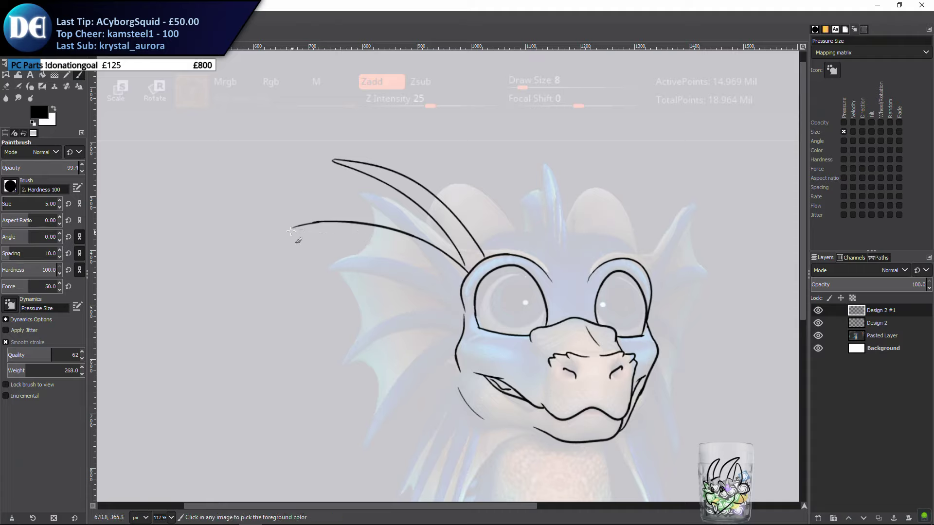
mouse_move(291, 230)
mouse_down()
mouse_move(374, 243)
mouse_move(425, 280)
mouse_up()
key(ctrl+z)
drag(327, 321, 329, 354)
key(ctrl+z)
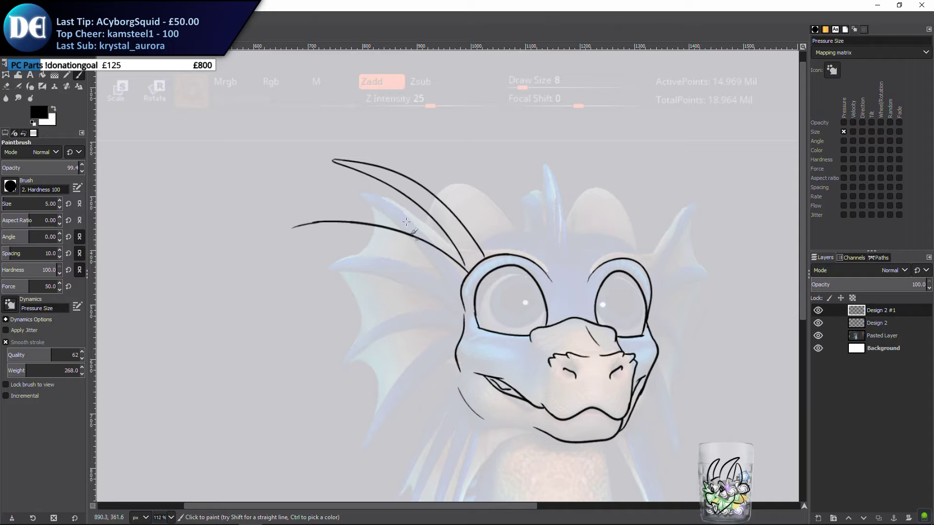
mouse_move(294, 227)
mouse_down()
mouse_move(356, 232)
mouse_move(381, 238)
mouse_up()
key(ctrl+z)
mouse_move(276, 233)
mouse_down()
mouse_move(372, 244)
mouse_move(467, 299)
mouse_up()
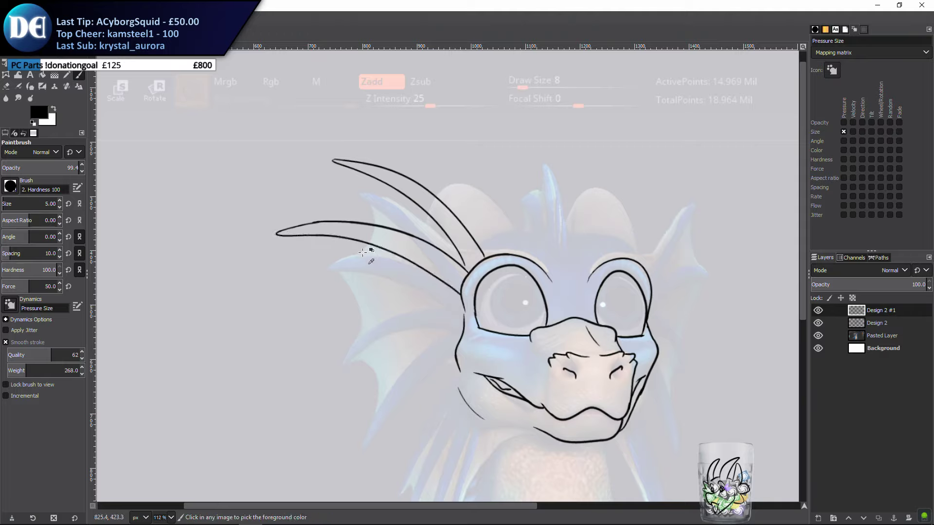
key(ctrl+z)
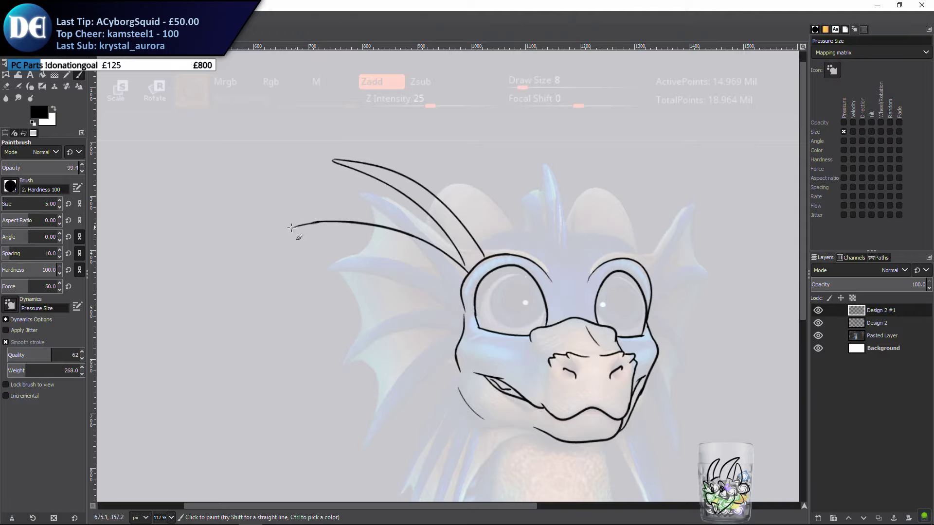
mouse_move(293, 227)
mouse_down()
mouse_move(278, 232)
mouse_move(334, 234)
mouse_move(433, 272)
mouse_move(464, 314)
mouse_up()
key(ctrl+z)
Paint the upper and lower edges of a third frill spine, drooping outward from beside the larger eye
mouse_move(306, 301)
mouse_down()
mouse_move(215, 254)
mouse_move(284, 334)
mouse_move(273, 285)
mouse_up()
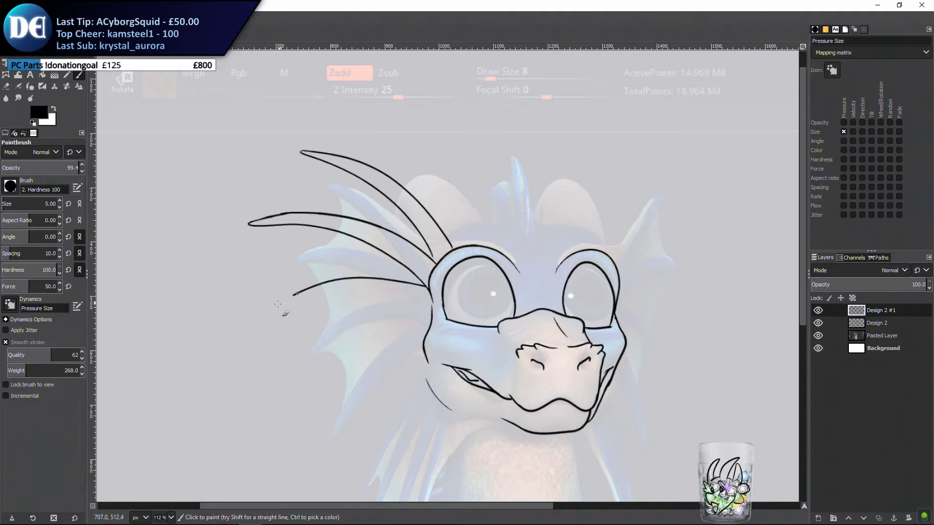
mouse_move(428, 288)
mouse_down()
mouse_move(388, 278)
mouse_move(255, 303)
mouse_move(369, 293)
mouse_move(428, 306)
mouse_move(293, 298)
mouse_move(274, 317)
mouse_move(413, 307)
mouse_up()
key(ctrl+z)
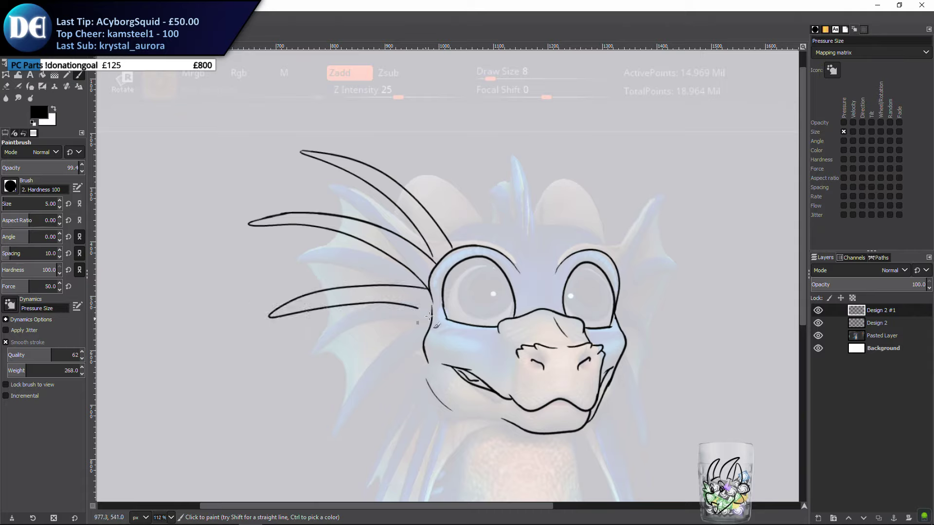
Repaint the third frill spine with a drooping tip and paint a fourth spine sweeping down and outward from the cheek
key(ctrl+z)
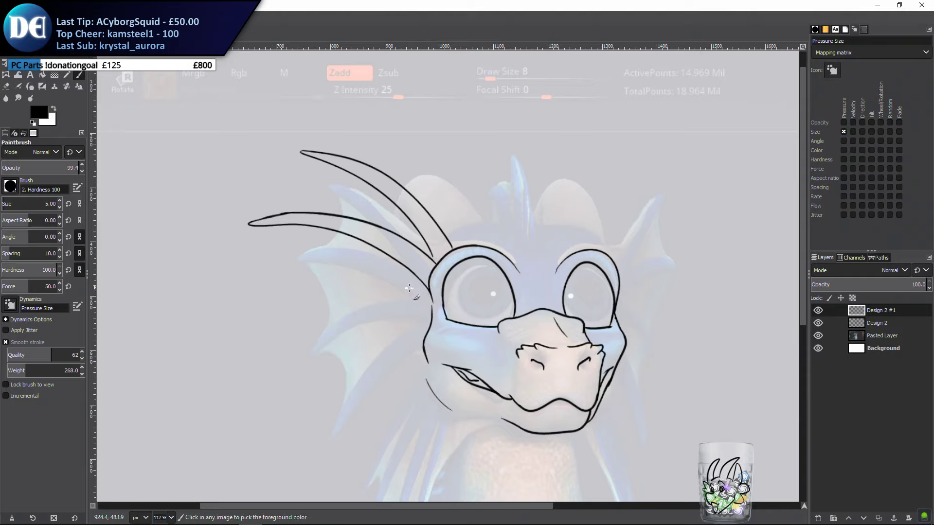
mouse_move(428, 290)
mouse_down()
mouse_move(290, 293)
mouse_move(313, 297)
mouse_up()
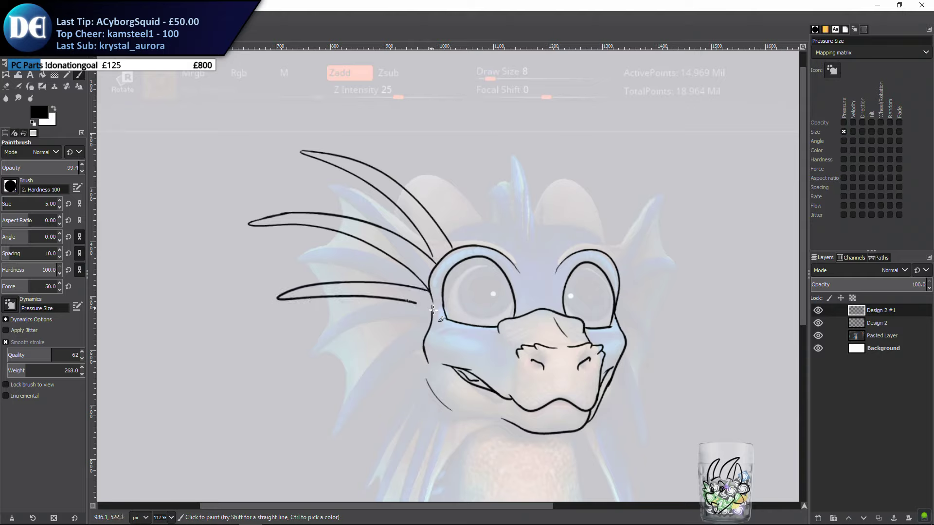
key(ctrl+z)
mouse_move(431, 290)
mouse_down()
mouse_move(279, 312)
mouse_move(276, 321)
mouse_move(336, 306)
mouse_move(428, 313)
mouse_move(419, 318)
mouse_move(414, 302)
mouse_move(420, 313)
mouse_move(369, 353)
mouse_move(330, 424)
mouse_move(411, 344)
mouse_up()
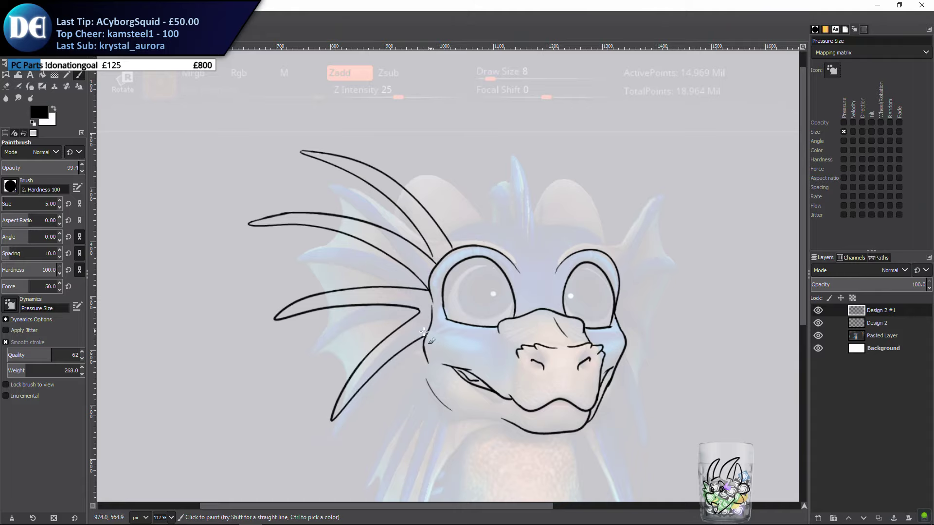
click(818, 335)
click(818, 336)
Paint the concave membrane edge joining the second frill spine to the first spine's tip, redoing the curve until it flows smoothly
drag(273, 348, 224, 318)
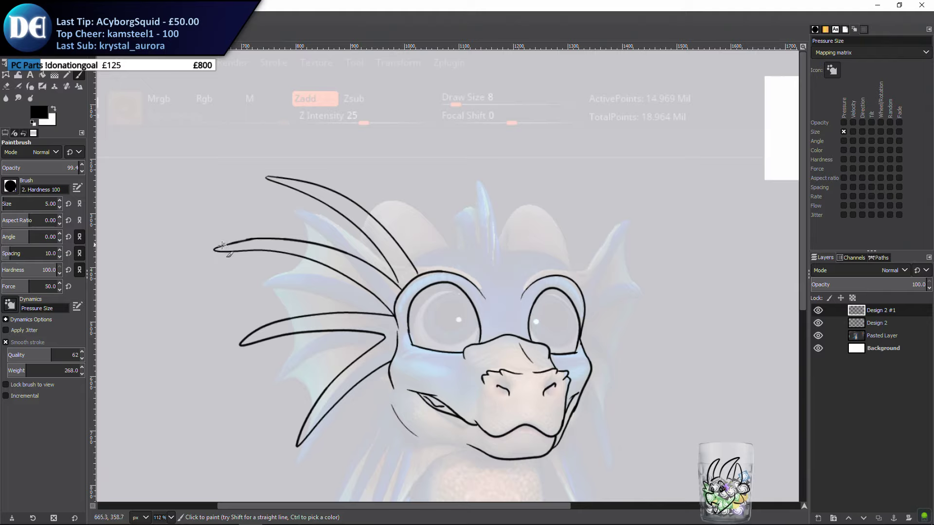
mouse_move(226, 242)
mouse_down()
mouse_move(273, 222)
mouse_move(267, 187)
mouse_up()
key(ctrl+z)
mouse_move(217, 249)
mouse_down()
mouse_move(271, 224)
mouse_move(270, 179)
mouse_up()
key(ctrl+z)
mouse_move(215, 249)
mouse_down()
mouse_move(280, 205)
mouse_move(270, 177)
mouse_up()
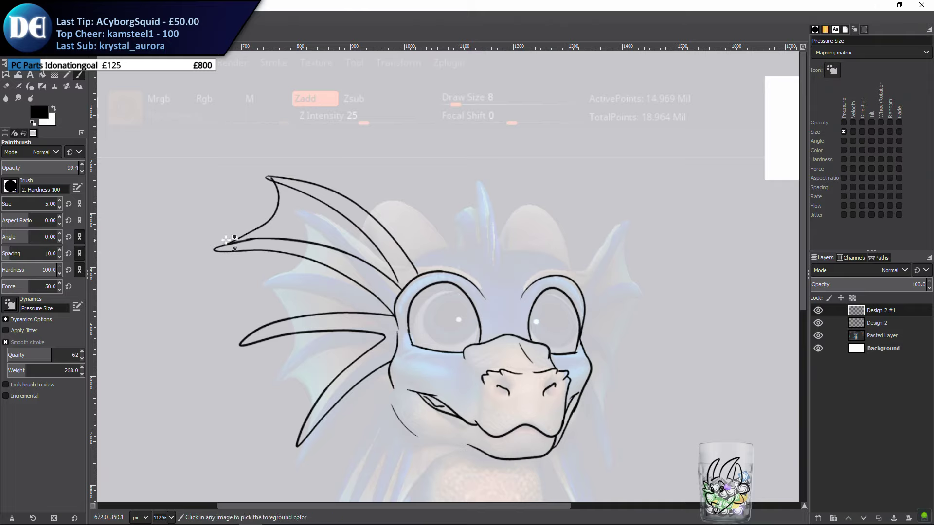
key(ctrl+z)
drag(227, 244, 247, 231)
key(ctrl+z)
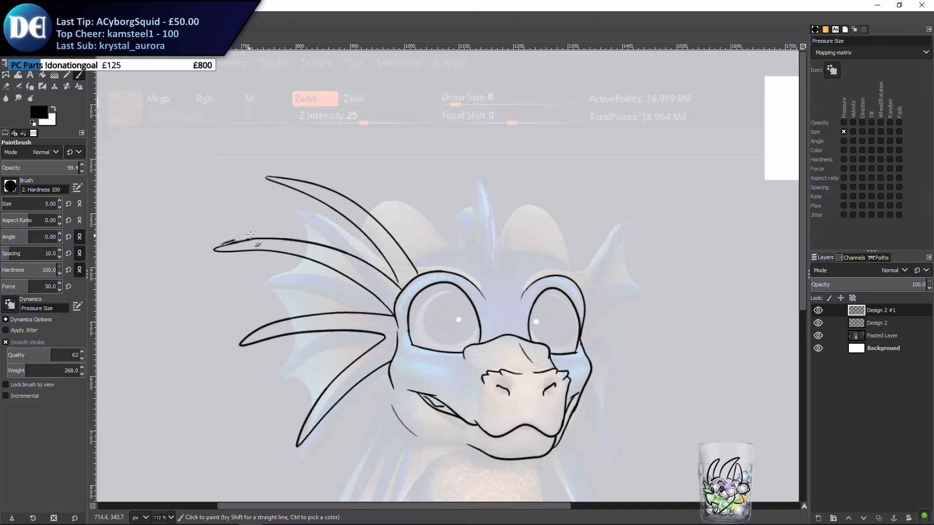
mouse_move(263, 226)
mouse_down()
mouse_move(277, 206)
mouse_move(272, 176)
mouse_up()
key(ctrl+z)
mouse_move(241, 241)
mouse_down()
mouse_move(272, 230)
mouse_move(283, 214)
mouse_move(269, 176)
mouse_up()
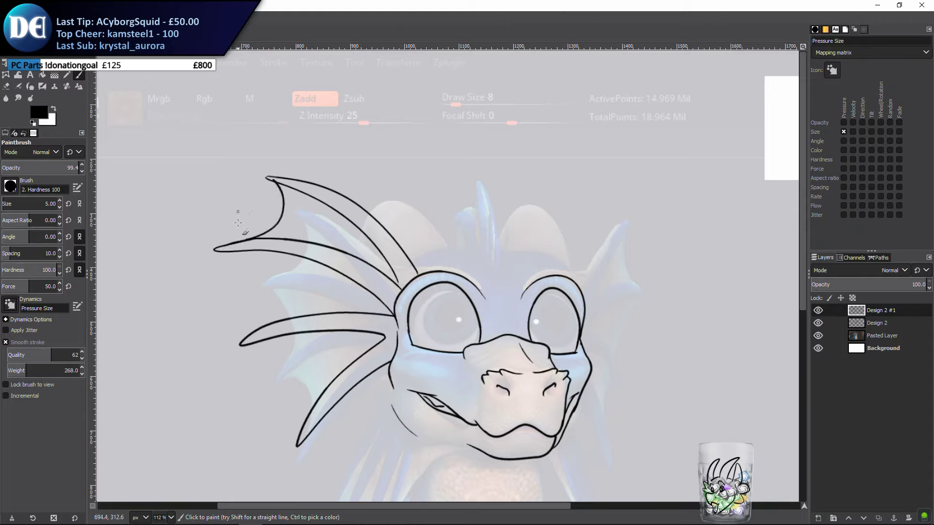
key(ctrl+z)
mouse_move(256, 229)
mouse_down()
mouse_move(275, 208)
mouse_move(276, 176)
mouse_up()
key(ctrl+z)
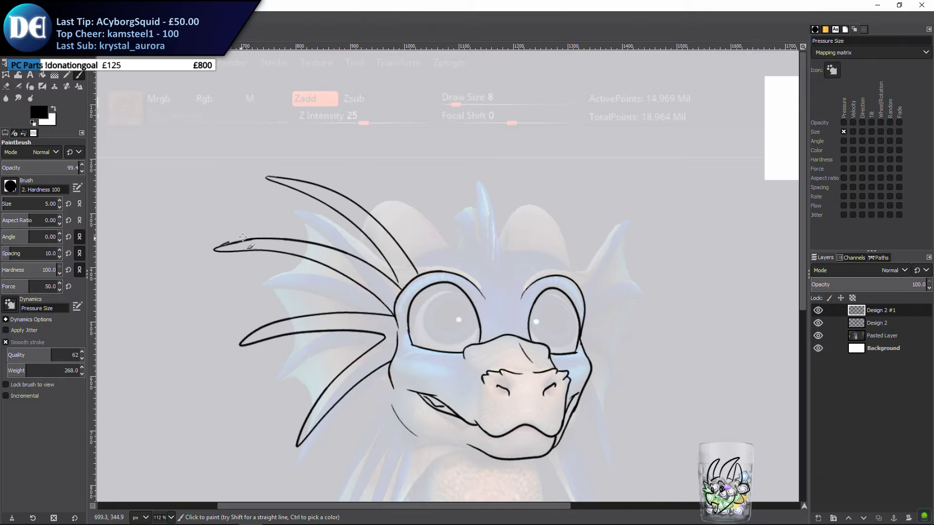
mouse_move(242, 237)
mouse_down()
mouse_move(268, 222)
mouse_move(269, 177)
mouse_up()
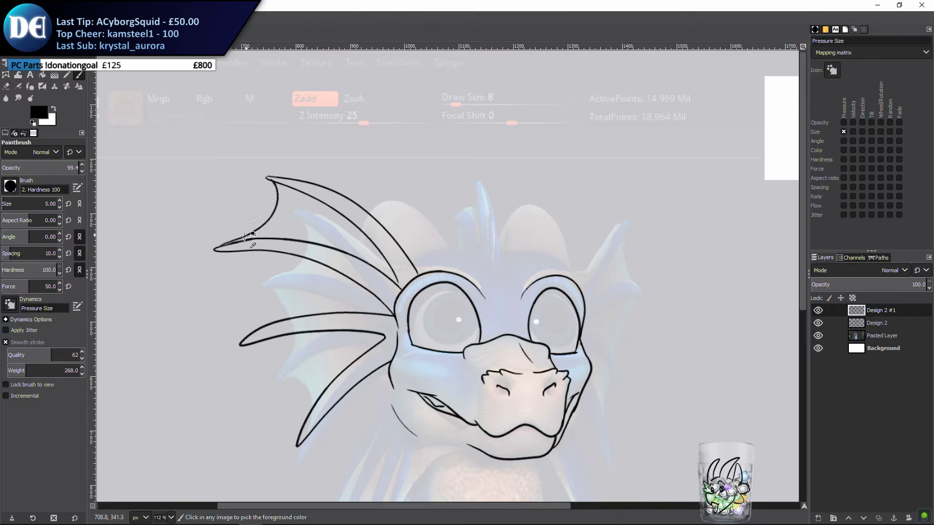
key(ctrl+z)
mouse_move(218, 249)
mouse_down()
mouse_move(259, 231)
mouse_move(271, 177)
mouse_up()
key(ctrl+z)
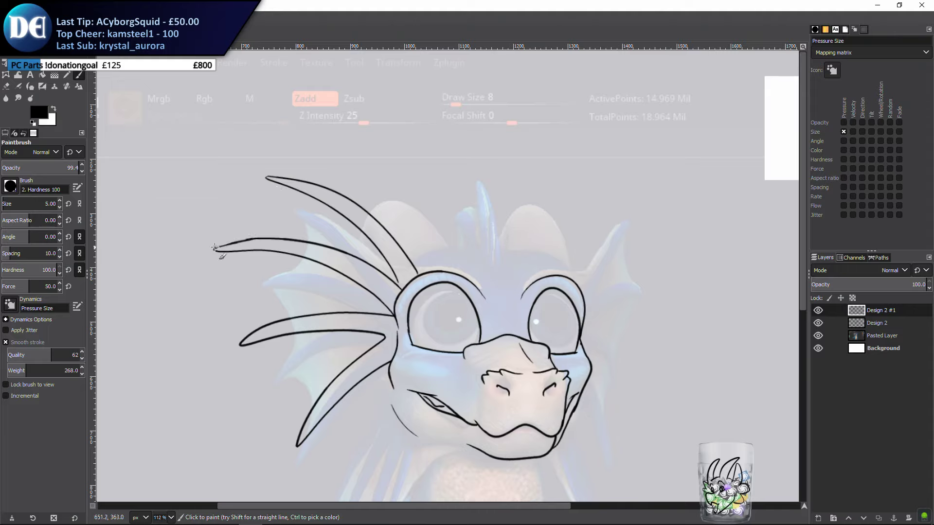
mouse_move(217, 246)
mouse_down()
mouse_move(259, 235)
mouse_move(280, 216)
mouse_move(271, 178)
mouse_up()
key(ctrl+z)
key(ctrl+z)
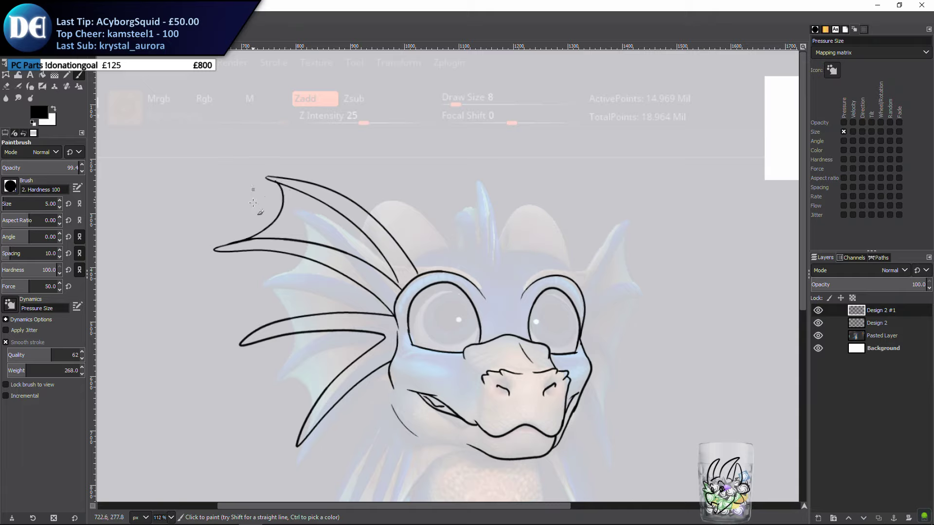
key(ctrl+z)
mouse_move(229, 245)
mouse_down()
mouse_move(262, 230)
mouse_move(281, 204)
mouse_move(267, 176)
mouse_up()
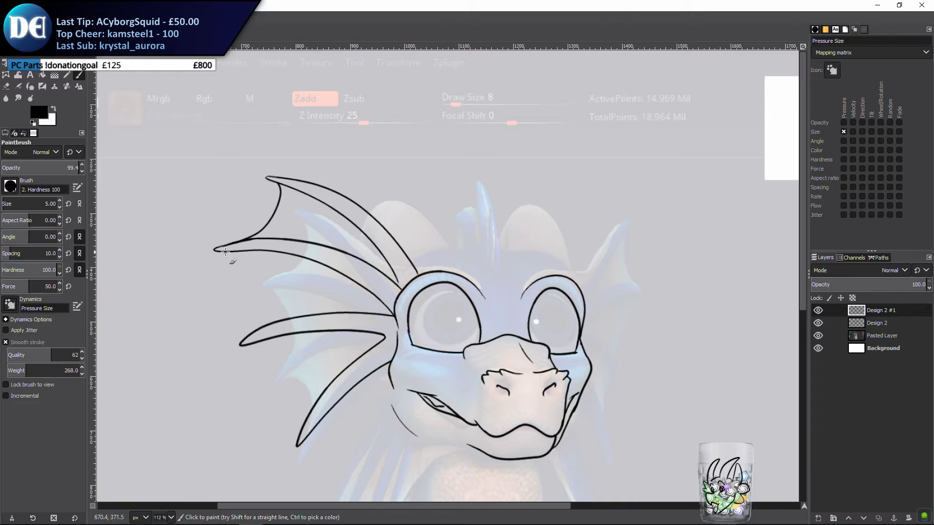
Paint the curved membrane edges from the second spine's tip to the third, and from the third spine's tip to the fourth
mouse_move(232, 252)
mouse_down()
mouse_move(245, 260)
mouse_move(257, 308)
mouse_move(246, 343)
mouse_up()
mouse_move(260, 342)
mouse_down()
mouse_move(291, 364)
mouse_move(301, 430)
mouse_move(291, 444)
mouse_up()
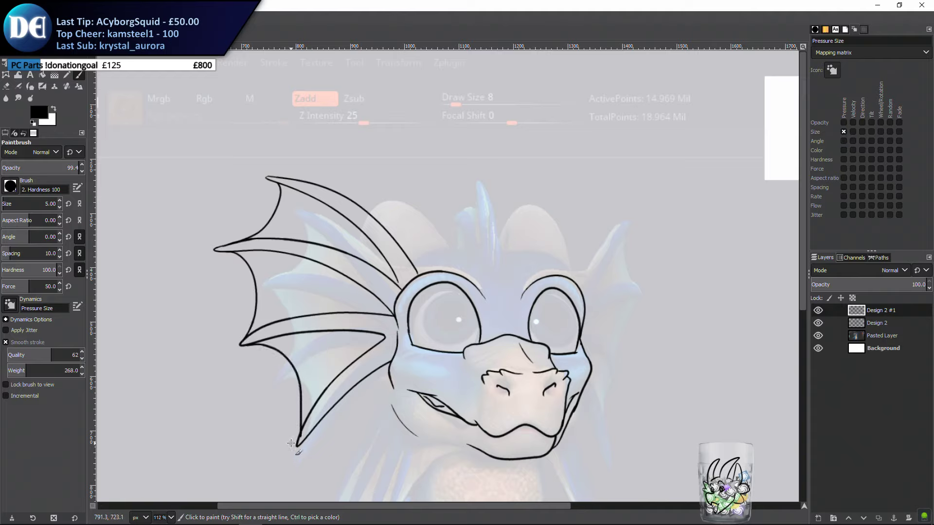
key(ctrl+z)
mouse_move(250, 344)
mouse_down()
mouse_move(291, 348)
mouse_move(305, 372)
mouse_move(296, 447)
mouse_up()
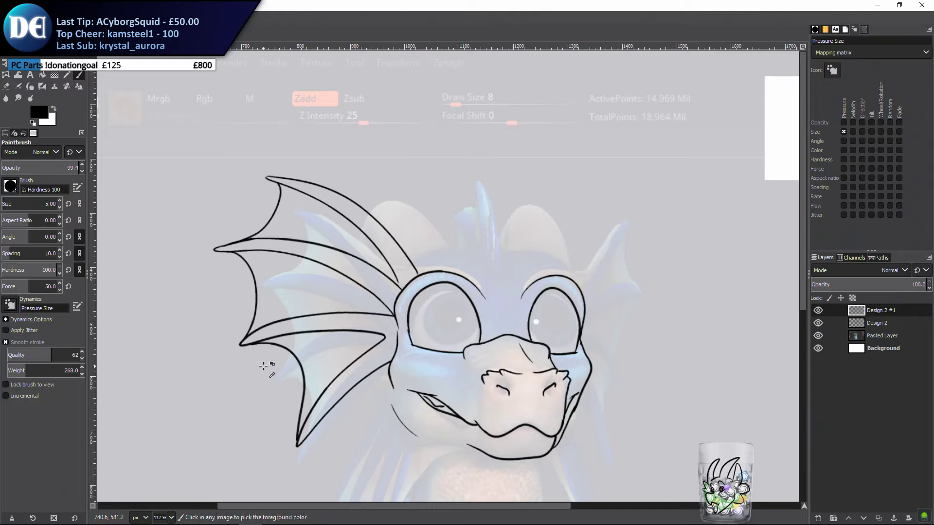
key(ctrl+z)
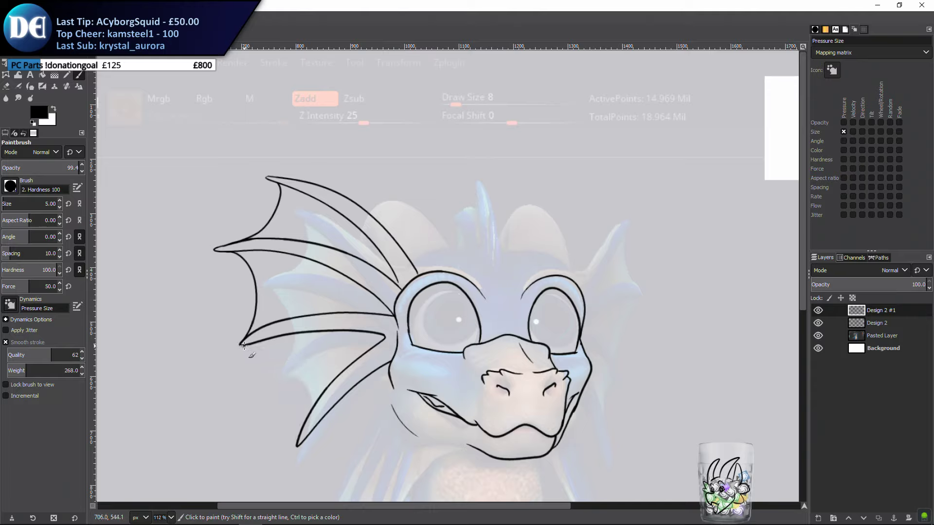
mouse_move(244, 346)
mouse_down()
mouse_move(285, 346)
mouse_move(305, 370)
mouse_move(296, 446)
mouse_up()
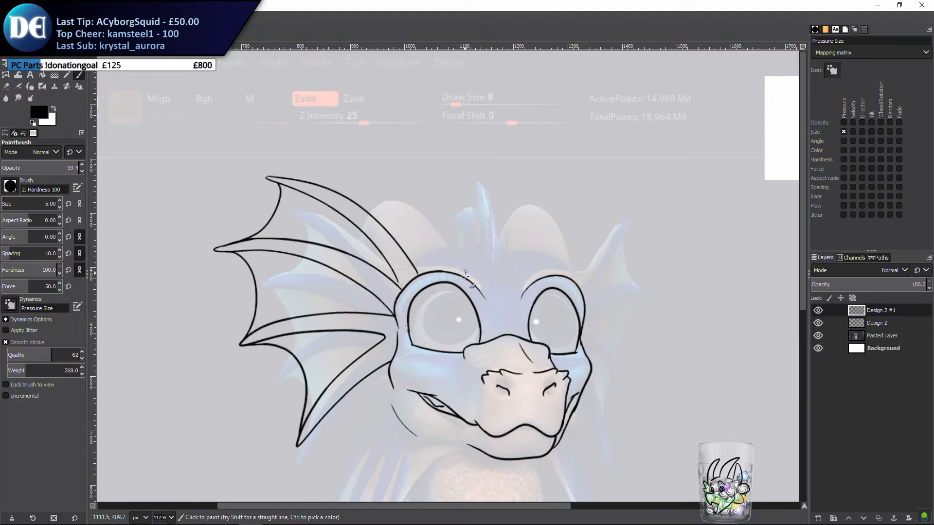
Paint the upper edge of the opposite frill's first spine, arcing up and outward from the smaller eye's brow
mouse_move(457, 364)
mouse_down()
mouse_move(458, 310)
mouse_move(417, 278)
mouse_move(398, 298)
mouse_up()
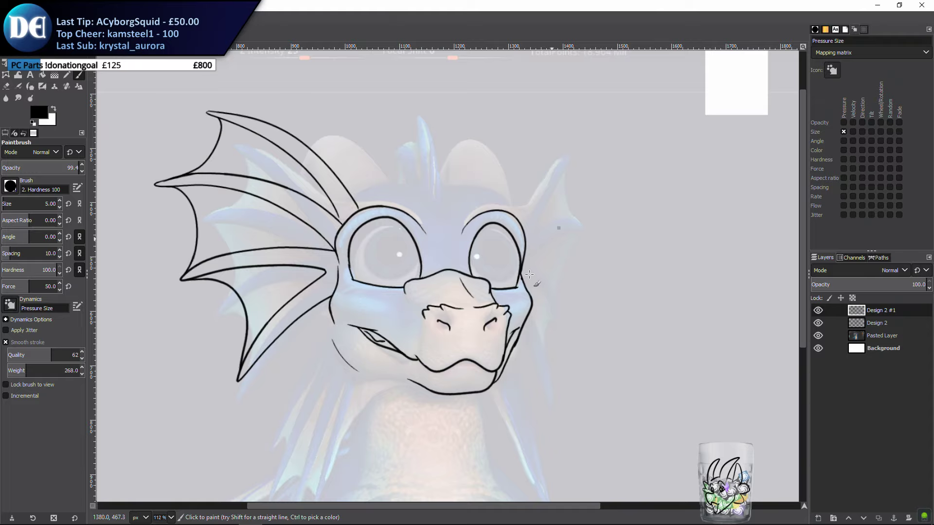
drag(422, 280, 478, 294)
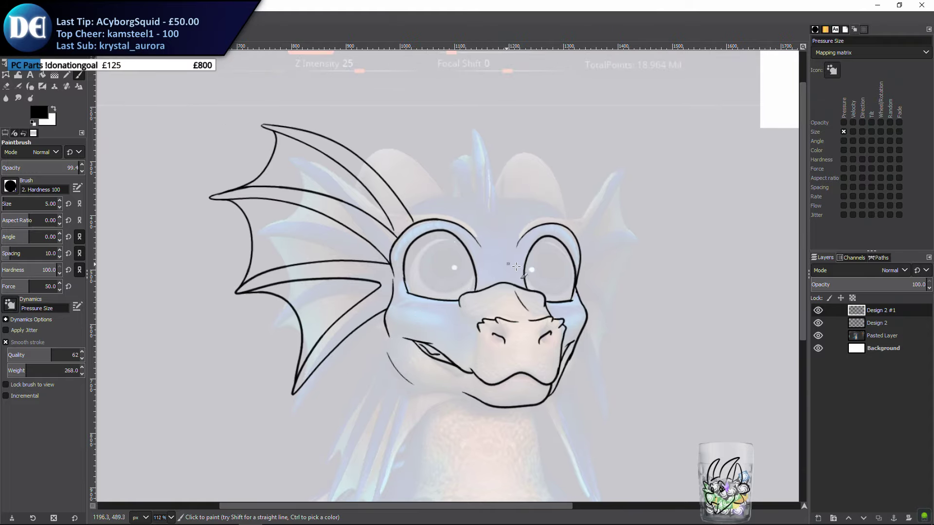
scroll(427, 310, right, 3)
scroll(426, 311, up, 2)
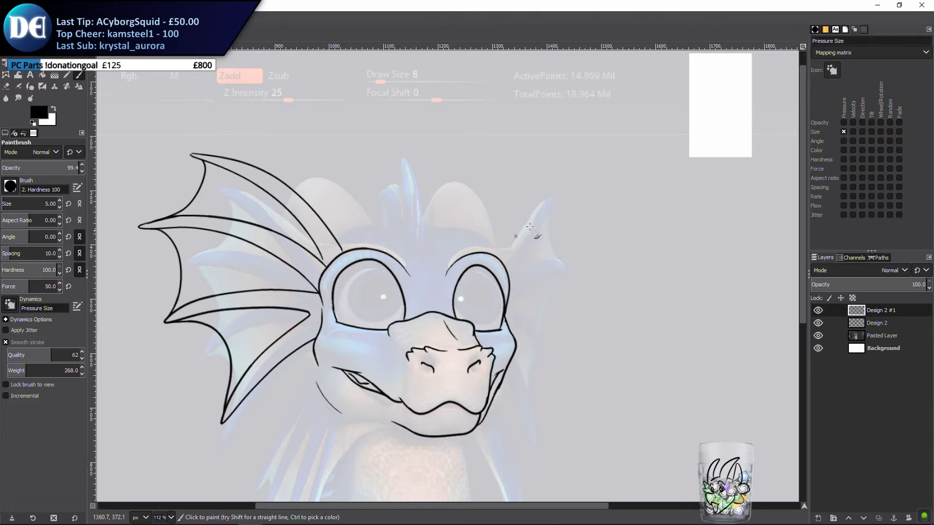
mouse_move(571, 185)
mouse_down()
mouse_move(576, 235)
mouse_move(600, 213)
mouse_move(650, 304)
mouse_up()
key(ctrl+z)
key(ctrl+z)
drag(494, 255, 592, 248)
key(ctrl+z)
mouse_move(495, 256)
mouse_down()
mouse_move(556, 199)
mouse_move(582, 215)
mouse_move(583, 190)
mouse_up()
key(ctrl+z)
drag(494, 254, 510, 231)
drag(568, 191, 605, 190)
key(ctrl+z)
drag(494, 254, 603, 200)
Try to paint the lower edge of the opposite frill's first spine from the brow out to its tip
drag(504, 263, 584, 187)
key(ctrl+z)
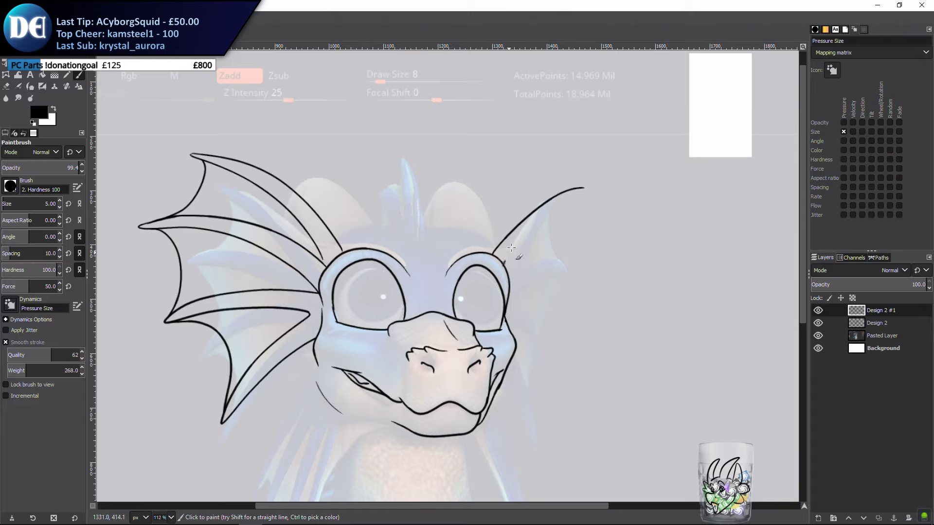
drag(504, 262, 586, 207)
key(ctrl+z)
mouse_move(503, 263)
mouse_down()
mouse_move(521, 239)
mouse_move(581, 208)
mouse_up()
key(ctrl+z)
mouse_move(503, 265)
mouse_down()
mouse_move(545, 206)
mouse_move(589, 194)
mouse_up()
key(ctrl+z)
drag(505, 265, 560, 209)
key(ctrl+z)
drag(505, 265, 594, 185)
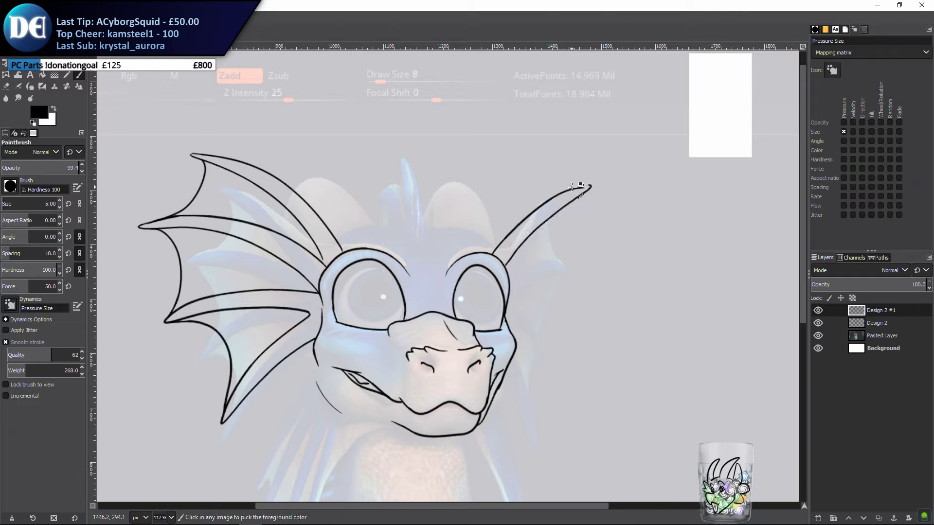
key(ctrl+z)
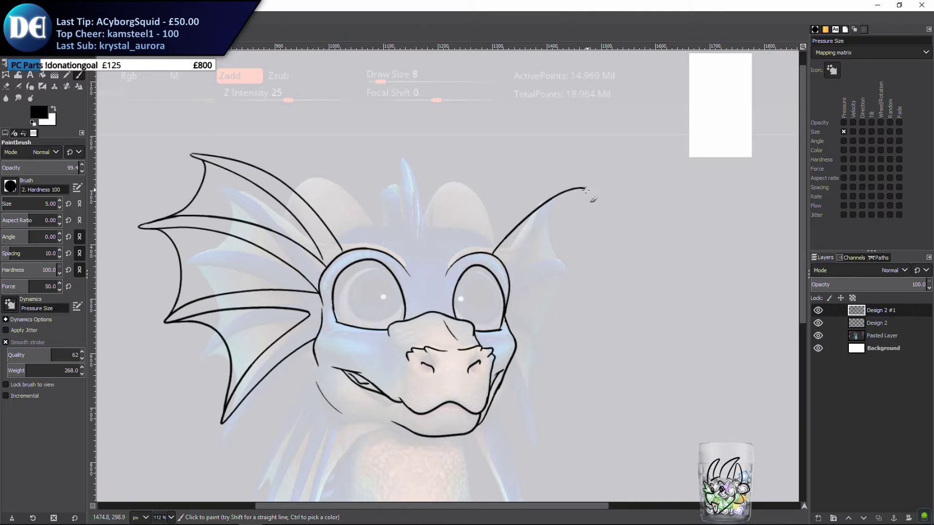
Paint the first spine's rounded tip beyond the smaller eye and bring its lower edge back to the brow
drag(552, 207, 504, 253)
key(ctrl+z)
drag(531, 220, 554, 257)
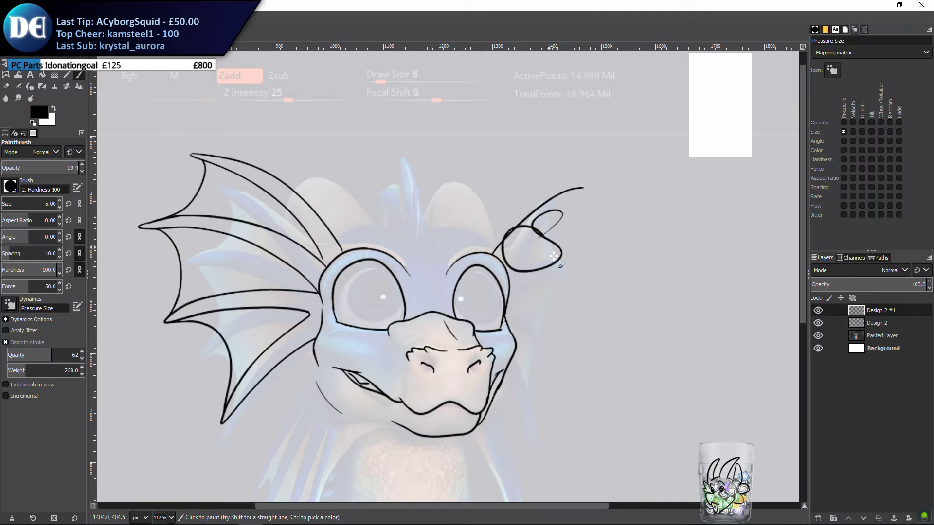
key(ctrl+z)
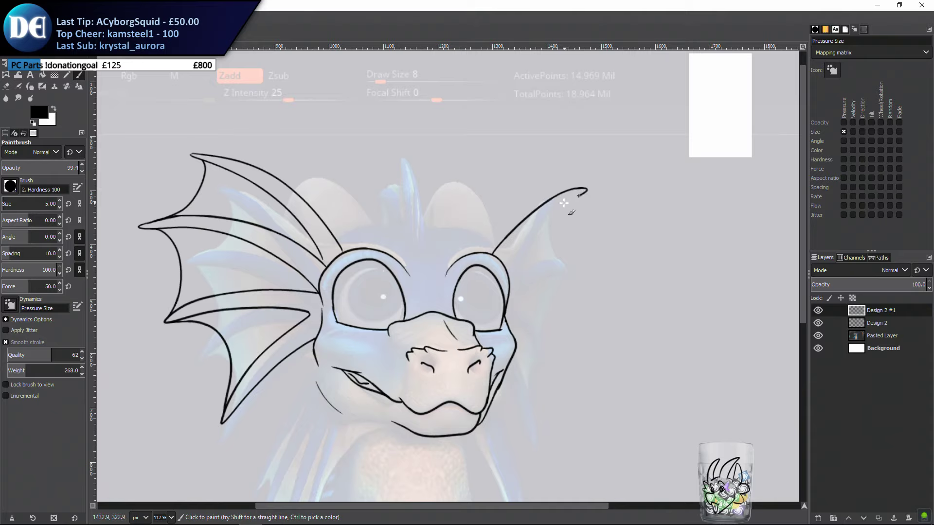
drag(563, 203, 529, 227)
key(ctrl+z)
mouse_move(587, 194)
mouse_down()
mouse_move(553, 208)
mouse_move(503, 254)
mouse_up()
key(ctrl+z)
drag(553, 207, 496, 263)
key(ctrl+z)
drag(582, 193, 508, 250)
key(ctrl+z)
mouse_move(556, 211)
mouse_down()
mouse_move(495, 266)
mouse_move(541, 222)
mouse_move(593, 198)
mouse_move(573, 187)
mouse_up()
key(ctrl+z)
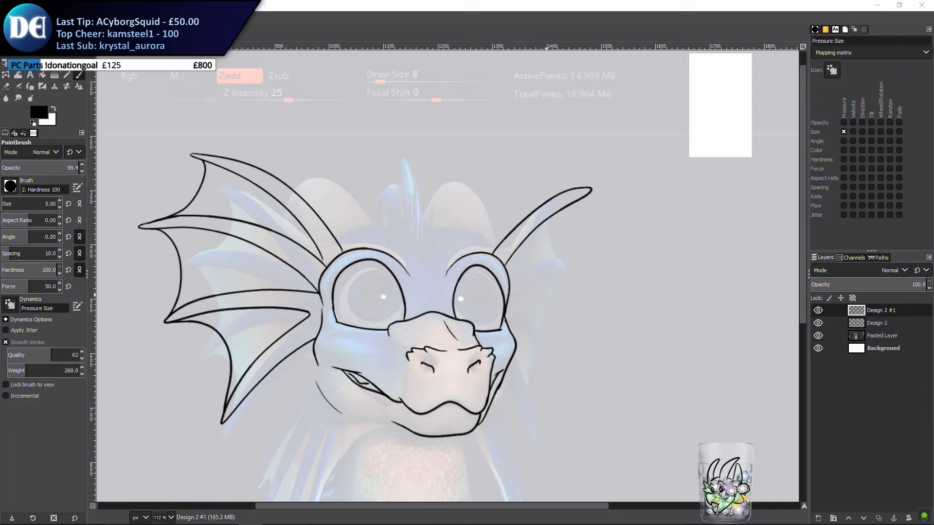
Paint a long second spine extending almost sideways from beside the smaller eye, with both edges meeting at the tip
key(m)
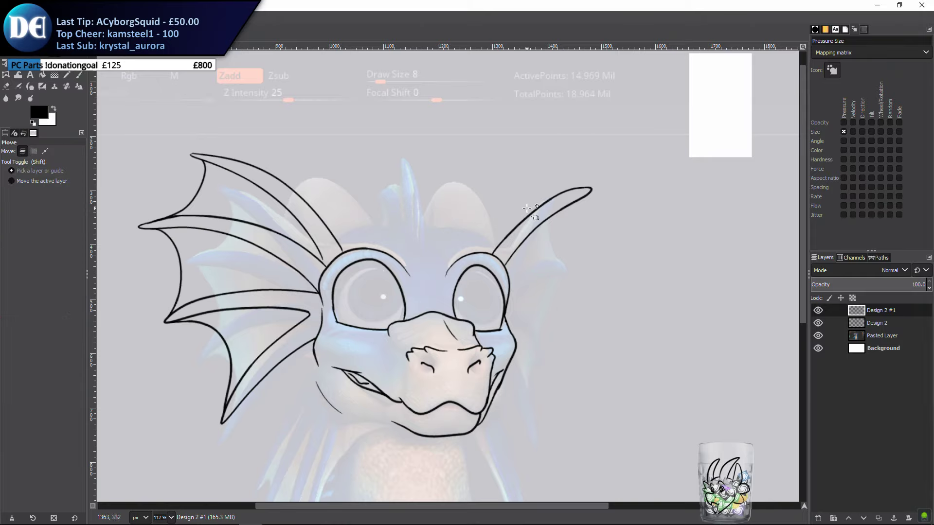
key(p)
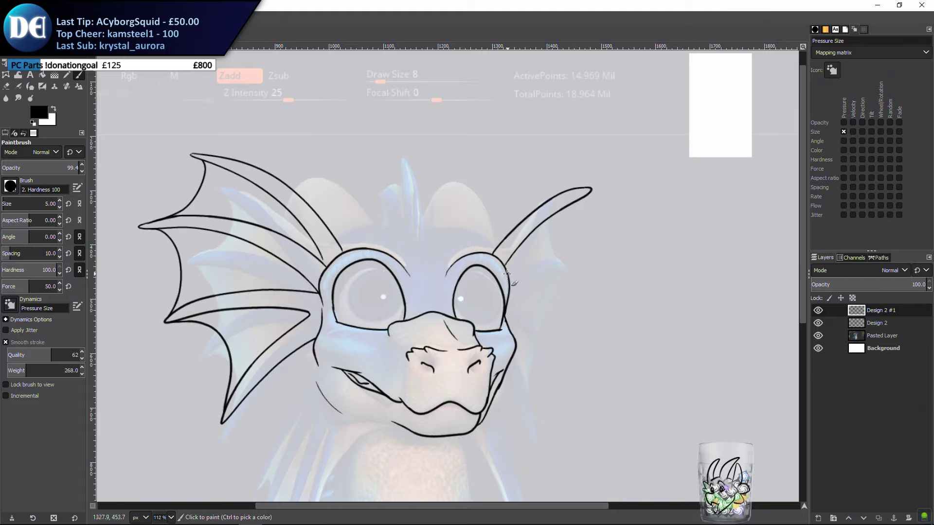
mouse_move(507, 271)
mouse_down()
mouse_move(530, 259)
mouse_move(592, 253)
mouse_up()
key(ctrl+z)
mouse_move(505, 273)
mouse_down()
mouse_move(533, 259)
mouse_move(592, 259)
mouse_move(499, 293)
mouse_move(590, 265)
mouse_up()
key(ctrl+z)
key(ctrl+z)
key(ctrl+z)
drag(507, 275, 614, 260)
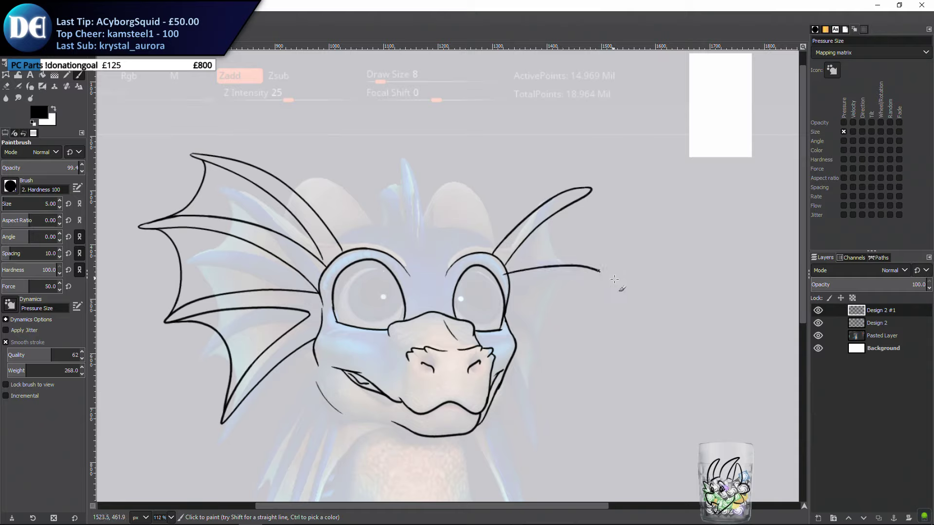
key(ctrl+z)
drag(506, 273, 619, 252)
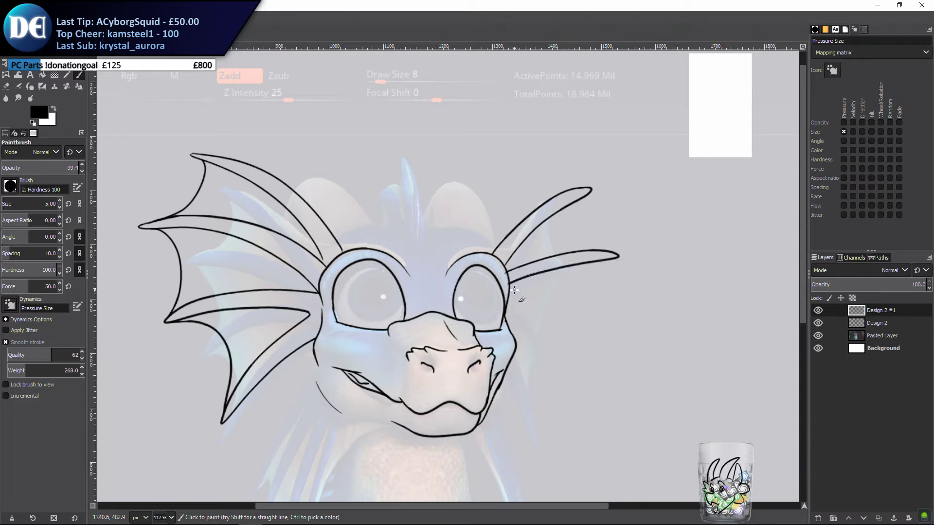
click(818, 310)
click(817, 310)
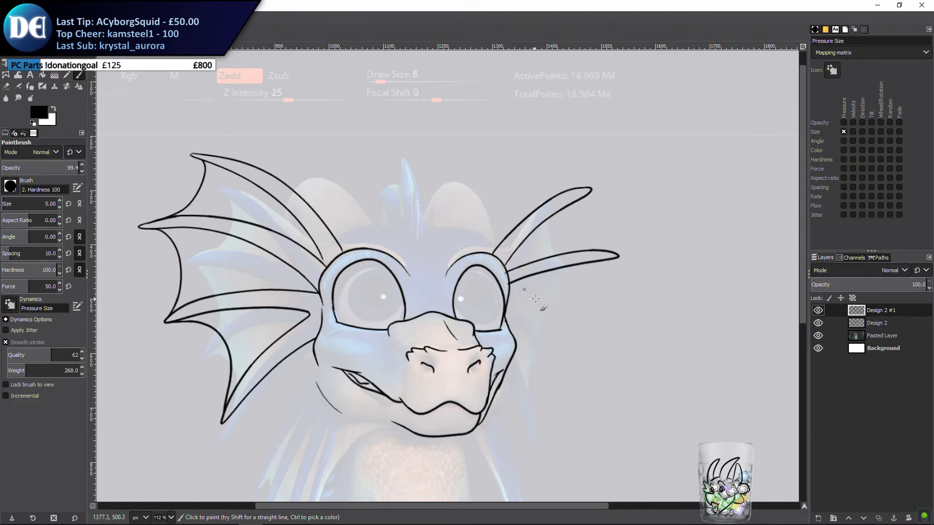
Undo the long second spine beside the smaller eye and repaint it shorter, with a wider base at the brow line
key(ctrl+z)
mouse_move(504, 273)
mouse_down()
mouse_move(604, 245)
mouse_move(521, 279)
mouse_move(510, 270)
mouse_move(606, 255)
mouse_move(510, 286)
mouse_up()
key(ctrl+z)
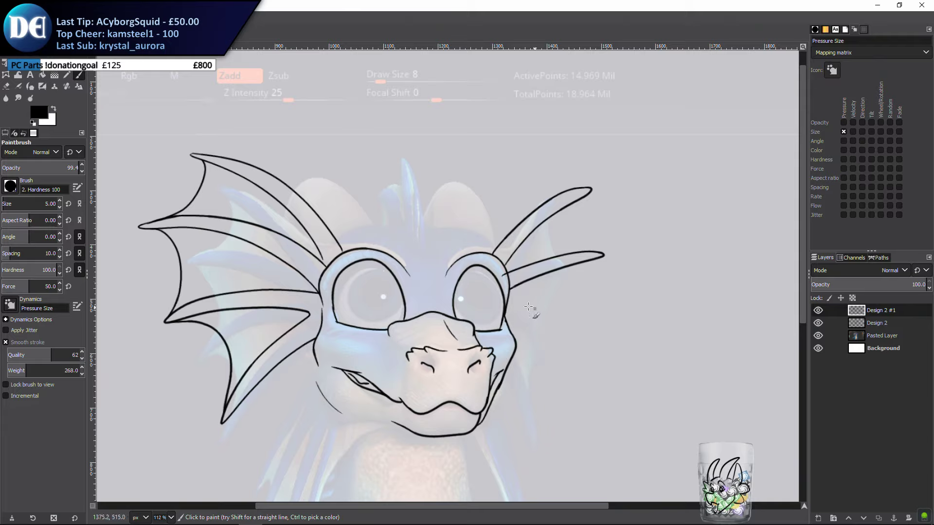
Paint the third and fourth spines drooping outward beside the smaller eye, extending their bases across the eye and cheek lines
mouse_move(509, 298)
mouse_down()
mouse_move(544, 298)
mouse_move(588, 317)
mouse_up()
key(ctrl+z)
mouse_move(506, 293)
mouse_down()
mouse_move(595, 314)
mouse_move(485, 296)
mouse_move(517, 296)
mouse_move(488, 304)
mouse_move(620, 334)
mouse_up()
key(ctrl+z)
key(ctrl+z)
key(ctrl+z)
mouse_move(508, 291)
mouse_down()
mouse_move(599, 329)
mouse_move(508, 315)
mouse_move(605, 336)
mouse_move(503, 302)
mouse_move(529, 321)
mouse_move(567, 393)
mouse_up()
key(ctrl+z)
mouse_move(558, 381)
mouse_down()
mouse_move(486, 318)
mouse_move(543, 358)
mouse_move(488, 303)
mouse_move(526, 340)
mouse_move(500, 322)
mouse_move(545, 402)
mouse_move(499, 324)
mouse_move(535, 405)
mouse_move(492, 325)
mouse_move(598, 349)
mouse_move(492, 305)
mouse_up()
key(ctrl+z)
key(ctrl+z)
key(ctrl+z)
key(ctrl+z)
key(ctrl+z)
key(ctrl+z)
key(ctrl+z)
key(ctrl+z)
key(ctrl+z)
key(ctrl+z)
key(ctrl+z)
key(ctrl+z)
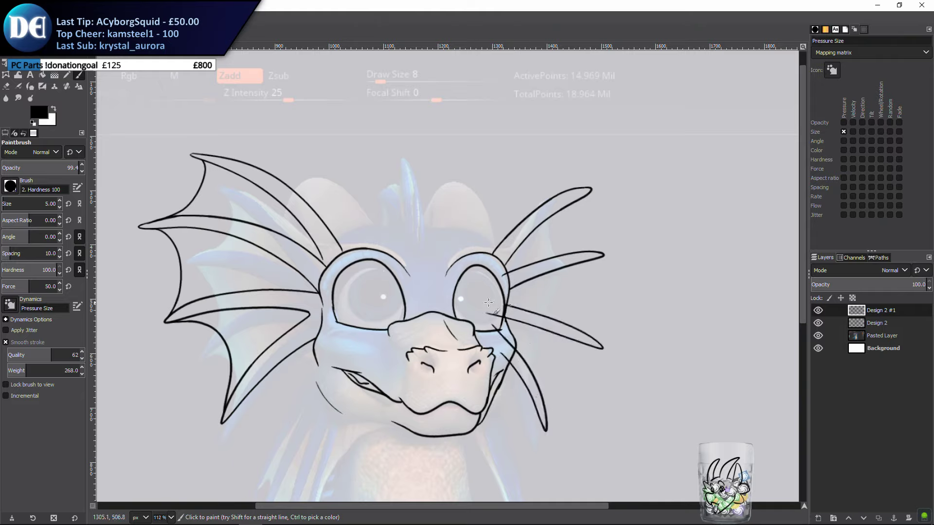
Erase the bases of the third and fourth spines where they cross the smaller eye and cheek, using a size 34 eraser
key(shift+e)
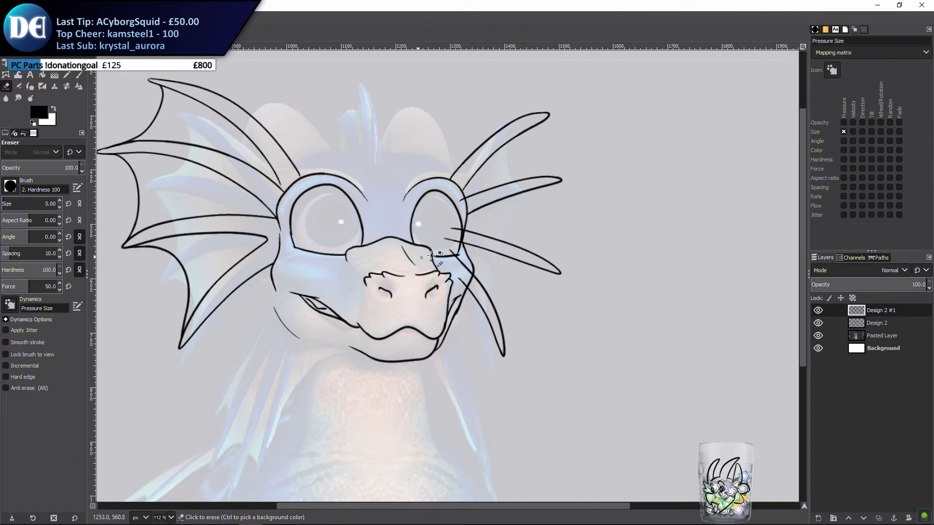
scroll(395, 306, down, 2)
scroll(460, 177, up, 6)
scroll(460, 176, up, 4)
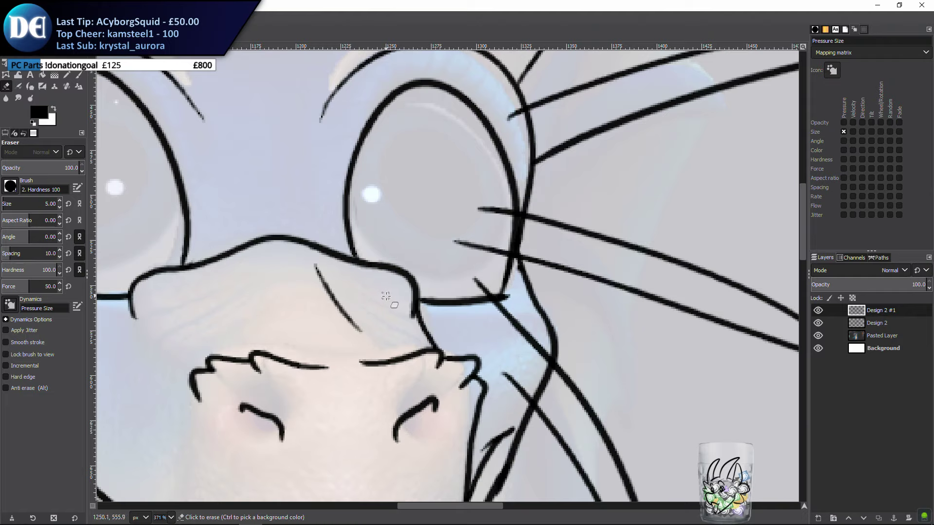
key(bracketright)
key(bracketright)
key(bracketright)
key(bracketright)
key(bracketright)
key(bracketright)
key(bracketright)
key(bracketright)
key(bracketright)
key(bracketright)
key(bracketright)
key(bracketright)
key(bracketright)
key(bracketright)
key(bracketright)
key(bracketright)
key(bracketright)
key(bracketright)
key(bracketright)
key(bracketright)
scroll(427, 198, up, 2)
key(bracketright)
key(bracketright)
key(bracketright)
key(bracketright)
key(bracketright)
key(bracketright)
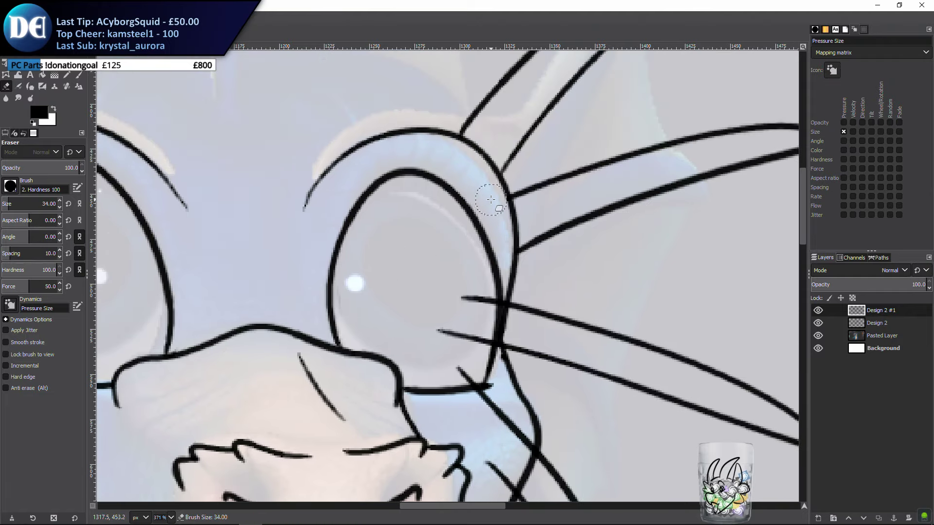
mouse_move(459, 341)
mouse_down()
mouse_move(442, 306)
mouse_move(442, 336)
mouse_move(484, 297)
mouse_move(477, 325)
mouse_up()
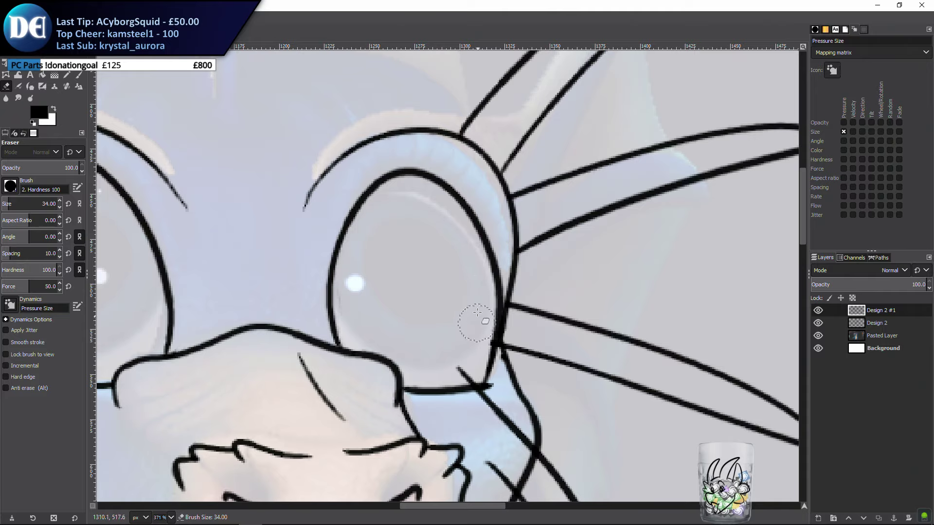
mouse_move(489, 402)
mouse_down()
mouse_move(449, 352)
mouse_move(477, 333)
mouse_move(501, 349)
mouse_up()
scroll(448, 352, down, 3)
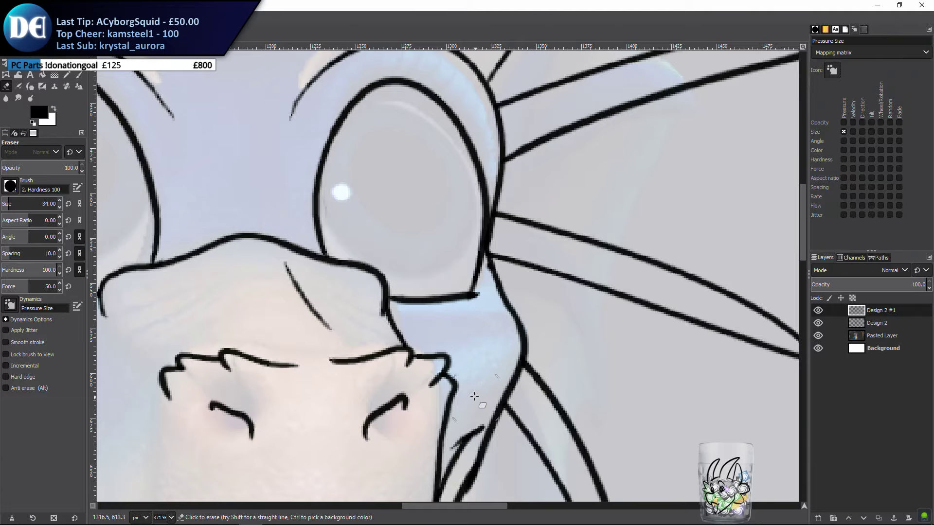
scroll(409, 260, down, 3)
scroll(403, 265, down, 1)
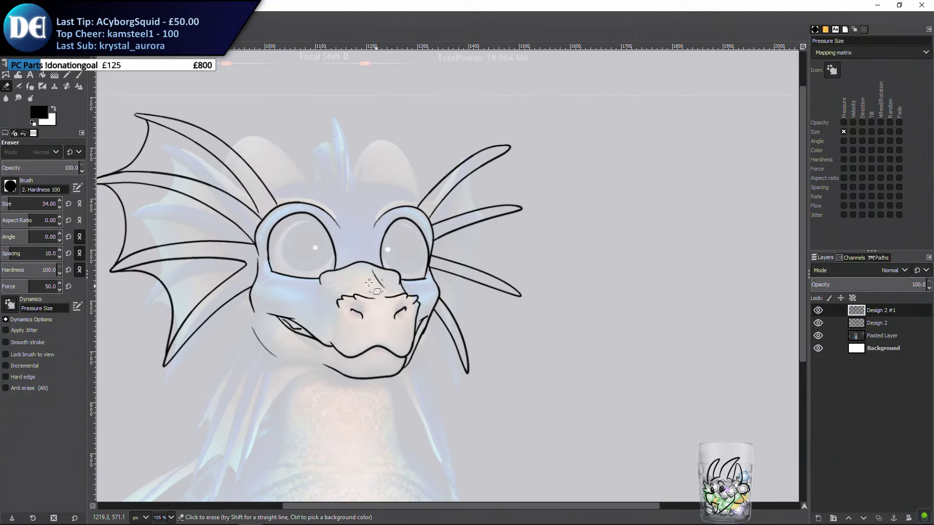
Return to the Paintbrush tool with a brush size of 5
drag(351, 264, 389, 299)
click(78, 77)
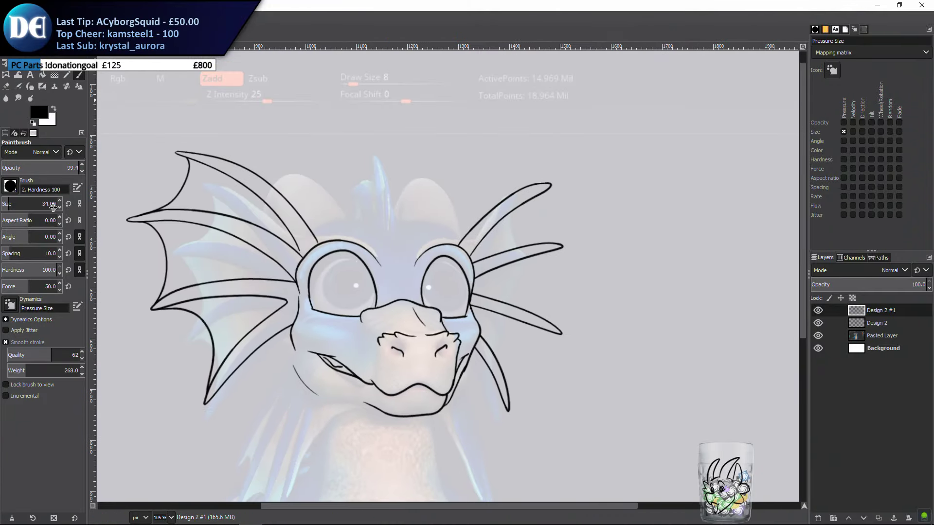
drag(56, 205, 41, 205)
text(5)
key(Return)
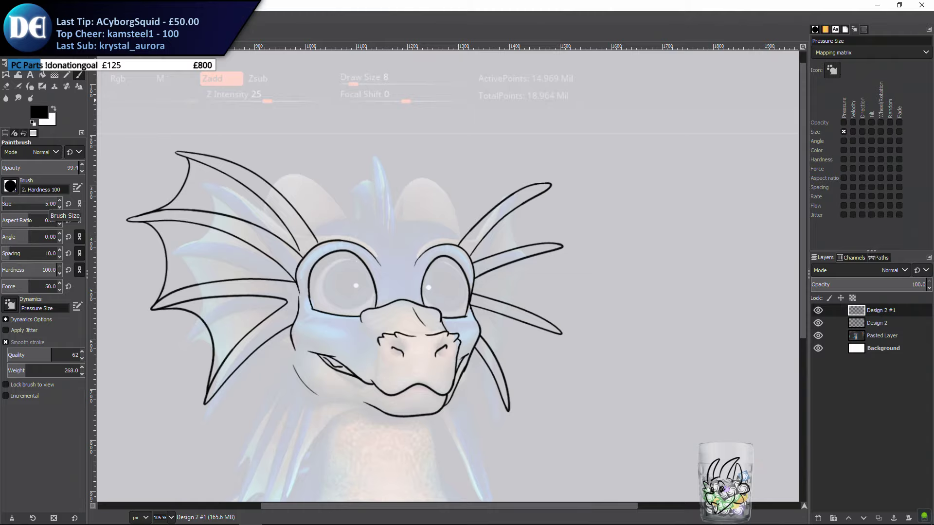
ctrl+scroll(499, 246, up, 3)
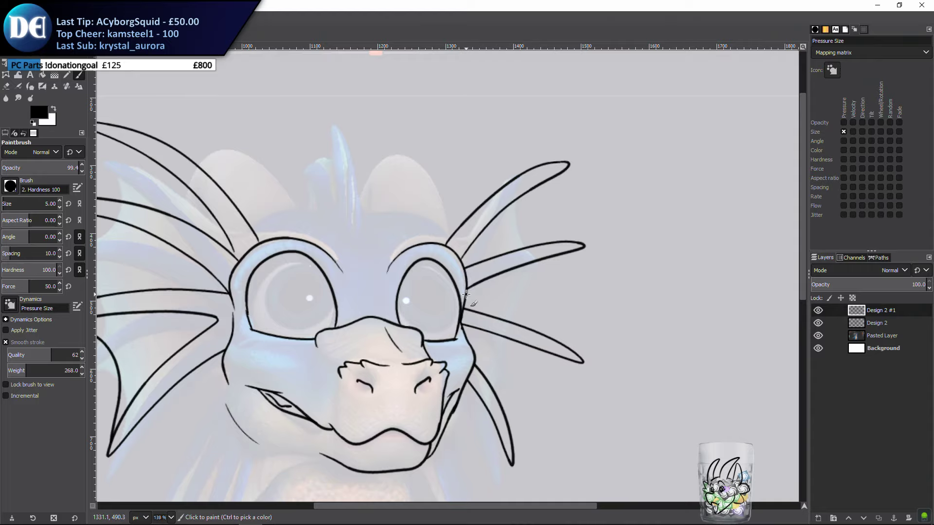
Switch to Steam, search the store for "monopoly" and open the MONOPOLY PLUS page
key(super)
click(84, 517)
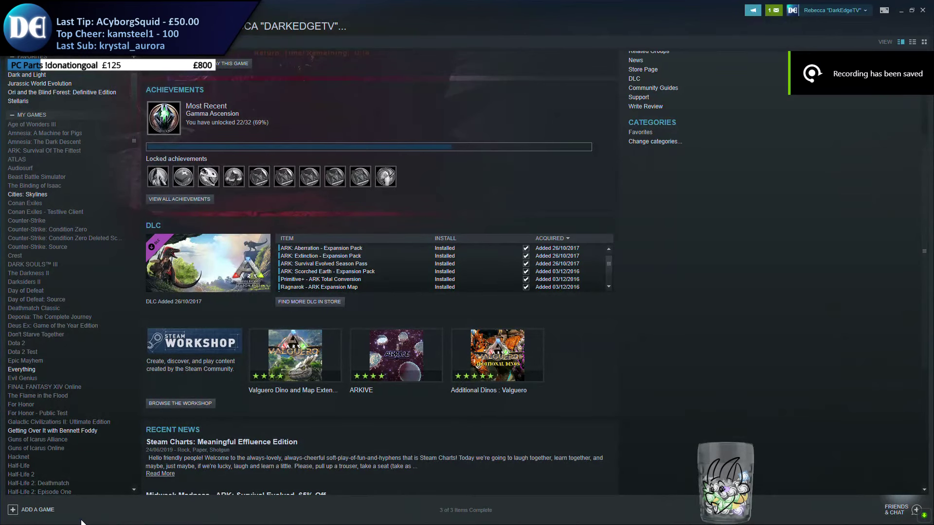
click(51, 27)
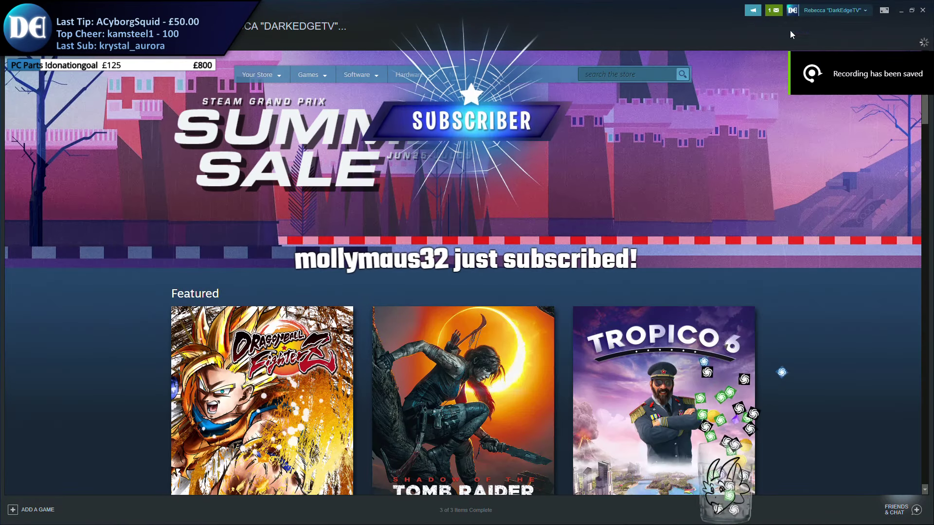
click(773, 9)
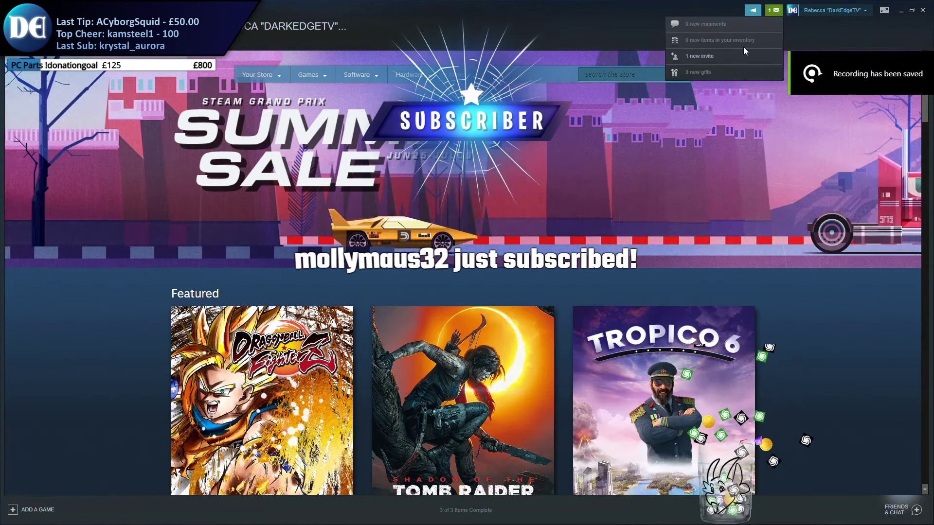
click(627, 78)
text(mon)
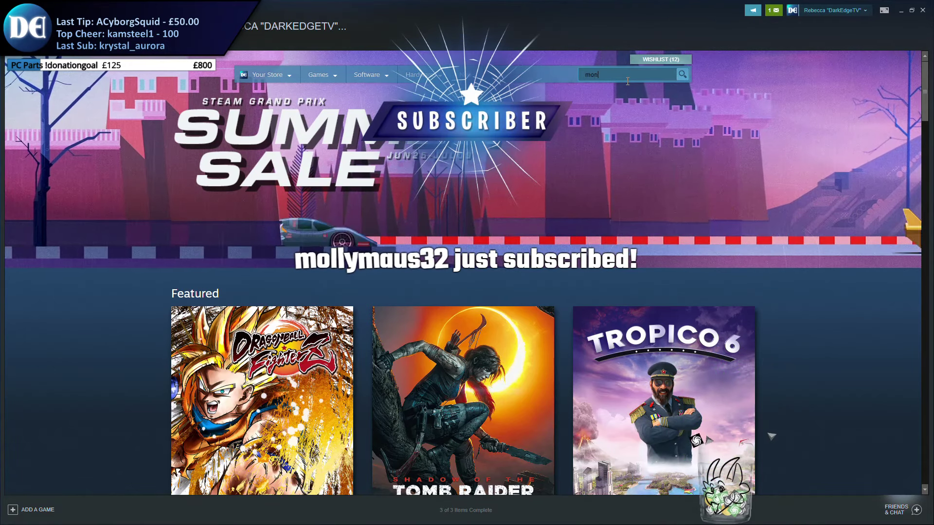
text(opoly)
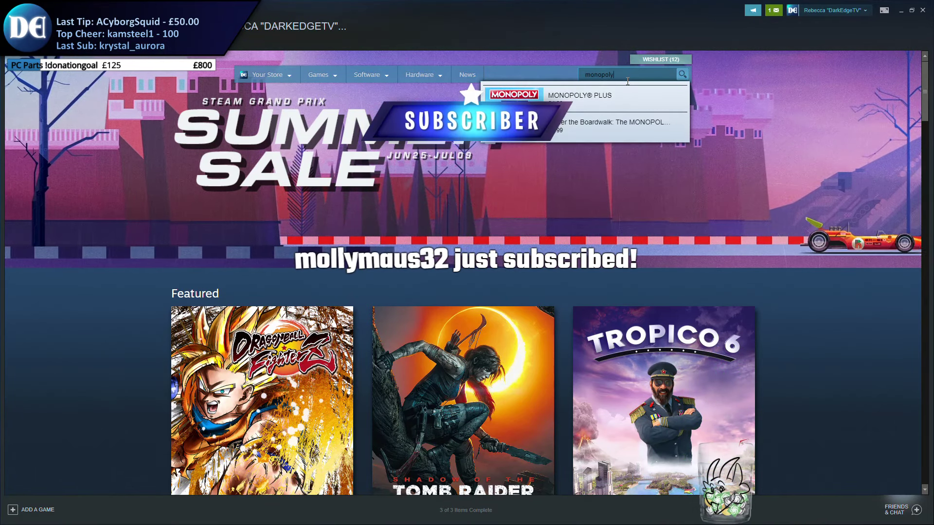
click(631, 106)
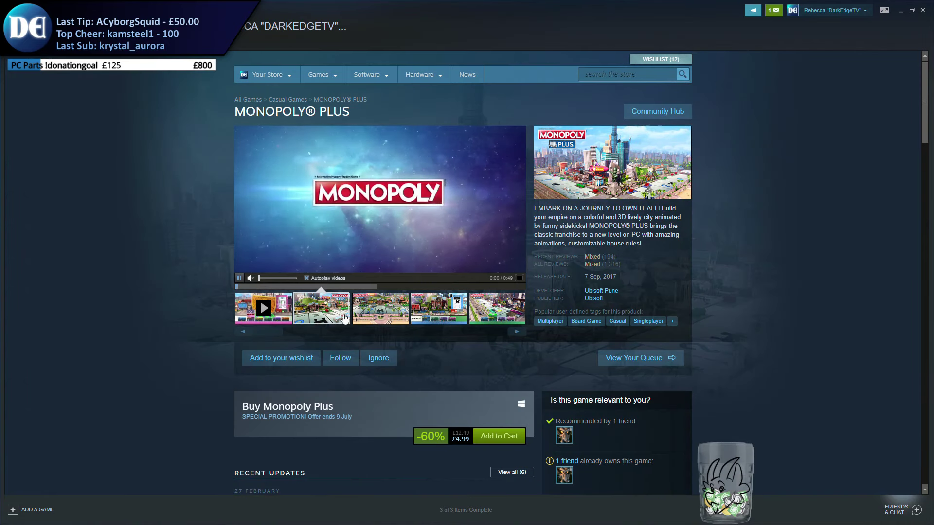
Look through the Monopoly Plus screenshots, and return to GIMP with the Paintbrush tool active
click(389, 315)
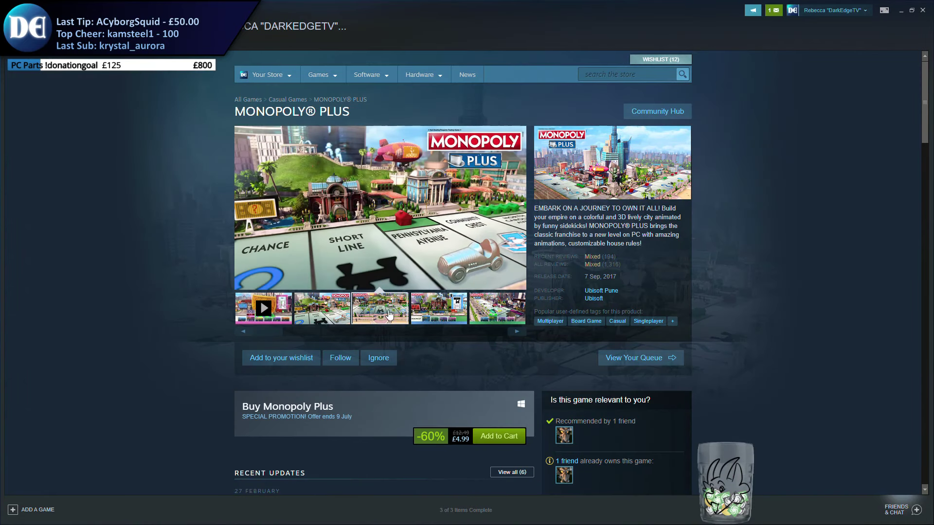
click(430, 311)
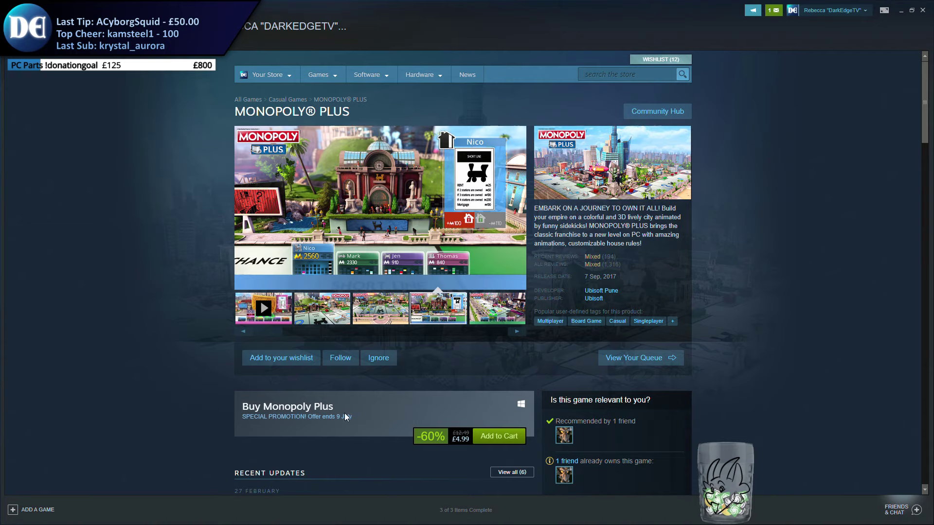
click(896, 10)
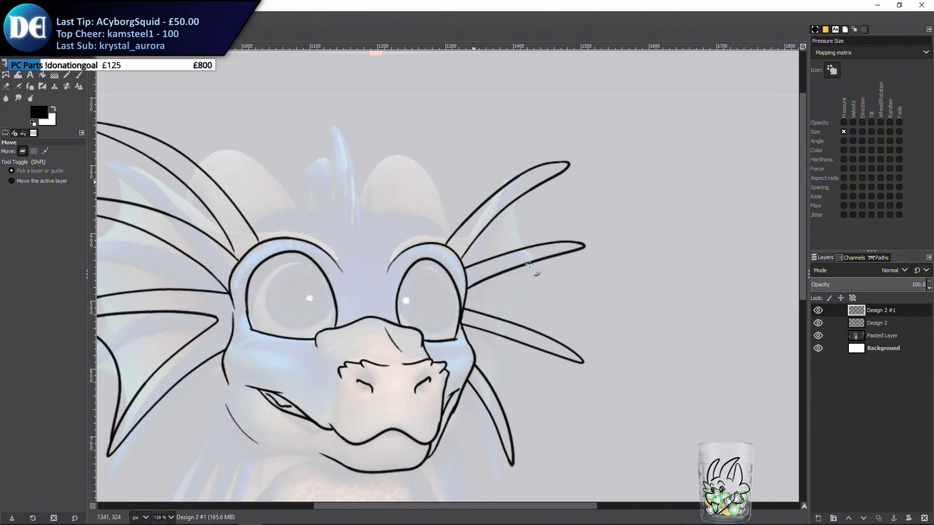
key(p)
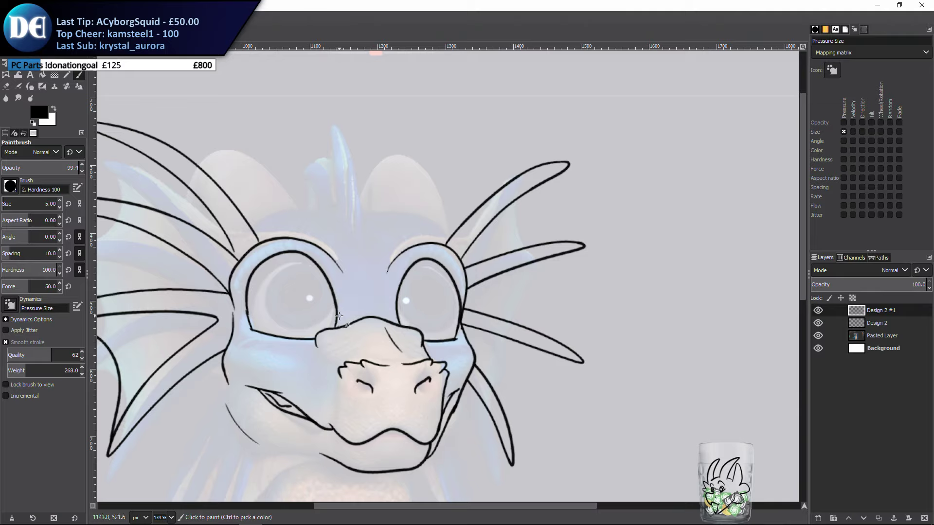
Switch to Steam, look over the Monopoly Plus store page and return to GIMP
key(super)
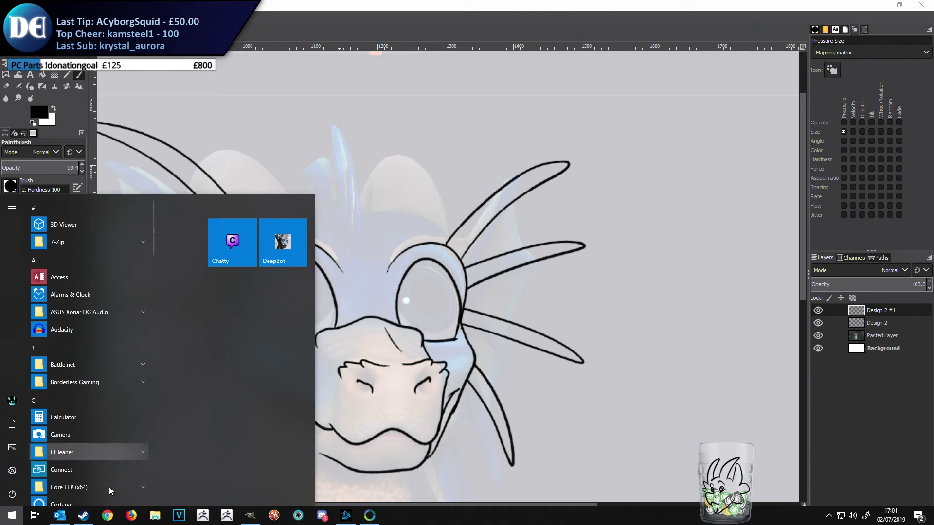
click(84, 516)
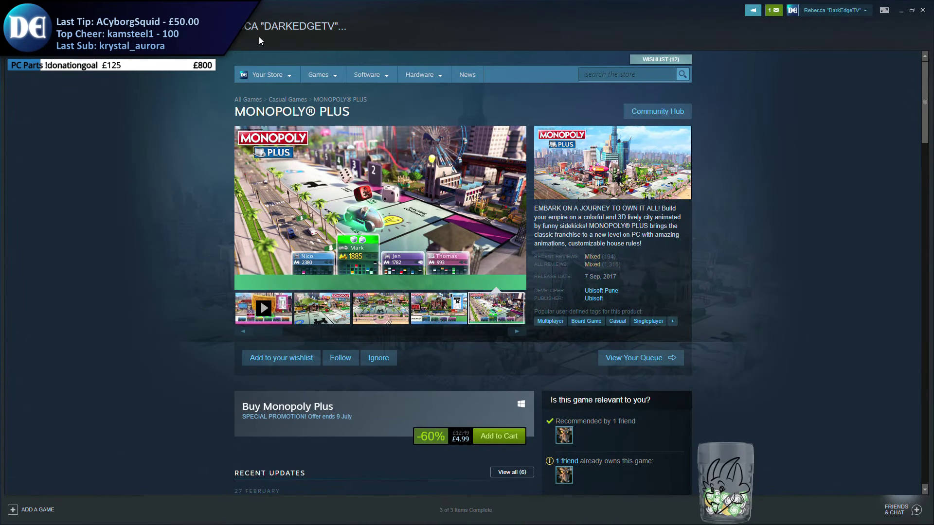
mouse_move(253, 45)
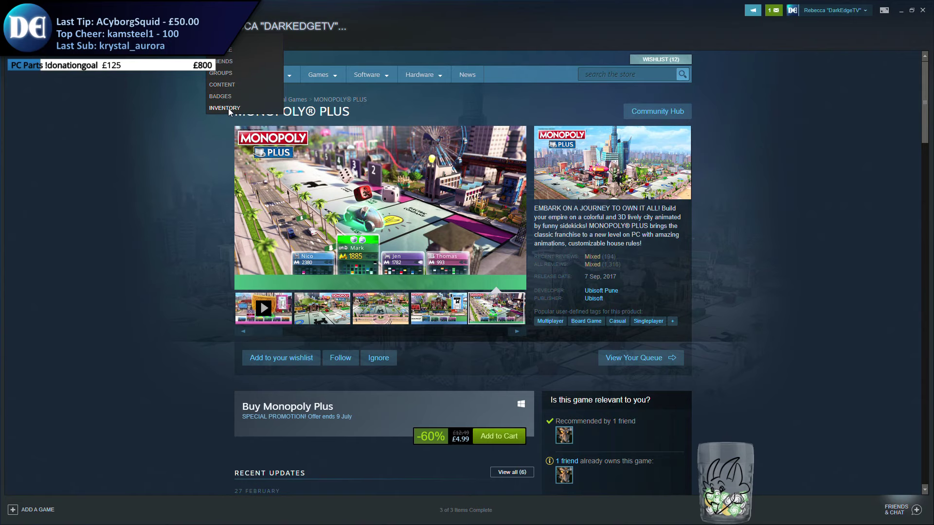
scroll(468, 404, down, 4)
scroll(468, 404, up, 4)
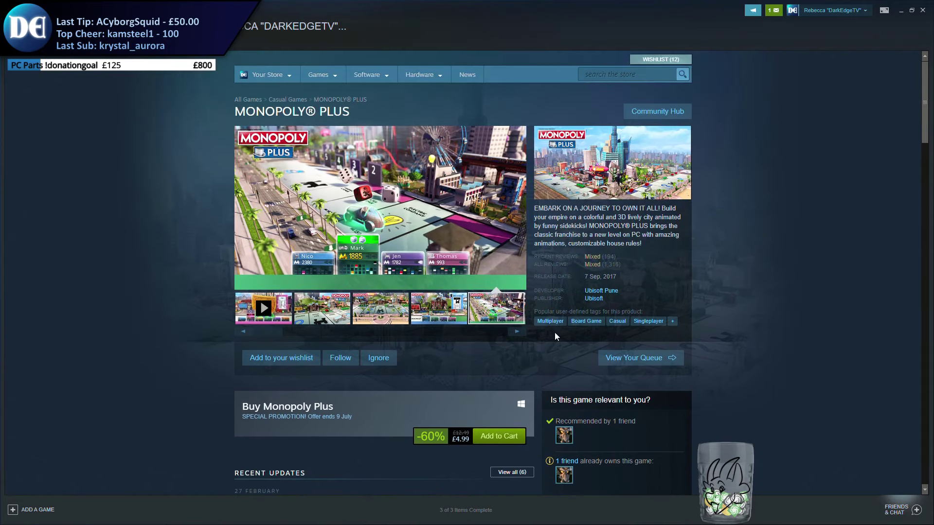
click(900, 11)
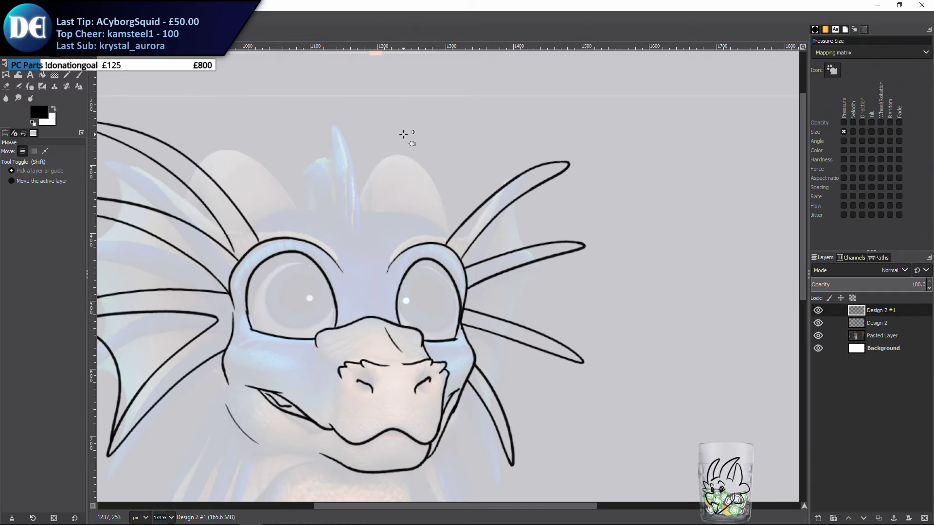
Switch to Steam, look up "uno" in the store and examine the UNO page's price and details
key(super)
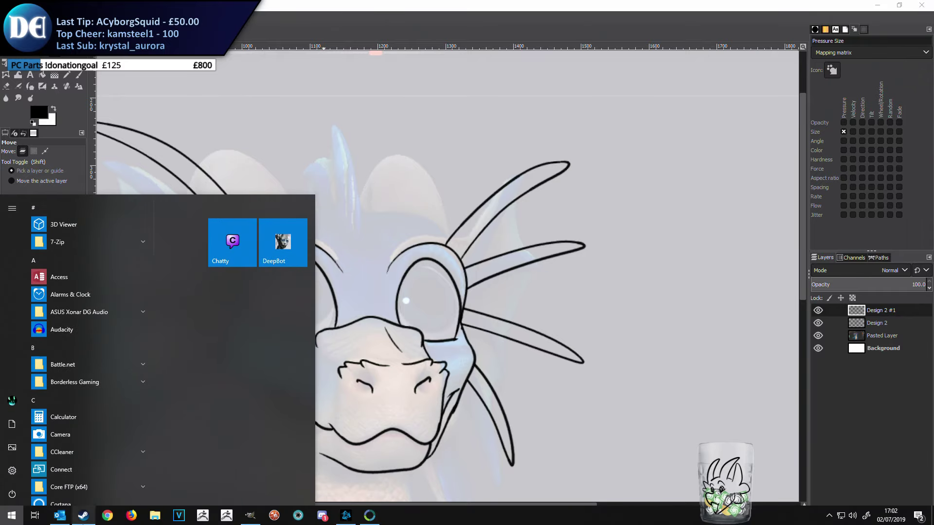
click(83, 516)
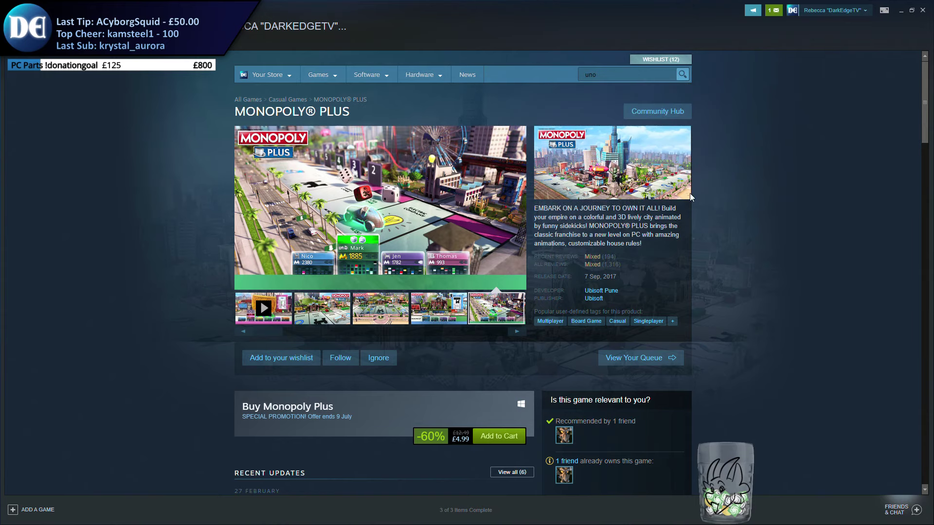
scroll(466, 406, down, 2)
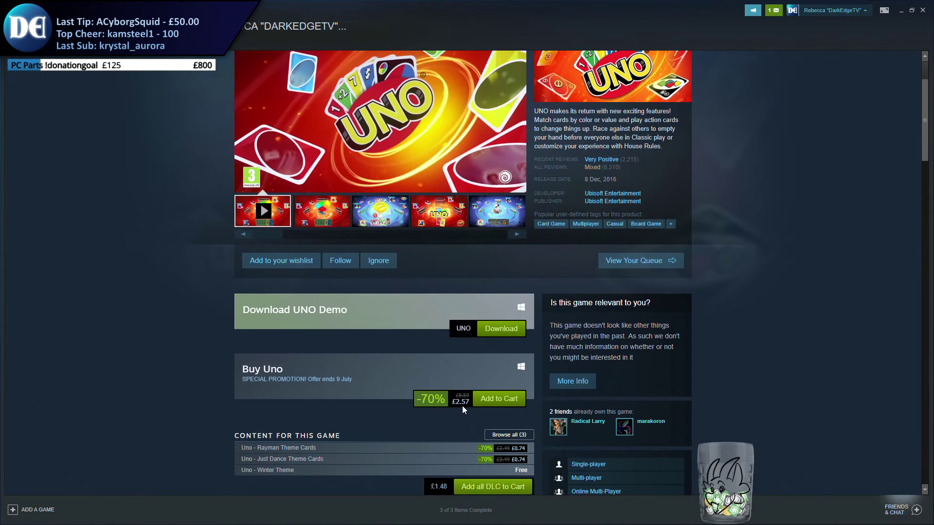
scroll(515, 372, up, 2)
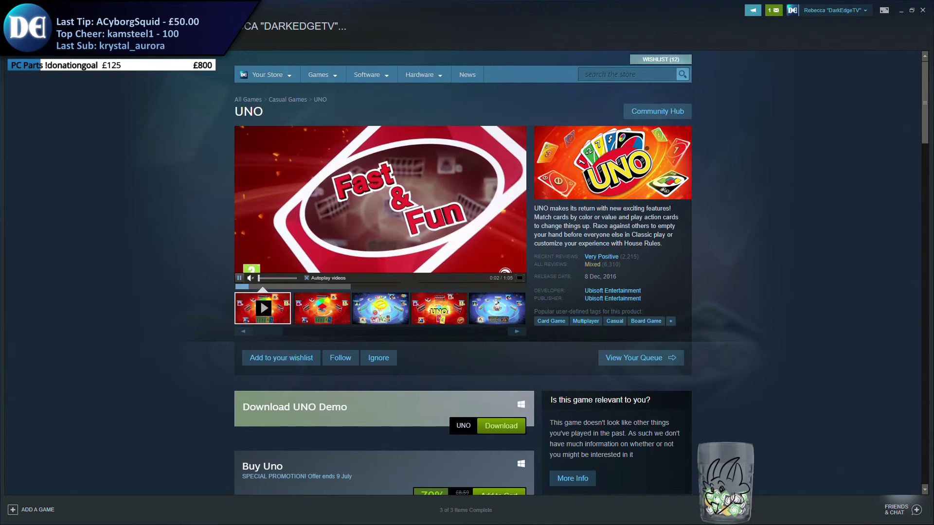
Go back to the Monopoly Plus store page and add the game to the shopping cart
key(alt+Left)
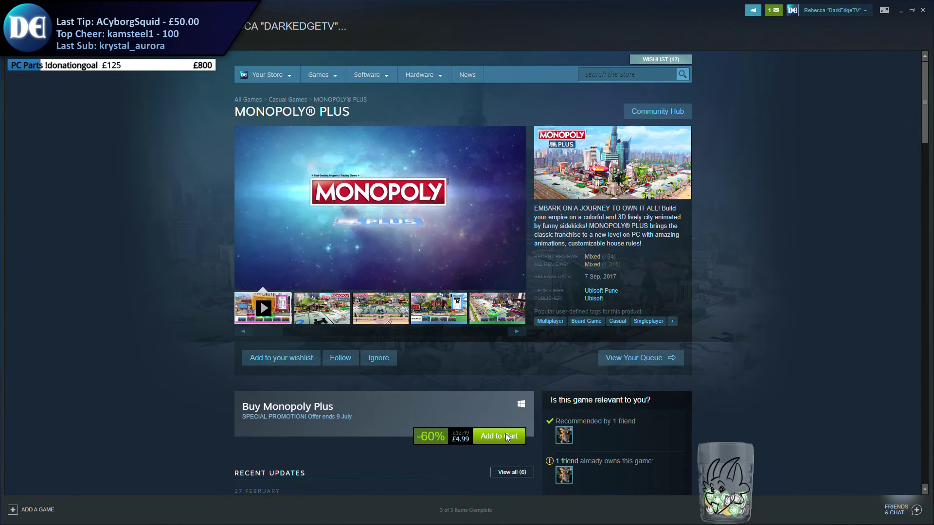
click(24, 26)
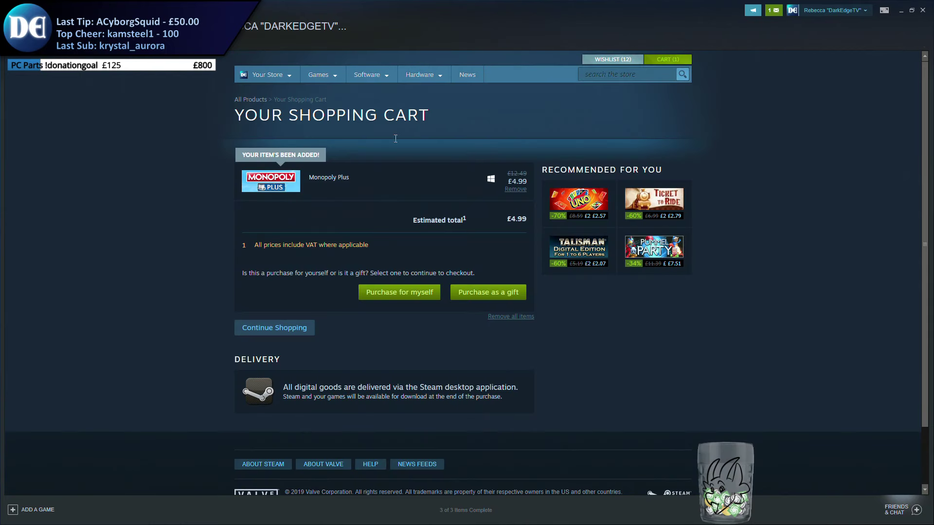
Search the store for "uno", add Uno to the shopping cart and return to GIMP
click(11, 26)
click(632, 74)
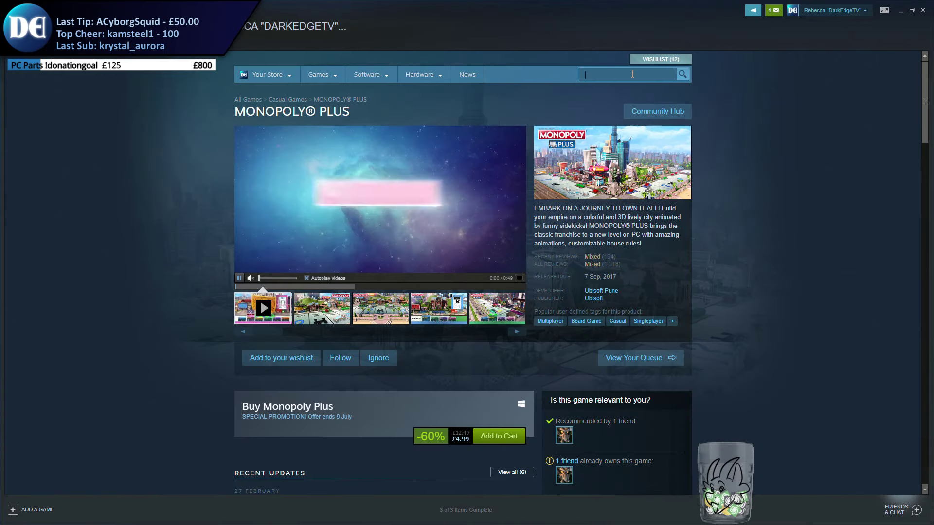
text(uno)
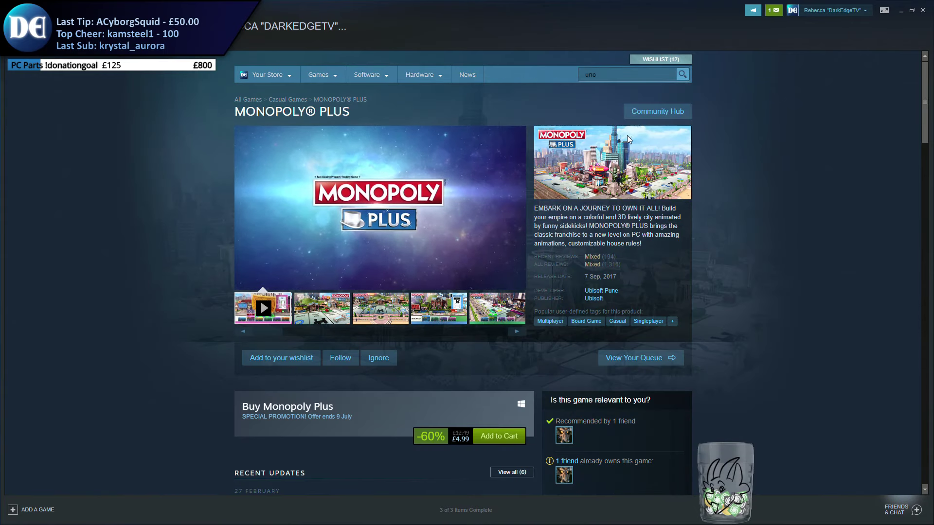
scroll(382, 405, down, 3)
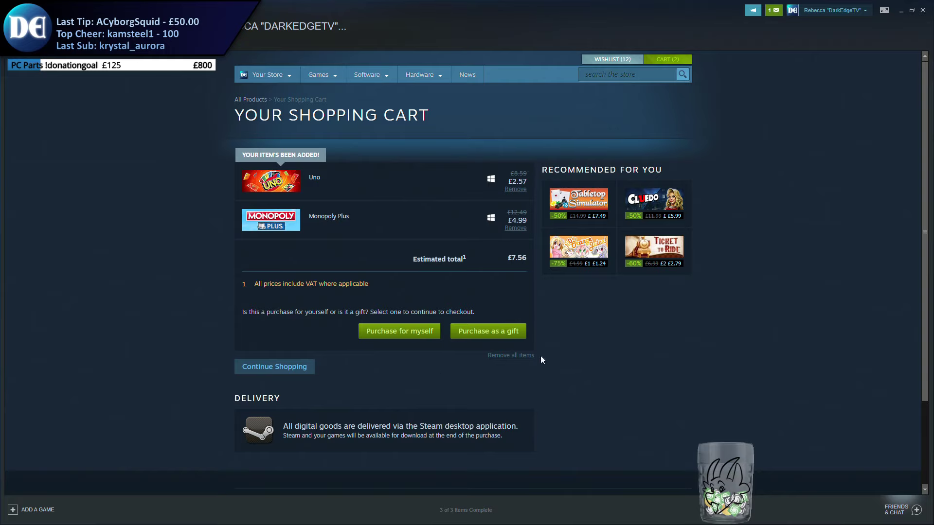
click(900, 10)
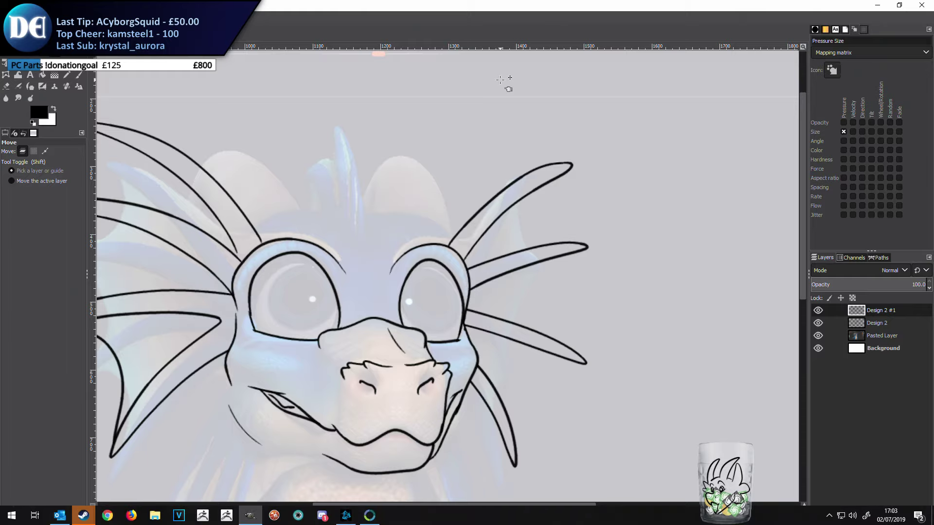
mouse_move(84, 515)
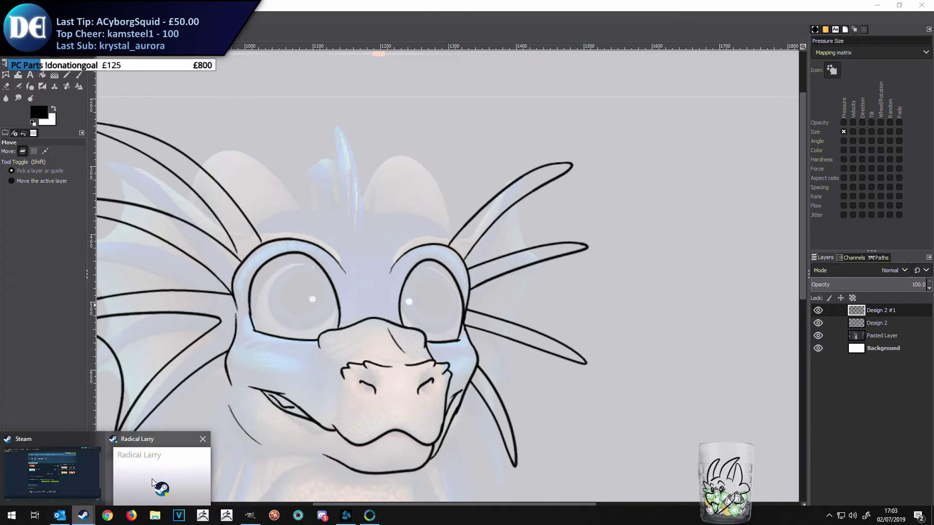
Switch to the Steam chat window, read the friend's message, close the chat and return to GIMP
click(192, 451)
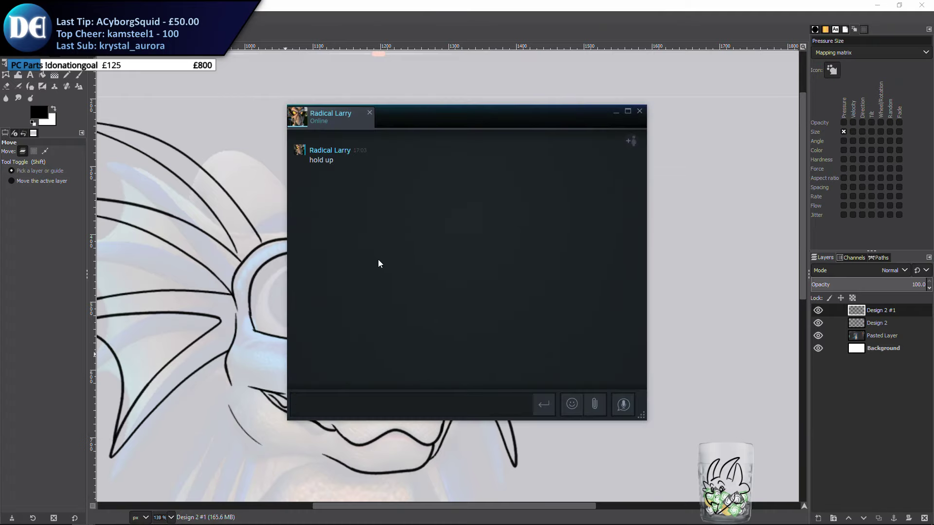
click(640, 111)
click(678, 394)
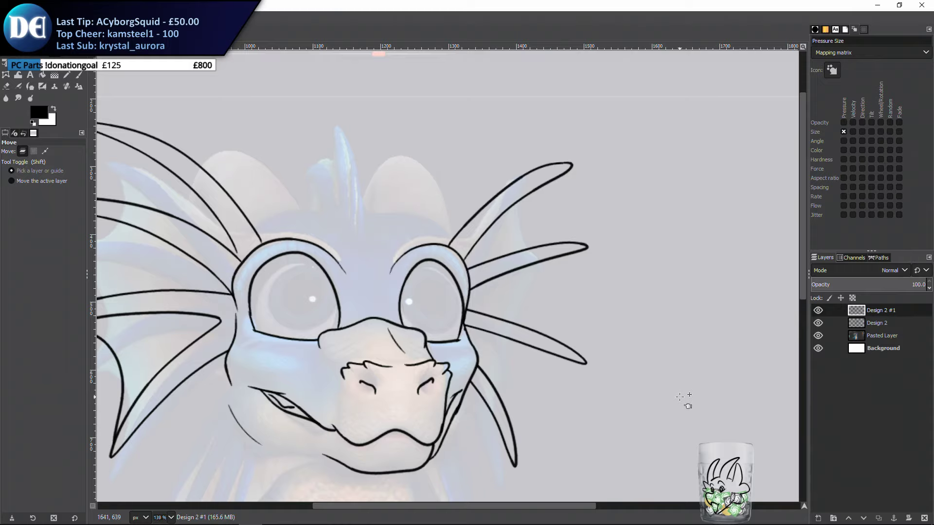
With the 5 px Paintbrush, trace the curved web edge between the top two spines of the right frill
key(p)
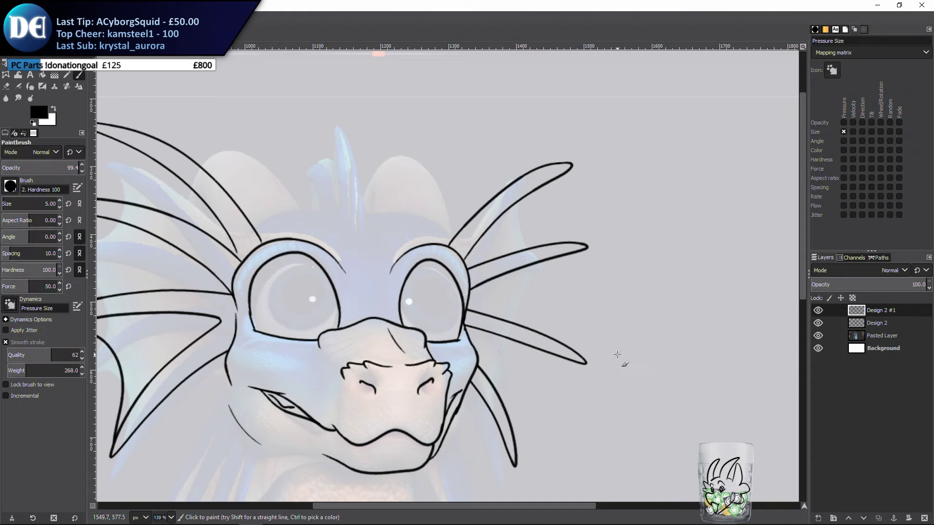
key(alt+F9)
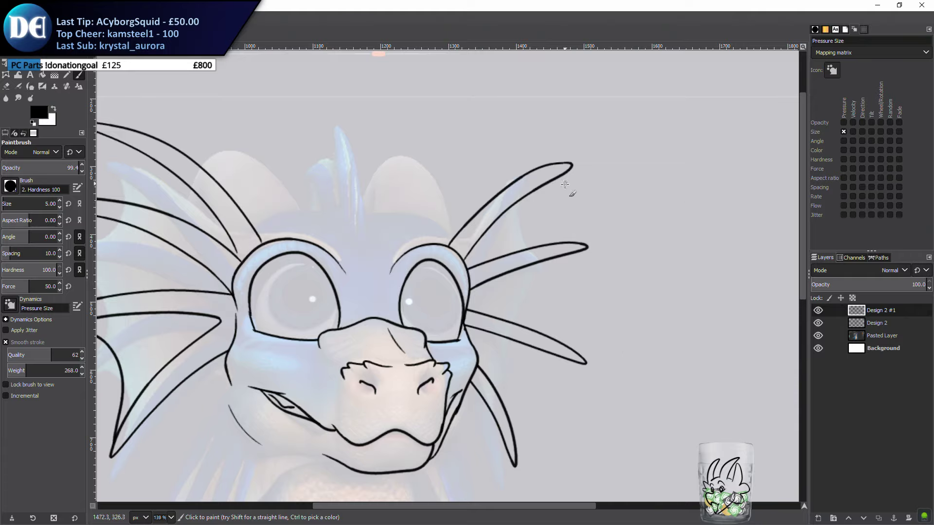
mouse_move(570, 170)
mouse_down()
mouse_move(554, 214)
mouse_move(592, 233)
mouse_up()
key(ctrl+z)
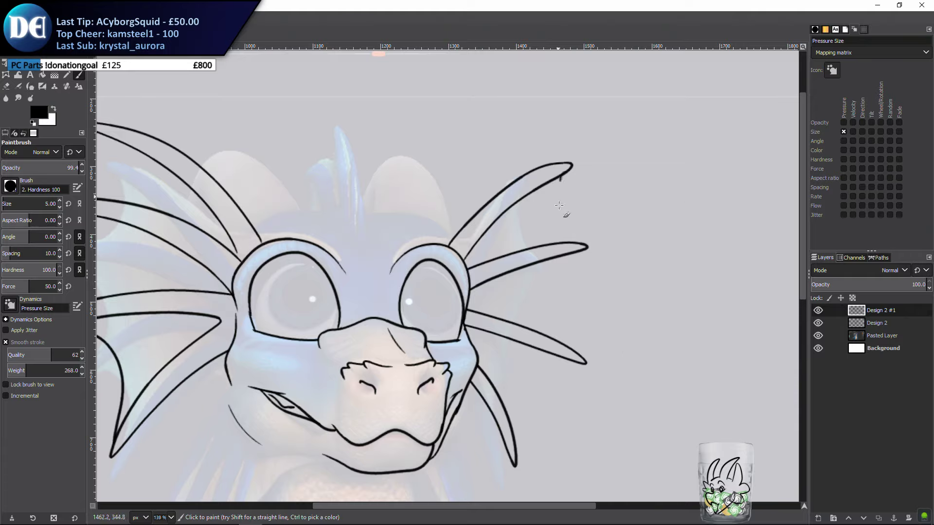
mouse_move(565, 173)
mouse_down()
mouse_move(567, 221)
mouse_move(596, 253)
mouse_move(590, 248)
mouse_up()
key(ctrl+z)
mouse_move(567, 171)
mouse_down()
mouse_move(553, 191)
mouse_move(555, 230)
mouse_move(576, 241)
mouse_up()
key(ctrl+z)
mouse_move(565, 172)
mouse_down()
mouse_move(549, 210)
mouse_move(587, 248)
mouse_up()
Draw the curved web edges joining the right frill's second, third and lowest spine tips
scroll(485, 302, down, 3)
mouse_move(584, 173)
mouse_down()
mouse_move(561, 203)
mouse_move(565, 253)
mouse_move(584, 287)
mouse_up()
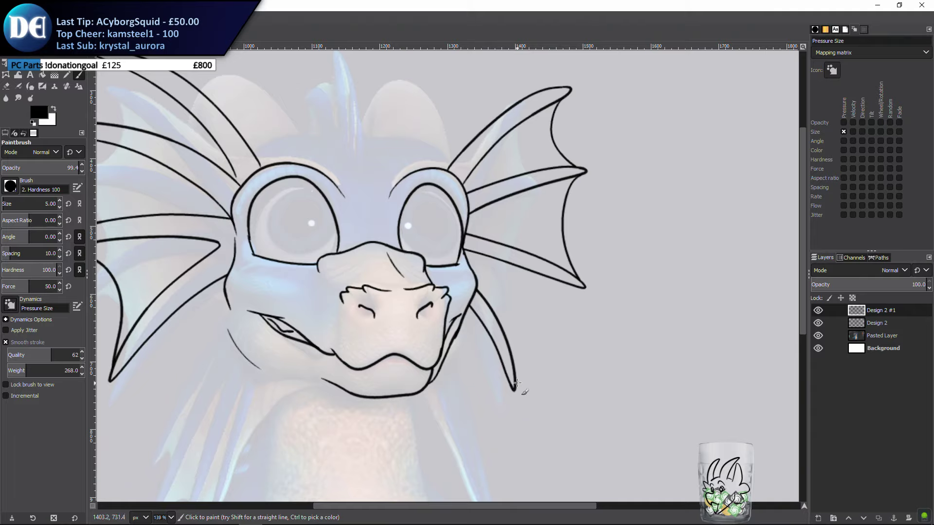
mouse_move(516, 387)
mouse_down()
mouse_move(546, 305)
mouse_move(576, 290)
mouse_up()
drag(457, 245, 553, 324)
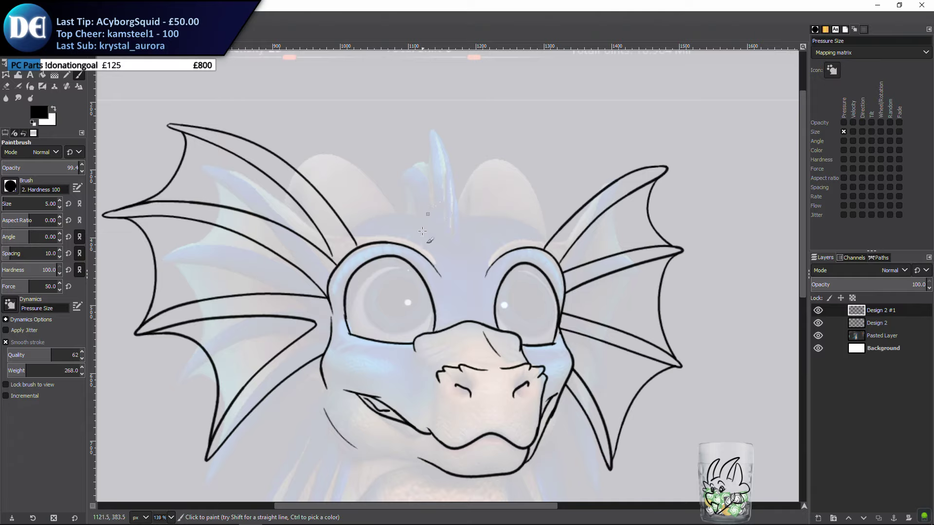
Try to draw a line from the left frill's top spine down to the inner end of the left brow
drag(422, 231, 428, 240)
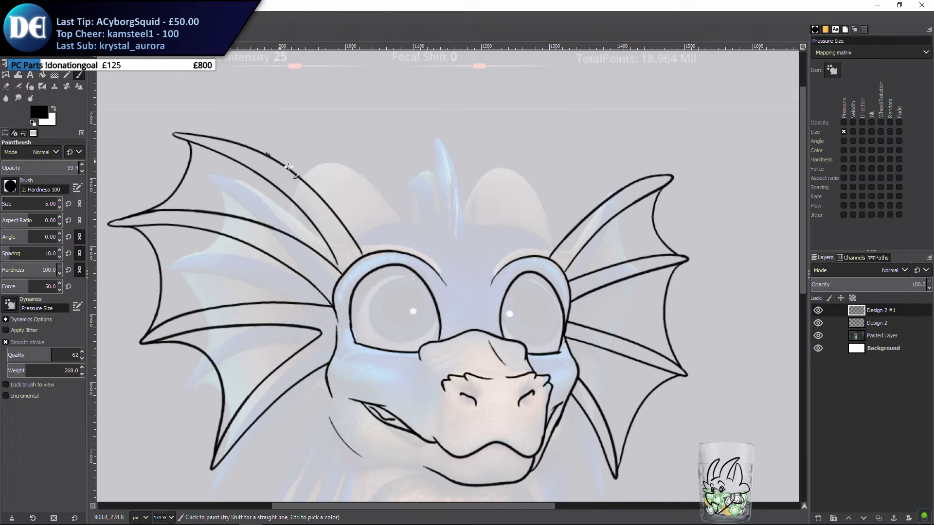
drag(243, 146, 407, 250)
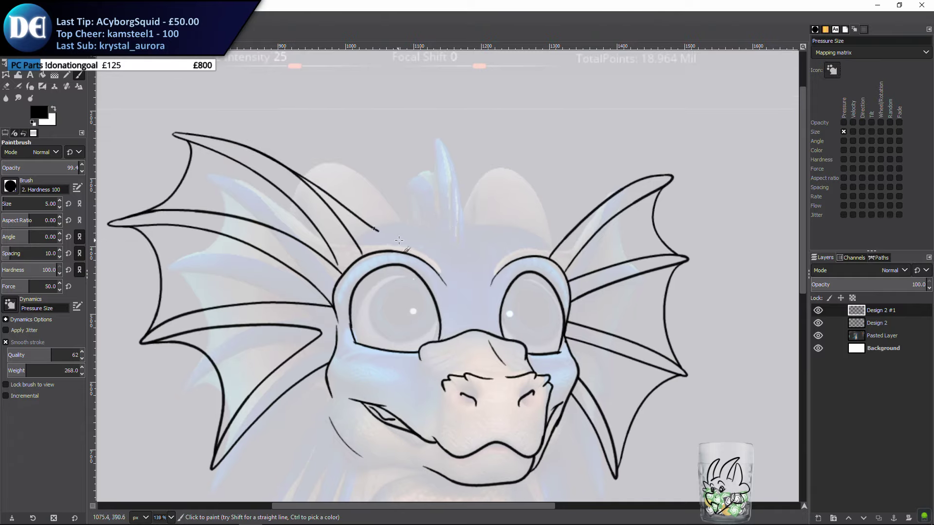
key(ctrl+z)
mouse_move(233, 142)
mouse_down()
mouse_move(323, 186)
mouse_move(342, 208)
mouse_move(247, 145)
mouse_move(302, 173)
mouse_move(244, 144)
mouse_move(328, 187)
mouse_move(425, 258)
mouse_move(443, 294)
mouse_up()
key(ctrl+z)
key(ctrl+z)
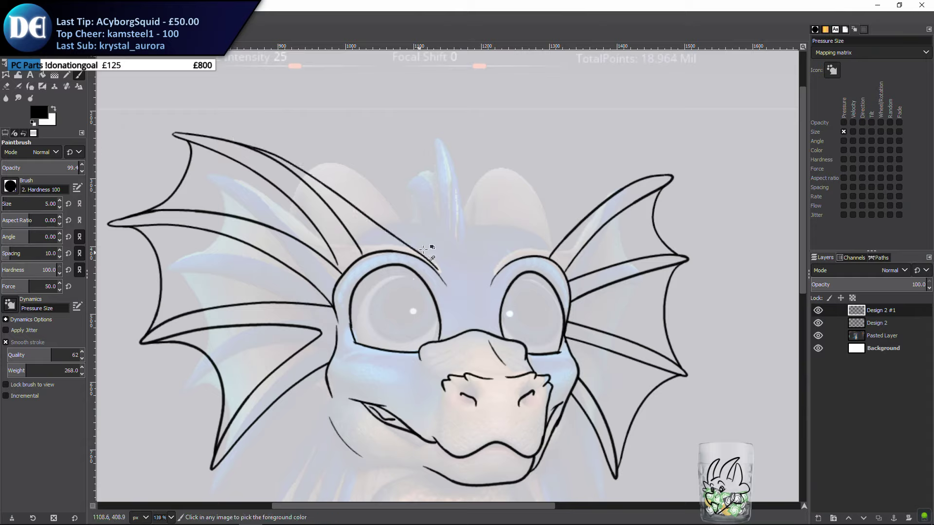
key(ctrl+z)
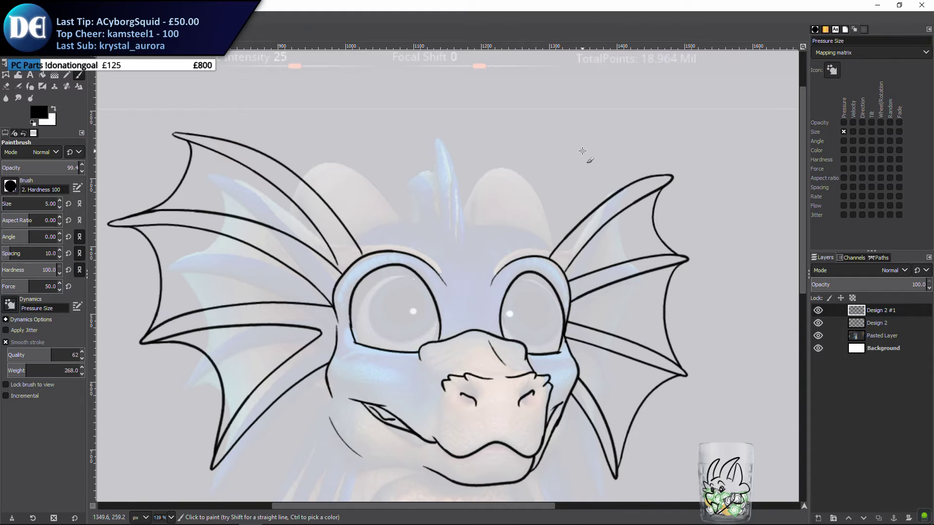
Try to draw a line from the inner end of the right brow up to the right frill's top spine
drag(589, 195, 599, 209)
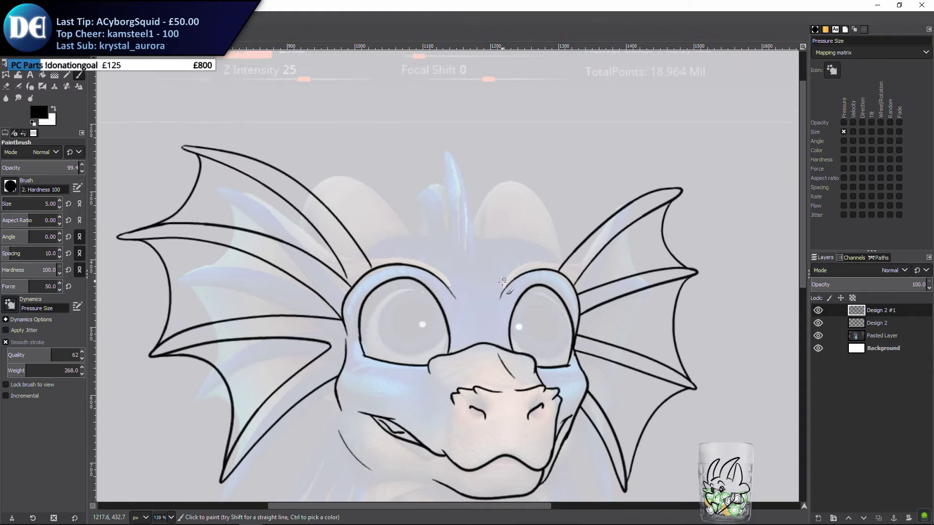
mouse_move(503, 291)
mouse_down()
mouse_move(543, 252)
mouse_move(627, 204)
mouse_move(654, 201)
mouse_up()
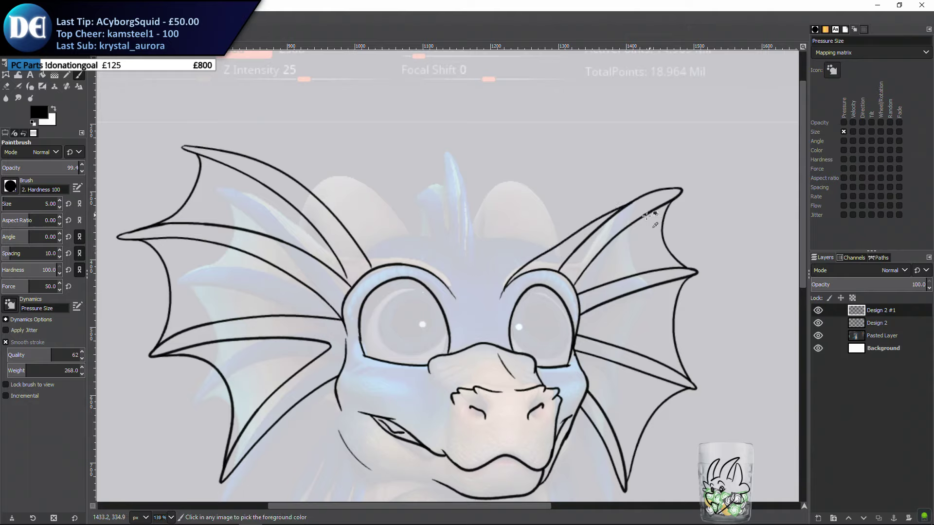
key(ctrl+z)
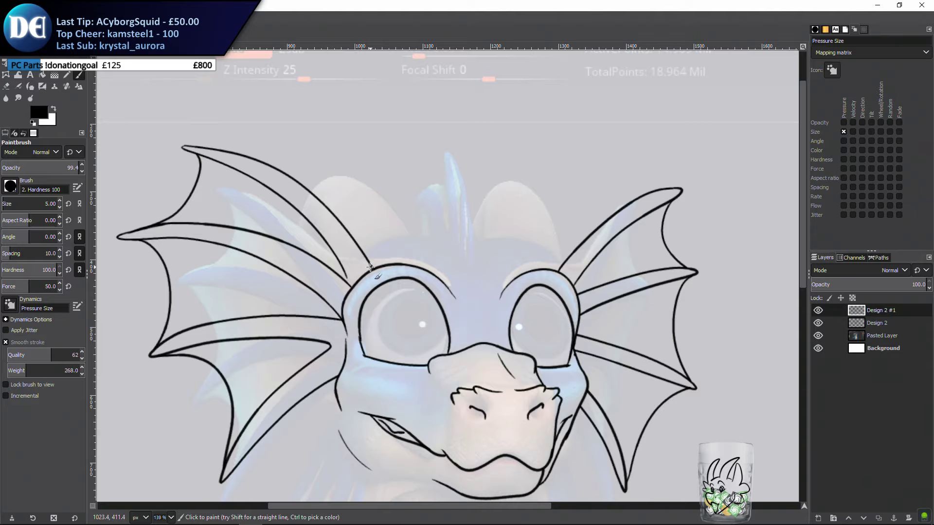
drag(554, 226, 538, 235)
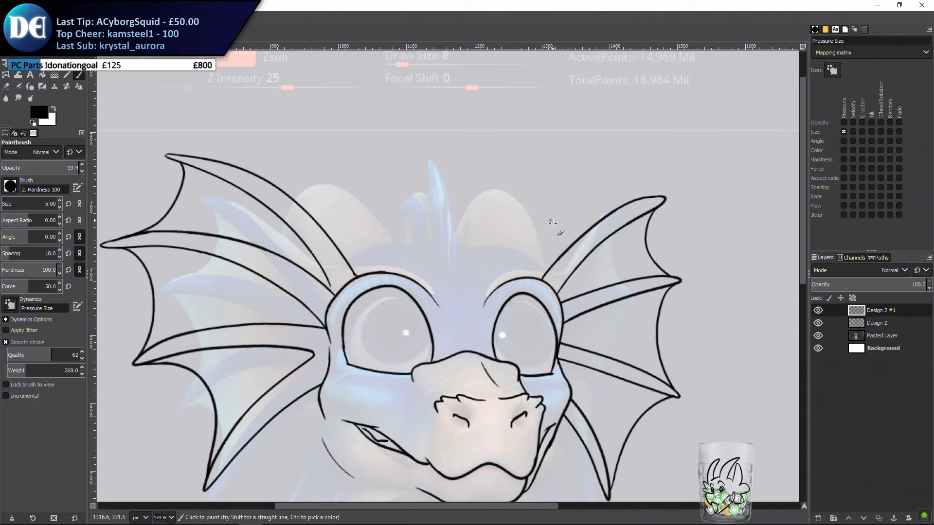
mouse_move(486, 298)
mouse_down()
mouse_move(511, 275)
mouse_move(664, 198)
mouse_up()
key(ctrl+z)
drag(485, 298, 613, 211)
key(ctrl+z)
mouse_move(485, 297)
mouse_down()
mouse_move(522, 266)
mouse_move(525, 273)
mouse_move(497, 281)
mouse_move(517, 265)
mouse_move(620, 203)
mouse_move(669, 188)
mouse_up()
key(ctrl+z)
key(ctrl+z)
drag(487, 299, 668, 187)
key(ctrl+z)
Try again to draw membrane lines between the top frill spines and the brows on both sides of the head
drag(233, 165, 337, 235)
key(ctrl+z)
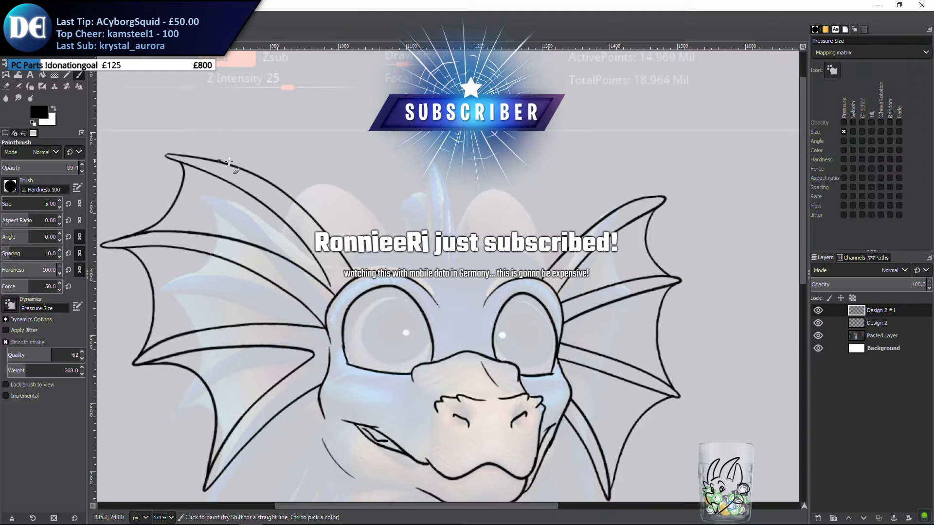
drag(217, 160, 318, 204)
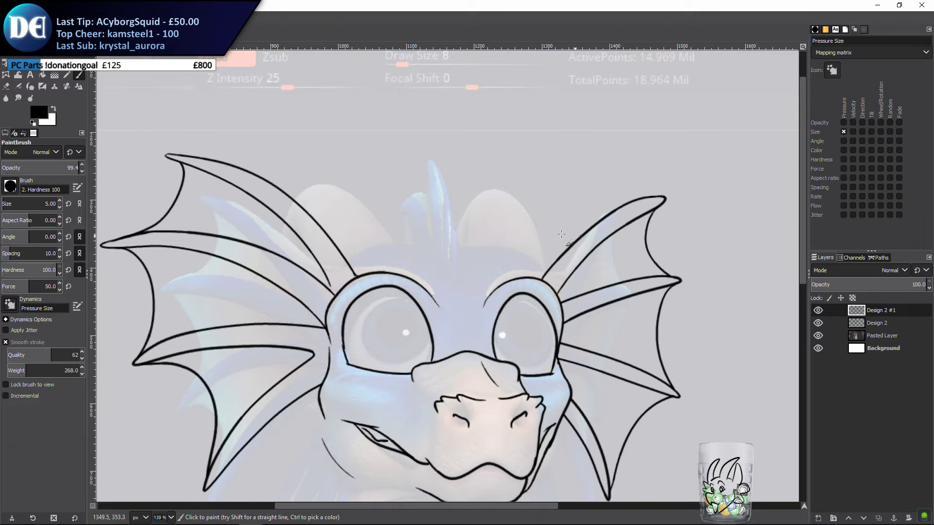
drag(484, 304, 533, 259)
key(ctrl+z)
drag(487, 299, 550, 237)
key(ctrl+z)
drag(485, 298, 582, 231)
key(ctrl+z)
Add a new layer above the frill line art
scroll(481, 291, down, 3)
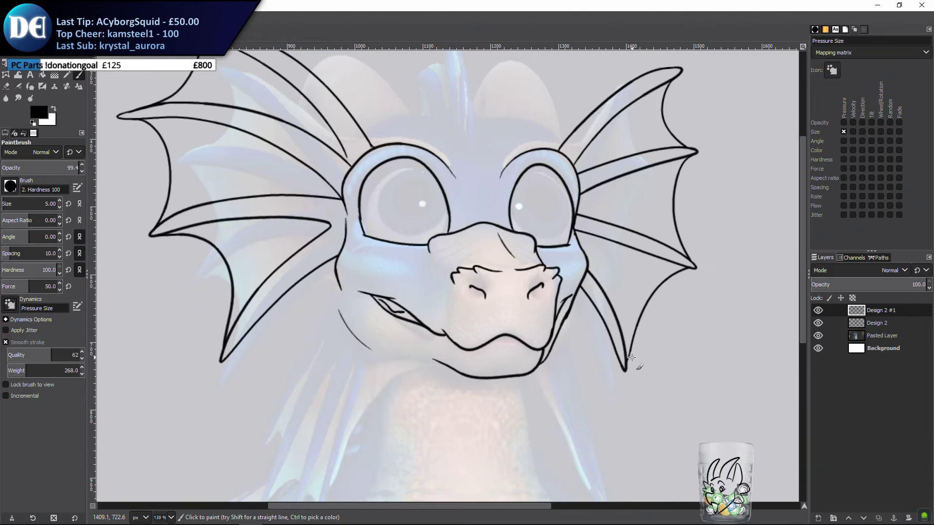
click(818, 518)
key(Return)
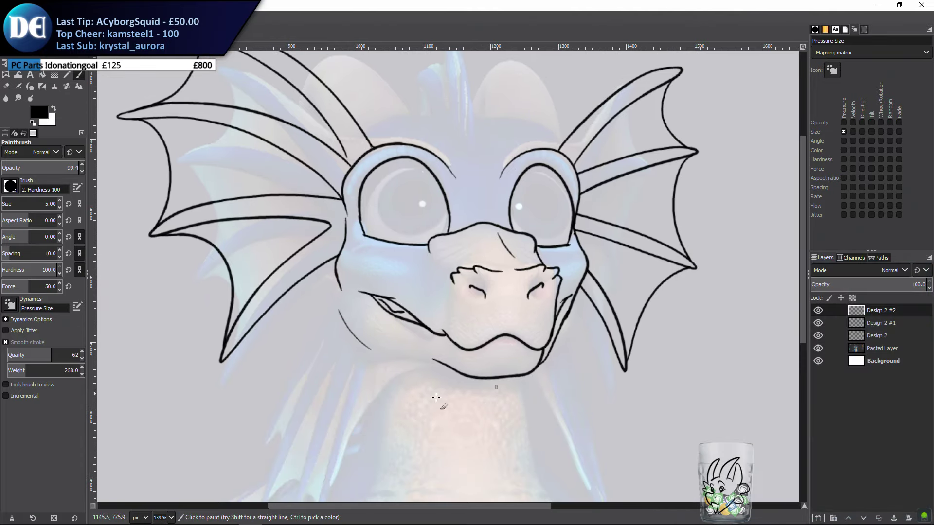
Try to outline a curved, tapering spine hanging below the left side of the jaw
scroll(436, 397, down, 3)
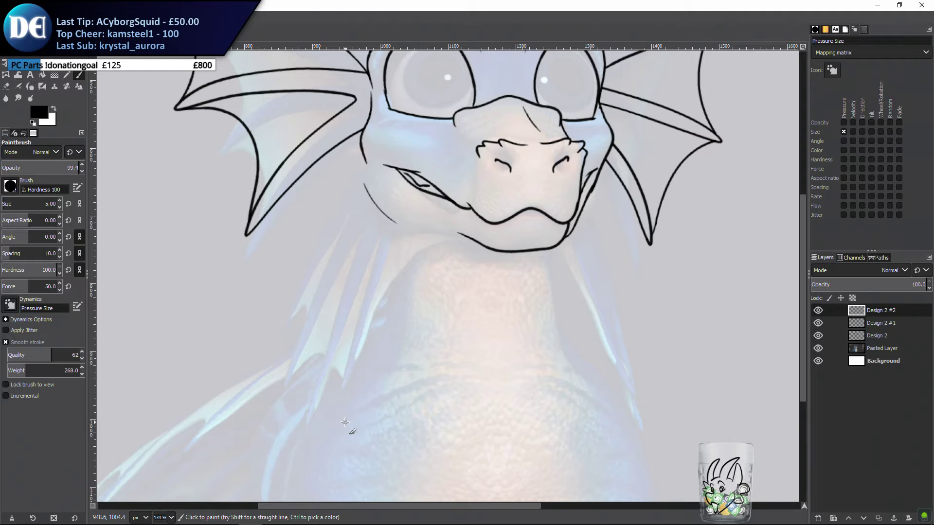
drag(382, 235, 376, 246)
mouse_move(363, 283)
mouse_down()
mouse_move(403, 249)
mouse_move(386, 258)
mouse_move(394, 240)
mouse_up()
key(ctrl+z)
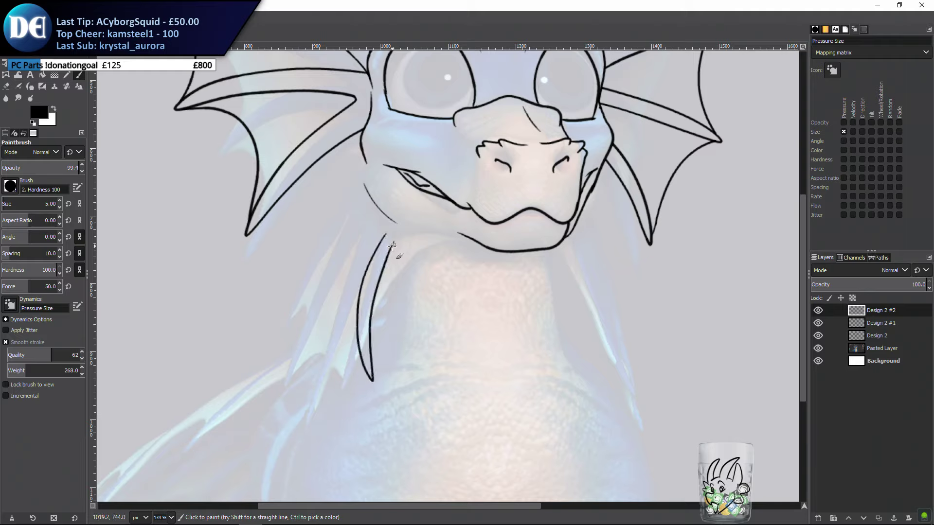
key(ctrl+z)
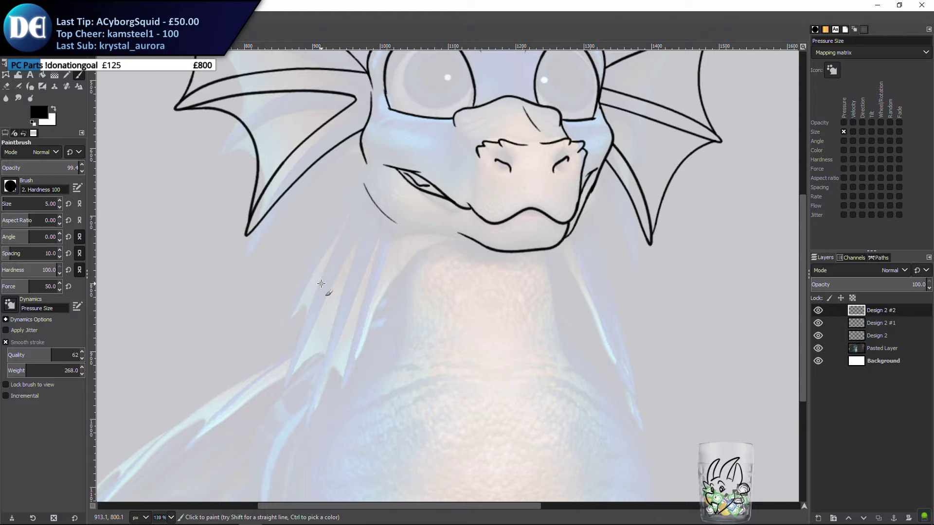
Try other strokes for the spines of the left neck frill and undo them
mouse_move(374, 251)
mouse_down()
mouse_move(367, 316)
mouse_move(388, 261)
mouse_move(363, 369)
mouse_move(387, 268)
mouse_move(369, 393)
mouse_move(397, 274)
mouse_move(364, 362)
mouse_move(395, 270)
mouse_move(362, 408)
mouse_move(409, 284)
mouse_move(366, 418)
mouse_move(406, 266)
mouse_up()
key(ctrl+z)
key(ctrl+z)
scroll(358, 269, up, 1)
key(ctrl+z)
key(ctrl+z)
key(ctrl+z)
key(ctrl+z)
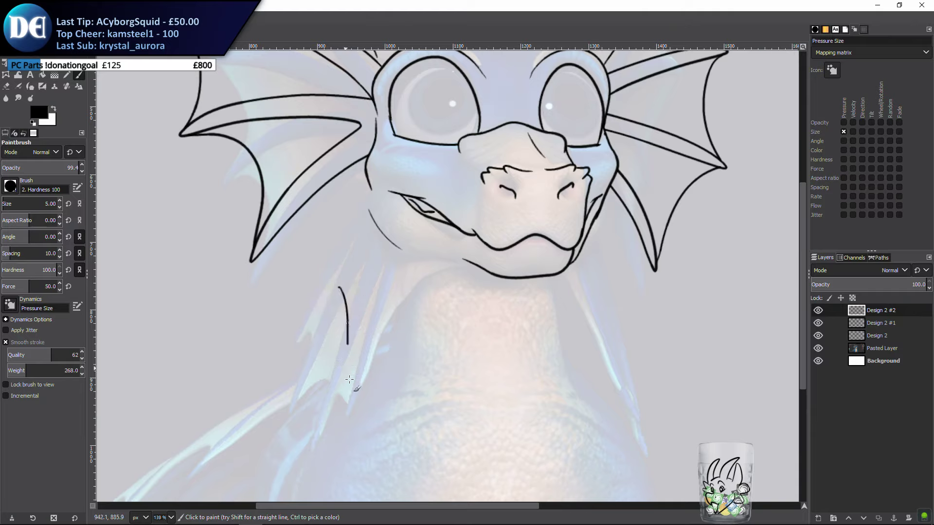
key(ctrl+z)
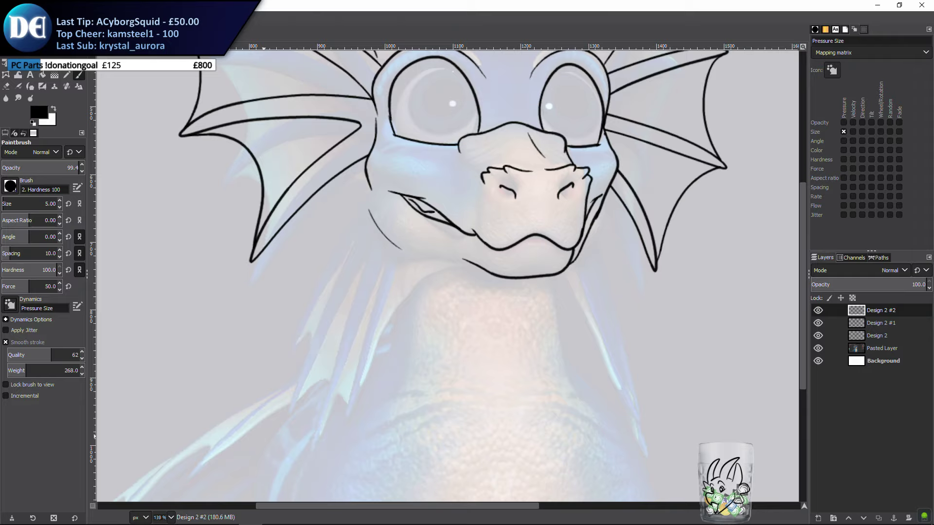
Try repeatedly with the Paintbrush to trace the neck spine closest to the throat under the left jaw
key(m)
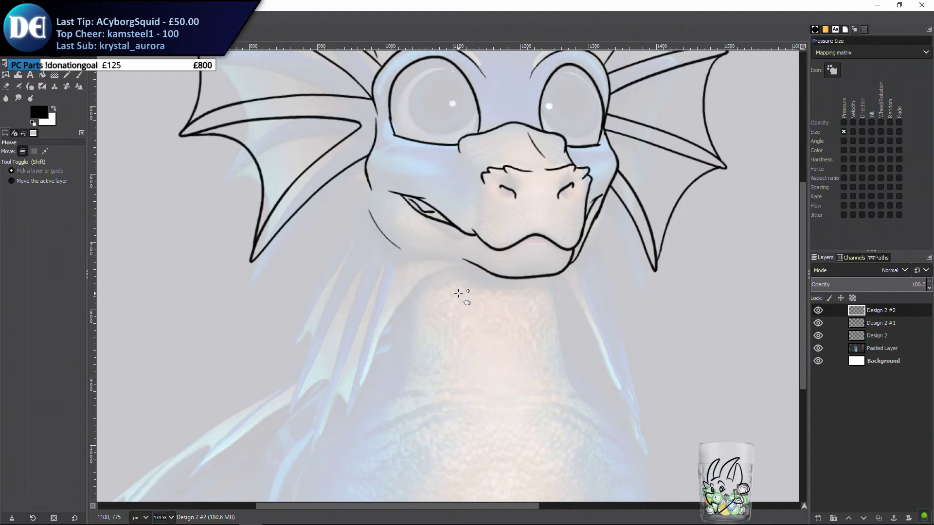
key(p)
drag(396, 311, 454, 384)
key(ctrl+z)
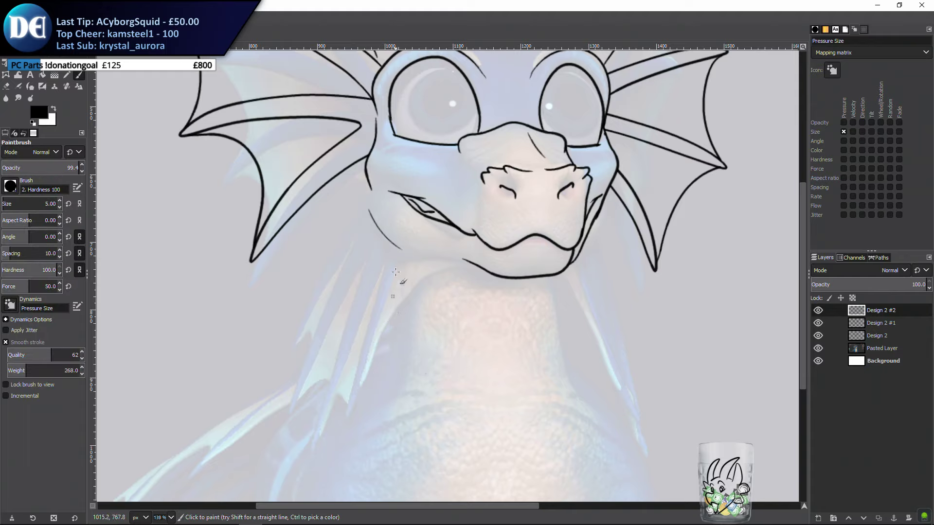
mouse_move(383, 260)
mouse_down()
mouse_move(363, 409)
mouse_move(398, 281)
mouse_move(351, 402)
mouse_move(394, 281)
mouse_move(349, 388)
mouse_move(356, 386)
mouse_up()
key(ctrl+z)
key(ctrl+z)
key(ctrl+z)
key(ctrl+z)
drag(384, 272, 365, 384)
key(ctrl+z)
drag(380, 264, 396, 277)
key(ctrl+z)
mouse_move(382, 267)
mouse_down()
mouse_move(364, 390)
mouse_move(392, 290)
mouse_move(352, 416)
mouse_move(393, 280)
mouse_move(351, 353)
mouse_move(385, 293)
mouse_up()
key(ctrl+z)
key(ctrl+z)
key(ctrl+z)
key(ctrl+z)
key(ctrl+z)
key(ctrl+z)
Try to outline two long tapering spines side by side under the left jaw and undo both
mouse_move(389, 260)
mouse_down()
mouse_move(359, 421)
mouse_move(360, 367)
mouse_move(354, 414)
mouse_move(374, 325)
mouse_move(394, 286)
mouse_up()
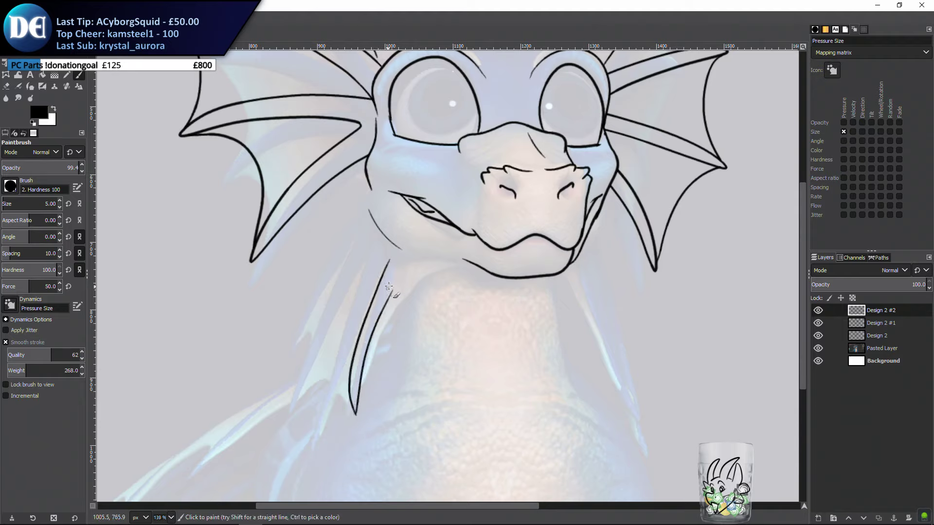
key(ctrl+z)
drag(355, 414, 419, 265)
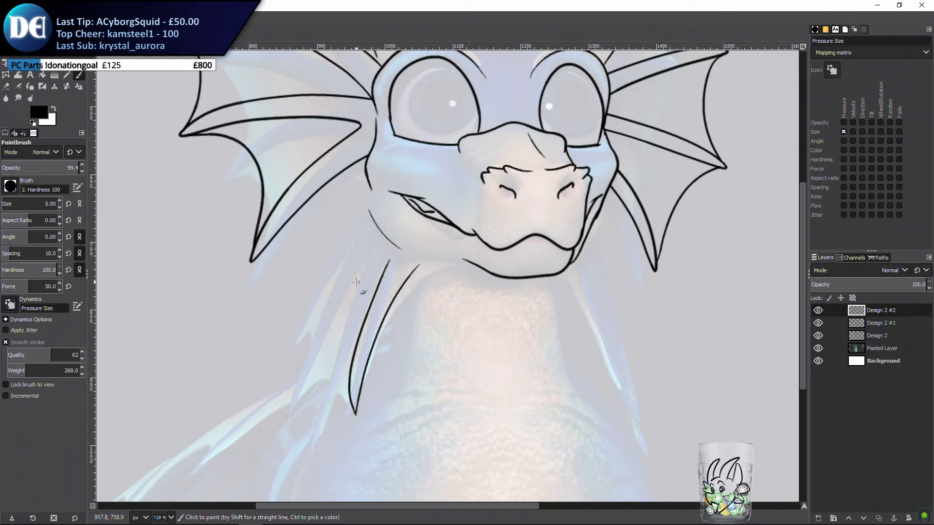
mouse_move(354, 282)
mouse_down()
mouse_move(379, 254)
mouse_move(351, 341)
mouse_up()
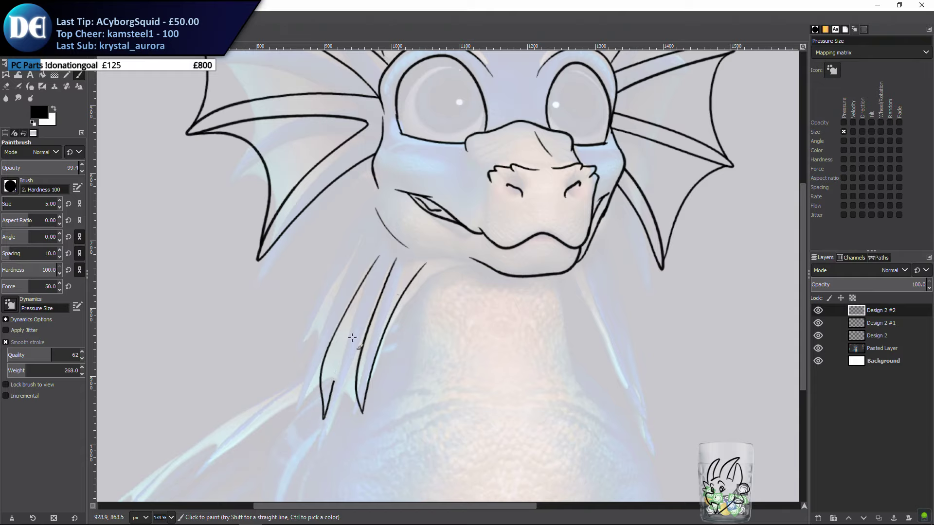
key(ctrl+z)
drag(378, 255, 330, 439)
key(ctrl+z)
key(ctrl+z)
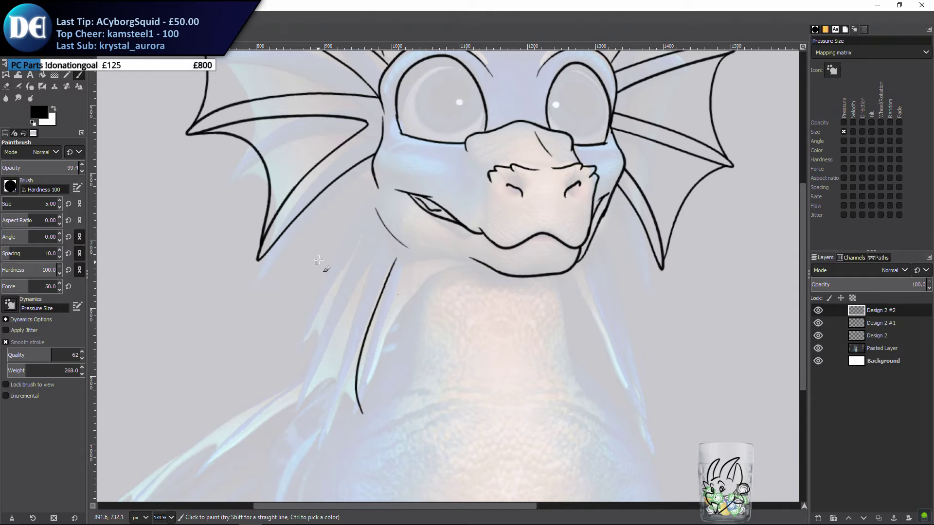
key(ctrl+z)
Try to outline a short pointed spine sweeping down from beside the left cheek, below the side frill
scroll(363, 295, up, 3)
scroll(360, 294, left, 2)
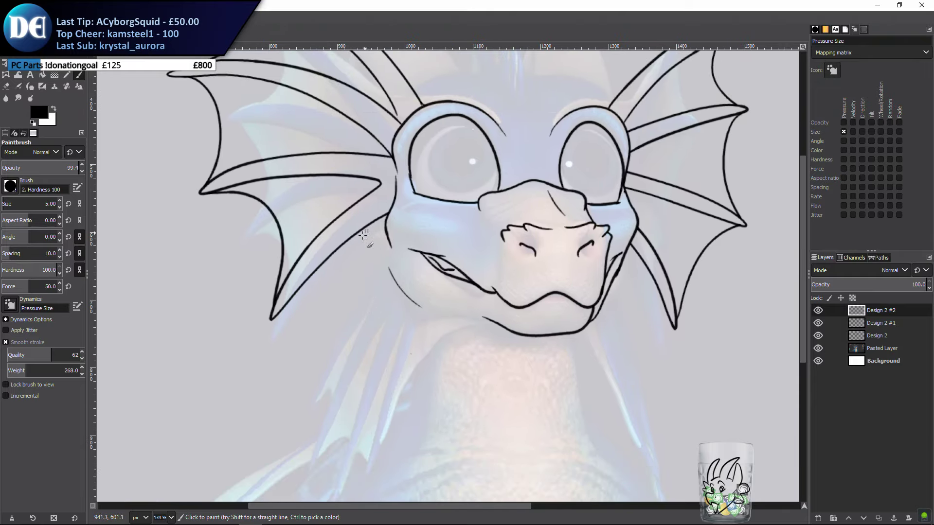
drag(381, 287, 291, 387)
key(ctrl+z)
mouse_move(378, 286)
mouse_down()
mouse_move(298, 380)
mouse_move(341, 314)
mouse_move(333, 341)
mouse_move(337, 317)
mouse_move(382, 299)
mouse_up()
key(ctrl+z)
key(ctrl+z)
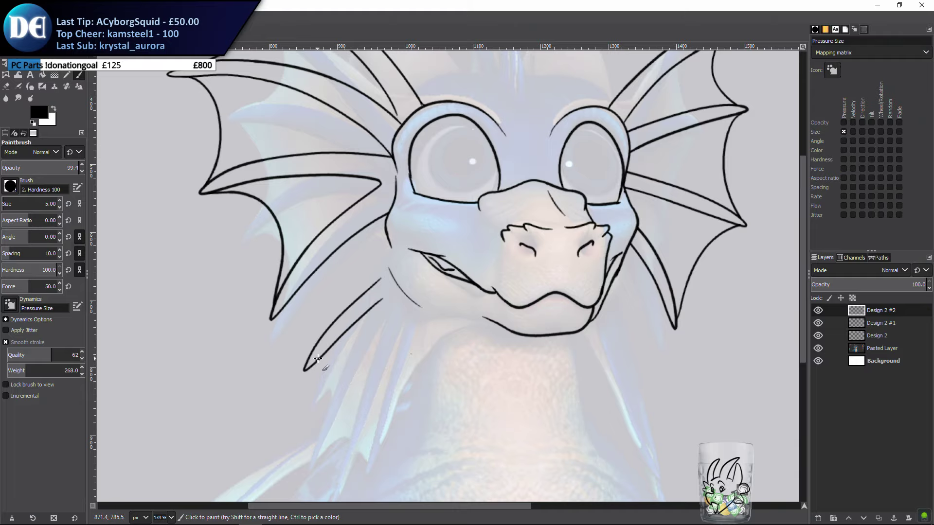
drag(323, 350, 315, 325)
mouse_move(372, 276)
mouse_down()
mouse_move(322, 395)
mouse_move(379, 286)
mouse_move(306, 397)
mouse_move(298, 431)
mouse_move(386, 295)
mouse_up()
key(ctrl+z)
key(ctrl+z)
key(ctrl+z)
Try to complete a longer second spine below the short cheek spine and undo both outlines
drag(304, 442, 379, 301)
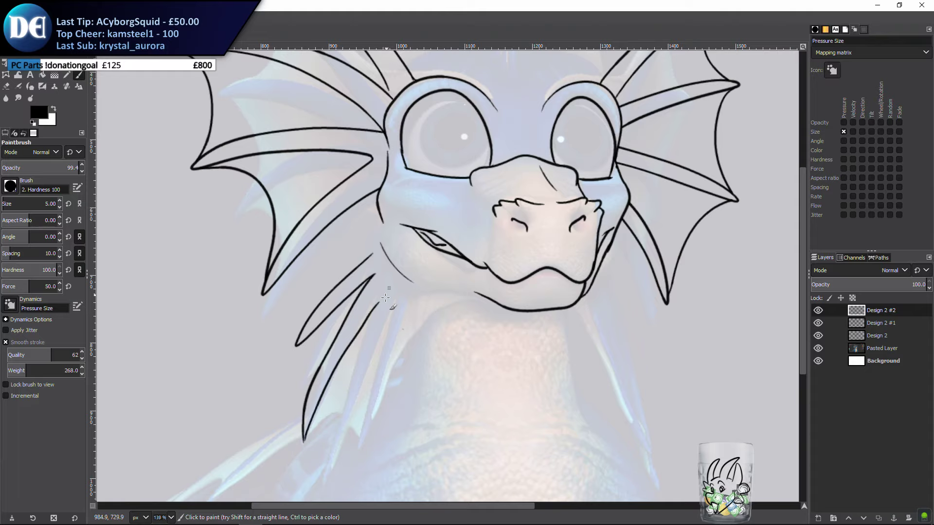
drag(332, 345, 322, 315)
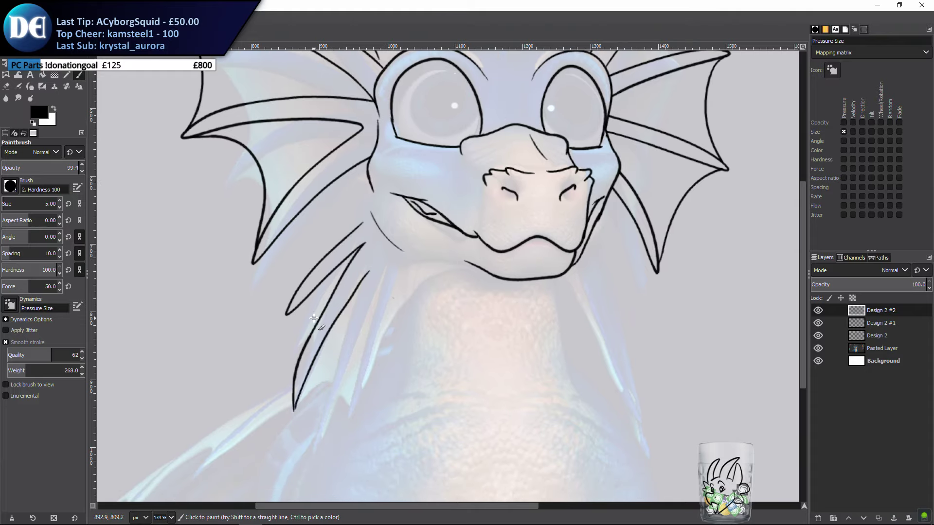
key(ctrl+z)
key(ctrl+z)
key(ctrl+z)
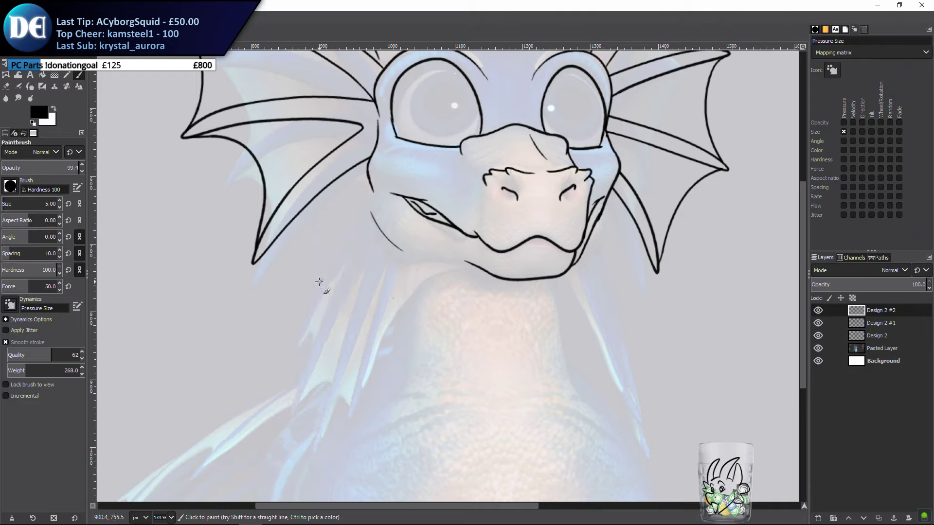
Try repeatedly to outline the uppermost spine sweeping down and outward from beside the left jaw
drag(358, 233, 337, 272)
key(ctrl+z)
mouse_move(355, 222)
mouse_down()
mouse_move(286, 299)
mouse_move(361, 237)
mouse_move(274, 317)
mouse_move(359, 243)
mouse_move(281, 315)
mouse_up()
key(ctrl+z)
key(ctrl+z)
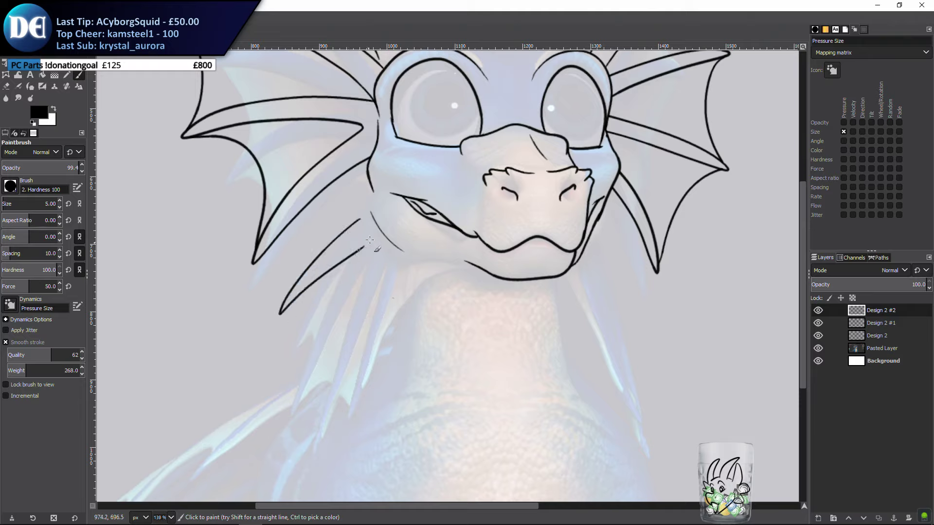
key(ctrl+z)
drag(358, 221, 265, 331)
key(ctrl+z)
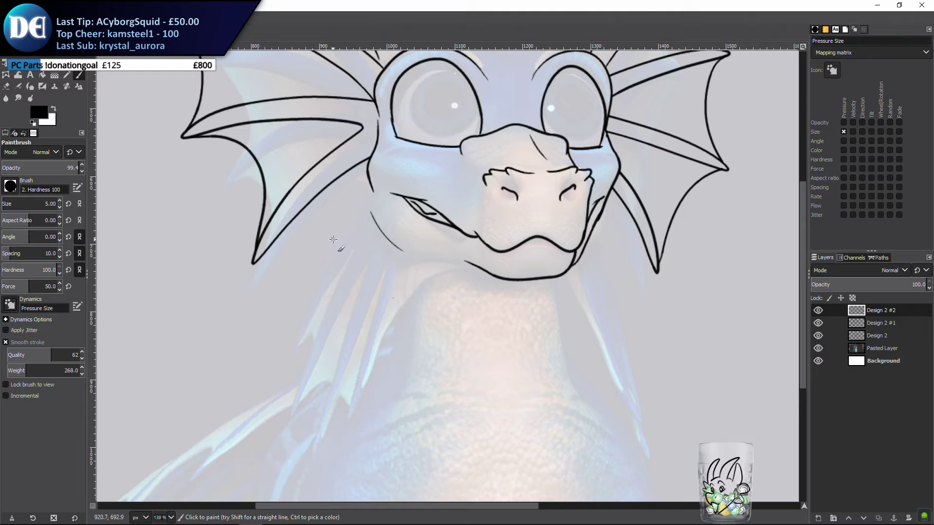
drag(358, 221, 279, 313)
key(ctrl+z)
drag(364, 218, 267, 316)
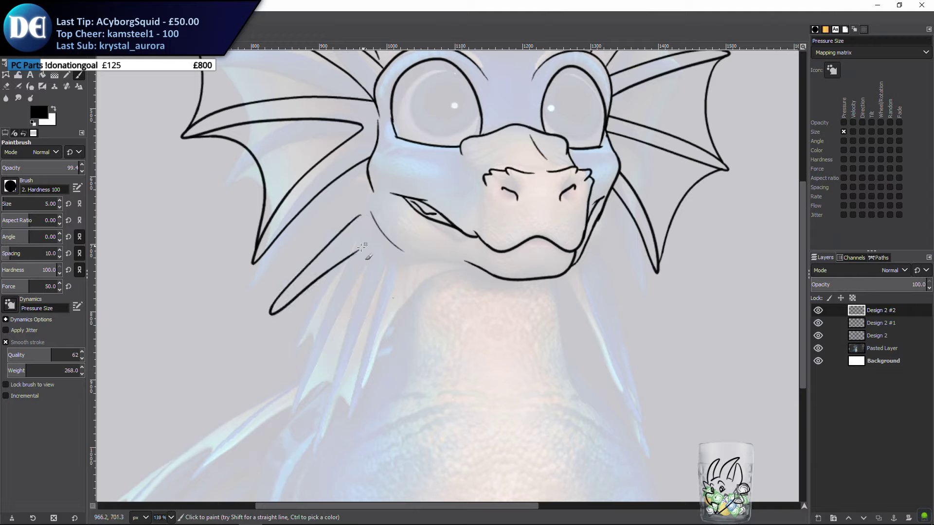
key(ctrl+z)
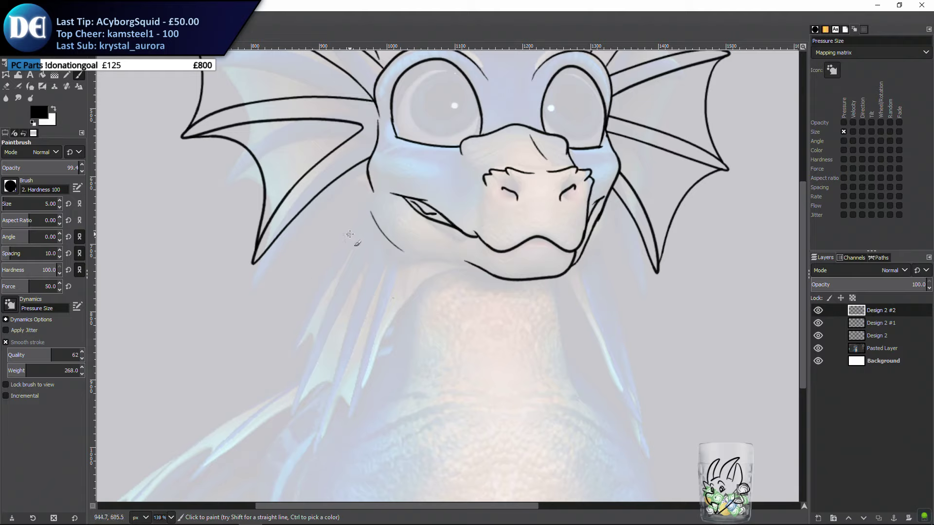
Try steeper outlines of the uppermost jaw spine, starting slightly lower beside the cheek line, and undo them
drag(360, 228, 272, 329)
key(ctrl+z)
drag(354, 227, 292, 318)
key(ctrl+z)
drag(357, 225, 287, 317)
key(ctrl+z)
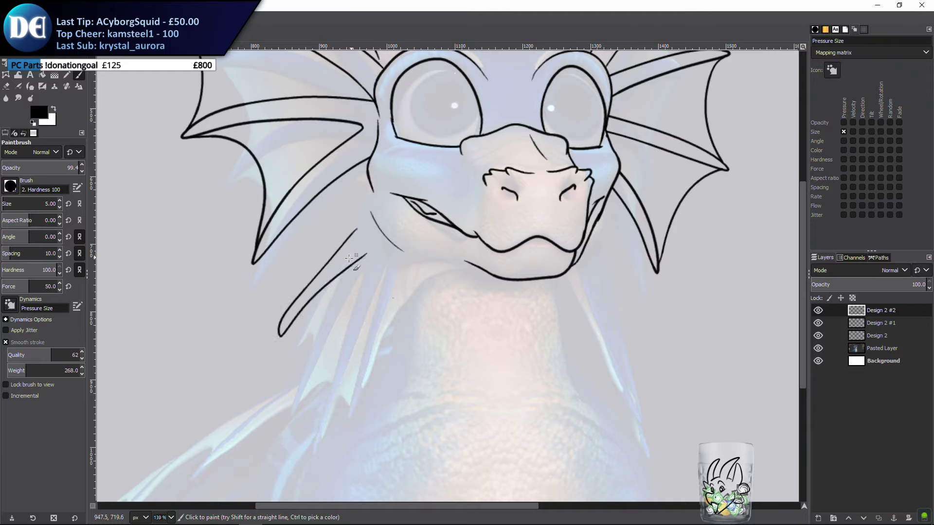
mouse_move(361, 227)
mouse_down()
mouse_move(345, 257)
mouse_move(283, 304)
mouse_move(358, 243)
mouse_move(288, 302)
mouse_move(364, 250)
mouse_move(345, 378)
mouse_move(300, 278)
mouse_move(293, 298)
mouse_up()
key(ctrl+z)
key(ctrl+z)
key(ctrl+z)
Outline the short uppermost spine beside the left jaw and draw the curved outer edge of the second spine below it
drag(313, 260, 248, 372)
key(ctrl+z)
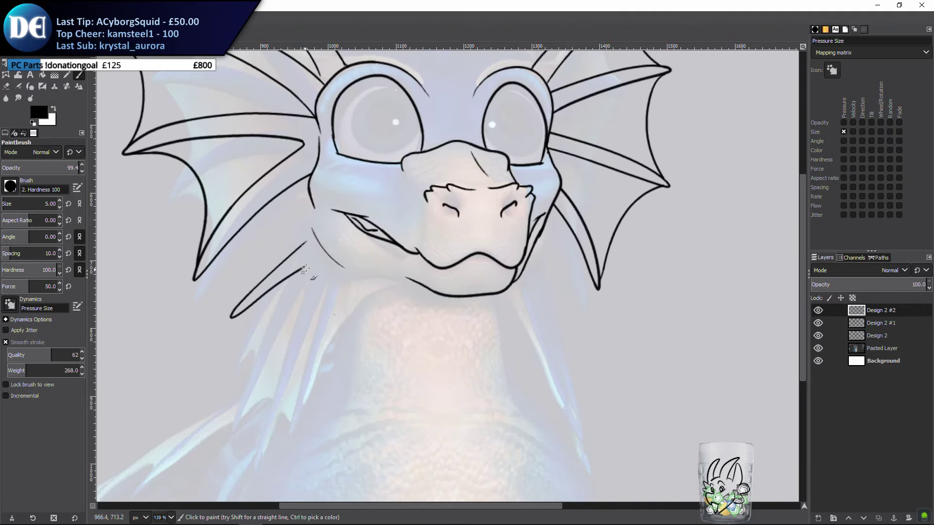
mouse_move(312, 263)
mouse_down()
mouse_move(234, 394)
mouse_move(257, 341)
mouse_move(312, 281)
mouse_up()
key(ctrl+z)
drag(233, 393, 321, 266)
key(ctrl+z)
mouse_move(234, 393)
mouse_down()
mouse_move(319, 281)
mouse_move(253, 249)
mouse_up()
key(ctrl+z)
Draw the long outer edge of the third spine and a shorter curved line for the fourth spine nearest the throat
drag(287, 210, 253, 395)
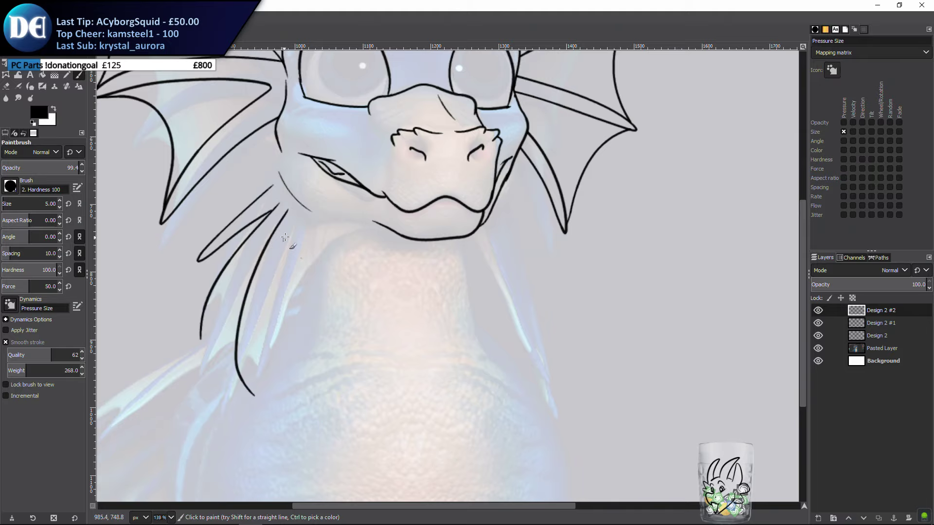
key(ctrl+z)
drag(289, 216, 249, 389)
drag(281, 217, 262, 395)
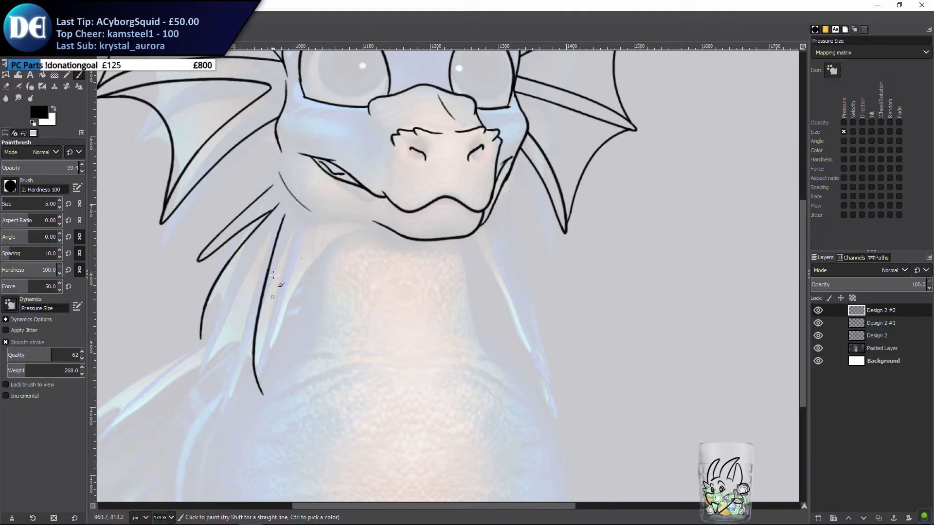
drag(297, 224, 305, 326)
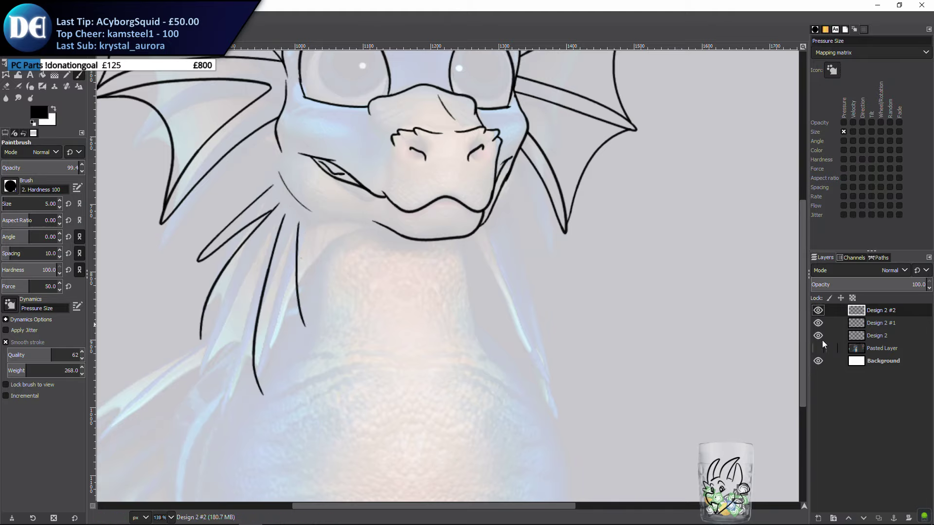
Hide the Pasted Layer reference to check the line art on its own, and show the reference again
drag(345, 304, 404, 338)
click(813, 349)
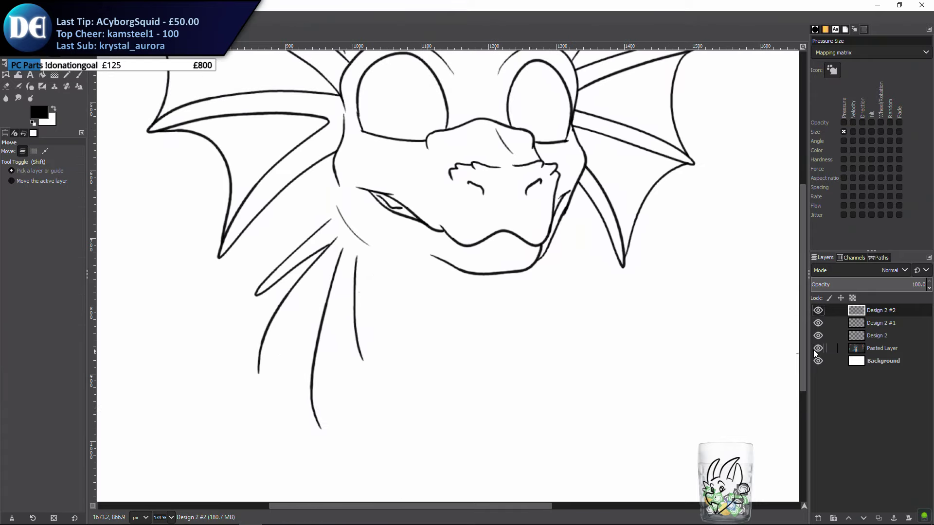
click(818, 348)
mouse_move(480, 362)
mouse_down()
mouse_move(495, 376)
mouse_move(395, 339)
mouse_up()
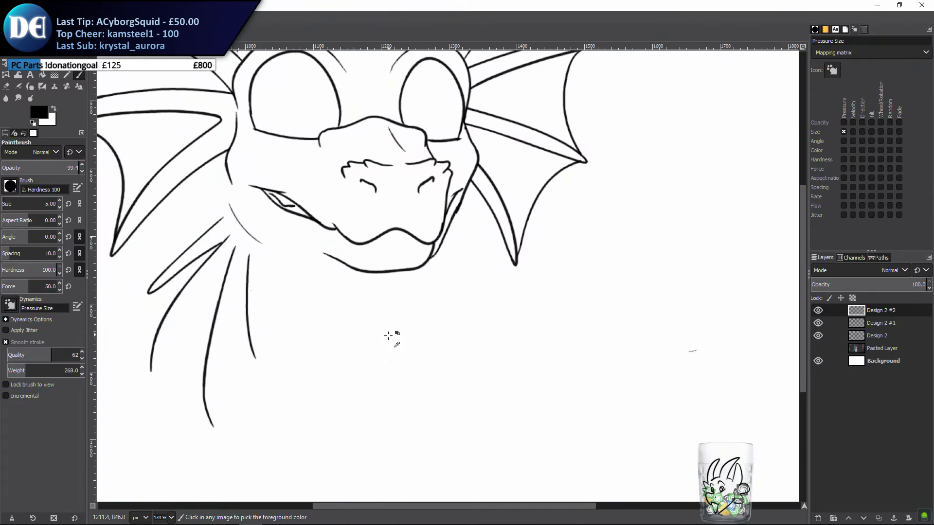
click(818, 348)
scroll(505, 371, left, 5)
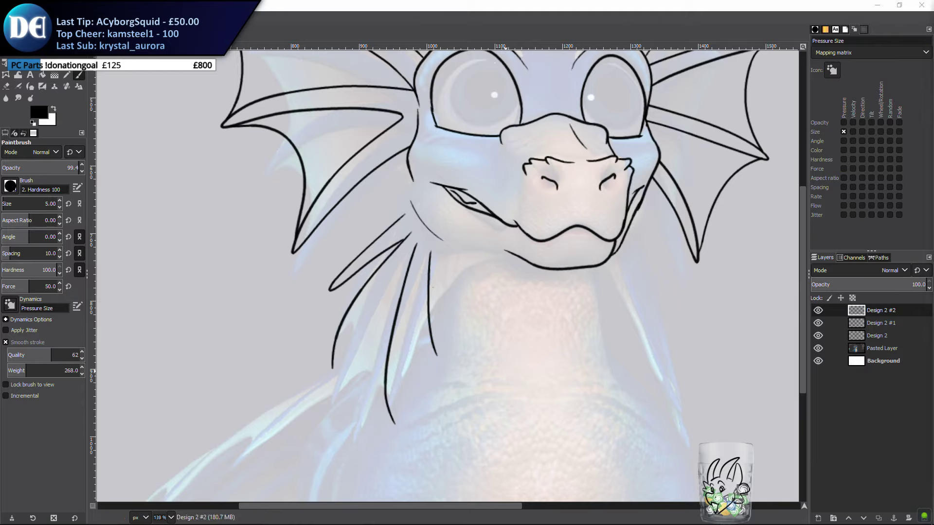
Try to close the second spine with a Paintbrush inner edge curving from its tip up toward the jaw
key(space)
drag(518, 241, 546, 258)
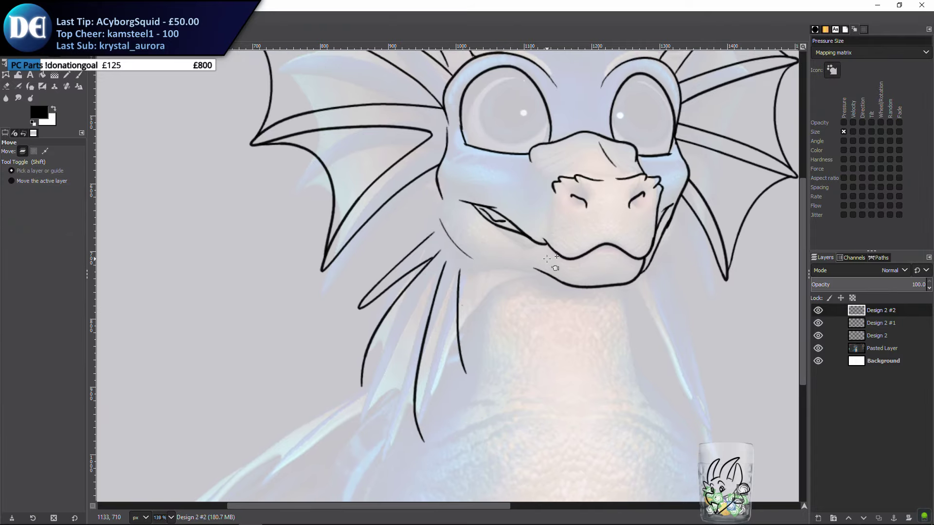
key(p)
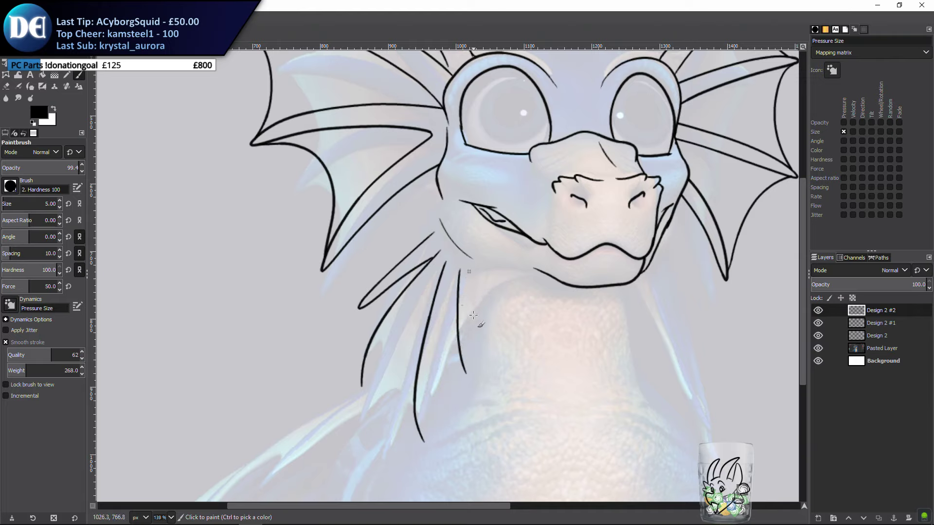
scroll(341, 207, down, 1)
scroll(341, 207, right, 2)
drag(305, 343, 365, 268)
key(ctrl+z)
drag(303, 343, 370, 254)
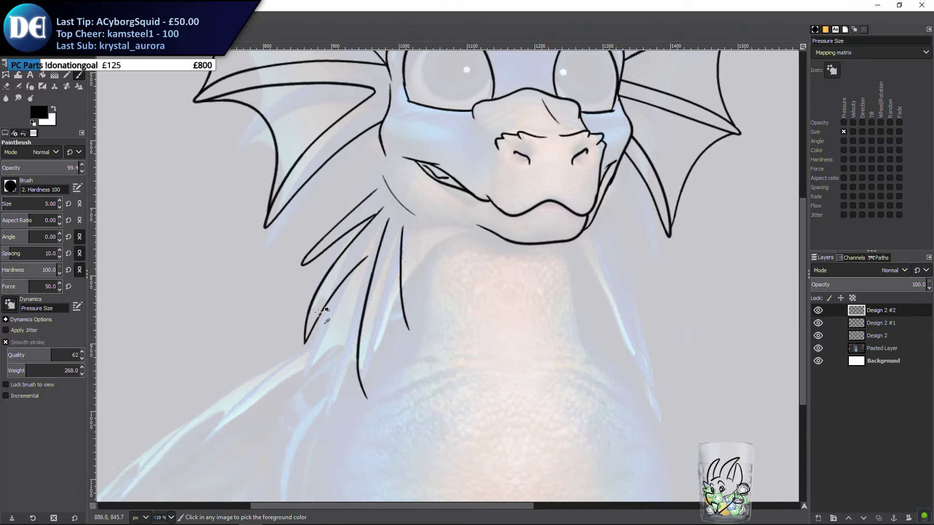
key(ctrl+z)
mouse_move(305, 340)
mouse_down()
mouse_move(323, 297)
mouse_move(374, 248)
mouse_up()
key(ctrl+z)
drag(305, 343, 369, 257)
key(ctrl+z)
drag(315, 325, 386, 243)
key(ctrl+z)
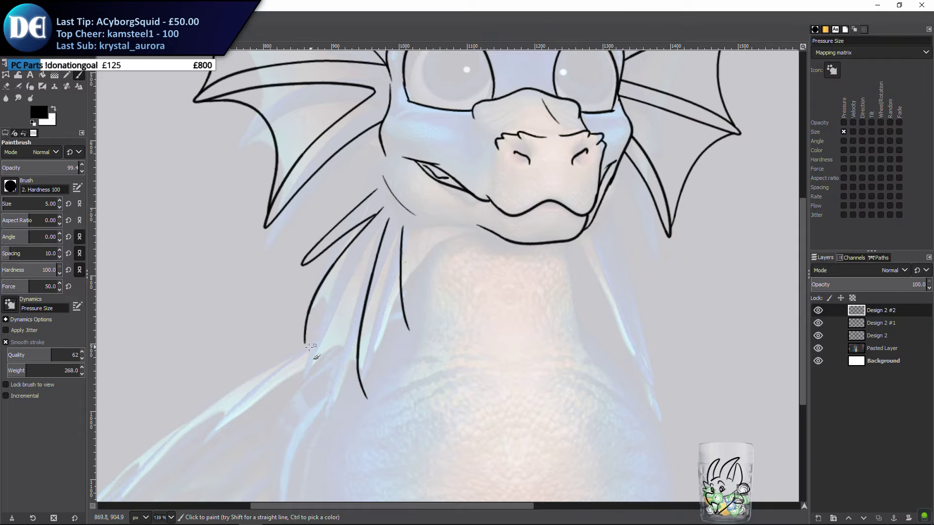
Try to carry the second spine's inner edge all the way up to the third spine's line
drag(331, 293, 386, 236)
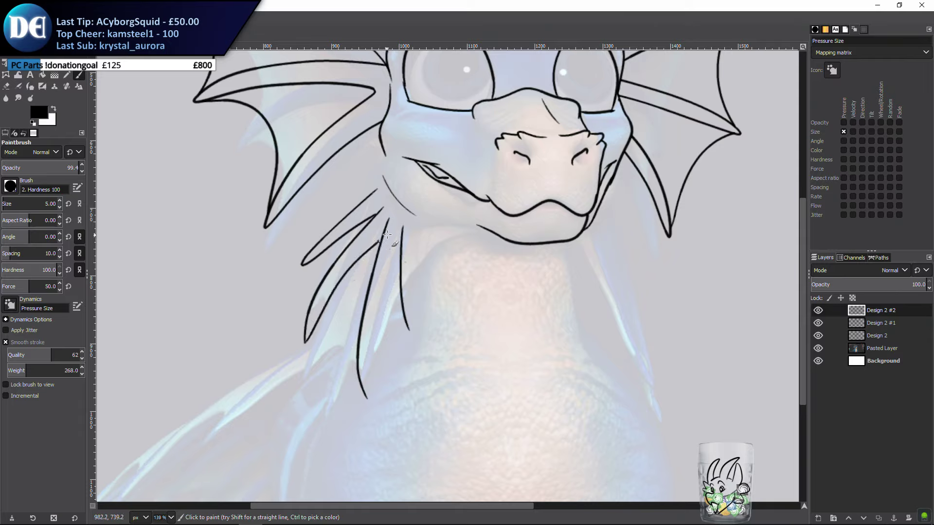
key(ctrl+z)
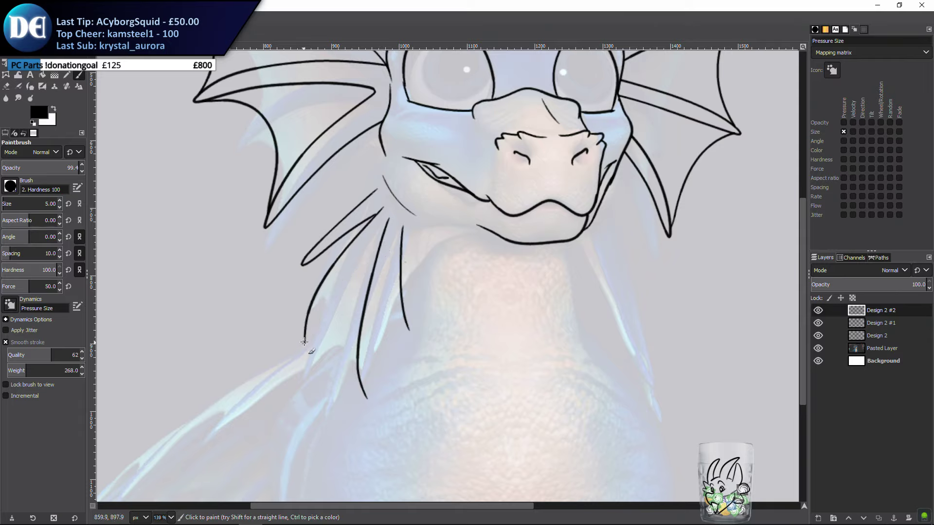
mouse_move(313, 330)
mouse_down()
mouse_move(336, 278)
mouse_move(388, 236)
mouse_up()
key(ctrl+z)
mouse_move(305, 342)
mouse_down()
mouse_move(342, 276)
mouse_move(384, 241)
mouse_up()
key(ctrl+z)
drag(326, 303, 387, 242)
key(ctrl+z)
mouse_move(306, 341)
mouse_down()
mouse_move(347, 271)
mouse_move(386, 242)
mouse_up()
key(ctrl+z)
Try several shorter redraws of the second spine's inner edge and undo them
drag(329, 302, 377, 247)
key(ctrl+z)
drag(315, 326, 382, 245)
key(ctrl+z)
drag(305, 344, 366, 255)
key(ctrl+z)
drag(334, 292, 377, 252)
key(ctrl+z)
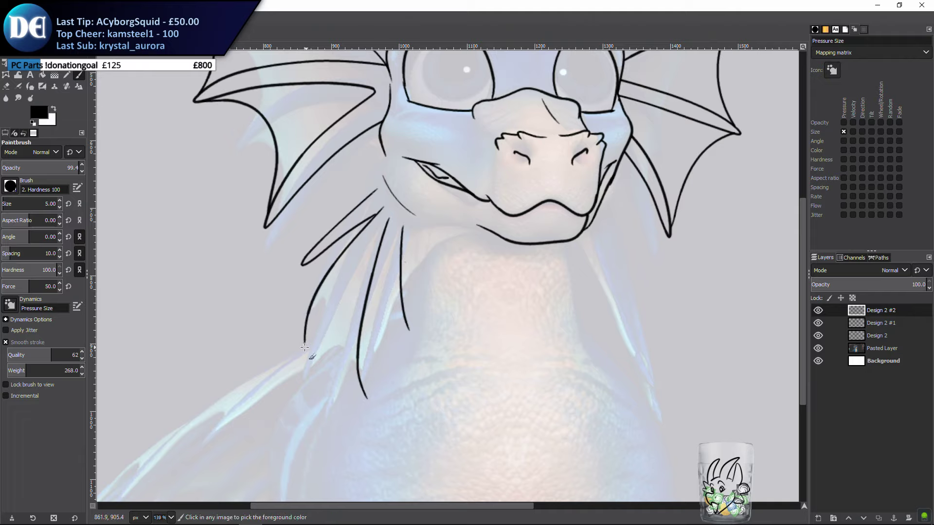
drag(317, 327, 368, 255)
key(ctrl+z)
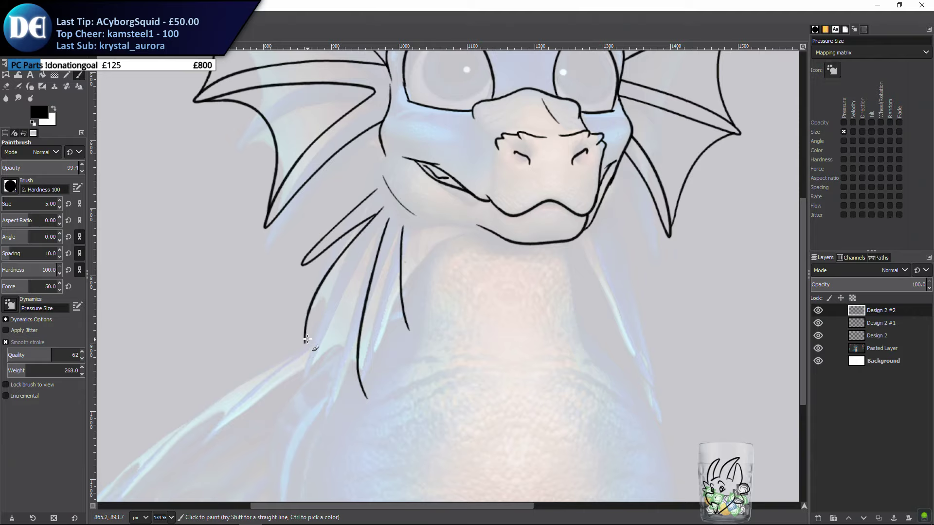
mouse_move(278, 329)
mouse_down()
mouse_move(248, 351)
mouse_move(307, 309)
mouse_up()
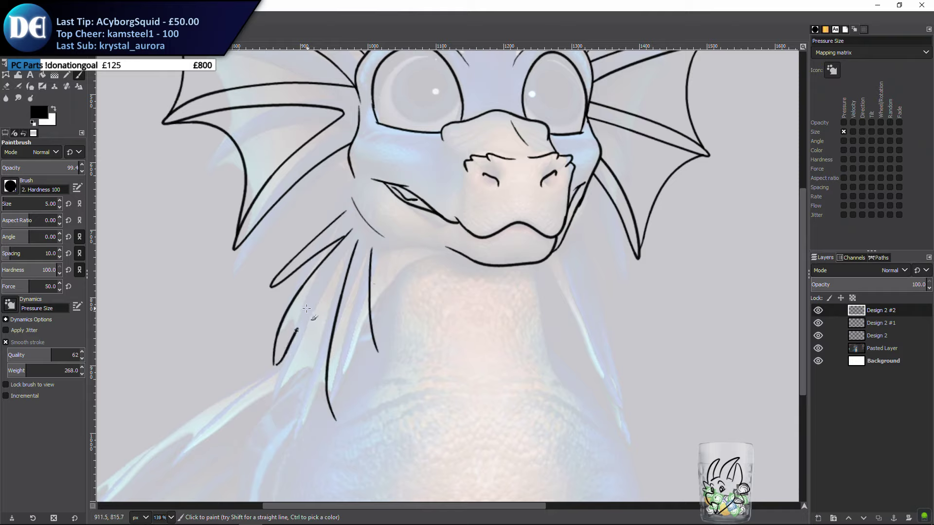
key(ctrl+z)
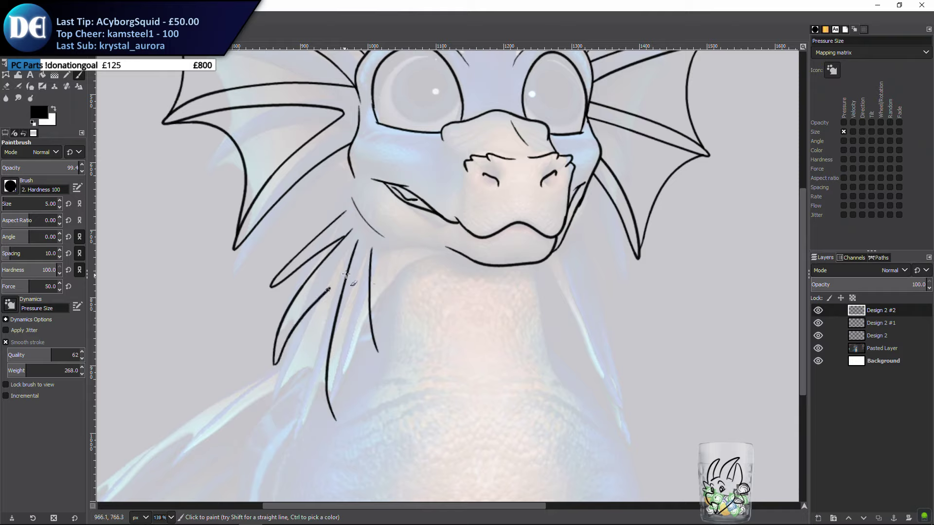
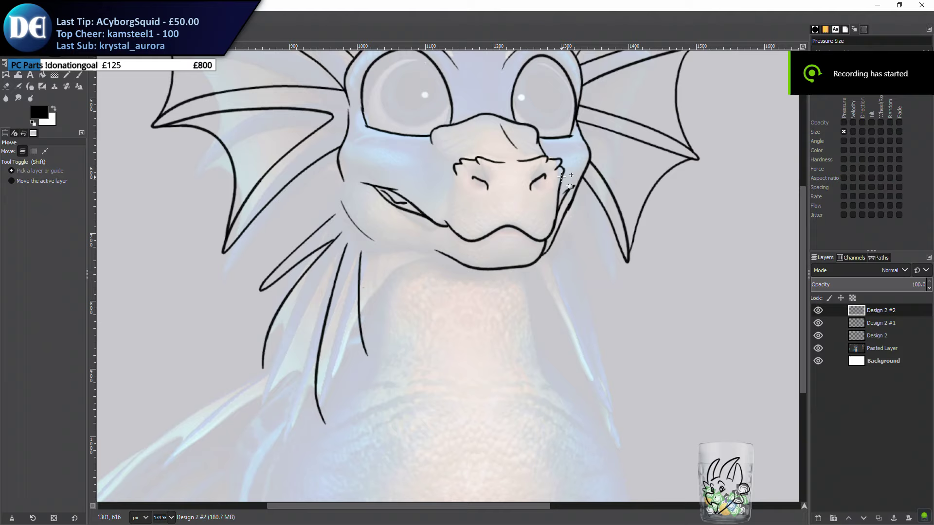
Draw the second spine's inner edge with the Paintbrush from its lower tip up to the third spine's line
key(p)
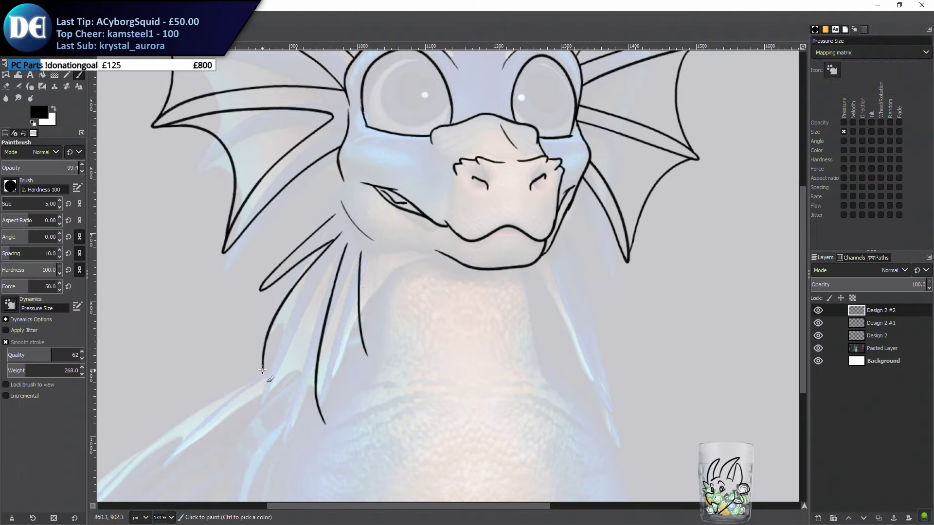
mouse_move(263, 368)
mouse_down()
mouse_move(283, 318)
mouse_move(340, 258)
mouse_up()
key(ctrl+z)
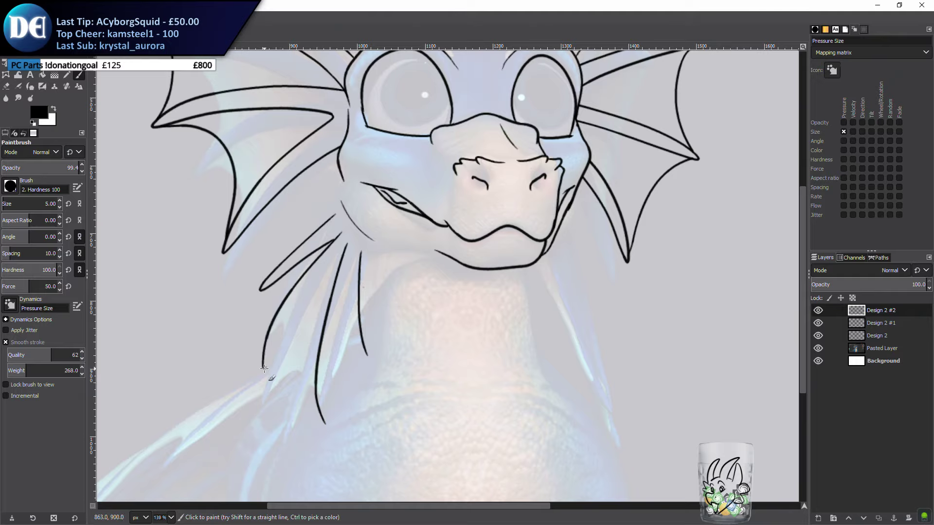
mouse_move(263, 368)
mouse_down()
mouse_move(300, 300)
mouse_move(338, 263)
mouse_up()
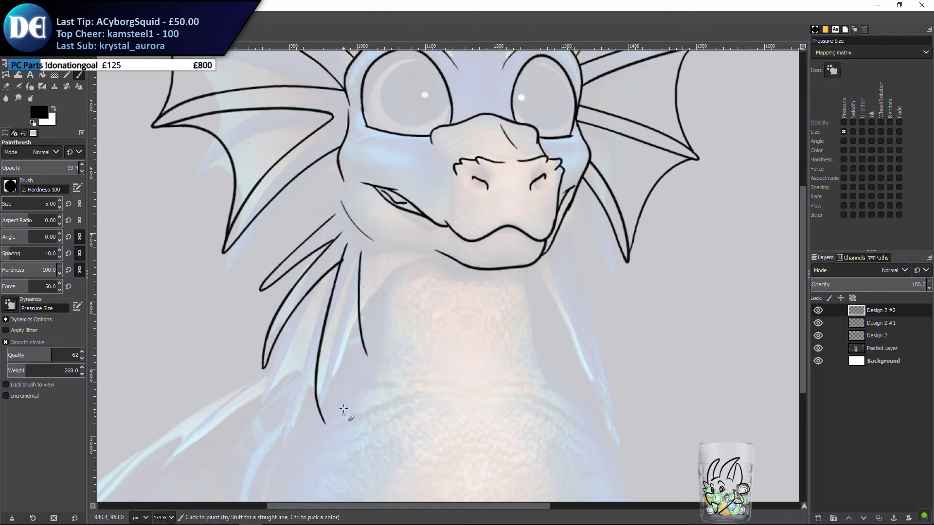
Try to draw the inner edge of the long third spine upward from its tip and undo each stroke
key(shift+e)
scroll(334, 271, up, 2)
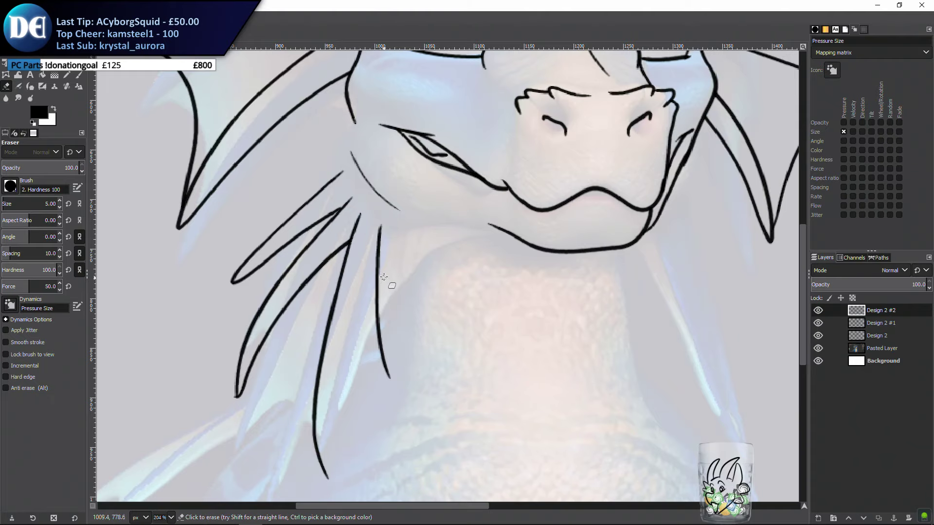
key(p)
scroll(333, 265, down, 3)
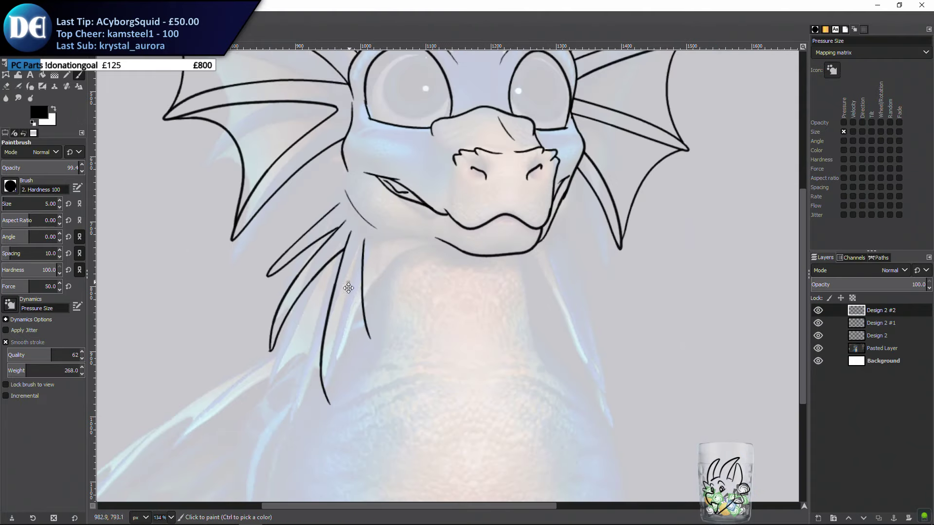
scroll(307, 307, up, 1)
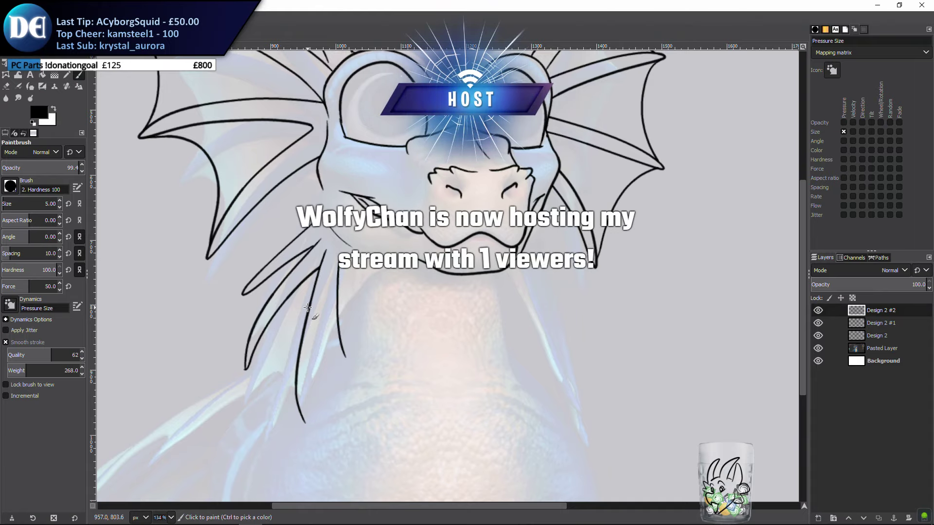
drag(377, 335, 397, 343)
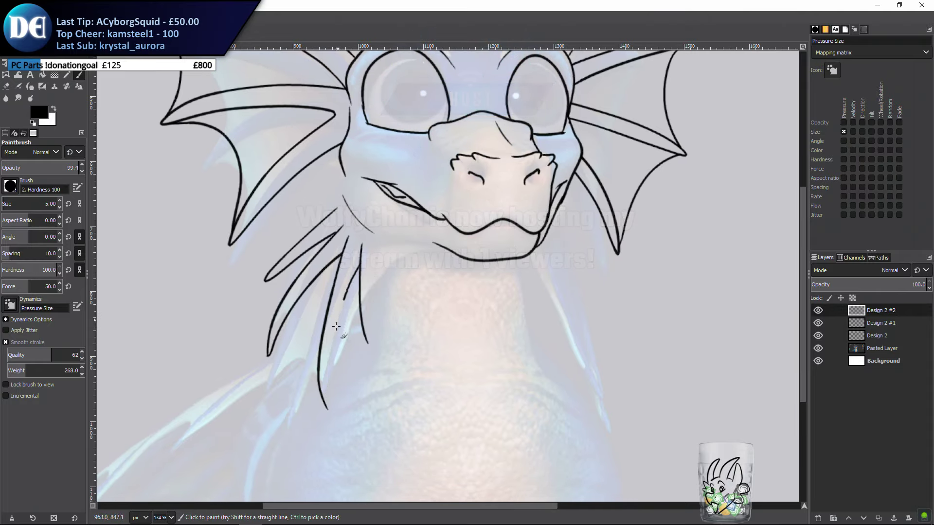
mouse_move(344, 300)
mouse_down()
mouse_move(327, 410)
mouse_move(346, 270)
mouse_up()
key(ctrl+z)
key(ctrl+z)
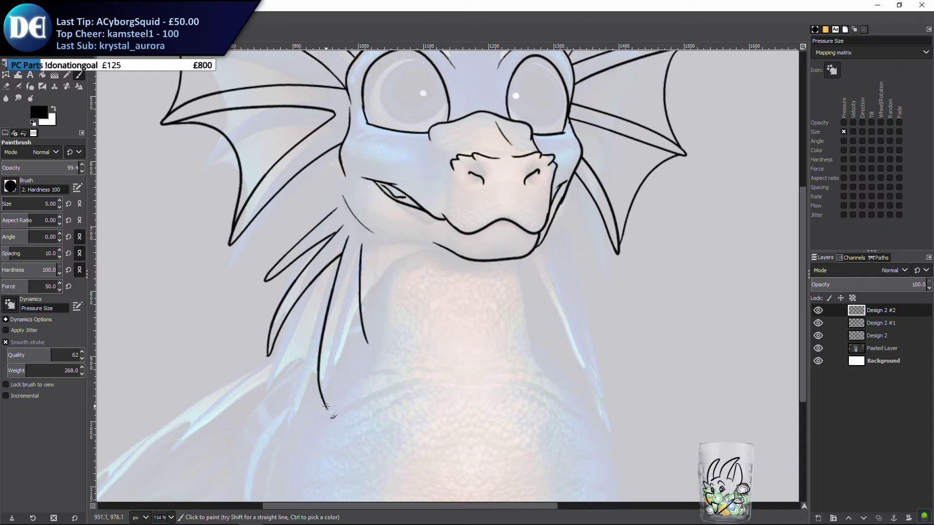
mouse_move(330, 398)
mouse_down()
mouse_move(327, 350)
mouse_move(349, 267)
mouse_up()
key(ctrl+z)
drag(331, 389, 346, 272)
key(ctrl+z)
drag(335, 394, 345, 288)
key(ctrl+z)
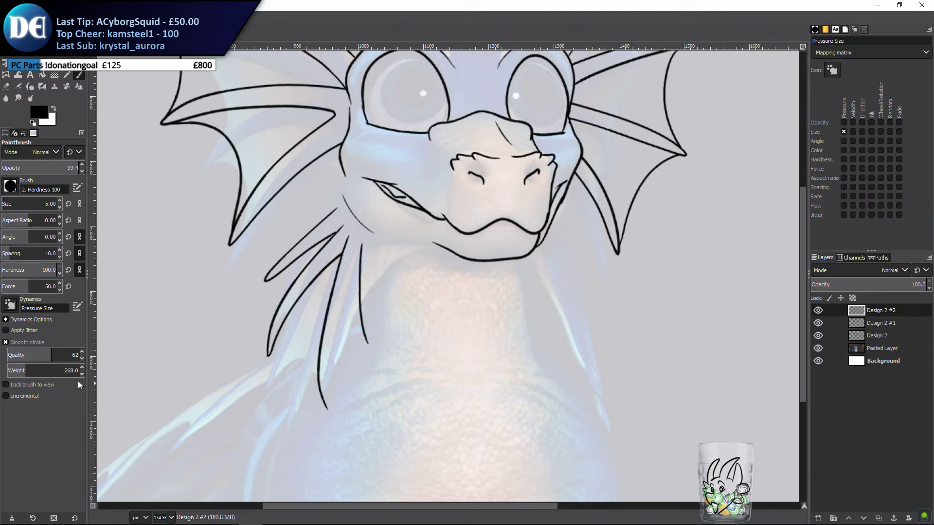
Set the Smooth stroke weight to 690.1 and draw the third spine's inner edge from its tip up to the fourth spine's line
drag(27, 373, 58, 372)
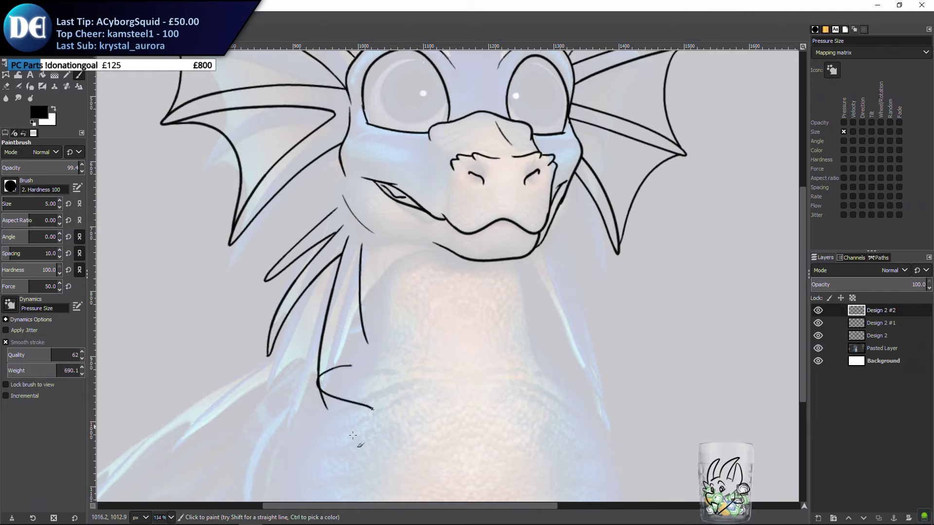
mouse_move(331, 409)
mouse_down()
mouse_move(332, 368)
mouse_move(363, 259)
mouse_up()
key(ctrl+z)
drag(328, 409, 340, 336)
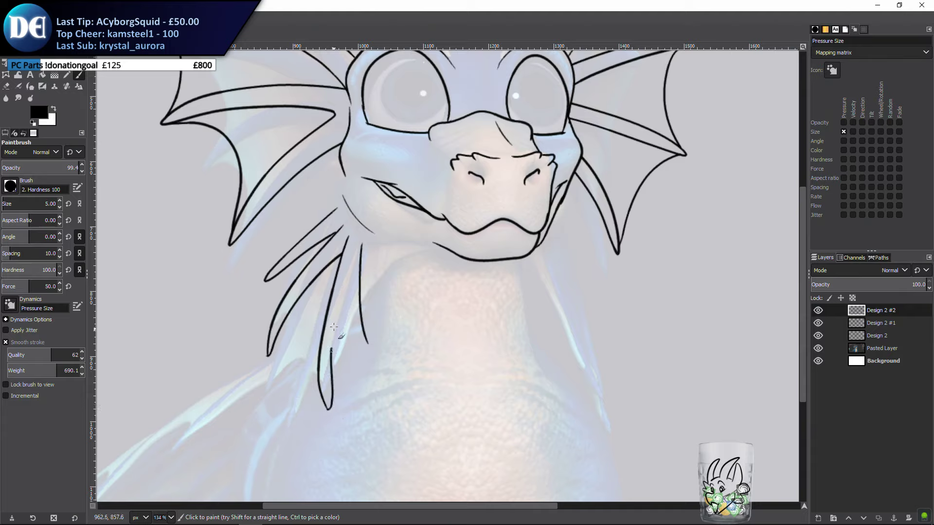
key(ctrl+z)
drag(329, 409, 340, 310)
key(ctrl+z)
mouse_move(328, 409)
mouse_down()
mouse_move(334, 347)
mouse_move(368, 268)
mouse_up()
key(ctrl+z)
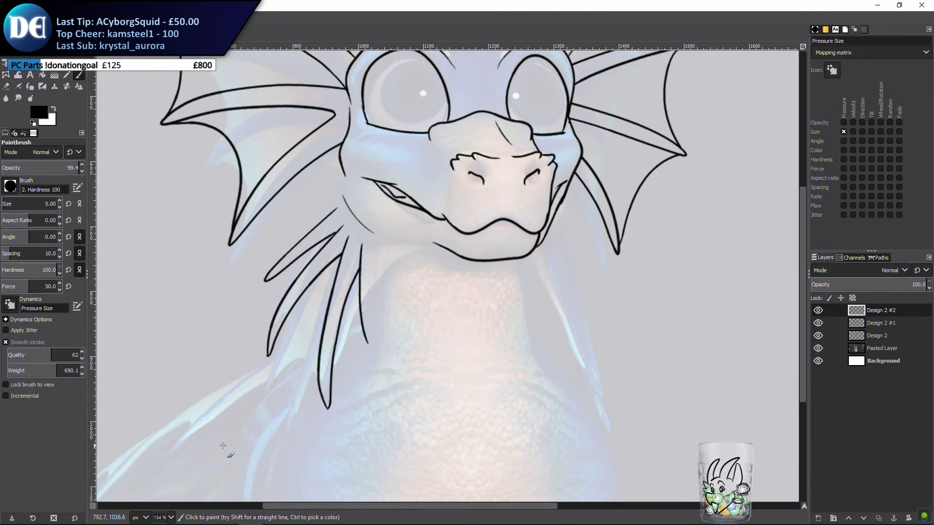
Draw the inner edge of the short fourth spine on the left upward from its tip, and set the Smooth stroke weight to 292.7
drag(429, 286, 406, 309)
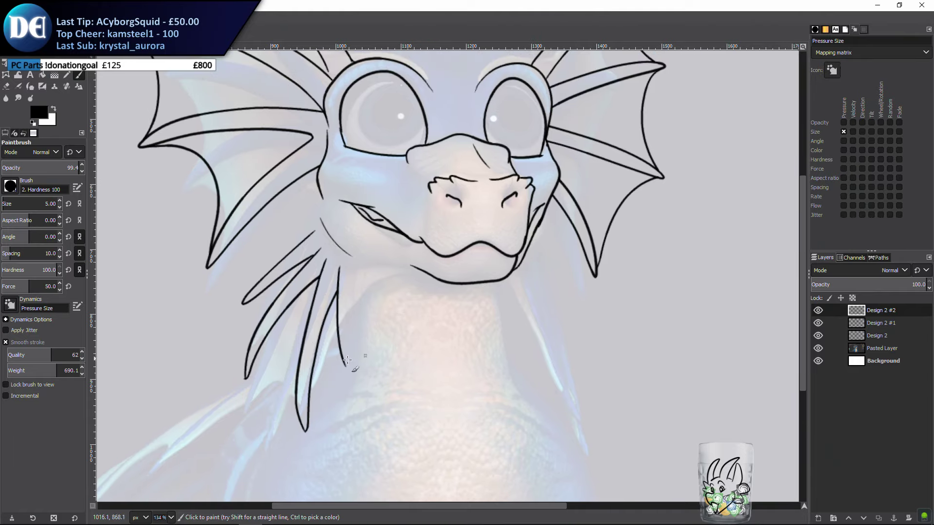
drag(347, 365, 372, 252)
click(27, 370)
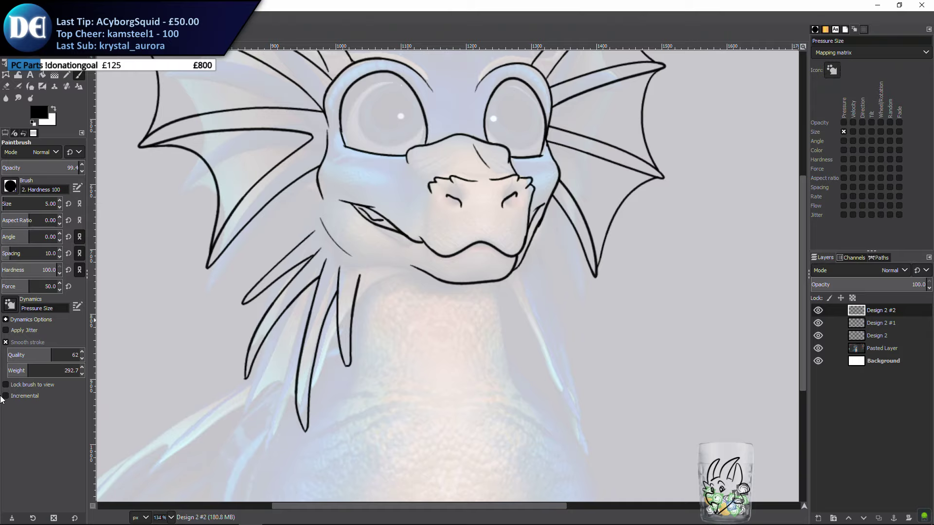
Draw the curved webbing edges connecting the tips of the four left neck spines, redrawing the strokes that miss
drag(493, 311, 464, 306)
drag(492, 230, 478, 247)
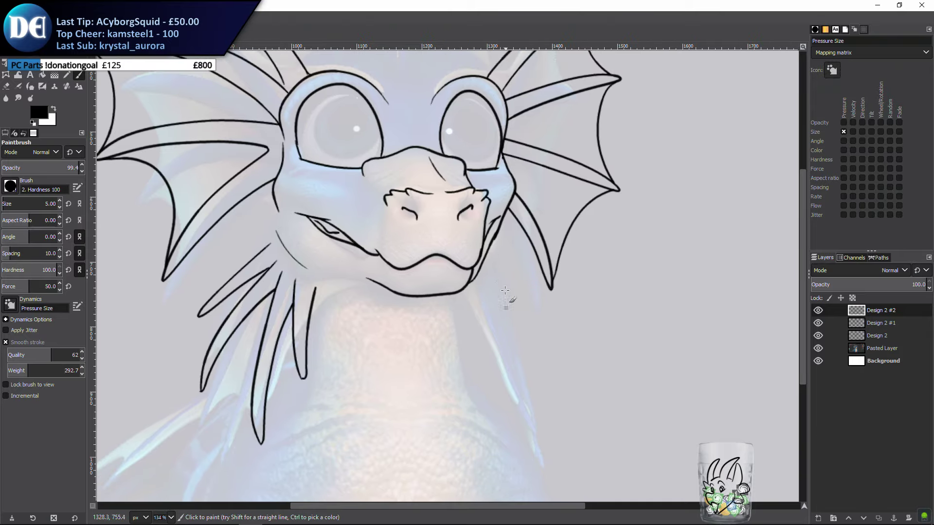
scroll(312, 320, left, 5)
scroll(312, 321, up, 1)
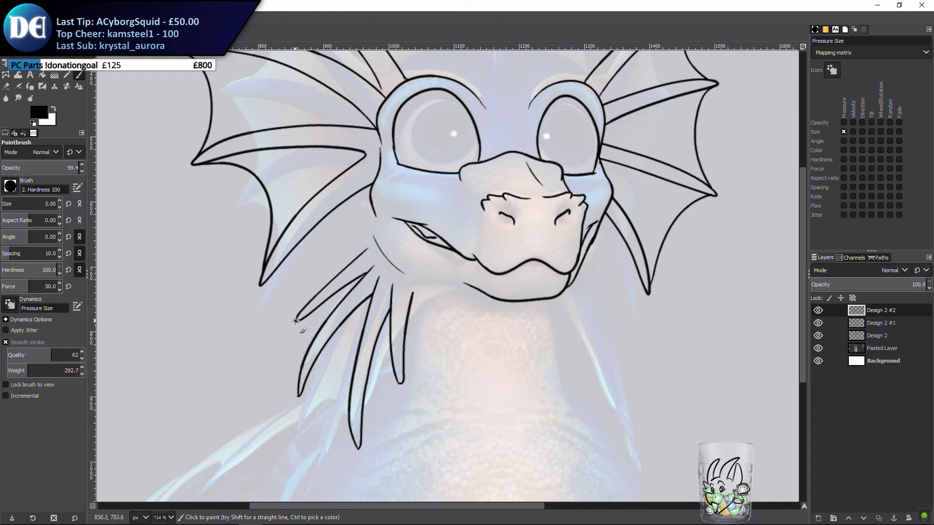
mouse_move(296, 321)
mouse_down()
mouse_move(302, 387)
mouse_move(326, 380)
mouse_move(358, 437)
mouse_move(324, 379)
mouse_move(342, 398)
mouse_move(351, 419)
mouse_move(344, 425)
mouse_move(319, 380)
mouse_up()
key(ctrl+z)
key(ctrl+z)
mouse_move(298, 395)
mouse_down()
mouse_move(311, 380)
mouse_move(331, 383)
mouse_move(351, 423)
mouse_up()
key(ctrl+z)
mouse_move(298, 394)
mouse_down()
mouse_move(321, 374)
mouse_move(341, 394)
mouse_move(357, 451)
mouse_move(379, 379)
mouse_up()
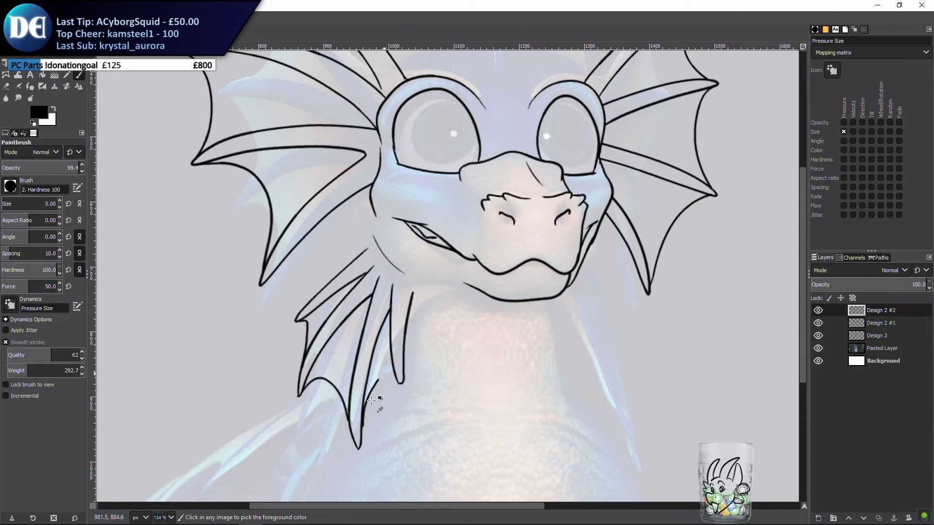
key(ctrl+z)
mouse_move(362, 429)
mouse_down()
mouse_move(388, 367)
mouse_move(396, 372)
mouse_up()
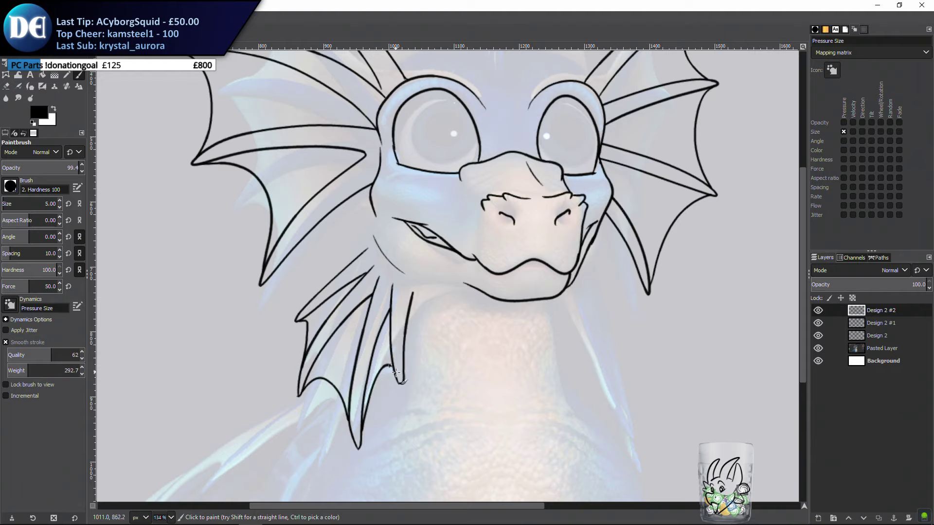
Hide the Pasted Layer reference to check the line art on white, and show it again
click(818, 349)
scroll(550, 350, up, 3)
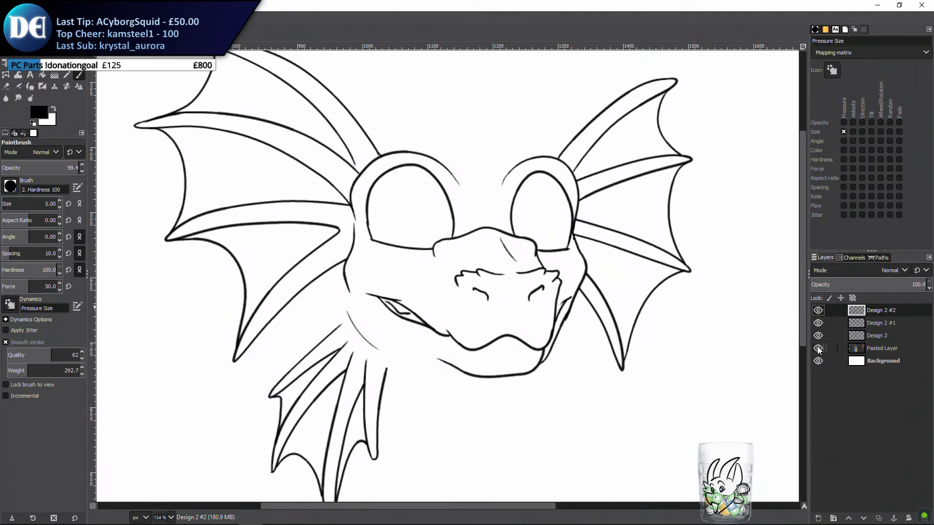
click(818, 348)
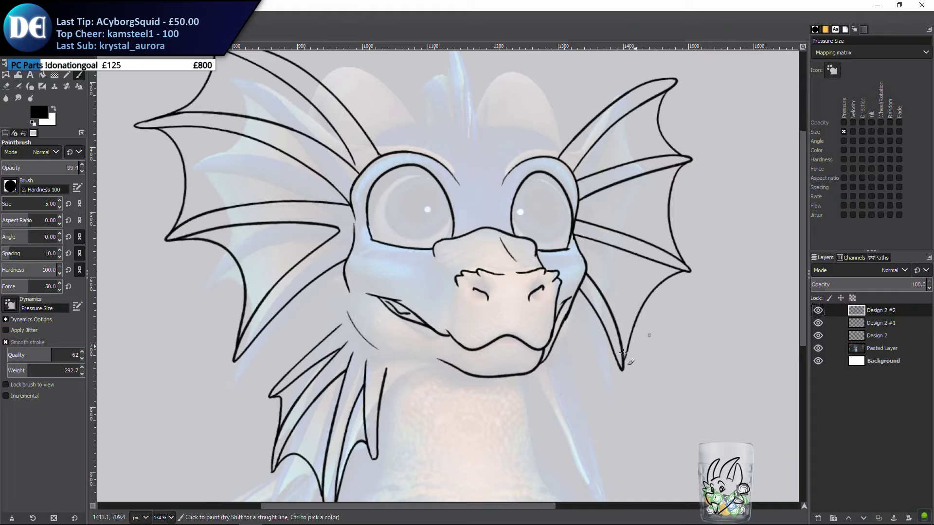
Draw a nearly vertical line down from the right end of the chin as the innermost right neck spine's edge
drag(624, 352, 553, 244)
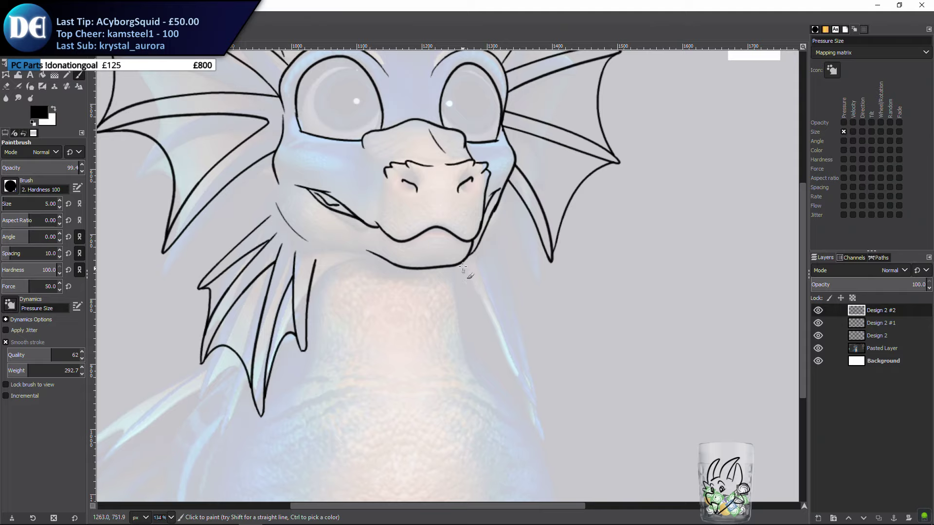
drag(461, 263, 458, 327)
key(ctrl+z)
drag(461, 262, 460, 355)
key(ctrl+z)
drag(463, 262, 464, 343)
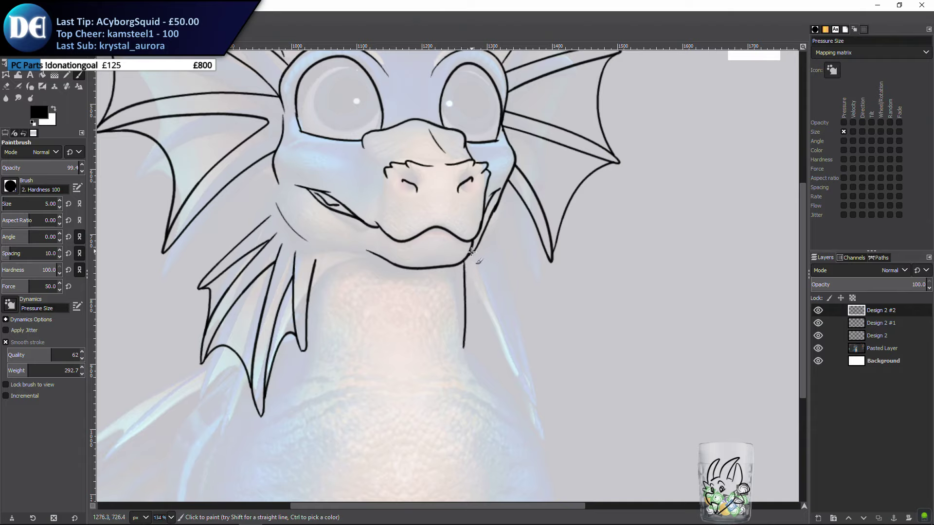
Try to draw the outer edge of the long right neck spine from the jaw corner and undo each stroke
drag(476, 253, 493, 385)
key(ctrl+z)
mouse_move(475, 251)
mouse_down()
mouse_move(490, 311)
mouse_move(470, 390)
mouse_up()
key(ctrl+z)
mouse_move(476, 250)
mouse_down()
mouse_move(494, 293)
mouse_move(499, 375)
mouse_up()
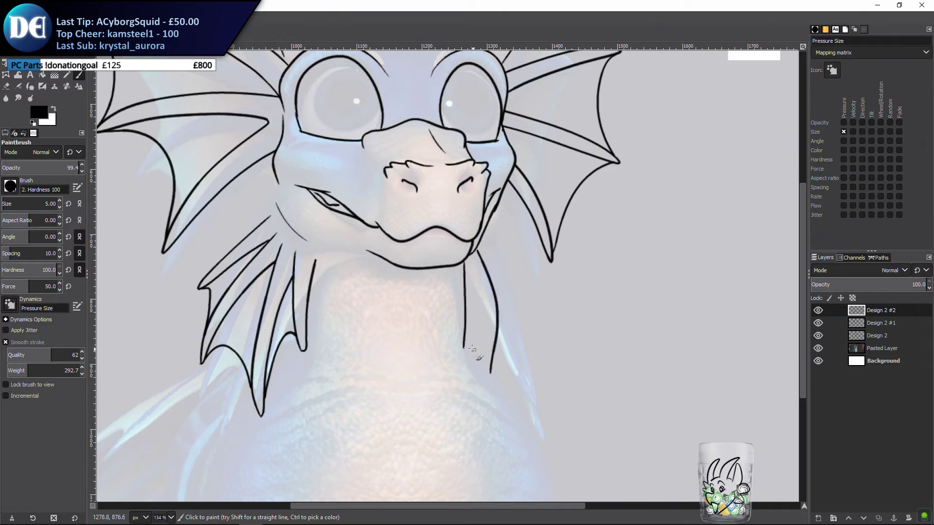
key(ctrl+z)
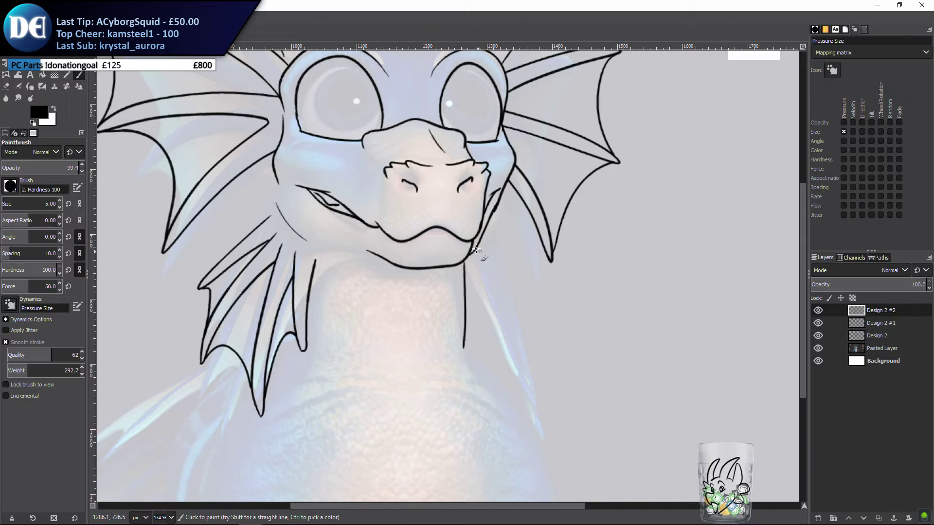
drag(477, 263, 488, 286)
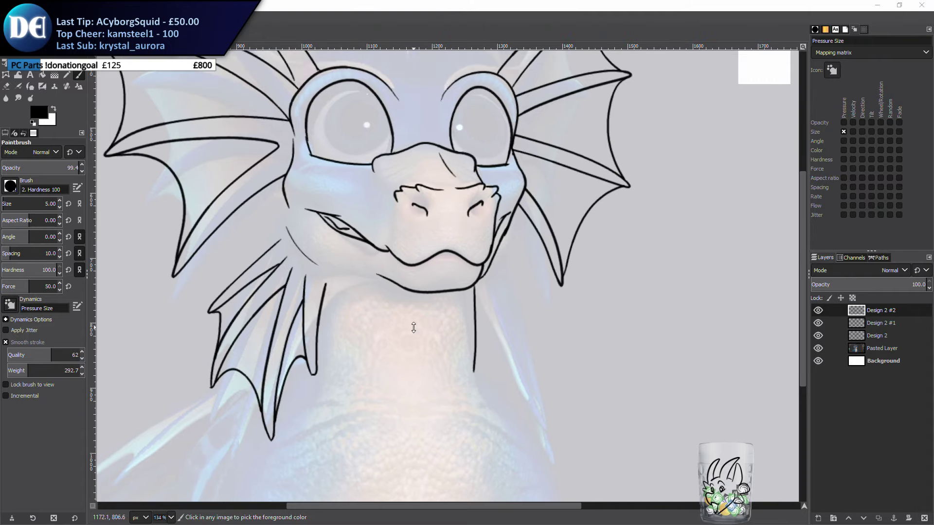
Save the image as an XCF file in the Jowwi Characters folder
key(ctrl+s)
click(58, 154)
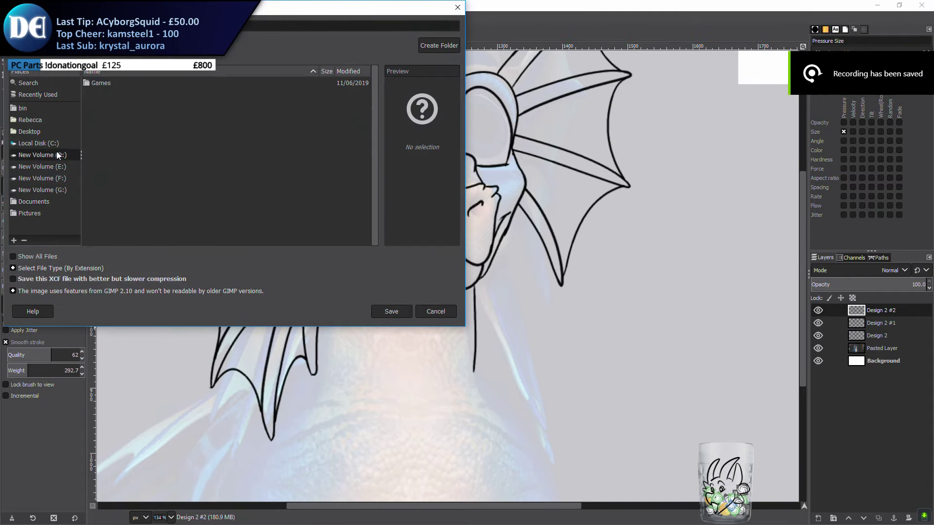
click(61, 167)
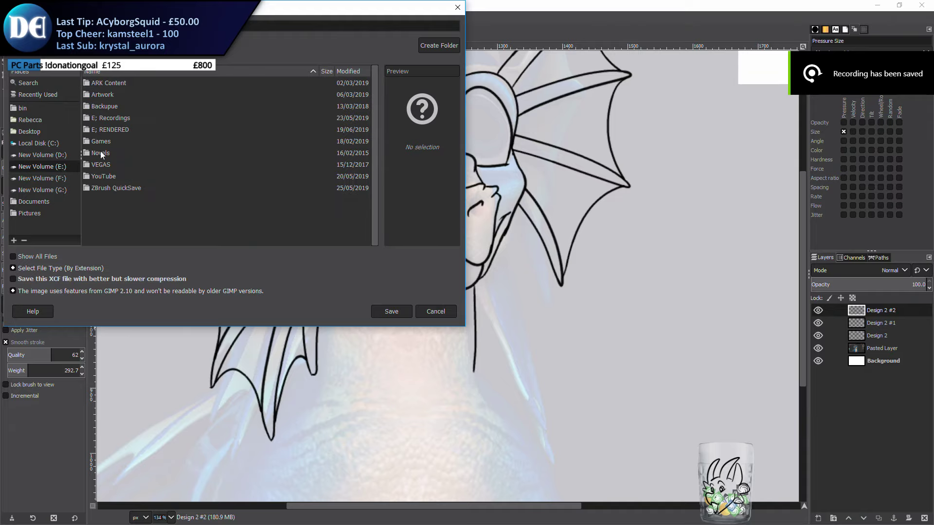
double_click(105, 94)
click(45, 142)
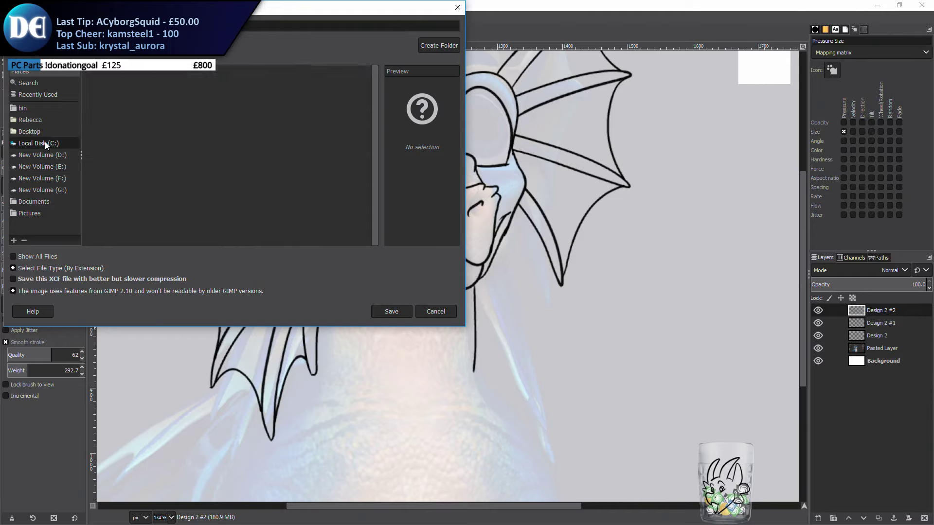
click(48, 156)
click(54, 170)
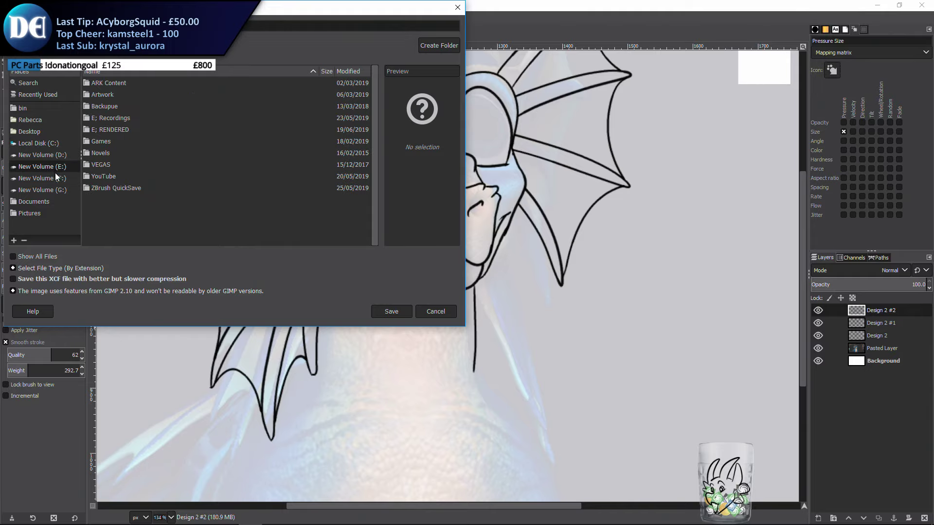
click(56, 174)
double_click(92, 80)
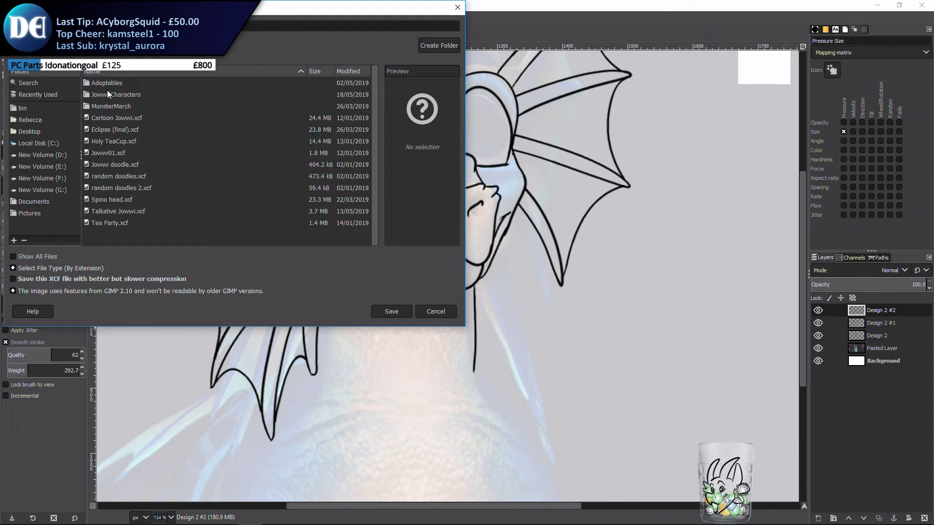
double_click(107, 91)
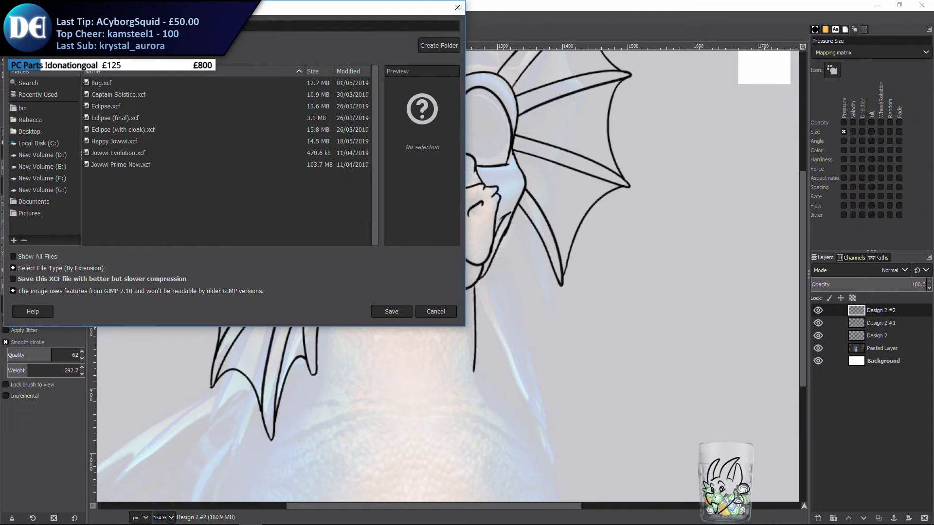
key(BackSpace)
text(D)
key(Return)
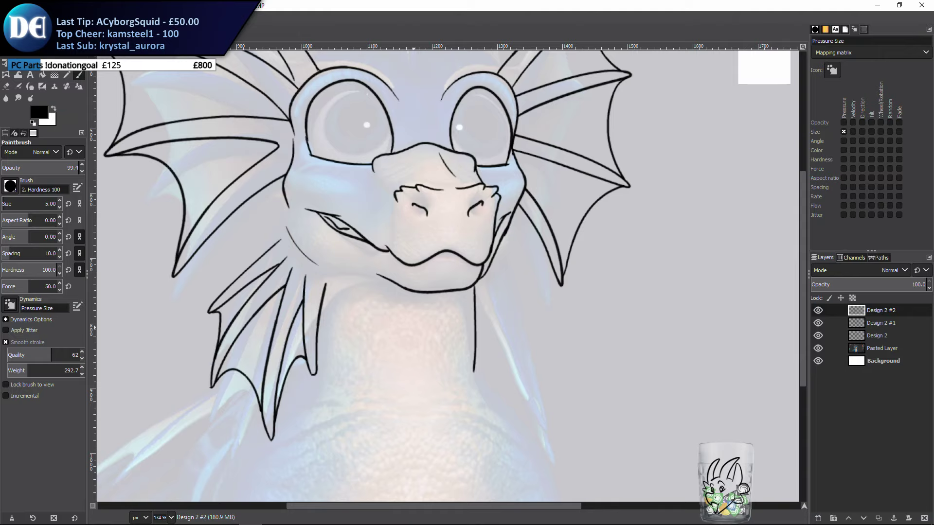
Draw the long right neck spine's outer edge from beneath the jaw corner down beside the neck
drag(452, 308, 454, 308)
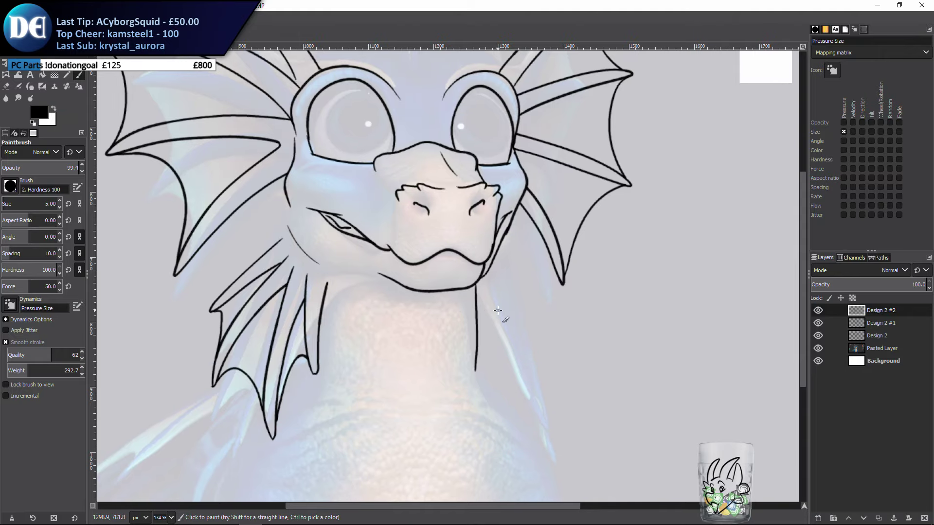
key(alt+F9)
drag(485, 276, 509, 422)
key(ctrl+z)
drag(485, 274, 509, 428)
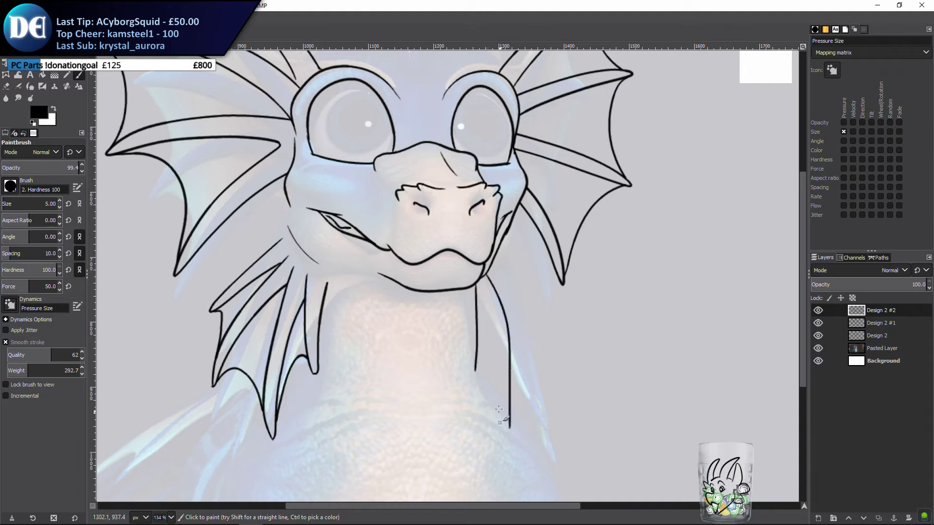
key(ctrl+z)
drag(487, 273, 506, 423)
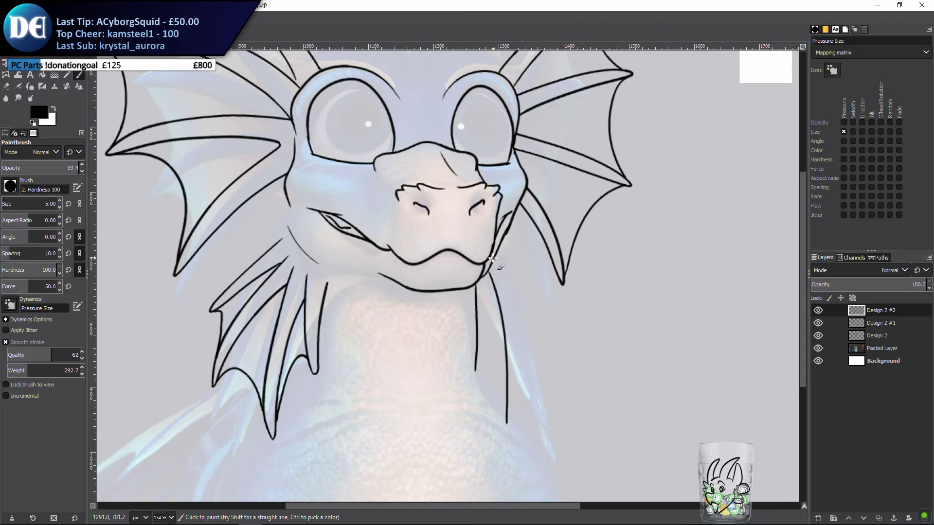
Draw the outer edges of the two shorter spines fanning out from the right side of the jaw
drag(492, 258, 533, 343)
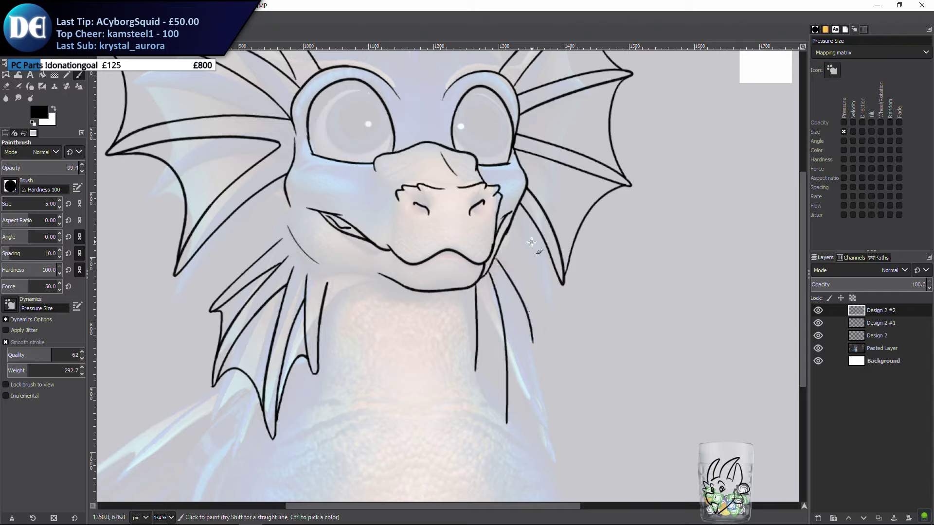
drag(503, 244, 547, 293)
key(ctrl+z)
drag(503, 248, 541, 291)
key(ctrl+z)
drag(500, 247, 541, 292)
key(ctrl+z)
drag(500, 247, 543, 304)
key(ctrl+z)
drag(502, 248, 542, 303)
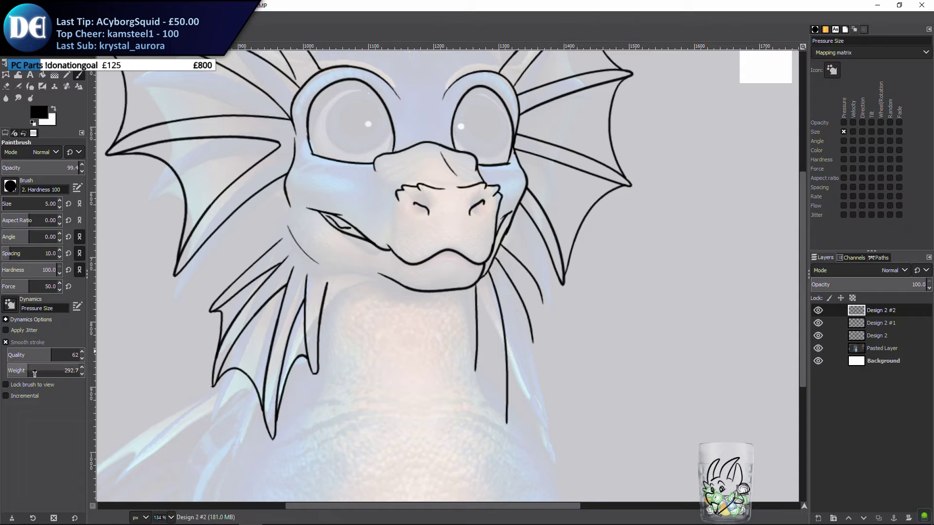
Set the Smooth stroke weight to 582.3 and try several inner edges for the uppermost right neck spine, undoing each
drag(35, 372, 49, 372)
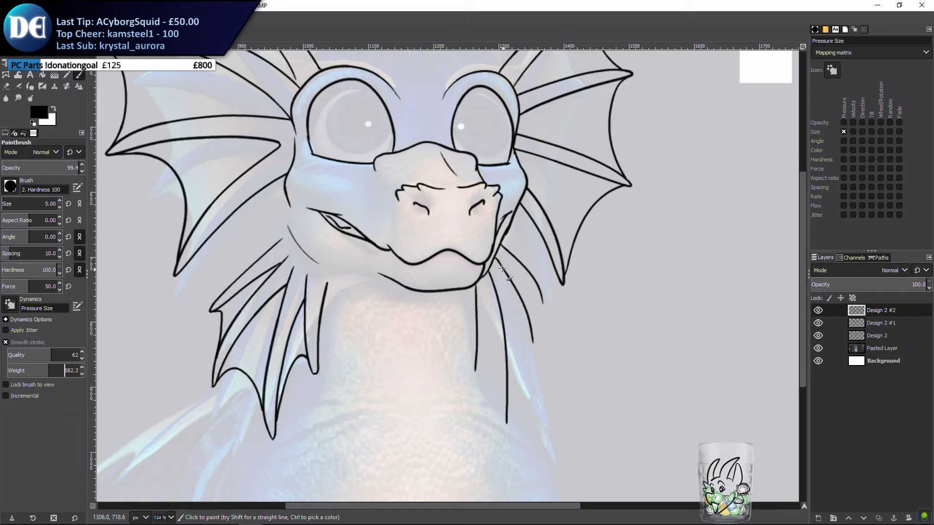
drag(501, 262, 544, 307)
key(ctrl+z)
drag(498, 260, 543, 306)
key(ctrl+z)
drag(496, 258, 545, 312)
key(ctrl+z)
drag(495, 256, 552, 317)
key(ctrl+z)
key(ctrl+z)
Draw the uppermost right neck spine's inner edge between the jaw and its tip
drag(543, 308, 529, 265)
mouse_move(538, 302)
mouse_down()
mouse_move(547, 316)
mouse_move(545, 308)
mouse_up()
key(ctrl+z)
key(ctrl+z)
drag(502, 264, 542, 299)
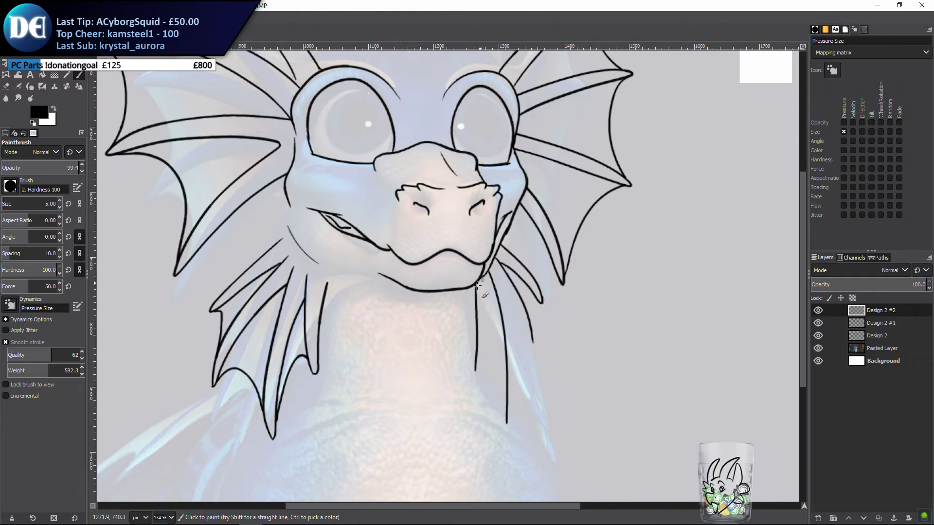
Try short strokes to lengthen the second right neck spine toward its tip and undo them
scroll(455, 309, down, 1)
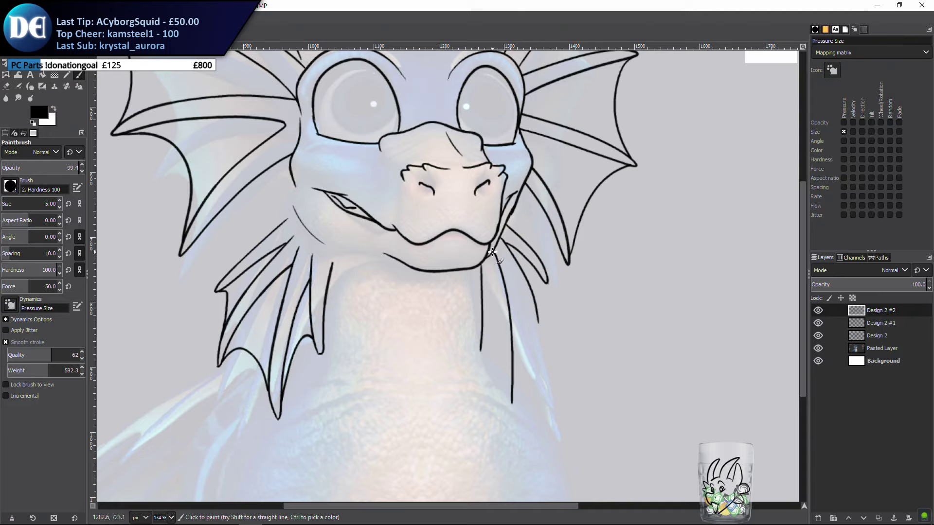
drag(513, 282, 538, 339)
key(ctrl+z)
drag(517, 290, 528, 341)
key(ctrl+z)
drag(511, 281, 536, 340)
key(ctrl+z)
drag(529, 307, 538, 340)
key(ctrl+z)
key(ctrl+z)
Try to close the second right neck spine with a rounded tip and an inner edge from the jaw, undoing the strokes
drag(521, 287, 537, 340)
key(ctrl+z)
mouse_move(516, 282)
mouse_down()
mouse_move(525, 336)
mouse_move(536, 338)
mouse_move(511, 276)
mouse_move(531, 346)
mouse_move(493, 254)
mouse_move(528, 314)
mouse_move(537, 343)
mouse_up()
key(ctrl+z)
key(ctrl+z)
key(ctrl+z)
drag(532, 329, 538, 336)
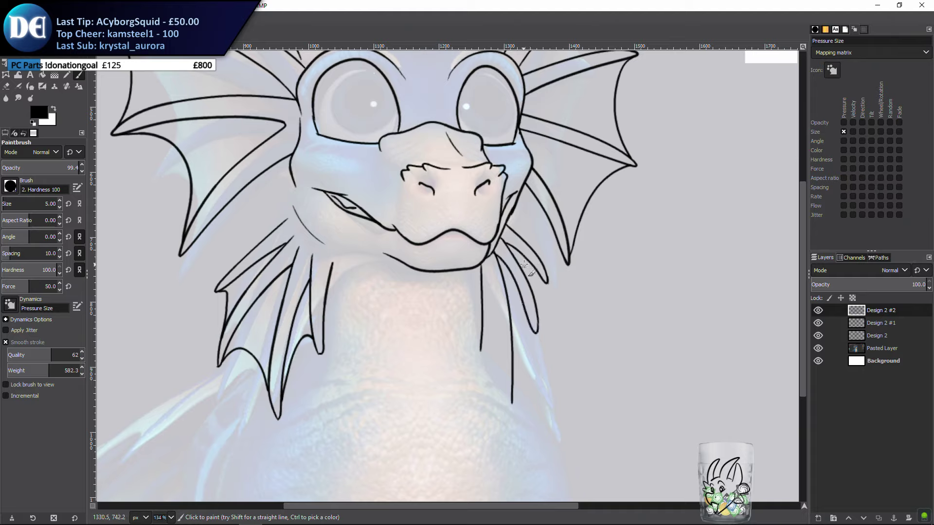
key(ctrl+z)
mouse_move(494, 255)
mouse_down()
mouse_move(527, 295)
mouse_move(534, 335)
mouse_up()
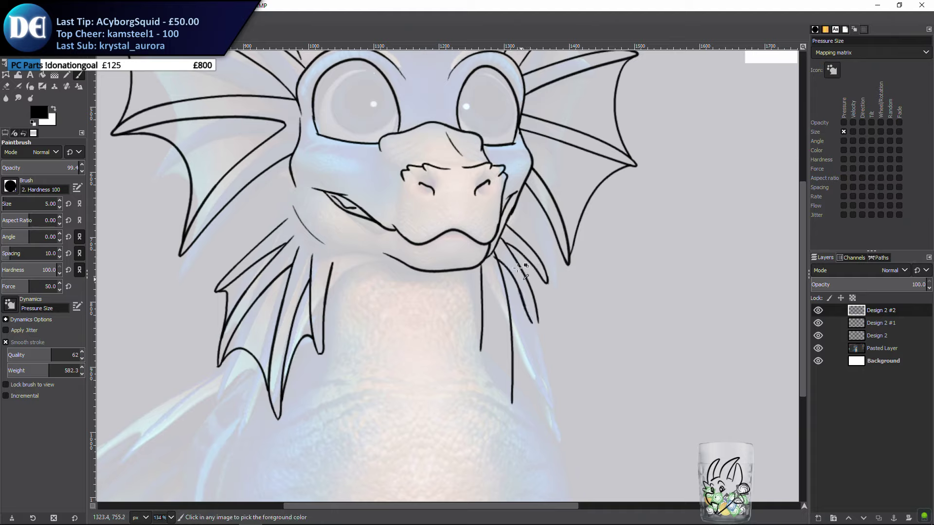
key(ctrl+z)
mouse_move(494, 253)
mouse_down()
mouse_move(514, 279)
mouse_move(537, 317)
mouse_up()
key(ctrl+z)
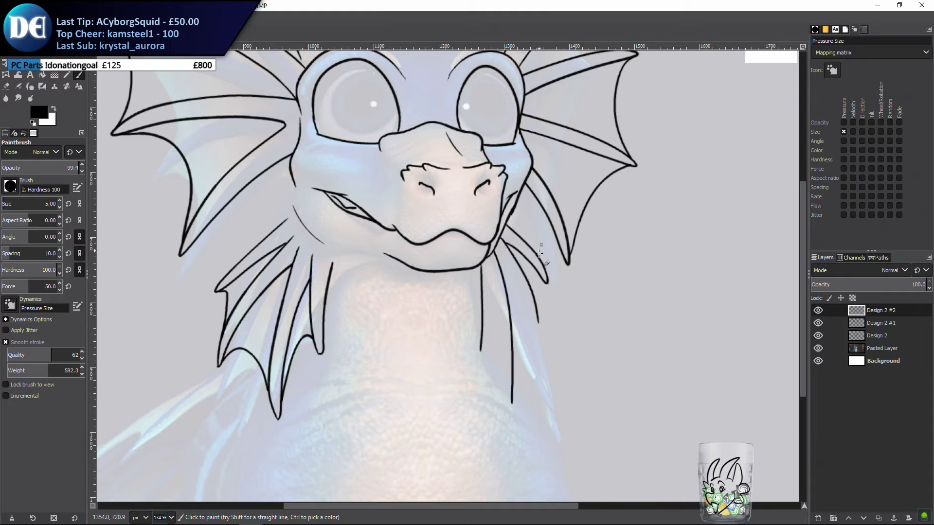
Extend the second right neck spine's outer edge down to a slightly inward-curving tip, undoing the unwanted inner-edge strokes
mouse_move(494, 255)
mouse_down()
mouse_move(538, 343)
mouse_move(538, 280)
mouse_move(534, 312)
mouse_up()
key(ctrl+z)
key(ctrl+z)
drag(535, 345, 531, 276)
key(ctrl+z)
key(ctrl+z)
drag(538, 343, 538, 279)
key(ctrl+z)
mouse_move(539, 342)
mouse_down()
mouse_move(539, 288)
mouse_move(527, 278)
mouse_up()
key(ctrl+z)
key(ctrl+z)
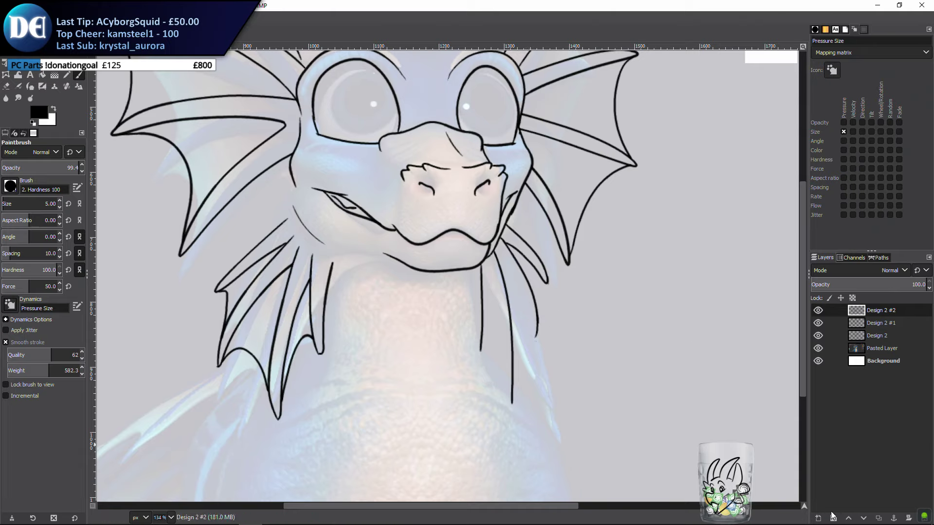
Add a new layer above the line art and draw the second right spine's inner edge from its tip up to the long spine's line
click(818, 517)
key(Return)
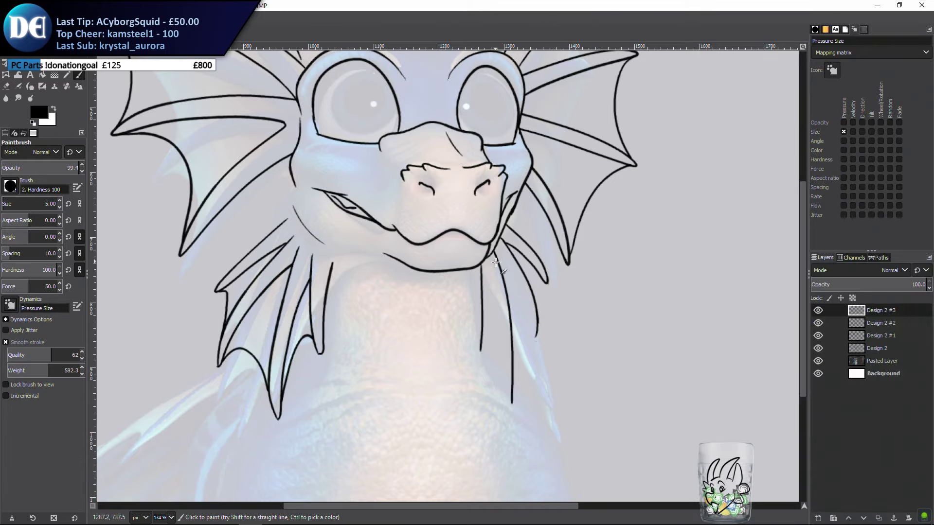
drag(492, 258, 531, 327)
key(ctrl+z)
mouse_move(488, 258)
mouse_down()
mouse_move(536, 343)
mouse_move(499, 256)
mouse_up()
key(ctrl+z)
key(ctrl+z)
drag(535, 333, 498, 270)
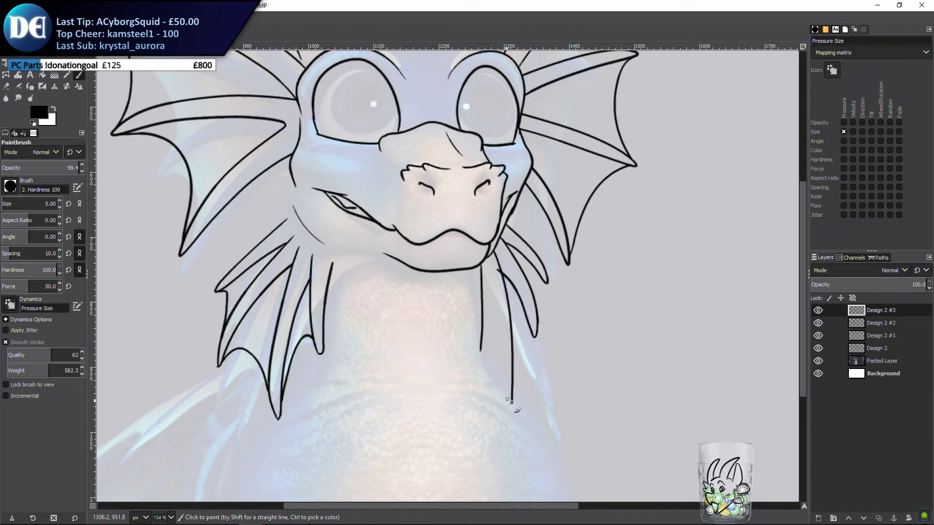
Draw the long right neck spine's inner edge between the jaw and its lower tip, undoing the failed strokes
mouse_move(512, 403)
mouse_down()
mouse_move(480, 262)
mouse_move(493, 348)
mouse_up()
key(ctrl+z)
key(ctrl+z)
mouse_move(479, 256)
mouse_down()
mouse_move(491, 281)
mouse_move(500, 409)
mouse_move(512, 393)
mouse_up()
key(ctrl+z)
mouse_move(480, 256)
mouse_down()
mouse_move(502, 312)
mouse_move(506, 415)
mouse_move(508, 342)
mouse_up()
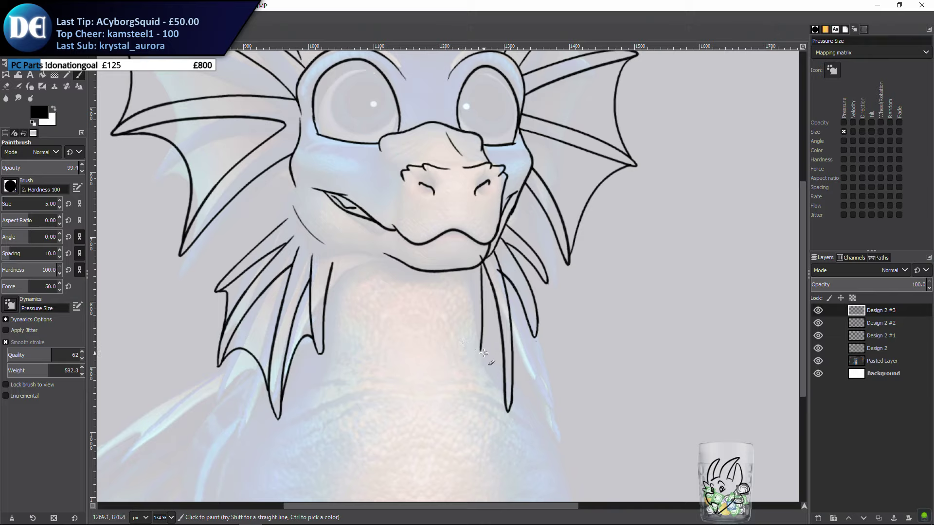
Try to redraw the long right neck spine's inner edge from the jaw to its lower tip, undoing each stroke
key(ctrl+z)
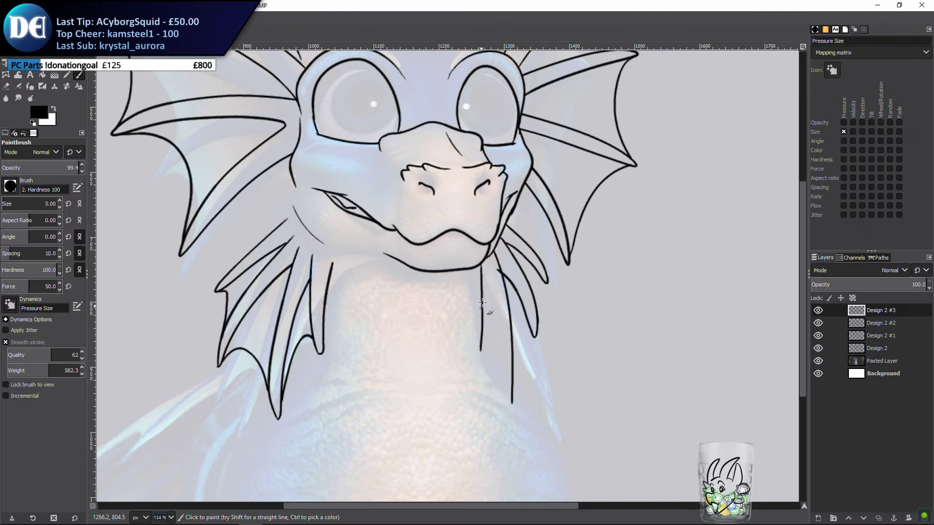
drag(485, 269, 494, 295)
drag(500, 336, 514, 422)
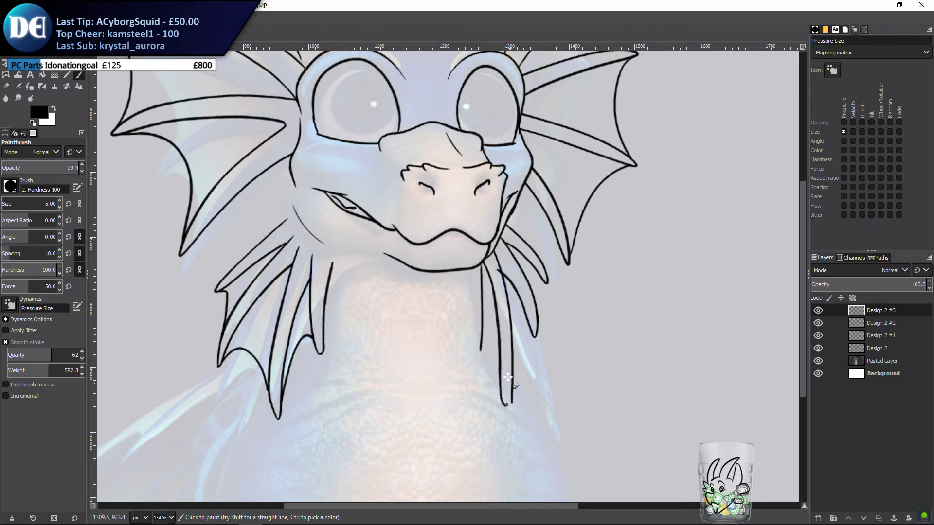
key(ctrl+z)
mouse_move(477, 254)
mouse_down()
mouse_move(498, 314)
mouse_move(501, 396)
mouse_up()
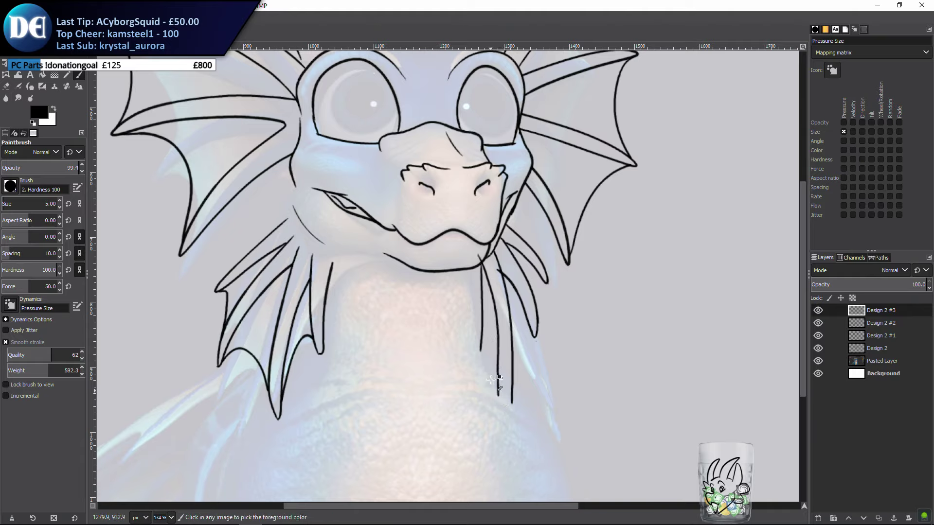
key(ctrl+z)
drag(479, 258, 503, 401)
key(ctrl+z)
mouse_move(479, 259)
mouse_down()
mouse_move(505, 413)
mouse_move(474, 236)
mouse_up()
key(ctrl+z)
key(ctrl+z)
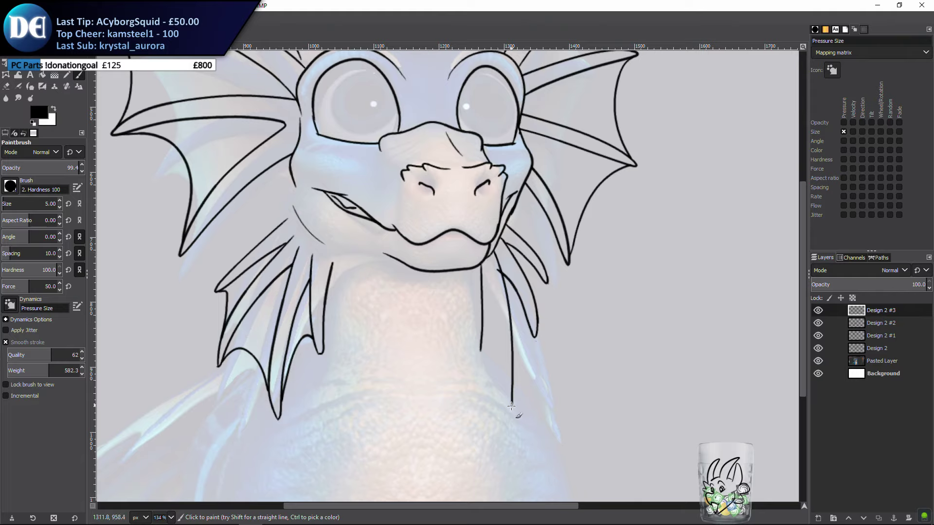
Draw the long right neck spine's inner edge from under the jaw to a pointed tip meeting the outer edge, undoing failed strokes
drag(511, 405, 495, 270)
key(ctrl+z)
mouse_move(501, 395)
mouse_down()
mouse_move(497, 301)
mouse_move(465, 226)
mouse_move(488, 355)
mouse_up()
key(ctrl+z)
key(ctrl+z)
drag(478, 257, 491, 301)
drag(496, 354, 503, 414)
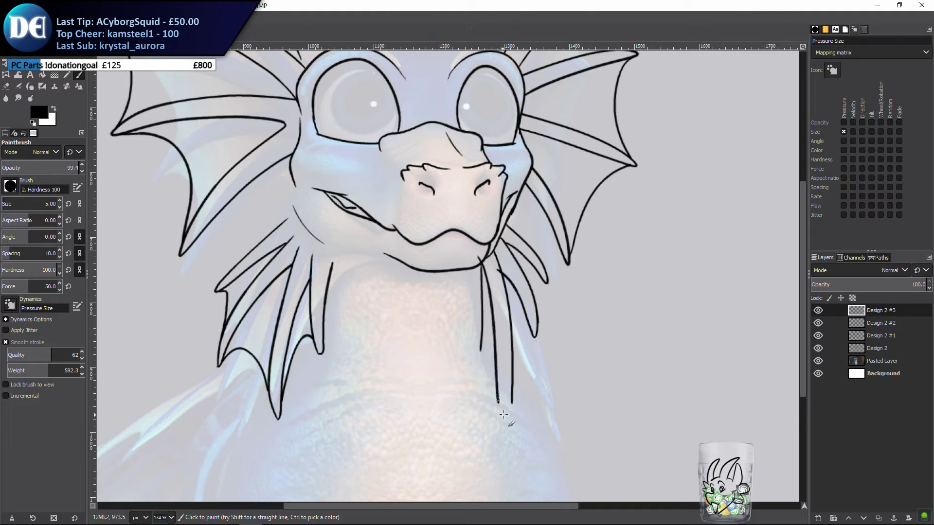
key(ctrl+z)
drag(472, 254, 511, 404)
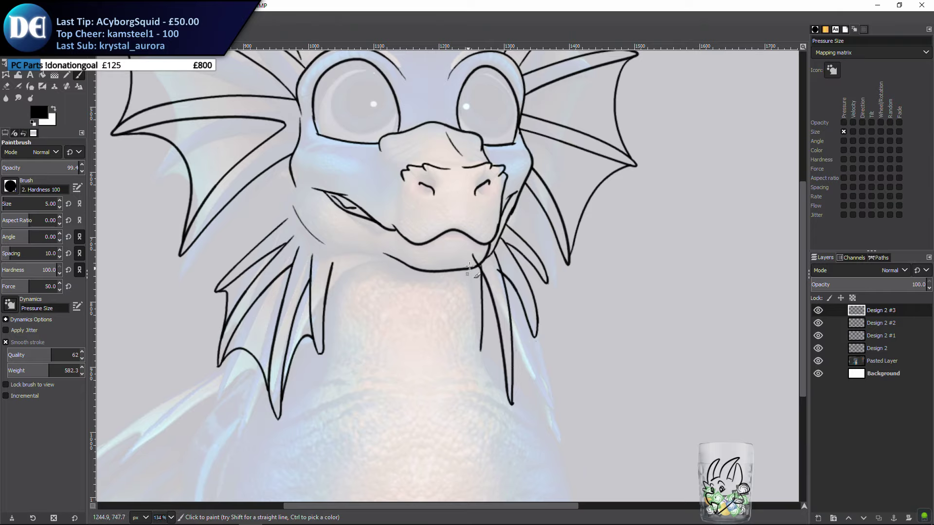
Close the innermost right neck spine with an inner edge from the jaw and a narrow lower tip, undoing failed strokes
drag(470, 259, 479, 359)
key(ctrl+z)
key(ctrl+z)
mouse_move(469, 265)
mouse_down()
mouse_move(478, 349)
mouse_move(479, 340)
mouse_up()
key(ctrl+z)
mouse_move(468, 258)
mouse_down()
mouse_move(478, 365)
mouse_move(484, 332)
mouse_up()
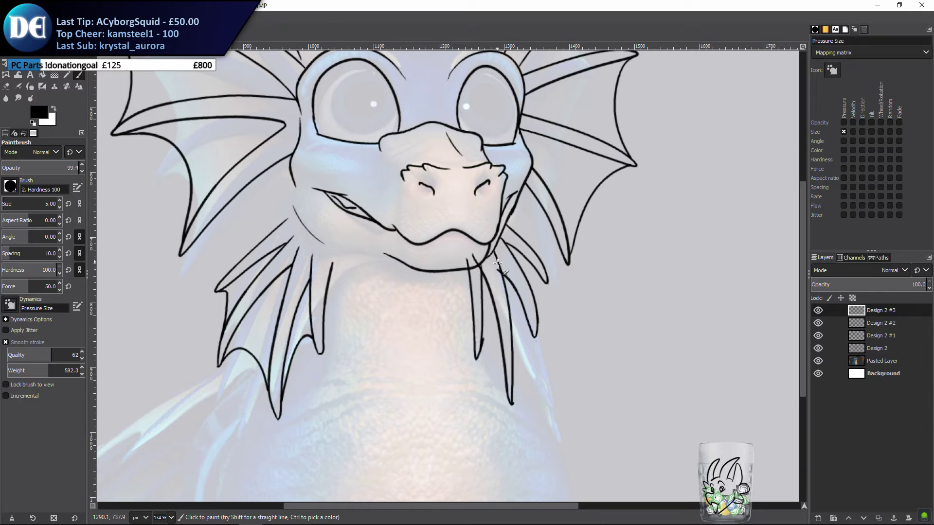
Erase the stray line ends at the innermost right spine's tip and above the jawline with a size 15 eraser
key(shift+e)
scroll(482, 335, up, 2)
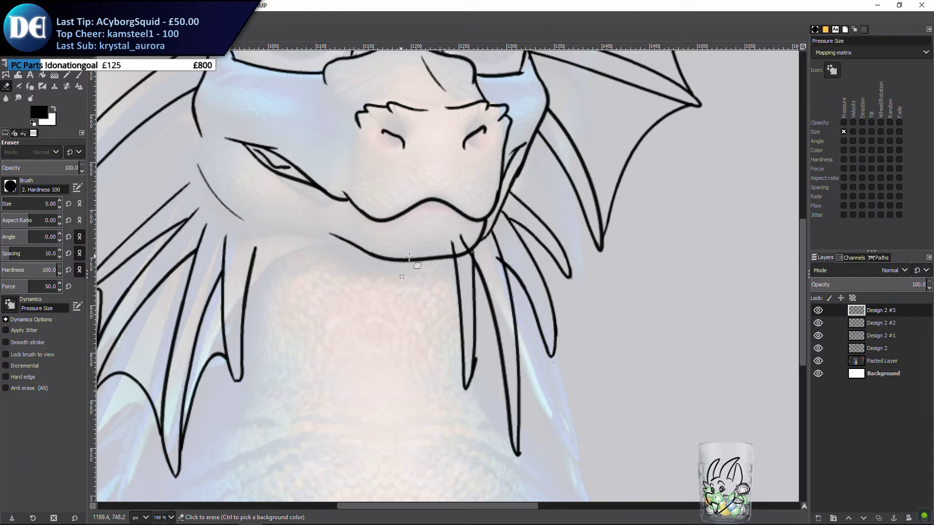
drag(476, 343, 472, 383)
key(ctrl+z)
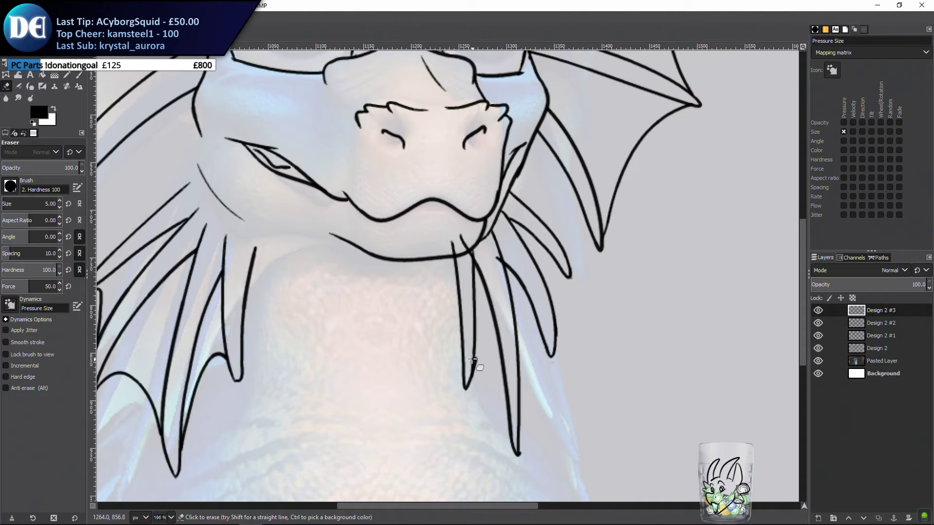
key(bracketright)
key(bracketright)
key(bracketright)
key(bracketright)
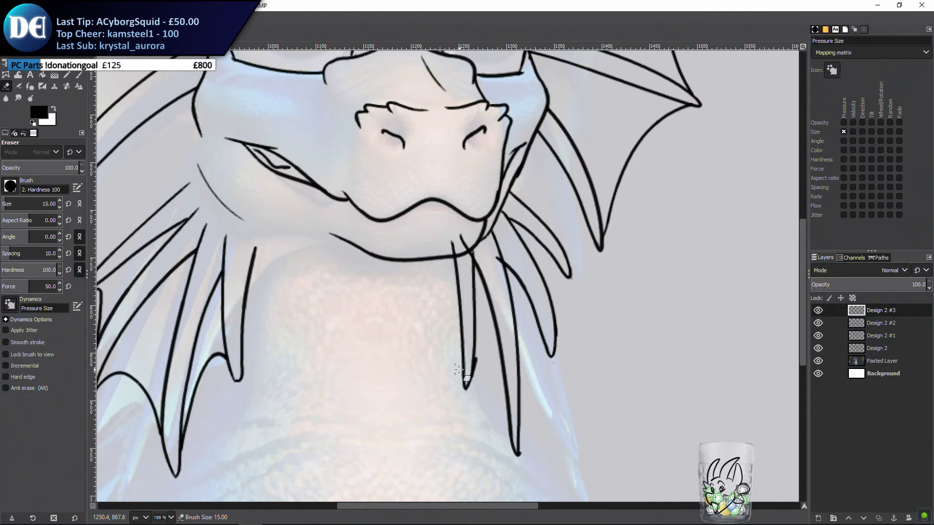
drag(473, 367, 452, 360)
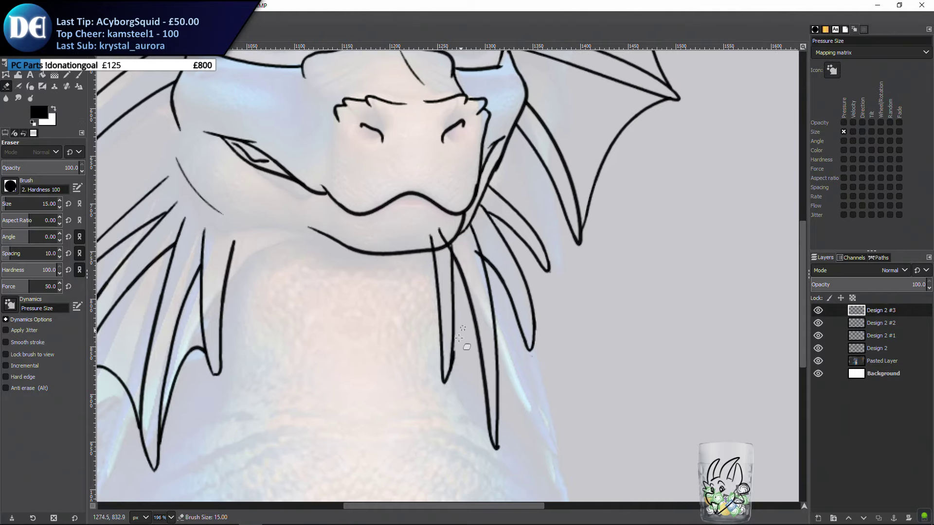
mouse_move(431, 225)
mouse_down()
mouse_move(444, 266)
mouse_move(436, 244)
mouse_up()
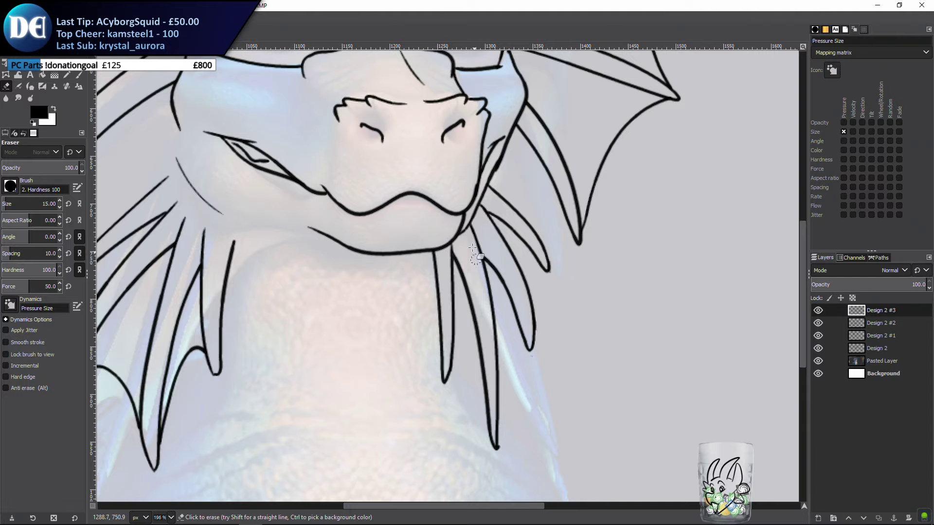
drag(457, 203, 433, 356)
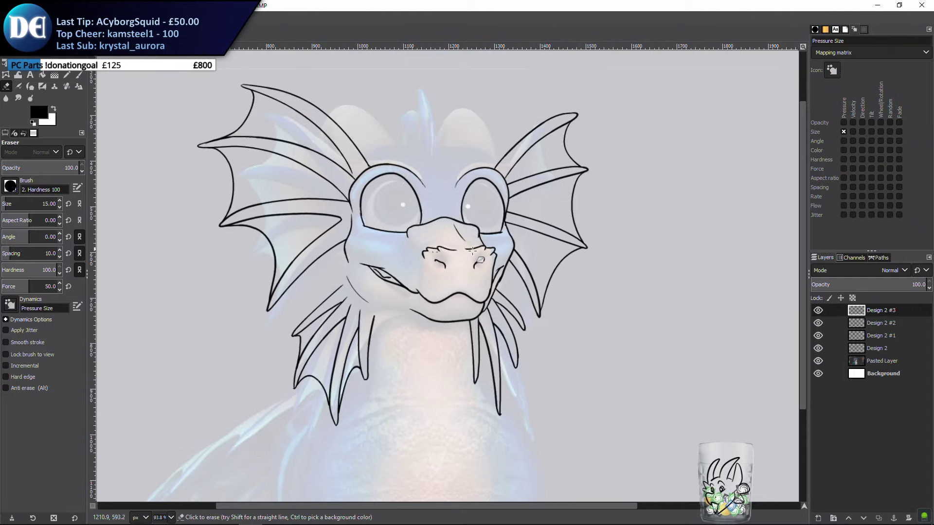
Hide the Pasted Layer reference and return to the Paintbrush for the line art around the right neck spines
click(817, 360)
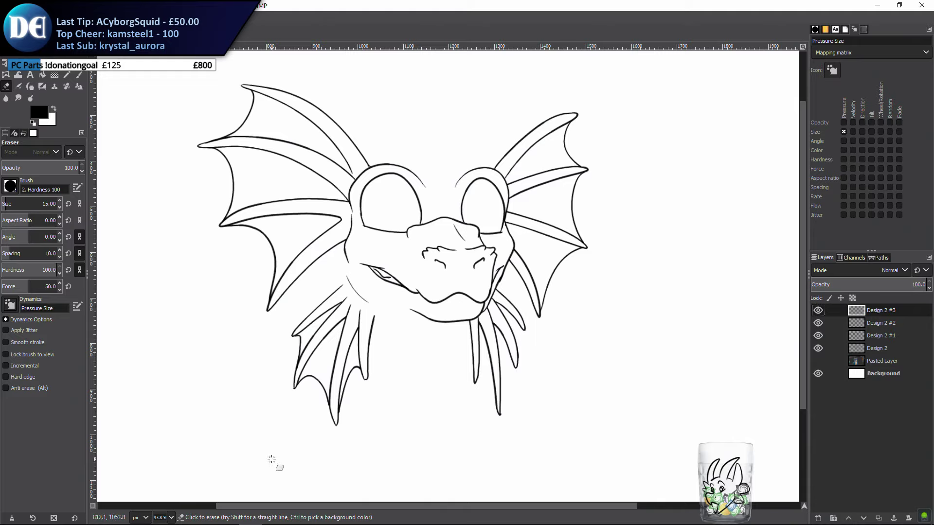
key(p)
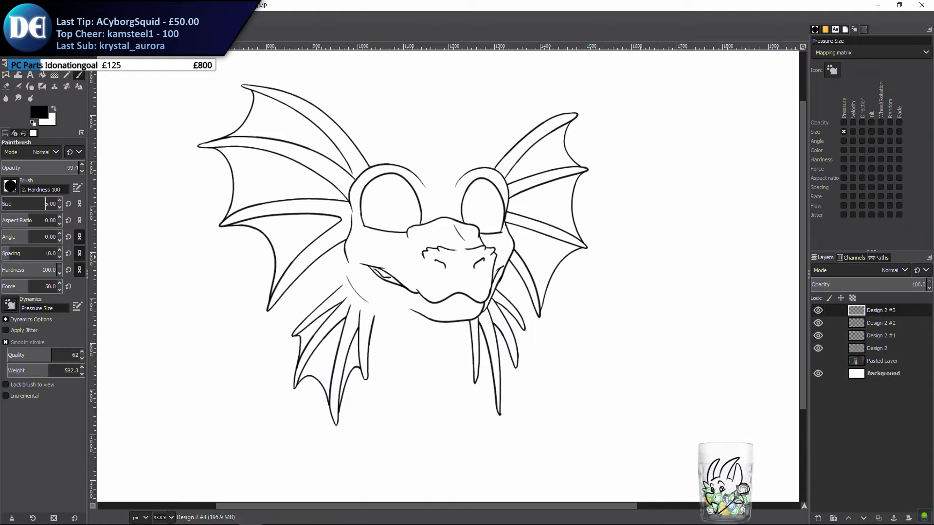
scroll(401, 360, up, 2)
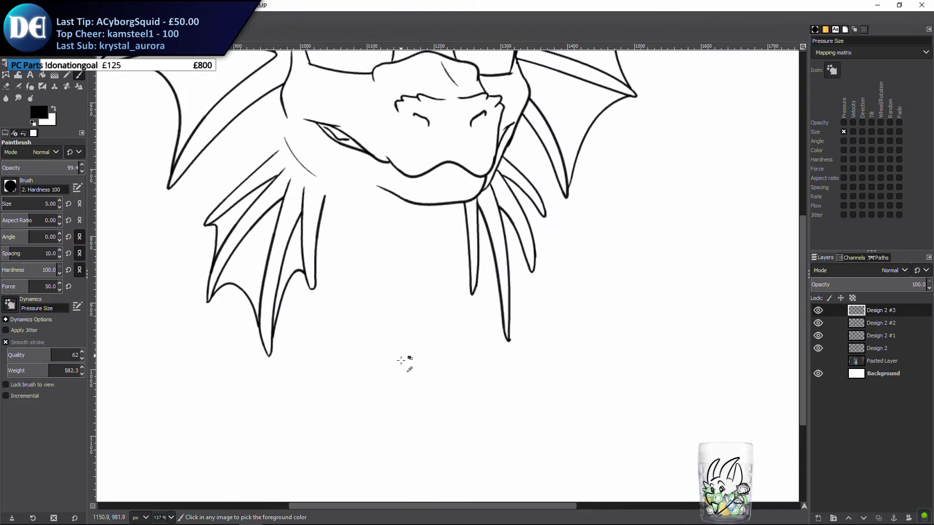
scroll(400, 360, up, 2)
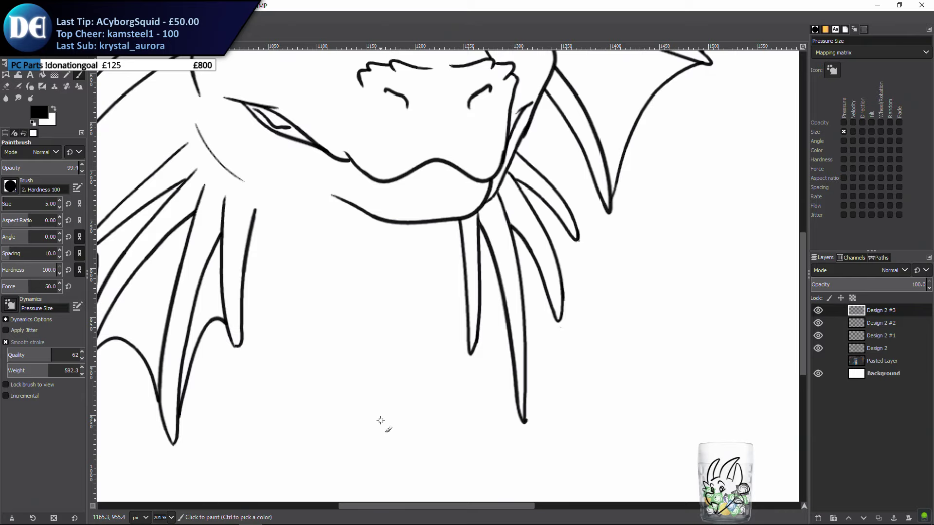
Switch to Steam, read the received MONOPOLY PLUS gift message, and minimize its window
key(super)
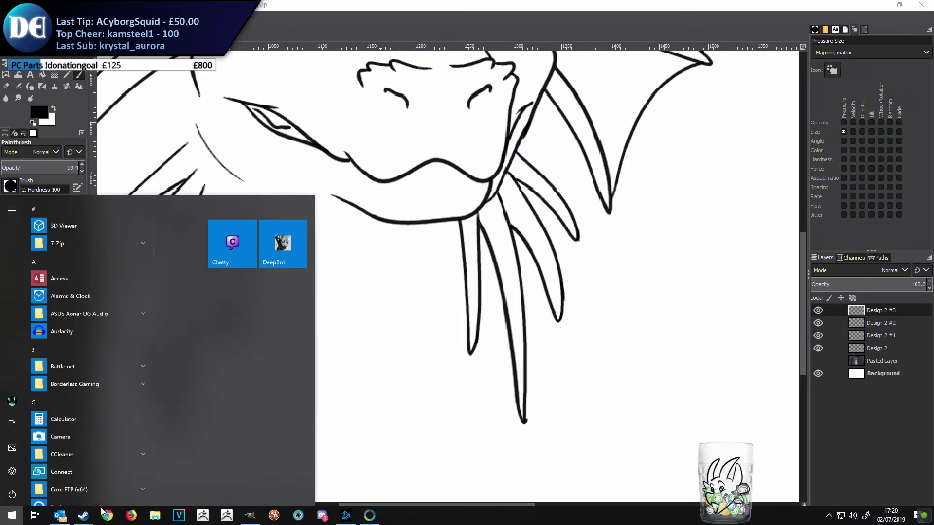
mouse_move(94, 516)
click(136, 481)
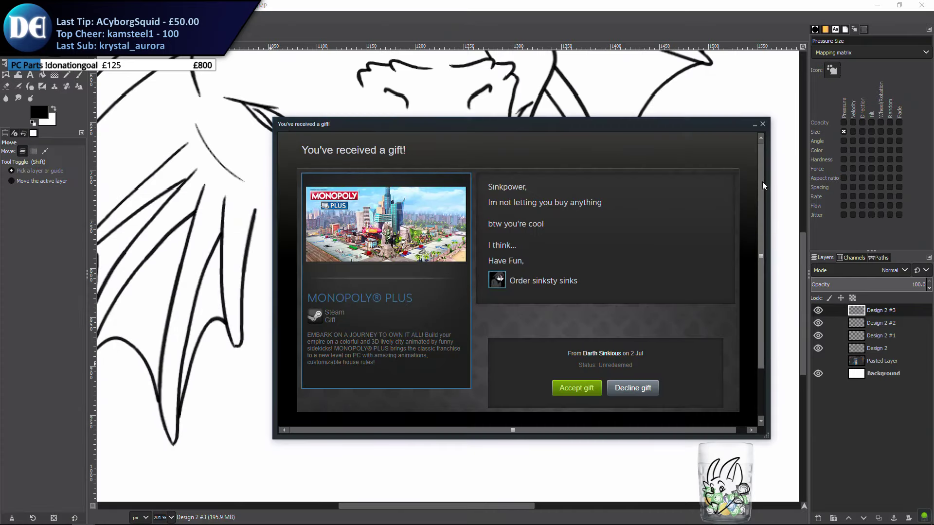
scroll(763, 182, down, 3)
scroll(765, 177, up, 3)
key(super)
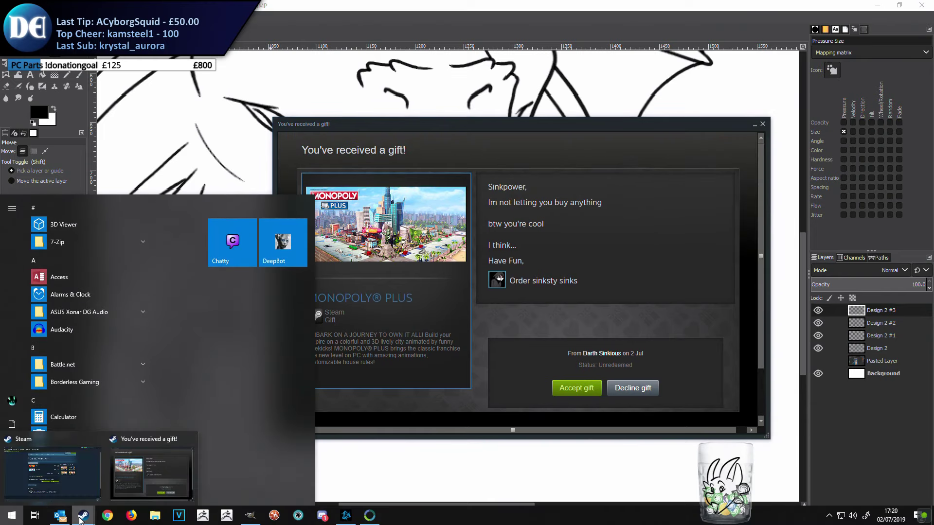
click(608, 203)
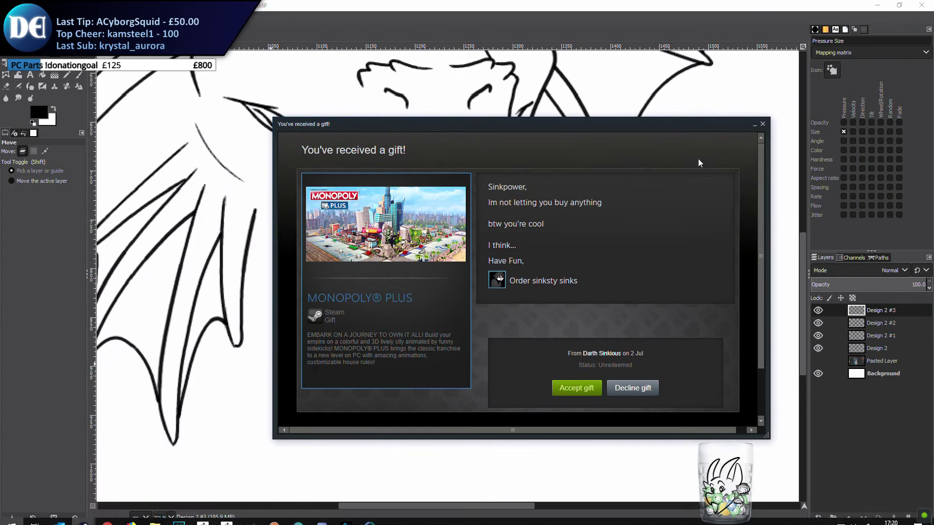
click(754, 125)
Draw the curved webbing edge from the innermost right spine's tip to the long right spine, undoing failed strokes
drag(623, 158, 607, 177)
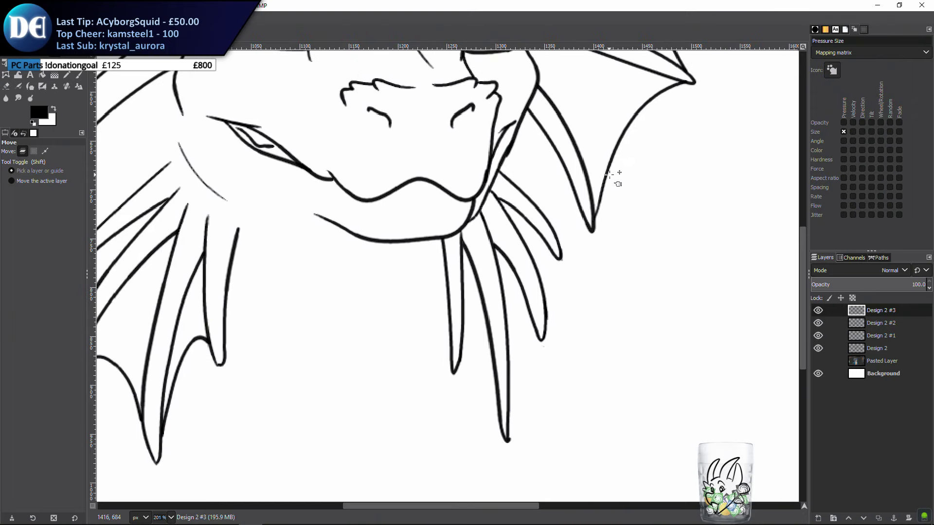
key(p)
mouse_move(452, 372)
mouse_down()
mouse_move(463, 366)
mouse_move(494, 400)
mouse_up()
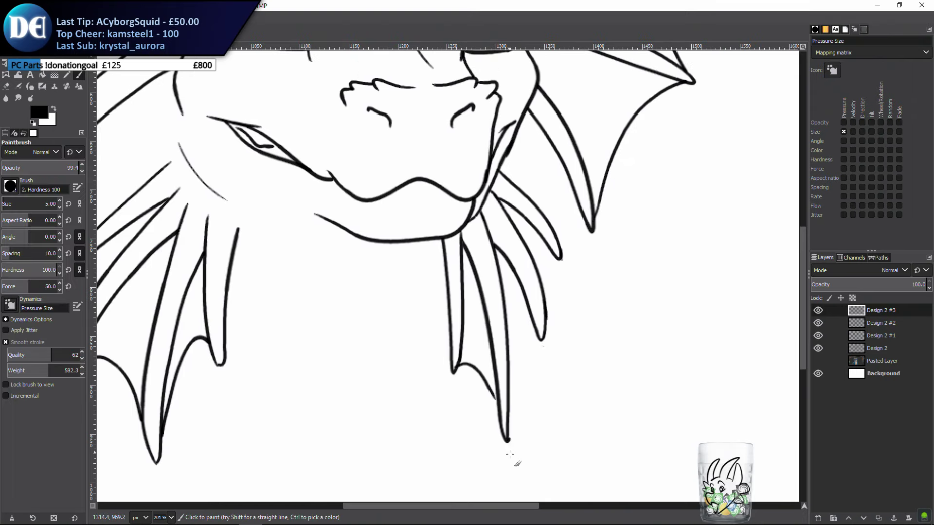
key(ctrl+z)
mouse_move(458, 368)
mouse_down()
mouse_move(498, 412)
mouse_move(504, 459)
mouse_move(503, 416)
mouse_move(504, 455)
mouse_up()
key(ctrl+z)
key(ctrl+z)
mouse_move(453, 368)
mouse_down()
mouse_move(481, 375)
mouse_move(501, 432)
mouse_move(499, 399)
mouse_move(503, 416)
mouse_move(513, 334)
mouse_move(527, 305)
mouse_move(537, 325)
mouse_move(530, 351)
mouse_move(528, 311)
mouse_up()
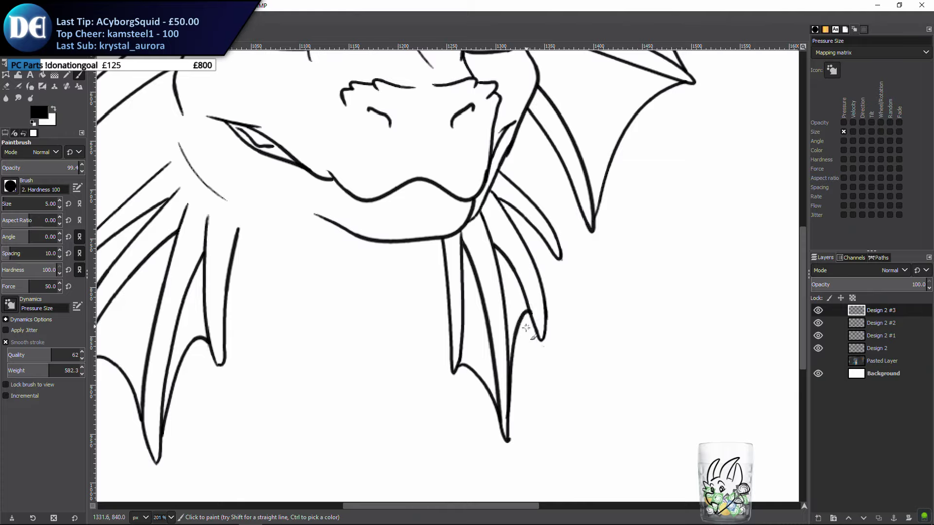
Draw the curved webbing edge between the long right spine and the second right spine's tip, undoing unwanted strokes
key(ctrl+z)
drag(507, 422, 530, 316)
key(ctrl+z)
mouse_move(508, 426)
mouse_down()
mouse_move(517, 338)
mouse_move(531, 317)
mouse_up()
key(ctrl+z)
mouse_move(508, 423)
mouse_down()
mouse_move(512, 332)
mouse_move(532, 318)
mouse_up()
key(ctrl+z)
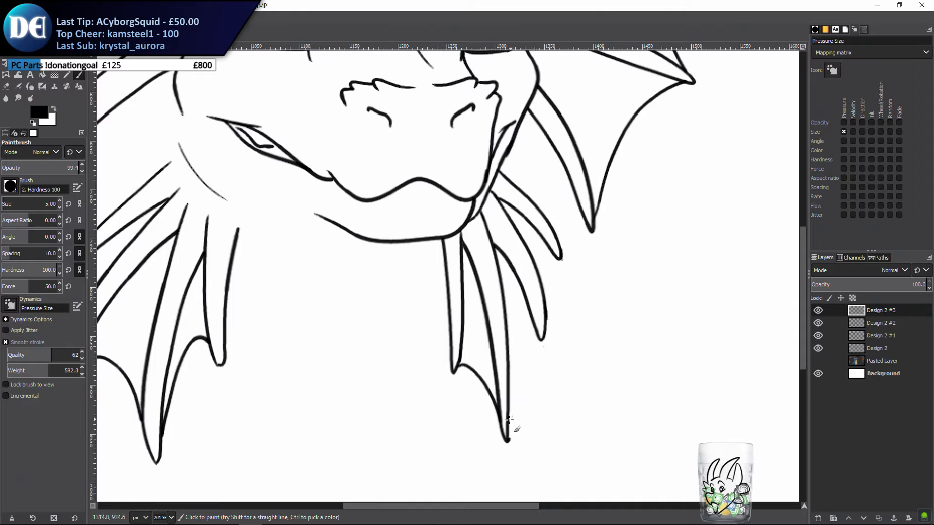
mouse_move(509, 422)
mouse_down()
mouse_move(521, 336)
mouse_move(531, 322)
mouse_move(535, 343)
mouse_up()
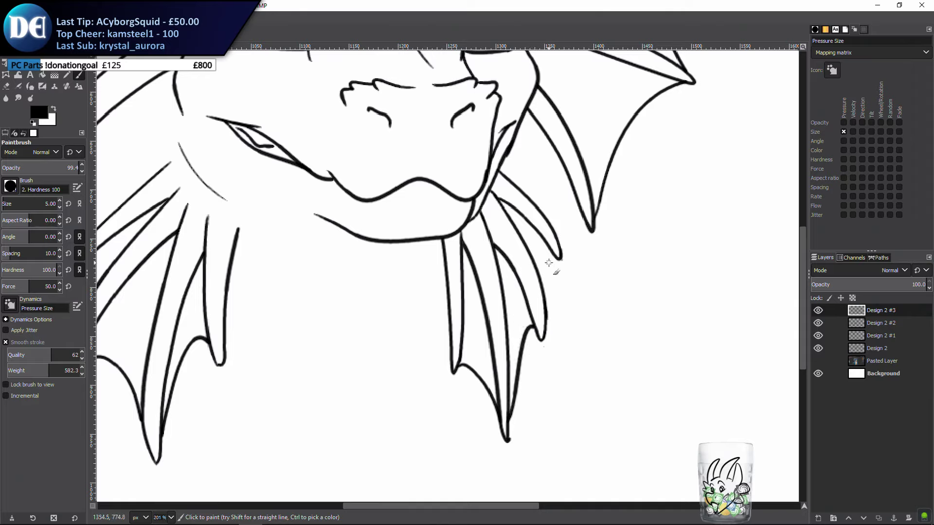
Draw the short curved webbing edge between the second right spine and the uppermost right spine's tip, replacing the failed stroke
mouse_move(546, 281)
mouse_down()
mouse_move(533, 351)
mouse_move(553, 241)
mouse_up()
key(ctrl+z)
key(ctrl+z)
drag(545, 315, 551, 264)
Merge the Design 2 #3, #2 and #1 layers down into the Design 2 layer
scroll(443, 323, down, 4)
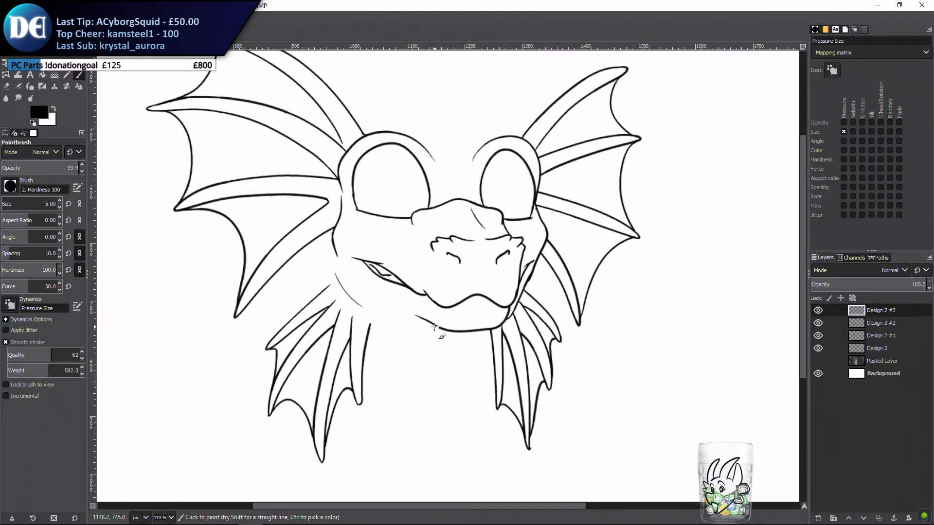
drag(424, 305, 404, 351)
drag(480, 368, 507, 352)
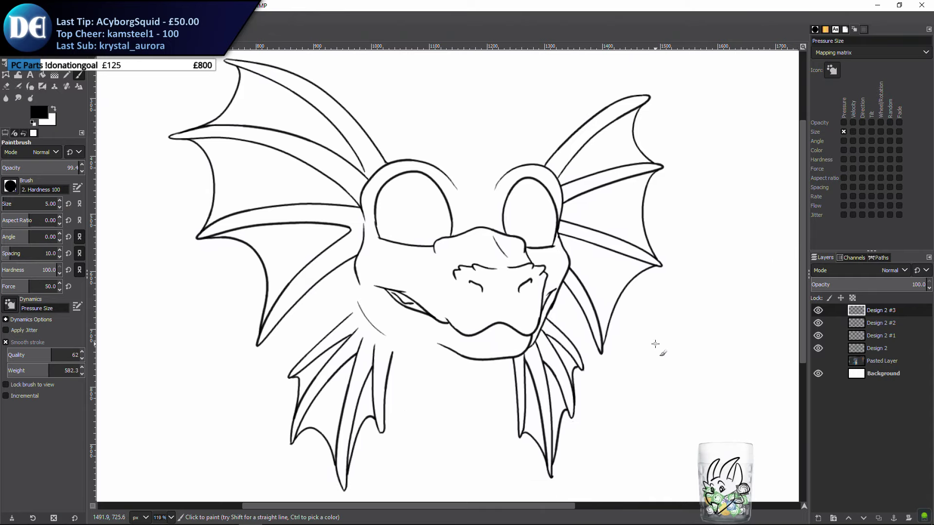
right_click(864, 310)
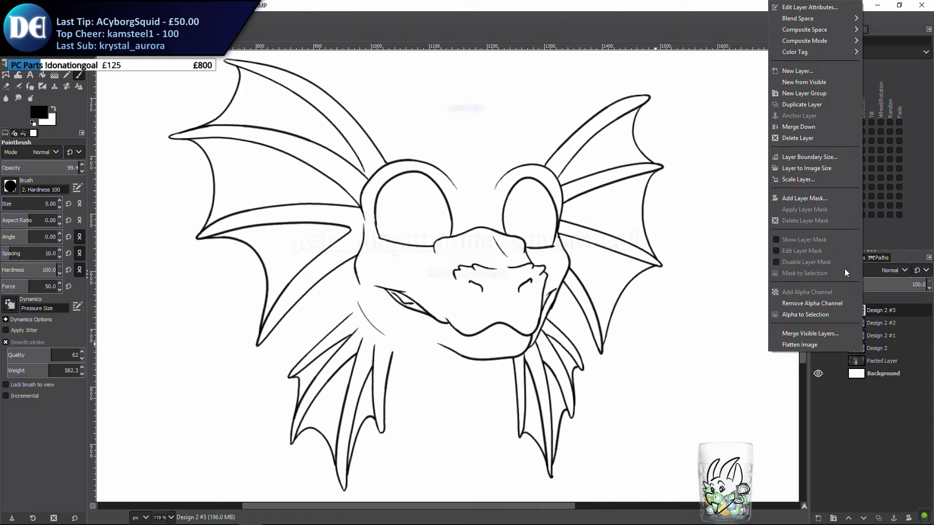
click(811, 127)
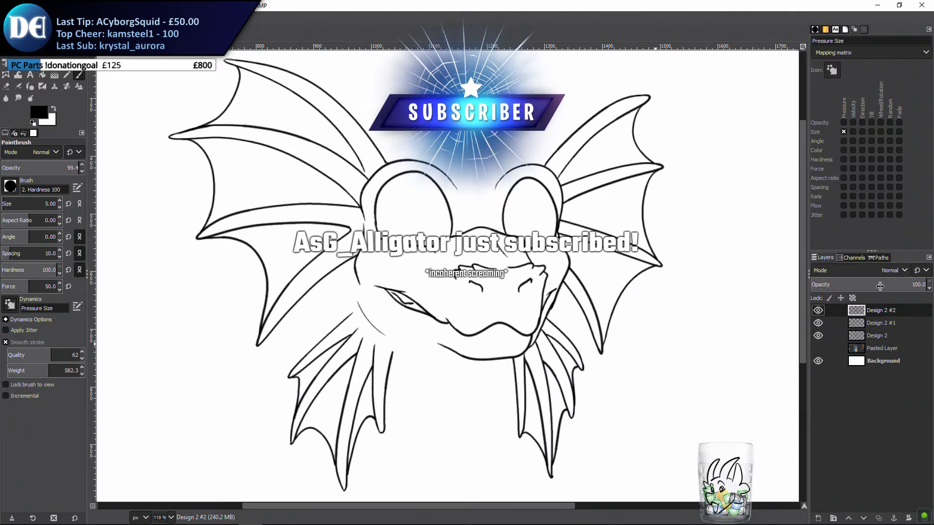
right_click(871, 311)
click(807, 127)
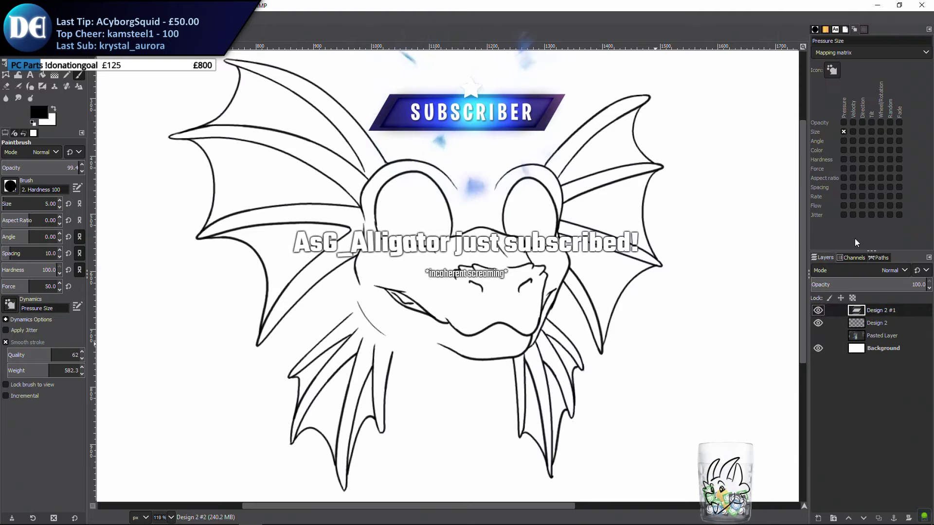
right_click(868, 310)
click(808, 127)
Add a new layer above Design 2 and show the Pasted Layer reference again for painting the top of the head
key(m)
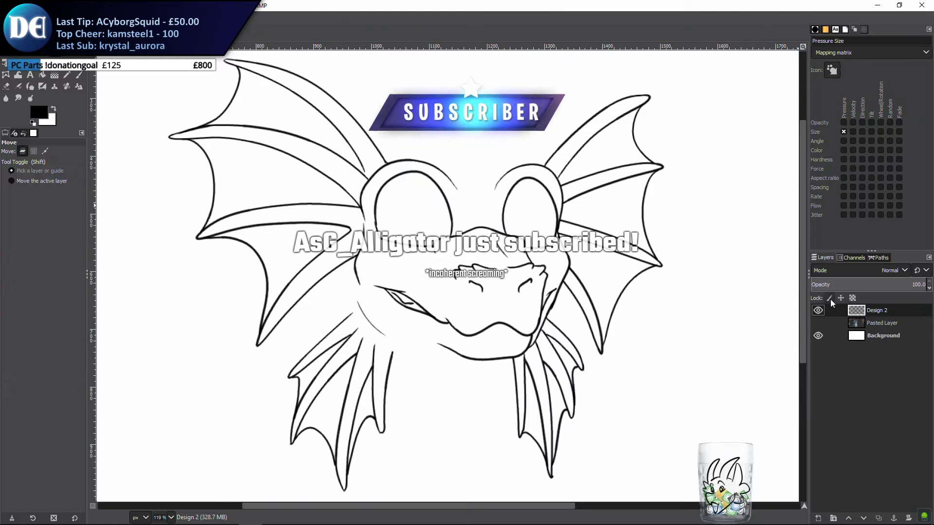
click(818, 518)
key(Return)
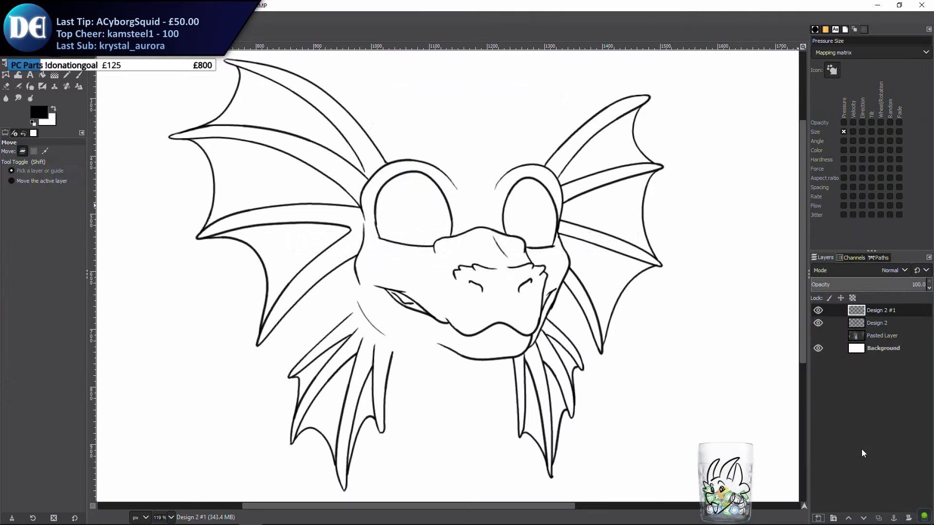
key(p)
drag(453, 200, 477, 249)
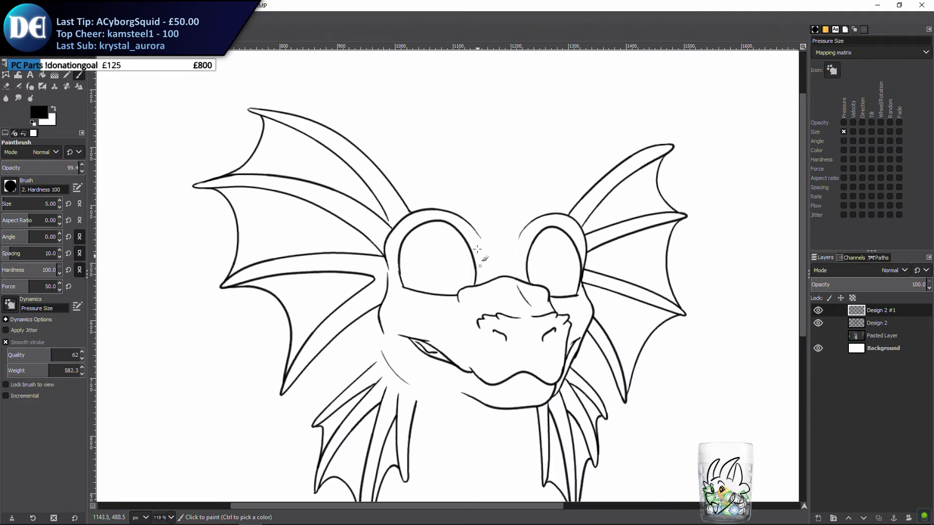
click(818, 335)
drag(429, 159, 442, 191)
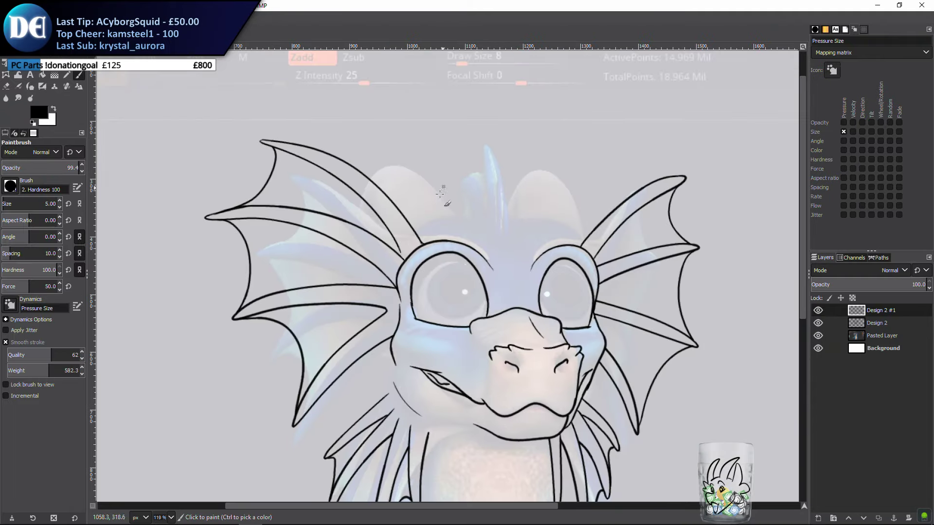
Try to draw a curved line from the inner end of the right brow along the uppermost right frill spine
scroll(383, 179, up, 3)
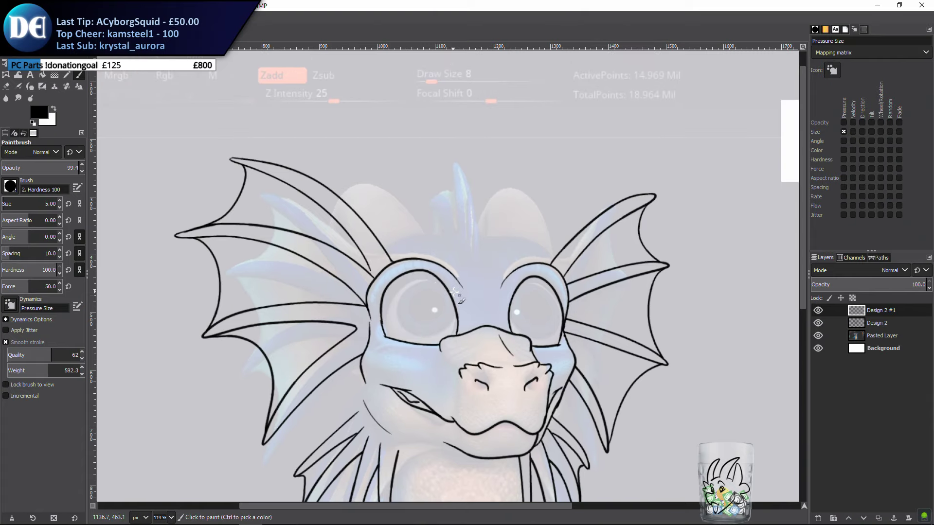
drag(373, 299, 370, 300)
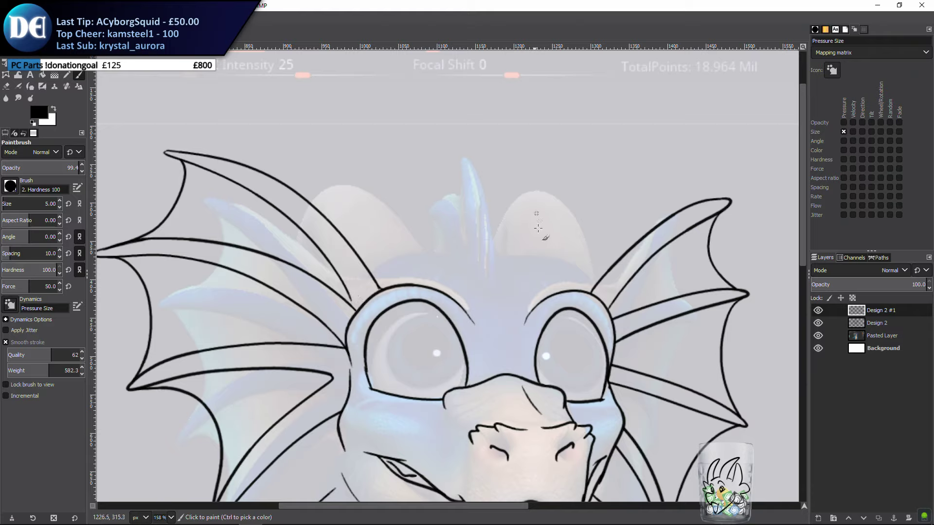
mouse_move(527, 311)
mouse_down()
mouse_move(549, 288)
mouse_move(645, 235)
mouse_up()
key(ctrl+z)
mouse_move(526, 317)
mouse_down()
mouse_move(550, 287)
mouse_move(627, 253)
mouse_move(669, 217)
mouse_up()
key(ctrl+z)
drag(535, 303, 618, 250)
key(ctrl+z)
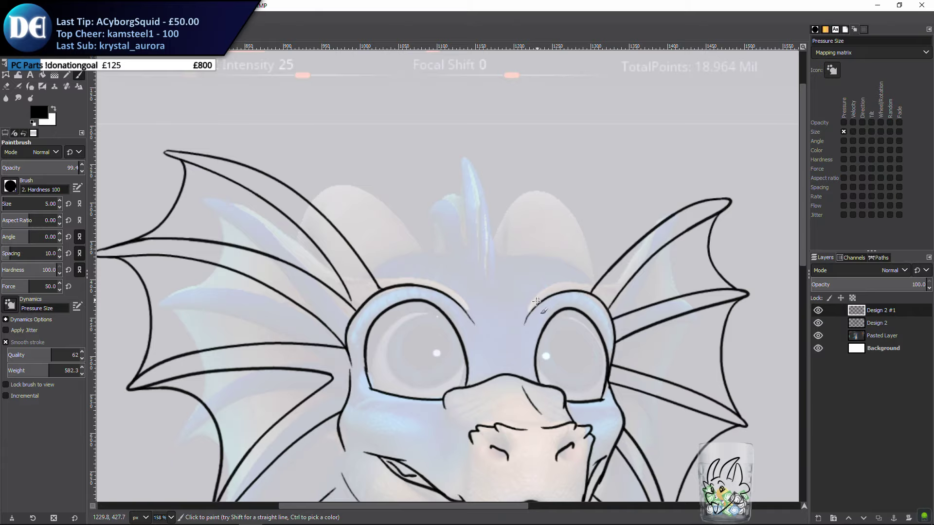
drag(528, 313, 662, 214)
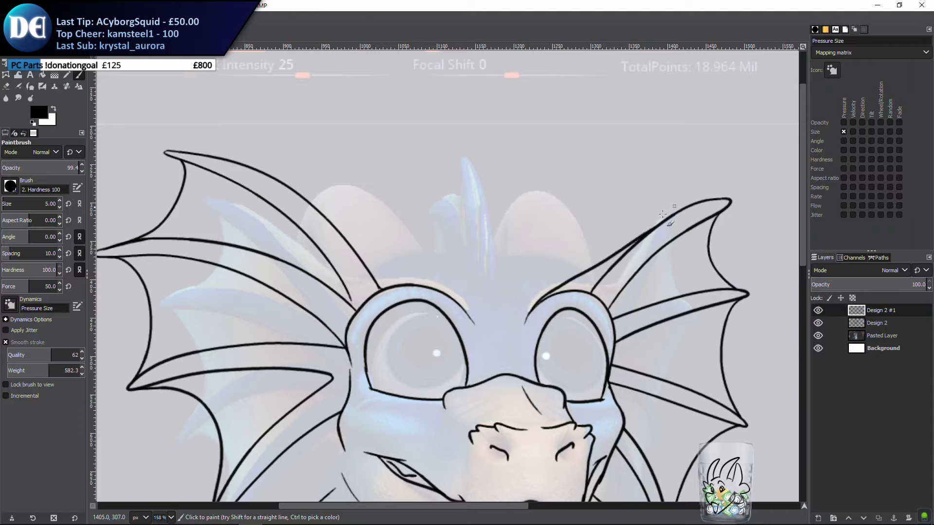
key(ctrl+z)
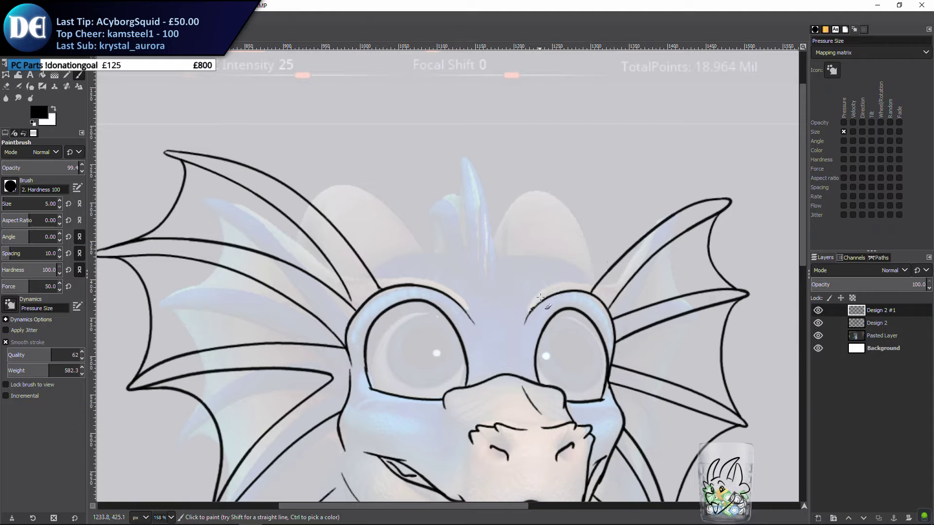
drag(539, 297, 672, 213)
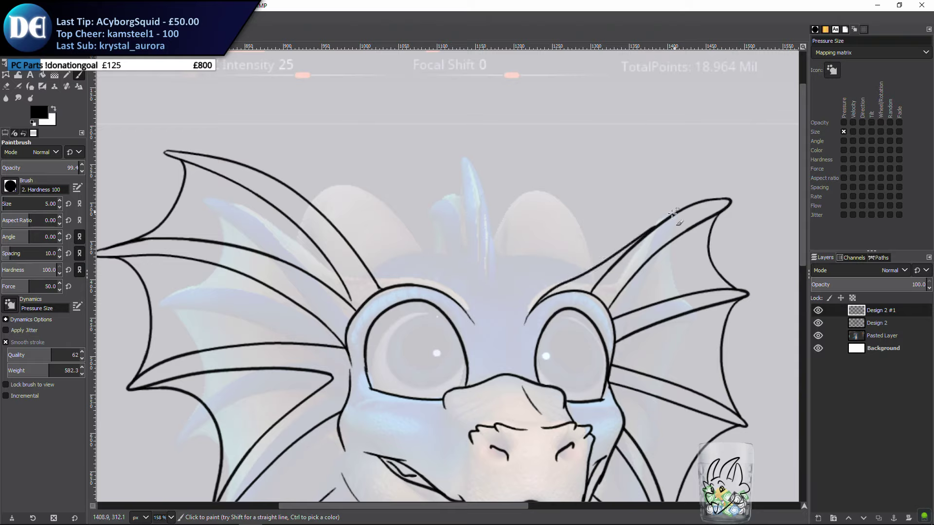
key(ctrl+z)
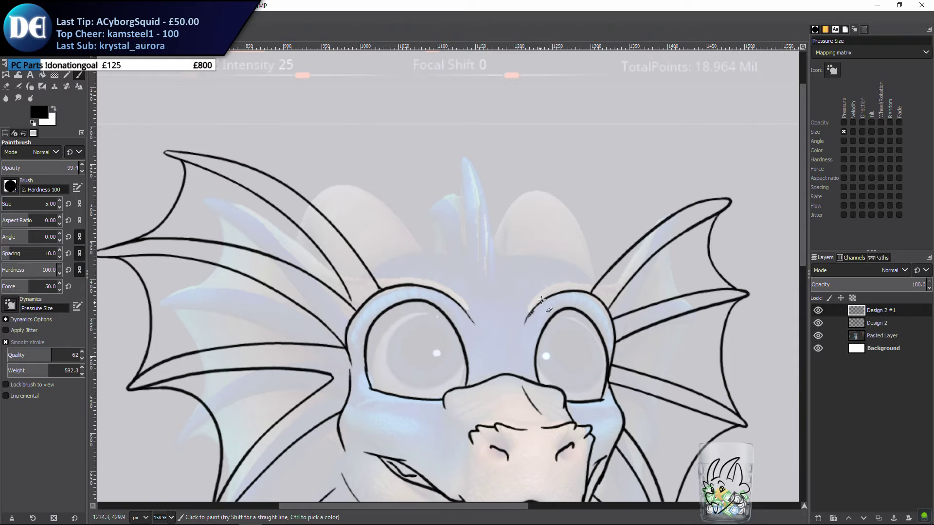
drag(541, 301, 565, 279)
key(ctrl+z)
mouse_move(530, 313)
mouse_down()
mouse_move(565, 275)
mouse_move(735, 177)
mouse_move(557, 279)
mouse_up()
key(ctrl+z)
key(ctrl+z)
Try to draw the front crest spikes in the middle of the head top
drag(347, 278, 368, 300)
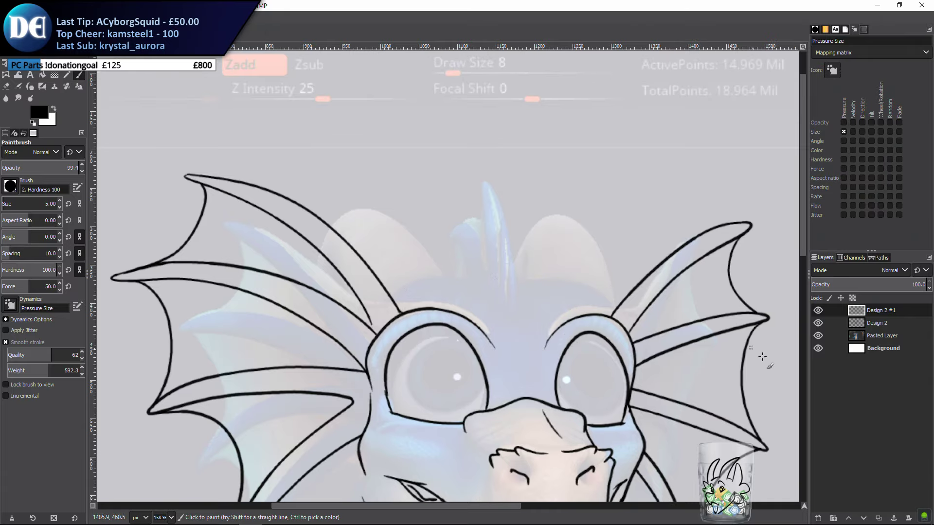
scroll(518, 311, up, 2)
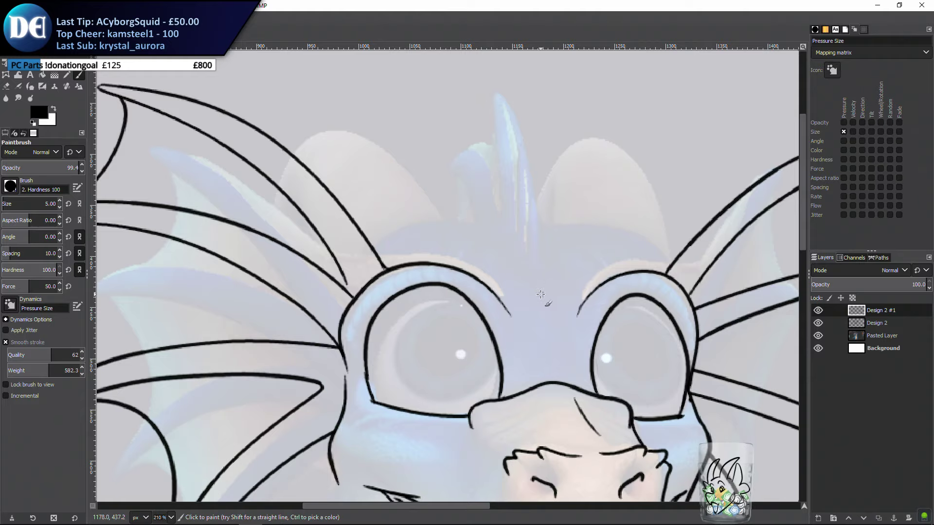
mouse_move(540, 294)
mouse_down()
mouse_move(550, 185)
mouse_move(523, 288)
mouse_move(502, 109)
mouse_move(519, 225)
mouse_move(511, 204)
mouse_up()
key(ctrl+z)
drag(530, 256, 505, 90)
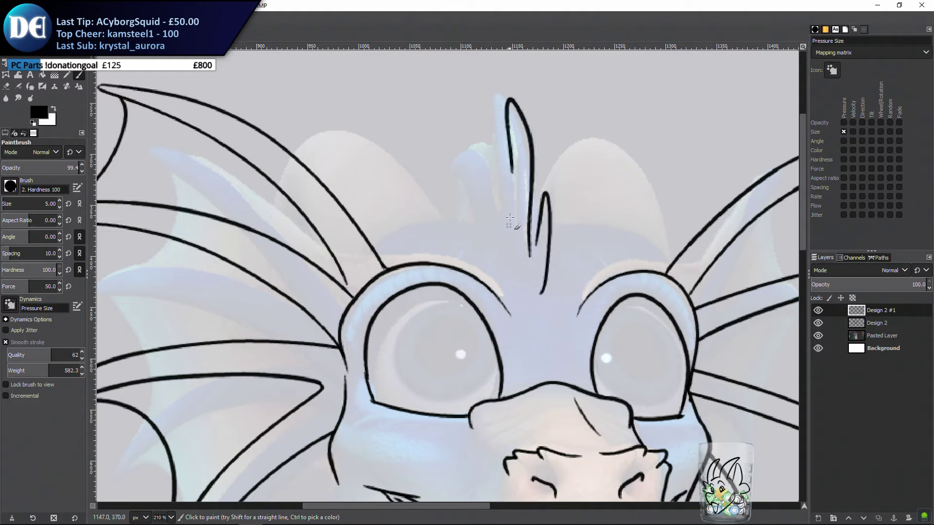
key(ctrl+z)
drag(532, 260, 508, 93)
key(ctrl+z)
key(ctrl+z)
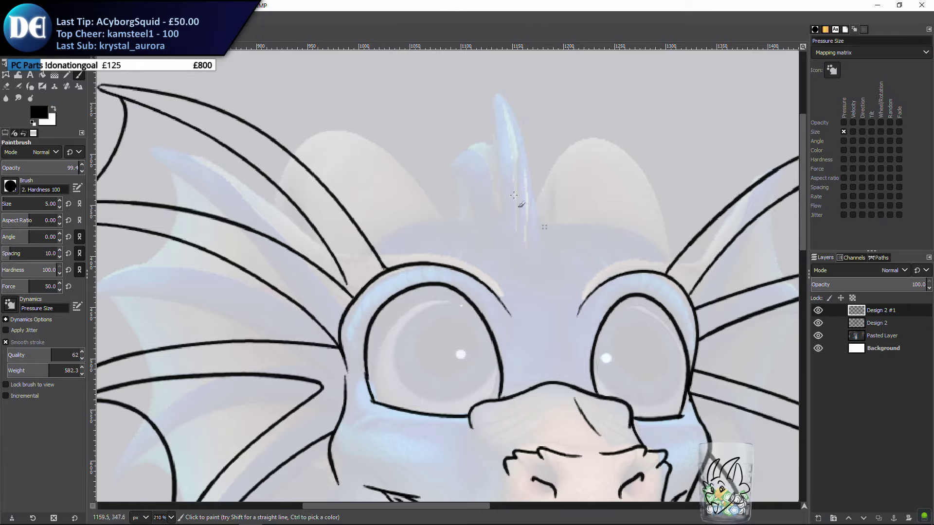
Try to redraw the short front crest spike and the taller spike behind it with sharper bases
drag(542, 304, 549, 197)
key(ctrl+z)
drag(544, 295, 557, 257)
drag(567, 198, 559, 187)
key(ctrl+z)
mouse_move(544, 298)
mouse_down()
mouse_move(548, 186)
mouse_move(522, 278)
mouse_move(518, 222)
mouse_move(532, 251)
mouse_move(518, 118)
mouse_move(506, 251)
mouse_up()
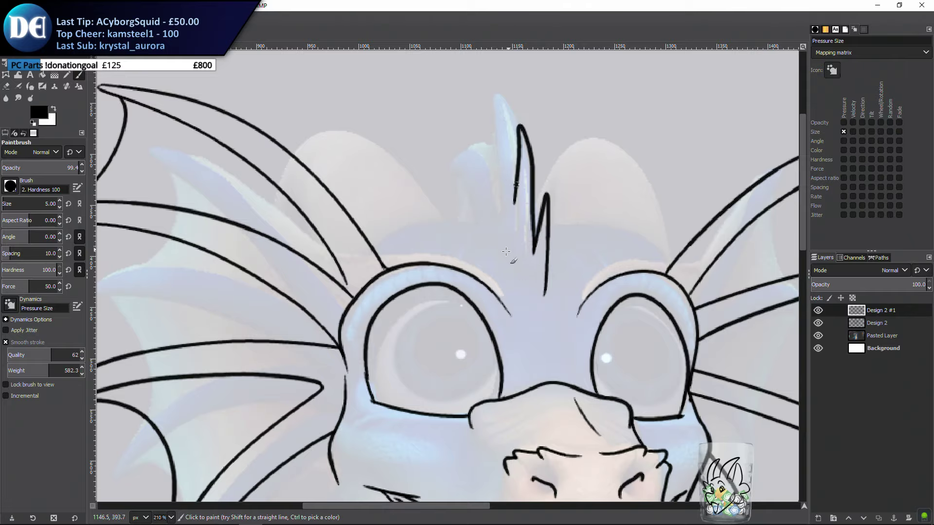
drag(526, 140, 538, 185)
key(ctrl+z)
mouse_move(545, 302)
mouse_down()
mouse_move(545, 190)
mouse_move(530, 142)
mouse_move(532, 217)
mouse_move(552, 237)
mouse_up()
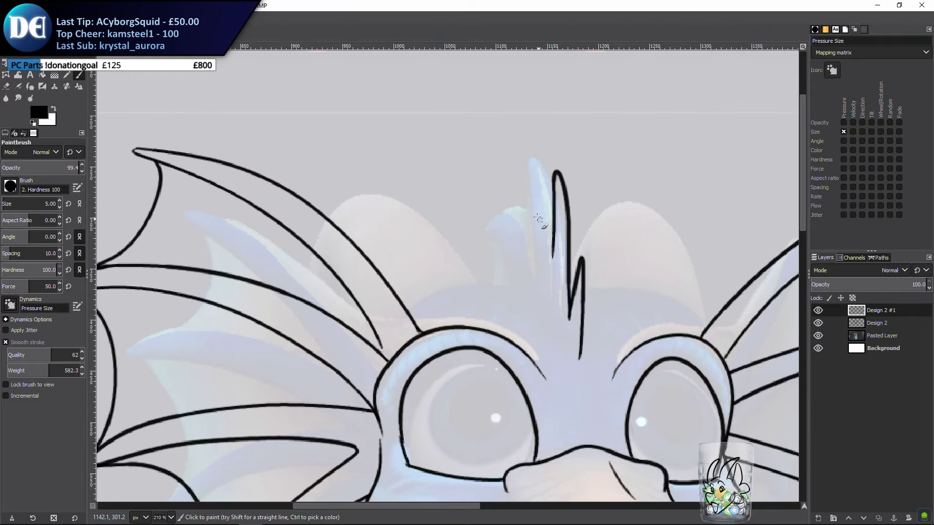
Try to extend the rear edge of the second crest spike down toward the forehead
scroll(562, 188, left, 1)
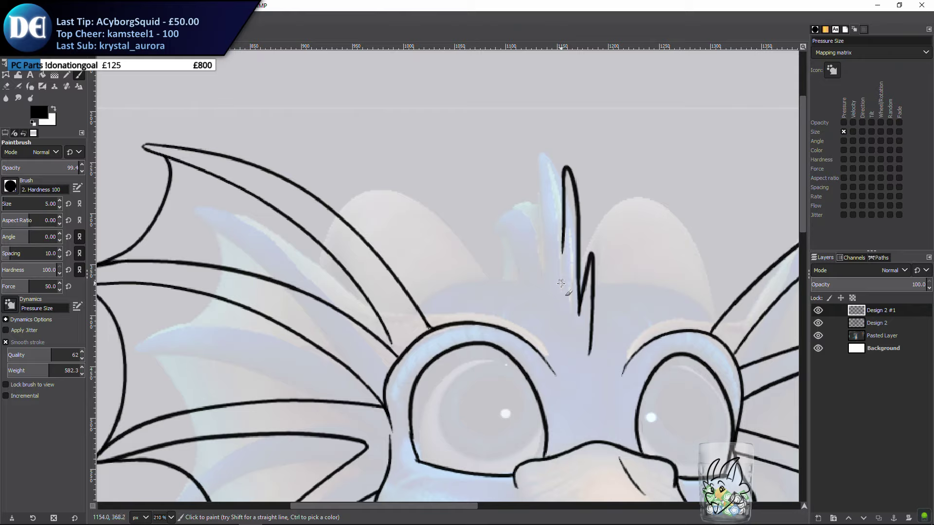
drag(562, 287, 562, 230)
key(ctrl+z)
key(ctrl+z)
drag(561, 285, 554, 179)
Try to draw the front edge of a third crest spike rising behind the second one
mouse_move(561, 253)
mouse_down()
mouse_move(524, 136)
mouse_move(549, 292)
mouse_up()
key(ctrl+z)
mouse_move(561, 252)
mouse_down()
mouse_move(520, 146)
mouse_move(538, 276)
mouse_up()
key(ctrl+z)
mouse_move(560, 246)
mouse_down()
mouse_move(554, 186)
mouse_move(527, 132)
mouse_up()
key(ctrl+z)
drag(562, 241, 533, 144)
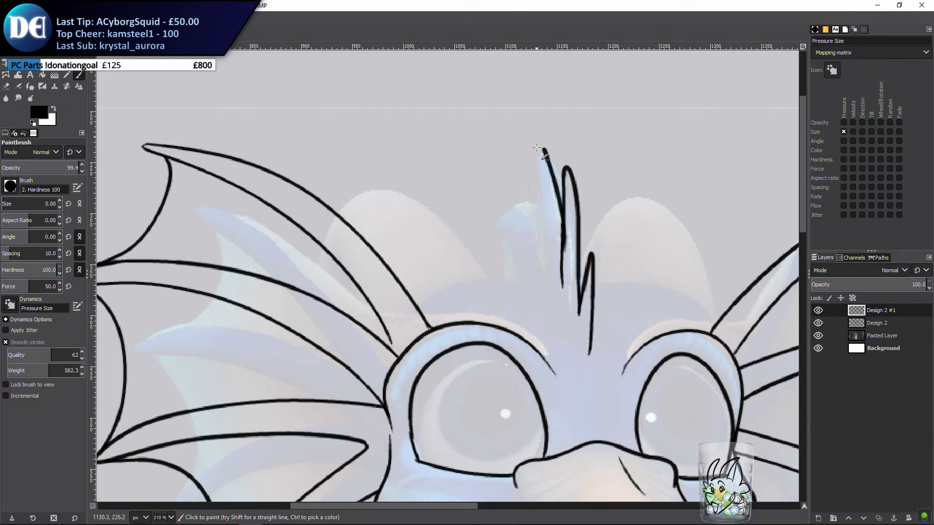
key(ctrl+z)
mouse_move(562, 236)
mouse_down()
mouse_move(522, 137)
mouse_move(546, 282)
mouse_up()
key(ctrl+z)
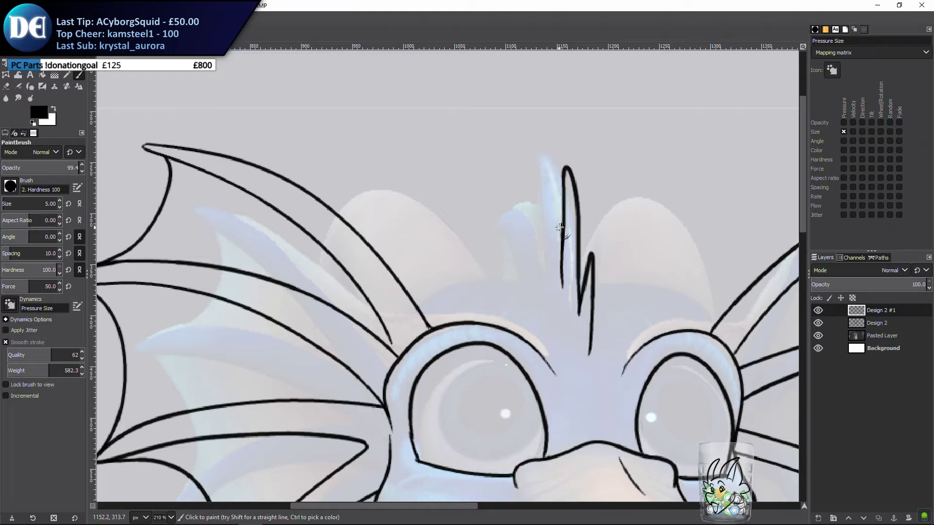
Try to draw the third crest spike with a rounded tip and a rear edge reaching down to the head
mouse_move(520, 136)
mouse_down()
mouse_move(532, 165)
mouse_move(530, 260)
mouse_up()
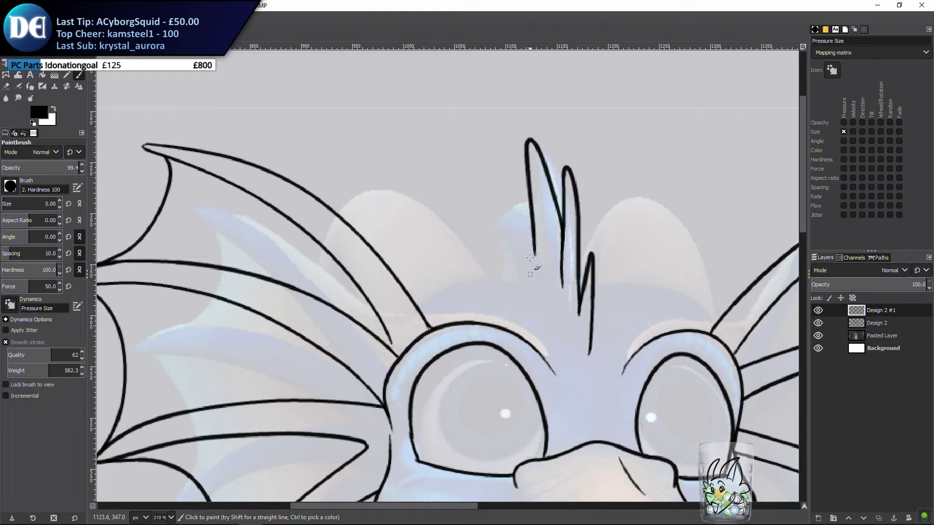
key(ctrl+z)
drag(535, 151, 546, 269)
key(ctrl+z)
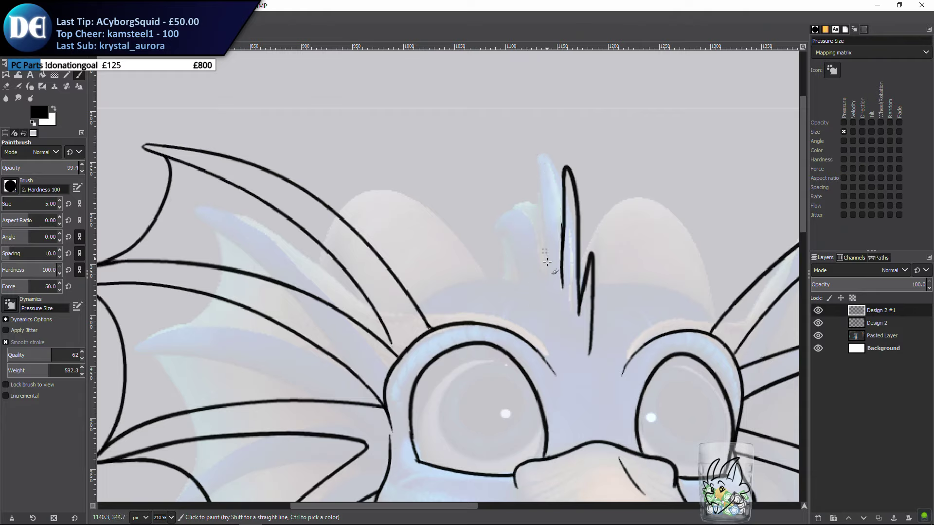
mouse_move(536, 165)
mouse_down()
mouse_move(547, 269)
mouse_move(552, 183)
mouse_up()
key(ctrl+z)
mouse_move(545, 269)
mouse_down()
mouse_move(552, 164)
mouse_move(559, 233)
mouse_move(540, 232)
mouse_move(559, 210)
mouse_move(562, 285)
mouse_move(530, 144)
mouse_move(561, 273)
mouse_move(533, 209)
mouse_move(566, 267)
mouse_move(533, 155)
mouse_move(562, 274)
mouse_move(526, 147)
mouse_move(569, 267)
mouse_move(534, 157)
mouse_move(558, 241)
mouse_up()
key(ctrl+z)
key(ctrl+z)
key(ctrl+z)
key(ctrl+z)
key(ctrl+z)
key(ctrl+z)
key(ctrl+z)
key(ctrl+z)
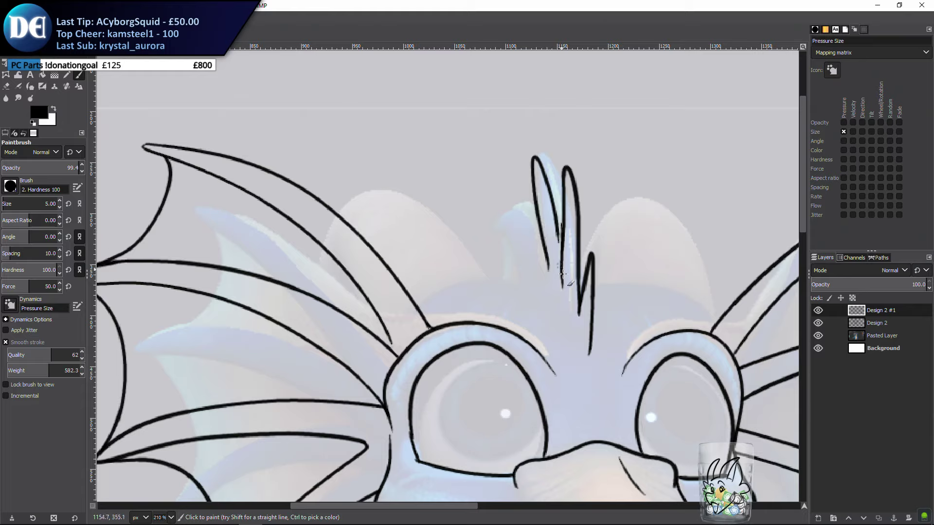
Try to add a shorter spike at the back of the crest, then undo all the crest spike strokes
drag(556, 221, 557, 286)
key(ctrl+z)
mouse_move(554, 220)
mouse_down()
mouse_move(560, 278)
mouse_move(460, 161)
mouse_move(529, 280)
mouse_up()
key(ctrl+z)
drag(502, 197, 529, 302)
key(ctrl+z)
key(ctrl+z)
key(ctrl+z)
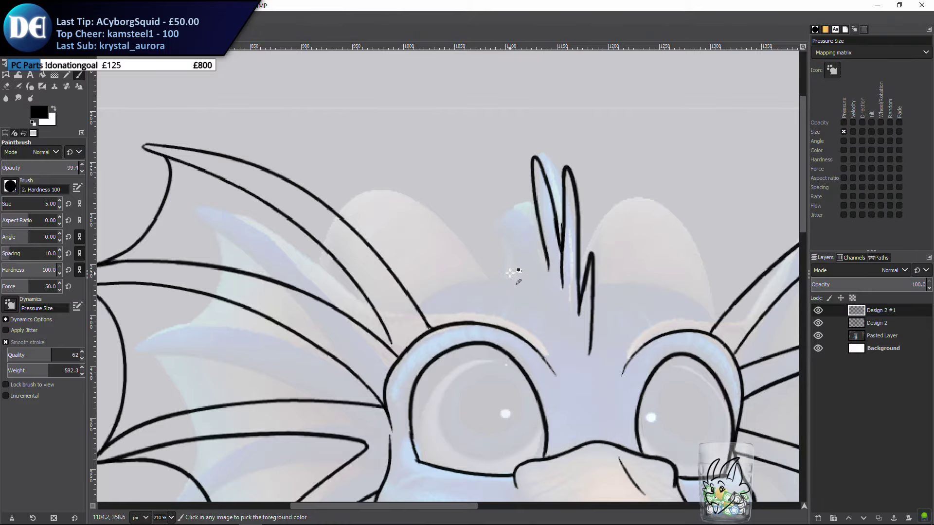
key(ctrl+z)
Draw the ridge line above the left eye and the rounded bump outline rising behind it to the left frill
scroll(406, 252, down, 2)
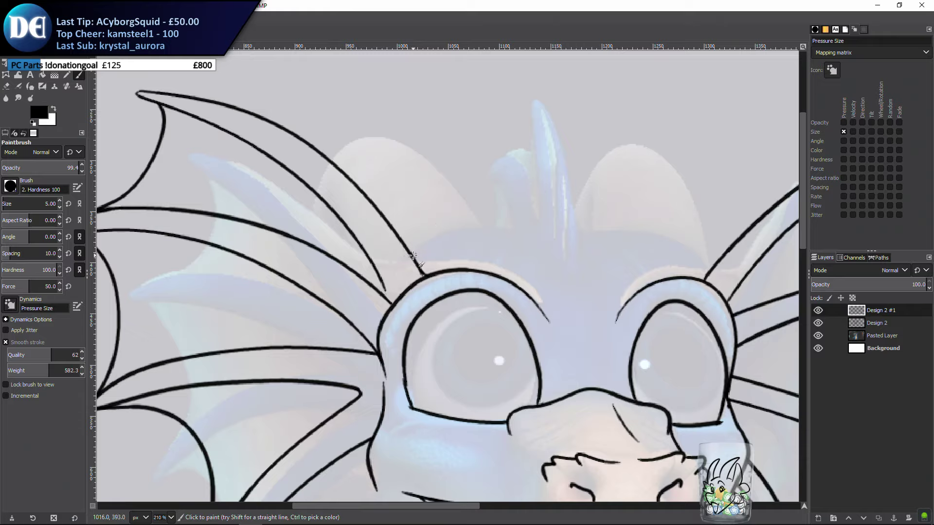
mouse_move(410, 252)
mouse_down()
mouse_move(482, 227)
mouse_move(513, 244)
mouse_move(547, 315)
mouse_move(389, 133)
mouse_move(324, 154)
mouse_up()
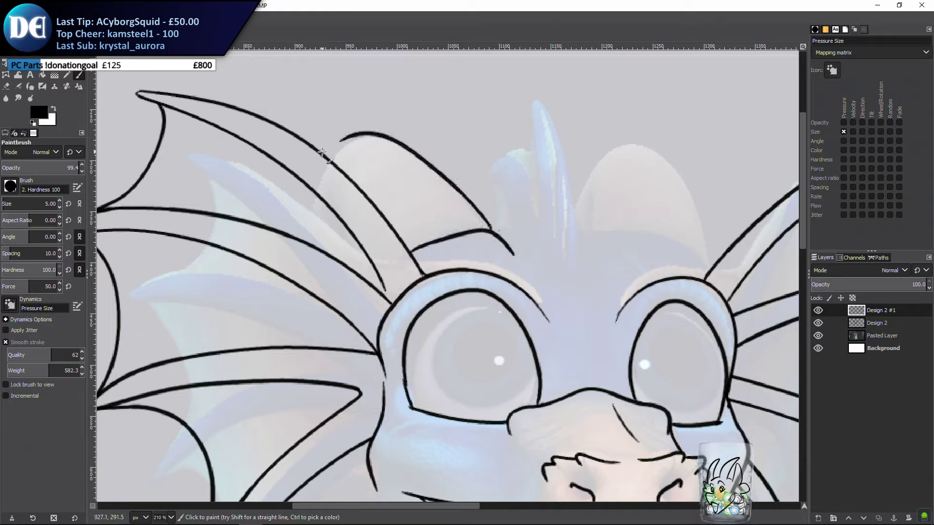
Draw a thin, slightly curved line down the middle of the forehead between the eyes, undoing the rejected strokes
scroll(567, 200, right, 3)
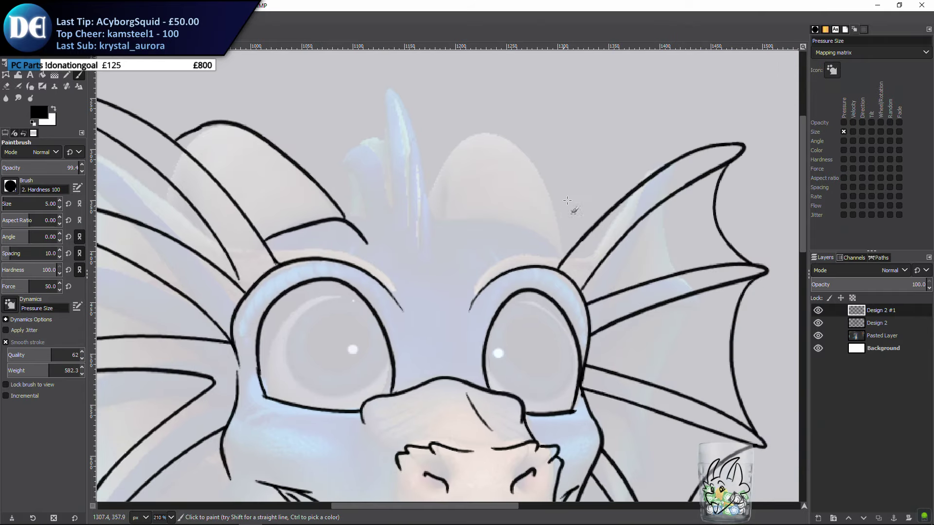
mouse_move(456, 240)
mouse_down()
mouse_move(500, 222)
mouse_move(555, 239)
mouse_up()
key(ctrl+z)
drag(444, 244, 452, 329)
key(ctrl+z)
drag(437, 247, 446, 345)
key(ctrl+z)
drag(440, 252, 453, 350)
Draw the ridge line above the right eye and the large rounded bump outline over it
mouse_move(449, 239)
mouse_down()
mouse_move(470, 215)
mouse_move(450, 222)
mouse_move(533, 230)
mouse_move(561, 292)
mouse_up()
key(ctrl+z)
mouse_move(455, 221)
mouse_down()
mouse_move(560, 228)
mouse_move(565, 282)
mouse_up()
key(ctrl+z)
mouse_move(452, 223)
mouse_down()
mouse_move(472, 213)
mouse_move(515, 220)
mouse_move(566, 231)
mouse_move(574, 246)
mouse_move(553, 291)
mouse_move(561, 244)
mouse_move(571, 239)
mouse_move(568, 265)
mouse_move(486, 109)
mouse_move(423, 219)
mouse_up()
key(ctrl+z)
mouse_move(560, 226)
mouse_down()
mouse_move(535, 153)
mouse_move(393, 170)
mouse_up()
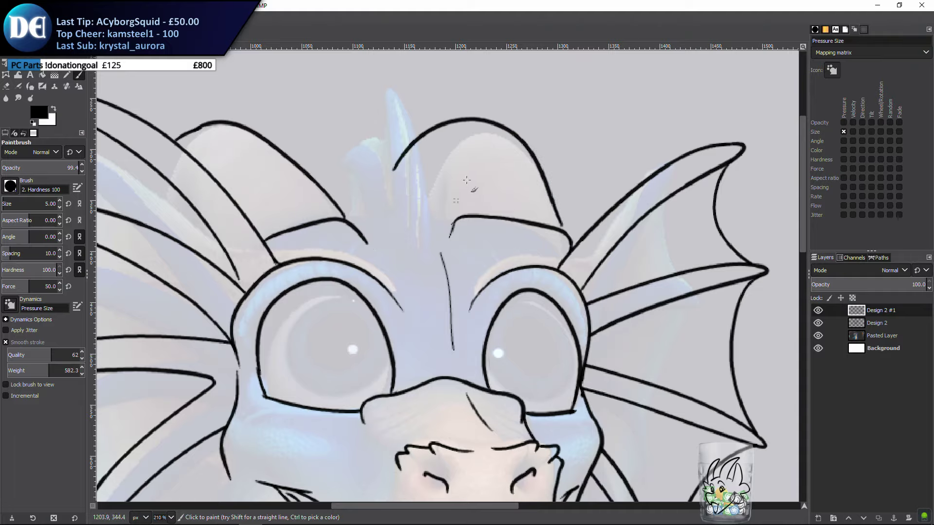
Draw a small hooked curve at the inner end of the right ridge line, undoing the earlier attempts
mouse_move(422, 236)
mouse_down()
mouse_move(396, 114)
mouse_move(293, 90)
mouse_up()
key(ctrl+z)
drag(456, 222, 412, 191)
key(ctrl+z)
mouse_move(455, 221)
mouse_down()
mouse_move(448, 196)
mouse_move(432, 209)
mouse_up()
Check the line art with the Pasted Layer reference hidden, show it again, and add a new transparent layer above Design 2 #1
scroll(775, 302, down, 5)
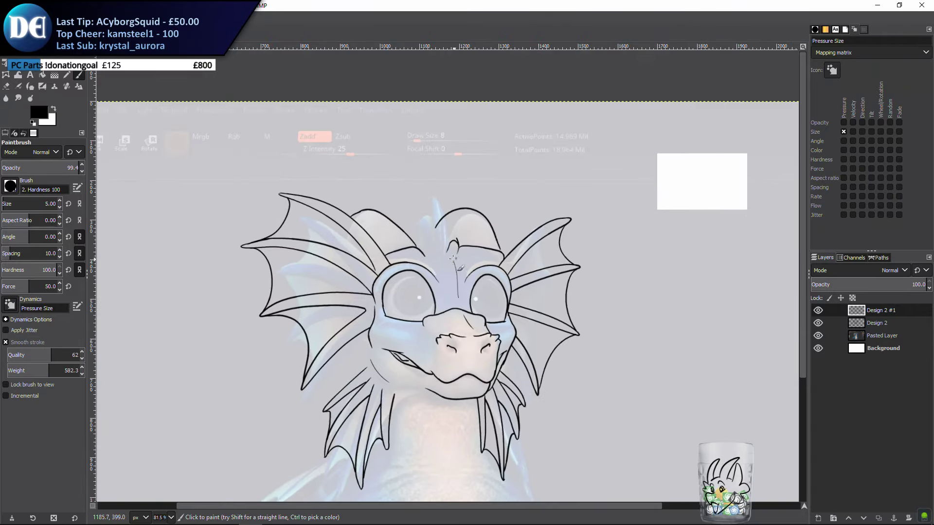
click(818, 335)
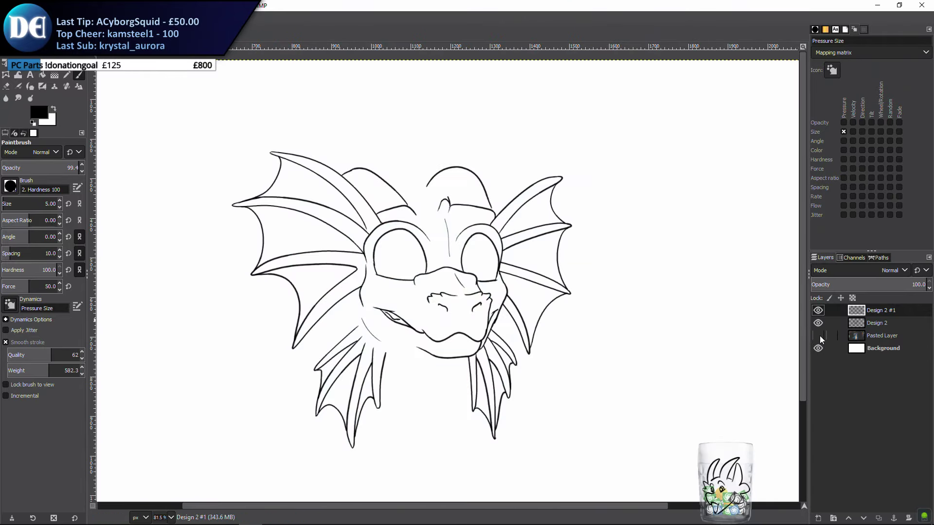
click(818, 335)
click(817, 518)
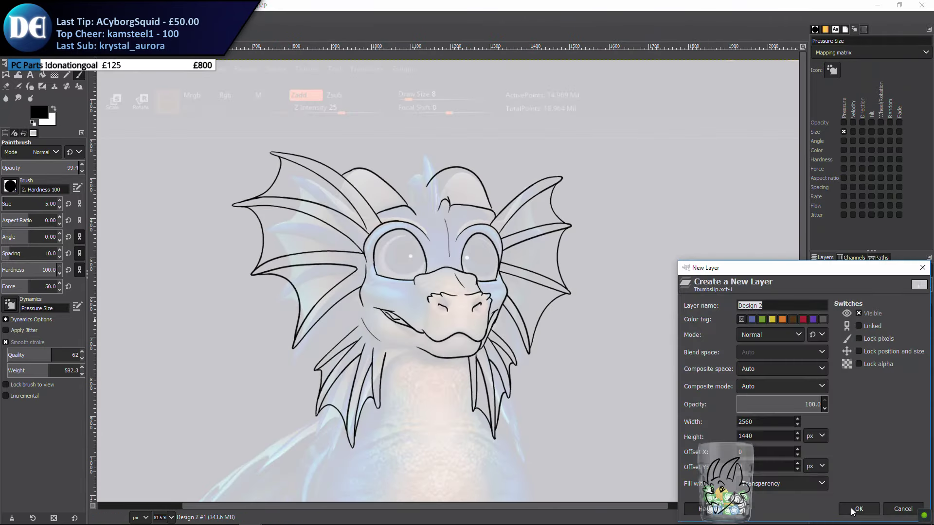
key(Return)
Lower the opacity of the Design 2 #1 layer to fade the head-top sketch, and select the Design 2 #2 layer for painting
scroll(470, 339, up, 5)
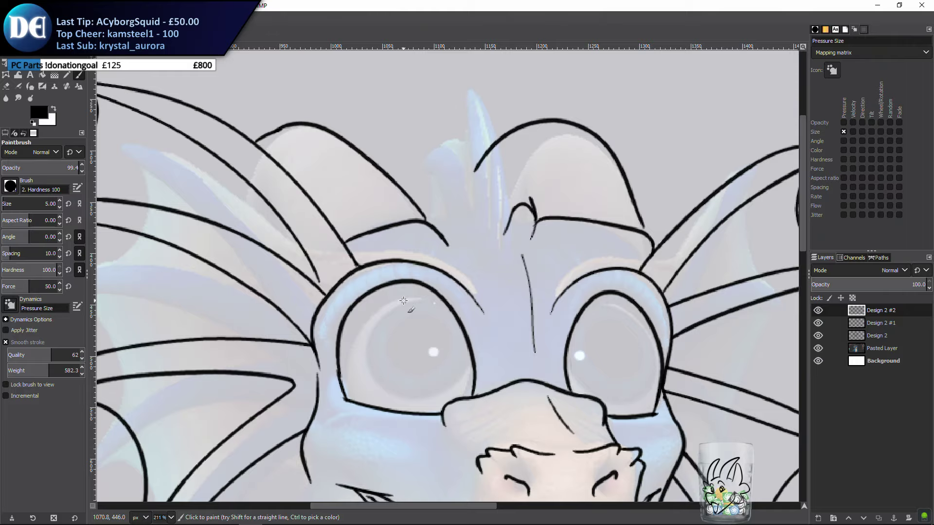
scroll(545, 306, up, 3)
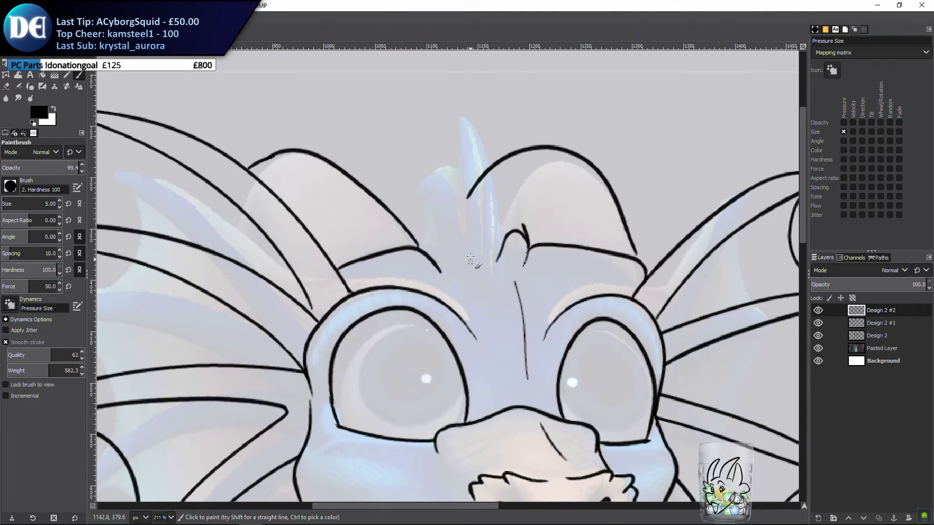
scroll(462, 246, right, 2)
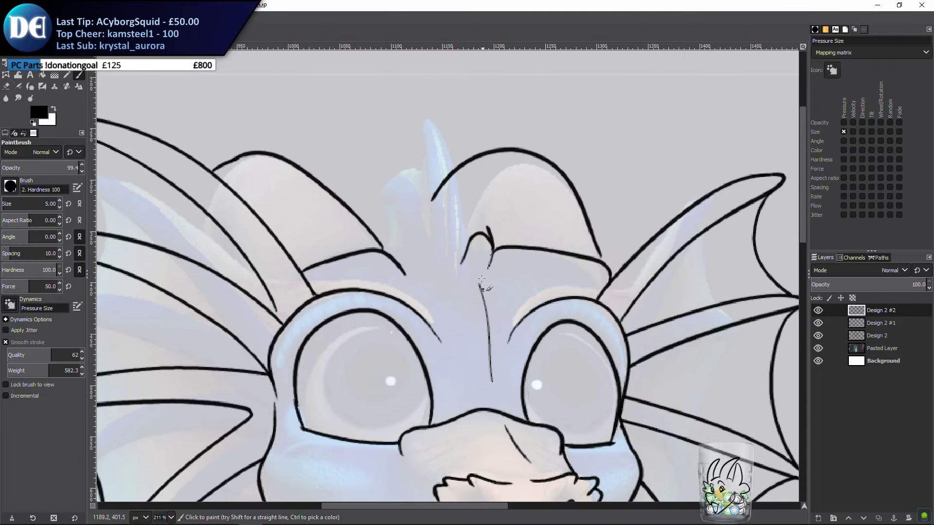
click(874, 283)
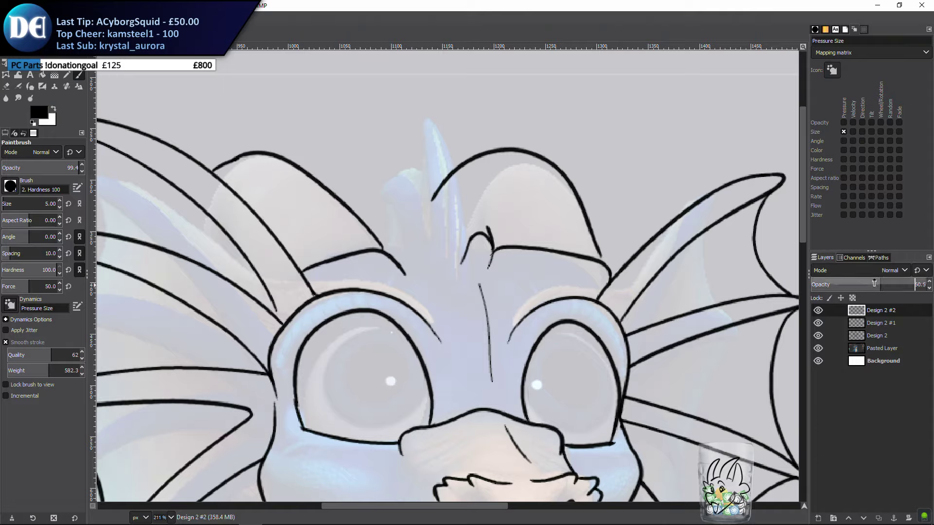
drag(874, 283, 854, 284)
key(ctrl+z)
click(859, 324)
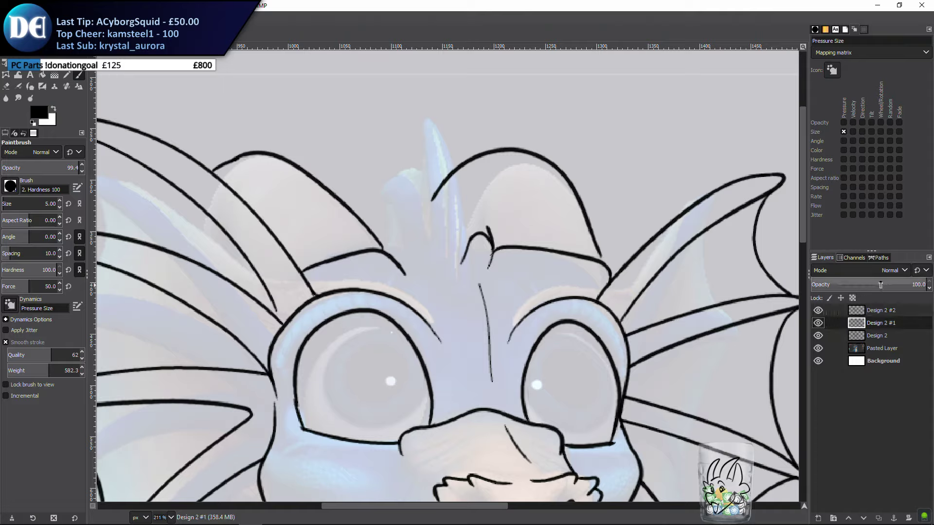
click(880, 285)
click(858, 310)
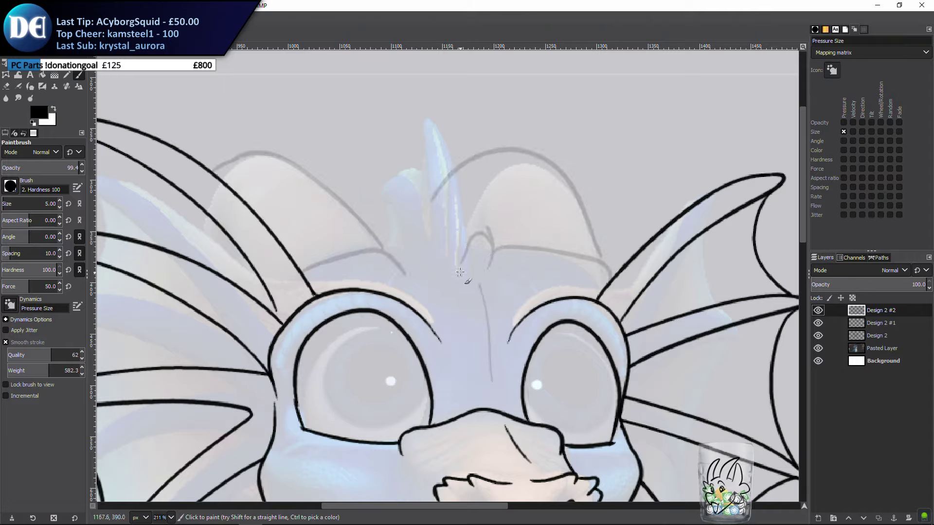
Try to draw the front crest spikes on the Design 2 #2 layer over the faded head-top sketch
mouse_move(479, 294)
mouse_down()
mouse_move(445, 214)
mouse_move(459, 290)
mouse_move(479, 181)
mouse_move(467, 295)
mouse_move(464, 269)
mouse_up()
key(ctrl+z)
key(ctrl+z)
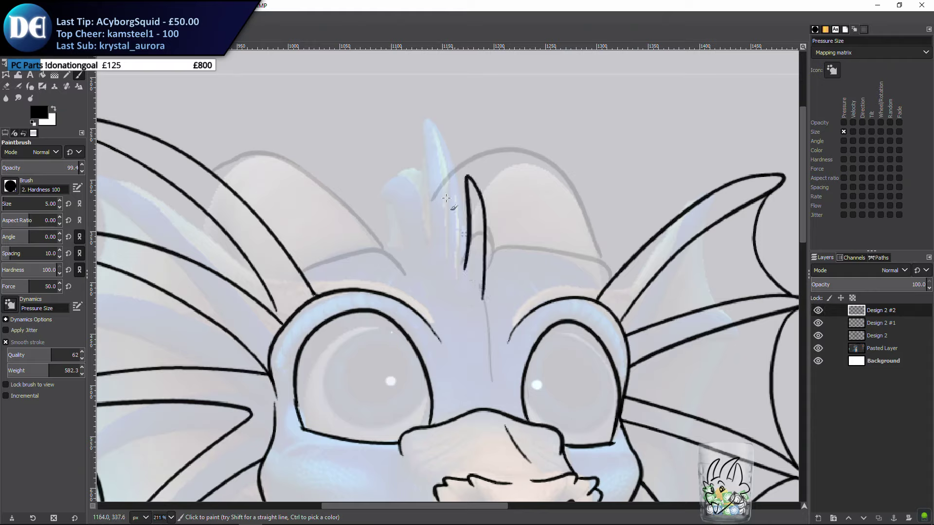
mouse_move(461, 229)
mouse_down()
mouse_move(428, 129)
mouse_move(443, 265)
mouse_move(422, 129)
mouse_move(438, 228)
mouse_up()
key(ctrl+z)
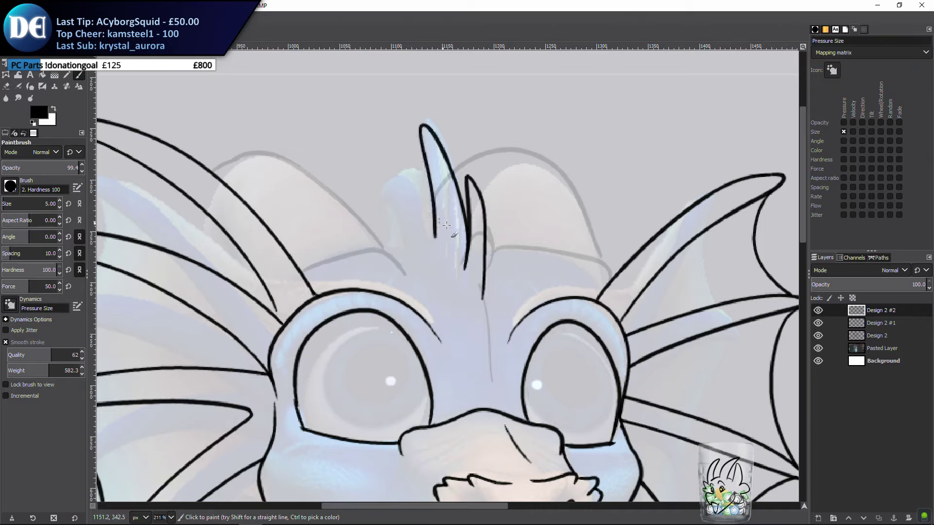
key(ctrl+z)
key(ctrl+z)
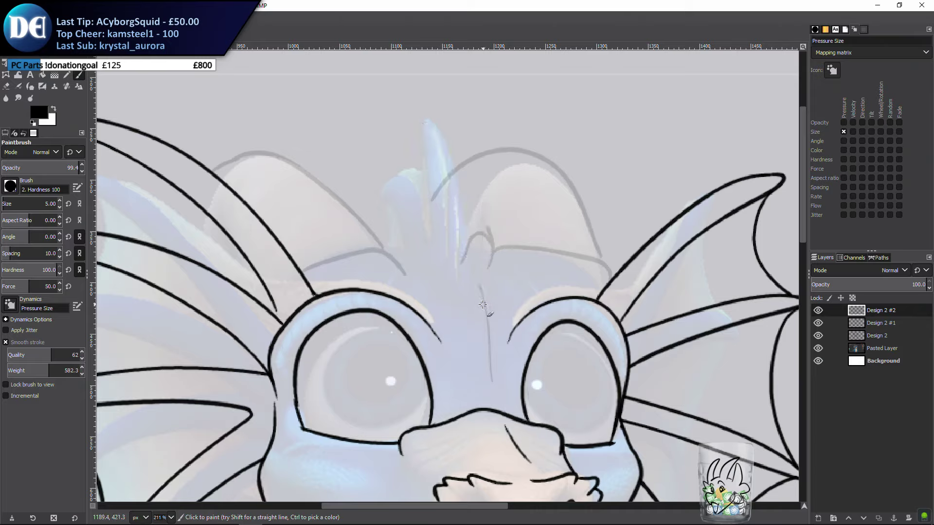
mouse_move(482, 304)
mouse_down()
mouse_move(494, 208)
mouse_move(455, 284)
mouse_move(459, 245)
mouse_up()
key(ctrl+z)
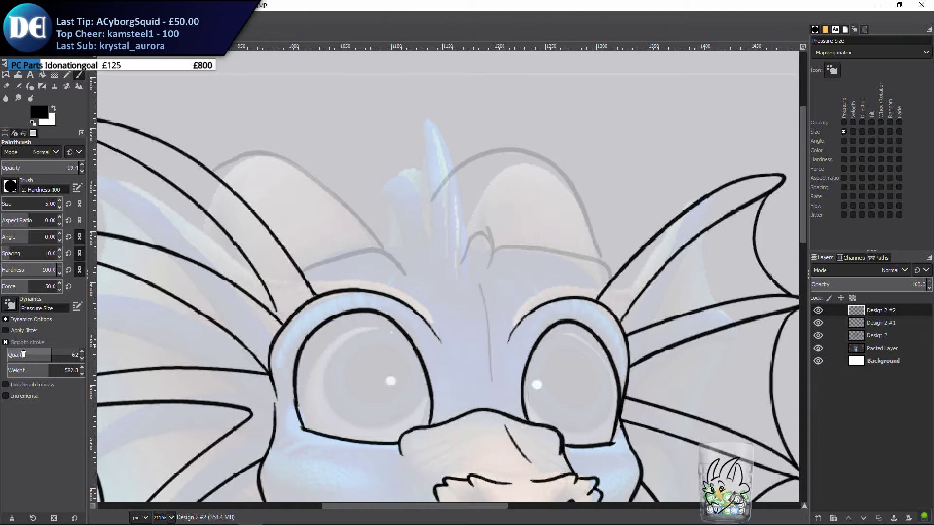
Set the Paintbrush's smooth stroke weight to 265.7 and test it with a trial stroke
drag(40, 373, 26, 372)
mouse_move(418, 264)
mouse_down()
mouse_move(382, 297)
mouse_move(470, 304)
mouse_up()
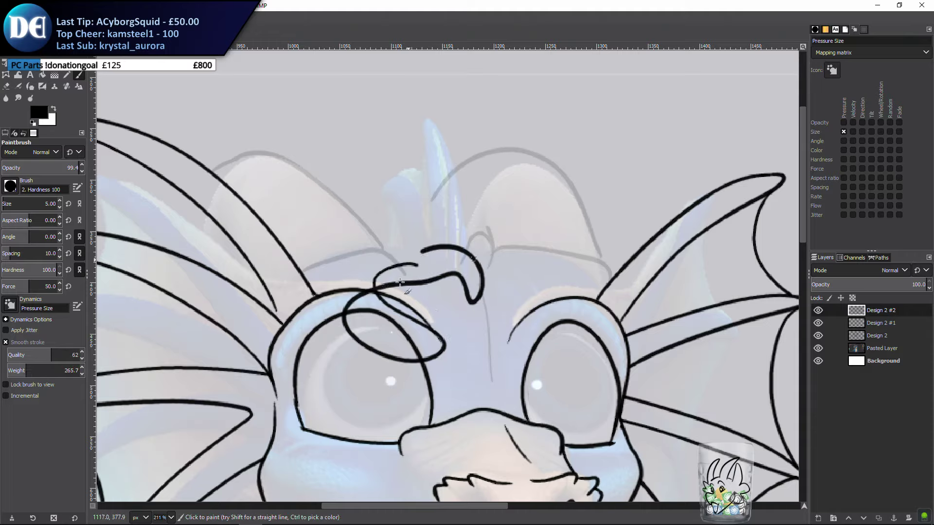
key(ctrl+z)
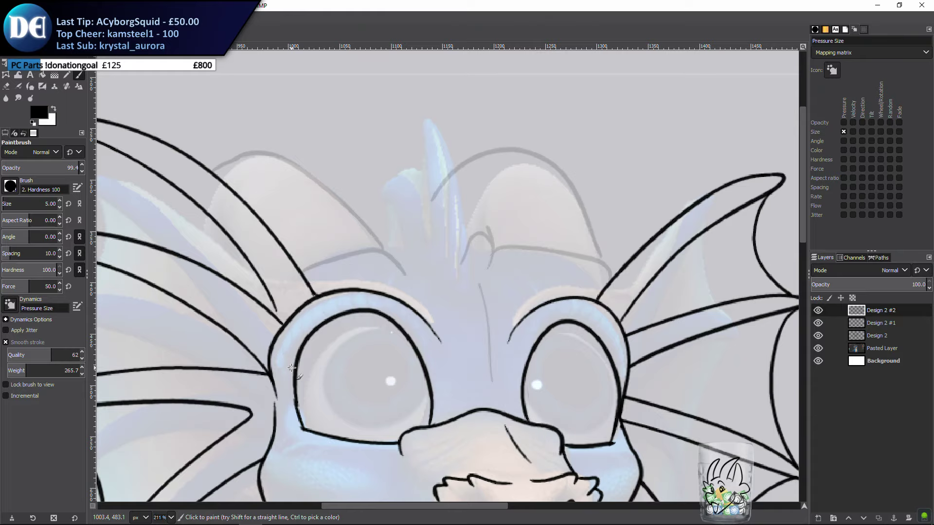
mouse_move(490, 325)
mouse_down()
mouse_move(509, 250)
mouse_move(479, 298)
mouse_move(507, 244)
mouse_move(466, 316)
mouse_up()
key(ctrl+z)
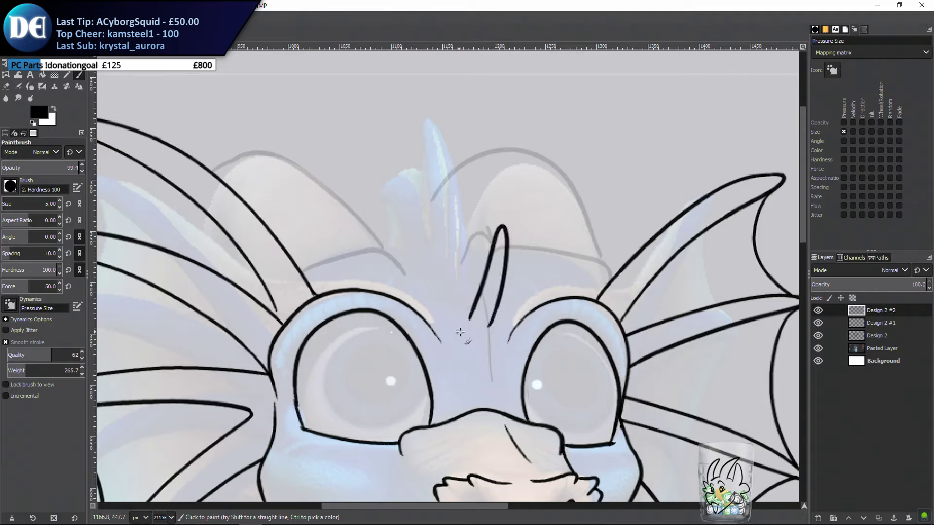
key(ctrl+z)
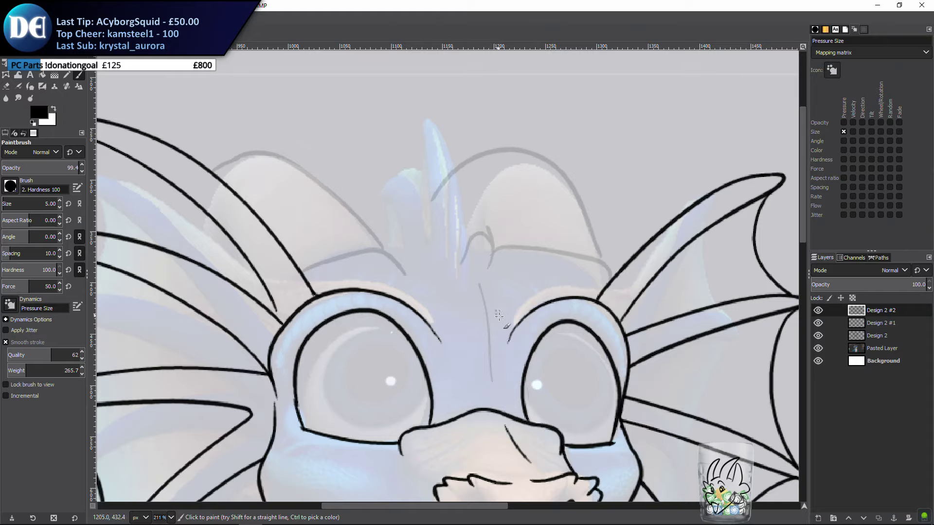
mouse_move(488, 326)
mouse_down()
mouse_move(499, 297)
mouse_move(499, 230)
mouse_move(470, 324)
mouse_move(506, 274)
mouse_move(502, 218)
mouse_move(477, 311)
mouse_up()
key(ctrl+z)
key(ctrl+z)
Draw the front, rightmost head spine as a narrow pointed loop rising from the middle of the forehead
mouse_move(488, 332)
mouse_down()
mouse_move(475, 311)
mouse_move(507, 286)
mouse_move(467, 306)
mouse_move(504, 296)
mouse_move(475, 320)
mouse_move(512, 236)
mouse_move(463, 315)
mouse_move(513, 228)
mouse_move(475, 305)
mouse_move(486, 161)
mouse_move(455, 272)
mouse_move(487, 153)
mouse_up()
key(ctrl+z)
key(ctrl+z)
key(ctrl+z)
key(ctrl+z)
key(ctrl+z)
key(ctrl+z)
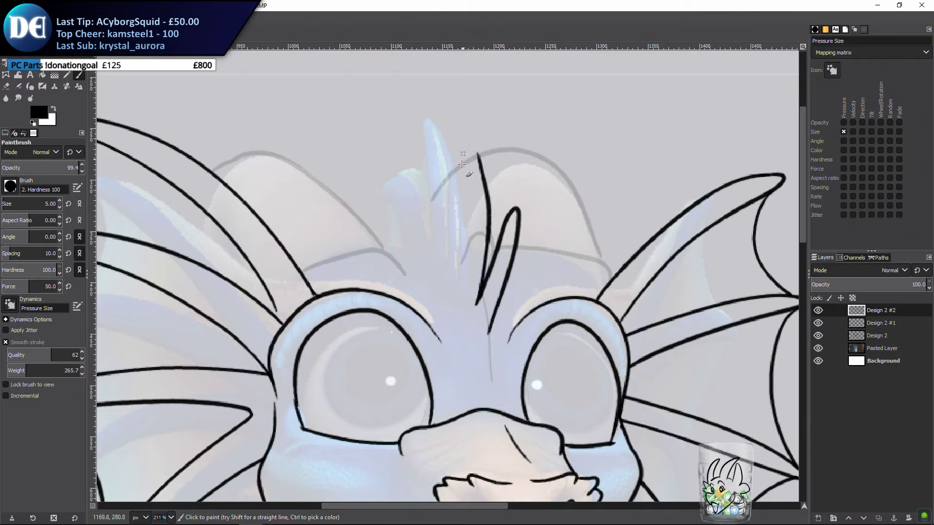
Draw three taller, curved, pointed spines fanning out to the left of the front head spine
key(ctrl+z)
mouse_move(473, 291)
mouse_down()
mouse_move(487, 255)
mouse_move(455, 104)
mouse_up()
key(ctrl+z)
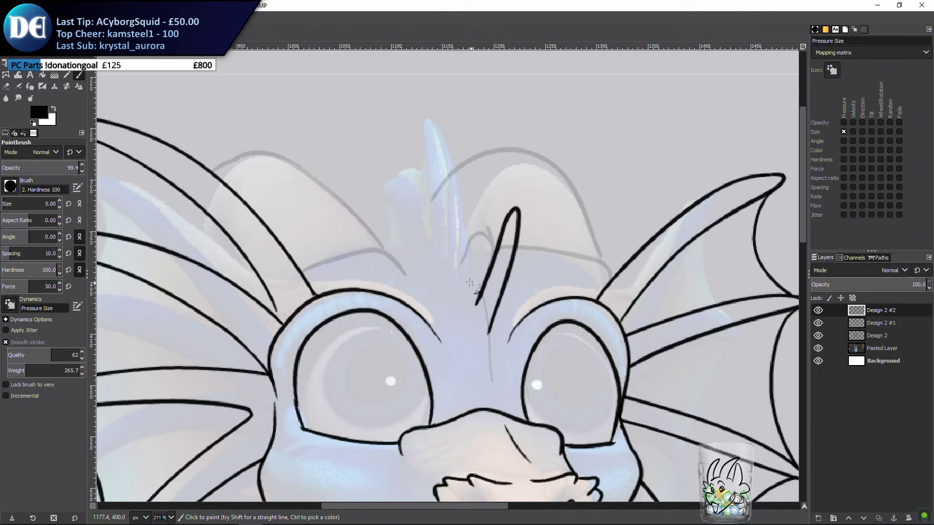
drag(474, 294, 465, 106)
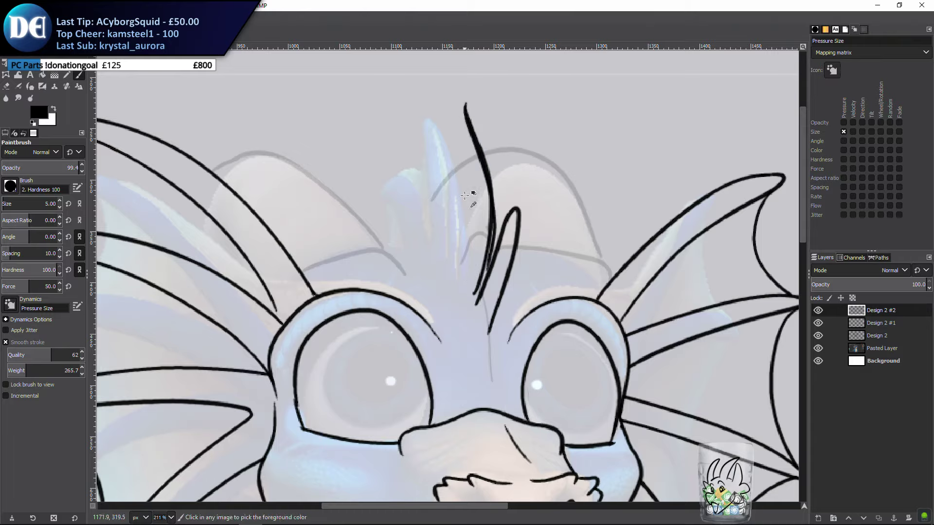
mouse_move(458, 121)
mouse_down()
mouse_move(471, 168)
mouse_move(466, 265)
mouse_move(422, 75)
mouse_move(445, 185)
mouse_move(436, 250)
mouse_move(373, 112)
mouse_move(377, 142)
mouse_move(413, 207)
mouse_move(413, 240)
mouse_up()
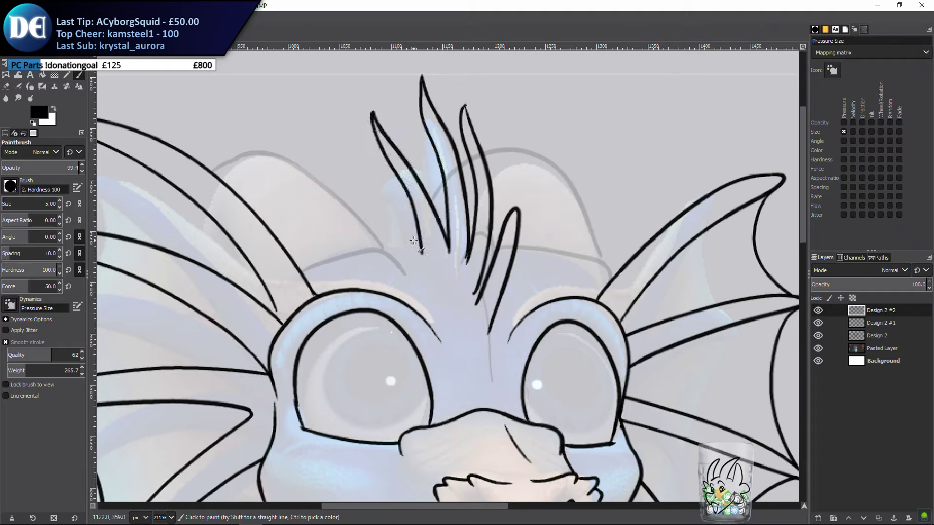
Draw a shorter, outward-curving spine at the far left of the head crest
mouse_move(331, 177)
mouse_down()
mouse_move(346, 191)
mouse_move(327, 178)
mouse_move(378, 211)
mouse_move(399, 254)
mouse_up()
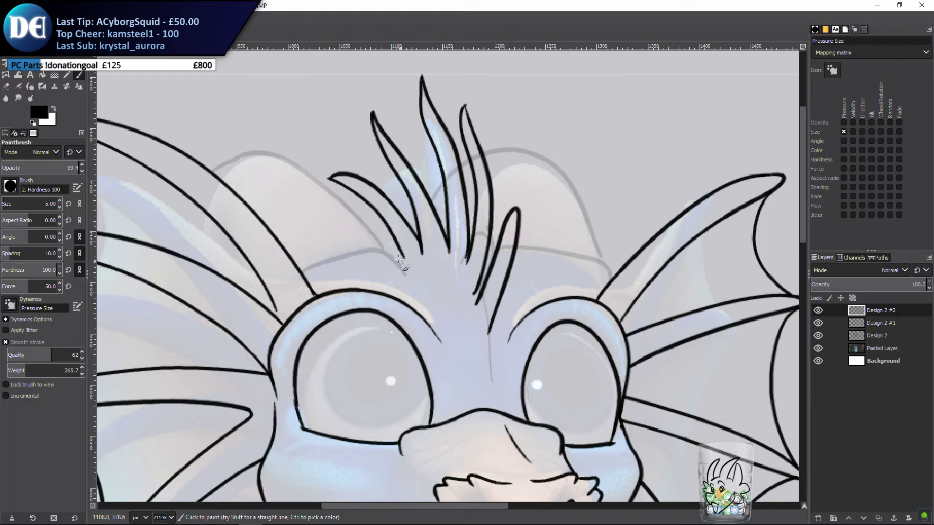
key(ctrl+z)
drag(330, 179, 391, 253)
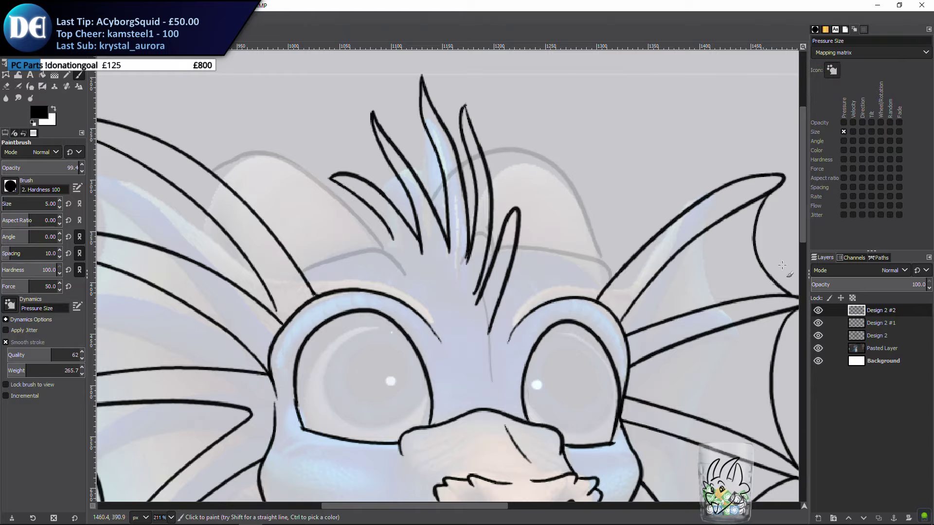
Hide the Pasted Layer reference image so only the line art shows over the white background
click(817, 361)
click(817, 348)
scroll(459, 414, down, 4)
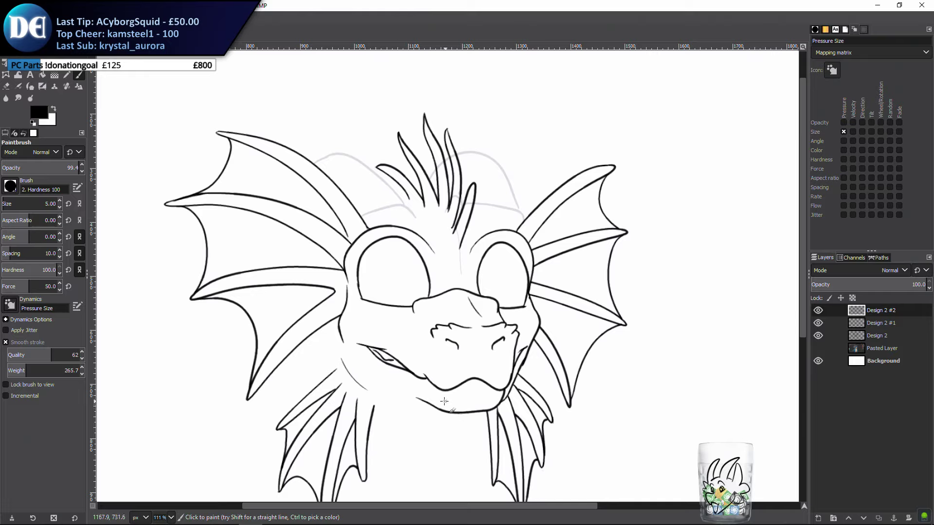
Crop the Design 2 #2 layer with the head spines to its content
key(m)
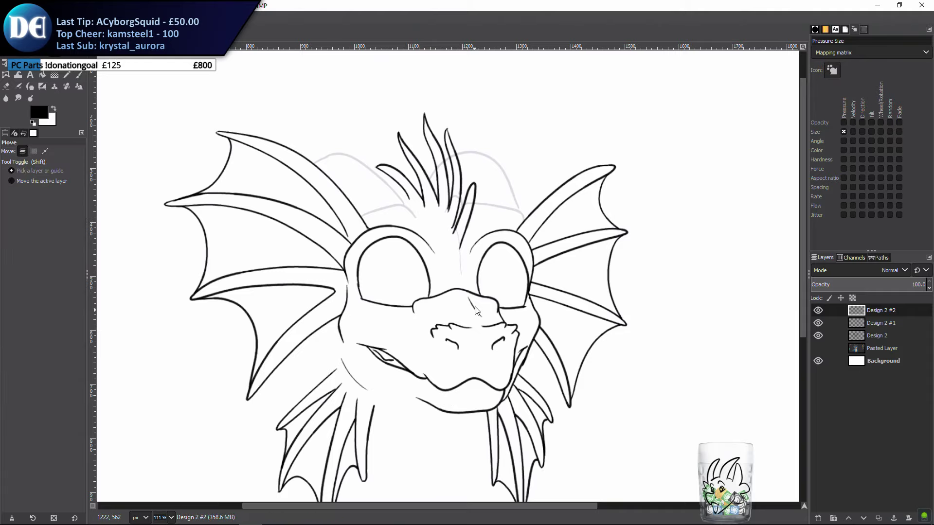
right_click(476, 311)
mouse_move(525, 380)
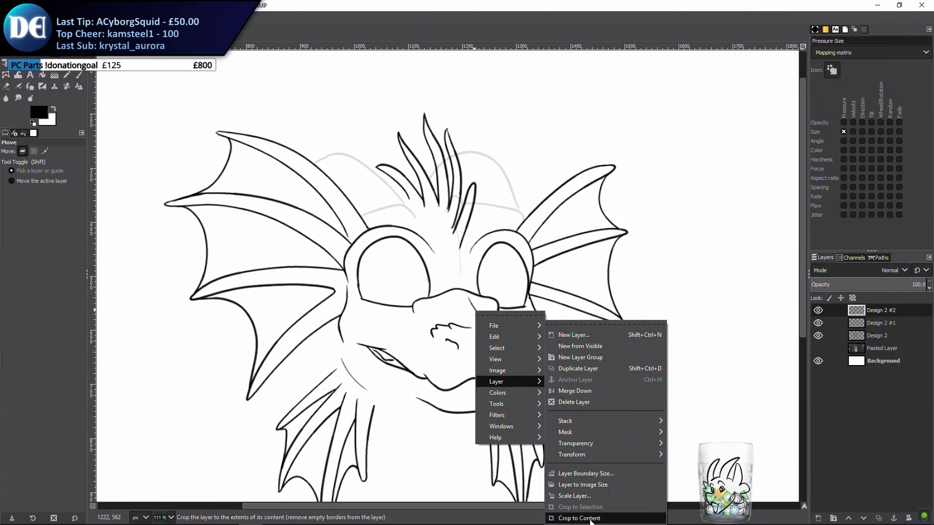
click(574, 512)
Scale the head spines layer up slightly and move it into place on top of the head
key(shift+s)
click(544, 161)
drag(476, 250, 509, 292)
key(Return)
key(m)
drag(514, 246, 491, 212)
Raise the opacity of the Design 2 #1 layer to 100
click(79, 75)
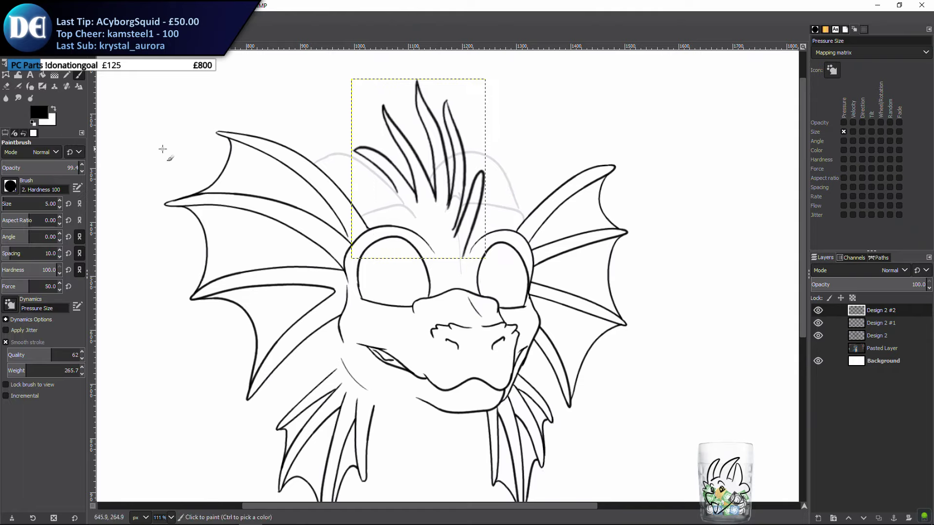
click(873, 325)
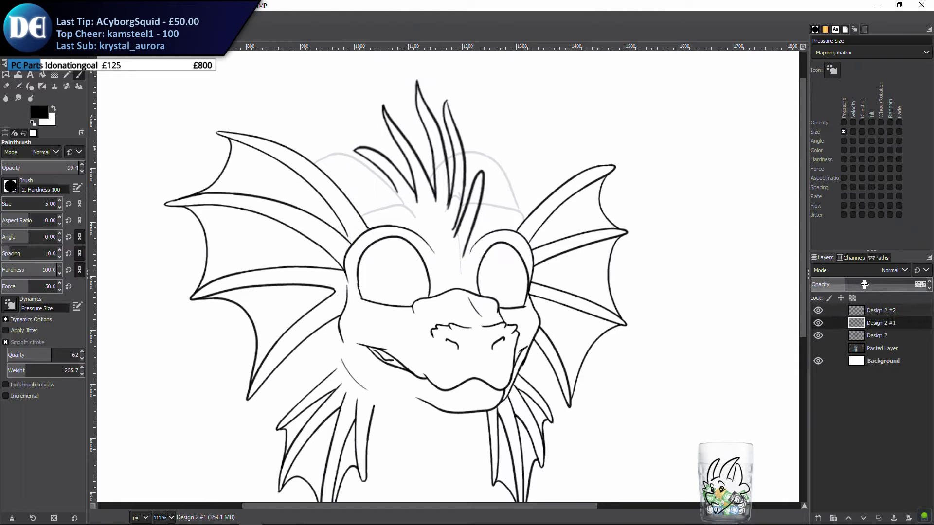
drag(863, 284, 928, 283)
Switch to the Eraser and increase its brush size to 10
scroll(521, 277, up, 4)
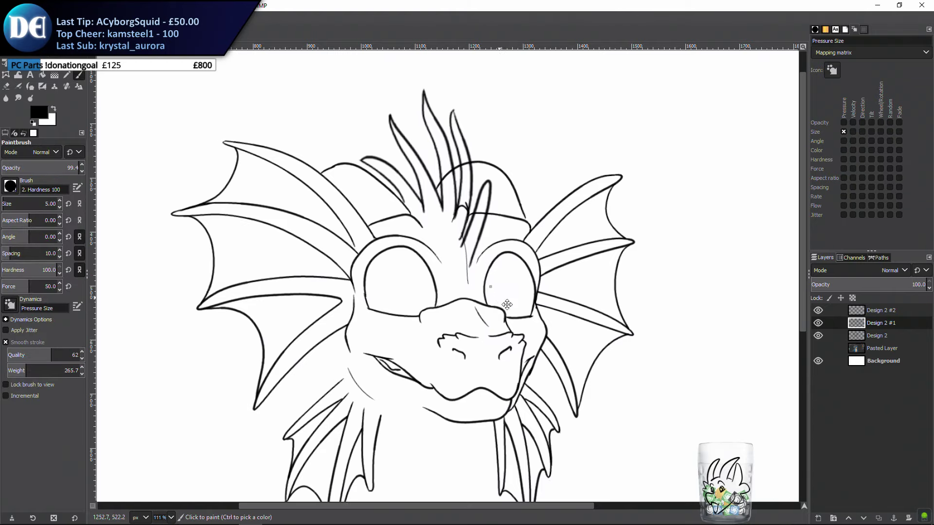
scroll(506, 273, up, 2)
key(shift+e)
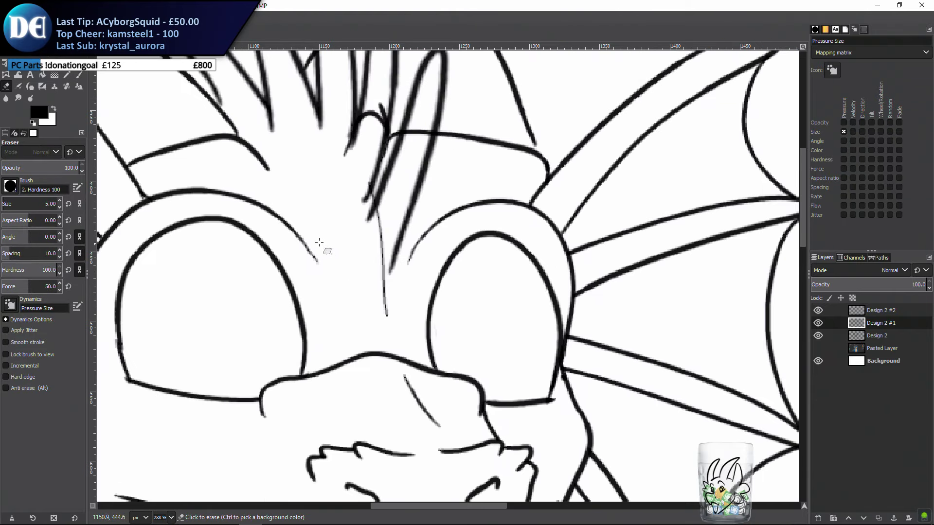
scroll(413, 258, up, 2)
drag(395, 155, 423, 221)
mouse_move(421, 269)
mouse_down()
mouse_move(441, 234)
mouse_move(434, 245)
mouse_move(456, 250)
mouse_up()
key(ctrl+z)
key(bracketright)
key(bracketright)
key(bracketright)
key(bracketright)
key(bracketright)
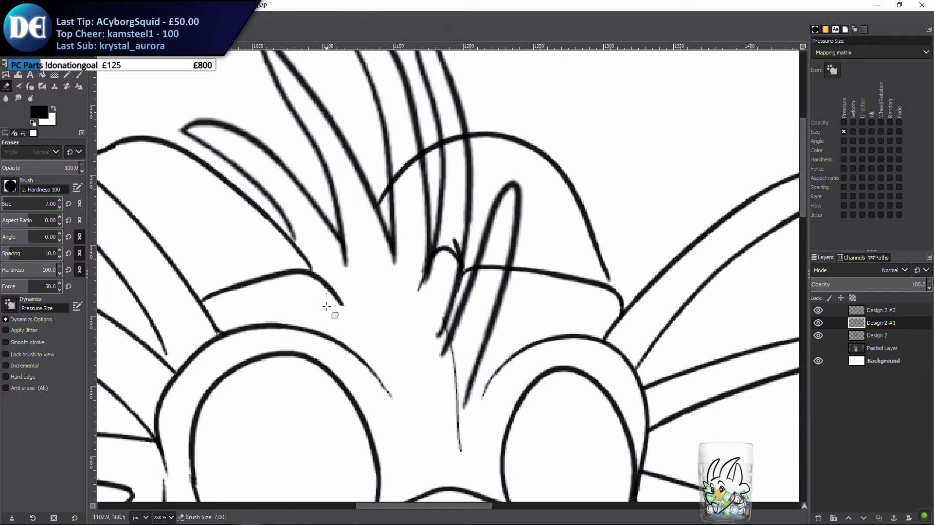
scroll(336, 316, up, 3)
scroll(336, 316, left, 2)
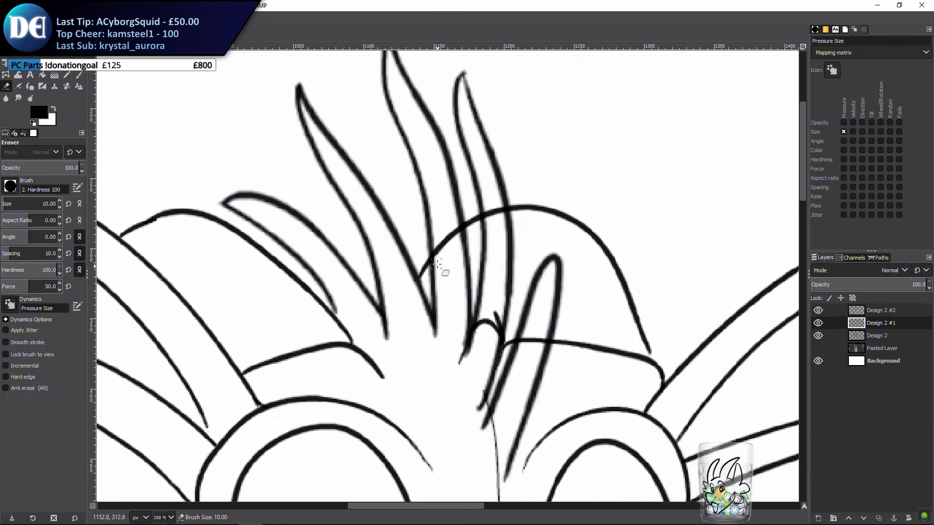
Erase the rounded head outlines crossing the spines and the upper part of the forehead line on Design 2 #1
mouse_move(437, 264)
mouse_down()
mouse_move(447, 235)
mouse_move(491, 210)
mouse_move(499, 216)
mouse_up()
mouse_move(479, 333)
mouse_down()
mouse_move(465, 364)
mouse_move(453, 357)
mouse_move(494, 323)
mouse_move(500, 329)
mouse_move(482, 354)
mouse_move(540, 343)
mouse_up()
key(ctrl+z)
scroll(496, 364, down, 4)
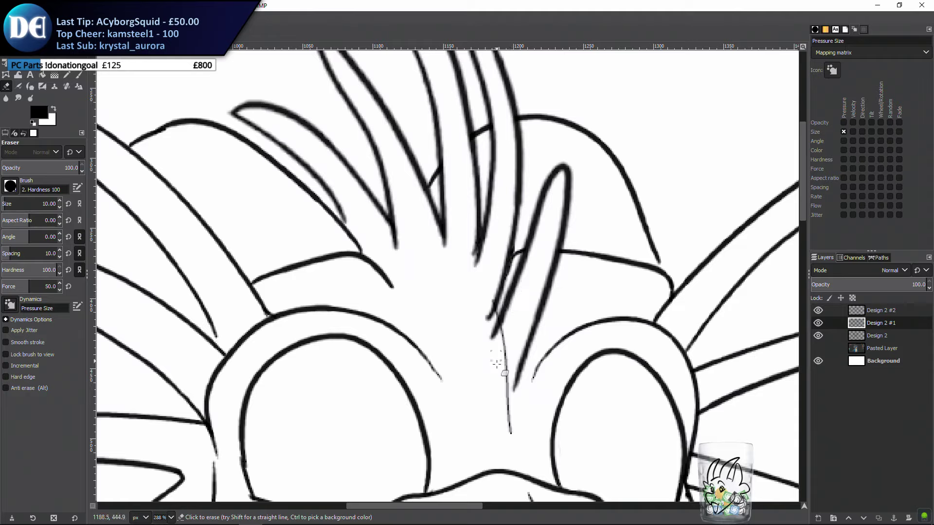
mouse_move(472, 364)
mouse_down()
mouse_move(505, 342)
mouse_move(494, 386)
mouse_up()
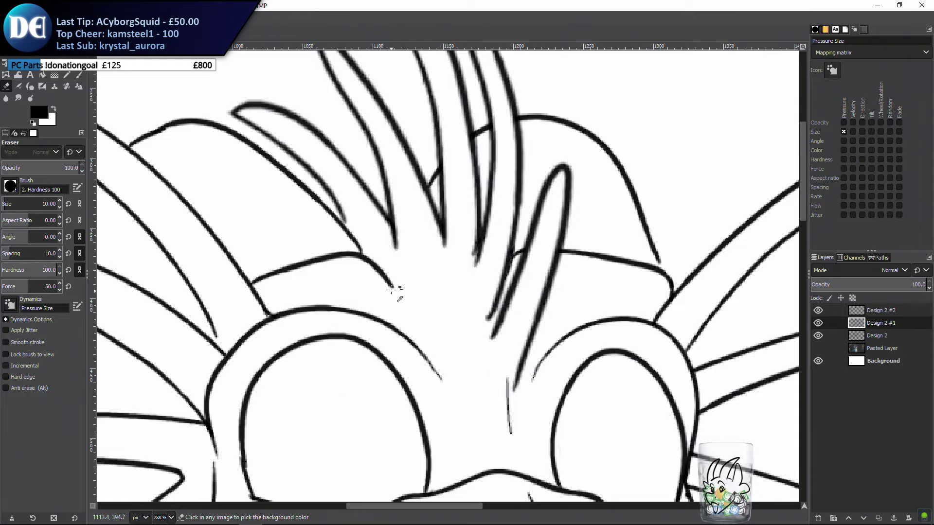
Switch back to the Paintbrush and set its size to 5
scroll(396, 313, down, 4)
click(78, 75)
scroll(371, 305, down, 4)
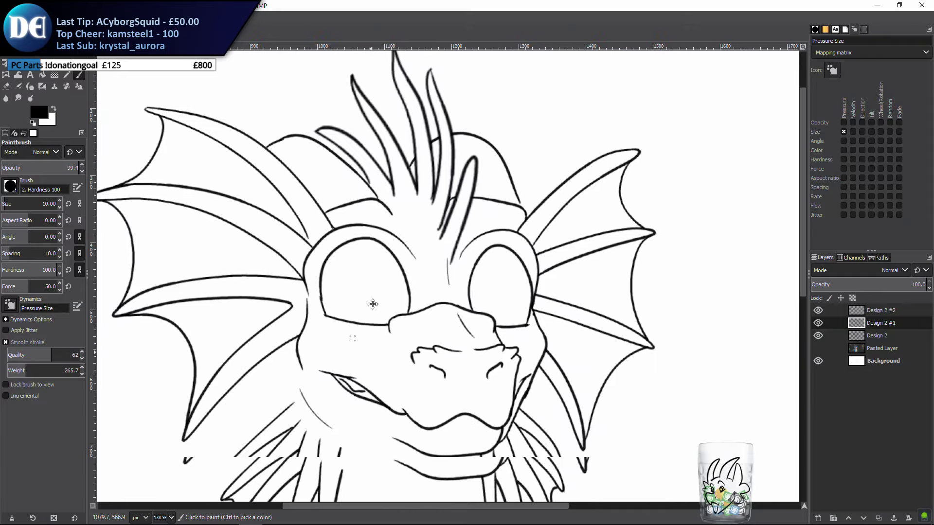
scroll(340, 333, up, 5)
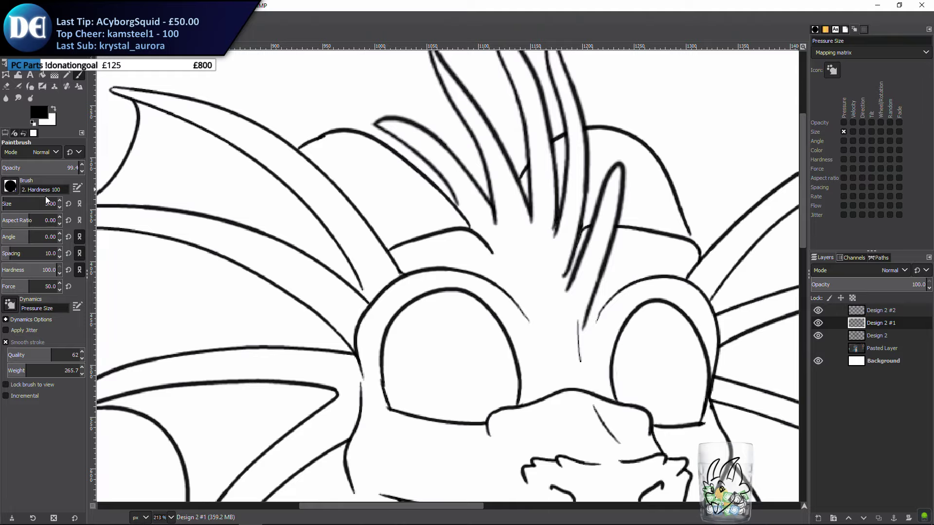
drag(494, 183, 483, 270)
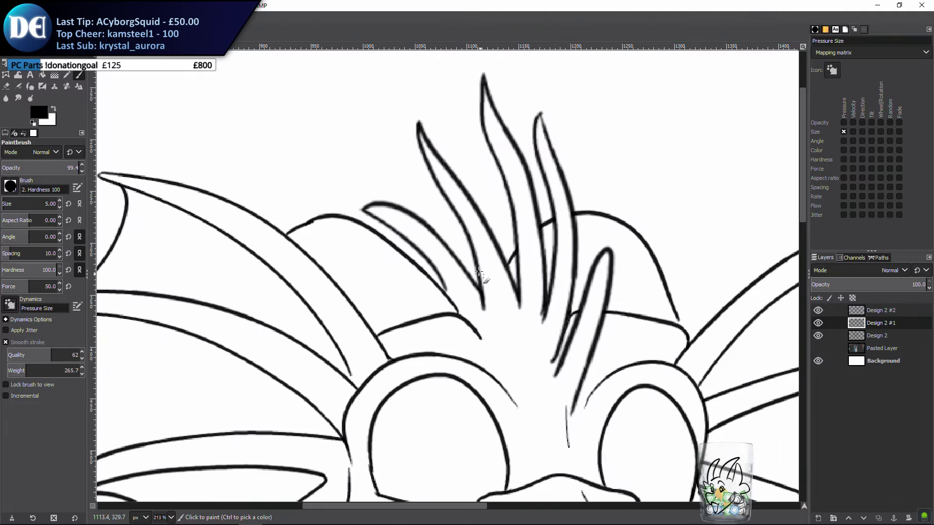
drag(583, 274, 467, 263)
Draw the webbing edge from the neighbouring taller spine down to the tip area of the front, rightmost spine
drag(453, 184, 504, 258)
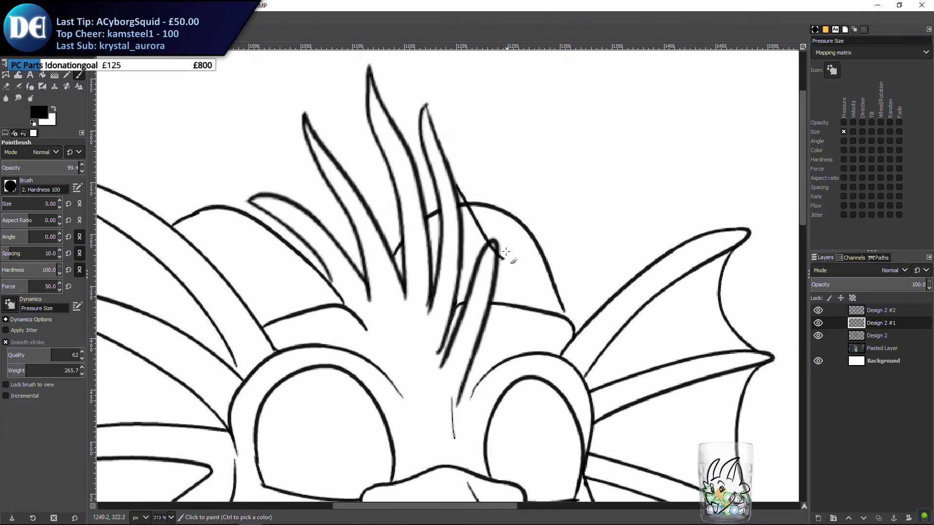
key(ctrl+z)
drag(453, 178, 479, 257)
key(ctrl+z)
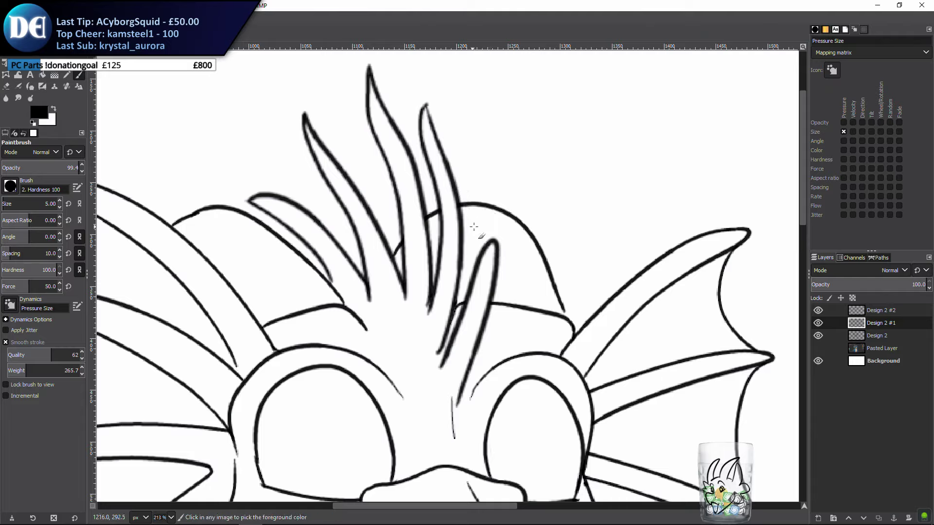
mouse_move(446, 159)
mouse_down()
mouse_move(467, 244)
mouse_move(488, 249)
mouse_up()
key(ctrl+z)
drag(444, 173, 488, 256)
key(ctrl+z)
drag(451, 179, 476, 257)
key(ctrl+z)
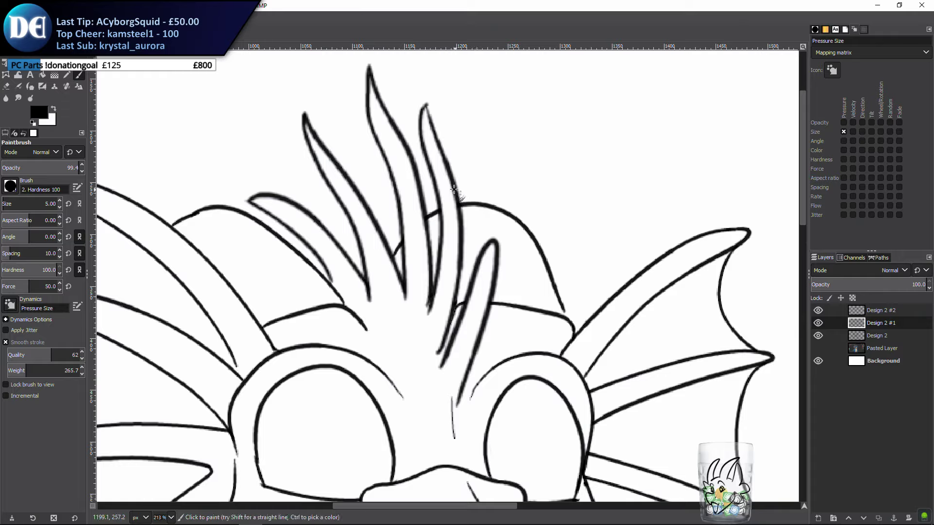
drag(450, 180, 479, 259)
Draw curved webbing edges connecting the tallest spine to the spines on both sides of it
drag(387, 116, 423, 137)
key(ctrl+z)
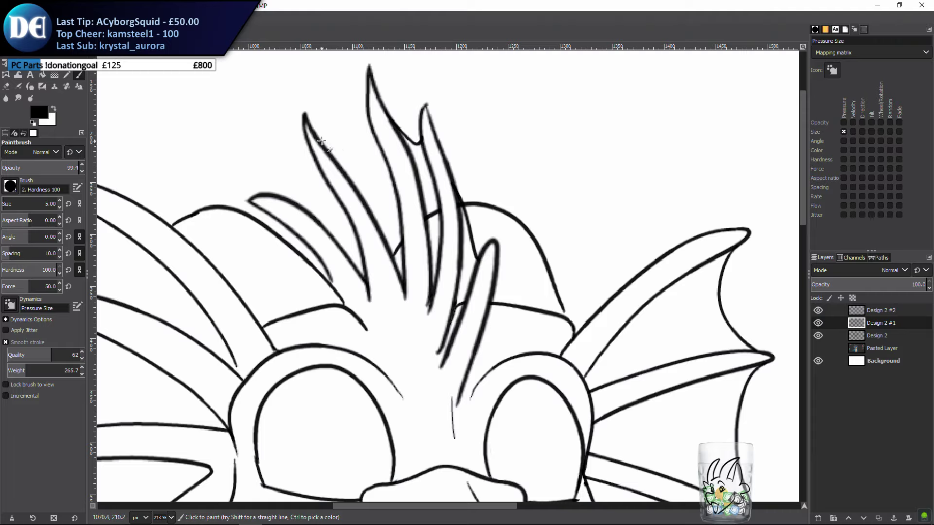
drag(316, 136, 365, 96)
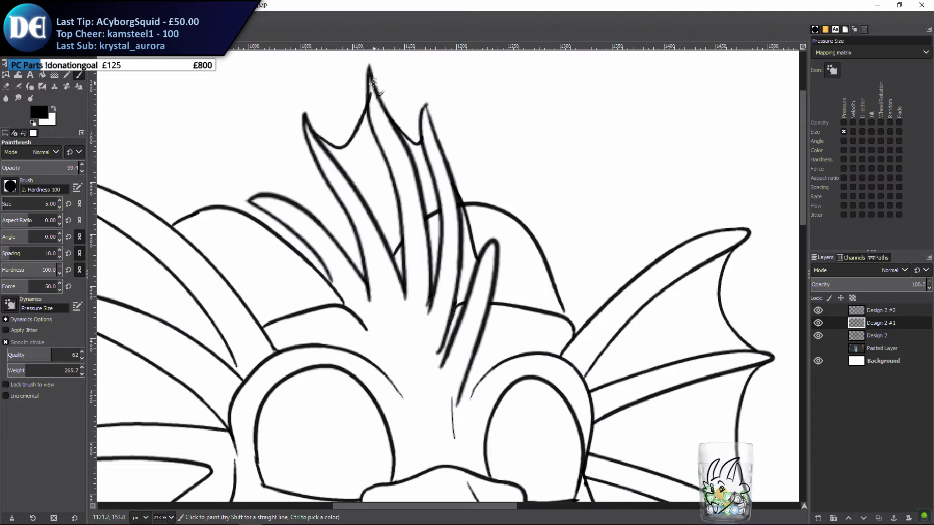
key(ctrl+z)
drag(314, 137, 362, 95)
key(ctrl+z)
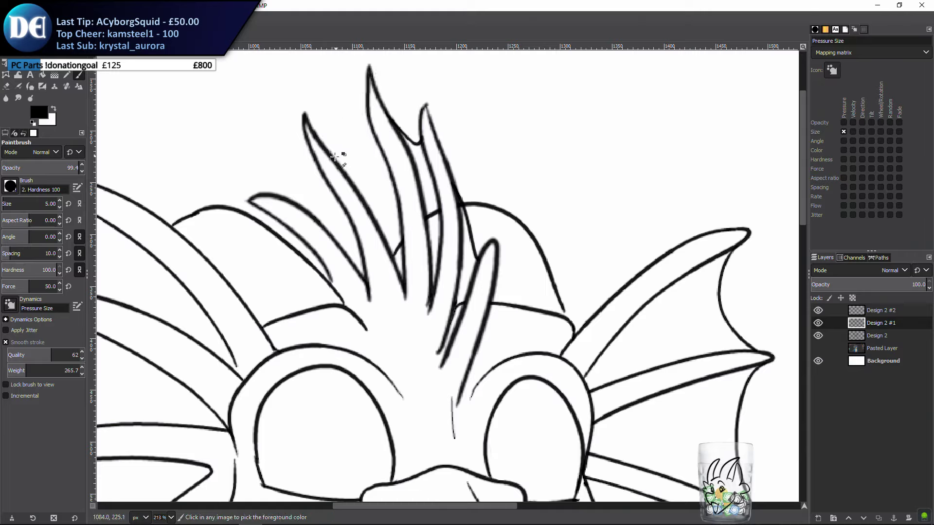
mouse_move(313, 135)
mouse_down()
mouse_move(335, 149)
mouse_move(365, 117)
mouse_move(365, 95)
mouse_up()
key(ctrl+z)
mouse_move(314, 136)
mouse_down()
mouse_move(342, 154)
mouse_move(367, 96)
mouse_up()
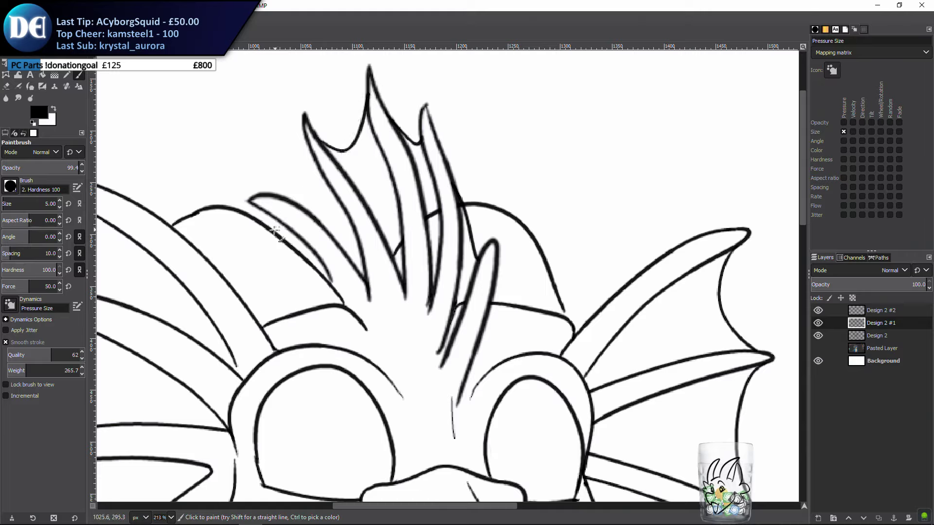
Draw a curved webbing edge between the leftmost short spine and the next taller spine
drag(265, 195, 306, 161)
drag(304, 128, 304, 125)
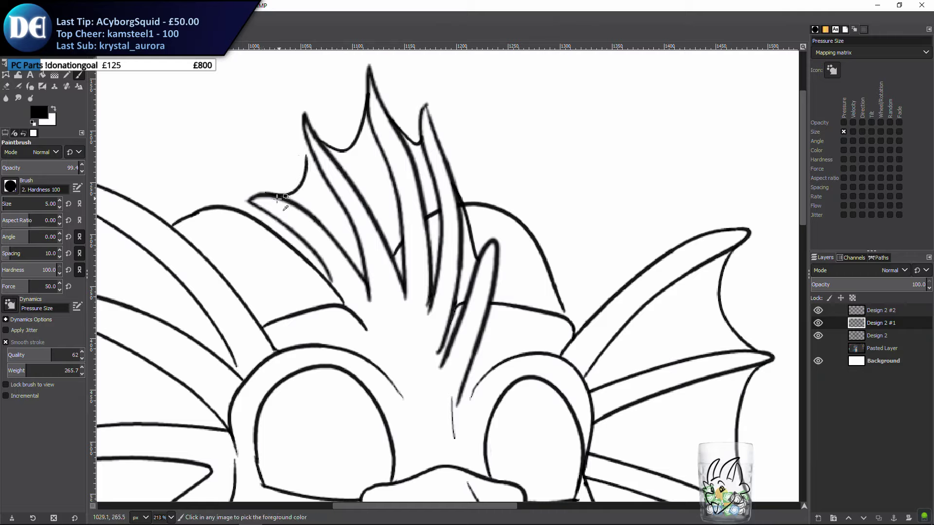
key(ctrl+z)
mouse_move(267, 195)
mouse_down()
mouse_move(315, 174)
mouse_move(305, 126)
mouse_move(292, 184)
mouse_move(265, 197)
mouse_move(280, 195)
mouse_move(308, 159)
mouse_move(306, 127)
mouse_up()
key(ctrl+z)
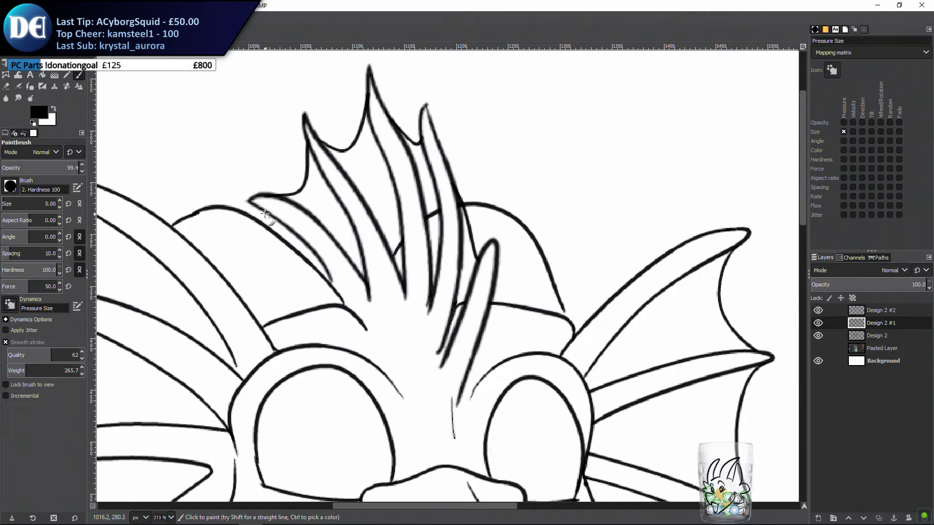
Draw a short webbing line from the leftmost spine down to the rounded head outline
drag(267, 213, 267, 228)
key(ctrl+z)
key(ctrl+z)
scroll(314, 288, down, 5)
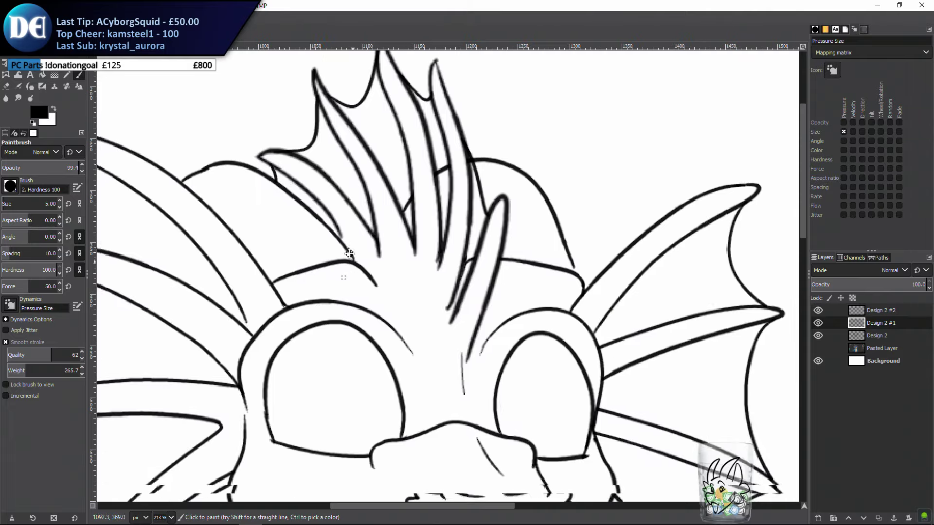
drag(347, 264, 354, 308)
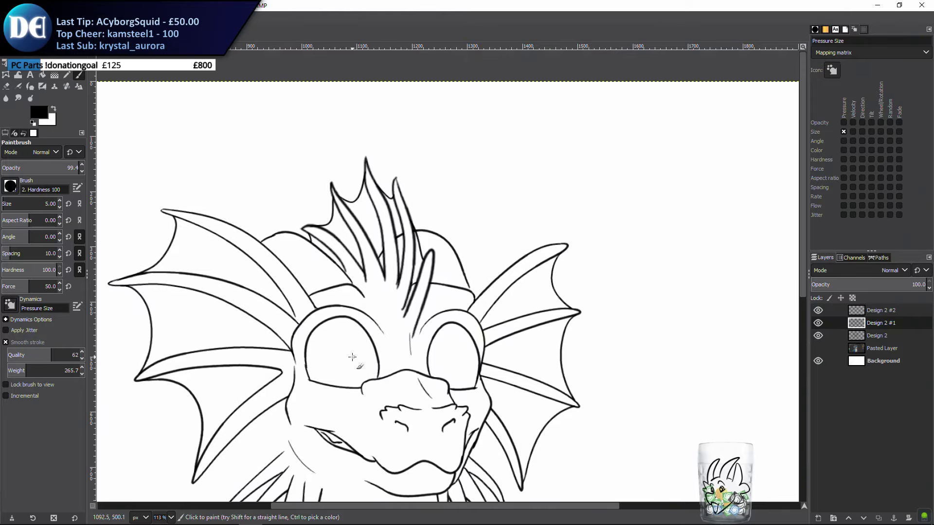
scroll(344, 356, down, 4)
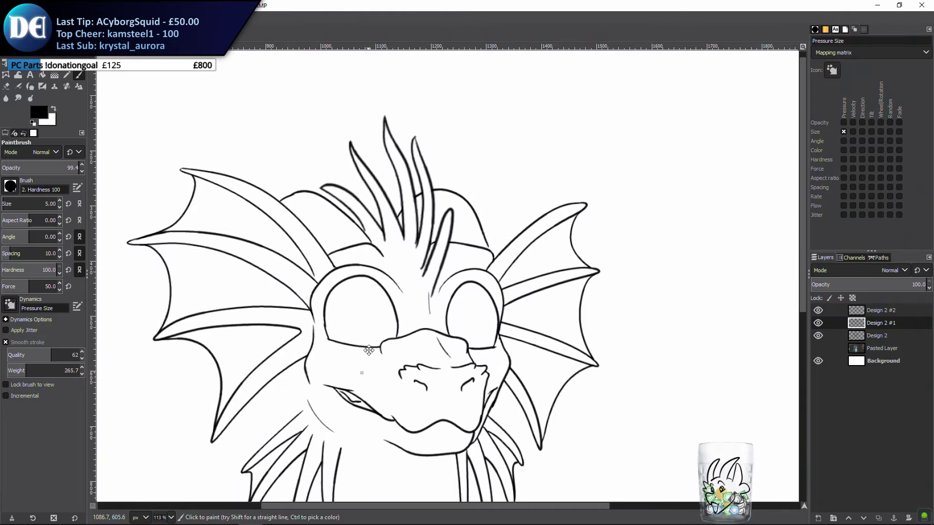
drag(385, 334, 396, 244)
drag(252, 343, 336, 330)
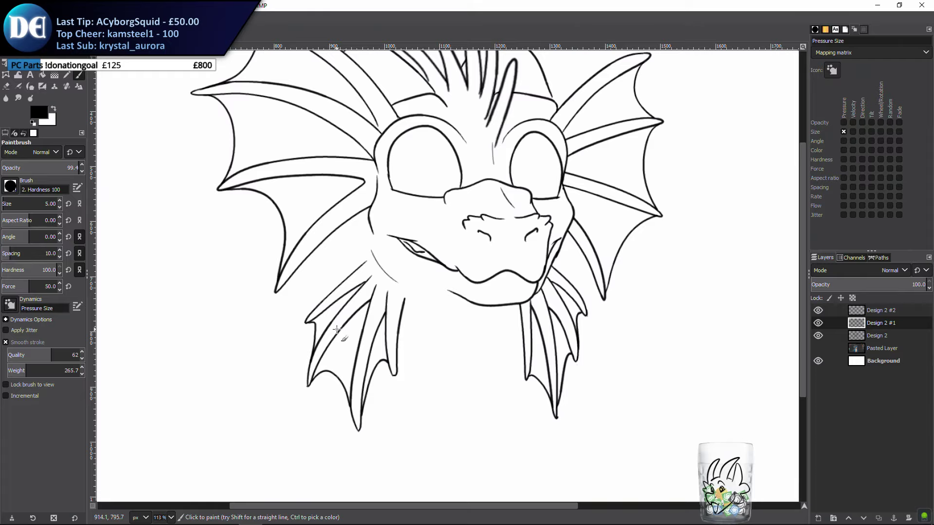
scroll(552, 204, up, 3)
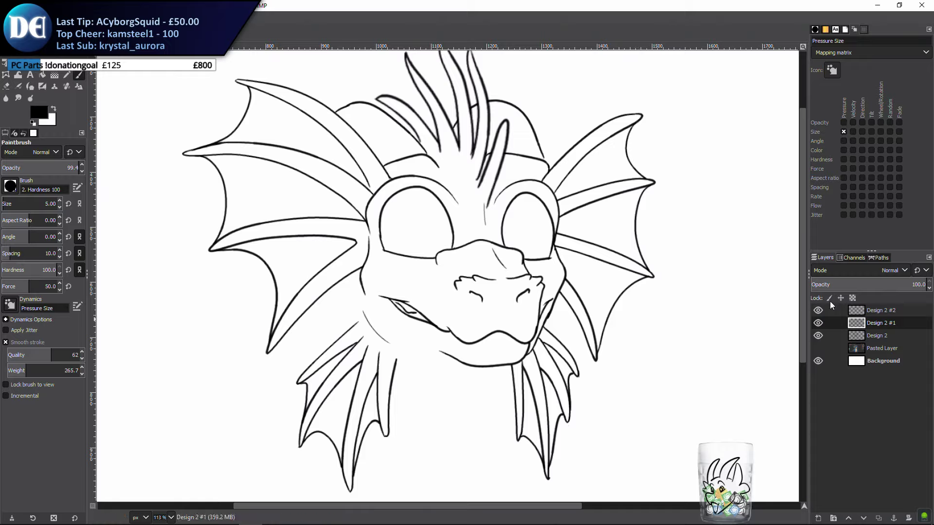
Check which strokes the Design 2 #2 layer holds by hiding and reshowing it
double_click(855, 310)
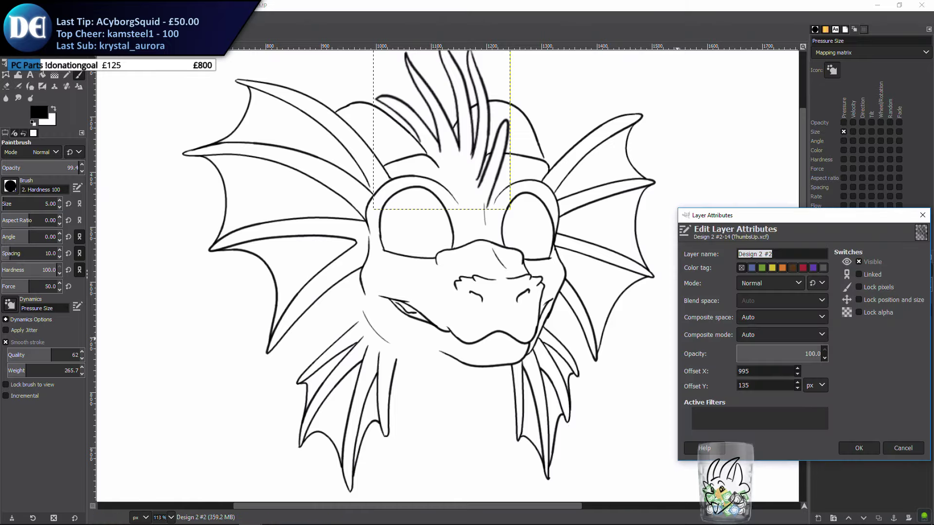
click(903, 448)
click(817, 310)
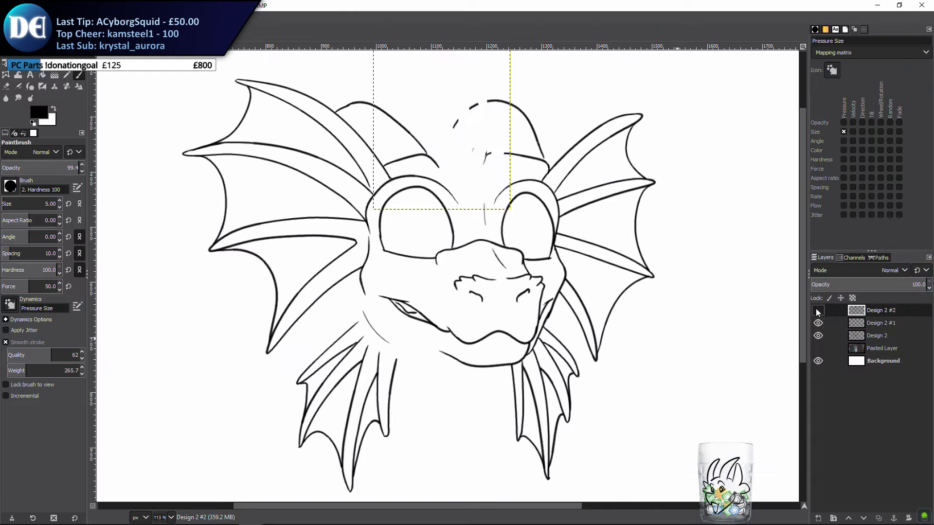
click(818, 310)
Add a new 2560 × 1440 px transparent layer above Design 2 #2 and save the image
click(818, 517)
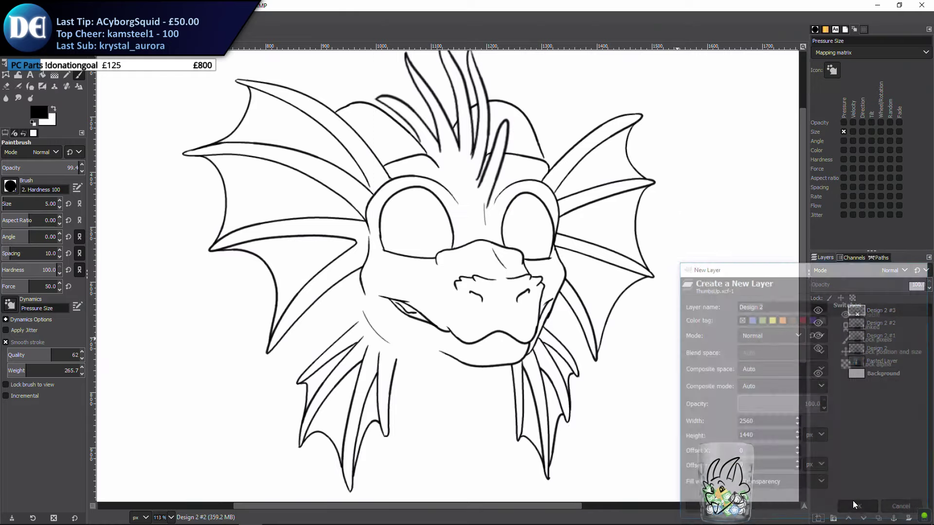
click(852, 501)
drag(408, 364, 404, 384)
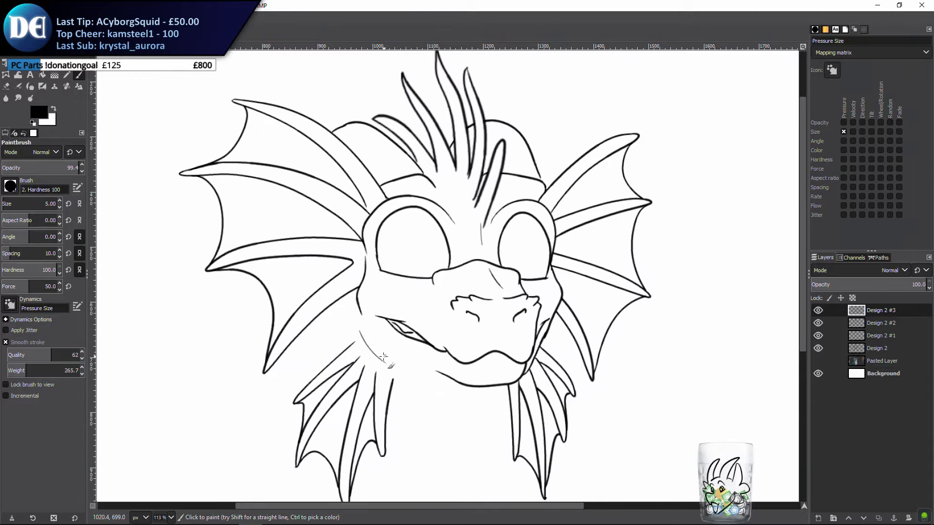
key(ctrl+s)
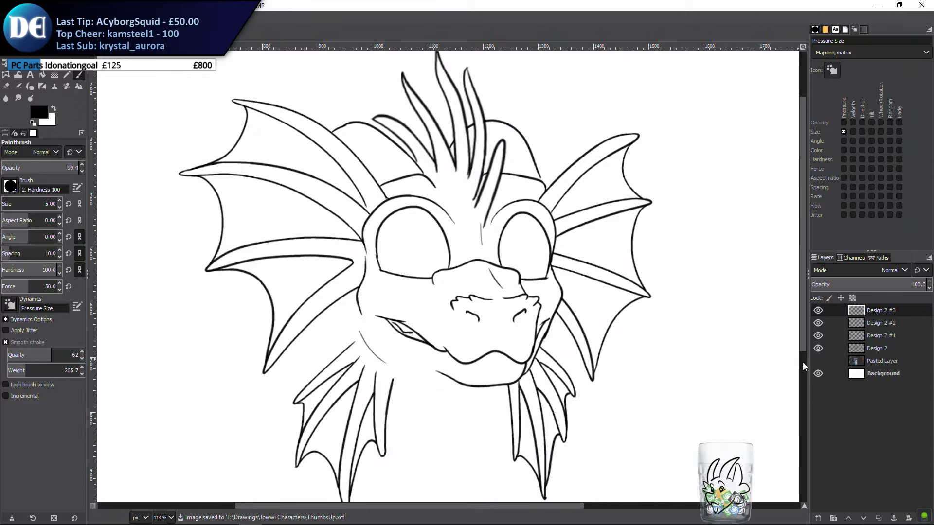
drag(499, 413, 483, 359)
mouse_move(438, 382)
mouse_down()
mouse_move(396, 354)
mouse_move(463, 355)
mouse_up()
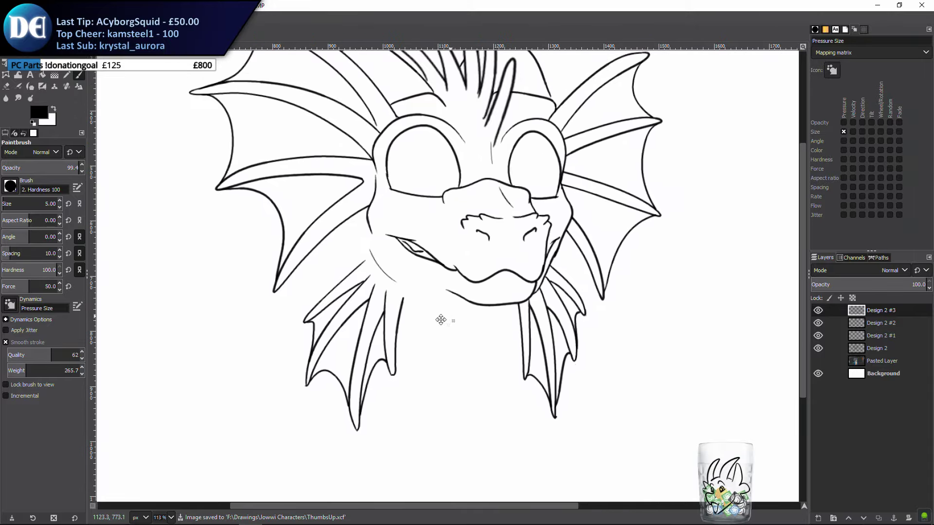
drag(440, 320, 384, 406)
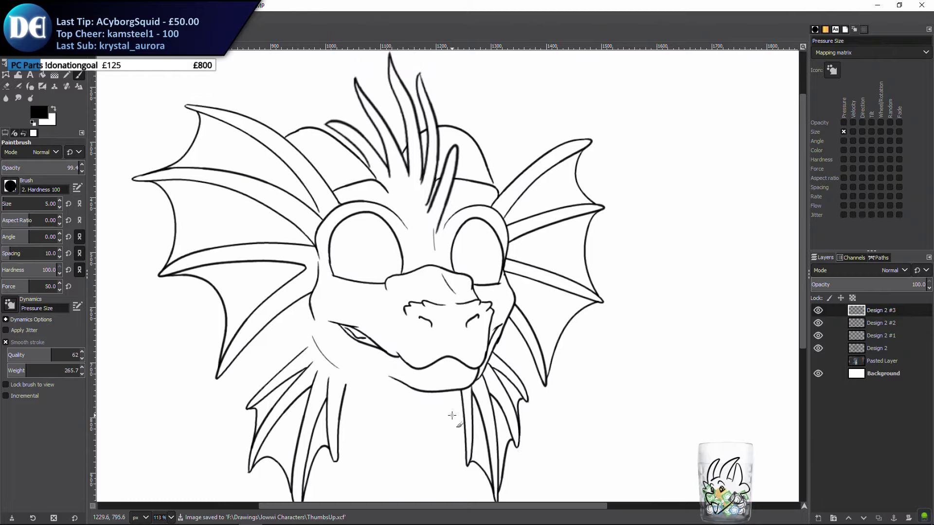
mouse_move(507, 349)
mouse_down()
mouse_move(498, 304)
mouse_move(404, 221)
mouse_up()
mouse_move(543, 332)
mouse_down()
mouse_move(456, 293)
mouse_move(539, 276)
mouse_up()
key(ctrl+z)
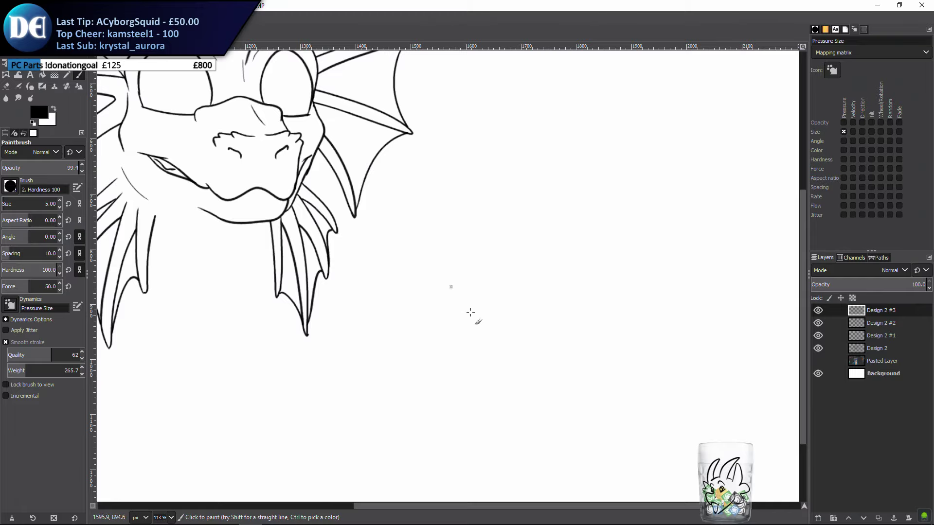
Try to sketch stacked curled fingers in the empty canvas area beside the head
mouse_move(470, 312)
mouse_down()
mouse_move(451, 279)
mouse_move(388, 277)
mouse_move(474, 320)
mouse_up()
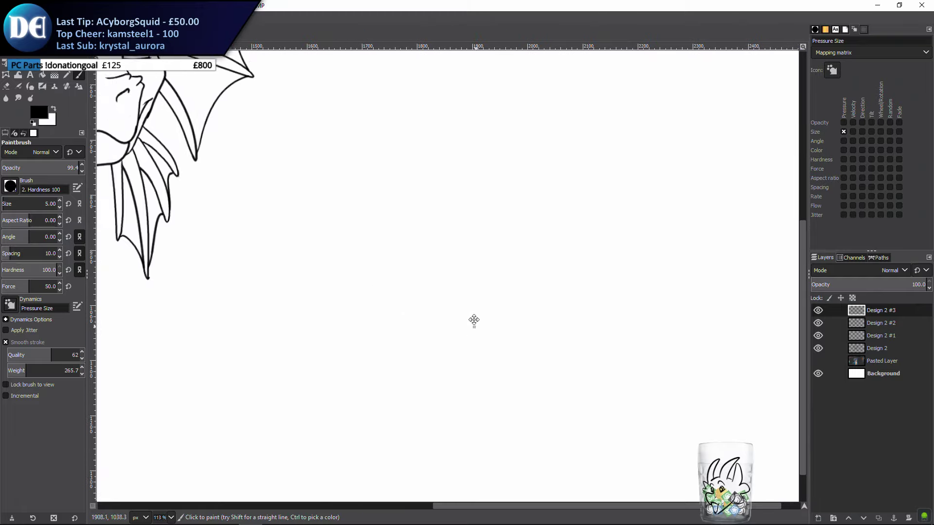
mouse_move(384, 272)
mouse_down()
mouse_move(428, 251)
mouse_move(459, 263)
mouse_move(460, 279)
mouse_move(421, 306)
mouse_move(385, 314)
mouse_move(386, 278)
mouse_move(409, 287)
mouse_move(420, 277)
mouse_up()
mouse_move(389, 314)
mouse_down()
mouse_move(377, 336)
mouse_move(457, 315)
mouse_move(457, 262)
mouse_up()
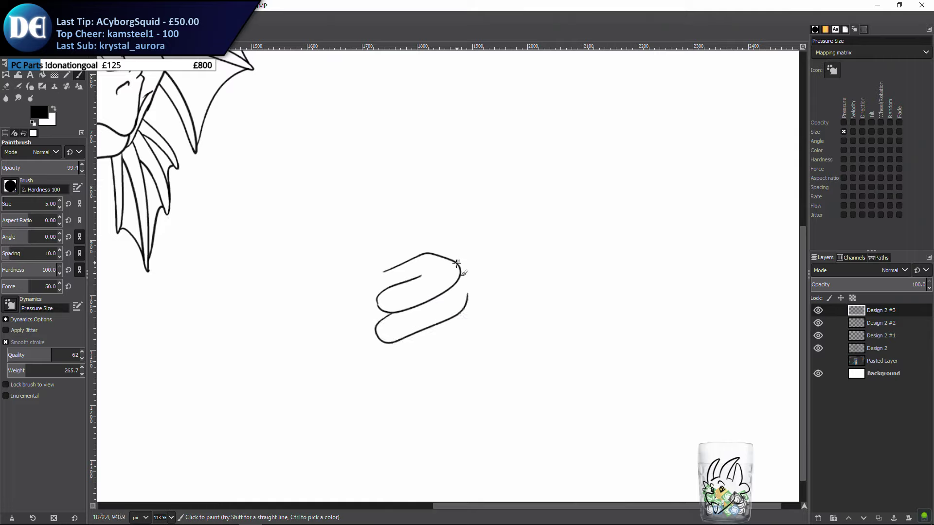
key(ctrl+z)
key(ctrl+z)
key(ctrl+z)
key(ctrl+z)
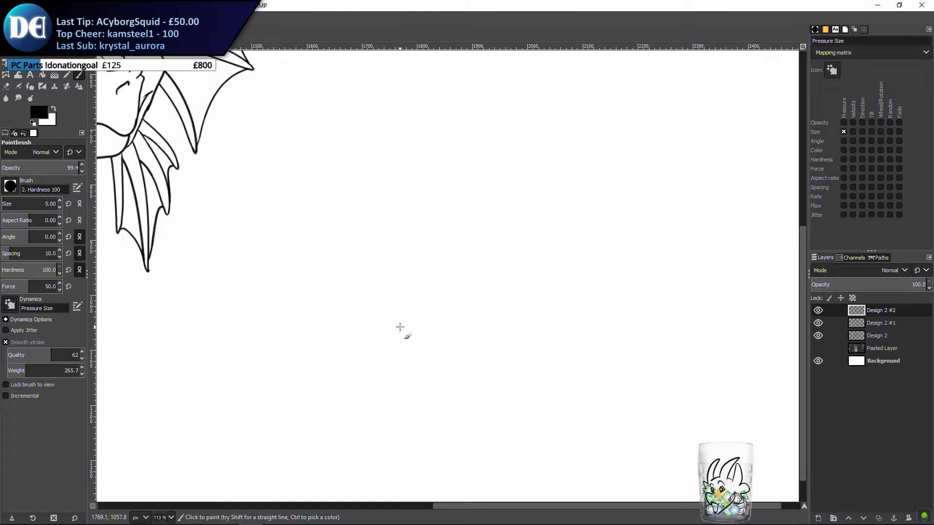
Create a new 2560 × 1440 px transparent layer above Design 2 #2 for the hand
click(817, 518)
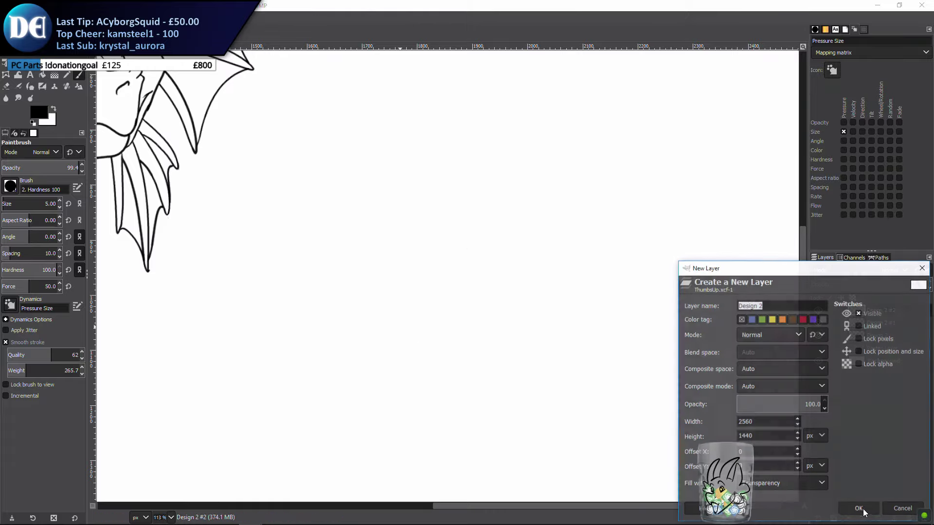
key(Return)
key(m)
drag(556, 321, 553, 324)
key(p)
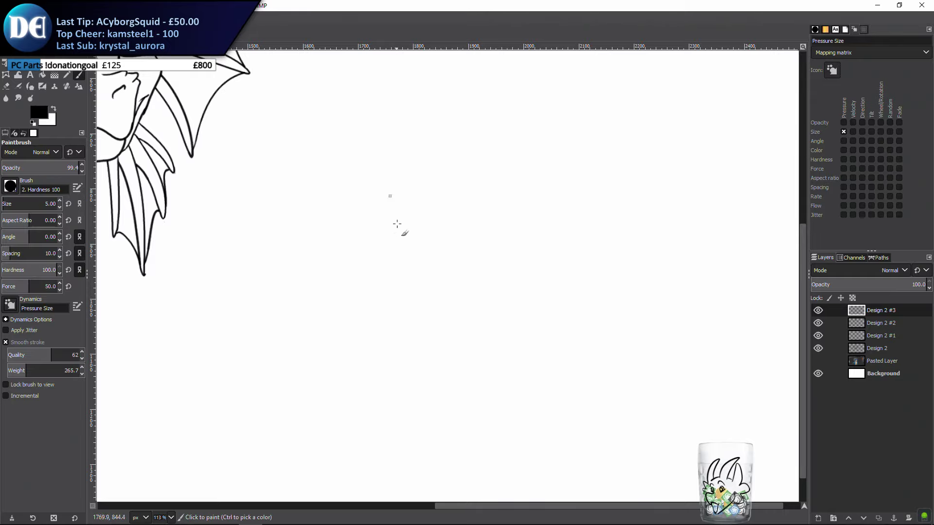
scroll(427, 271, right, 2)
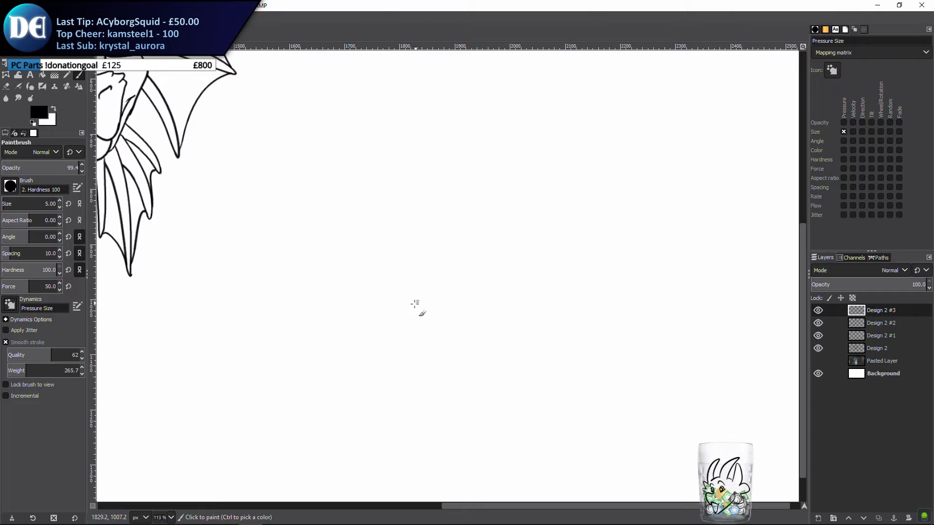
Try to outline a single slanted finger in the empty area beside the head
mouse_move(464, 272)
mouse_down()
mouse_move(391, 305)
mouse_move(383, 297)
mouse_move(393, 276)
mouse_move(419, 263)
mouse_up()
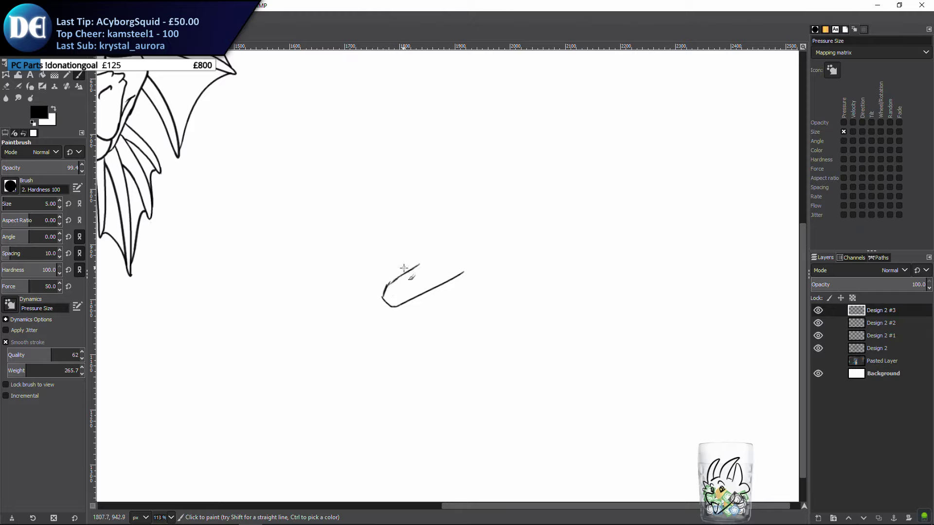
key(Delete)
mouse_move(450, 263)
mouse_down()
mouse_move(449, 300)
mouse_move(455, 277)
mouse_up()
key(ctrl+z)
Try to sketch an upright thumb with a curved hand edge and a slanted finger crossing below it
mouse_move(344, 284)
mouse_down()
mouse_move(358, 247)
mouse_move(382, 240)
mouse_move(379, 296)
mouse_move(364, 298)
mouse_move(403, 334)
mouse_up()
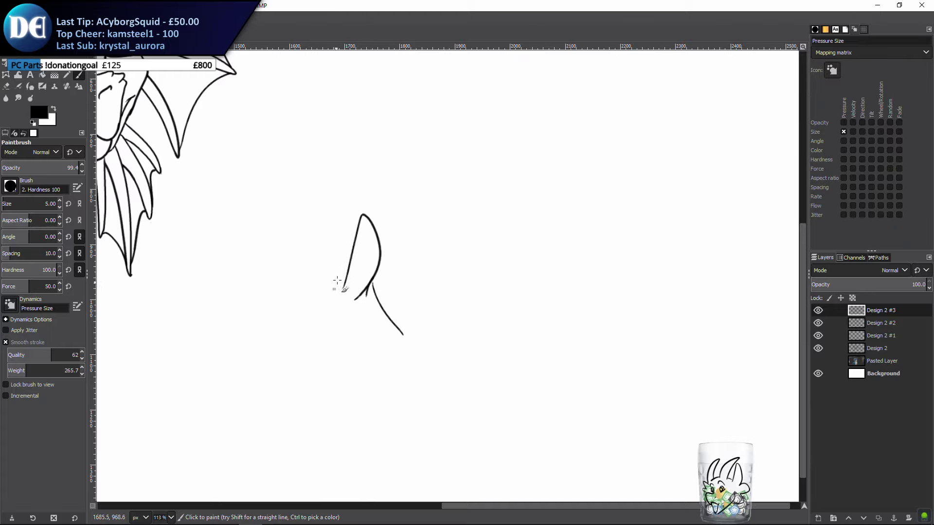
drag(343, 281, 332, 288)
key(ctrl+z)
key(ctrl+z)
drag(374, 281, 375, 369)
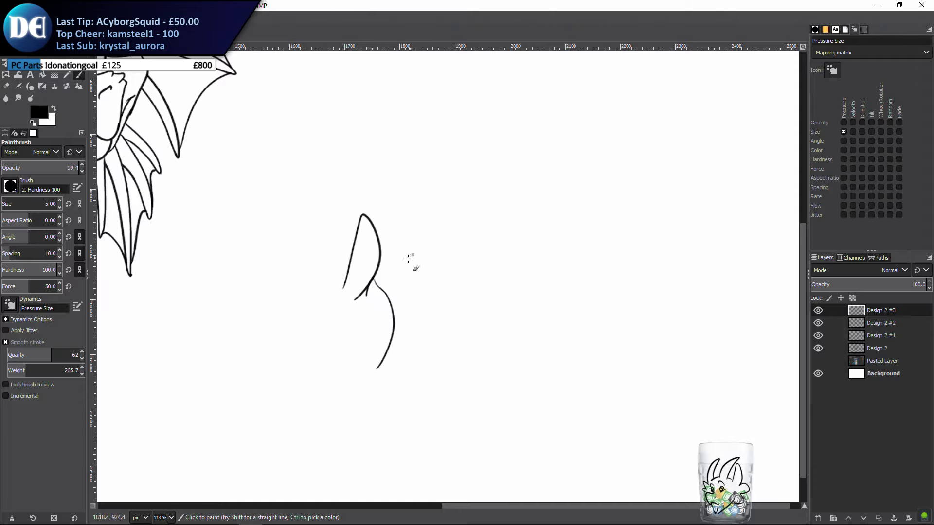
mouse_move(422, 248)
mouse_down()
mouse_move(366, 302)
mouse_move(366, 314)
mouse_move(377, 324)
mouse_move(432, 257)
mouse_up()
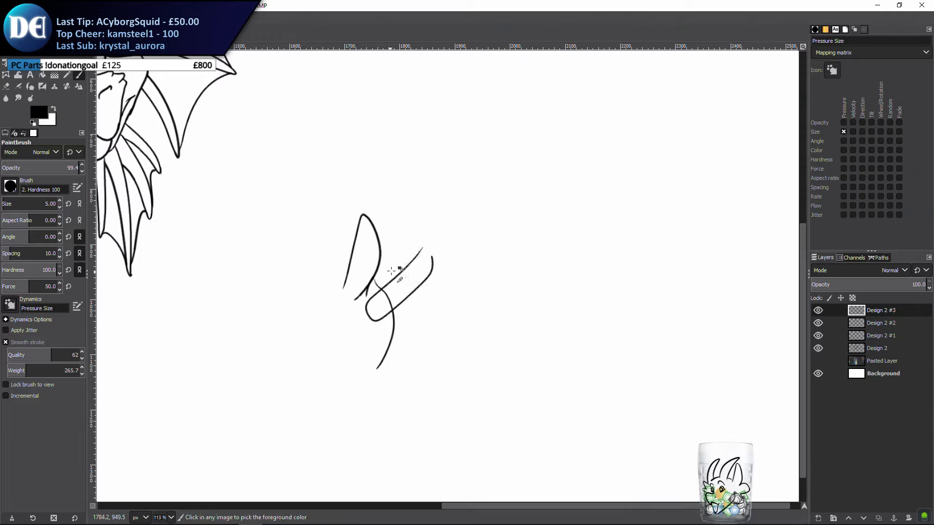
key(ctrl+z)
key(ctrl+z)
key(ctrl+z)
key(ctrl+z)
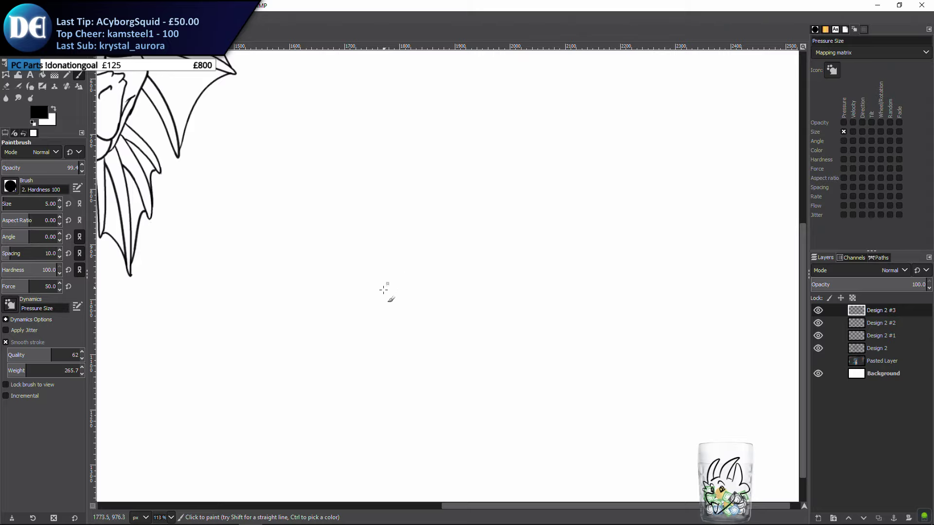
Draw a tall, narrow thumb outline with a rounded tip, open at its base
drag(384, 295, 419, 223)
key(ctrl+z)
mouse_move(381, 297)
mouse_down()
mouse_move(412, 214)
mouse_move(423, 242)
mouse_move(413, 306)
mouse_up()
drag(408, 306, 414, 315)
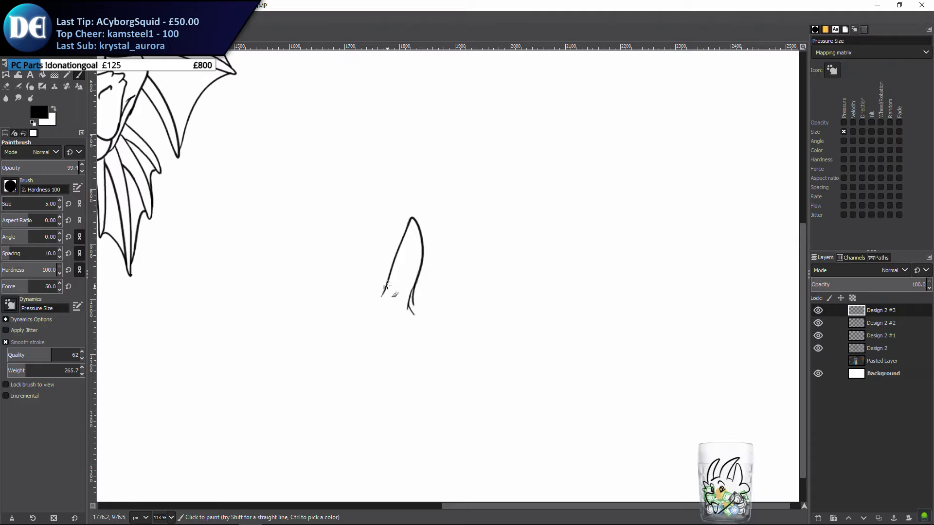
Try to extend the thumb into the back of the hand, the wrist and the forearm edges
mouse_move(386, 285)
mouse_down()
mouse_move(350, 321)
mouse_move(358, 354)
mouse_move(372, 308)
mouse_move(357, 354)
mouse_move(378, 407)
mouse_up()
key(ctrl+z)
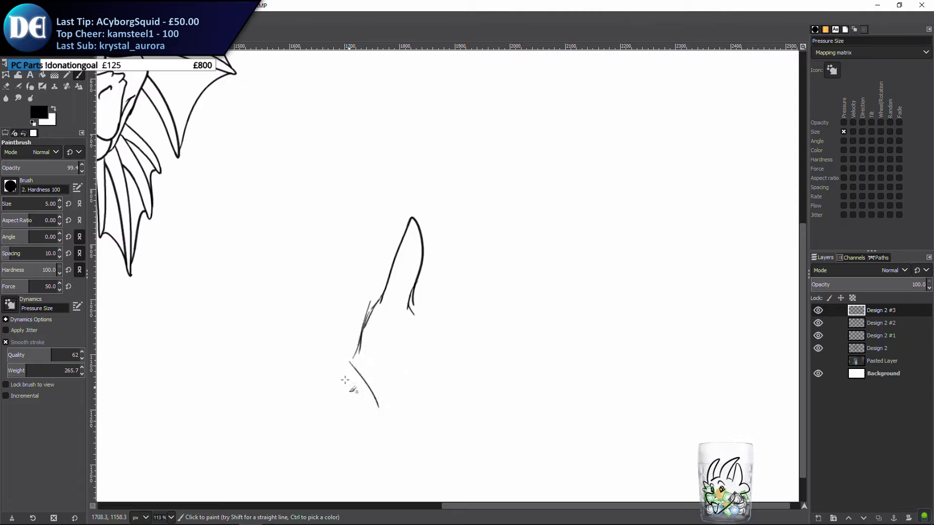
drag(341, 367, 293, 397)
drag(372, 413, 330, 439)
drag(374, 411, 466, 409)
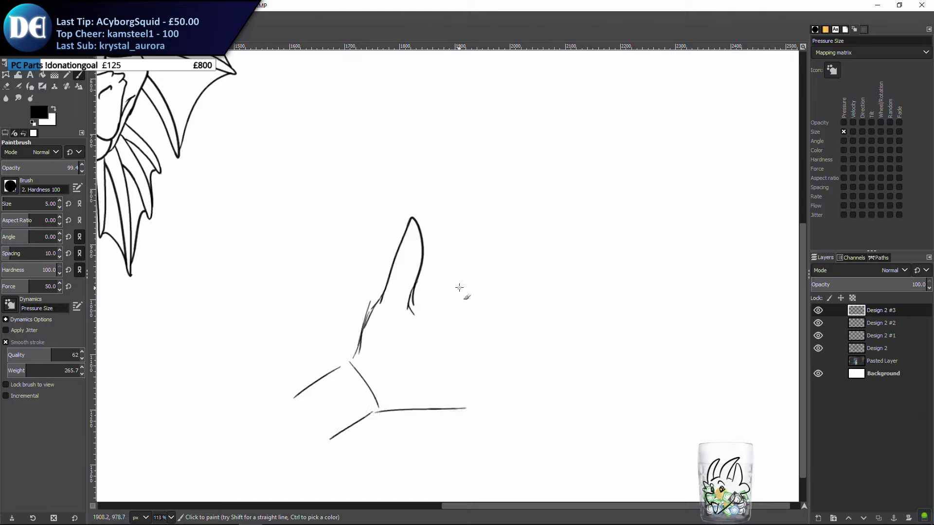
mouse_move(468, 286)
mouse_down()
mouse_move(396, 323)
mouse_move(393, 342)
mouse_move(465, 323)
mouse_move(466, 276)
mouse_up()
mouse_move(454, 325)
mouse_down()
mouse_move(424, 338)
mouse_move(408, 373)
mouse_up()
Undo the hand, wrist and forearm strokes drawn below the thumb outline
key(ctrl+z)
key(ctrl+z)
key(ctrl+z)
key(ctrl+z)
key(ctrl+z)
key(ctrl+z)
key(ctrl+z)
key(ctrl+z)
key(ctrl+z)
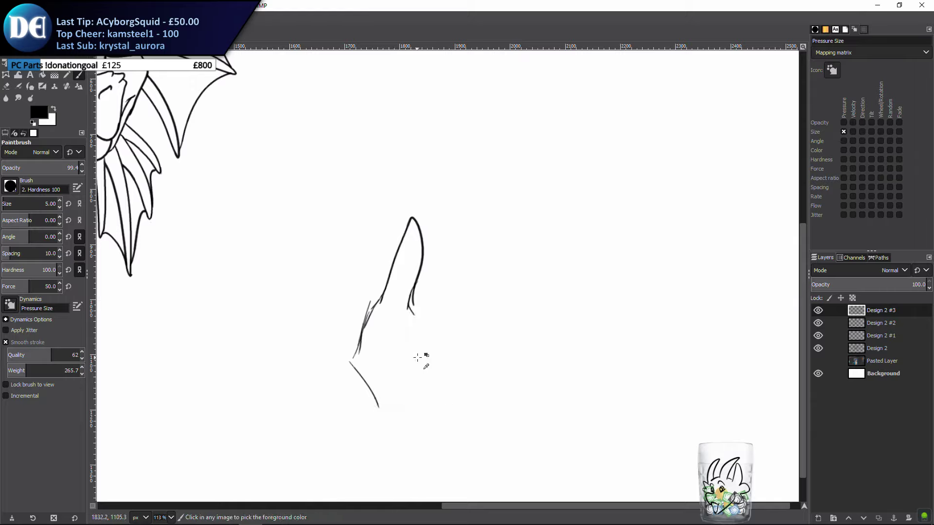
key(ctrl+z)
key(ctrl+z)
key(ctrl+z)
key(ctrl+z)
key(ctrl+z)
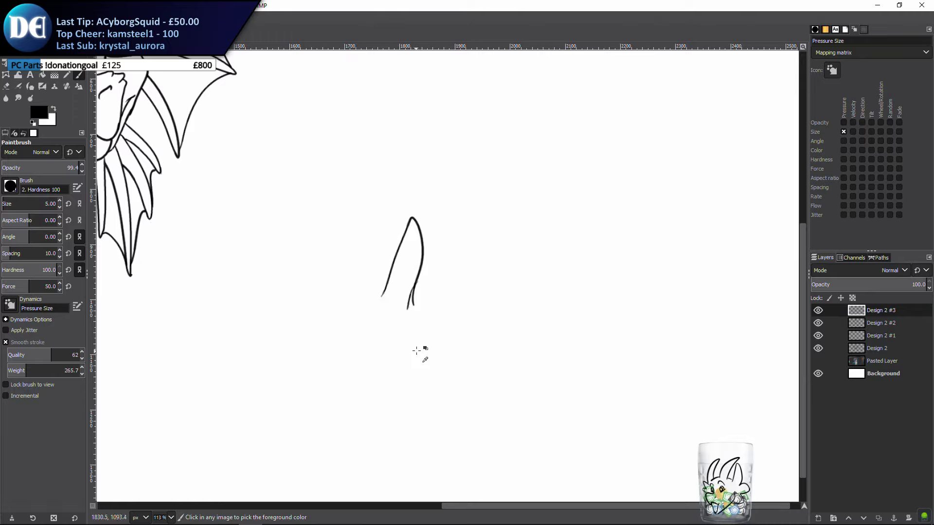
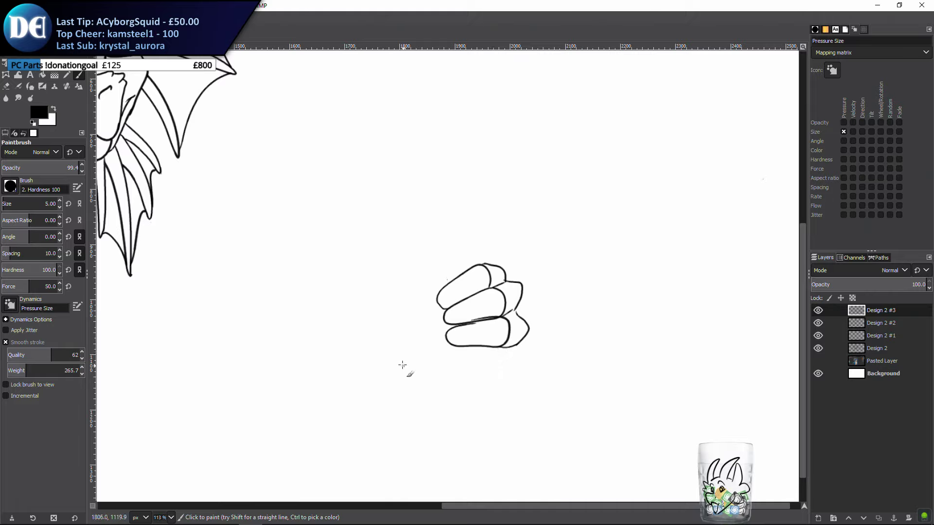
Sketch the palm's lower edge, curving from beneath the lowest curled finger toward the wrist
mouse_move(447, 363)
mouse_down()
mouse_move(494, 359)
mouse_move(529, 325)
mouse_up()
key(ctrl+z)
mouse_move(395, 345)
mouse_down()
mouse_move(433, 380)
mouse_move(469, 373)
mouse_move(523, 343)
mouse_move(458, 384)
mouse_up()
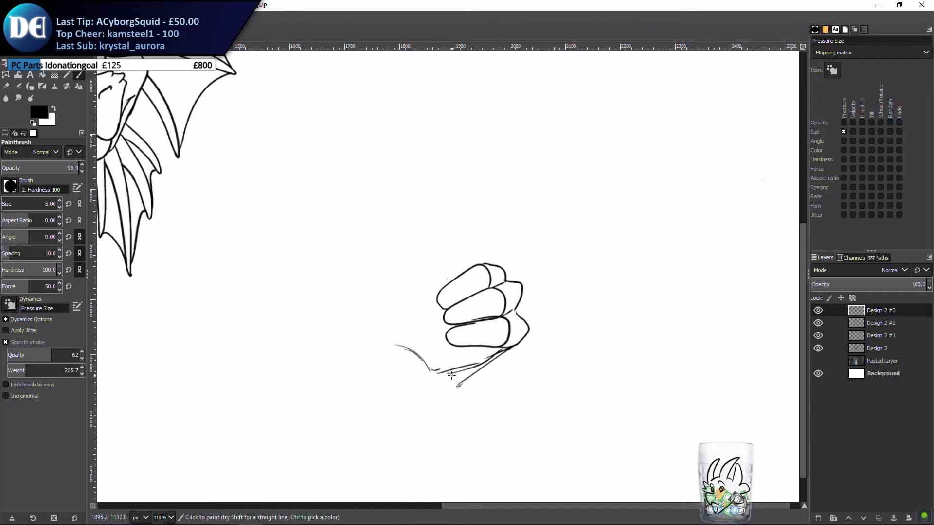
key(ctrl+z)
Try to outline an upright pointed thumb running from the palm edge to the top curled finger
mouse_move(399, 341)
mouse_down()
mouse_move(390, 299)
mouse_move(415, 213)
mouse_move(432, 245)
mouse_move(422, 289)
mouse_move(449, 289)
mouse_up()
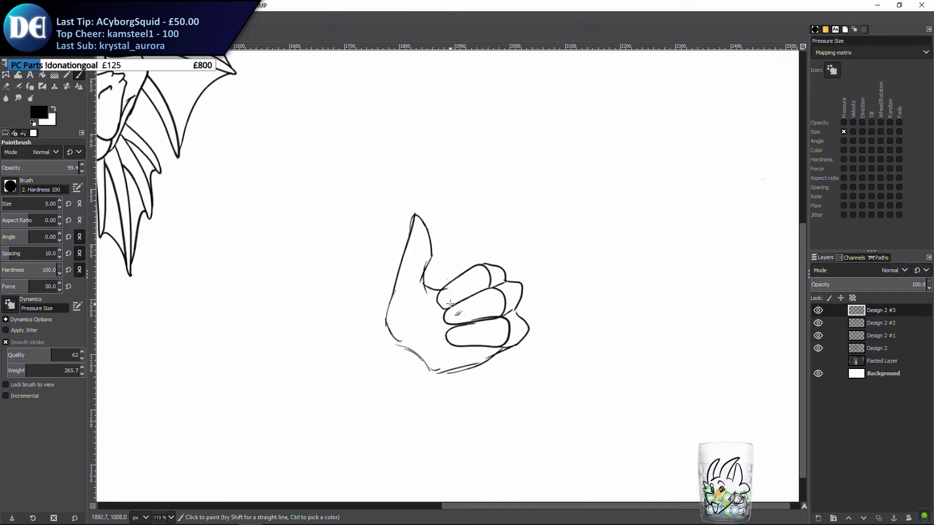
key(ctrl+z)
key(ctrl+z)
key(ctrl+z)
key(ctrl+z)
key(ctrl+z)
key(ctrl+z)
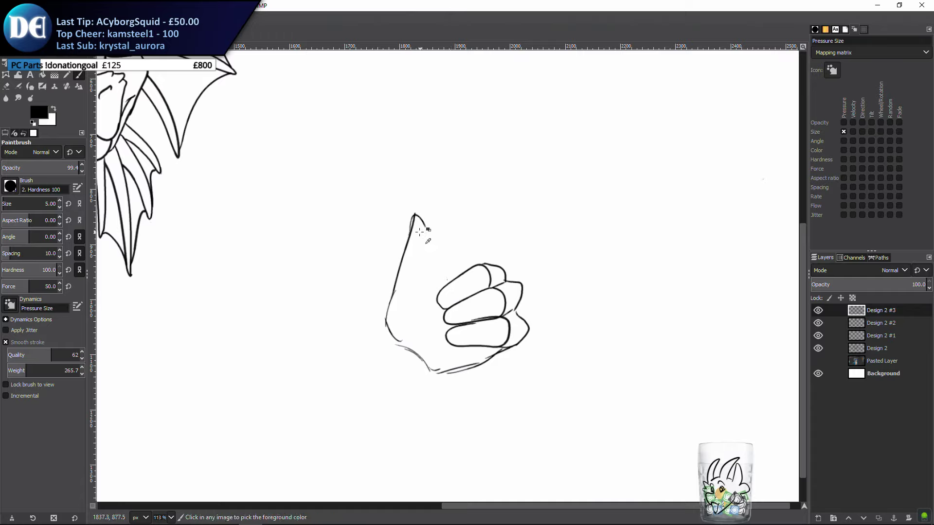
Try a thumb outline that leans closer to the curled fingers and joins the top one
mouse_move(417, 229)
mouse_down()
mouse_move(431, 215)
mouse_move(441, 250)
mouse_up()
key(ctrl+z)
mouse_move(395, 293)
mouse_down()
mouse_move(429, 208)
mouse_move(440, 225)
mouse_move(447, 281)
mouse_up()
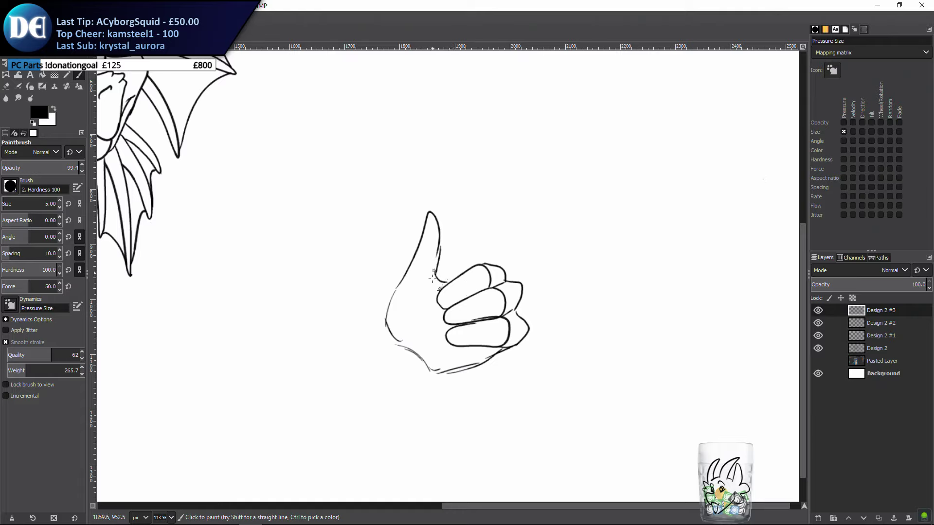
key(ctrl+z)
key(ctrl+z)
key(ctrl+z)
key(ctrl+z)
key(ctrl+z)
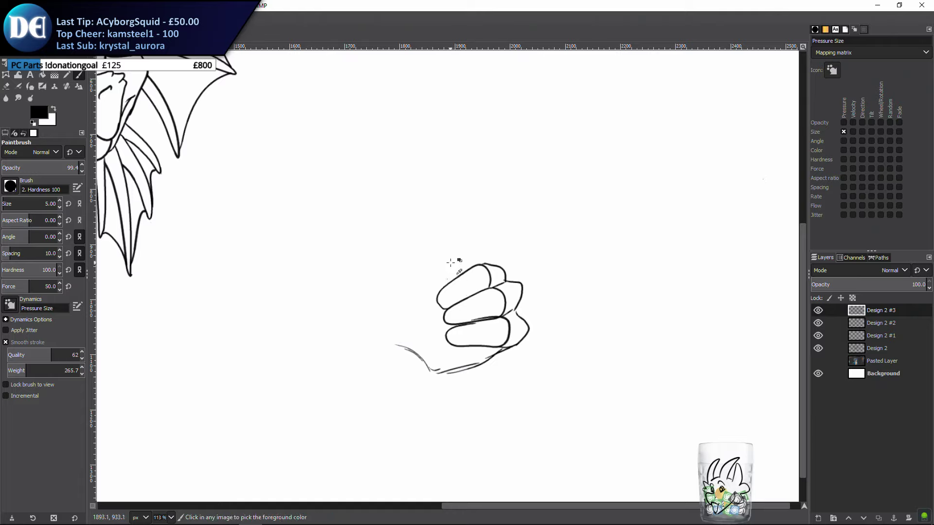
Undo the palm's lower edge strokes beneath the curled fingers
key(ctrl+z)
key(ctrl+z)
key(ctrl+z)
key(ctrl+z)
key(ctrl+z)
key(ctrl+z)
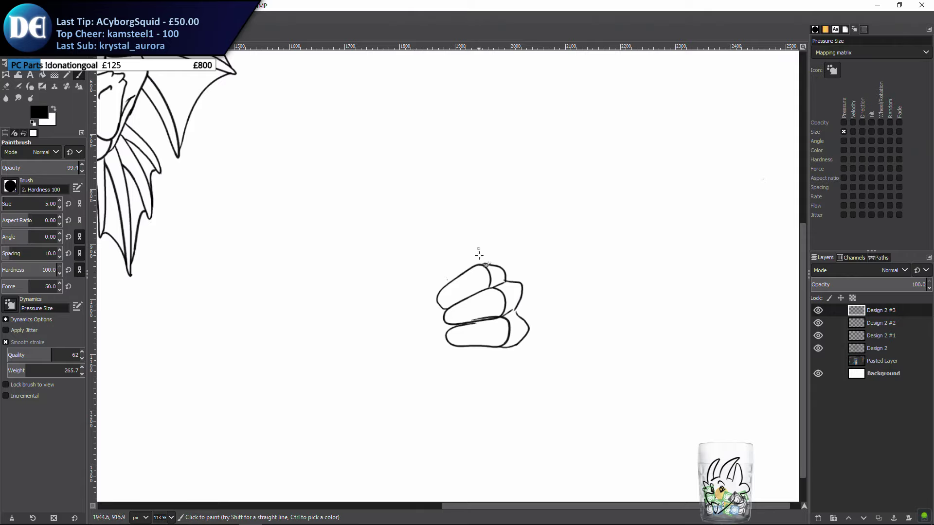
Try a short, blunt-tipped thumb outline rising from the top curled finger and running down toward the palm
mouse_move(448, 285)
mouse_down()
mouse_move(436, 218)
mouse_move(436, 240)
mouse_move(440, 229)
mouse_move(426, 239)
mouse_move(432, 229)
mouse_move(427, 259)
mouse_move(430, 228)
mouse_move(415, 274)
mouse_up()
mouse_move(428, 232)
mouse_down()
mouse_move(416, 272)
mouse_move(469, 270)
mouse_up()
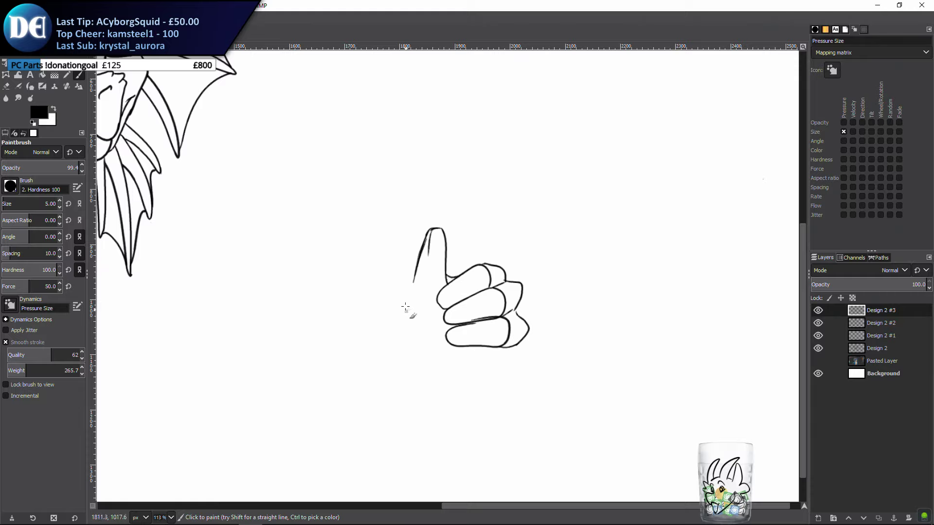
mouse_move(426, 233)
mouse_down()
mouse_move(446, 199)
mouse_move(438, 232)
mouse_up()
mouse_move(417, 268)
mouse_down()
mouse_move(403, 292)
mouse_move(411, 282)
mouse_move(405, 323)
mouse_move(402, 313)
mouse_move(406, 295)
mouse_move(406, 329)
mouse_up()
key(ctrl+z)
key(ctrl+z)
key(ctrl+z)
key(ctrl+z)
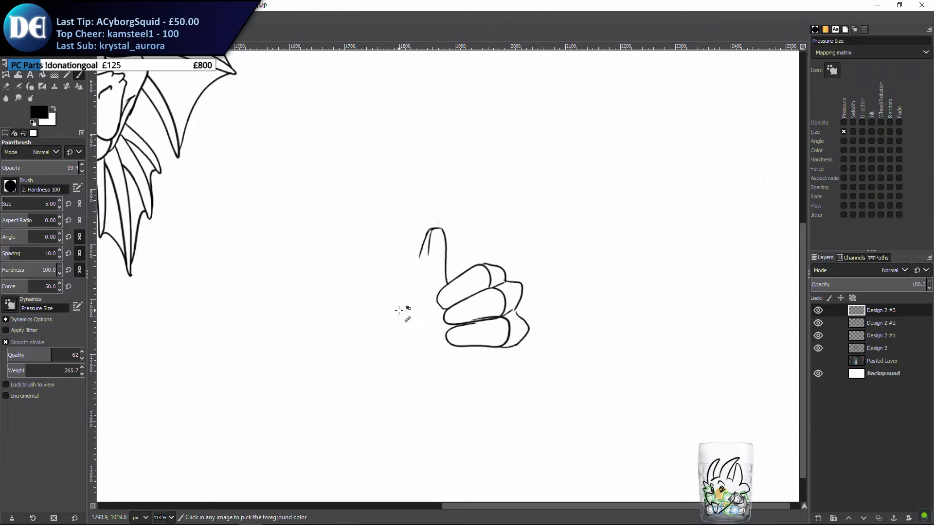
key(ctrl+z)
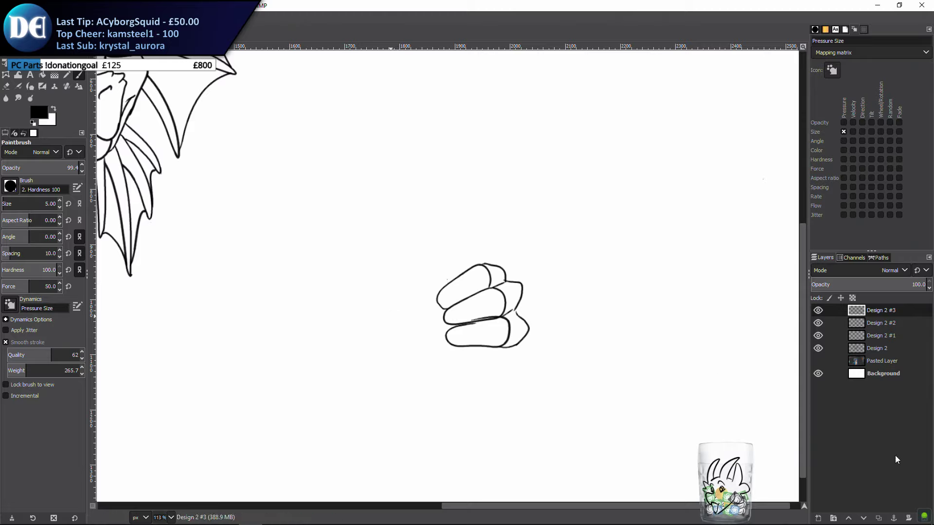
Add a new transparent layer above the curled fingers, ready for painting with the Paintbrush
click(819, 518)
click(851, 509)
key(m)
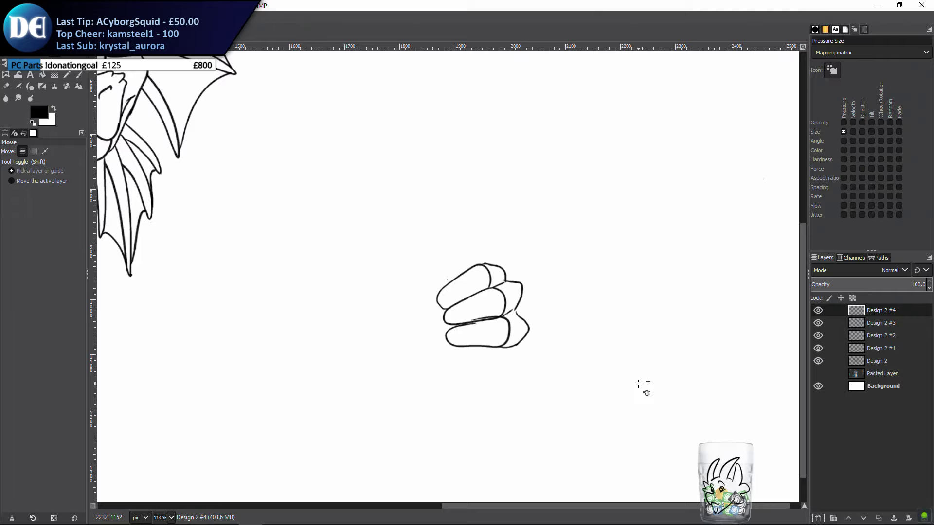
key(p)
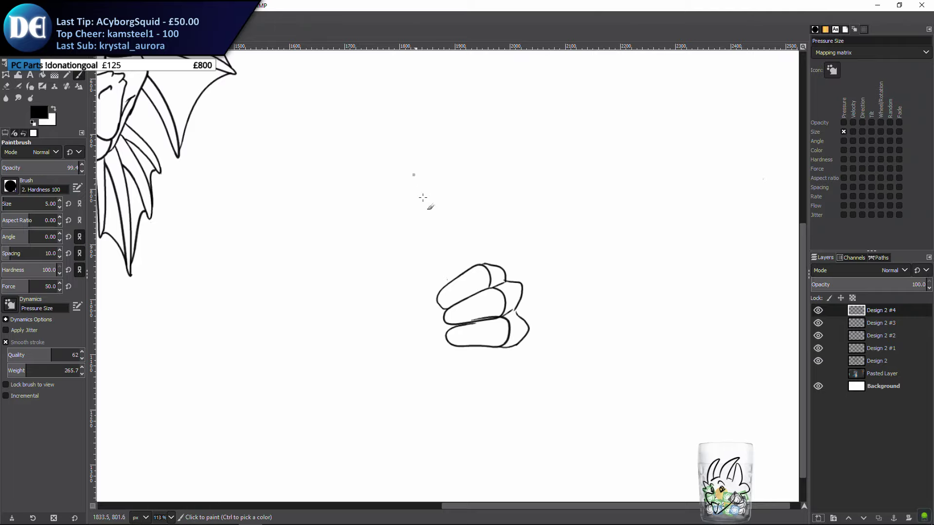
Sketch an upright, round-tipped thumb from the top curled finger over and down its outer side
click(443, 279)
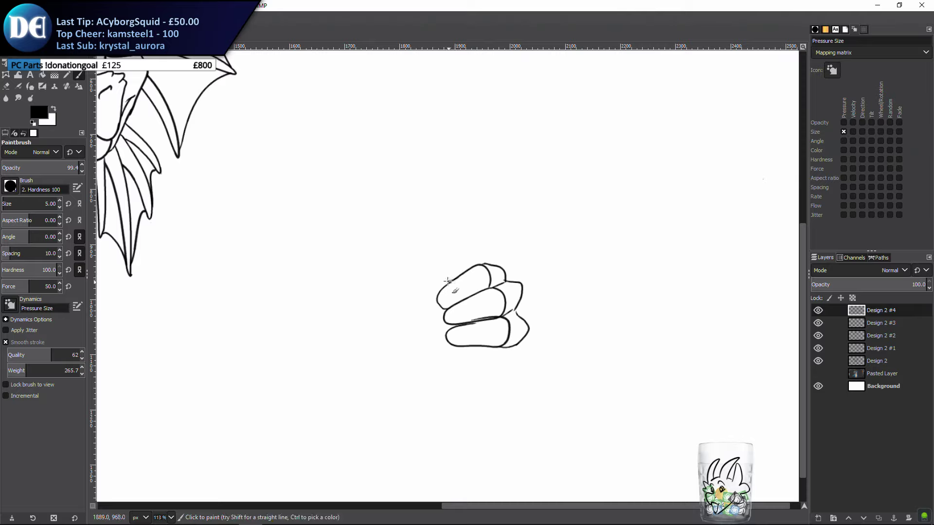
mouse_move(448, 281)
mouse_down()
mouse_move(439, 211)
mouse_move(424, 223)
mouse_move(422, 280)
mouse_up()
key(ctrl+z)
drag(426, 220, 422, 286)
key(ctrl+z)
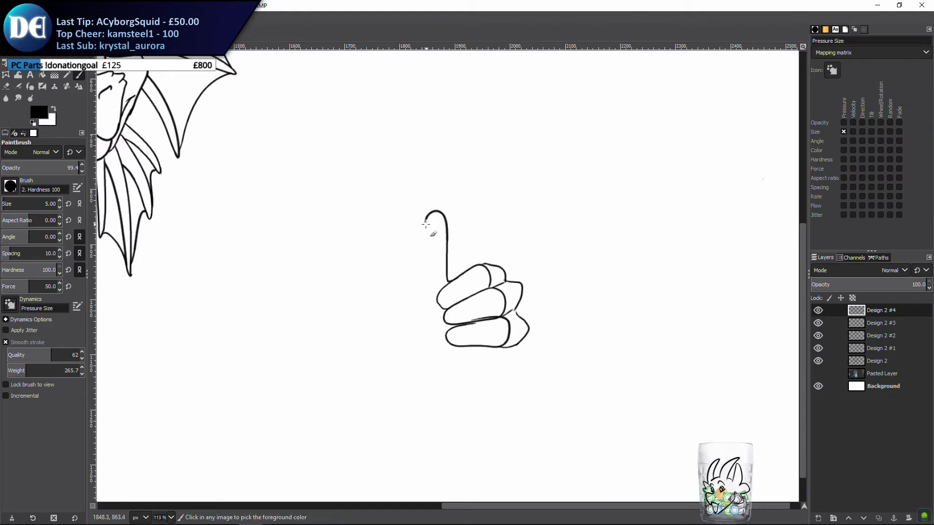
mouse_move(426, 224)
mouse_down()
mouse_move(413, 303)
mouse_move(412, 278)
mouse_move(402, 309)
mouse_up()
key(ctrl+z)
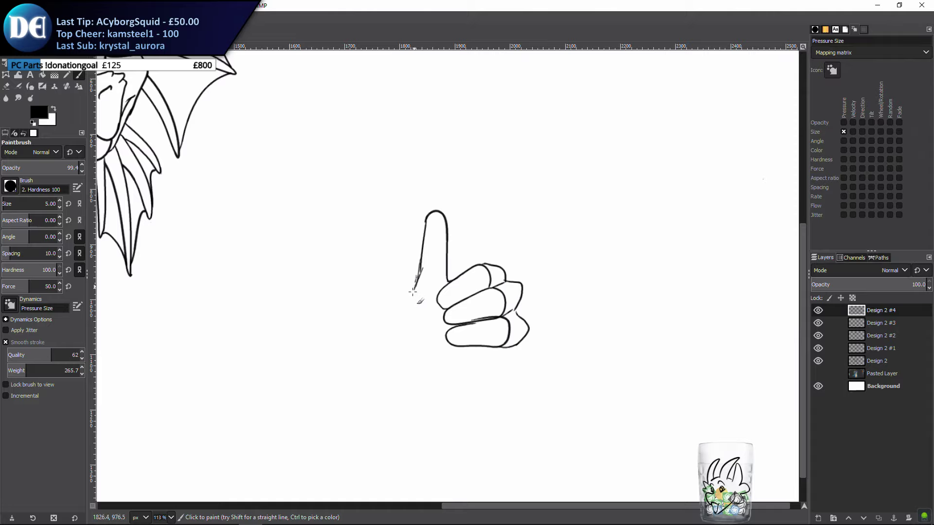
Sketch the palm around the curled fingers and extend two diverging wrist lines down from it
mouse_move(419, 273)
mouse_down()
mouse_move(408, 302)
mouse_move(441, 321)
mouse_move(406, 323)
mouse_move(419, 364)
mouse_move(504, 350)
mouse_up()
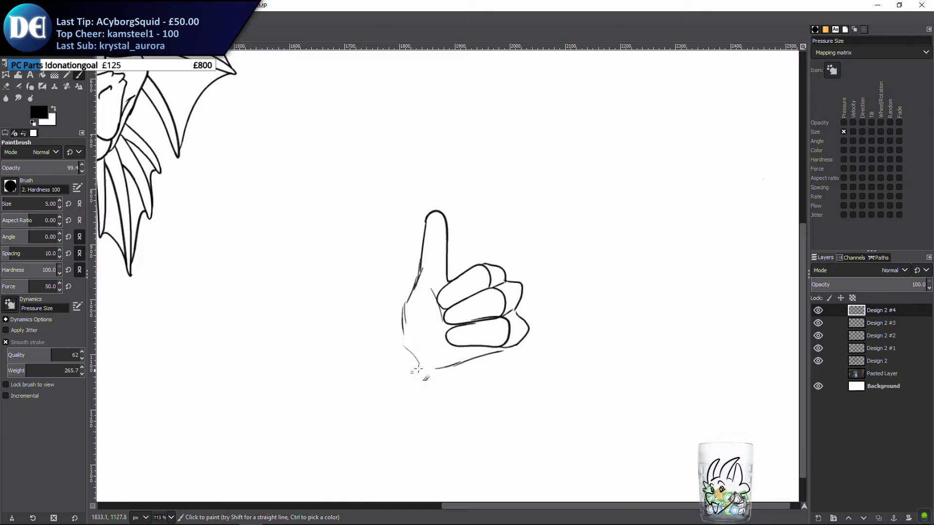
drag(446, 367, 407, 437)
drag(397, 323, 349, 386)
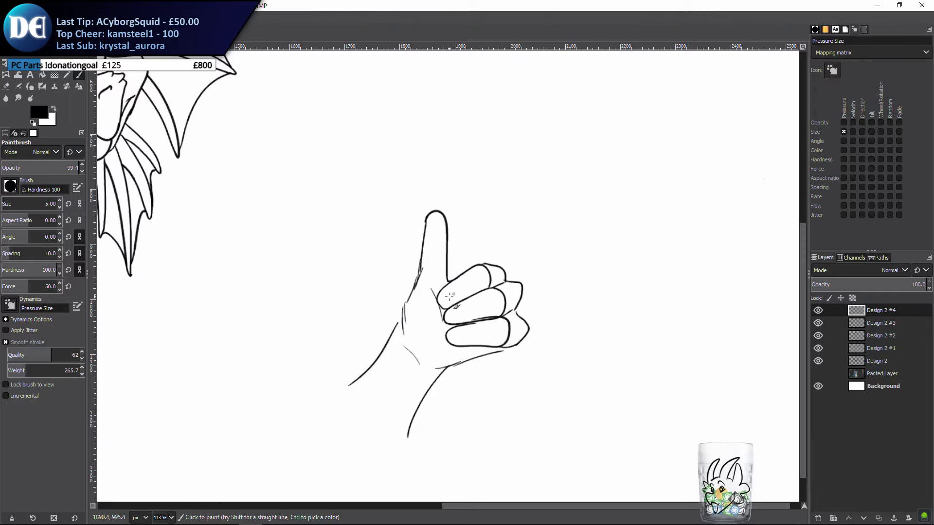
Add short crease marks on the three curled fingers and touch up the top knuckle's outline
drag(457, 309, 461, 340)
drag(489, 294, 489, 303)
key(super)
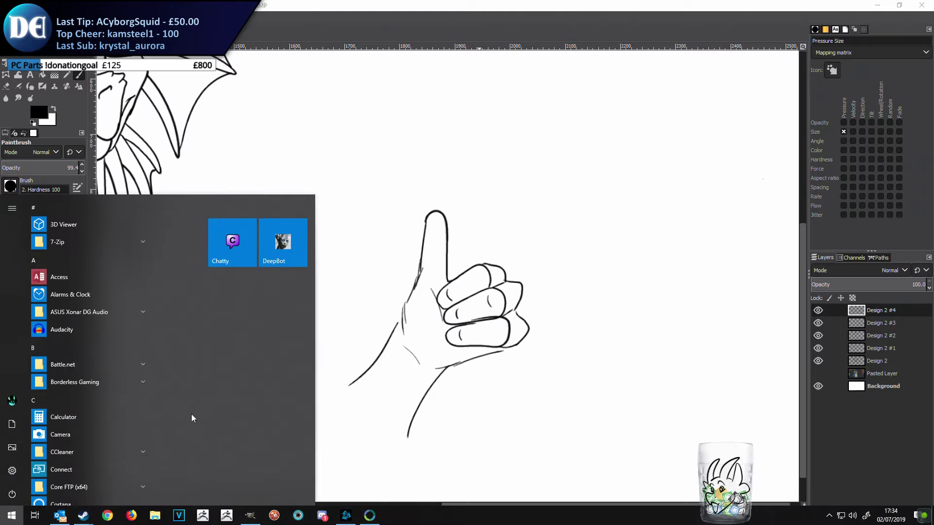
key(super)
key(m)
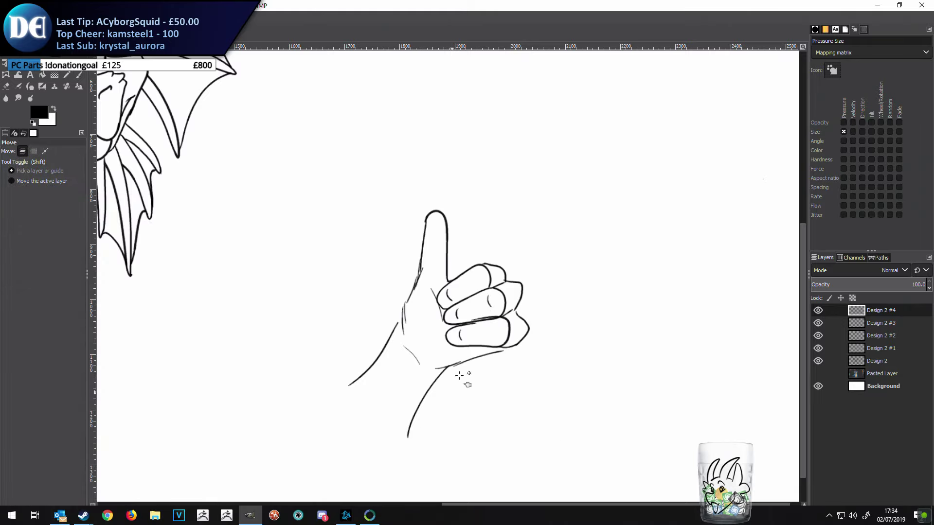
key(p)
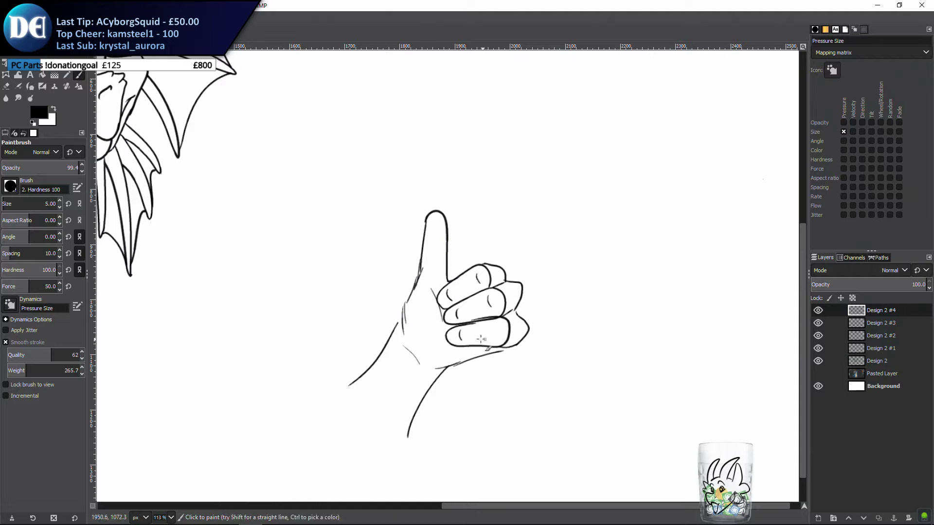
drag(494, 328, 494, 333)
drag(482, 262, 505, 279)
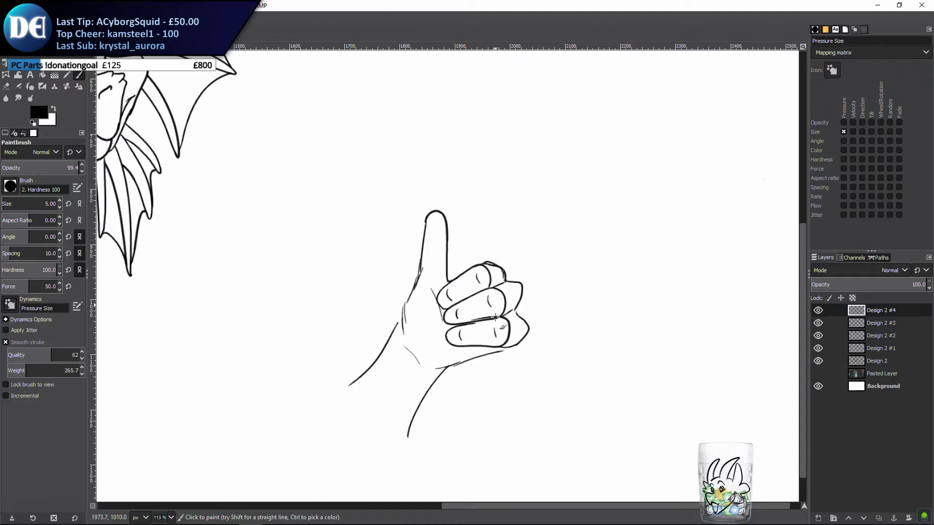
Mark creases at the thumb's base and middle joint, and merge the sketch layer down into the curled-fingers layer
click(816, 310)
click(817, 310)
drag(428, 285, 447, 281)
drag(432, 249, 439, 246)
right_click(852, 315)
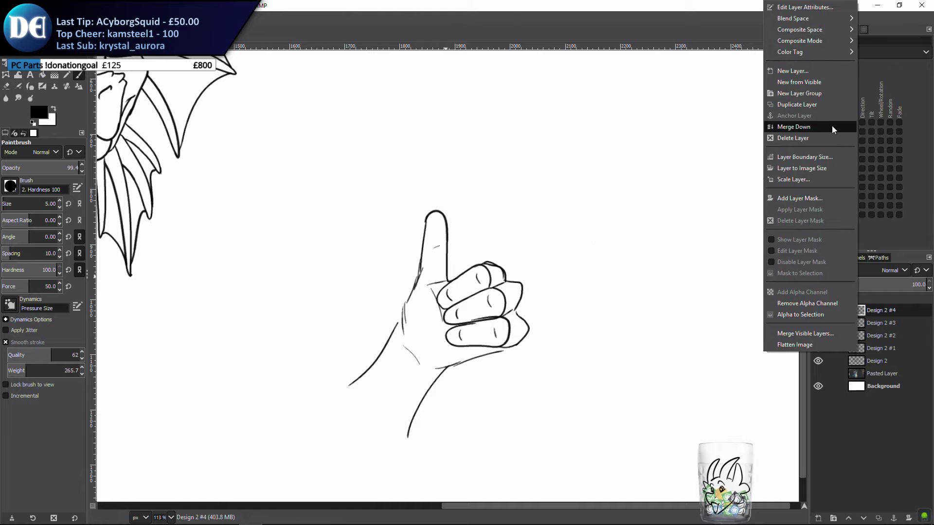
click(828, 127)
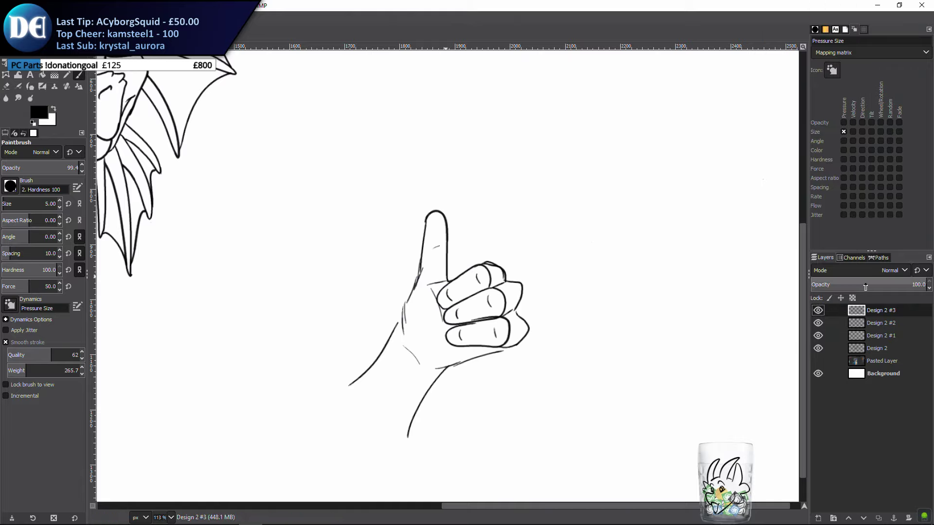
Lower the merged hand sketch's opacity to a faint grey and add a new transparent layer above it
click(860, 284)
click(821, 519)
click(819, 518)
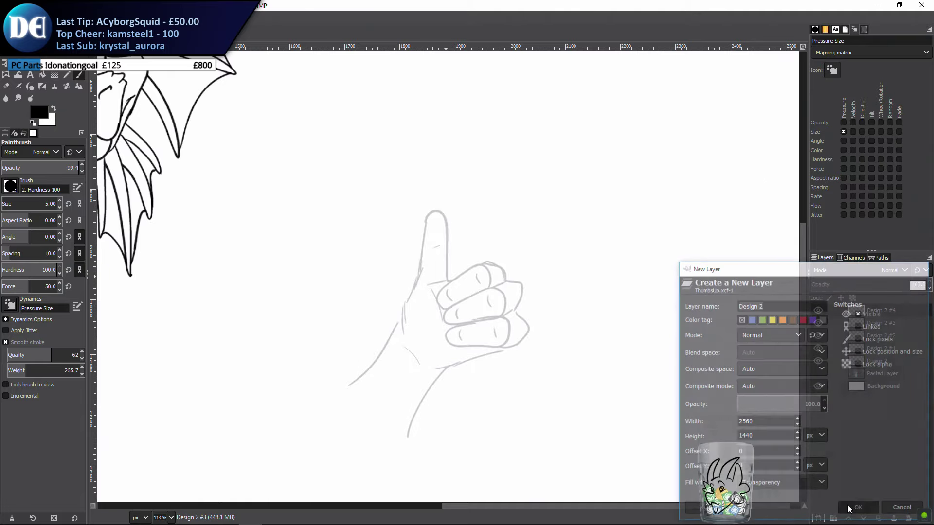
key(Return)
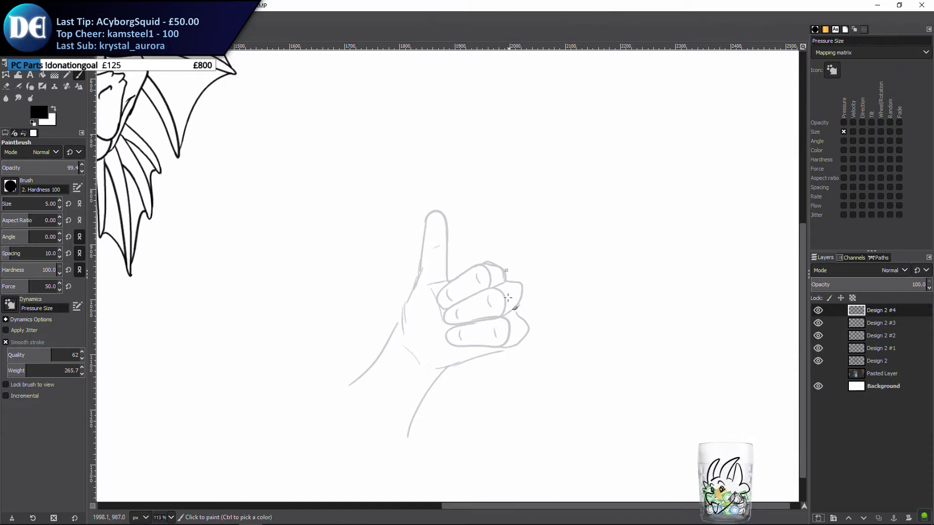
Try inking the outer knuckle contour and the upper edge of the top curled finger
scroll(506, 299, up, 2)
scroll(486, 272, up, 2)
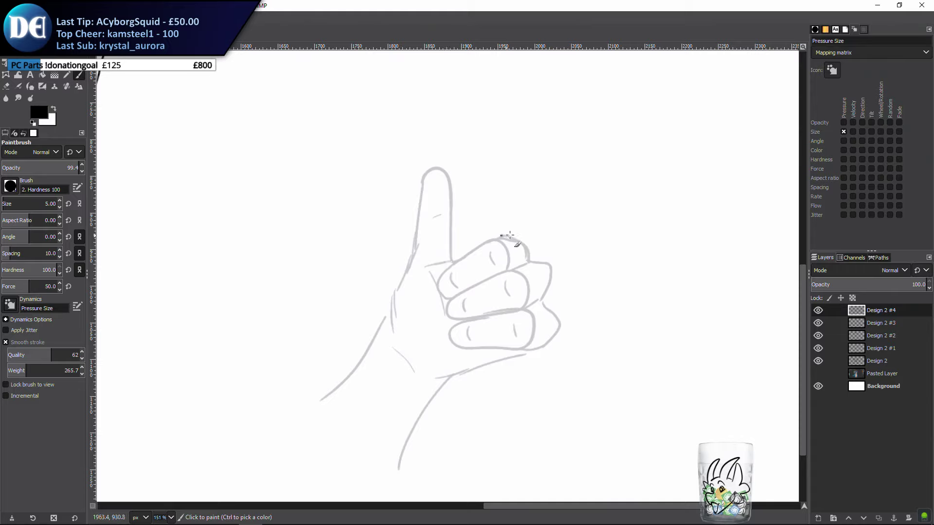
mouse_move(501, 236)
mouse_down()
mouse_move(555, 274)
mouse_move(547, 301)
mouse_up()
key(ctrl+z)
mouse_move(489, 241)
mouse_down()
mouse_move(444, 270)
mouse_move(434, 296)
mouse_up()
key(ctrl+z)
mouse_move(489, 240)
mouse_down()
mouse_move(470, 249)
mouse_move(440, 297)
mouse_up()
key(ctrl+z)
Ink the long edges of the three curled fingers and the bent joints of the upper two over the sketch
mouse_move(447, 271)
mouse_down()
mouse_move(493, 236)
mouse_move(510, 244)
mouse_move(512, 270)
mouse_up()
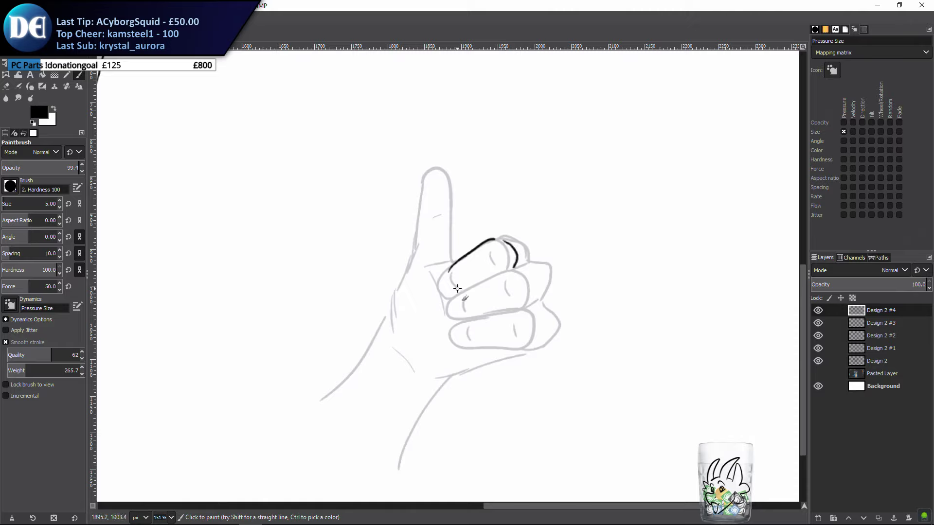
mouse_move(455, 295)
mouse_down()
mouse_move(479, 277)
mouse_move(521, 274)
mouse_move(515, 267)
mouse_up()
drag(475, 319, 526, 312)
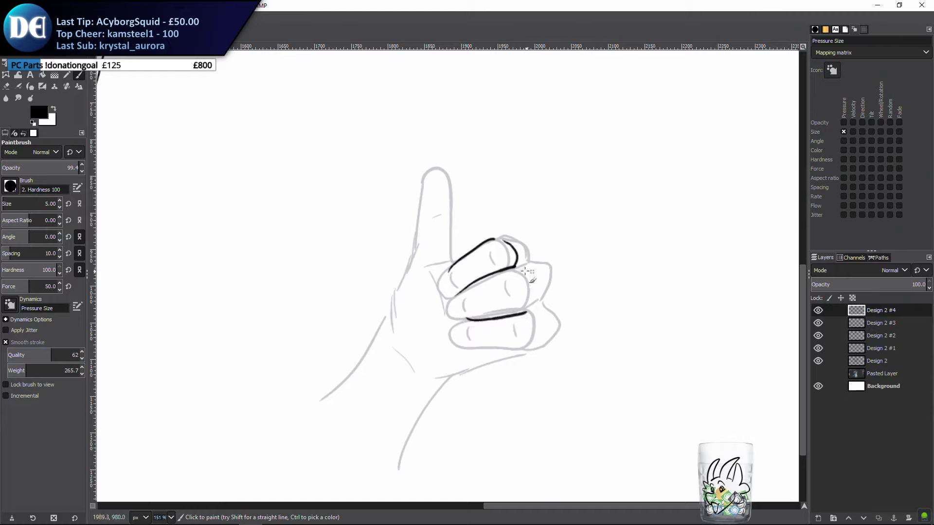
drag(532, 278, 532, 308)
drag(508, 269, 519, 265)
drag(470, 341, 531, 347)
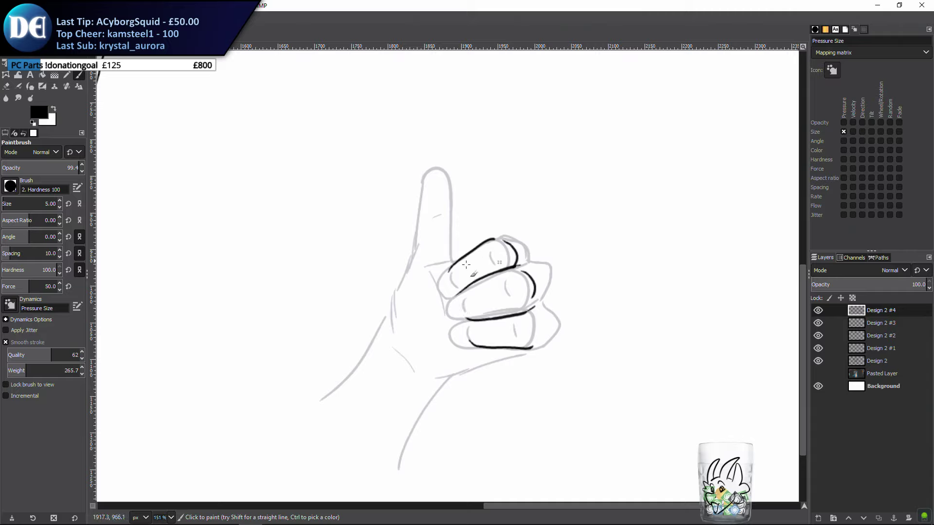
Try inking the curled fingers' rounded ends and check the line art with the sketch layer hidden
drag(452, 266, 438, 289)
key(ctrl+z)
mouse_move(463, 289)
mouse_down()
mouse_move(448, 309)
mouse_move(453, 319)
mouse_move(493, 312)
mouse_up()
key(ctrl+z)
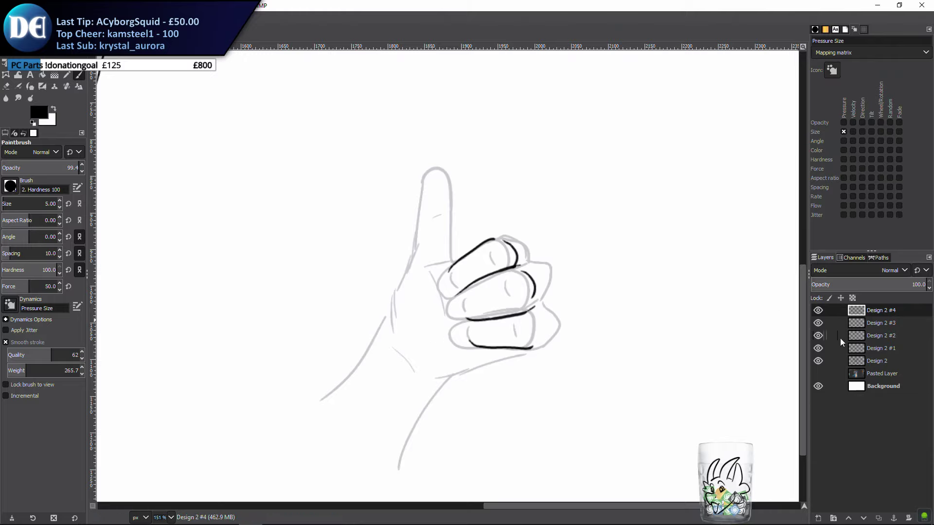
click(818, 323)
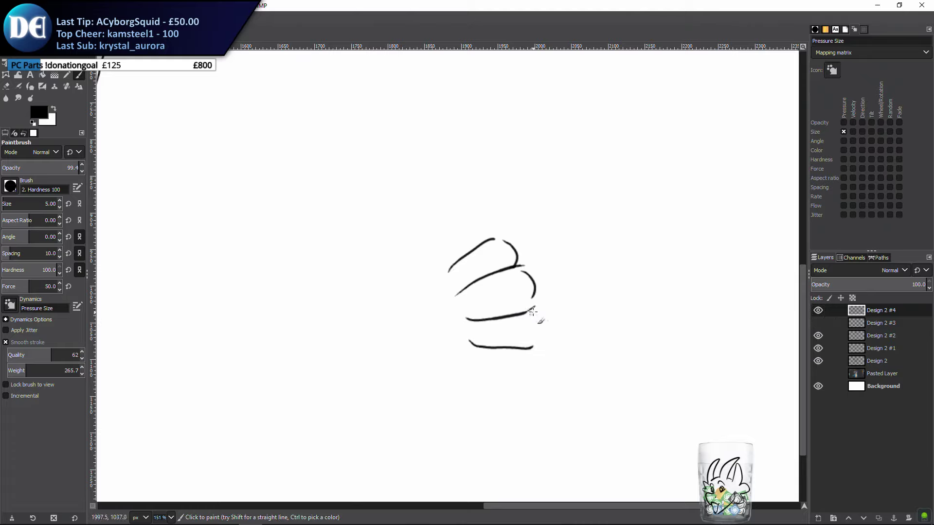
click(818, 323)
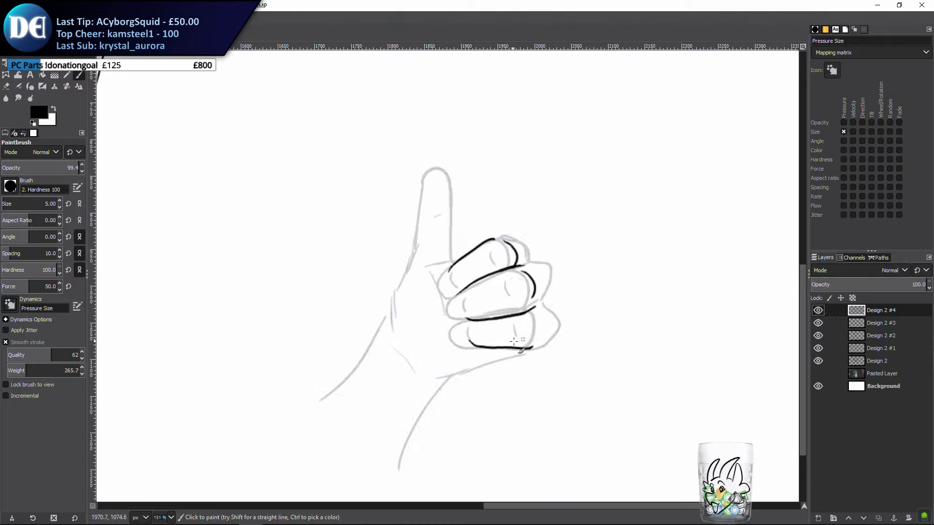
Ink the outer knuckle contour down all three fingers and the palm's curved lower edge
drag(531, 346, 541, 332)
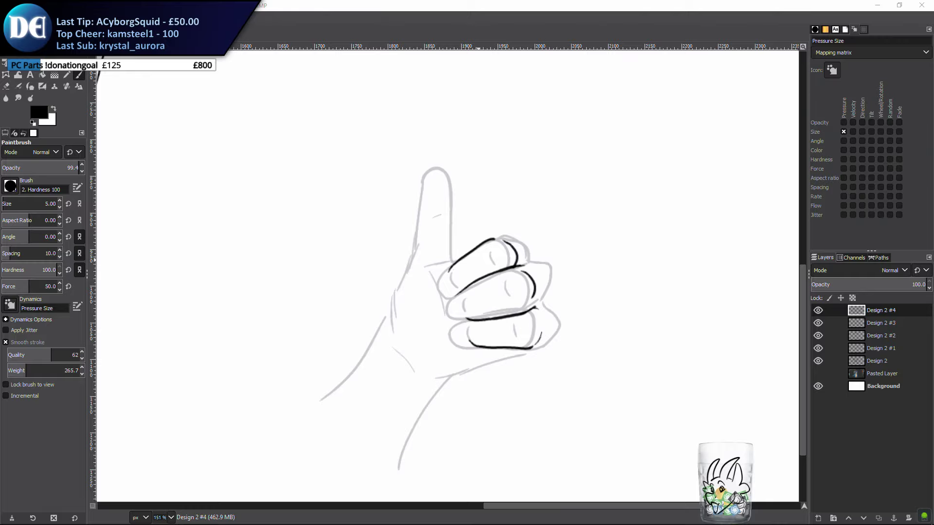
key(m)
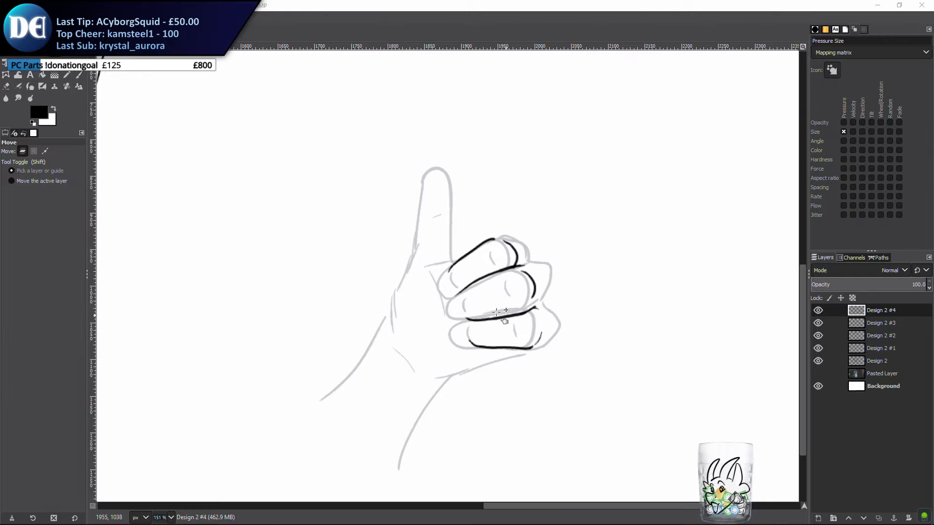
key(p)
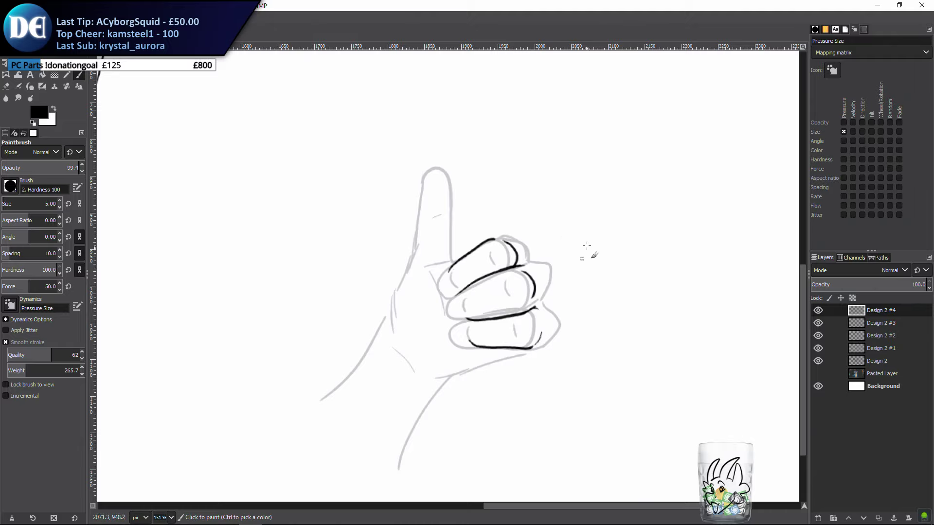
mouse_move(488, 241)
mouse_down()
mouse_move(508, 236)
mouse_move(527, 249)
mouse_move(524, 276)
mouse_move(530, 262)
mouse_move(550, 271)
mouse_move(555, 317)
mouse_move(546, 311)
mouse_move(557, 325)
mouse_move(534, 351)
mouse_up()
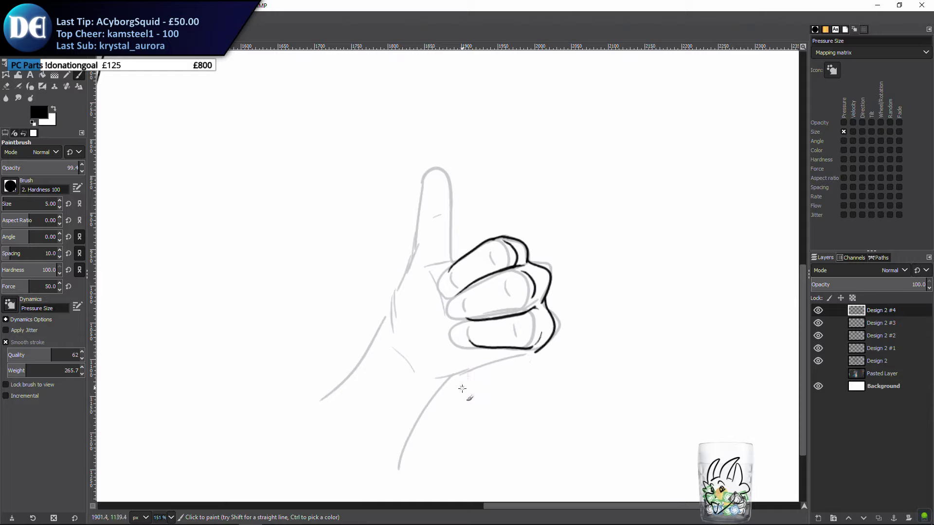
drag(535, 350, 520, 365)
mouse_move(425, 375)
mouse_down()
mouse_move(453, 386)
mouse_move(531, 358)
mouse_up()
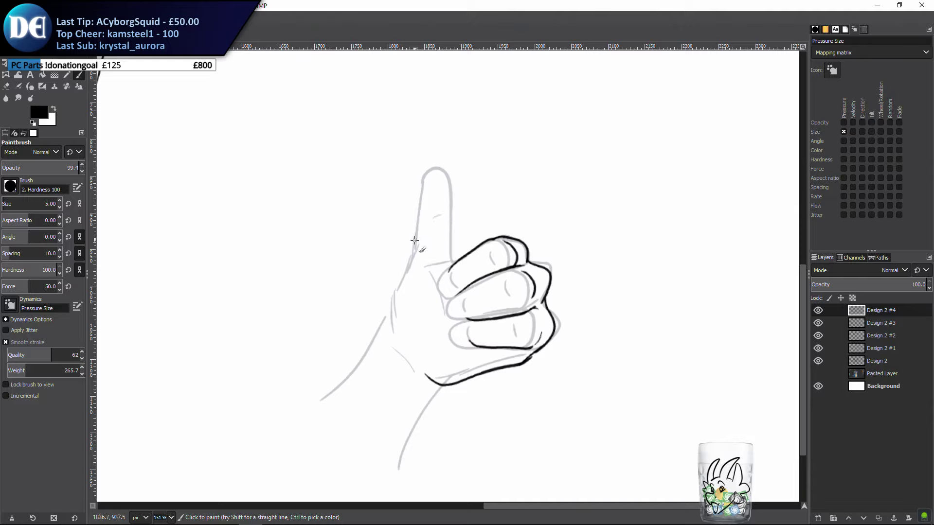
Try inking the thumb as a straight, narrow shape with a rounded tip over the sketch
mouse_move(412, 246)
mouse_down()
mouse_move(423, 171)
mouse_move(436, 163)
mouse_move(450, 218)
mouse_move(446, 285)
mouse_up()
key(ctrl+z)
mouse_move(414, 251)
mouse_down()
mouse_move(427, 165)
mouse_move(446, 169)
mouse_move(456, 249)
mouse_up()
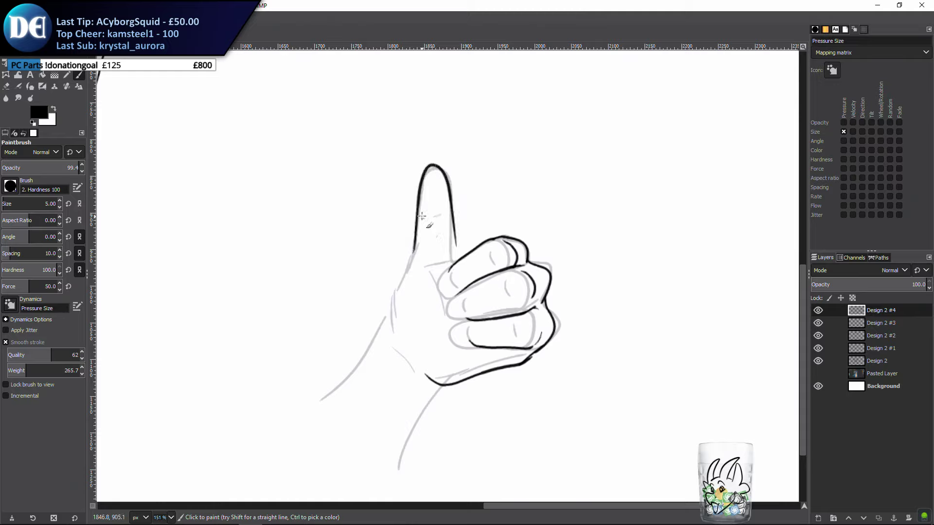
key(ctrl+z)
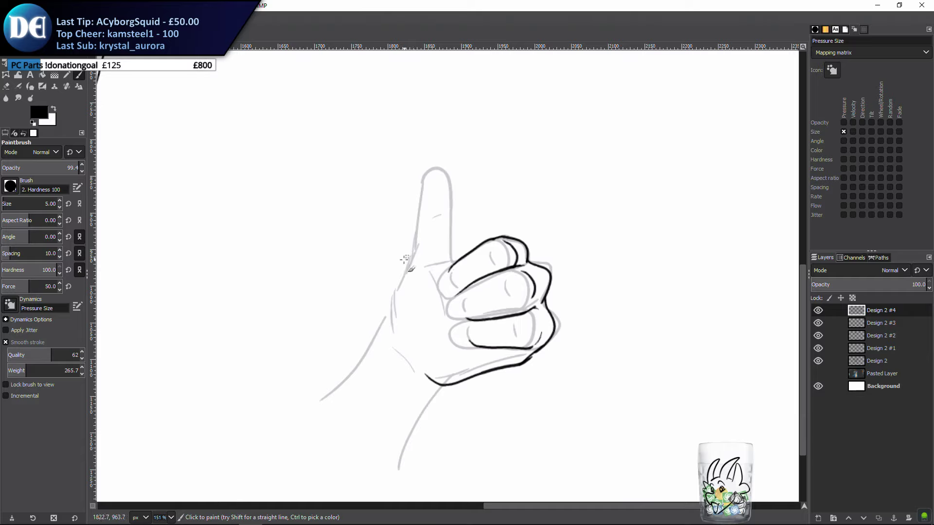
Ink the thumb with a pointed, slightly bent tip, from the palm's outer side around to the top curled finger
mouse_move(404, 270)
mouse_down()
mouse_move(428, 168)
mouse_move(454, 209)
mouse_move(430, 257)
mouse_move(428, 178)
mouse_move(441, 156)
mouse_move(448, 249)
mouse_move(433, 154)
mouse_move(451, 173)
mouse_move(445, 245)
mouse_move(452, 219)
mouse_move(471, 270)
mouse_up()
key(ctrl+z)
key(ctrl+z)
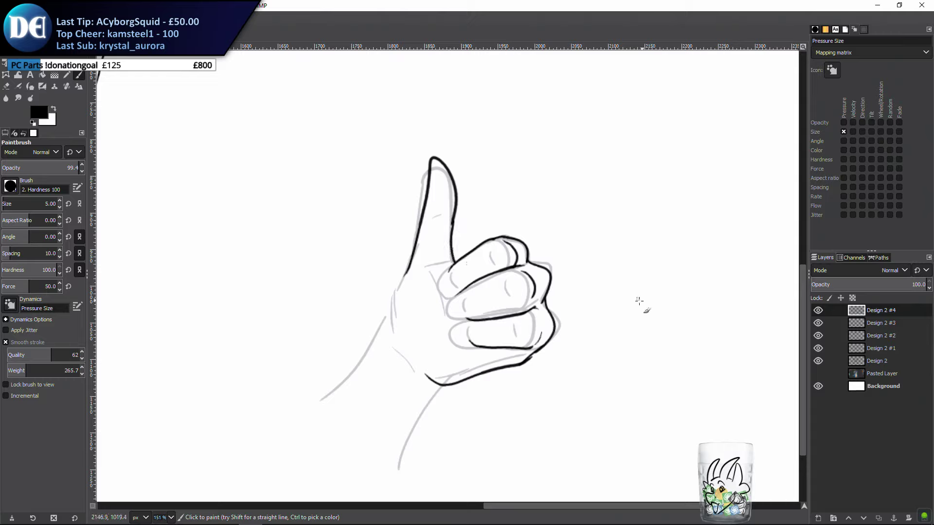
key(ctrl+z)
drag(454, 216, 457, 265)
key(ctrl+z)
drag(452, 220, 455, 261)
key(ctrl+z)
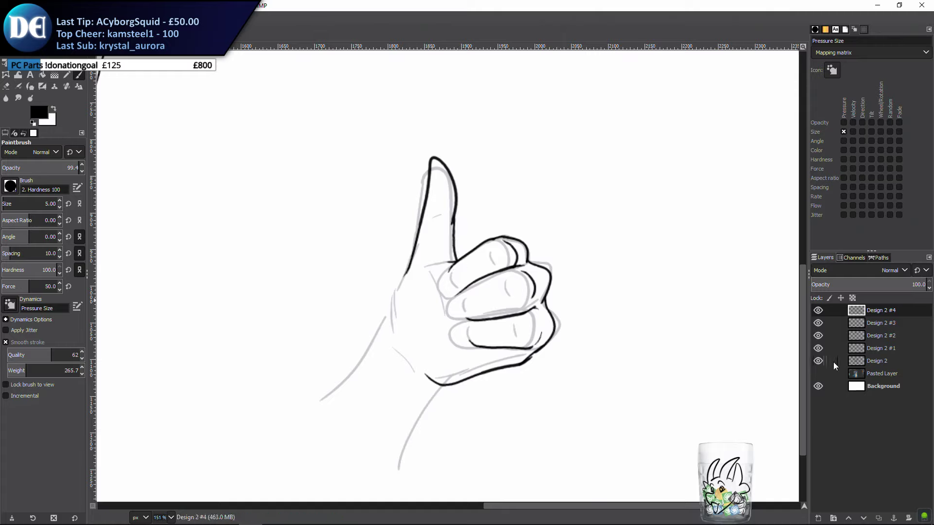
Check the inked hand with the sketch layer hidden, and try a stroke between the thumb's base and the curled fingers
click(817, 323)
click(817, 323)
drag(435, 287, 451, 302)
key(ctrl+z)
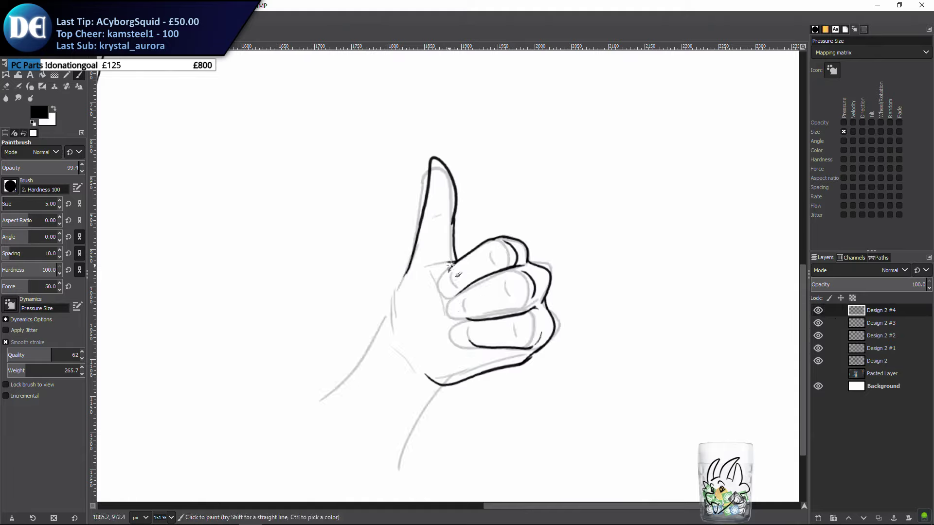
Ink the rounded fingertips of the middle and lowest curled fingers over the sketch
mouse_move(456, 262)
mouse_down()
mouse_move(438, 286)
mouse_move(452, 301)
mouse_move(459, 297)
mouse_up()
key(ctrl+z)
mouse_move(462, 289)
mouse_down()
mouse_move(443, 306)
mouse_move(452, 322)
mouse_move(513, 311)
mouse_up()
mouse_move(460, 324)
mouse_down()
mouse_move(457, 351)
mouse_move(511, 349)
mouse_move(453, 334)
mouse_move(459, 348)
mouse_move(511, 346)
mouse_up()
key(ctrl+z)
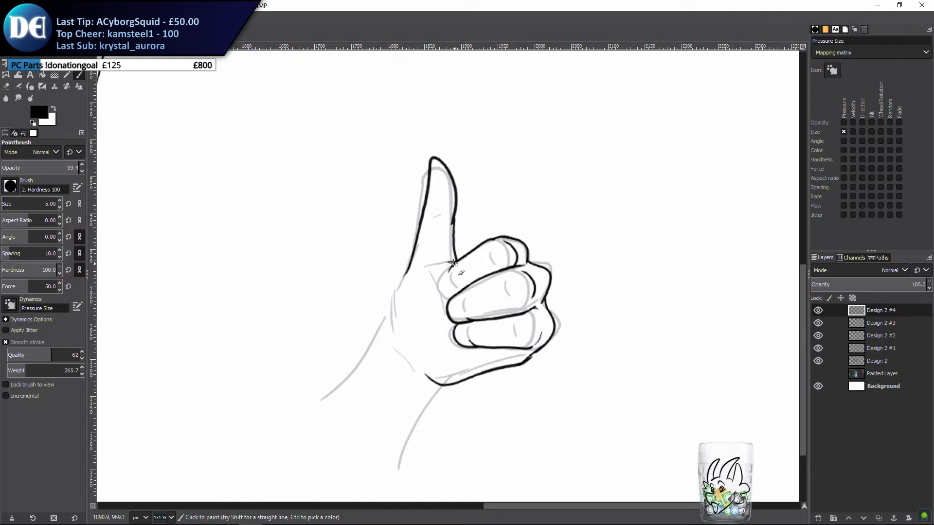
Ink the rounded fingertip of the top curled finger, from the thumb's base to the middle finger, redoing the stroke until it fits
drag(446, 268, 442, 295)
key(ctrl+z)
mouse_move(453, 266)
mouse_down()
mouse_move(434, 284)
mouse_move(448, 299)
mouse_up()
key(ctrl+z)
mouse_move(453, 263)
mouse_down()
mouse_move(435, 294)
mouse_move(457, 297)
mouse_move(463, 279)
mouse_move(452, 273)
mouse_move(450, 282)
mouse_move(454, 265)
mouse_move(441, 285)
mouse_move(453, 298)
mouse_move(451, 268)
mouse_move(446, 298)
mouse_up()
key(ctrl+z)
key(ctrl+z)
key(ctrl+z)
mouse_move(455, 263)
mouse_down()
mouse_move(437, 283)
mouse_move(446, 299)
mouse_up()
key(ctrl+z)
mouse_move(456, 262)
mouse_down()
mouse_move(443, 273)
mouse_move(447, 299)
mouse_up()
key(ctrl+z)
mouse_move(453, 266)
mouse_down()
mouse_move(445, 274)
mouse_move(449, 301)
mouse_up()
key(ctrl+z)
key(ctrl+z)
Ink the curved crease inside the lowest finger's knuckle, and check the hand with the sketch layer briefly hidden
drag(531, 313, 527, 346)
key(ctrl+z)
drag(532, 312, 527, 350)
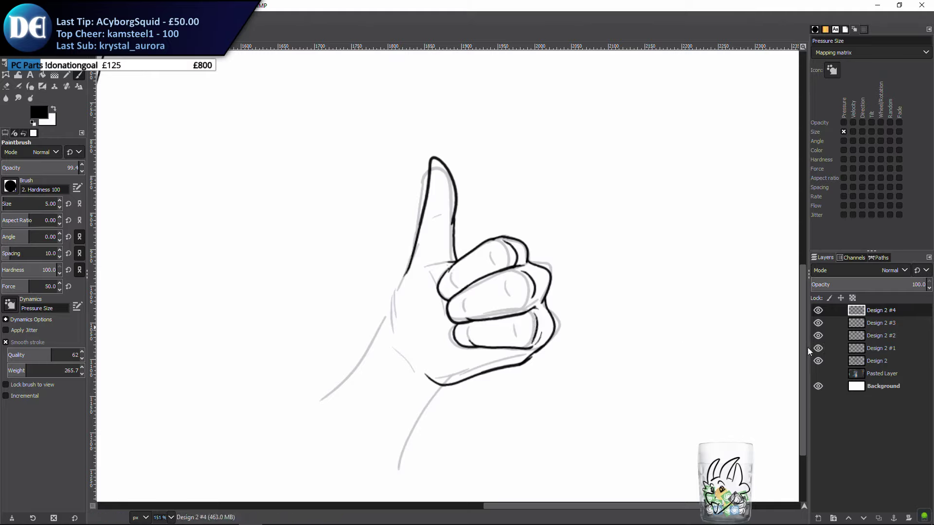
click(818, 323)
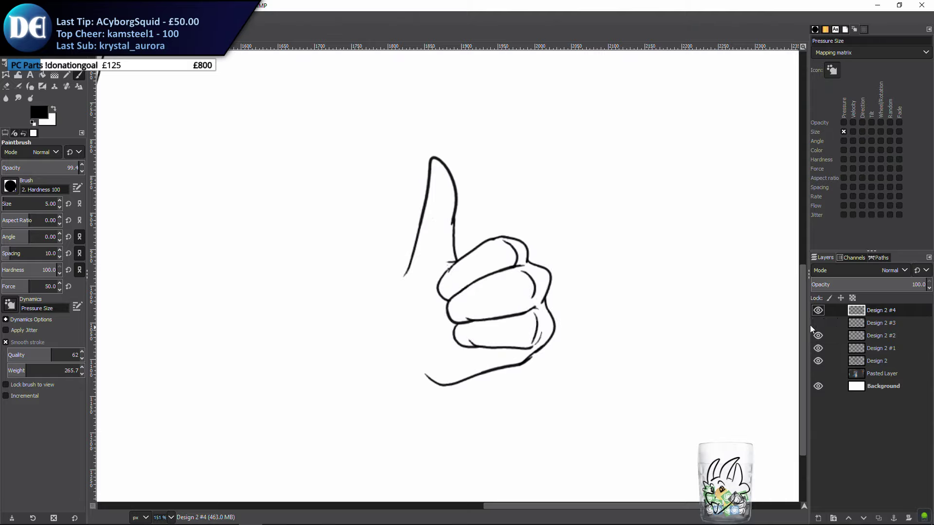
click(813, 323)
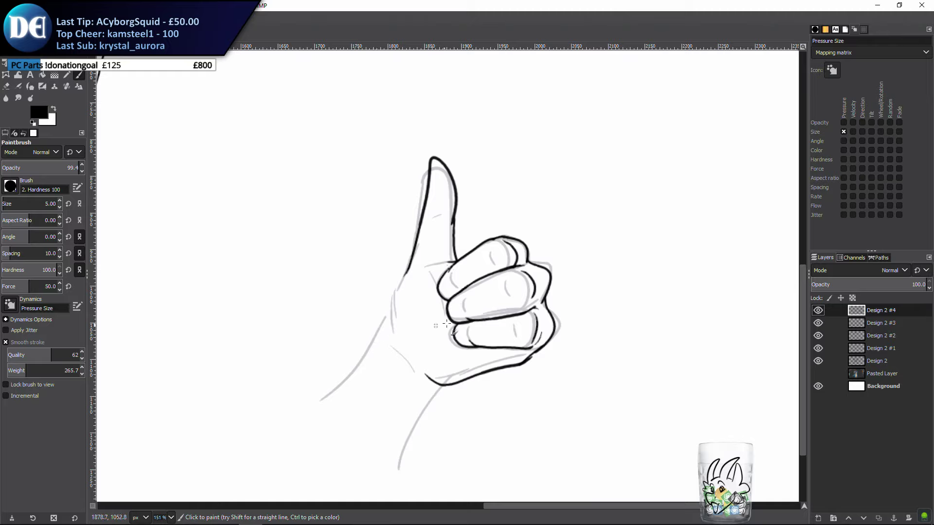
Ink the palm's outer edge below the thumb and both wrist lines, and hide the hand's sketch layer
mouse_move(412, 258)
mouse_down()
mouse_move(392, 287)
mouse_move(395, 351)
mouse_up()
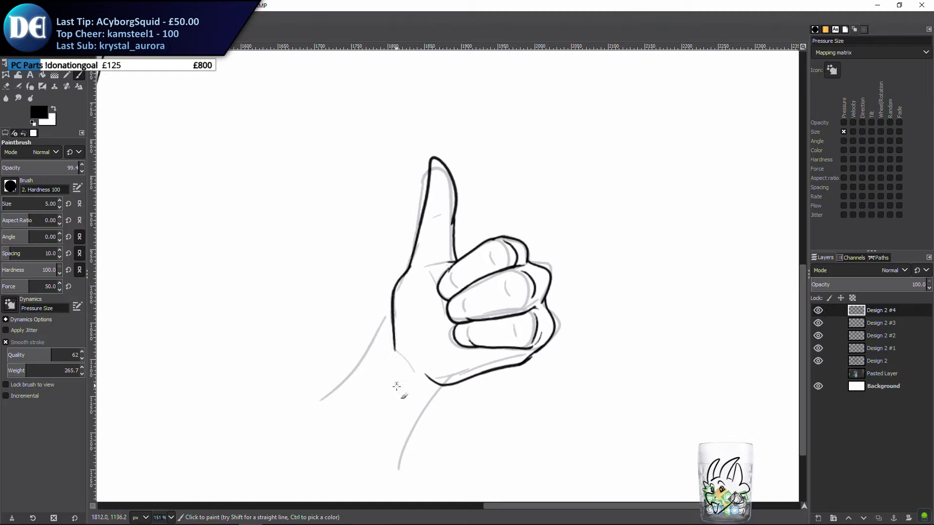
key(ctrl+z)
mouse_move(411, 259)
mouse_down()
mouse_move(391, 292)
mouse_move(385, 371)
mouse_move(390, 303)
mouse_move(403, 359)
mouse_up()
drag(391, 315, 330, 400)
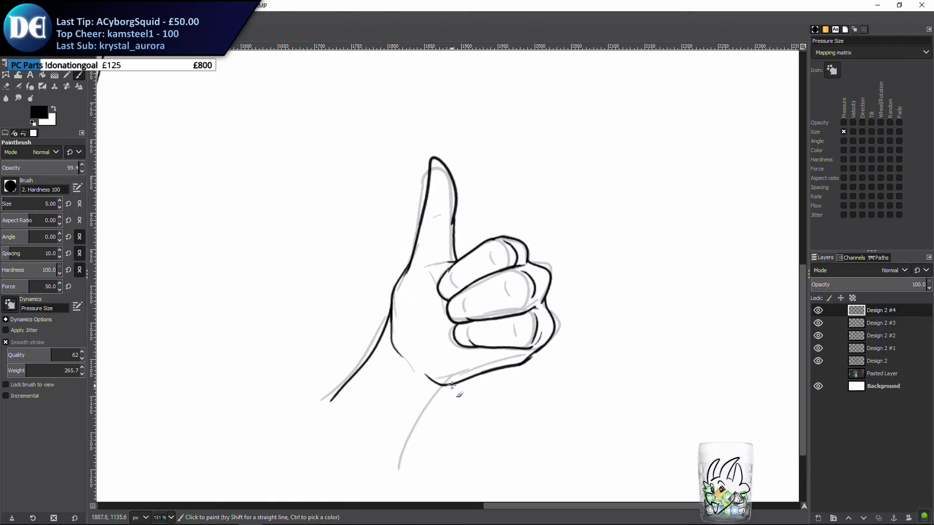
drag(445, 385, 394, 477)
click(818, 348)
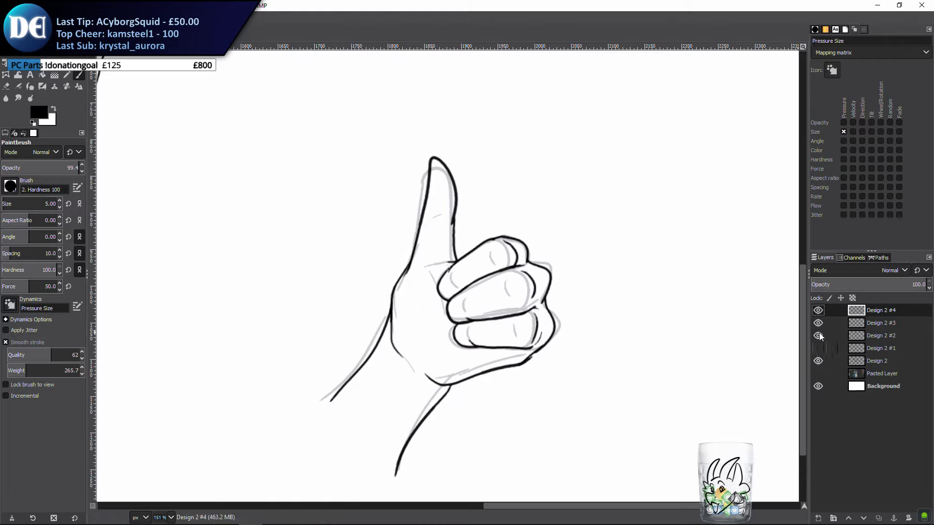
click(818, 323)
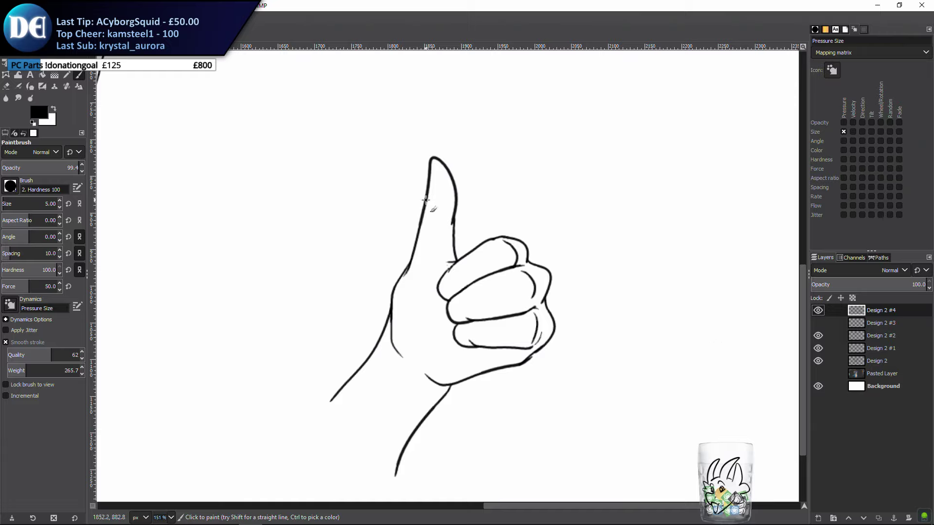
Try a pointed claw over the thumb tip and extra crease strokes on the palm
mouse_move(426, 191)
mouse_down()
mouse_move(419, 131)
mouse_move(433, 158)
mouse_up()
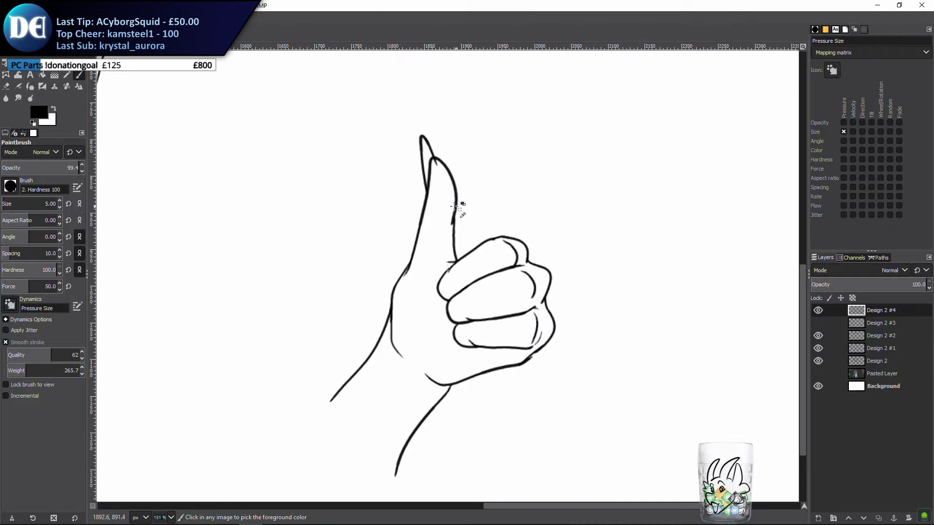
key(ctrl+z)
scroll(409, 204, up, 2)
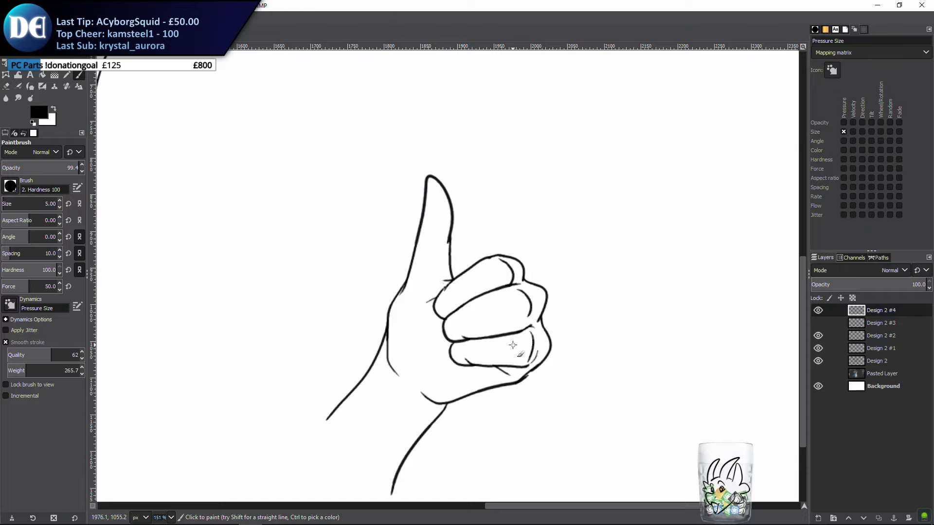
key(ctrl+z)
drag(424, 357, 453, 341)
key(ctrl+z)
mouse_move(413, 402)
mouse_down()
mouse_move(385, 340)
mouse_move(387, 322)
mouse_up()
key(ctrl+z)
Erase the thumb's tip and ink a pointed claw with a curved base line in its place
key(shift+e)
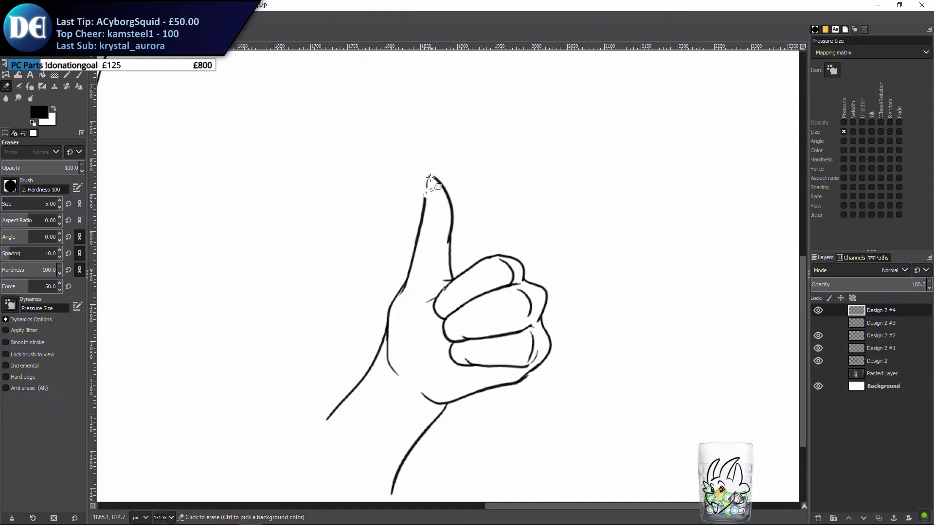
drag(430, 176, 443, 186)
key(p)
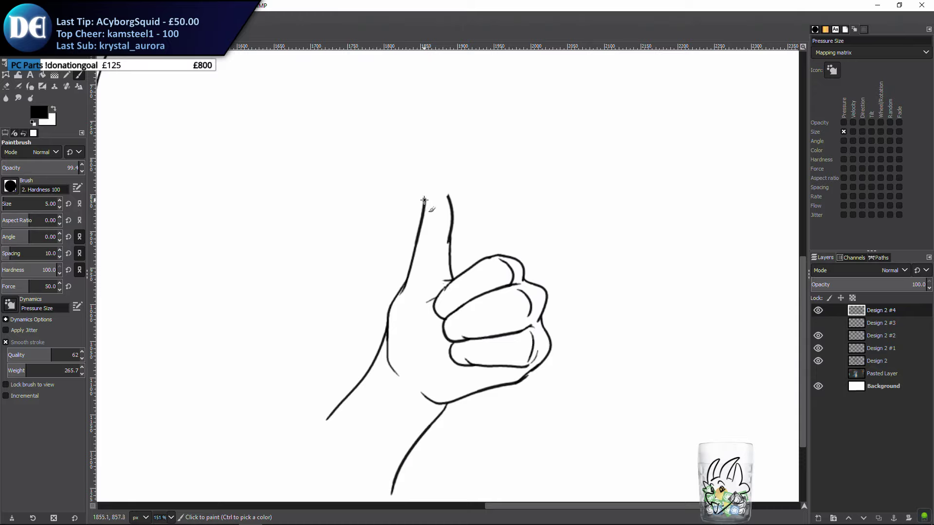
mouse_move(424, 201)
mouse_down()
mouse_move(431, 153)
mouse_move(453, 207)
mouse_move(425, 169)
mouse_move(434, 151)
mouse_move(436, 205)
mouse_up()
key(ctrl+z)
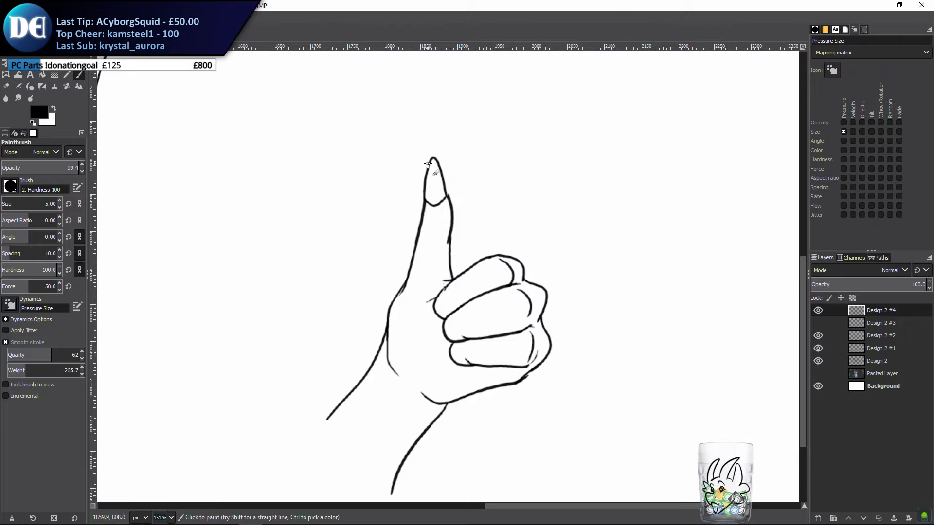
key(ctrl+z)
key(ctrl+z)
mouse_move(426, 203)
mouse_down()
mouse_move(447, 196)
mouse_move(445, 215)
mouse_move(423, 225)
mouse_up()
Compare the hand with the head, and delete the hand's sketch layer, Design 2 #3
scroll(389, 293, down, 5)
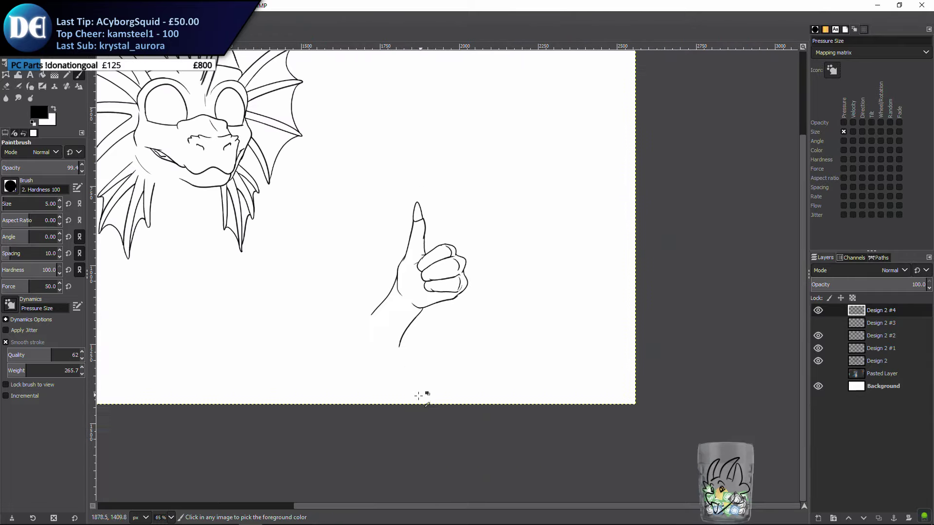
drag(385, 327, 485, 355)
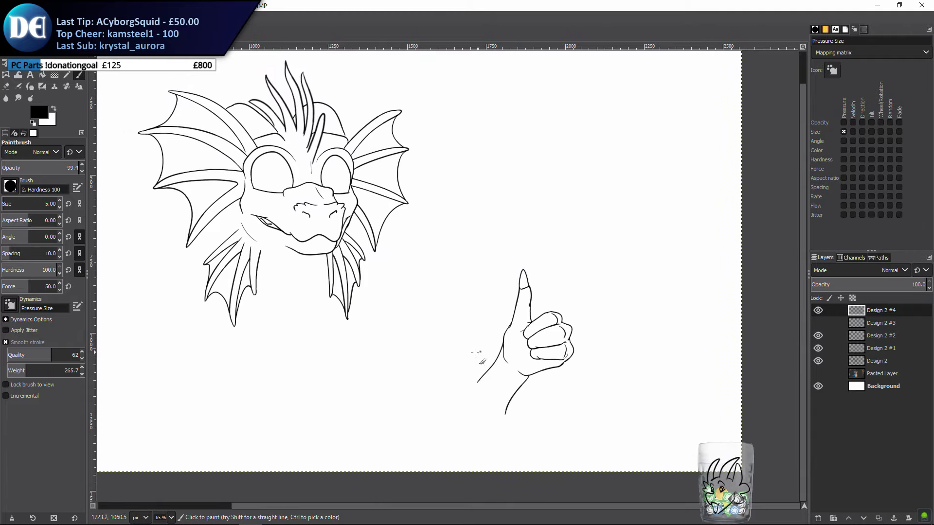
scroll(543, 325, up, 4)
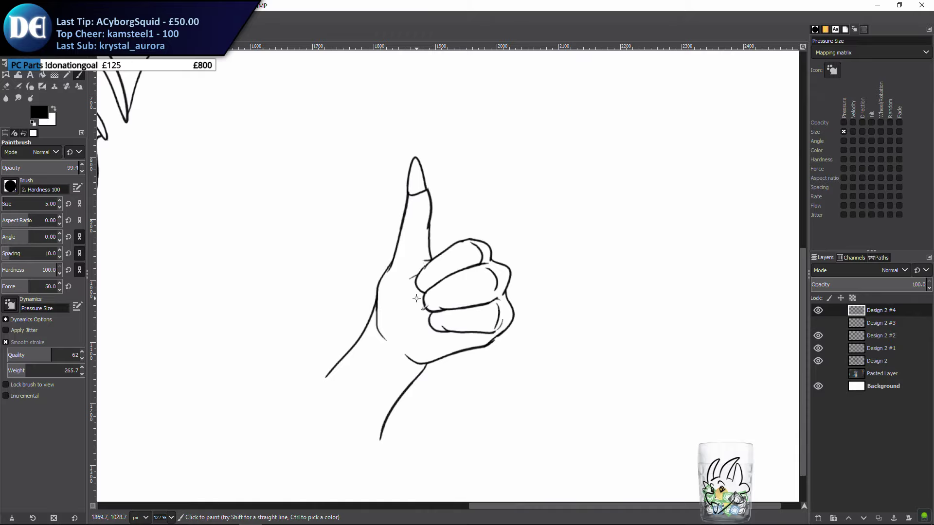
drag(534, 272, 559, 299)
drag(555, 356, 561, 323)
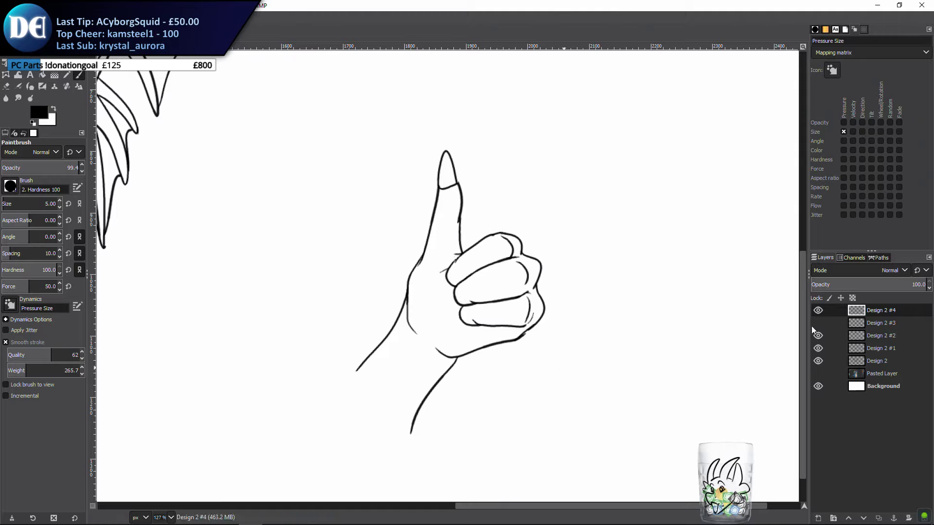
click(871, 326)
click(924, 519)
Crop the inked hand layer, Design 2 #4, to its content
key(m)
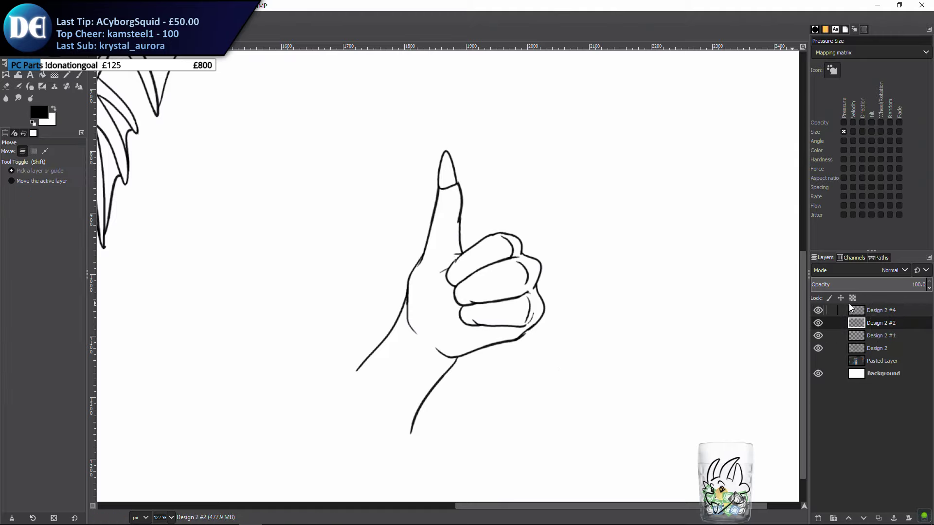
right_click(472, 239)
mouse_move(500, 311)
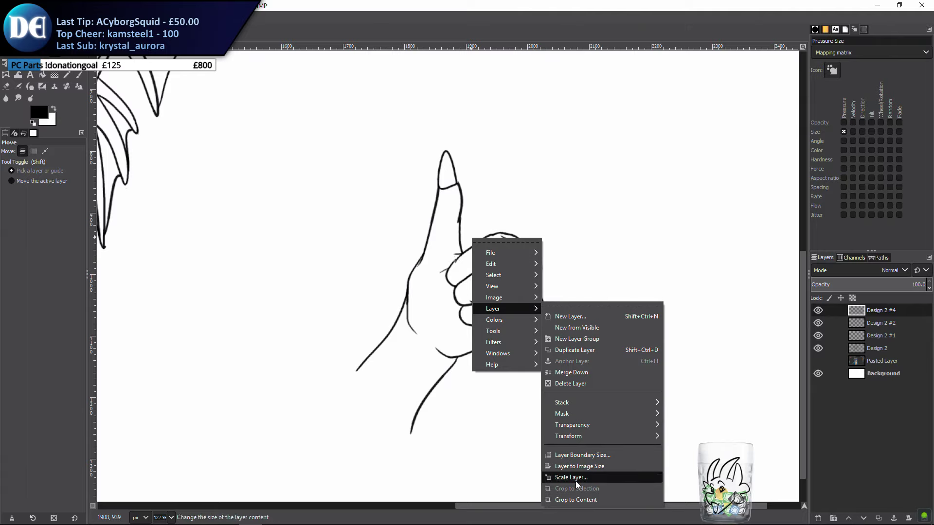
click(577, 499)
scroll(438, 271, down, 3)
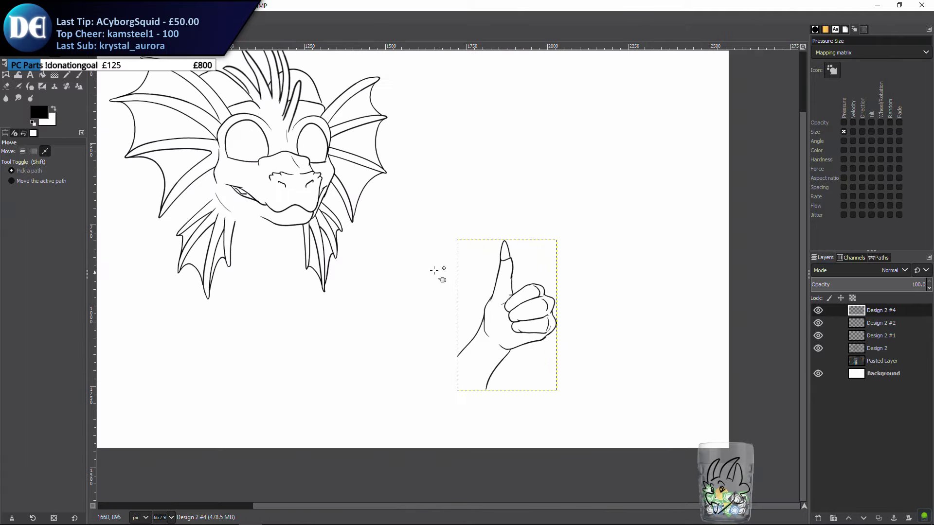
Try enlarging the hand layer and moving it beside the head, and undo both changes
drag(719, 334, 672, 284)
key(shift+s)
drag(639, 359, 579, 448)
key(Return)
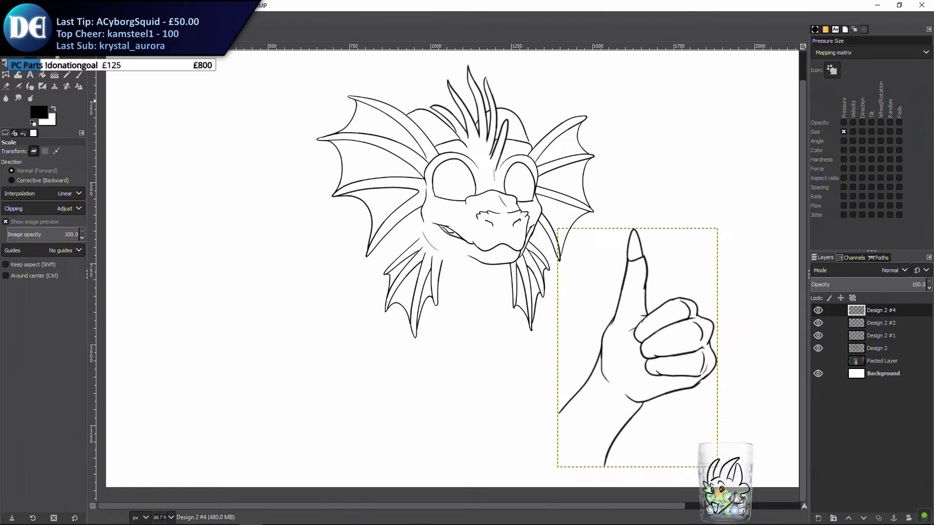
key(m)
drag(630, 360, 630, 313)
key(ctrl+z)
key(ctrl+z)
Scale the hand layer up to 412 × 617 px
click(23, 150)
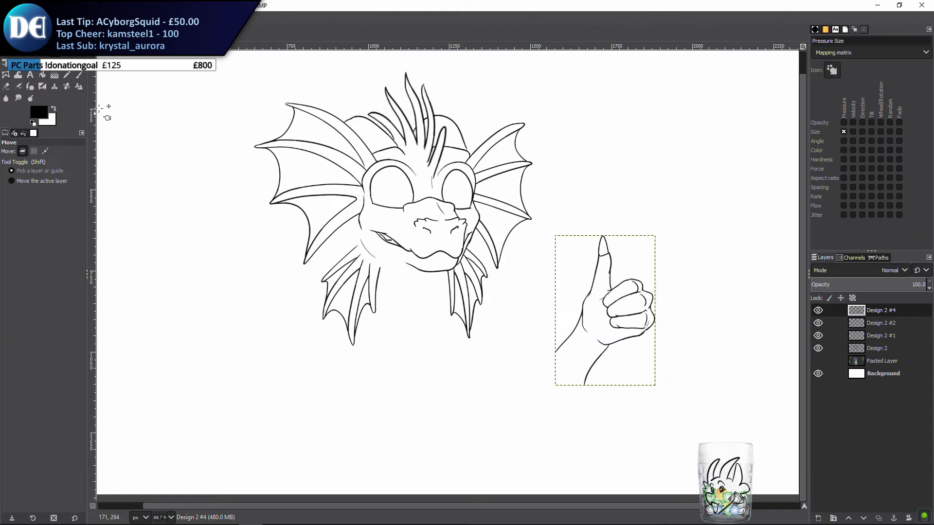
key(shift+s)
drag(555, 385, 529, 400)
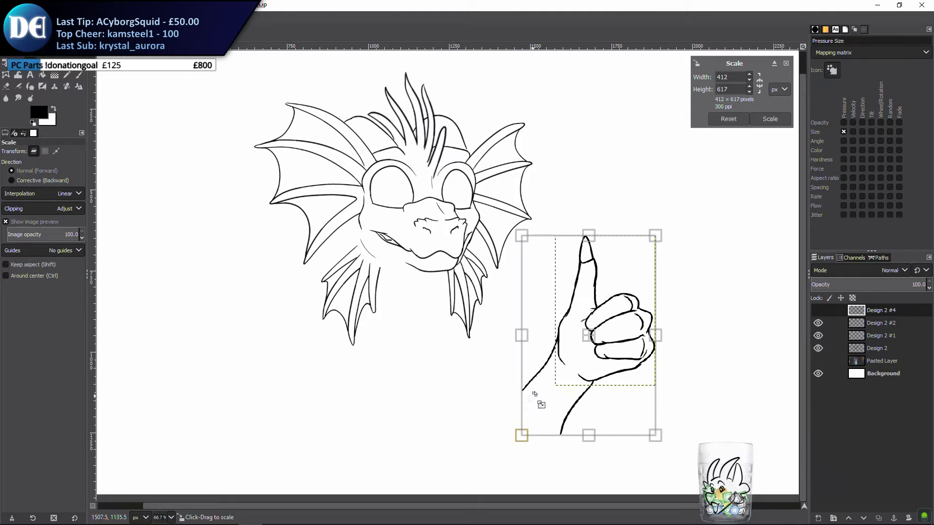
key(Return)
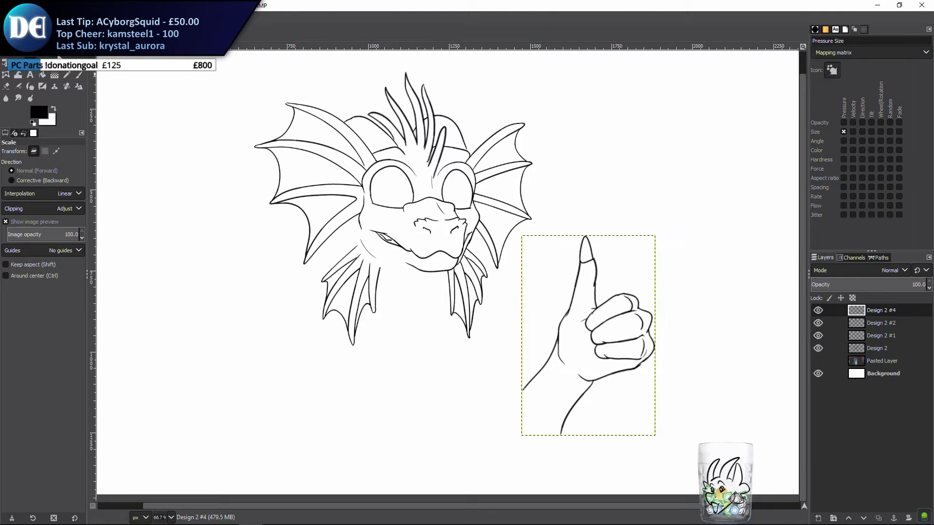
Move the enlarged hand closer to the head, with the thumb's claw just beside the nearest ear fin
key(m)
drag(660, 282, 637, 296)
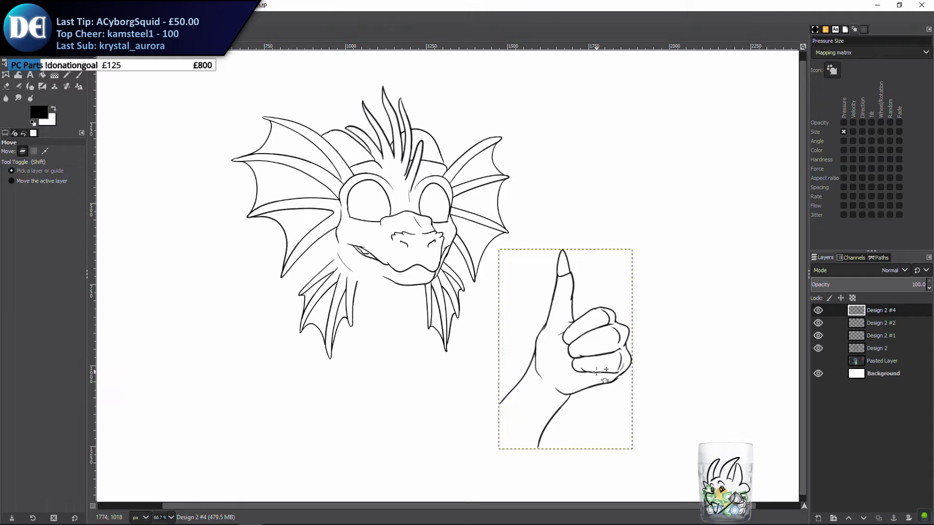
drag(596, 371, 560, 352)
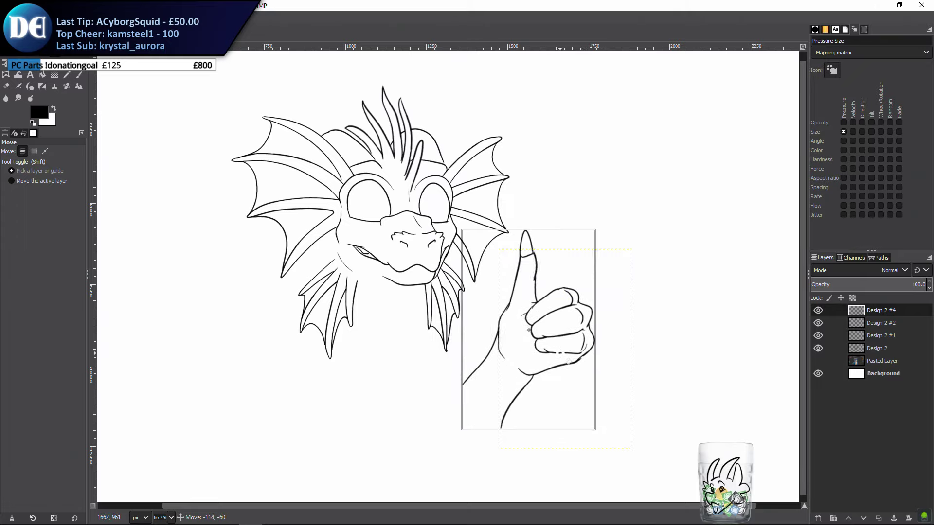
drag(560, 352, 559, 353)
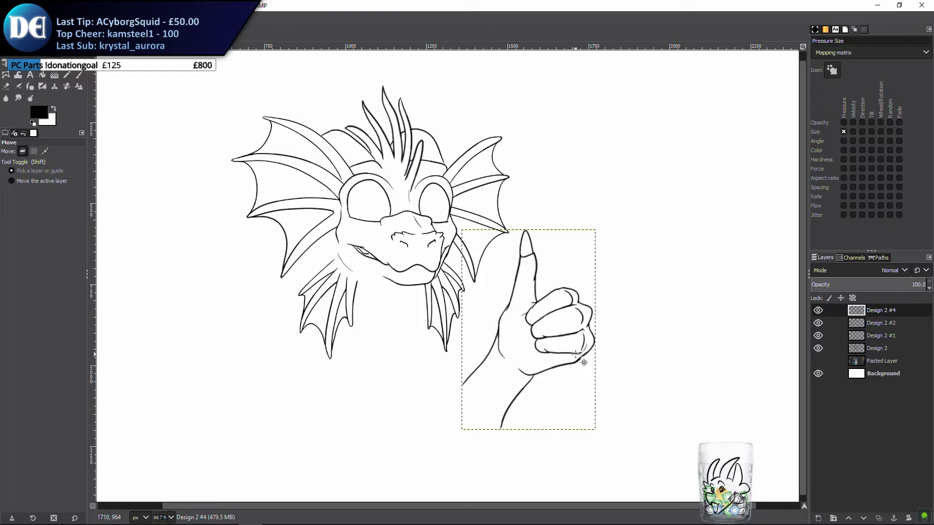
drag(583, 363, 579, 360)
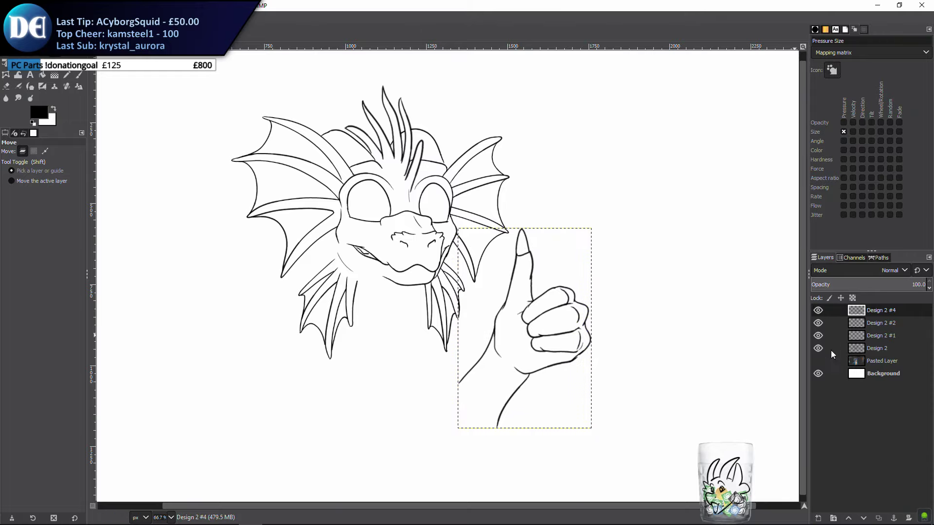
click(861, 375)
drag(616, 319, 591, 314)
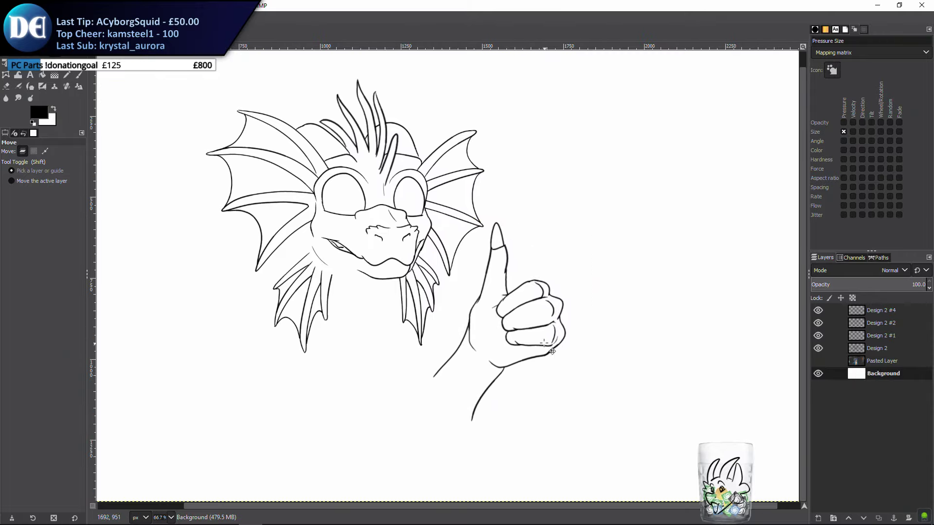
Add a new transparent layer above the hand layer, Design 2 #4
click(840, 310)
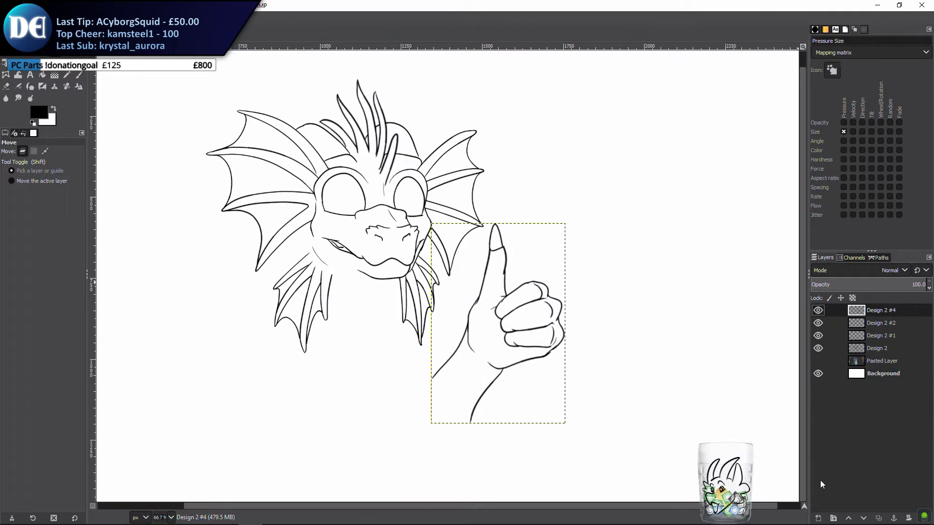
click(819, 516)
click(818, 518)
key(Return)
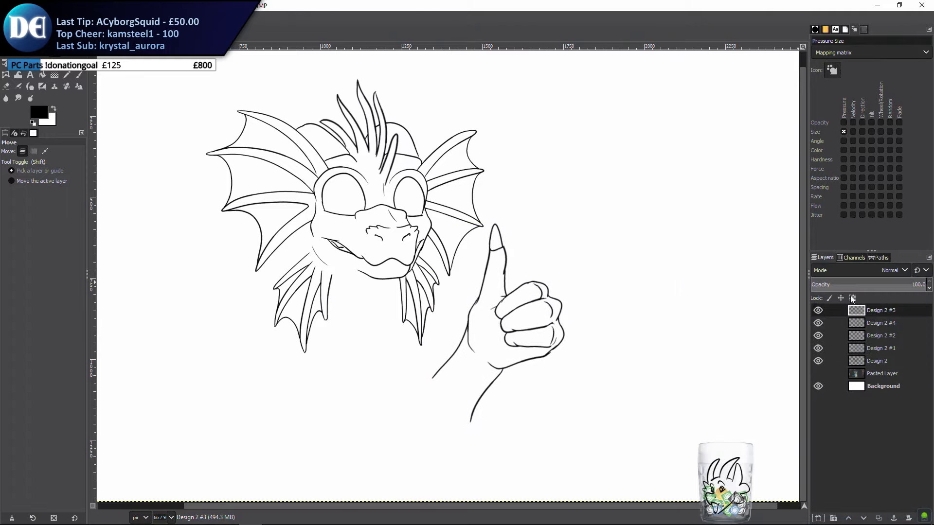
Examine the neck and body on the reference by briefly showing the Pasted Layer, with the Paintbrush ready
key(p)
scroll(392, 294, up, 3)
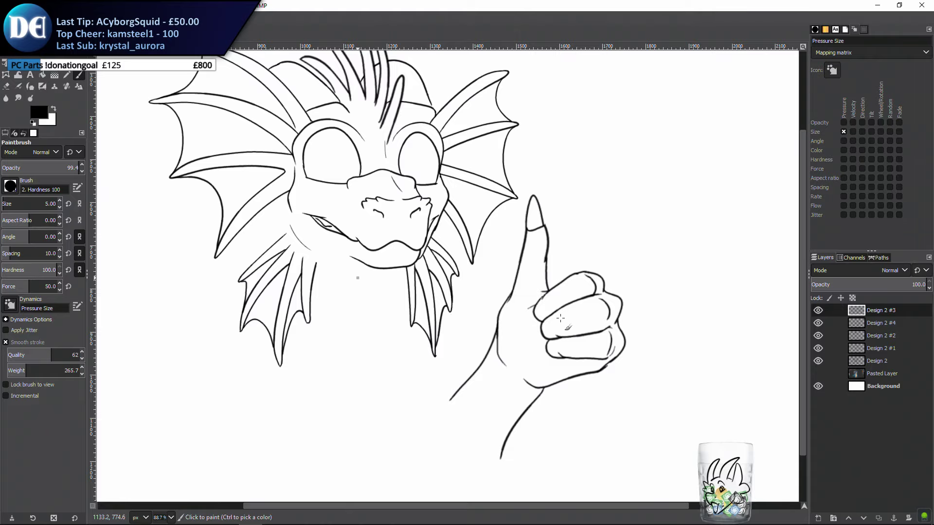
drag(370, 325, 452, 345)
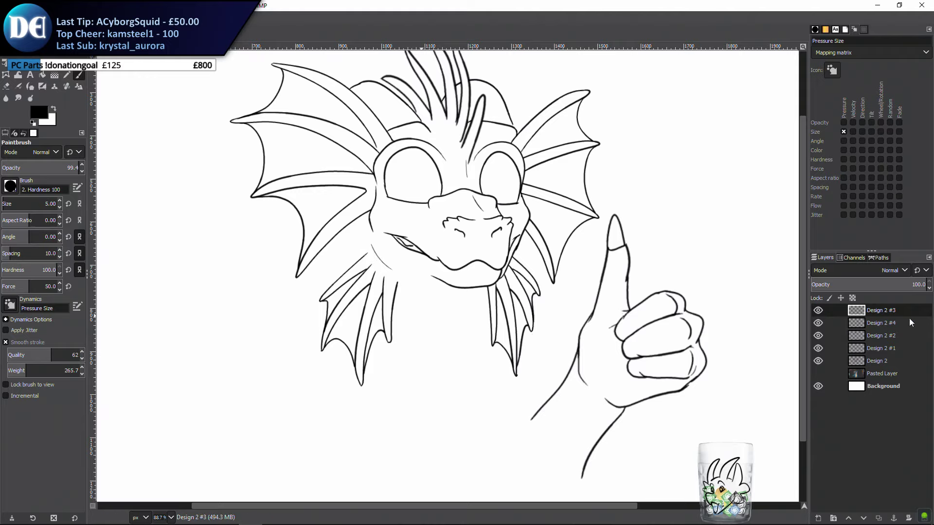
click(820, 371)
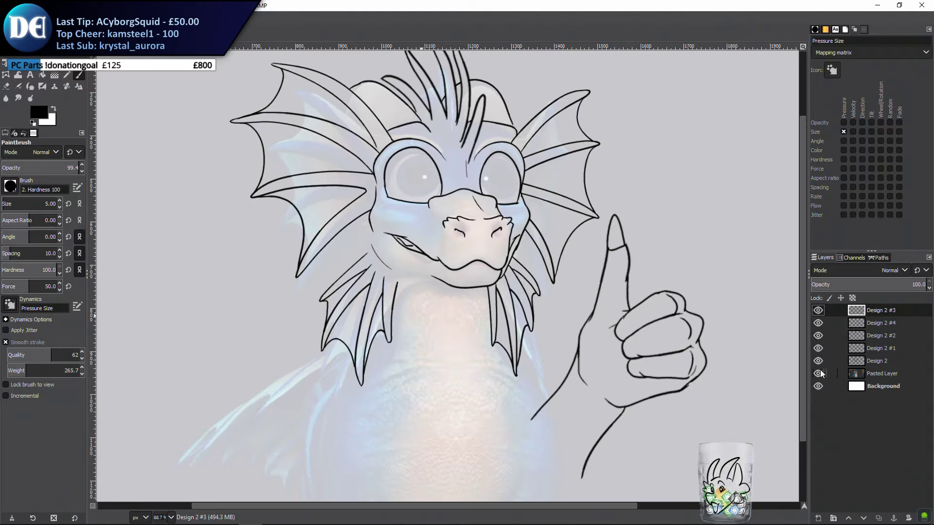
click(819, 373)
drag(419, 290, 399, 262)
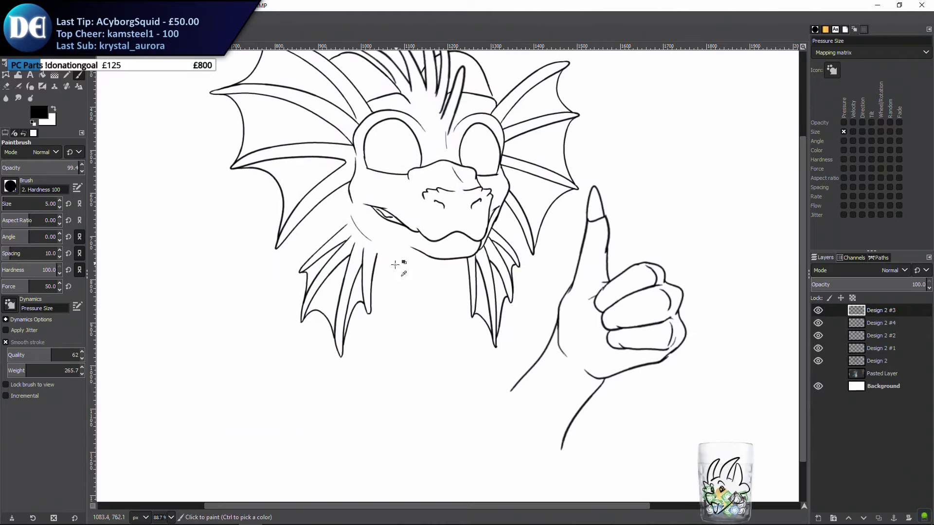
Ink the neck line curving down from beneath the jaw, beside the cheek frill on the raised-hand side
scroll(416, 312, up, 3)
drag(446, 291, 399, 317)
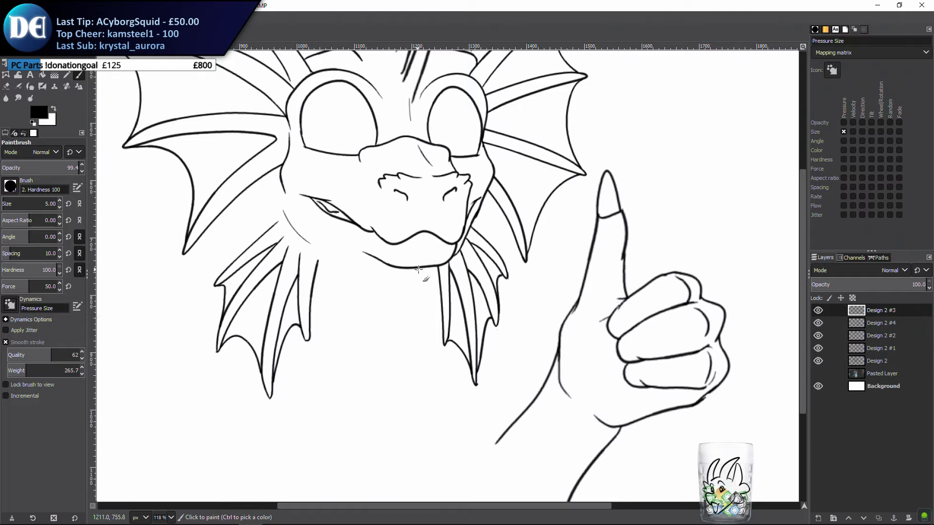
drag(422, 269, 452, 382)
key(ctrl+z)
key(ctrl+y)
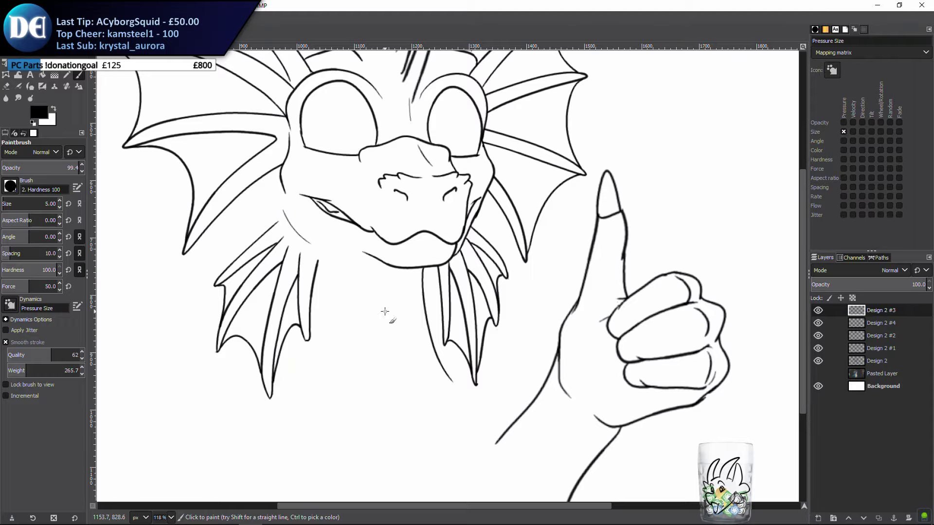
Ink the shoulder line sloping from that neck line behind the frill down to the forearm of the raised hand
scroll(385, 311, down, 1)
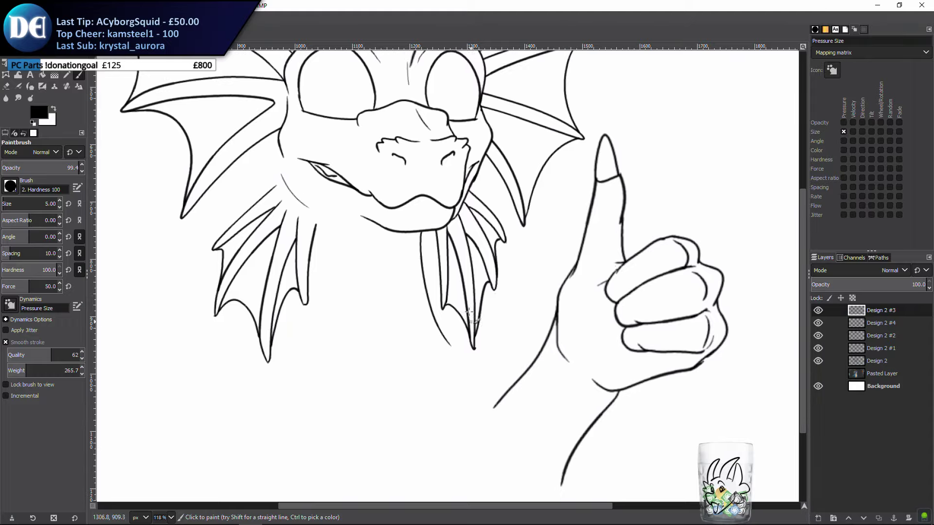
drag(427, 299, 499, 323)
scroll(503, 395, down, 1)
key(ctrl+z)
mouse_move(421, 239)
mouse_down()
mouse_move(497, 291)
mouse_move(495, 384)
mouse_up()
key(ctrl+z)
mouse_move(423, 252)
mouse_down()
mouse_move(494, 285)
mouse_move(507, 377)
mouse_up()
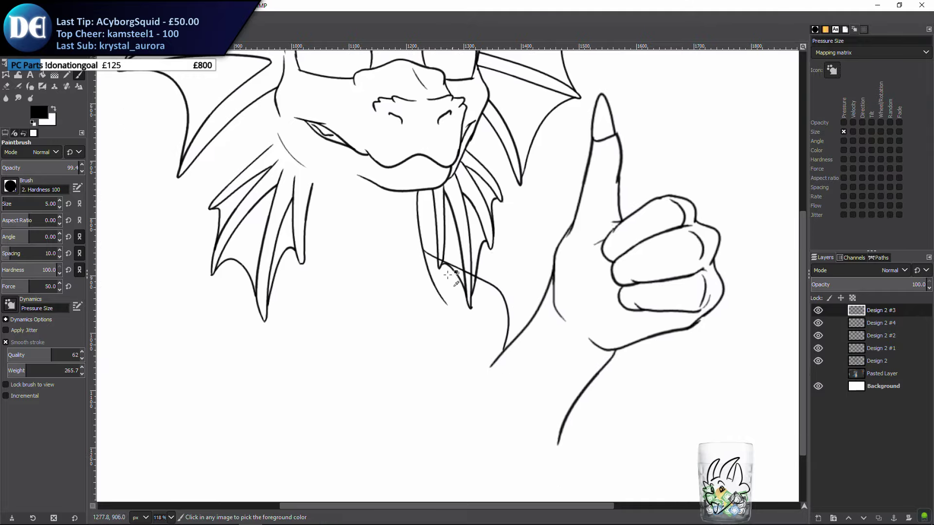
key(ctrl+z)
drag(422, 246, 507, 357)
mouse_move(419, 273)
mouse_down()
mouse_move(421, 388)
mouse_move(496, 325)
mouse_move(517, 346)
mouse_up()
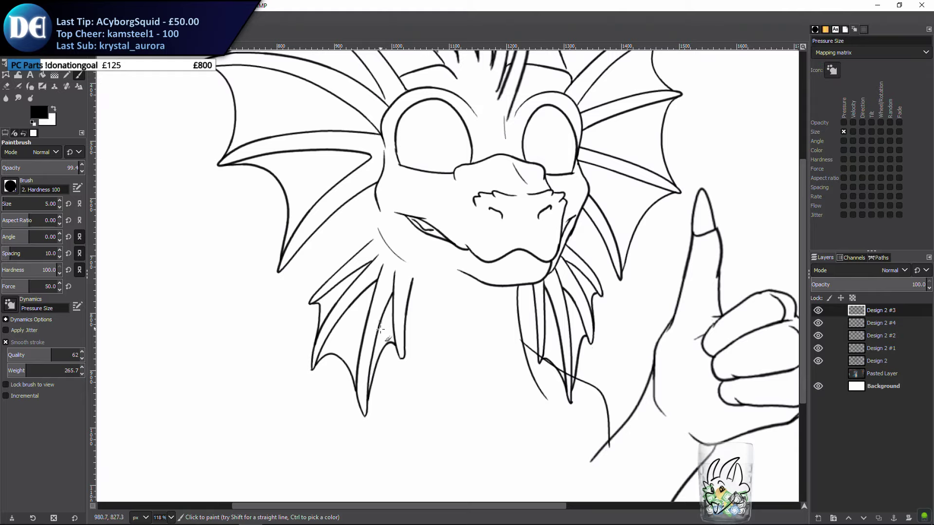
Try to ink the body's side line below the raised arm
drag(427, 400, 369, 311)
scroll(506, 340, down, 3)
scroll(506, 340, right, 1)
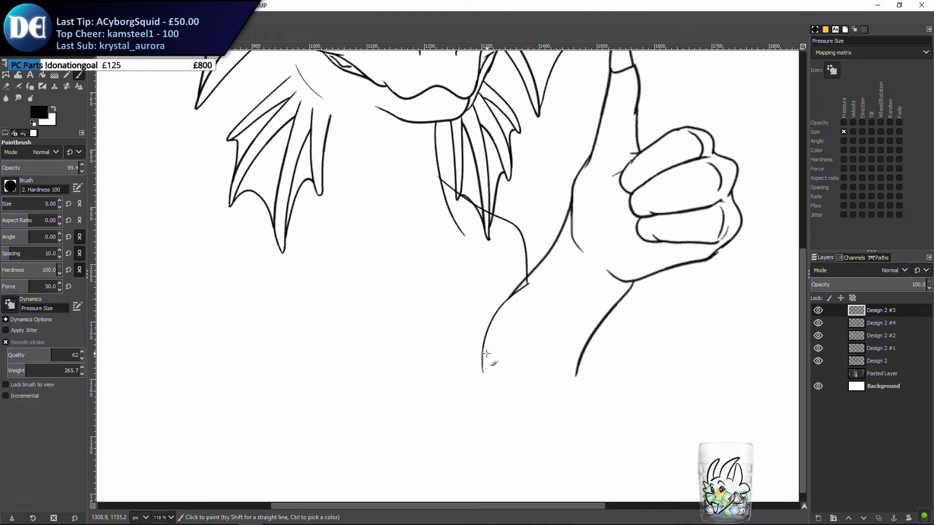
mouse_move(483, 407)
mouse_down()
mouse_move(467, 335)
mouse_move(516, 294)
mouse_up()
key(ctrl+z)
mouse_move(481, 406)
mouse_down()
mouse_move(518, 280)
mouse_move(462, 342)
mouse_move(494, 452)
mouse_move(559, 491)
mouse_up()
key(ctrl+z)
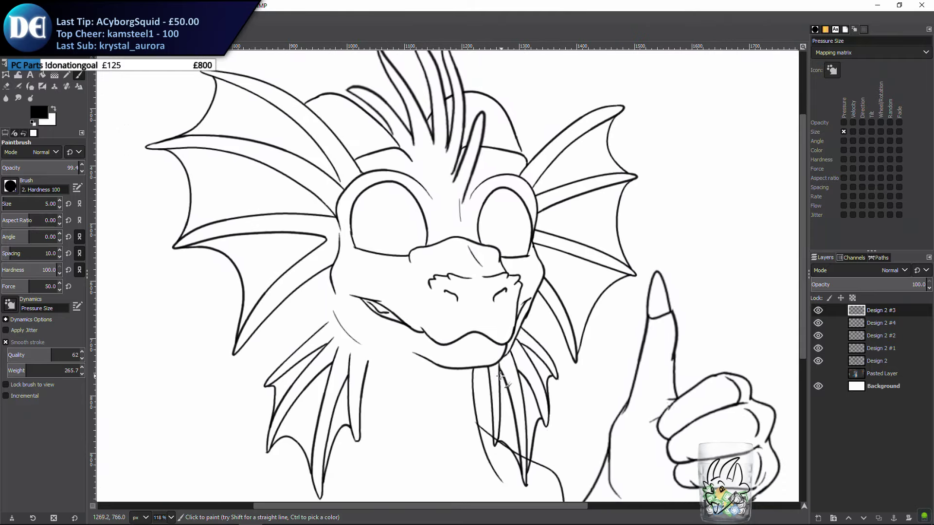
Ink the opposite side of the neck in one curve from under the large left ear fin out into the shoulder slope
drag(506, 383, 510, 353)
drag(510, 293, 457, 337)
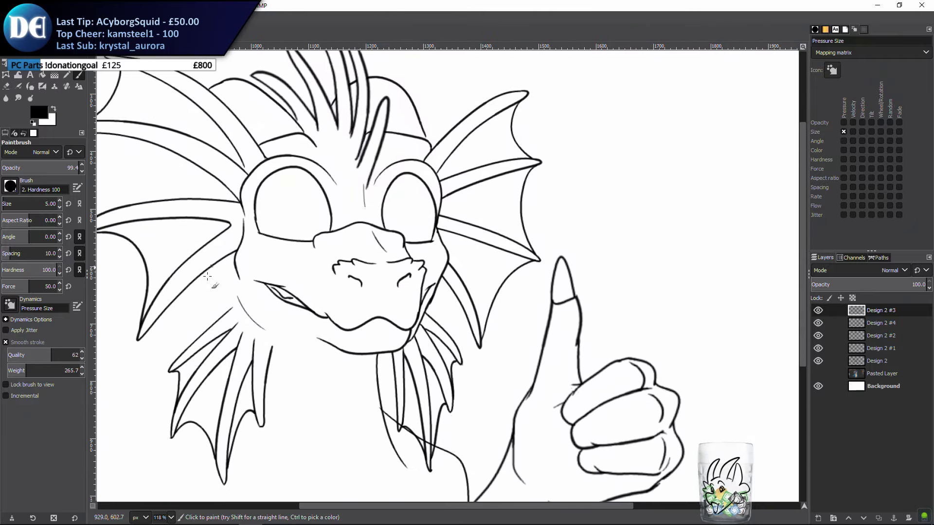
mouse_move(205, 264)
mouse_down()
mouse_move(199, 360)
mouse_move(146, 480)
mouse_up()
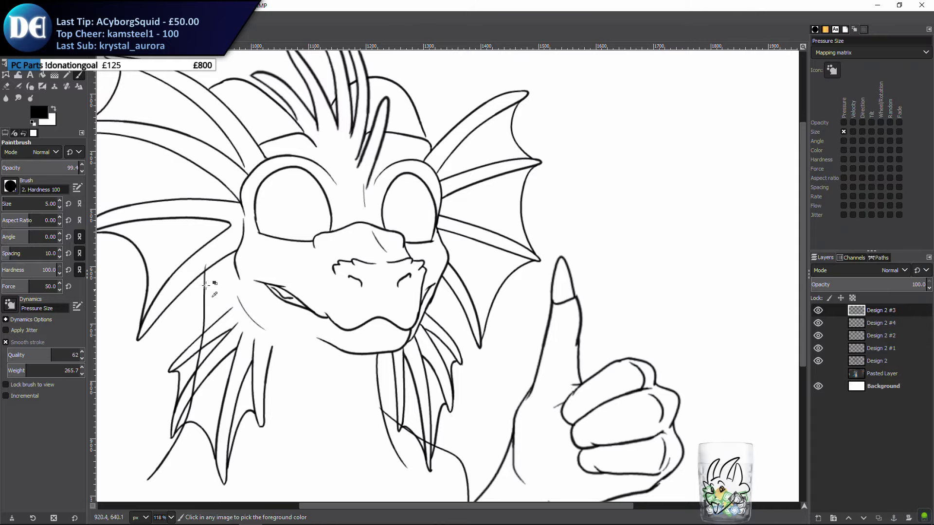
key(ctrl+z)
drag(221, 260, 146, 499)
key(space)
key(ctrl+z)
mouse_move(267, 333)
mouse_down()
mouse_move(289, 346)
mouse_move(279, 345)
mouse_up()
mouse_move(263, 310)
mouse_down()
mouse_move(223, 270)
mouse_move(239, 279)
mouse_up()
drag(214, 247, 123, 463)
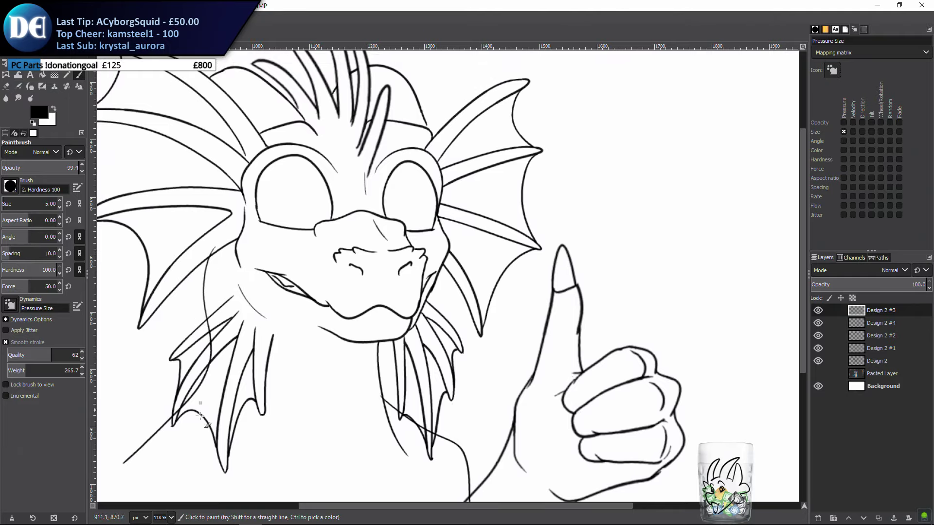
Erase the parts of the left neck and shoulder line that cross the cheek frill
scroll(253, 353, left, 5)
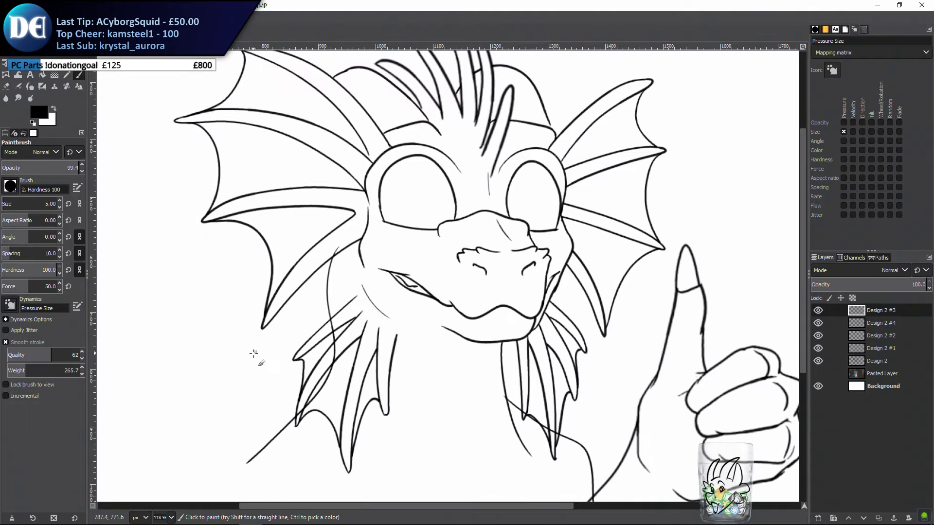
scroll(272, 332, up, 3)
key(shift+e)
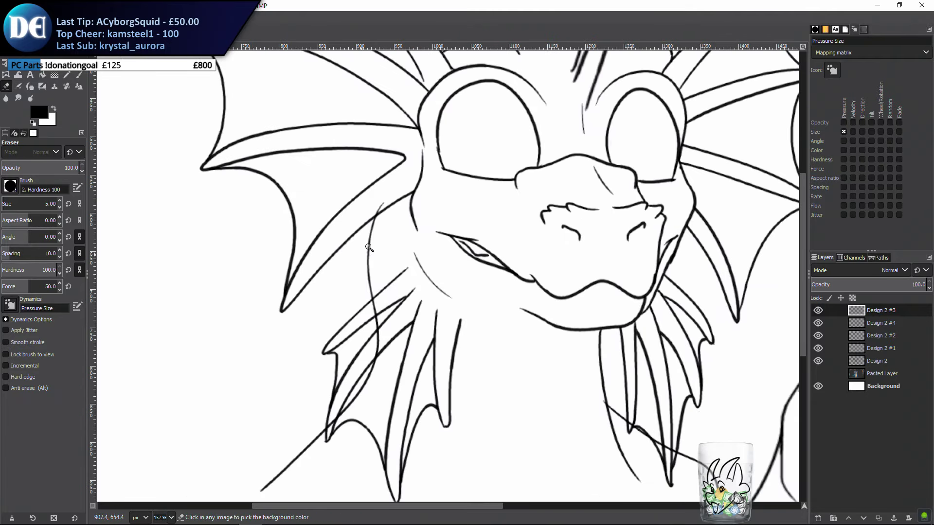
scroll(406, 172, up, 1)
scroll(369, 270, down, 3)
scroll(369, 270, left, 1)
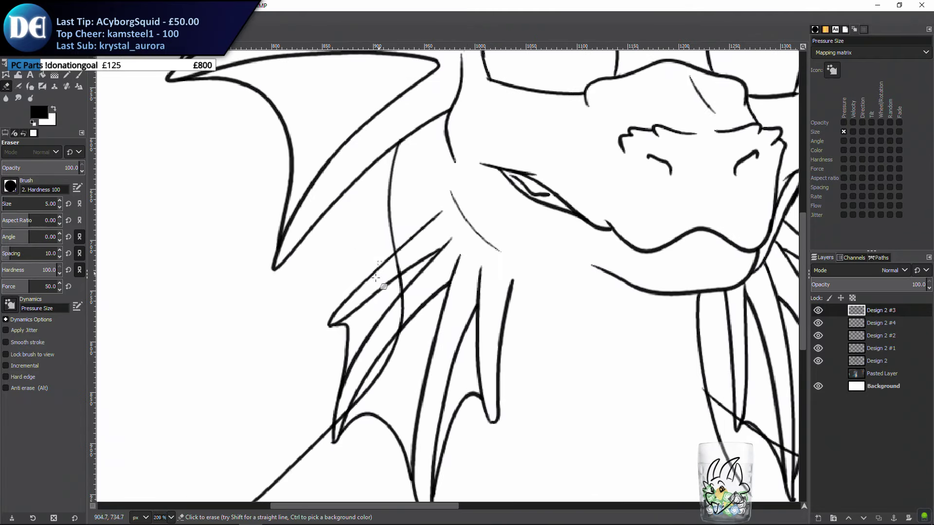
mouse_move(397, 253)
mouse_down()
mouse_move(382, 267)
mouse_move(401, 266)
mouse_move(397, 292)
mouse_move(399, 260)
mouse_move(397, 279)
mouse_up()
scroll(374, 321, down, 4)
scroll(374, 321, left, 2)
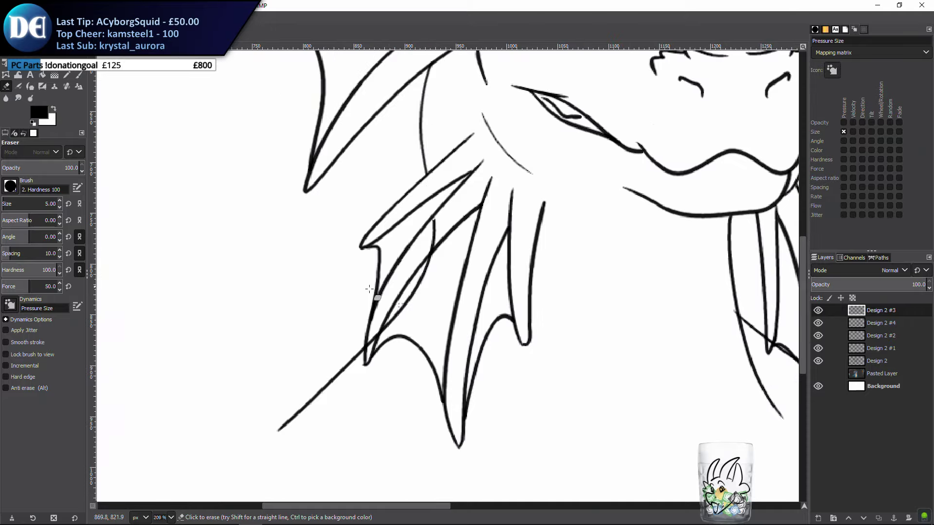
mouse_move(366, 357)
mouse_down()
mouse_move(378, 326)
mouse_move(374, 338)
mouse_move(401, 313)
mouse_move(380, 323)
mouse_move(415, 294)
mouse_move(400, 305)
mouse_move(430, 261)
mouse_move(432, 231)
mouse_up()
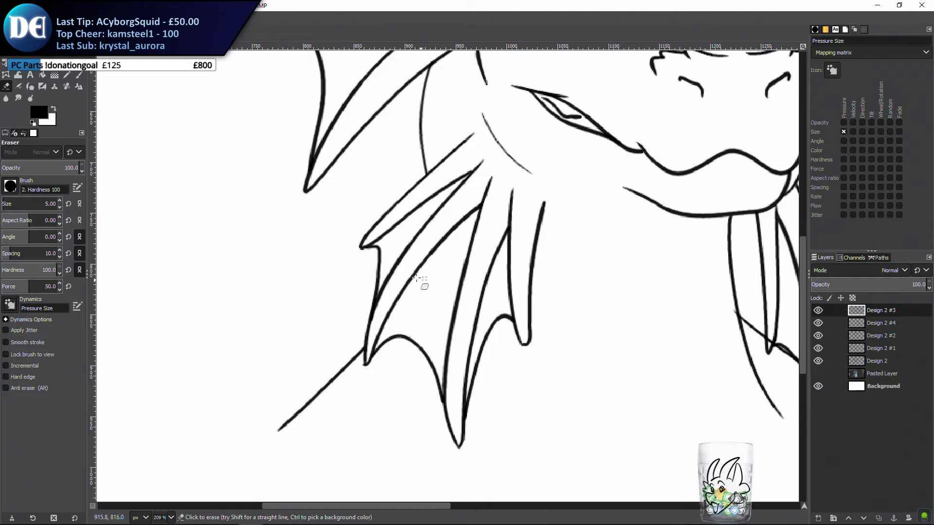
Try to ink extra spikes behind the lower part of the left ear fin on the current layer, using the Paintbrush
key(p)
drag(376, 259, 346, 291)
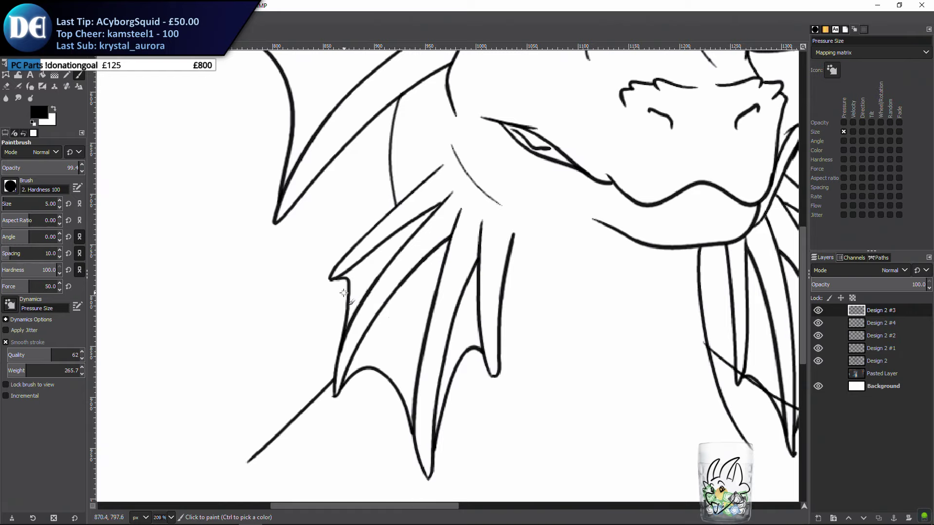
scroll(348, 294, down, 4)
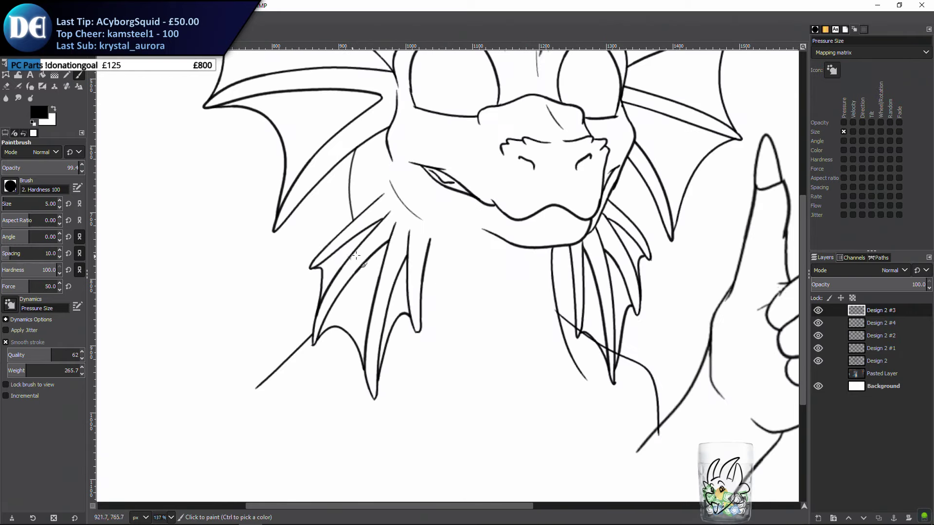
scroll(345, 272, up, 4)
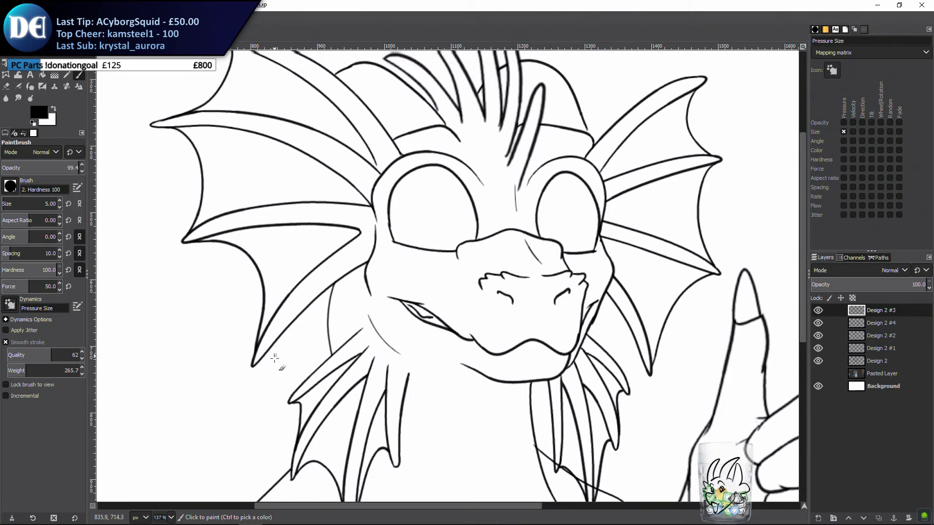
drag(290, 318, 307, 381)
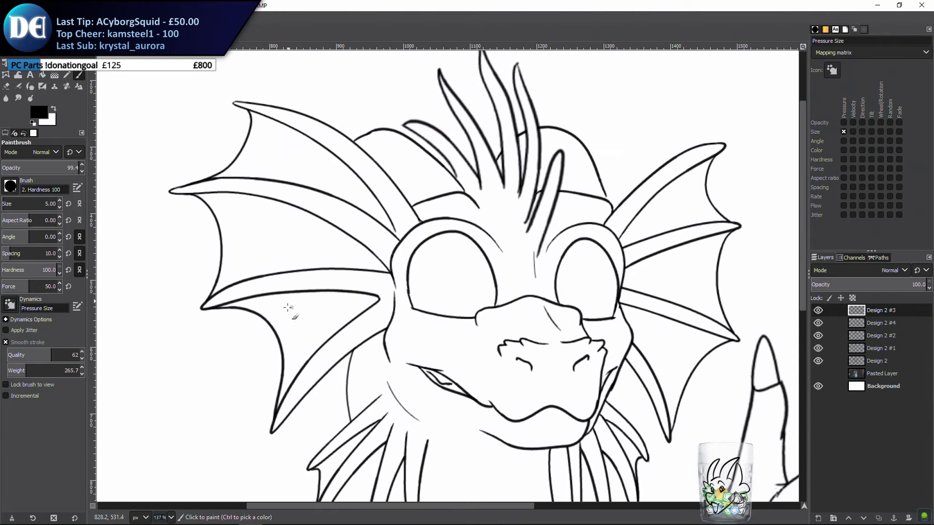
drag(279, 303, 272, 246)
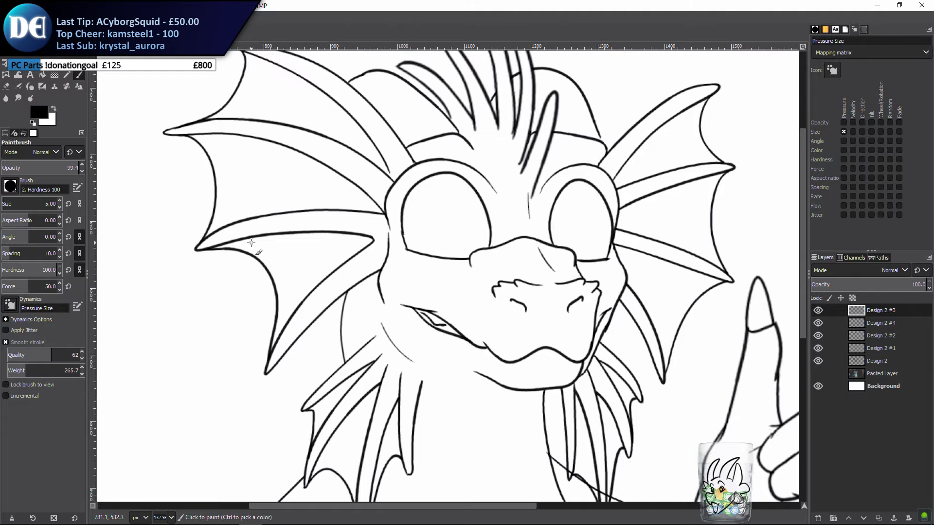
scroll(306, 308, up, 2)
drag(298, 300, 297, 321)
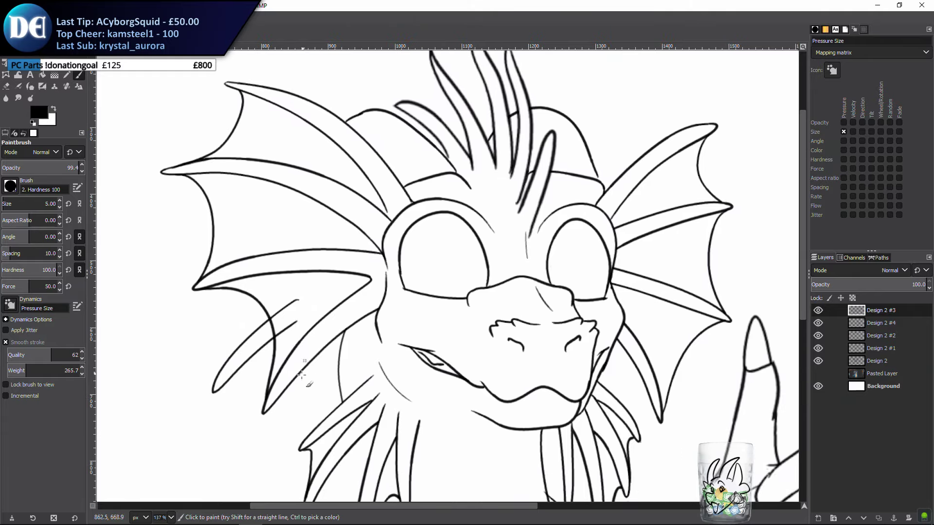
drag(310, 385, 322, 332)
key(ctrl+z)
mouse_move(312, 246)
mouse_down()
mouse_move(240, 332)
mouse_move(325, 340)
mouse_move(311, 317)
mouse_move(241, 424)
mouse_move(346, 328)
mouse_up()
key(ctrl+z)
key(ctrl+z)
drag(347, 273, 299, 356)
key(ctrl+z)
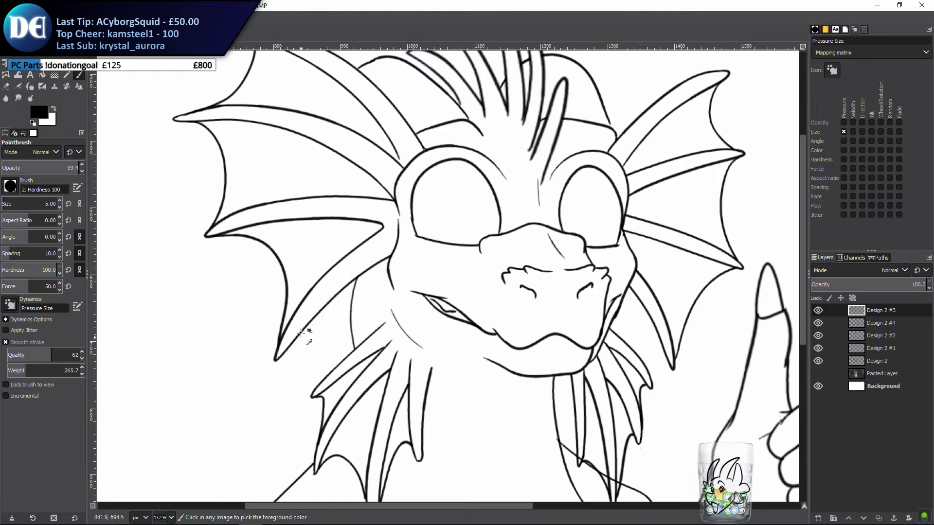
Add a new transparent layer above the neck layer, Design 2 #5, with the Paintbrush ready
shift+click(818, 518)
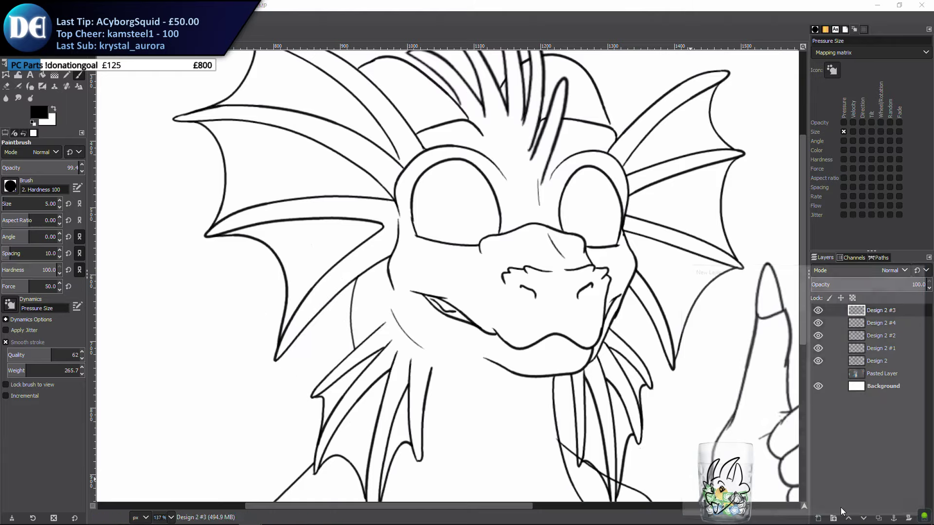
key(m)
key(p)
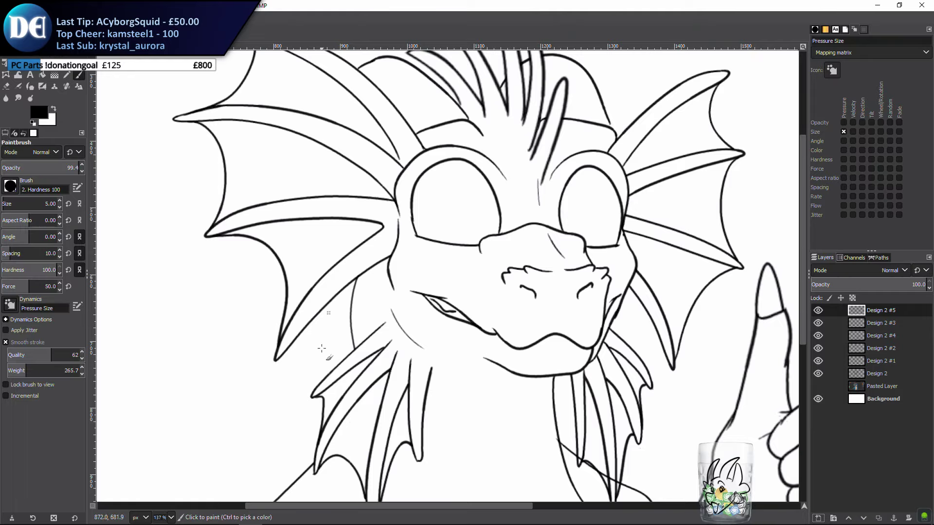
Ink a long pointed spike behind the left ear fin, poking out between its two lowest spines
scroll(389, 275, down, 3)
scroll(303, 236, up, 2)
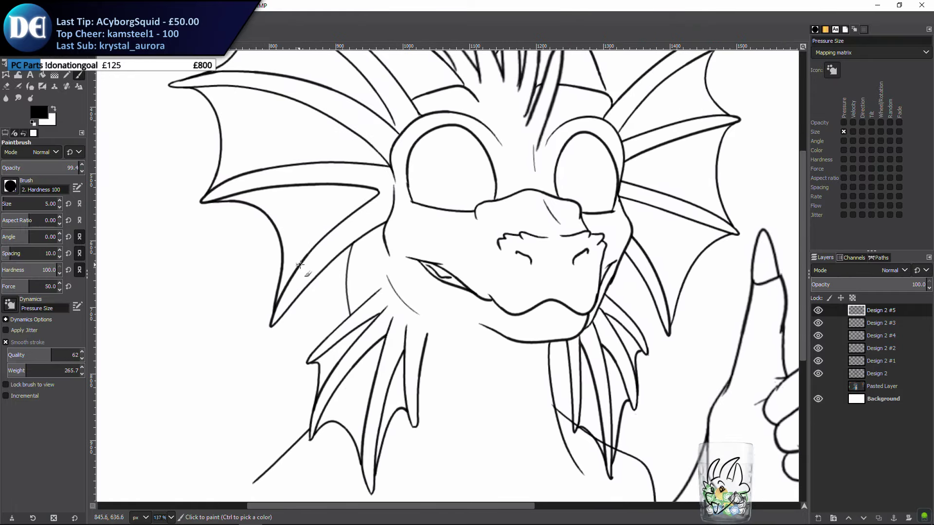
mouse_move(297, 213)
mouse_down()
mouse_move(211, 317)
mouse_move(315, 225)
mouse_move(246, 256)
mouse_move(314, 226)
mouse_move(194, 327)
mouse_up()
key(ctrl+z)
key(ctrl+z)
key(ctrl+z)
drag(308, 234, 276, 300)
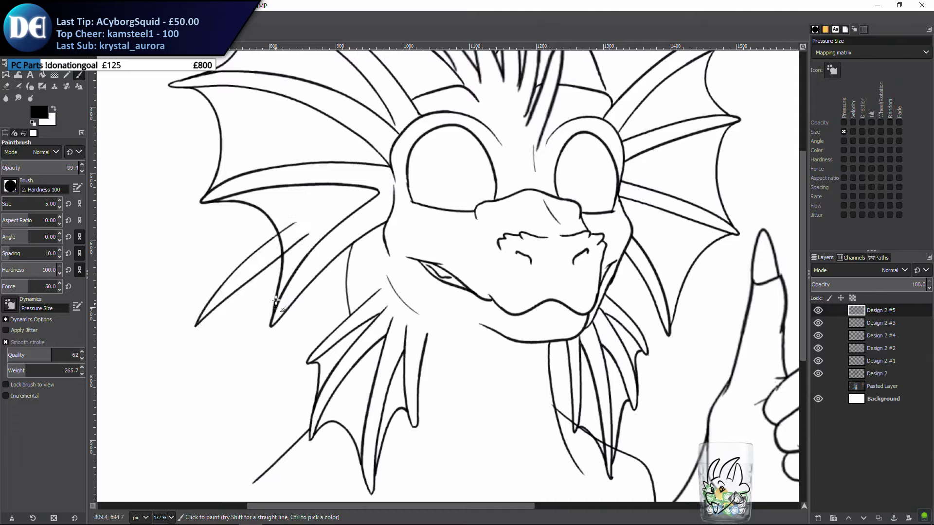
Try to ink a second long spike beneath the left ear fin's lowest spine
mouse_move(307, 268)
mouse_down()
mouse_move(267, 369)
mouse_move(335, 253)
mouse_move(258, 403)
mouse_move(360, 230)
mouse_up()
key(ctrl+z)
key(ctrl+z)
drag(321, 259, 372, 235)
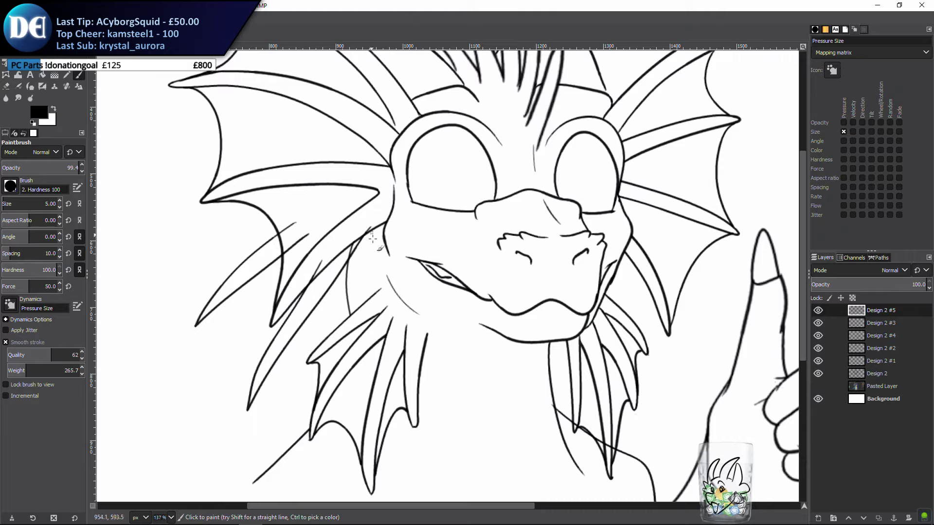
key(ctrl+z)
drag(320, 260, 360, 251)
key(ctrl+z)
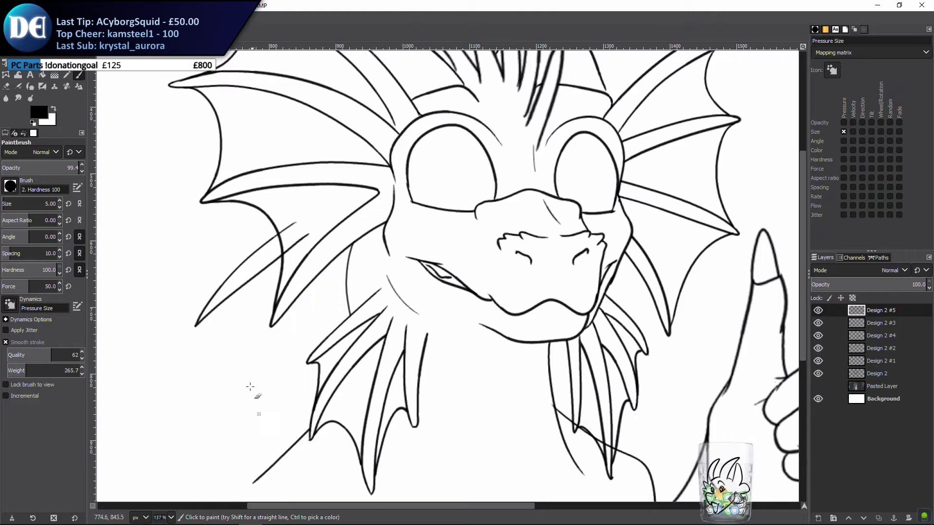
drag(275, 289, 244, 276)
drag(290, 243, 354, 219)
key(ctrl+z)
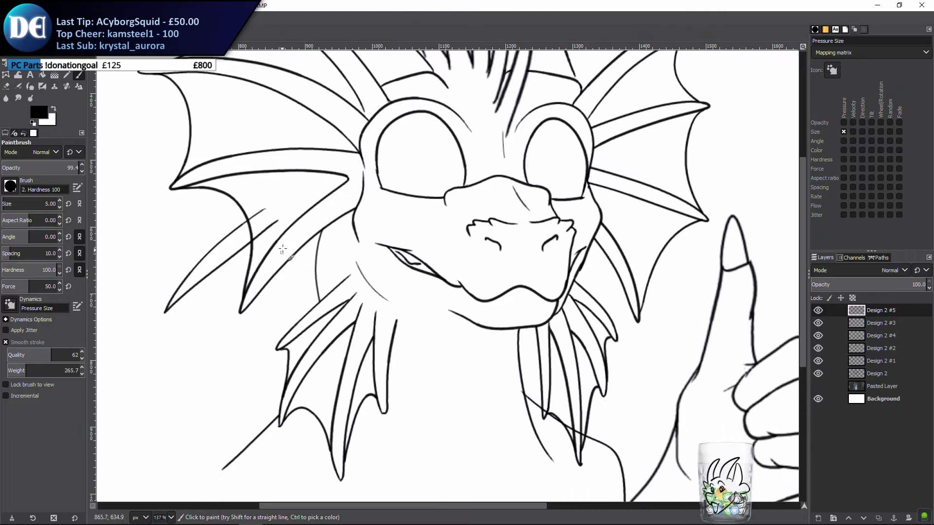
Ink the second long spike from behind the cheek, slanting down between the left ear fin's lowest spine and the cheek frill
mouse_move(288, 244)
mouse_down()
mouse_move(357, 213)
mouse_move(228, 379)
mouse_up()
key(ctrl+z)
drag(229, 378, 369, 212)
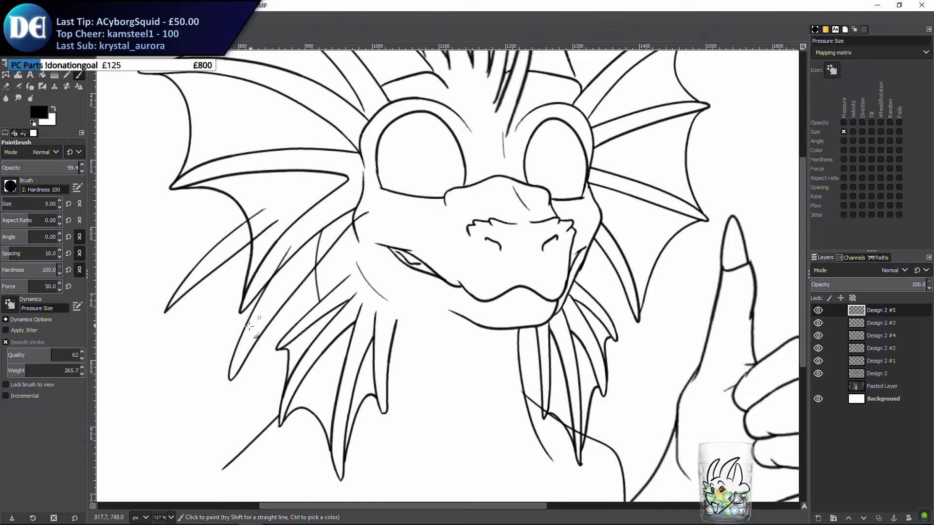
key(ctrl+z)
mouse_move(291, 247)
mouse_down()
mouse_move(230, 368)
mouse_move(359, 221)
mouse_move(234, 392)
mouse_move(351, 231)
mouse_move(273, 264)
mouse_move(299, 271)
mouse_move(345, 223)
mouse_up()
key(ctrl+z)
key(ctrl+z)
drag(253, 307, 327, 336)
drag(291, 217, 307, 253)
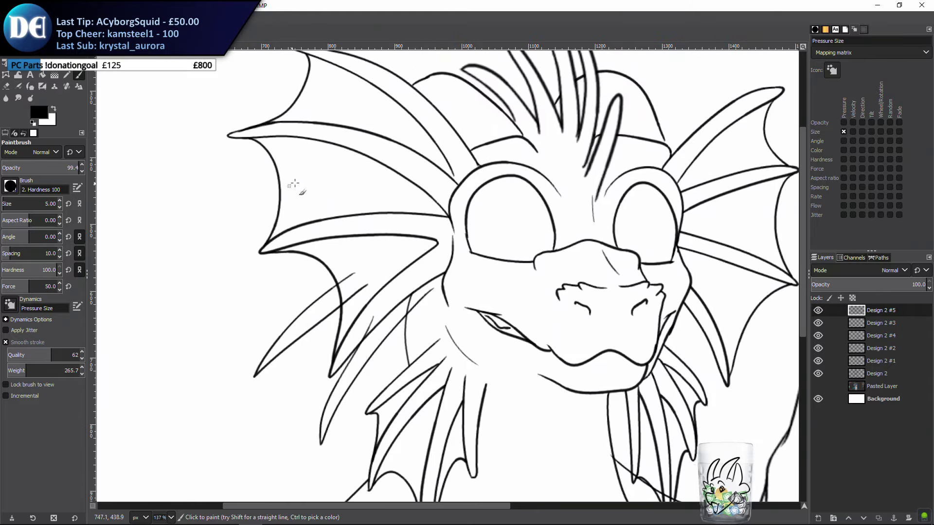
Ink a small spike poking out past the left ear fin's edge, between its second and third spines
drag(314, 179, 232, 217)
key(ctrl+z)
drag(294, 185, 313, 203)
scroll(289, 303, up, 3)
scroll(289, 302, down, 2)
scroll(253, 271, right, 1)
Try to ink a curved membrane edge joining the small spike to the long spike below it
mouse_move(235, 236)
mouse_down()
mouse_move(295, 172)
mouse_move(274, 209)
mouse_move(285, 343)
mouse_up()
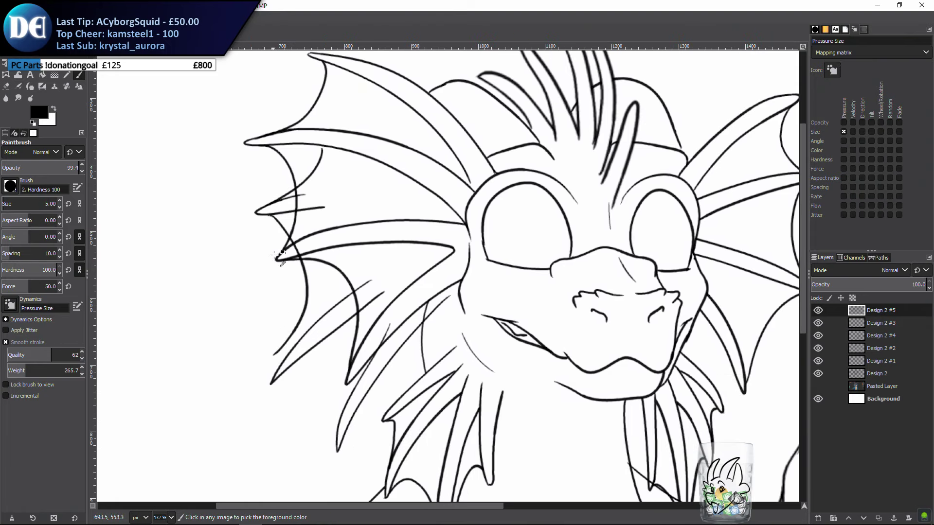
key(ctrl+z)
scroll(270, 260, down, 1)
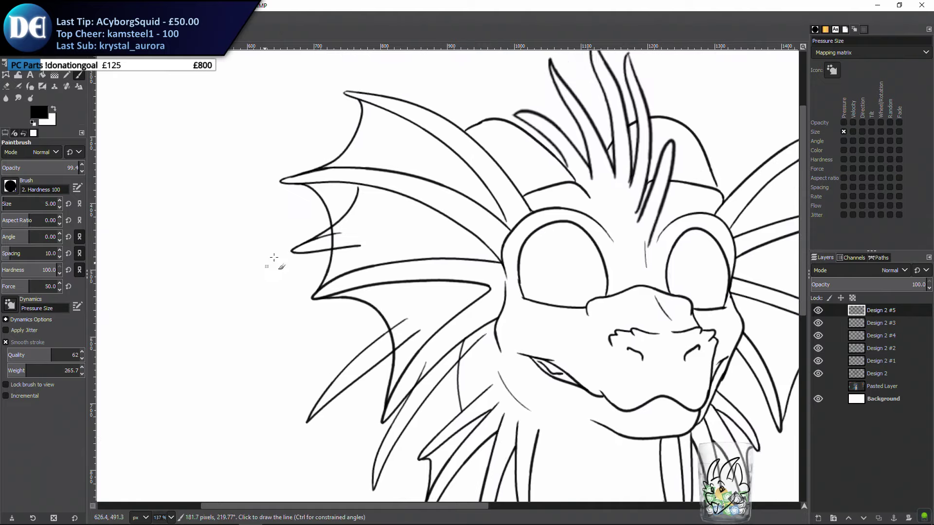
Erase the small spike's line ends that run past the left ear fin's edge into its membrane
key(shift+e)
scroll(313, 163, up, 4)
mouse_move(378, 193)
mouse_down()
mouse_move(409, 164)
mouse_move(430, 153)
mouse_move(437, 134)
mouse_move(422, 126)
mouse_move(446, 118)
mouse_move(409, 180)
mouse_move(425, 164)
mouse_move(377, 213)
mouse_move(380, 188)
mouse_move(390, 226)
mouse_move(395, 213)
mouse_move(381, 249)
mouse_move(382, 228)
mouse_move(382, 267)
mouse_move(411, 243)
mouse_move(400, 263)
mouse_move(432, 268)
mouse_up()
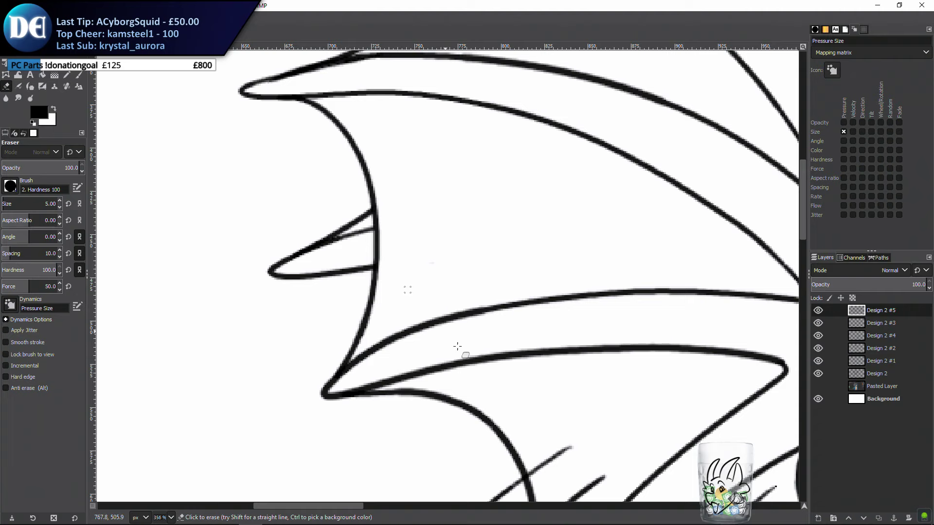
Erase both outlines of the upper long spike where they cross inside the left ear fin's lowest membrane
scroll(407, 280, down, 5)
scroll(407, 279, right, 2)
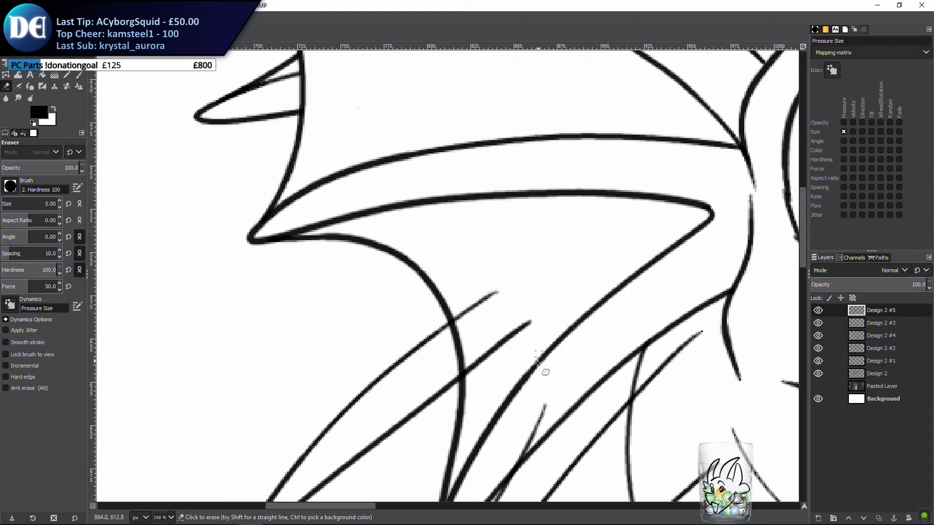
scroll(542, 371, down, 3)
mouse_move(465, 223)
mouse_down()
mouse_move(467, 238)
mouse_move(500, 215)
mouse_move(492, 231)
mouse_up()
mouse_move(471, 305)
mouse_down()
mouse_move(482, 283)
mouse_move(472, 291)
mouse_move(570, 218)
mouse_move(499, 289)
mouse_up()
scroll(470, 231, down, 3)
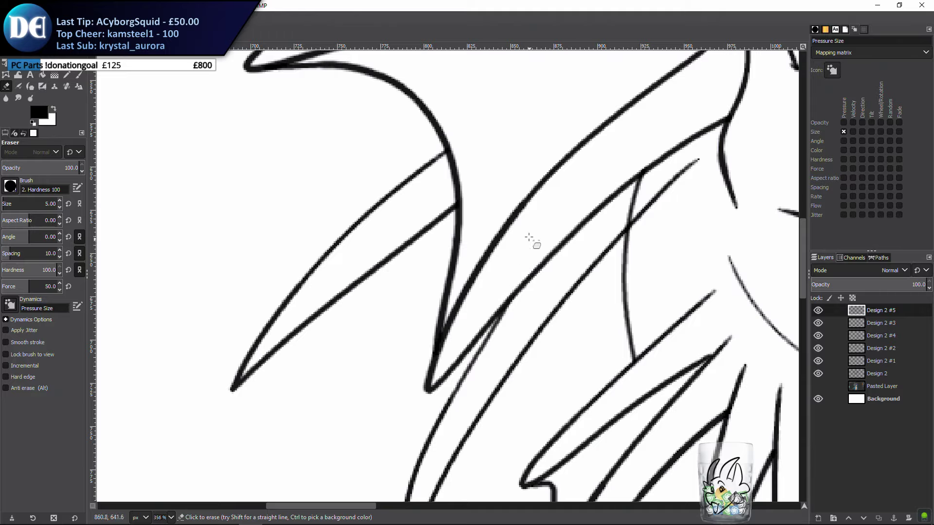
Erase the lower long spike's line end that extends past the thin curved line beside the cheek
ctrl+scroll(479, 267, down, 2)
ctrl+scroll(502, 348, down, 3)
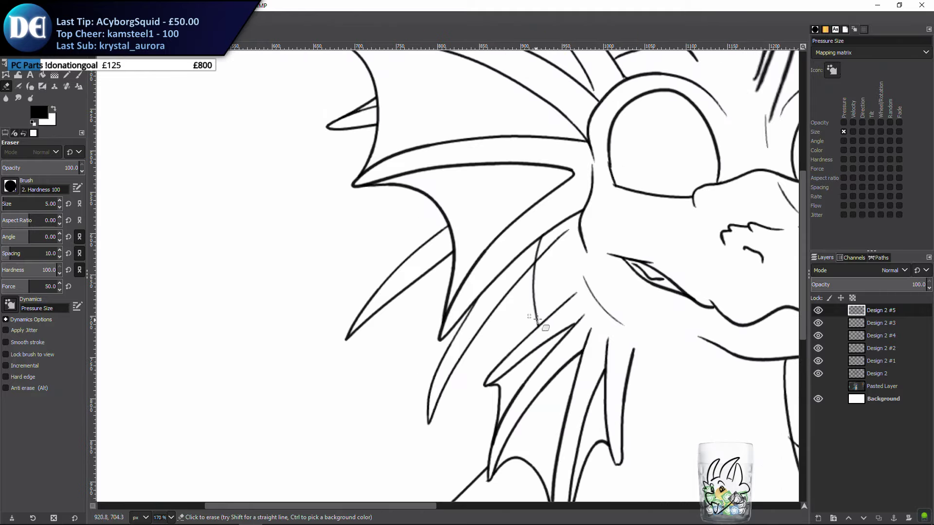
ctrl+scroll(480, 259, up, 5)
ctrl+scroll(479, 259, down, 2)
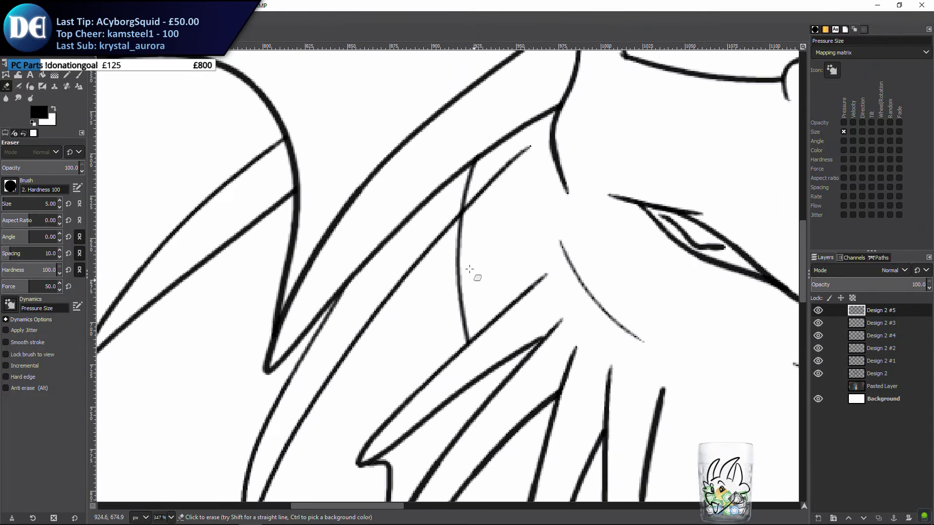
mouse_move(472, 226)
mouse_down()
mouse_move(471, 205)
mouse_move(464, 220)
mouse_move(475, 191)
mouse_move(528, 143)
mouse_move(484, 207)
mouse_up()
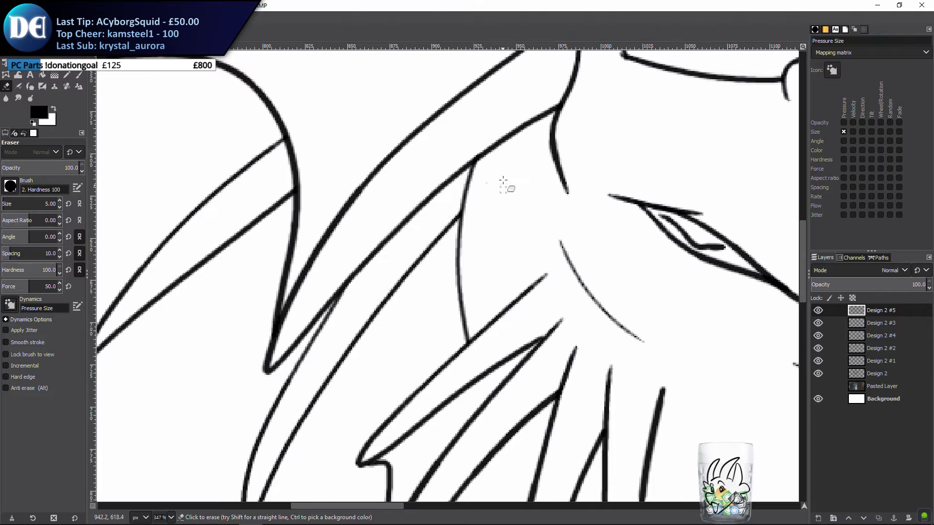
Add a new transparent layer above the layer holding the second-row spikes and keep the Paintbrush ready
ctrl+scroll(319, 277, down, 5)
key(p)
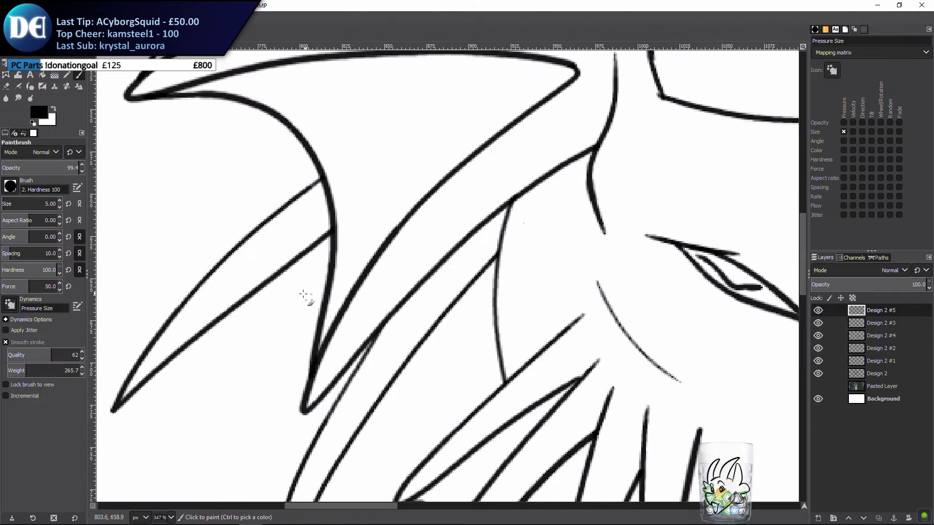
ctrl+scroll(329, 258, down, 5)
drag(335, 302, 348, 359)
drag(298, 314, 317, 359)
scroll(510, 263, down, 3)
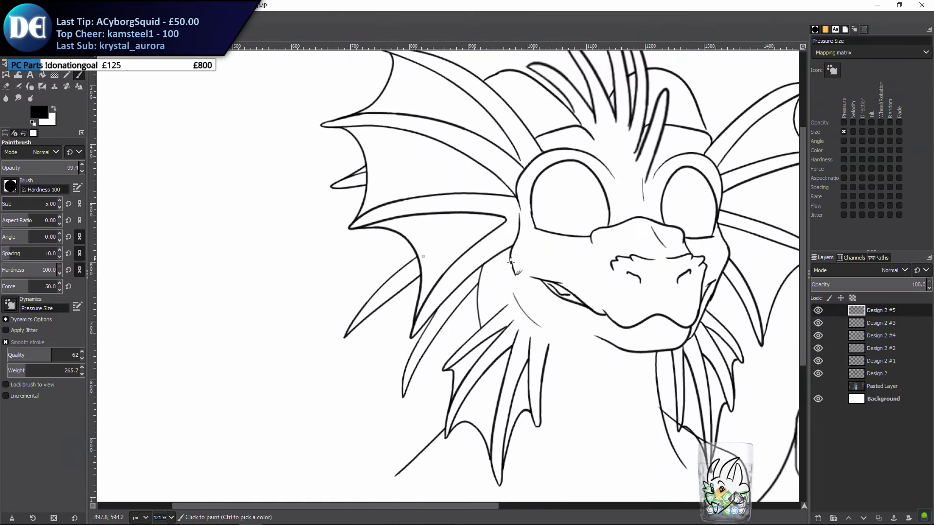
click(818, 519)
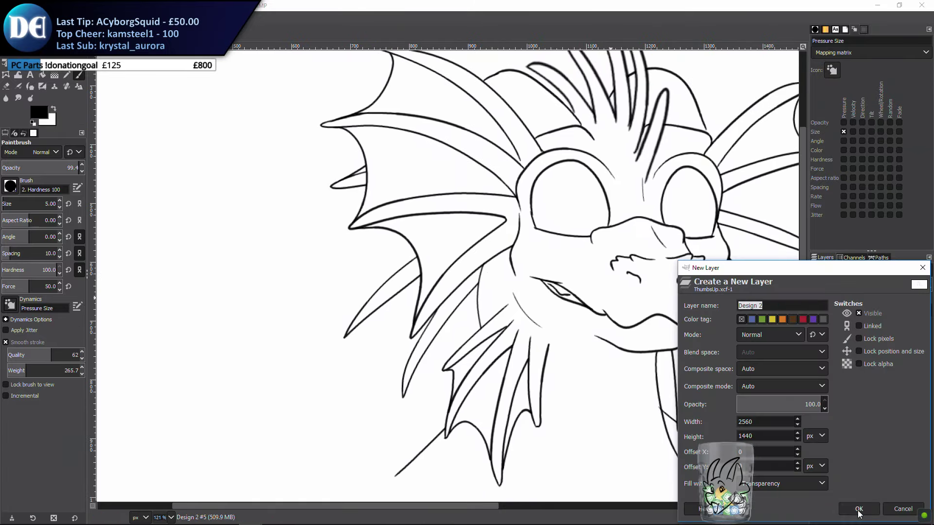
click(861, 513)
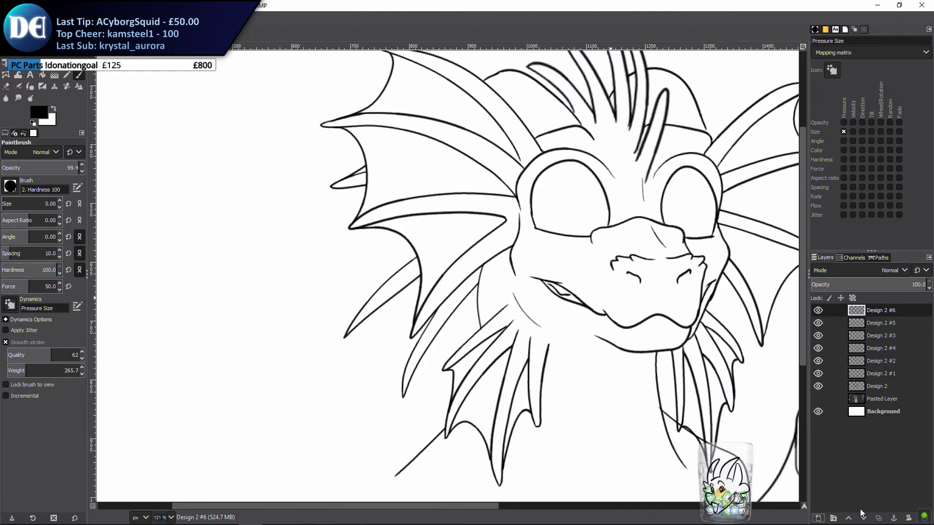
Ink a curved membrane edge from the small spike's tip to the upper long spike's tip and erase the overshoot
scroll(360, 289, up, 3)
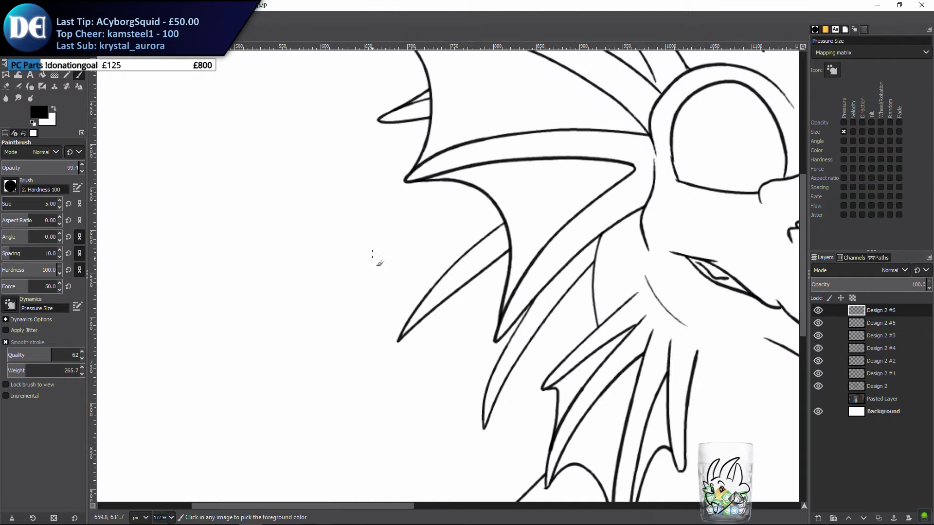
drag(338, 164, 362, 329)
key(ctrl+z)
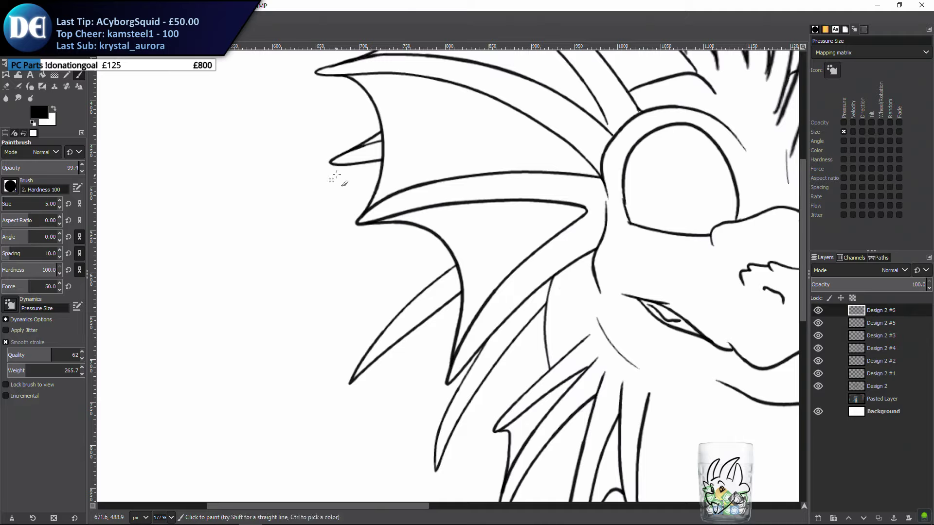
mouse_move(335, 160)
mouse_down()
mouse_move(375, 316)
mouse_move(355, 409)
mouse_up()
key(shift+e)
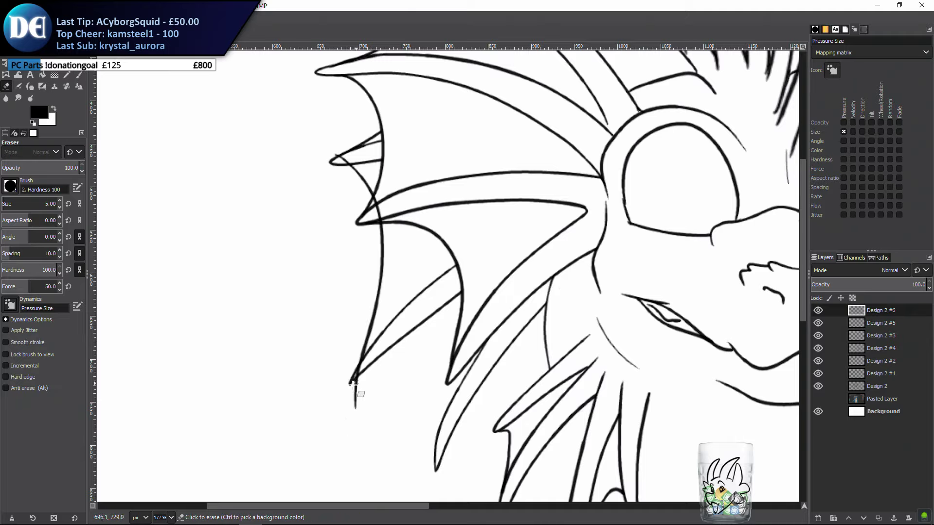
mouse_move(361, 370)
mouse_down()
mouse_move(351, 383)
mouse_move(355, 407)
mouse_up()
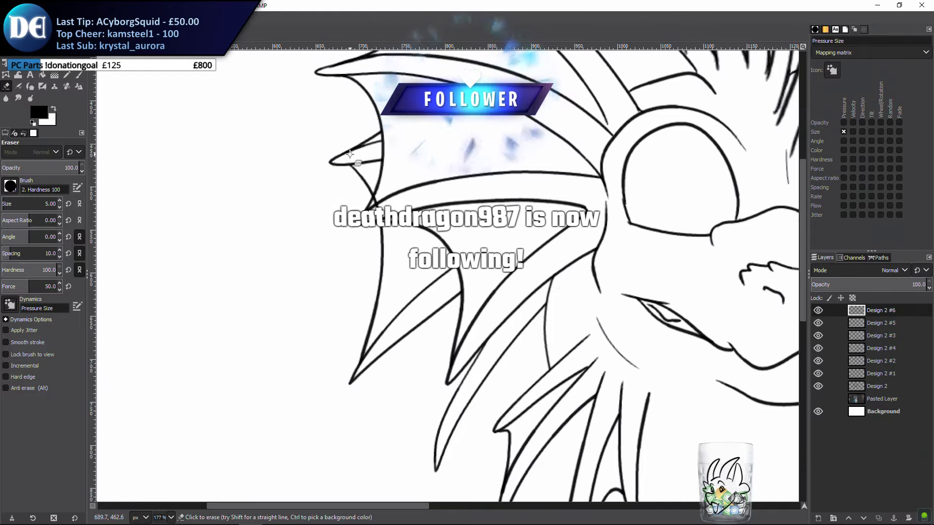
Ink an arched membrane edge from the upper long spike's tip to the lower long spike's tip, trimming the overshoot
key(p)
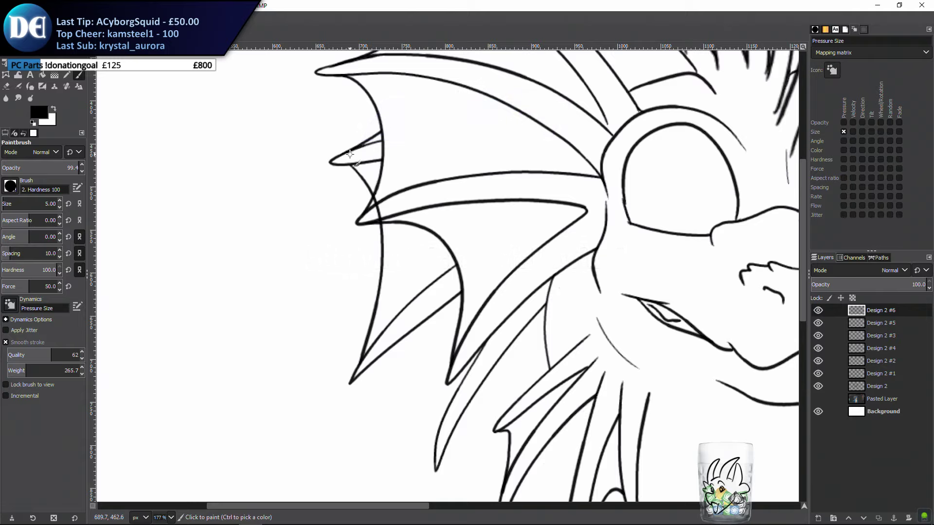
drag(487, 470, 336, 300)
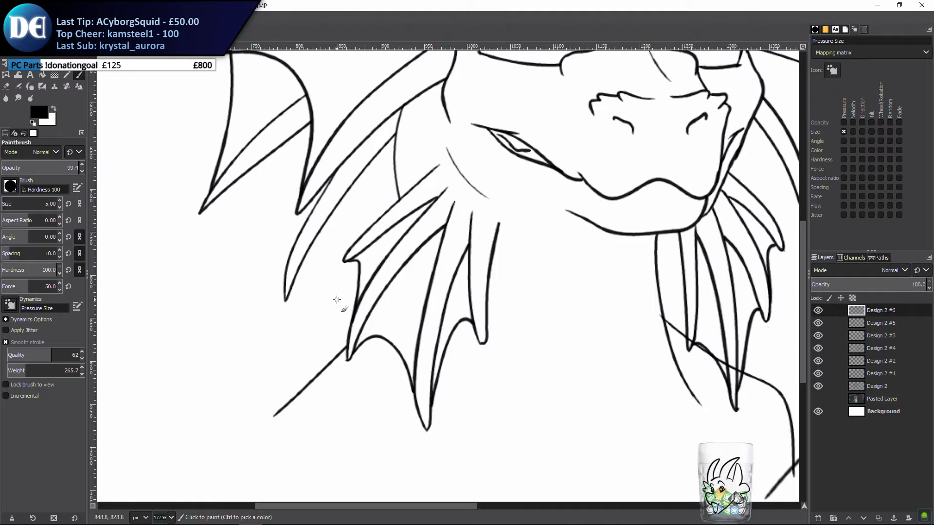
mouse_move(201, 210)
mouse_down()
mouse_move(298, 286)
mouse_move(297, 297)
mouse_up()
key(ctrl+z)
drag(201, 209, 288, 318)
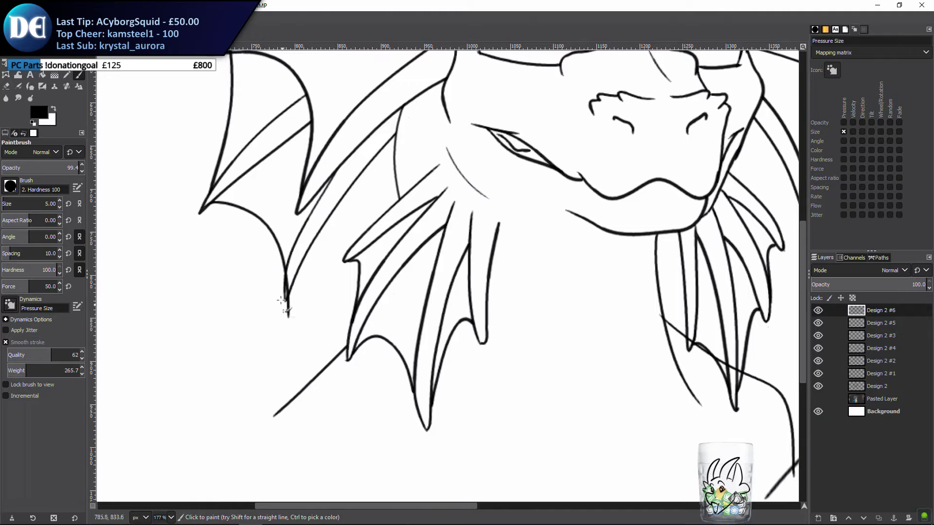
key(shift+e)
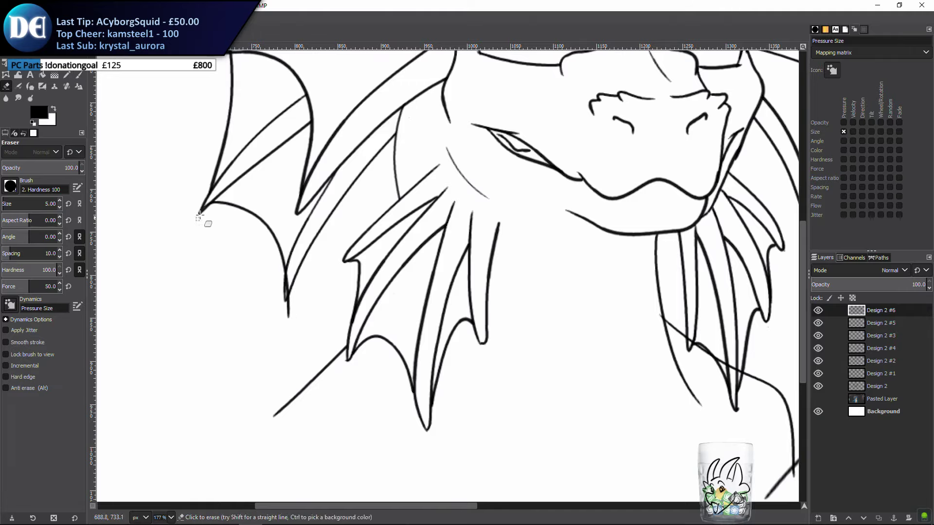
drag(286, 315, 297, 298)
Ink a short membrane edge from the lower long spike's tip to the left cheek frill, erasing what overlaps the frill
key(p)
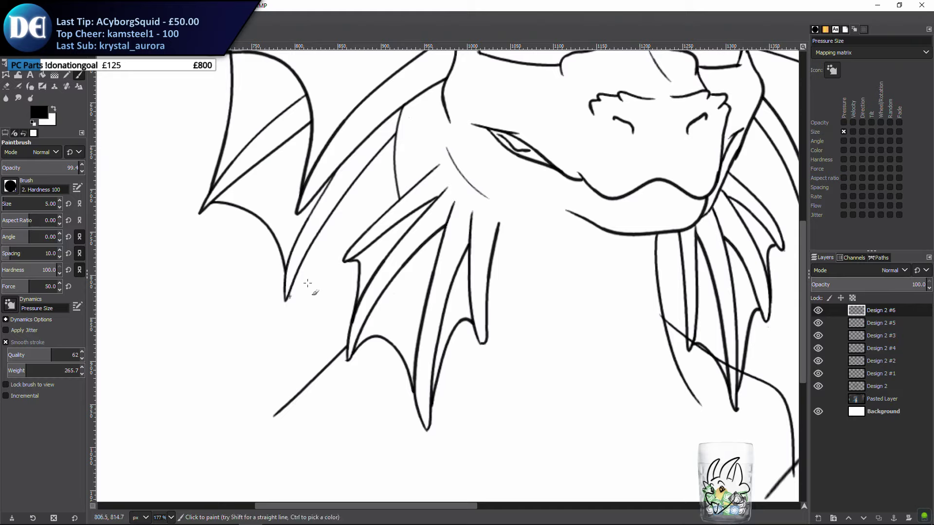
mouse_move(290, 293)
mouse_down()
mouse_move(329, 273)
mouse_move(377, 296)
mouse_move(358, 277)
mouse_move(367, 266)
mouse_move(376, 273)
mouse_up()
key(shift+e)
key(p)
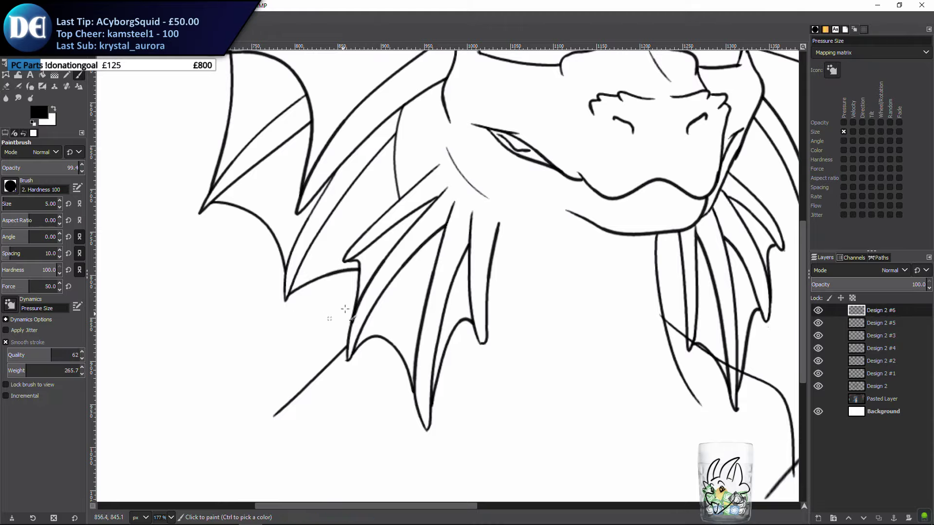
On the Design 2 #3 layer, erase the right shoulder line's stub that pokes past the neck line
ctrl+scroll(340, 306, down, 4)
ctrl+scroll(334, 391, down, 1)
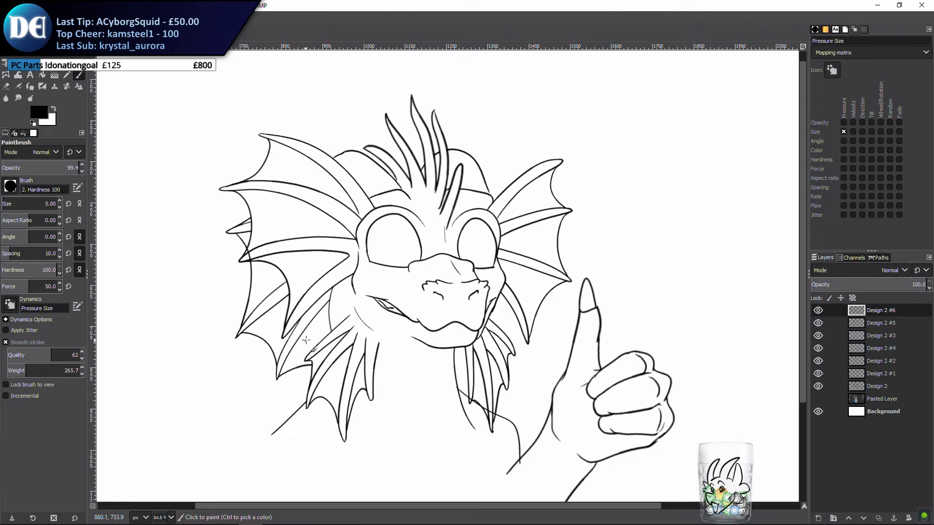
drag(311, 343, 291, 227)
ctrl+scroll(311, 272, up, 3)
drag(511, 327, 383, 312)
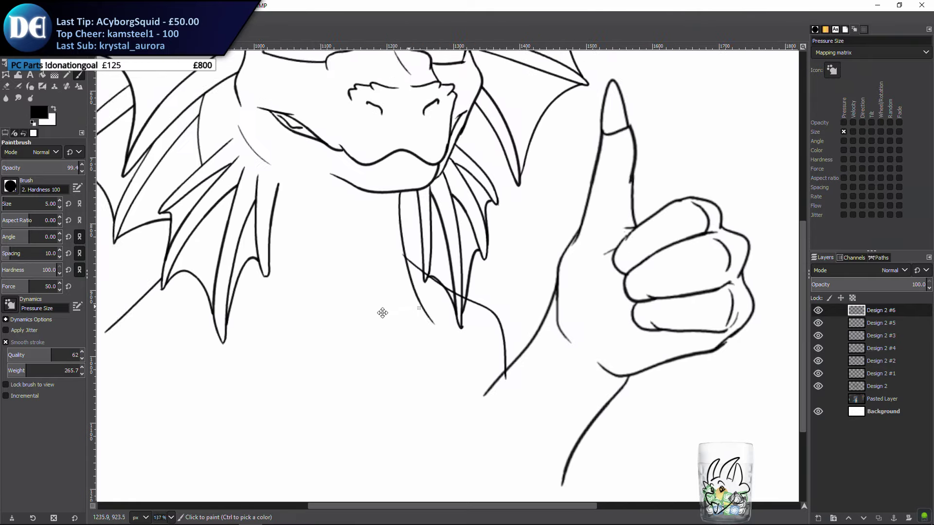
ctrl+scroll(428, 305, up, 5)
key(shift+e)
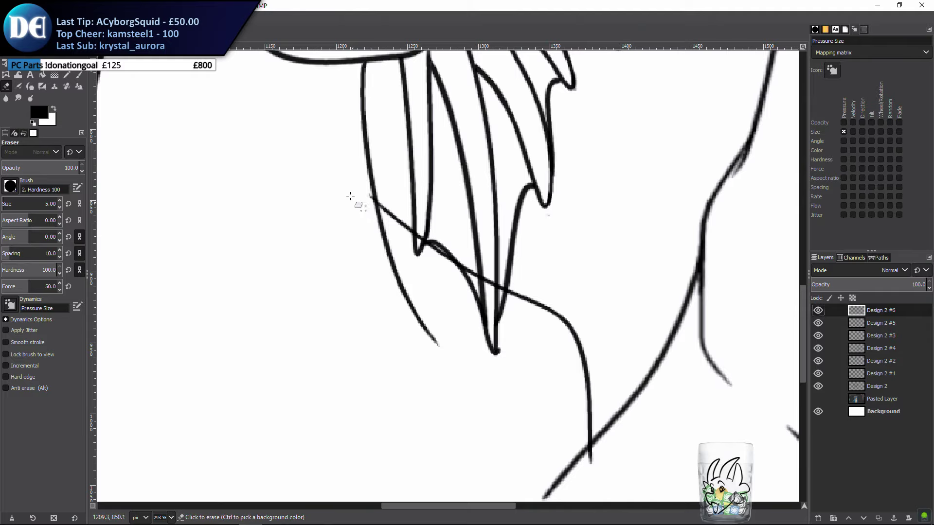
drag(343, 186, 326, 220)
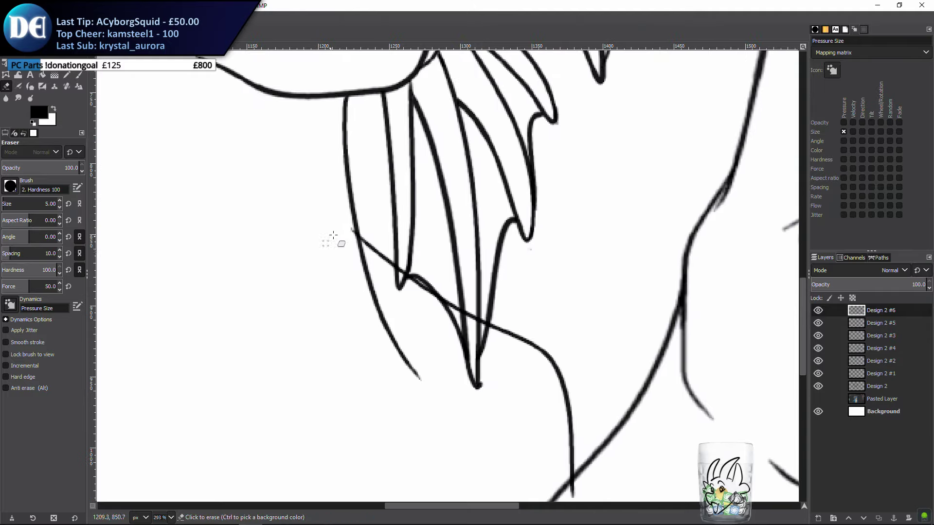
click(818, 335)
mouse_move(352, 228)
mouse_down()
mouse_move(353, 243)
mouse_move(352, 233)
mouse_up()
key(ctrl+z)
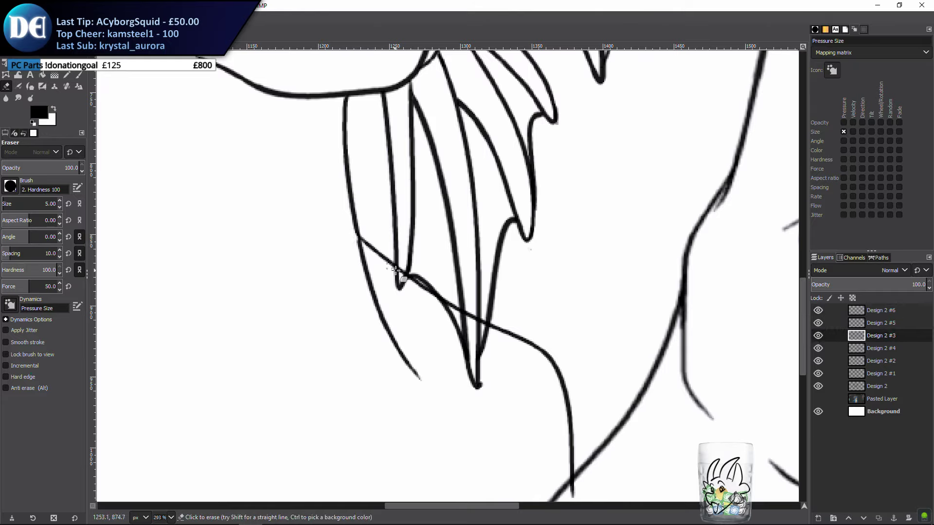
Erase the right shoulder line where it crosses the cheek frill spikes and where it overshoots the raised arm
drag(399, 263, 402, 280)
mouse_move(451, 303)
mouse_down()
mouse_move(471, 318)
mouse_move(473, 306)
mouse_move(482, 308)
mouse_up()
drag(457, 421, 428, 344)
mouse_move(542, 437)
mouse_down()
mouse_move(556, 407)
mouse_move(549, 402)
mouse_move(550, 431)
mouse_up()
key(p)
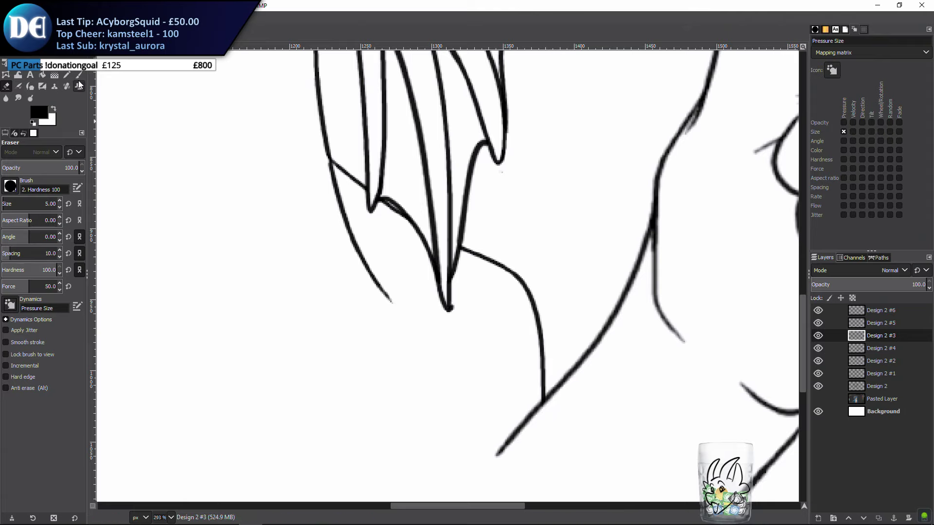
scroll(240, 317, down, 3)
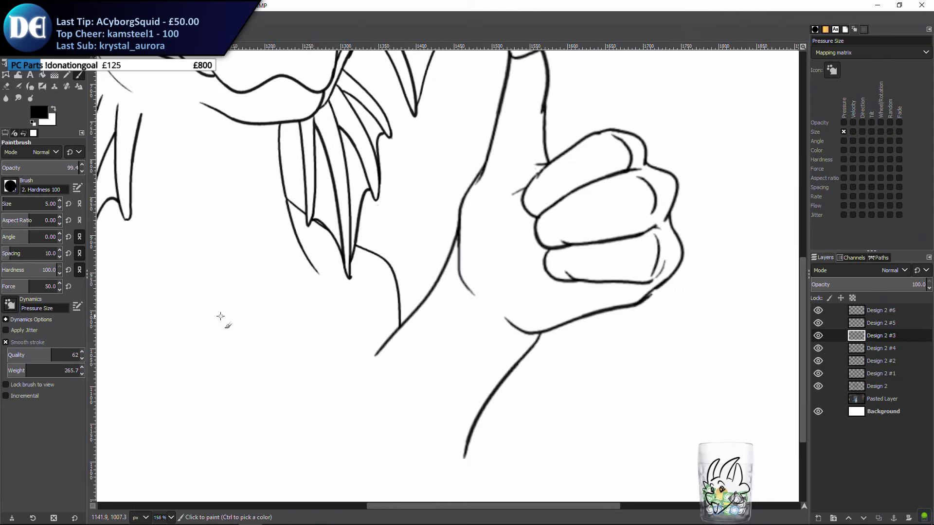
scroll(427, 317, down, 3)
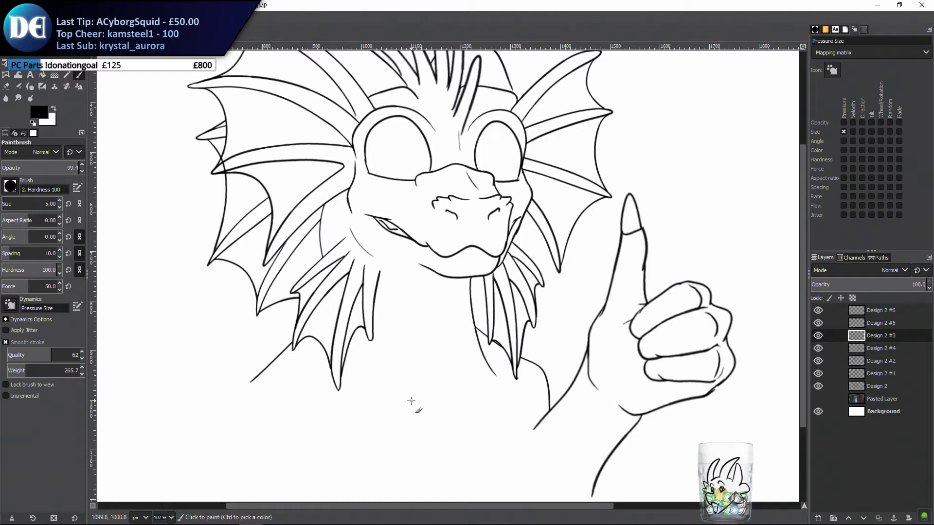
click(850, 313)
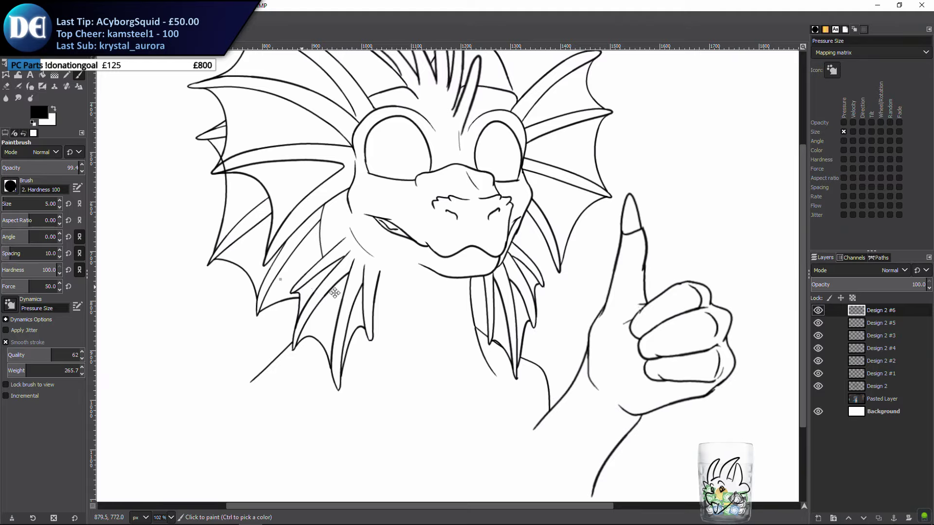
drag(327, 283, 369, 382)
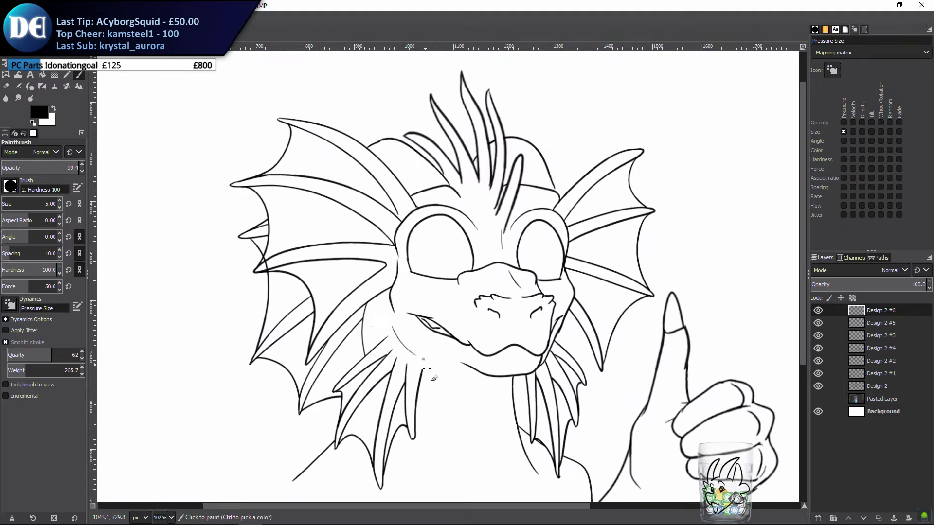
drag(428, 354, 328, 317)
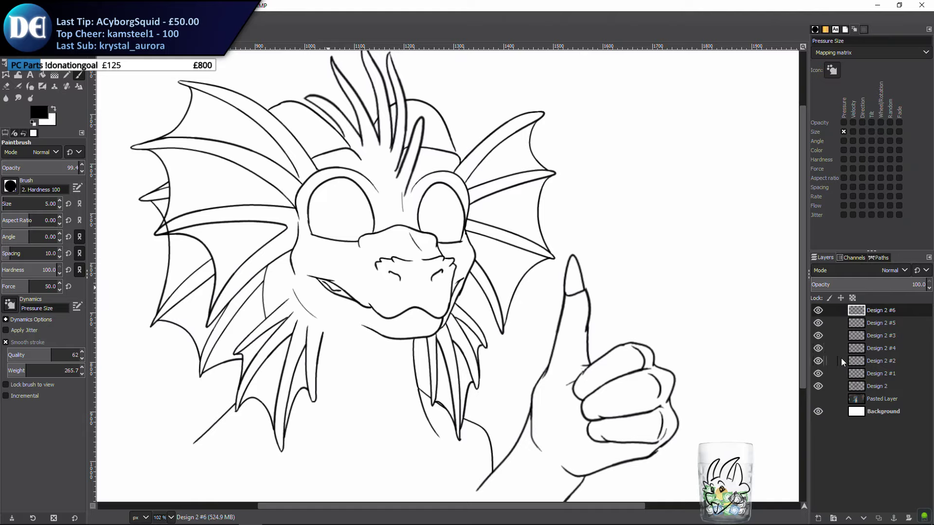
Toggle individual line-art layers off and on to check which parts of the dragon each one holds
click(856, 362)
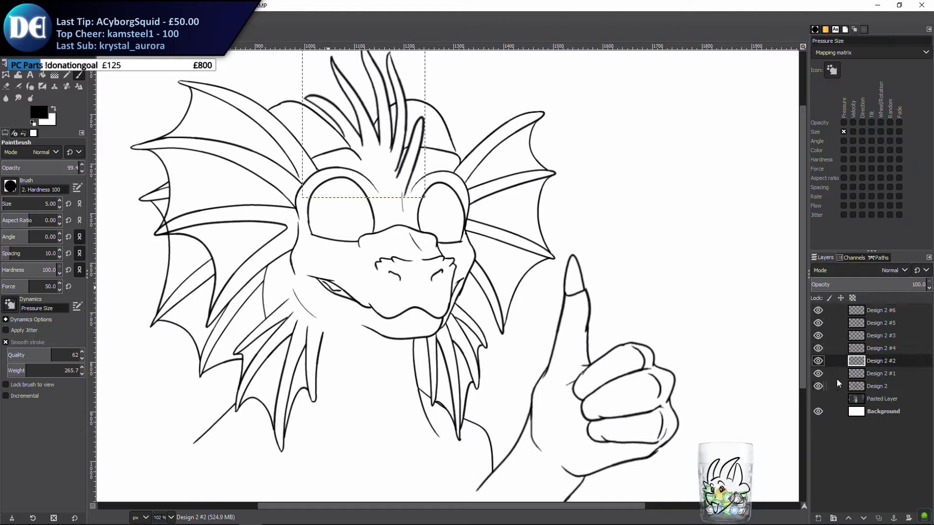
click(818, 348)
click(818, 348)
click(817, 333)
click(818, 323)
click(818, 323)
click(818, 384)
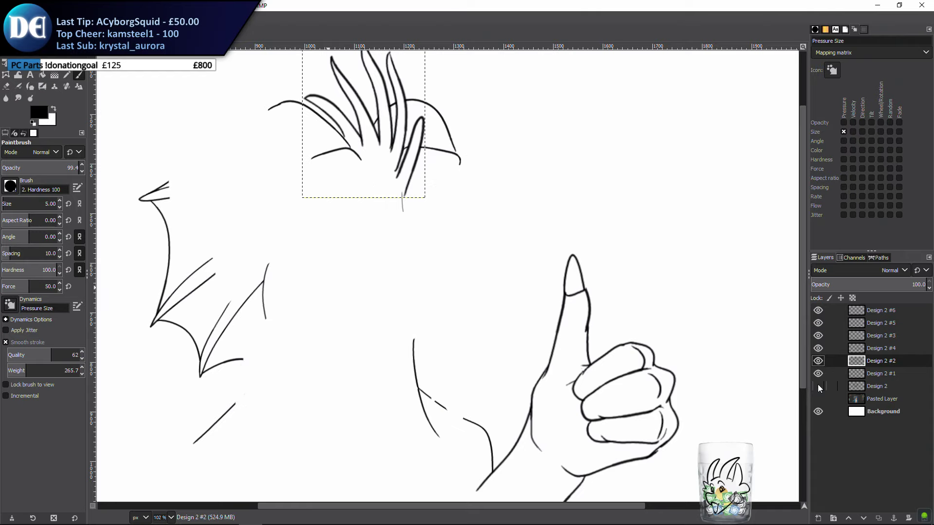
click(817, 386)
Add a new transparent layer directly above the Design 2 layer
click(874, 386)
click(818, 518)
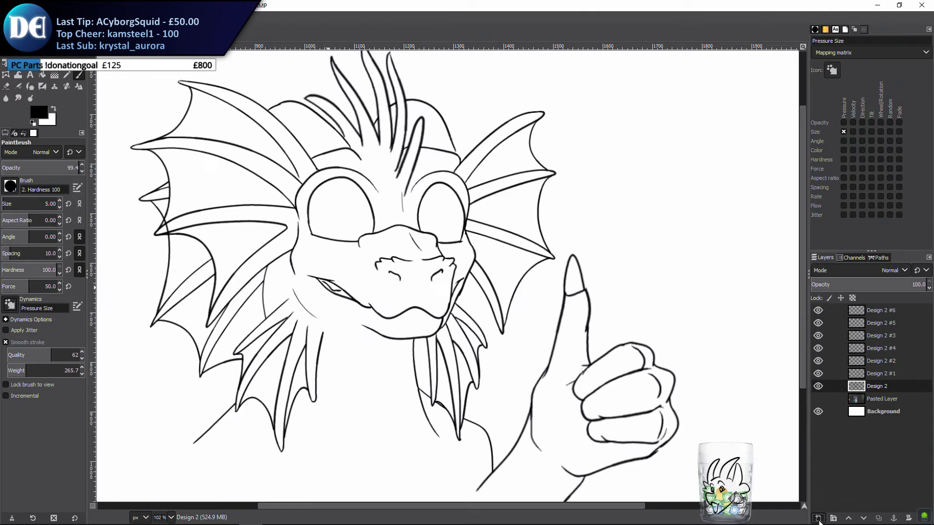
key(Return)
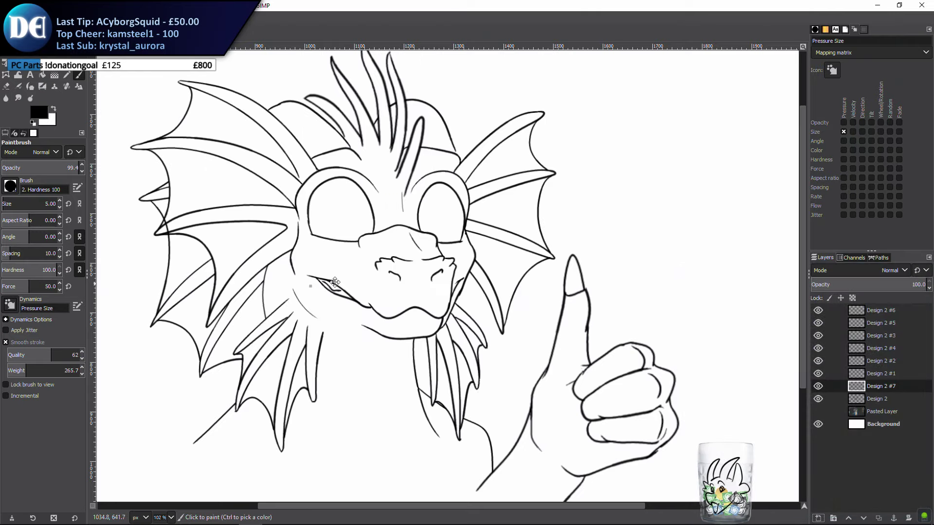
Ink a curved membrane on the Design 2 #7 layer from the left ear fin's lowest spike to the cheek frill
scroll(249, 319, up, 5)
drag(207, 381, 290, 299)
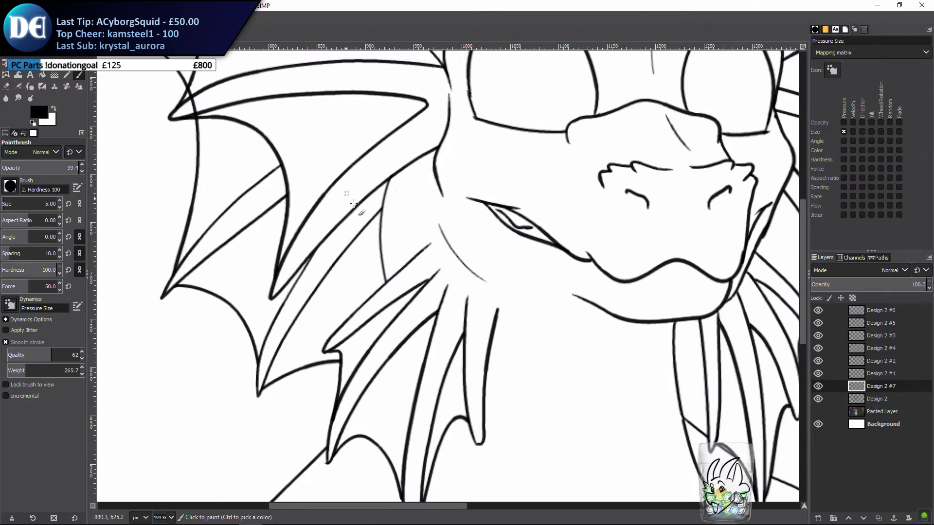
drag(330, 260, 353, 279)
mouse_move(294, 315)
mouse_down()
mouse_move(312, 305)
mouse_move(424, 295)
mouse_up()
key(ctrl+z)
mouse_move(301, 309)
mouse_down()
mouse_move(359, 269)
mouse_move(429, 294)
mouse_up()
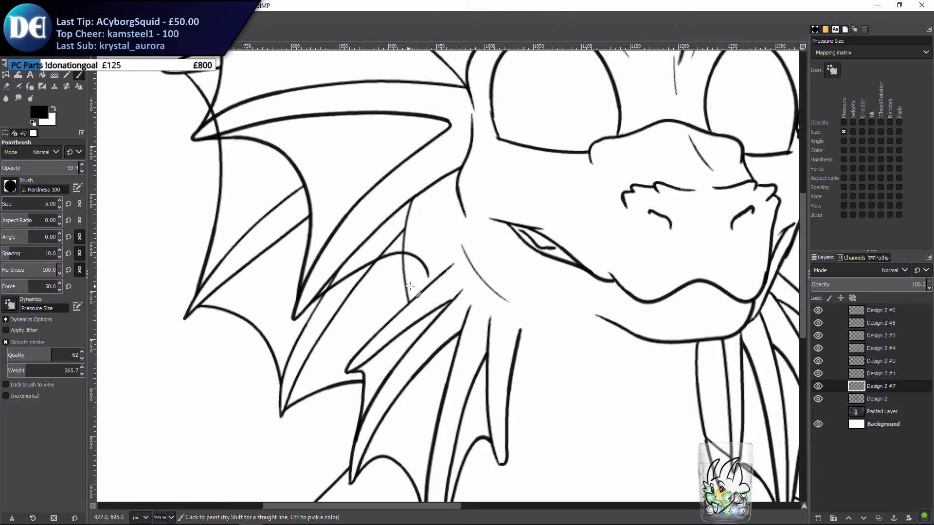
key(ctrl+z)
drag(319, 297, 436, 294)
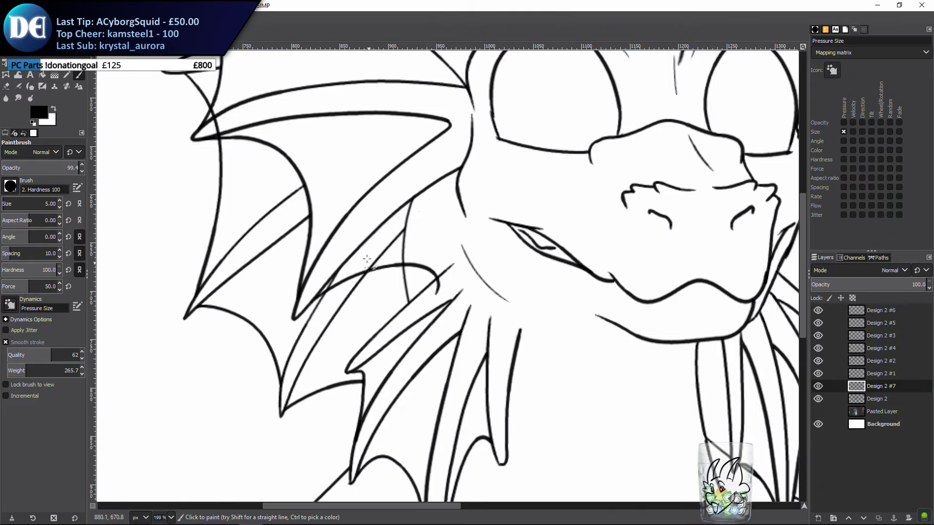
Erase the end of the new left membrane curve where it overshoots the top cheek frill spike
scroll(382, 287, up, 5)
scroll(414, 225, down, 4)
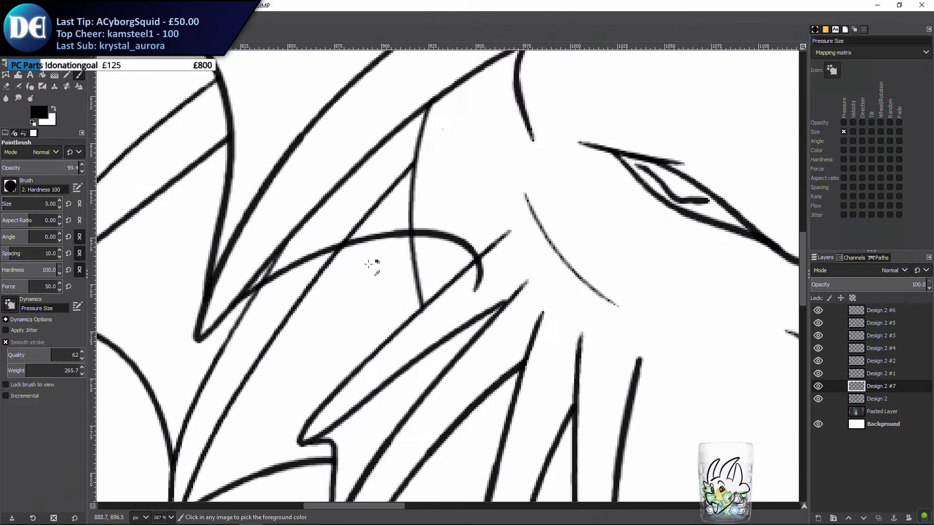
scroll(410, 240, up, 1)
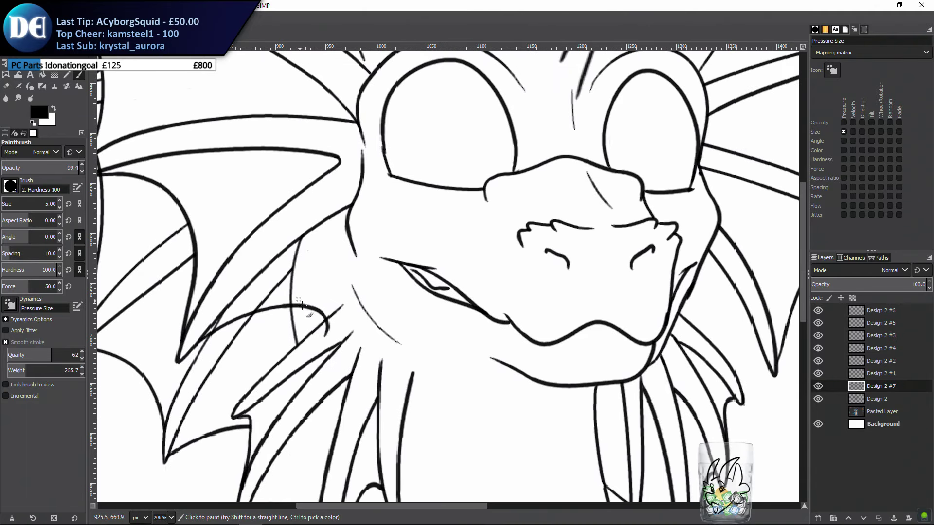
drag(393, 285, 418, 272)
key(shift+e)
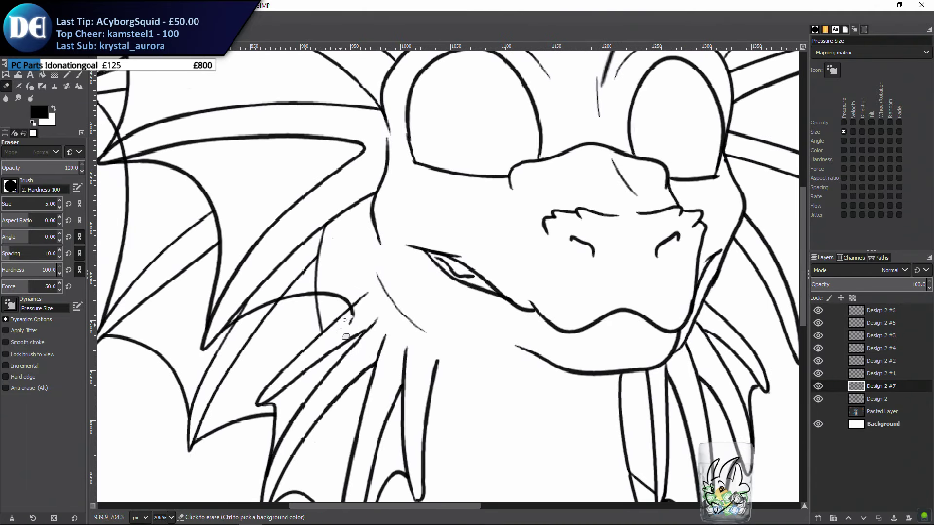
drag(338, 327, 357, 305)
drag(386, 277, 340, 297)
Ink a matching membrane curve between the right ear fin and cheek frill, and erase its overlap at the jaw
key(p)
drag(623, 250, 567, 223)
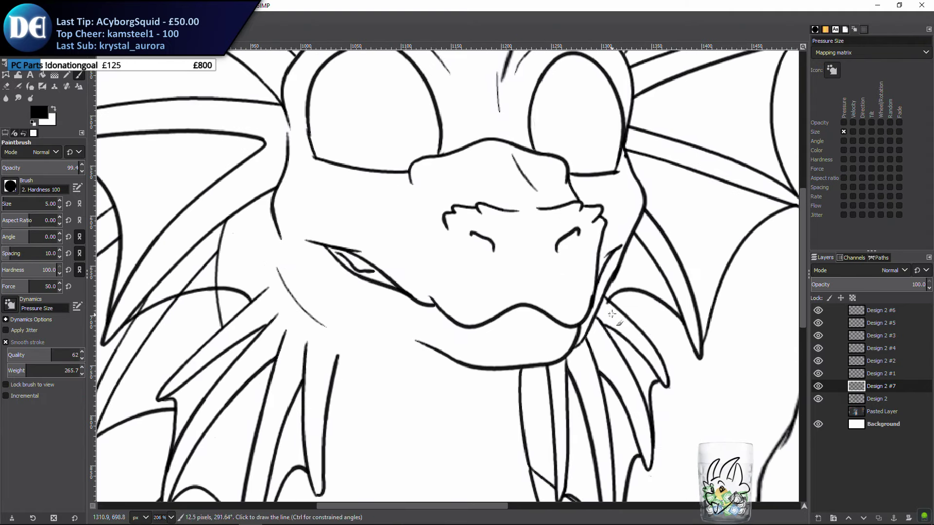
key(shift+e)
drag(603, 298, 604, 310)
drag(660, 326, 696, 345)
On the Design 2 #3 layer, erase the left neck line's part above the new membrane curve
key(p)
mouse_move(312, 360)
mouse_down()
mouse_move(457, 367)
mouse_move(433, 344)
mouse_up()
scroll(372, 326, up, 2)
key(shift+e)
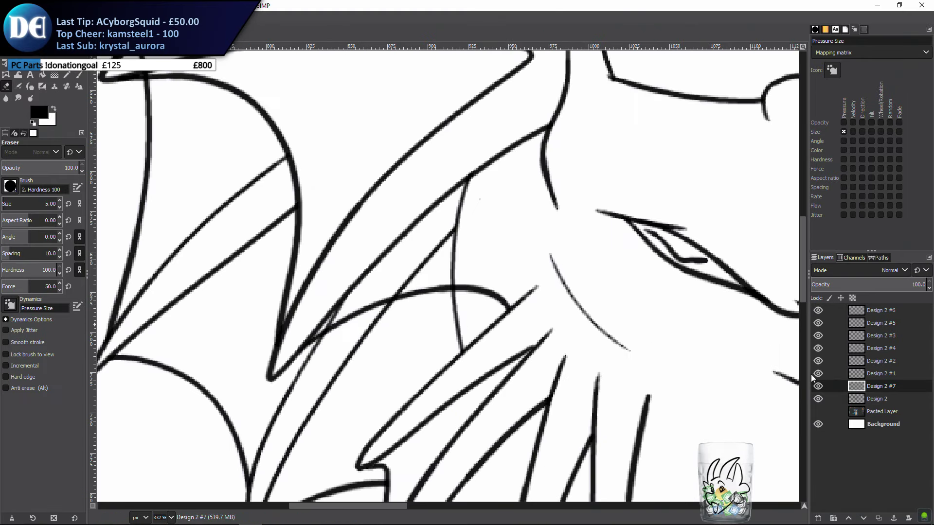
click(818, 350)
click(818, 336)
click(818, 336)
click(855, 340)
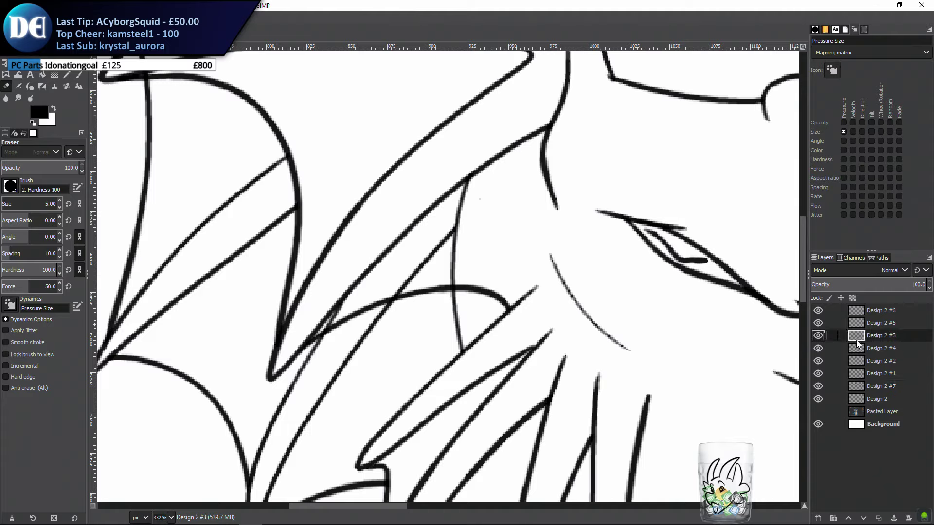
mouse_move(462, 184)
mouse_down()
mouse_move(449, 202)
mouse_move(470, 178)
mouse_move(472, 190)
mouse_move(455, 197)
mouse_move(489, 191)
mouse_move(431, 219)
mouse_move(469, 214)
mouse_move(435, 246)
mouse_move(452, 288)
mouse_up()
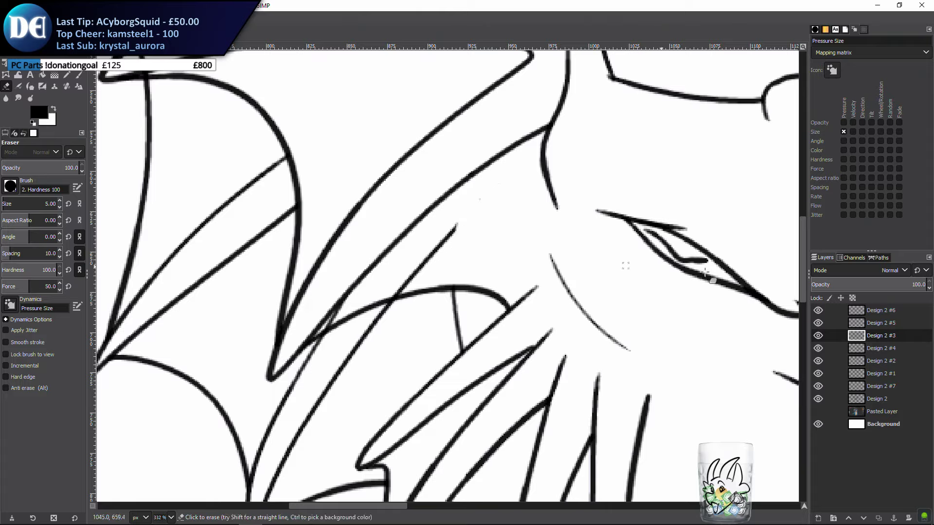
On the Design 2 #5 layer, erase the second-row spike lines that extend above the left membrane curve
click(817, 323)
click(817, 323)
click(855, 322)
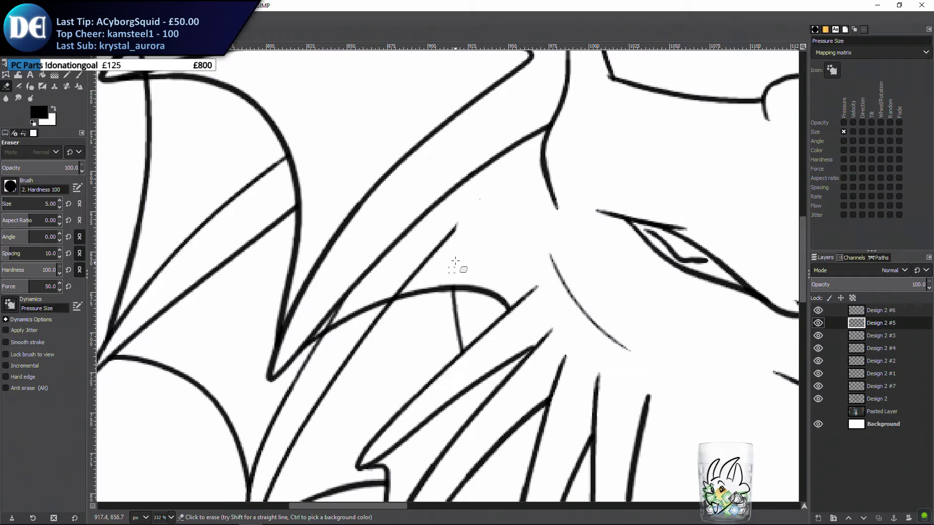
mouse_move(473, 225)
mouse_down()
mouse_move(431, 238)
mouse_move(444, 243)
mouse_move(365, 272)
mouse_move(422, 259)
mouse_move(344, 298)
mouse_move(405, 282)
mouse_move(344, 305)
mouse_move(351, 299)
mouse_move(322, 314)
mouse_move(316, 334)
mouse_up()
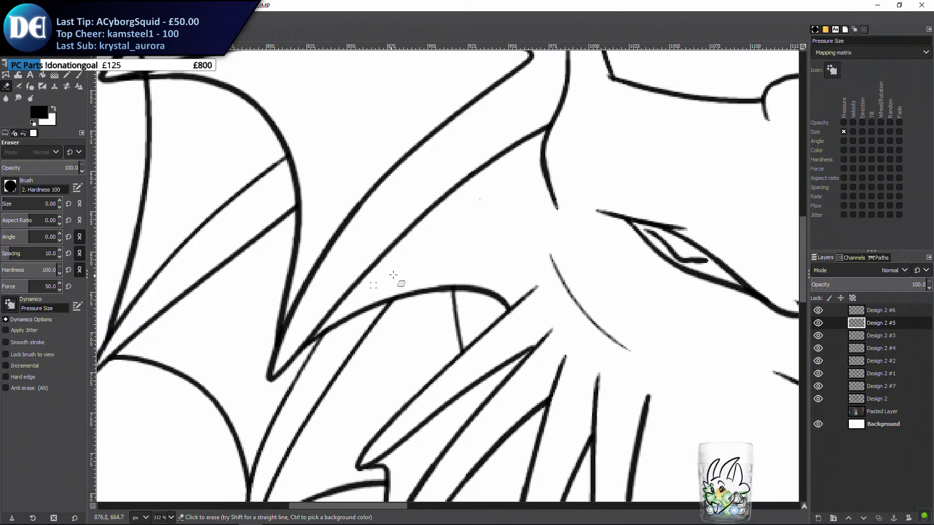
scroll(331, 314, down, 5)
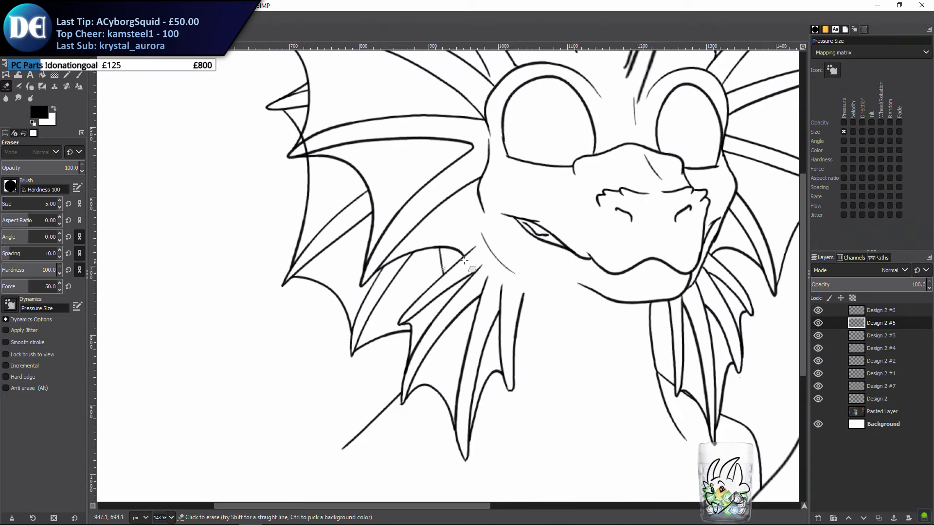
scroll(325, 310, down, 4)
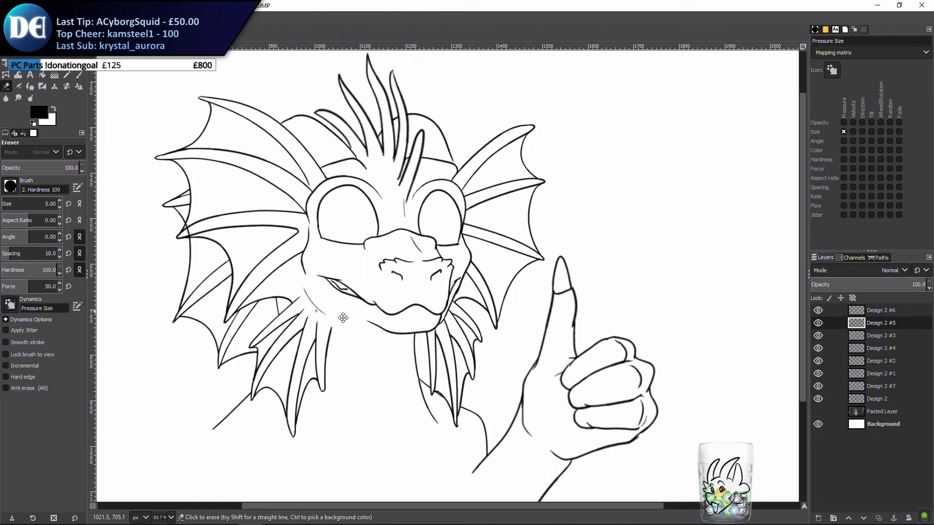
Save the drawing under its existing file name
key(p)
drag(325, 330, 356, 333)
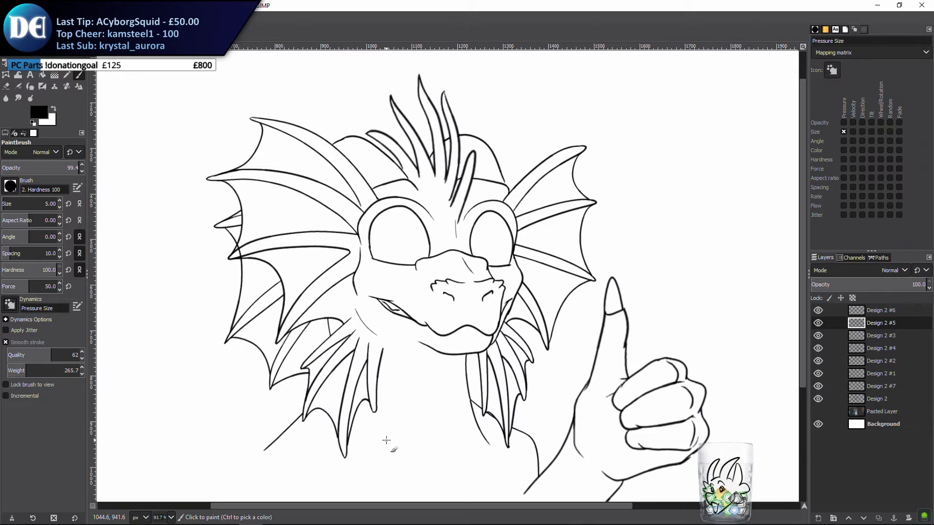
key(ctrl+s)
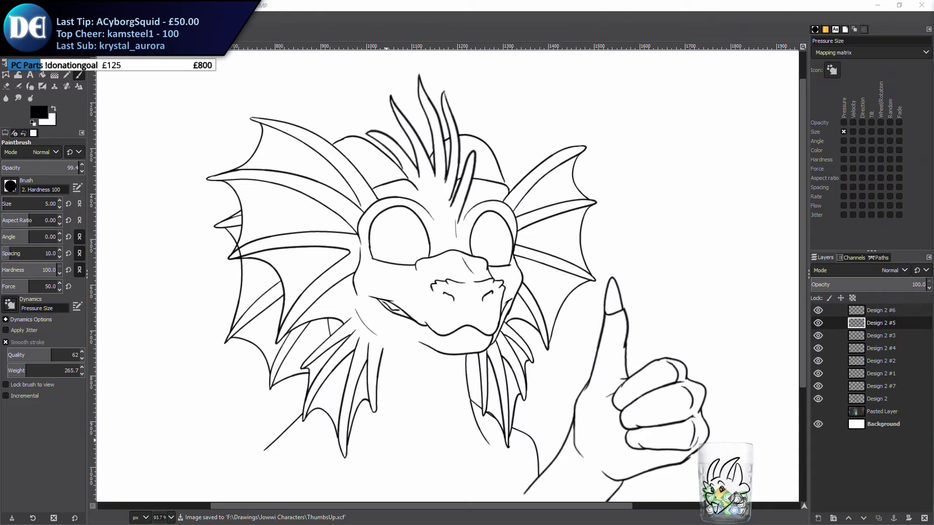
Add a new transparent layer at the top of the stack, directly above the Design 2 #6 layer
key(m)
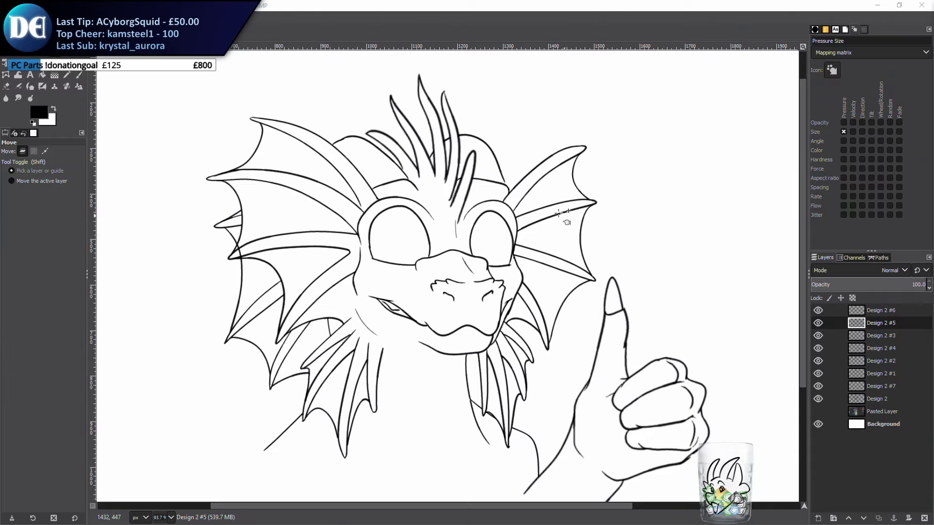
drag(557, 208, 560, 207)
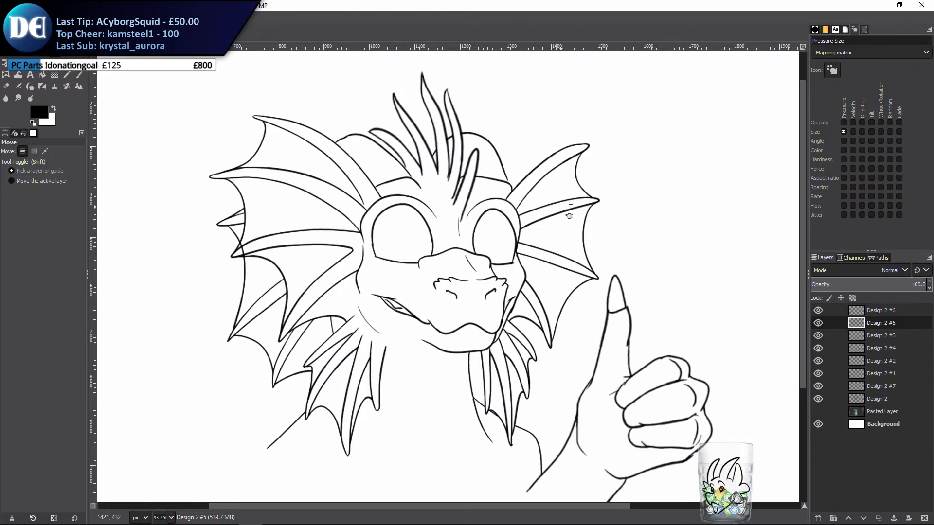
key(p)
drag(374, 308, 382, 323)
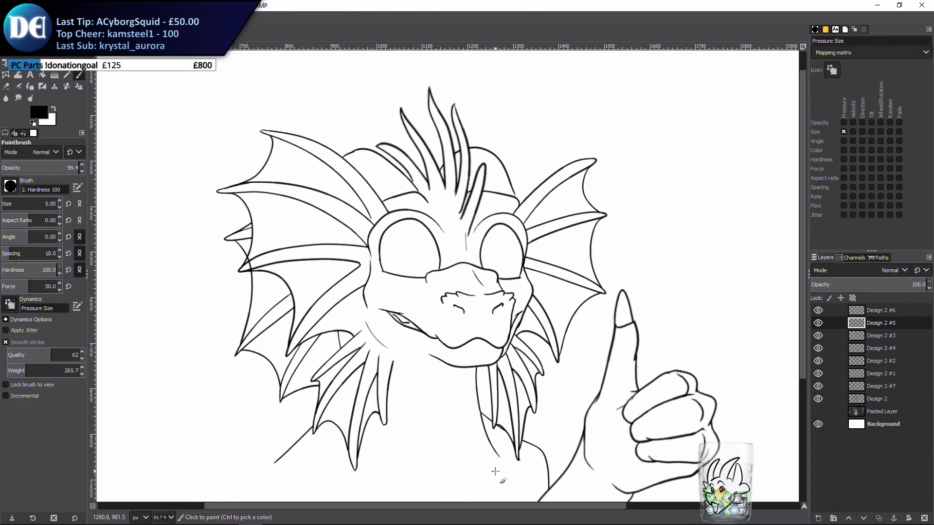
key(m)
click(868, 312)
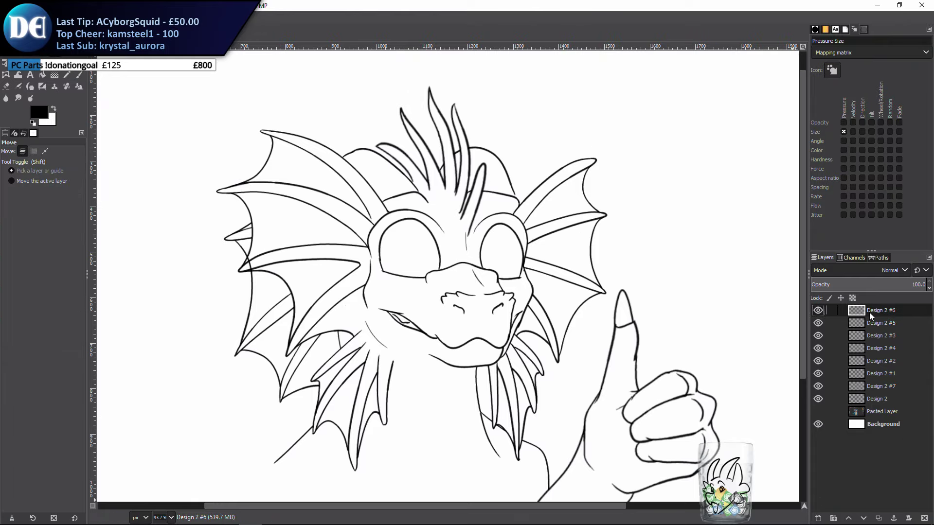
click(818, 516)
key(Return)
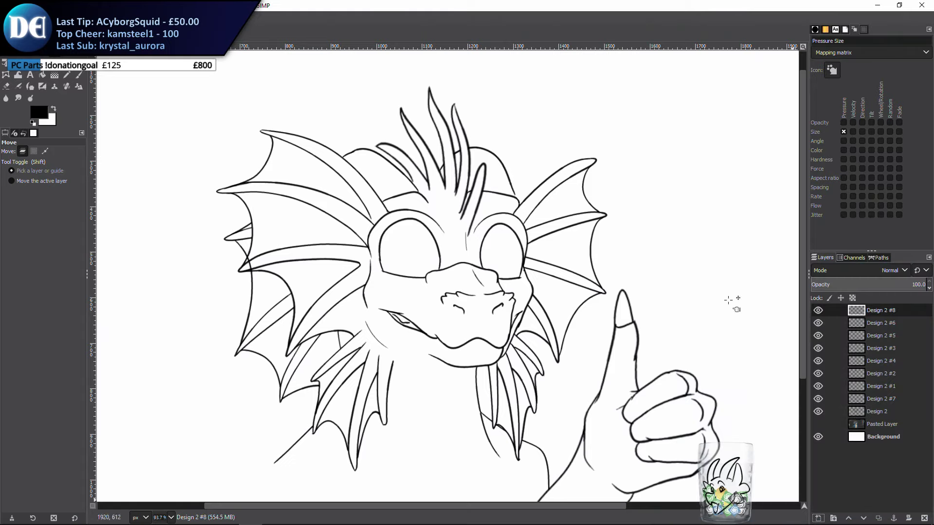
On the Design 2 #6 layer, erase the second-row membrane line where it crosses the left ear fin's front spike
key(p)
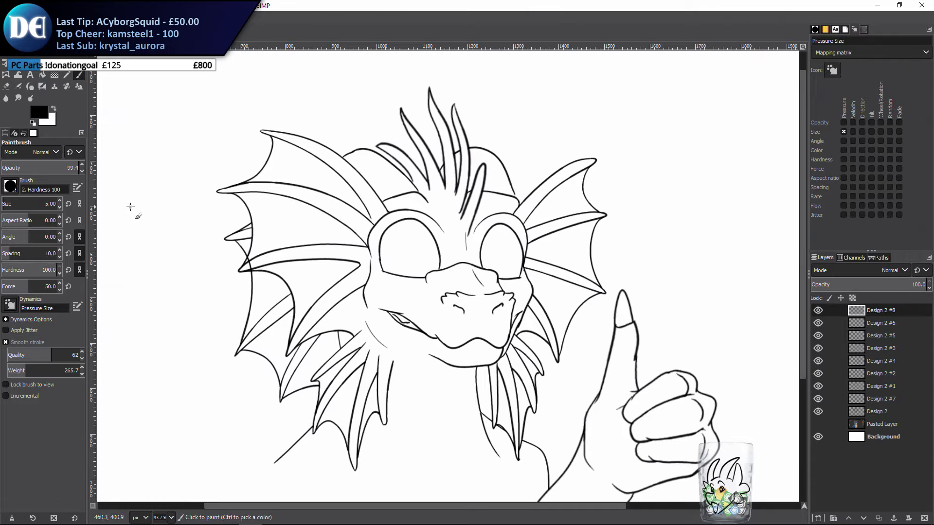
drag(138, 190, 319, 229)
scroll(402, 272, up, 4)
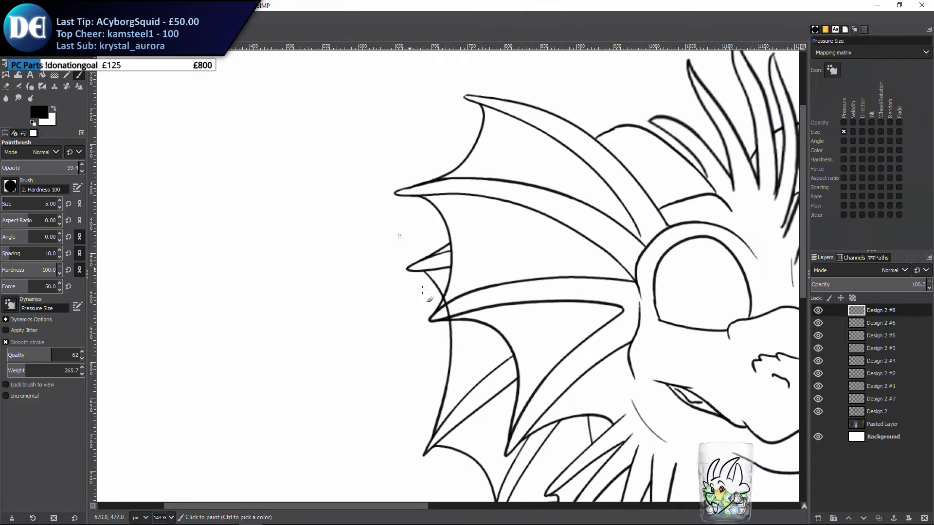
click(817, 323)
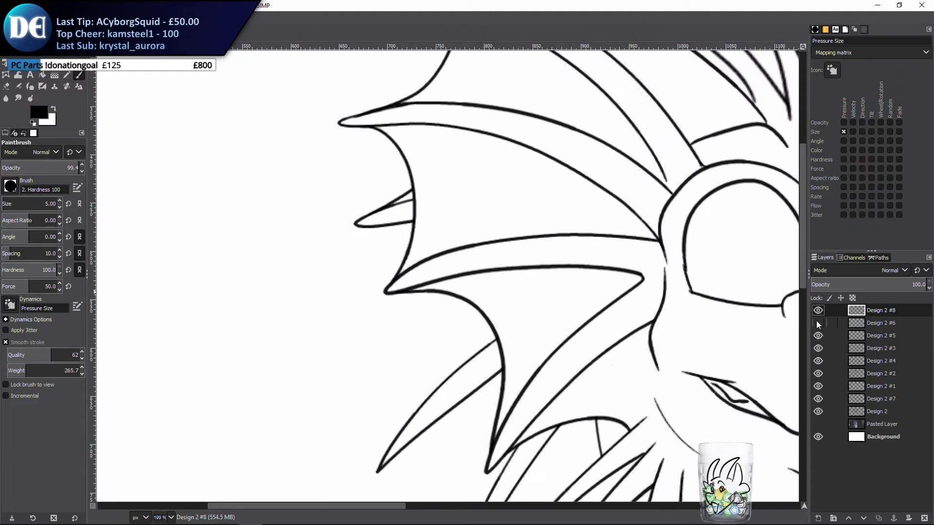
click(817, 323)
click(818, 336)
click(818, 336)
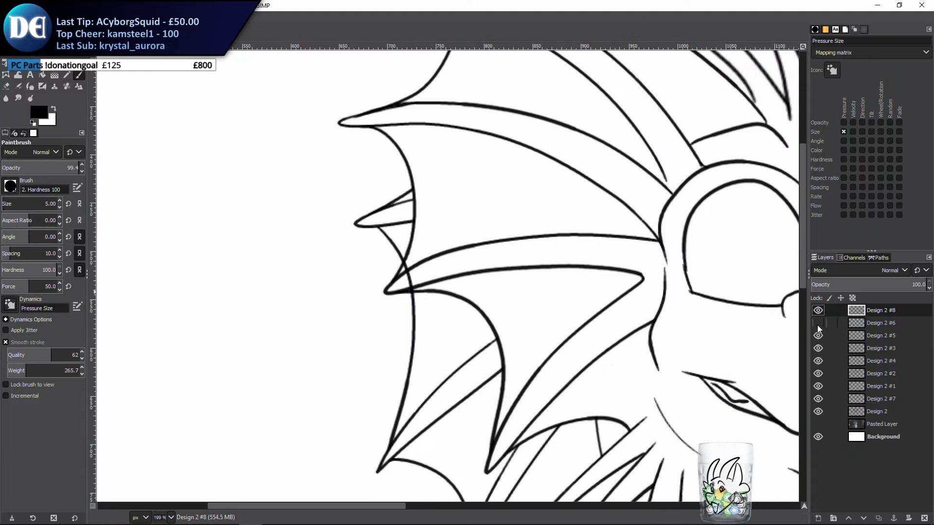
click(818, 325)
click(818, 324)
click(856, 324)
key(shift+e)
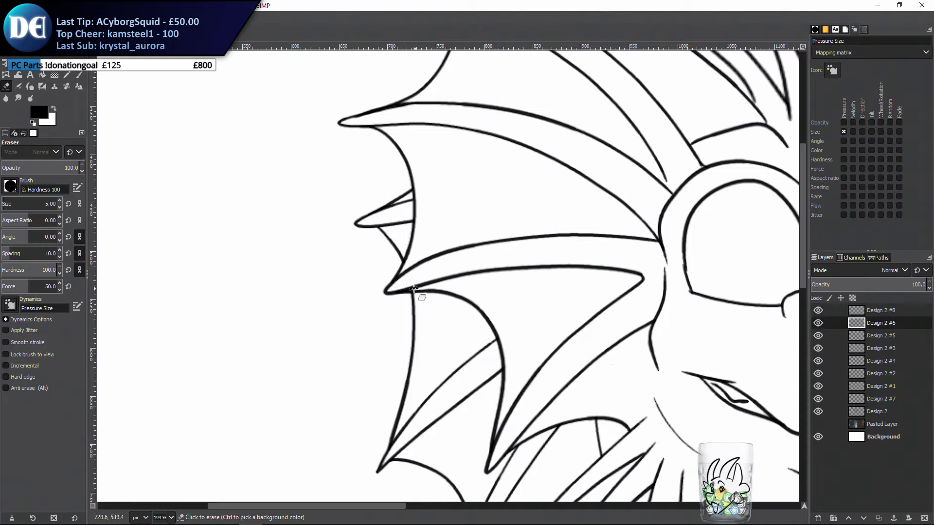
click(402, 285)
key(p)
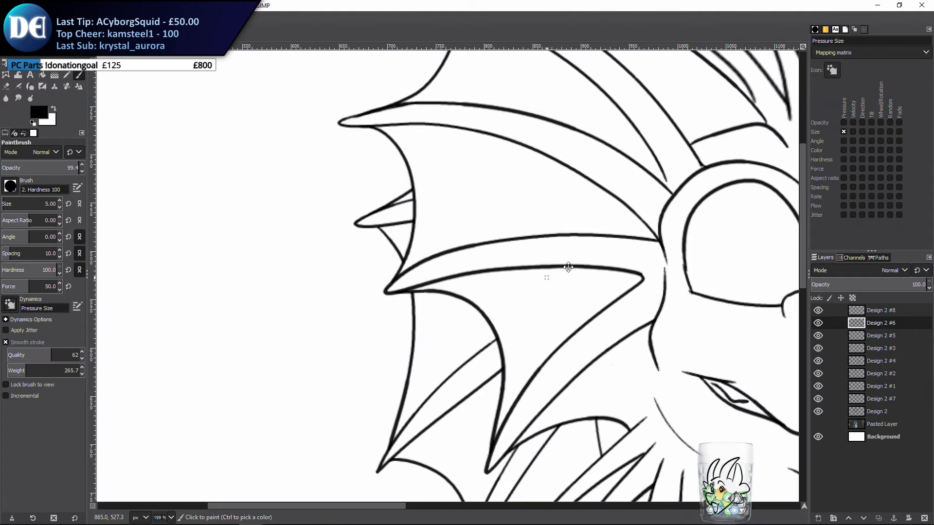
On the Design 2 #8 layer, ink a slanting collarbone line beside the left frill and a short neck line above it
mouse_move(703, 359)
mouse_down()
mouse_move(446, 377)
mouse_move(360, 296)
mouse_up()
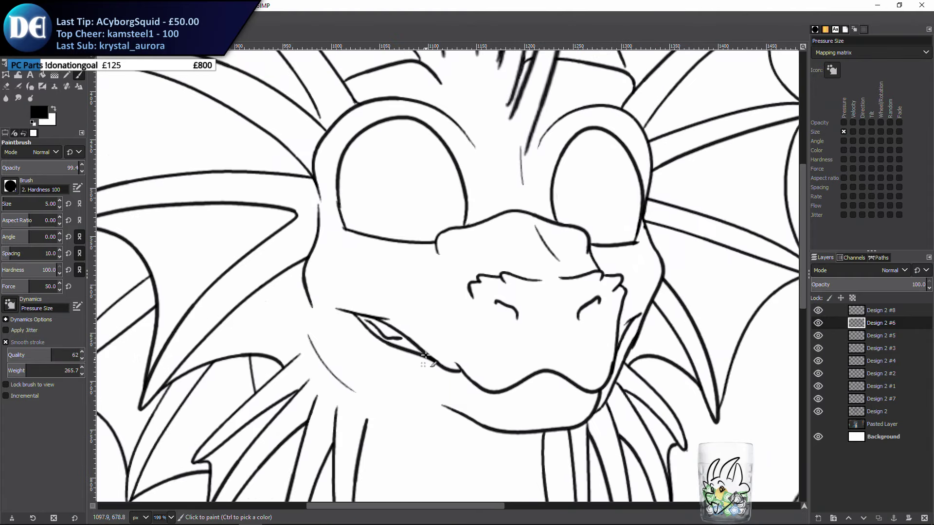
click(881, 311)
scroll(489, 265, down, 2)
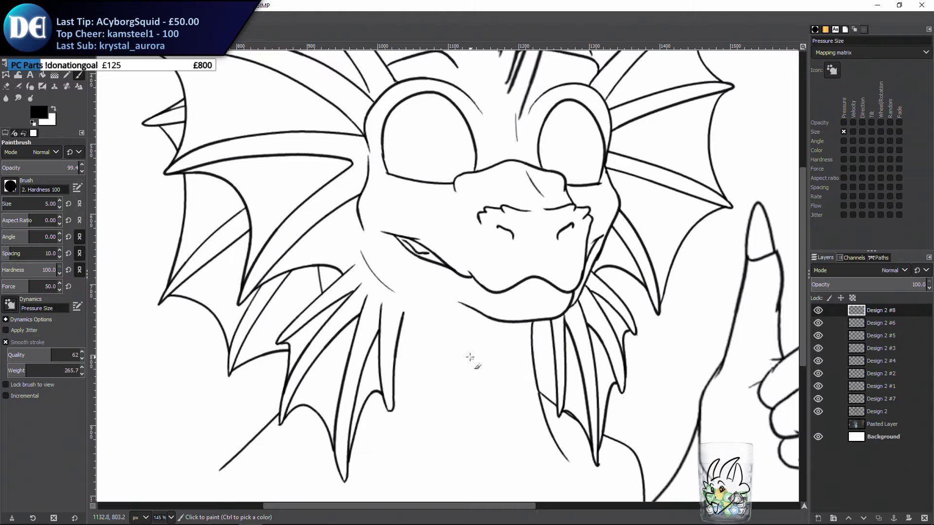
scroll(469, 358, down, 3)
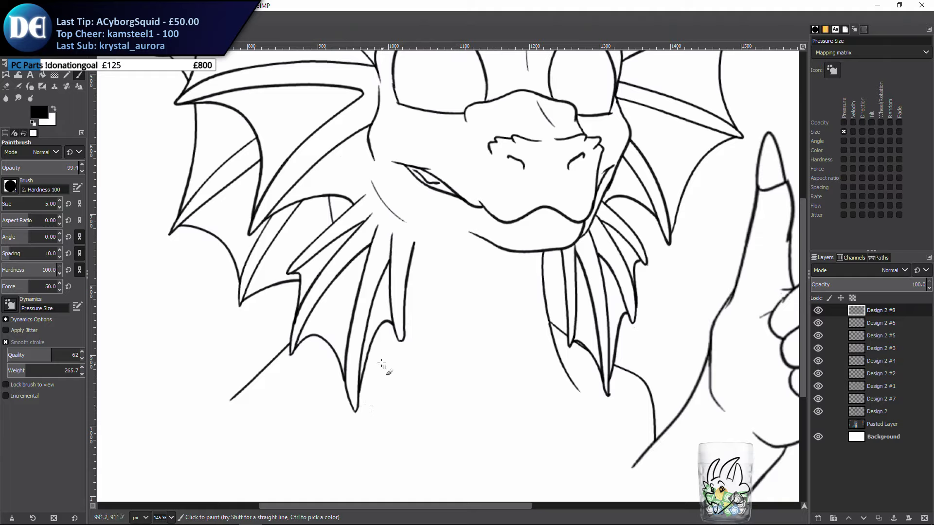
drag(373, 353, 433, 402)
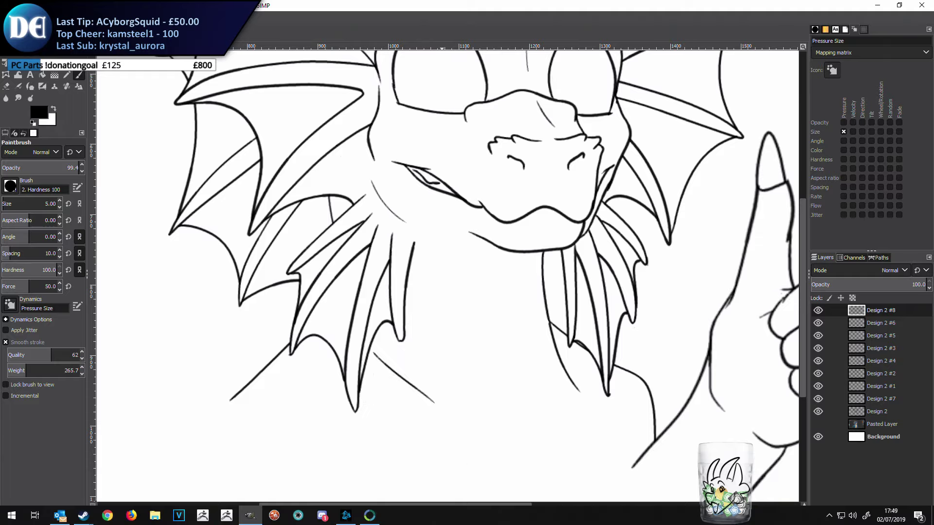
key(ctrl+z)
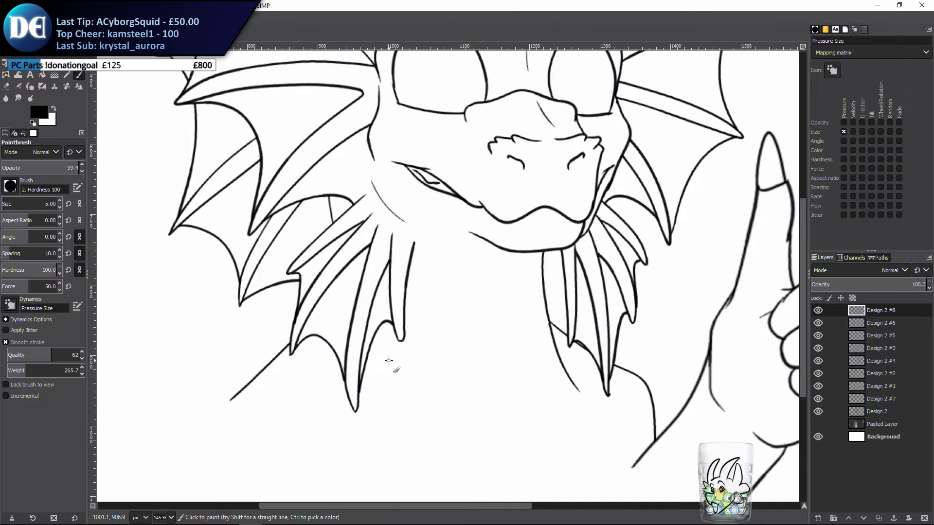
drag(387, 358, 484, 410)
mouse_move(443, 372)
mouse_down()
mouse_move(406, 433)
mouse_move(394, 327)
mouse_move(414, 403)
mouse_up()
drag(448, 288, 401, 333)
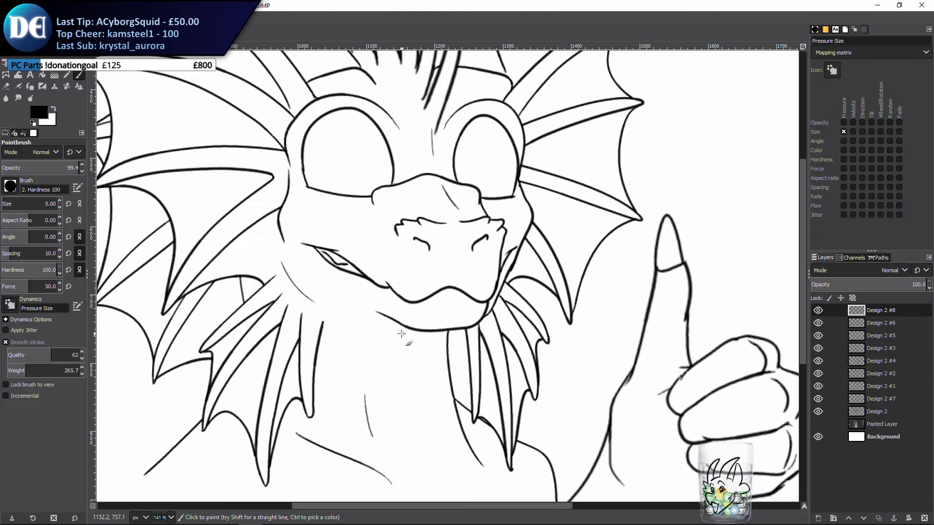
scroll(312, 348, up, 2)
scroll(313, 348, left, 2)
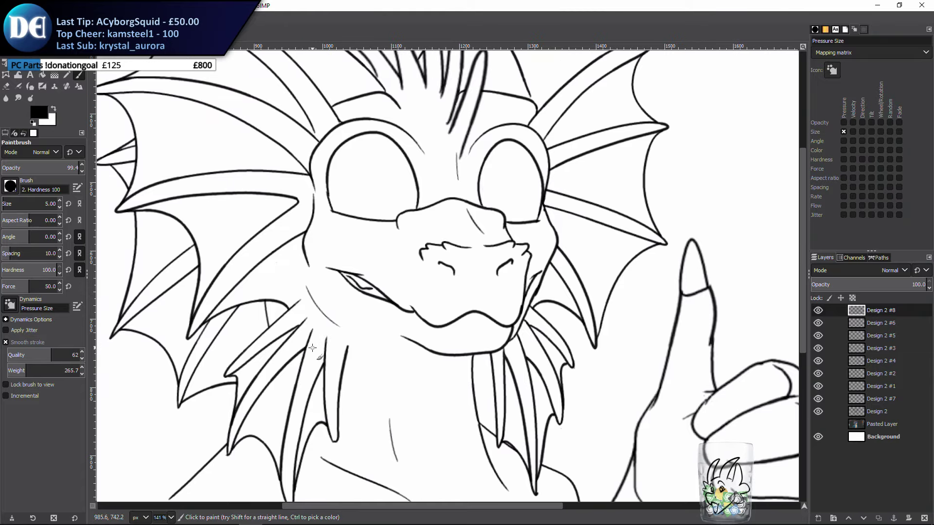
scroll(340, 335, up, 1)
scroll(340, 335, left, 2)
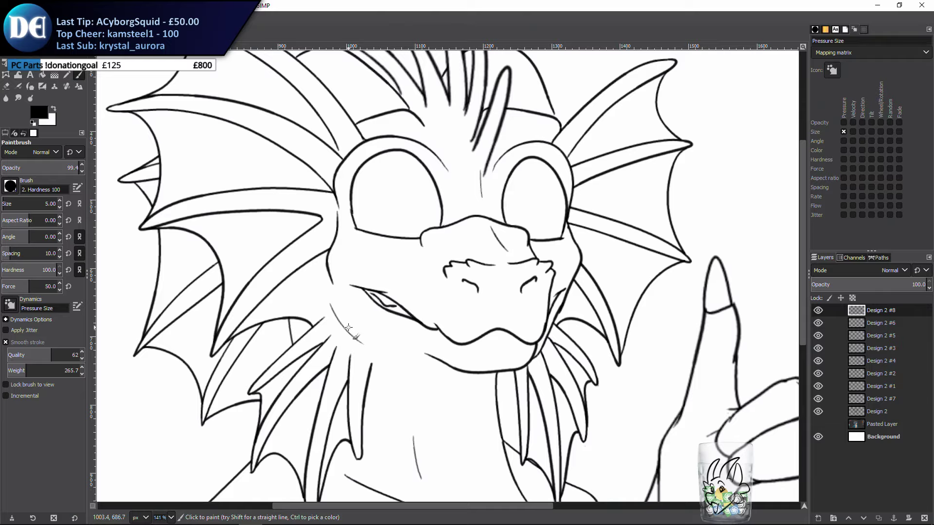
drag(446, 292, 526, 389)
scroll(517, 302, up, 3)
drag(516, 302, 440, 343)
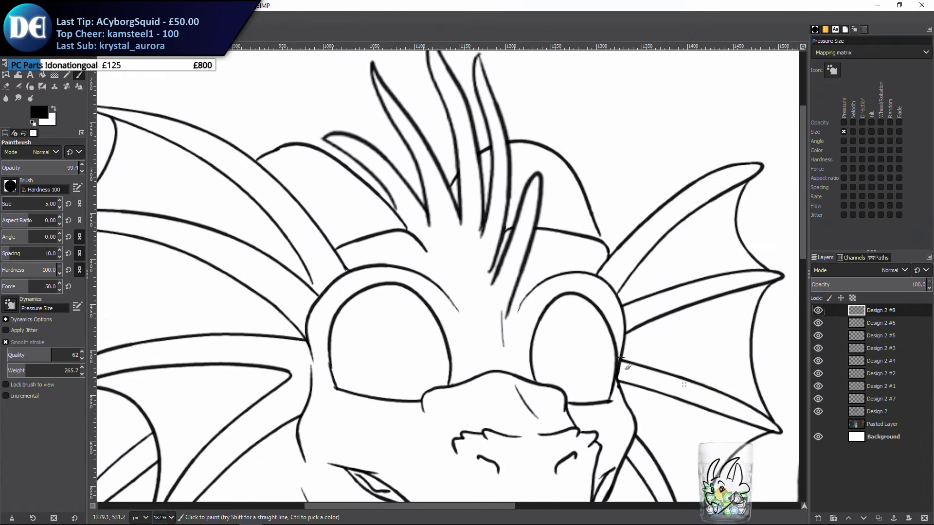
scroll(452, 343, up, 3)
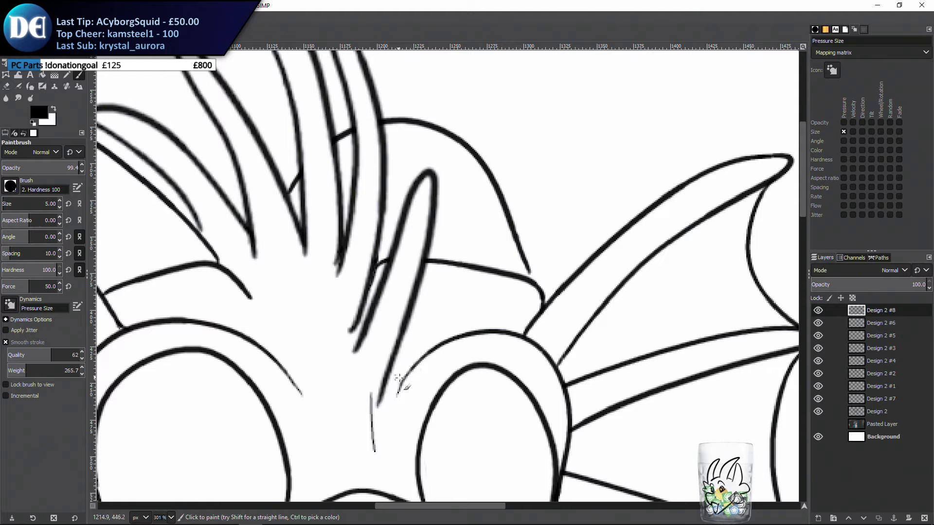
mouse_move(401, 382)
mouse_down()
mouse_move(449, 327)
mouse_move(601, 220)
mouse_up()
key(ctrl+z)
mouse_move(485, 251)
mouse_down()
mouse_move(444, 268)
mouse_move(516, 247)
mouse_up()
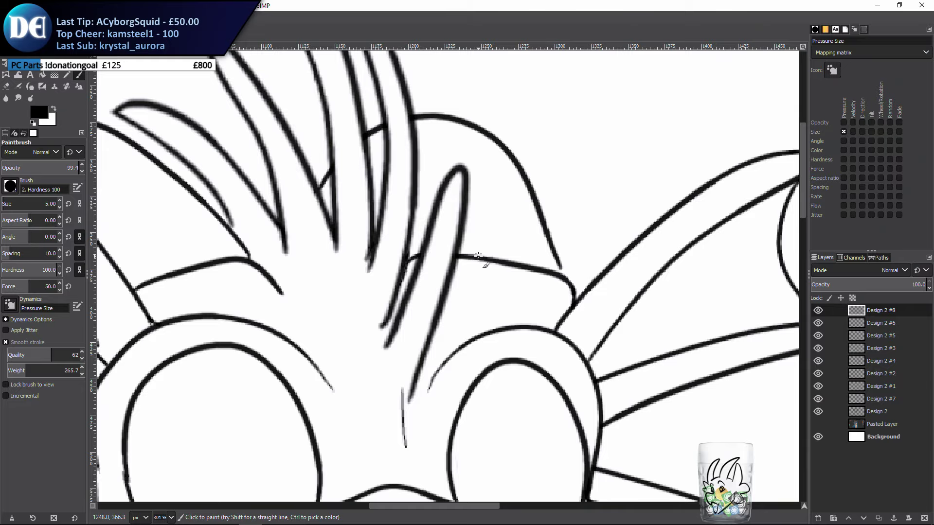
drag(482, 250, 394, 271)
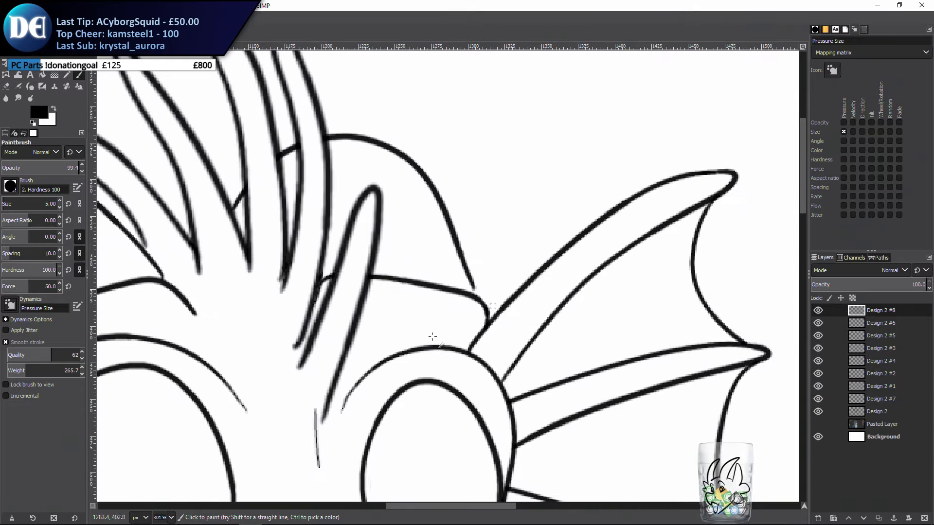
drag(348, 393, 511, 270)
key(ctrl+z)
mouse_move(348, 396)
mouse_down()
mouse_move(395, 334)
mouse_move(580, 212)
mouse_up()
key(ctrl+z)
drag(348, 395, 589, 225)
key(ctrl+z)
mouse_move(349, 392)
mouse_down()
mouse_move(423, 313)
mouse_move(602, 217)
mouse_up()
key(ctrl+z)
mouse_move(349, 391)
mouse_down()
mouse_move(398, 337)
mouse_move(635, 192)
mouse_up()
key(ctrl+z)
mouse_move(347, 397)
mouse_down()
mouse_move(446, 313)
mouse_move(615, 209)
mouse_move(420, 318)
mouse_move(603, 215)
mouse_up()
key(ctrl+z)
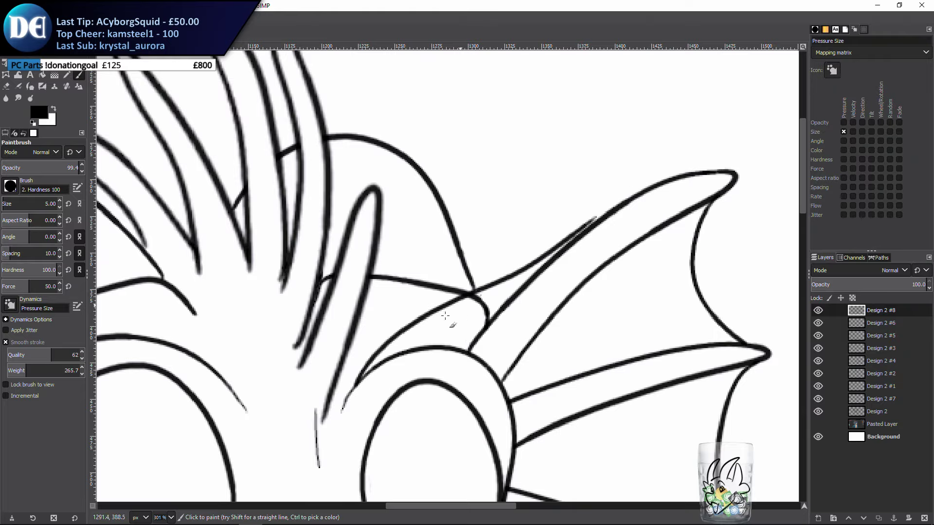
key(ctrl+z)
On the Design 2 #8 layer, ink a line from the right eye's inner brow ridge to the upper edge of the right ear fin
mouse_move(359, 383)
mouse_down()
mouse_move(464, 296)
mouse_move(552, 250)
mouse_move(630, 190)
mouse_up()
key(ctrl+z)
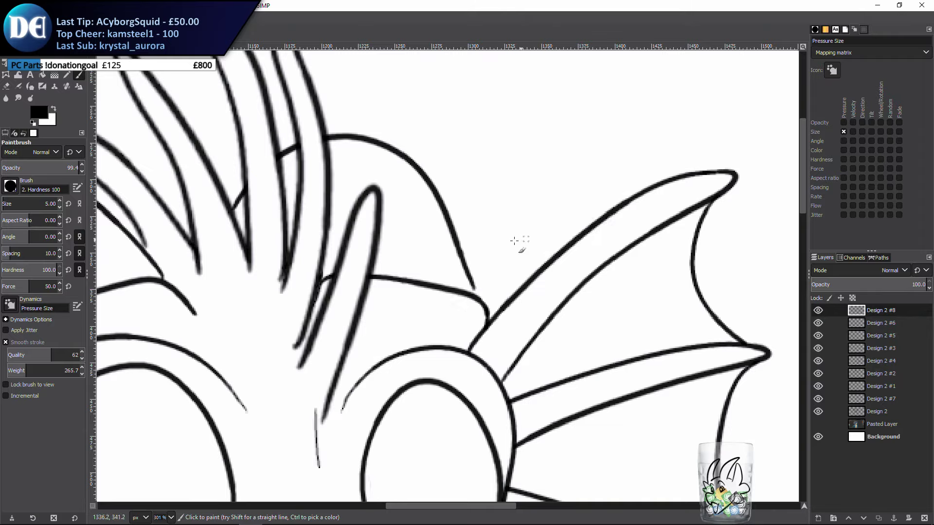
drag(359, 383, 544, 240)
key(ctrl+z)
mouse_move(364, 379)
mouse_down()
mouse_move(581, 246)
mouse_move(632, 194)
mouse_up()
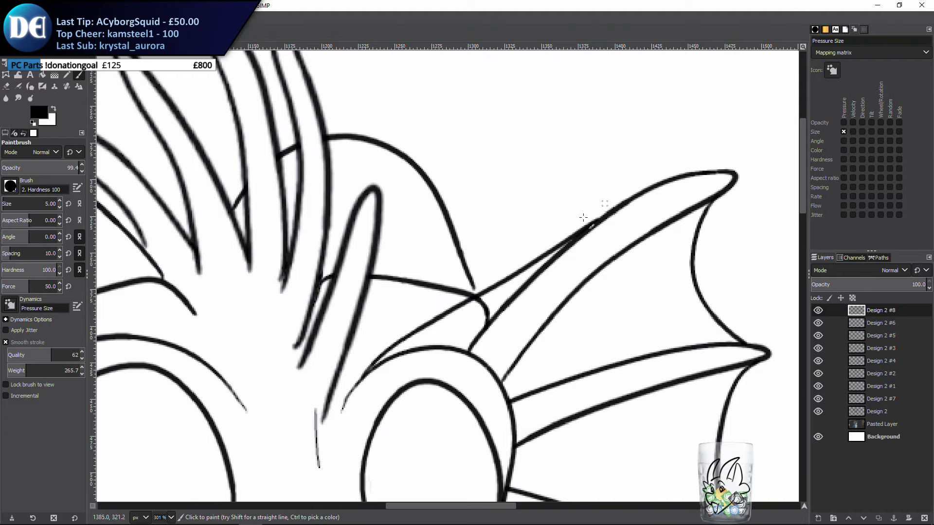
drag(310, 338, 528, 295)
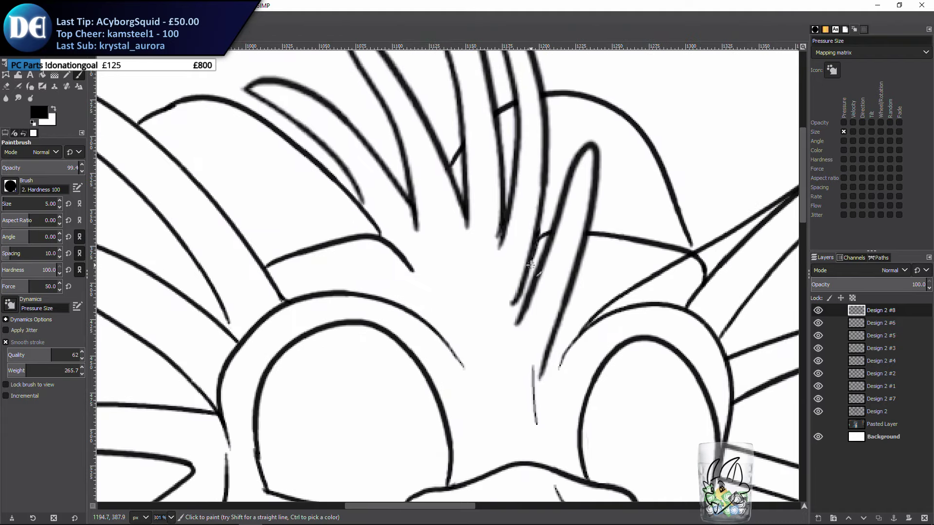
mouse_move(282, 288)
mouse_down()
mouse_move(207, 316)
mouse_move(309, 329)
mouse_up()
drag(262, 201, 336, 226)
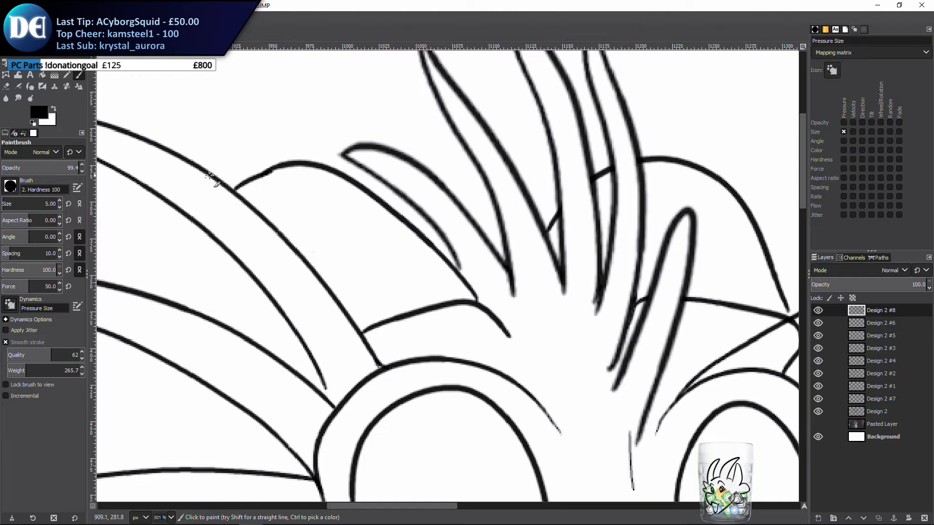
drag(214, 177, 429, 329)
key(ctrl+z)
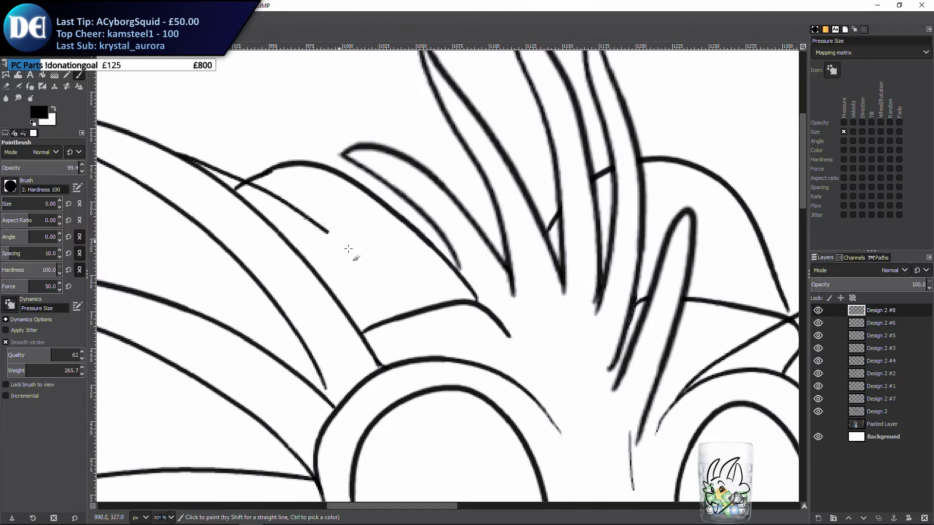
key(ctrl+z)
key(ctrl+y)
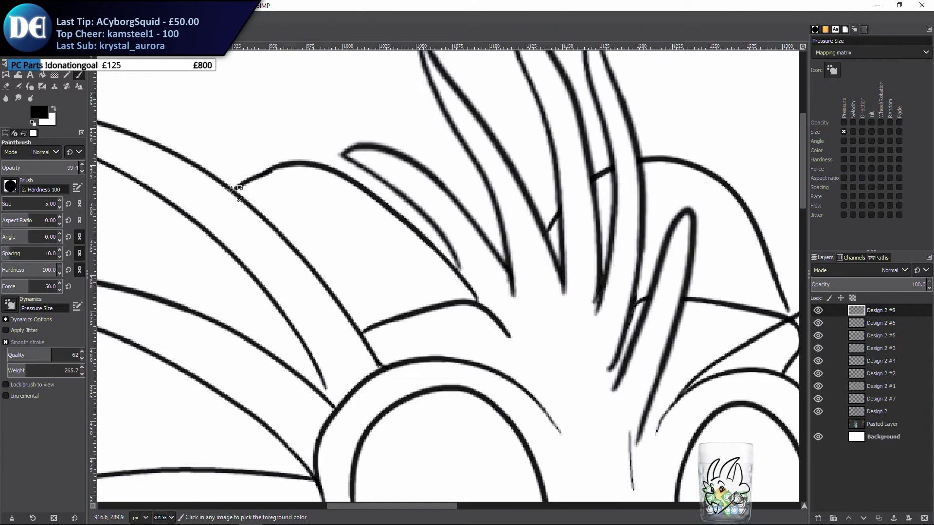
drag(206, 173, 190, 153)
drag(133, 120, 450, 324)
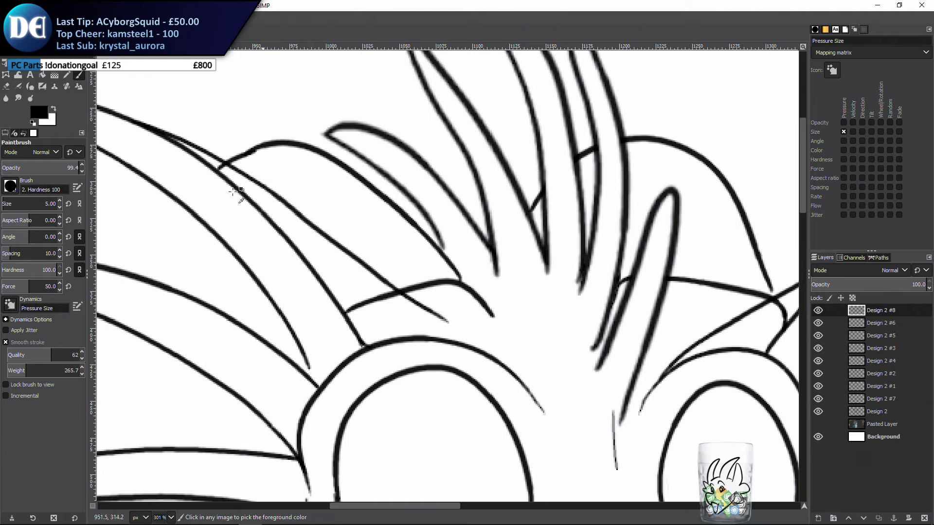
key(ctrl+z)
mouse_move(144, 122)
mouse_down()
mouse_move(219, 160)
mouse_move(486, 352)
mouse_up()
right_click(513, 363)
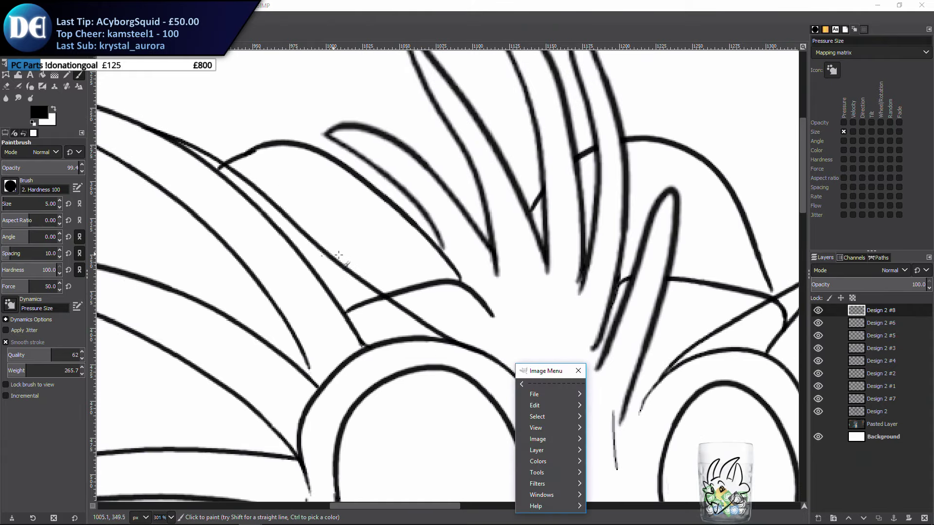
click(347, 251)
scroll(419, 307, down, 5)
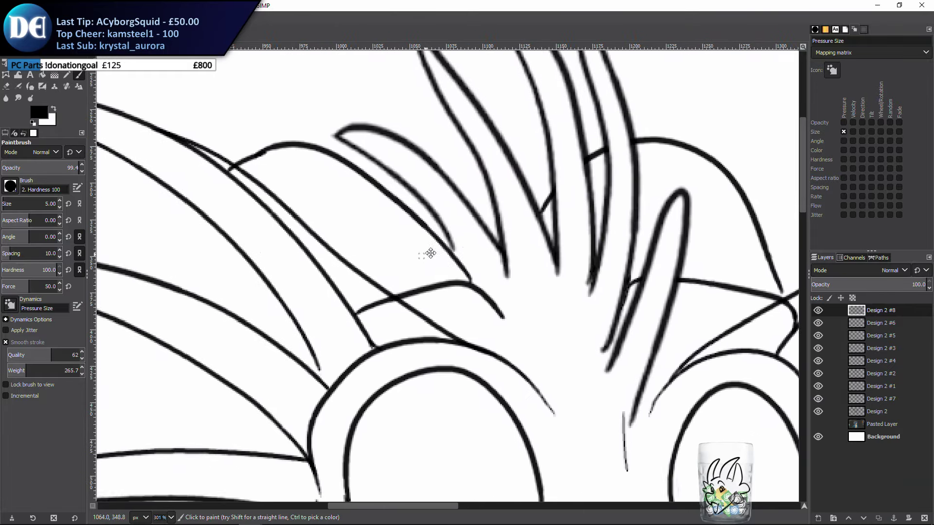
drag(389, 261, 425, 278)
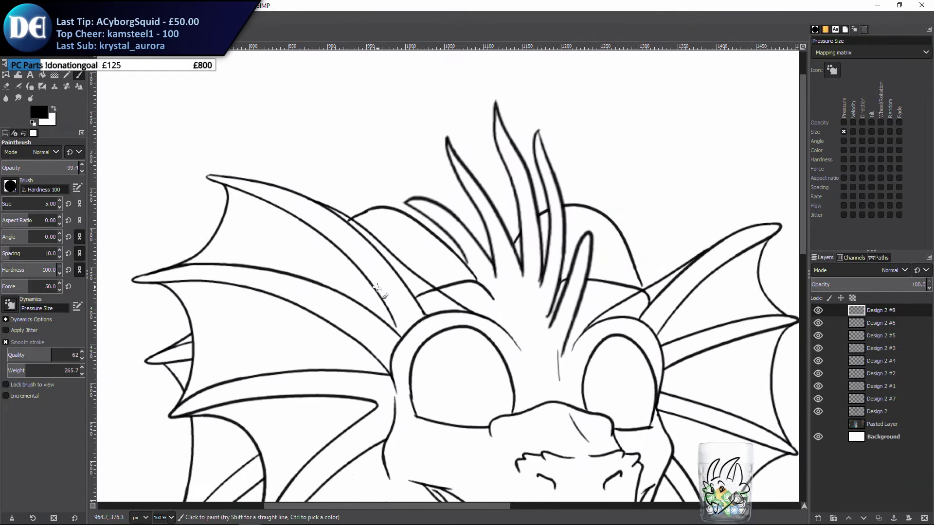
scroll(371, 281, up, 4)
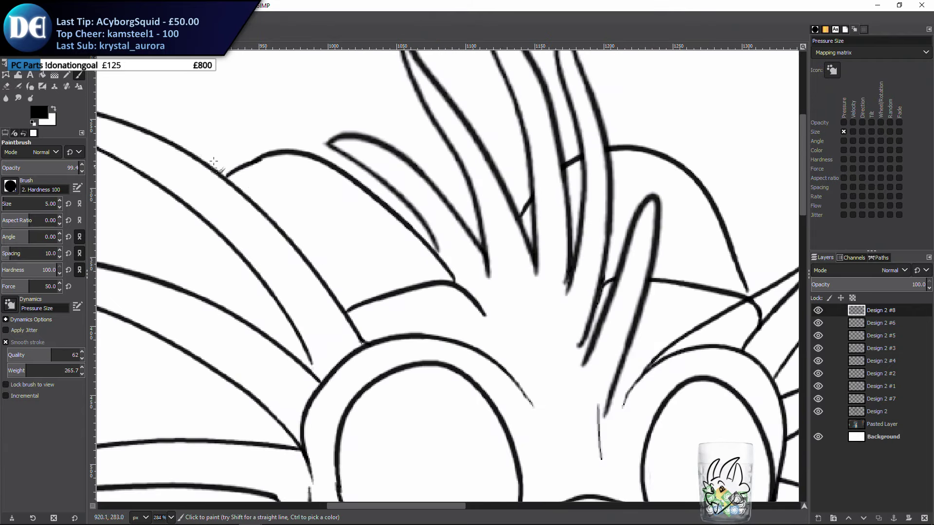
mouse_move(141, 139)
mouse_down()
mouse_move(251, 190)
mouse_move(581, 426)
mouse_up()
key(ctrl+z)
drag(128, 130, 571, 371)
key(ctrl+z)
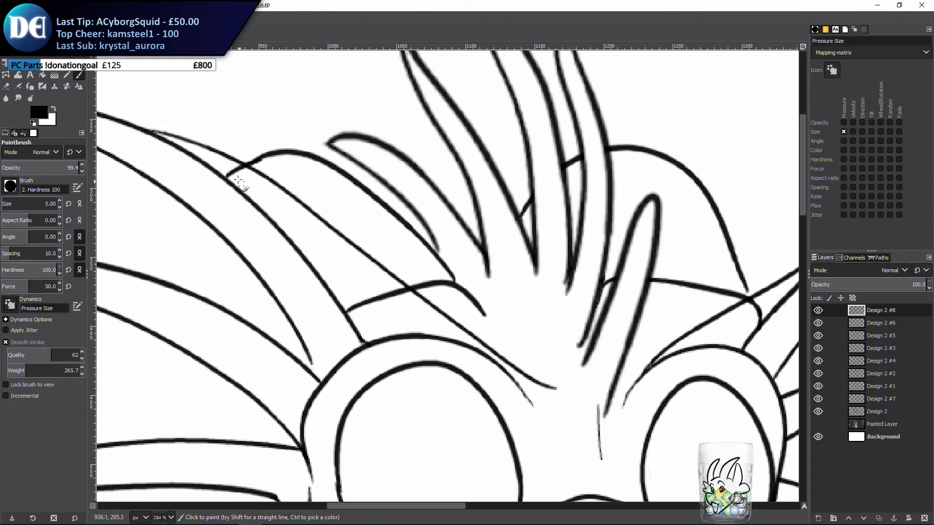
key(ctrl+z)
mouse_move(117, 121)
mouse_down()
mouse_move(315, 209)
mouse_move(570, 375)
mouse_up()
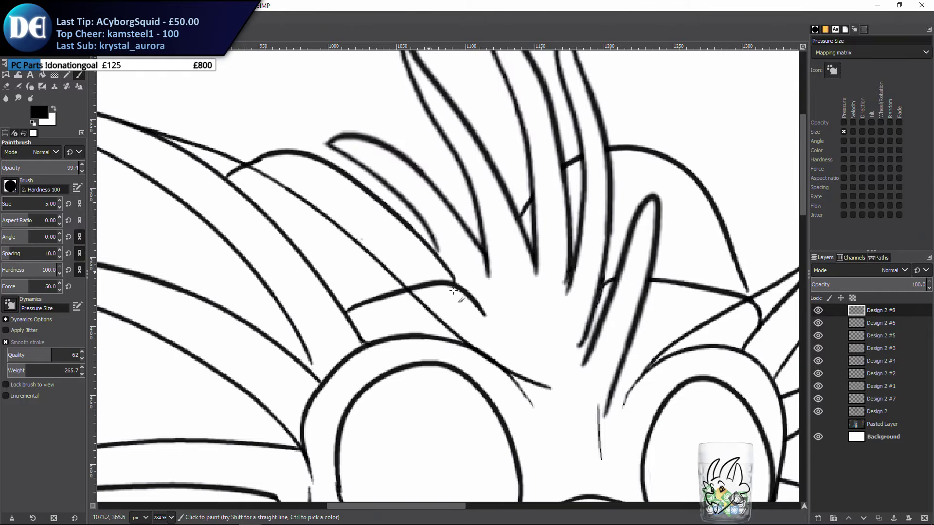
scroll(453, 290, down, 5)
scroll(424, 313, up, 4)
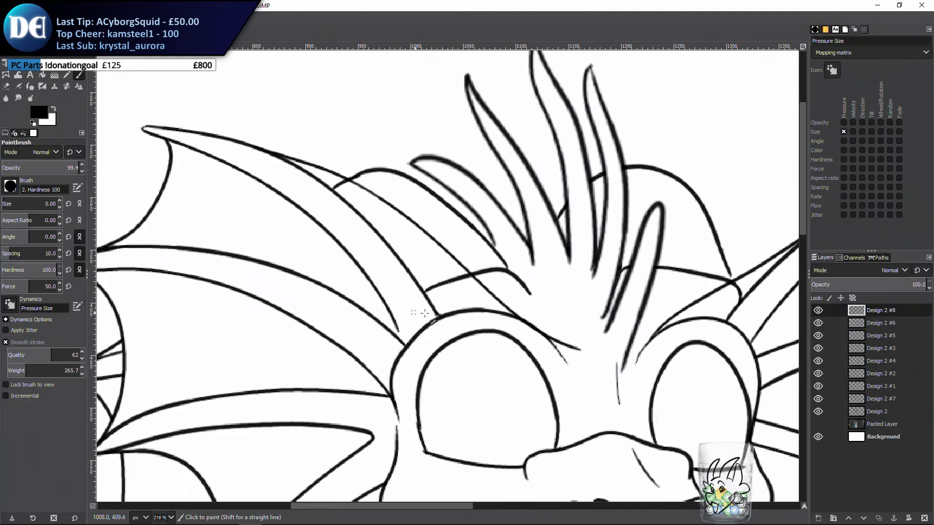
scroll(424, 312, up, 5)
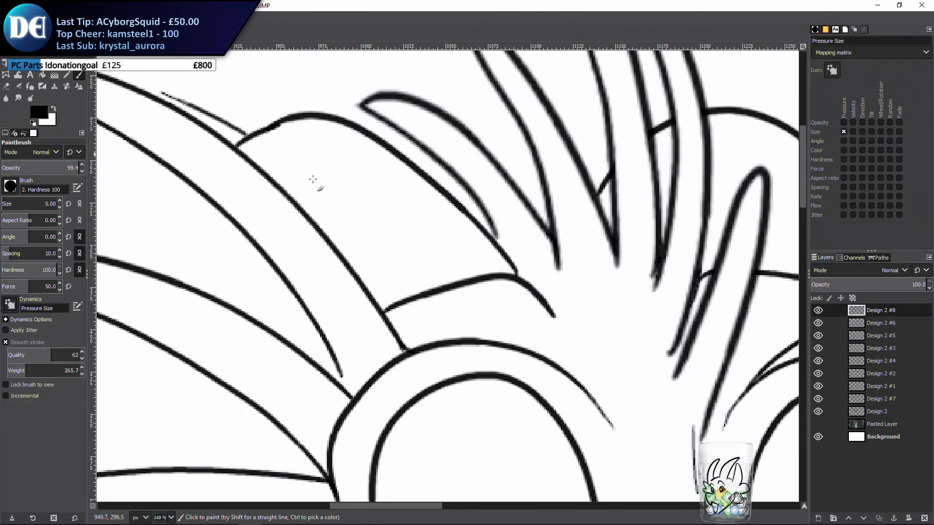
drag(312, 179, 643, 377)
key(ctrl+z)
drag(134, 91, 639, 388)
key(ctrl+z)
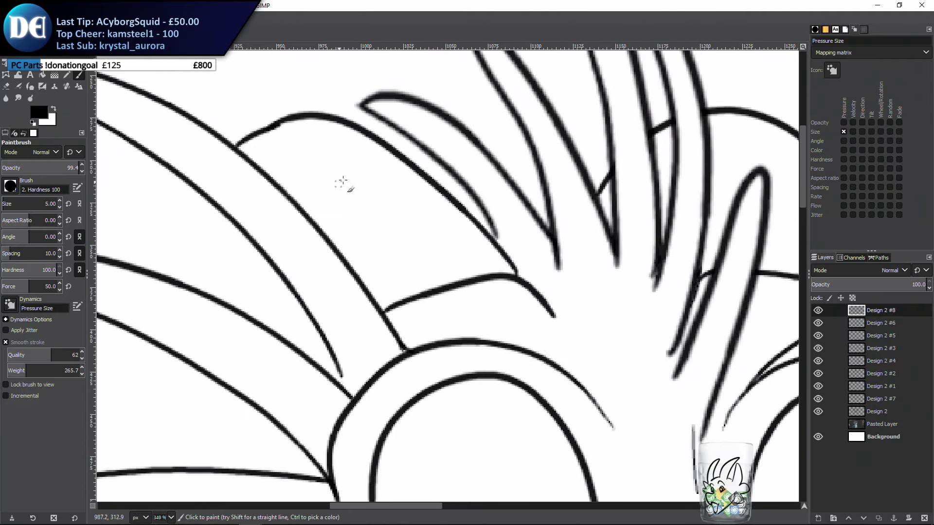
drag(343, 181, 320, 208)
drag(124, 122, 598, 423)
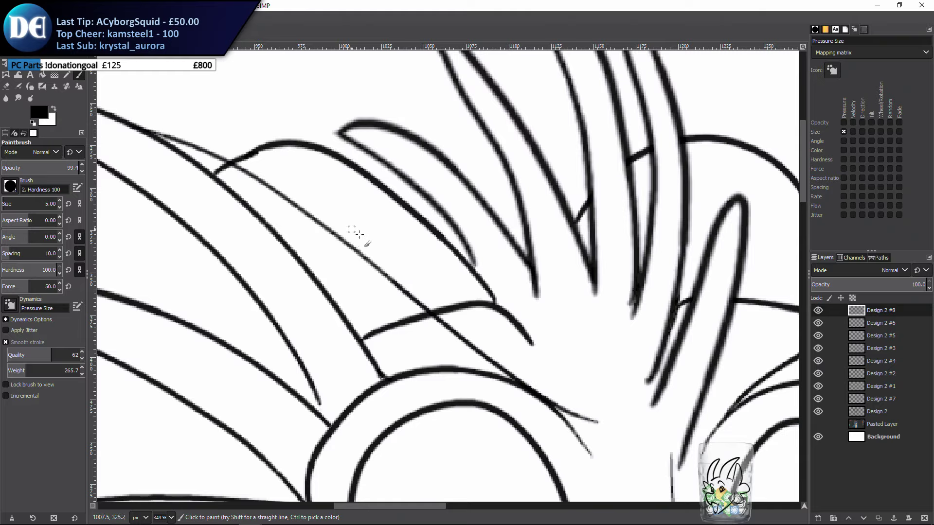
key(ctrl+z)
Ink a matching line from the upper edge of the left ear fin's top spike down across the left eye's brow ridge
drag(102, 112, 602, 425)
key(ctrl+z)
mouse_move(117, 122)
mouse_down()
mouse_move(228, 174)
mouse_move(421, 317)
mouse_move(596, 418)
mouse_up()
Erase the ends of the new line where it overshoots the left brow ridge and overlaps the left ear fin's upper edge
scroll(481, 365, down, 2)
key(shift+e)
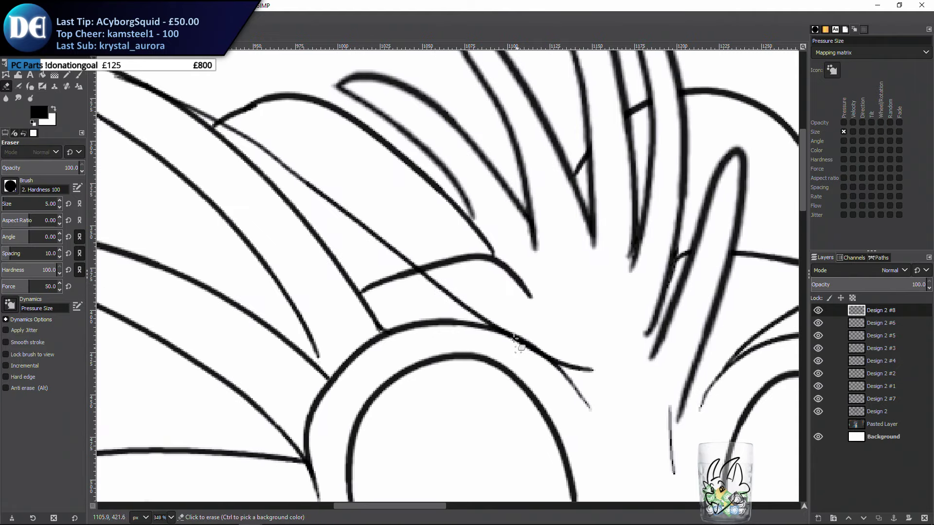
mouse_move(543, 351)
mouse_down()
mouse_move(551, 371)
mouse_move(593, 375)
mouse_up()
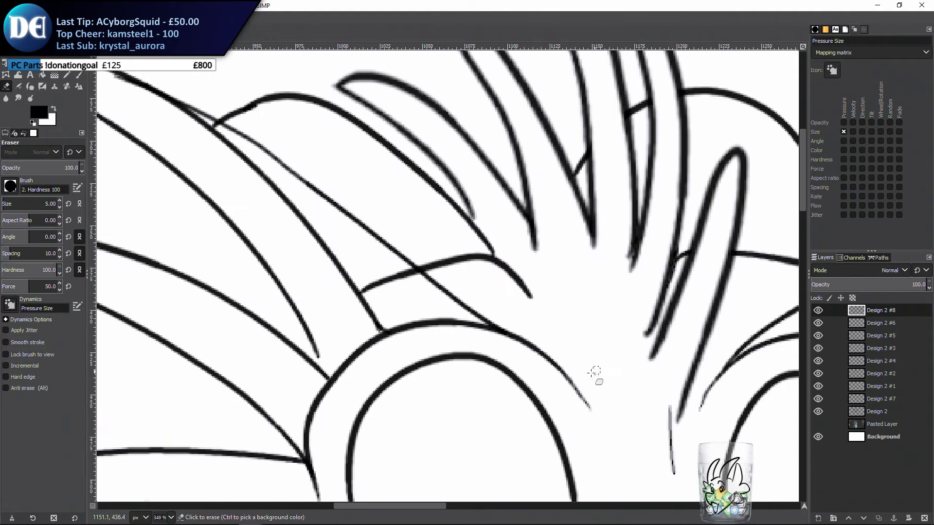
scroll(567, 358, up, 2)
scroll(567, 358, left, 3)
drag(172, 122, 218, 142)
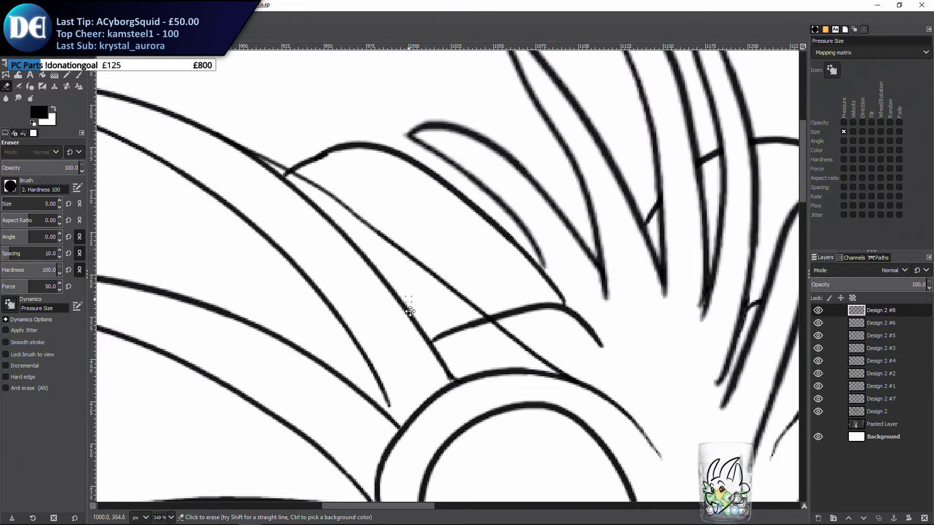
scroll(408, 302, up, 1)
scroll(407, 301, left, 1)
key(p)
scroll(360, 379, down, 1)
scroll(360, 378, right, 3)
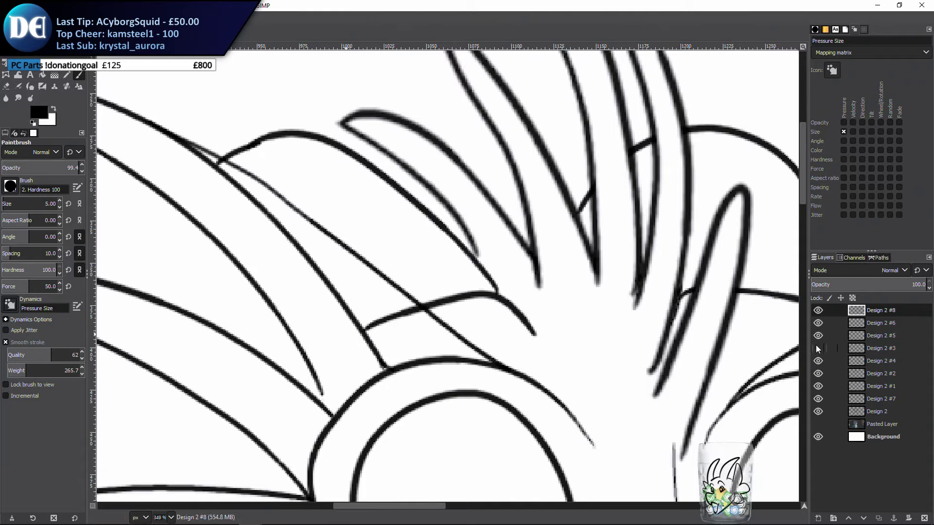
On the Design 2 #1 layer, erase the head lines lying between the left ear fin and the new connecting line
click(819, 371)
click(818, 370)
click(818, 385)
click(819, 386)
click(871, 384)
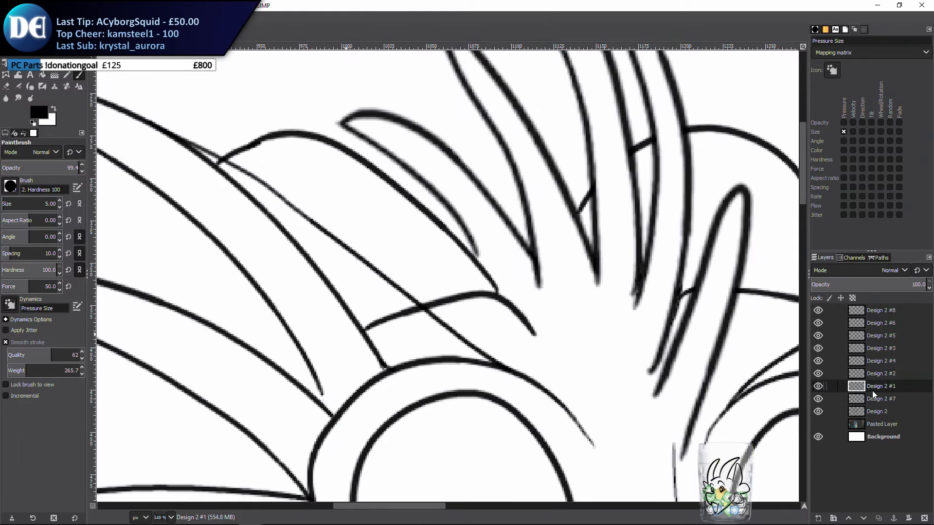
drag(357, 267, 352, 249)
key(shift+e)
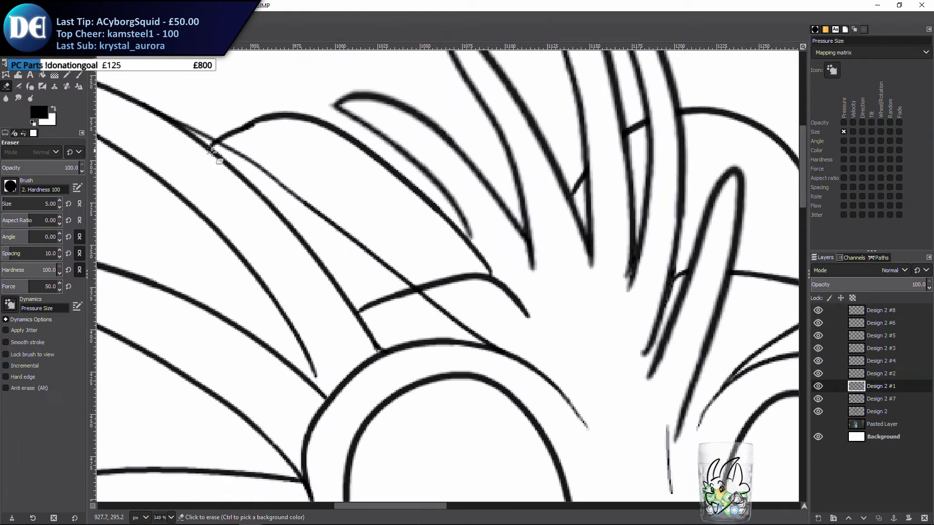
drag(212, 151, 224, 151)
mouse_move(361, 313)
mouse_down()
mouse_move(384, 295)
mouse_move(403, 311)
mouse_move(388, 290)
mouse_move(415, 304)
mouse_up()
Erase the curved end of the head line below the new connecting line beside the right ear fin
scroll(479, 267, right, 7)
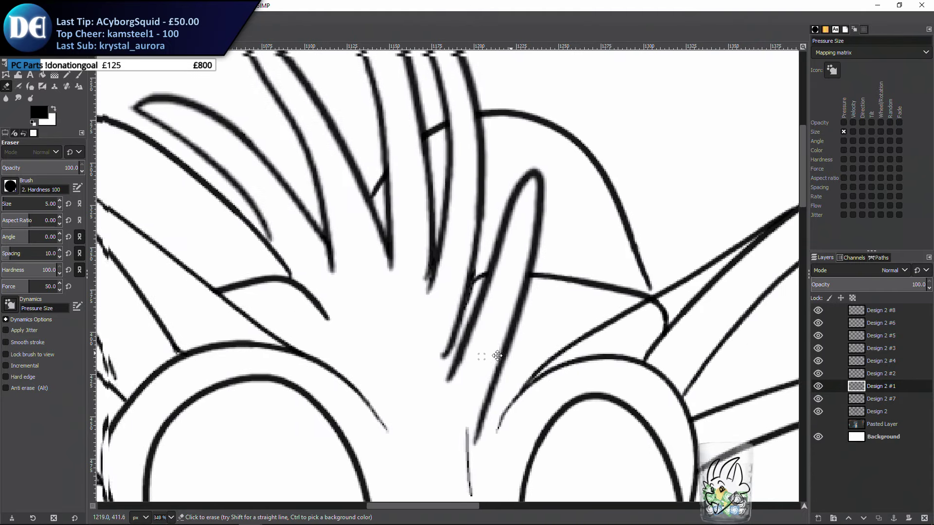
mouse_move(541, 267)
mouse_down()
mouse_move(519, 293)
mouse_move(551, 270)
mouse_move(541, 304)
mouse_move(562, 310)
mouse_up()
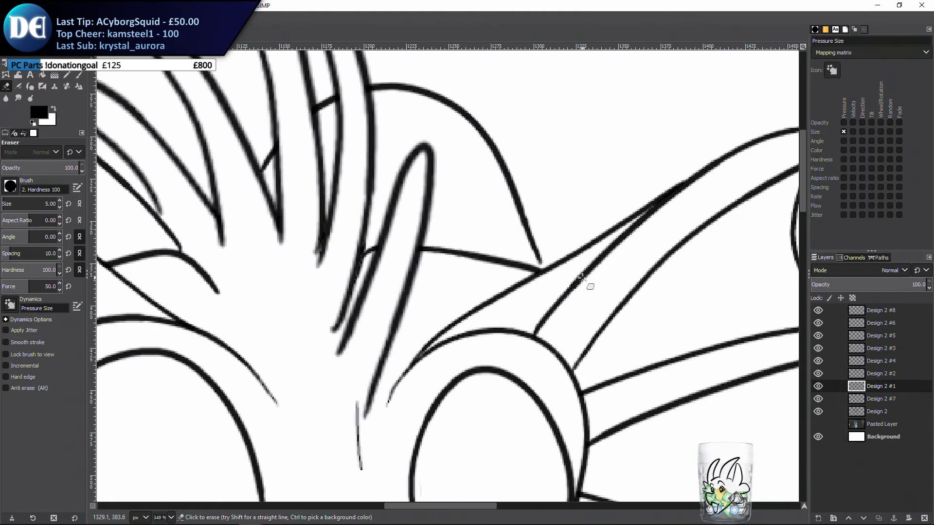
scroll(499, 374, down, 5)
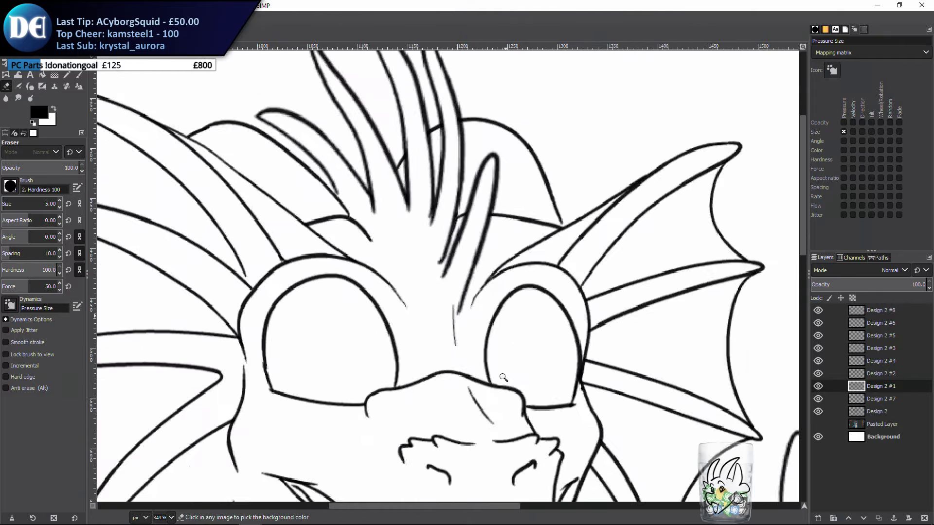
drag(494, 368, 449, 355)
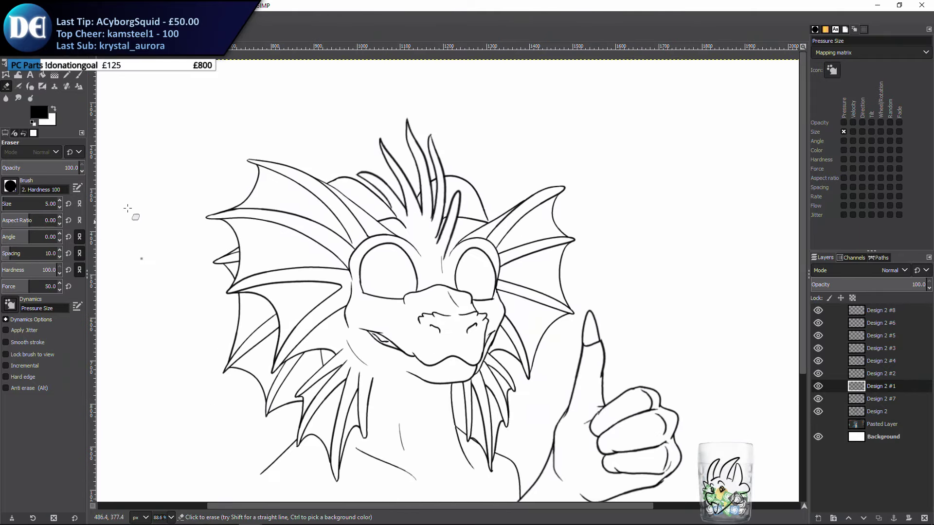
Switch back to the Paintbrush and save the drawing under its existing file name
click(78, 76)
scroll(377, 273, down, 2)
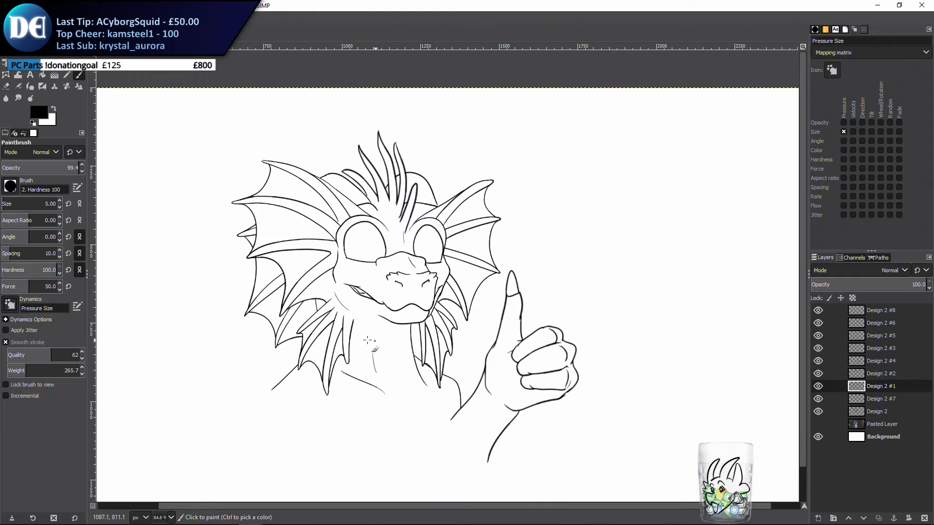
key(ctrl+s)
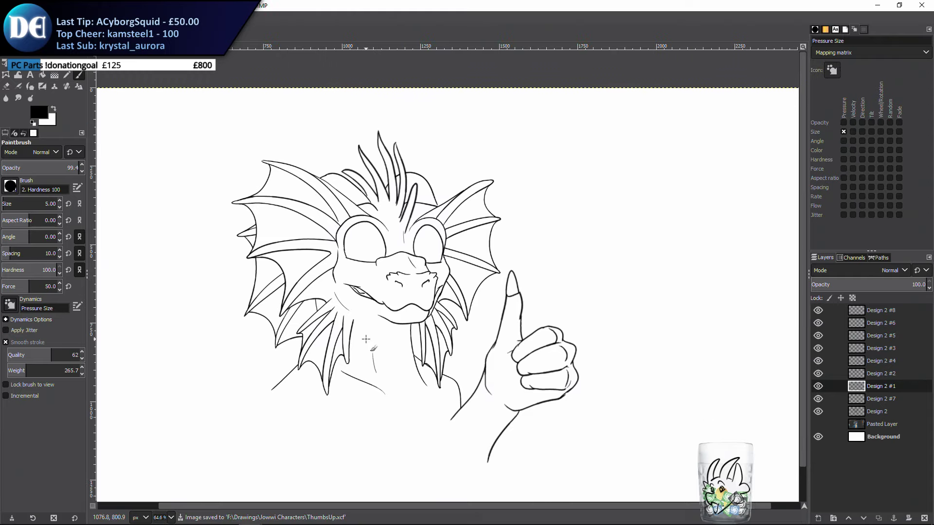
On the Design 2 #5 layer, draw a narrow pointed spike extending outward from the left neck frill, above the shoulder line
mouse_move(483, 244)
mouse_down()
mouse_move(479, 319)
mouse_move(602, 319)
mouse_up()
click(817, 322)
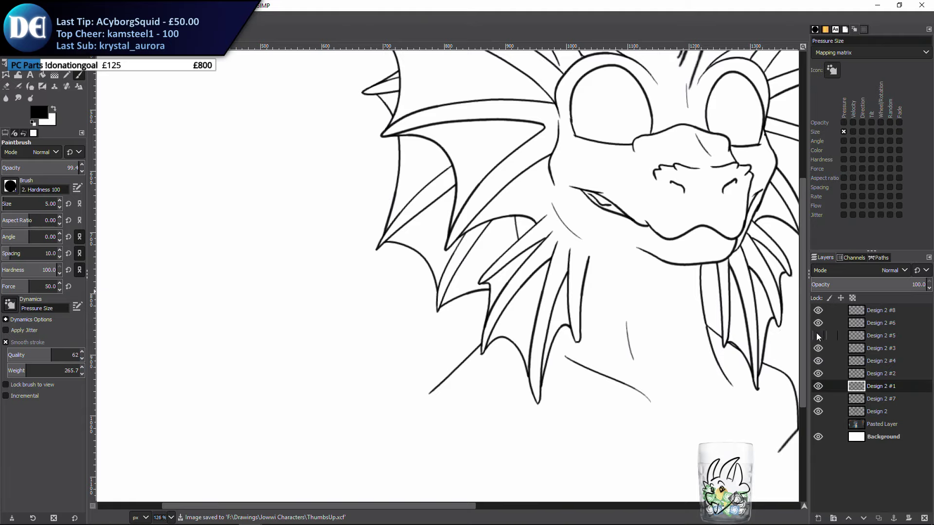
click(817, 335)
click(848, 335)
scroll(496, 267, up, 2)
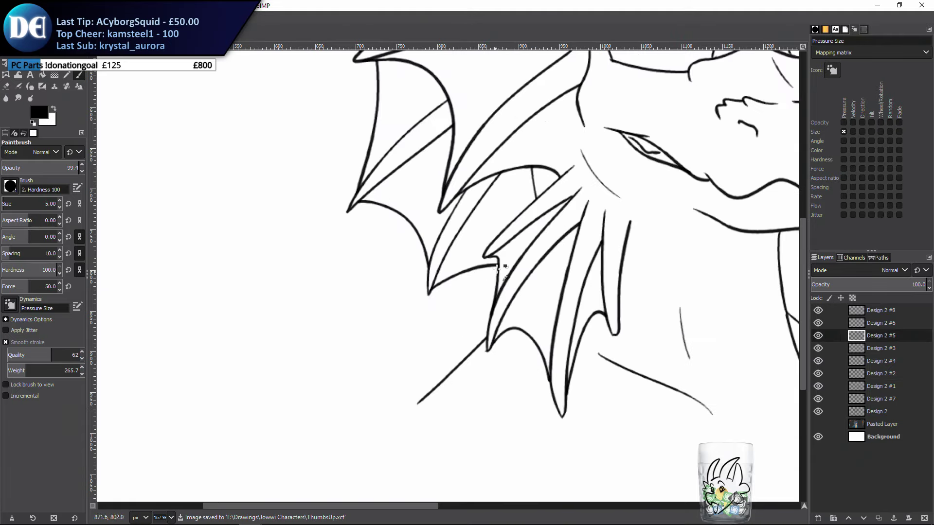
mouse_move(518, 248)
mouse_down()
mouse_move(459, 339)
mouse_move(540, 282)
mouse_move(442, 349)
mouse_move(505, 307)
mouse_up()
key(ctrl+z)
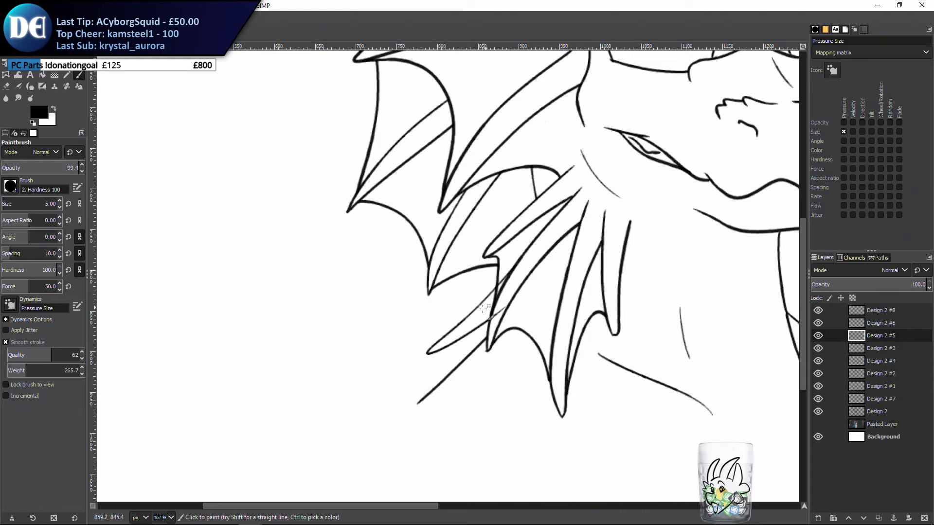
Erase the ends of the new spike's two lines where they overlap the left neck frill
scroll(462, 360, up, 4)
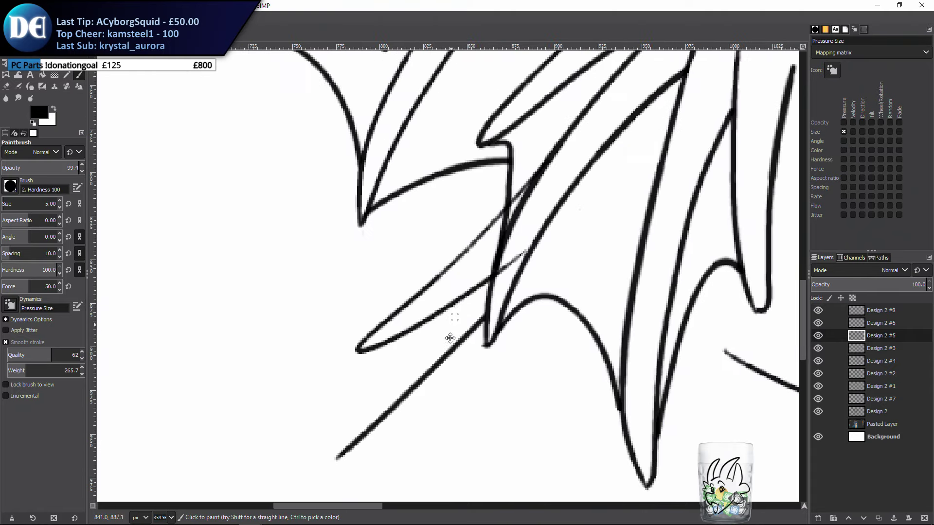
key(shift+e)
drag(522, 205, 541, 187)
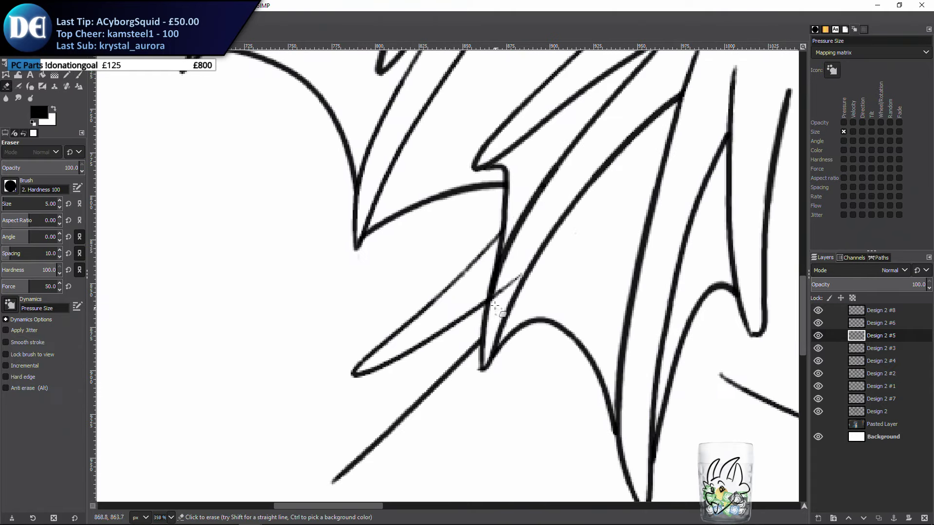
drag(492, 299, 523, 275)
On the Design 2 #6 layer, replace the membrane edge below the left fin with a curve from the fin tip to the new spike
click(875, 322)
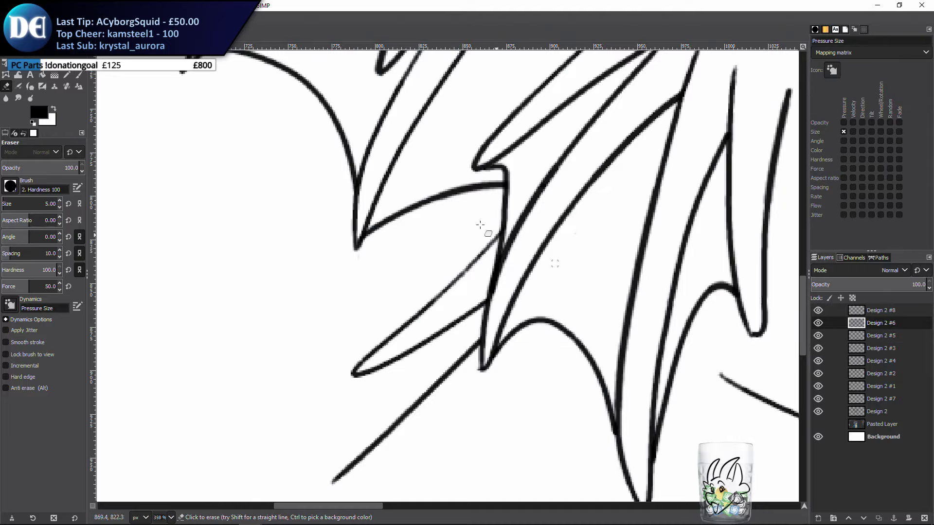
mouse_move(372, 228)
mouse_down()
mouse_move(375, 243)
mouse_move(372, 233)
mouse_move(408, 206)
mouse_move(491, 183)
mouse_move(505, 190)
mouse_up()
key(p)
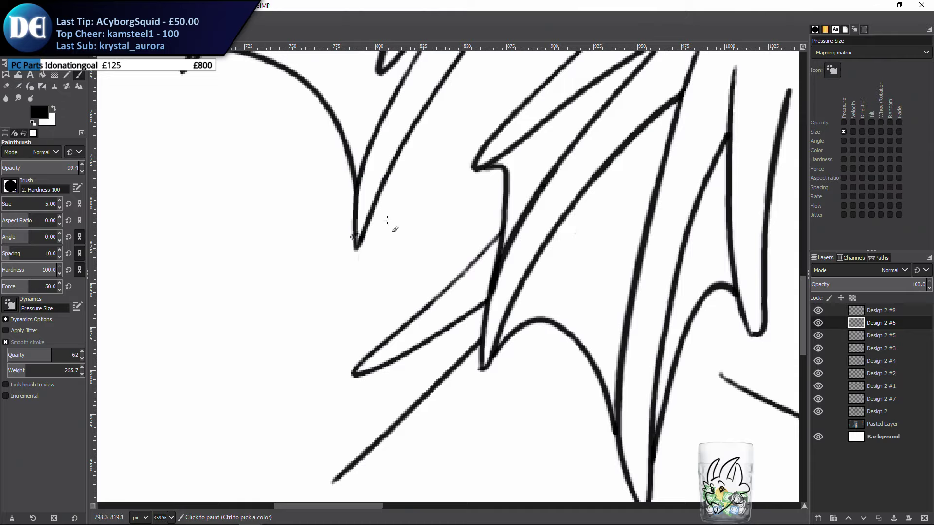
drag(386, 219, 430, 298)
key(ctrl+z)
Erase the curve's overshoot along the spike and draw a short, trimmed membrane edge from the spike down to the shoulder line
key(shift+e)
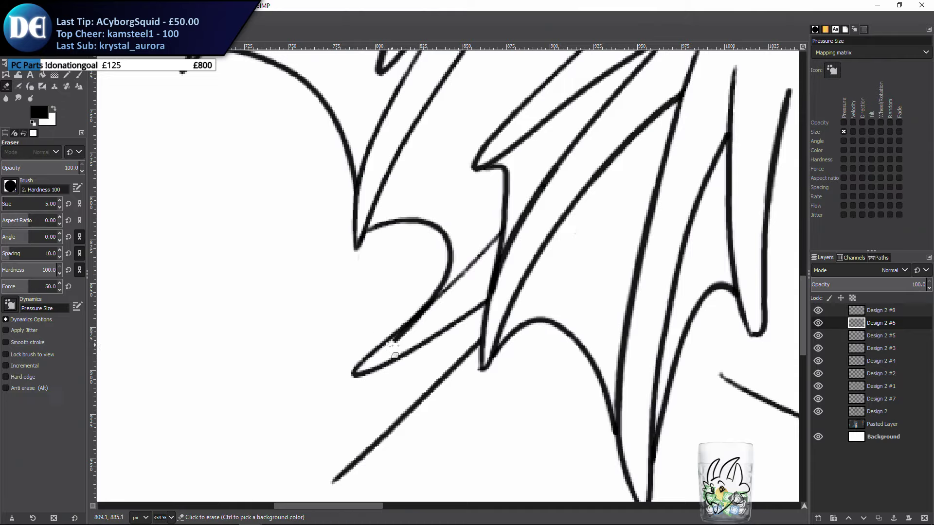
mouse_move(396, 343)
mouse_down()
mouse_move(427, 314)
mouse_move(397, 325)
mouse_move(420, 334)
mouse_up()
key(ctrl+z)
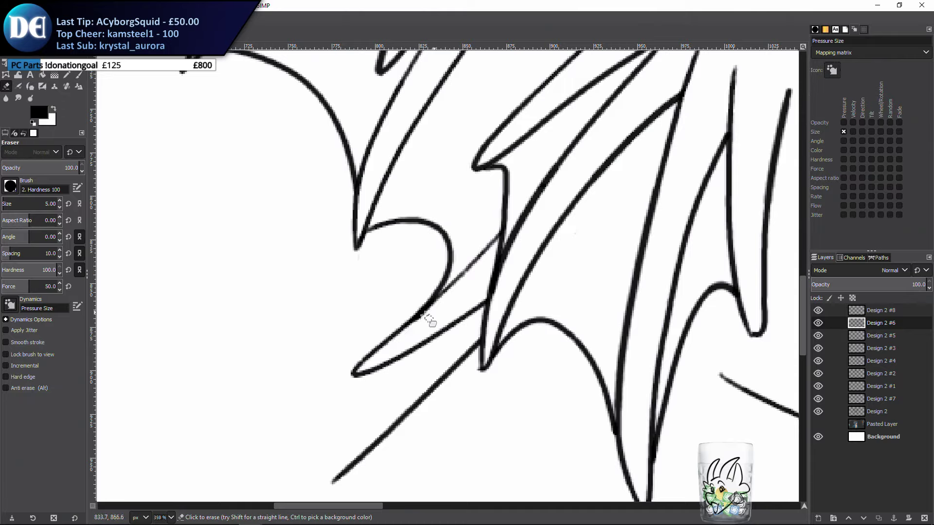
key(p)
mouse_move(400, 373)
mouse_down()
mouse_move(423, 304)
mouse_move(369, 416)
mouse_move(412, 368)
mouse_move(362, 422)
mouse_up()
key(shift+e)
mouse_move(481, 249)
mouse_down()
mouse_move(460, 334)
mouse_move(462, 403)
mouse_up()
mouse_move(574, 219)
mouse_down()
mouse_move(494, 269)
mouse_move(401, 417)
mouse_move(428, 246)
mouse_move(413, 282)
mouse_up()
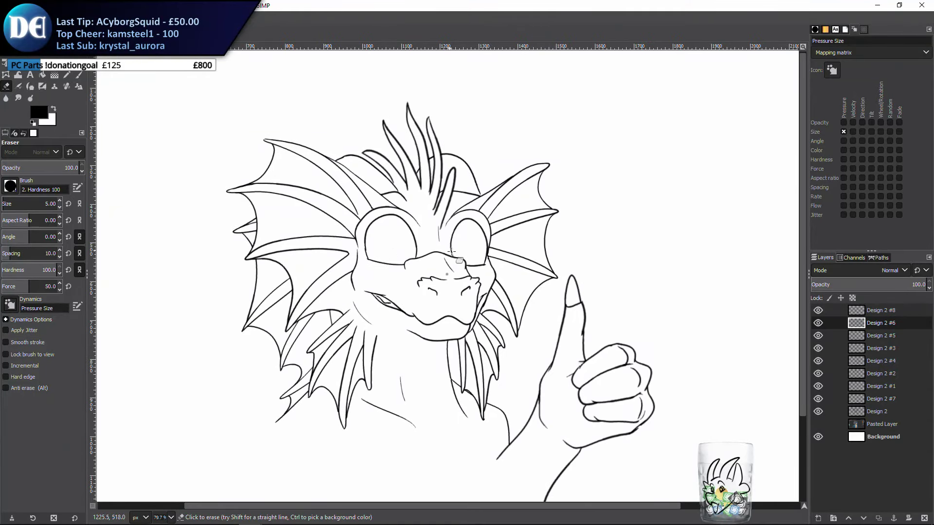
Find the layer holding the head crest spikes and add a new transparent layer above Design 2 #2
scroll(382, 237, up, 2)
click(818, 335)
click(816, 337)
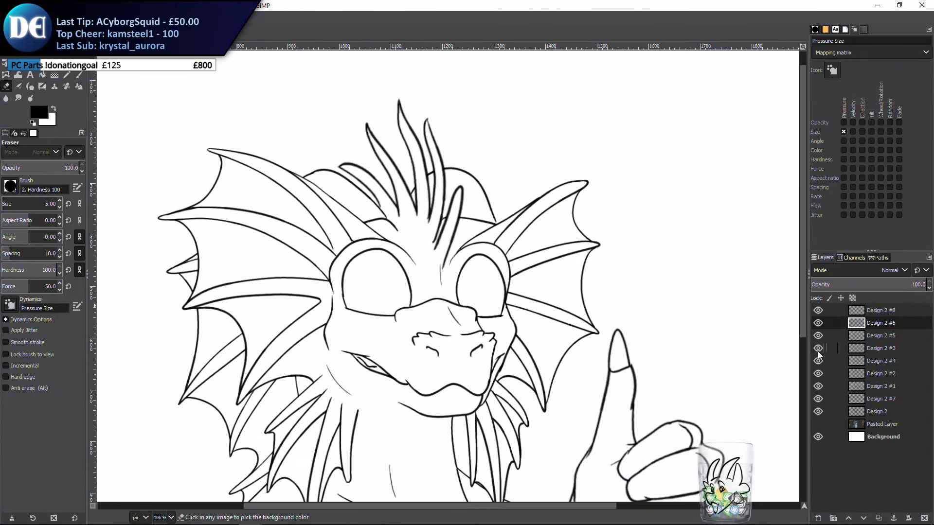
click(817, 349)
click(817, 349)
click(816, 362)
click(816, 363)
click(816, 376)
click(816, 376)
click(858, 374)
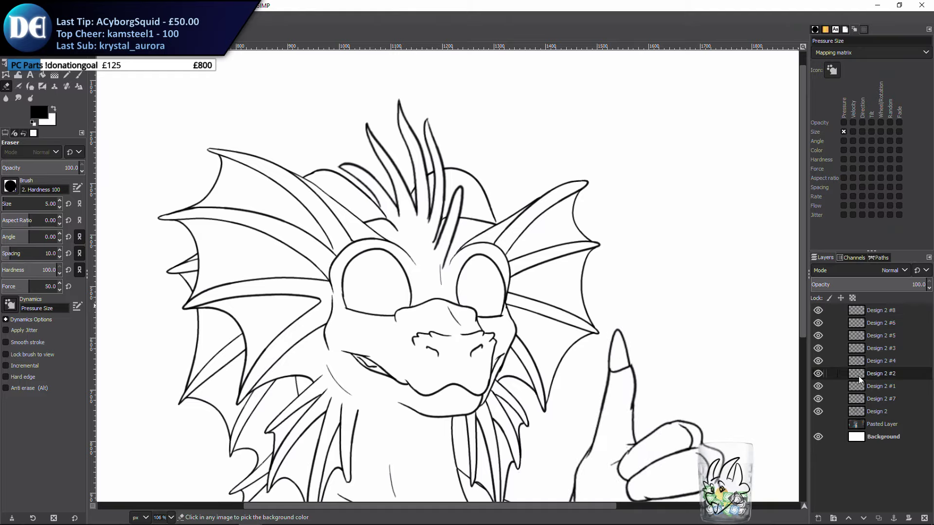
click(816, 518)
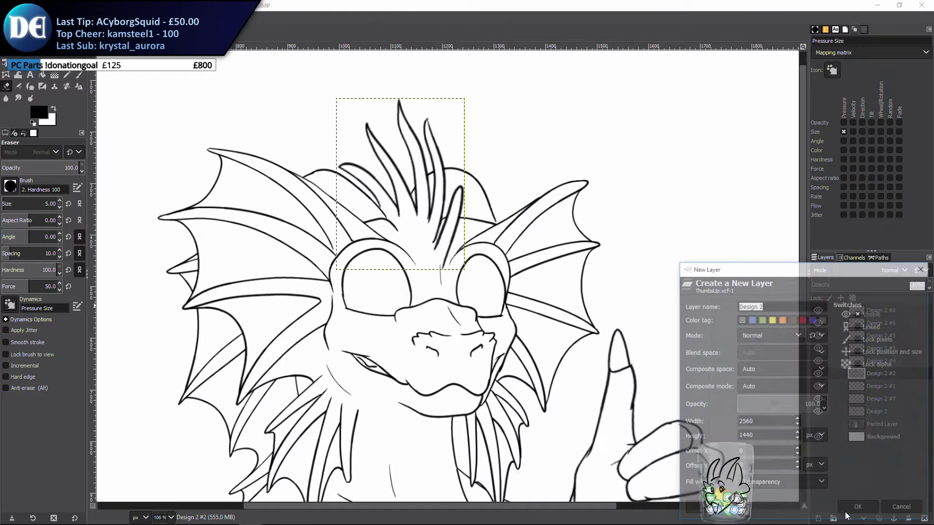
click(855, 502)
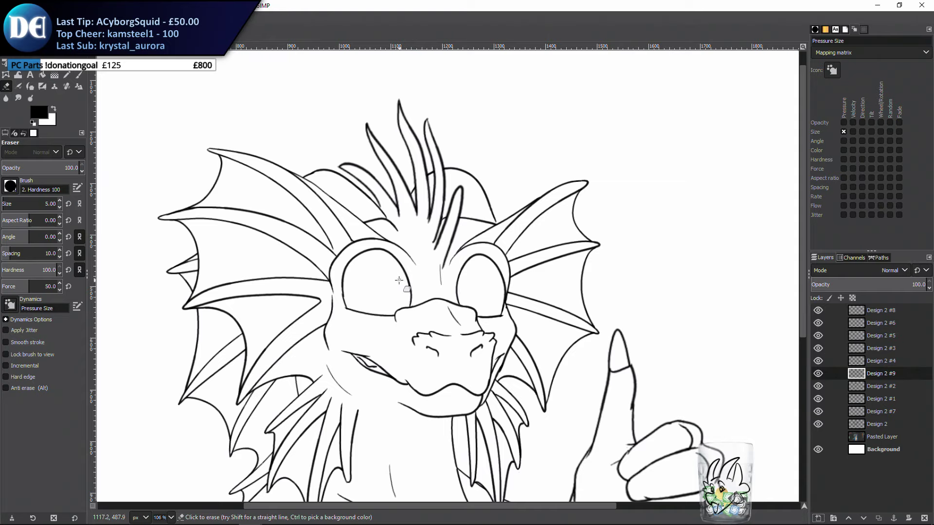
Draw curved membrane edges linking the tips of the head crest's spikes, from the short left spike to the tall right one
scroll(408, 199, up, 1)
scroll(409, 199, up, 1)
scroll(409, 199, up, 2)
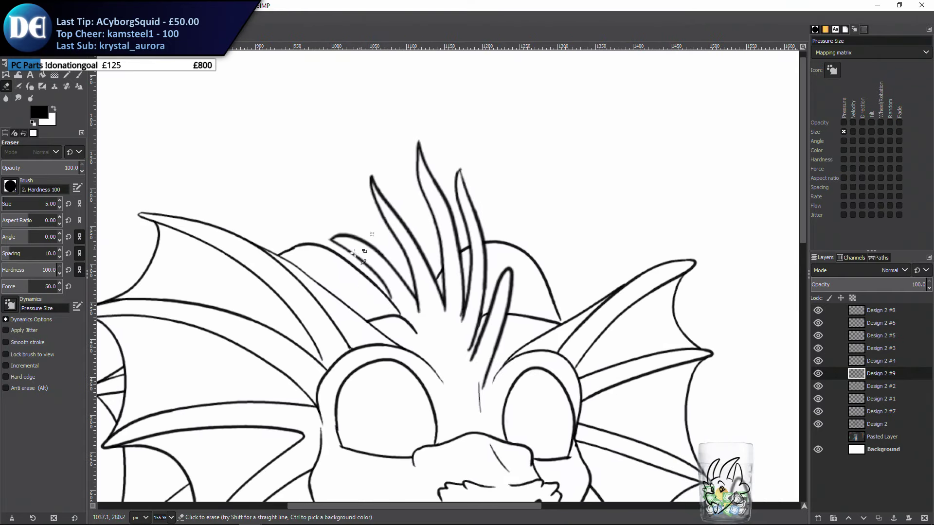
drag(491, 217, 478, 191)
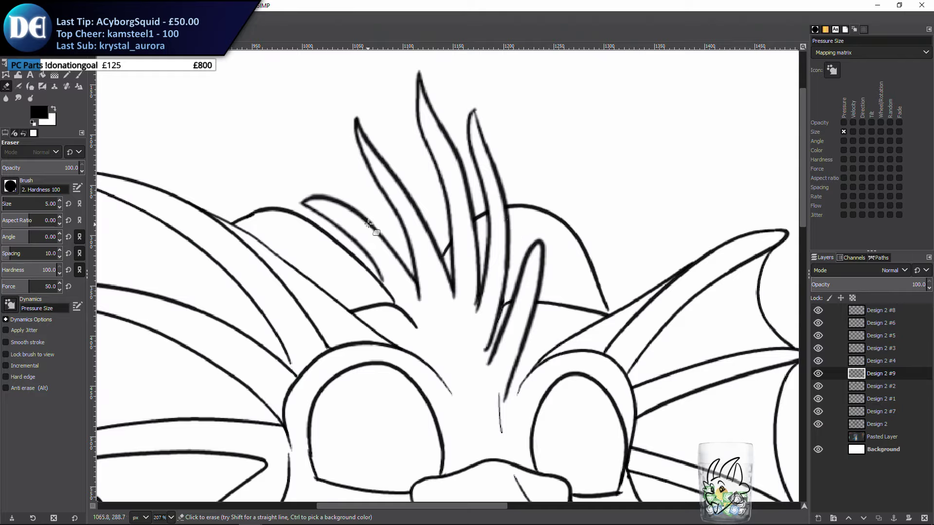
key(p)
mouse_move(298, 215)
mouse_down()
mouse_move(321, 223)
mouse_move(348, 126)
mouse_up()
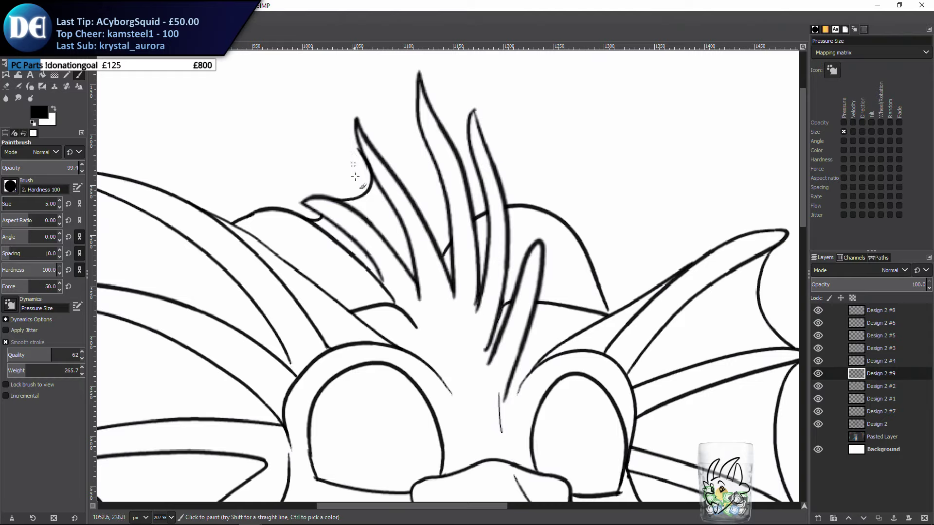
key(ctrl+z)
mouse_move(330, 199)
mouse_down()
mouse_move(366, 184)
mouse_move(358, 128)
mouse_move(367, 165)
mouse_move(330, 184)
mouse_move(388, 164)
mouse_move(381, 136)
mouse_move(379, 155)
mouse_move(455, 224)
mouse_up()
key(ctrl+z)
key(ctrl+z)
drag(381, 139, 427, 202)
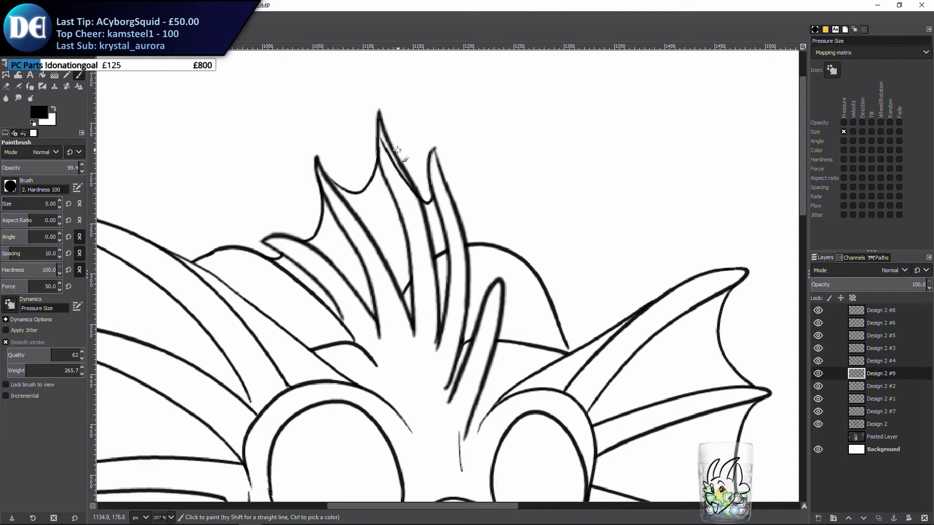
key(ctrl+z)
drag(393, 153, 432, 188)
drag(485, 285, 429, 210)
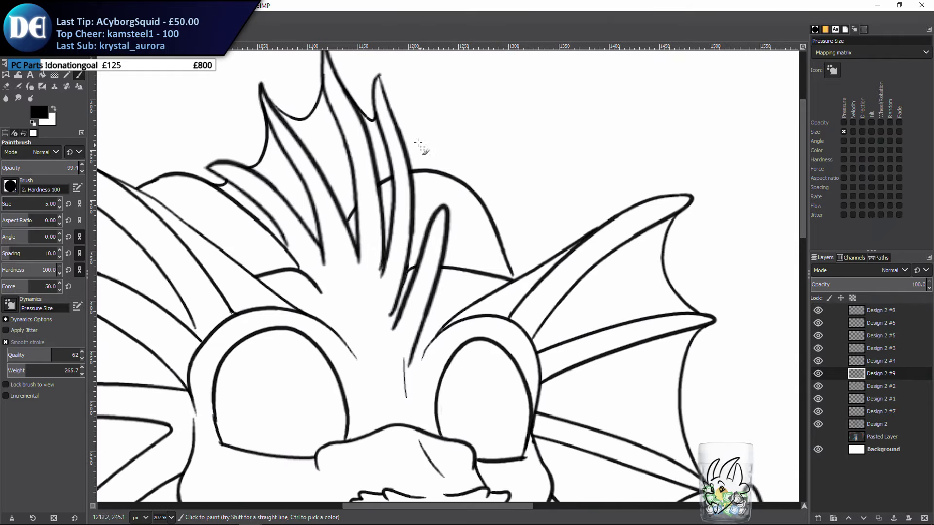
Try to draw the membrane edge between the crest's tall right spike and the short front spike
mouse_move(412, 168)
mouse_down()
mouse_move(426, 210)
mouse_move(425, 256)
mouse_move(418, 229)
mouse_move(449, 234)
mouse_move(429, 234)
mouse_move(415, 210)
mouse_move(427, 245)
mouse_up()
key(ctrl+z)
key(ctrl+z)
drag(416, 200, 422, 248)
key(ctrl+z)
drag(411, 162, 419, 252)
key(ctrl+z)
mouse_move(398, 132)
mouse_down()
mouse_move(421, 219)
mouse_move(426, 237)
mouse_up()
ctrl+scroll(453, 215, down, 4)
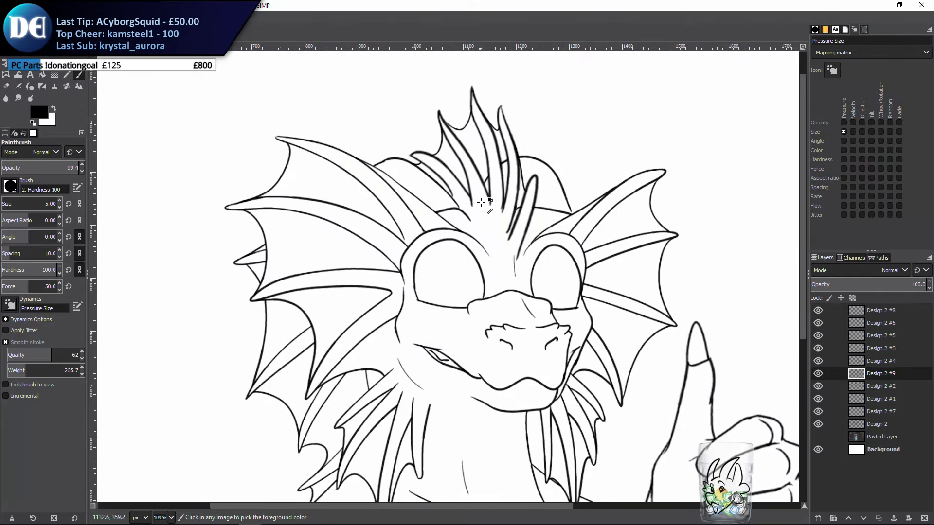
drag(462, 278, 417, 272)
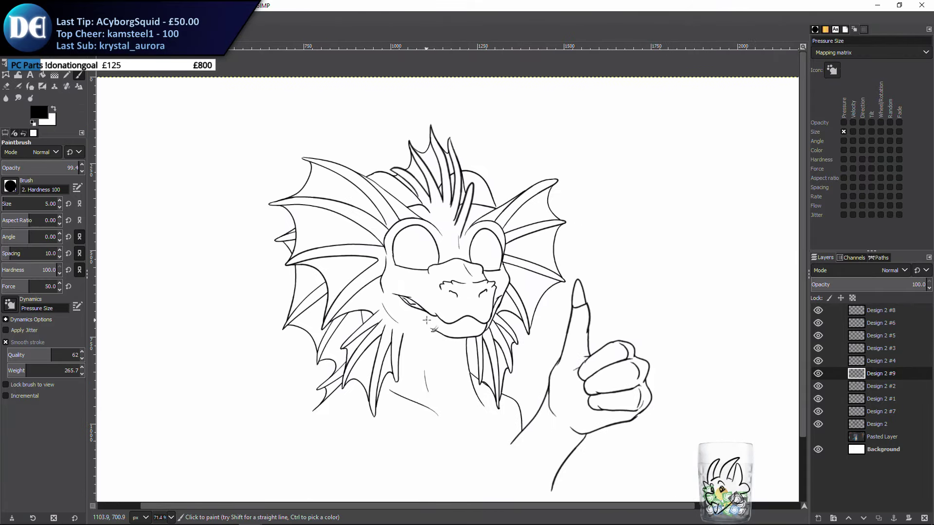
ctrl+scroll(442, 302, up, 3)
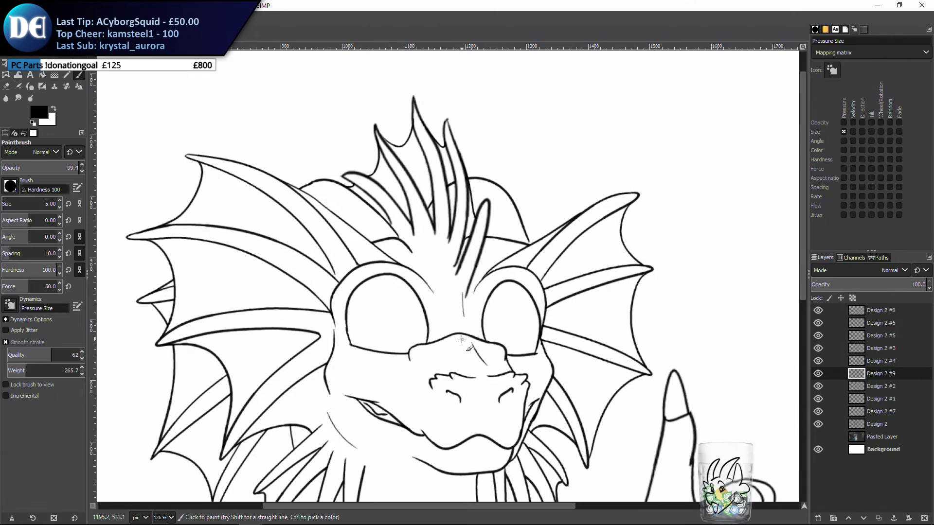
Delete the crest membrane layer and the crest spike layer Design 2 #2, and check what Design 2 #1 contains
click(922, 517)
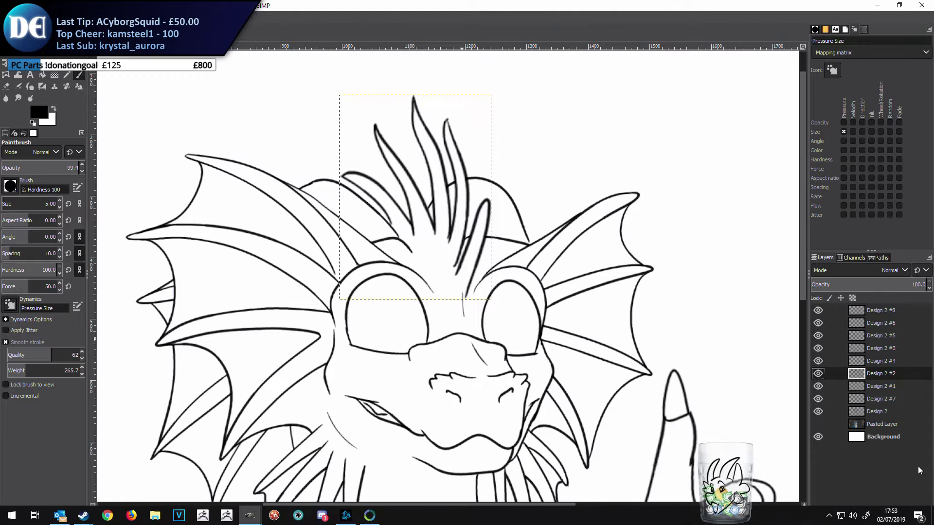
click(924, 517)
click(818, 372)
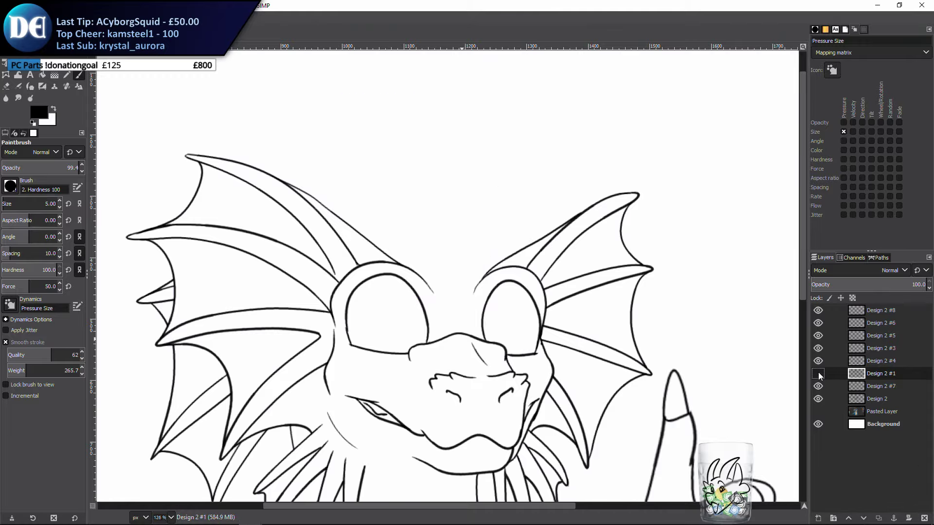
click(818, 373)
On the Design 2 #1 layer, close the gaps in the right horn's upper outline
scroll(435, 123, up, 5)
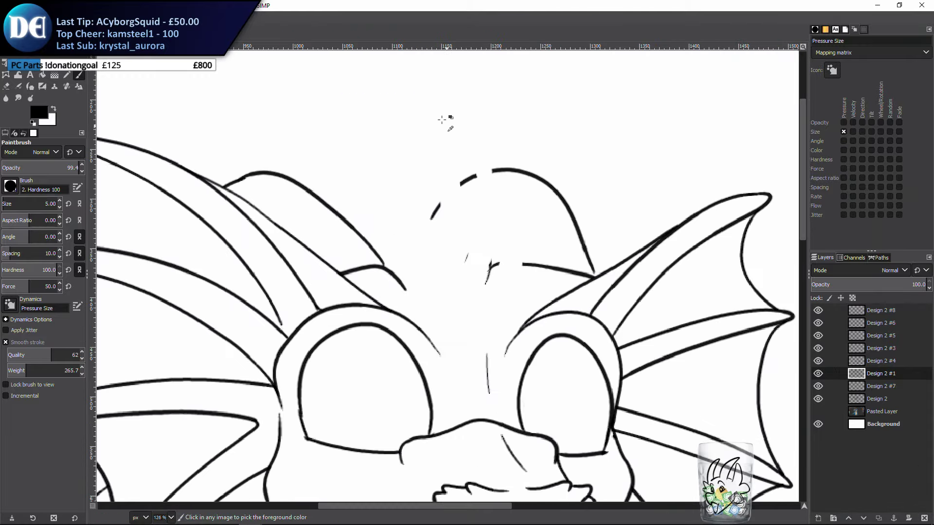
mouse_move(427, 343)
mouse_down()
mouse_move(504, 274)
mouse_move(449, 305)
mouse_move(419, 349)
mouse_up()
key(ctrl+z)
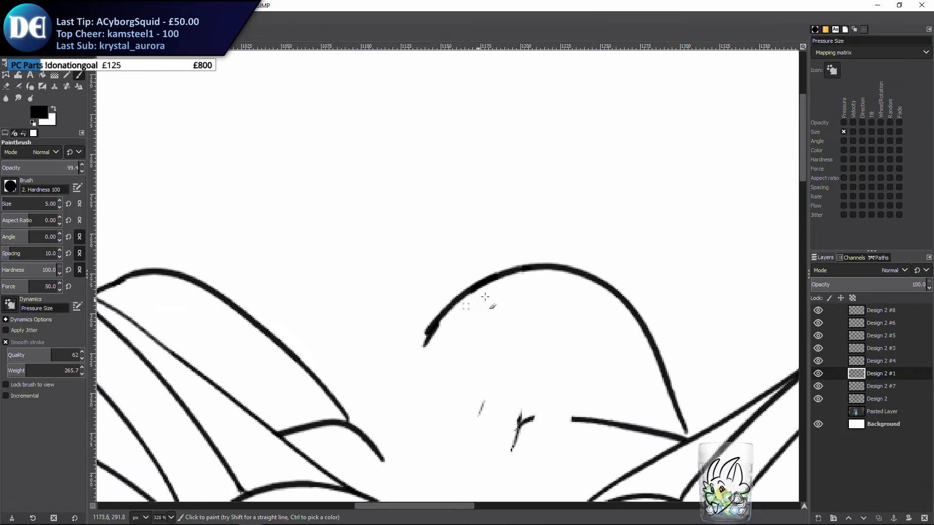
mouse_move(383, 398)
mouse_down()
mouse_move(379, 362)
mouse_move(352, 304)
mouse_up()
Redraw the short edge inside the right horn, extend the horn's lower line to meet it, and add a curved stroke over it
drag(485, 289, 482, 373)
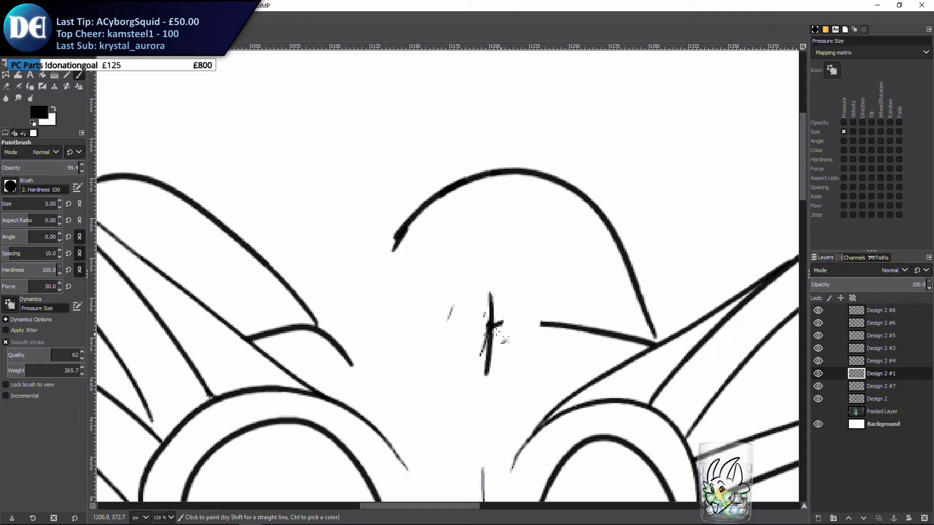
key(ctrl+z)
drag(484, 292, 482, 363)
drag(488, 331, 556, 345)
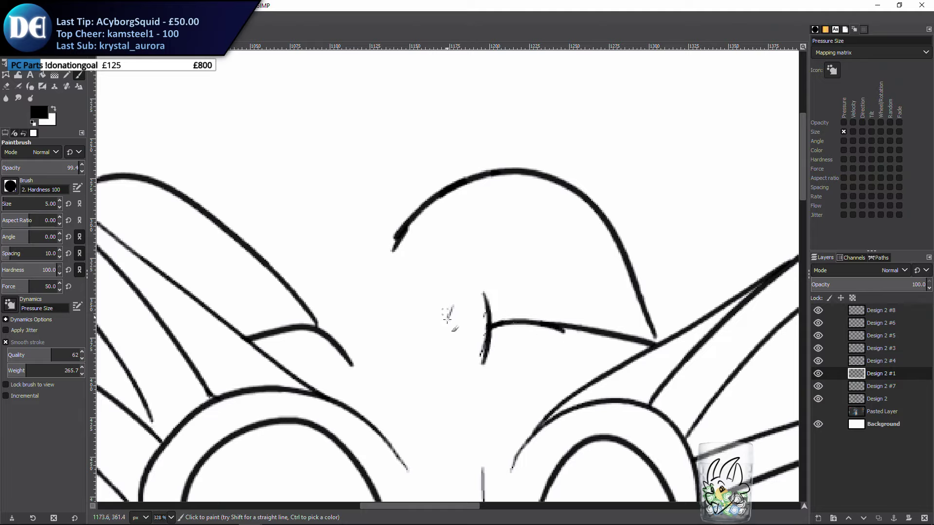
drag(440, 325, 493, 308)
drag(466, 278, 495, 309)
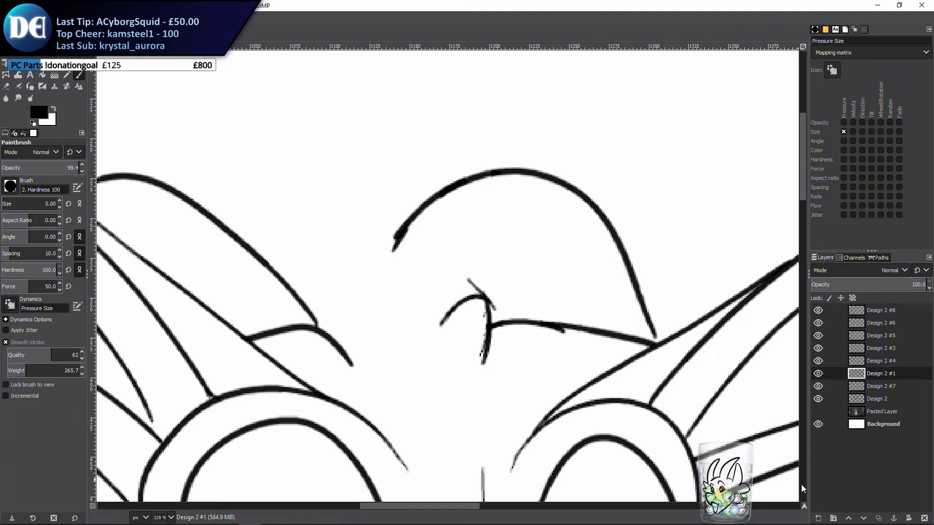
Add a new layer at the top of the stack, above Design 2 #8
click(868, 309)
click(819, 518)
click(860, 513)
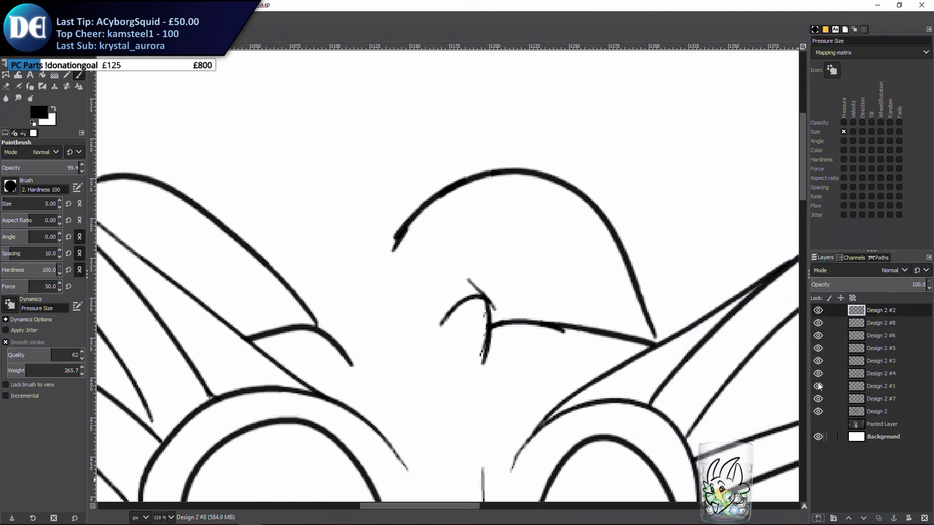
Rename the Design 2 #1 layer as Horns and return to the Paintbrush
key(m)
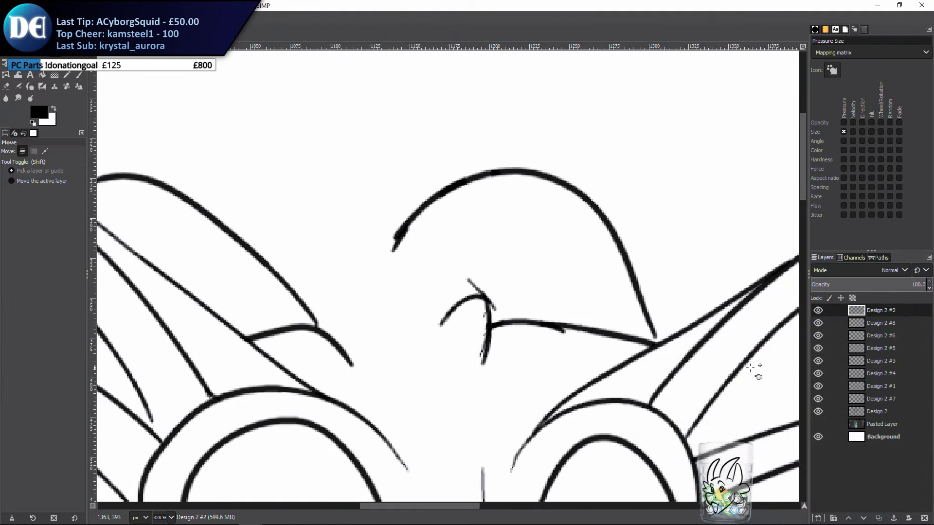
click(825, 384)
click(818, 385)
click(818, 385)
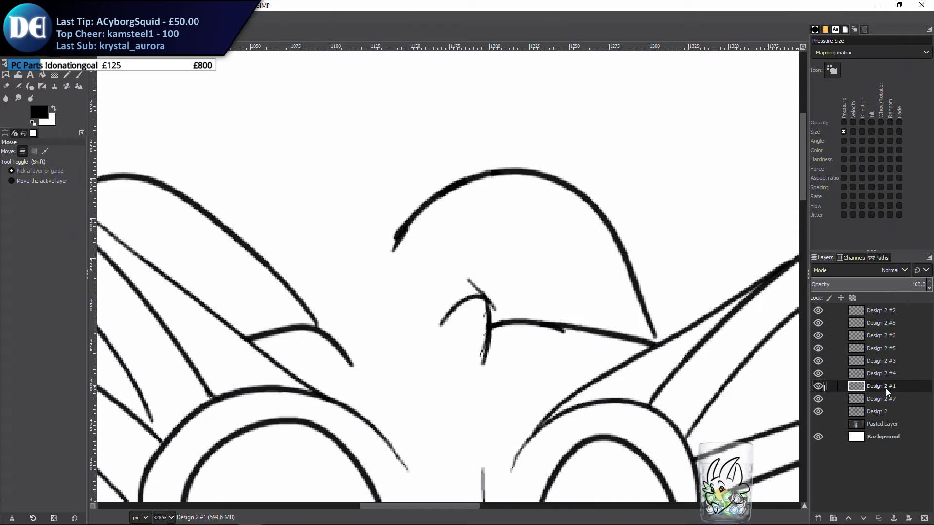
double_click(881, 386)
text(Horns)
key(Return)
key(p)
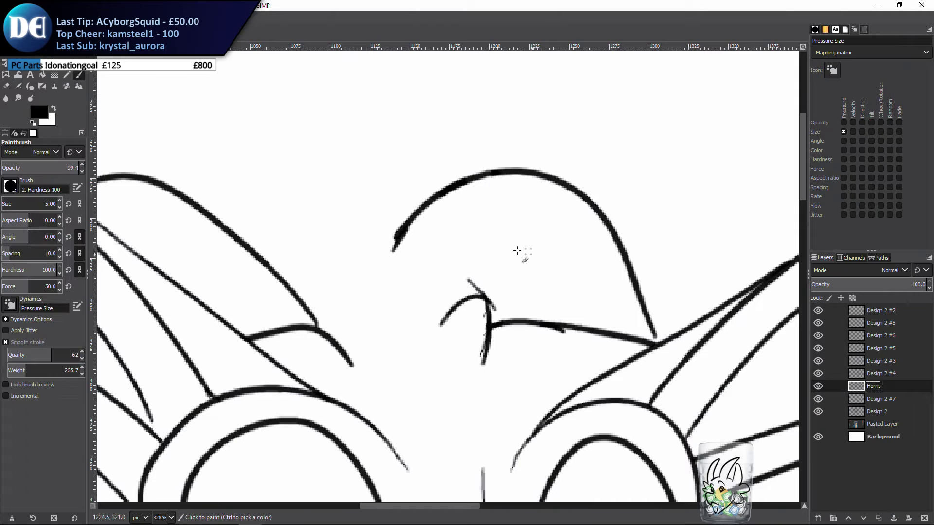
Toggle the Design 2 #7 layer's visibility to check its content, and make Design 2 #2 the active layer for the Paintbrush
scroll(517, 250, down, 6)
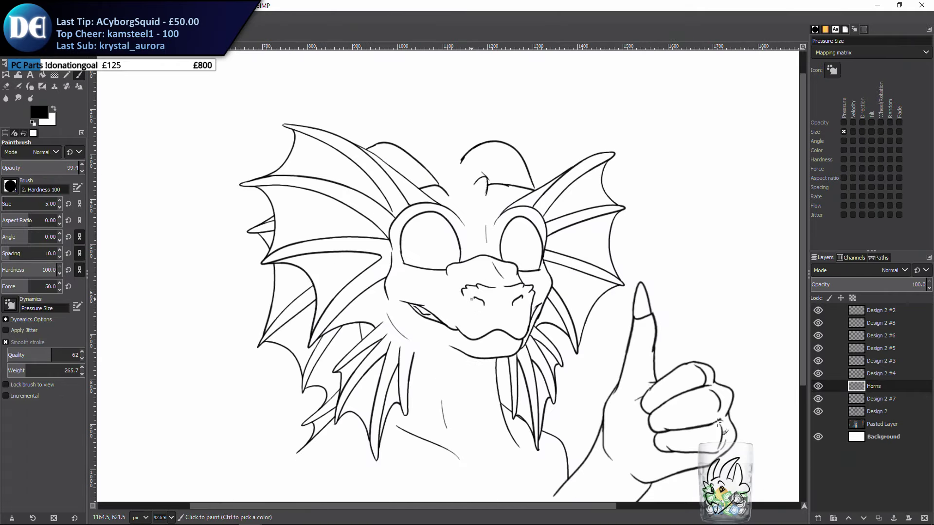
click(818, 398)
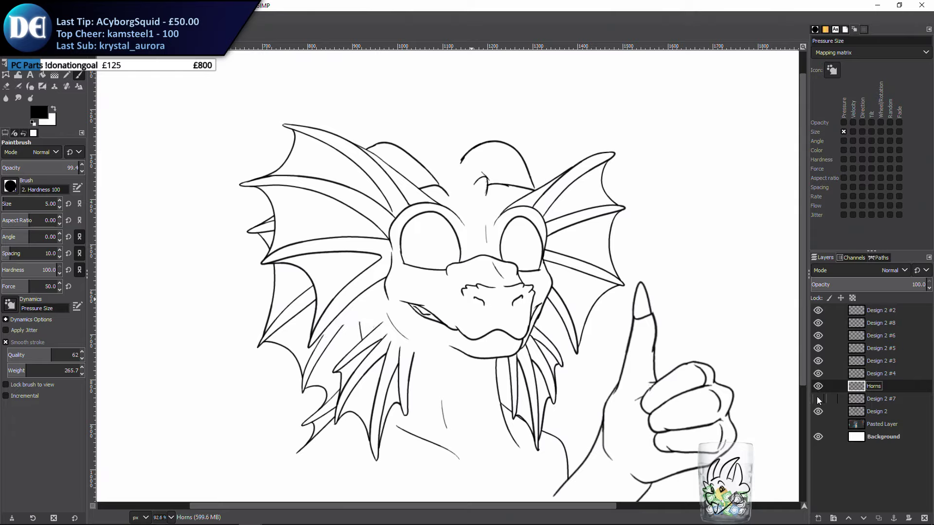
click(818, 399)
click(857, 312)
key(m)
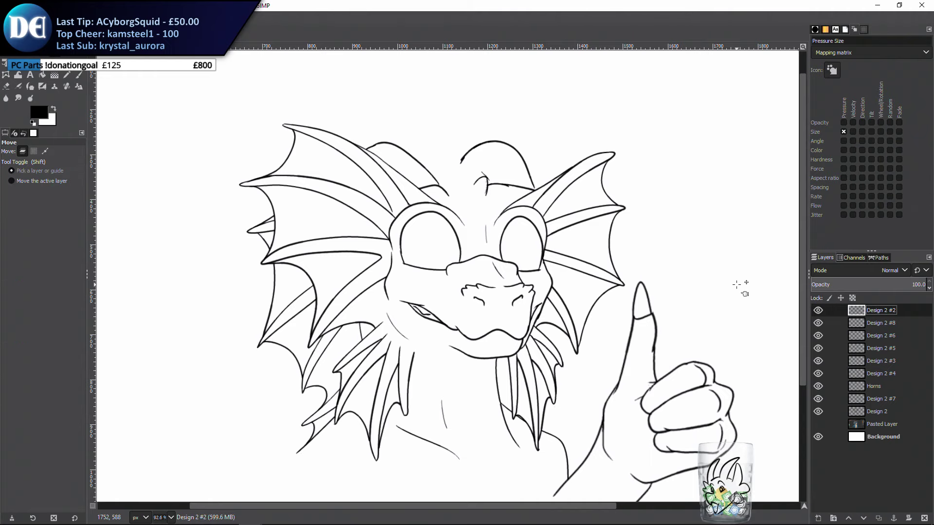
key(p)
scroll(431, 218, up, 5)
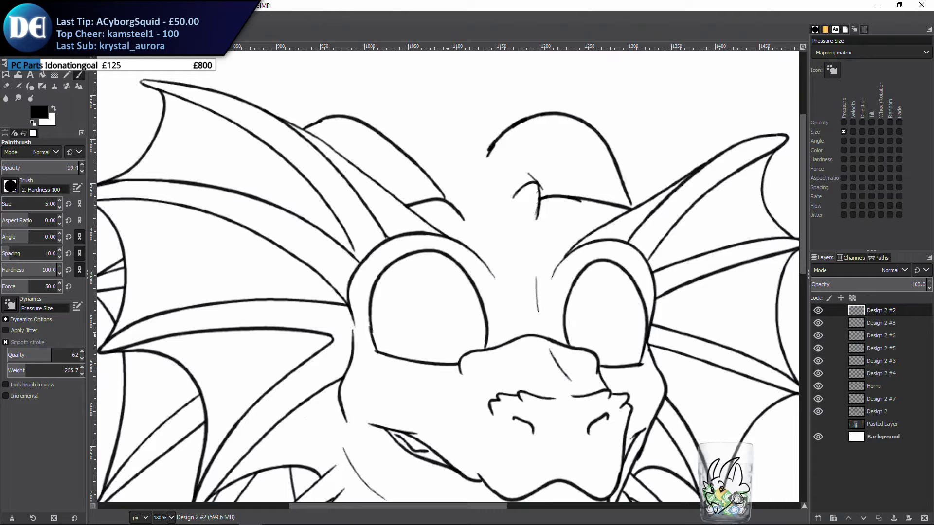
key(m)
drag(765, 201, 781, 208)
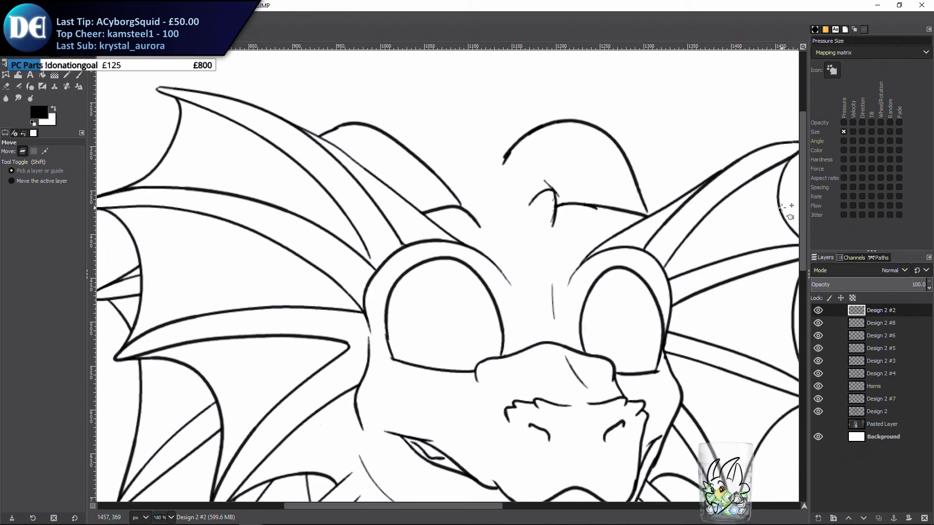
key(p)
scroll(562, 292, up, 4)
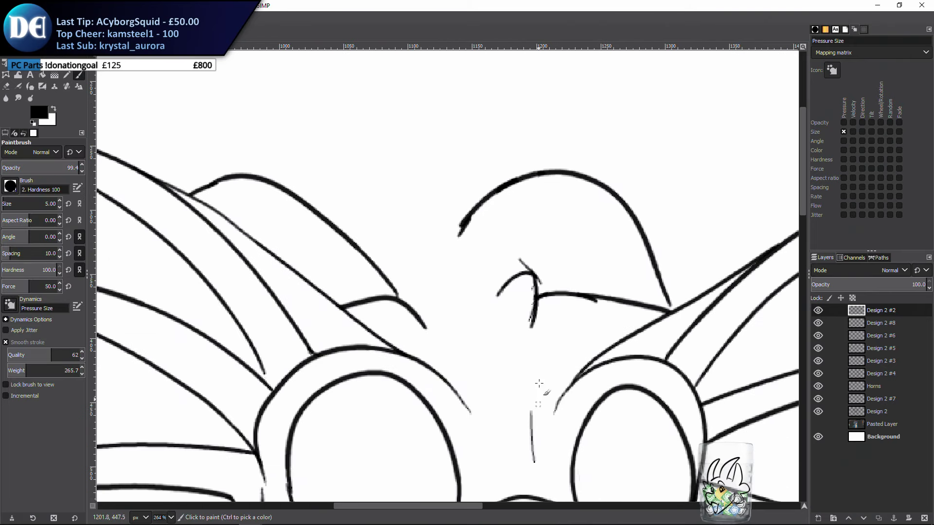
mouse_move(550, 307)
mouse_down()
mouse_move(496, 346)
mouse_move(505, 389)
mouse_up()
key(ctrl+z)
key(ctrl+z)
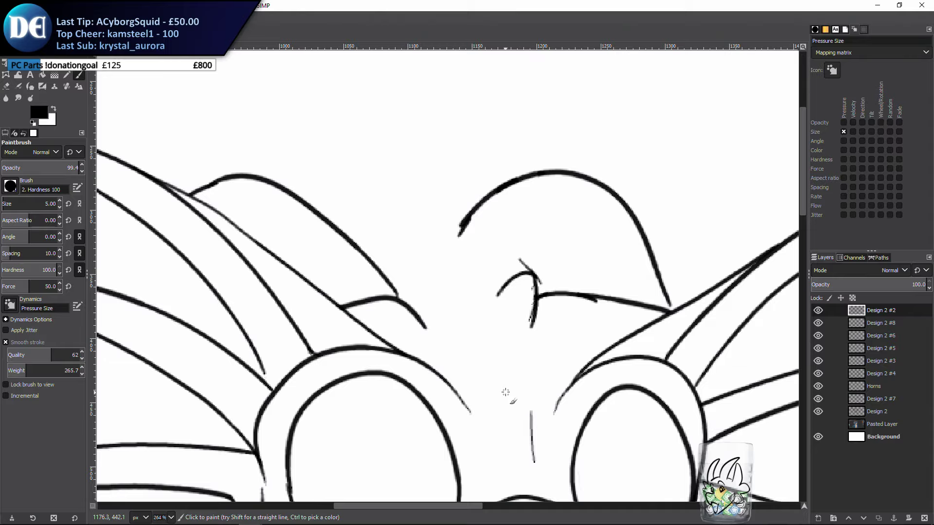
mouse_move(530, 378)
mouse_down()
mouse_move(567, 228)
mouse_move(517, 352)
mouse_move(514, 323)
mouse_move(581, 240)
mouse_move(538, 361)
mouse_move(528, 340)
mouse_up()
key(ctrl+z)
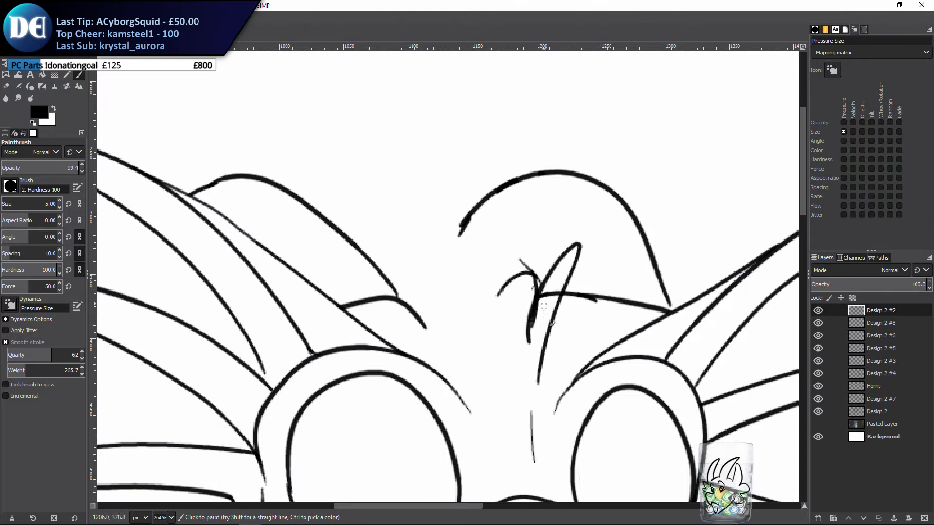
key(ctrl+z)
Draw three tapering crest spines rising from the forehead between the horns, redoing strokes until they curve cleanly
mouse_move(495, 437)
mouse_down()
mouse_move(468, 361)
mouse_move(481, 234)
mouse_move(483, 438)
mouse_up()
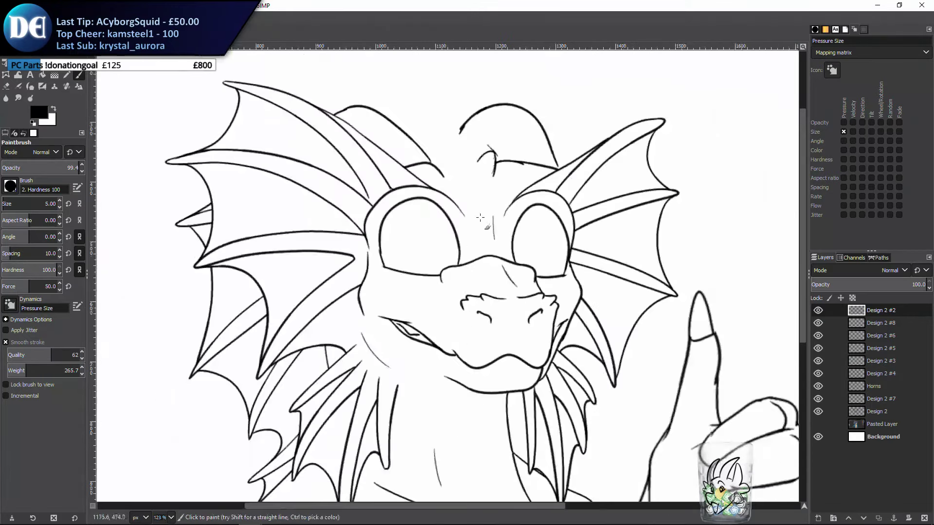
mouse_move(475, 188)
mouse_down()
mouse_move(463, 308)
mouse_move(507, 239)
mouse_up()
mouse_move(507, 238)
mouse_down()
mouse_move(482, 314)
mouse_move(476, 256)
mouse_move(473, 288)
mouse_move(384, 176)
mouse_move(457, 290)
mouse_move(427, 286)
mouse_move(354, 197)
mouse_up()
key(ctrl+z)
key(ctrl+z)
key(ctrl+z)
mouse_move(440, 261)
mouse_down()
mouse_move(386, 200)
mouse_move(374, 211)
mouse_move(357, 200)
mouse_move(422, 271)
mouse_move(386, 216)
mouse_move(426, 288)
mouse_move(426, 250)
mouse_move(427, 275)
mouse_move(365, 205)
mouse_move(419, 281)
mouse_move(418, 262)
mouse_move(349, 179)
mouse_up()
key(ctrl+z)
key(ctrl+z)
key(ctrl+z)
key(ctrl+z)
key(ctrl+z)
key(ctrl+z)
key(ctrl+z)
key(ctrl+z)
key(ctrl+z)
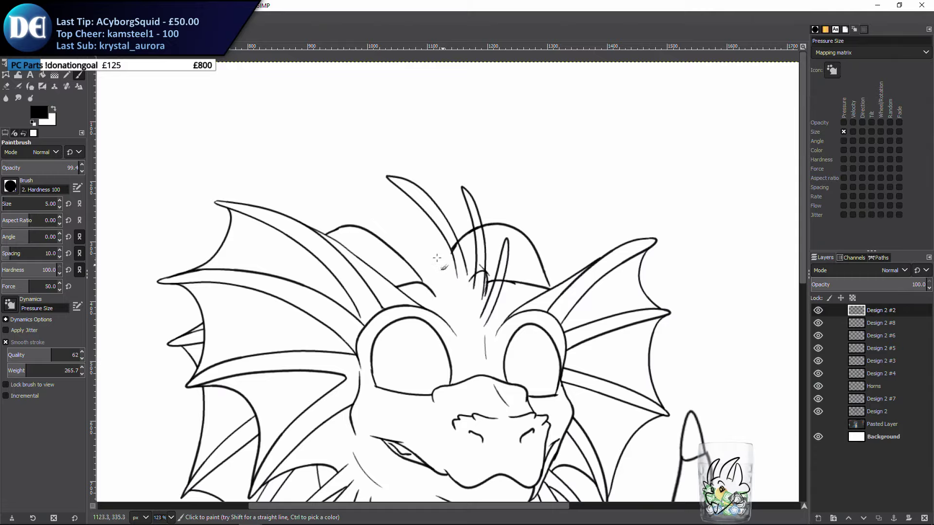
Add a fourth tapering crest spine to the left of the others, sweeping back over the left horn
mouse_move(435, 257)
mouse_down()
mouse_move(337, 182)
mouse_move(324, 189)
mouse_move(417, 270)
mouse_up()
key(ctrl+z)
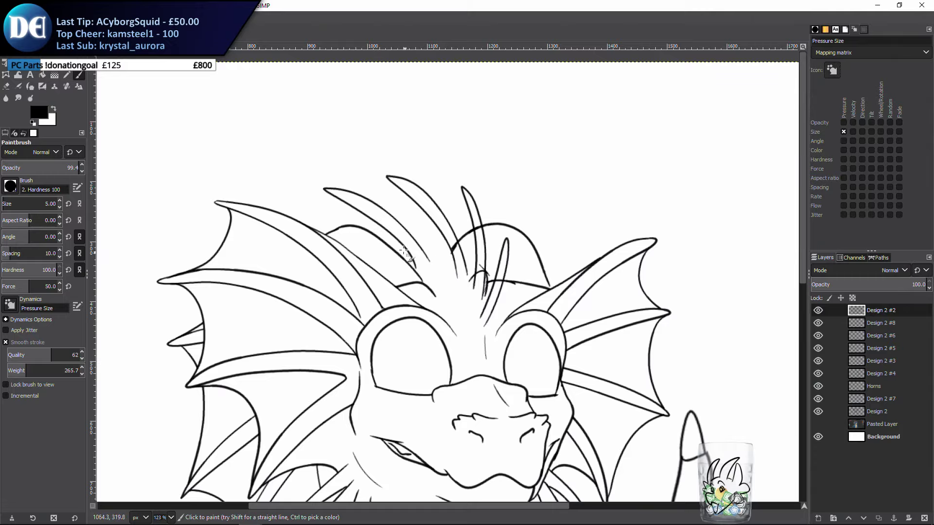
drag(438, 306, 426, 273)
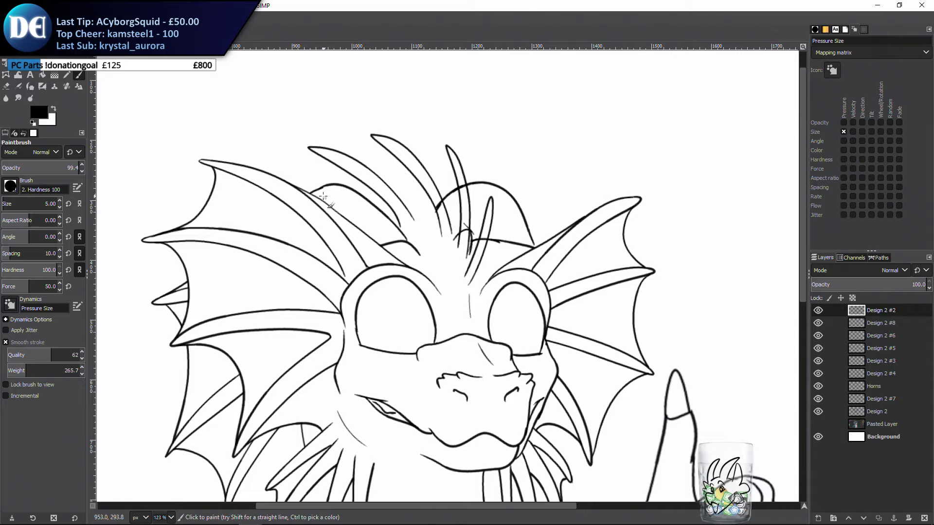
Draw a short line from the left ear fin's upper edge to the left horn and erase its overshooting ends
scroll(322, 236, up, 3)
scroll(322, 236, left, 1)
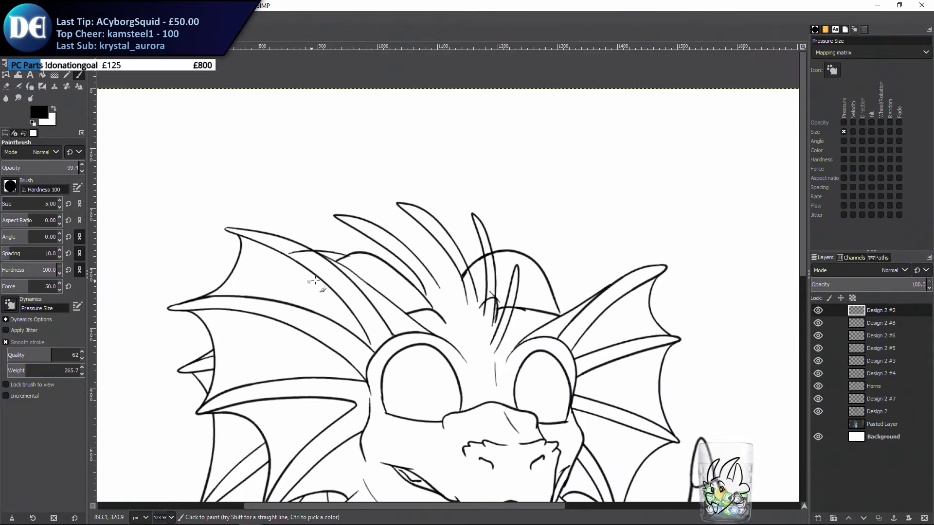
scroll(328, 273, up, 3)
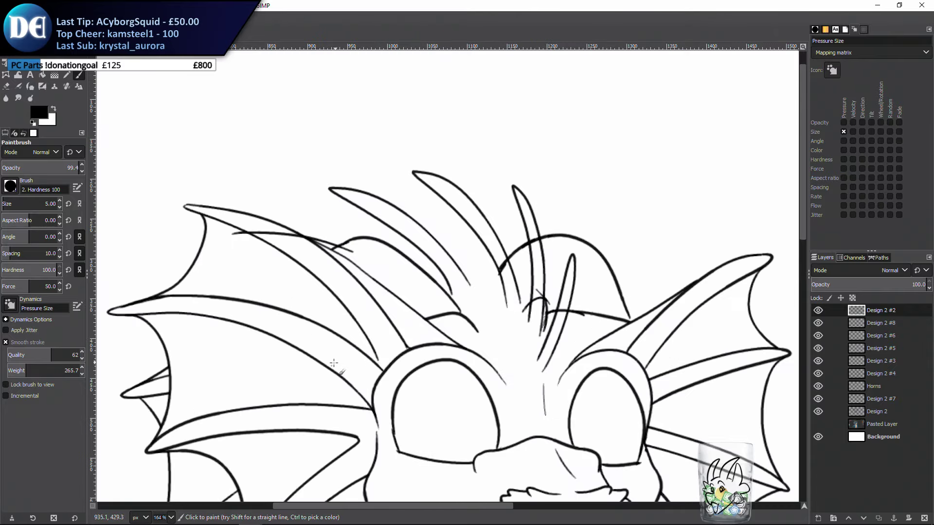
scroll(341, 307, up, 2)
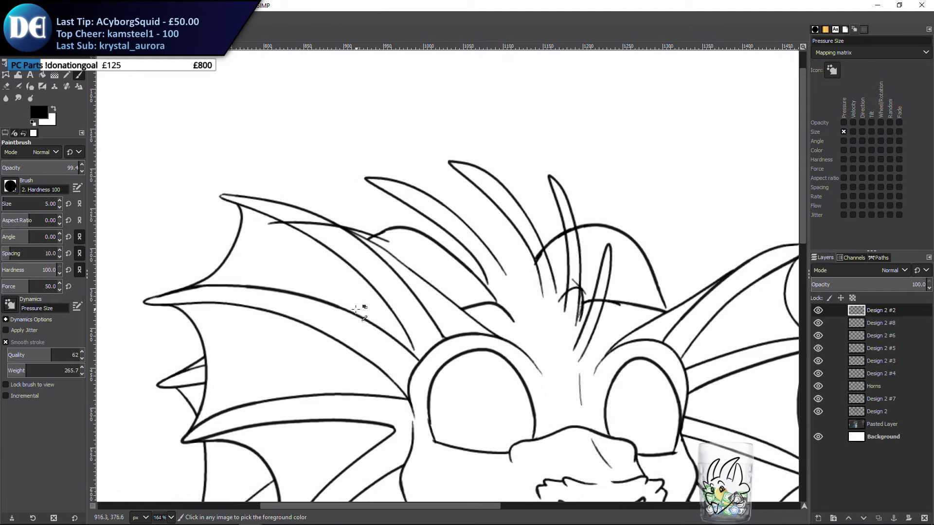
scroll(359, 297, up, 3)
key(shift+e)
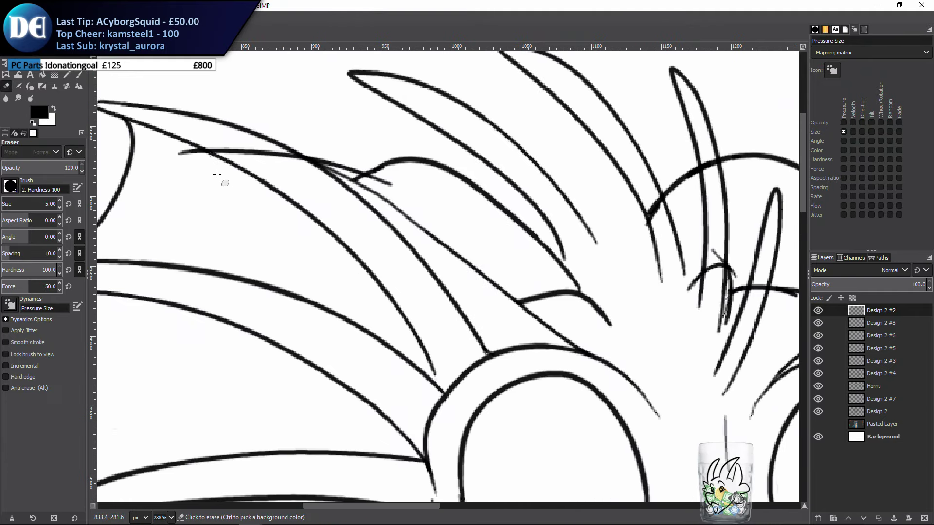
mouse_move(203, 149)
mouse_down()
mouse_move(283, 169)
mouse_move(251, 145)
mouse_move(271, 148)
mouse_up()
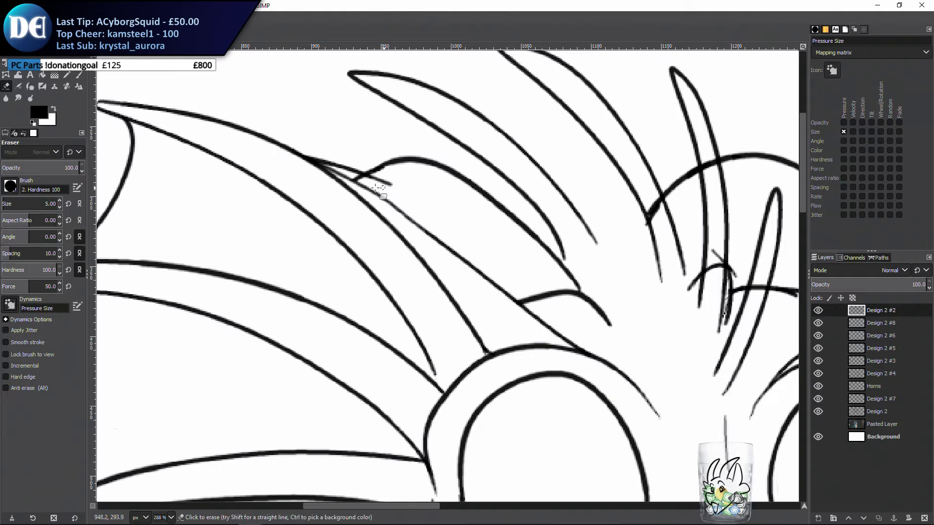
mouse_move(387, 185)
mouse_down()
mouse_move(361, 176)
mouse_move(389, 182)
mouse_up()
On the Horns layer, erase the horn outlines where they pass behind the crest spines
drag(478, 236, 372, 225)
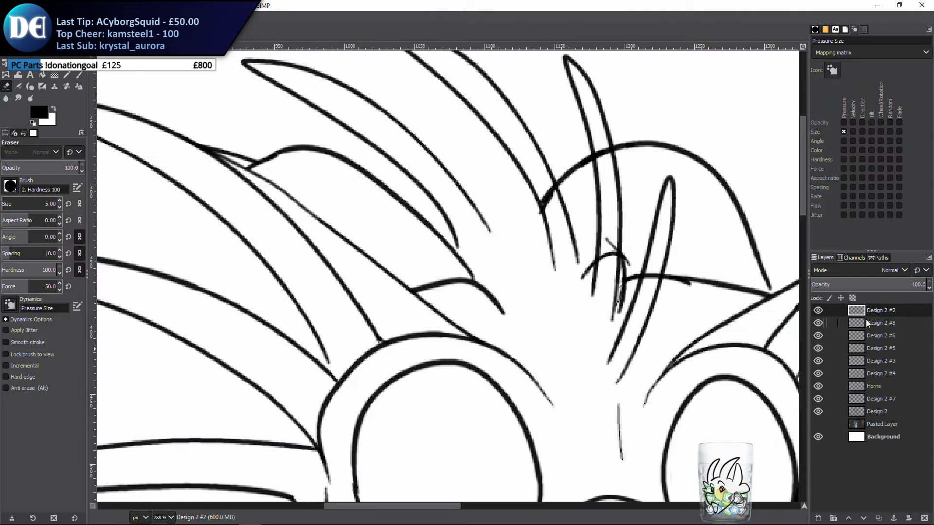
click(818, 386)
click(851, 386)
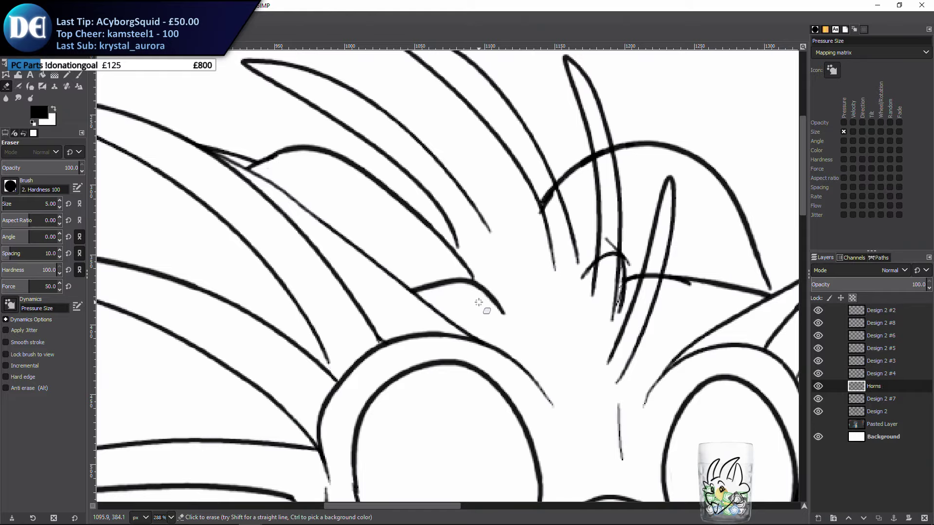
drag(479, 229, 461, 253)
drag(519, 236, 533, 211)
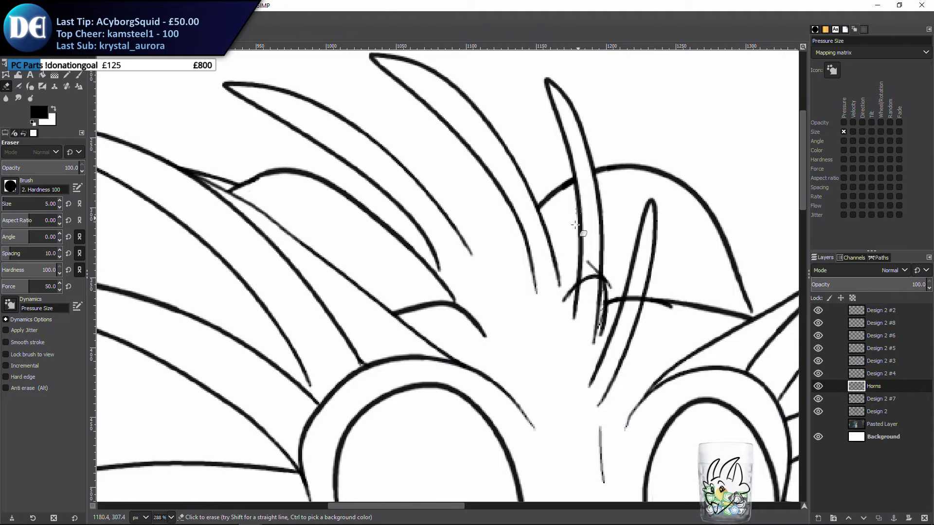
scroll(477, 318, right, 3)
mouse_move(501, 254)
mouse_down()
mouse_move(493, 275)
mouse_move(506, 264)
mouse_move(506, 275)
mouse_move(553, 292)
mouse_move(545, 335)
mouse_move(559, 241)
mouse_up()
Move the Horns layer directly below Design 2 #2 and add a new layer at the top of the stack
key(p)
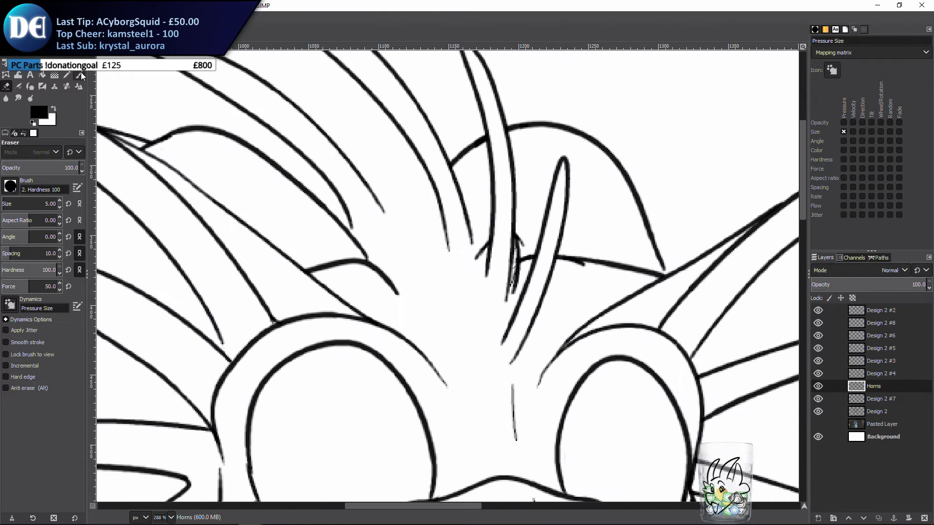
drag(855, 386, 848, 317)
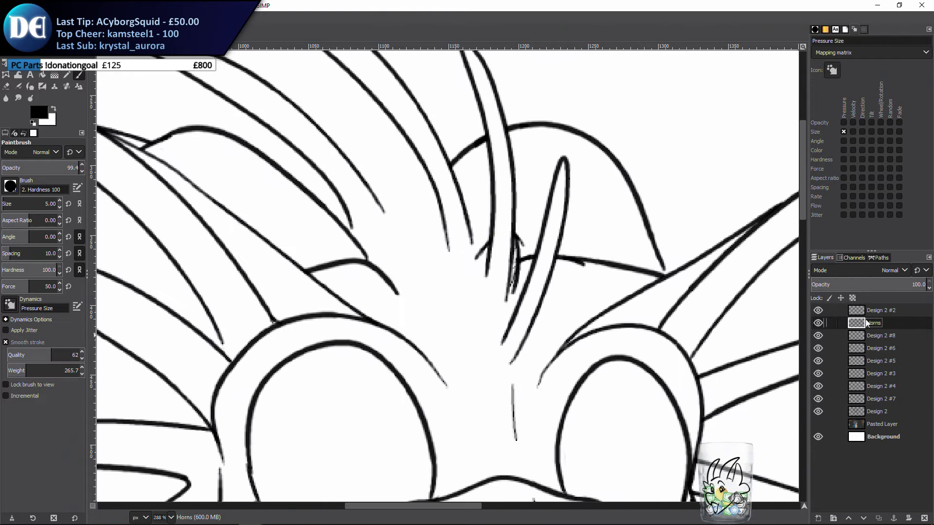
click(847, 314)
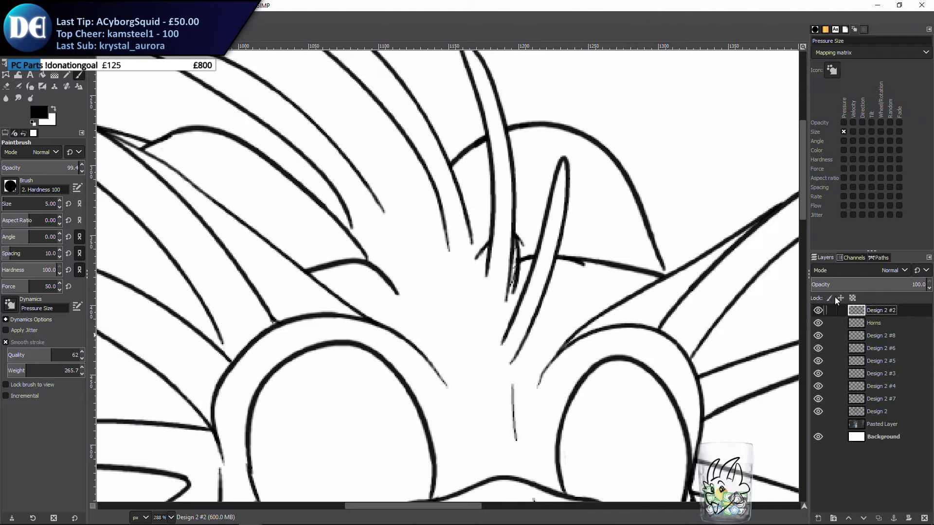
click(818, 518)
click(868, 510)
Draw a curved webbing edge from beneath the leftmost crest spine's tip to the left ear fin's upper edge
drag(235, 295, 465, 408)
scroll(435, 368, left, 3)
scroll(434, 368, up, 3)
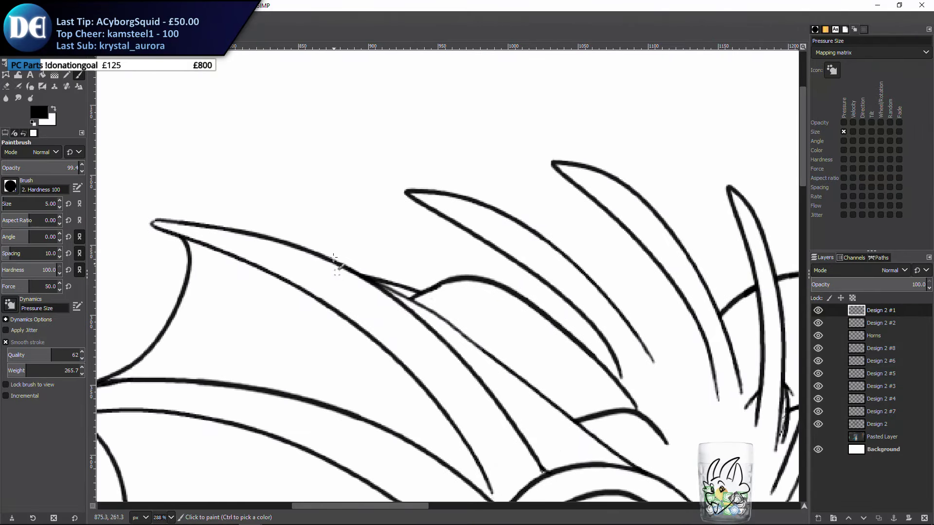
drag(418, 204, 294, 273)
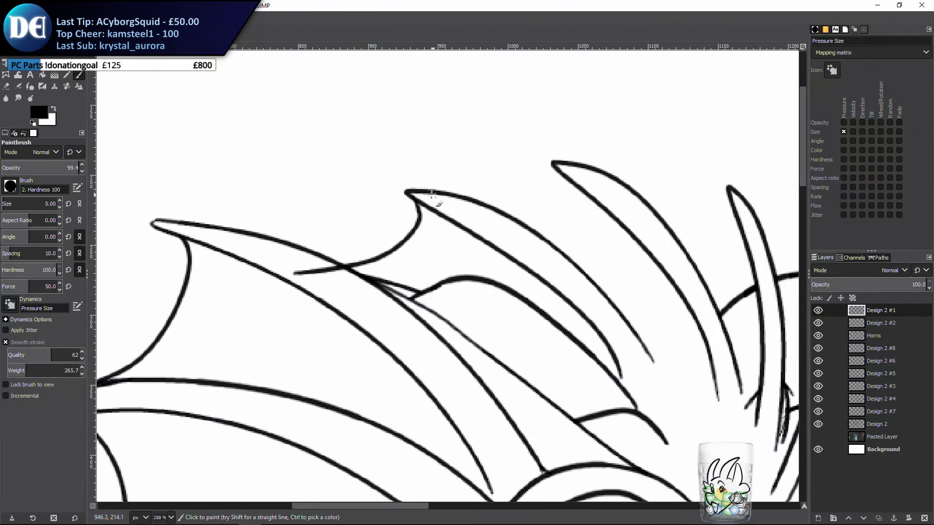
mouse_move(432, 195)
mouse_down()
mouse_move(536, 208)
mouse_move(571, 174)
mouse_up()
key(ctrl+z)
key(ctrl+z)
mouse_move(293, 261)
mouse_down()
mouse_move(424, 214)
mouse_move(344, 278)
mouse_move(295, 275)
mouse_up()
key(ctrl+z)
Draw the webbing edge between the leftmost and second crest spines, retrying the stroke until it dips smoothly
mouse_move(444, 192)
mouse_down()
mouse_move(553, 221)
mouse_move(572, 181)
mouse_up()
key(ctrl+z)
mouse_move(441, 195)
mouse_down()
mouse_move(529, 220)
mouse_move(577, 180)
mouse_up()
key(ctrl+z)
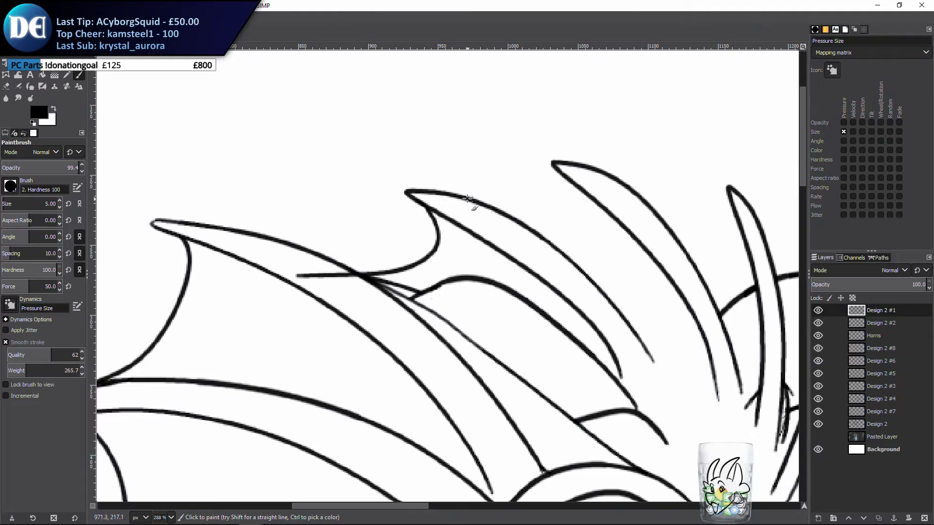
drag(467, 199, 591, 188)
key(ctrl+z)
mouse_move(433, 194)
mouse_down()
mouse_move(512, 209)
mouse_move(588, 186)
mouse_up()
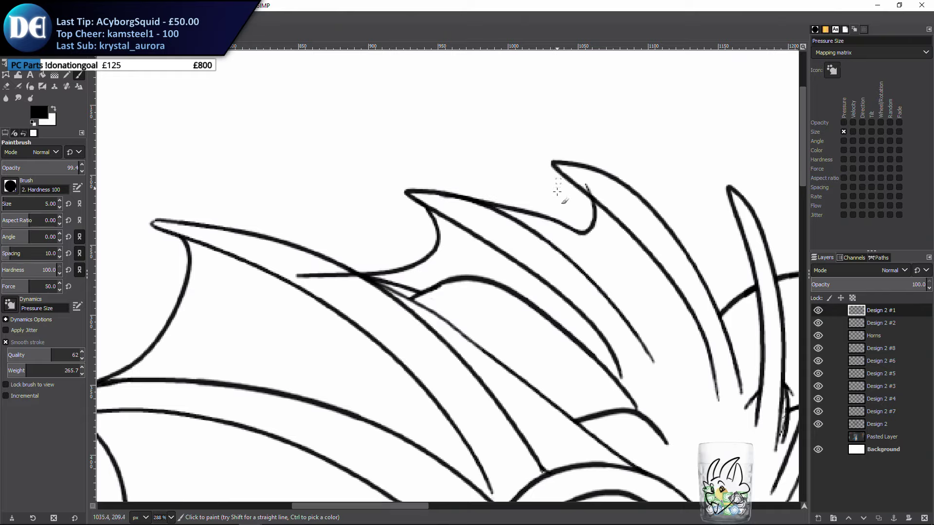
key(ctrl+z)
mouse_move(452, 195)
mouse_down()
mouse_move(597, 188)
mouse_move(499, 174)
mouse_move(648, 233)
mouse_up()
scroll(411, 215, right, 1)
key(ctrl+z)
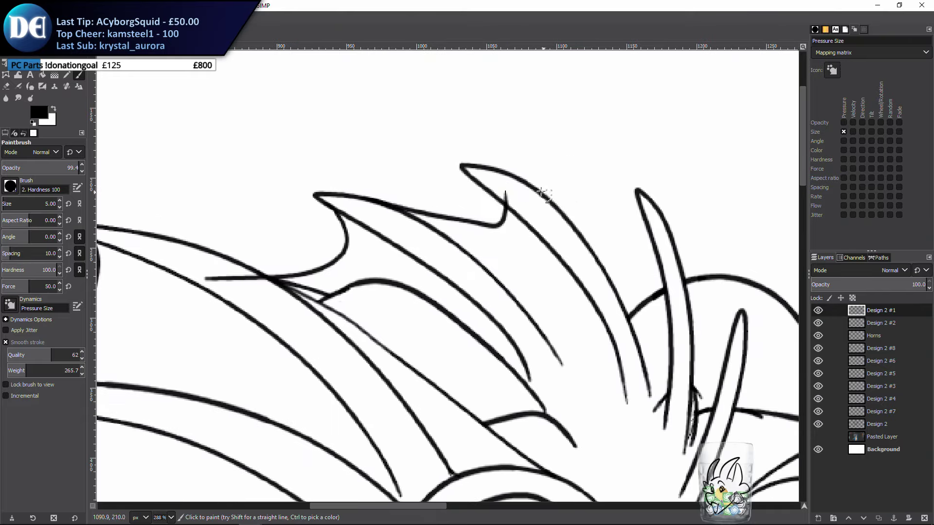
Draw the webbing edges from the second to the third crest spine and from the third to the fourth
mouse_move(527, 188)
mouse_down()
mouse_move(606, 238)
mouse_move(647, 228)
mouse_up()
drag(651, 279, 512, 210)
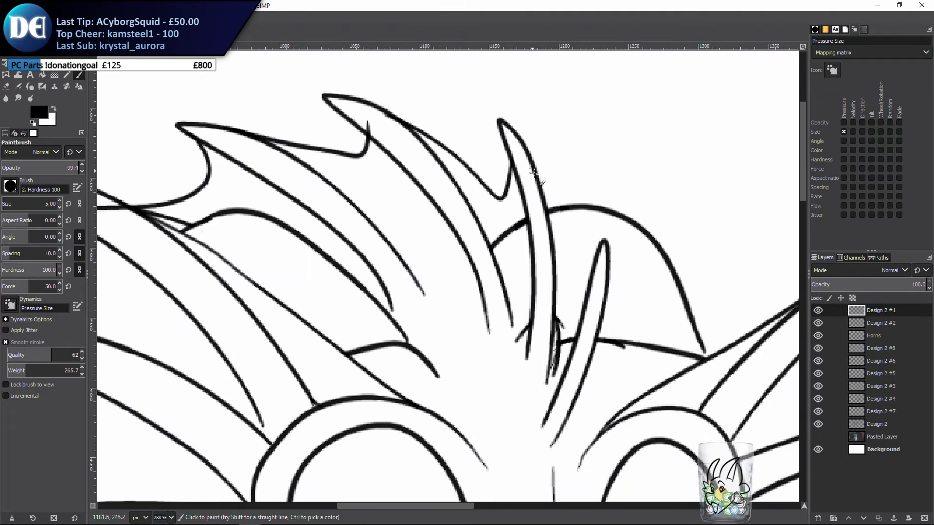
drag(533, 174, 596, 261)
Erase the webbing lines' overshoots inside the second spine and across the left ear fin, and return to the Paintbrush
drag(453, 184, 453, 202)
scroll(452, 201, up, 2)
scroll(453, 201, left, 1)
key(shift+e)
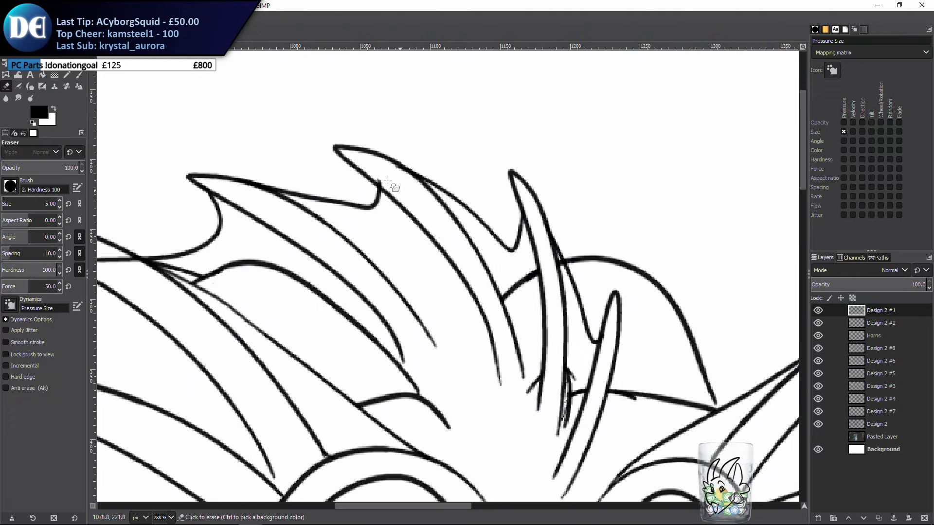
drag(382, 182, 395, 190)
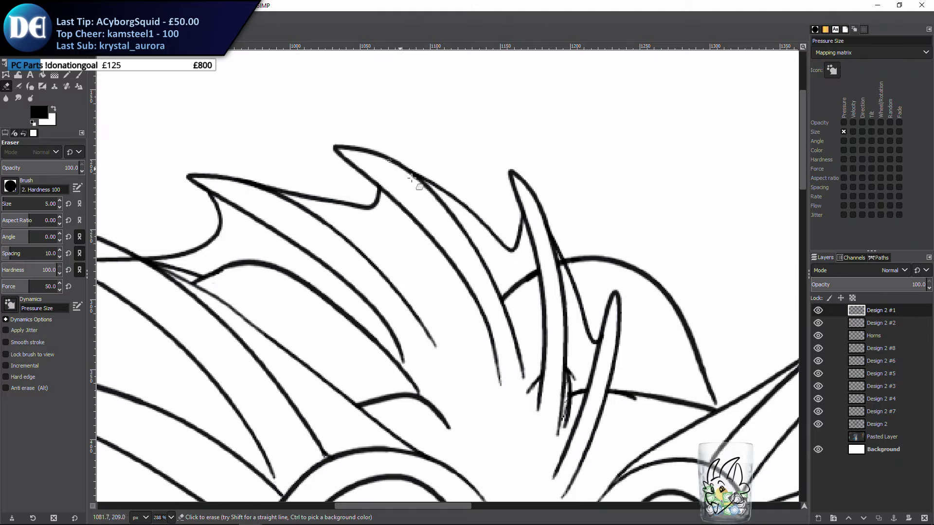
drag(234, 289, 376, 295)
mouse_move(217, 269)
mouse_down()
mouse_move(198, 254)
mouse_move(261, 278)
mouse_move(239, 265)
mouse_move(265, 265)
mouse_up()
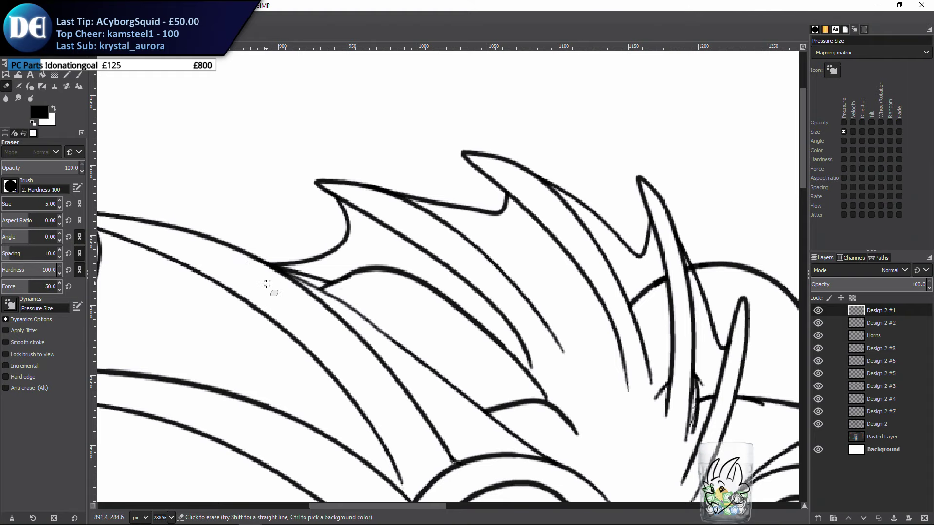
drag(385, 390, 179, 249)
key(p)
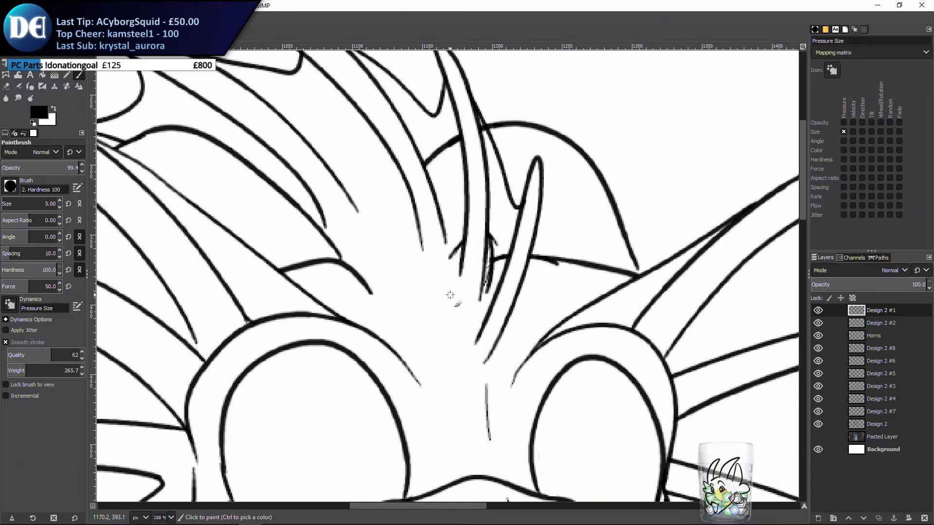
scroll(511, 208, down, 3)
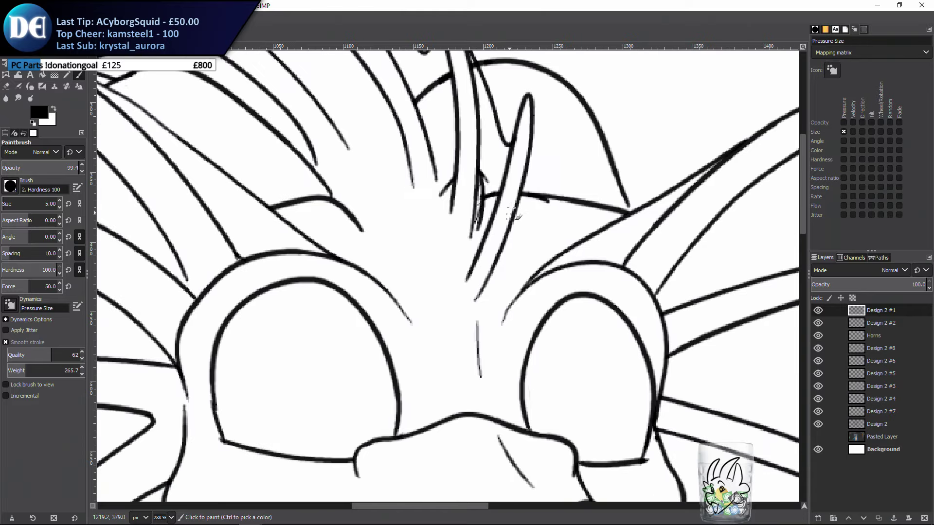
drag(526, 157, 501, 307)
key(ctrl+z)
drag(529, 151, 492, 360)
key(ctrl+z)
drag(529, 153, 463, 364)
key(ctrl+z)
Join the lower ends of the second, third and fourth crest spines with short connecting lines
drag(481, 294, 498, 410)
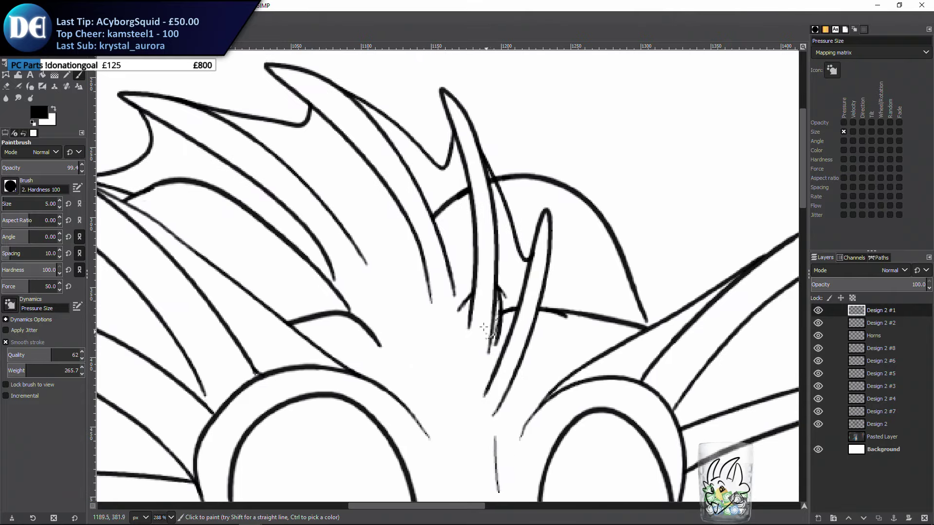
drag(490, 338, 486, 390)
mouse_move(445, 275)
mouse_down()
mouse_move(466, 315)
mouse_move(472, 279)
mouse_move(466, 313)
mouse_up()
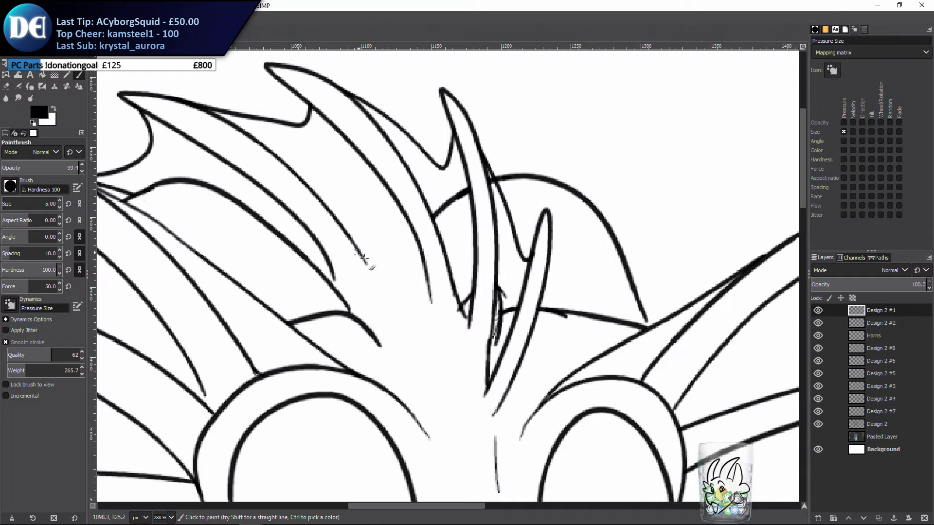
Draw a curved line joining the leftmost crest spine's lower end to the second spine's base, retrying until it fits
drag(363, 256, 430, 303)
key(ctrl+z)
drag(359, 254, 434, 310)
key(ctrl+z)
drag(360, 255, 435, 311)
key(ctrl+z)
drag(357, 254, 432, 310)
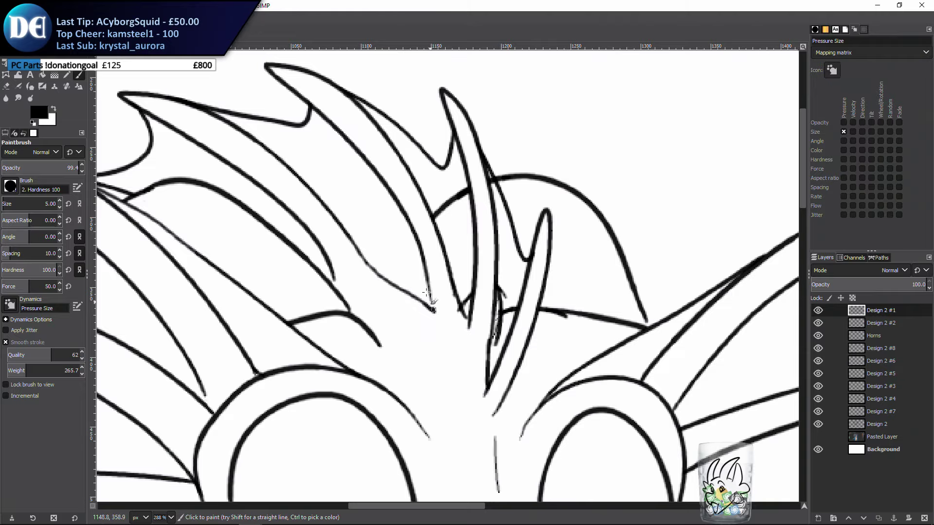
Thin the curved line between the bases of the leftmost and second crest spines with the Eraser
key(1)
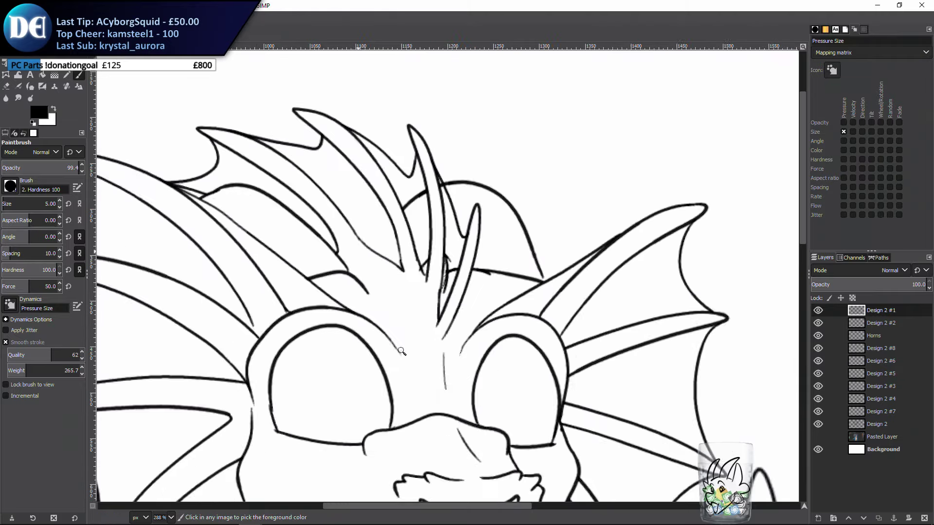
scroll(331, 211, up, 5)
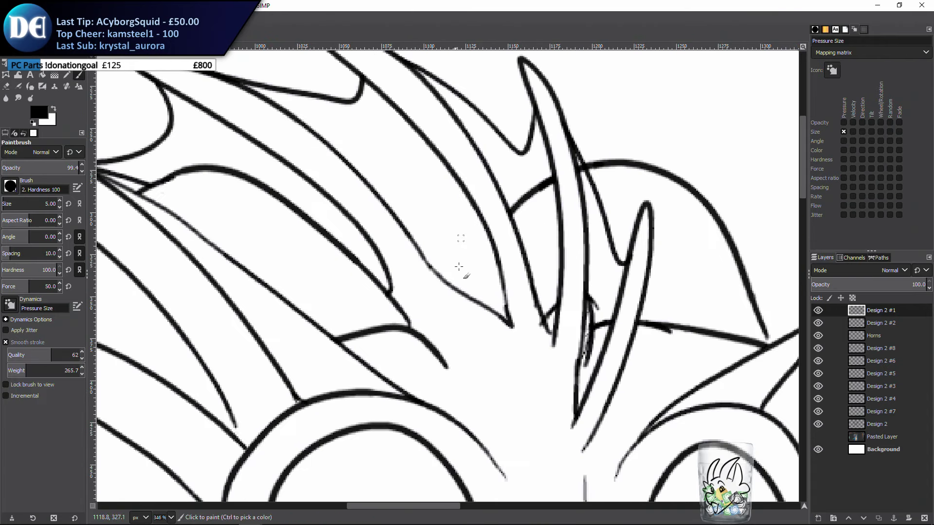
key(shift+e)
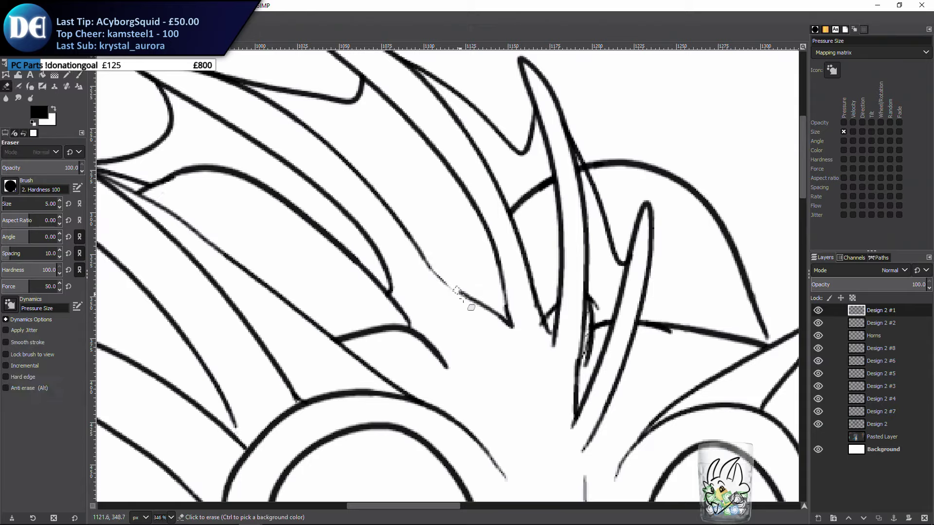
Erase the lower end of the crest membrane line and repaint it as a curve meeting the neighbouring spine's tip
mouse_move(457, 292)
mouse_down()
mouse_move(432, 269)
mouse_move(514, 327)
mouse_up()
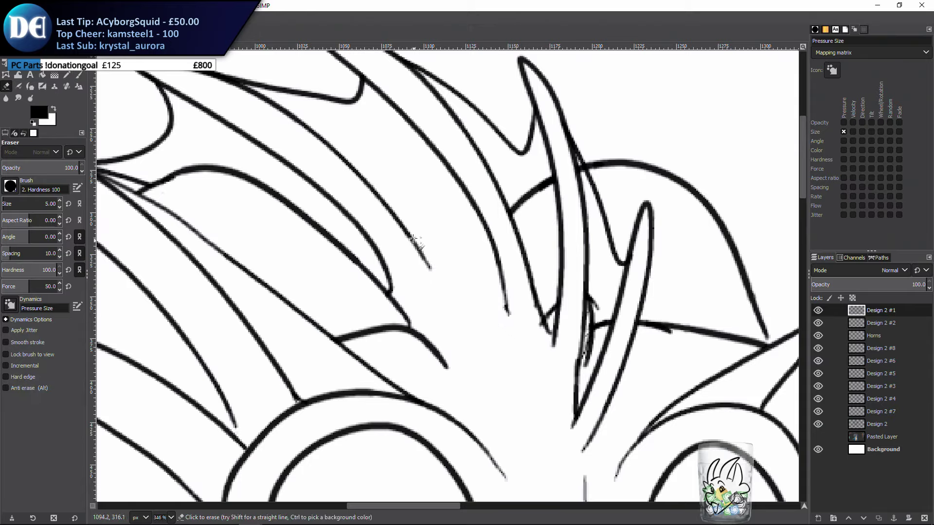
key(p)
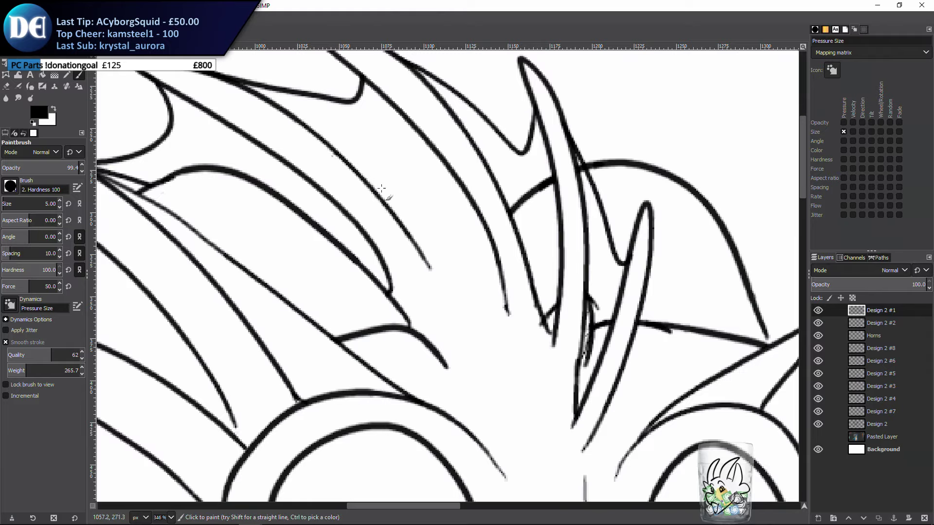
mouse_move(382, 188)
mouse_down()
mouse_move(486, 299)
mouse_move(472, 297)
mouse_move(509, 314)
mouse_up()
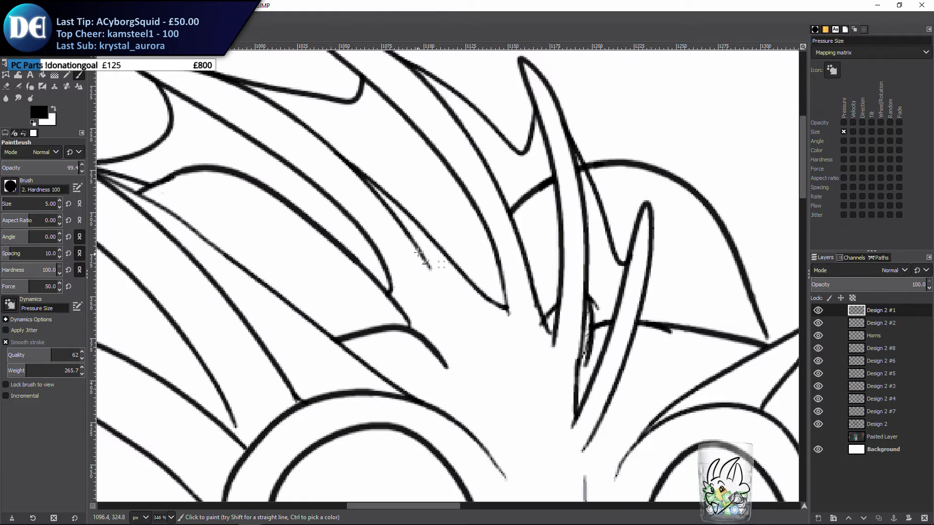
Identify the Design 2 #2 layer's lines and erase the stray crest line overlapping the repainted curve on it
click(818, 323)
click(818, 323)
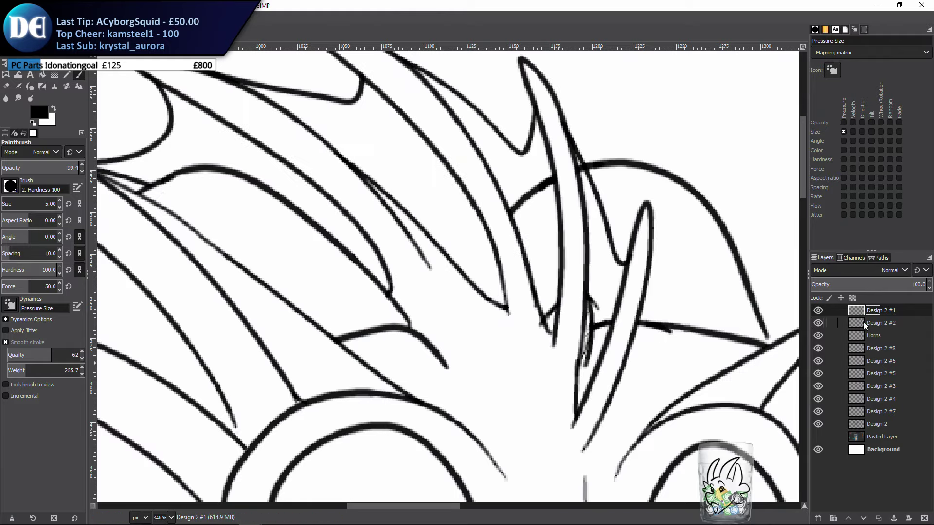
click(864, 323)
key(shift+e)
mouse_move(428, 269)
mouse_down()
mouse_move(330, 152)
mouse_move(406, 227)
mouse_move(353, 183)
mouse_move(431, 218)
mouse_move(439, 365)
mouse_up()
mouse_move(477, 284)
mouse_down()
mouse_move(411, 315)
mouse_move(401, 308)
mouse_up()
scroll(402, 307, down, 2)
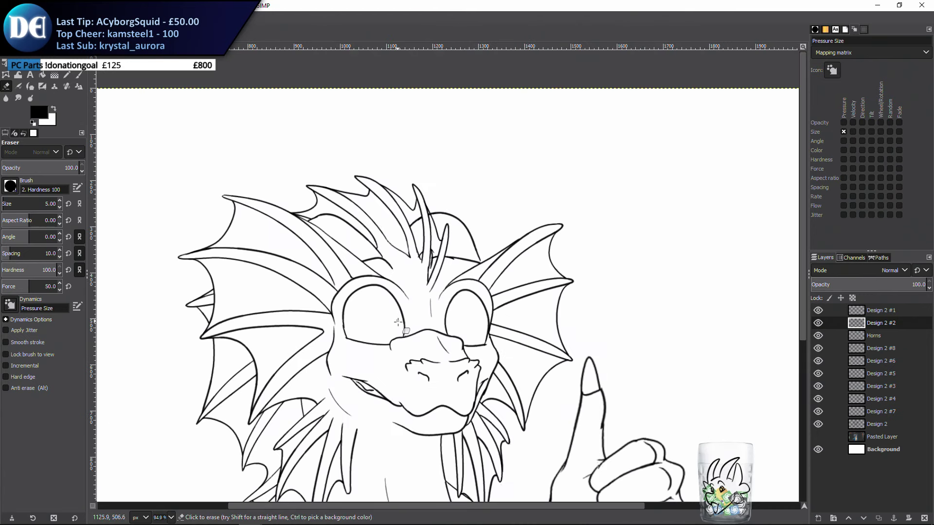
On the Horns layer, erase the horn lines that cross and show between the front crest spines
key(p)
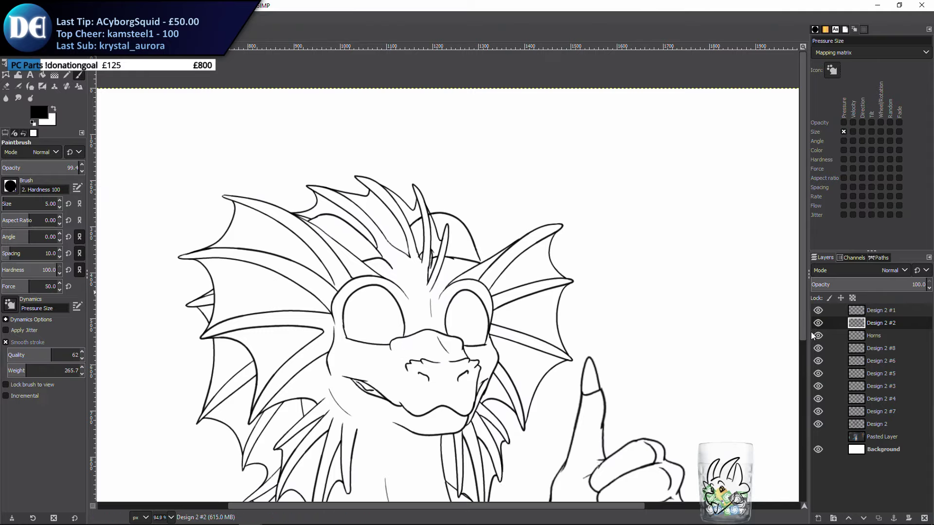
click(861, 335)
scroll(511, 313, up, 5)
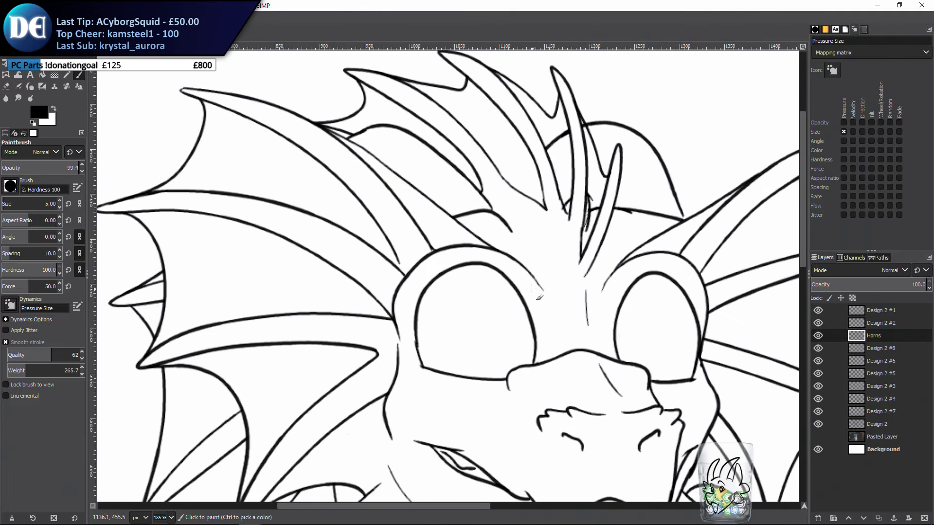
drag(493, 337, 519, 298)
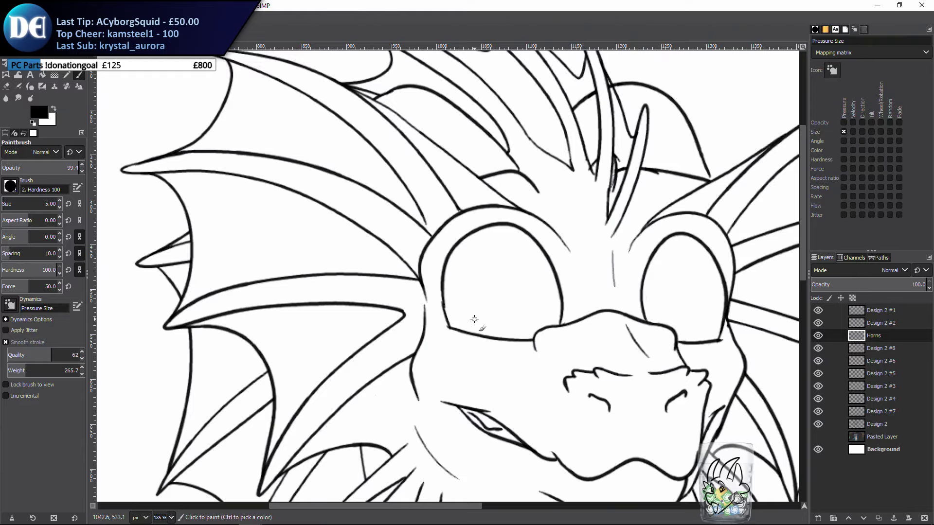
scroll(419, 296, up, 5)
drag(436, 235, 413, 435)
scroll(410, 248, down, 6)
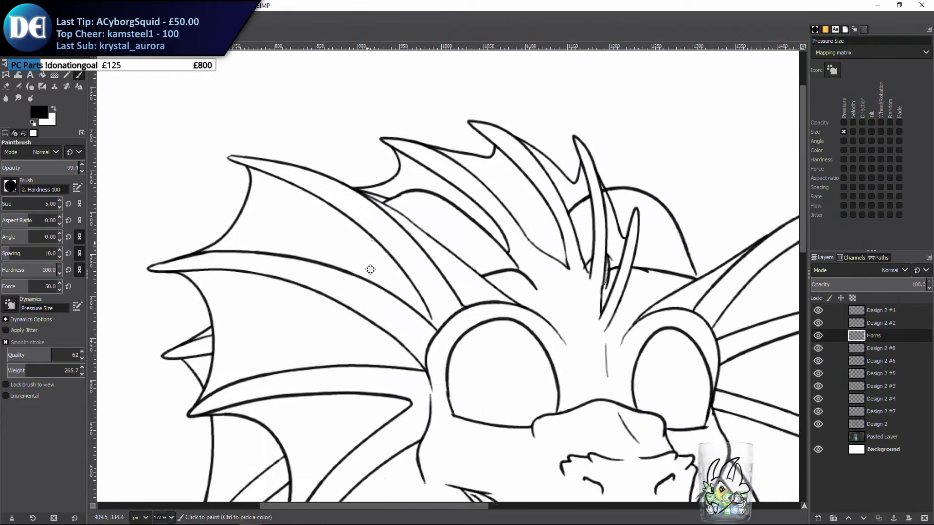
scroll(367, 244, up, 2)
drag(364, 216, 362, 288)
scroll(442, 311, up, 2)
key(shift+e)
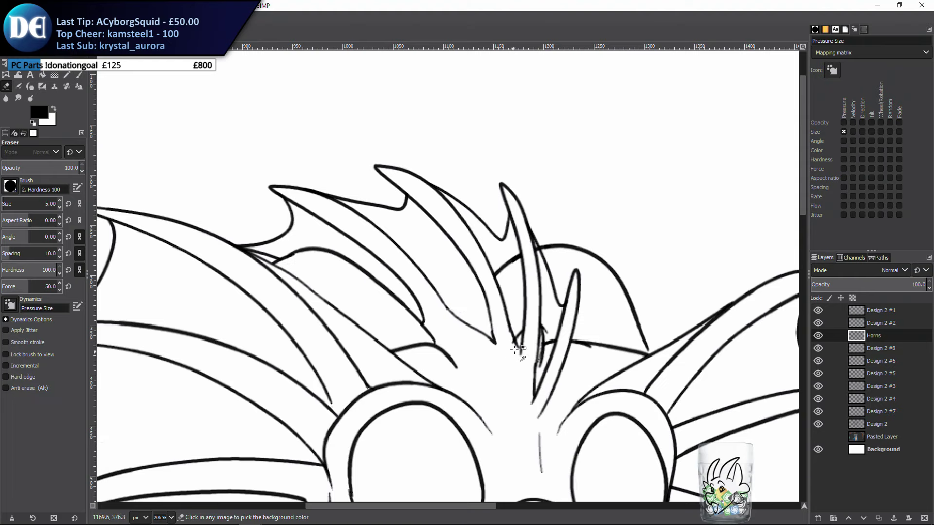
scroll(482, 222, up, 2)
mouse_move(482, 222)
mouse_down()
mouse_move(499, 199)
mouse_move(487, 204)
mouse_move(508, 192)
mouse_move(527, 201)
mouse_move(541, 175)
mouse_up()
drag(482, 377, 490, 335)
mouse_move(529, 282)
mouse_down()
mouse_move(540, 319)
mouse_move(564, 315)
mouse_move(571, 276)
mouse_move(556, 338)
mouse_move(587, 308)
mouse_up()
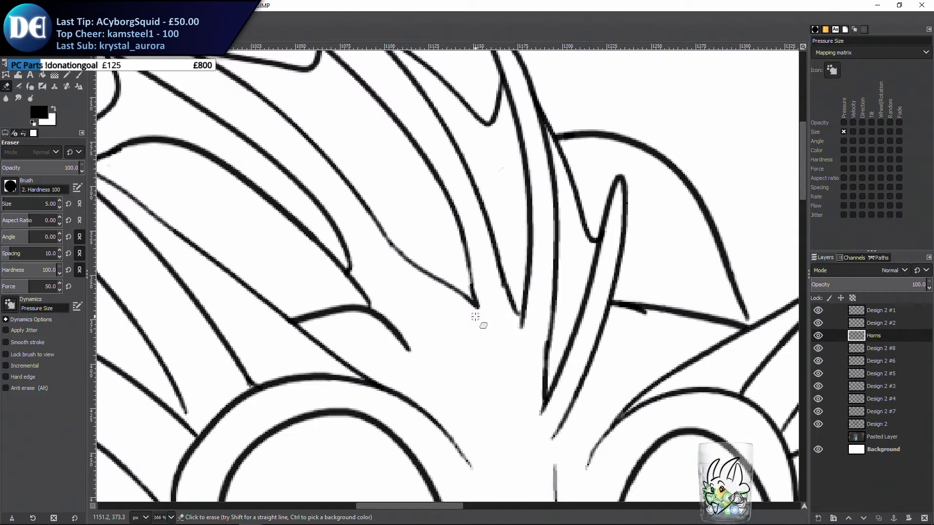
ctrl+scroll(455, 287, down, 3)
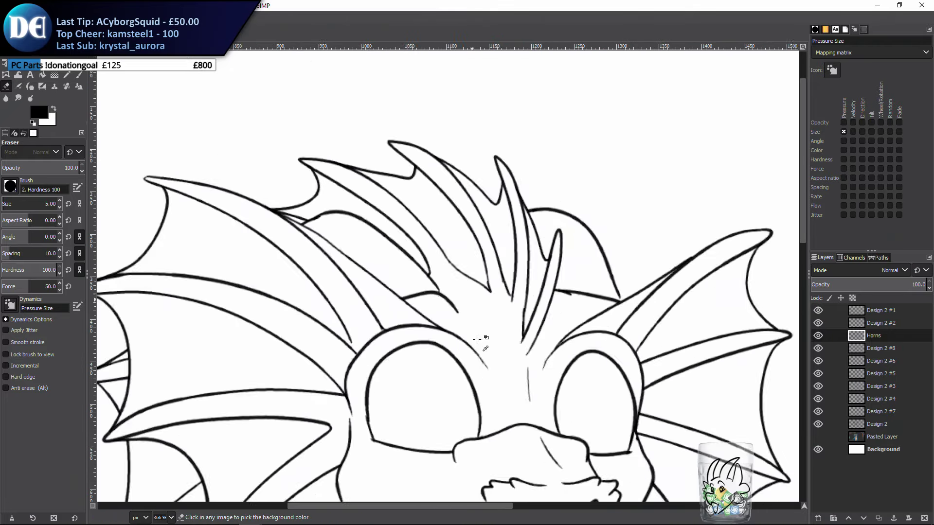
ctrl+scroll(477, 339, down, 6)
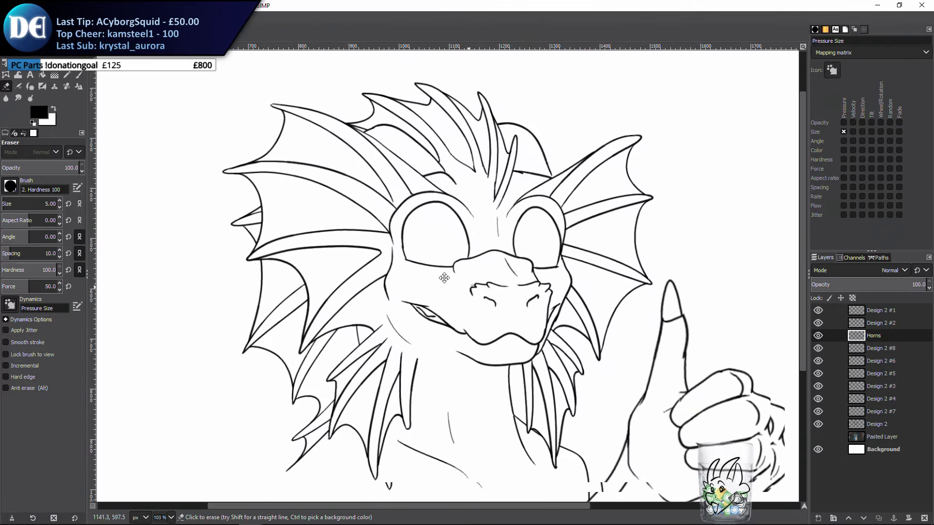
ctrl+scroll(444, 277, down, 2)
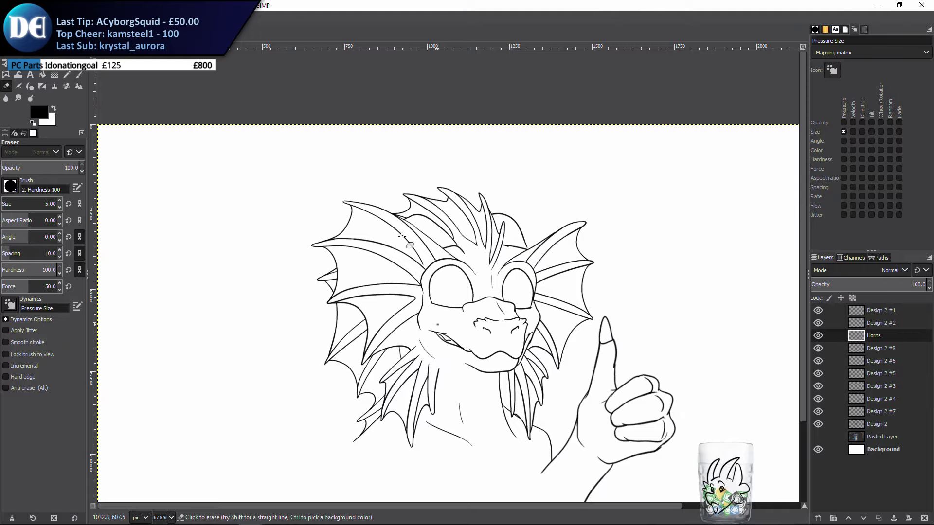
ctrl+scroll(410, 289, up, 3)
ctrl+scroll(410, 289, up, 1)
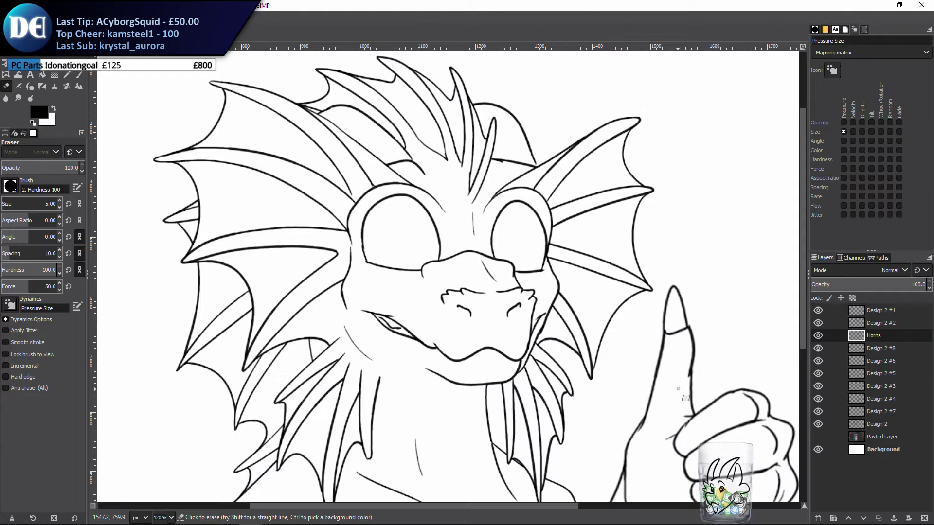
drag(521, 337, 491, 343)
drag(659, 280, 658, 308)
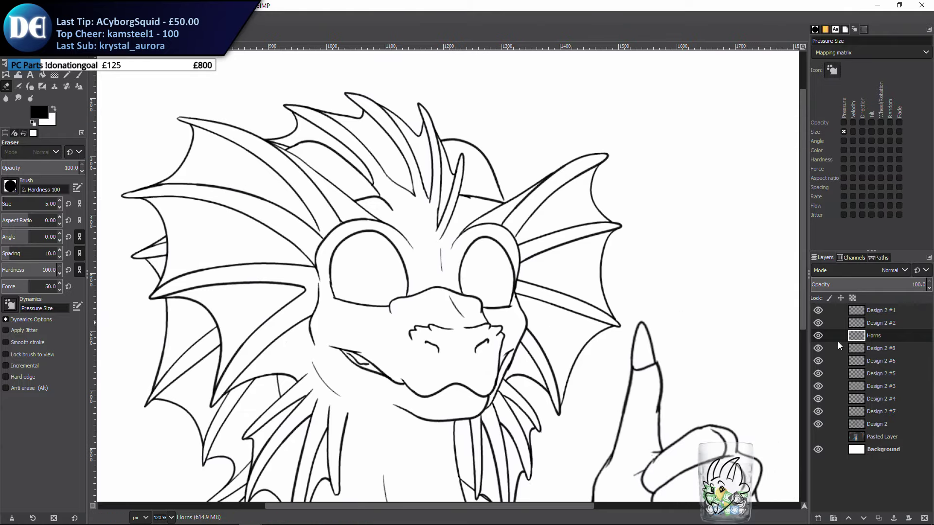
Make Design 2 #1 the active layer and save the image
click(854, 311)
scroll(541, 342, down, 3)
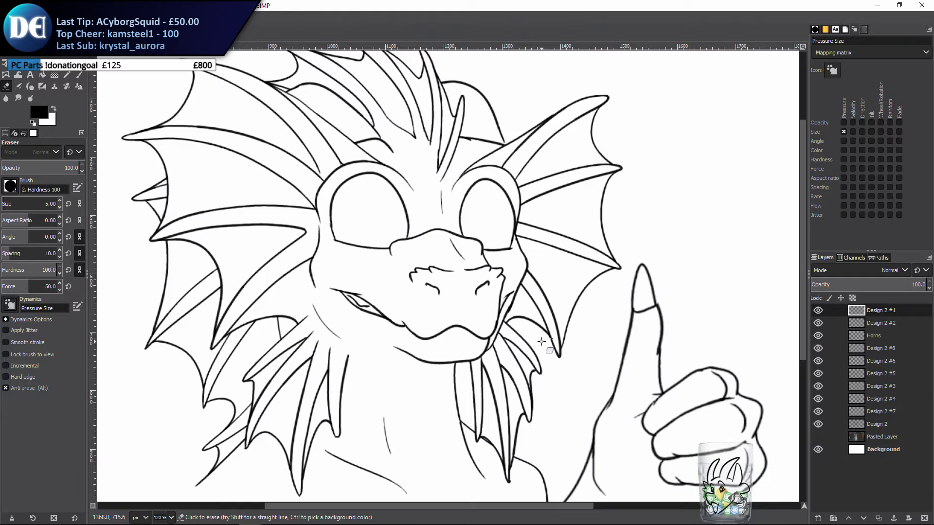
key(ctrl+s)
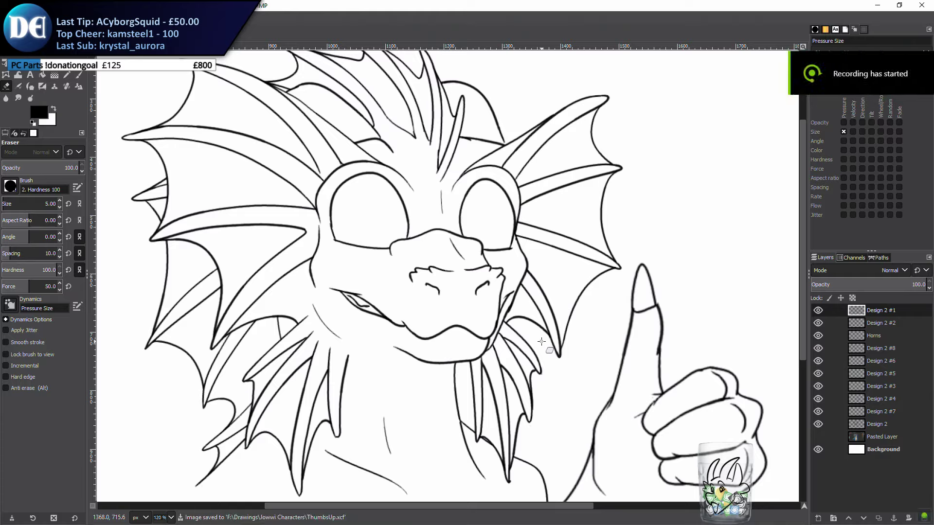
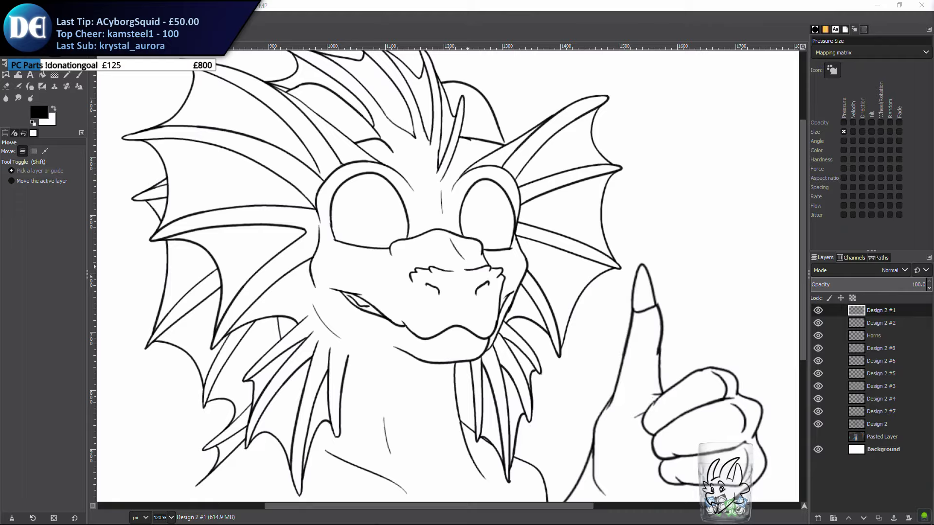
Add a new layer directly above the Design 2 #1 layer
click(834, 517)
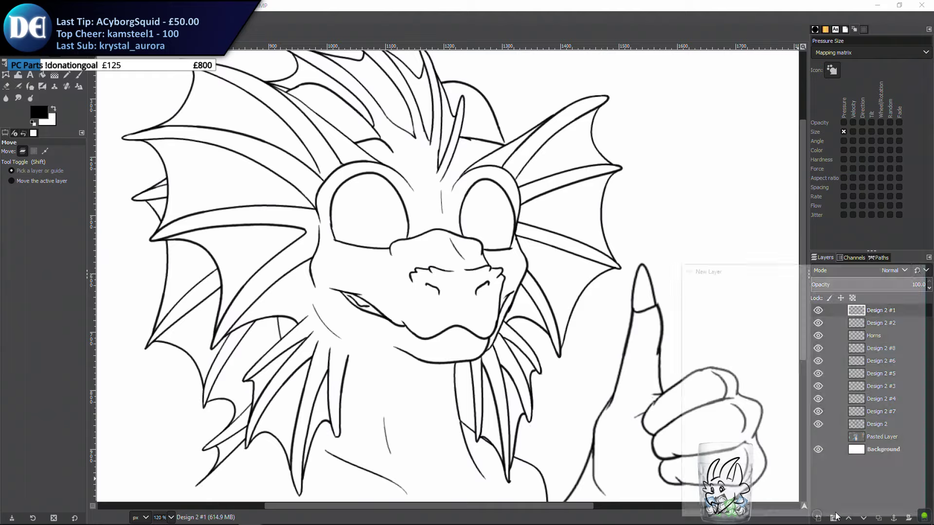
click(908, 508)
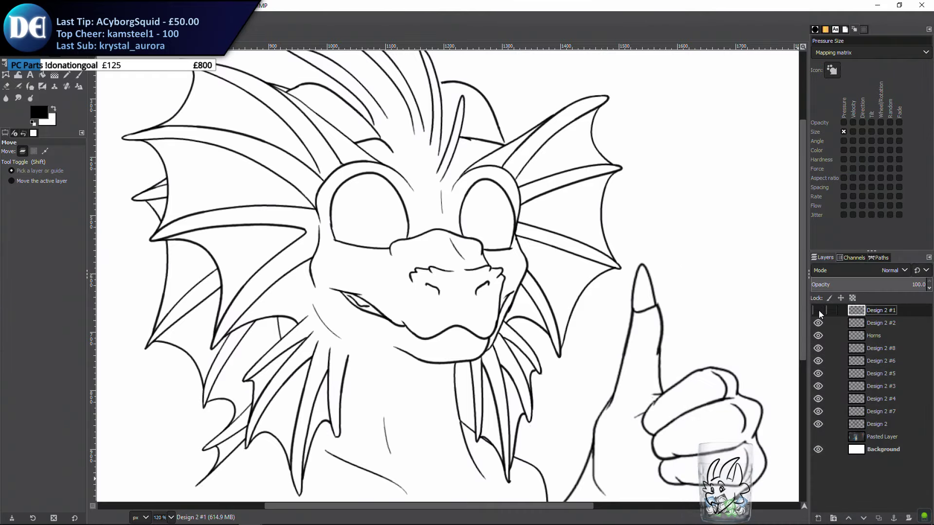
click(818, 516)
click(862, 509)
Paint the collar's upper edge as a smooth curve across the neck with the Paintbrush, redoing unsatisfactory strokes
drag(482, 467, 515, 419)
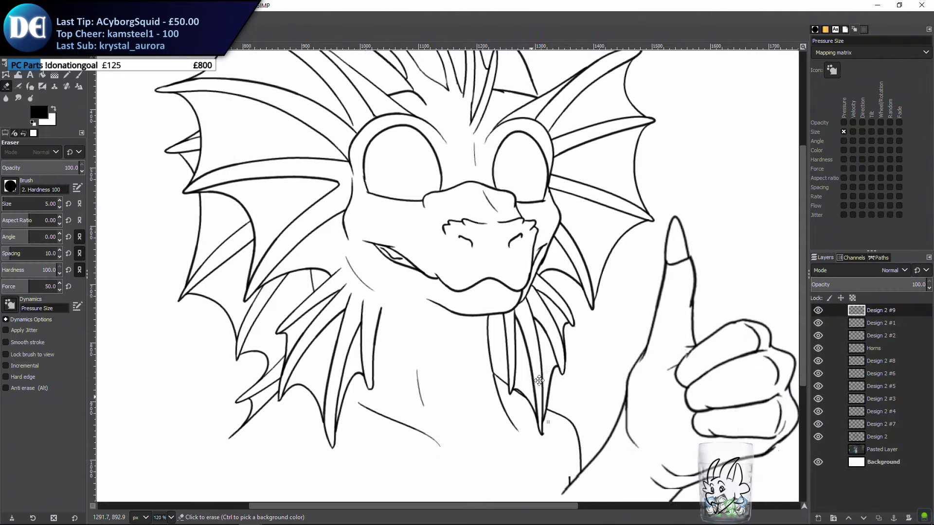
scroll(521, 360, up, 2)
drag(521, 360, 485, 351)
click(79, 74)
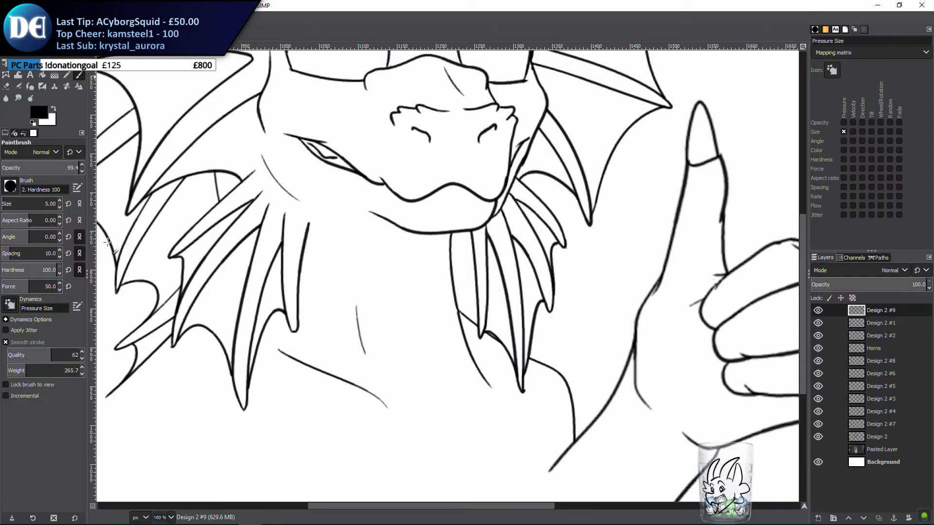
drag(287, 268, 486, 306)
key(ctrl+z)
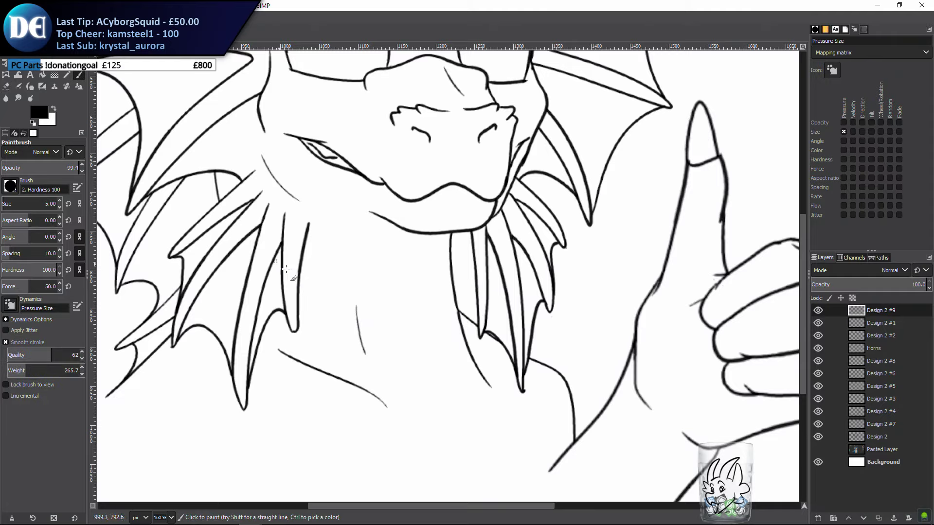
drag(287, 271, 440, 324)
key(ctrl+z)
mouse_move(287, 273)
mouse_down()
mouse_move(447, 299)
mouse_move(405, 328)
mouse_move(457, 297)
mouse_up()
Paint the collar's lower edge as a second rounded curve beneath the upper one, replacing the pointed attempt
key(ctrl+z)
mouse_move(258, 311)
mouse_down()
mouse_move(450, 401)
mouse_move(474, 326)
mouse_up()
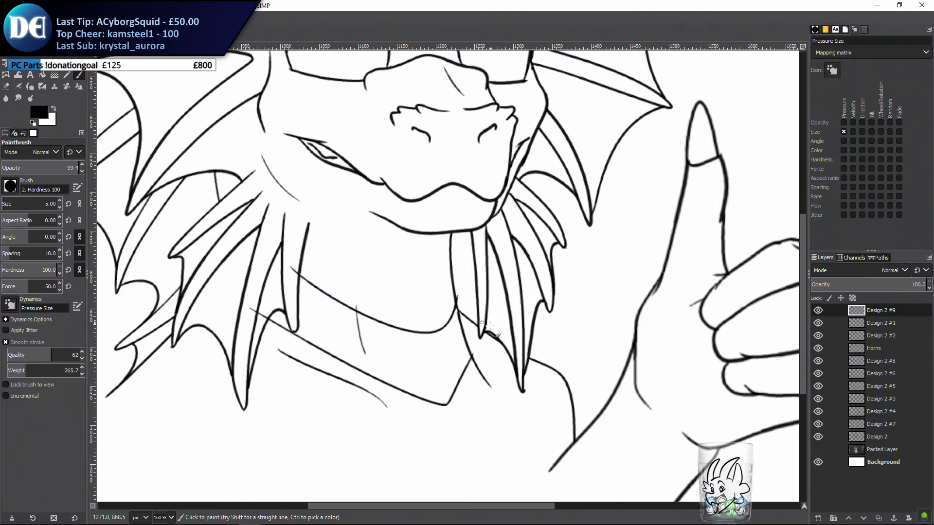
key(ctrl+z)
mouse_move(258, 309)
mouse_down()
mouse_move(357, 372)
mouse_move(472, 327)
mouse_up()
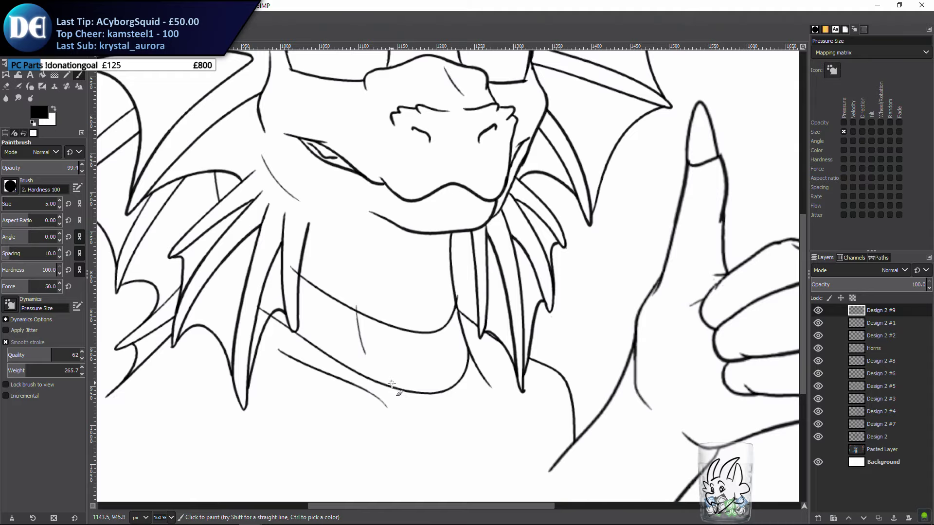
Paint the short curved stroke closing the collar at the far side of the neck, redoing it once
scroll(395, 369, up, 5)
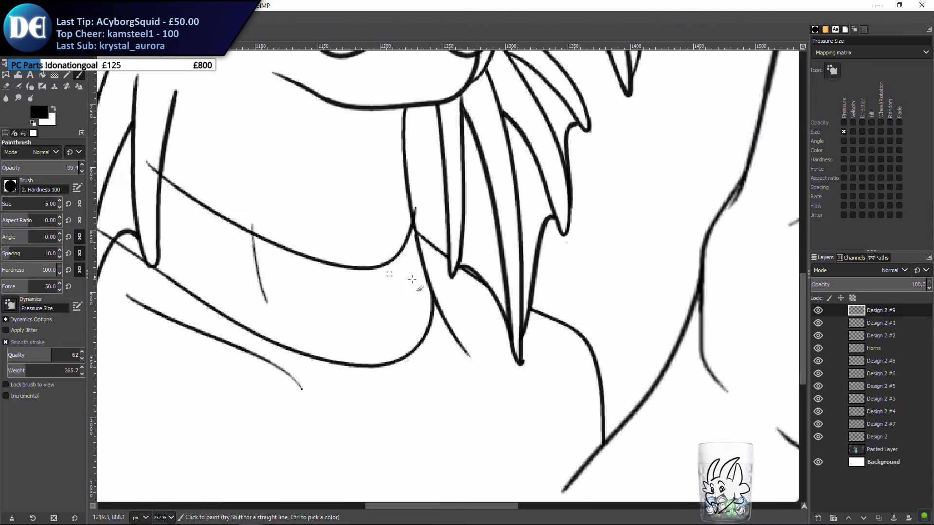
drag(431, 282, 394, 178)
key(ctrl+z)
mouse_move(433, 302)
mouse_down()
mouse_move(423, 217)
mouse_move(401, 177)
mouse_move(405, 189)
mouse_move(412, 185)
mouse_move(399, 178)
mouse_move(398, 202)
mouse_move(420, 234)
mouse_move(421, 199)
mouse_up()
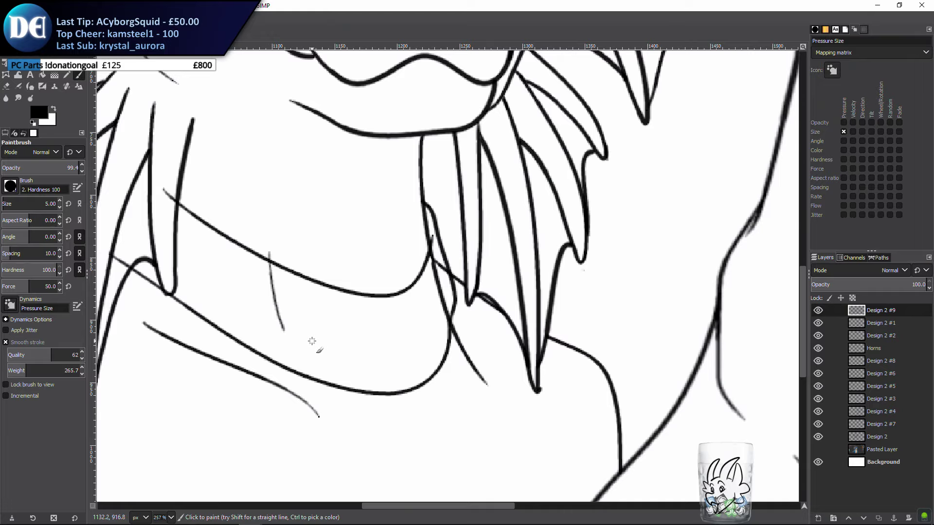
Erase the ends of the collar's upper and lower edges where they overlap the near-side neck fin
drag(468, 321, 536, 333)
drag(284, 191, 344, 208)
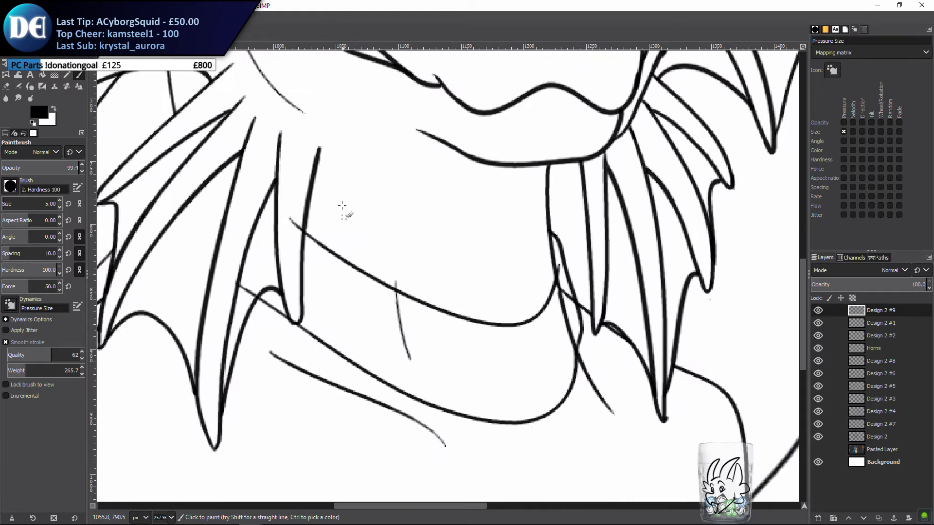
key(shift+e)
drag(297, 227, 301, 228)
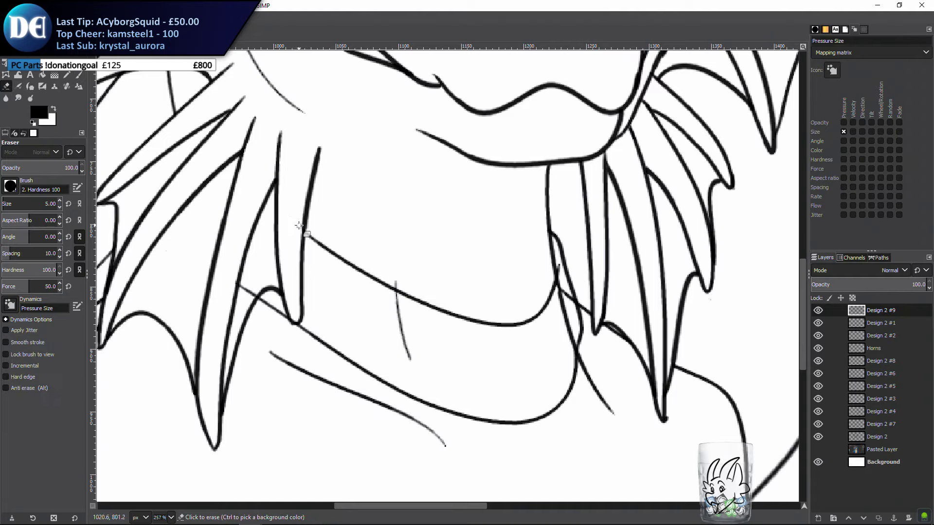
mouse_move(233, 290)
mouse_down()
mouse_move(245, 279)
mouse_move(260, 297)
mouse_up()
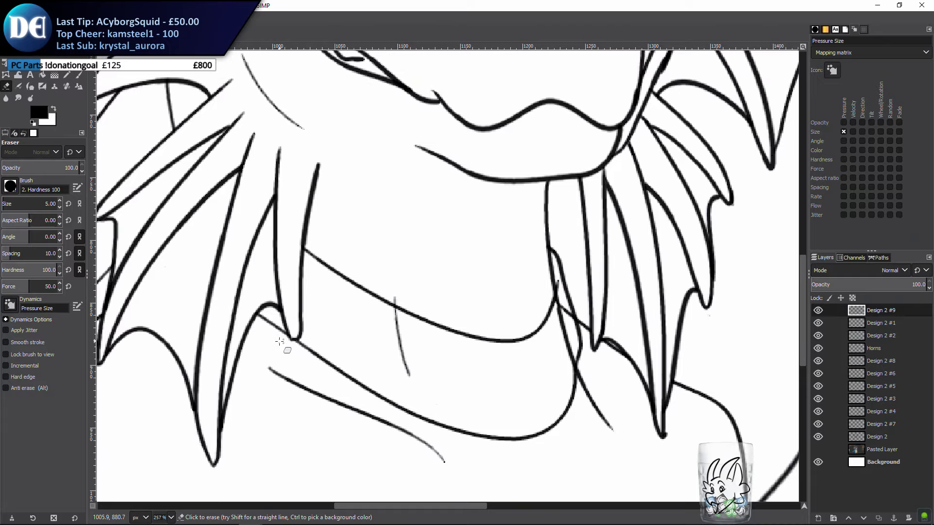
Try to paint a round tag with the Paintbrush, first below the collar and then inside the collar's front
scroll(341, 350, up, 1)
key(p)
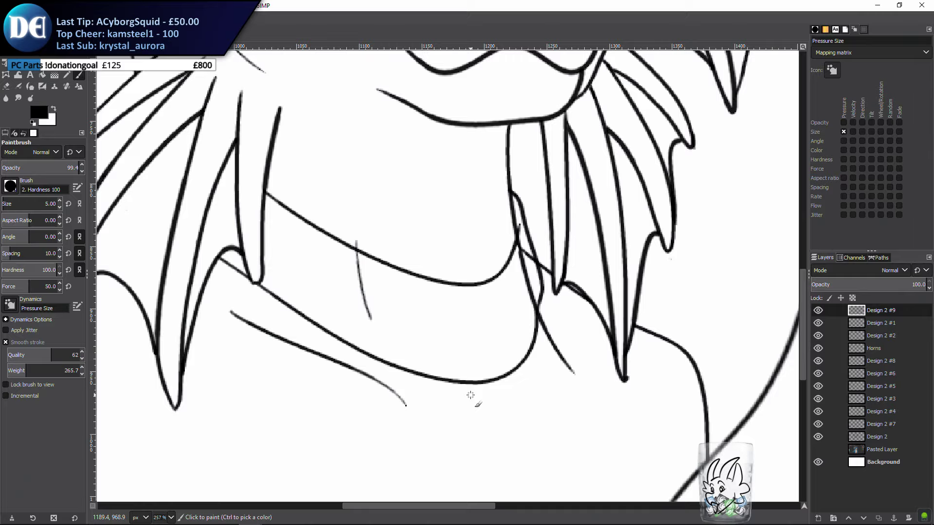
mouse_move(379, 406)
mouse_down()
mouse_move(433, 443)
mouse_move(538, 473)
mouse_up()
key(ctrl+z)
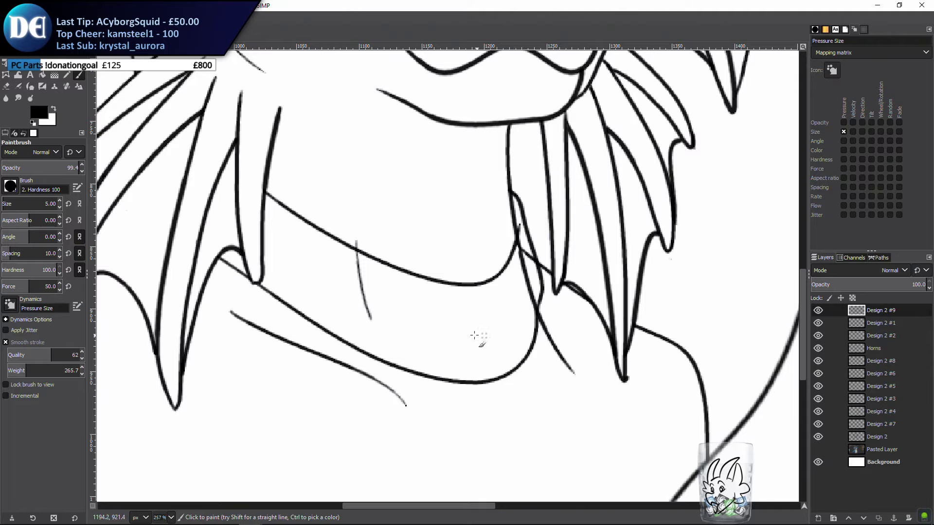
mouse_move(453, 395)
mouse_down()
mouse_move(433, 360)
mouse_move(435, 379)
mouse_up()
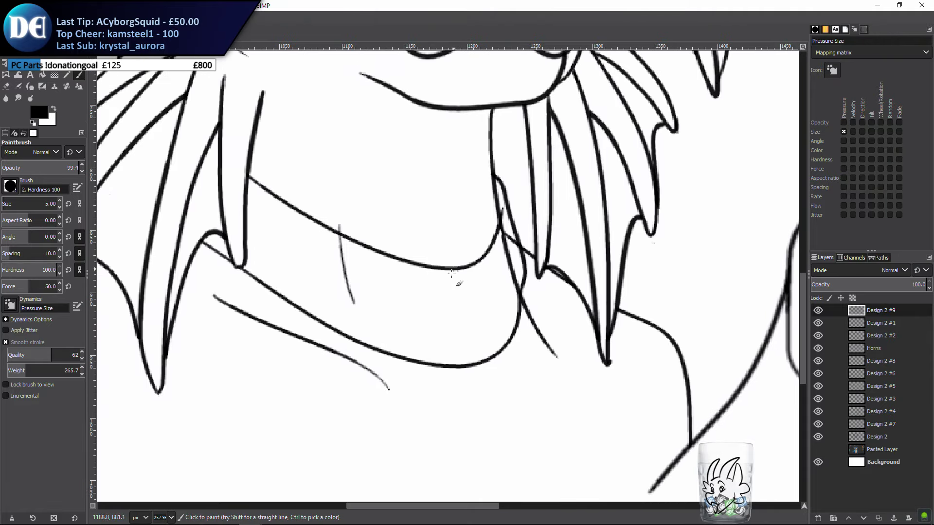
mouse_move(471, 277)
mouse_down()
mouse_move(431, 287)
mouse_move(460, 269)
mouse_up()
key(ctrl+z)
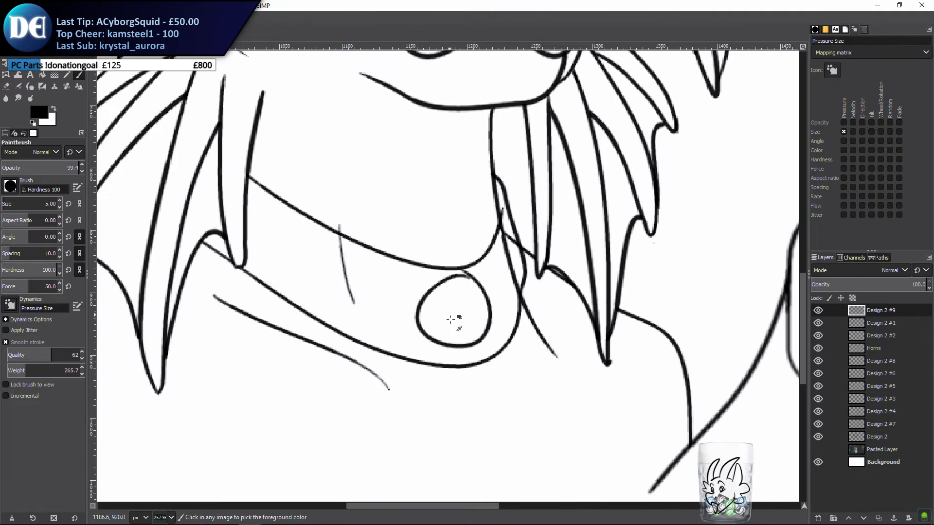
key(ctrl+z)
drag(491, 320, 438, 329)
key(ctrl+z)
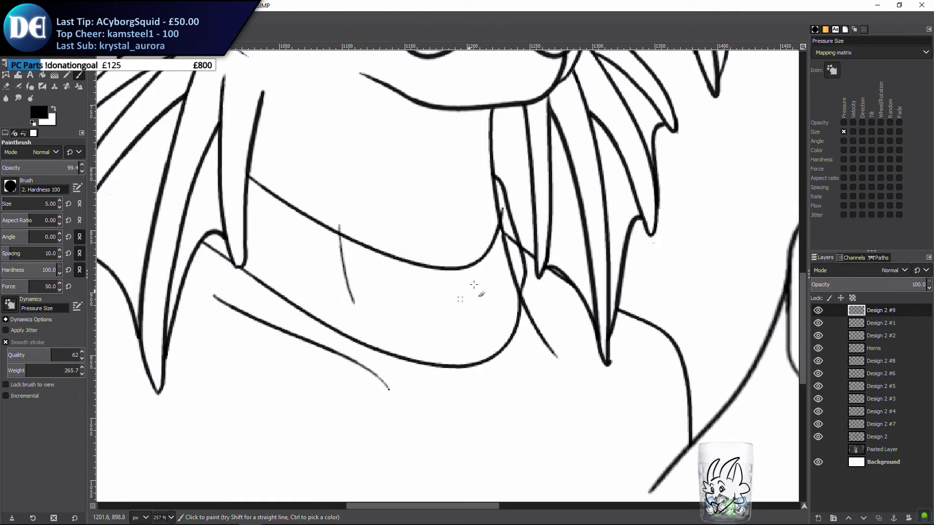
Paint a large upright oval on the collar's front and a small circle on its near side, undoing unsatisfactory strokes
mouse_move(473, 277)
mouse_down()
mouse_move(461, 271)
mouse_move(489, 330)
mouse_move(494, 291)
mouse_move(452, 275)
mouse_move(443, 323)
mouse_move(452, 313)
mouse_move(447, 325)
mouse_move(461, 327)
mouse_move(440, 328)
mouse_move(438, 310)
mouse_move(457, 314)
mouse_move(424, 337)
mouse_up()
key(ctrl+z)
key(ctrl+z)
key(ctrl+z)
key(ctrl+z)
key(ctrl+z)
key(ctrl+z)
key(ctrl+z)
key(ctrl+z)
key(shift+e)
key(ctrl+z)
Paint a small narrow oval between the large oval and the collar's far edge, redoing unsatisfactory attempts
key(p)
mouse_move(520, 318)
mouse_down()
mouse_move(536, 333)
mouse_move(517, 308)
mouse_move(531, 342)
mouse_move(514, 308)
mouse_move(536, 321)
mouse_move(513, 318)
mouse_move(515, 327)
mouse_move(516, 299)
mouse_move(518, 334)
mouse_move(522, 298)
mouse_move(531, 339)
mouse_move(518, 306)
mouse_up()
key(ctrl+z)
key(ctrl+z)
key(ctrl+z)
key(ctrl+z)
key(ctrl+z)
key(ctrl+z)
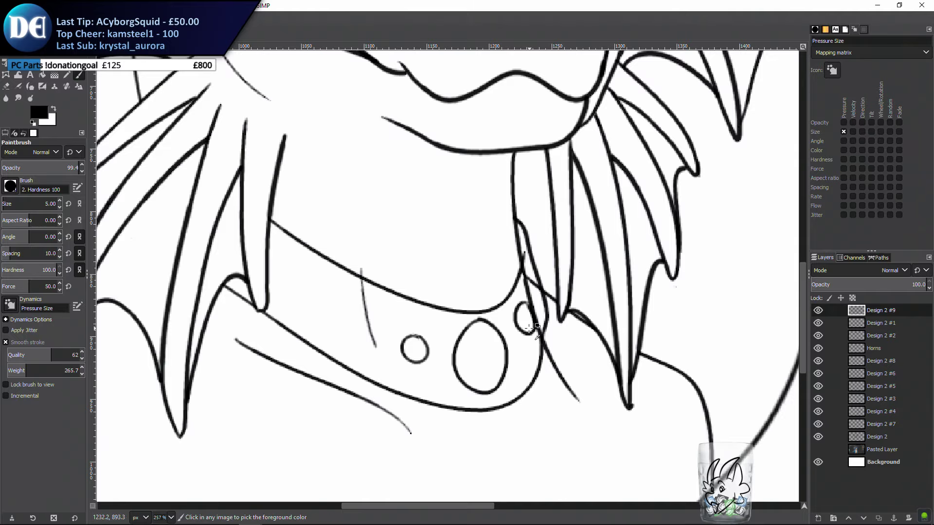
key(ctrl+z)
mouse_move(526, 302)
mouse_down()
mouse_move(533, 331)
mouse_move(488, 319)
mouse_move(500, 305)
mouse_move(506, 319)
mouse_move(469, 316)
mouse_up()
key(shift+e)
key(p)
key(ctrl+z)
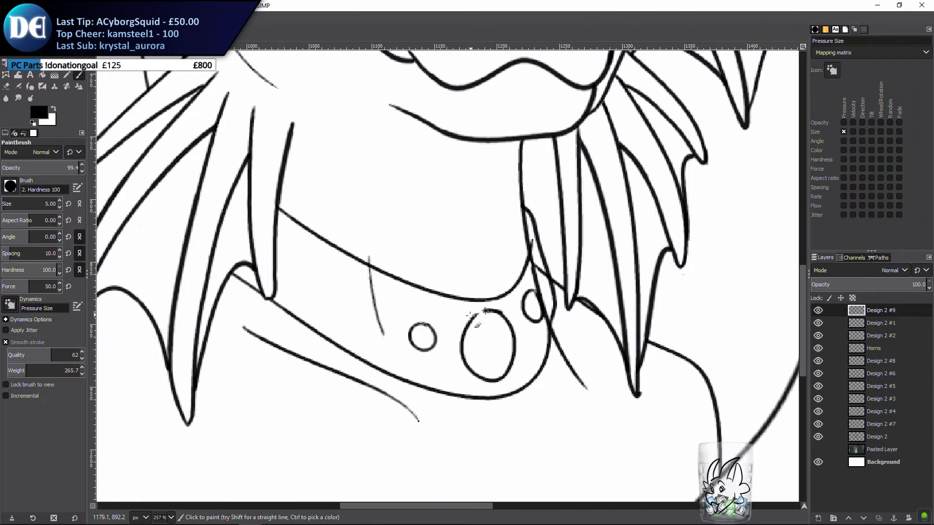
Find the layer holding the stray neck line that crosses the collar and erase that line on Design 2 #8
click(817, 322)
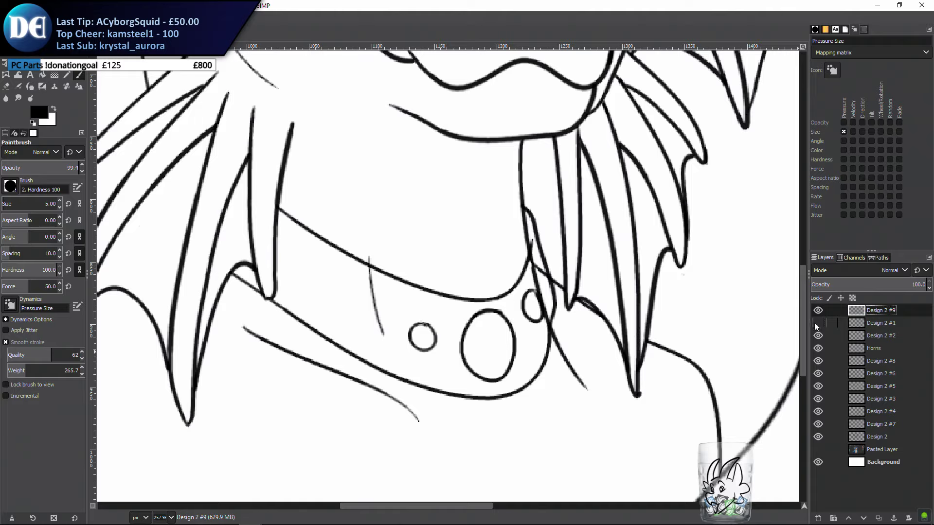
click(818, 350)
click(815, 362)
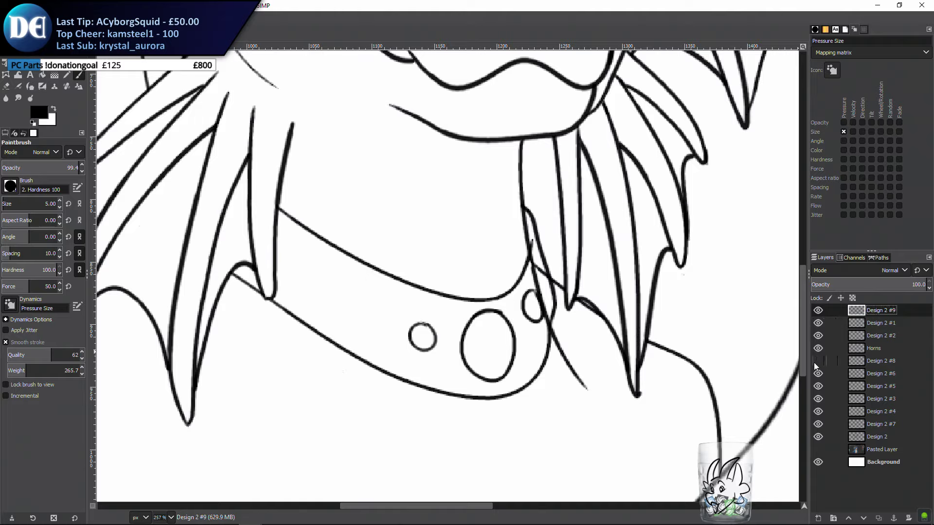
click(814, 362)
click(817, 361)
click(817, 361)
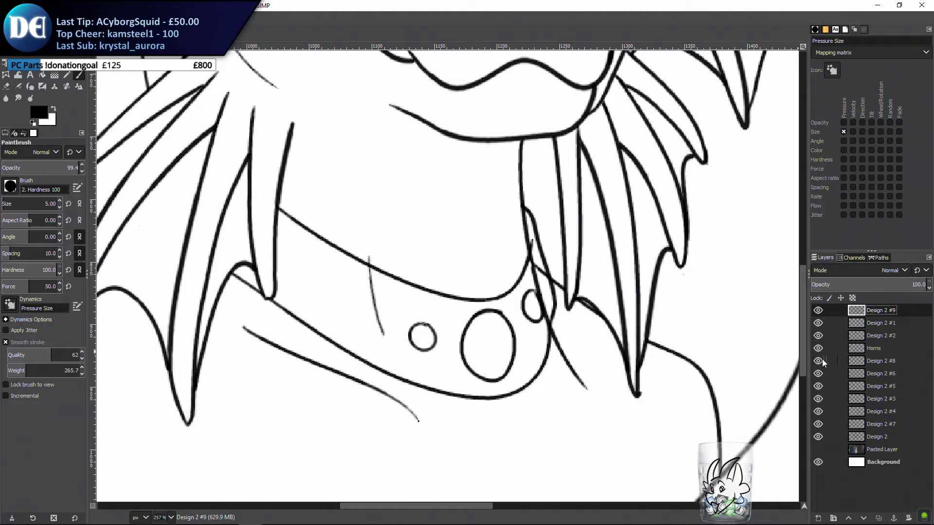
click(861, 361)
key(shift+e)
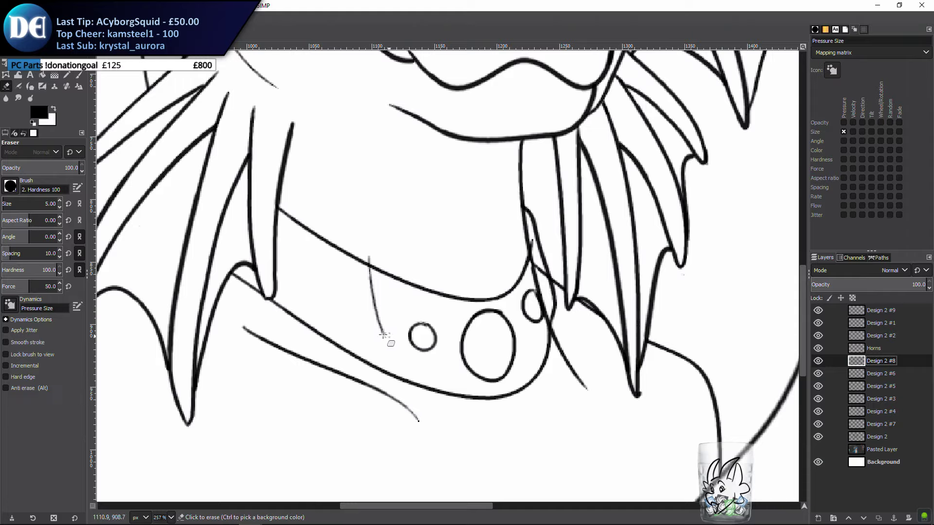
mouse_move(385, 333)
mouse_down()
mouse_move(379, 302)
mouse_move(370, 314)
mouse_move(385, 326)
mouse_move(368, 298)
mouse_move(368, 262)
mouse_up()
Find the layer with the neck and shoulder lines and erase their parts inside the collar's far side on Design 2 #3
click(855, 372)
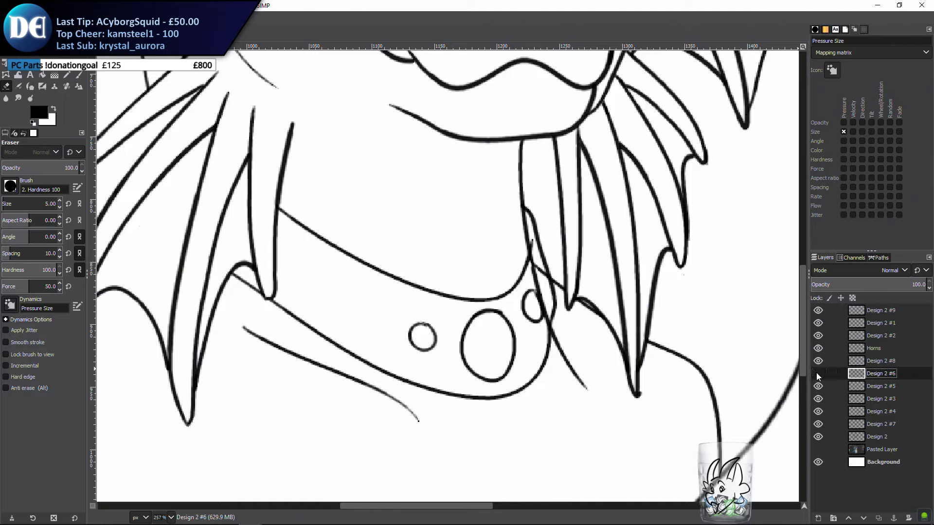
click(819, 388)
click(817, 399)
click(817, 399)
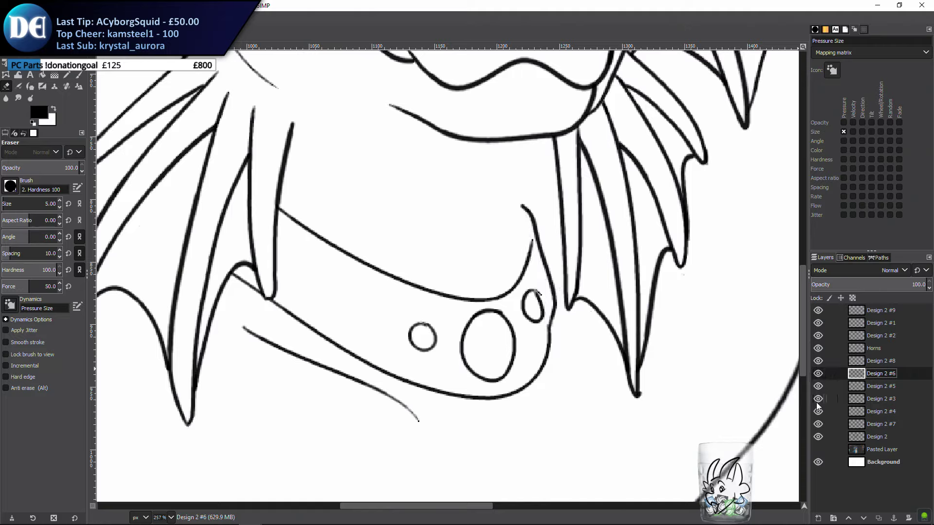
click(817, 400)
click(817, 399)
click(862, 400)
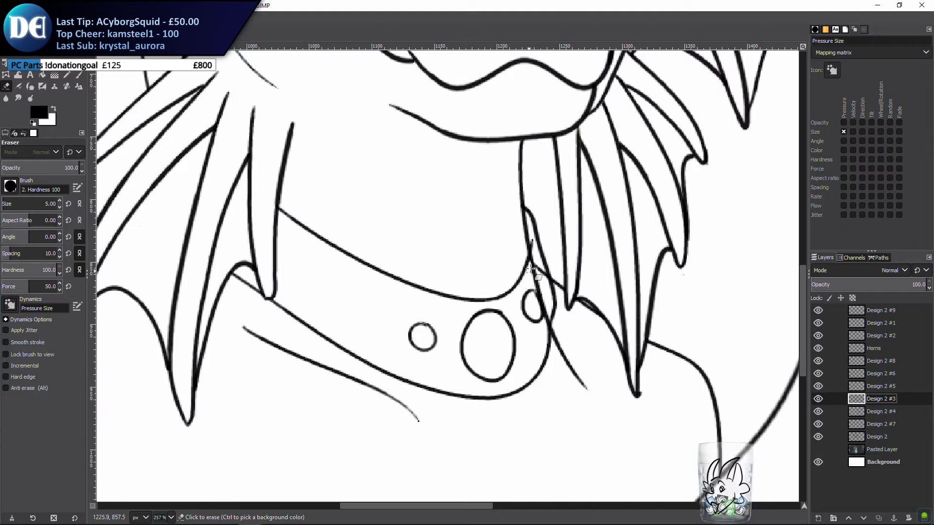
mouse_move(535, 278)
mouse_down()
mouse_move(540, 266)
mouse_move(543, 327)
mouse_up()
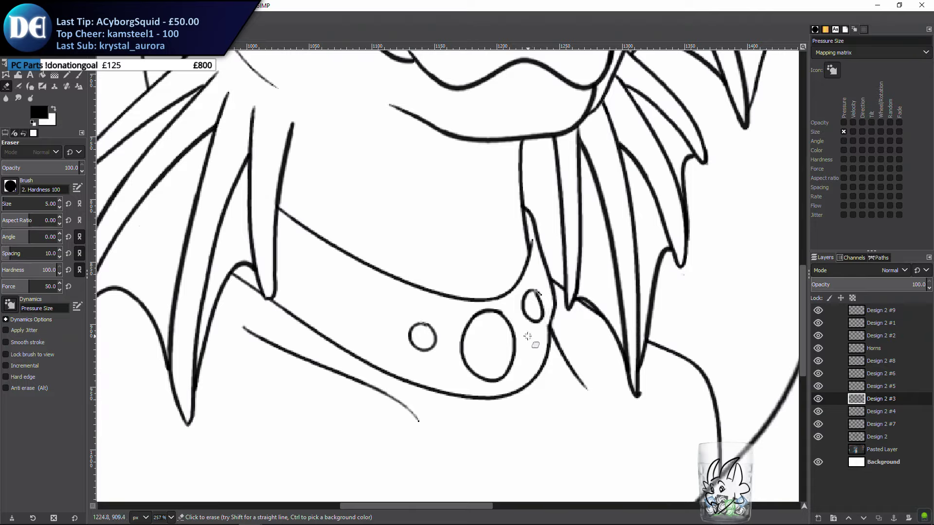
Lasso the large oval and both small circles on layer Design 2 #9 with Free Select and delete them
click(79, 74)
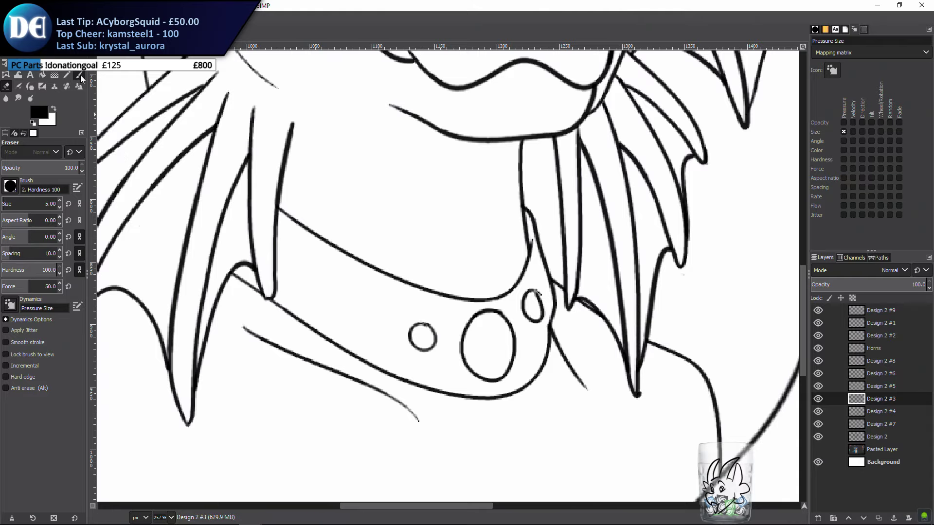
scroll(448, 373, down, 6)
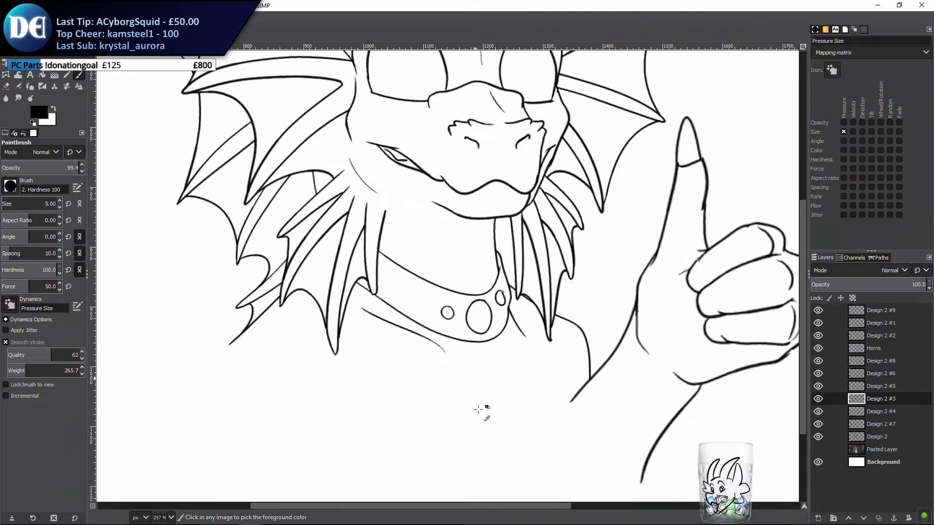
scroll(455, 411, up, 3)
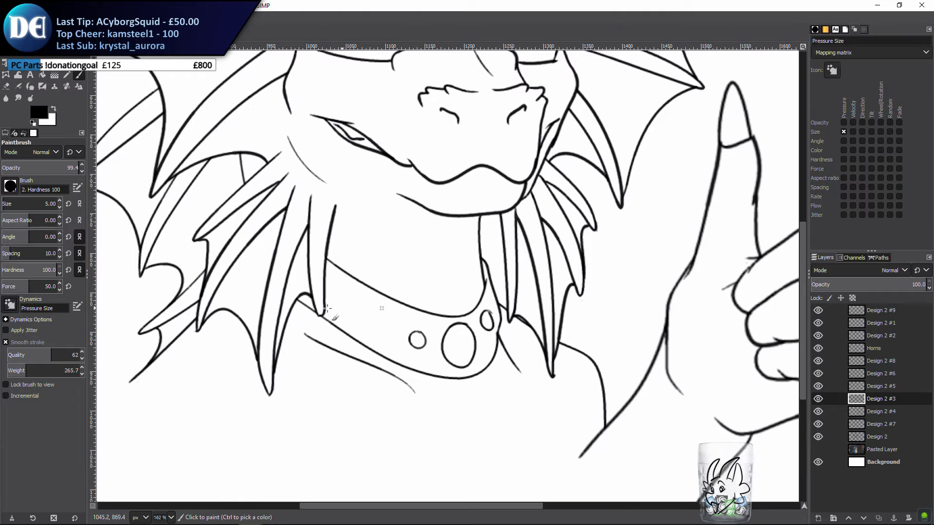
scroll(323, 323, up, 3)
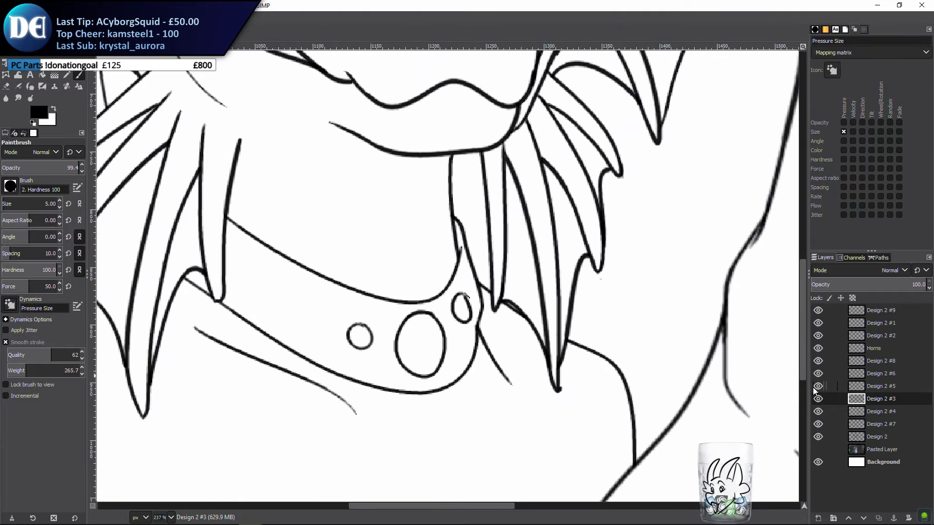
click(817, 386)
click(819, 312)
click(818, 312)
click(854, 312)
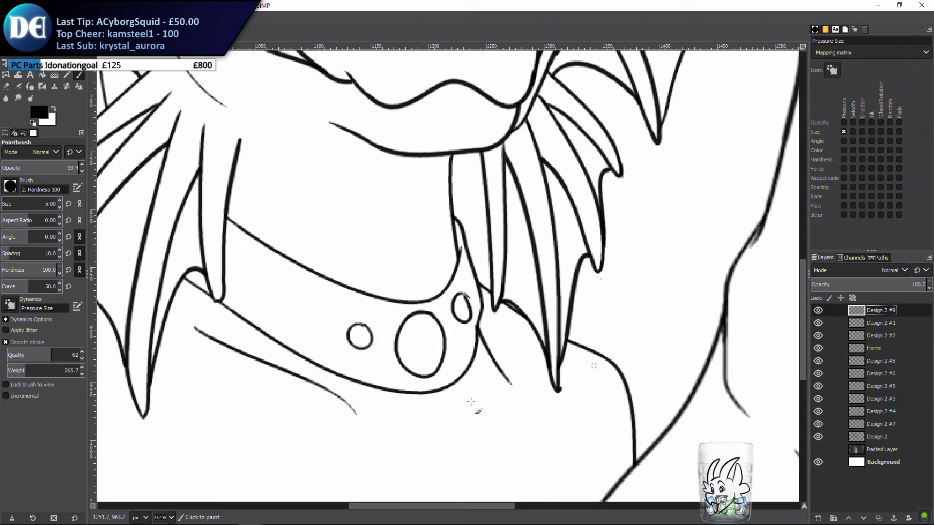
scroll(452, 382, up, 5)
key(shift+e)
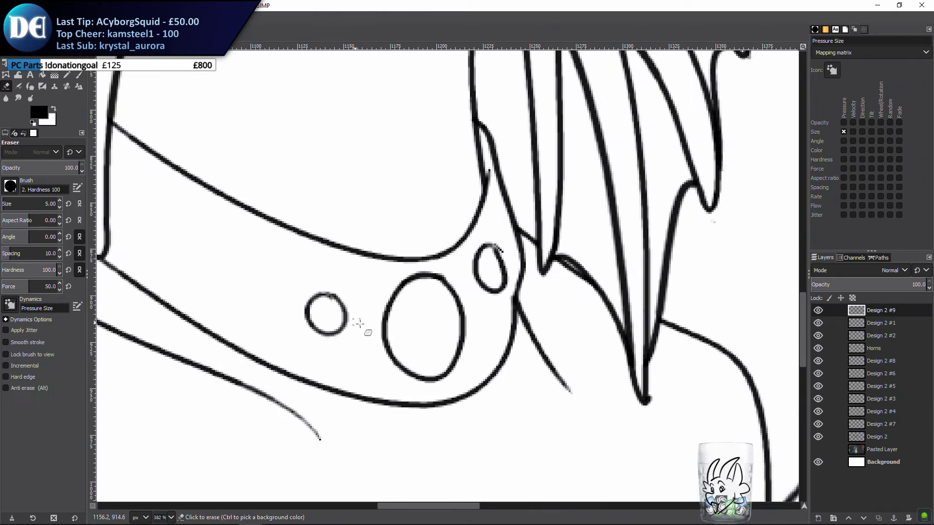
key(f)
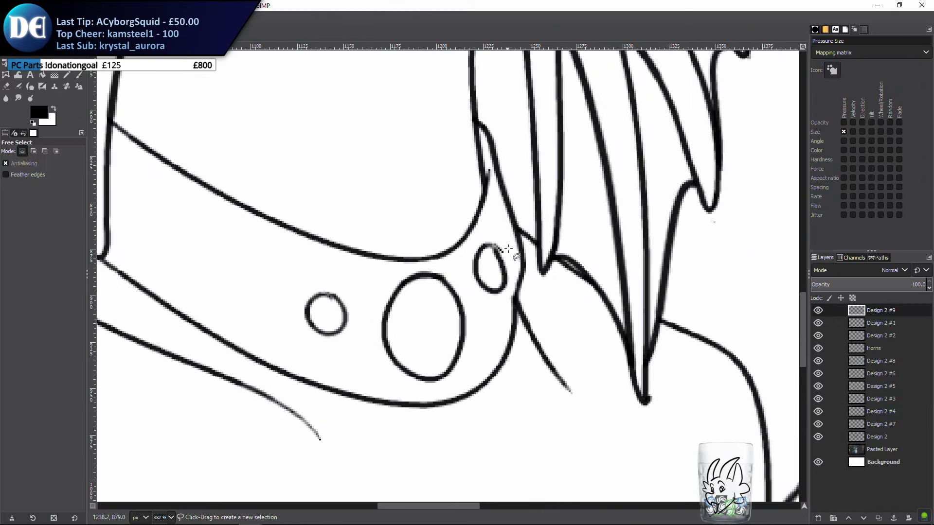
mouse_move(490, 223)
mouse_down()
mouse_move(416, 272)
mouse_move(295, 266)
mouse_move(263, 310)
mouse_move(303, 353)
mouse_move(438, 395)
mouse_move(475, 361)
mouse_move(512, 279)
mouse_move(490, 225)
mouse_up()
key(Return)
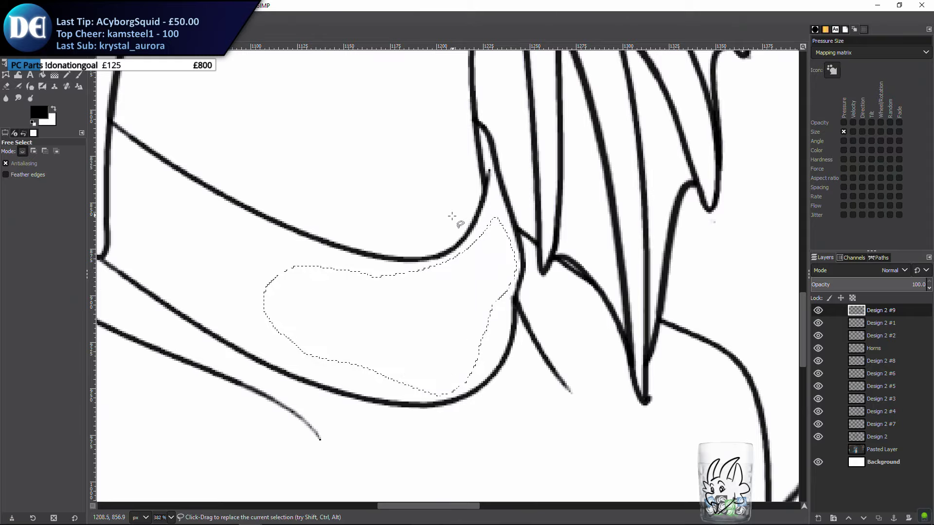
right_click(419, 246)
click(500, 288)
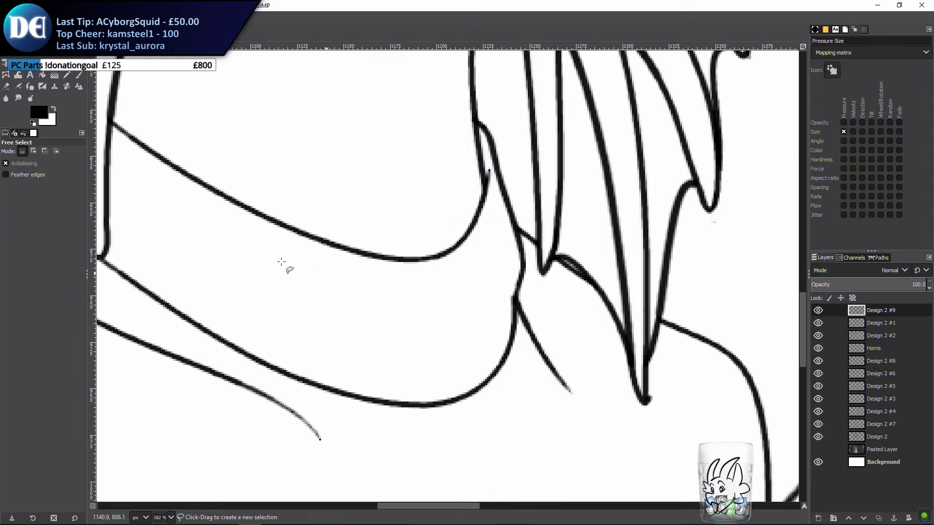
Erase the kinked far-side corner of the collar and repaint it as one smooth curve into the lower edge
click(68, 75)
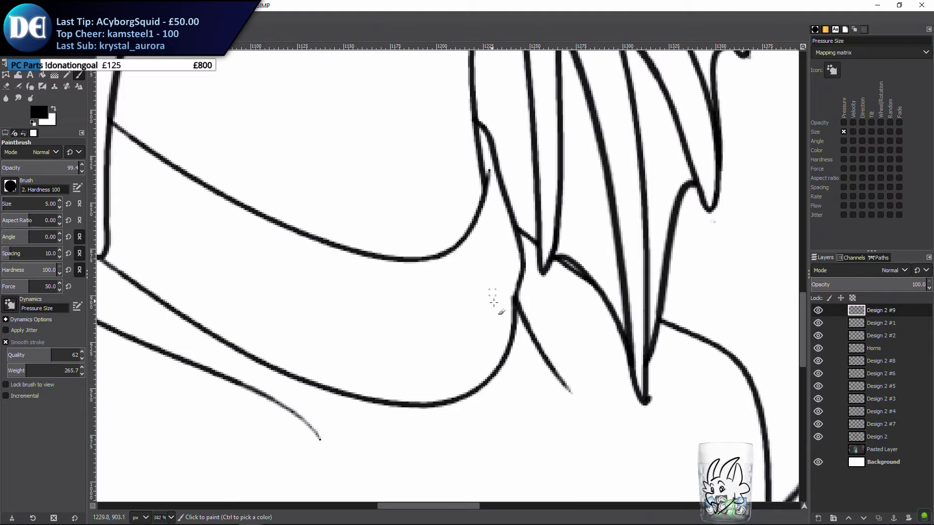
key(shift+e)
mouse_move(515, 291)
mouse_down()
mouse_move(519, 281)
mouse_move(511, 350)
mouse_move(510, 341)
mouse_up()
key(p)
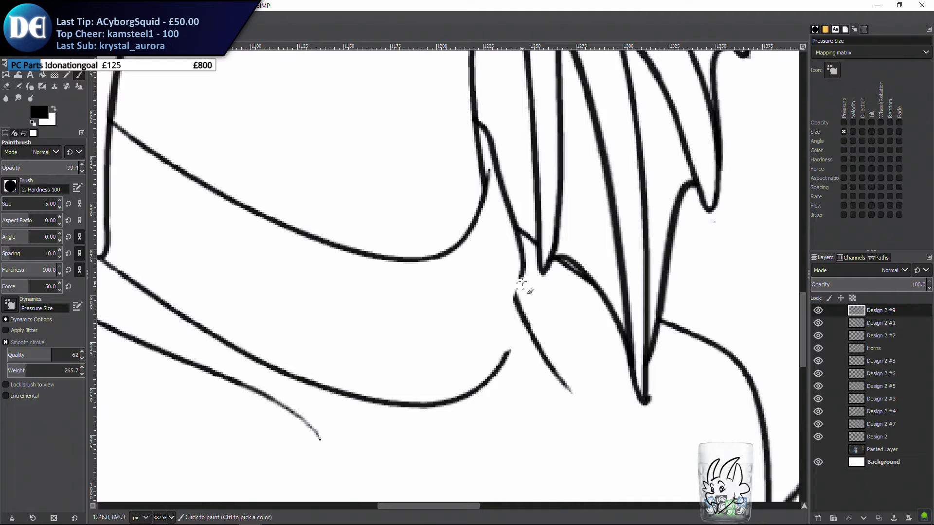
drag(516, 295, 524, 267)
drag(500, 356, 489, 381)
key(ctrl+z)
mouse_move(523, 266)
mouse_down()
mouse_move(490, 378)
mouse_move(493, 357)
mouse_up()
key(ctrl+z)
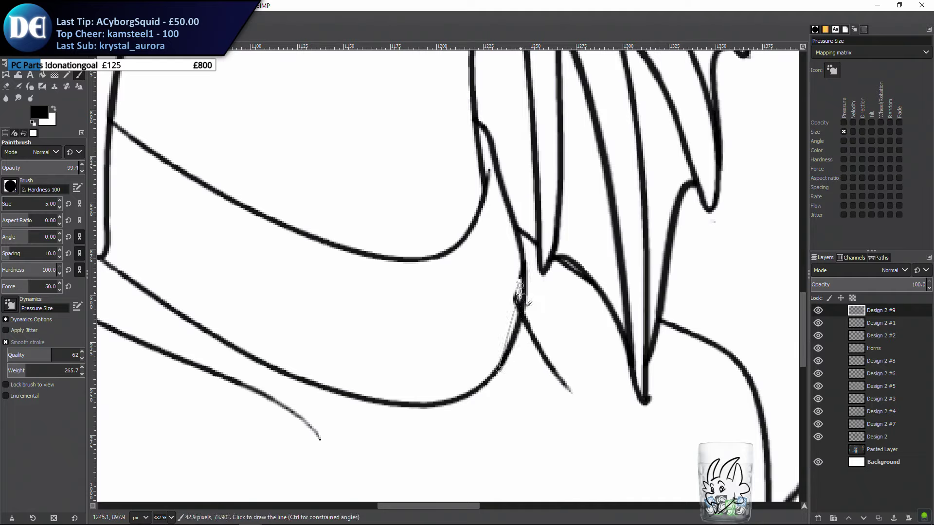
key(shift+e)
mouse_move(517, 276)
mouse_down()
mouse_move(515, 255)
mouse_move(515, 283)
mouse_up()
key(ctrl+z)
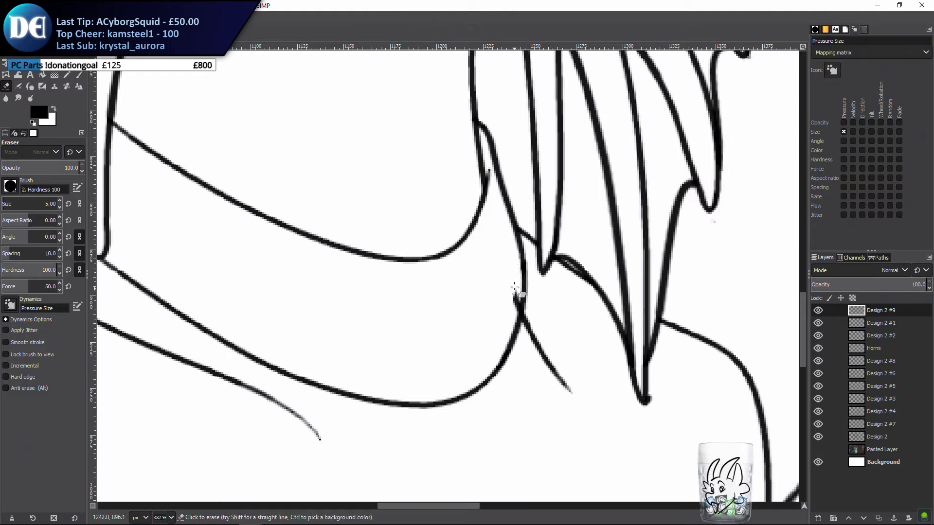
Find the layer with the leftover neck line and erase its end inside the collar's far edge on Design 2 #3
click(818, 322)
click(818, 322)
click(818, 335)
click(818, 335)
click(842, 400)
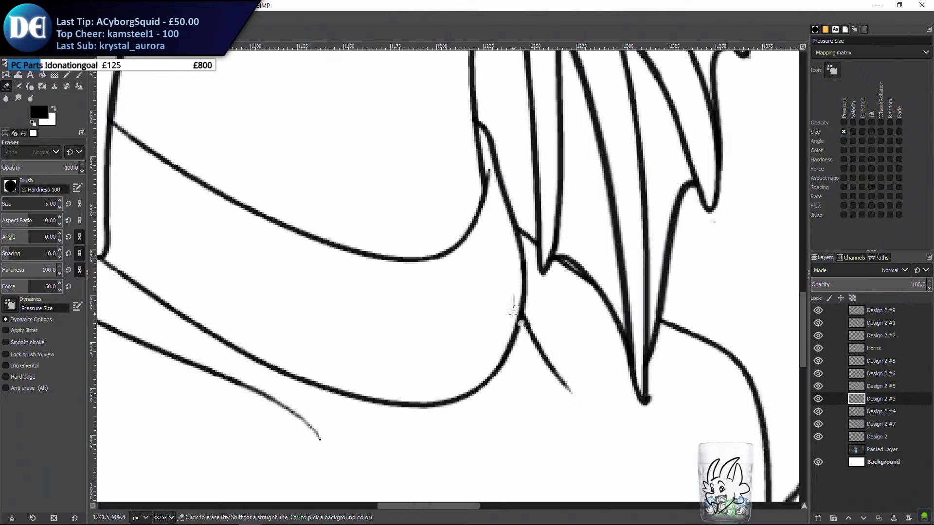
Paint a short slanted stroke across the collar's upper edge on layer Design 2 #9, replacing the longer curve up the neck
key(Home)
key(p)
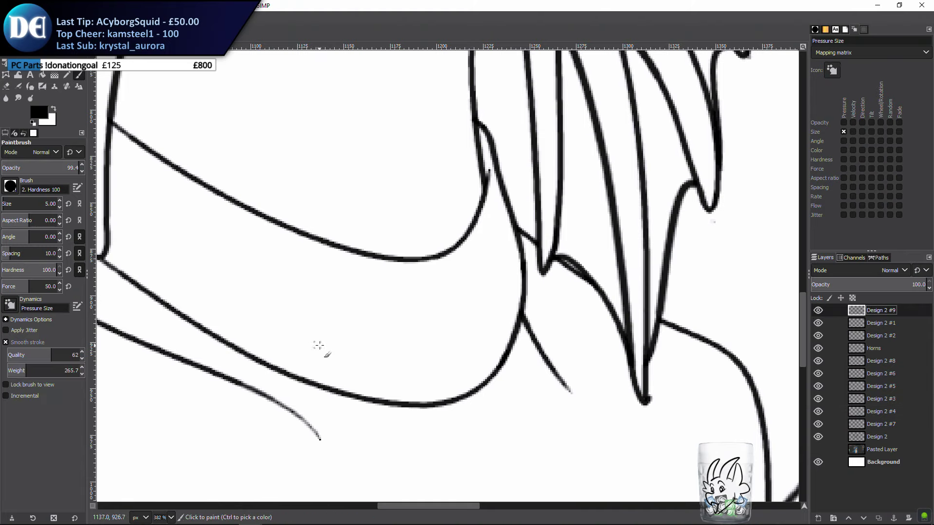
ctrl+scroll(341, 360, down, 5)
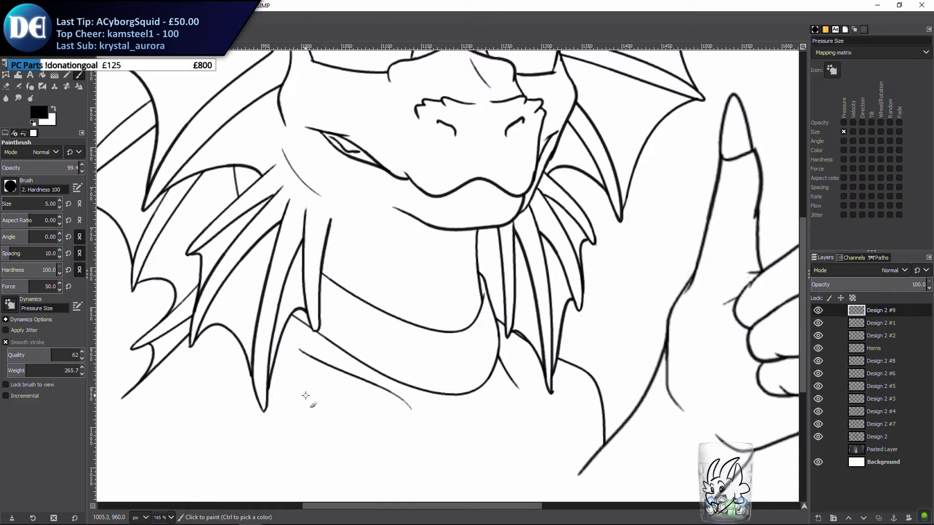
scroll(341, 392, up, 5)
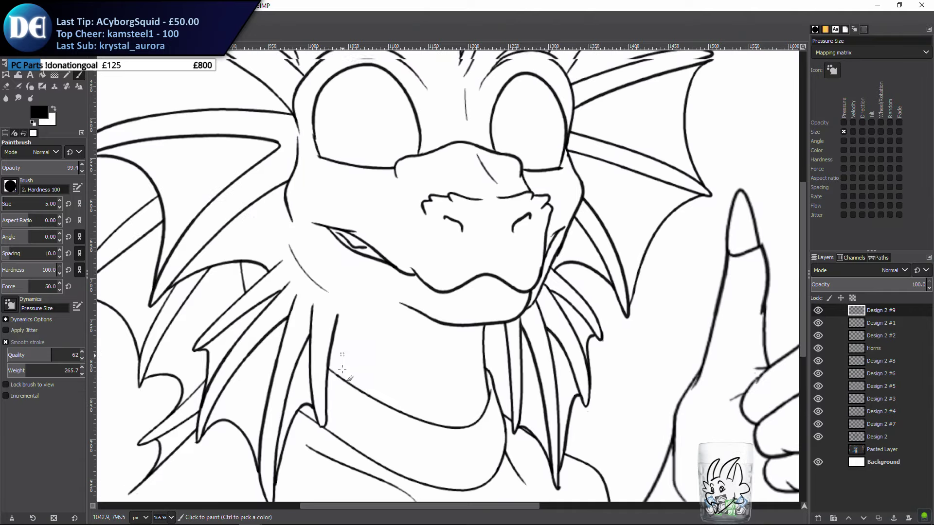
drag(429, 441, 391, 369)
scroll(395, 352, up, 2)
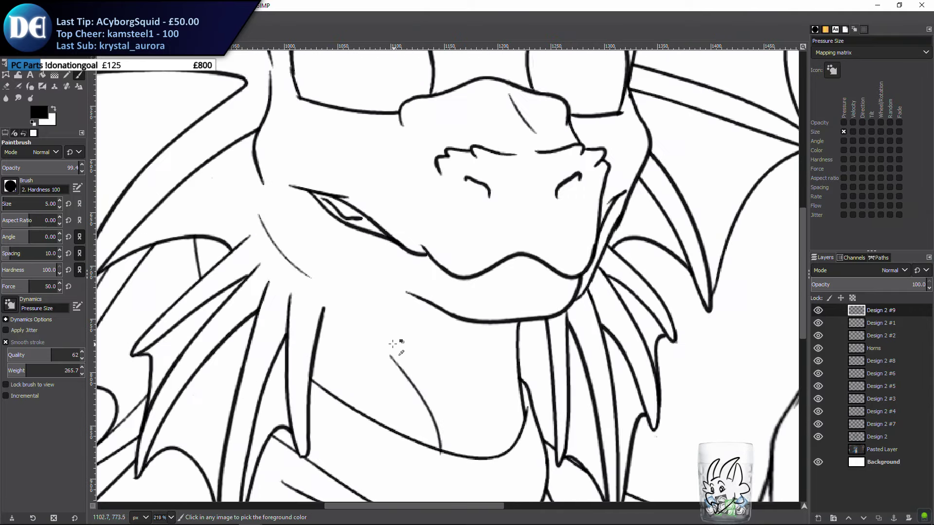
scroll(409, 341, down, 3)
mouse_move(419, 333)
mouse_down()
mouse_move(389, 406)
mouse_move(404, 336)
mouse_up()
key(ctrl+z)
drag(408, 373, 417, 400)
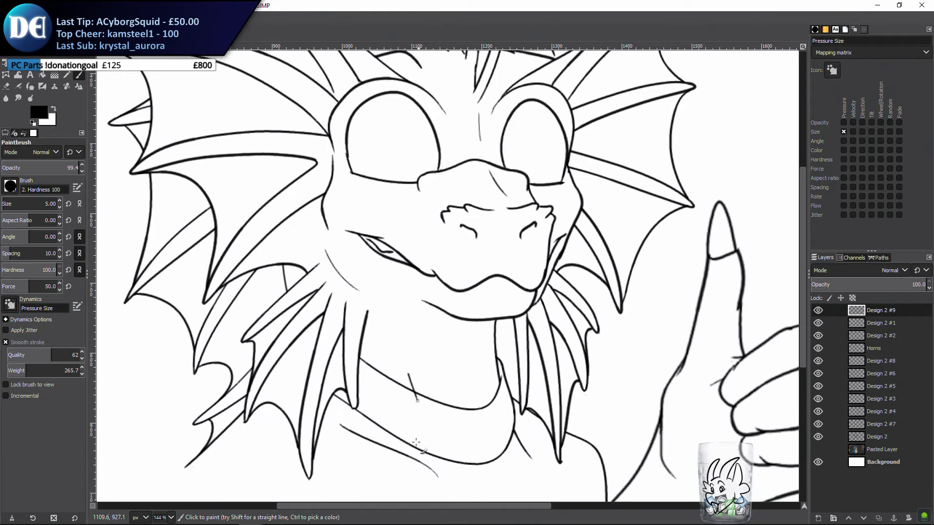
ctrl+scroll(400, 414, up, 5)
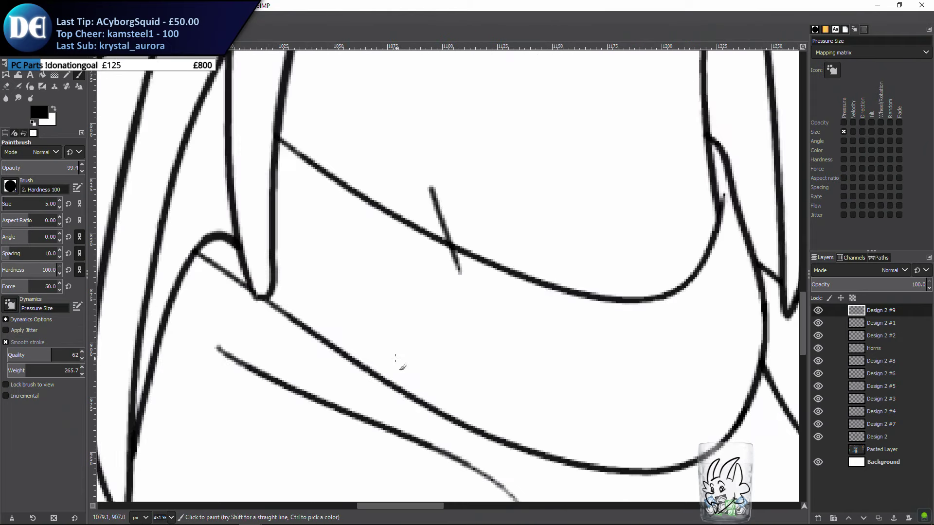
Erase the end of the short slanted stroke that extends below the collar's upper edge on layer Design 2 #9
scroll(370, 360, up, 2)
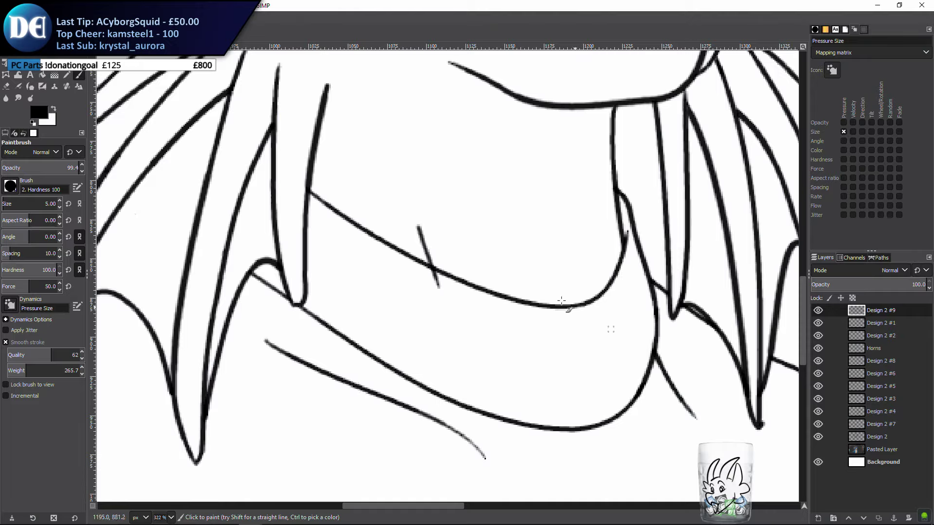
key(shift+e)
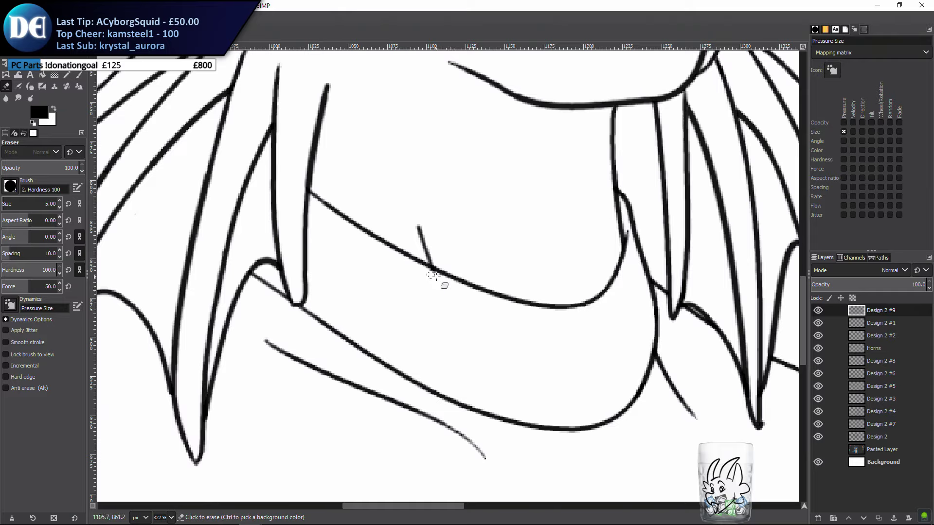
drag(431, 274, 435, 279)
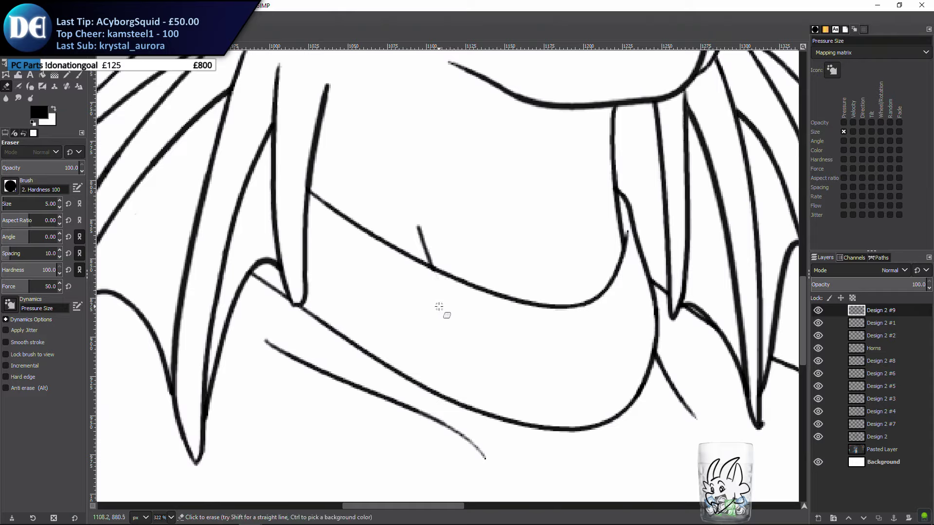
Paint a large circle on the front of the collar, close to its far-side bend, replacing the unsatisfactory tries
key(p)
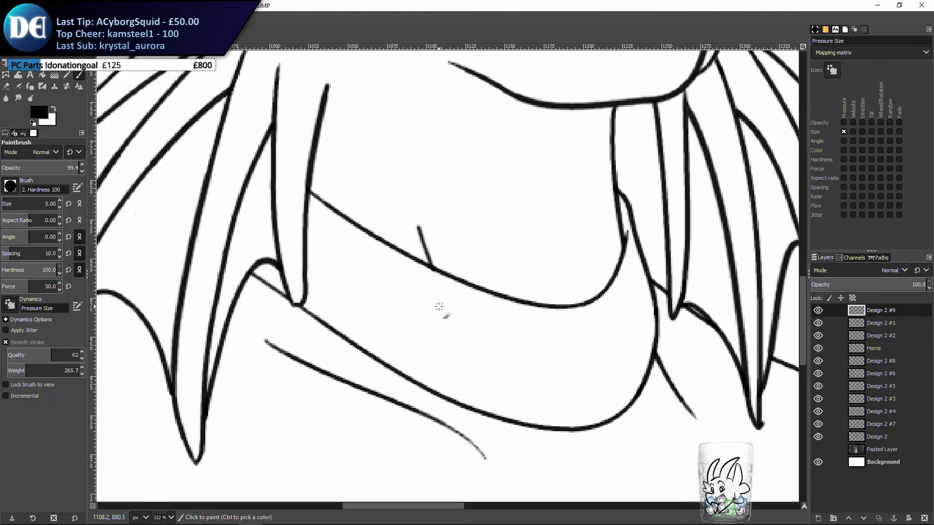
drag(445, 370, 513, 382)
key(ctrl+z)
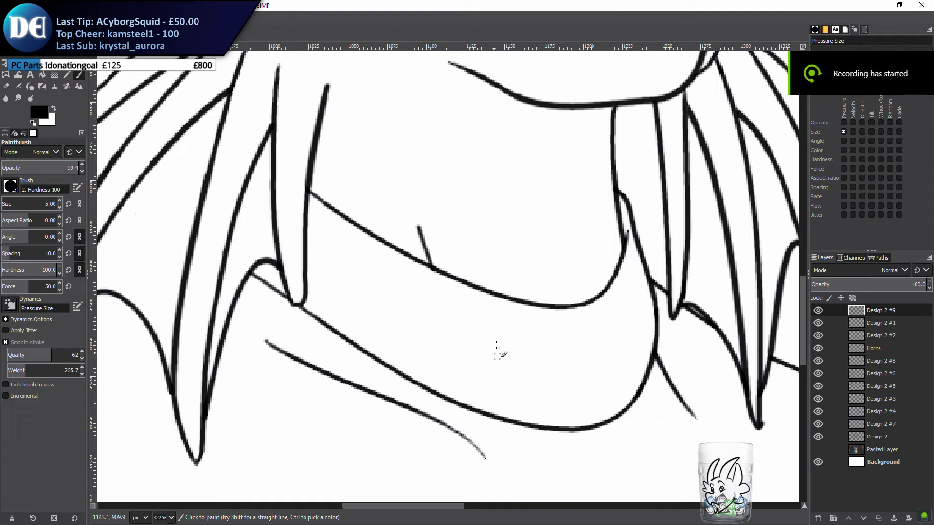
mouse_move(550, 335)
mouse_down()
mouse_move(522, 397)
mouse_move(536, 356)
mouse_move(523, 332)
mouse_move(555, 319)
mouse_move(513, 347)
mouse_move(540, 318)
mouse_move(517, 317)
mouse_up()
key(ctrl+z)
key(ctrl+z)
key(ctrl+z)
key(ctrl+z)
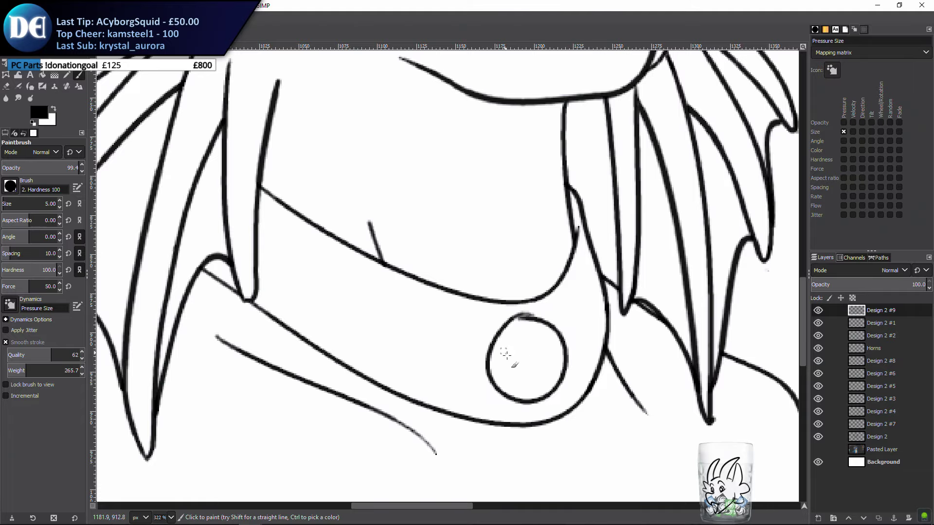
drag(524, 267, 469, 321)
scroll(469, 322, down, 5)
scroll(467, 311, up, 4)
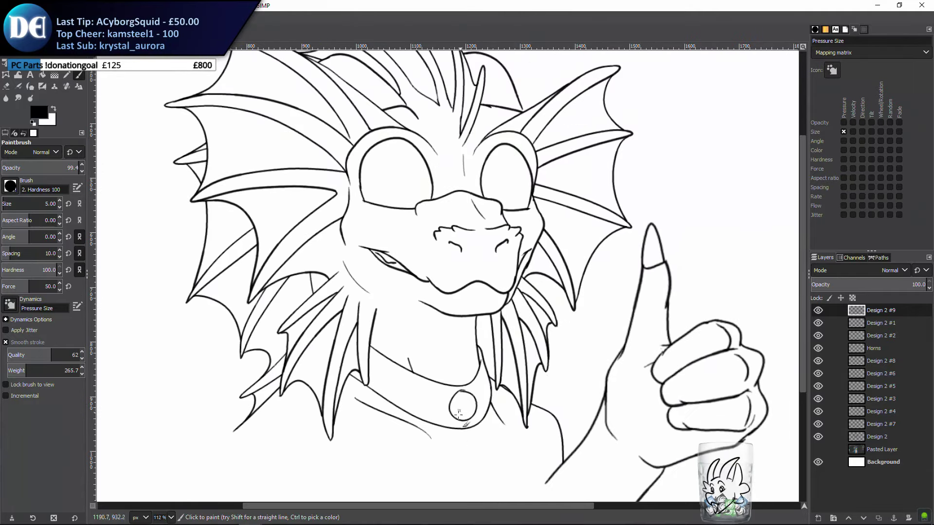
Erase the overlapping stroke ends on top of the large collar circle and repaint that arc as one clean curve
scroll(462, 287, up, 2)
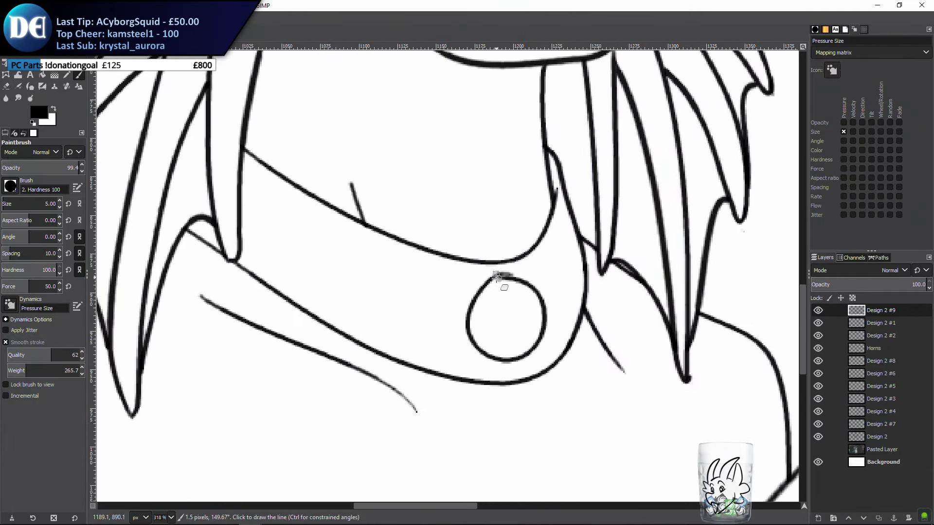
key(shift+e)
drag(490, 276, 530, 273)
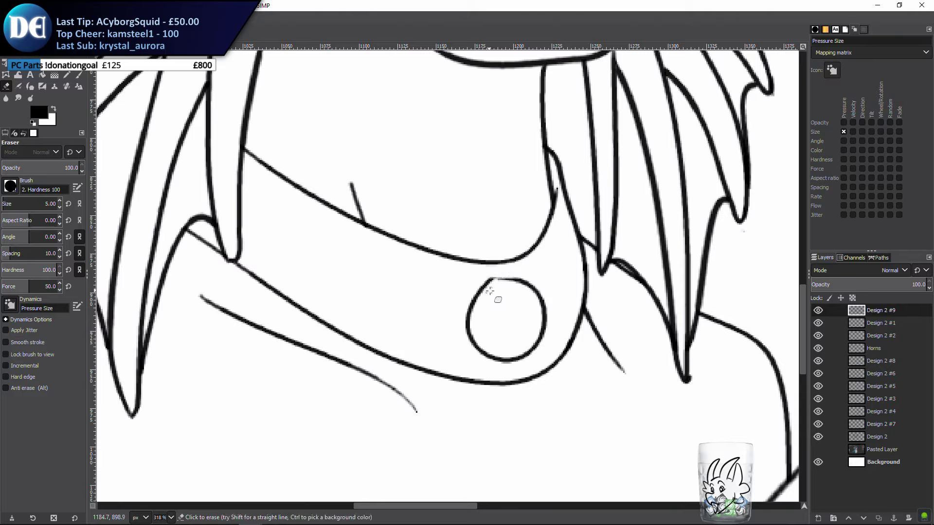
key(p)
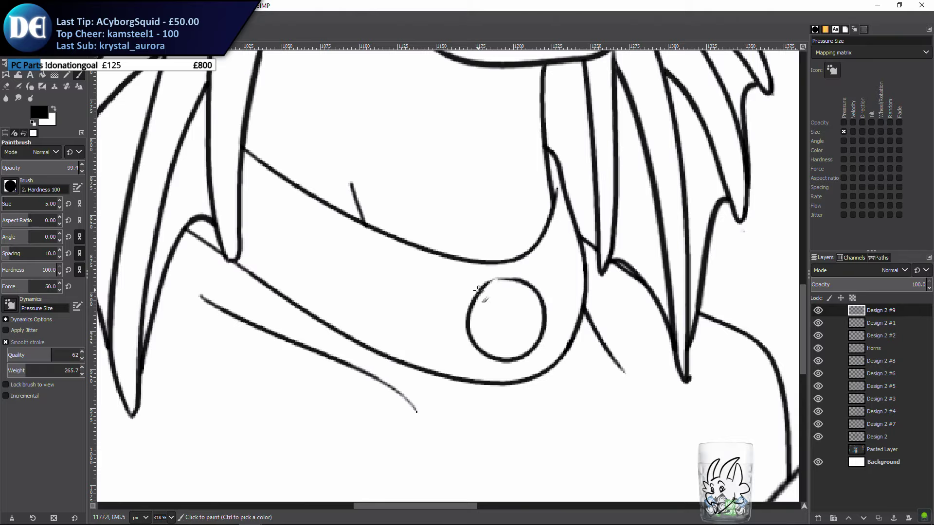
mouse_move(518, 281)
mouse_down()
mouse_move(495, 280)
mouse_move(479, 310)
mouse_up()
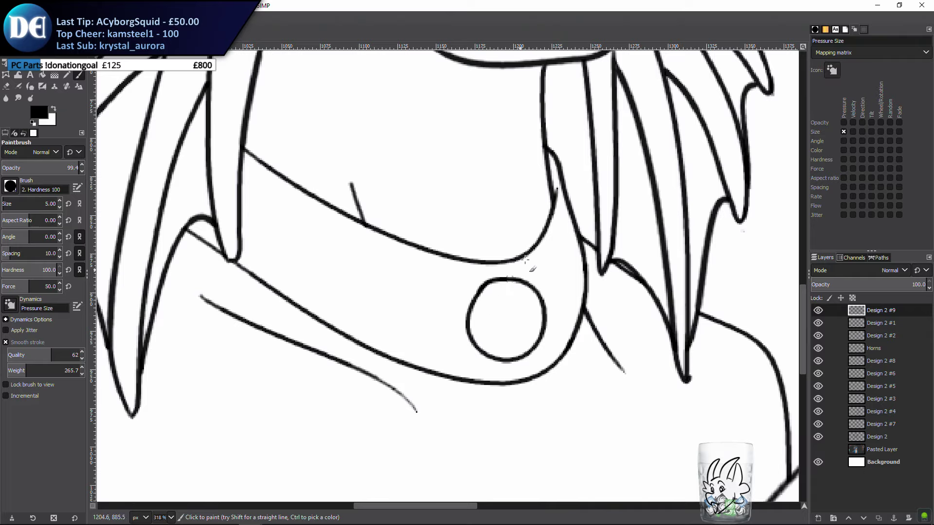
Paint a small narrow oval between the large circle and the collar's far edge
mouse_move(557, 259)
mouse_down()
mouse_move(535, 289)
mouse_move(536, 320)
mouse_move(544, 271)
mouse_move(533, 286)
mouse_move(550, 295)
mouse_up()
key(ctrl+z)
key(ctrl+z)
key(ctrl+z)
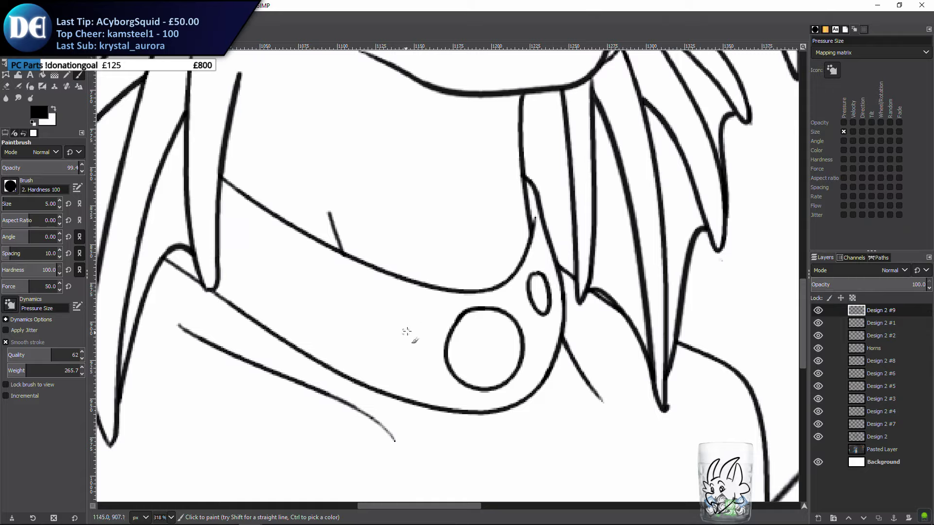
Paint a smaller circle on the collar on the near side of the large circle, undoing unsatisfactory tries
mouse_move(393, 316)
mouse_down()
mouse_move(372, 332)
mouse_move(410, 317)
mouse_move(372, 329)
mouse_move(377, 304)
mouse_move(378, 321)
mouse_move(384, 306)
mouse_move(359, 339)
mouse_move(374, 322)
mouse_move(379, 335)
mouse_move(365, 320)
mouse_move(390, 334)
mouse_move(367, 332)
mouse_move(381, 314)
mouse_move(387, 343)
mouse_up()
key(ctrl+z)
key(ctrl+z)
key(ctrl+z)
key(ctrl+z)
key(ctrl+z)
key(ctrl+z)
key(ctrl+z)
key(ctrl+z)
key(ctrl+z)
key(ctrl+z)
scroll(370, 321, down, 4)
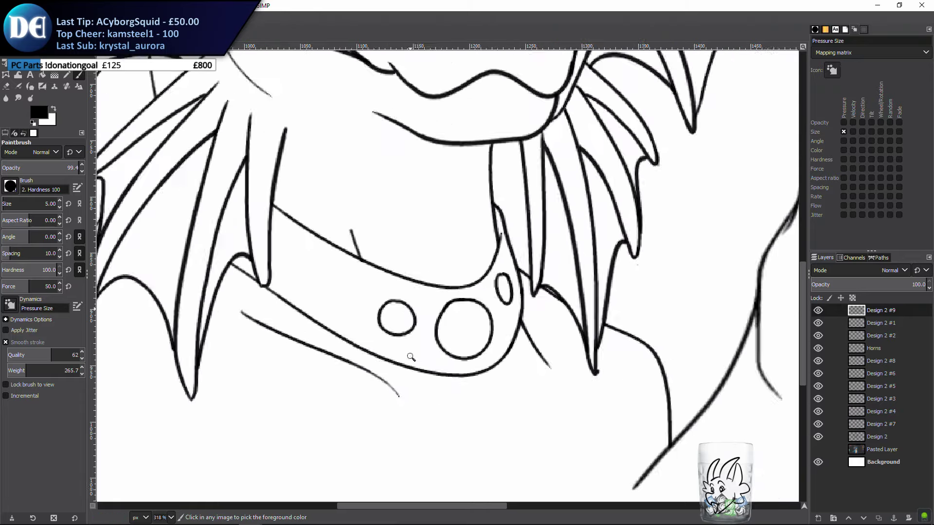
scroll(351, 306, down, 4)
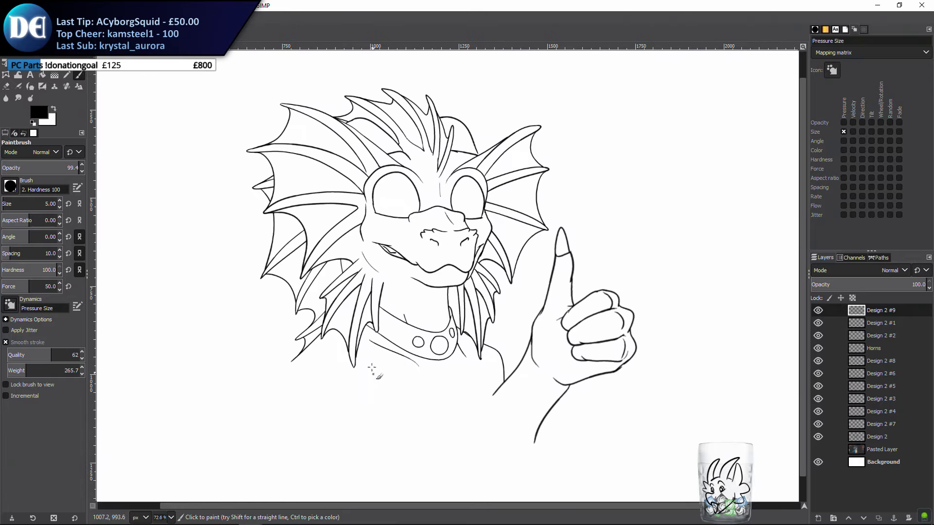
mouse_move(381, 404)
mouse_down()
mouse_move(367, 334)
mouse_move(375, 419)
mouse_up()
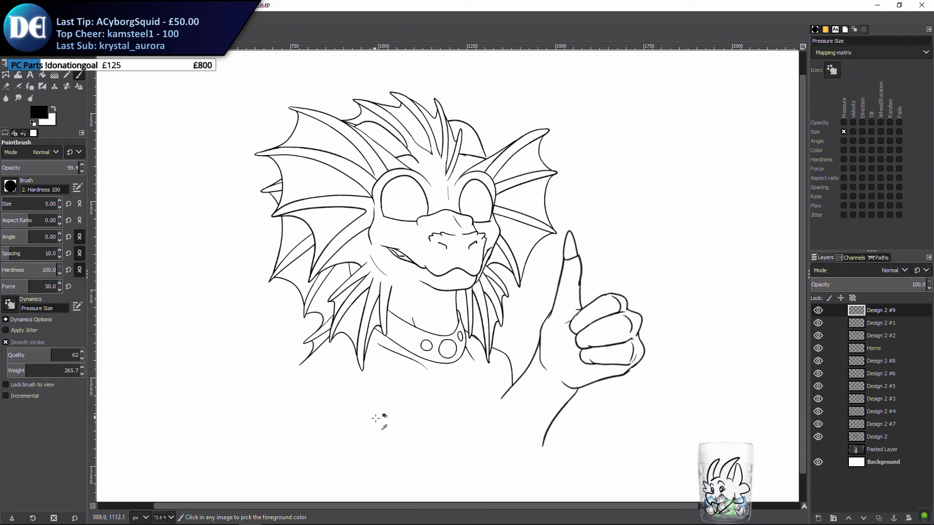
drag(403, 292, 274, 332)
scroll(274, 332, up, 3)
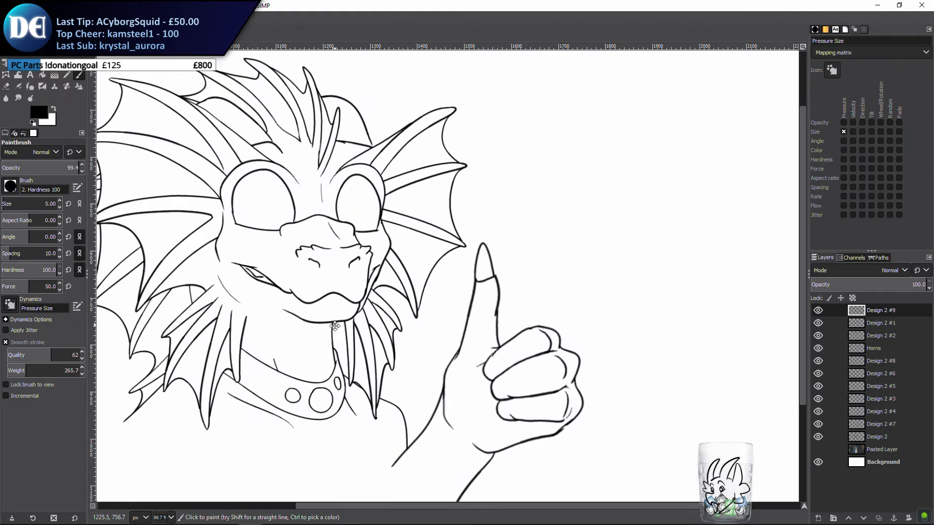
scroll(348, 351, right, 1)
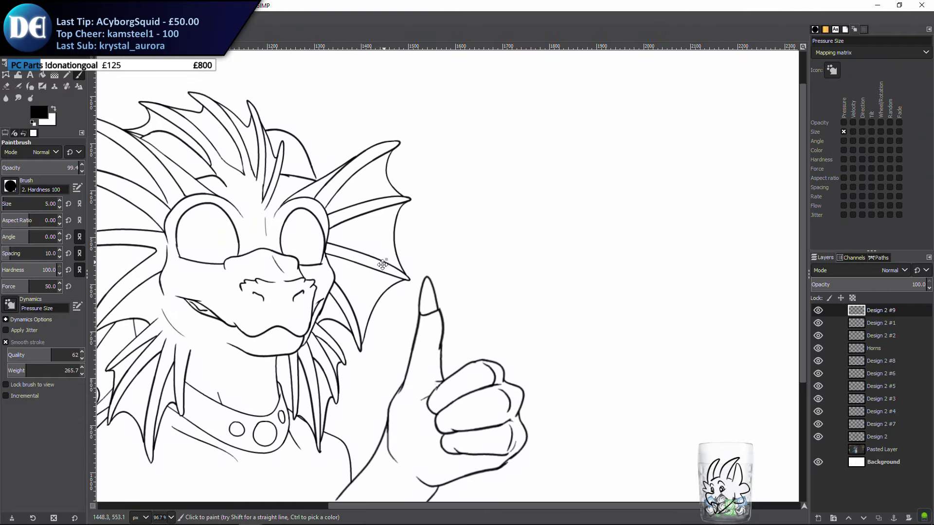
scroll(365, 348, up, 2)
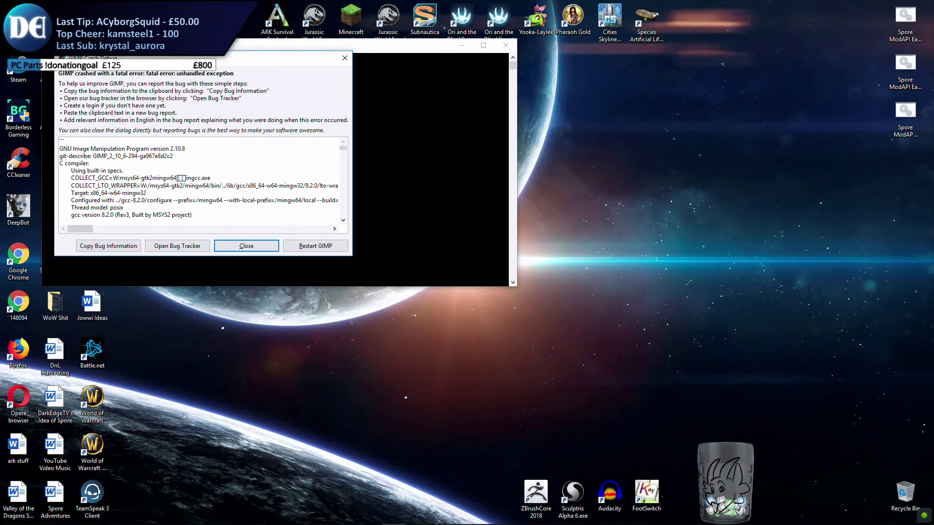
Restart GIMP after the crash and recover the salvaged image
click(315, 245)
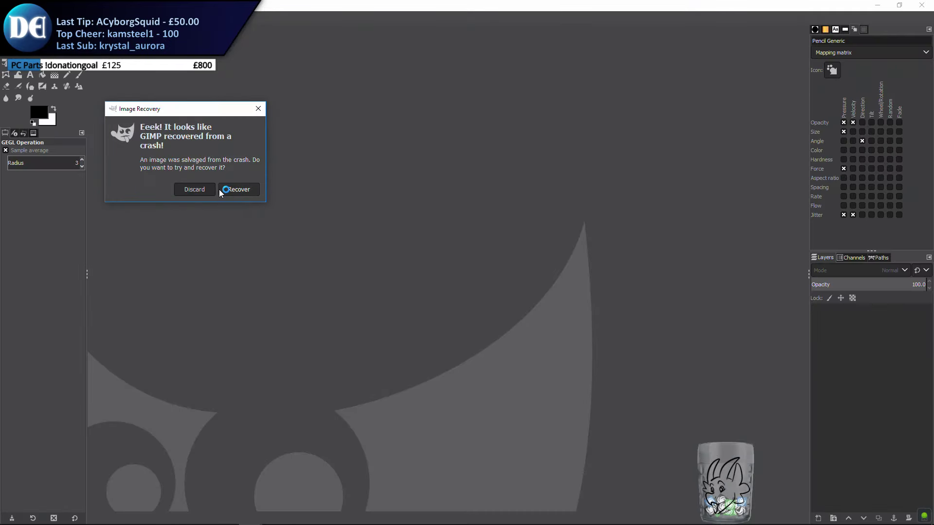
click(238, 189)
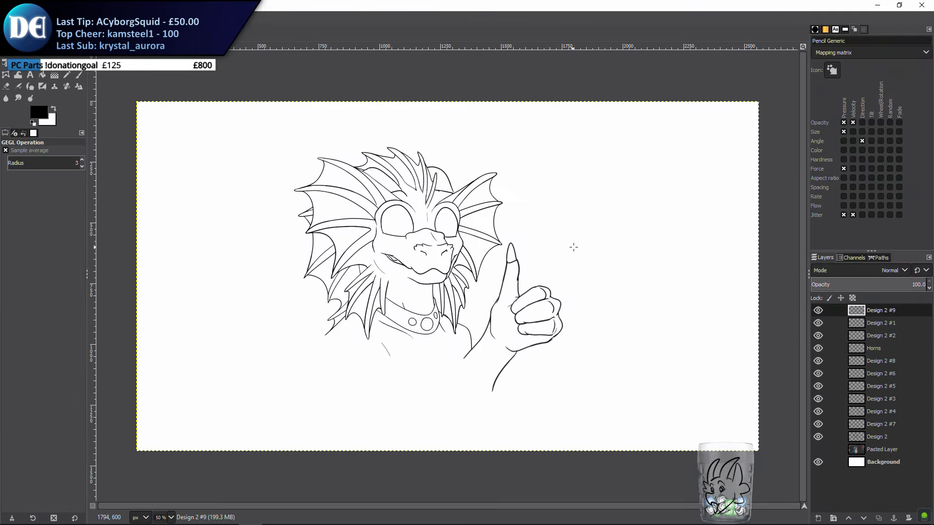
drag(572, 247, 534, 264)
Save the recovered image over ThumbsUp.xcf in F:\Drawings\Jowwi Characters
key(ctrl+s)
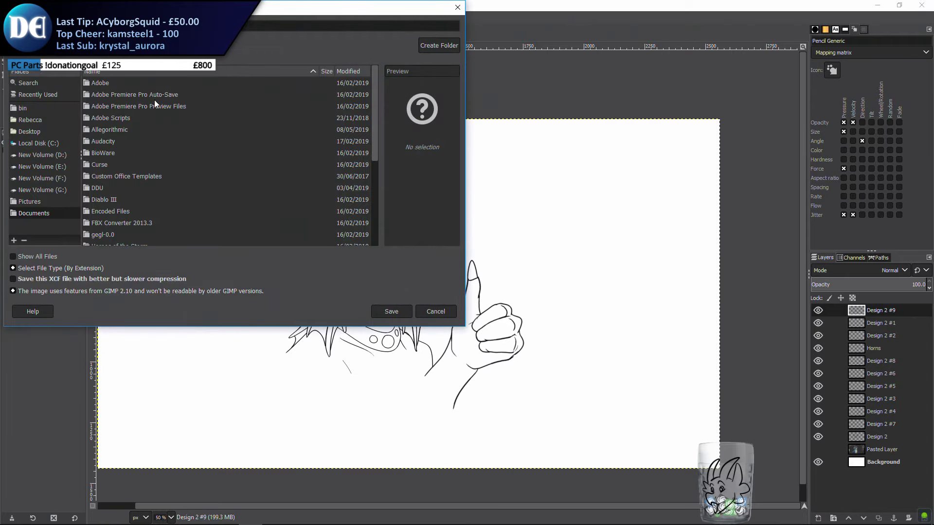
click(53, 164)
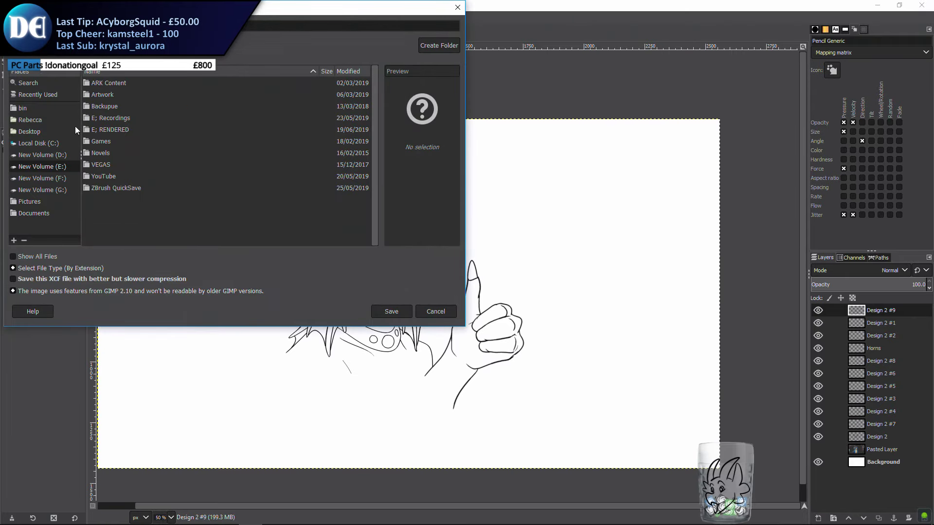
double_click(108, 93)
click(42, 157)
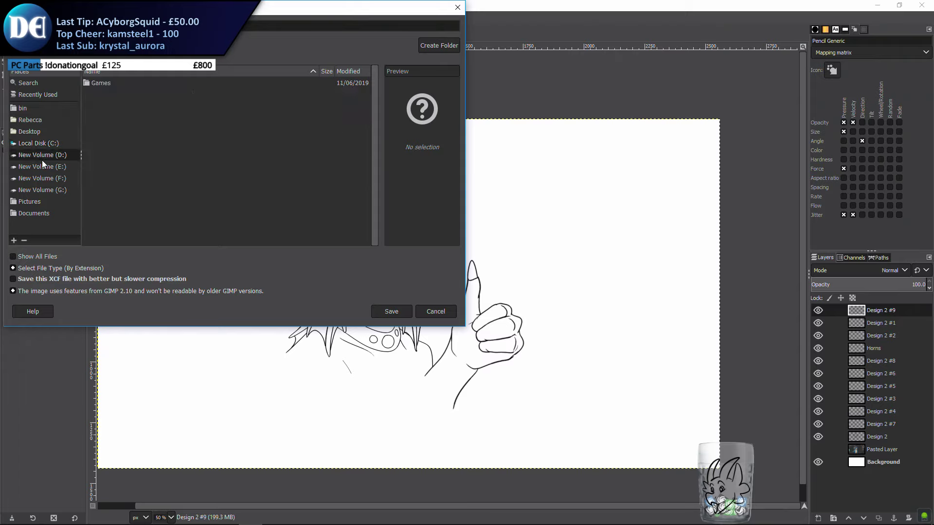
click(45, 166)
click(63, 176)
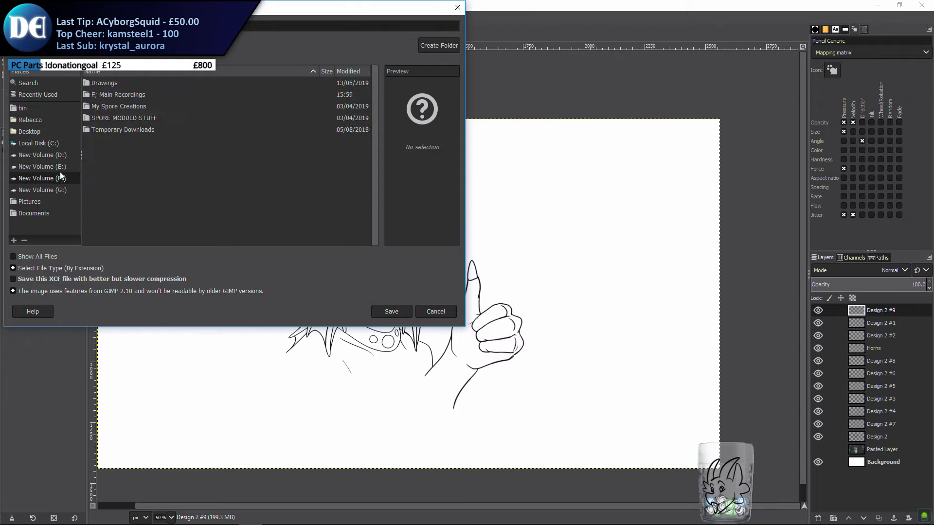
click(98, 74)
double_click(103, 86)
double_click(110, 93)
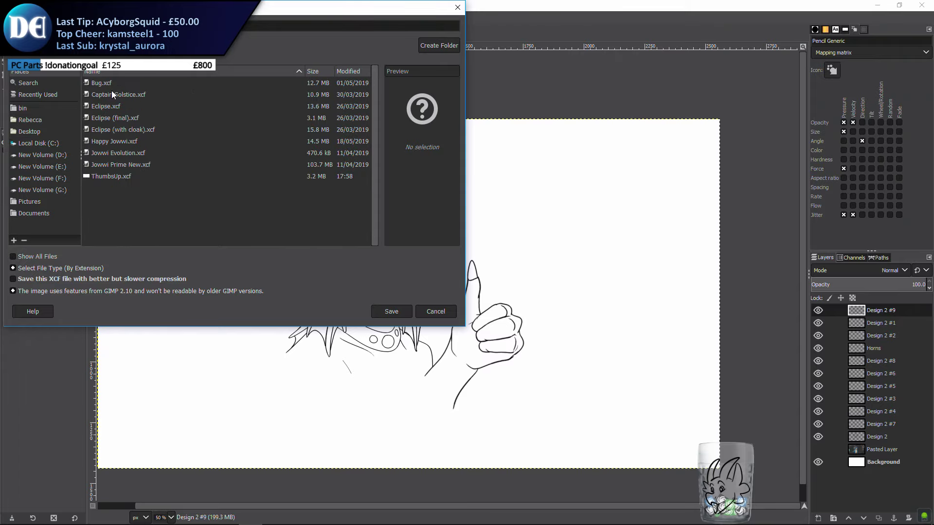
click(109, 176)
click(371, 312)
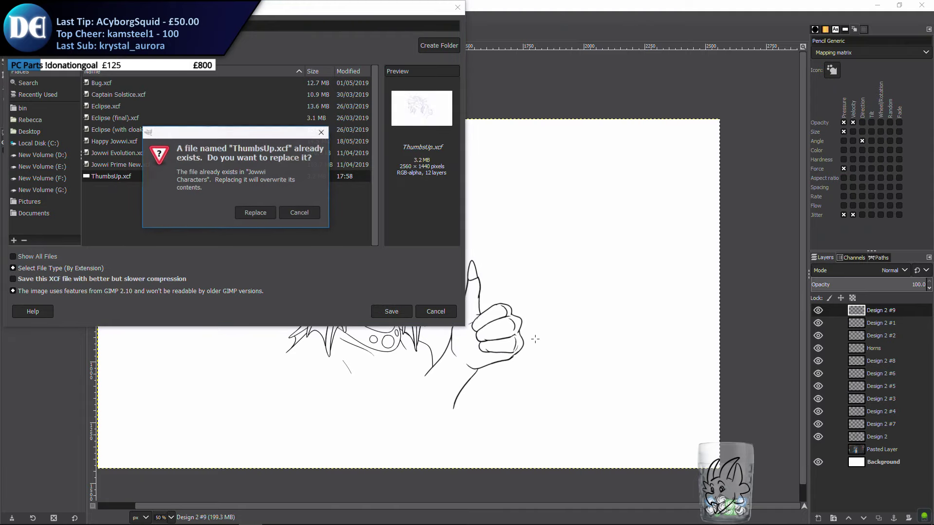
click(264, 210)
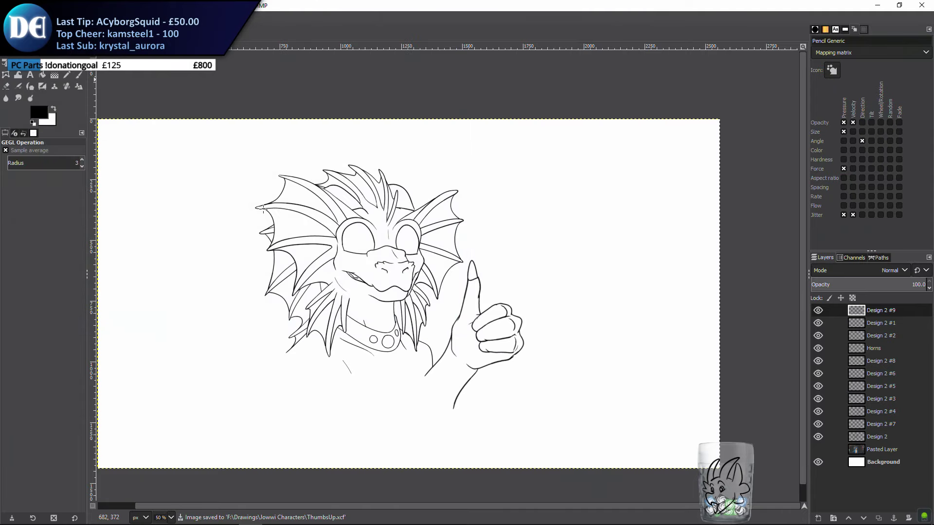
Switch to the Paintbrush and add a new layer above Design 2 #9 for the eye details
scroll(478, 267, up, 1)
scroll(449, 298, up, 1)
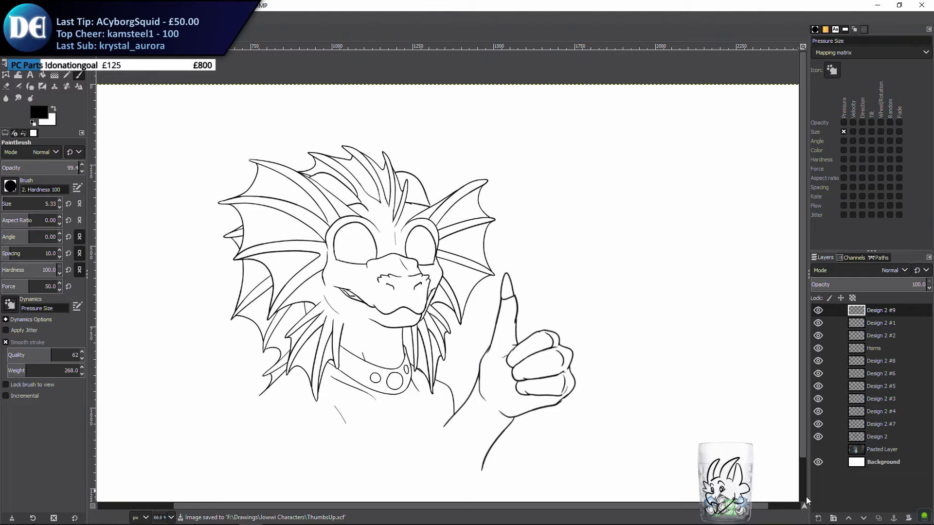
click(818, 520)
click(883, 506)
click(819, 519)
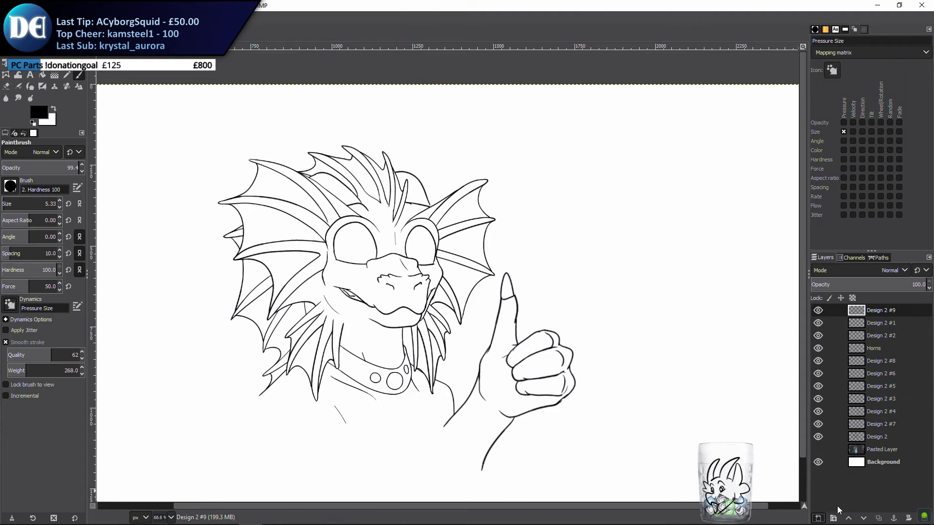
key(Return)
Try to paint a spiral in each eye on the new layer
scroll(402, 194, up, 2)
mouse_move(399, 299)
mouse_down()
mouse_move(400, 219)
mouse_move(396, 243)
mouse_move(360, 254)
mouse_move(380, 239)
mouse_move(389, 258)
mouse_move(372, 262)
mouse_move(380, 289)
mouse_move(383, 269)
mouse_up()
key(ctrl+z)
key(ctrl+z)
key(ctrl+z)
key(ctrl+z)
key(ctrl+z)
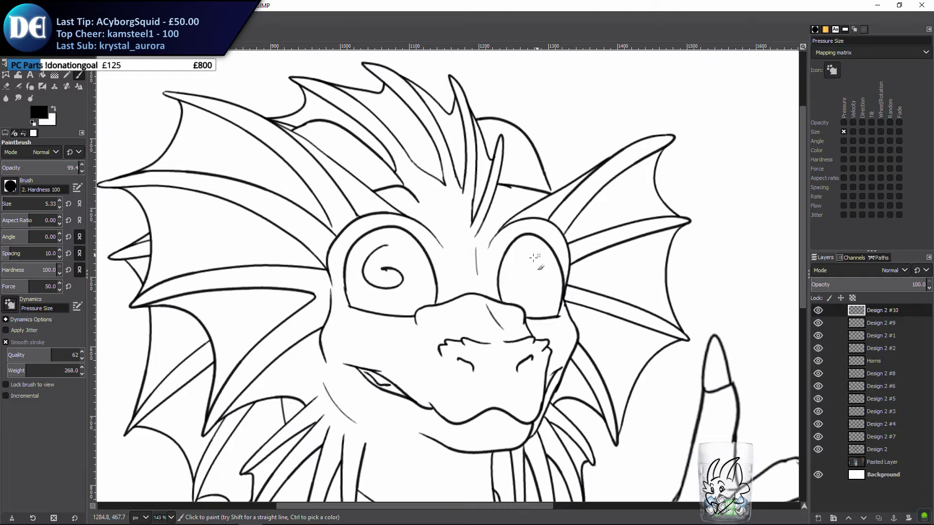
drag(535, 256, 552, 307)
key(ctrl+z)
key(ctrl+z)
Try to paint round pupils close to the snout side of both eyes
mouse_move(417, 259)
mouse_down()
mouse_move(403, 285)
mouse_move(426, 292)
mouse_up()
drag(506, 263, 497, 265)
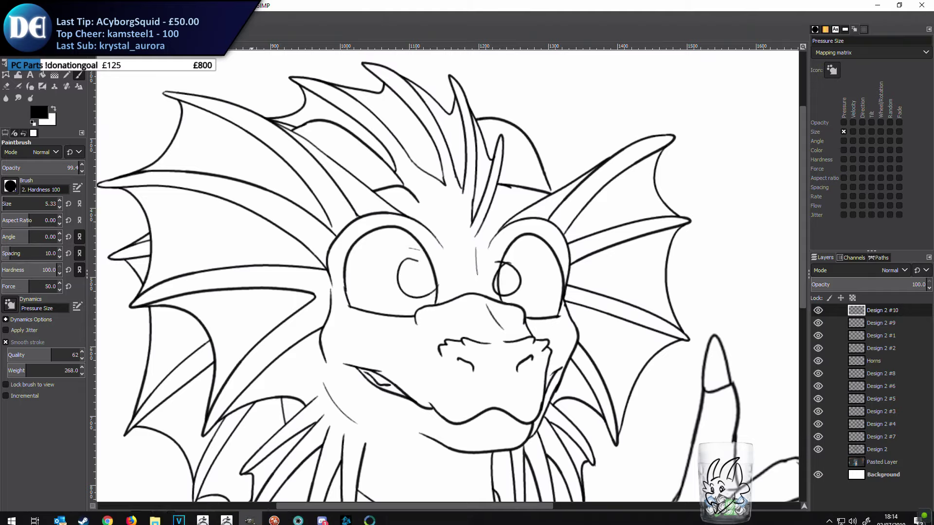
key(ctrl+z)
key(ctrl+z)
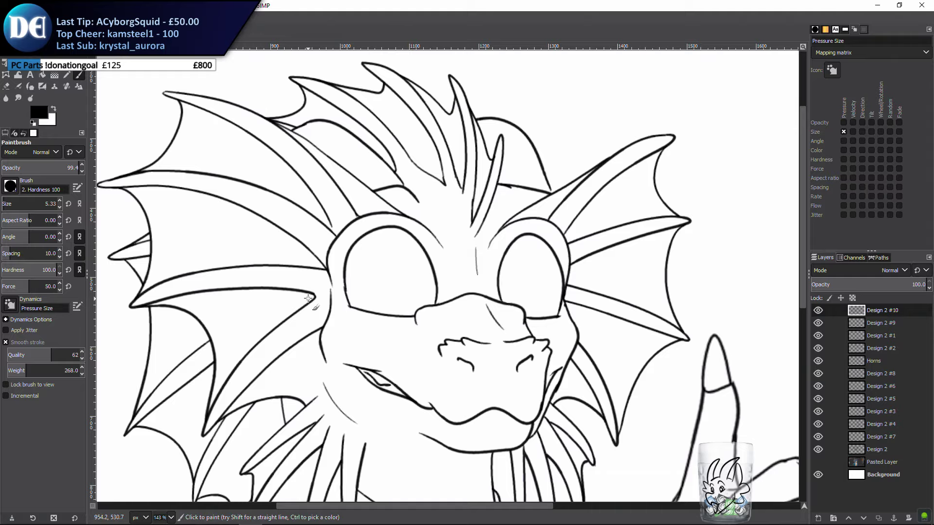
Try to paint one large round iris in the middle of the larger eye
drag(379, 243, 386, 237)
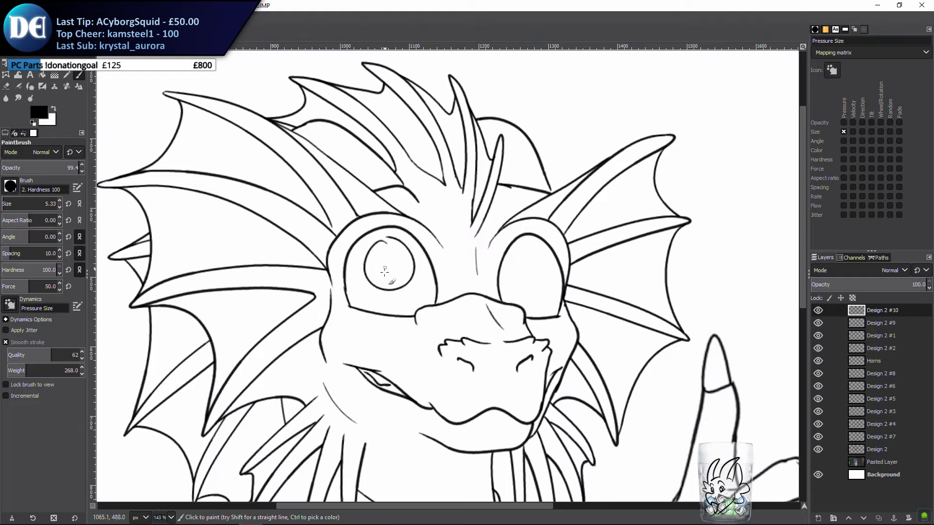
key(ctrl+z)
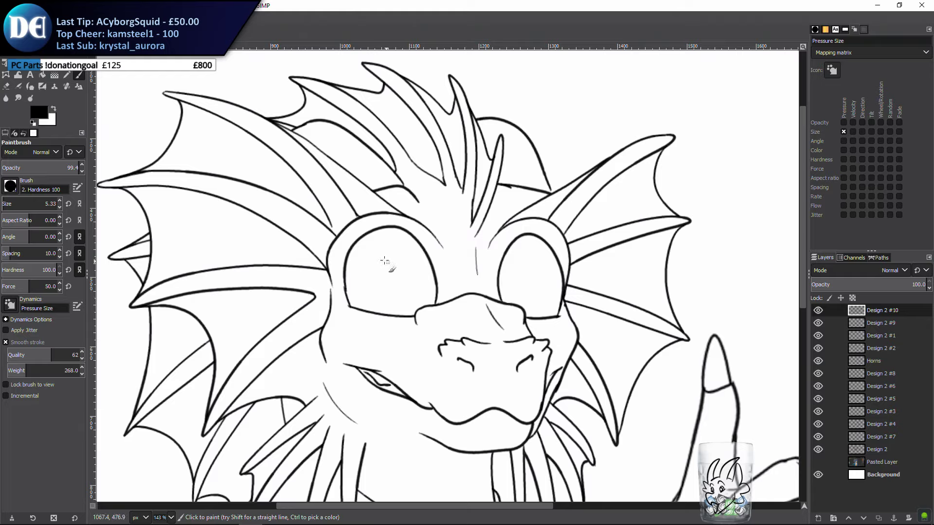
mouse_move(393, 244)
mouse_down()
mouse_move(388, 268)
mouse_move(363, 238)
mouse_move(389, 258)
mouse_move(388, 244)
mouse_move(383, 278)
mouse_move(381, 239)
mouse_up()
key(ctrl+z)
key(ctrl+z)
key(ctrl+z)
key(ctrl+z)
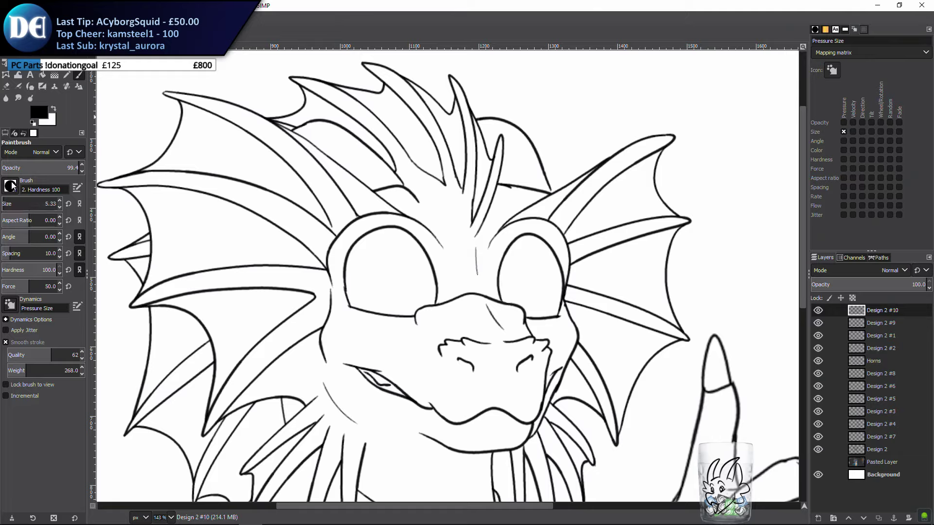
key(ctrl+shift+f)
click(212, 213)
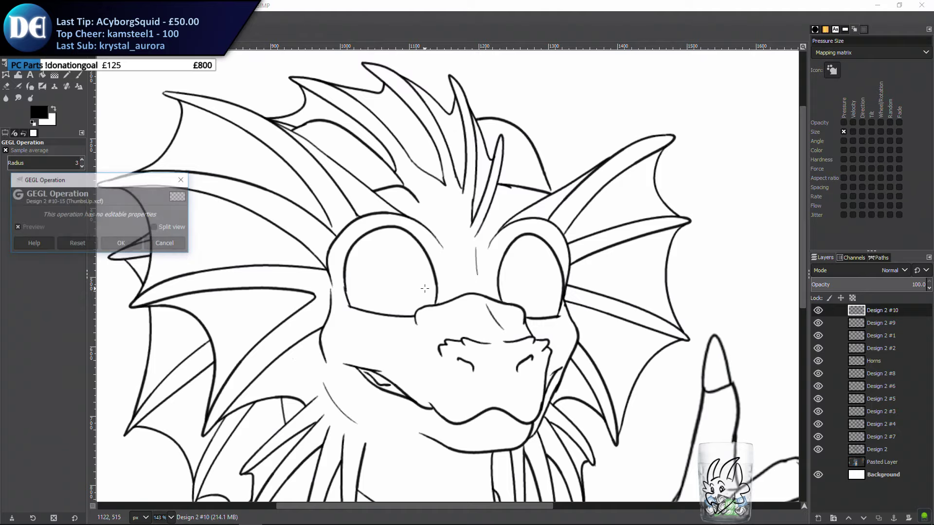
click(173, 241)
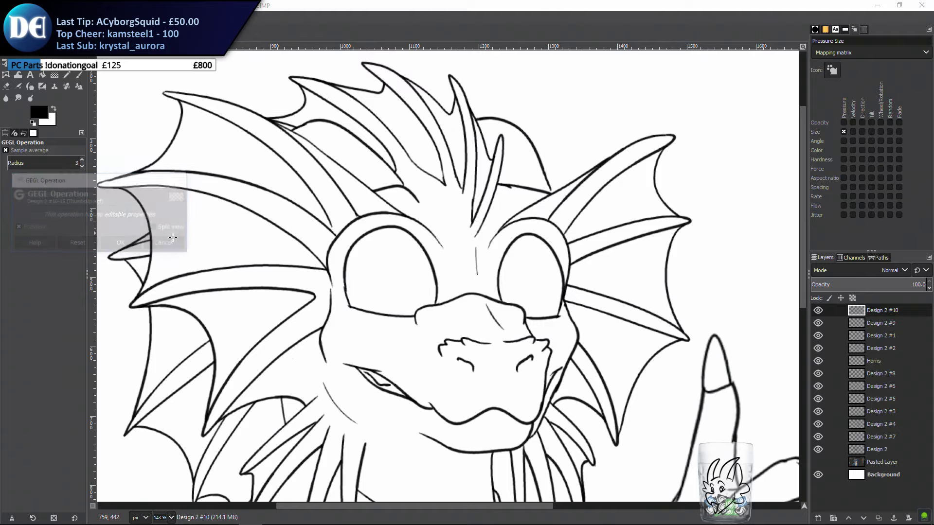
Paint a solid black round pupil in the larger eye with the Paintbrush at size 94.33
click(78, 75)
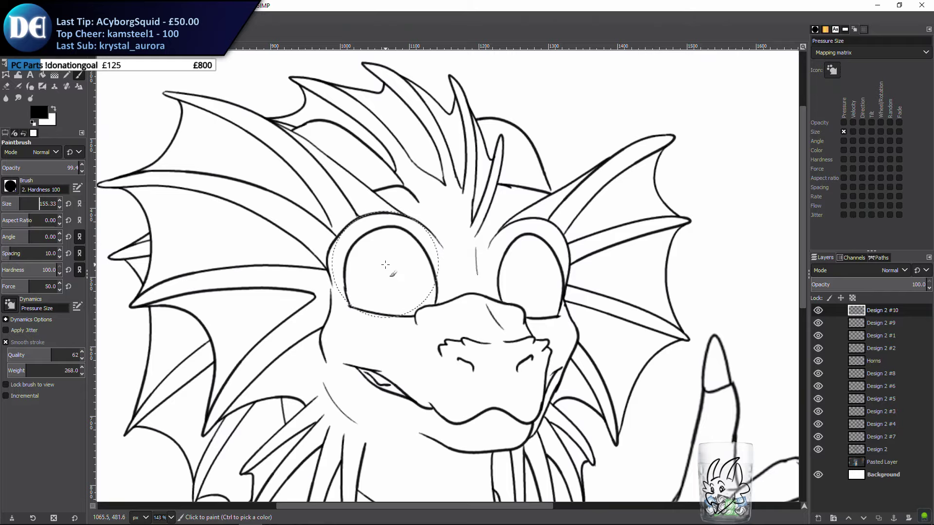
drag(285, 223, 297, 244)
key(bracketleft)
key(bracketleft)
key(bracketleft)
key(bracketleft)
key(bracketleft)
key(bracketleft)
key(bracketleft)
key(bracketleft)
key(bracketleft)
key(bracketleft)
key(bracketleft)
key(bracketleft)
key(bracketleft)
key(bracketleft)
key(bracketleft)
key(bracketleft)
key(bracketleft)
key(bracketleft)
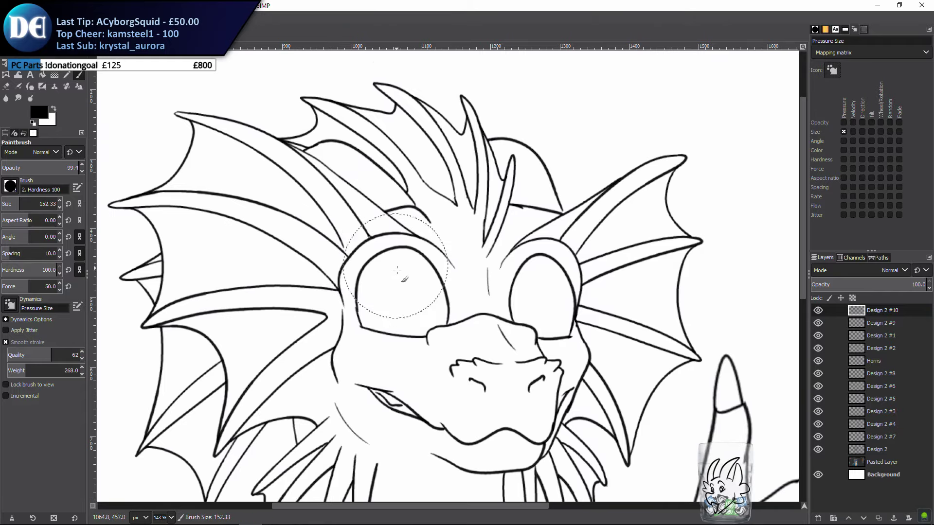
key(bracketleft)
key(bracketleft)
key(bracketleft)
key(bracketleft)
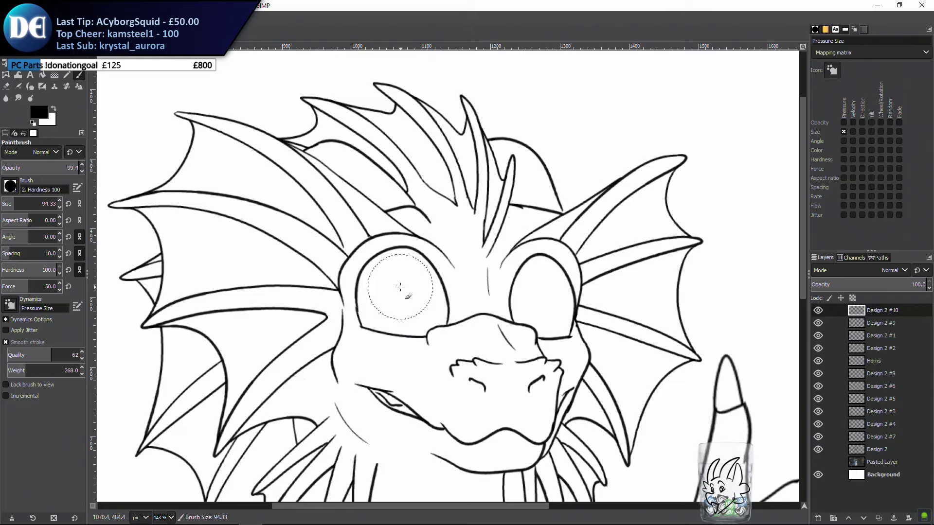
click(400, 287)
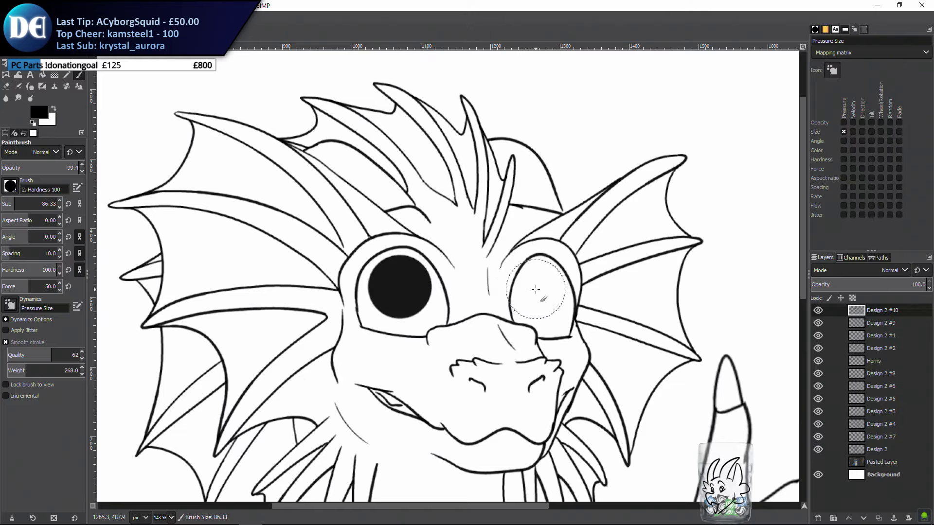
Paint a matching black round pupil in the smaller eye with the brush at size 86.33
click(535, 289)
key(bracketleft)
key(shift+bracketright)
key(shift+bracketright)
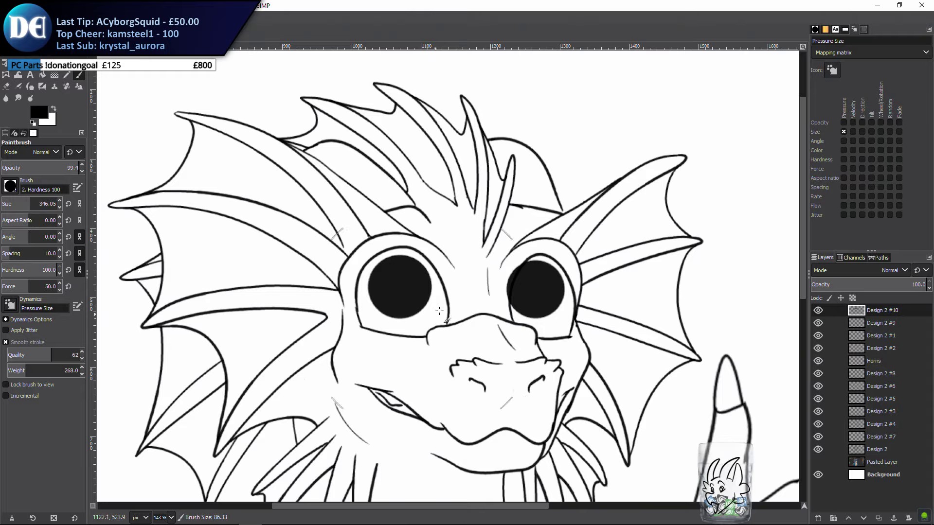
Erase the part of the smaller eye's pupil that spills over the inner eye outline, using the Eraser at size 26.95
key(shift+e)
click(12, 203)
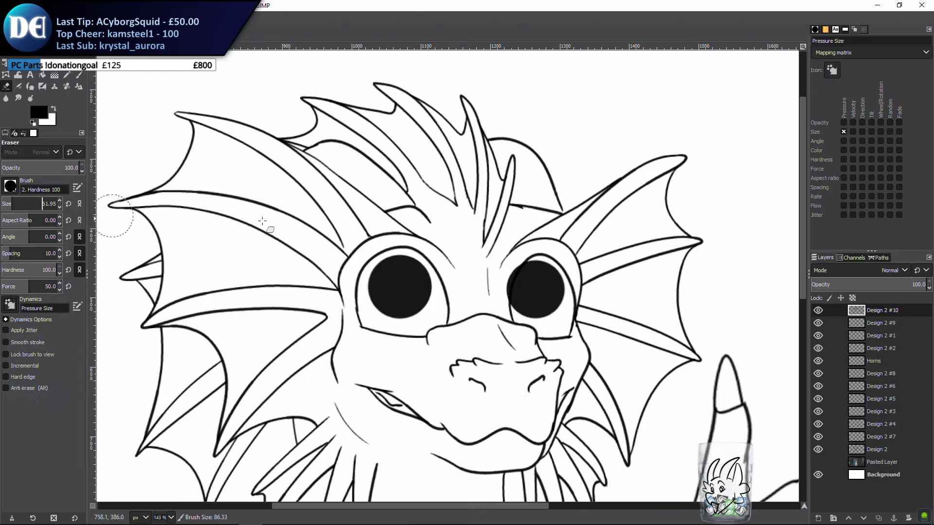
mouse_move(495, 293)
mouse_down()
mouse_move(524, 237)
mouse_move(483, 300)
mouse_move(521, 243)
mouse_move(493, 308)
mouse_up()
key(ctrl+z)
scroll(494, 319, up, 3)
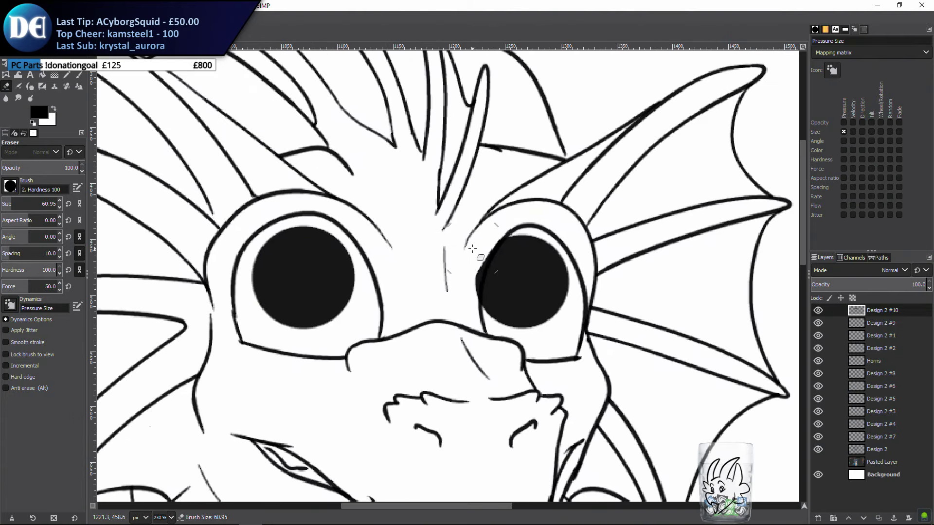
drag(477, 282, 468, 260)
key(bracketleft)
key(bracketleft)
key(bracketleft)
key(bracketleft)
key(bracketleft)
key(bracketleft)
key(bracketleft)
key(bracketleft)
key(bracketleft)
key(bracketleft)
key(bracketleft)
key(bracketleft)
key(bracketleft)
key(bracketleft)
key(bracketleft)
key(bracketleft)
key(bracketleft)
key(bracketleft)
key(bracketleft)
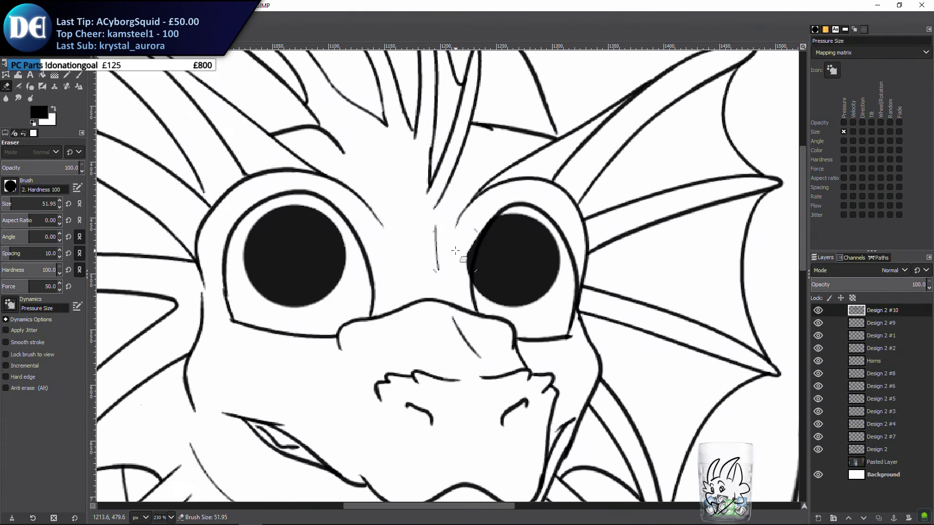
key(bracketleft)
key(bracketleft)
key(bracketleft)
key(bracketleft)
key(bracketleft)
key(bracketleft)
key(bracketleft)
key(bracketleft)
key(bracketleft)
key(bracketleft)
drag(482, 218, 463, 279)
key(ctrl+z)
mouse_move(479, 218)
mouse_down()
mouse_move(452, 309)
mouse_move(473, 234)
mouse_move(461, 293)
mouse_up()
drag(468, 247, 459, 298)
drag(486, 219, 467, 246)
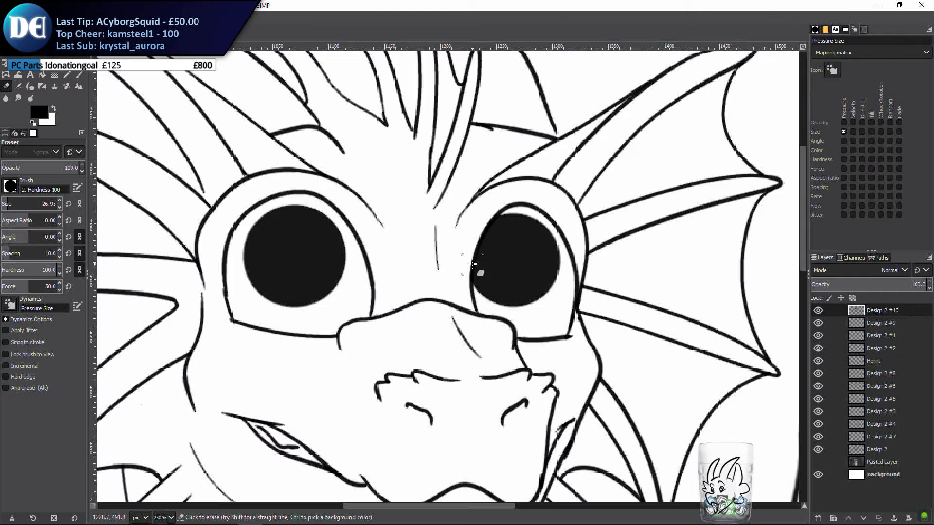
Erase one larger and one smaller round highlight out of each pupil
scroll(472, 264, down, 5)
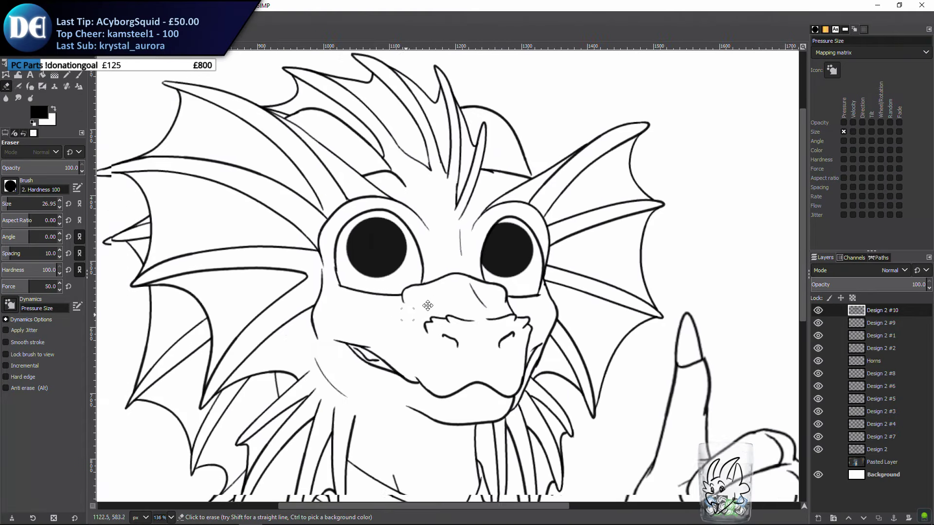
scroll(427, 305, down, 3)
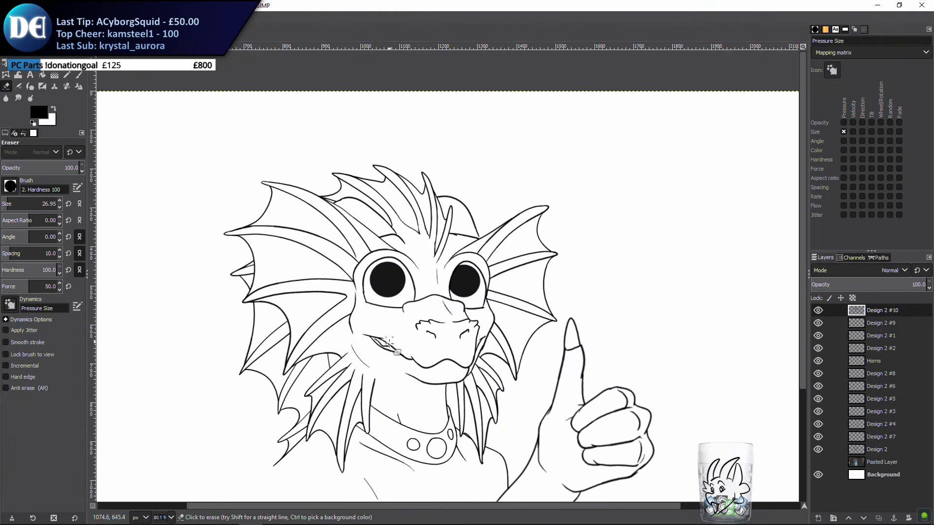
mouse_move(391, 392)
mouse_down()
mouse_move(407, 355)
mouse_move(361, 357)
mouse_up()
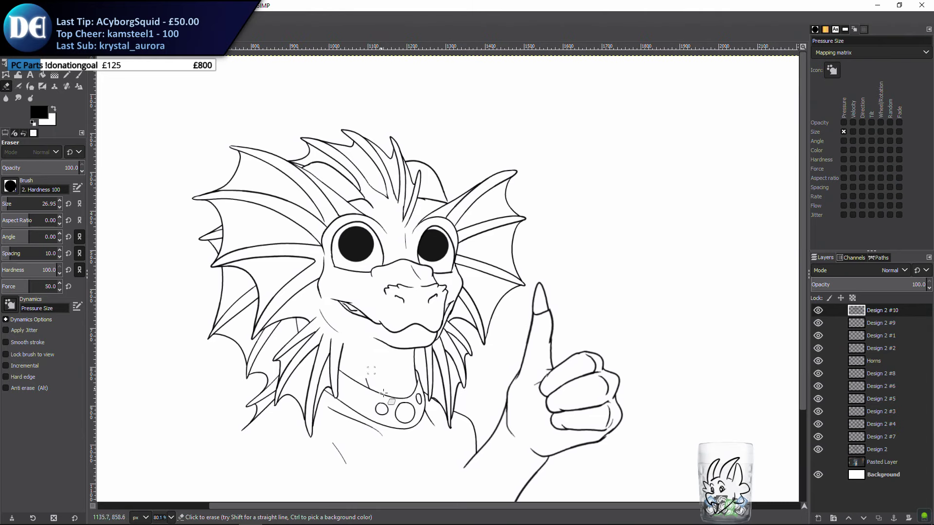
scroll(491, 192, up, 4)
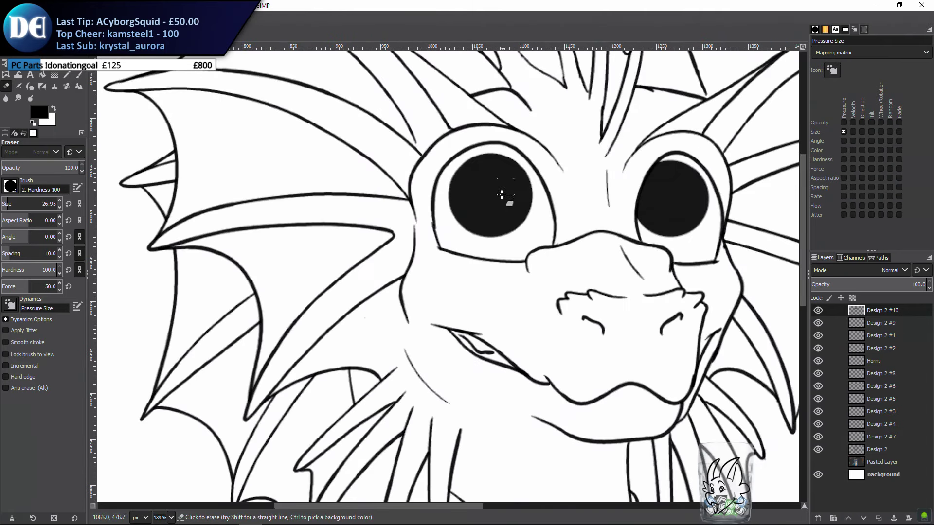
click(511, 182)
click(512, 205)
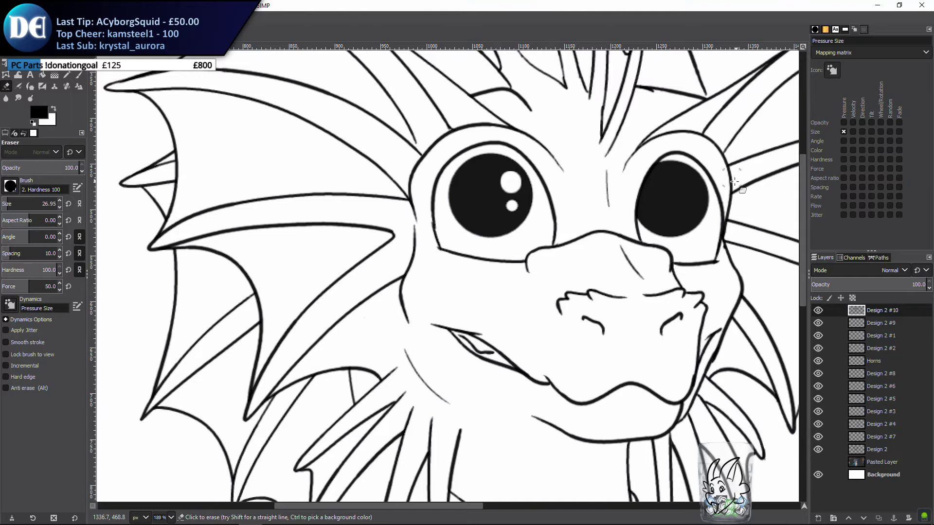
click(682, 180)
click(696, 204)
scroll(381, 315, down, 3)
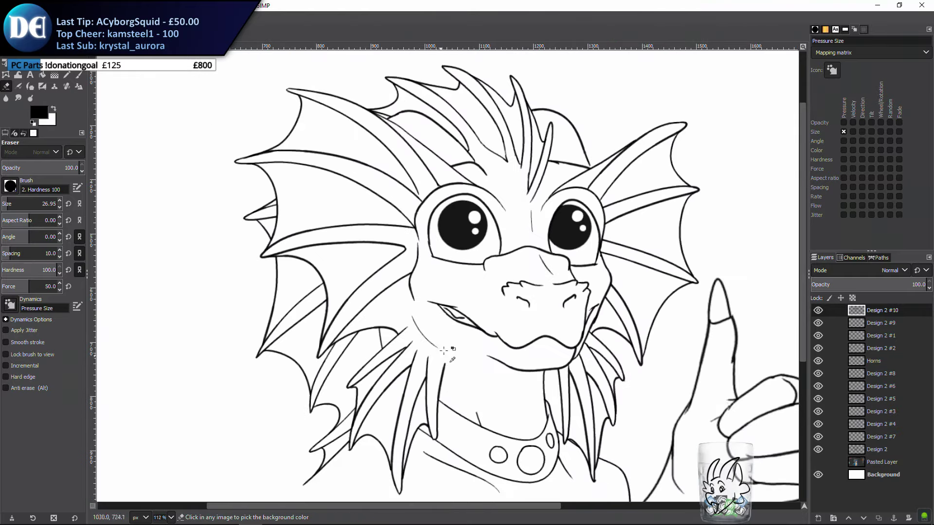
Extend the larger highlight in both pupils with an extra erased patch and save the image
scroll(381, 315, down, 2)
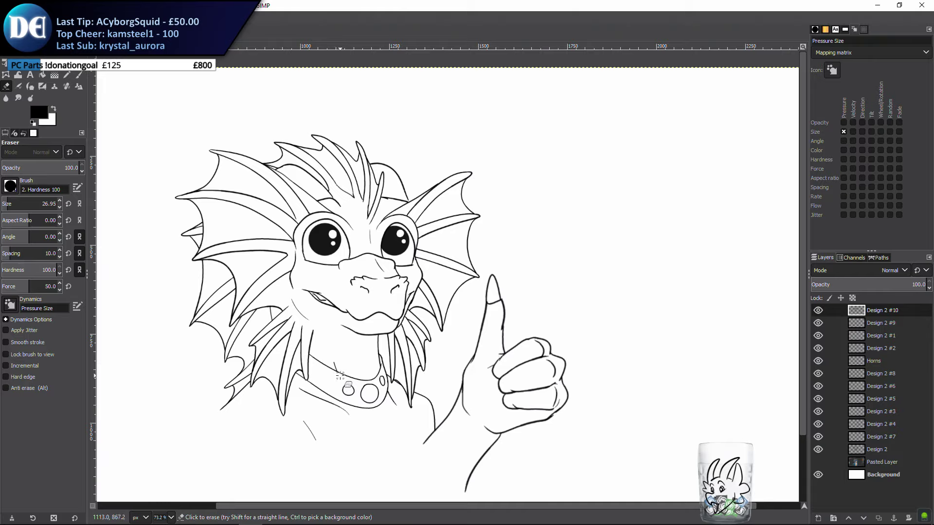
scroll(344, 342, up, 2)
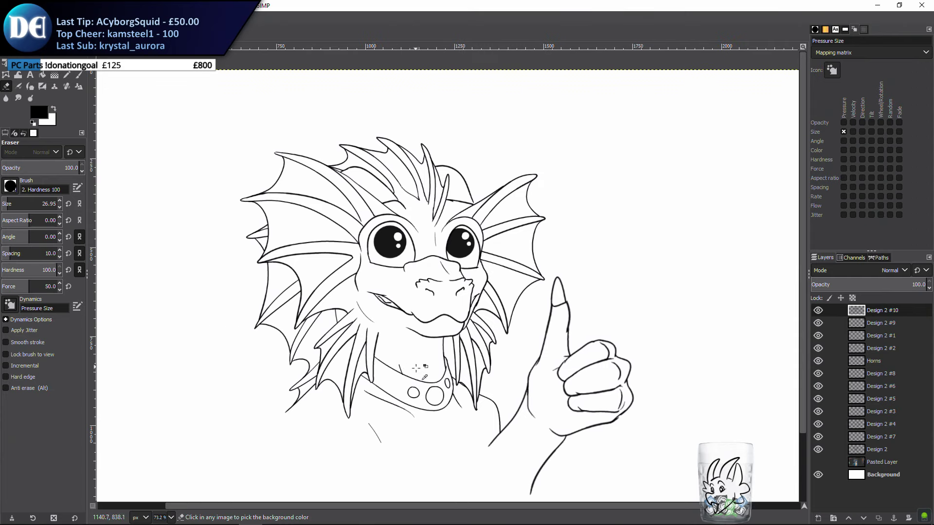
drag(366, 170, 383, 163)
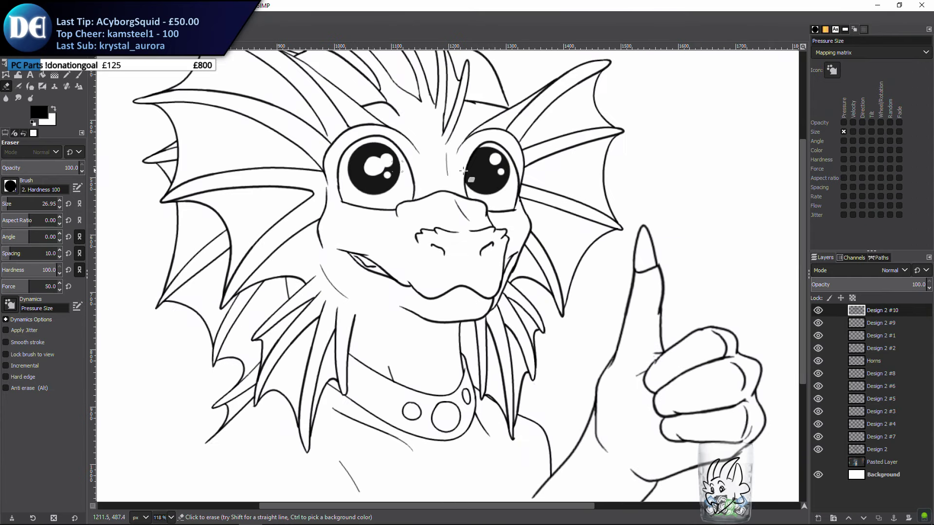
drag(482, 170, 489, 168)
key(ctrl+z)
scroll(506, 374, down, 2)
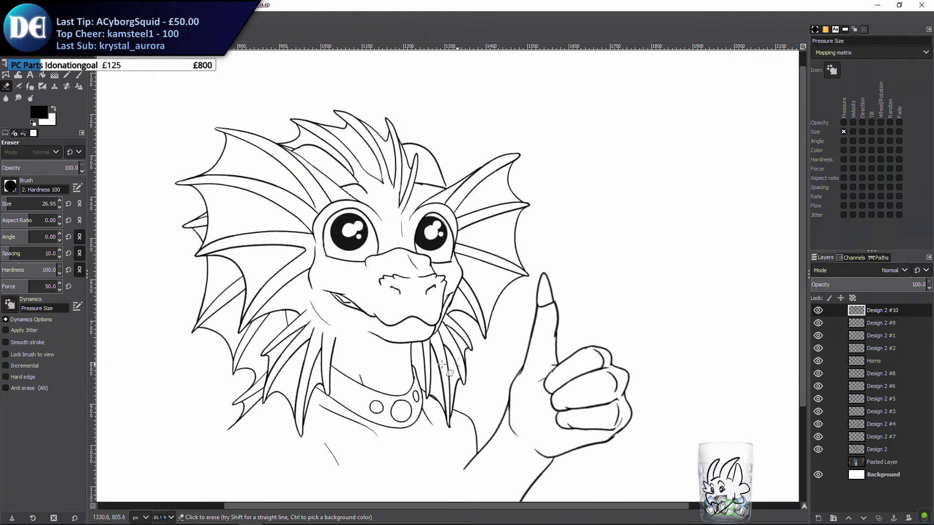
drag(456, 380, 423, 360)
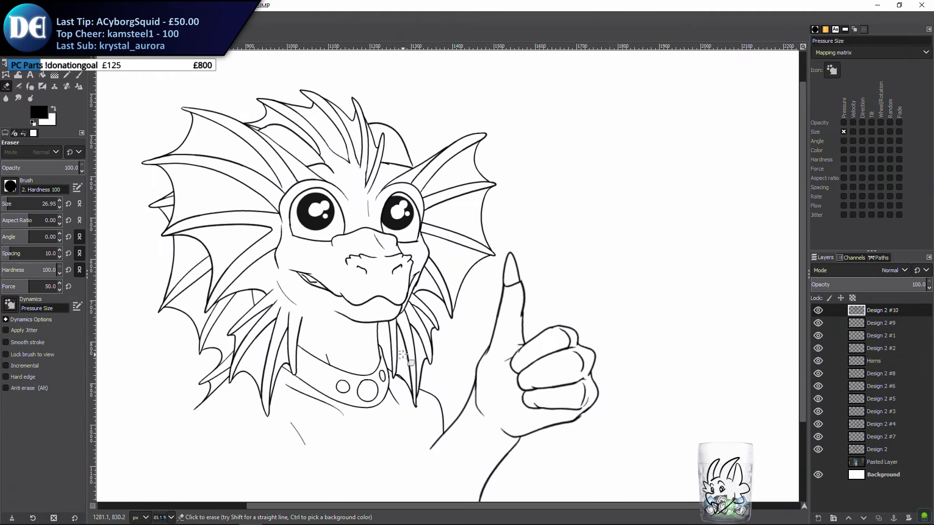
key(ctrl+s)
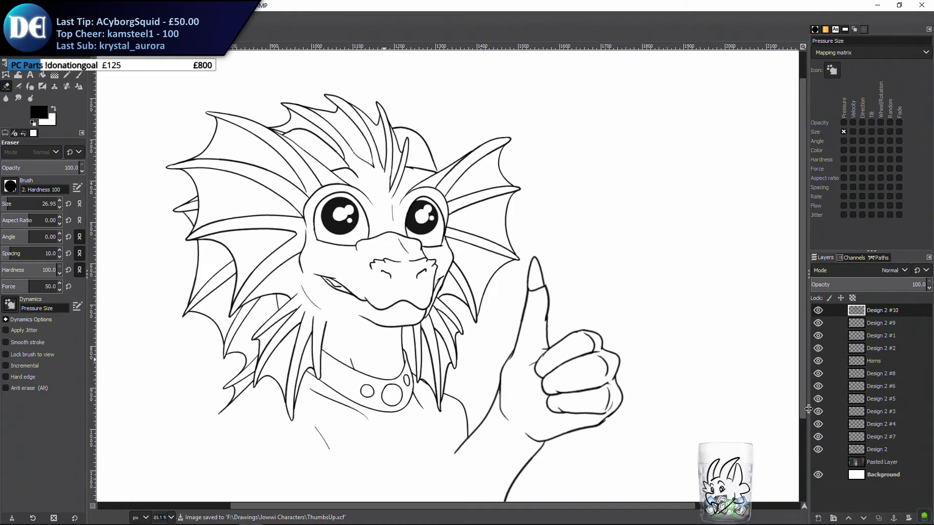
Hide the Background layer and create a new layer from the visible line art
click(818, 474)
right_click(827, 467)
click(820, 104)
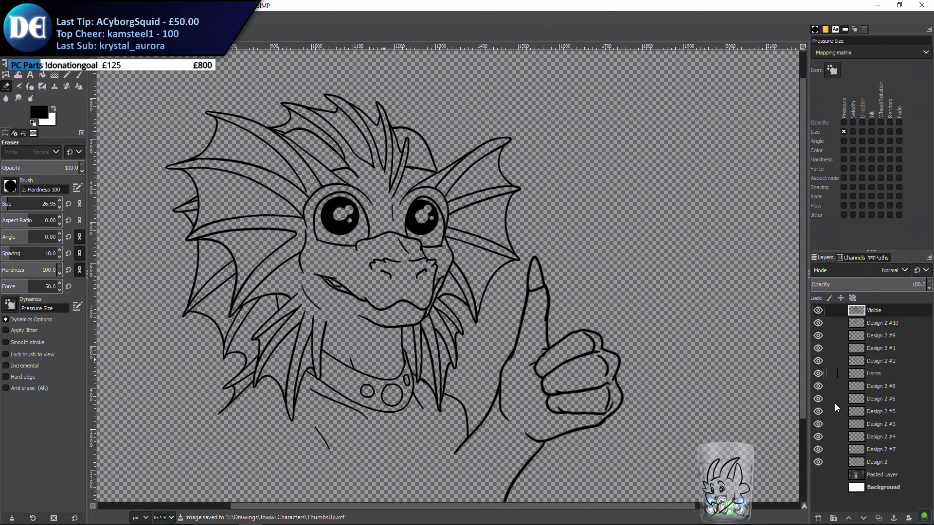
Show the Background layer again, move it directly beneath the Visible layer and merge Visible down into it
click(818, 487)
drag(856, 488, 871, 314)
right_click(871, 320)
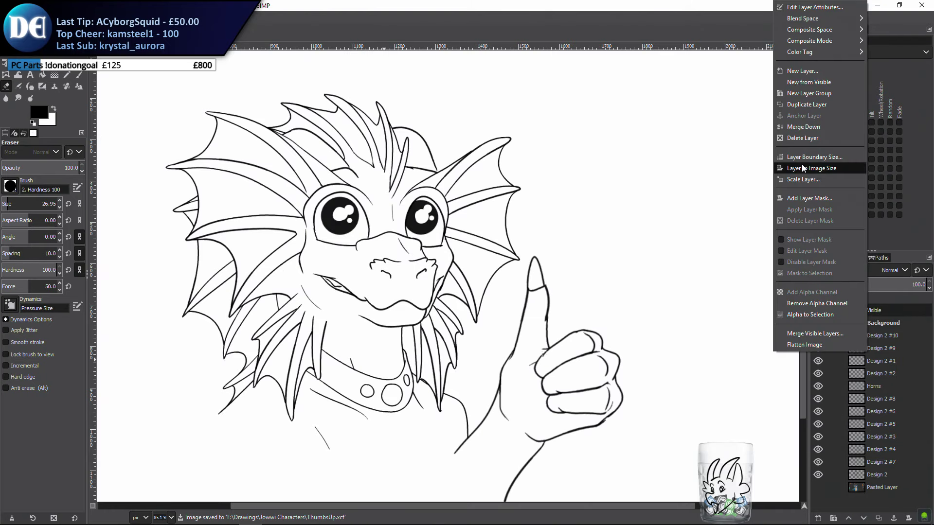
click(807, 137)
Select a 1138 × 1000 px rectangle around the whole character and copy its pixels
key(p)
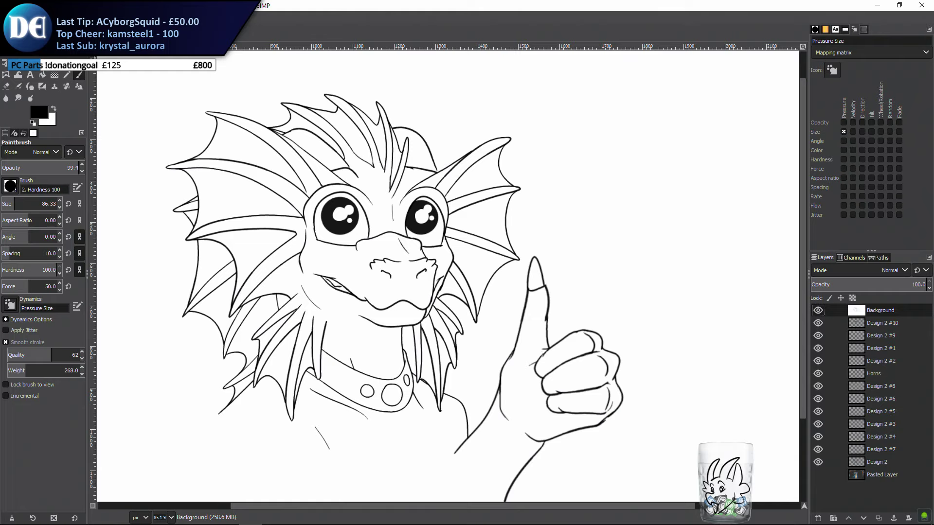
key(r)
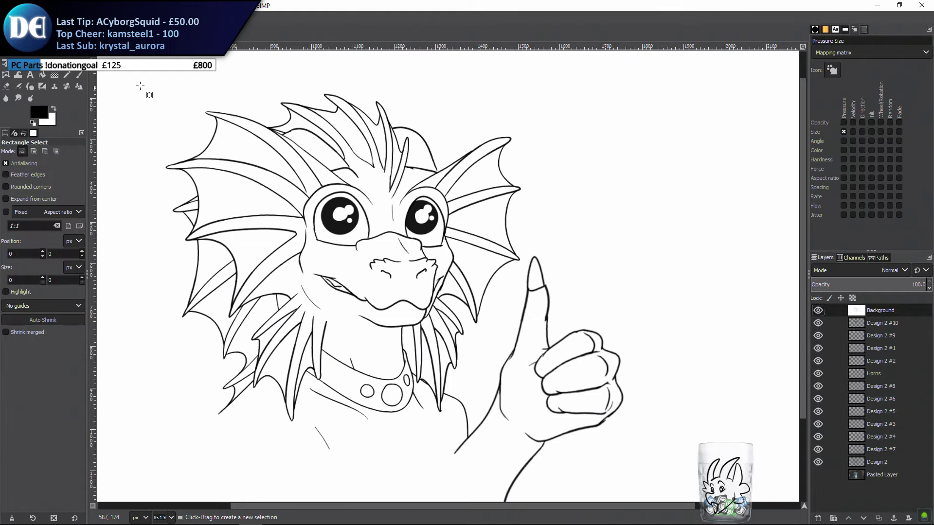
mouse_move(140, 71)
mouse_down()
mouse_move(585, 408)
mouse_move(629, 501)
mouse_up()
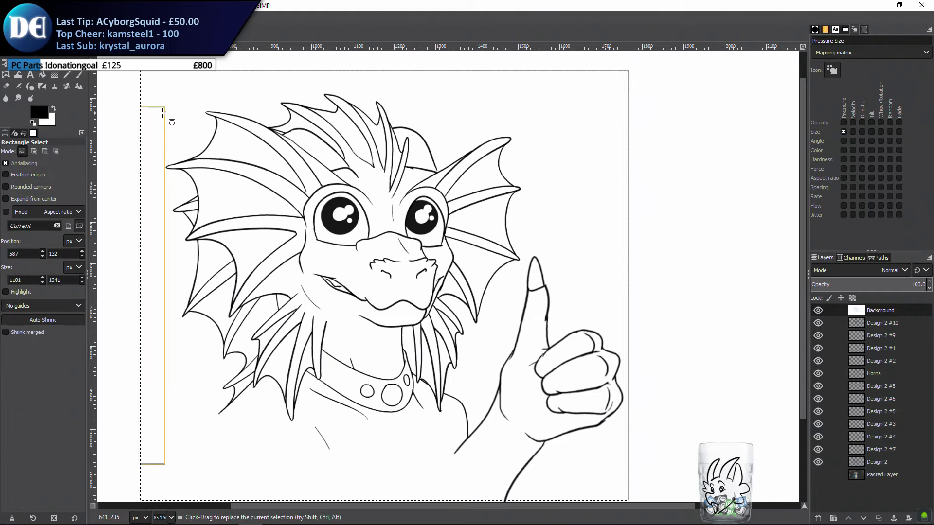
drag(151, 86, 170, 104)
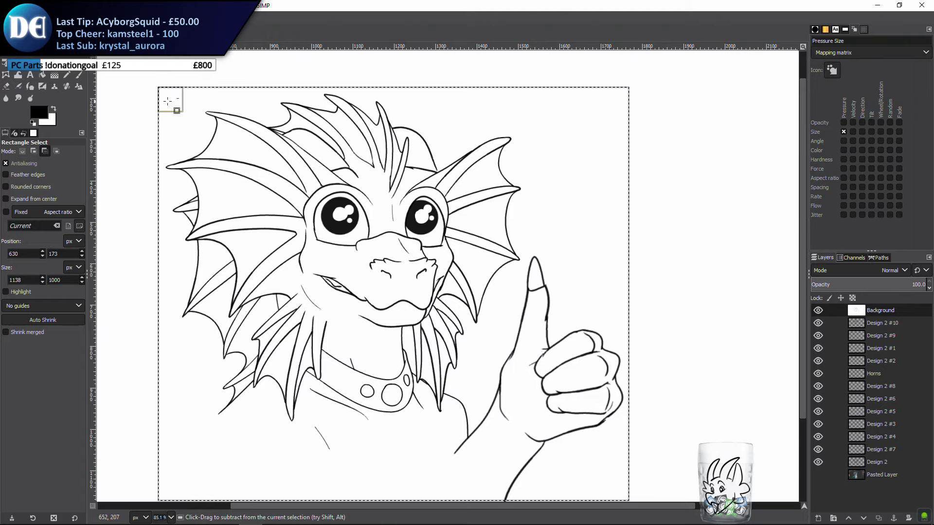
key(ctrl+c)
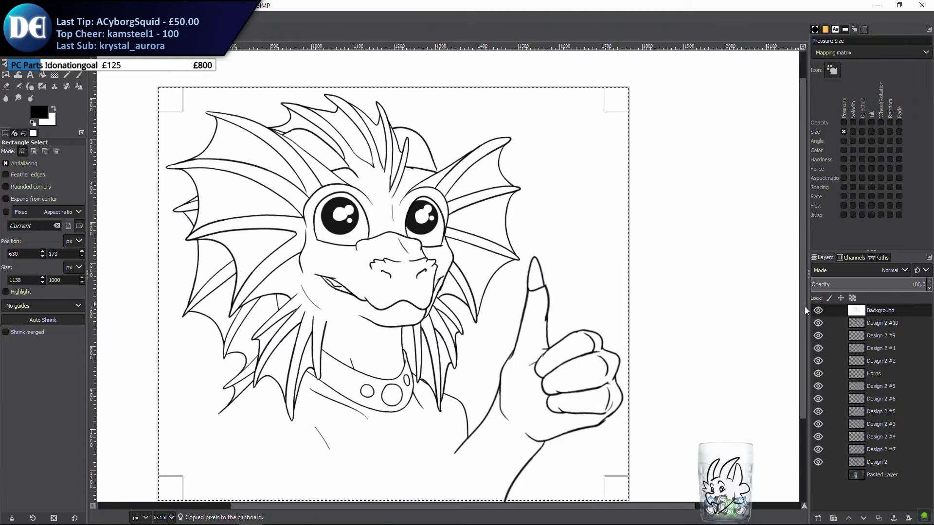
Crop the merged Background layer to the rectangular selection and clear the selection
right_click(397, 220)
mouse_move(427, 289)
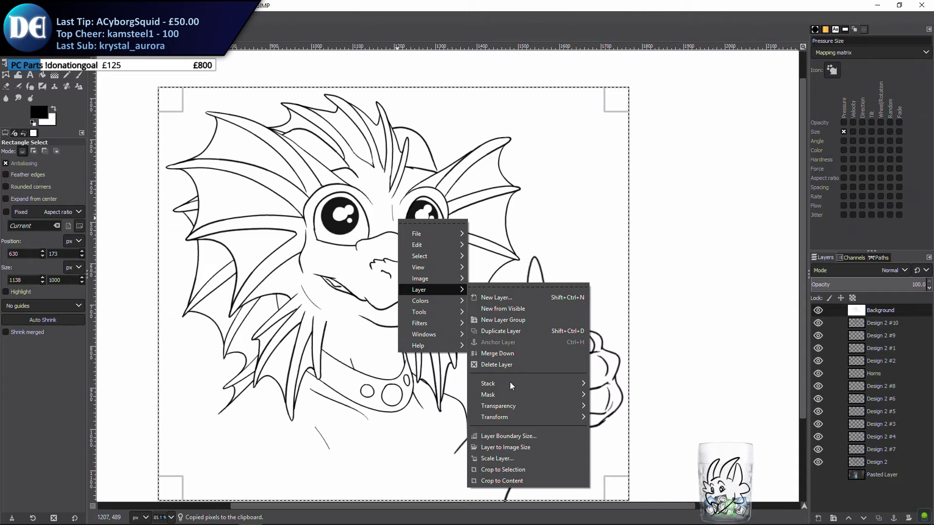
click(516, 447)
right_click(375, 170)
mouse_move(430, 241)
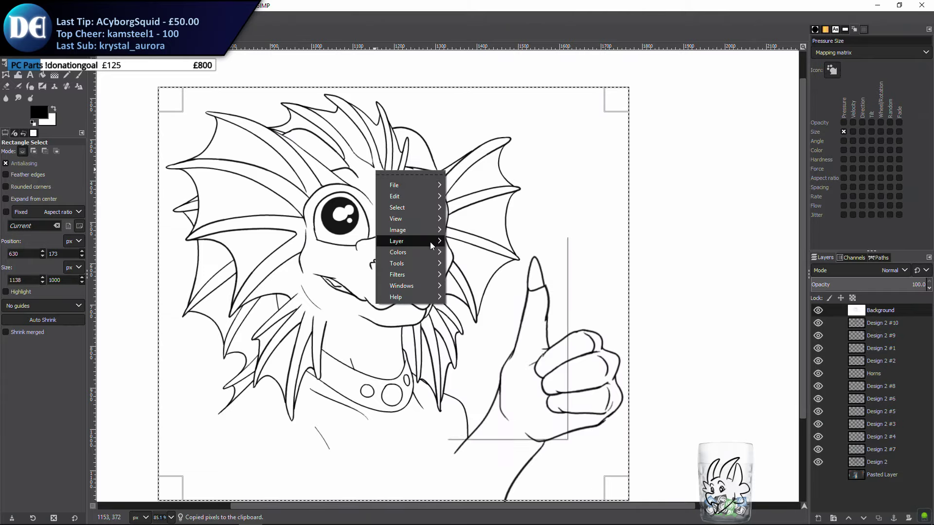
click(502, 431)
right_click(462, 324)
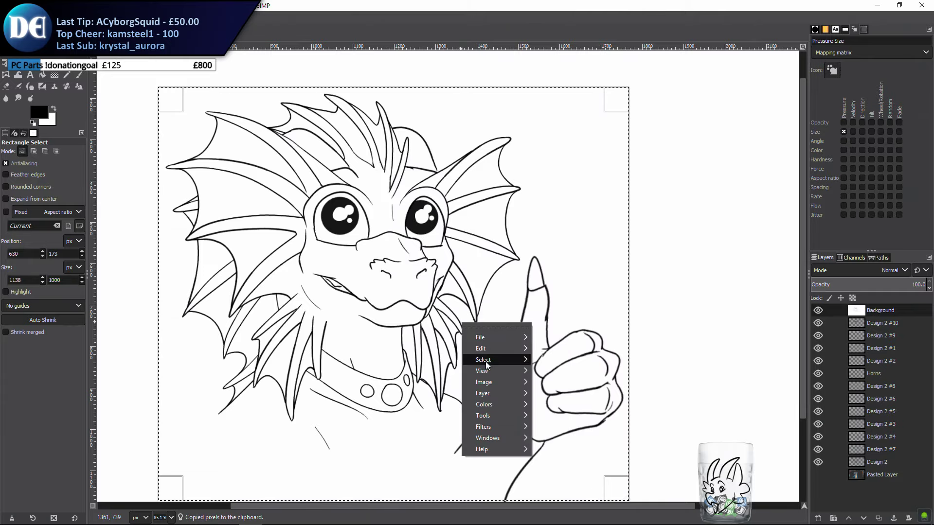
mouse_move(495, 392)
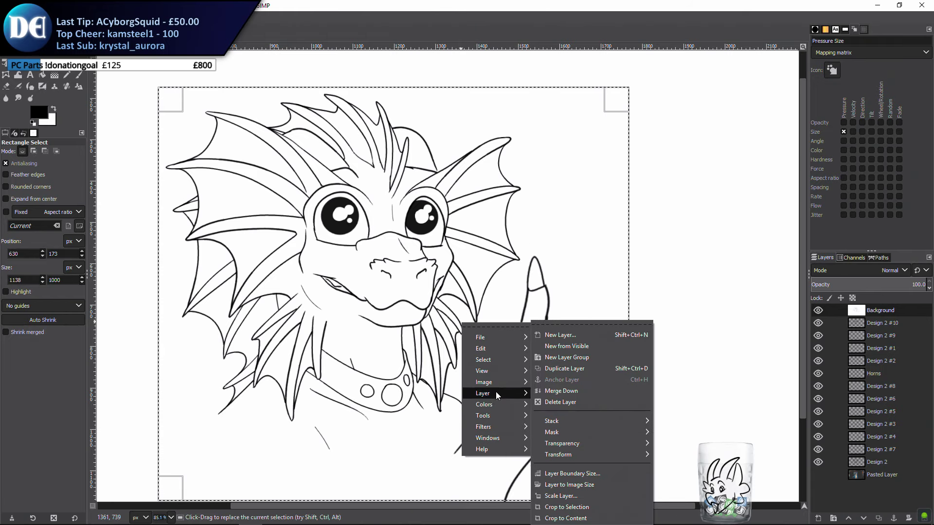
click(540, 507)
right_click(396, 254)
mouse_move(443, 296)
click(513, 313)
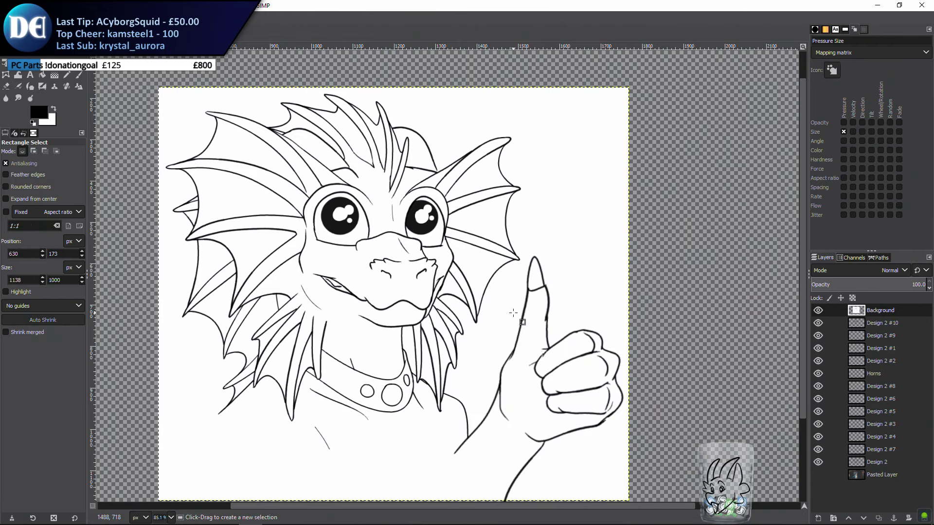
Add a new layer, move it to the very bottom of the layer stack and fill it with white
click(817, 518)
key(Return)
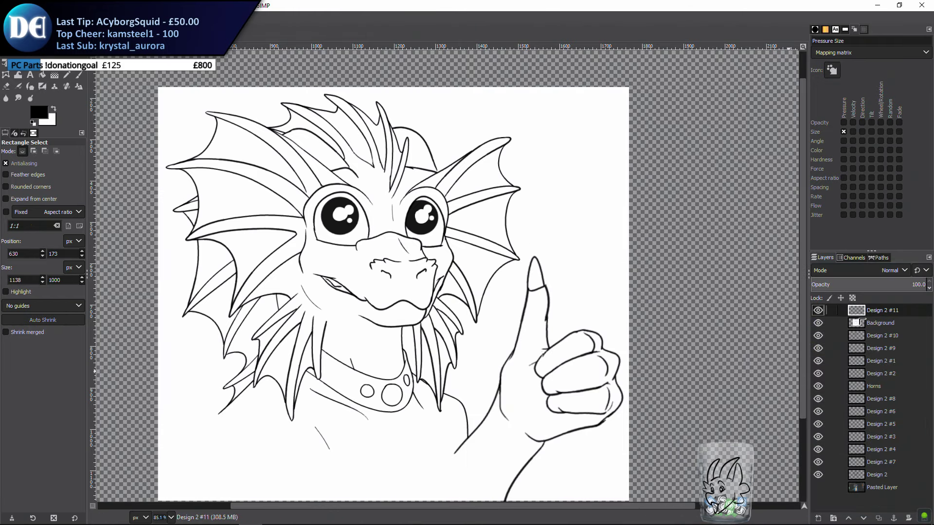
drag(867, 497, 868, 497)
click(42, 77)
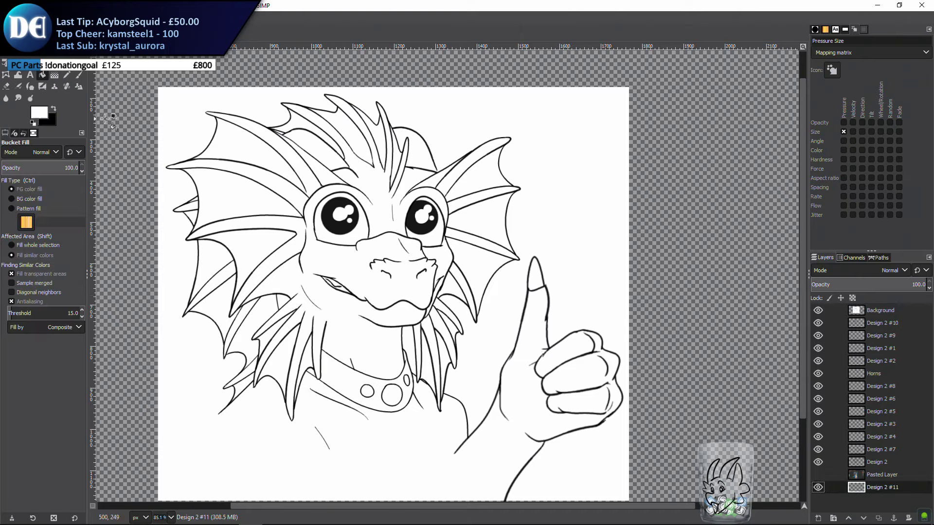
click(391, 149)
Copy the cropped line art from the Background layer, then close the saved ThumbsUp.xcf, discarding the remaining changes
click(855, 316)
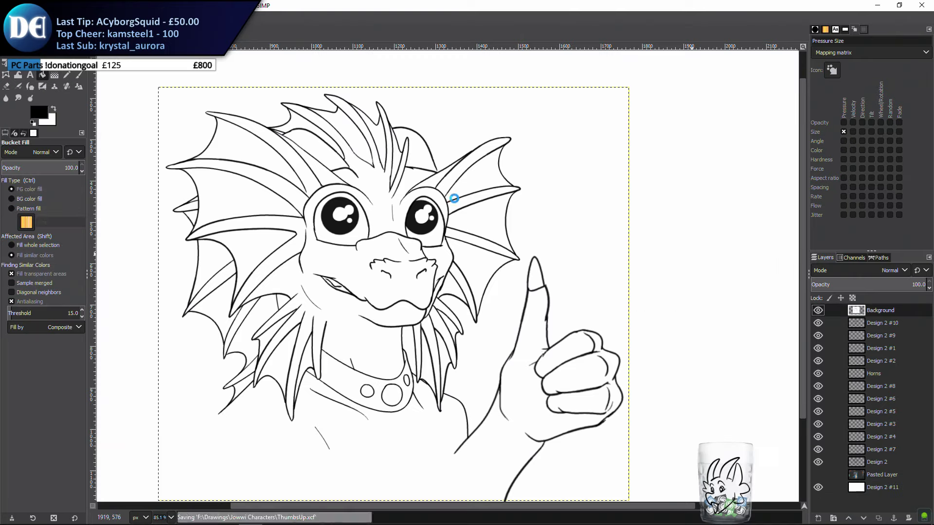
key(ctrl+c)
key(ctrl+w)
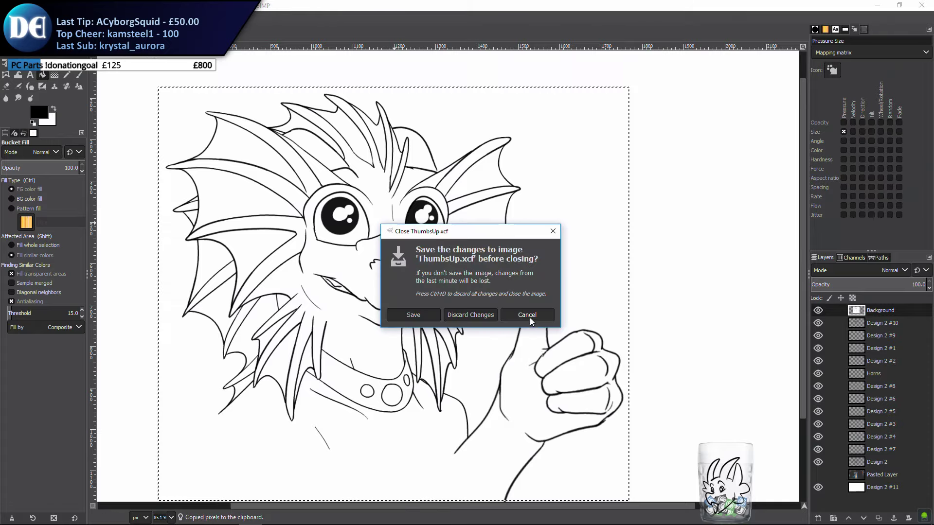
click(471, 315)
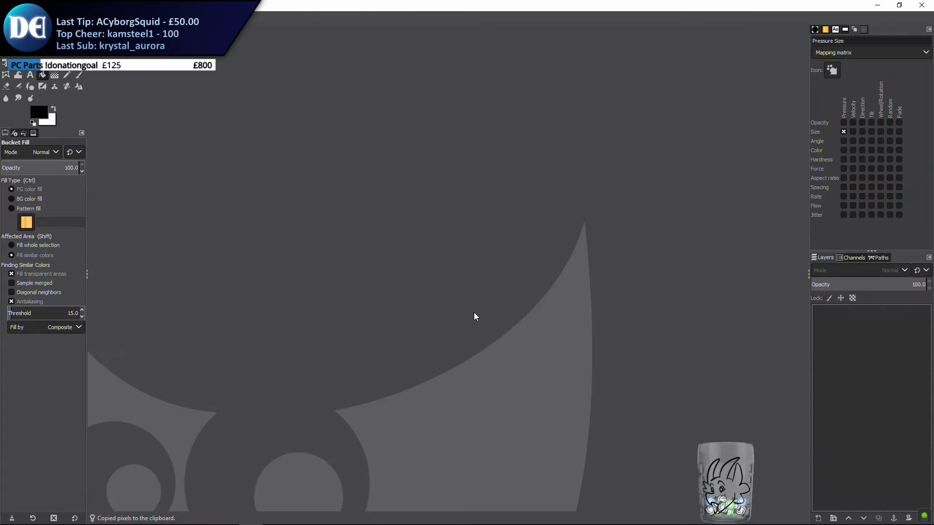
Create a new 5000 × 4000 px image, accepting the large image size
click(21, 18)
click(21, 29)
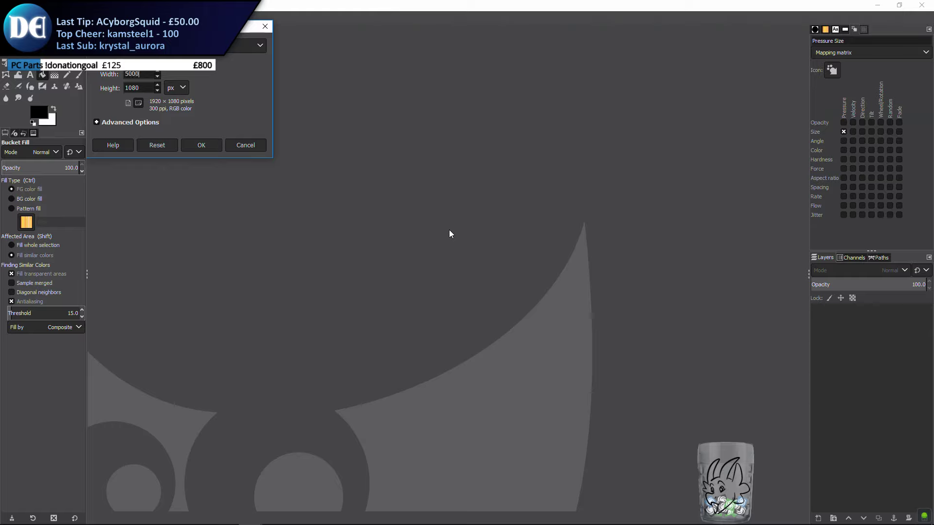
key(Tab)
text(4)
double_click(127, 74)
text(5000)
key(Tab)
text(400)
click(187, 145)
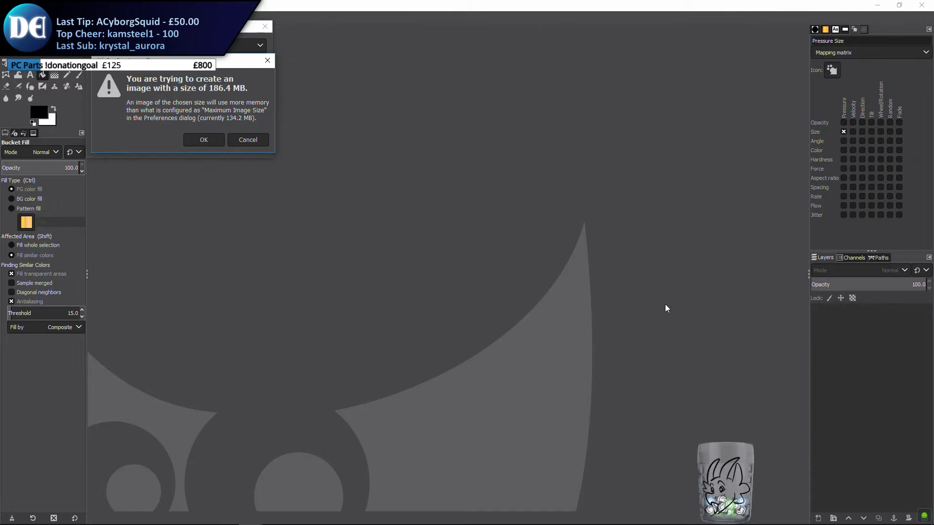
click(197, 136)
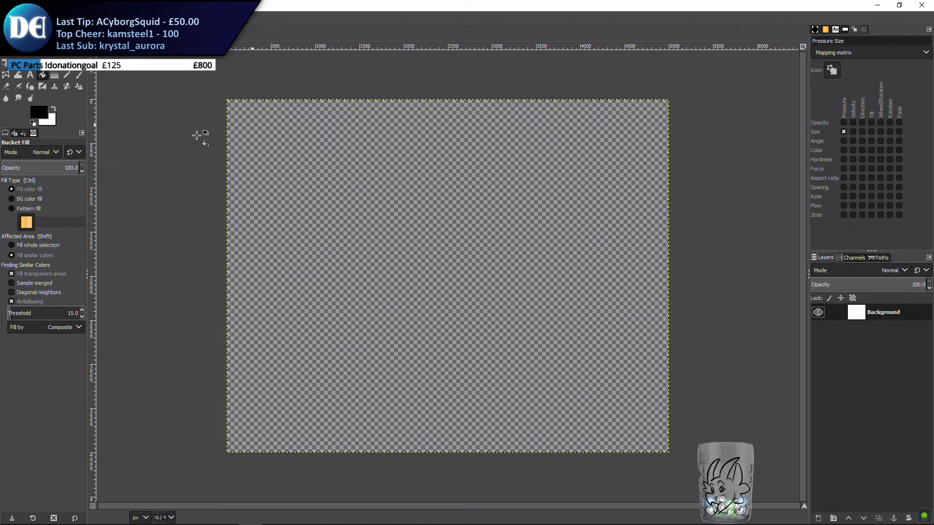
Paste the line art as its own layer, move it to the canvas's upper-left corner and scale it up to nearly fill the canvas
key(ctrl+v)
click(818, 518)
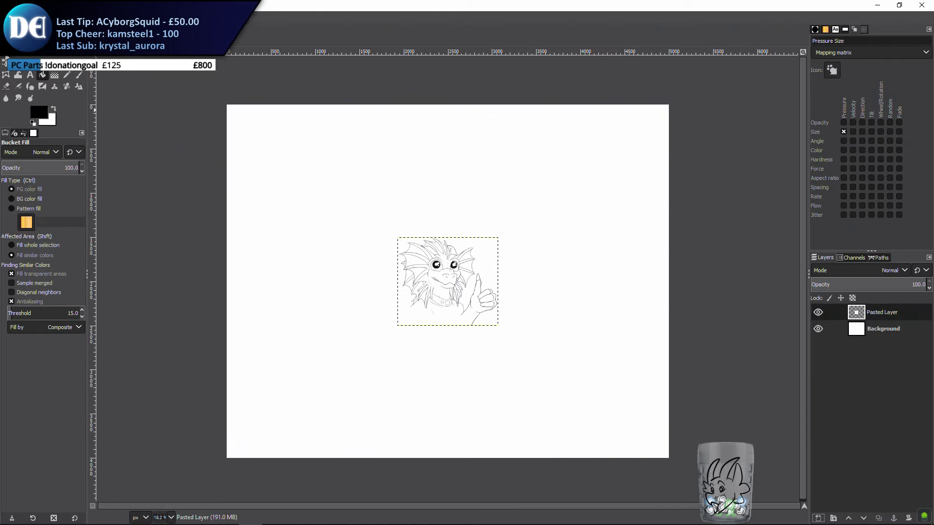
key(m)
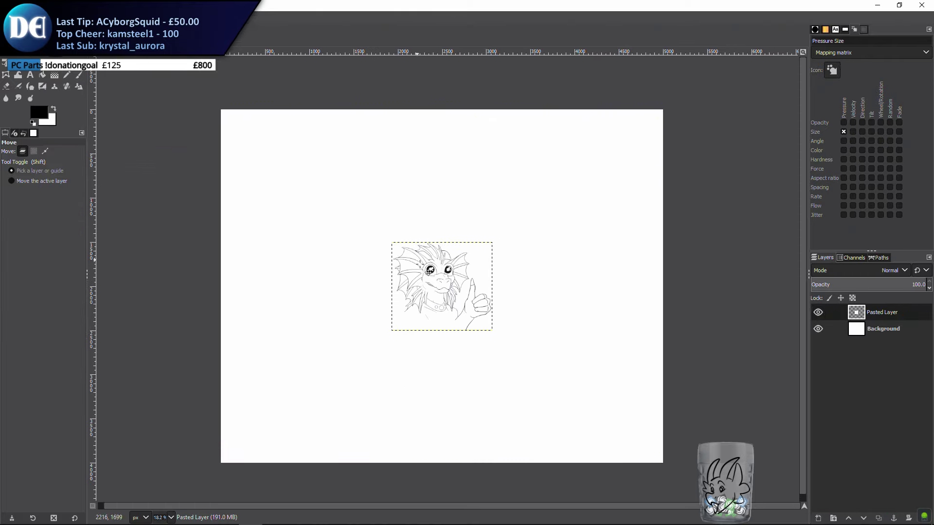
drag(419, 281, 269, 153)
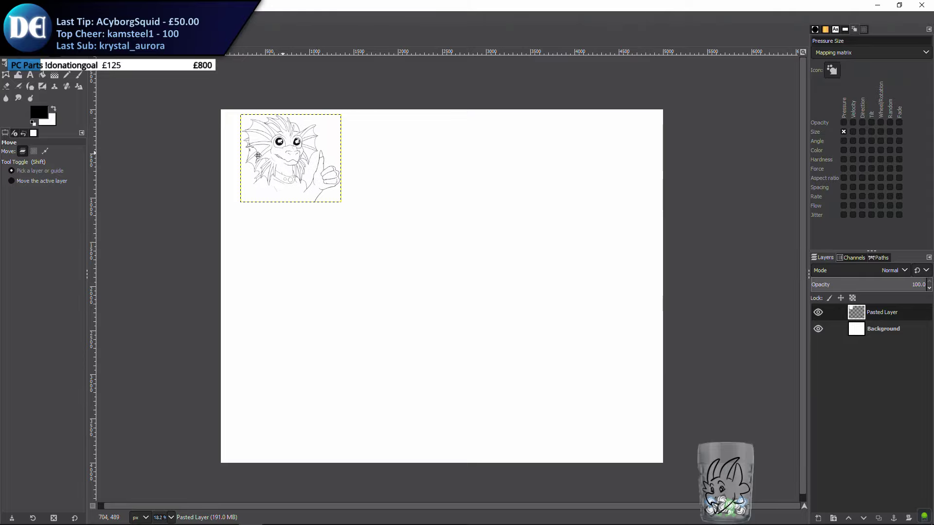
click(42, 86)
drag(313, 195, 611, 414)
key(Return)
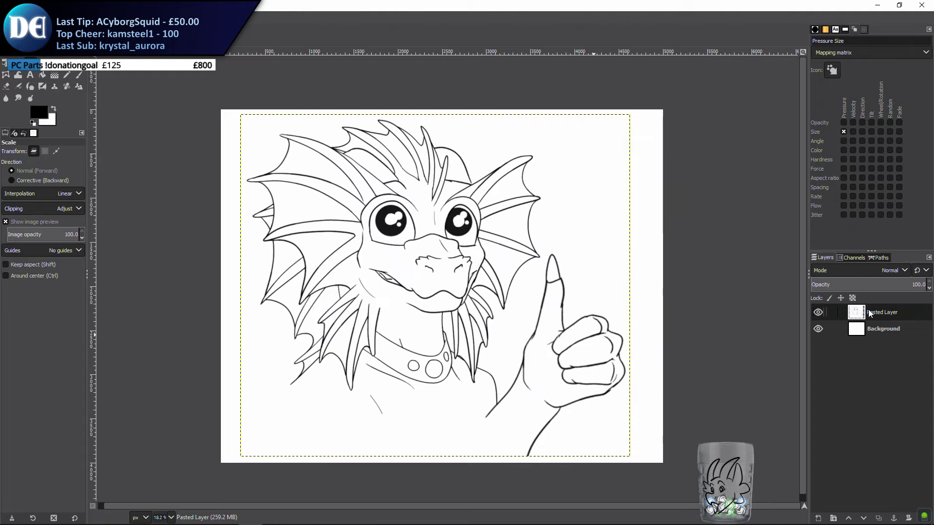
Lower the pasted sketch layer's opacity to a faint guide and add an empty layer above it for Paintbrush inking
click(850, 286)
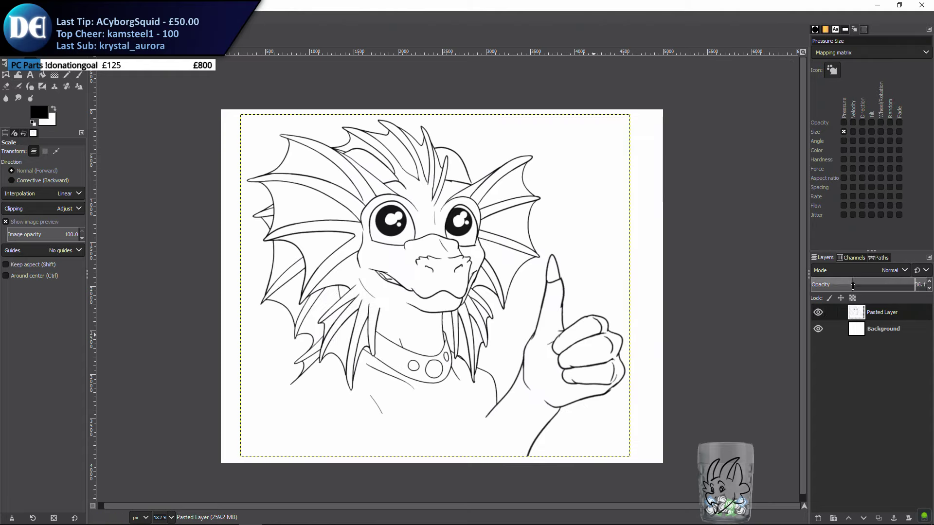
click(818, 518)
key(Return)
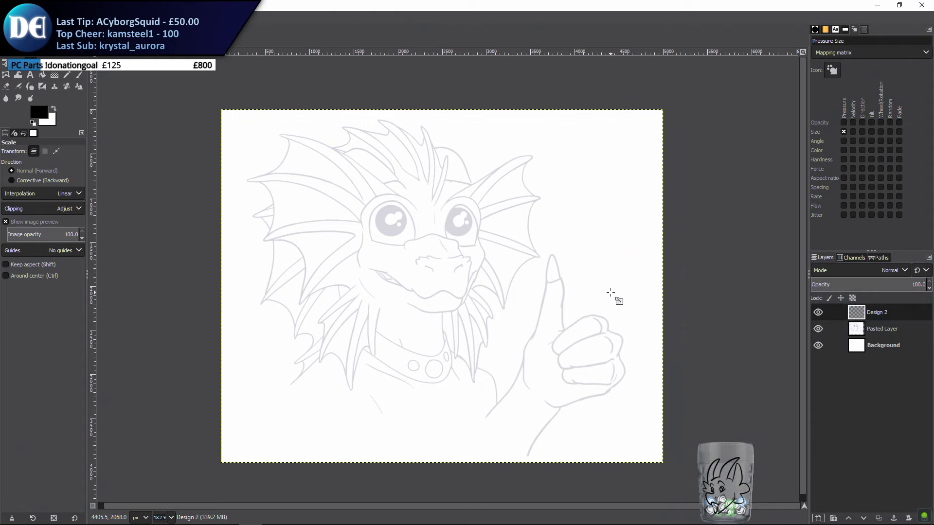
key(p)
scroll(406, 276, up, 2)
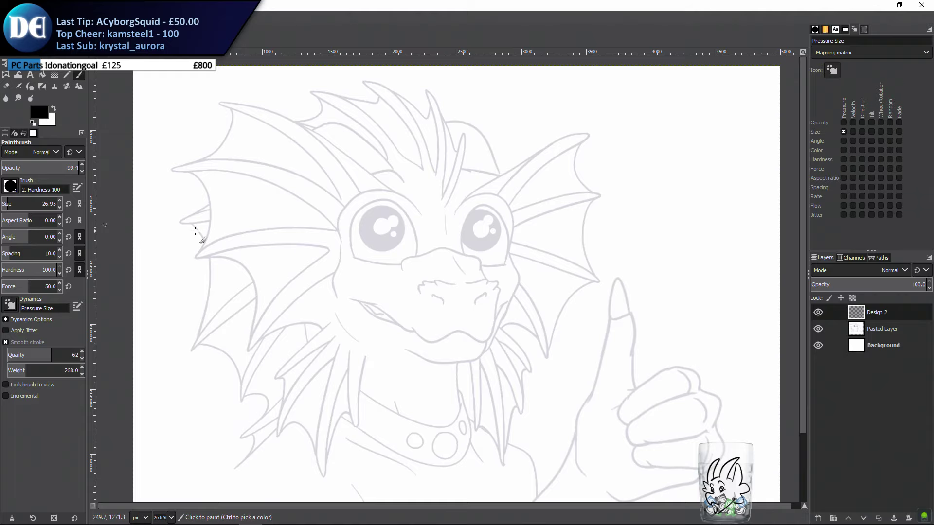
mouse_move(293, 218)
mouse_down()
mouse_move(321, 249)
mouse_move(339, 303)
mouse_up()
key(ctrl+z)
key(ctrl+z)
mouse_move(313, 254)
mouse_down()
mouse_move(300, 294)
mouse_move(437, 254)
mouse_up()
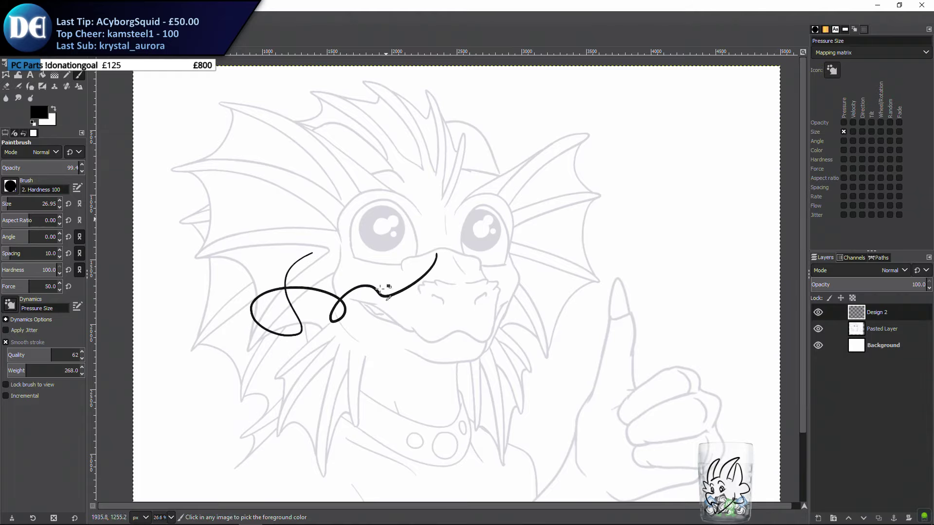
key(ctrl+z)
mouse_move(343, 299)
mouse_down()
mouse_move(360, 319)
mouse_move(356, 338)
mouse_move(382, 383)
mouse_move(476, 348)
mouse_up()
key(ctrl+z)
key(ctrl+z)
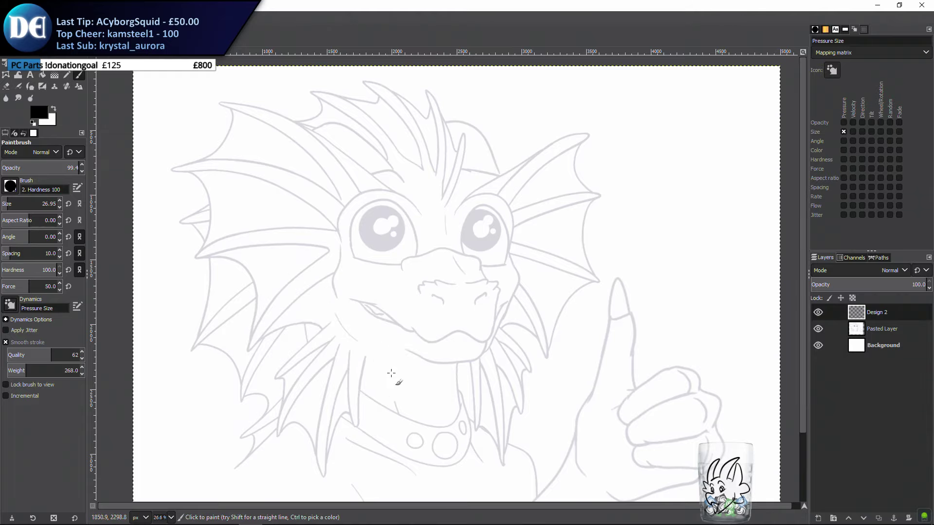
Look over the faded sketch from the dragon's face down to the raised hand
scroll(382, 339, up, 2)
drag(382, 340, 384, 426)
scroll(383, 312, up, 2)
drag(375, 273, 365, 291)
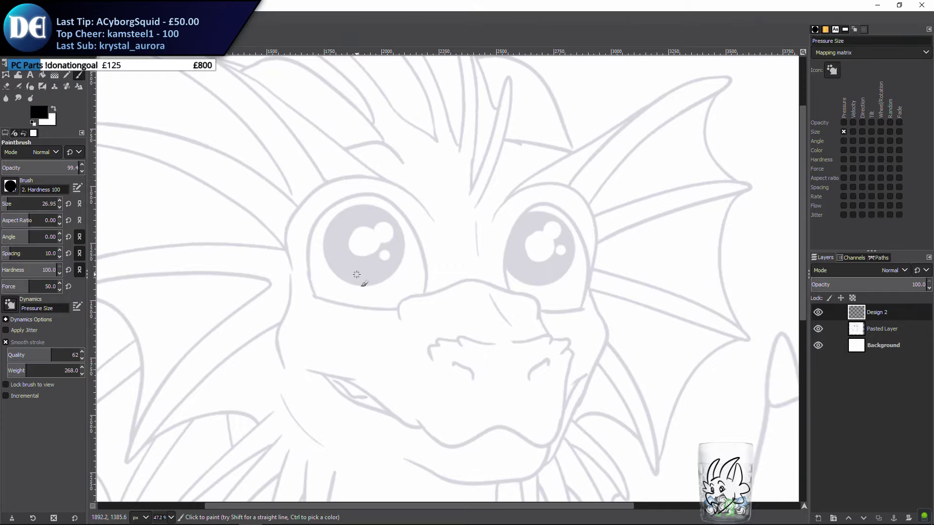
drag(593, 398, 458, 185)
scroll(475, 333, down, 3)
drag(469, 377, 472, 366)
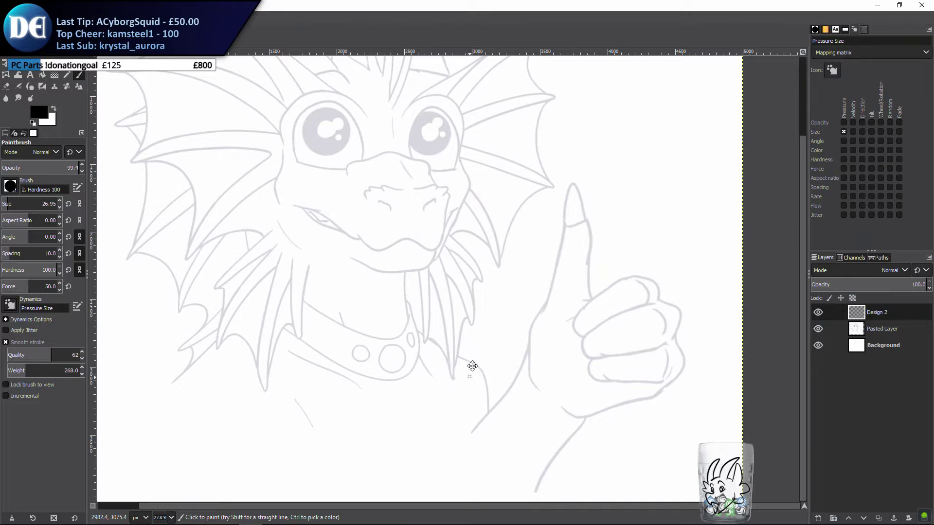
ctrl+scroll(472, 366, up, 3)
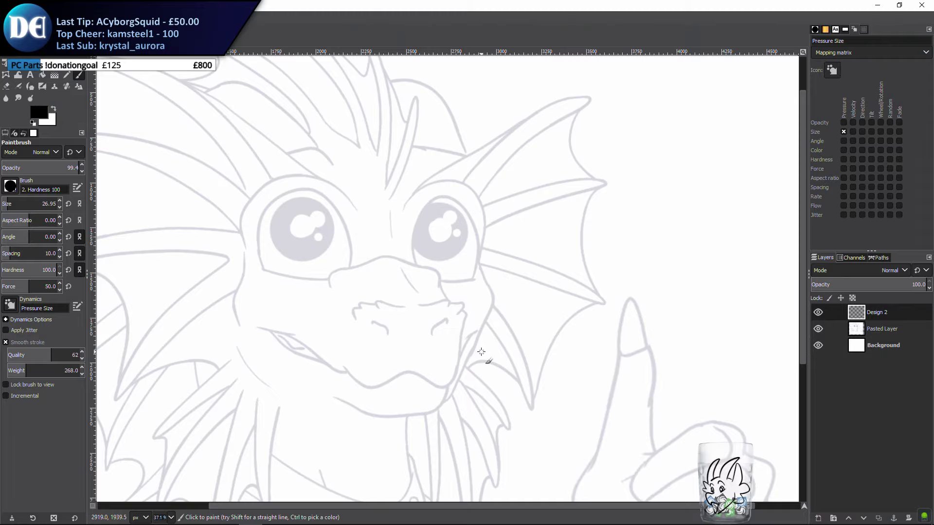
Ink the dragon's right-hand nostril over the faded sketch with the Paintbrush, undoing and redrawing the stroke until it fits
ctrl+scroll(481, 351, up, 4)
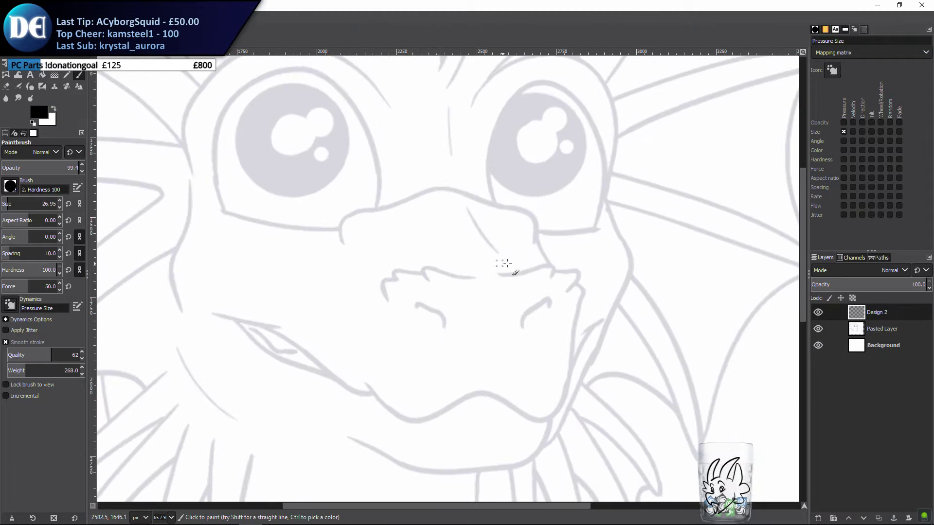
drag(499, 280, 564, 297)
key(ctrl+z)
mouse_move(517, 329)
mouse_down()
mouse_move(527, 311)
mouse_move(553, 320)
mouse_up()
key(ctrl+z)
mouse_move(477, 344)
mouse_down()
mouse_move(437, 368)
mouse_move(481, 368)
mouse_up()
key(ctrl+z)
drag(521, 331, 551, 314)
Ink the left-hand nostril as a short hooked line, replacing unsatisfactory strokes
drag(411, 310, 441, 330)
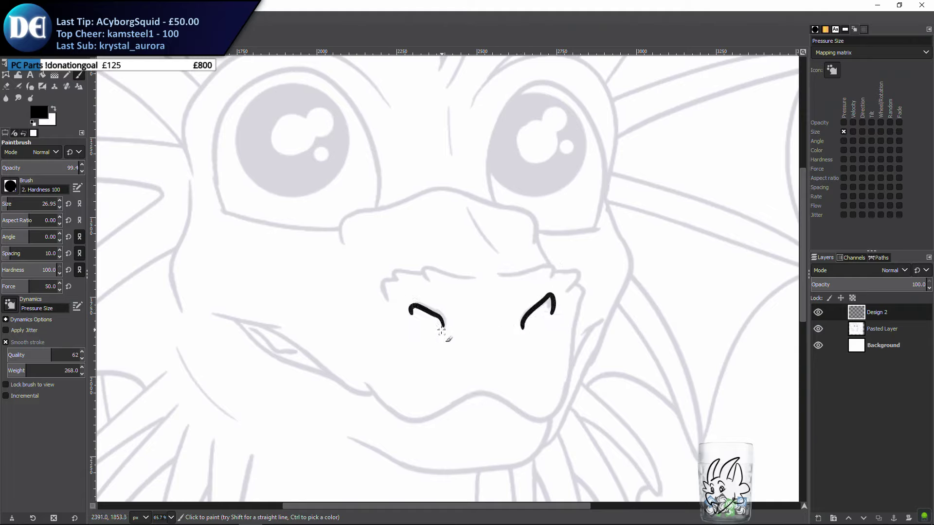
key(ctrl+z)
mouse_move(410, 302)
mouse_down()
mouse_move(452, 332)
mouse_move(411, 306)
mouse_move(428, 327)
mouse_move(450, 316)
mouse_move(411, 301)
mouse_up()
key(ctrl+z)
key(ctrl+z)
key(ctrl+z)
mouse_move(451, 331)
mouse_down()
mouse_move(406, 295)
mouse_move(414, 316)
mouse_up()
Try to ink the smile line at the left corner of the dragon's mouth
drag(342, 332, 412, 341)
drag(283, 324, 375, 341)
key(ctrl+z)
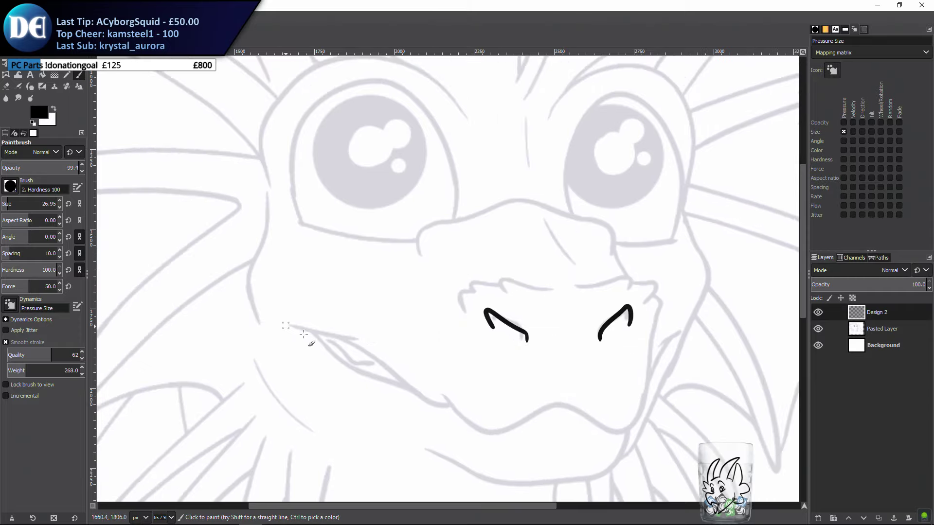
drag(283, 326, 376, 348)
key(ctrl+z)
key(ctrl+z)
drag(404, 403, 363, 361)
key(ctrl+z)
Ink the jagged ridge above the right-hand nostril, redrawing it once
scroll(344, 375, up, 1)
scroll(344, 375, right, 1)
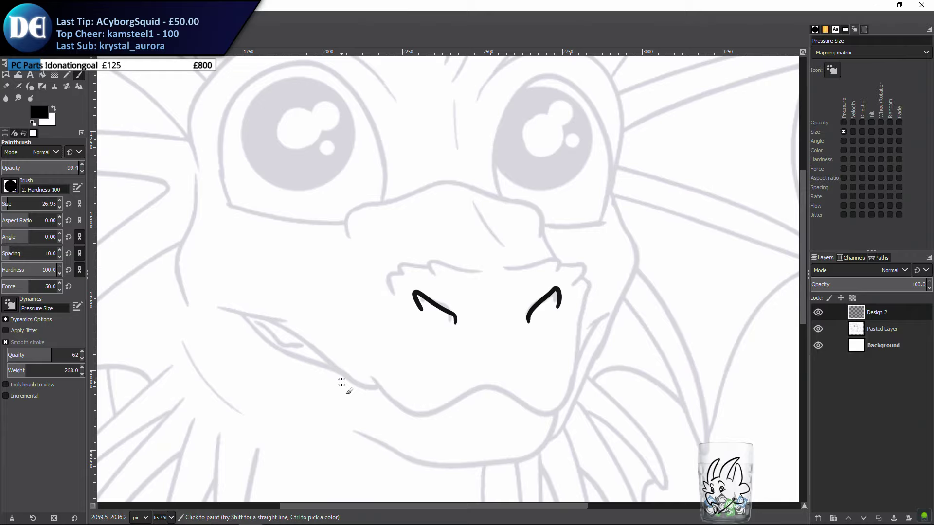
scroll(513, 278, up, 1)
scroll(513, 278, left, 1)
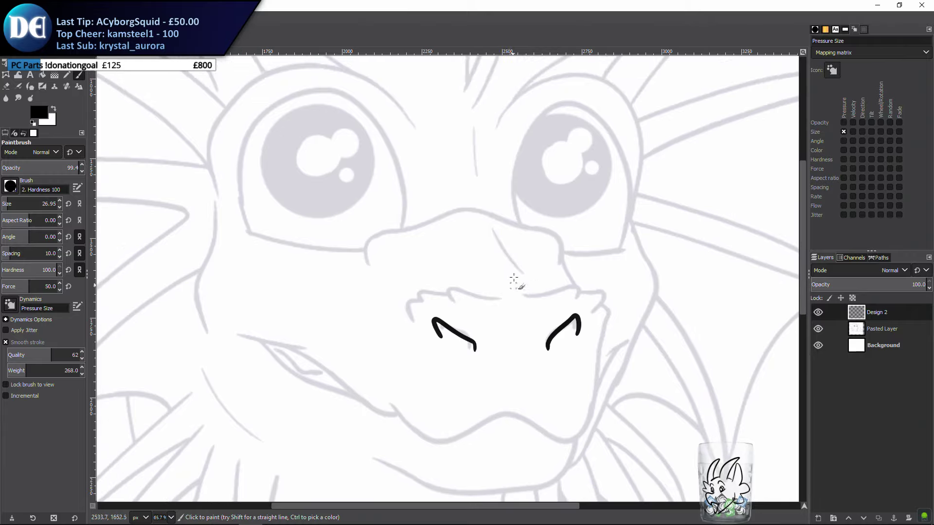
mouse_move(530, 300)
mouse_down()
mouse_move(574, 288)
mouse_move(576, 302)
mouse_move(586, 293)
mouse_move(591, 318)
mouse_move(602, 306)
mouse_up()
key(ctrl+z)
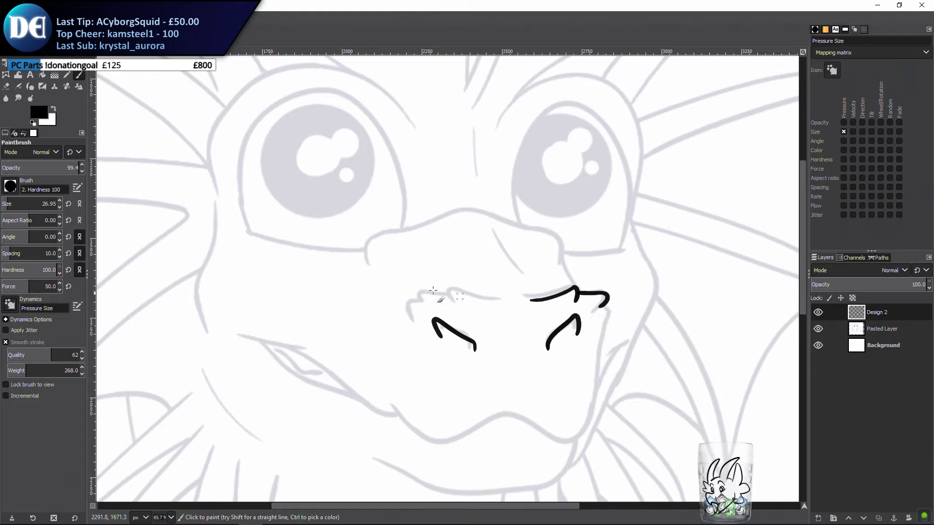
Ink the jagged ridge above the left-hand nostril and extend the right-hand ridge down the muzzle's side
mouse_move(492, 300)
mouse_down()
mouse_move(420, 292)
mouse_move(407, 307)
mouse_move(412, 325)
mouse_up()
key(ctrl+z)
key(ctrl+z)
key(ctrl+z)
drag(613, 348, 541, 319)
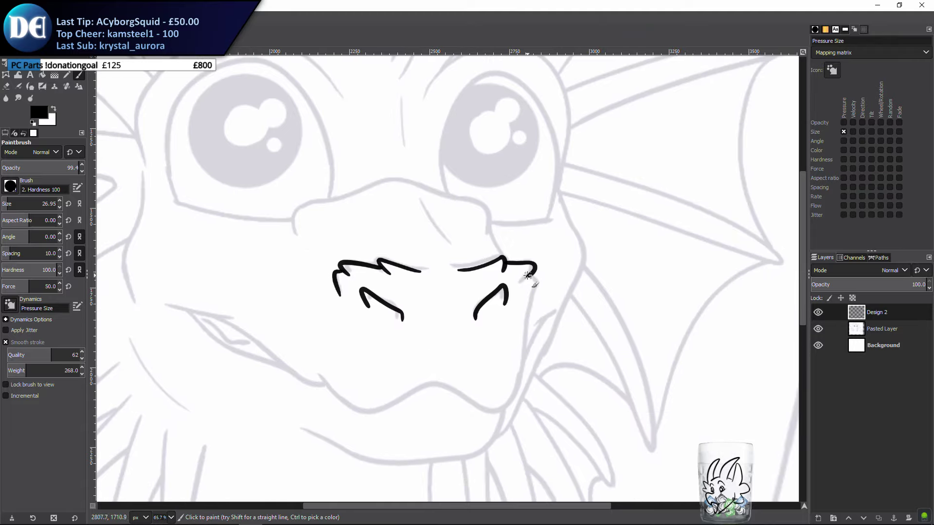
drag(527, 276, 529, 312)
mouse_move(311, 372)
mouse_down()
mouse_move(364, 415)
mouse_move(426, 392)
mouse_move(496, 416)
mouse_move(509, 404)
mouse_move(529, 298)
mouse_up()
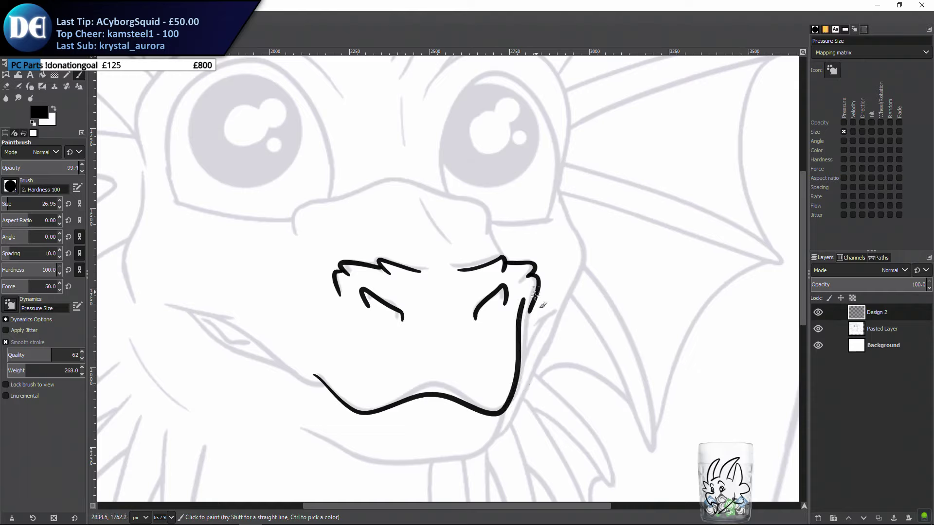
key(ctrl+z)
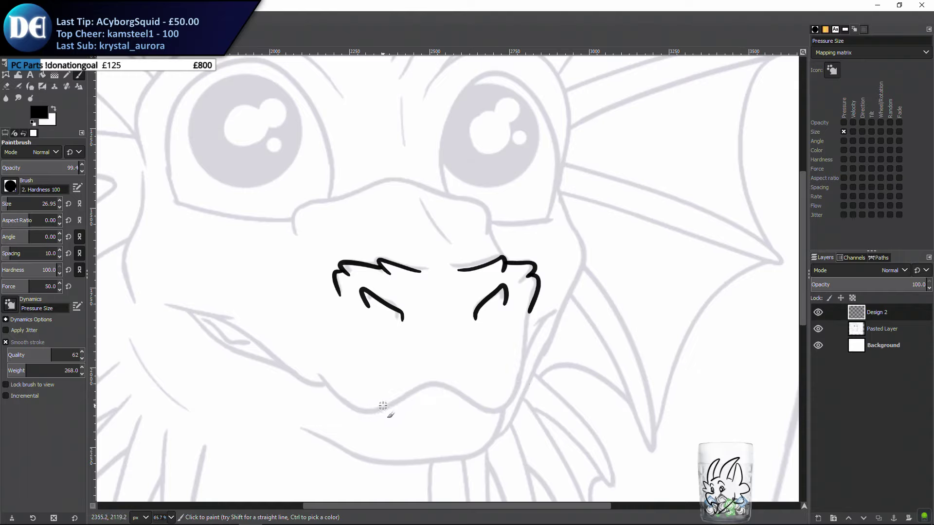
mouse_move(378, 403)
mouse_down()
mouse_move(381, 392)
mouse_move(372, 391)
mouse_up()
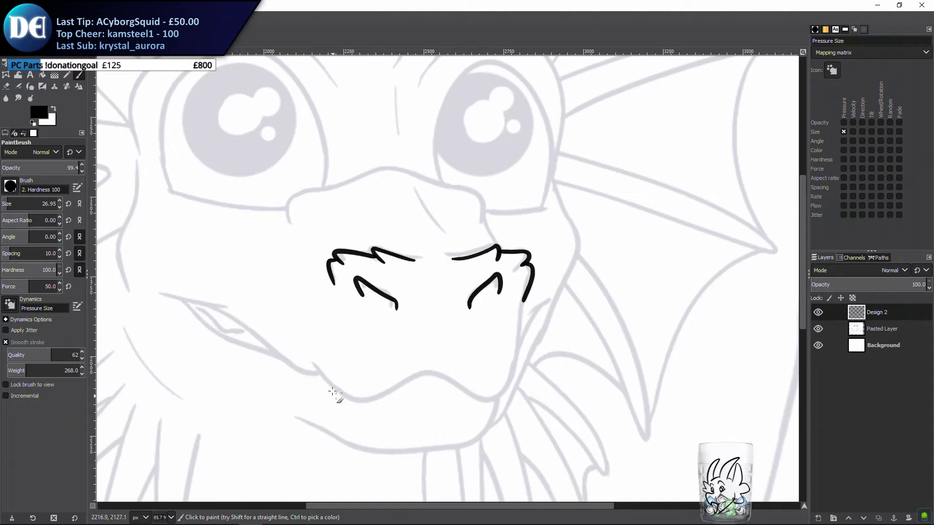
mouse_move(310, 364)
mouse_down()
mouse_move(362, 403)
mouse_move(414, 372)
mouse_move(495, 404)
mouse_up()
key(ctrl+z)
mouse_move(312, 363)
mouse_down()
mouse_move(360, 402)
mouse_move(408, 381)
mouse_move(496, 403)
mouse_up()
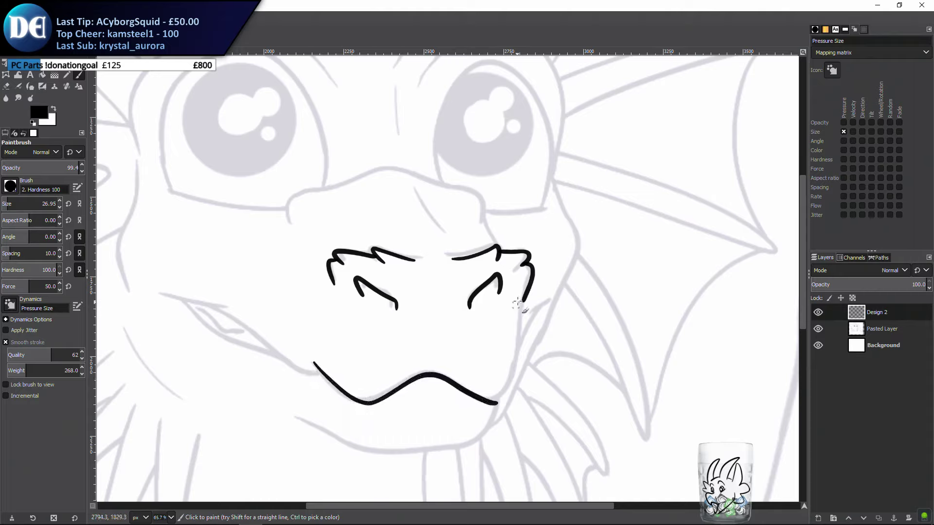
mouse_move(518, 304)
mouse_down()
mouse_move(519, 348)
mouse_move(499, 404)
mouse_up()
key(ctrl+z)
key(ctrl+z)
mouse_move(310, 360)
mouse_down()
mouse_move(353, 397)
mouse_move(423, 377)
mouse_move(510, 398)
mouse_up()
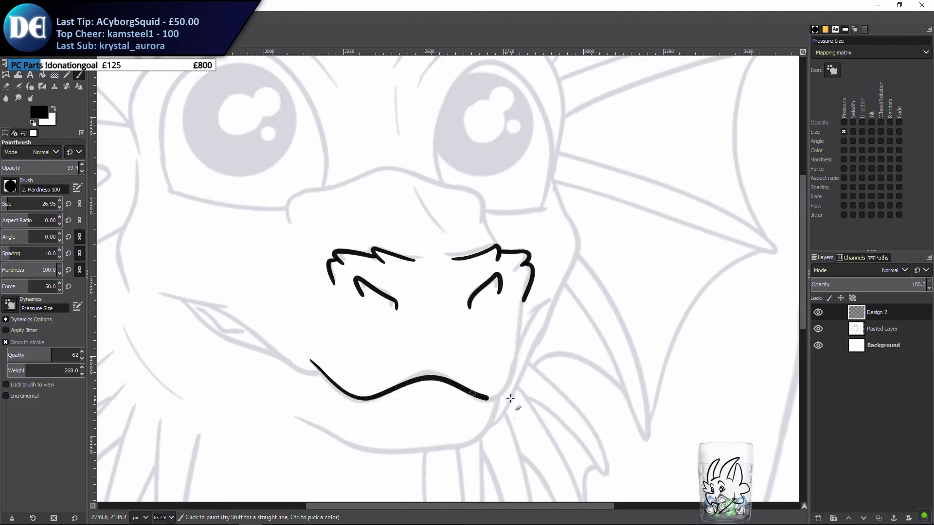
key(ctrl+z)
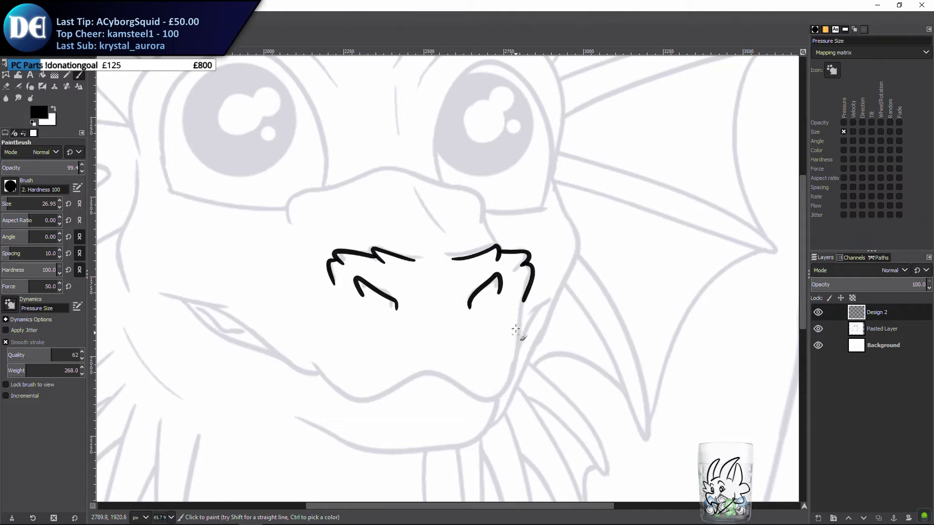
Ink the muzzle's right edge down around the lip corner and the wavy upper lip line that meets it
mouse_move(522, 299)
mouse_down()
mouse_move(512, 391)
mouse_move(482, 401)
mouse_up()
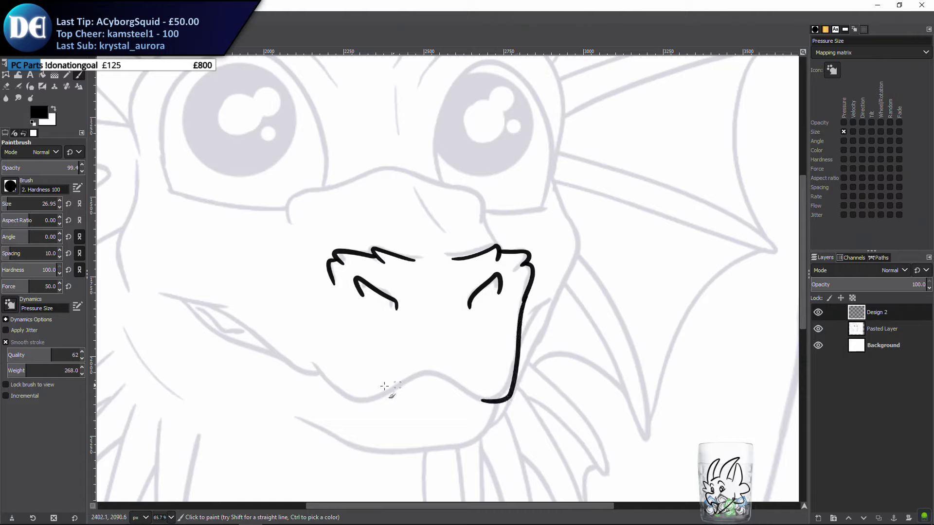
mouse_move(313, 365)
mouse_down()
mouse_move(356, 400)
mouse_move(424, 372)
mouse_move(452, 374)
mouse_move(491, 401)
mouse_up()
key(ctrl+z)
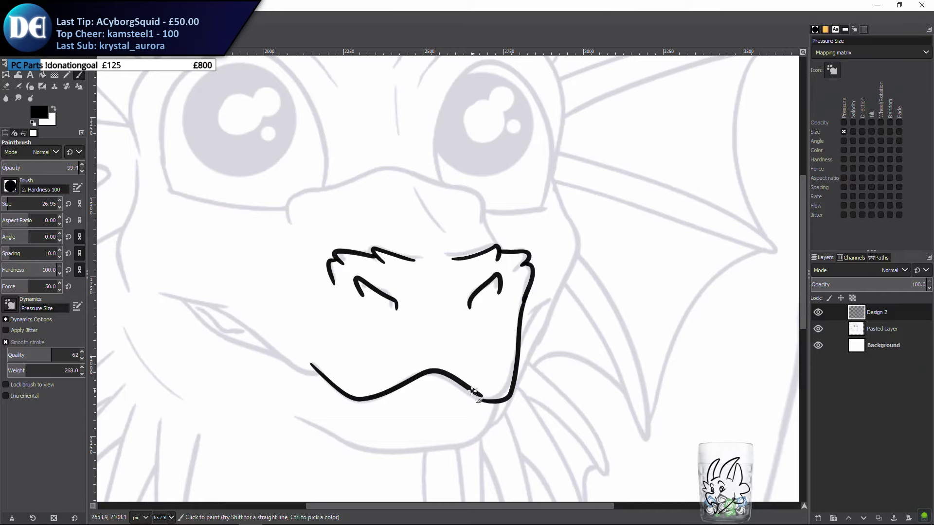
Compare the inked muzzle lines with the faded line art by toggling the Pasted Layer and Design 2 visibility
key(shift+e)
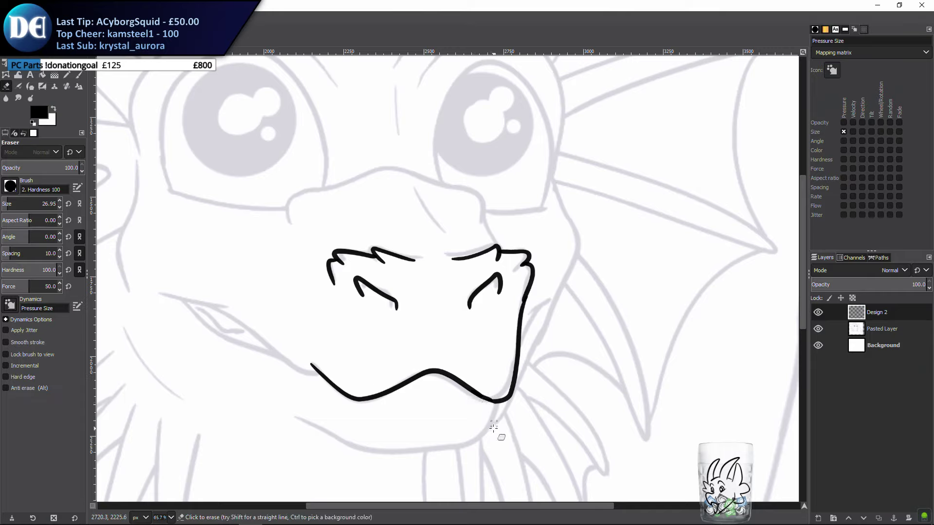
key(p)
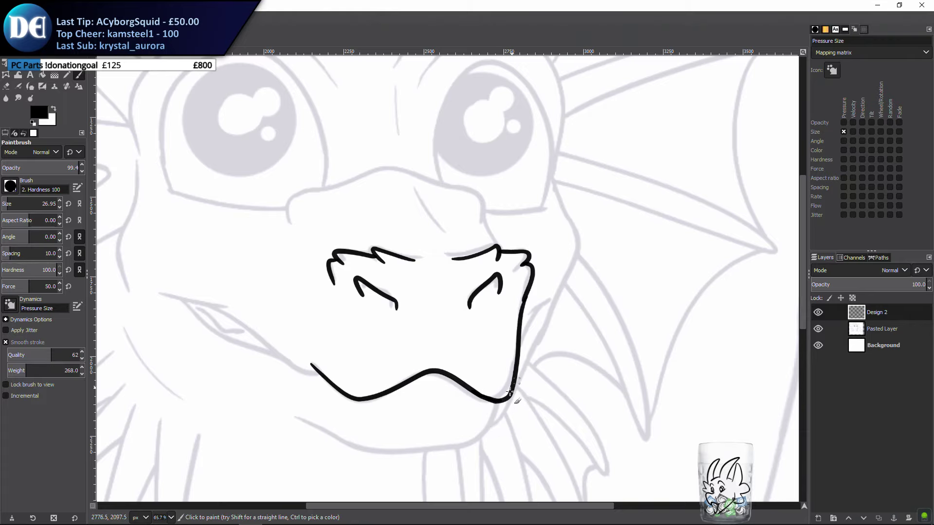
scroll(506, 392, down, 5)
click(818, 328)
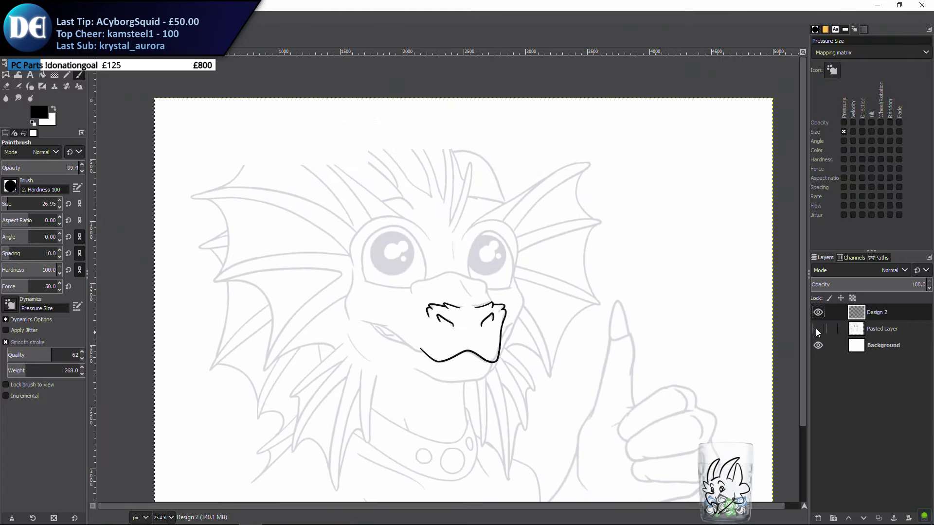
click(818, 328)
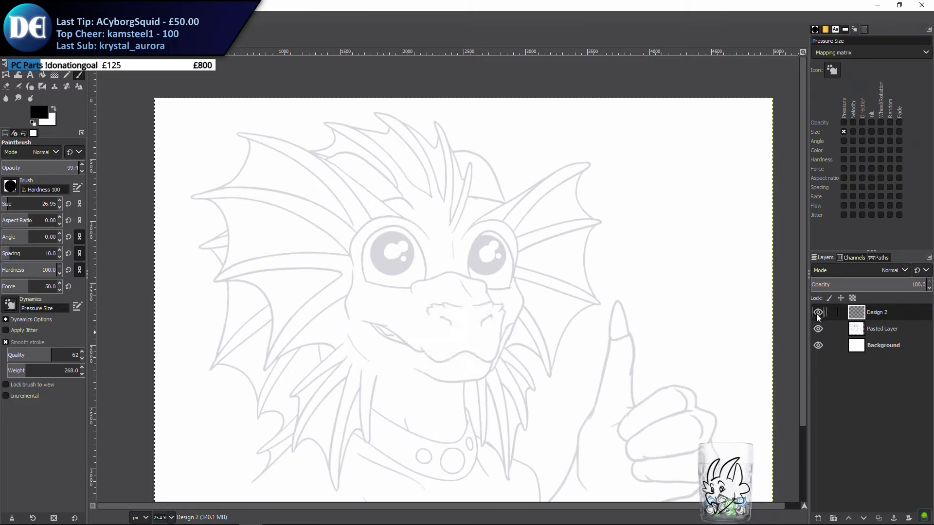
click(817, 313)
click(818, 328)
click(818, 328)
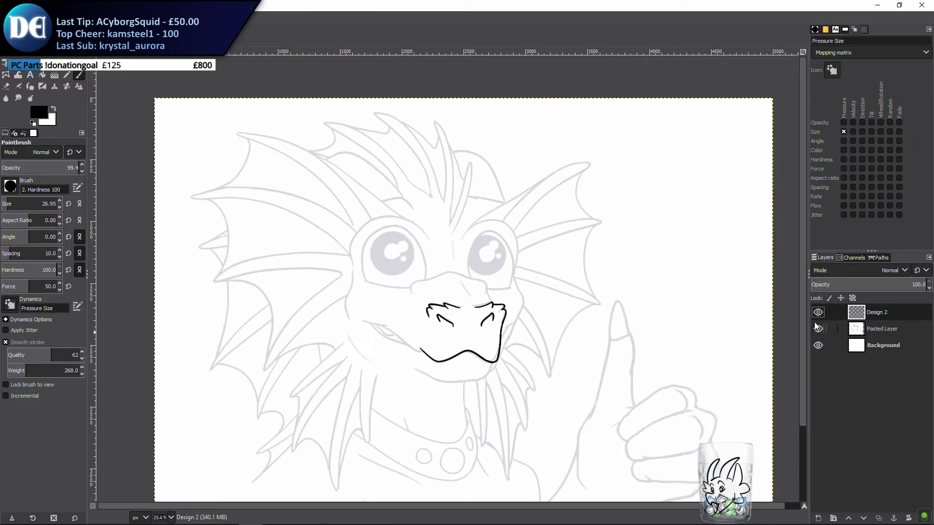
scroll(482, 381, up, 4)
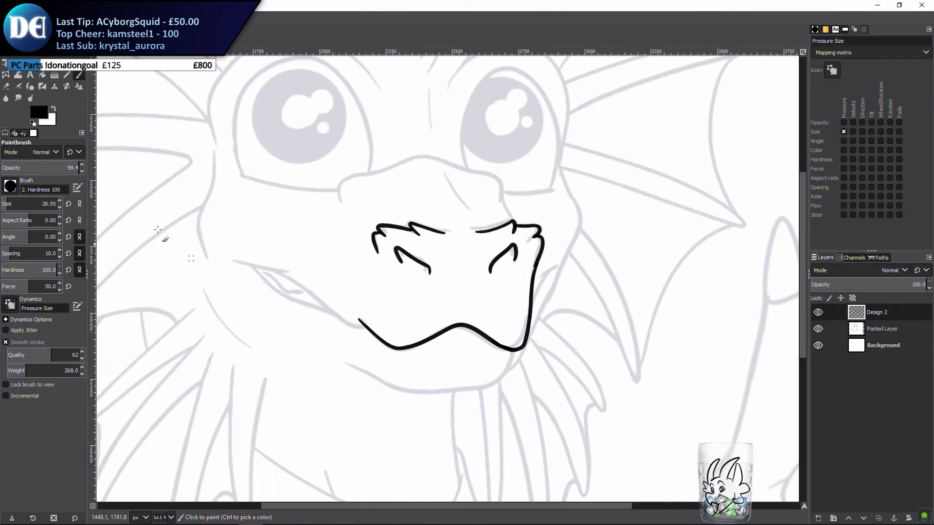
Undo the strokes for the muzzle's right edge and the wavy upper lip line
key(r)
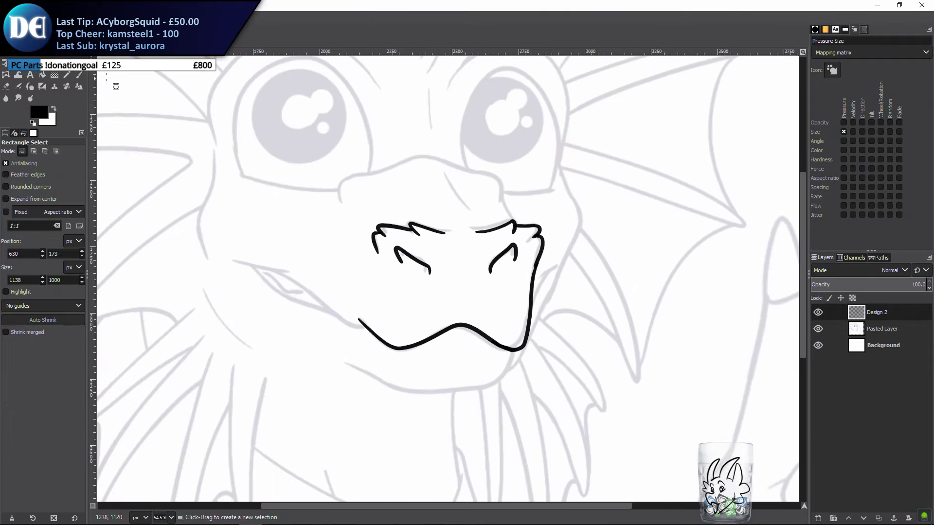
key(p)
key(ctrl+z)
key(ctrl+z)
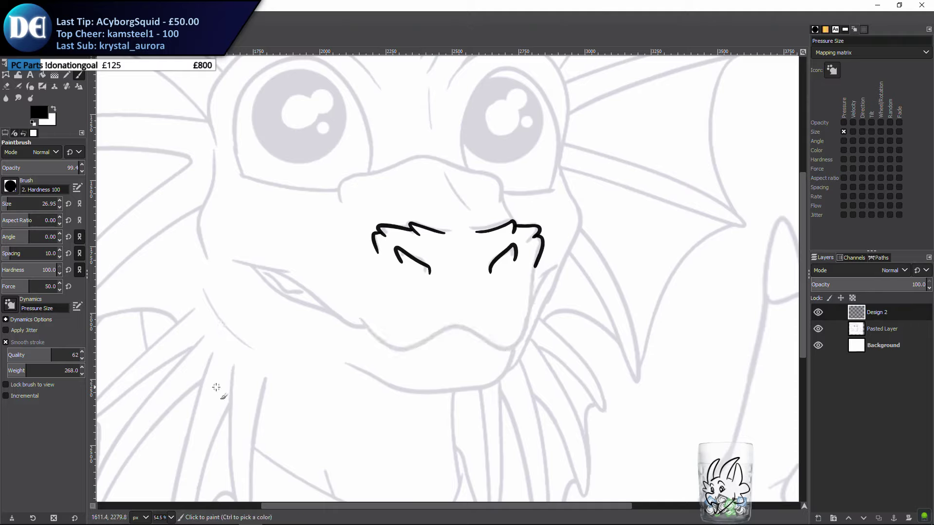
Try repeatedly to ink the wavy upper lip line across the muzzle in one stroke, undoing each attempt
scroll(496, 371, up, 3)
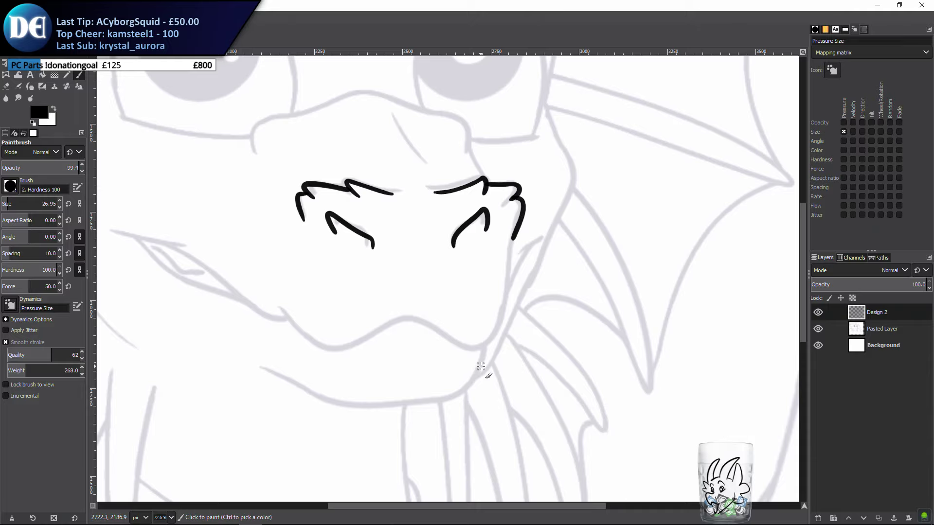
mouse_move(276, 309)
mouse_down()
mouse_move(321, 352)
mouse_move(421, 326)
mouse_move(501, 346)
mouse_up()
key(ctrl+z)
mouse_move(289, 310)
mouse_down()
mouse_move(330, 356)
mouse_move(417, 330)
mouse_move(486, 355)
mouse_up()
key(ctrl+z)
mouse_move(274, 307)
mouse_down()
mouse_move(353, 345)
mouse_move(503, 355)
mouse_up()
key(ctrl+z)
mouse_move(273, 307)
mouse_down()
mouse_move(337, 355)
mouse_move(418, 325)
mouse_move(501, 353)
mouse_up()
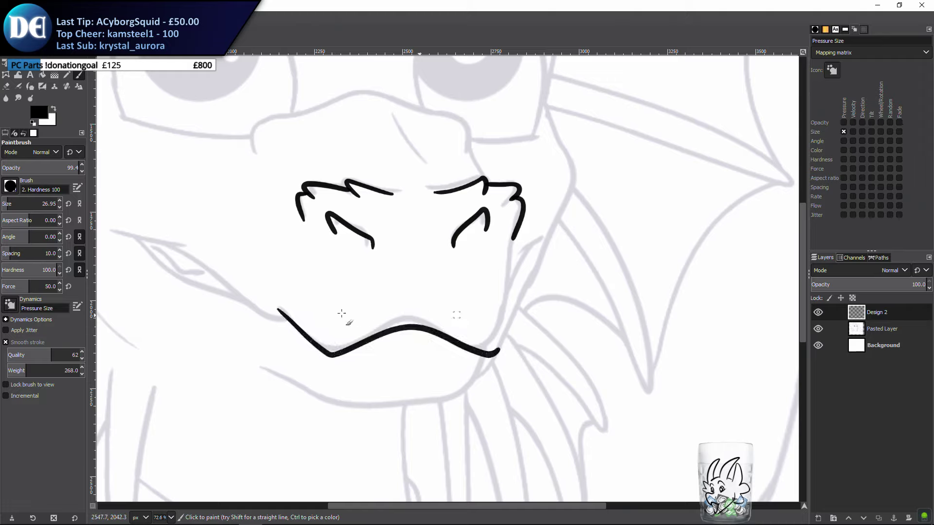
key(ctrl+z)
mouse_move(275, 306)
mouse_down()
mouse_move(335, 358)
mouse_move(410, 325)
mouse_move(501, 354)
mouse_up()
key(ctrl+z)
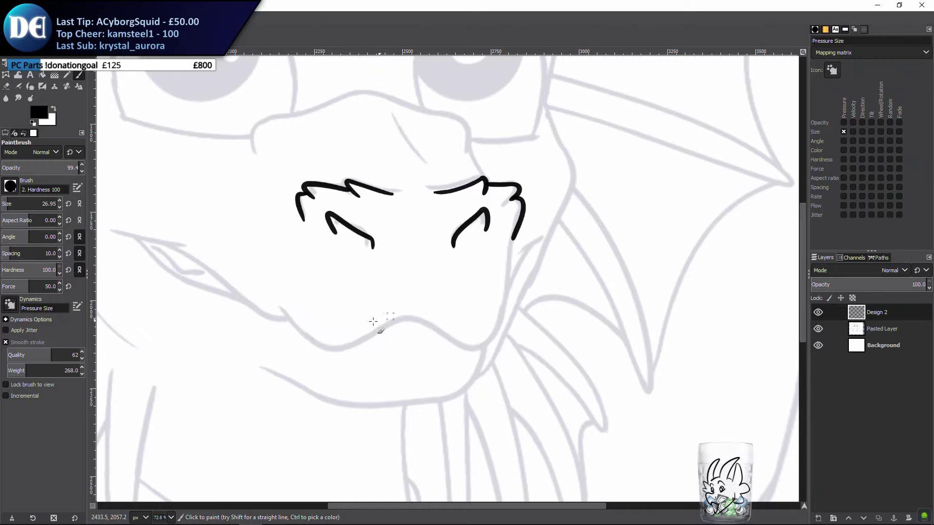
Set the smooth stroke weight to 447.6 and ink the wavy upper lip line
drag(28, 371, 40, 370)
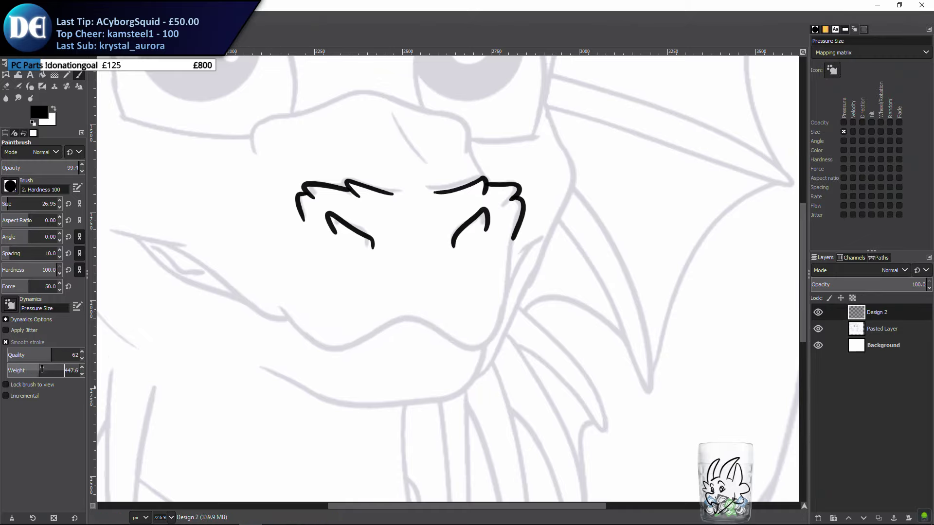
mouse_move(267, 310)
mouse_down()
mouse_move(257, 323)
mouse_move(341, 354)
mouse_move(389, 331)
mouse_up()
key(ctrl+z)
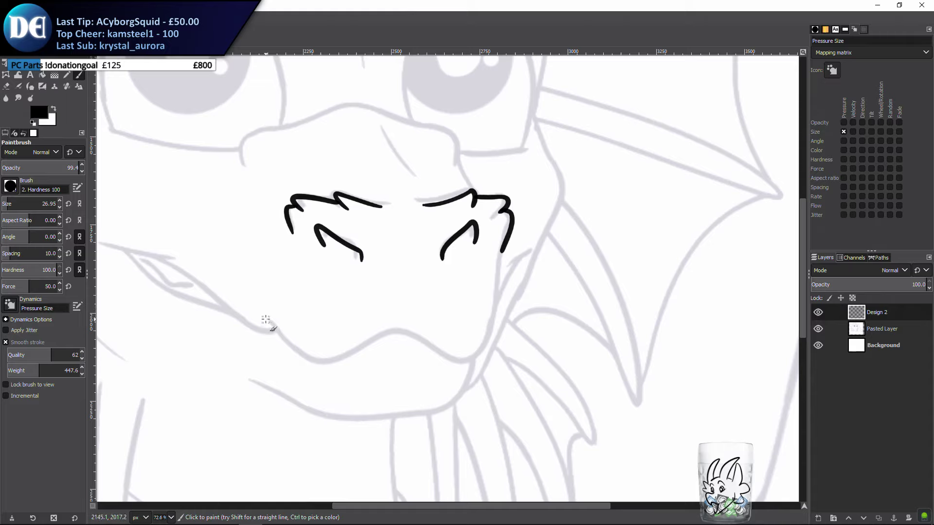
mouse_move(266, 318)
mouse_down()
mouse_move(309, 359)
mouse_move(418, 334)
mouse_move(495, 366)
mouse_up()
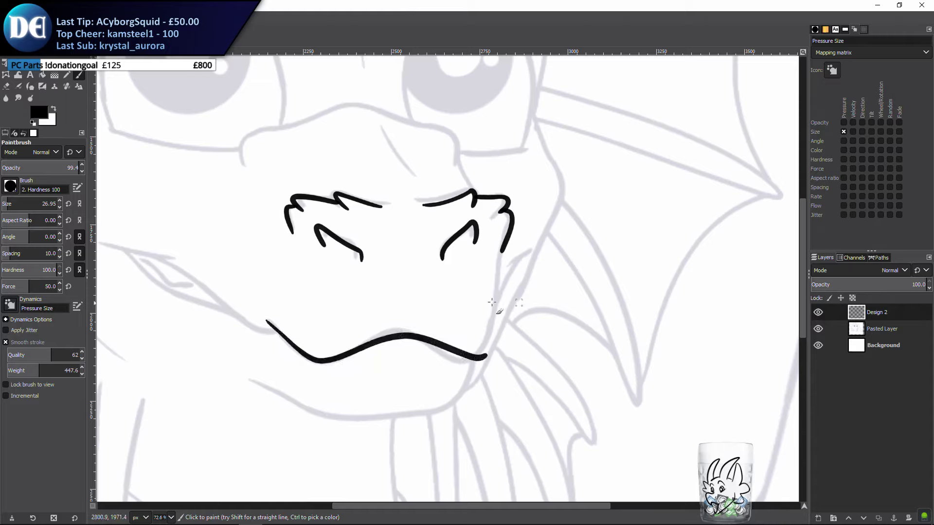
Ink the muzzle's right edge down to the lip corner, redrawing it twice, and review it with the Pasted Layer hidden
mouse_move(502, 249)
mouse_down()
mouse_move(504, 312)
mouse_move(484, 370)
mouse_move(488, 359)
mouse_up()
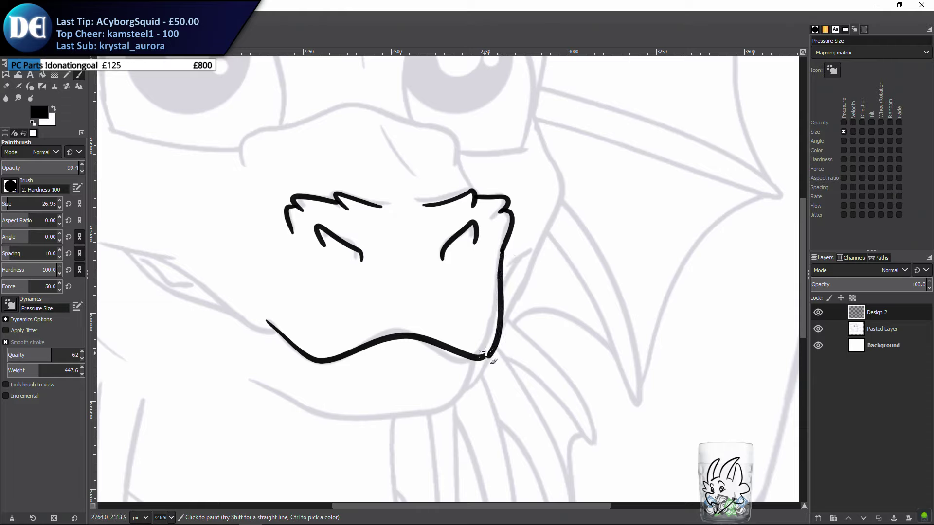
key(ctrl+z)
drag(503, 245, 489, 333)
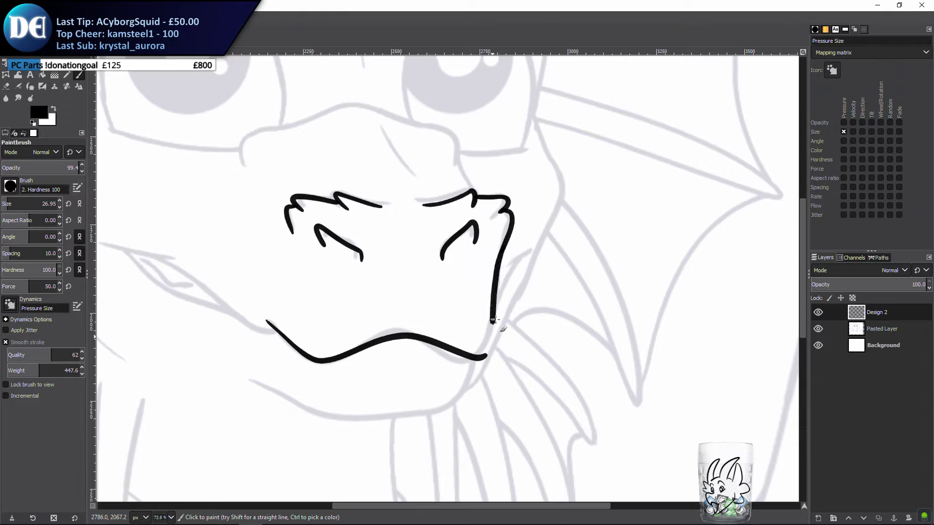
key(ctrl+z)
drag(503, 246, 486, 359)
click(818, 329)
ctrl+scroll(449, 388, down, 3)
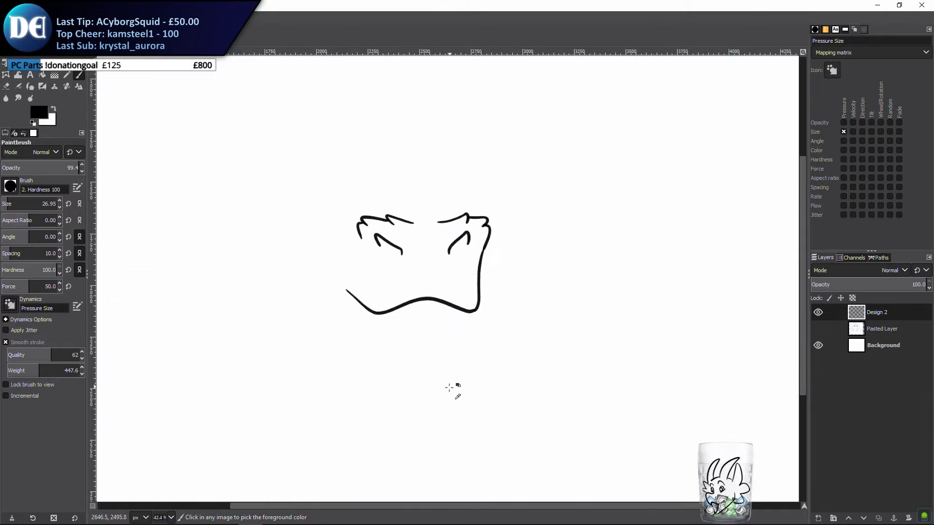
click(818, 329)
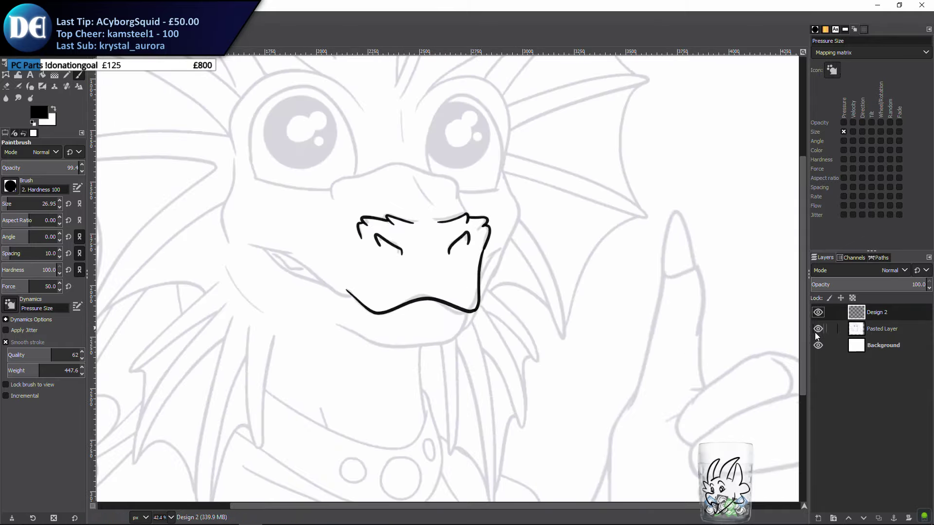
Clear all ink from the Design 2 layer and re-ink the wavy upper lip line up around the right lip corner
scroll(444, 394, up, 3)
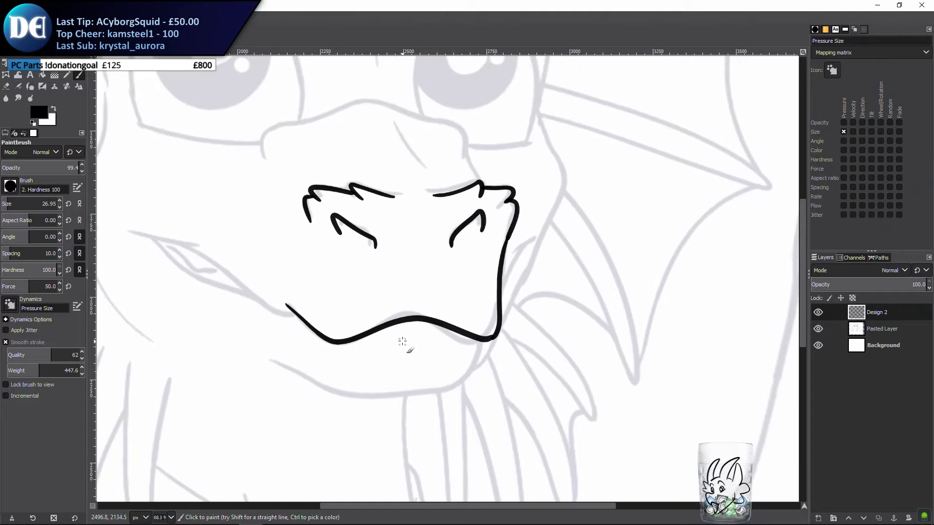
key(Delete)
drag(359, 272, 398, 300)
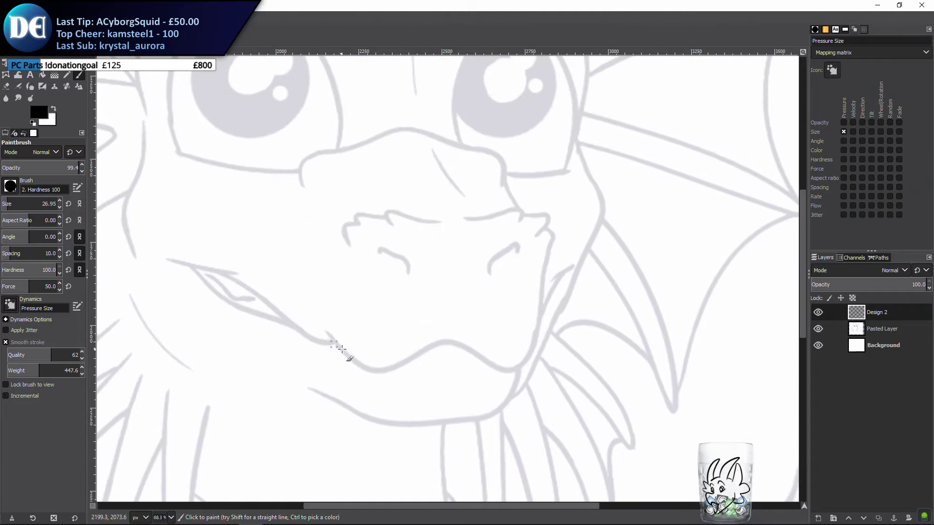
mouse_move(329, 332)
mouse_down()
mouse_move(372, 374)
mouse_move(439, 343)
mouse_move(525, 367)
mouse_move(538, 330)
mouse_up()
Ink the right-hand nostril ridge and the muzzle's right edge down to the lip, checking them with the Pasted Layer hidden
mouse_move(482, 223)
mouse_down()
mouse_move(521, 214)
mouse_move(497, 241)
mouse_move(518, 222)
mouse_move(547, 217)
mouse_move(519, 255)
mouse_move(544, 235)
mouse_move(537, 232)
mouse_move(549, 245)
mouse_move(539, 342)
mouse_up()
key(ctrl+z)
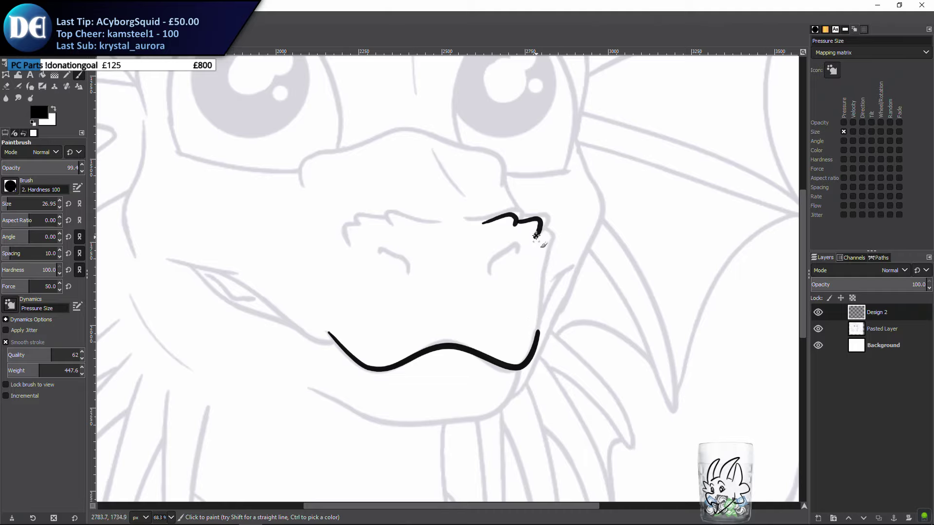
mouse_move(535, 229)
mouse_down()
mouse_move(551, 240)
mouse_move(539, 340)
mouse_up()
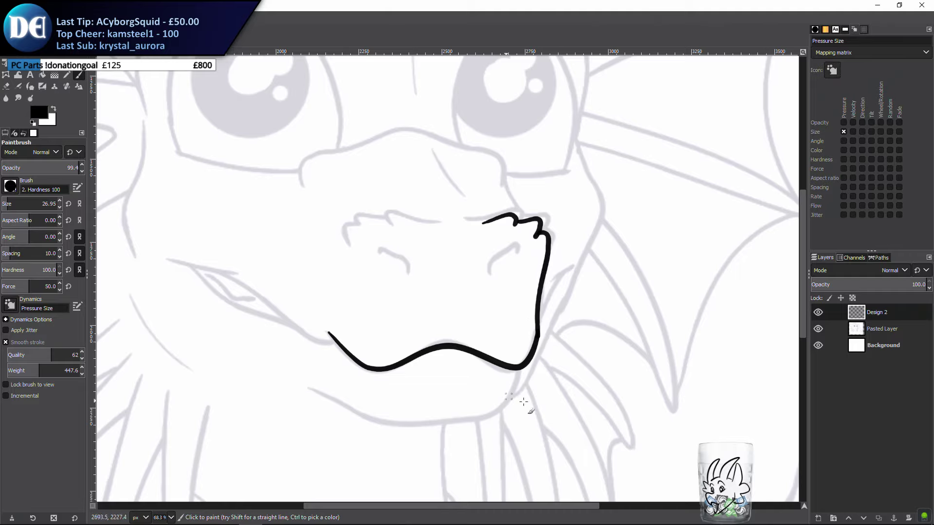
click(818, 329)
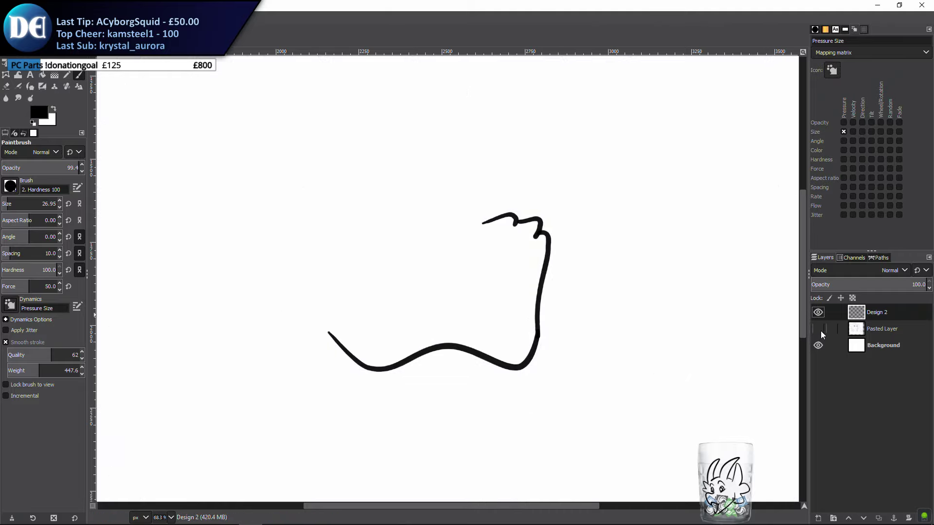
click(819, 329)
Ink the curved lines of the right-hand and left-hand nostrils
drag(486, 285, 497, 331)
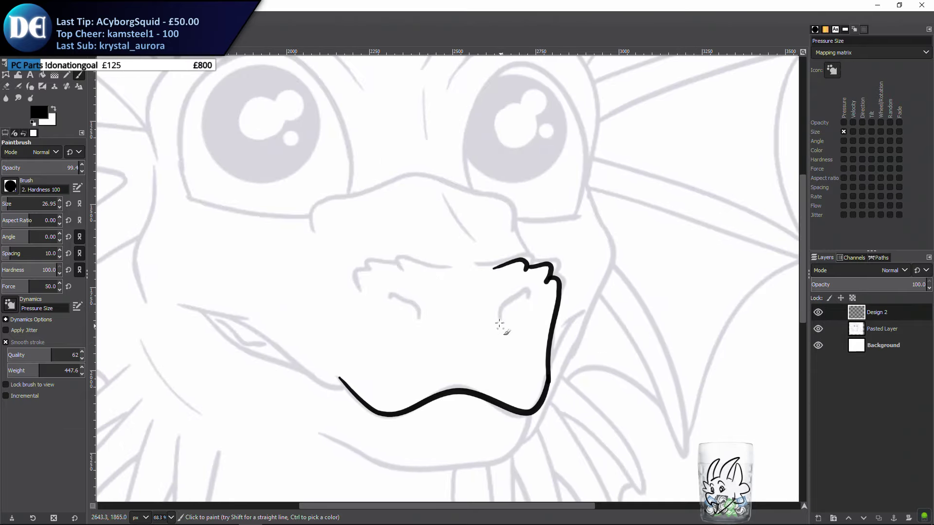
mouse_move(500, 324)
mouse_down()
mouse_move(523, 299)
mouse_move(530, 317)
mouse_up()
mouse_move(550, 257)
mouse_down()
mouse_move(555, 357)
mouse_move(555, 311)
mouse_move(532, 288)
mouse_up()
key(ctrl+z)
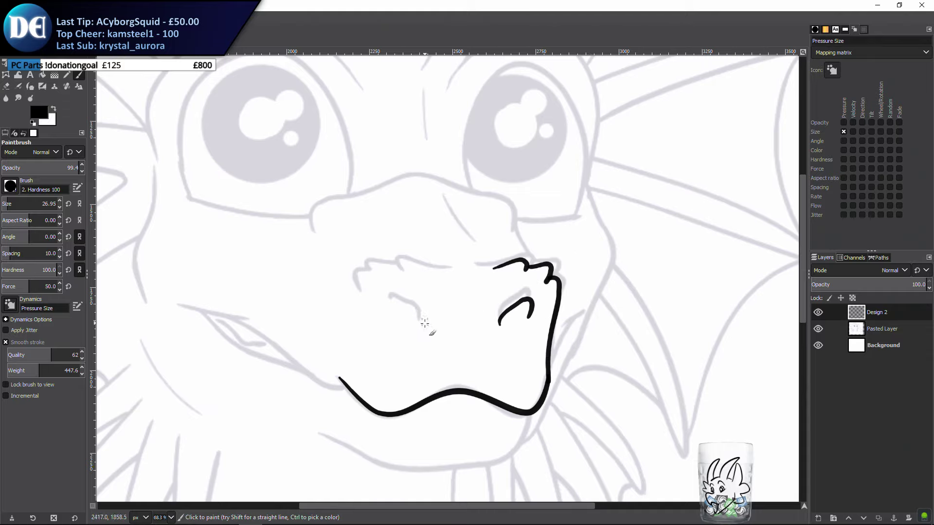
mouse_move(424, 323)
mouse_down()
mouse_move(405, 304)
mouse_move(391, 309)
mouse_up()
Ink the jagged ridge above the left-hand nostril and check it with the Pasted Layer hidden
mouse_move(429, 271)
mouse_down()
mouse_move(383, 257)
mouse_move(364, 268)
mouse_up()
key(ctrl+z)
key(ctrl+z)
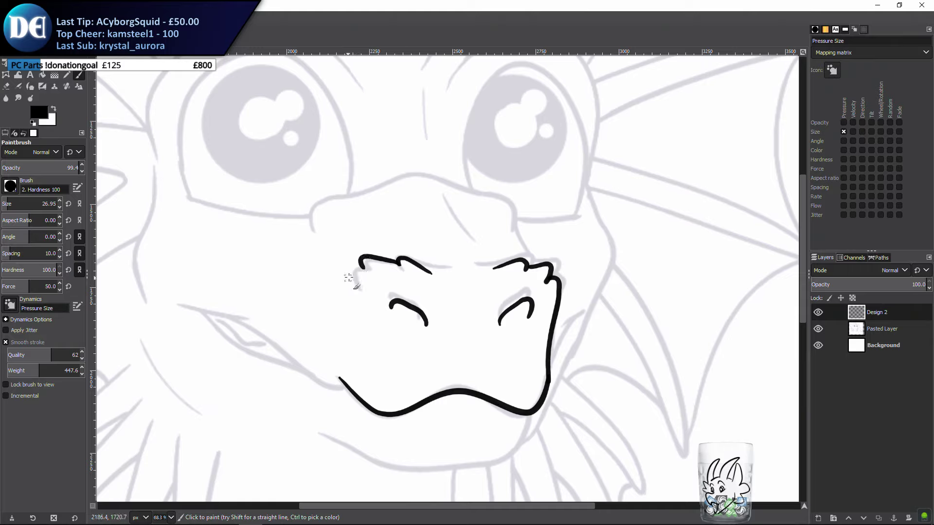
drag(351, 274, 366, 302)
click(818, 329)
click(814, 326)
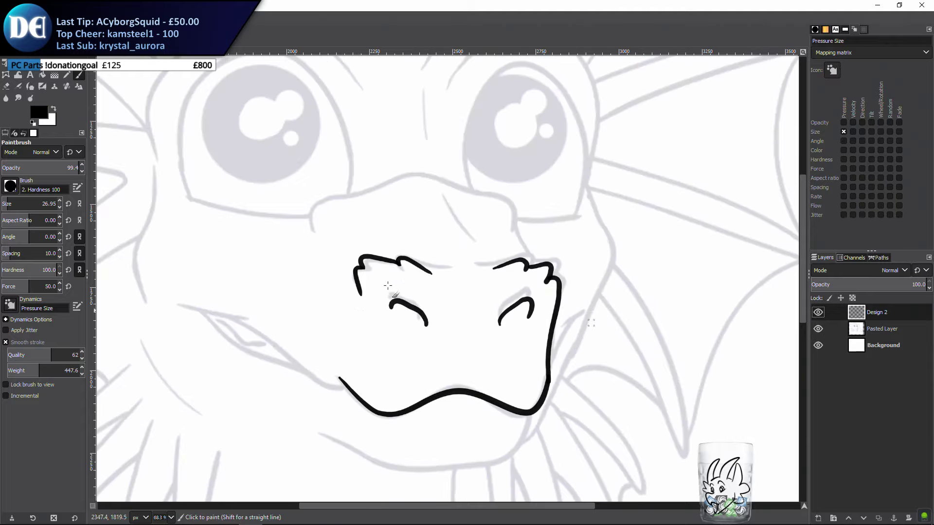
Undo the left-hand nostril ridge and redraw its jagged outline down the side of the nose
key(ctrl+z)
key(ctrl+z)
key(ctrl+z)
mouse_move(431, 270)
mouse_down()
mouse_move(391, 261)
mouse_move(401, 274)
mouse_move(410, 259)
mouse_move(388, 258)
mouse_move(354, 292)
mouse_up()
key(ctrl+z)
key(ctrl+z)
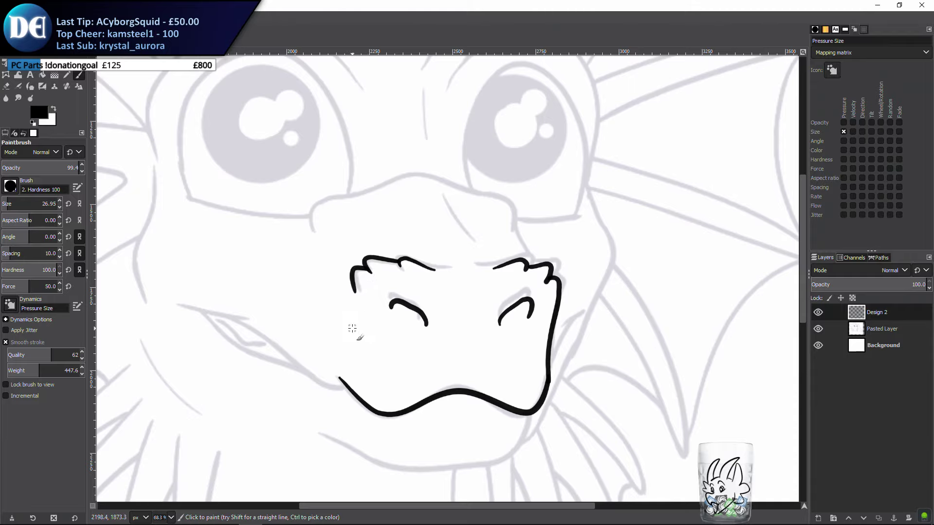
Try to ink the smile line from the left mouth corner down to the upper lip, along with its corner crease
scroll(288, 347, left, 2)
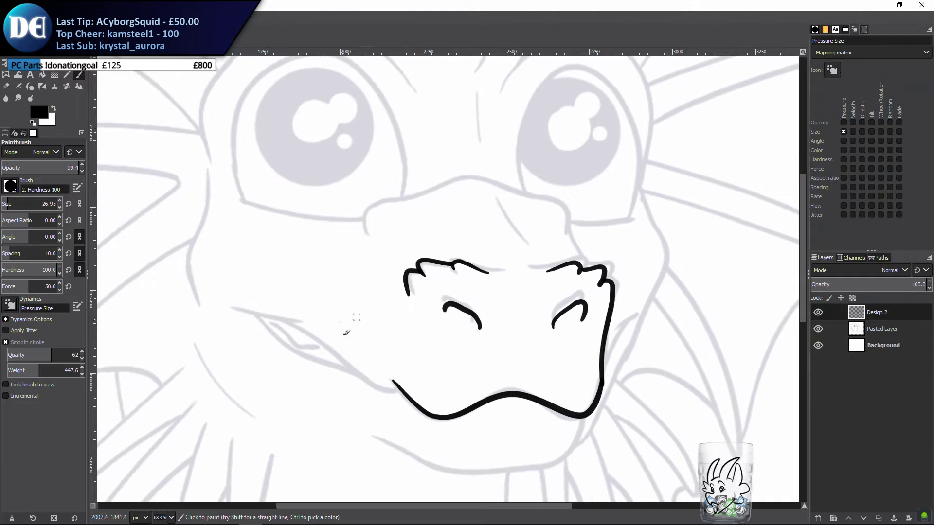
mouse_move(265, 317)
mouse_down()
mouse_move(319, 340)
mouse_move(387, 404)
mouse_move(416, 391)
mouse_up()
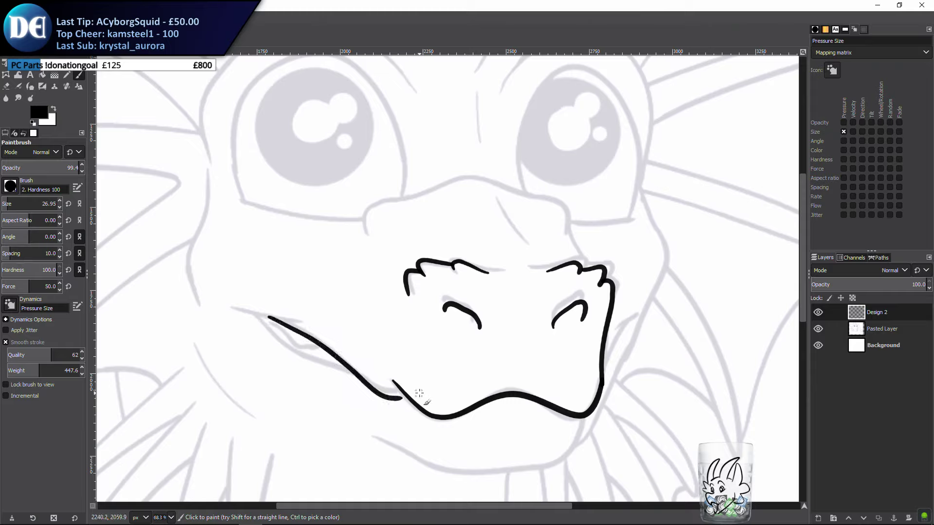
key(ctrl+z)
drag(265, 319, 410, 400)
drag(228, 306, 310, 323)
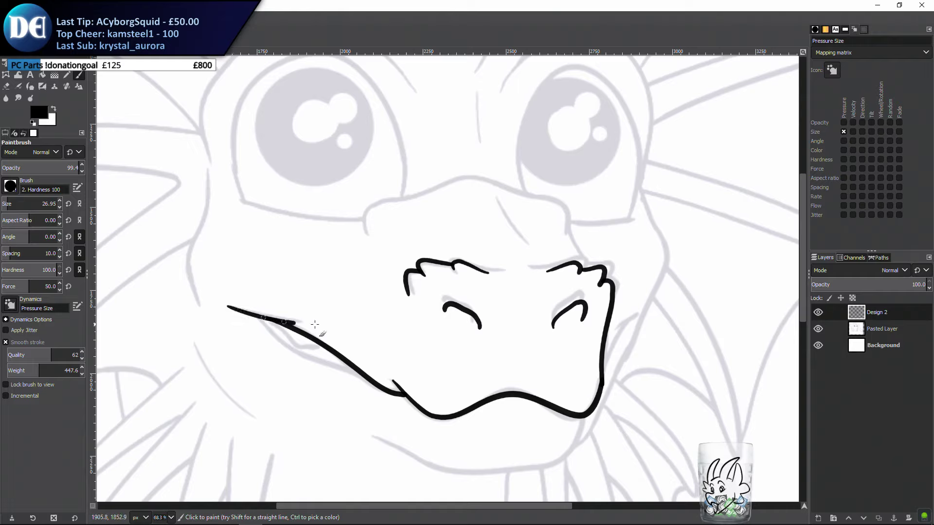
key(ctrl+z)
key(ctrl+z)
mouse_move(226, 307)
mouse_down()
mouse_move(317, 322)
mouse_move(316, 365)
mouse_move(401, 404)
mouse_up()
key(ctrl+z)
key(ctrl+z)
key(ctrl+z)
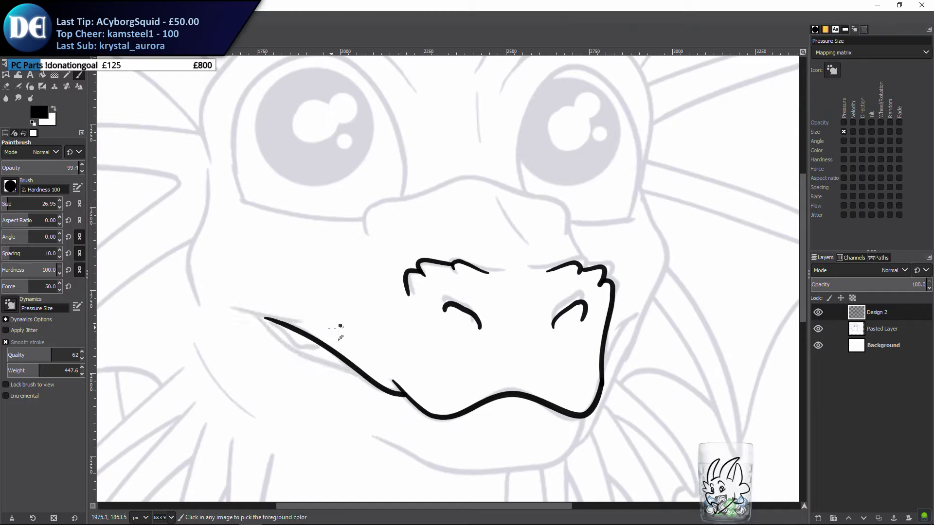
Ink the smile line with the left mouth corner's upper crease and lower edge, reviewing the whole image with the Pasted Layer hidden
mouse_move(309, 333)
mouse_down()
mouse_move(370, 386)
mouse_move(410, 392)
mouse_up()
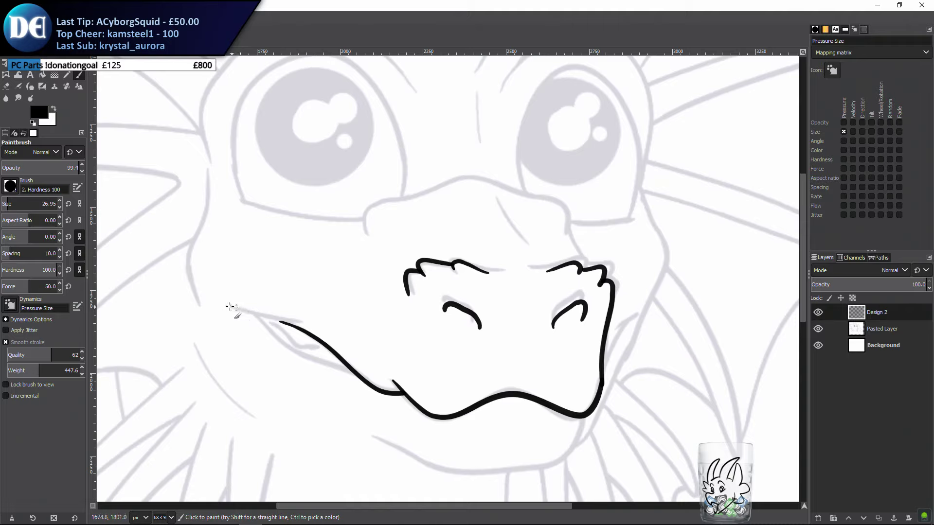
drag(226, 305, 333, 326)
key(ctrl+z)
mouse_move(223, 305)
mouse_down()
mouse_move(283, 324)
mouse_move(340, 331)
mouse_up()
mouse_move(237, 310)
mouse_down()
mouse_move(294, 356)
mouse_move(364, 372)
mouse_up()
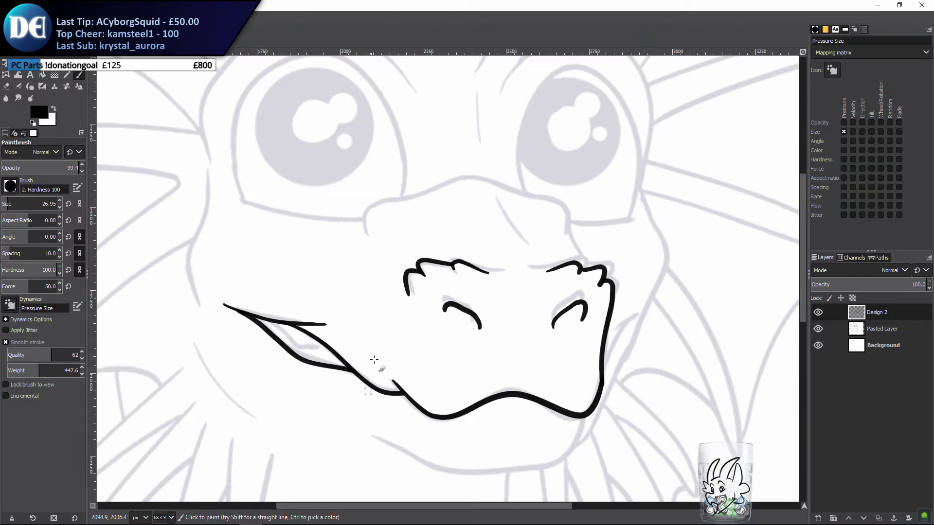
key(shift+ctrl+j)
click(818, 329)
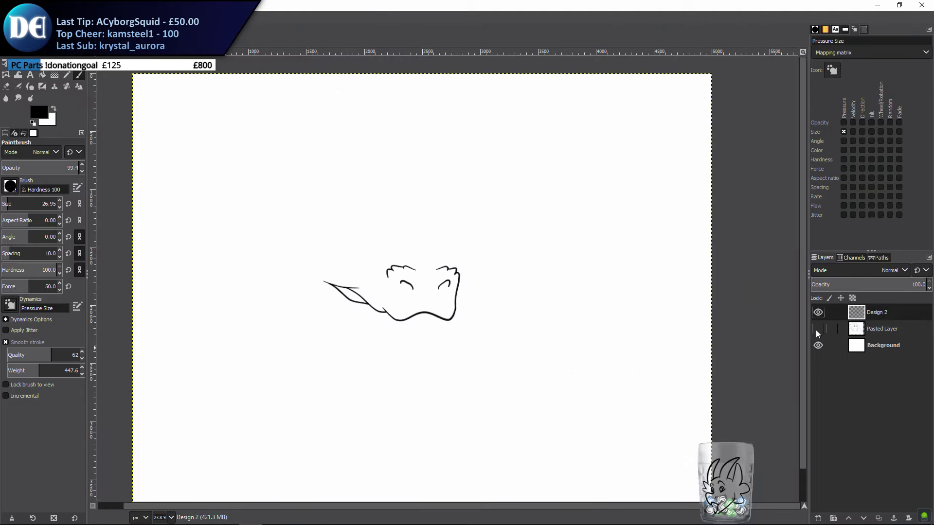
Show the Pasted Layer again and ink the inner mouth line inside the left mouth corner
click(818, 329)
scroll(406, 381, up, 2)
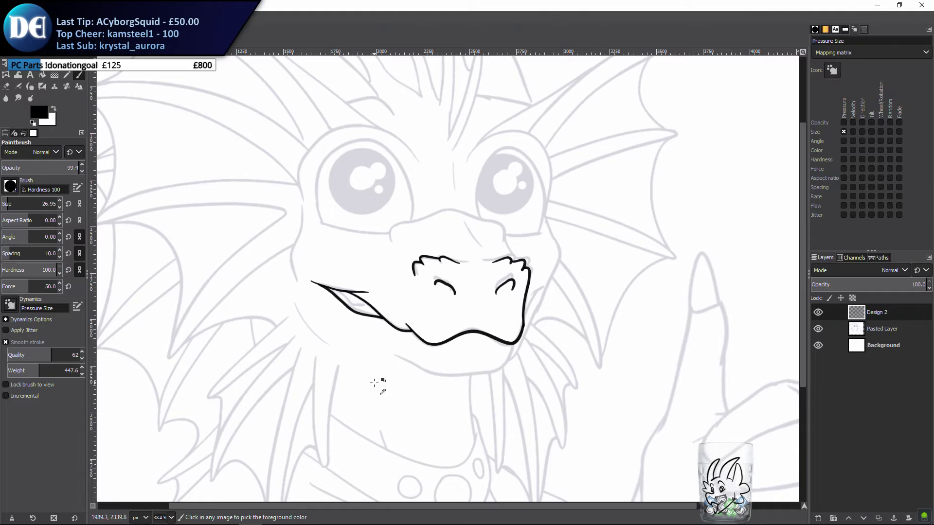
scroll(377, 381, up, 1)
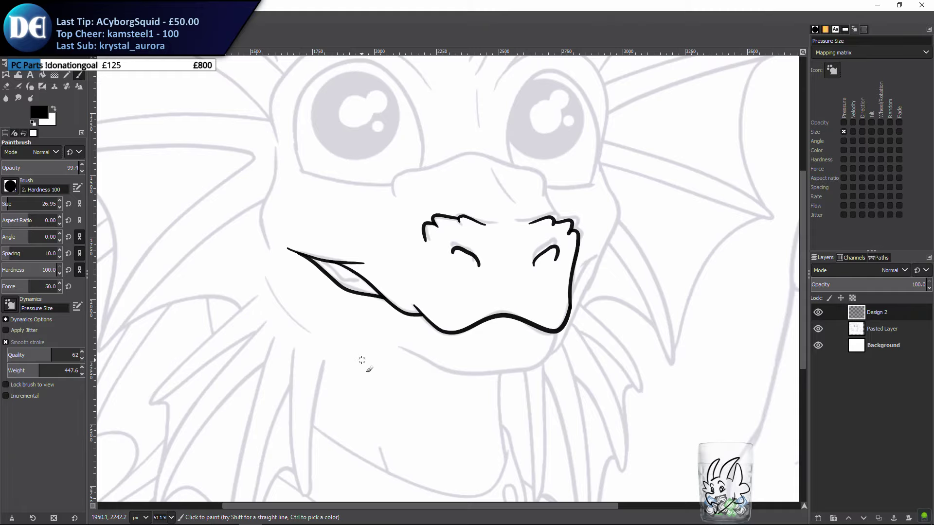
scroll(361, 360, up, 2)
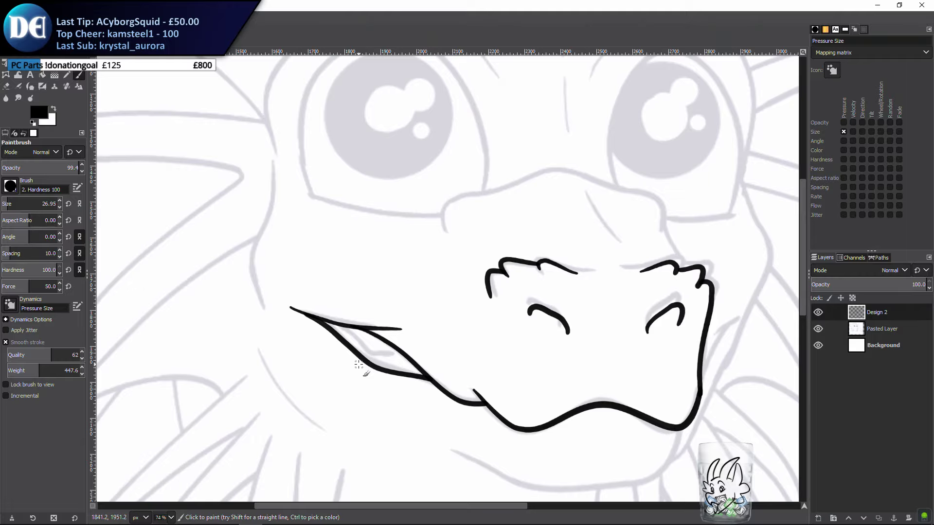
drag(344, 332, 405, 362)
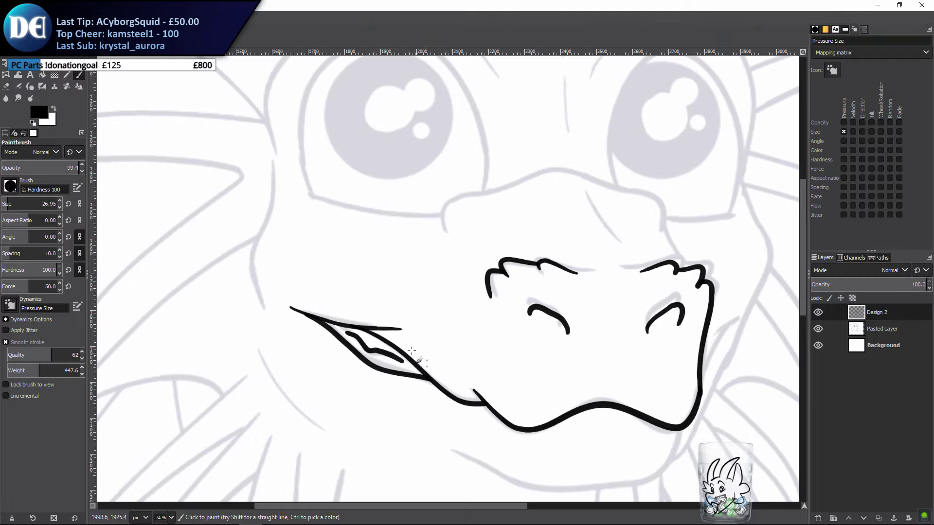
Try to ink the top outline of the snout from beside the left-hand eye across to the right-hand nostril ridge
drag(386, 278, 353, 352)
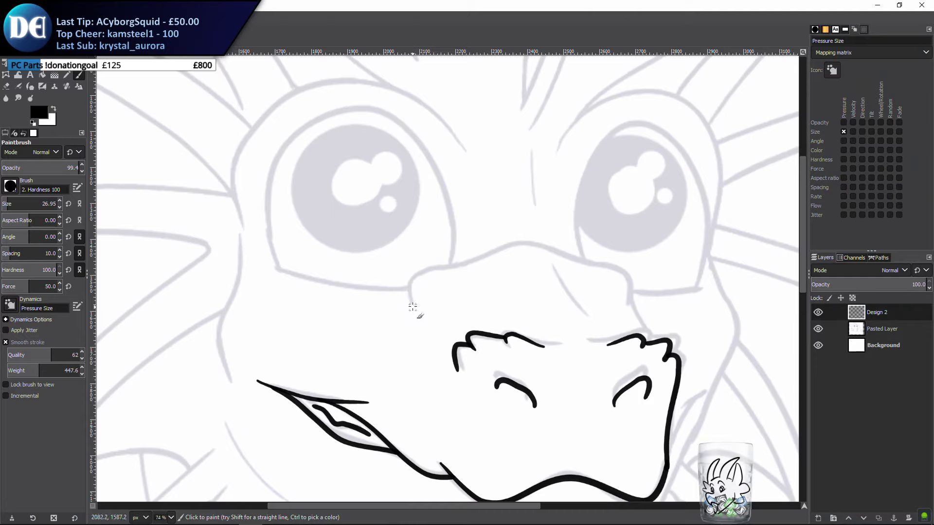
mouse_move(413, 306)
mouse_down()
mouse_move(415, 273)
mouse_move(546, 241)
mouse_move(586, 264)
mouse_up()
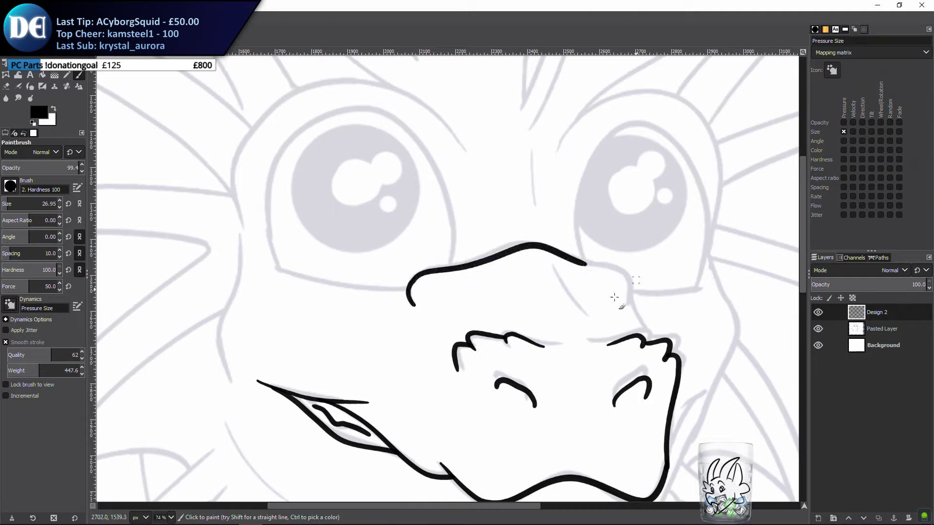
key(ctrl+z)
mouse_move(412, 306)
mouse_down()
mouse_move(411, 287)
mouse_move(440, 273)
mouse_up()
key(ctrl+z)
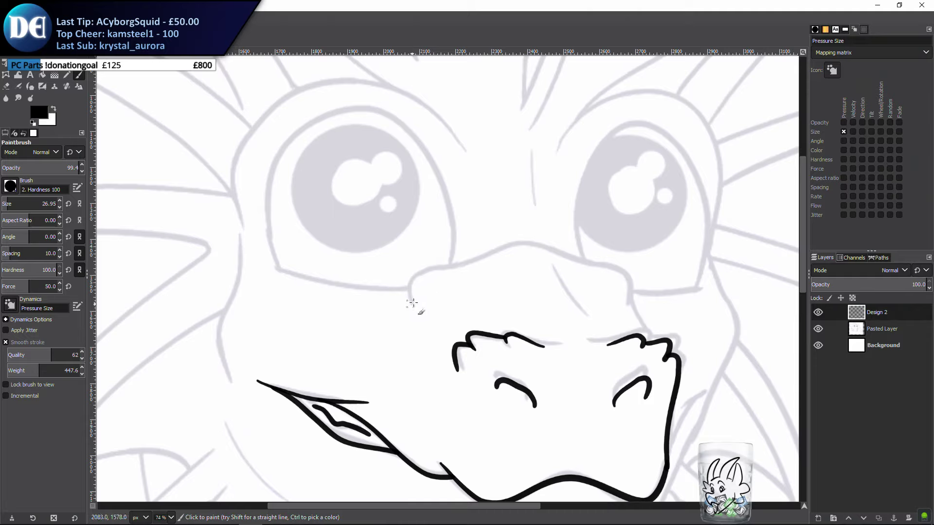
mouse_move(409, 306)
mouse_down()
mouse_move(413, 275)
mouse_move(526, 243)
mouse_move(626, 273)
mouse_move(636, 285)
mouse_move(621, 311)
mouse_up()
key(ctrl+z)
mouse_move(419, 268)
mouse_down()
mouse_move(543, 239)
mouse_move(621, 266)
mouse_move(640, 275)
mouse_move(629, 314)
mouse_move(652, 341)
mouse_up()
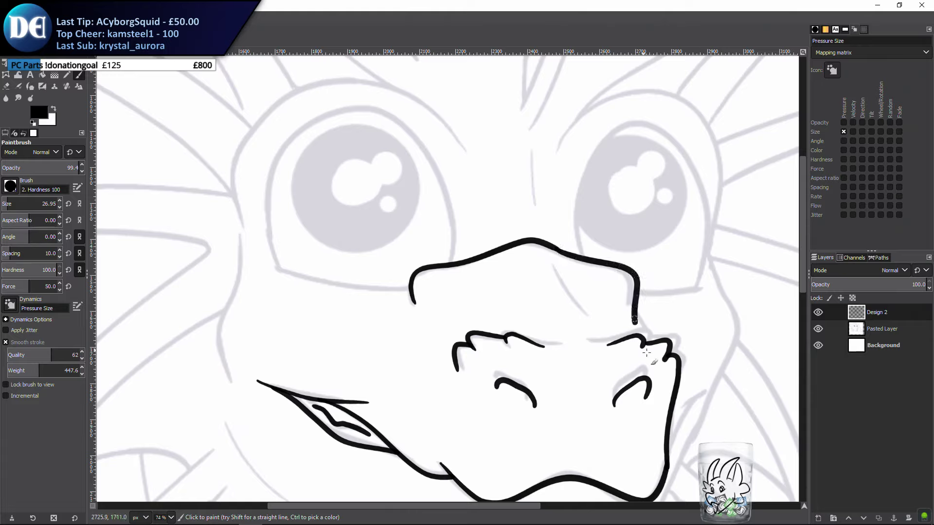
key(ctrl+z)
key(ctrl+z)
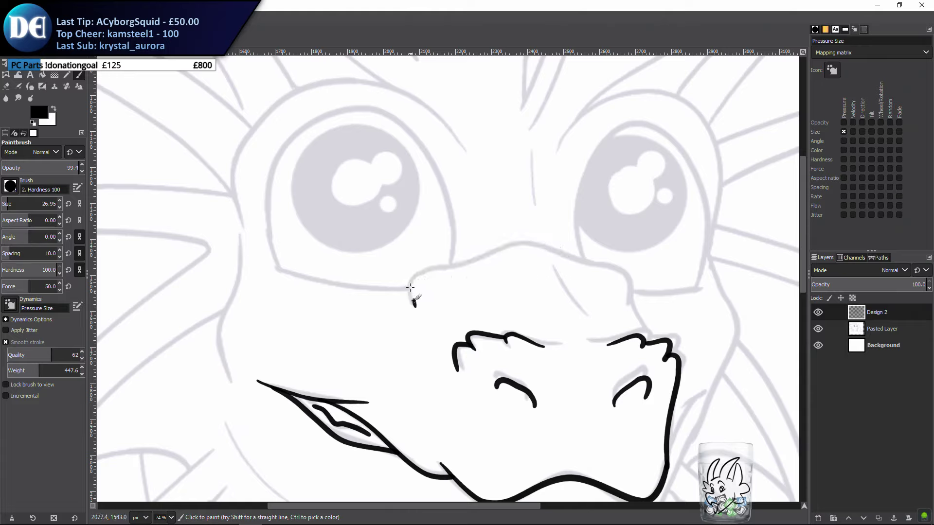
mouse_move(410, 288)
mouse_down()
mouse_move(421, 273)
mouse_move(533, 242)
mouse_move(553, 247)
mouse_move(640, 282)
mouse_move(632, 315)
mouse_move(648, 353)
mouse_up()
key(ctrl+z)
Ink the snout's top outline between and below the eyes, trimming its right end with the Eraser
drag(551, 292, 513, 303)
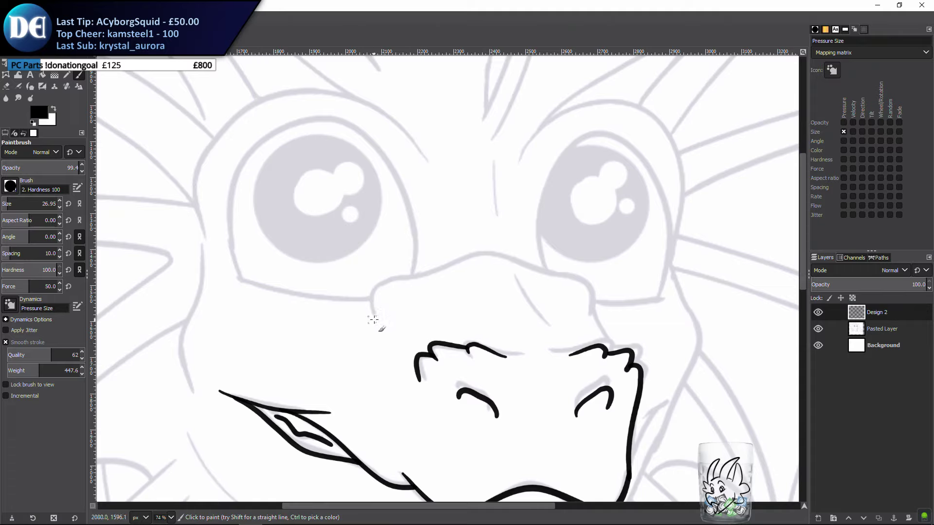
mouse_move(373, 319)
mouse_down()
mouse_move(373, 288)
mouse_move(393, 276)
mouse_move(423, 275)
mouse_move(489, 250)
mouse_move(586, 274)
mouse_move(627, 359)
mouse_up()
key(ctrl+z)
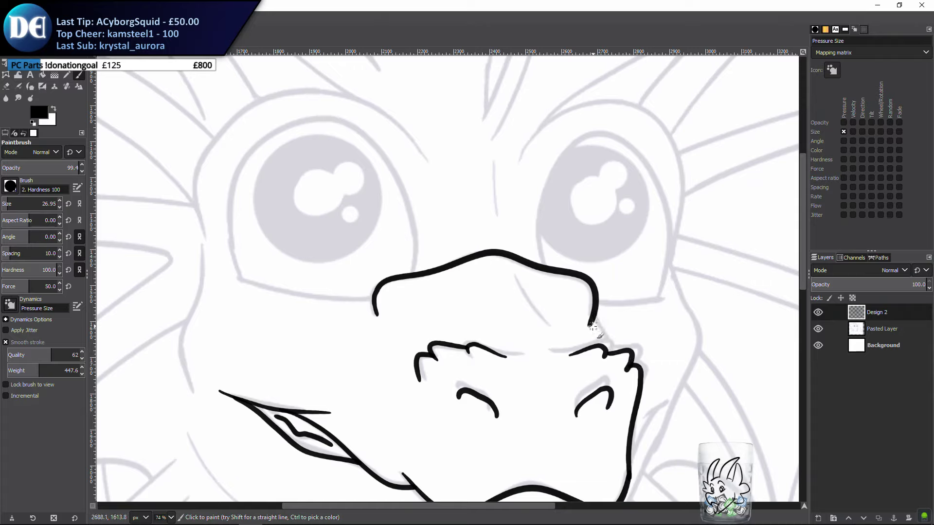
key(shift+e)
drag(591, 327, 598, 308)
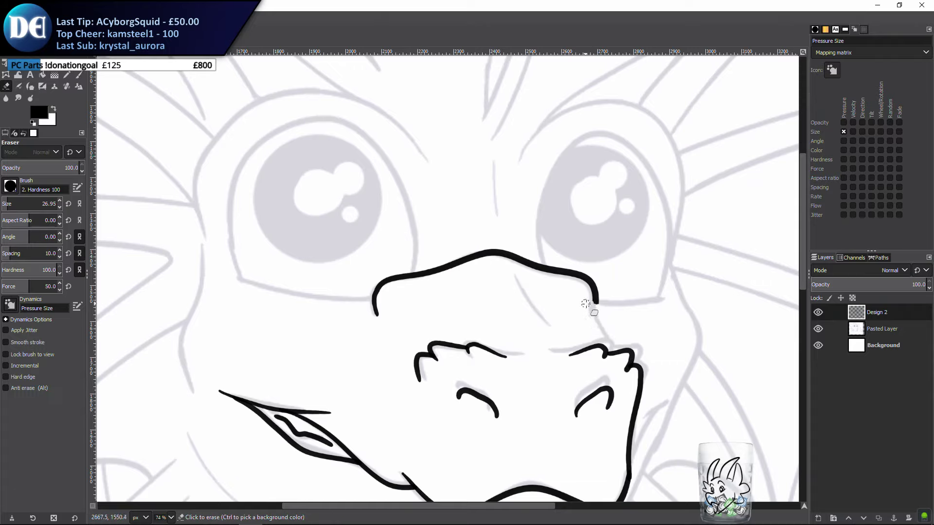
Extend the snout outline with the Paintbrush from its trimmed right end down to the right-hand nostril ridge
key(p)
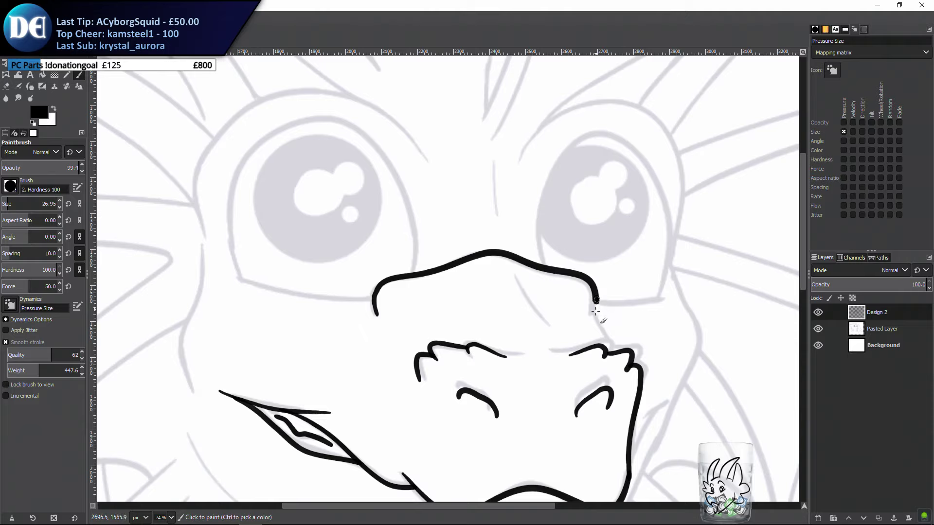
drag(595, 311, 627, 358)
key(ctrl+z)
mouse_move(596, 297)
mouse_down()
mouse_move(598, 328)
mouse_move(619, 353)
mouse_up()
key(ctrl+z)
drag(594, 292, 624, 357)
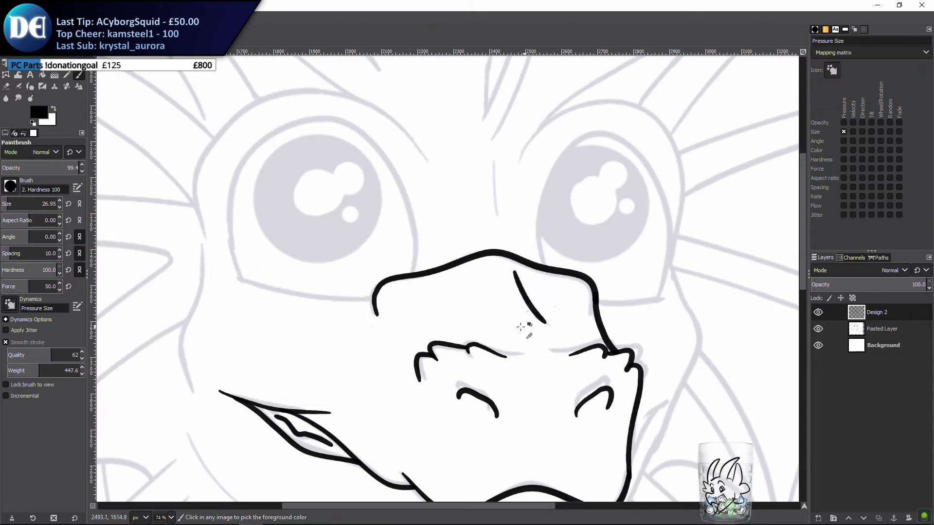
Ink the short slanted crease on the bridge of the snout, redoing the stroke to follow the sketch
mouse_move(515, 276)
mouse_down()
mouse_move(541, 320)
mouse_move(566, 333)
mouse_up()
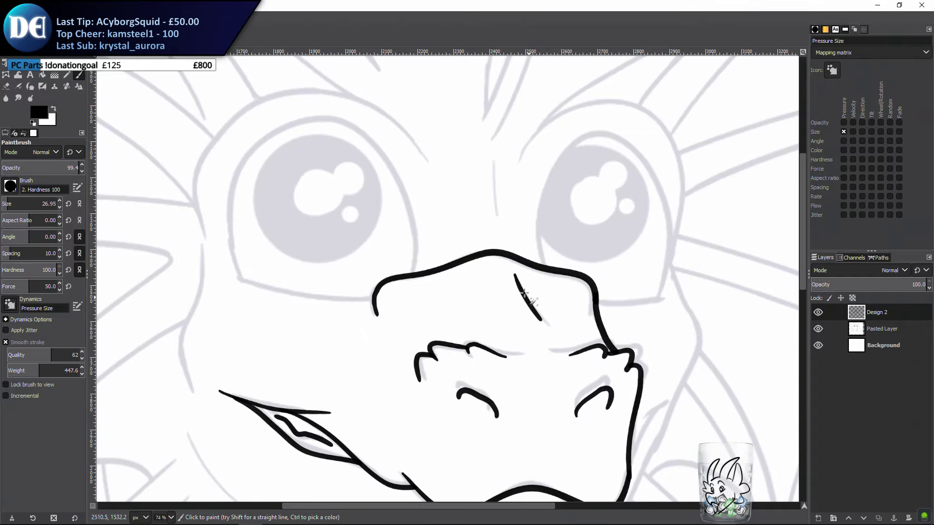
key(ctrl+z)
mouse_move(531, 302)
mouse_down()
mouse_move(568, 339)
mouse_move(550, 329)
mouse_up()
key(ctrl+z)
mouse_move(508, 402)
mouse_down()
mouse_move(488, 375)
mouse_move(464, 394)
mouse_up()
key(ctrl+z)
drag(476, 276, 504, 322)
key(ctrl+z)
key(ctrl+z)
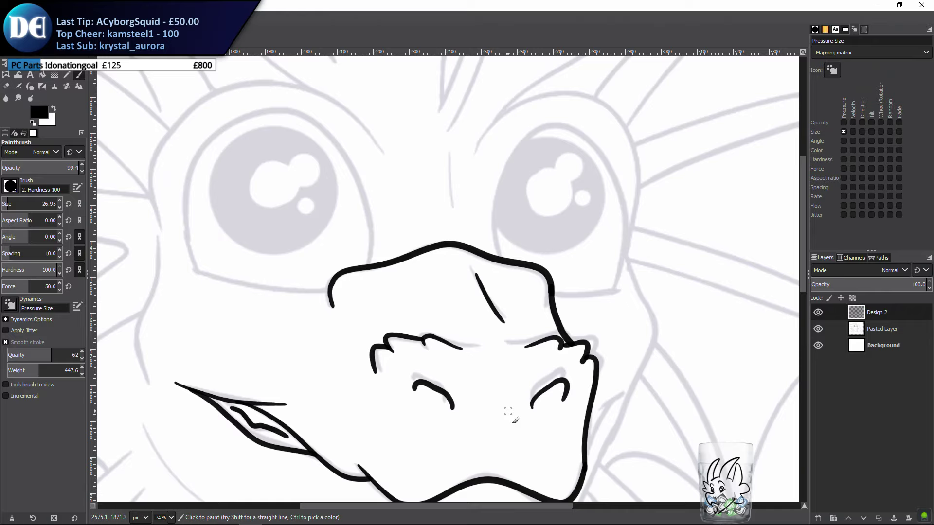
Ink the lower jaw line from below the left mouth corner to the upper lip's right end, and check it with the Pasted Layer hidden
drag(341, 306, 370, 351)
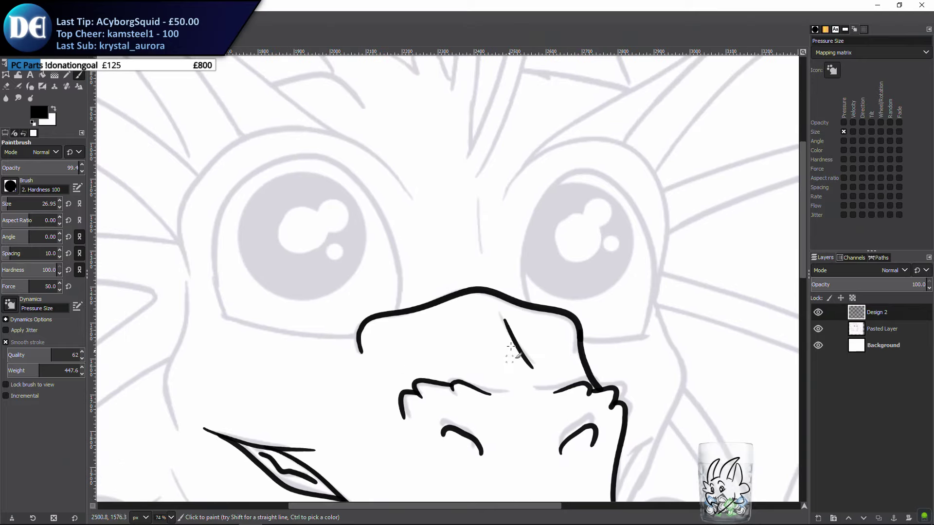
drag(392, 476, 479, 301)
drag(384, 336, 302, 394)
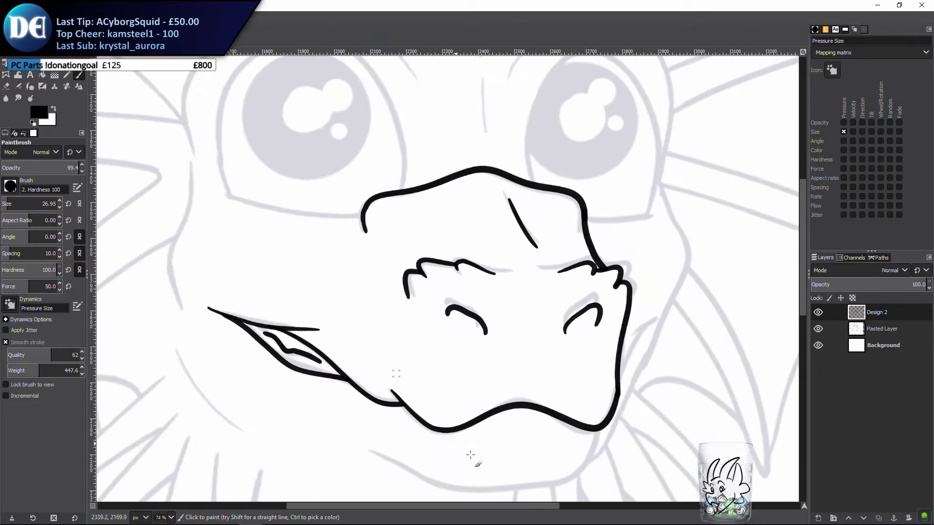
drag(465, 452, 449, 373)
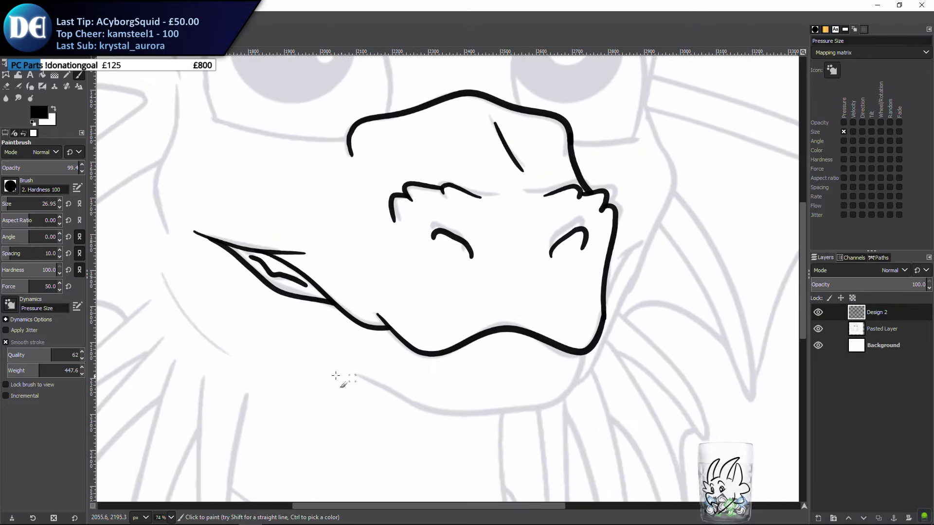
mouse_move(391, 385)
mouse_down()
mouse_move(460, 417)
mouse_move(552, 405)
mouse_move(570, 401)
mouse_move(584, 343)
mouse_up()
key(ctrl+z)
mouse_move(348, 373)
mouse_down()
mouse_move(407, 393)
mouse_move(450, 428)
mouse_up()
key(ctrl+z)
mouse_move(387, 385)
mouse_down()
mouse_move(426, 408)
mouse_move(500, 412)
mouse_move(554, 405)
mouse_move(582, 350)
mouse_up()
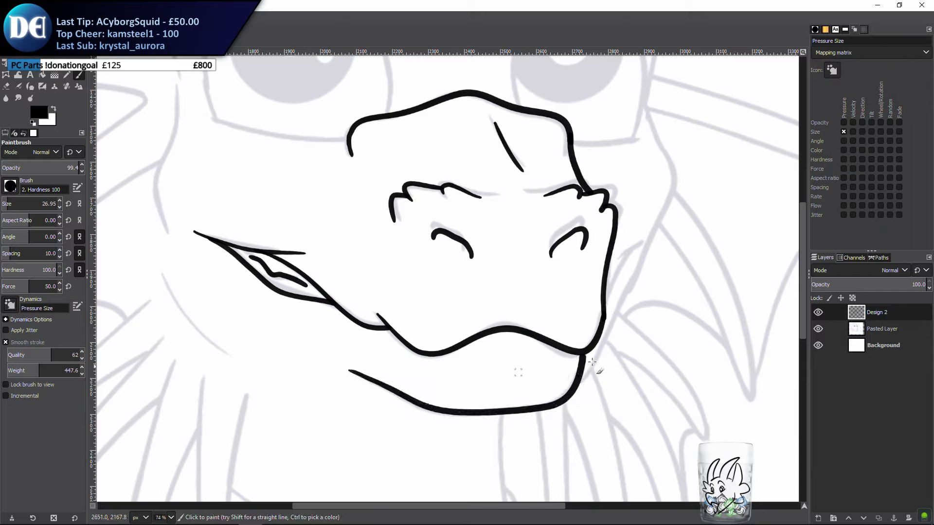
scroll(530, 287, down, 5)
click(819, 329)
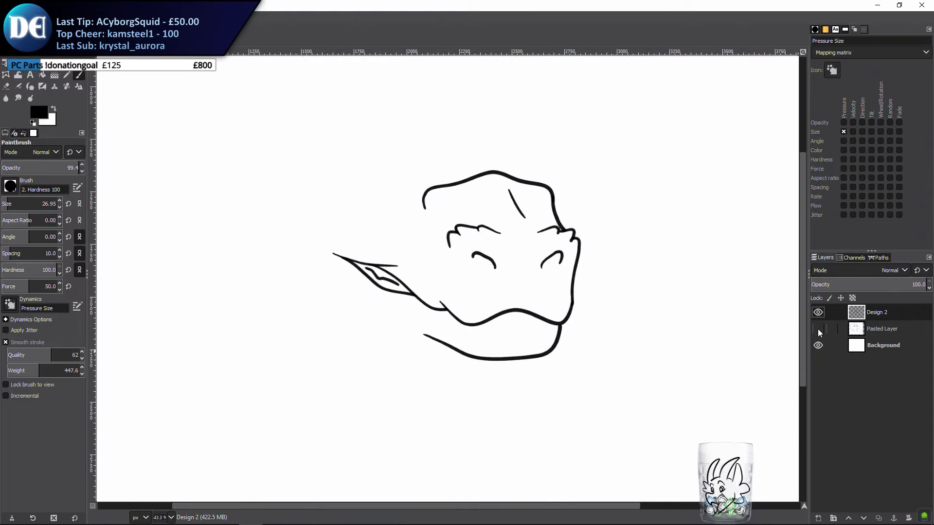
click(817, 329)
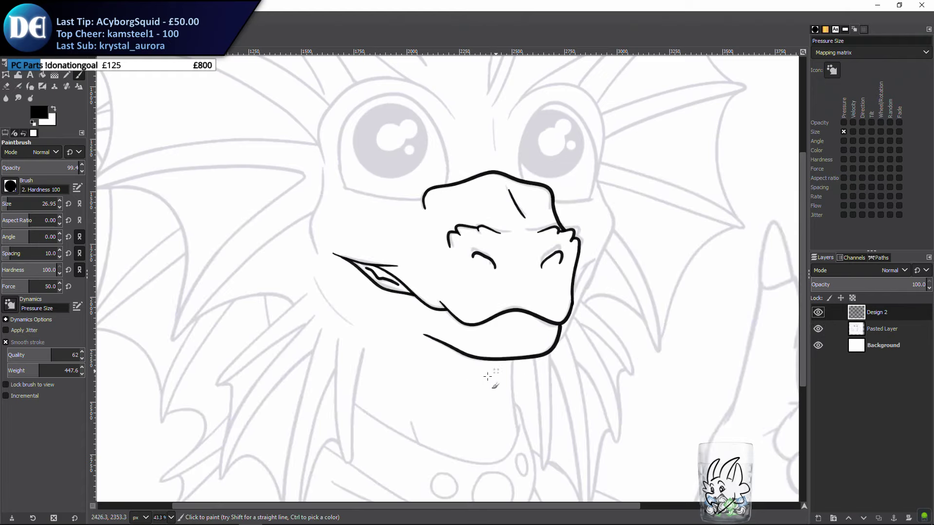
Try to ink the inner edge of the right-hand eye upward from the snout outline
scroll(364, 330, up, 4)
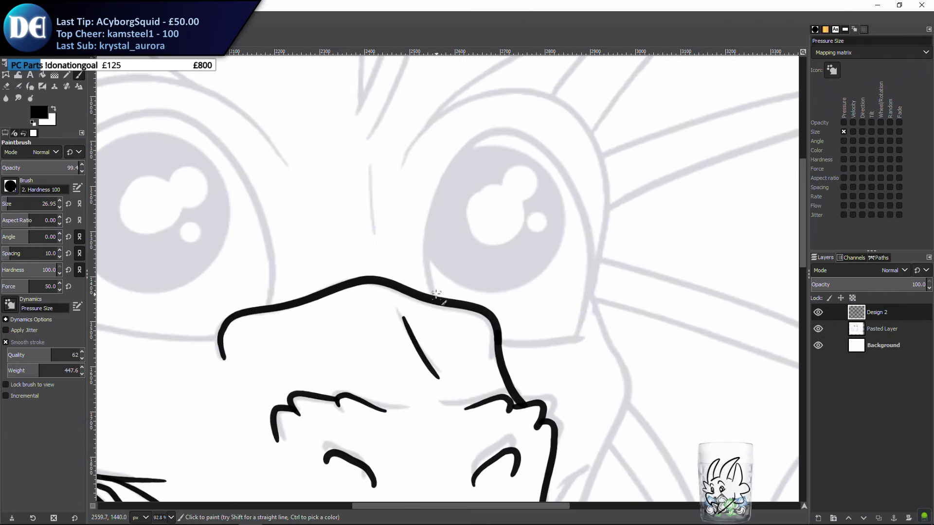
drag(437, 293, 429, 239)
key(ctrl+z)
mouse_move(435, 304)
mouse_down()
mouse_move(427, 238)
mouse_move(454, 162)
mouse_up()
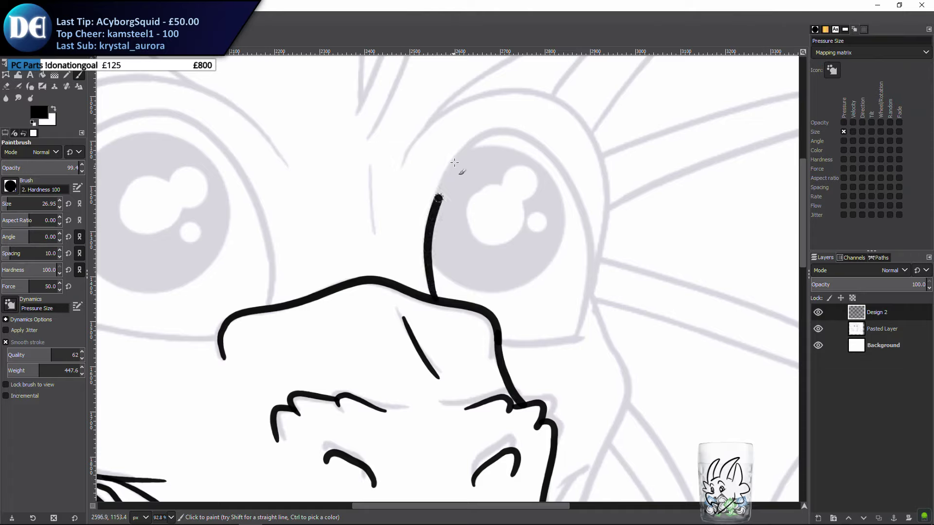
key(ctrl+z)
Set the Paintbrush opacity to 100
drag(78, 166, 99, 165)
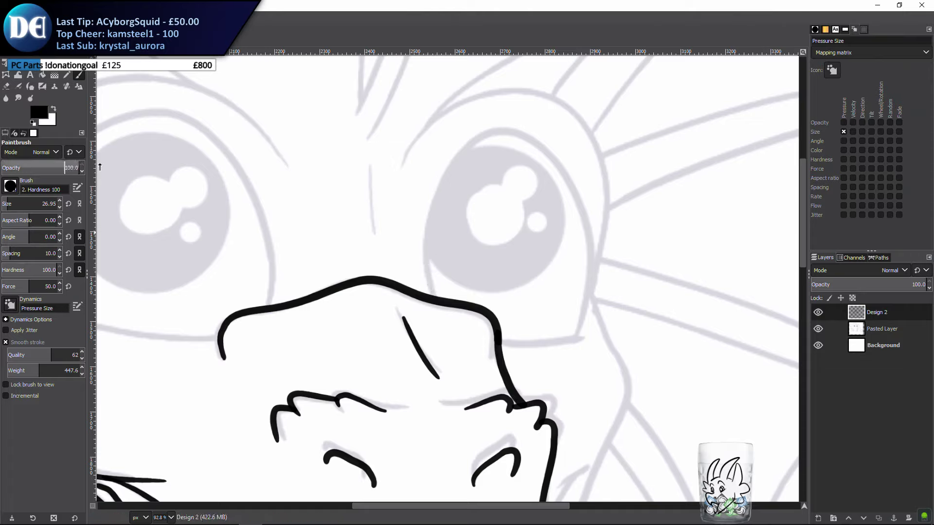
mouse_move(451, 203)
mouse_down()
mouse_move(429, 276)
mouse_move(498, 324)
mouse_up()
key(ctrl+z)
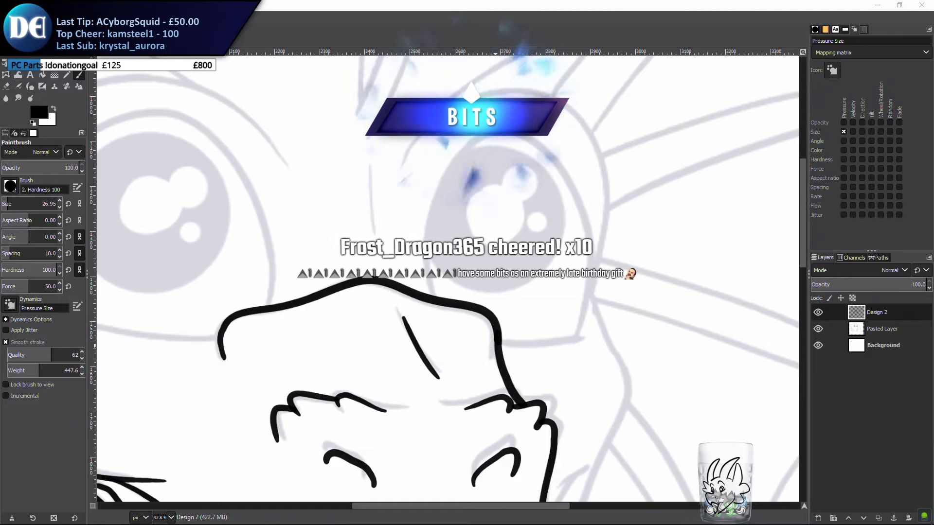
key(shift+s)
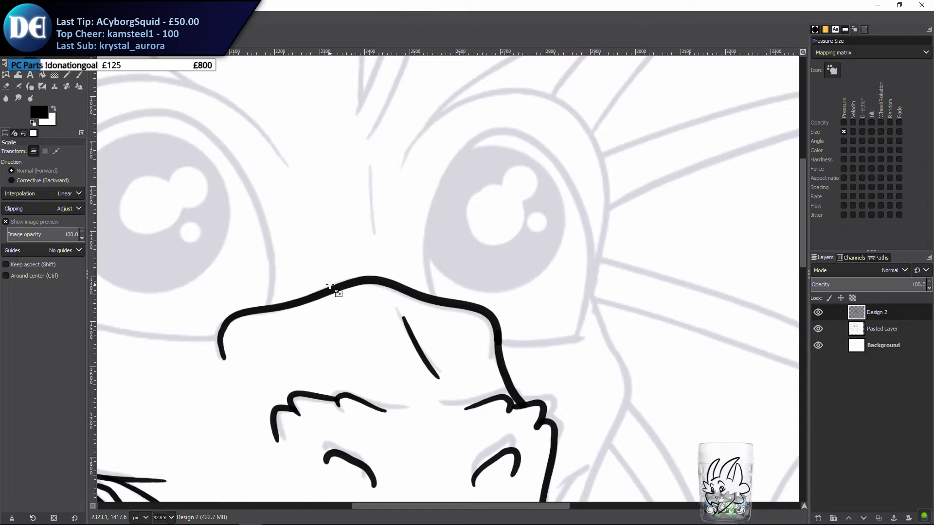
key(p)
Try to ink the lower lid of the right-hand eye outward from the side of the snout
mouse_move(499, 342)
mouse_down()
mouse_move(585, 339)
mouse_move(547, 343)
mouse_move(580, 337)
mouse_move(568, 345)
mouse_move(586, 334)
mouse_up()
key(ctrl+z)
key(ctrl+z)
key(ctrl+z)
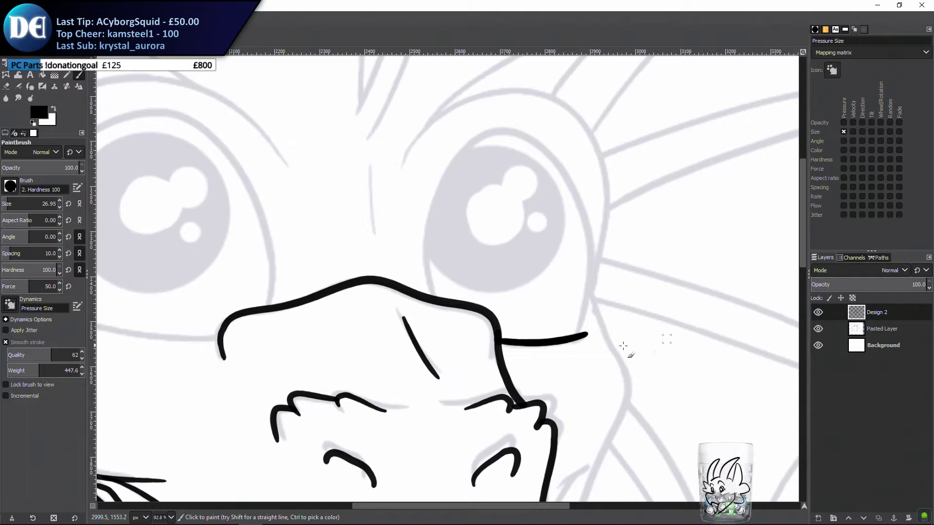
drag(561, 349, 557, 343)
key(ctrl+z)
drag(494, 336, 593, 336)
key(ctrl+z)
key(ctrl+z)
Ink the right-hand eye's lower lid as a gently curved line from the snout to the eye's outer corner
drag(494, 339, 603, 316)
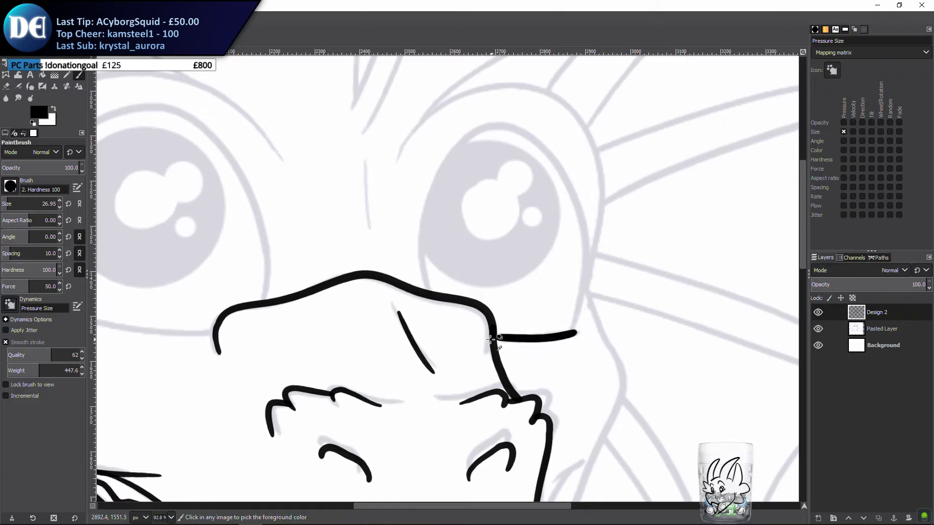
key(ctrl+z)
mouse_move(493, 337)
mouse_down()
mouse_move(576, 331)
mouse_move(581, 316)
mouse_move(514, 342)
mouse_move(588, 324)
mouse_move(500, 340)
mouse_move(579, 331)
mouse_up()
key(ctrl+z)
key(ctrl+z)
key(ctrl+z)
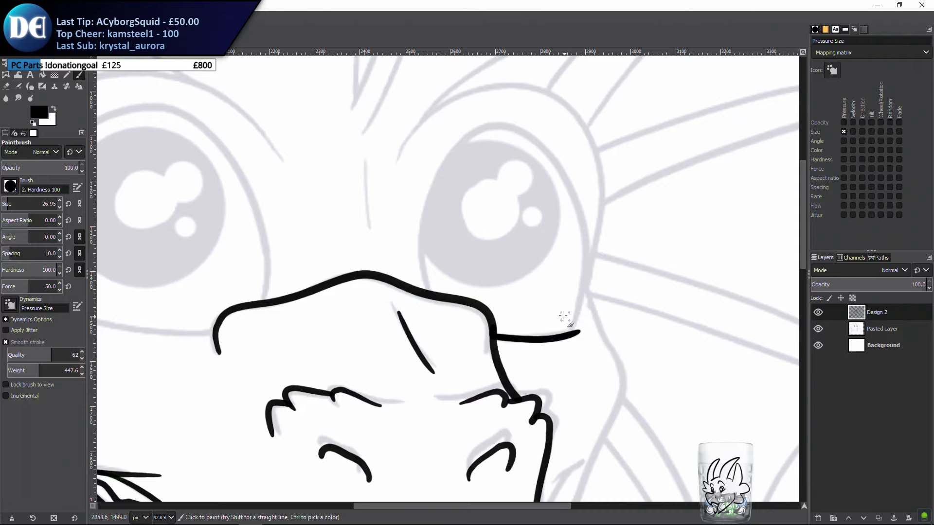
Try to ink the right-hand eye's outline from the snout over the iris and down its outer side
scroll(350, 331, up, 3)
mouse_move(435, 360)
mouse_down()
mouse_move(434, 289)
mouse_move(479, 202)
mouse_move(535, 200)
mouse_move(631, 318)
mouse_up()
key(ctrl+z)
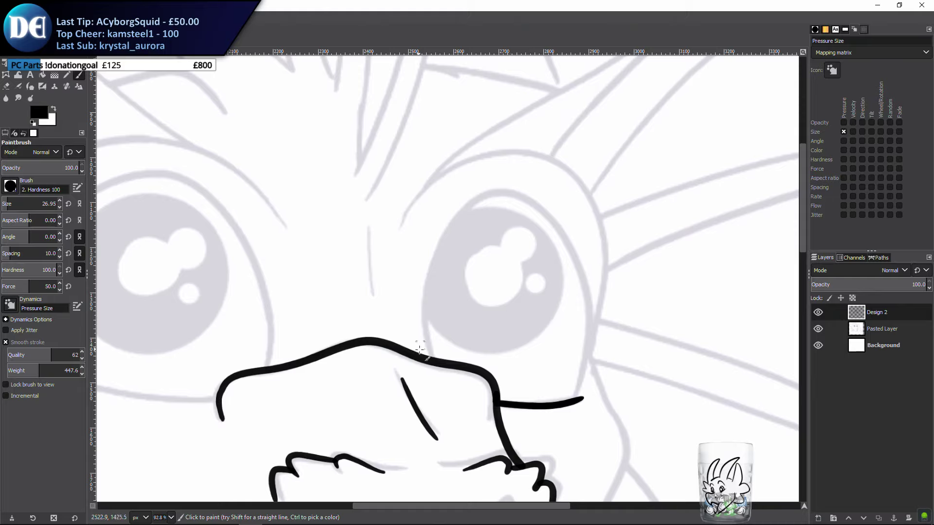
mouse_move(431, 360)
mouse_down()
mouse_move(427, 334)
mouse_move(459, 207)
mouse_move(569, 311)
mouse_up()
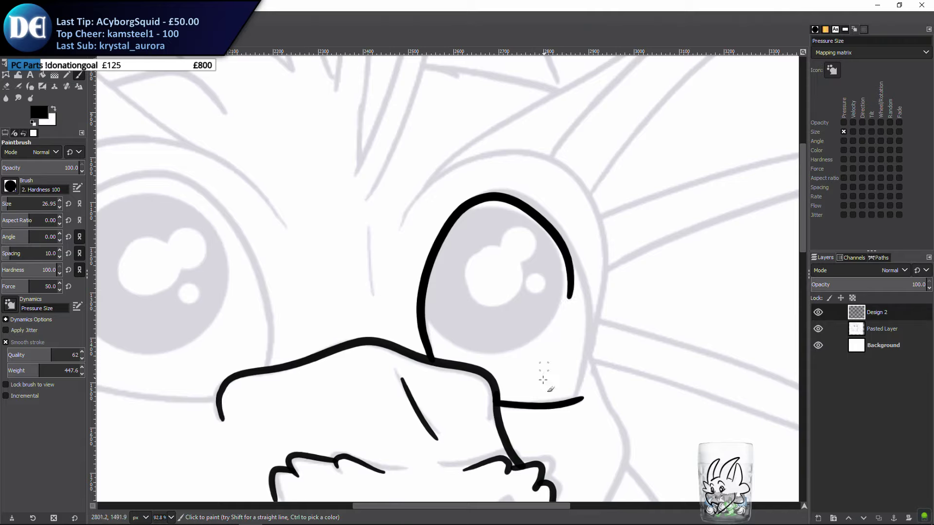
key(ctrl+z)
mouse_move(433, 362)
mouse_down()
mouse_move(424, 279)
mouse_move(439, 236)
mouse_move(467, 198)
mouse_move(496, 189)
mouse_move(531, 200)
mouse_move(570, 248)
mouse_move(583, 360)
mouse_up()
mouse_move(442, 312)
mouse_down()
mouse_move(440, 323)
mouse_move(355, 336)
mouse_up()
key(ctrl+z)
mouse_move(346, 383)
mouse_down()
mouse_move(340, 358)
mouse_move(363, 255)
mouse_move(435, 227)
mouse_move(471, 242)
mouse_move(513, 327)
mouse_move(486, 442)
mouse_up()
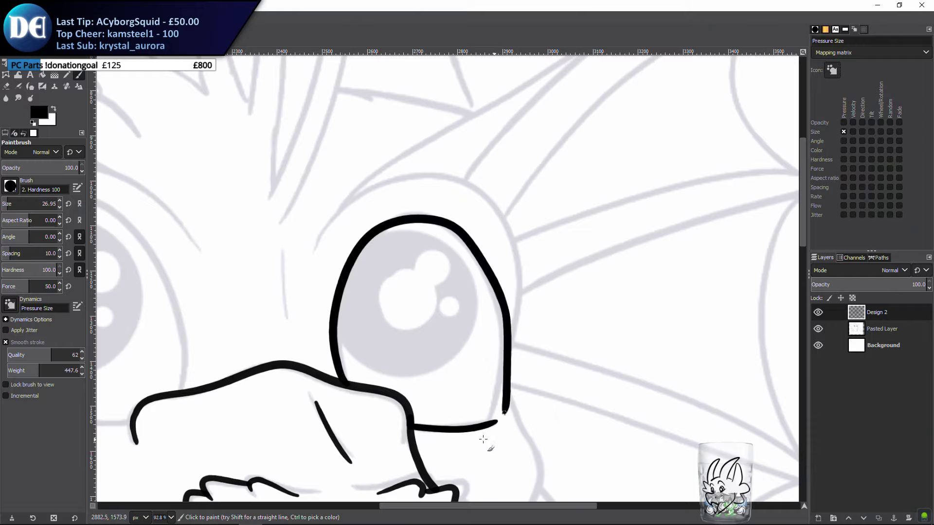
key(ctrl+z)
Ink the right-hand eye's arched outline in one stroke from the snout to the outer end of the lower lid
scroll(371, 338, down, 2)
scroll(371, 338, up, 1)
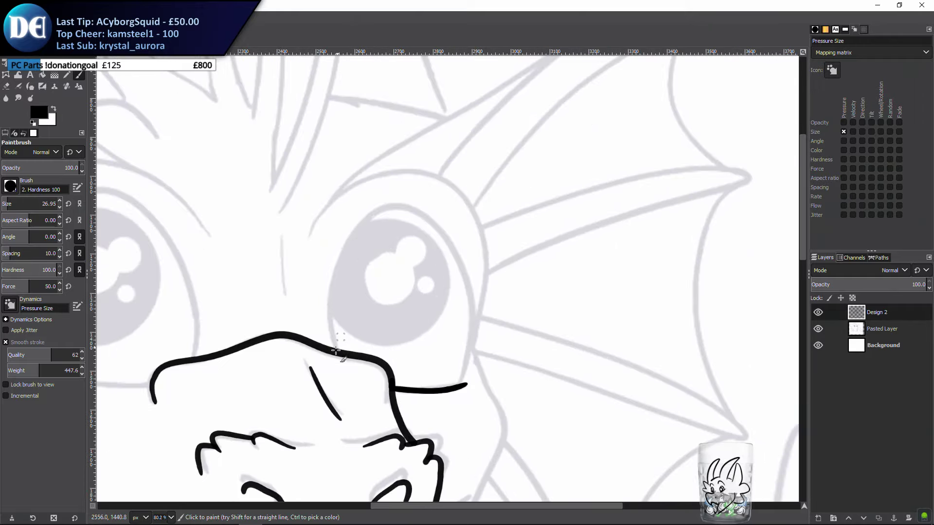
mouse_move(332, 336)
mouse_down()
mouse_move(352, 225)
mouse_move(425, 203)
mouse_move(462, 263)
mouse_move(466, 387)
mouse_up()
key(ctrl+z)
mouse_move(339, 352)
mouse_down()
mouse_move(339, 258)
mouse_move(378, 224)
mouse_move(453, 233)
mouse_move(475, 285)
mouse_move(469, 384)
mouse_up()
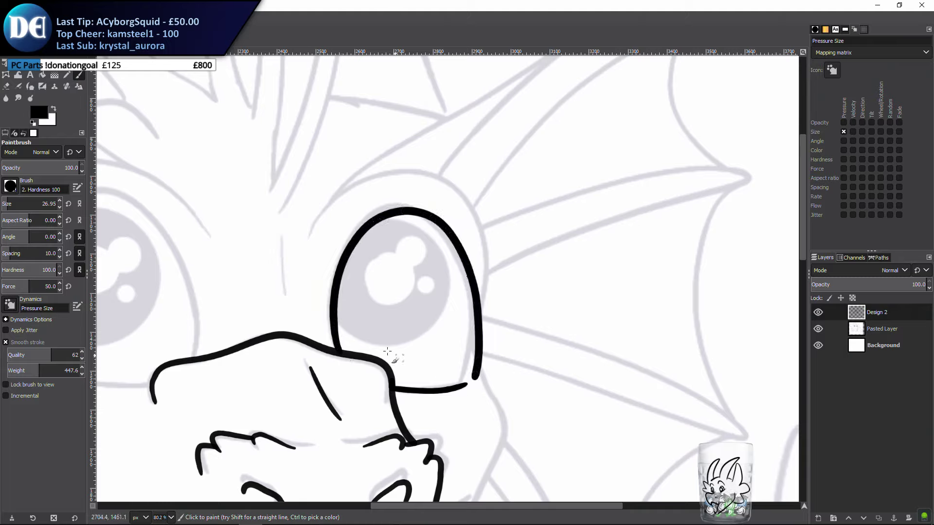
Undo the right-hand eye's arched outline and retry its stroke from the snout up over the iris
key(ctrl+z)
mouse_move(329, 334)
mouse_down()
mouse_move(329, 250)
mouse_move(386, 234)
mouse_up()
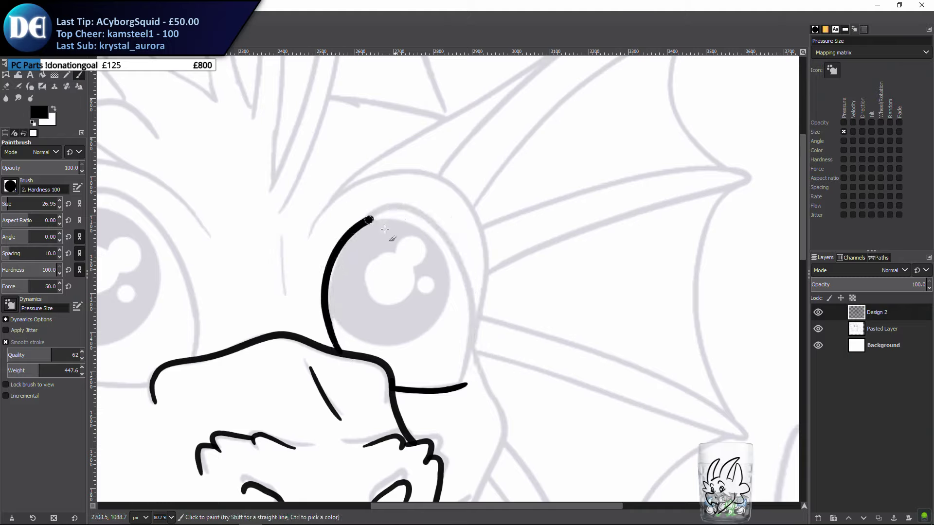
key(ctrl+z)
mouse_move(337, 346)
mouse_down()
mouse_move(358, 238)
mouse_move(429, 220)
mouse_up()
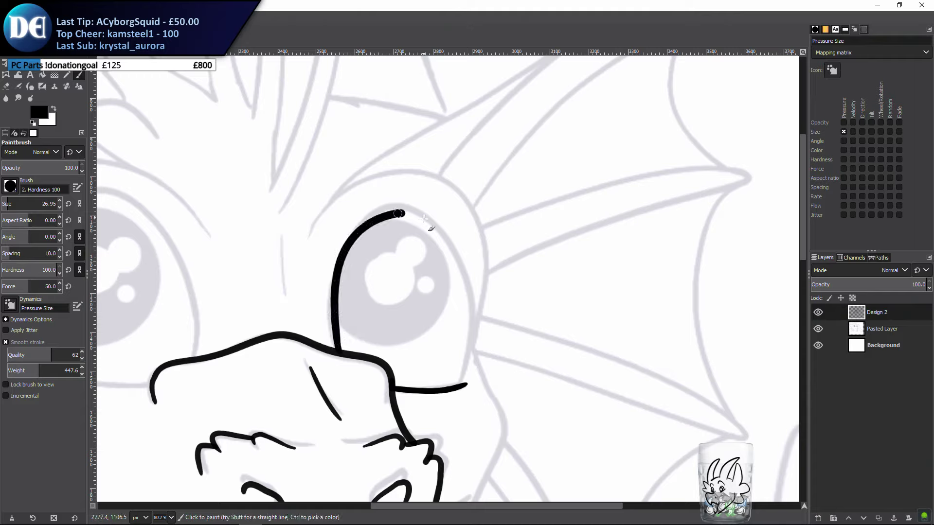
key(ctrl+z)
mouse_move(336, 345)
mouse_down()
mouse_move(331, 320)
mouse_move(379, 218)
mouse_move(389, 214)
mouse_move(334, 321)
mouse_move(354, 231)
mouse_move(406, 207)
mouse_move(459, 246)
mouse_move(467, 369)
mouse_up()
key(ctrl+z)
key(ctrl+z)
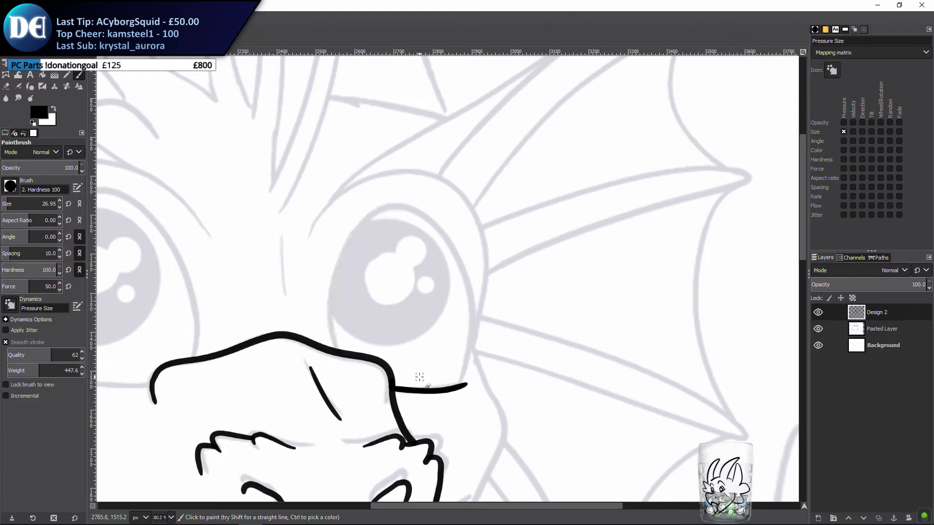
Ink the right-hand eye's outline in one stroke from the snout over the iris and inward to the lower lid
mouse_move(339, 352)
mouse_down()
mouse_move(329, 323)
mouse_move(335, 269)
mouse_move(356, 223)
mouse_move(399, 203)
mouse_move(435, 220)
mouse_move(462, 259)
mouse_up()
key(ctrl+z)
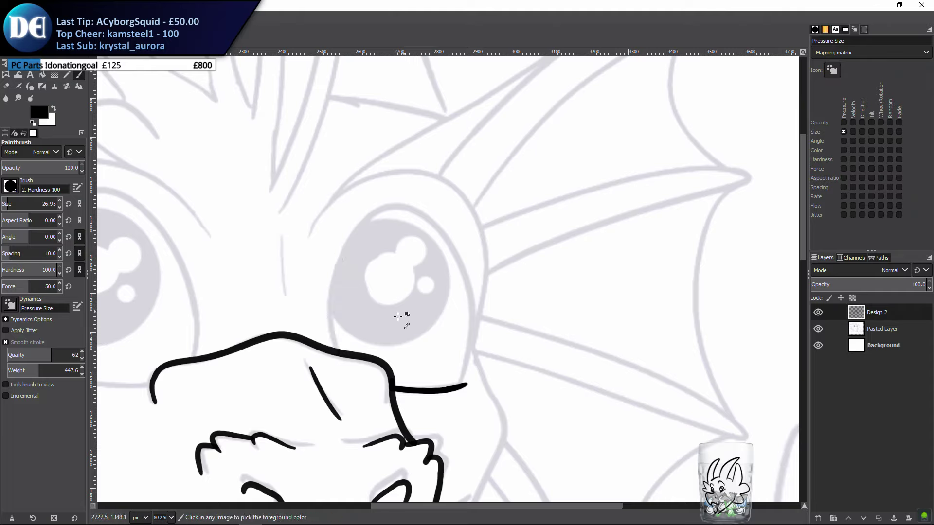
mouse_move(338, 351)
mouse_down()
mouse_move(332, 267)
mouse_move(356, 227)
mouse_move(386, 207)
mouse_move(422, 212)
mouse_move(442, 227)
mouse_move(468, 277)
mouse_move(465, 401)
mouse_up()
key(ctrl+z)
mouse_move(339, 349)
mouse_down()
mouse_move(323, 312)
mouse_move(336, 254)
mouse_move(368, 212)
mouse_move(403, 208)
mouse_move(433, 222)
mouse_move(462, 268)
mouse_move(471, 317)
mouse_move(452, 388)
mouse_move(427, 390)
mouse_up()
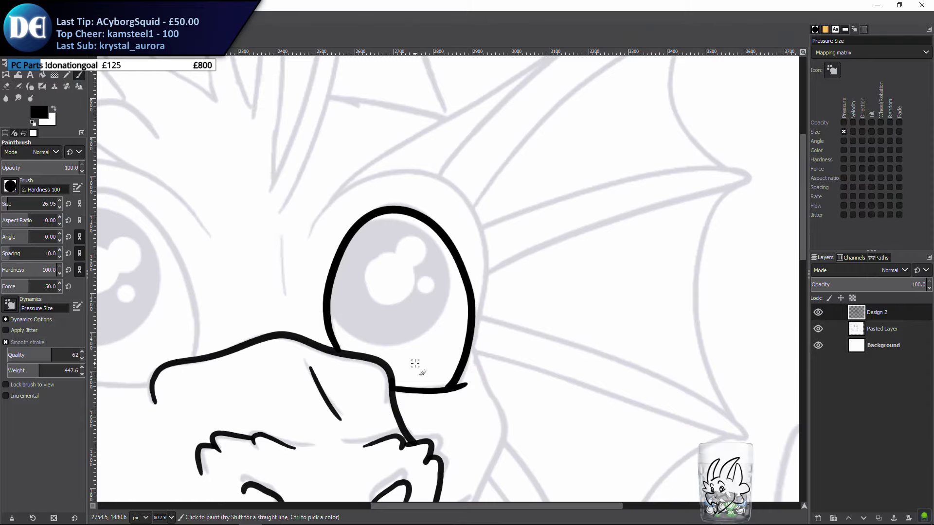
Ink the left-hand eye's lower lid as a shallow curve from its outer corner to the side of the snout
mouse_move(305, 353)
mouse_down()
mouse_move(452, 371)
mouse_move(543, 411)
mouse_up()
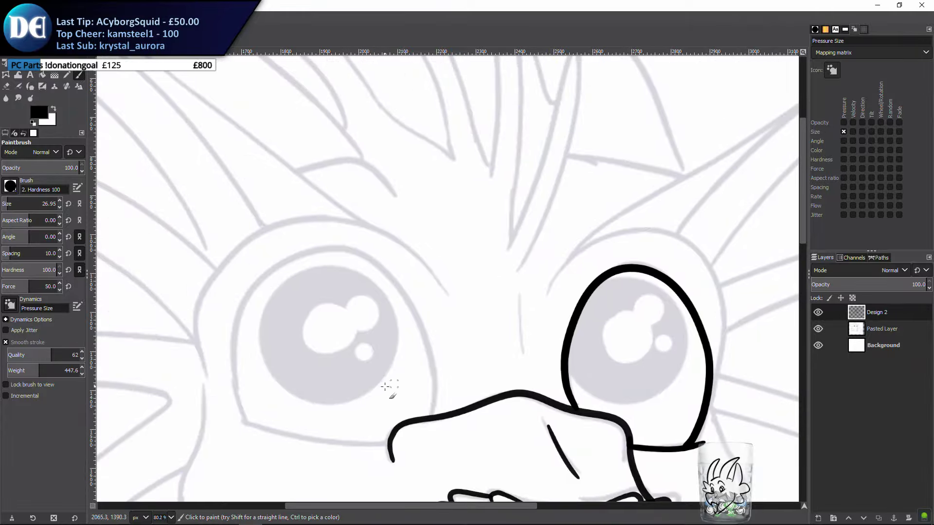
scroll(263, 396, down, 1)
drag(237, 386, 398, 414)
key(ctrl+z)
mouse_move(241, 387)
mouse_down()
mouse_move(308, 408)
mouse_move(398, 412)
mouse_up()
key(ctrl+z)
drag(234, 387, 323, 406)
key(ctrl+z)
drag(231, 385, 385, 411)
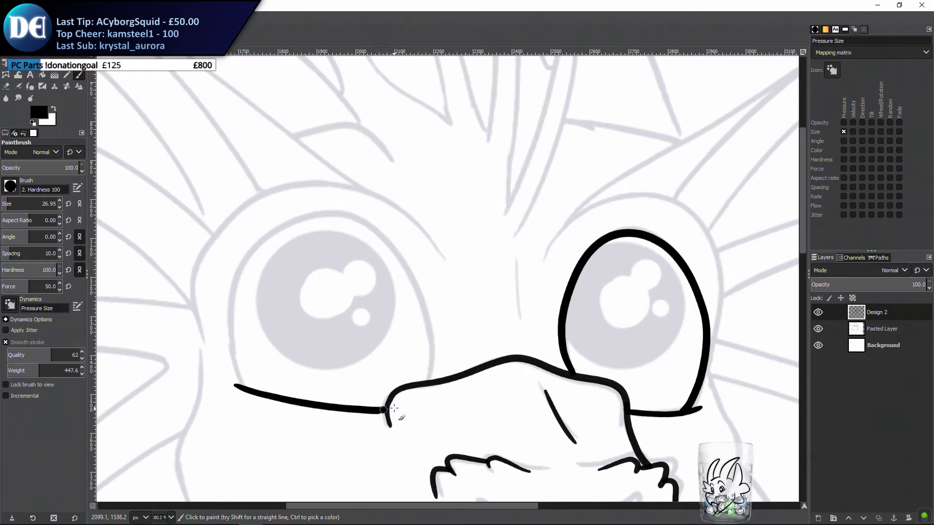
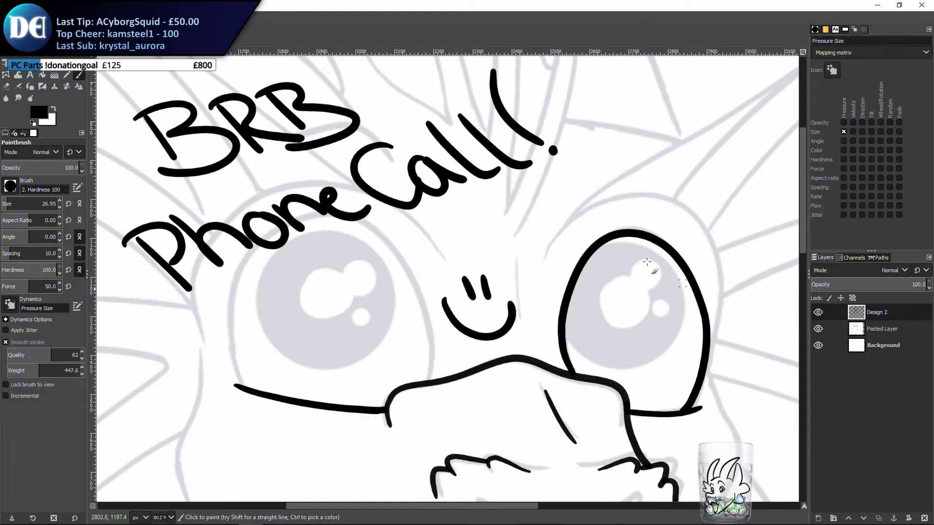
Scribble overlapping loops across the left-hand eye below the handwritten note and undo them
mouse_move(318, 320)
mouse_down()
mouse_move(333, 306)
mouse_move(305, 306)
mouse_move(303, 319)
mouse_move(350, 319)
mouse_move(367, 343)
mouse_move(331, 356)
mouse_move(307, 341)
mouse_move(328, 326)
mouse_move(346, 338)
mouse_move(370, 327)
mouse_move(343, 300)
mouse_move(331, 322)
mouse_move(367, 328)
mouse_move(365, 293)
mouse_move(339, 284)
mouse_move(336, 260)
mouse_move(370, 279)
mouse_move(353, 292)
mouse_move(348, 271)
mouse_move(403, 308)
mouse_move(404, 270)
mouse_move(374, 266)
mouse_move(388, 306)
mouse_move(422, 305)
mouse_move(423, 342)
mouse_move(370, 326)
mouse_move(390, 311)
mouse_move(403, 336)
mouse_move(338, 362)
mouse_move(365, 384)
mouse_move(386, 367)
mouse_move(354, 353)
mouse_move(359, 375)
mouse_move(386, 373)
mouse_move(397, 347)
mouse_move(428, 346)
mouse_move(414, 369)
mouse_move(378, 353)
mouse_move(330, 306)
mouse_move(284, 328)
mouse_move(319, 353)
mouse_move(362, 336)
mouse_move(318, 295)
mouse_move(259, 304)
mouse_move(273, 343)
mouse_move(276, 313)
mouse_move(251, 307)
mouse_move(269, 283)
mouse_move(302, 284)
mouse_move(263, 287)
mouse_move(284, 269)
mouse_move(316, 272)
mouse_move(347, 258)
mouse_move(324, 238)
mouse_move(296, 264)
mouse_move(327, 286)
mouse_move(384, 232)
mouse_move(422, 251)
mouse_move(369, 273)
mouse_move(395, 236)
mouse_move(420, 257)
mouse_move(407, 287)
mouse_move(435, 293)
mouse_move(434, 252)
mouse_move(404, 270)
mouse_move(420, 289)
mouse_move(444, 272)
mouse_move(414, 228)
mouse_move(447, 229)
mouse_move(430, 263)
mouse_move(445, 243)
mouse_move(486, 227)
mouse_move(468, 255)
mouse_move(462, 203)
mouse_move(473, 245)
mouse_move(484, 229)
mouse_move(515, 236)
mouse_move(537, 270)
mouse_move(555, 251)
mouse_move(559, 185)
mouse_move(486, 214)
mouse_move(428, 265)
mouse_move(506, 229)
mouse_move(549, 192)
mouse_move(428, 252)
mouse_move(343, 312)
mouse_move(306, 314)
mouse_move(404, 296)
mouse_move(286, 370)
mouse_move(286, 341)
mouse_move(246, 361)
mouse_move(247, 312)
mouse_move(225, 356)
mouse_move(236, 319)
mouse_move(208, 304)
mouse_move(239, 292)
mouse_move(228, 381)
mouse_move(221, 338)
mouse_move(195, 362)
mouse_move(201, 349)
mouse_move(157, 364)
mouse_move(147, 343)
mouse_move(192, 348)
mouse_move(178, 371)
mouse_up()
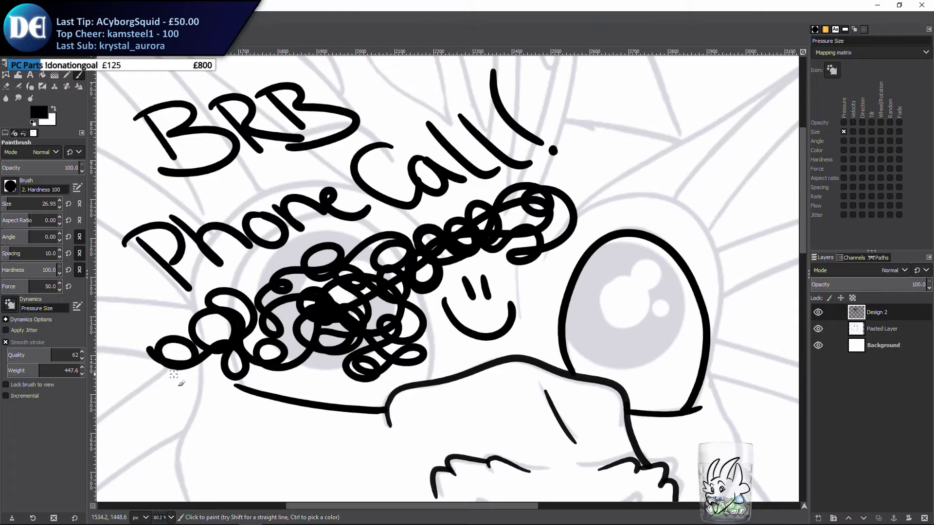
key(ctrl)
key(ctrl+z)
key(ctrl+z)
key(ctrl+z)
key(ctrl+z)
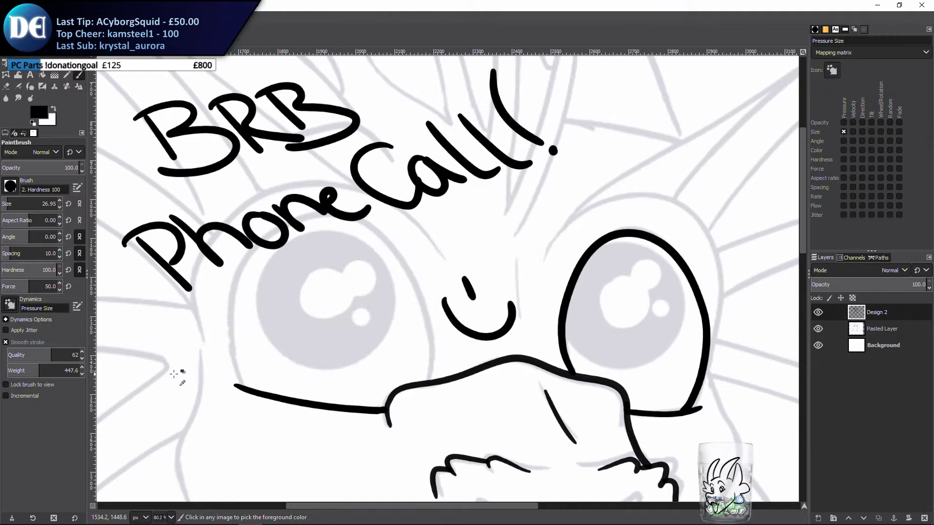
Undo the handwritten smiley and the "Phone Call!" lettering back to its initial letter P
key(ctrl+z)
key(ctrl+z)
key(ctrl+z)
key(ctrl+z)
key(ctrl+z)
key(ctrl+z)
key(ctrl+z)
key(ctrl+z)
key(ctrl+z)
key(ctrl+z)
key(ctrl+z)
key(ctrl+z)
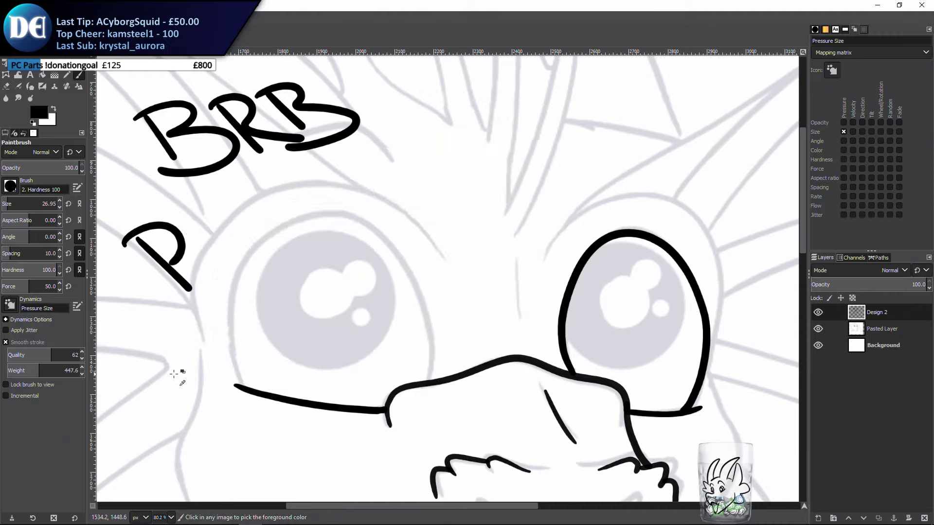
Undo the remaining P and the "BRB" lettering, leaving only the inked dragon lines
key(ctrl+z)
key(ctrl+z)
key(ctrl+y)
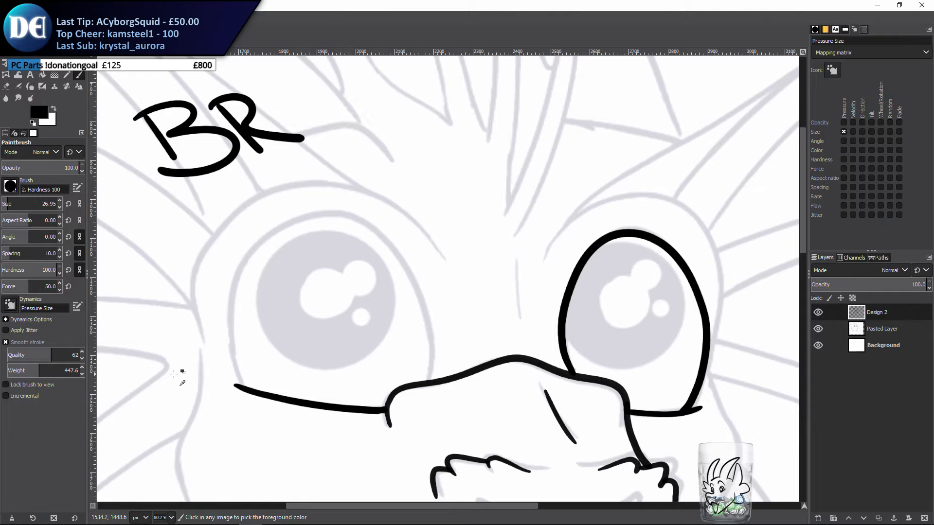
key(ctrl+y)
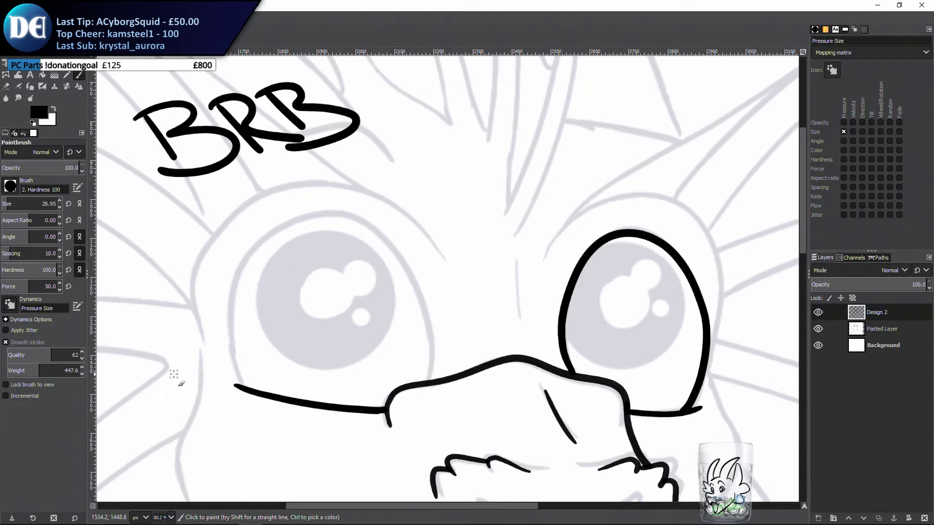
key(ctrl+z)
key(ctrl+z)
key(ctrl+z)
key(ctrl+z)
key(ctrl+z)
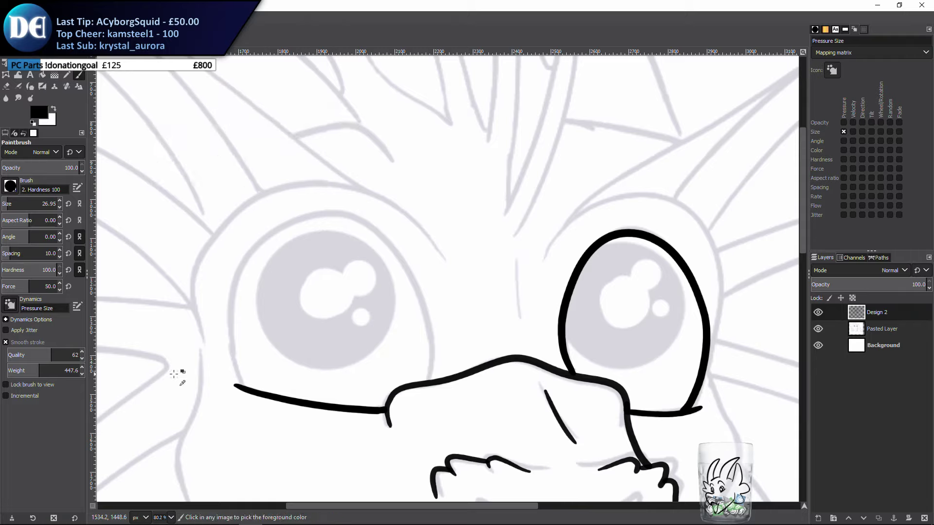
key(ctrl+y)
key(ctrl+y)
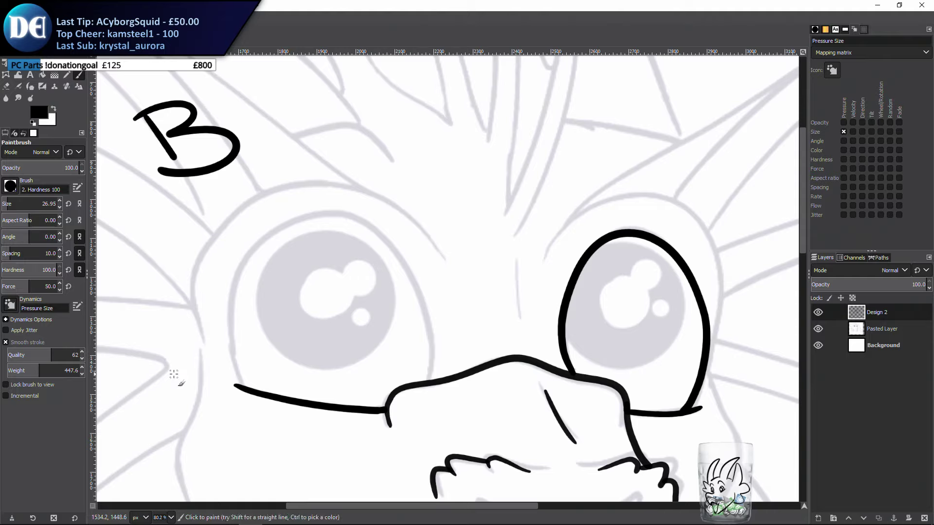
key(ctrl+z)
key(ctrl+z)
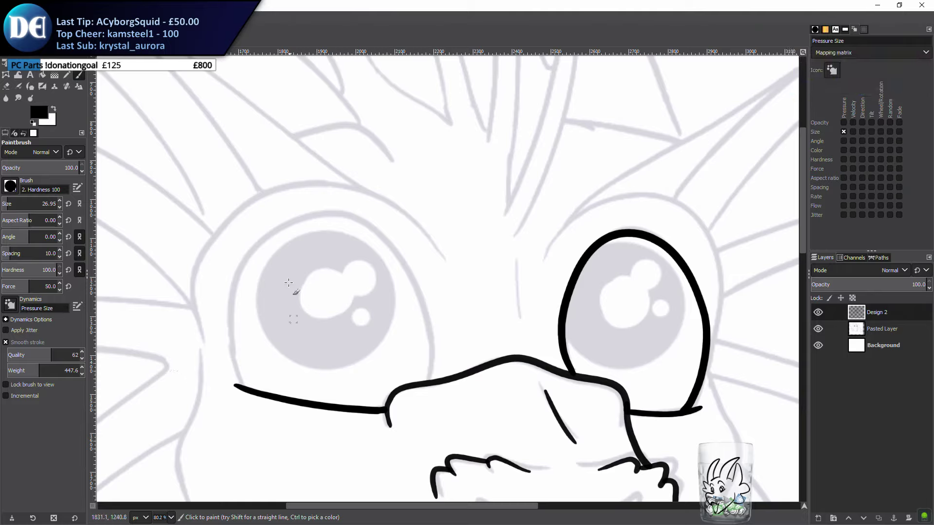
Try to ink the left-hand eye's upper arch from its outer side over the iris to the snout
mouse_move(229, 287)
mouse_down()
mouse_move(286, 223)
mouse_move(407, 260)
mouse_up()
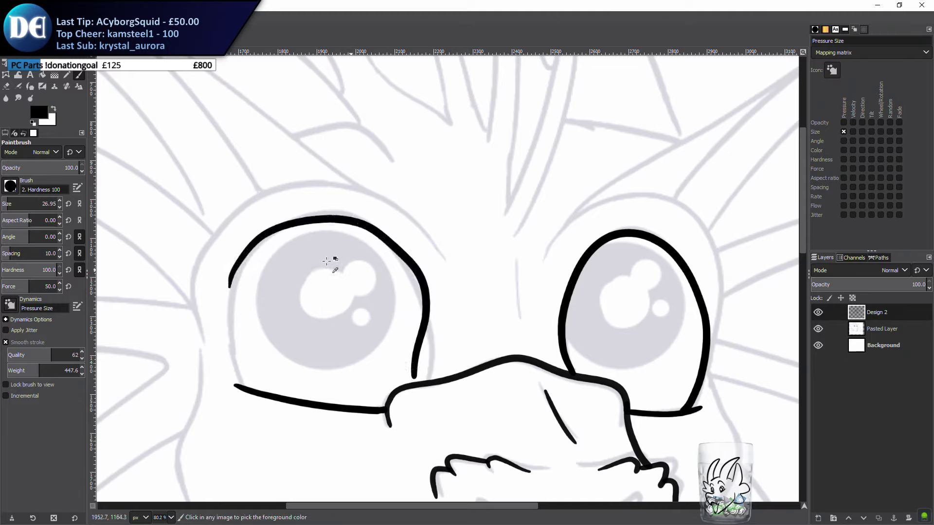
key(ctrl+z)
mouse_move(234, 268)
mouse_down()
mouse_move(250, 237)
mouse_move(301, 208)
mouse_move(344, 207)
mouse_move(384, 228)
mouse_move(415, 291)
mouse_move(429, 380)
mouse_up()
key(ctrl+z)
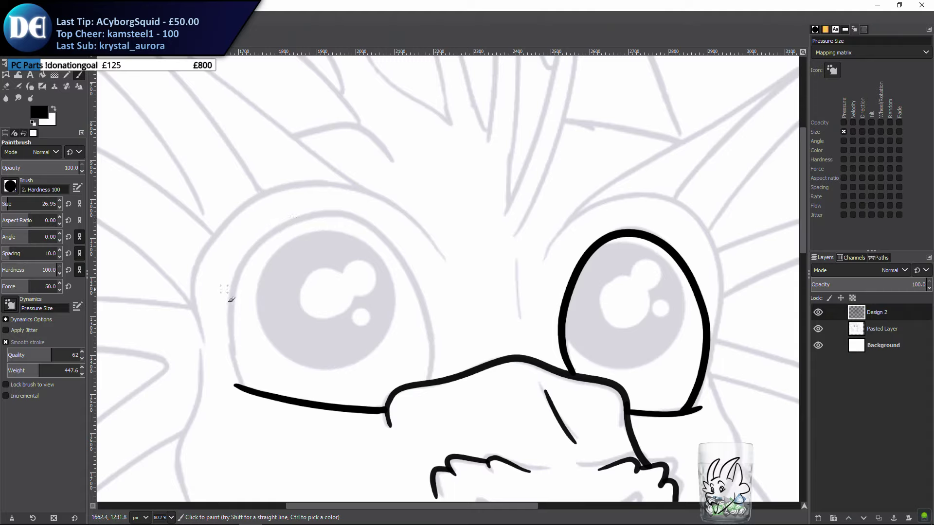
mouse_move(224, 289)
mouse_down()
mouse_move(253, 242)
mouse_move(304, 216)
mouse_move(375, 236)
mouse_move(425, 332)
mouse_move(437, 388)
mouse_up()
key(ctrl+z)
scroll(408, 290, down, 3)
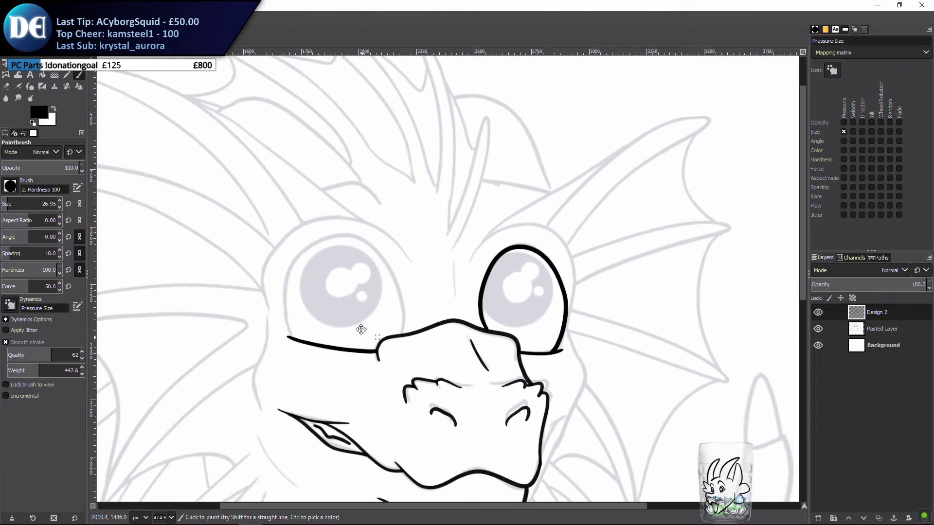
Ink the left-hand eye's upper arch down to the snout and check it with Pasted Layer briefly hidden
mouse_move(265, 262)
mouse_down()
mouse_move(294, 219)
mouse_move(328, 217)
mouse_move(349, 229)
mouse_move(370, 255)
mouse_move(383, 329)
mouse_up()
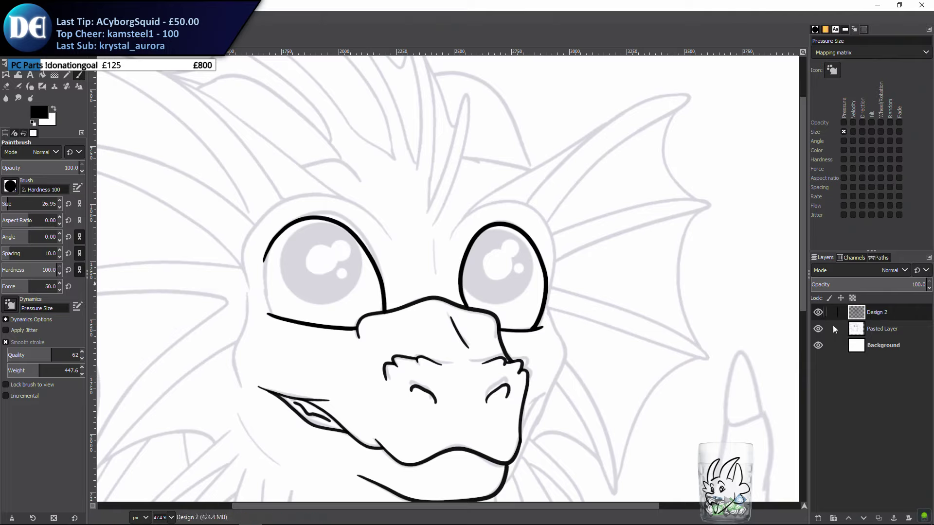
click(818, 328)
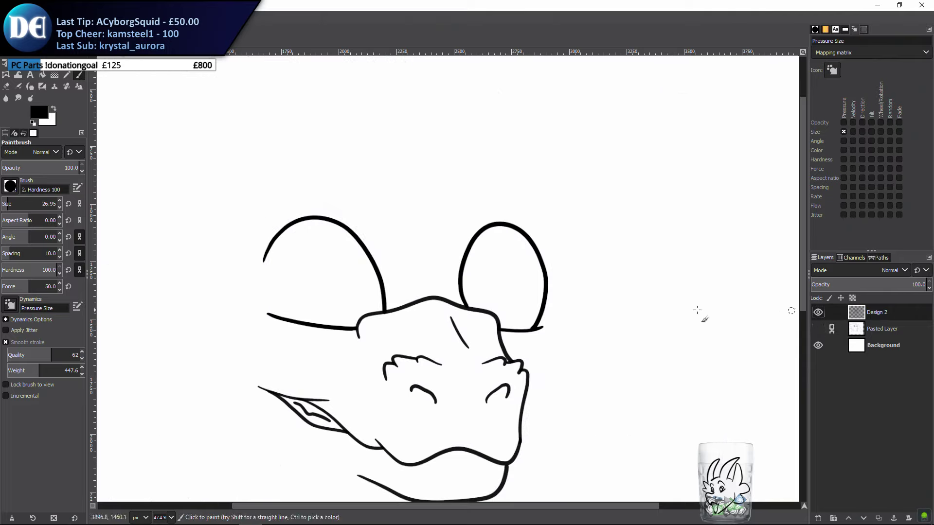
click(832, 330)
click(818, 328)
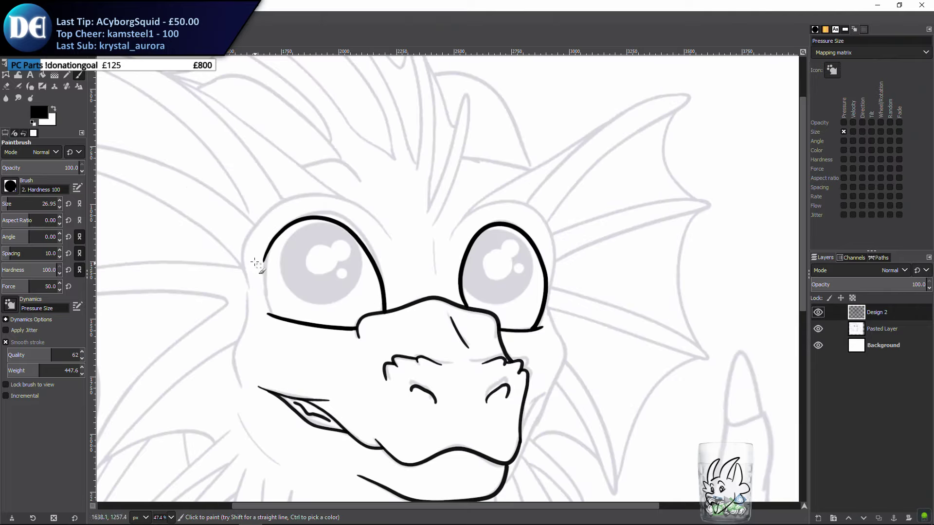
Try to ink short connecting strokes on the left-hand eye's outer side, at the arch's end and above the lower lid
mouse_move(264, 258)
mouse_down()
mouse_move(281, 318)
mouse_move(270, 315)
mouse_move(272, 234)
mouse_up()
key(ctrl+z)
key(ctrl+z)
scroll(245, 322, up, 3)
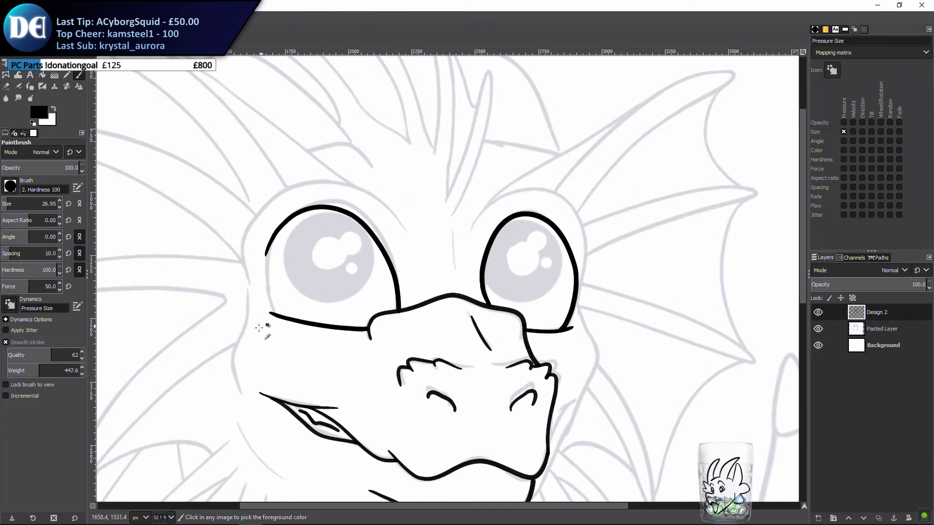
scroll(301, 277, up, 1)
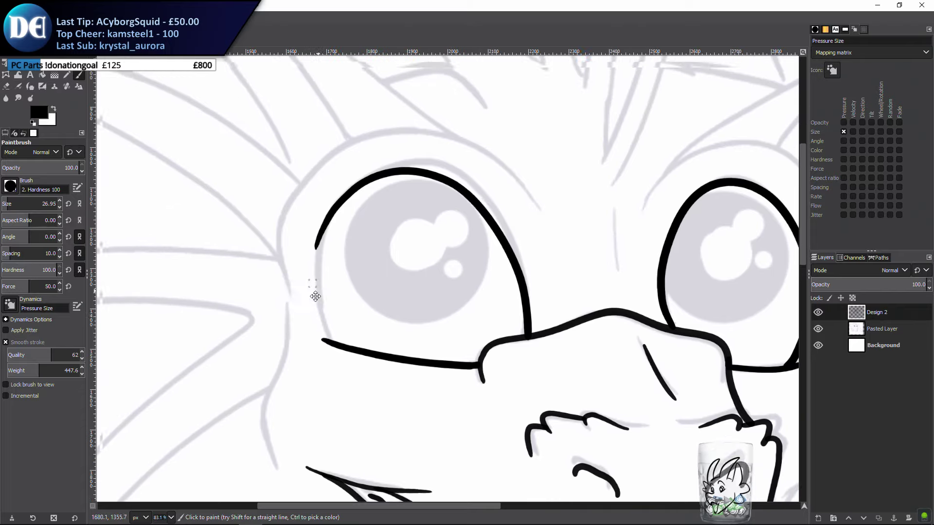
mouse_move(326, 336)
mouse_down()
mouse_move(333, 230)
mouse_move(346, 208)
mouse_move(332, 229)
mouse_move(323, 315)
mouse_up()
key(ctrl+z)
key(ctrl+z)
Ink the left-hand eye's outer side from the arch down to the lower lid, with a short flick at the arch's outer end
mouse_move(324, 233)
mouse_down()
mouse_move(318, 258)
mouse_move(333, 355)
mouse_up()
key(ctrl+z)
drag(316, 261, 336, 357)
key(ctrl+z)
mouse_move(327, 232)
mouse_down()
mouse_move(318, 286)
mouse_move(349, 377)
mouse_up()
key(ctrl+z)
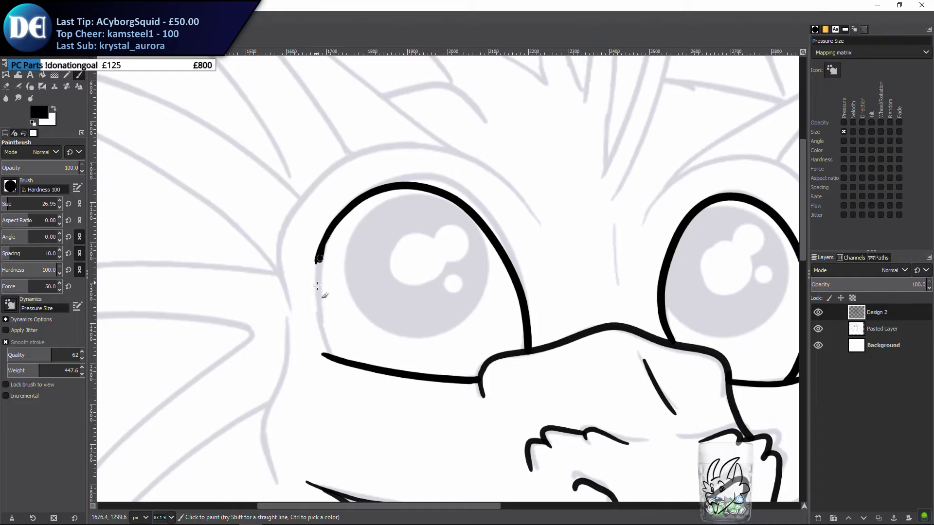
mouse_move(317, 260)
mouse_down()
mouse_move(324, 321)
mouse_move(344, 369)
mouse_up()
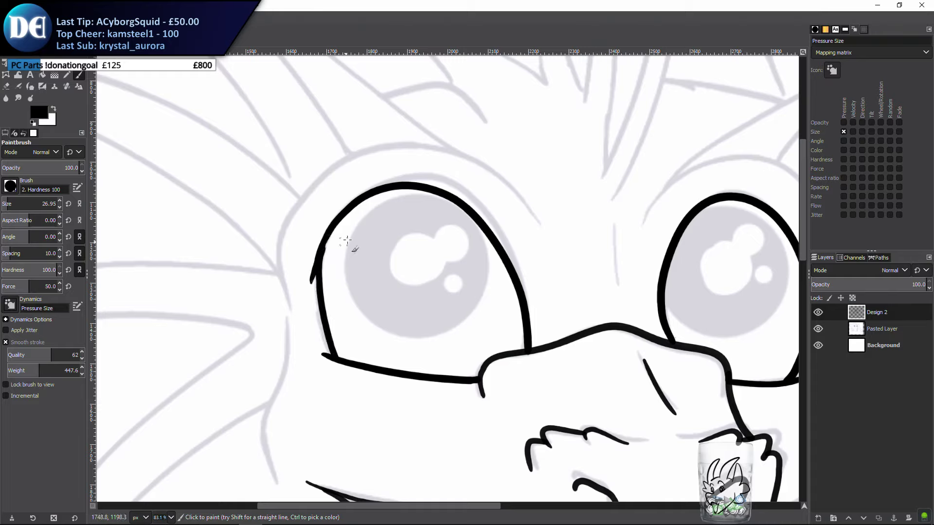
drag(312, 281, 310, 281)
Ink the brow ridge around the right-hand eye, from beside the forehead over the top and down its outer side
scroll(406, 384, down, 3)
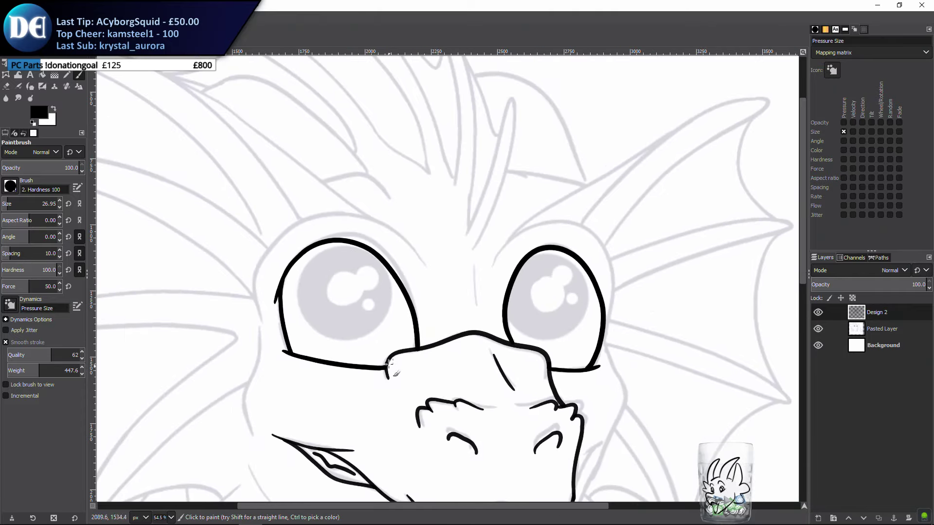
scroll(426, 273, up, 2)
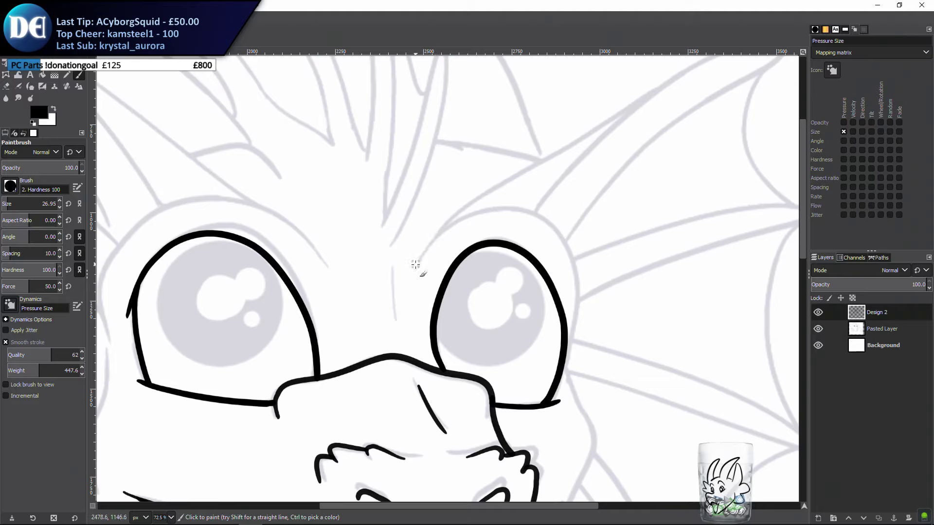
mouse_move(415, 264)
mouse_down()
mouse_move(456, 222)
mouse_move(511, 205)
mouse_up()
mouse_move(546, 215)
mouse_down()
mouse_move(586, 288)
mouse_move(551, 389)
mouse_up()
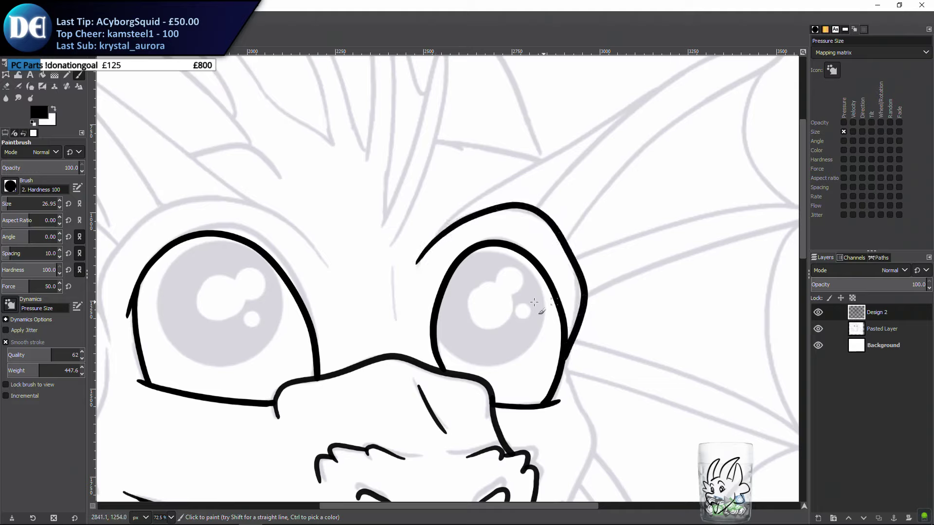
key(ctrl+z)
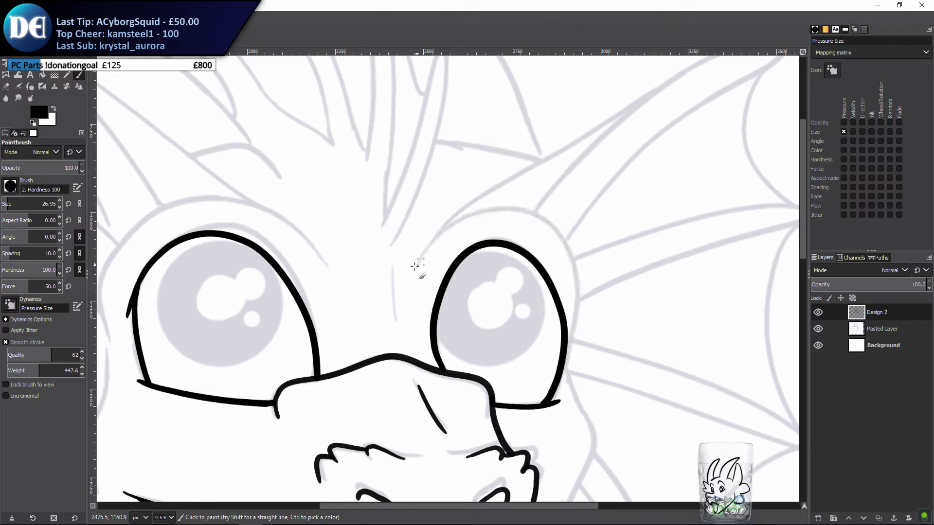
drag(414, 269, 456, 220)
key(ctrl+z)
mouse_move(416, 270)
mouse_down()
mouse_move(471, 214)
mouse_move(528, 208)
mouse_move(550, 221)
mouse_move(580, 276)
mouse_move(568, 382)
mouse_up()
Ink the cheek line from the lower end of the right-hand brow ridge down to the top of the lower fin
drag(545, 344, 561, 259)
drag(560, 327, 564, 274)
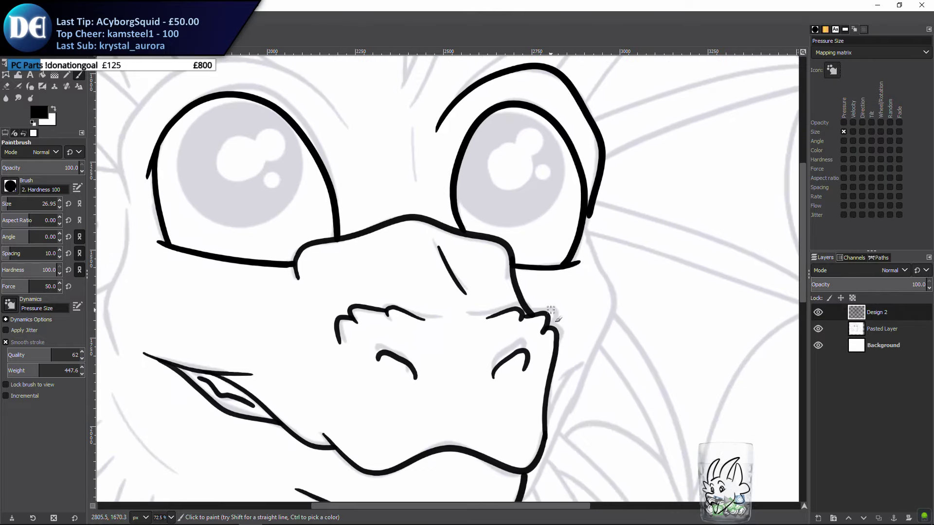
drag(618, 333, 517, 289)
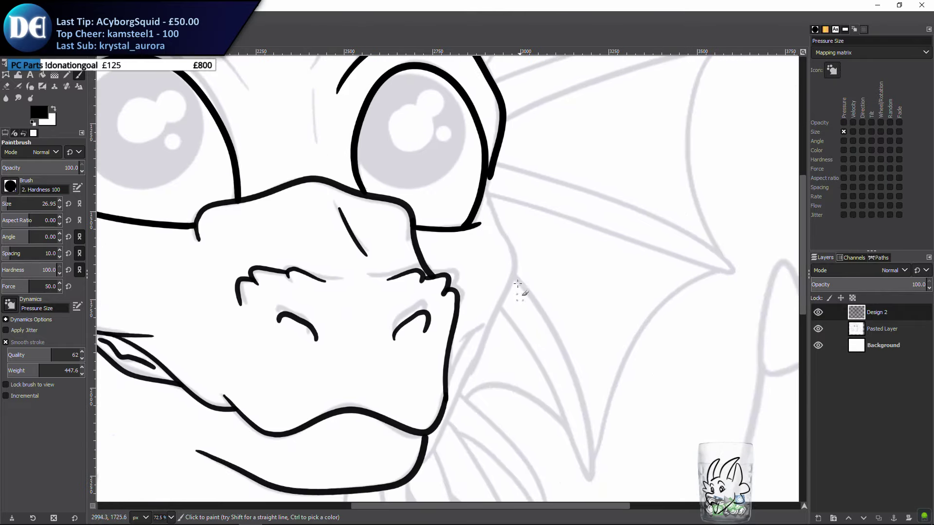
mouse_move(490, 170)
mouse_down()
mouse_move(483, 190)
mouse_move(495, 221)
mouse_up()
key(ctrl+z)
key(ctrl+z)
drag(491, 172, 515, 287)
Try to ink the diagonal cheek line running down beside the snout toward the jaw
scroll(491, 308, down, 3)
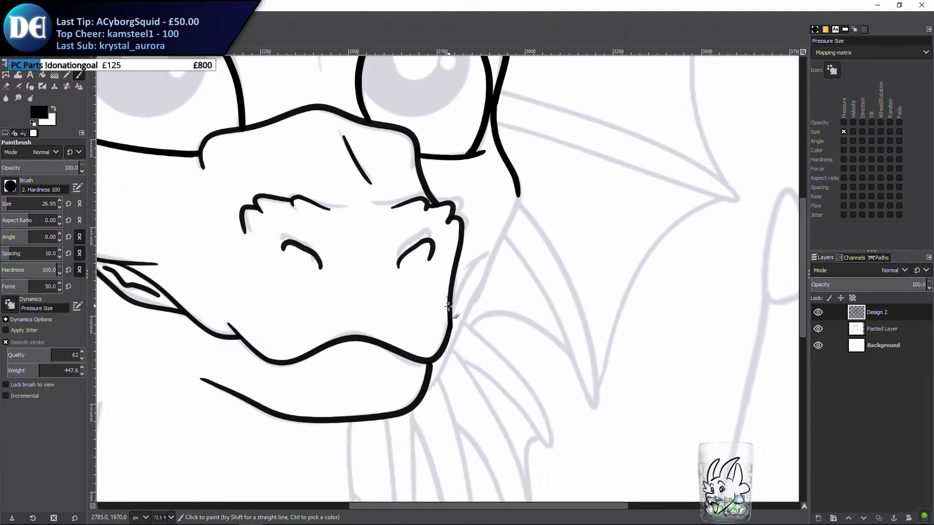
drag(480, 259, 450, 341)
key(ctrl+z)
key(ctrl+z)
Hide Pasted Layer to check the inked eyes and cheek line on their own, and show it again
scroll(468, 241, up, 5)
click(818, 329)
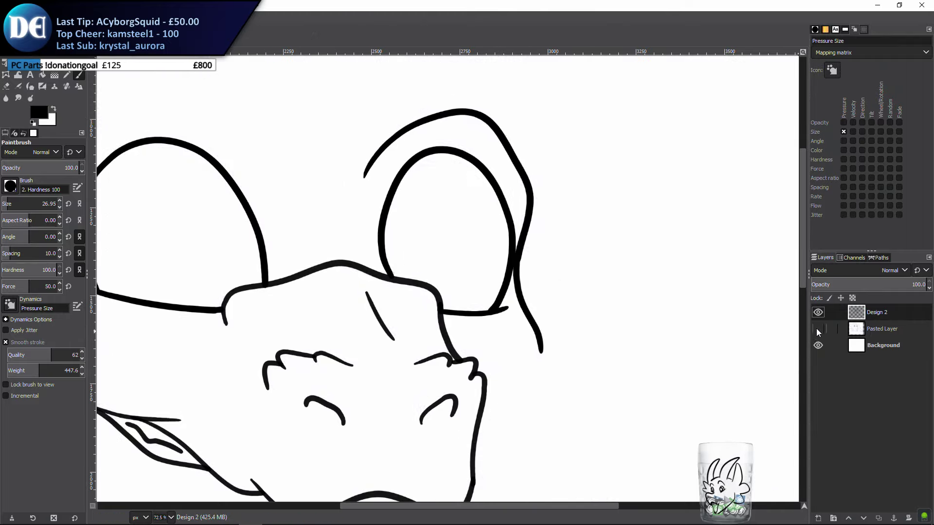
click(818, 329)
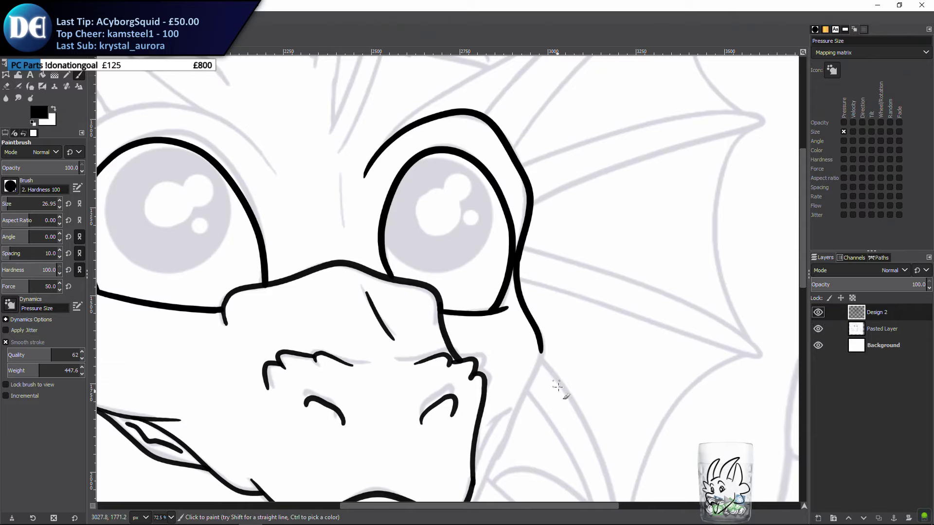
Ink the small far mouth corner beside the right-hand edge of the snout
scroll(569, 385, down, 5)
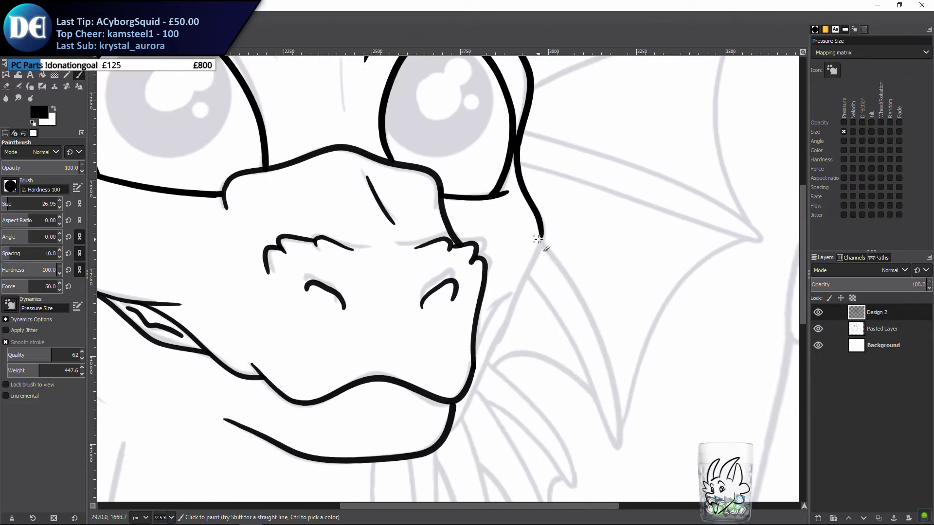
scroll(496, 287, down, 2)
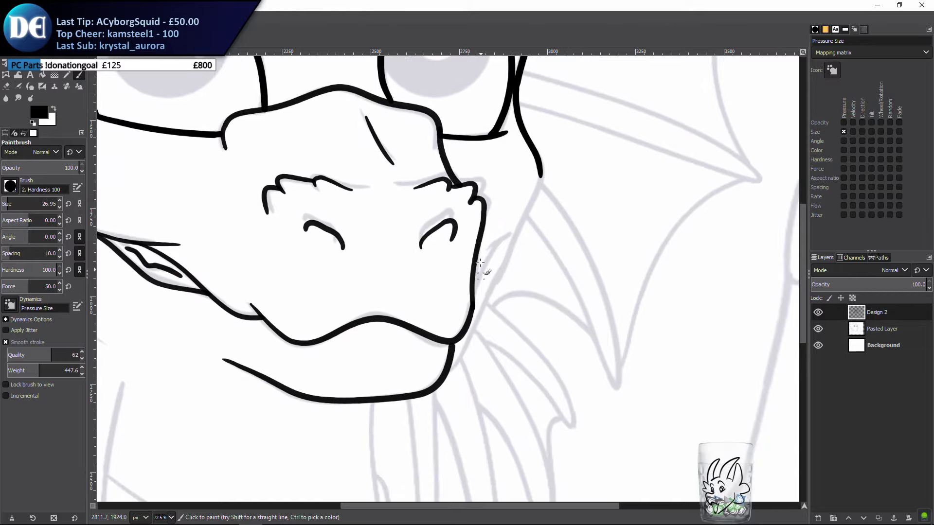
drag(479, 256, 521, 218)
key(ctrl+z)
mouse_move(479, 255)
mouse_down()
mouse_move(526, 225)
mouse_move(485, 265)
mouse_move(458, 314)
mouse_up()
Try to ink the diagonal cheek line between the right-hand cheek point and the jaw in one stroke
mouse_move(541, 174)
mouse_down()
mouse_move(467, 346)
mouse_move(494, 293)
mouse_up()
key(ctrl+z)
key(ctrl+z)
key(ctrl+z)
drag(448, 371, 557, 172)
key(ctrl+z)
mouse_move(540, 173)
mouse_down()
mouse_move(542, 177)
mouse_move(436, 384)
mouse_up()
key(ctrl+z)
scroll(460, 243, down, 5)
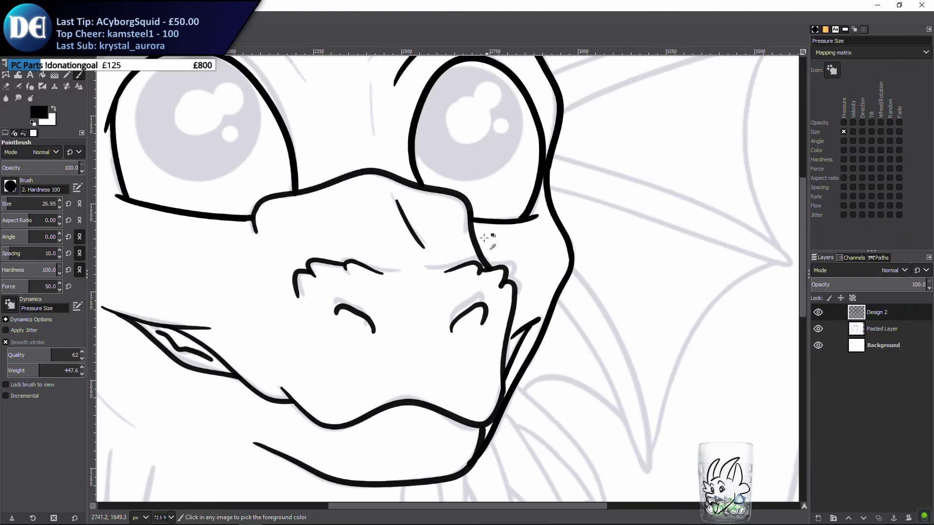
drag(482, 313, 493, 343)
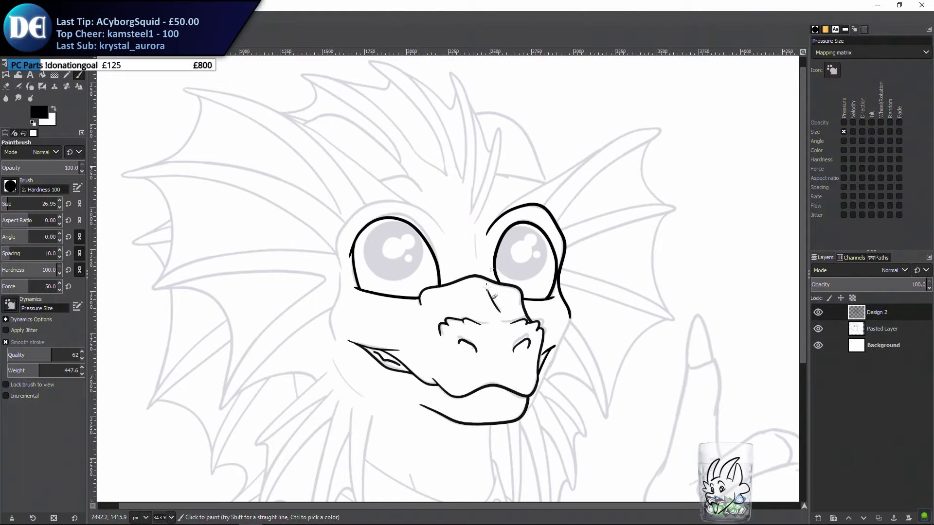
drag(488, 357, 461, 306)
Ink the right-hand cheek line from the jaw corner diagonally up beside the snout to the end of the upper cheek line
scroll(440, 294, up, 5)
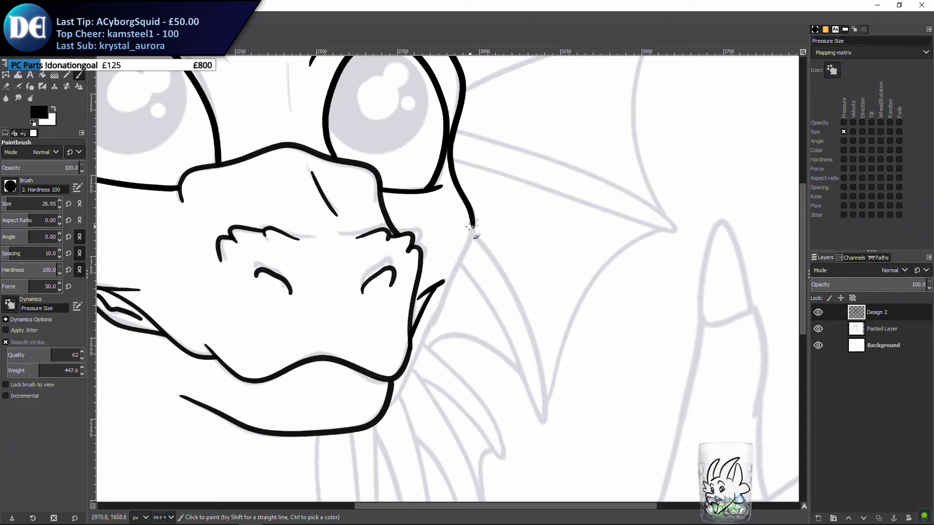
mouse_move(471, 214)
mouse_down()
mouse_move(472, 240)
mouse_move(424, 320)
mouse_up()
key(ctrl+z)
mouse_move(474, 229)
mouse_down()
mouse_move(469, 257)
mouse_move(396, 361)
mouse_up()
key(ctrl+z)
drag(391, 395, 470, 259)
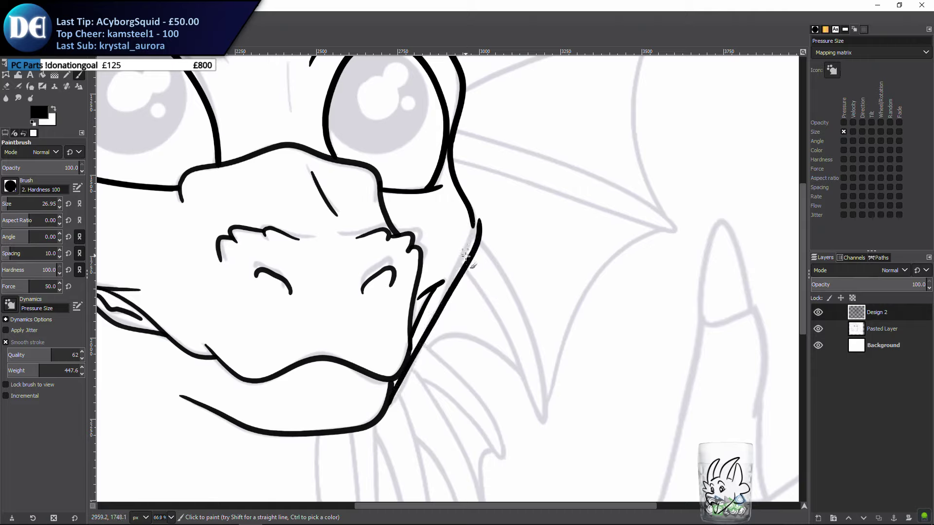
key(ctrl+z)
mouse_move(383, 409)
mouse_down()
mouse_move(469, 246)
mouse_move(469, 196)
mouse_up()
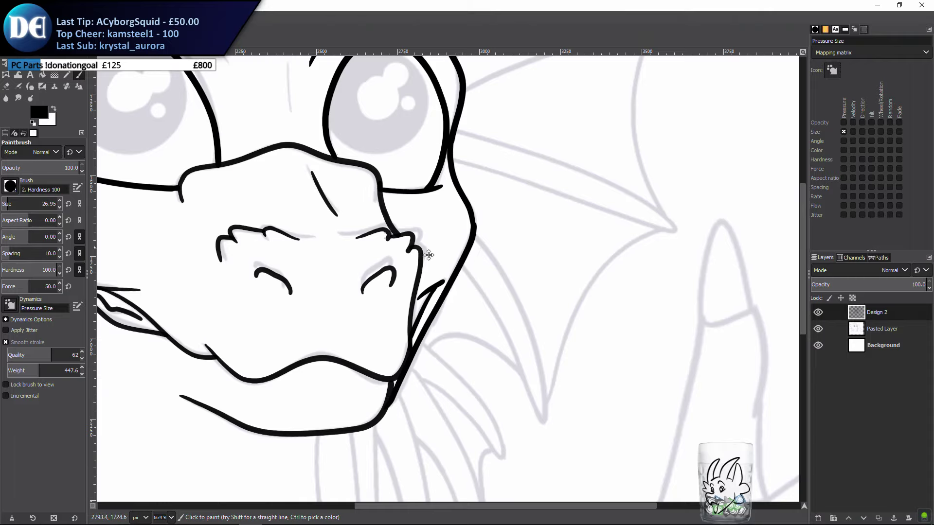
Try to ink the brow ridge over the left-hand eye, starting from its forehead end
drag(429, 256, 461, 283)
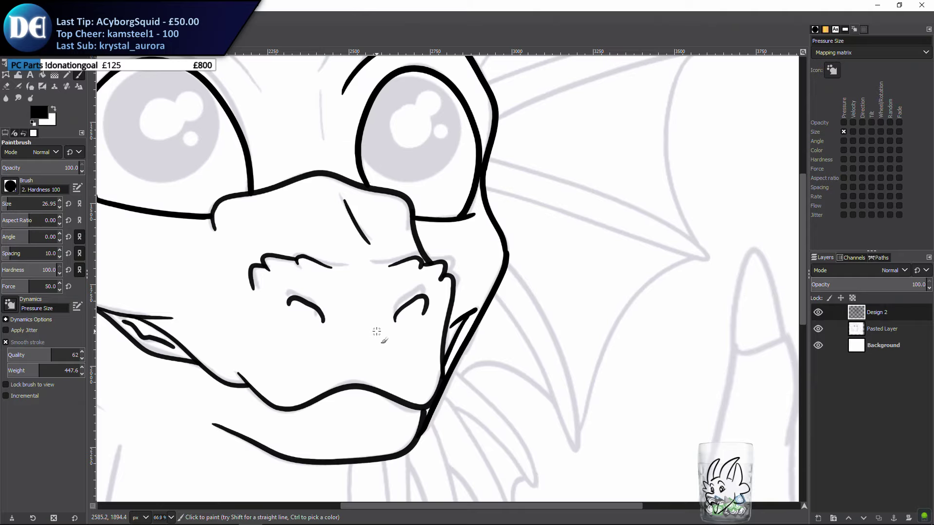
scroll(508, 263, down, 4)
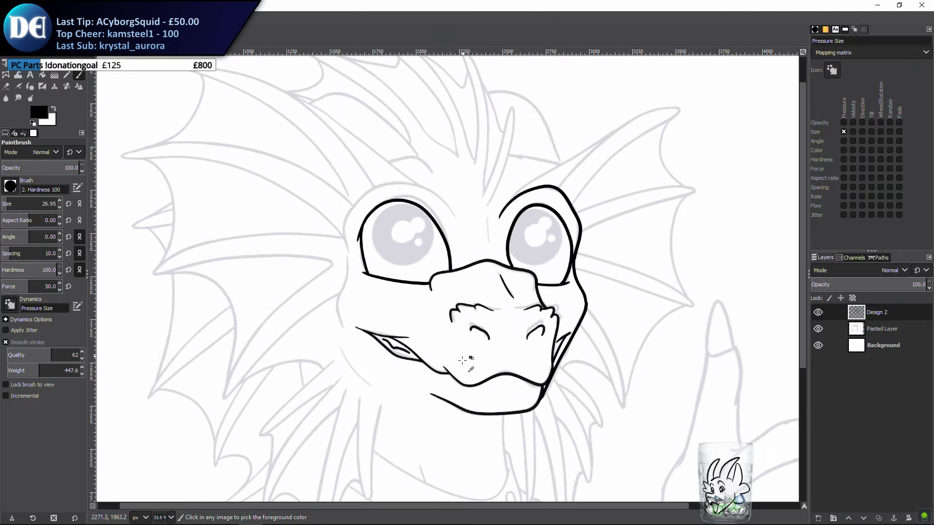
drag(466, 286, 446, 347)
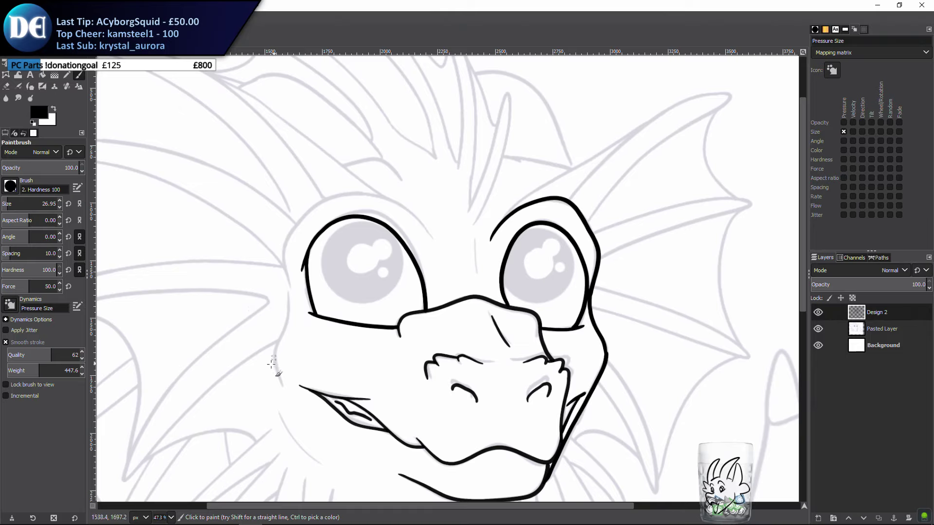
scroll(279, 373, up, 2)
drag(419, 240, 374, 279)
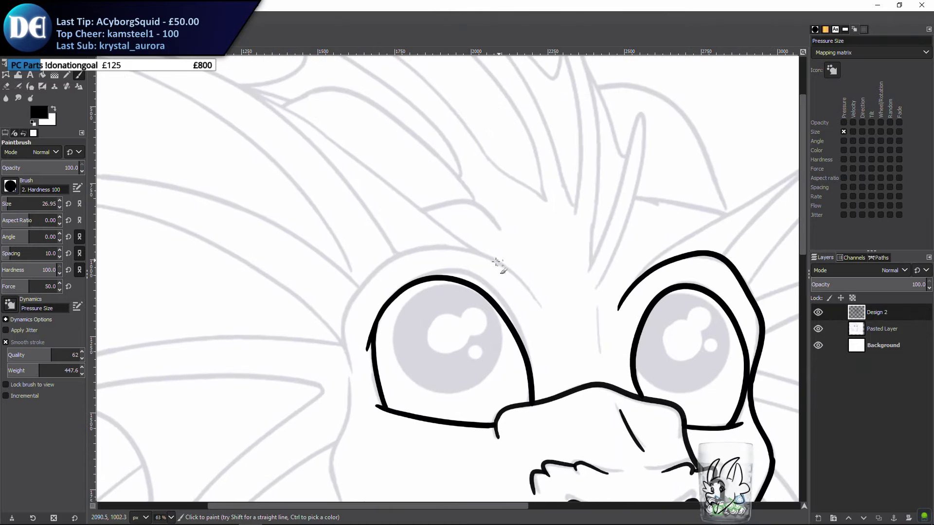
mouse_move(530, 298)
mouse_down()
mouse_move(480, 249)
mouse_move(376, 262)
mouse_move(358, 274)
mouse_up()
key(ctrl+z)
drag(379, 275, 293, 224)
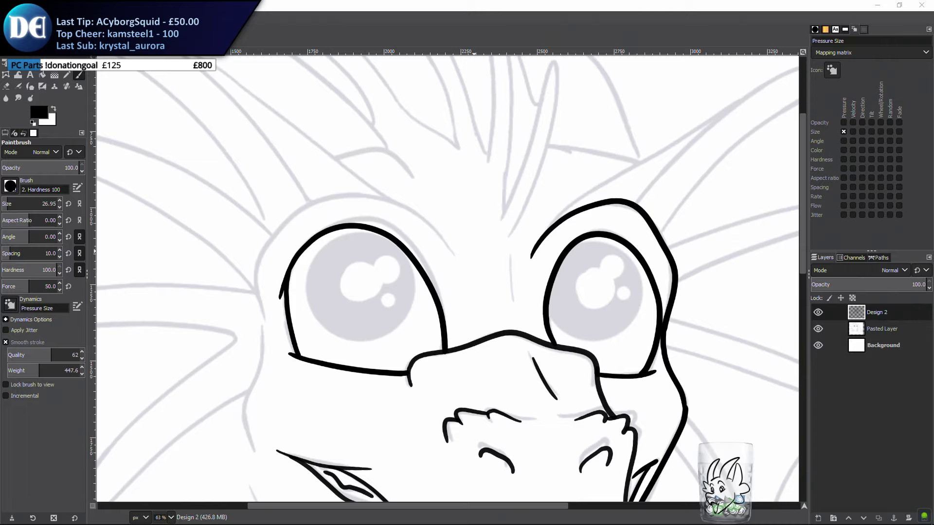
key(shift+s)
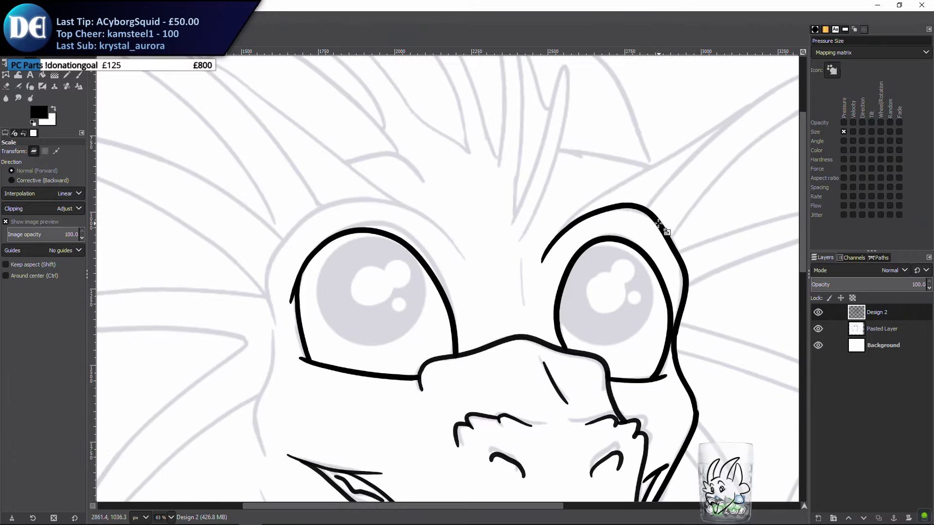
key(p)
drag(365, 292, 387, 281)
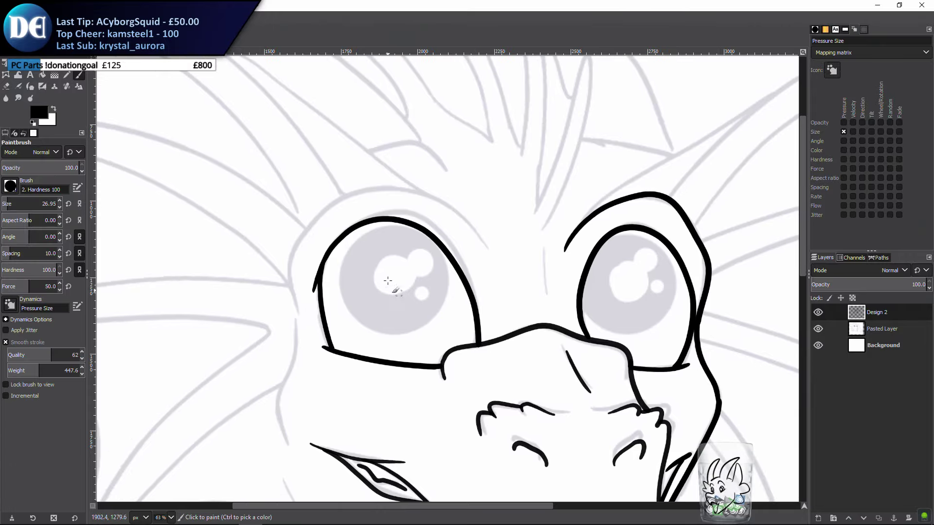
mouse_move(496, 254)
mouse_down()
mouse_move(421, 189)
mouse_move(396, 182)
mouse_move(325, 194)
mouse_up()
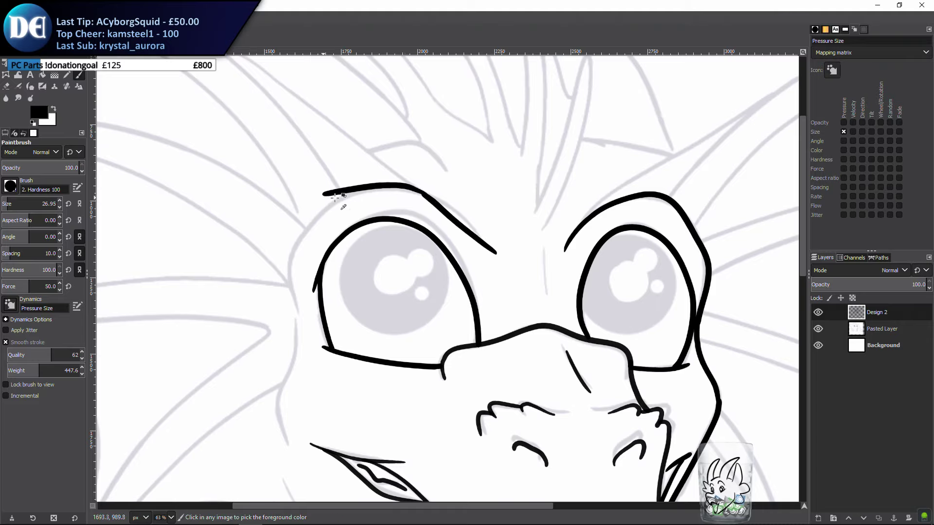
key(ctrl+z)
key(ctrl+z)
Ink the left-hand cheek outline from below the brow's outer side down to beside the mouth corner
drag(302, 318, 327, 226)
scroll(328, 225, right, 3)
drag(233, 220, 223, 343)
drag(381, 396, 338, 337)
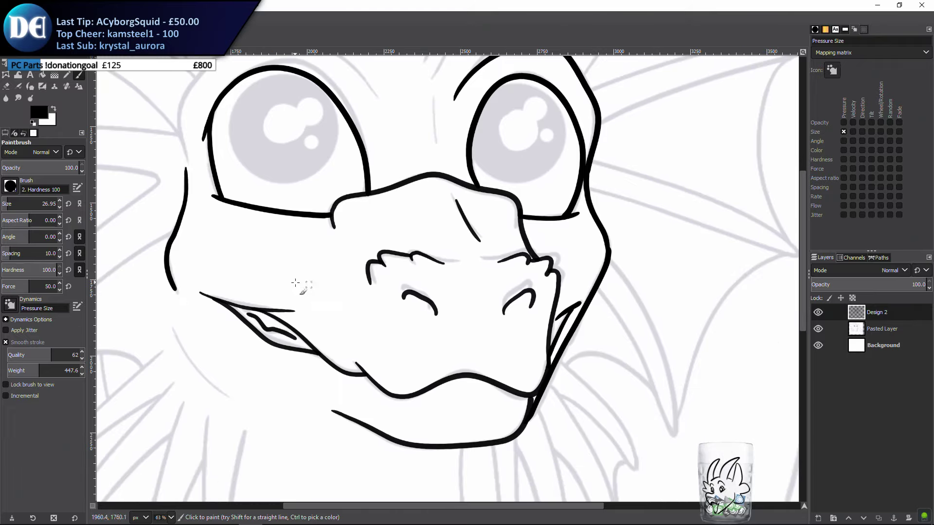
Try to ink the short jaw curve below the left-hand mouth corner
mouse_move(302, 287)
mouse_down()
mouse_move(380, 375)
mouse_move(393, 303)
mouse_up()
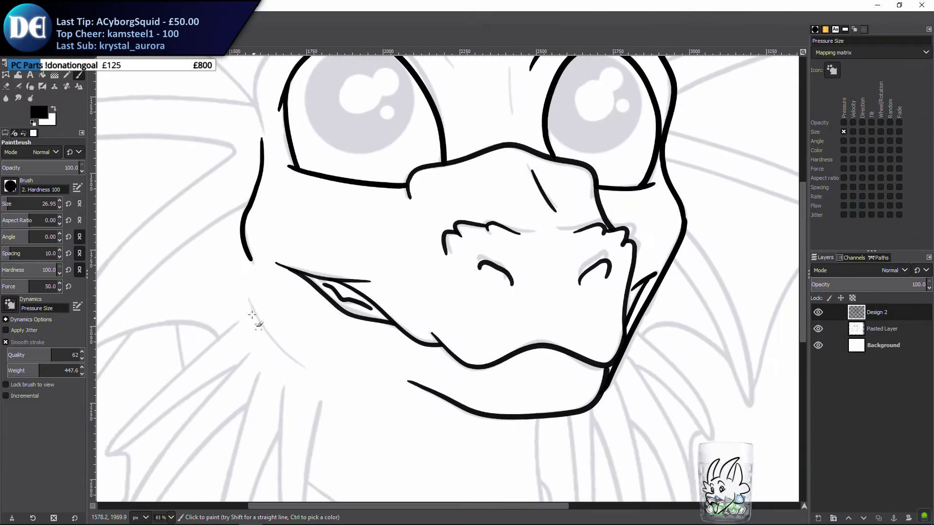
mouse_move(249, 301)
mouse_down()
mouse_move(283, 364)
mouse_move(321, 377)
mouse_up()
key(ctrl+z)
Try to ink the left-hand brow ridge from beside the forehead over the top of the eye
scroll(308, 357, up, 5)
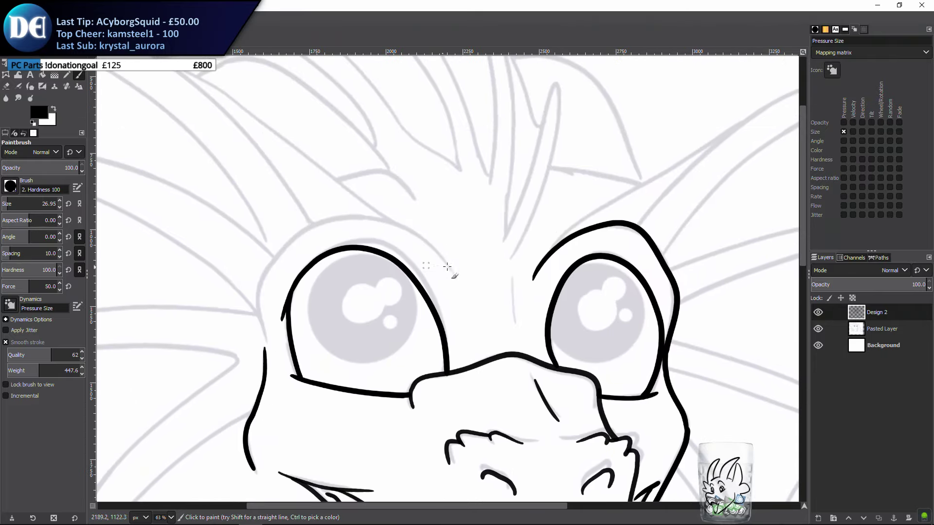
drag(459, 280, 379, 213)
key(ctrl+z)
mouse_move(461, 280)
mouse_down()
mouse_move(391, 218)
mouse_move(345, 217)
mouse_up()
key(ctrl+z)
mouse_move(457, 284)
mouse_down()
mouse_move(396, 215)
mouse_move(355, 205)
mouse_move(302, 225)
mouse_up()
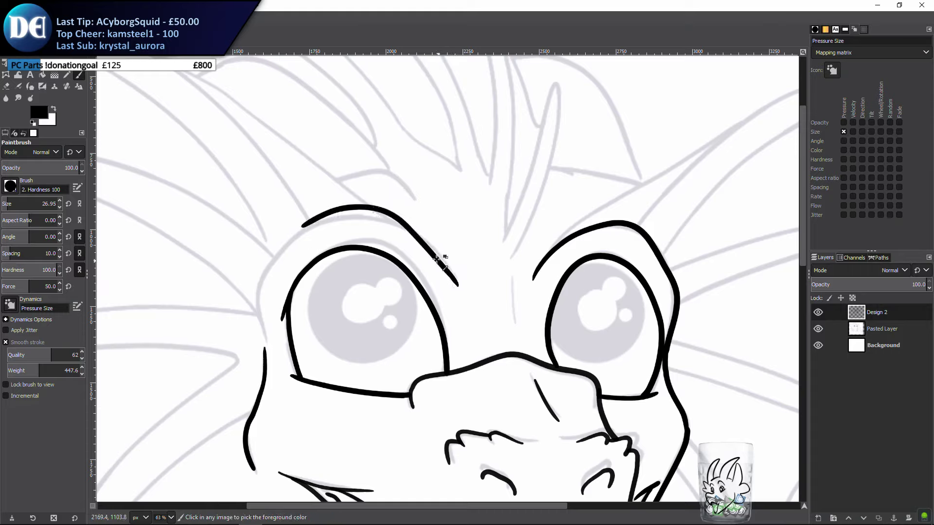
key(ctrl+z)
mouse_move(460, 286)
mouse_down()
mouse_move(395, 214)
mouse_move(379, 206)
mouse_move(335, 230)
mouse_up()
key(ctrl+z)
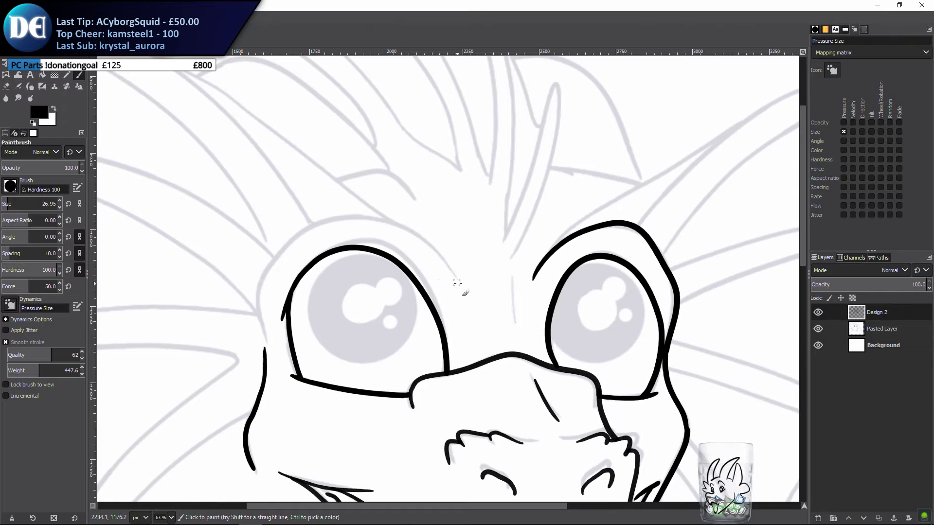
mouse_move(443, 261)
mouse_down()
mouse_move(375, 204)
mouse_move(355, 203)
mouse_move(271, 247)
mouse_up()
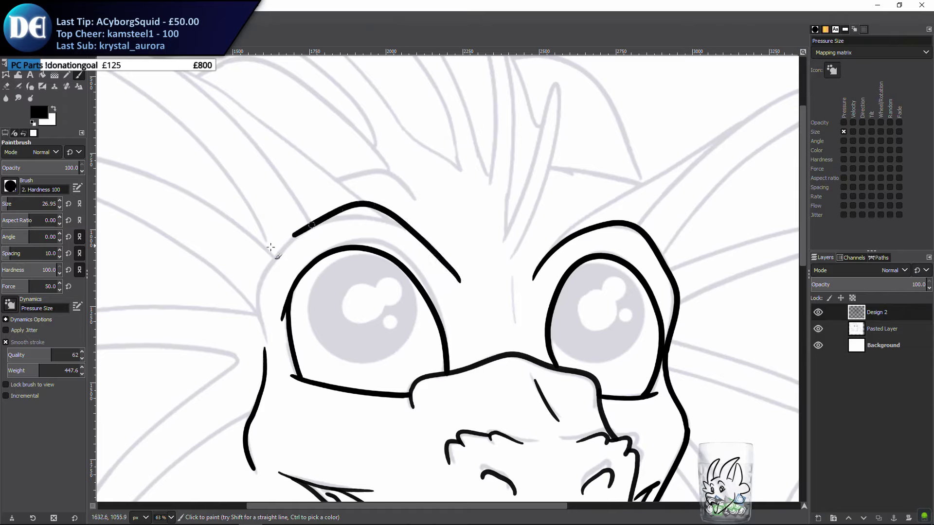
key(ctrl+z)
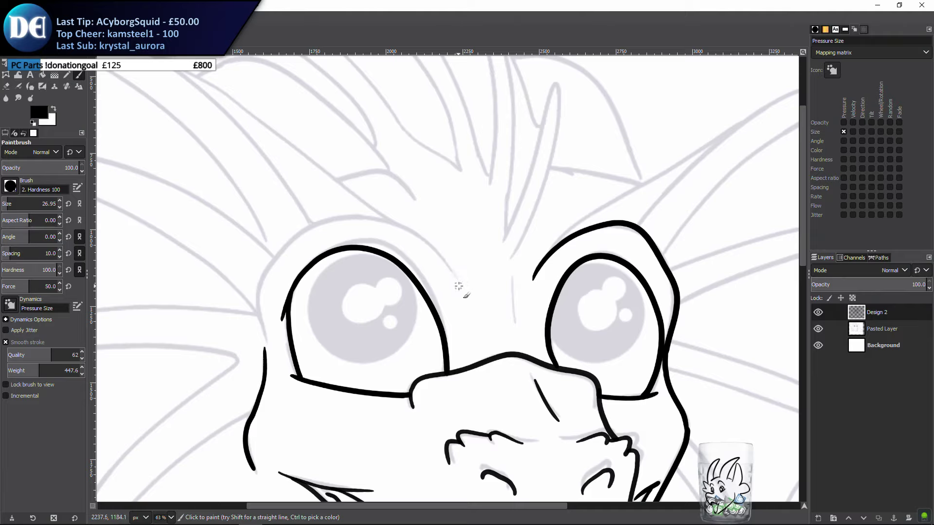
drag(447, 262, 387, 217)
key(ctrl+z)
key(ctrl+z)
mouse_move(457, 280)
mouse_down()
mouse_move(407, 220)
mouse_move(383, 209)
mouse_move(356, 205)
mouse_move(290, 254)
mouse_up()
key(ctrl+z)
Try to ink the left-hand brow ridge upward from the cheek outline around the eye's outer side
drag(283, 247, 329, 241)
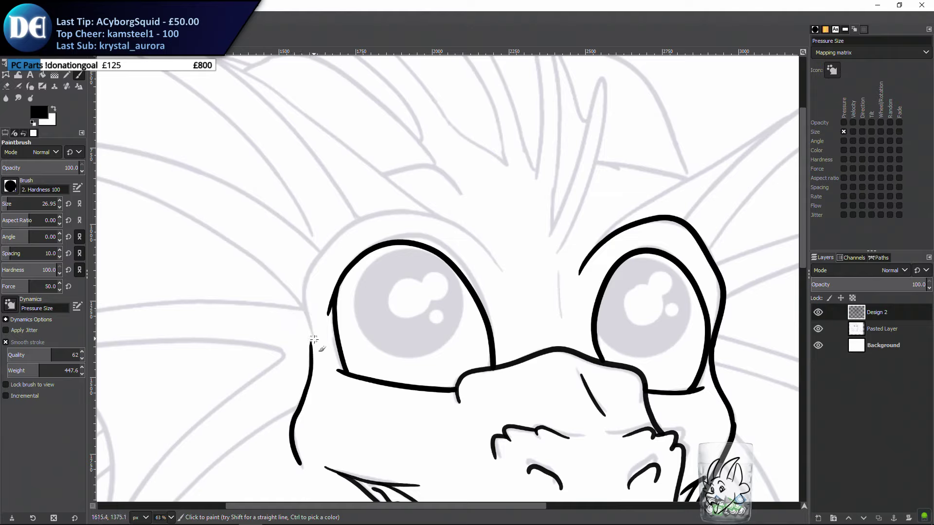
mouse_move(314, 339)
mouse_down()
mouse_move(295, 272)
mouse_move(327, 223)
mouse_up()
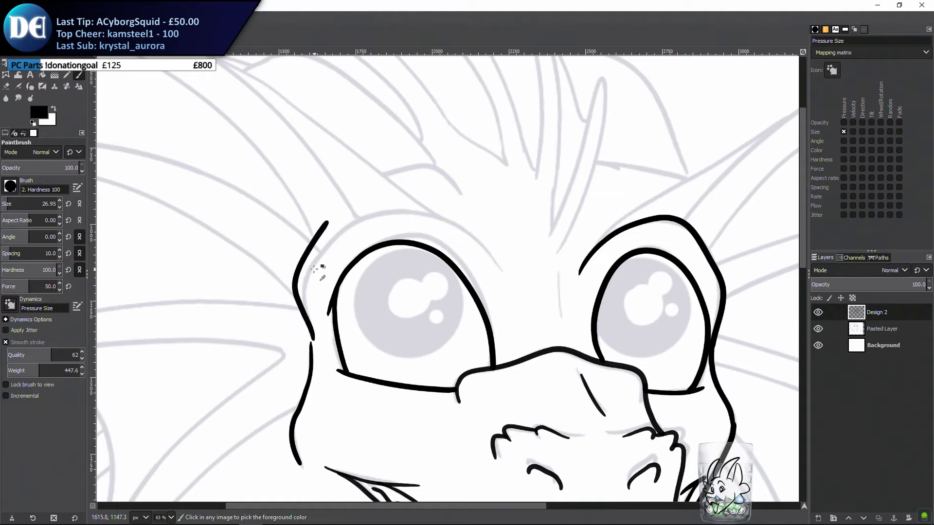
key(ctrl+z)
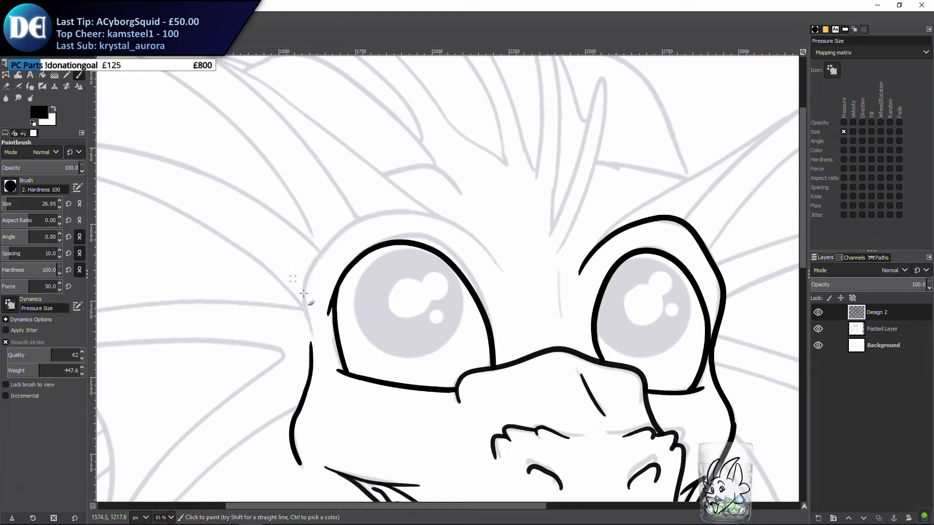
drag(317, 340, 302, 293)
key(ctrl+z)
mouse_move(314, 337)
mouse_down()
mouse_move(300, 286)
mouse_move(329, 229)
mouse_move(344, 211)
mouse_move(422, 217)
mouse_up()
key(ctrl+z)
Ink the left-hand brow ridge from beside the forehead over the eye and down its outer side to the cheek outline
mouse_move(502, 270)
mouse_down()
mouse_move(431, 223)
mouse_move(391, 207)
mouse_move(374, 217)
mouse_up()
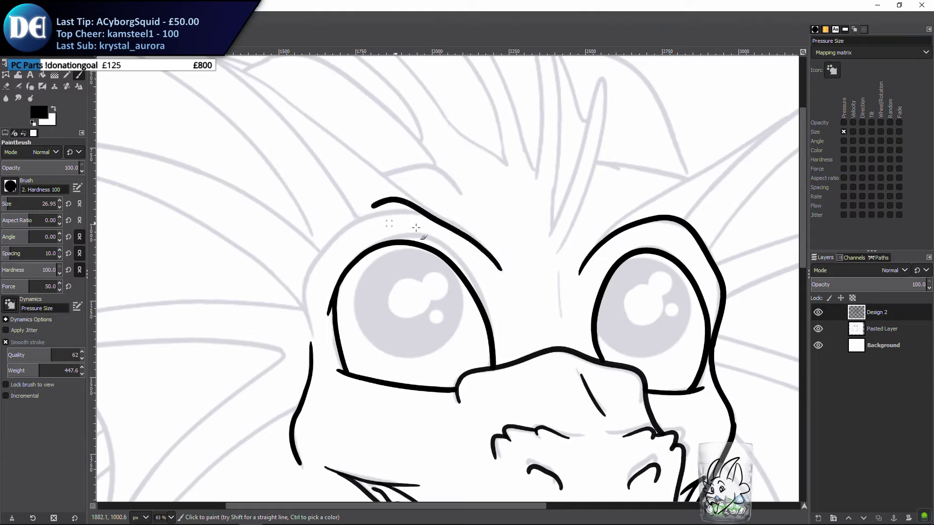
key(ctrl+z)
mouse_move(505, 275)
mouse_down()
mouse_move(462, 222)
mouse_move(384, 189)
mouse_move(308, 245)
mouse_move(296, 266)
mouse_move(316, 343)
mouse_up()
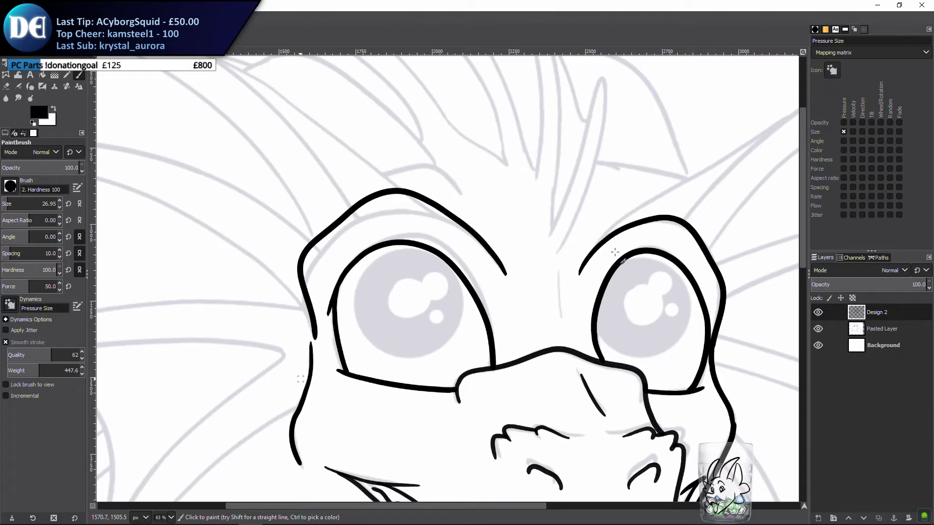
Hide Pasted Layer to check the inked face outline on its own, and show it again
click(818, 329)
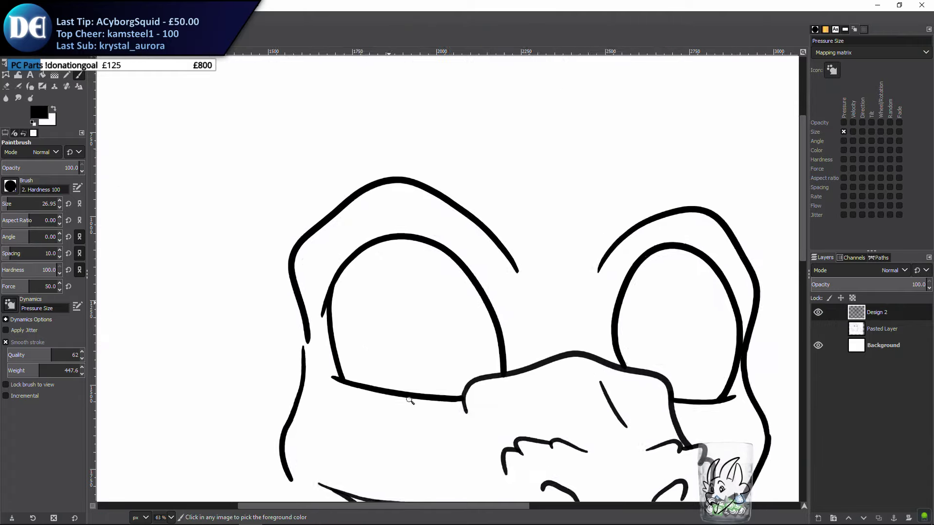
scroll(430, 280, down, 2)
scroll(429, 280, down, 2)
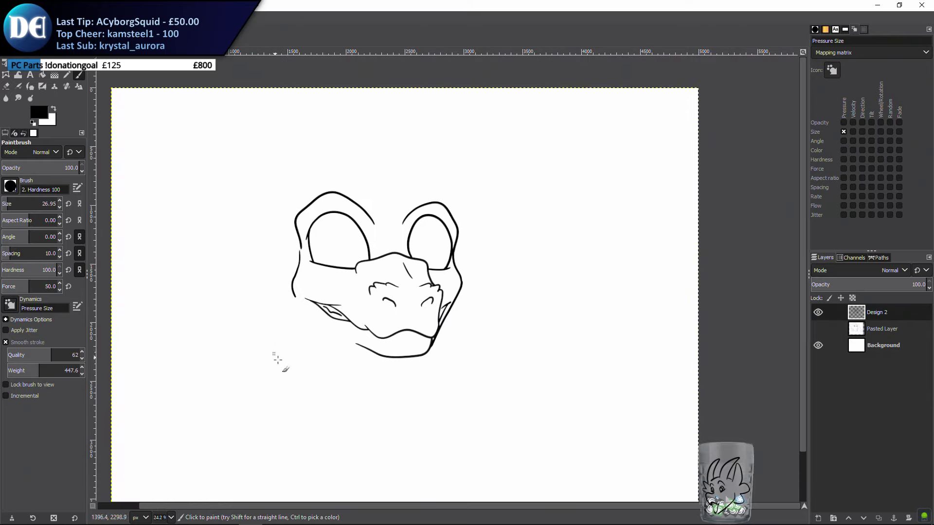
click(818, 329)
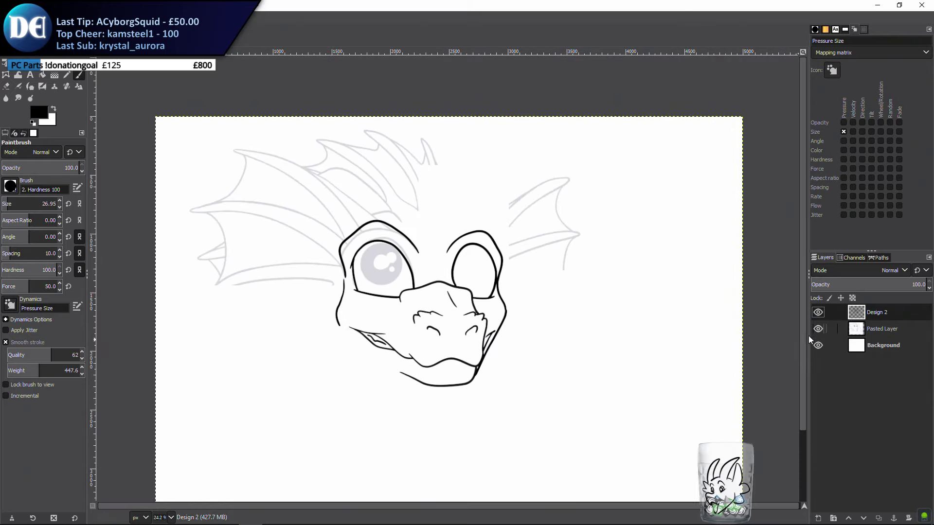
Try to ink the short curved jaw line below the left-hand corner of the mouth
scroll(386, 319, up, 1)
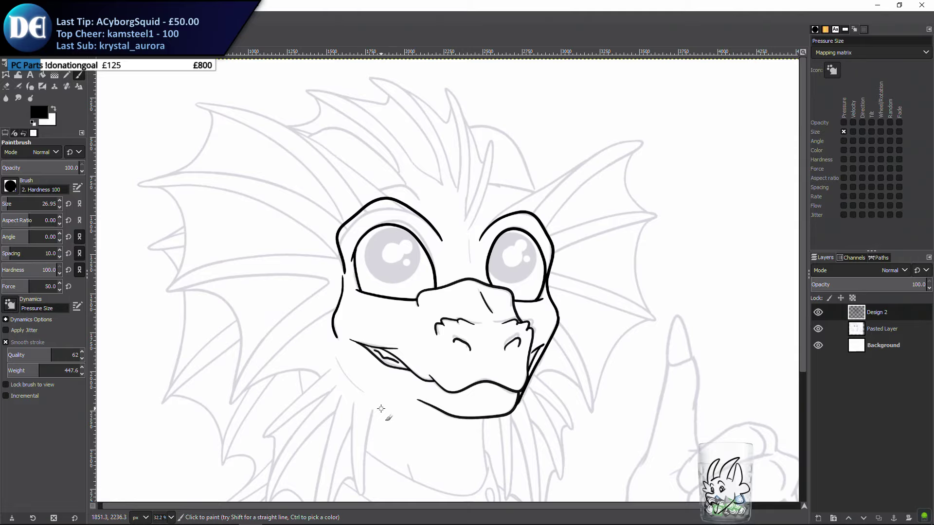
drag(338, 302, 365, 296)
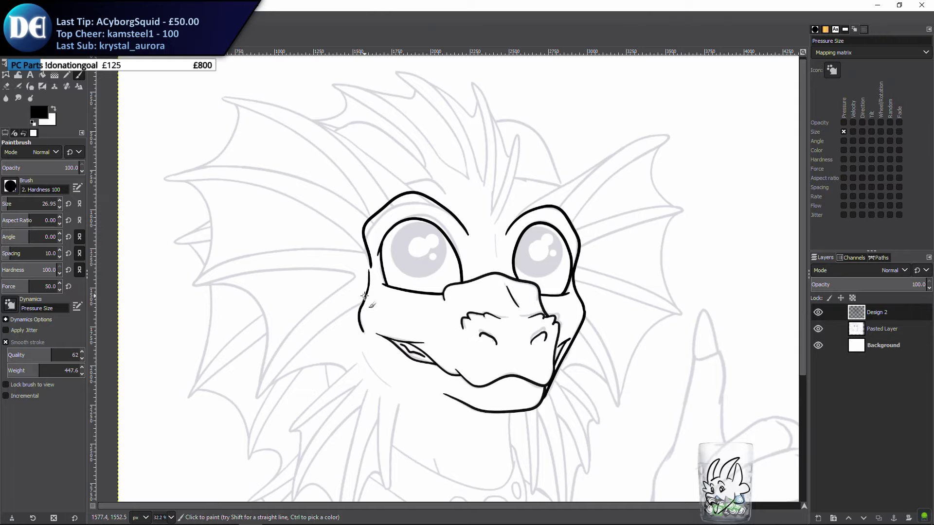
drag(522, 300, 537, 320)
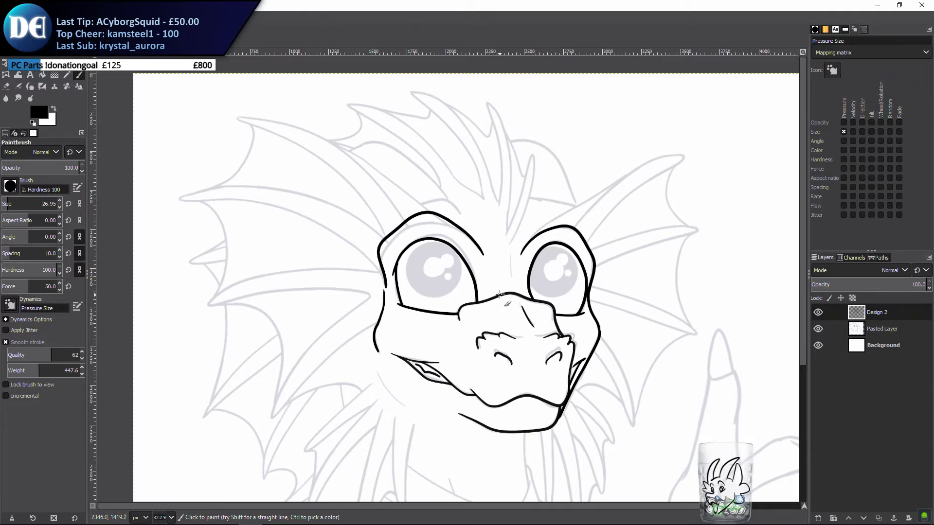
mouse_move(499, 314)
mouse_down()
mouse_move(533, 258)
mouse_move(535, 222)
mouse_up()
scroll(501, 292, up, 5)
drag(357, 256, 415, 318)
key(ctrl+z)
drag(358, 258, 413, 314)
key(ctrl+z)
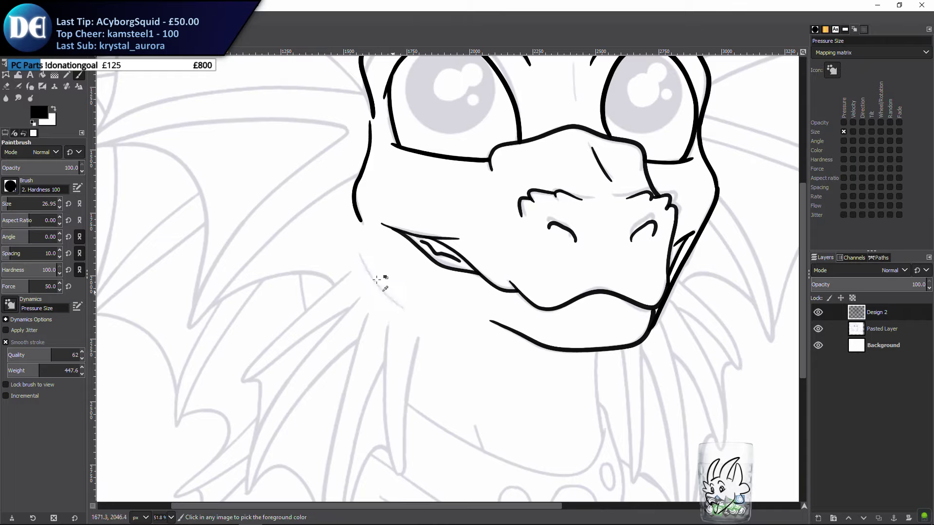
drag(359, 256, 414, 310)
key(ctrl+z)
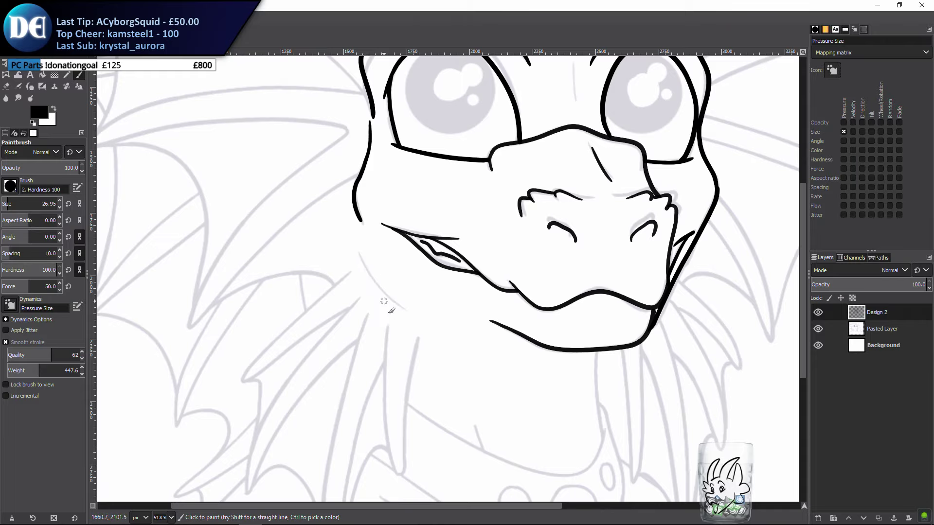
Add a new transparent layer above Design 2
scroll(384, 302, down, 5)
scroll(389, 228, right, 3)
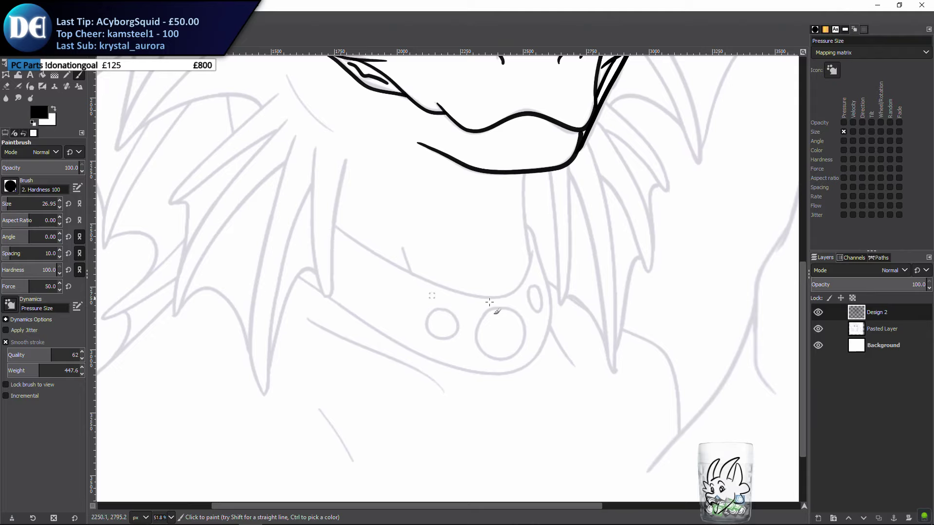
scroll(489, 302, up, 10)
scroll(385, 279, up, 3)
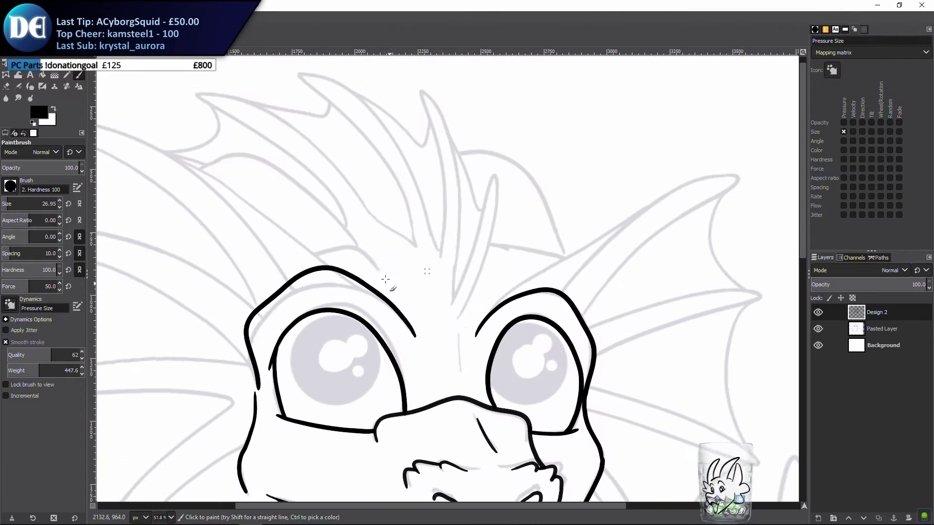
drag(385, 279, 509, 298)
mouse_move(475, 359)
mouse_down()
mouse_move(567, 305)
mouse_move(418, 306)
mouse_up()
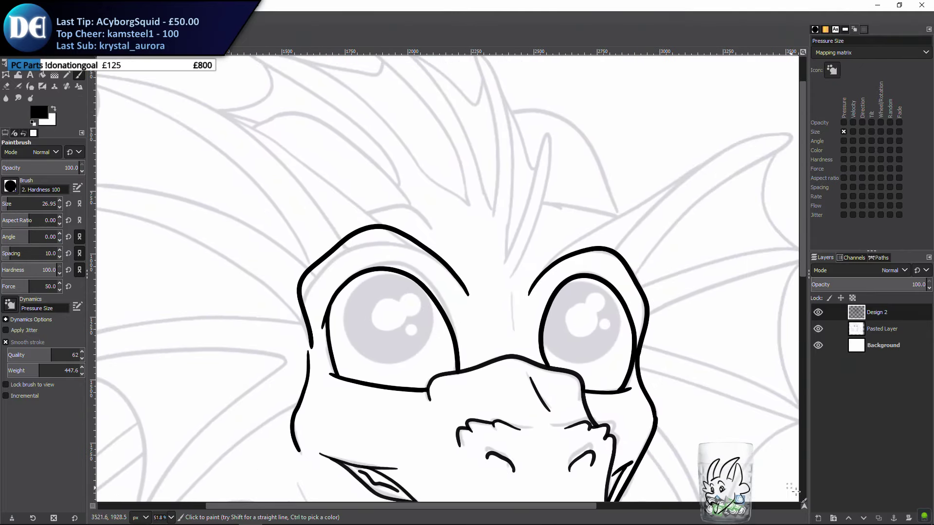
click(818, 518)
key(Return)
Ink the long topmost spine of the right-hand ear fin, from the brow ridge out to its rounded tip and back
scroll(511, 290, right, 4)
scroll(510, 290, right, 4)
scroll(463, 222, left, 2)
scroll(483, 255, up, 1)
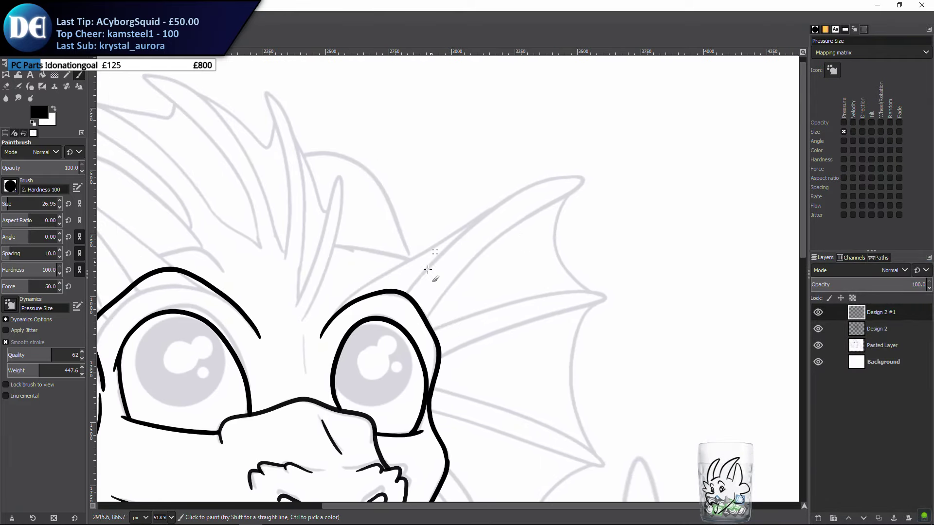
drag(402, 291, 474, 231)
key(ctrl+z)
drag(406, 293, 472, 236)
key(ctrl+z)
mouse_move(405, 293)
mouse_down()
mouse_move(457, 234)
mouse_move(537, 184)
mouse_move(586, 177)
mouse_move(481, 253)
mouse_move(421, 322)
mouse_up()
Ink both edges of the right-hand ear fin's second spine from the brow ridge, and erase the overlap at its base
scroll(431, 243, down, 3)
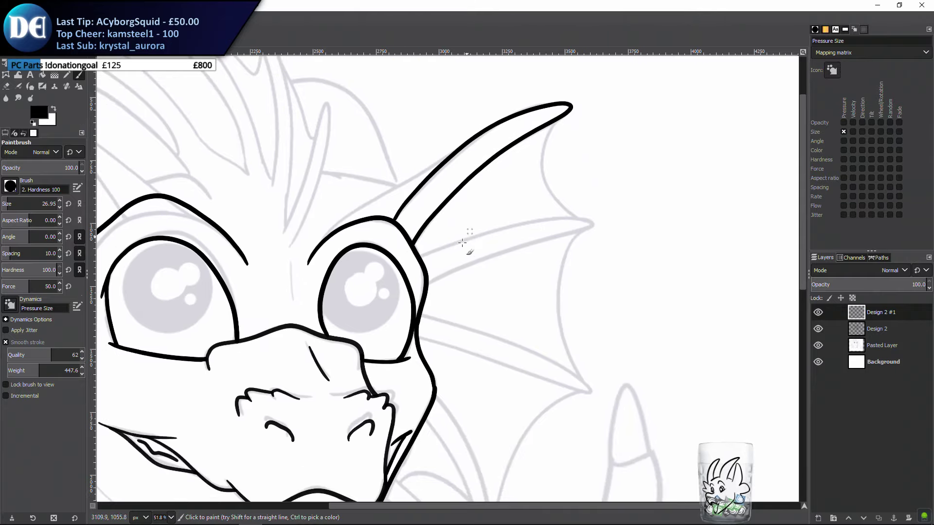
mouse_move(421, 255)
mouse_down()
mouse_move(518, 226)
mouse_move(602, 225)
mouse_move(406, 298)
mouse_move(440, 273)
mouse_up()
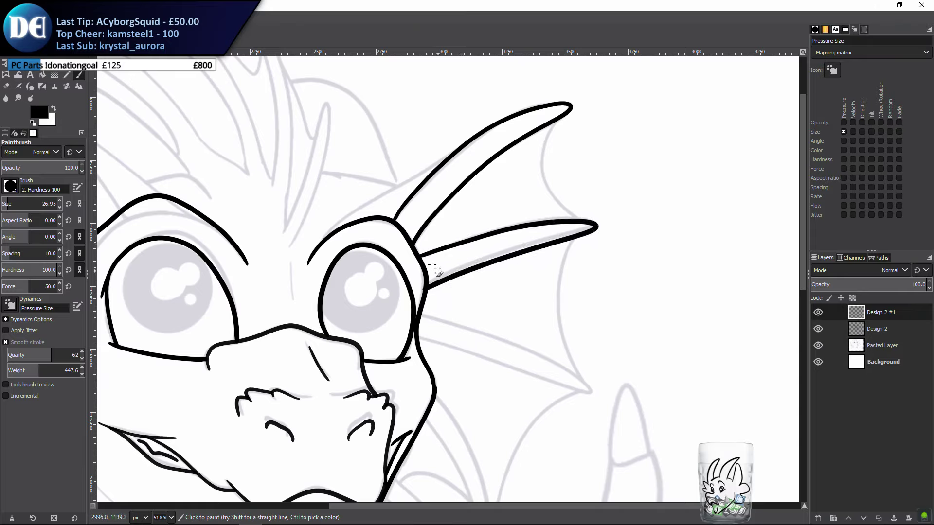
key(shift+e)
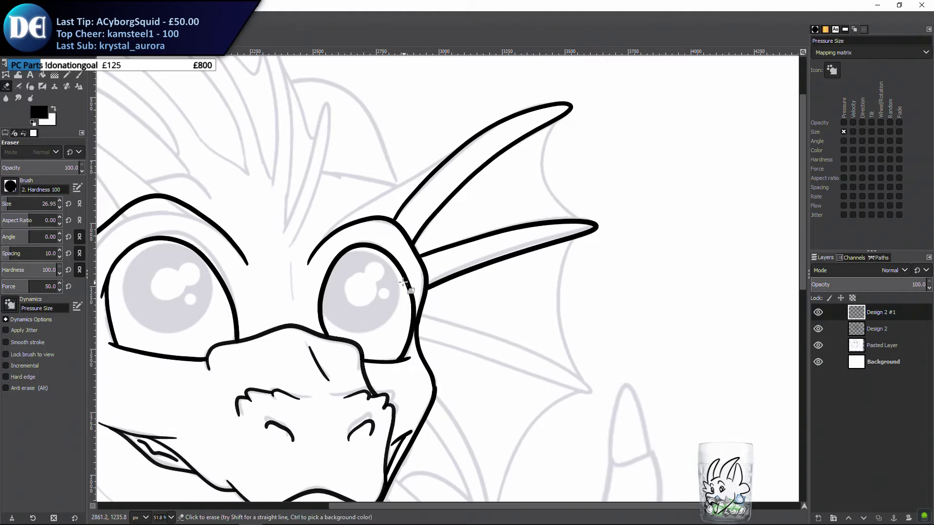
key(p)
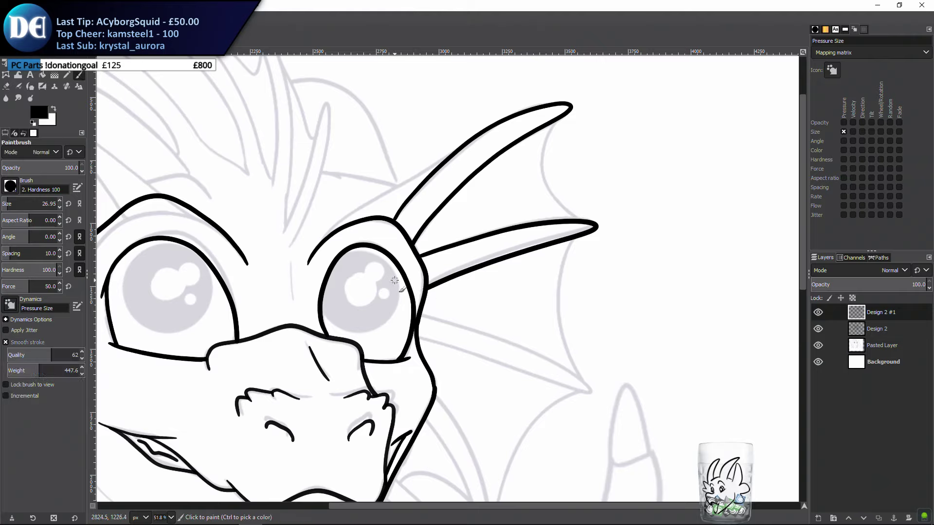
Try to ink both edges of the lowest spine of the right-hand ear fin, between the cheek outline and its tip
drag(374, 394, 292, 305)
drag(332, 344, 306, 199)
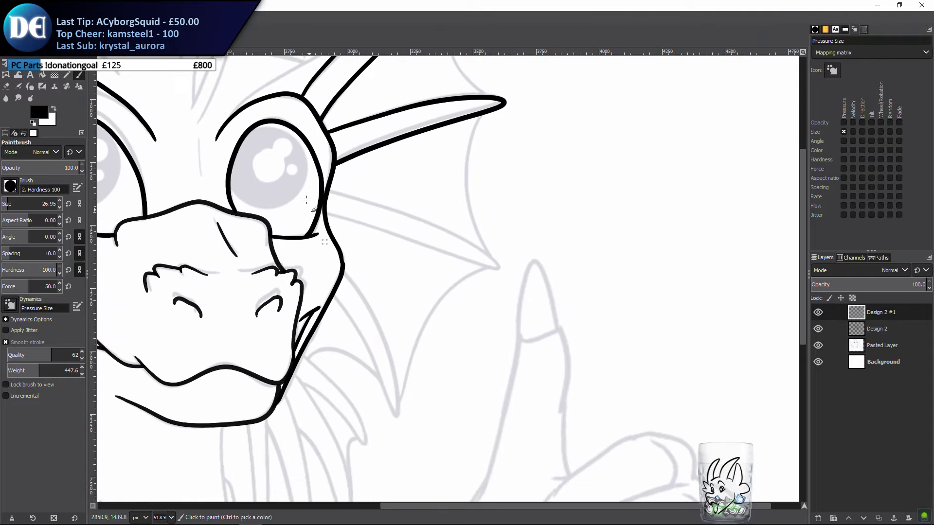
drag(334, 298, 382, 405)
key(ctrl+z)
mouse_move(338, 306)
mouse_down()
mouse_move(393, 422)
mouse_move(401, 420)
mouse_move(380, 299)
mouse_move(344, 314)
mouse_move(363, 352)
mouse_up()
key(ctrl+z)
key(ctrl+z)
mouse_move(333, 295)
mouse_down()
mouse_move(364, 345)
mouse_move(386, 396)
mouse_up()
key(ctrl+z)
mouse_move(333, 296)
mouse_down()
mouse_move(399, 422)
mouse_move(403, 406)
mouse_move(370, 296)
mouse_move(343, 268)
mouse_up()
key(ctrl+z)
mouse_move(365, 336)
mouse_down()
mouse_move(395, 422)
mouse_move(379, 338)
mouse_move(351, 321)
mouse_up()
key(ctrl+z)
drag(350, 331, 374, 384)
key(ctrl+z)
mouse_move(334, 296)
mouse_down()
mouse_move(392, 417)
mouse_move(402, 400)
mouse_move(387, 334)
mouse_move(362, 292)
mouse_move(337, 275)
mouse_move(381, 419)
mouse_up()
key(ctrl+z)
key(ctrl+z)
drag(332, 294, 374, 366)
key(ctrl+z)
mouse_move(331, 295)
mouse_down()
mouse_move(399, 423)
mouse_move(395, 376)
mouse_move(351, 268)
mouse_move(339, 277)
mouse_move(388, 422)
mouse_up()
key(ctrl+z)
key(ctrl+z)
mouse_move(354, 325)
mouse_down()
mouse_move(370, 315)
mouse_move(357, 285)
mouse_move(427, 385)
mouse_move(417, 331)
mouse_move(371, 231)
mouse_up()
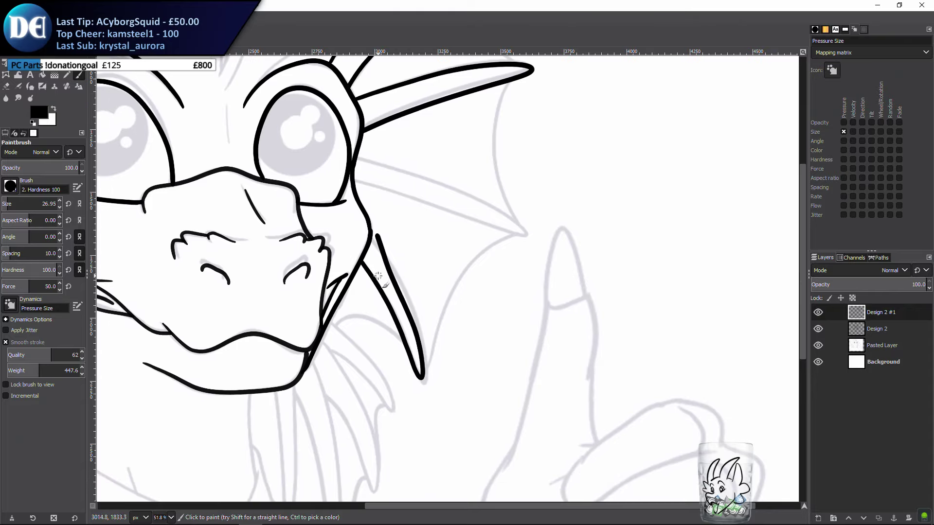
drag(379, 276, 395, 275)
key(ctrl+z)
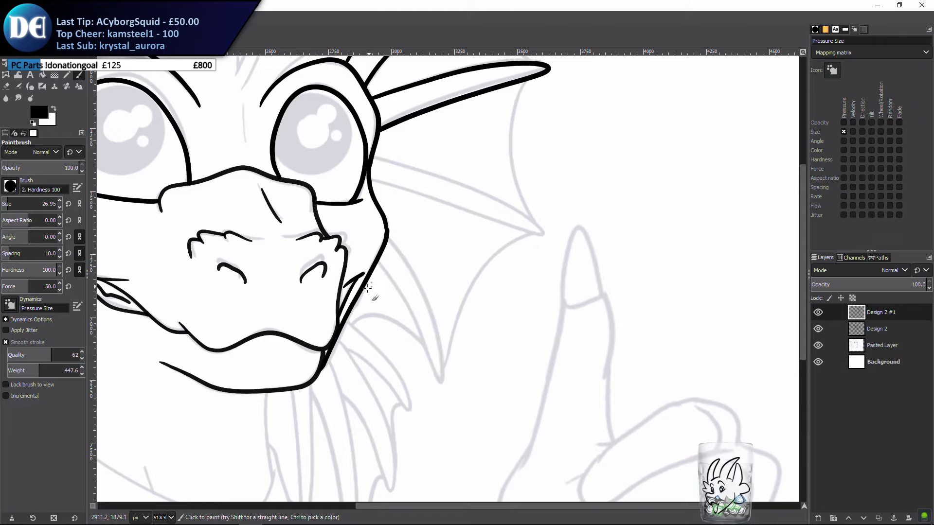
Try to ink the lowest fin spine's inner edge in one curve from the cheek outline down to the tip
mouse_move(398, 289)
mouse_down()
mouse_move(367, 294)
mouse_move(411, 377)
mouse_move(386, 279)
mouse_move(360, 232)
mouse_up()
key(ctrl+z)
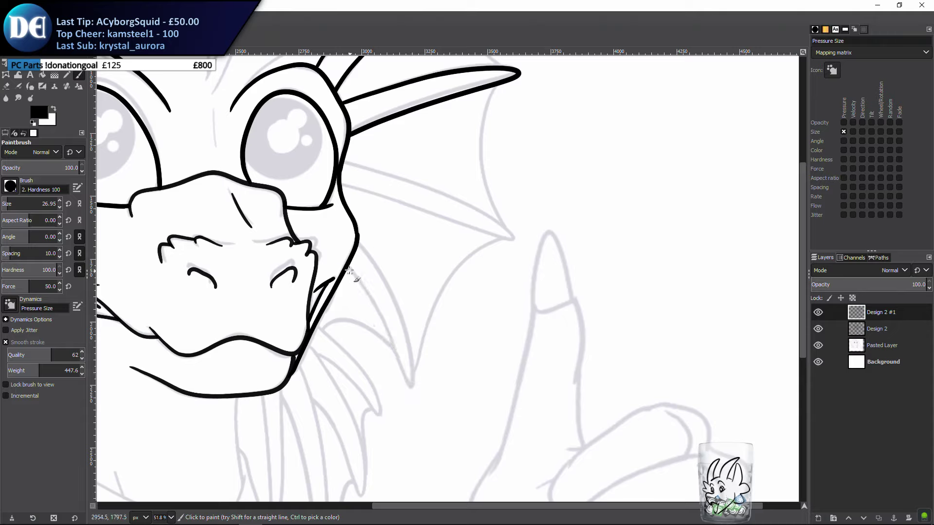
mouse_move(347, 267)
mouse_down()
mouse_move(385, 327)
mouse_move(406, 395)
mouse_up()
key(ctrl+z)
mouse_move(364, 290)
mouse_down()
mouse_move(411, 386)
mouse_move(411, 353)
mouse_move(365, 253)
mouse_move(351, 253)
mouse_move(401, 392)
mouse_up()
key(ctrl+z)
key(ctrl+z)
mouse_move(347, 268)
mouse_down()
mouse_move(389, 332)
mouse_move(405, 385)
mouse_up()
key(ctrl+z)
mouse_move(347, 267)
mouse_down()
mouse_move(389, 335)
mouse_move(404, 384)
mouse_up()
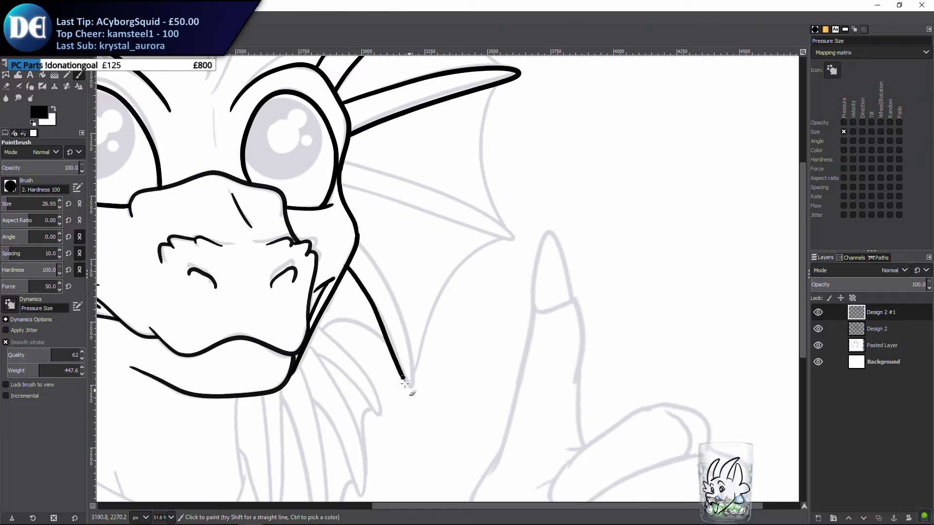
key(ctrl+z)
mouse_move(346, 267)
mouse_down()
mouse_move(411, 395)
mouse_move(404, 329)
mouse_move(354, 224)
mouse_up()
key(ctrl+z)
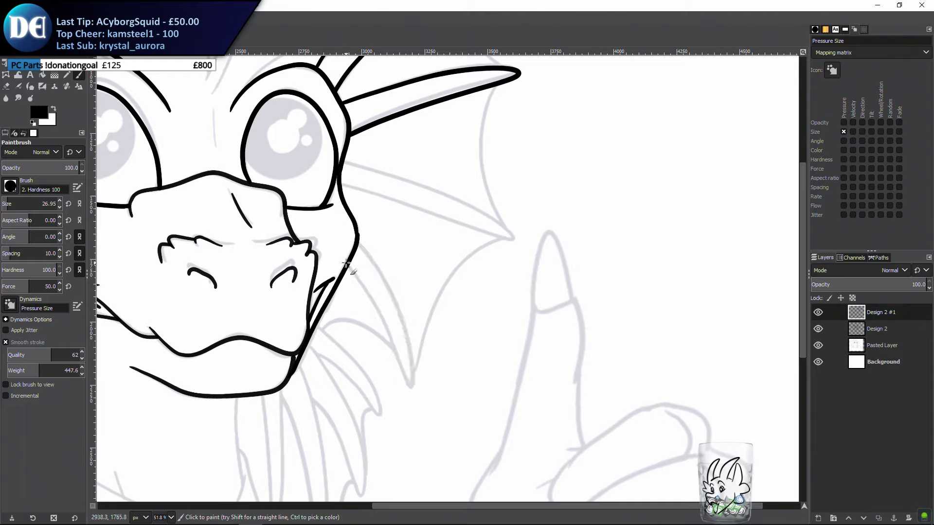
mouse_move(346, 263)
mouse_down()
mouse_move(411, 391)
mouse_move(351, 272)
mouse_move(413, 374)
mouse_up()
key(ctrl+z)
key(ctrl+z)
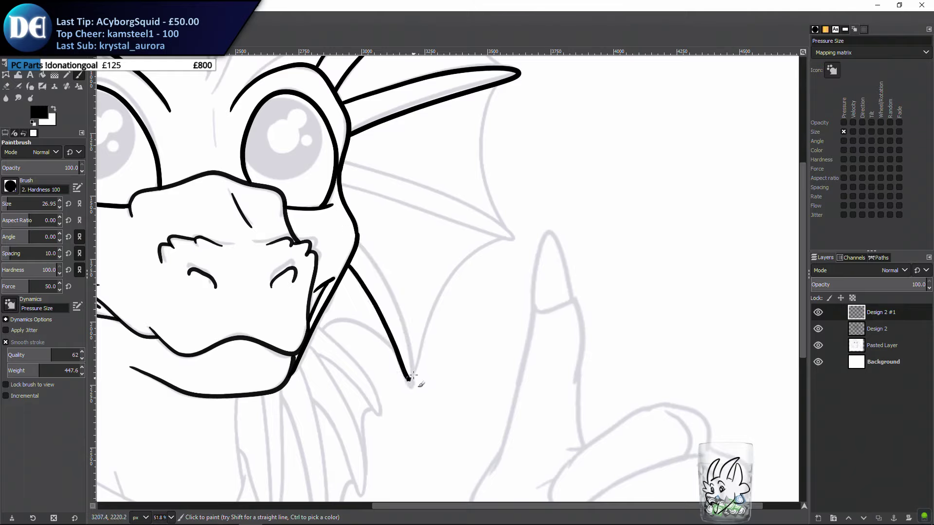
key(ctrl+z)
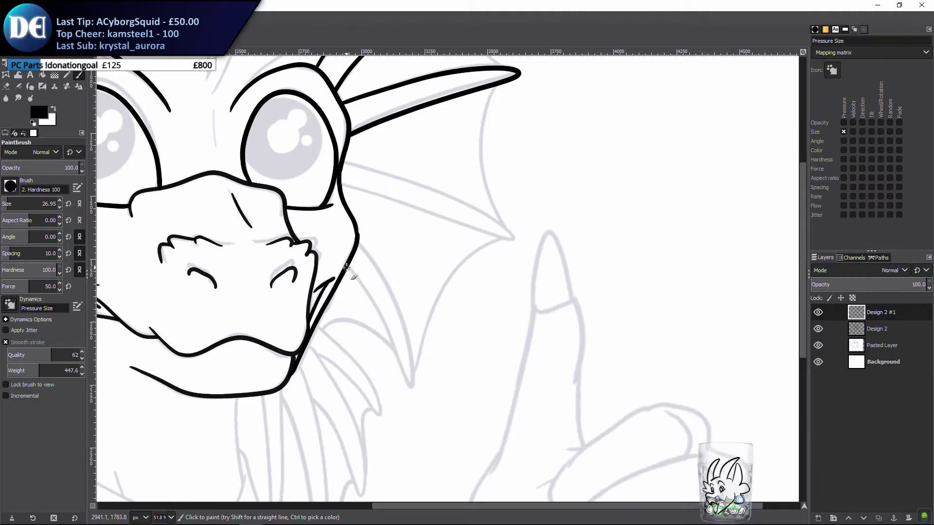
Ink both edges of the right-hand ear fin's third spine beside the eye, and erase the overlap at its base
drag(267, 233, 207, 272)
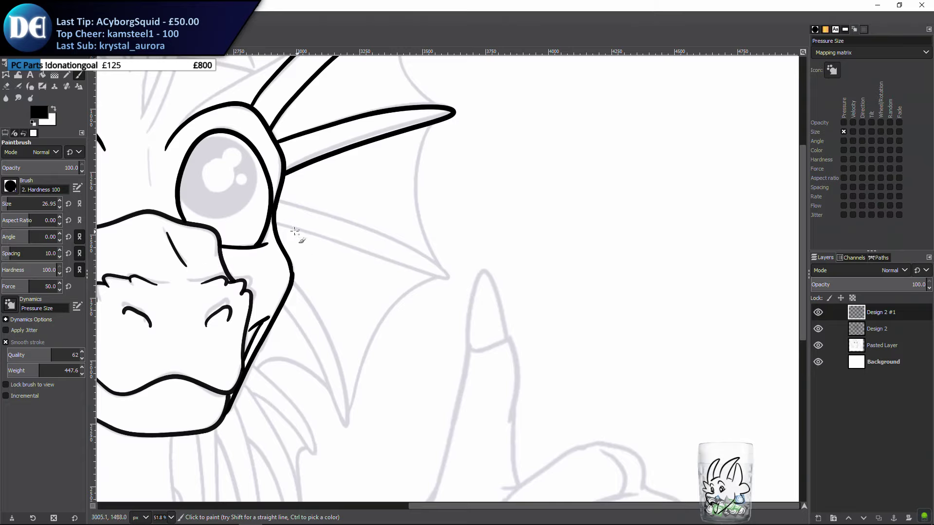
drag(278, 225, 477, 281)
drag(310, 213, 475, 280)
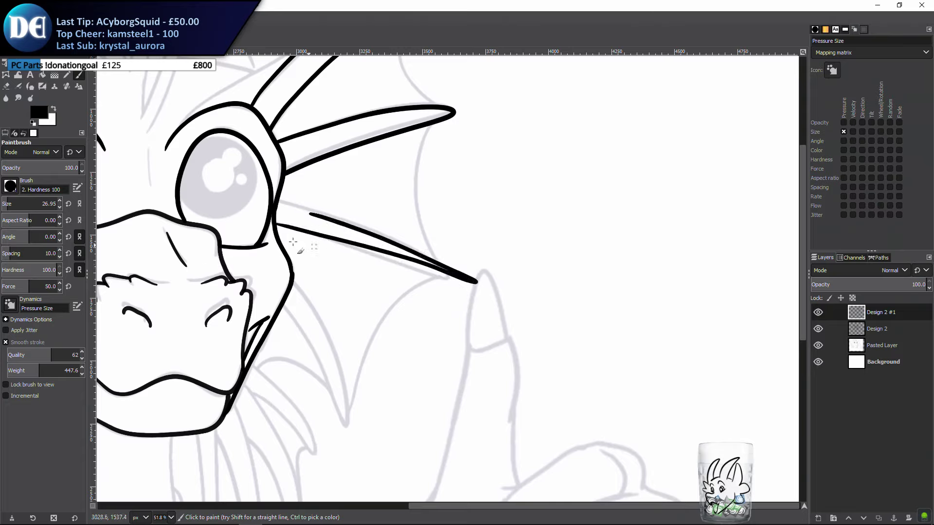
key(ctrl+z)
mouse_move(274, 225)
mouse_down()
mouse_move(403, 265)
mouse_move(256, 194)
mouse_up()
key(ctrl+z)
drag(274, 224, 440, 275)
key(ctrl+z)
mouse_move(276, 226)
mouse_down()
mouse_move(376, 254)
mouse_move(409, 251)
mouse_move(274, 203)
mouse_move(282, 211)
mouse_move(269, 230)
mouse_up()
key(shift+e)
key(p)
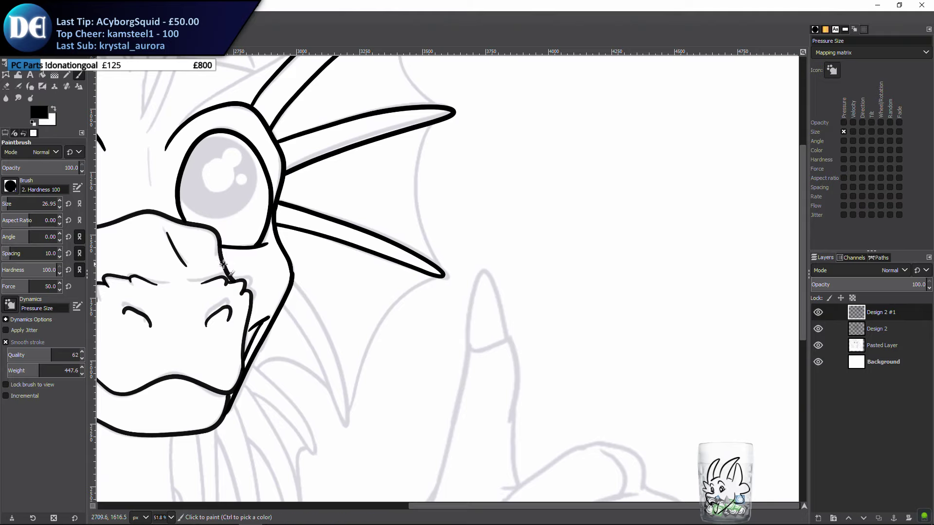
Ink both edges of the right-hand ear fin's lowest spine from the cheek outline, and erase the overlap at its base
drag(302, 302, 444, 274)
scroll(424, 332, down, 1)
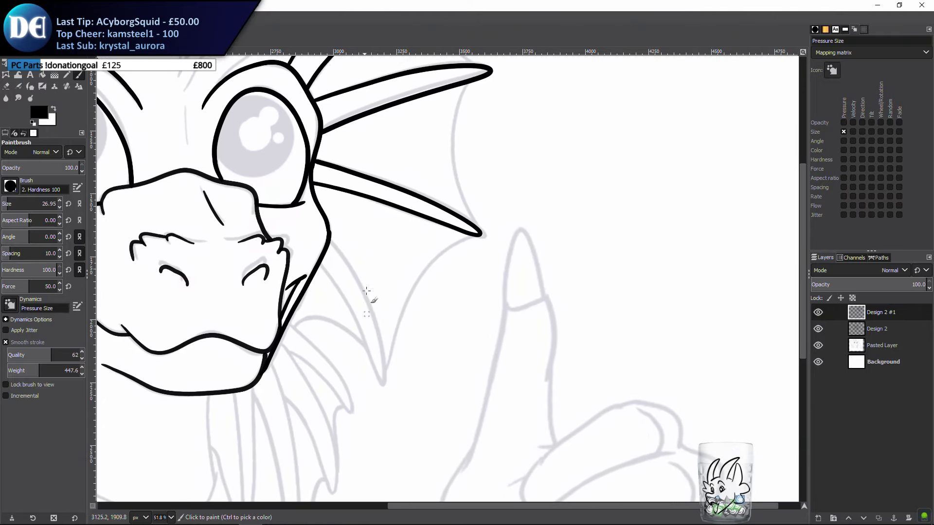
scroll(384, 277, left, 3)
mouse_move(368, 267)
mouse_down()
mouse_move(435, 375)
mouse_move(408, 323)
mouse_move(428, 341)
mouse_up()
key(ctrl+z)
key(ctrl+z)
drag(368, 265, 435, 374)
key(ctrl+z)
mouse_move(368, 265)
mouse_down()
mouse_move(441, 390)
mouse_move(427, 327)
mouse_move(370, 225)
mouse_up()
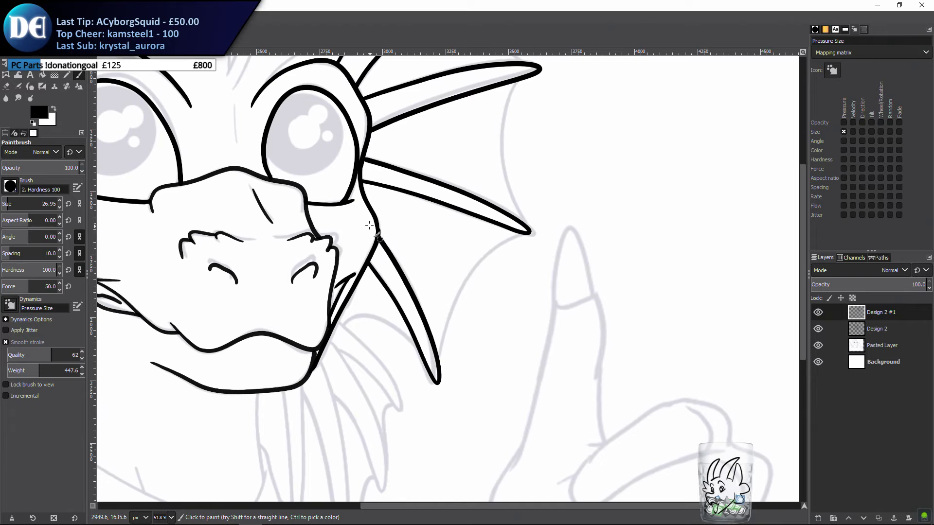
scroll(377, 370, up, 1)
scroll(376, 370, left, 1)
scroll(377, 370, up, 1)
key(shift+e)
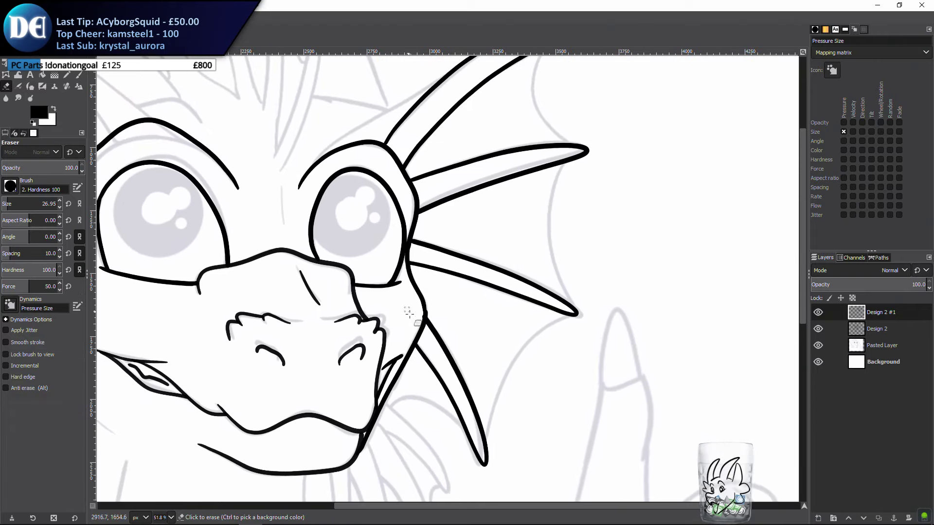
key(p)
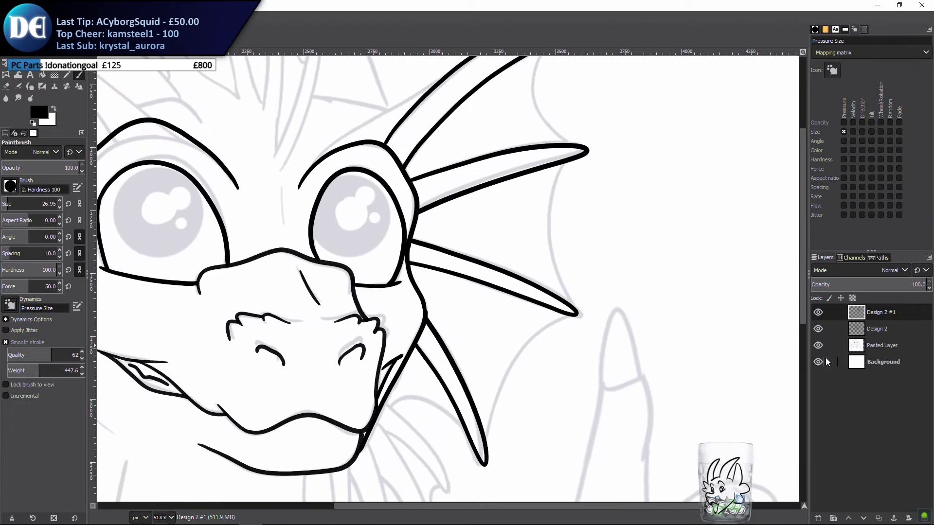
Hide Pasted Layer to check the inked fin spines on their own, and show it again
click(817, 345)
scroll(621, 381, down, 2)
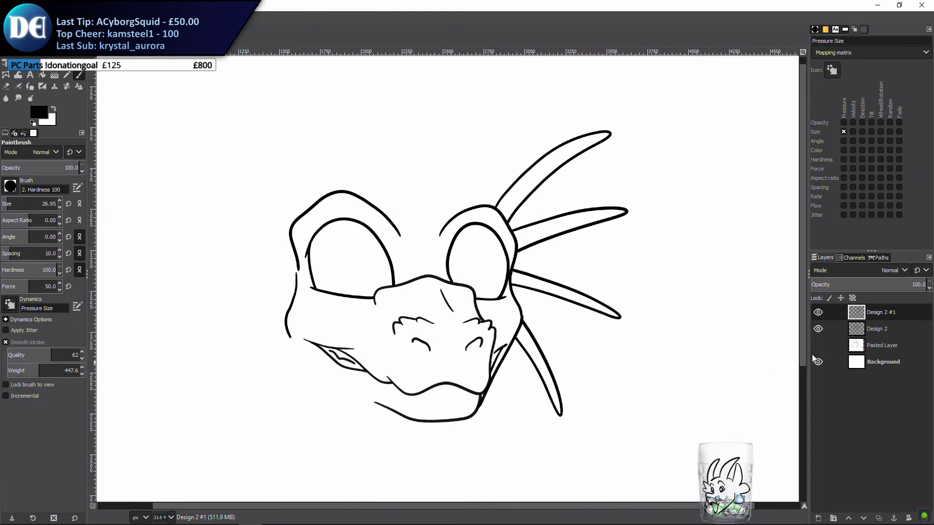
click(818, 345)
scroll(632, 333, up, 2)
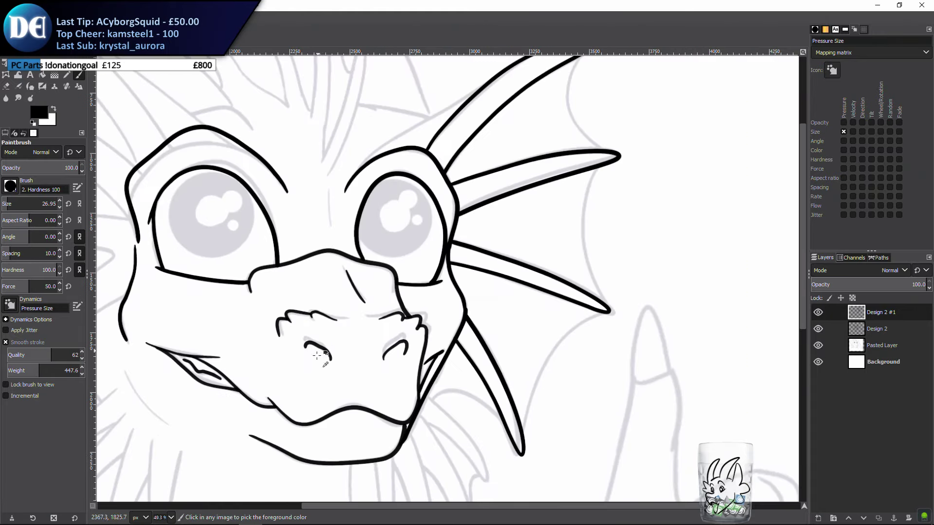
Ink the curved membrane edge between the tips of the right-hand ear fin's topmost and second spines
mouse_move(361, 294)
mouse_down()
mouse_move(288, 363)
mouse_move(280, 385)
mouse_up()
scroll(295, 430, up, 3)
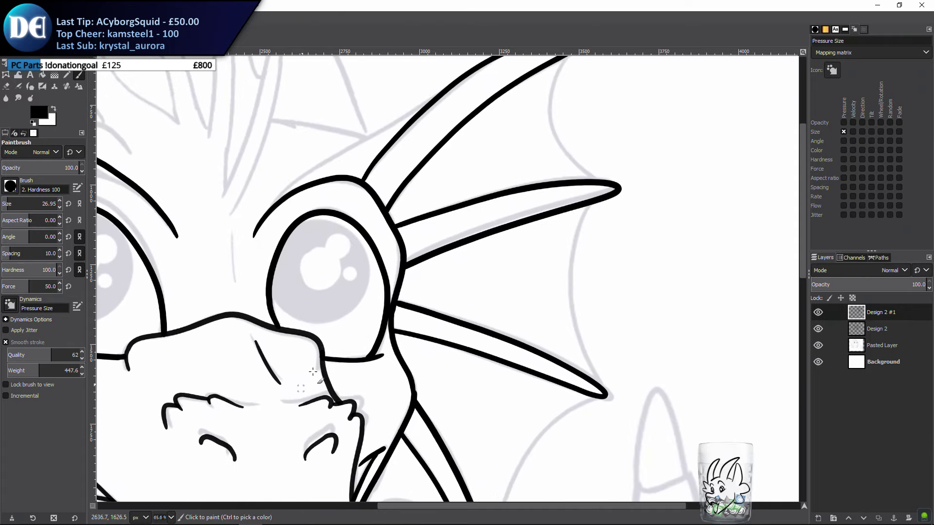
drag(322, 333, 273, 399)
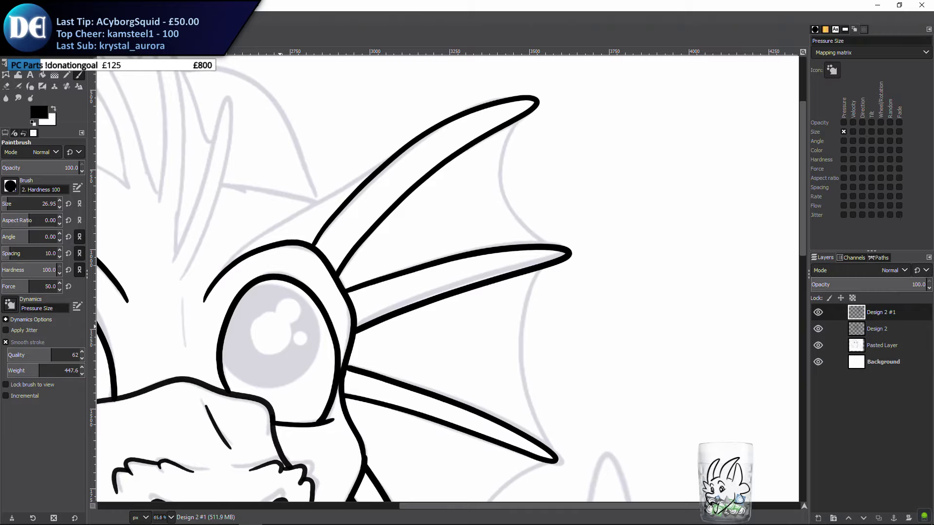
scroll(416, 250, right, 3)
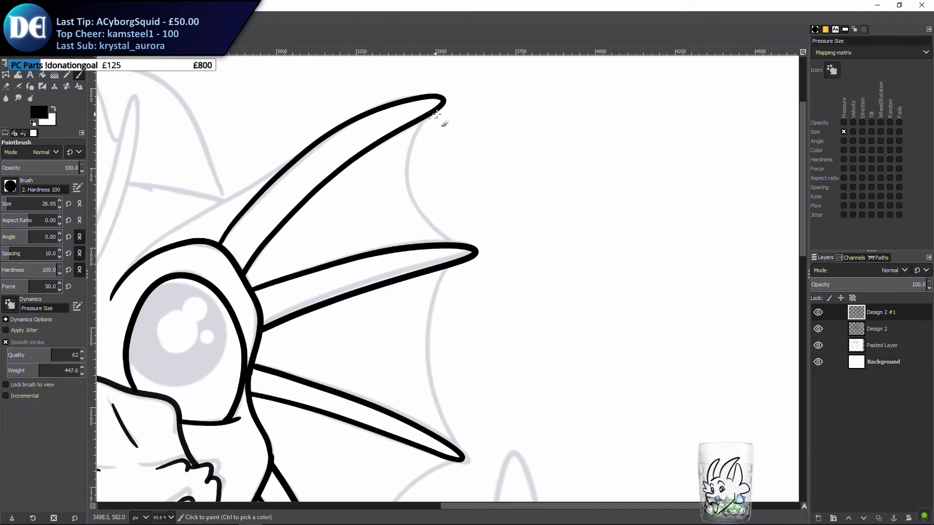
drag(425, 116, 397, 225)
key(ctrl+z)
mouse_move(426, 115)
mouse_down()
mouse_move(405, 191)
mouse_move(421, 243)
mouse_up()
key(ctrl+z)
mouse_move(431, 113)
mouse_down()
mouse_move(405, 150)
mouse_move(415, 207)
mouse_move(467, 246)
mouse_up()
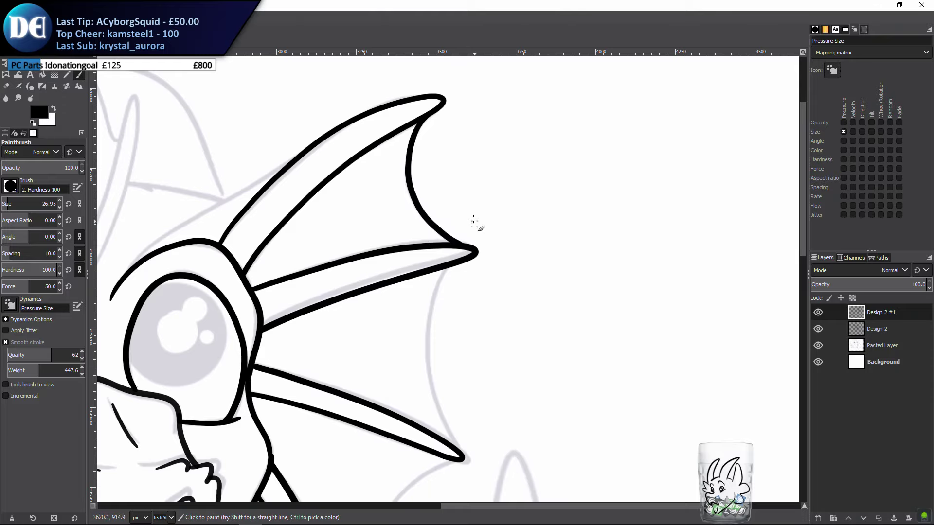
Ink the curved membrane edge between the tips of the right-hand ear fin's second and third spines
scroll(347, 289, down, 2)
mouse_move(452, 206)
mouse_down()
mouse_move(422, 351)
mouse_move(452, 400)
mouse_move(423, 292)
mouse_move(461, 199)
mouse_move(424, 233)
mouse_move(419, 253)
mouse_move(445, 206)
mouse_move(418, 260)
mouse_move(419, 340)
mouse_move(459, 418)
mouse_up()
key(ctrl+z)
key(ctrl+z)
key(ctrl+z)
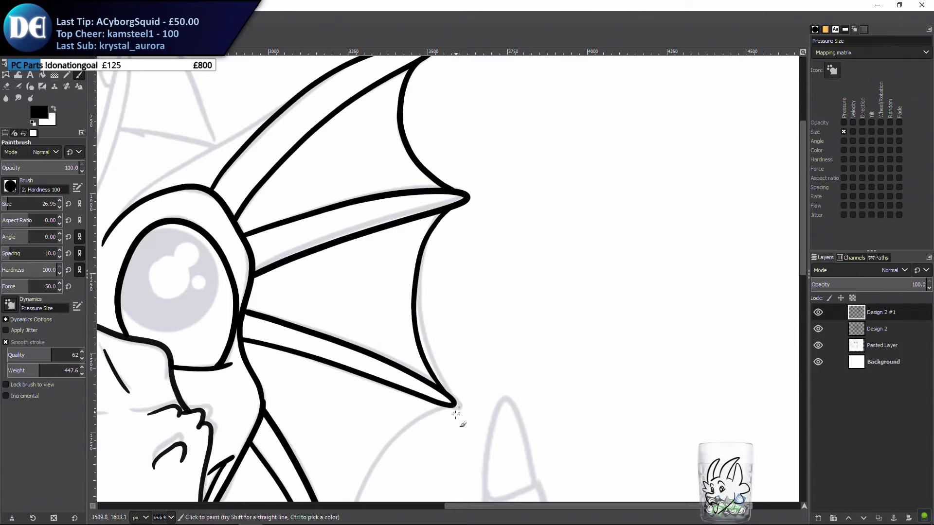
Ink the curved membrane edge between the tips of the right-hand ear fin's third and lowest spines
scroll(391, 318, down, 3)
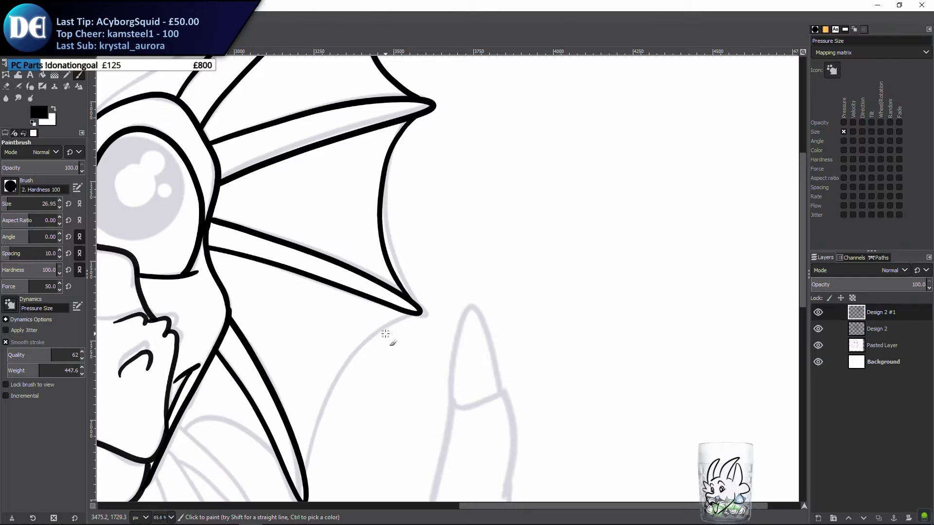
drag(385, 334, 431, 276)
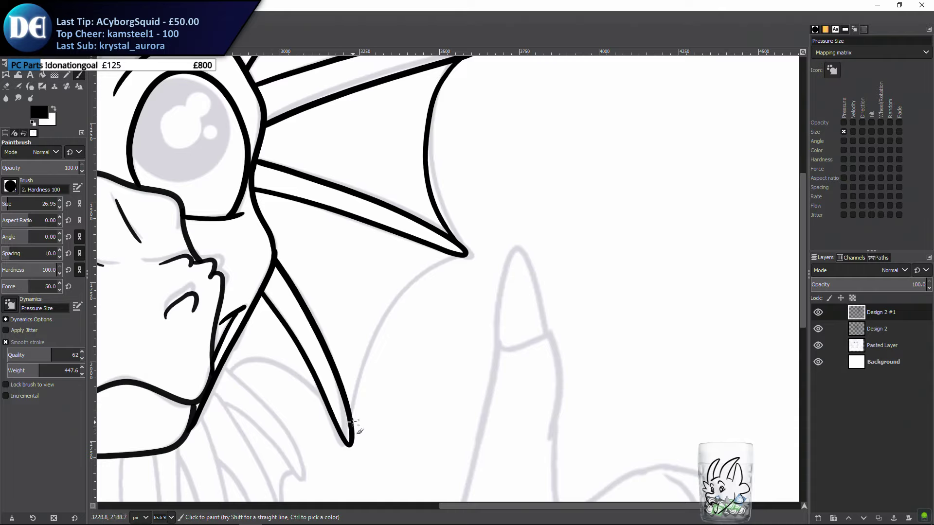
mouse_move(350, 418)
mouse_down()
mouse_move(364, 342)
mouse_move(400, 277)
mouse_move(440, 254)
mouse_move(460, 255)
mouse_up()
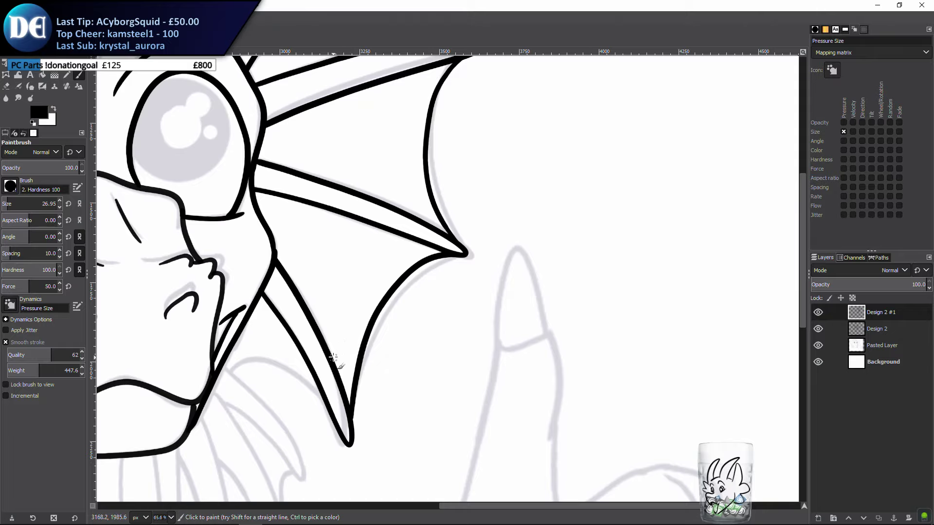
Try to ink the faded line rising from the right-hand brow toward the ear fin's topmost spine, and undo the stroke
drag(292, 363, 444, 319)
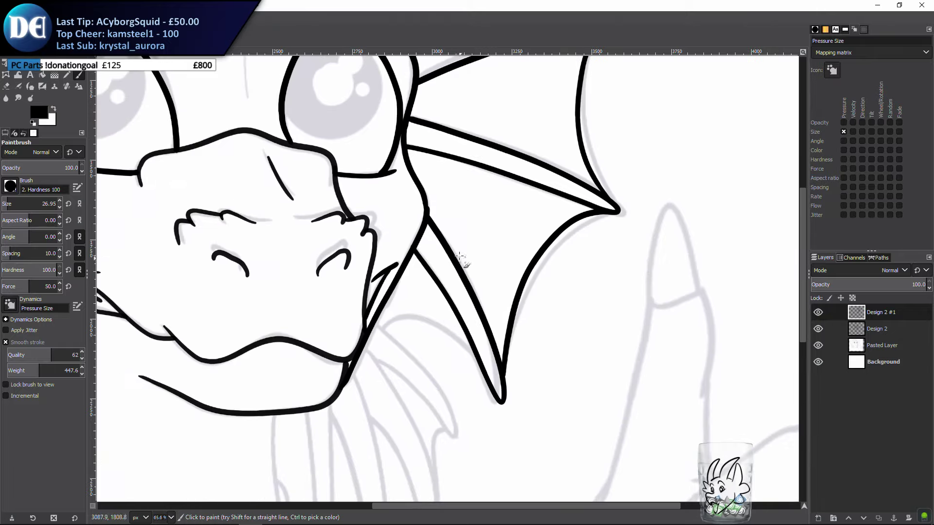
scroll(460, 259, up, 8)
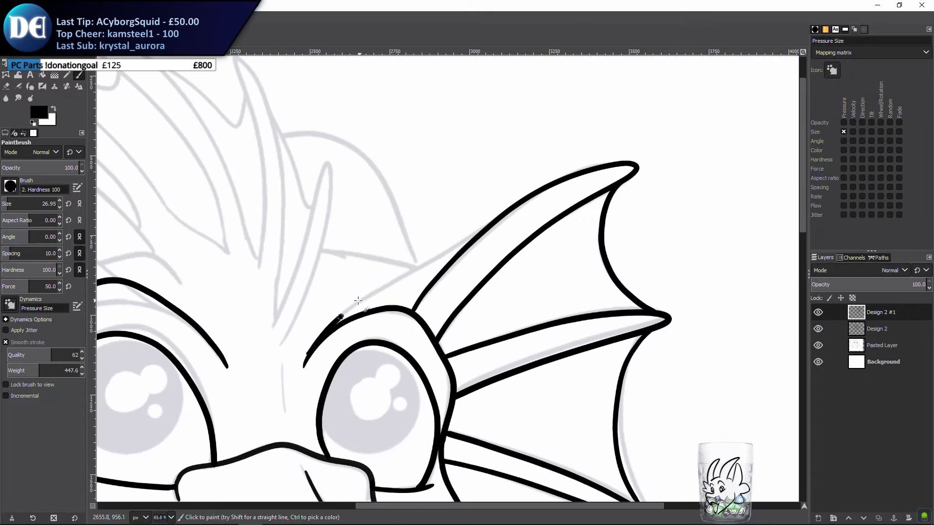
mouse_move(311, 352)
mouse_down()
mouse_move(348, 314)
mouse_move(428, 275)
mouse_move(550, 181)
mouse_up()
key(ctrl+z)
drag(432, 249, 480, 290)
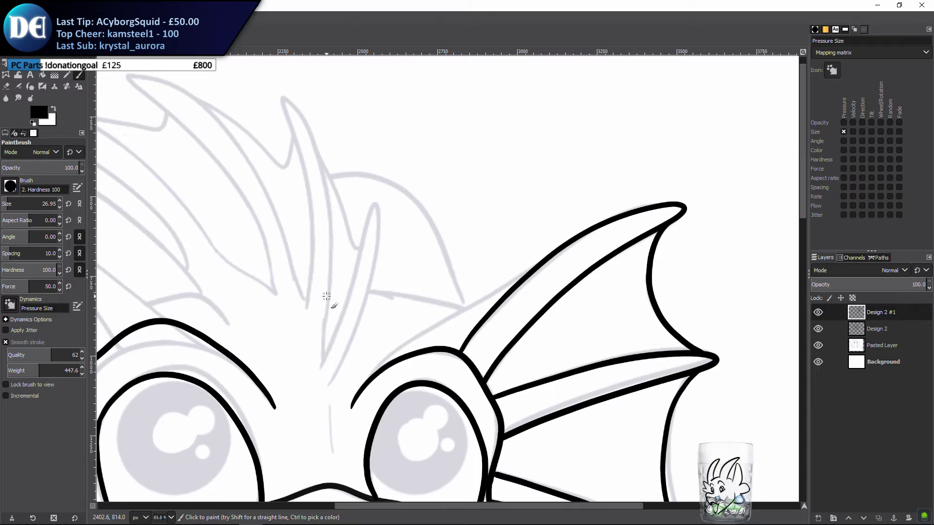
drag(393, 281, 491, 288)
drag(448, 265, 493, 283)
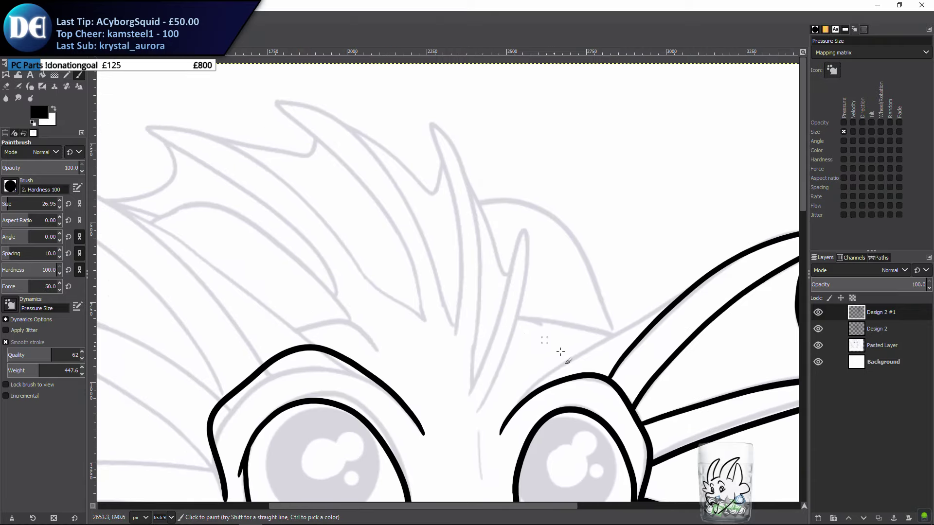
scroll(496, 396, right, 1)
scroll(496, 396, down, 1)
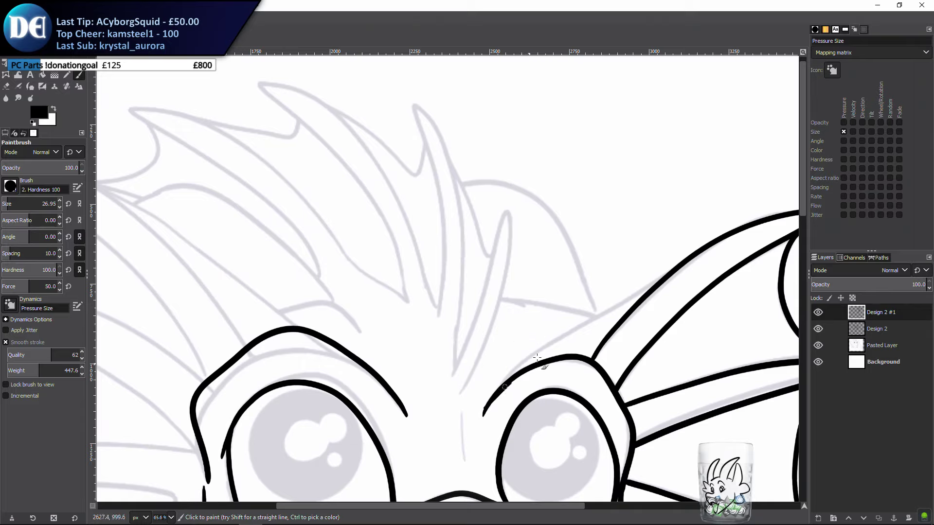
drag(537, 354, 721, 235)
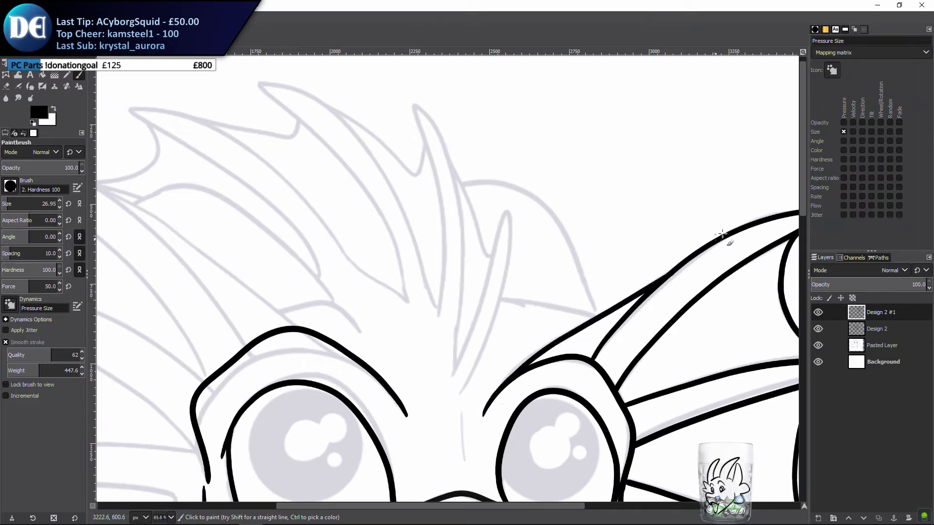
key(ctrl+z)
mouse_move(486, 401)
mouse_down()
mouse_move(633, 285)
mouse_move(714, 238)
mouse_up()
scroll(416, 322, right, 5)
scroll(416, 322, up, 1)
key(ctrl+z)
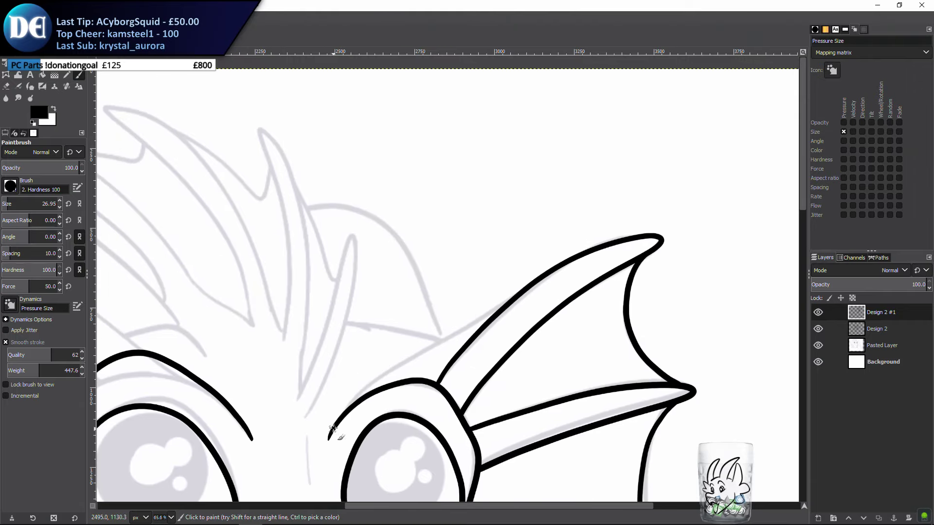
mouse_move(333, 428)
mouse_down()
mouse_move(420, 344)
mouse_move(543, 281)
mouse_move(571, 266)
mouse_up()
key(ctrl+z)
mouse_move(337, 424)
mouse_down()
mouse_move(421, 343)
mouse_move(572, 253)
mouse_up()
key(ctrl+z)
drag(329, 319, 436, 294)
mouse_move(437, 405)
mouse_down()
mouse_move(518, 331)
mouse_move(558, 311)
mouse_up()
key(ctrl+z)
mouse_move(436, 411)
mouse_down()
mouse_move(477, 359)
mouse_move(662, 249)
mouse_up()
key(ctrl+z)
scroll(585, 330, up, 3)
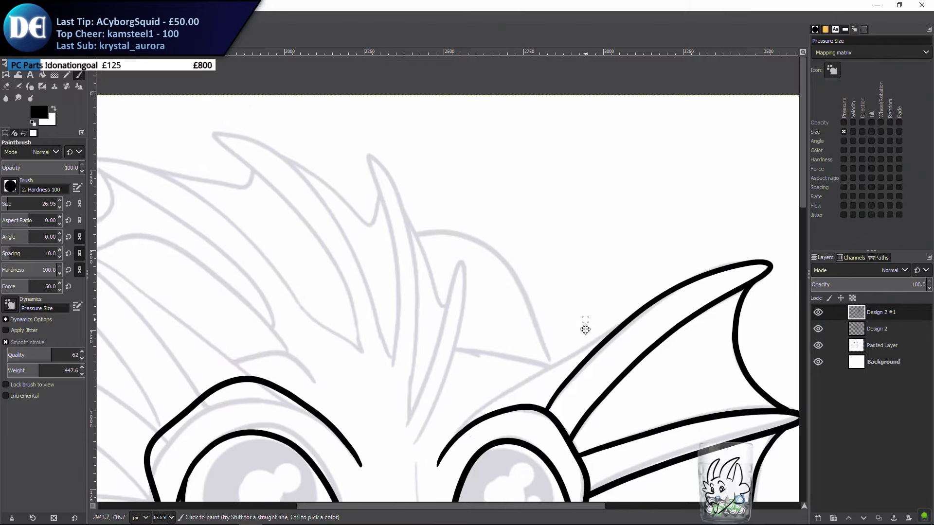
scroll(498, 356, left, 10)
scroll(498, 356, down, 2)
scroll(466, 316, down, 3)
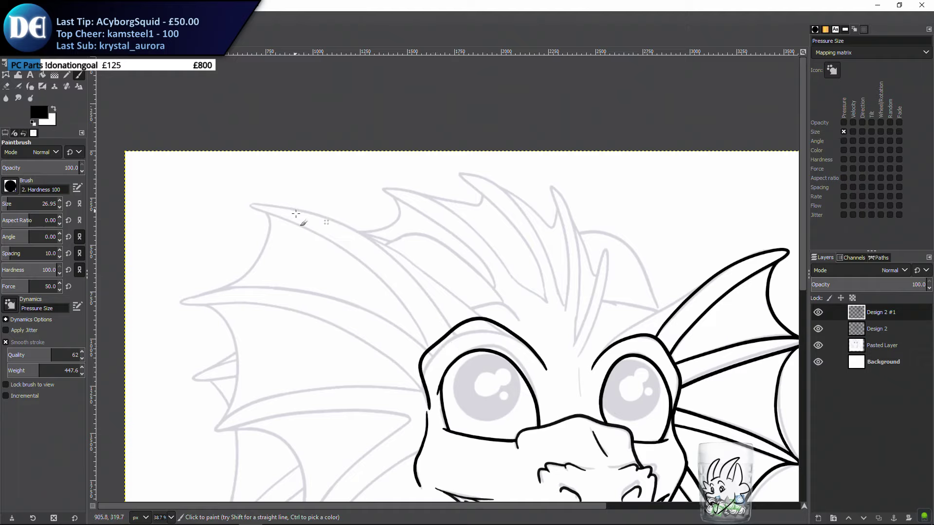
mouse_move(245, 204)
mouse_down()
mouse_move(396, 250)
mouse_move(428, 327)
mouse_up()
key(ctrl+z)
drag(246, 203, 394, 266)
key(ctrl+z)
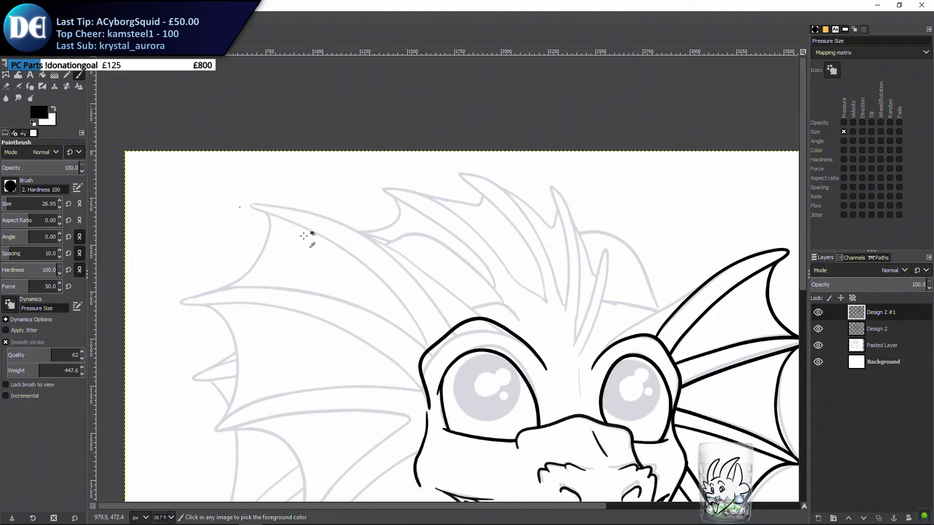
mouse_move(247, 205)
mouse_down()
mouse_move(295, 212)
mouse_move(358, 242)
mouse_move(425, 311)
mouse_up()
key(ctrl+z)
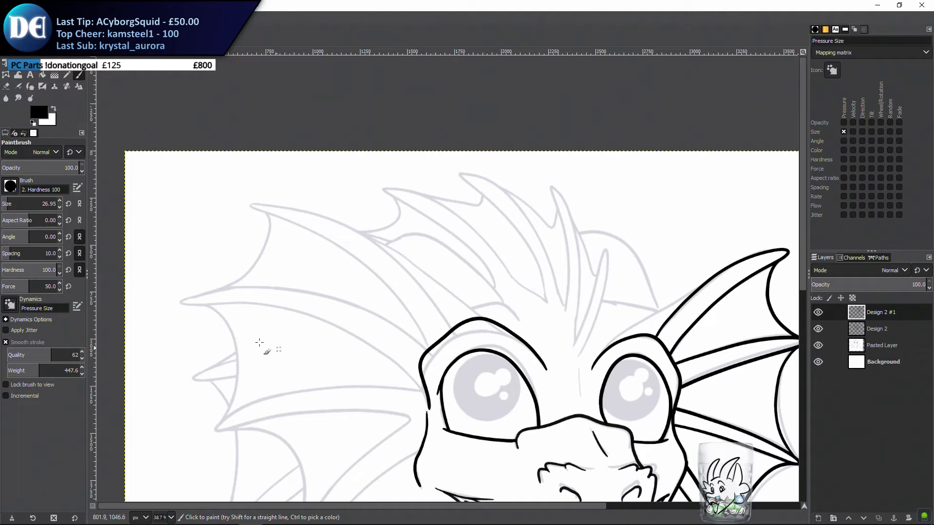
Set the paintbrush's smooth stroke weight to 791.2 and test it with a stroke along the left ear fin's lowest spine, removing the stroke
drag(50, 371, 64, 371)
drag(384, 351, 451, 217)
drag(413, 368, 415, 305)
drag(411, 341, 432, 291)
drag(436, 259, 400, 274)
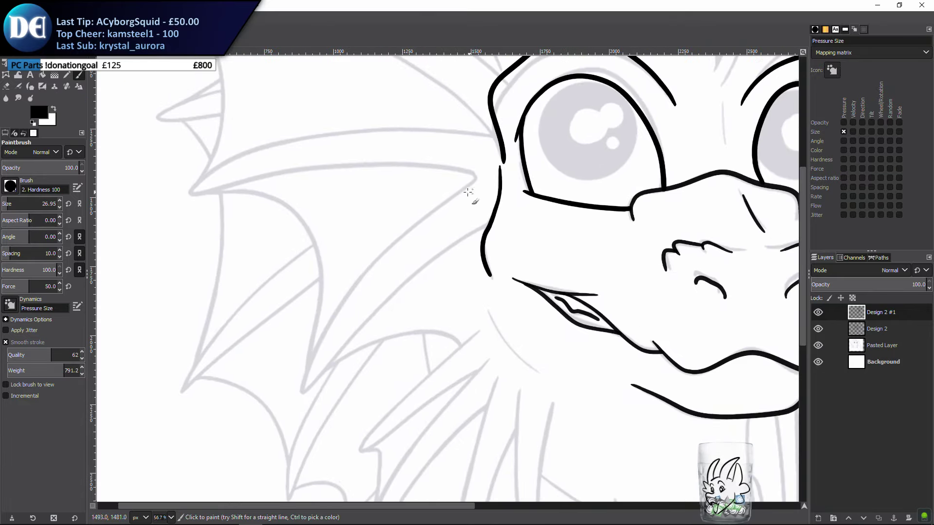
drag(462, 185, 340, 327)
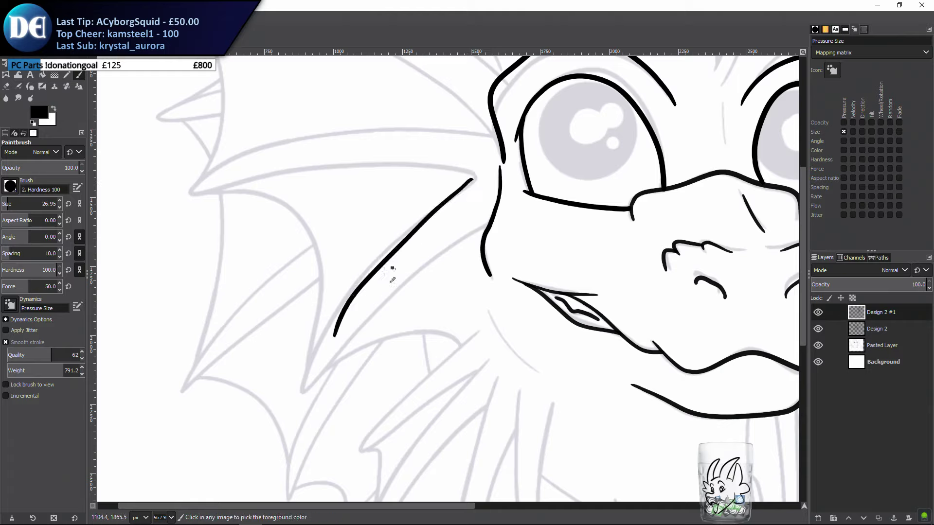
key(ctrl+z)
Raise the smooth stroke quality to 100 and test the brush with scratch strokes beside the left ear fin, undoing each one
drag(56, 355, 84, 356)
mouse_move(254, 262)
mouse_down()
mouse_move(221, 306)
mouse_move(278, 313)
mouse_up()
key(ctrl+z)
mouse_move(271, 285)
mouse_down()
mouse_move(259, 317)
mouse_move(235, 331)
mouse_move(146, 360)
mouse_up()
key(ctrl+z)
key(ctrl+z)
drag(202, 312, 190, 342)
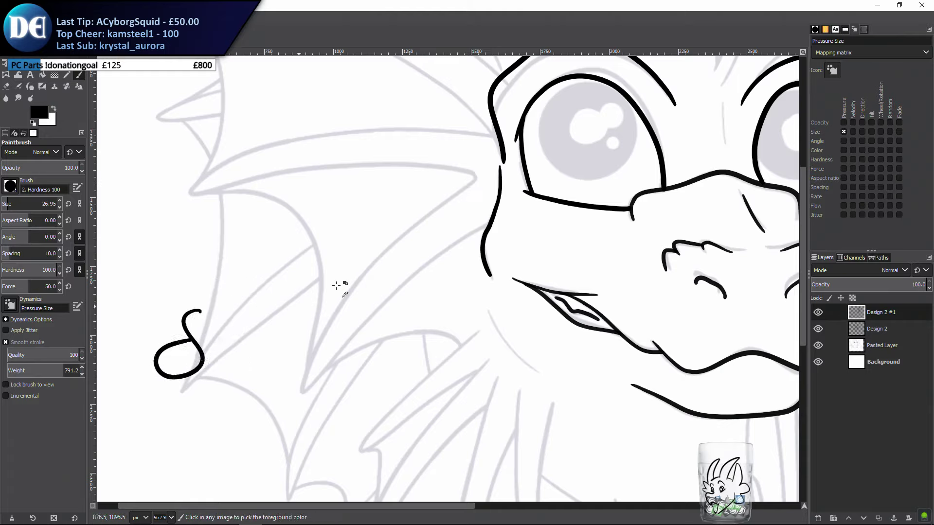
key(ctrl+z)
Ink both edges of the left ear fin's lowest spine over the sketch, from the cheek down to its tip
drag(408, 227, 314, 270)
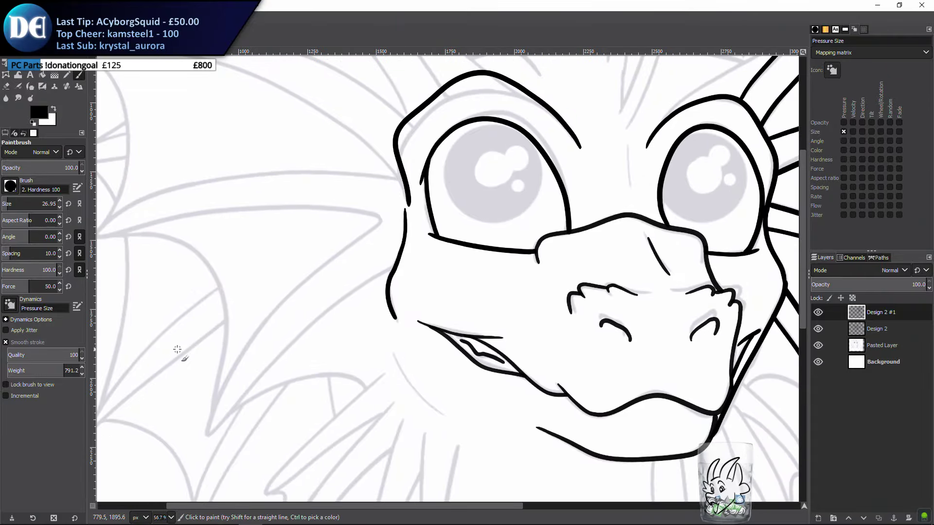
scroll(481, 258, left, 3)
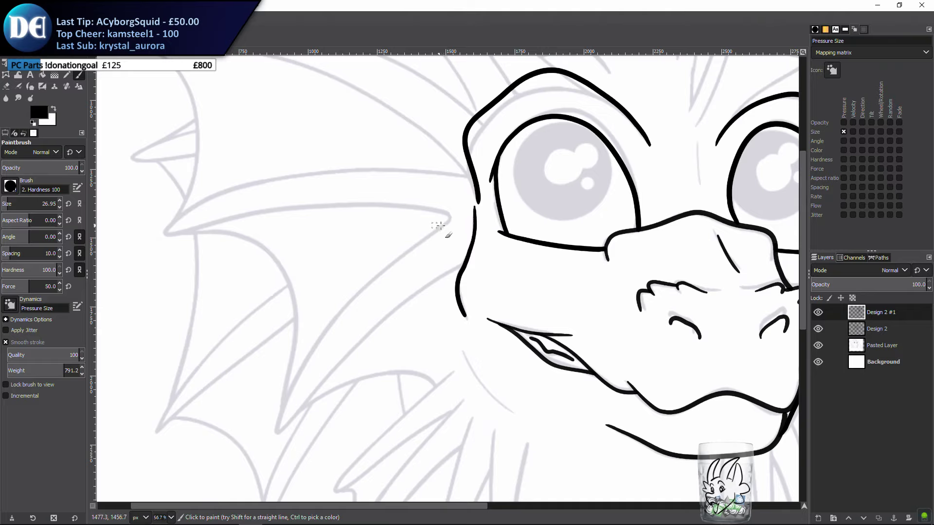
mouse_move(449, 218)
mouse_down()
mouse_move(389, 255)
mouse_move(317, 329)
mouse_move(255, 451)
mouse_up()
key(ctrl+z)
mouse_move(452, 216)
mouse_down()
mouse_move(357, 287)
mouse_move(324, 326)
mouse_move(282, 388)
mouse_move(265, 454)
mouse_move(267, 433)
mouse_move(337, 323)
mouse_move(446, 226)
mouse_move(367, 283)
mouse_move(299, 364)
mouse_move(272, 440)
mouse_move(352, 342)
mouse_move(476, 247)
mouse_up()
key(ctrl+z)
key(ctrl+z)
drag(376, 217, 453, 316)
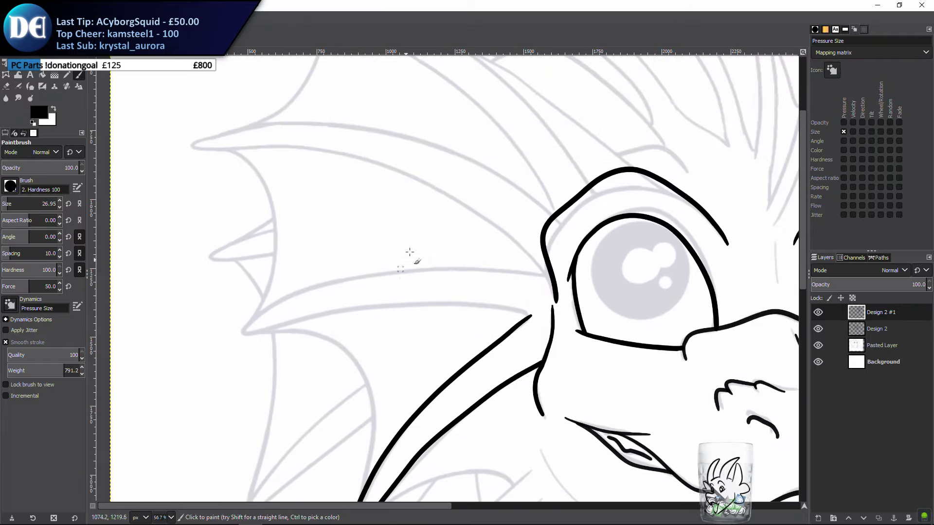
Ink the outline of the spine directly above the lowest one on the left ear fin, running around its pointed tip
scroll(446, 248, up, 1)
scroll(445, 248, left, 1)
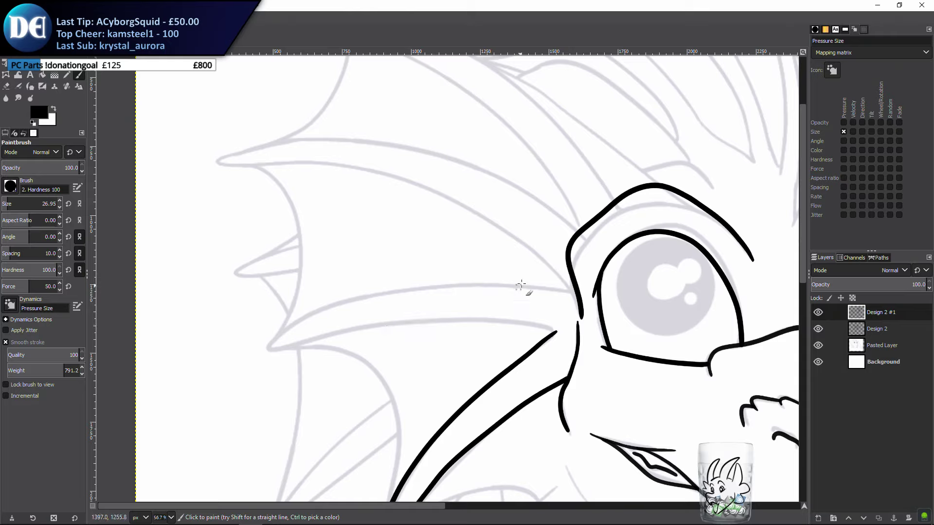
mouse_move(573, 293)
mouse_down()
mouse_move(425, 294)
mouse_move(302, 315)
mouse_move(259, 341)
mouse_move(281, 348)
mouse_move(421, 323)
mouse_move(543, 323)
mouse_move(570, 338)
mouse_up()
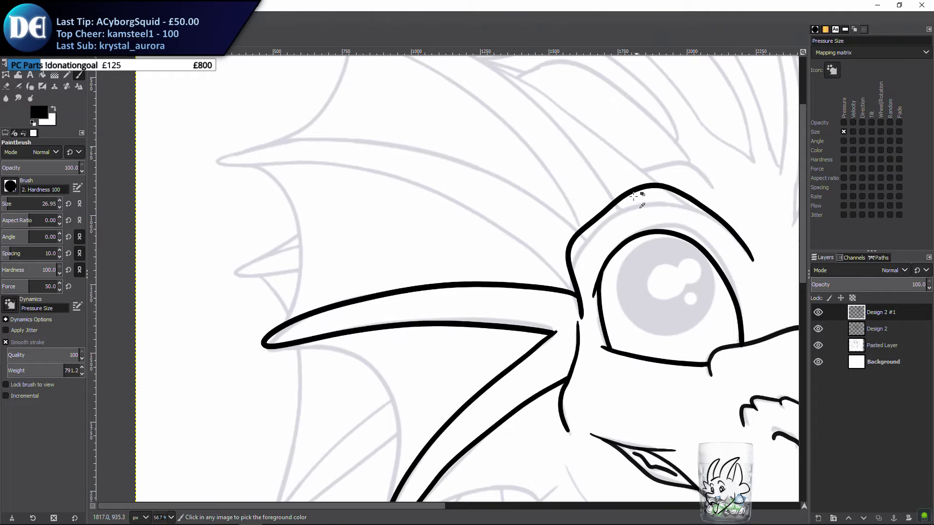
Ink the lower and upper edges of the left ear fin's second spine from the top, redoing strokes that stray
drag(635, 194, 356, 330)
scroll(321, 324, up, 4)
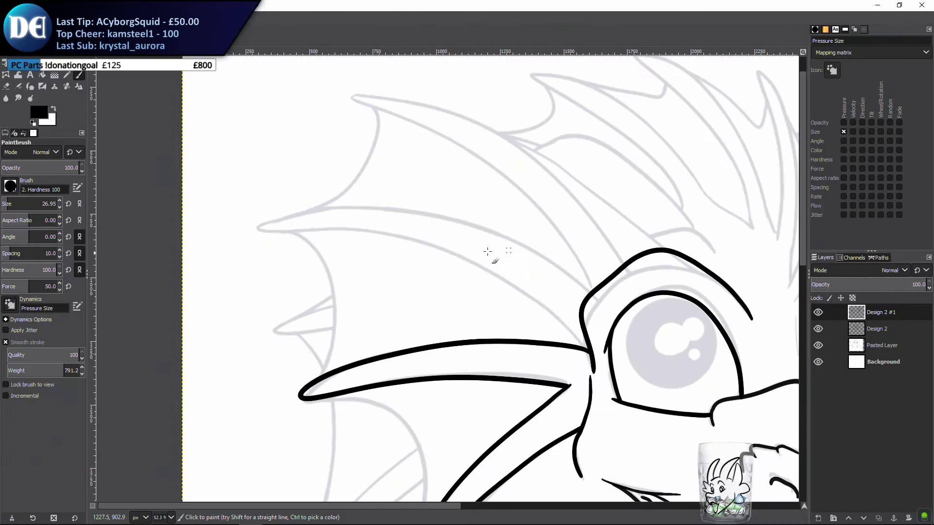
drag(256, 229, 401, 244)
key(ctrl+z)
scroll(423, 292, down, 4)
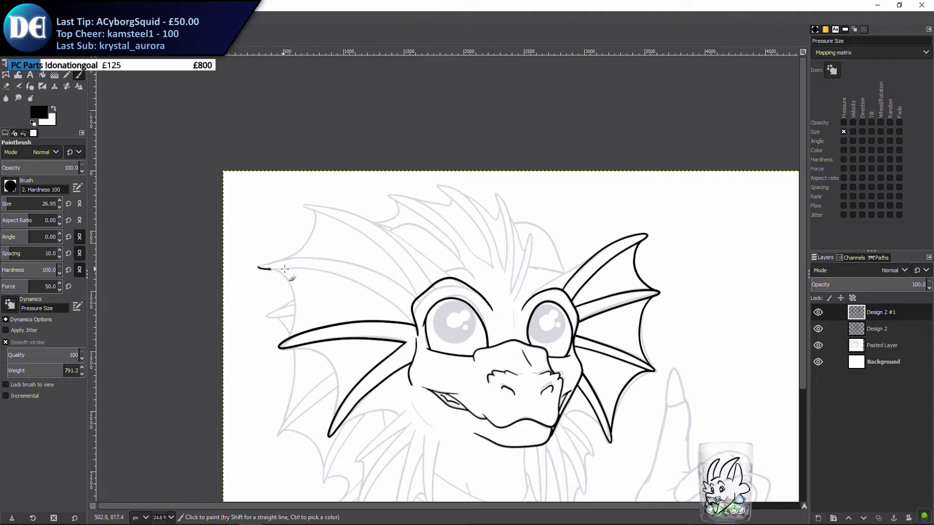
mouse_move(312, 269)
mouse_down()
mouse_move(368, 289)
mouse_move(423, 339)
mouse_up()
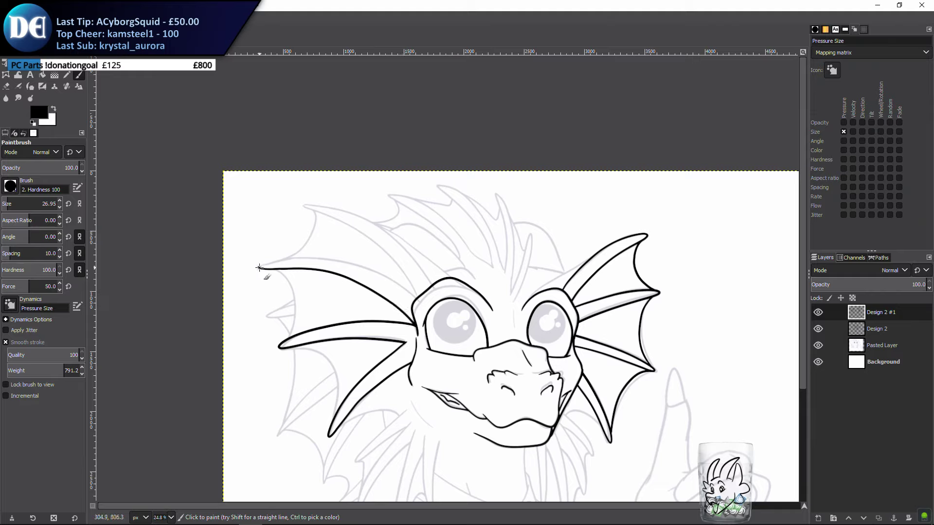
drag(282, 261, 337, 256)
key(ctrl+z)
key(ctrl+z)
drag(314, 257, 418, 293)
key(ctrl+z)
Ink the lower edge of the left ear fin's topmost spine from its tip to the brow outline
mouse_move(346, 263)
mouse_down()
mouse_move(386, 275)
mouse_move(427, 313)
mouse_move(340, 295)
mouse_move(335, 321)
mouse_move(242, 307)
mouse_up()
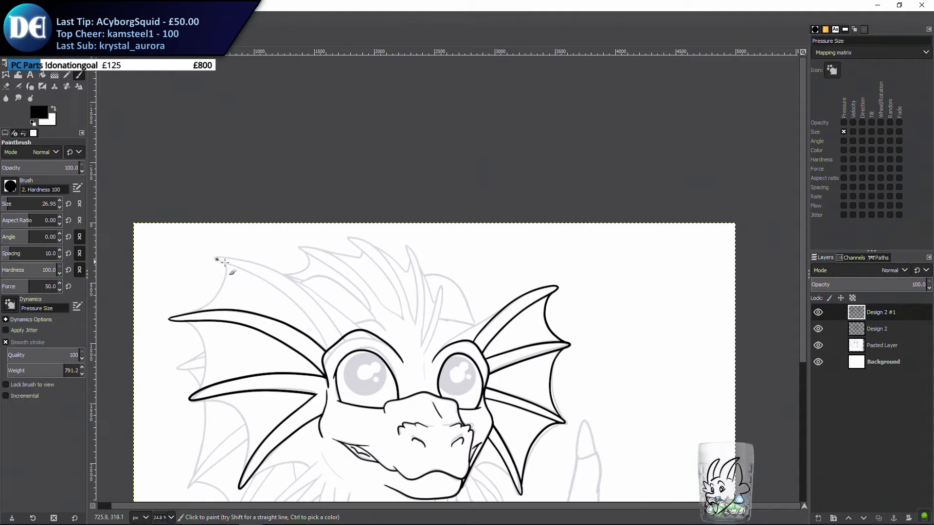
mouse_move(224, 263)
mouse_down()
mouse_move(258, 273)
mouse_move(313, 318)
mouse_up()
key(ctrl+z)
drag(223, 263, 263, 278)
key(ctrl+z)
mouse_move(215, 259)
mouse_down()
mouse_move(286, 298)
mouse_move(333, 363)
mouse_up()
Erase the overshooting ink where the topmost spine meets the left brow outline and return to the Paintbrush
drag(299, 428, 320, 357)
scroll(320, 358, up, 5)
key(shift+e)
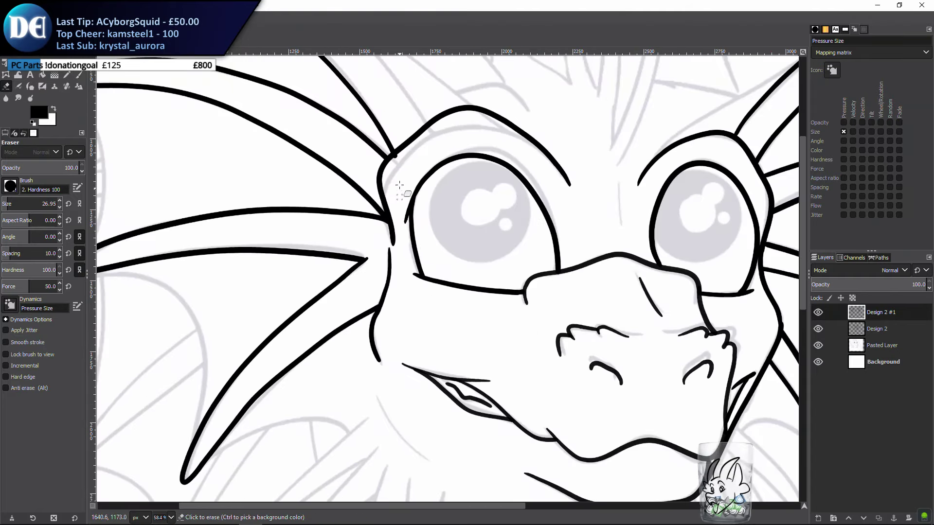
drag(394, 157, 401, 153)
key(p)
Ink the upper edge of the left ear fin's topmost spine from its tip down to the brow
scroll(384, 195, down, 4)
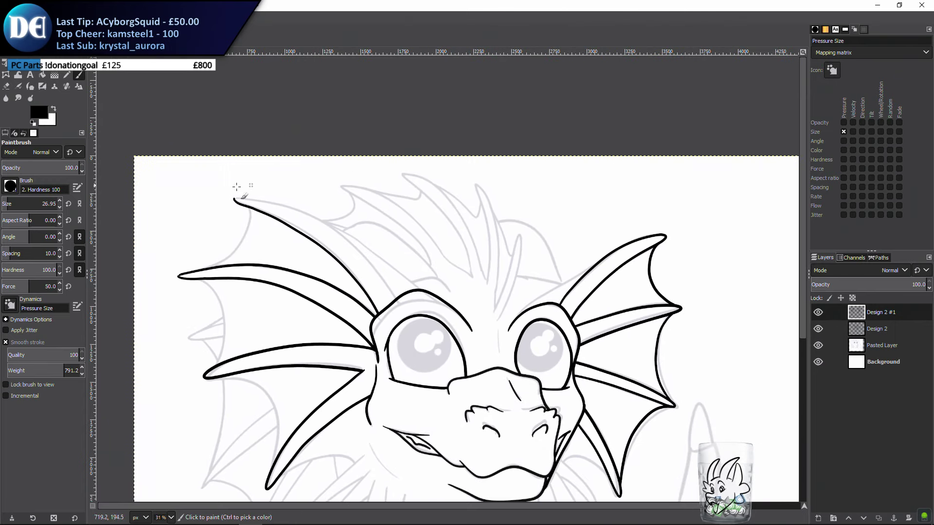
mouse_move(235, 197)
mouse_down()
mouse_move(312, 219)
mouse_move(363, 257)
mouse_move(404, 310)
mouse_move(394, 306)
mouse_up()
key(ctrl+z)
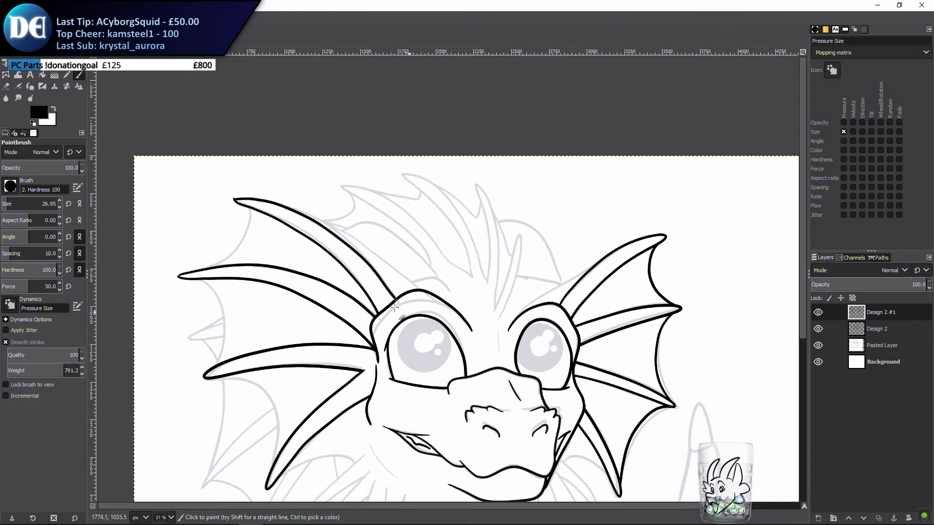
Hide the Pasted Layer sketch to check the line art on its own, and show the sketch again
click(816, 345)
drag(386, 432, 263, 339)
scroll(263, 339, left, 5)
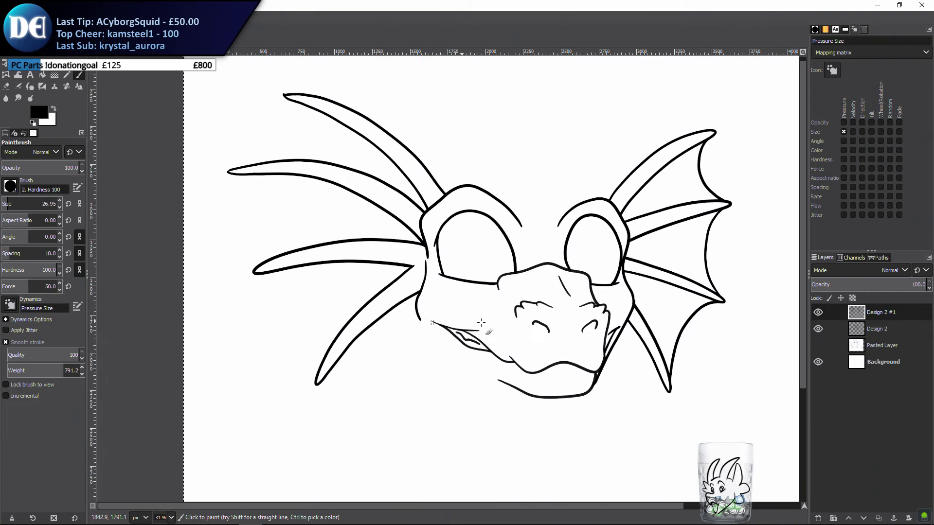
click(815, 347)
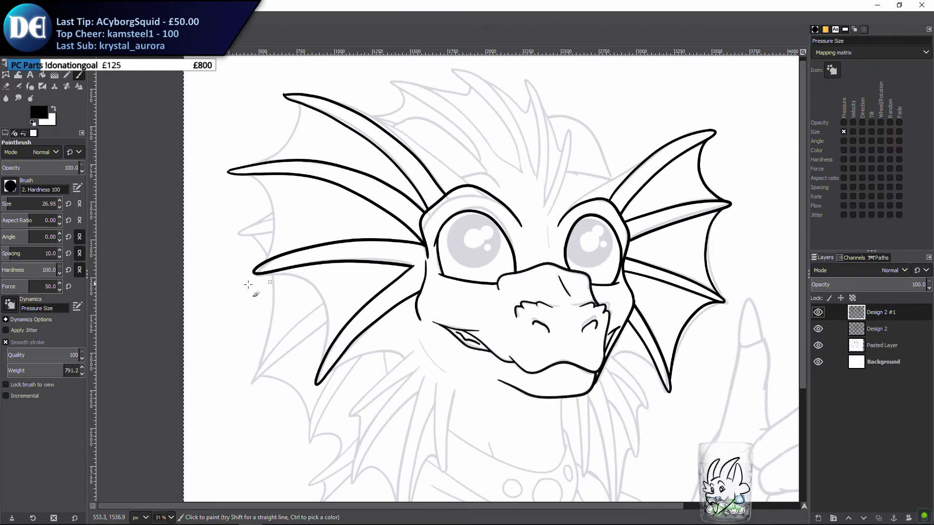
scroll(304, 322, up, 2)
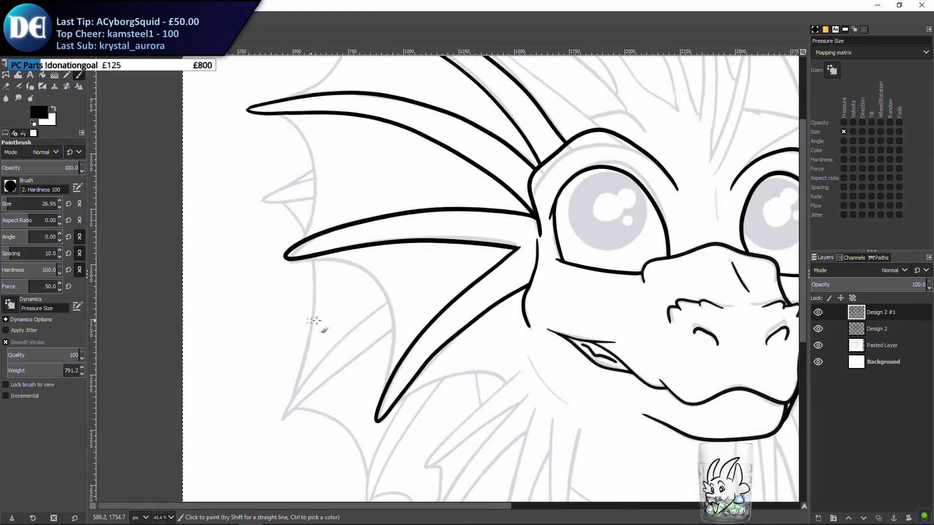
mouse_move(313, 257)
mouse_down()
mouse_move(363, 268)
mouse_move(389, 323)
mouse_up()
key(ctrl+z)
mouse_move(295, 259)
mouse_down()
mouse_move(358, 261)
mouse_move(397, 297)
mouse_move(402, 345)
mouse_move(378, 411)
mouse_up()
key(ctrl+z)
Add a new layer and ink on it the two lower curved membrane edges between the left ear fin's spines
click(818, 518)
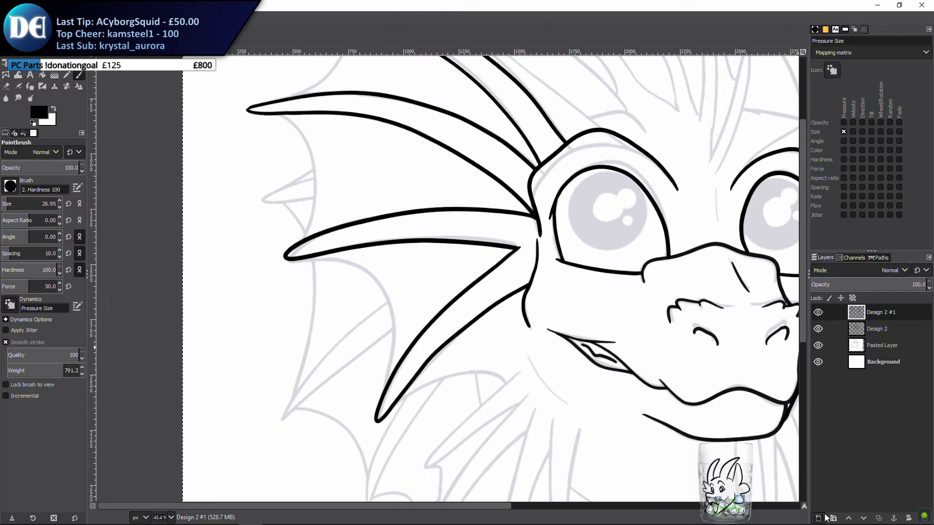
key(Return)
mouse_move(297, 257)
mouse_down()
mouse_move(368, 268)
mouse_move(388, 286)
mouse_move(396, 333)
mouse_move(386, 424)
mouse_up()
scroll(331, 272, up, 3)
mouse_move(274, 192)
mouse_down()
mouse_move(308, 201)
mouse_move(323, 220)
mouse_move(329, 287)
mouse_move(321, 340)
mouse_move(312, 335)
mouse_up()
key(shift+e)
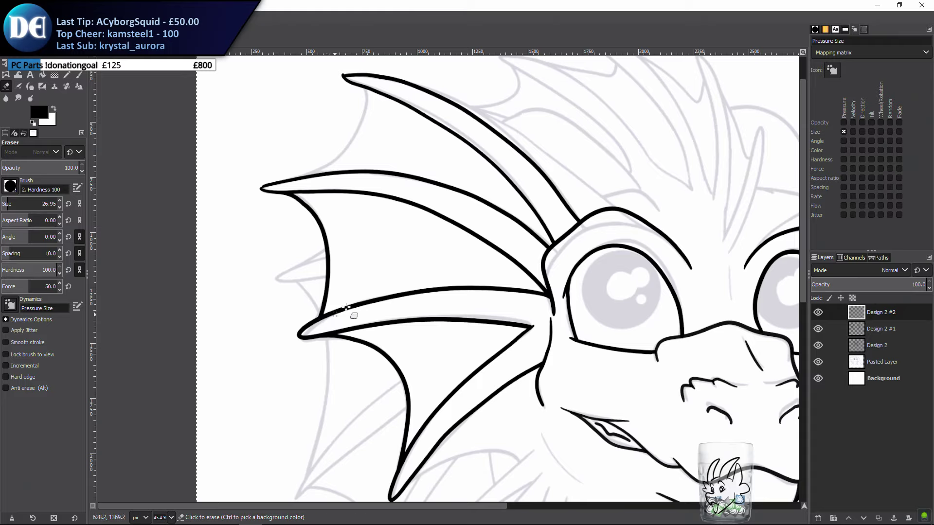
key(p)
Ink the curved membrane edge between the two topmost spines of the left ear fin, redoing strokes that stray
scroll(292, 277, up, 3)
scroll(292, 277, right, 2)
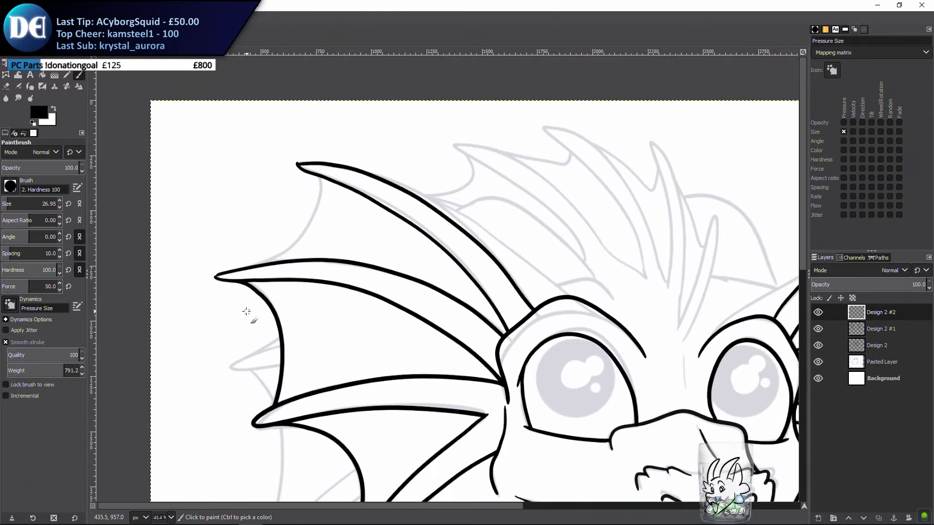
scroll(260, 306, left, 3)
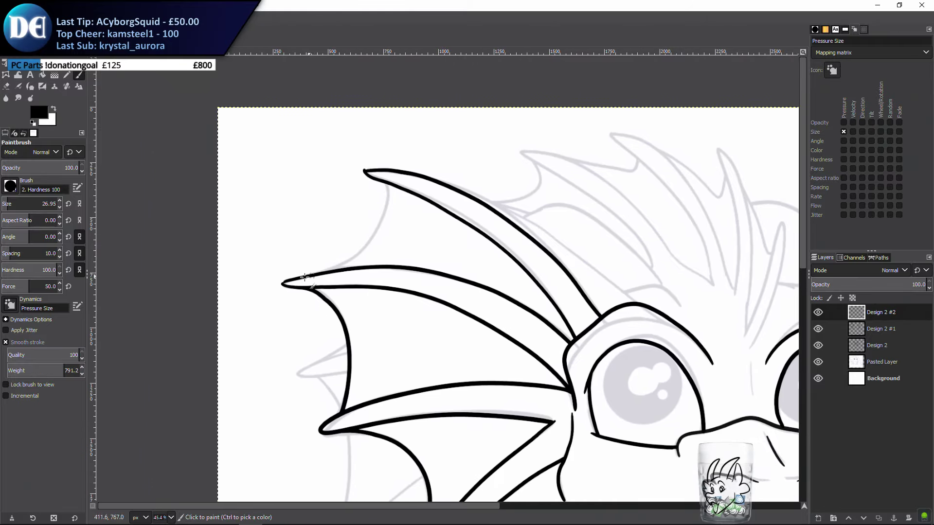
key(ctrl)
drag(350, 260, 371, 242)
key(ctrl+z)
mouse_move(297, 278)
mouse_down()
mouse_move(368, 253)
mouse_move(383, 237)
mouse_move(395, 211)
mouse_move(372, 169)
mouse_up()
key(ctrl+z)
mouse_move(322, 271)
mouse_down()
mouse_move(368, 249)
mouse_move(384, 195)
mouse_move(372, 174)
mouse_up()
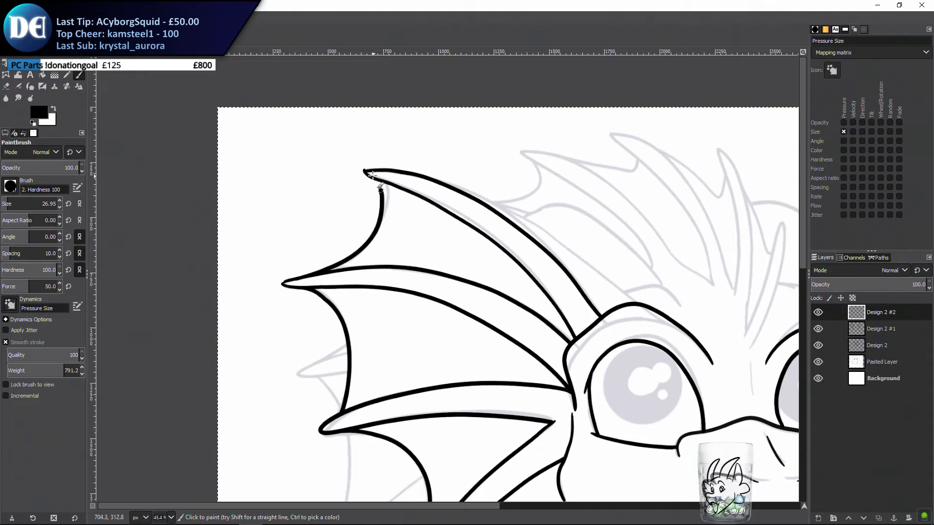
Clean up the topmost spine's tip with the Eraser on layer Design 2 #1, and reselect the Paintbrush and layer Design 2 #2
key(shift+e)
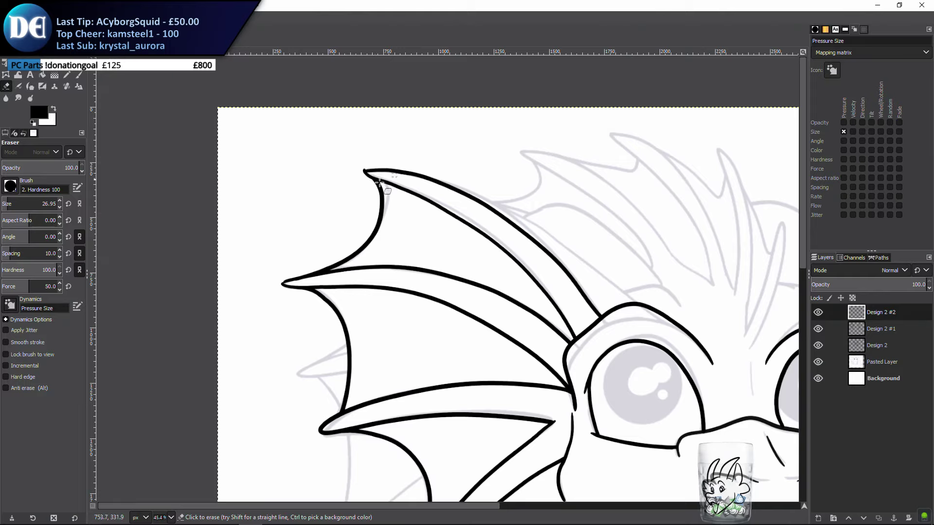
key(p)
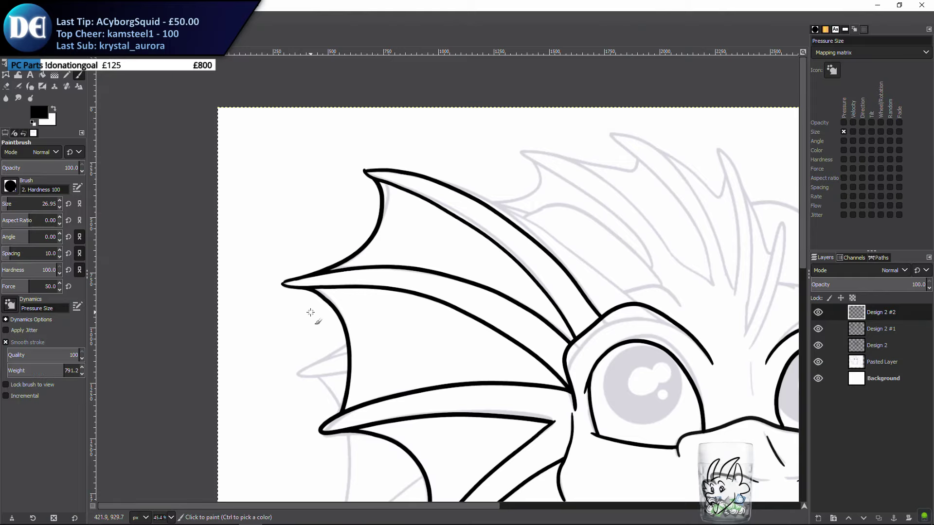
click(875, 328)
key(shift+e)
drag(357, 173, 384, 156)
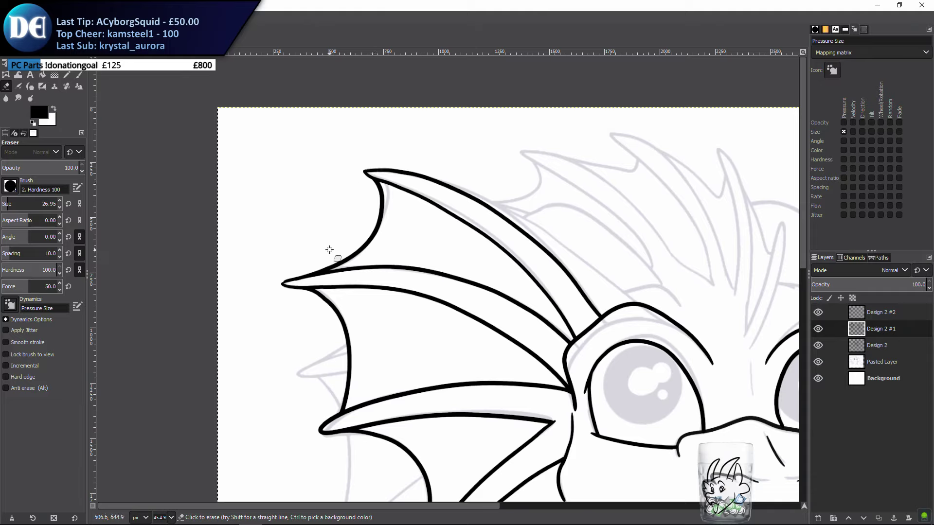
key(p)
click(834, 312)
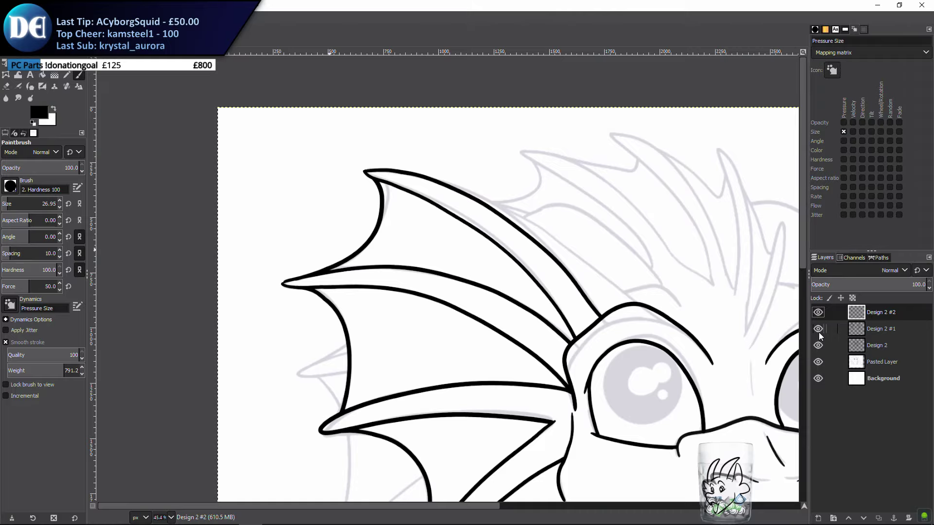
drag(494, 280, 261, 237)
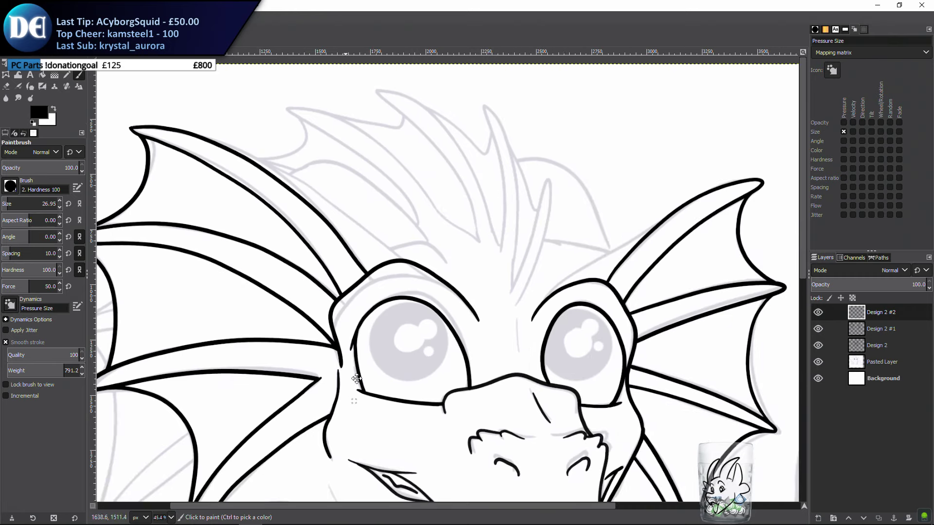
Ink the outer membrane edge from the topmost spine of the left ear fin down to the left brow, redoing strokes that stray
drag(357, 378, 441, 263)
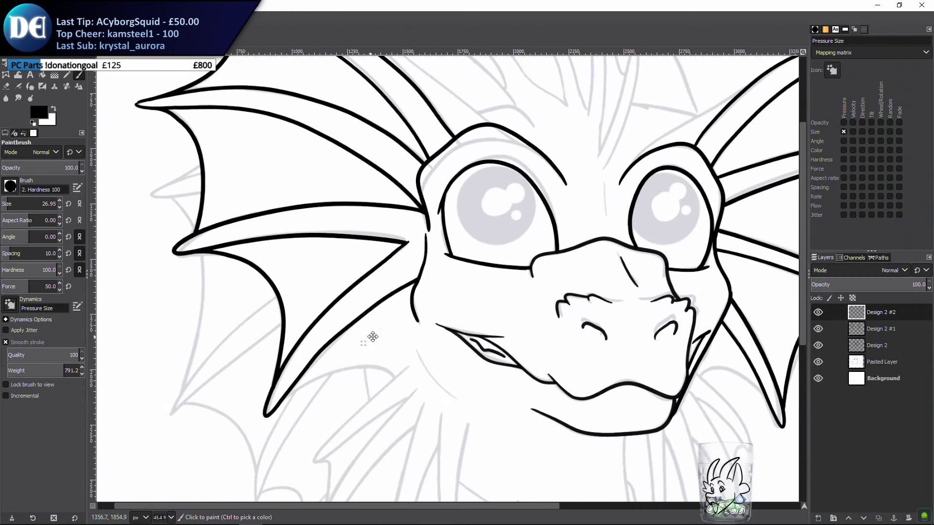
scroll(371, 329, right, 2)
scroll(385, 265, up, 3)
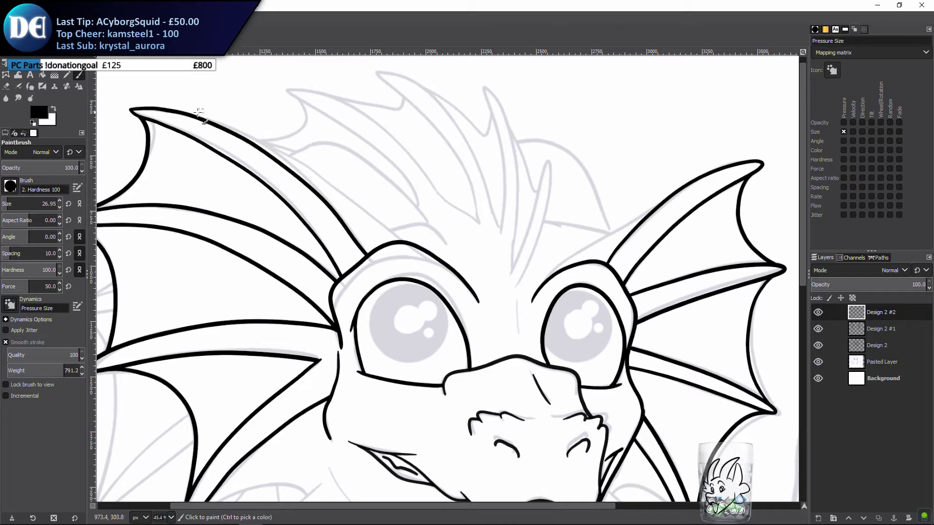
drag(198, 113, 292, 152)
key(ctrl+z)
drag(196, 115, 272, 153)
key(ctrl+z)
drag(196, 114, 337, 184)
drag(374, 209, 464, 278)
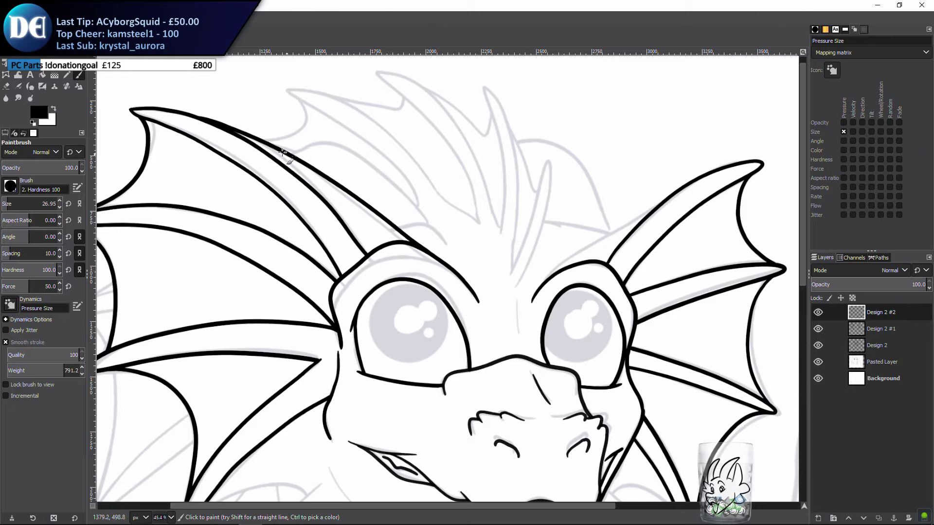
Ink the matching outer membrane edge from the right brow up to the topmost spine of the right ear fin
drag(530, 191, 362, 236)
scroll(372, 231, up, 2)
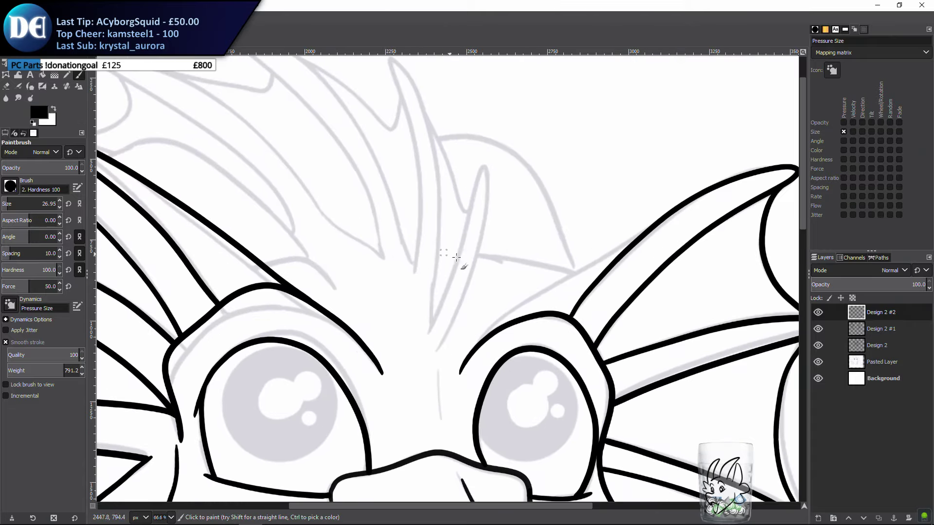
drag(460, 263, 357, 253)
mouse_move(401, 358)
mouse_down()
mouse_move(429, 318)
mouse_move(591, 219)
mouse_move(649, 167)
mouse_up()
Hide the Pasted Layer sketch to check the whole head's line art, and show the sketch again
click(818, 361)
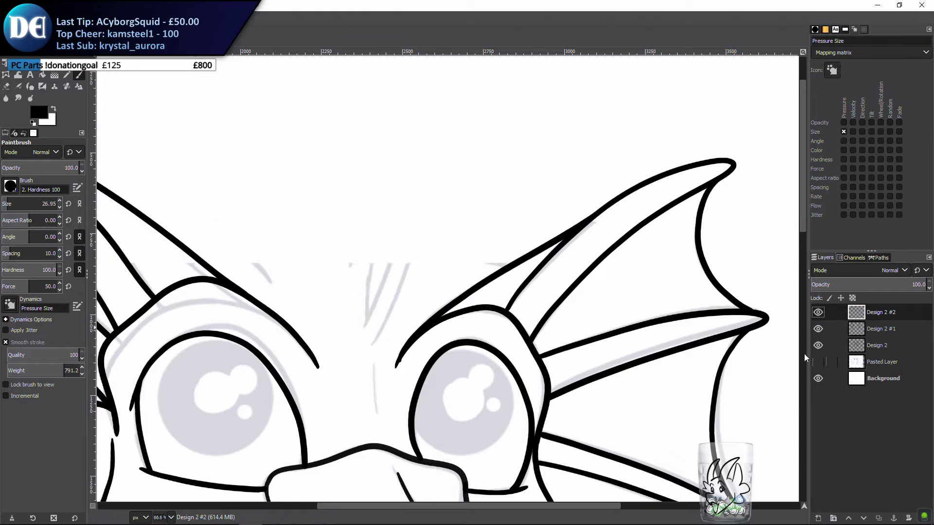
mouse_move(384, 218)
mouse_down()
mouse_move(336, 475)
mouse_move(503, 212)
mouse_up()
scroll(507, 202, down, 3)
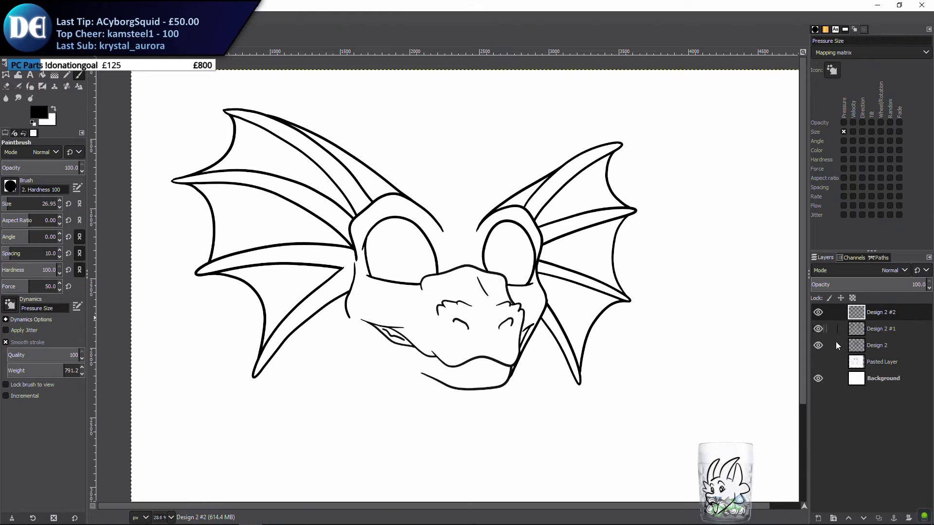
click(817, 362)
mouse_move(445, 430)
mouse_down()
mouse_move(463, 404)
mouse_move(479, 340)
mouse_move(516, 332)
mouse_up()
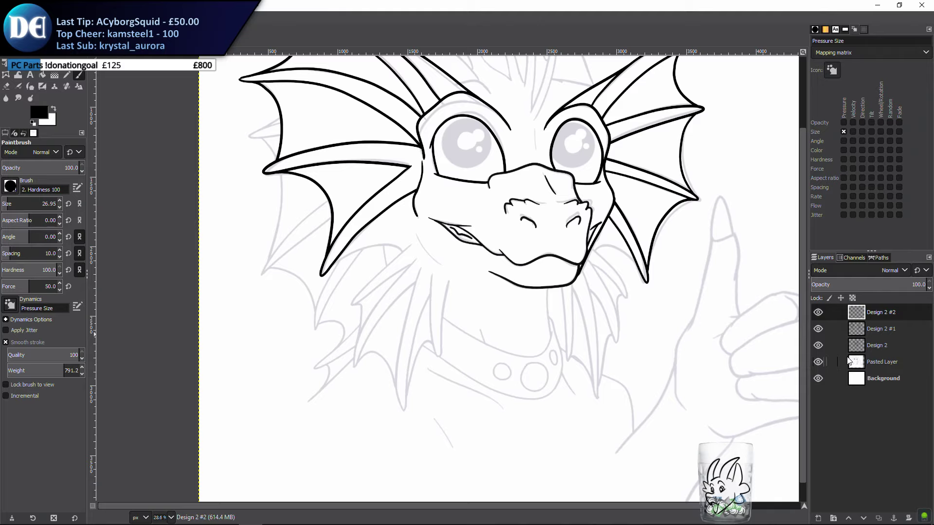
Merge the two upper ear fin layers down into Design 2, and add a new layer for Paintbrush inking
right_click(893, 321)
click(809, 127)
right_click(871, 310)
click(836, 128)
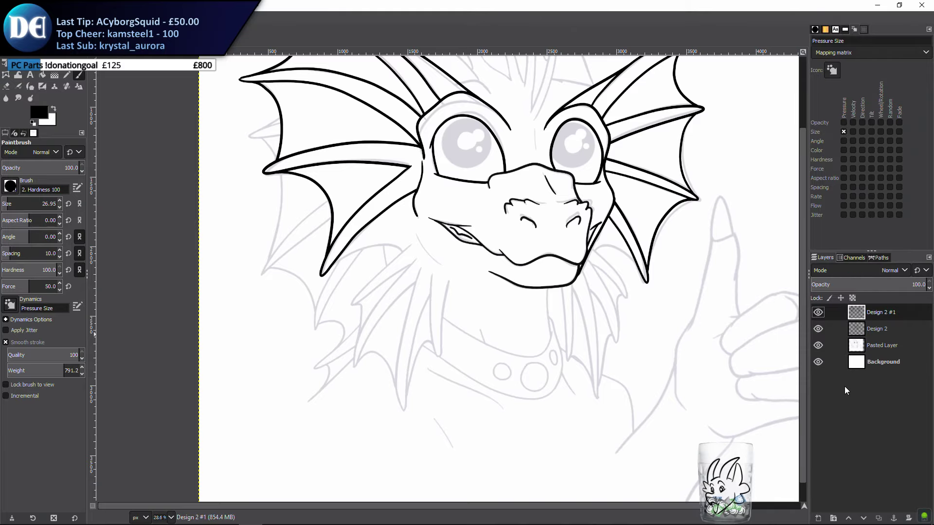
click(818, 518)
click(858, 508)
key(shift+s)
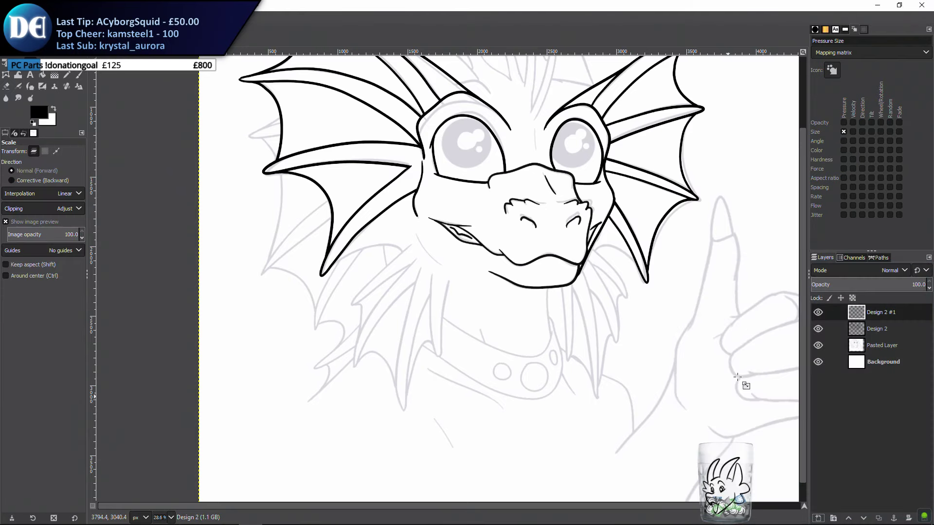
key(p)
Ink the narrow spine of the left neck frill nearest the throat, redoing strokes until it follows the sketch
scroll(375, 375, down, 1)
ctrl+scroll(423, 267, up, 4)
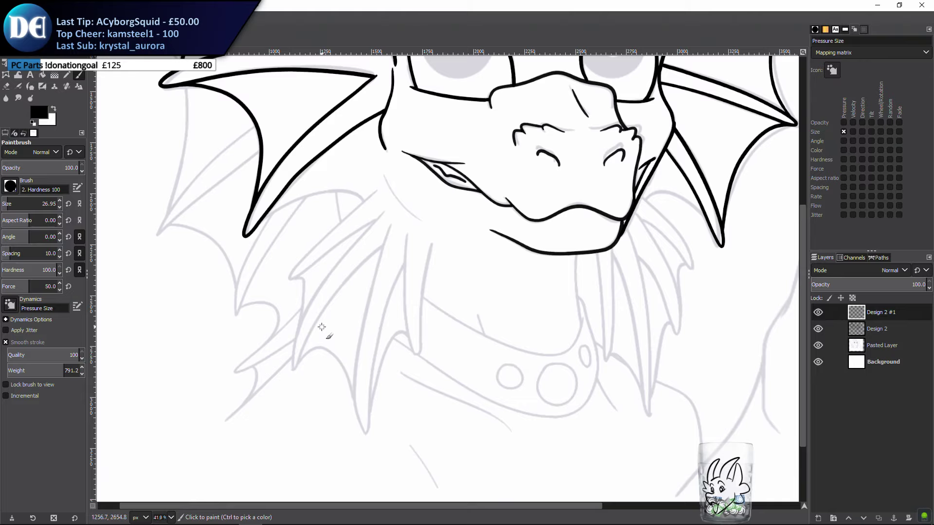
drag(190, 267, 290, 253)
drag(294, 321, 273, 212)
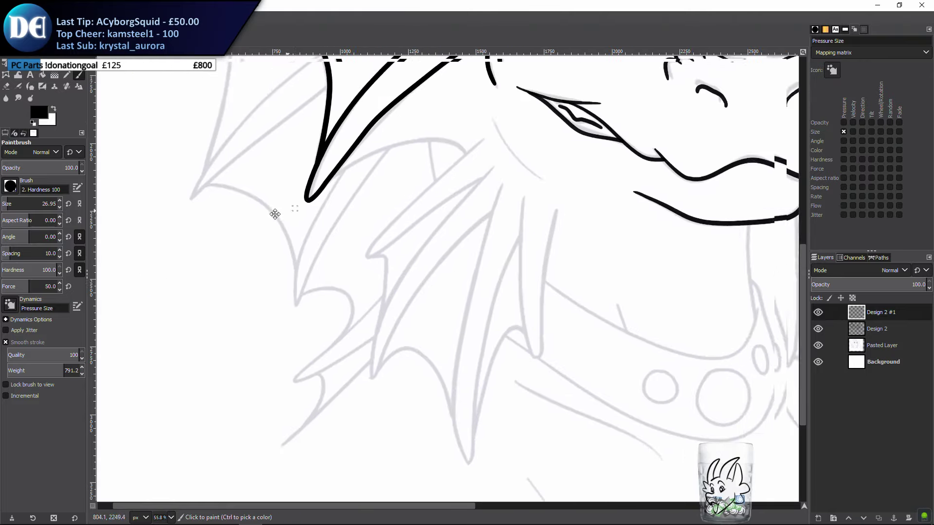
drag(452, 281, 314, 239)
mouse_move(390, 196)
mouse_down()
mouse_move(395, 223)
mouse_move(417, 202)
mouse_move(426, 343)
mouse_move(438, 341)
mouse_move(456, 232)
mouse_up()
key(ctrl+z)
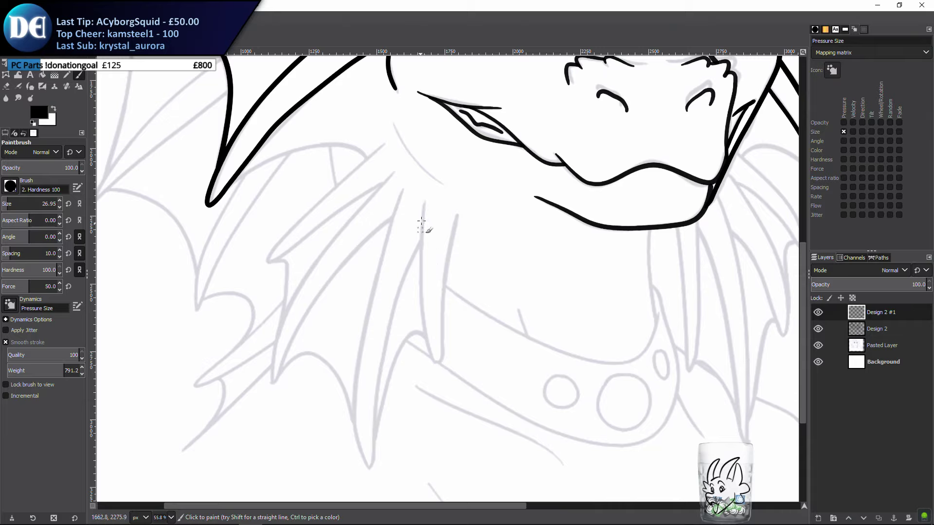
drag(422, 202, 428, 334)
key(ctrl+z)
key(ctrl+z)
mouse_move(422, 199)
mouse_down()
mouse_move(425, 311)
mouse_move(439, 360)
mouse_move(421, 236)
mouse_move(423, 307)
mouse_move(439, 374)
mouse_move(447, 374)
mouse_move(446, 255)
mouse_move(464, 209)
mouse_up()
key(ctrl+z)
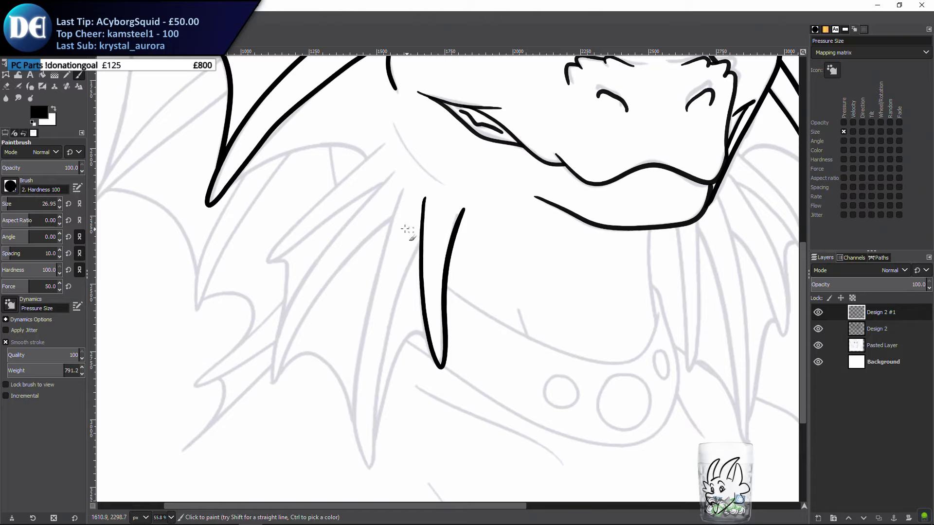
Ink the long second spine of the left neck frill, redoing stray strokes, and check it with the Pasted Layer sketch hidden
drag(380, 236, 439, 226)
drag(443, 211, 405, 192)
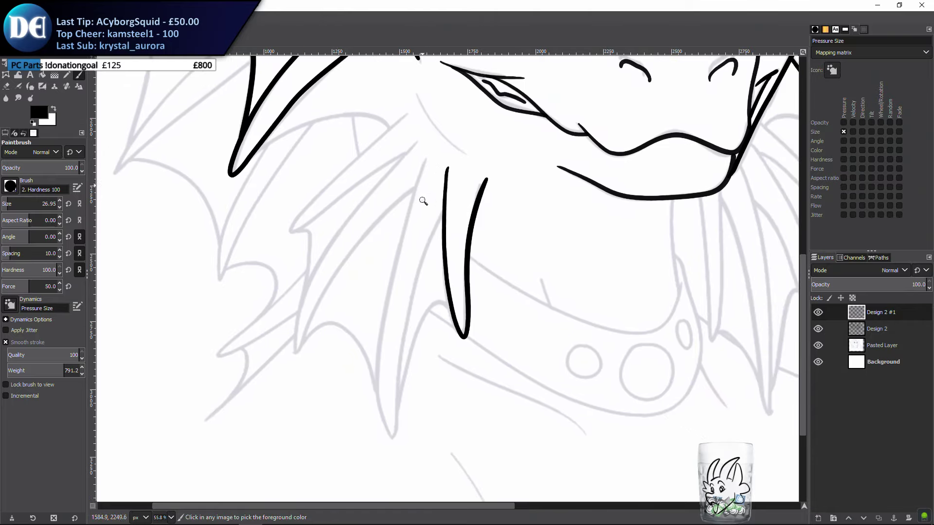
scroll(413, 224, down, 2)
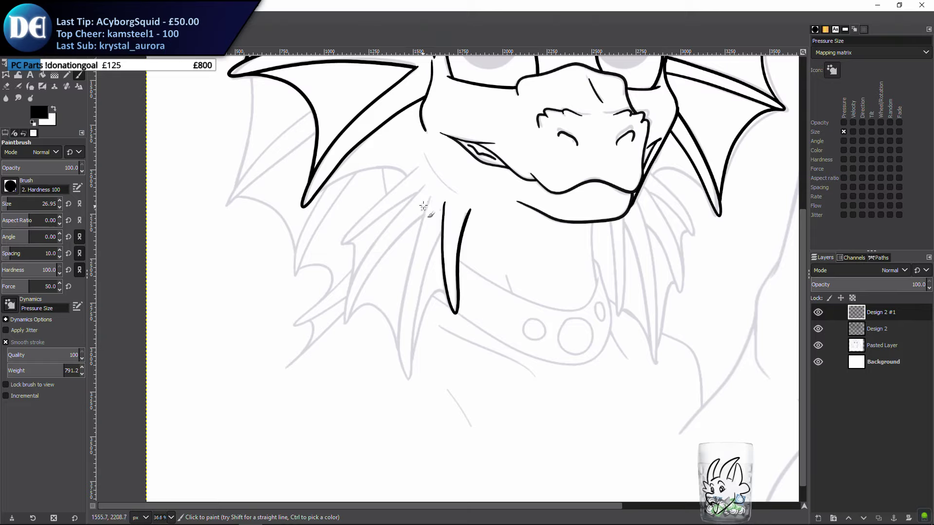
mouse_move(431, 195)
mouse_down()
mouse_move(406, 375)
mouse_move(428, 253)
mouse_up()
key(ctrl+z)
drag(431, 195, 403, 332)
key(ctrl+z)
drag(428, 196, 400, 355)
key(ctrl+z)
mouse_move(432, 193)
mouse_down()
mouse_move(401, 341)
mouse_move(411, 390)
mouse_move(437, 225)
mouse_move(425, 241)
mouse_move(376, 231)
mouse_up()
key(ctrl+z)
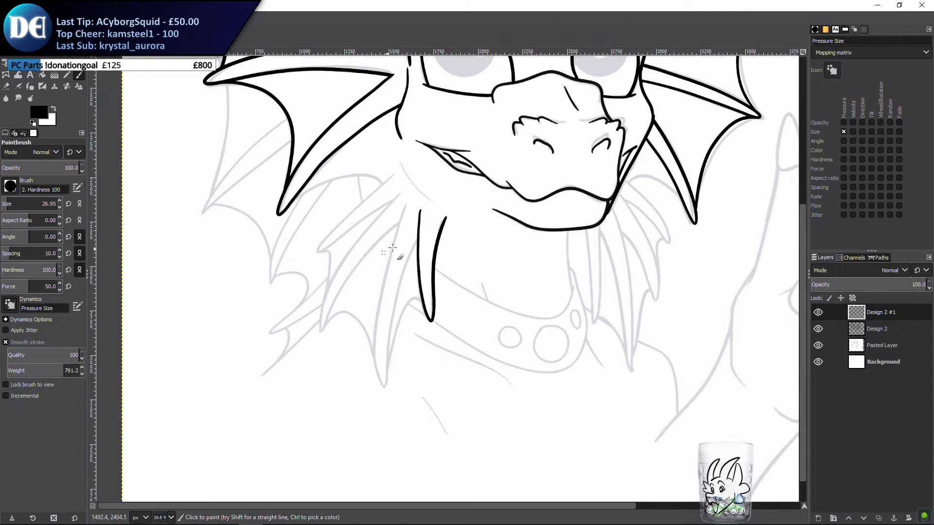
scroll(396, 253, left, 1)
scroll(401, 234, down, 1)
drag(421, 199, 395, 343)
key(ctrl+z)
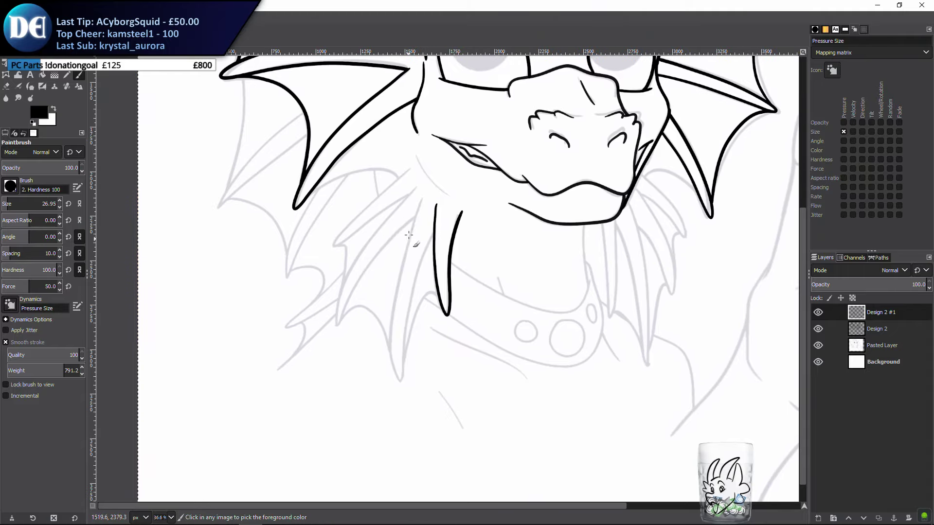
drag(421, 198, 402, 250)
mouse_move(392, 282)
mouse_down()
mouse_move(391, 368)
mouse_move(403, 390)
mouse_move(414, 268)
mouse_move(445, 201)
mouse_move(424, 206)
mouse_move(405, 238)
mouse_move(389, 290)
mouse_move(393, 367)
mouse_up()
key(ctrl+z)
key(ctrl+z)
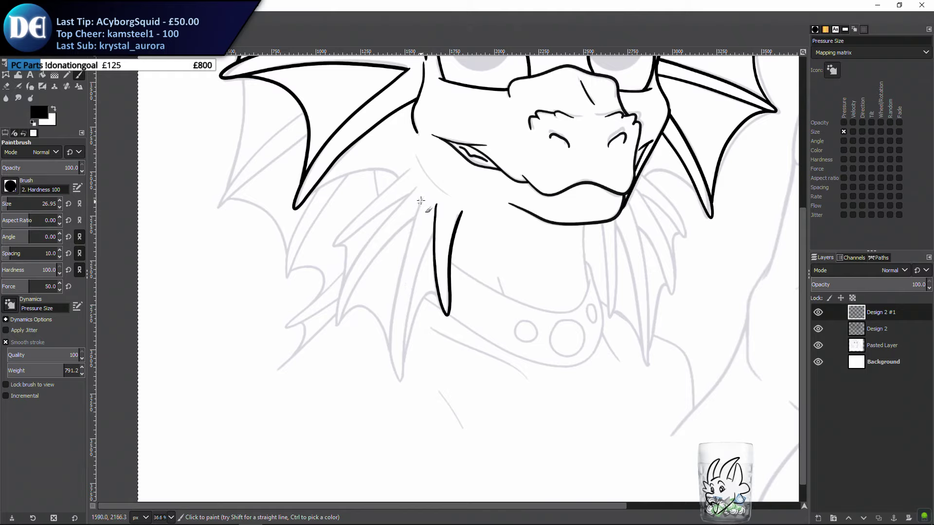
drag(421, 199, 395, 327)
key(ctrl+z)
drag(406, 247, 402, 260)
key(ctrl+z)
mouse_move(422, 198)
mouse_down()
mouse_move(382, 327)
mouse_move(397, 386)
mouse_move(405, 297)
mouse_move(439, 219)
mouse_up()
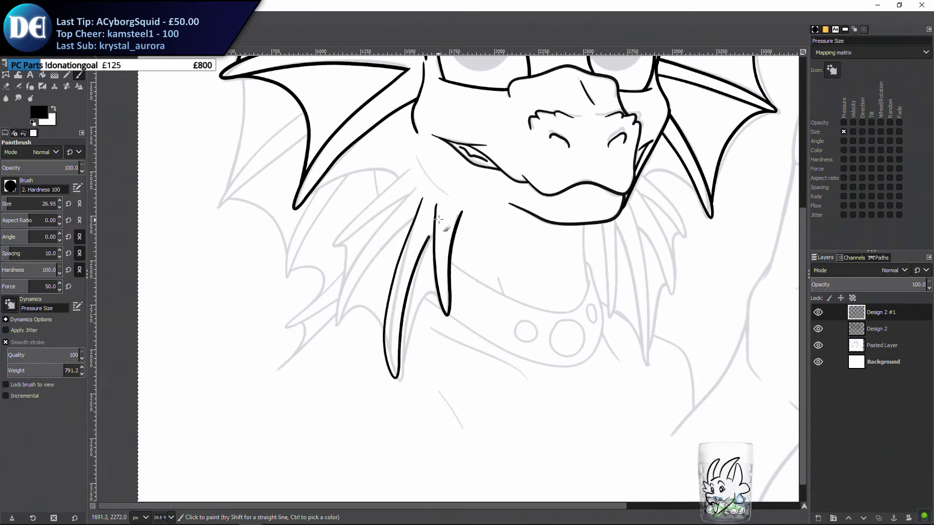
click(819, 345)
click(820, 343)
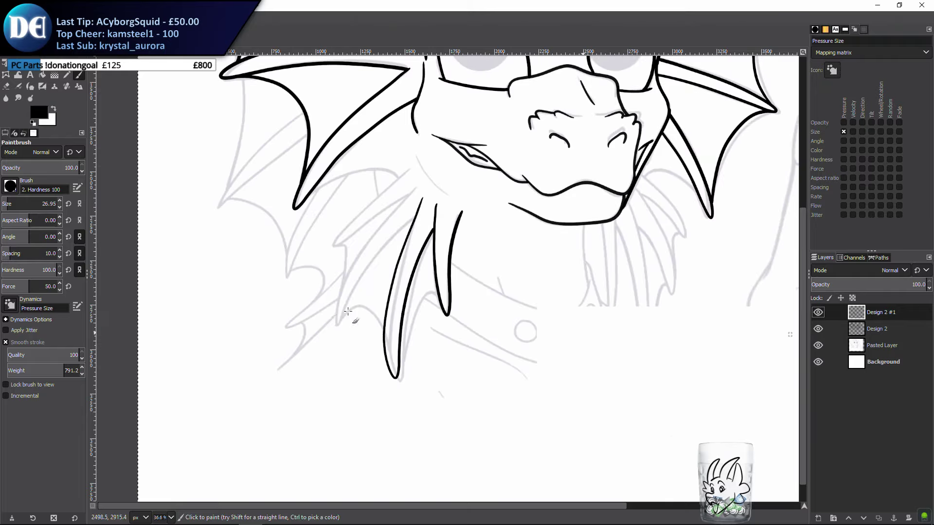
Ink the third spine of the left neck frill, and toggle the Pasted Layer sketch off and on to check it
mouse_move(363, 213)
mouse_down()
mouse_move(378, 256)
mouse_move(345, 385)
mouse_move(385, 310)
mouse_move(430, 260)
mouse_up()
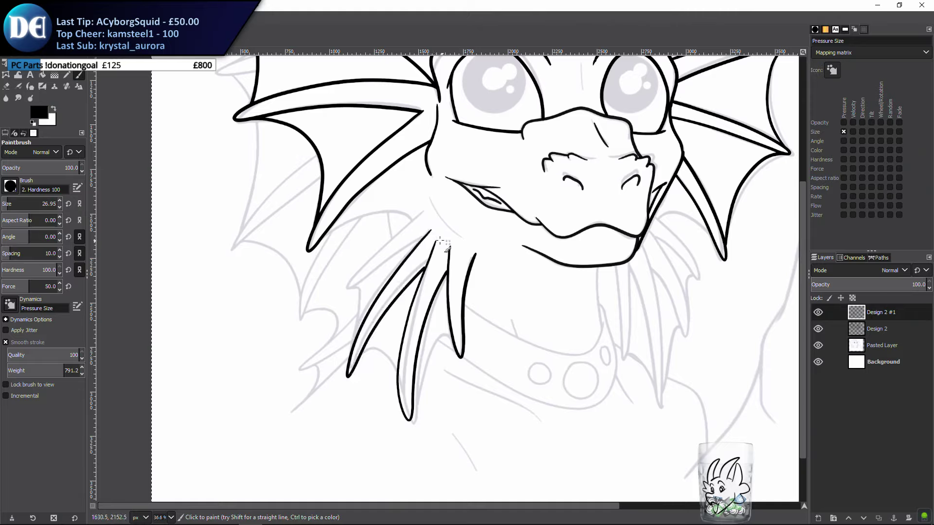
click(815, 346)
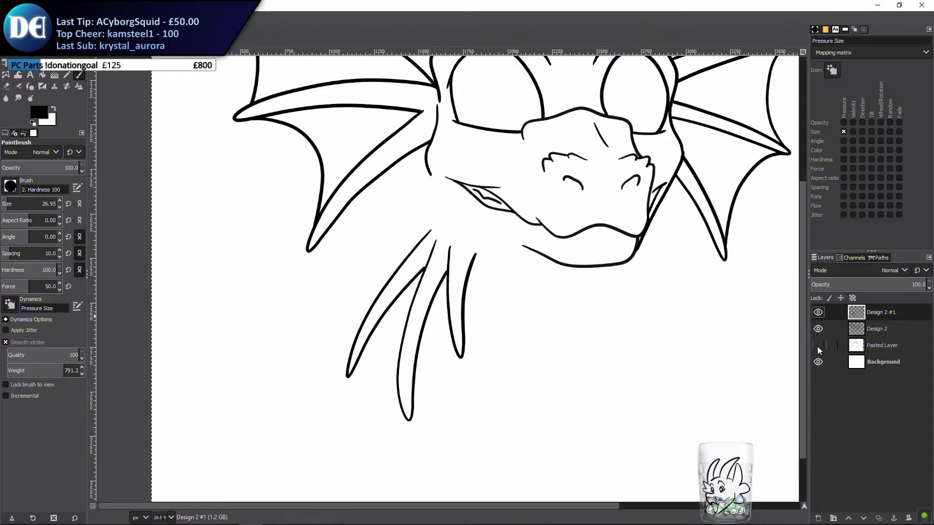
click(818, 345)
Ink the short uppermost fourth spine of the left neck frill below the jaw, redoing it until the shape is clean
mouse_move(392, 234)
mouse_down()
mouse_move(462, 253)
mouse_move(486, 239)
mouse_move(416, 307)
mouse_up()
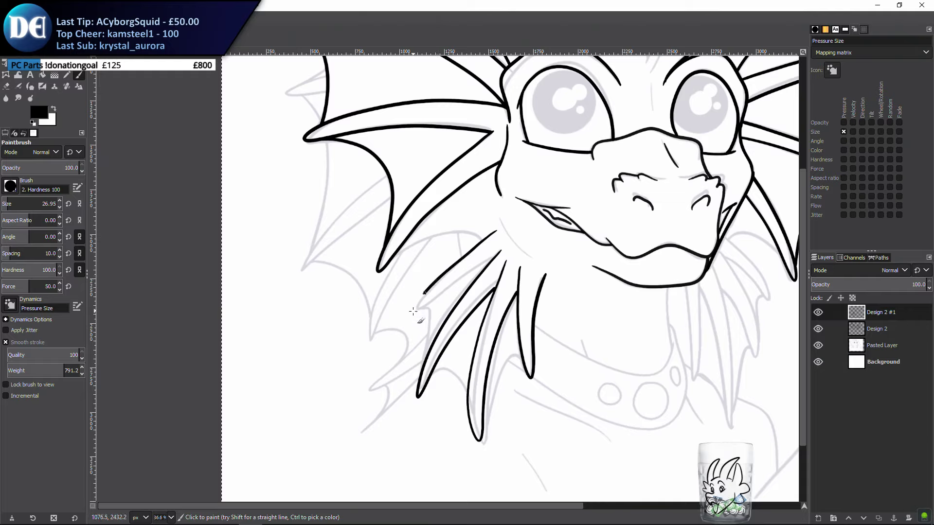
key(ctrl+z)
mouse_move(487, 237)
mouse_down()
mouse_move(477, 260)
mouse_move(417, 311)
mouse_move(432, 303)
mouse_up()
key(ctrl+z)
mouse_move(494, 231)
mouse_down()
mouse_move(407, 312)
mouse_move(496, 258)
mouse_up()
key(ctrl+z)
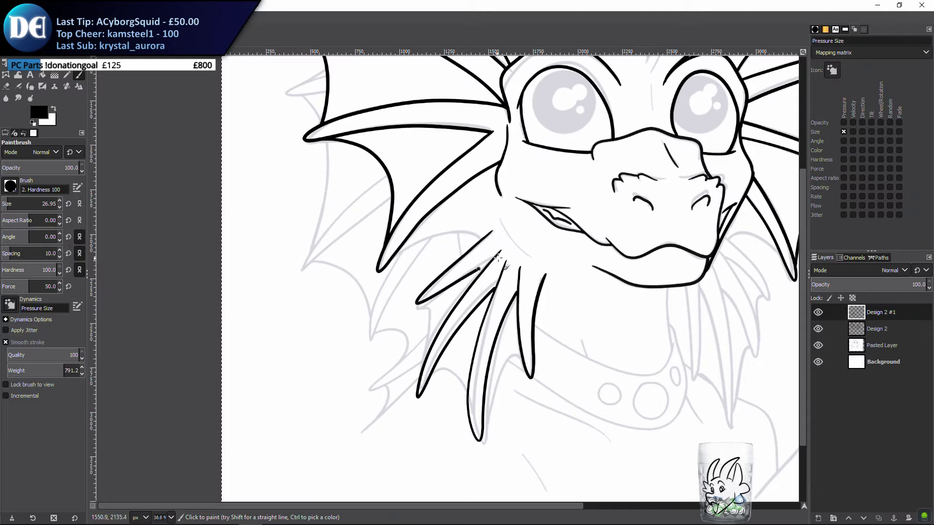
key(ctrl+z)
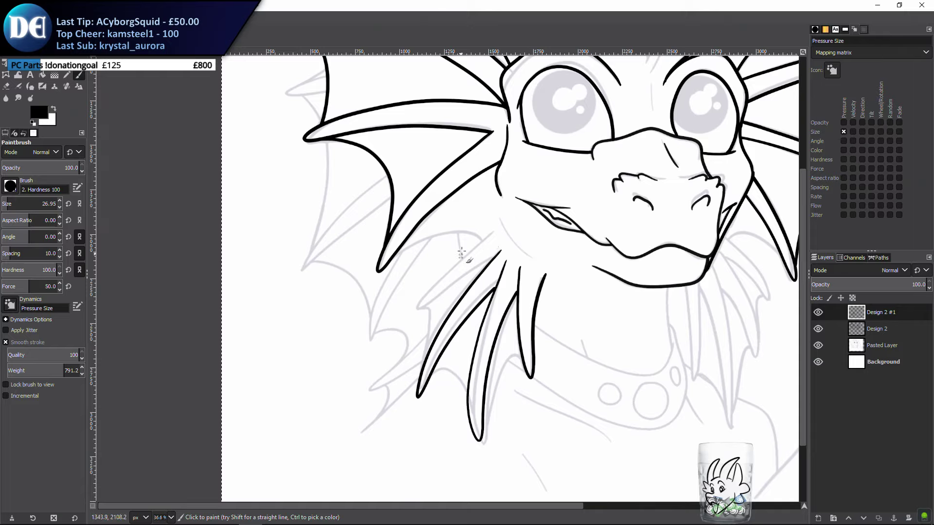
mouse_move(487, 237)
mouse_down()
mouse_move(417, 301)
mouse_move(474, 255)
mouse_move(501, 258)
mouse_up()
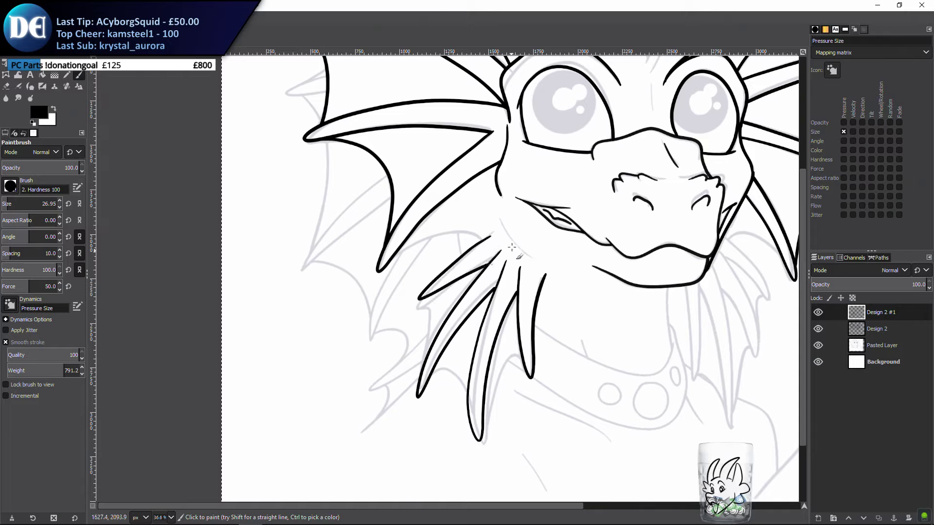
key(ctrl+z)
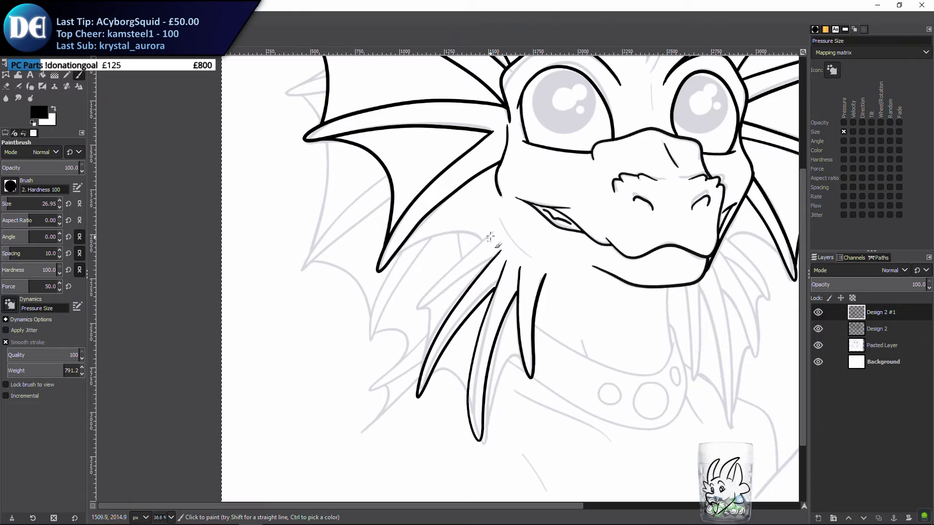
mouse_move(487, 238)
mouse_down()
mouse_move(437, 276)
mouse_move(423, 302)
mouse_up()
key(ctrl+z)
mouse_move(470, 248)
mouse_down()
mouse_move(403, 311)
mouse_move(508, 250)
mouse_up()
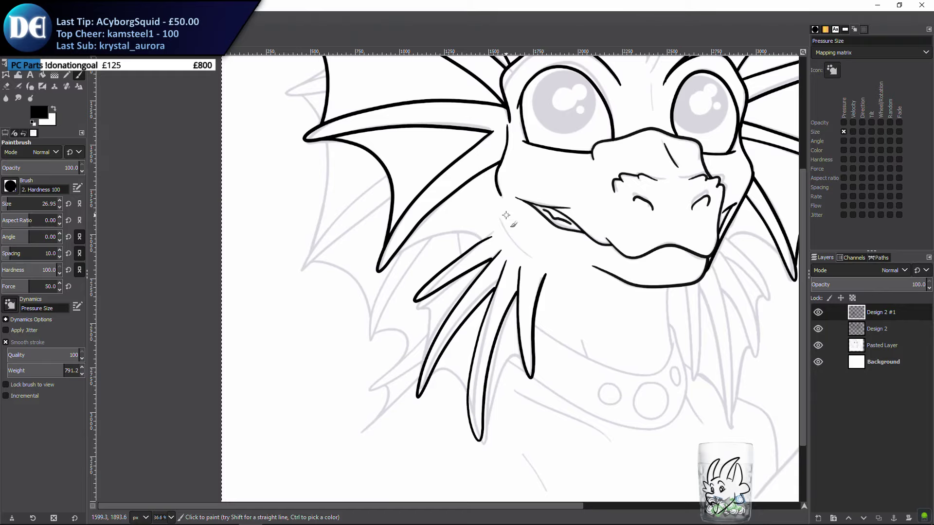
drag(354, 307, 317, 291)
key(ctrl+z)
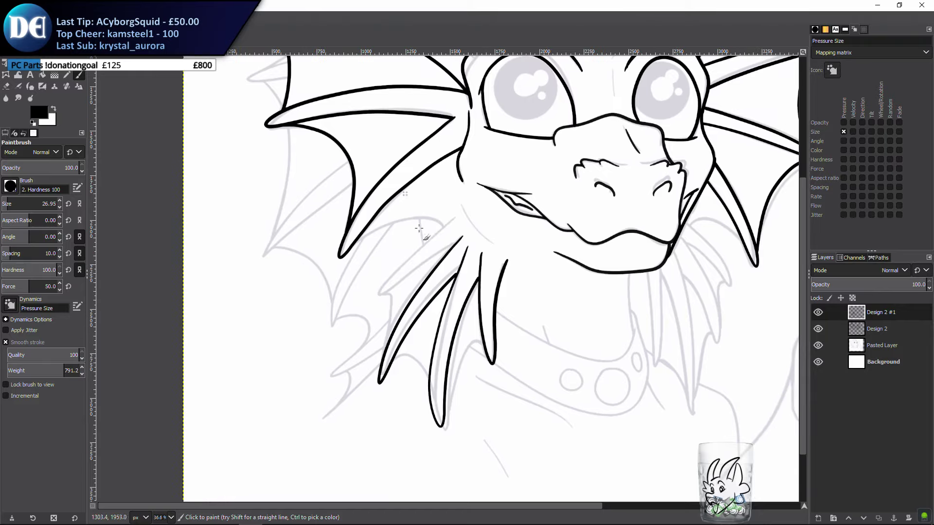
drag(458, 266, 467, 298)
scroll(433, 286, up, 1)
mouse_move(471, 244)
mouse_down()
mouse_move(439, 285)
mouse_move(370, 338)
mouse_move(485, 265)
mouse_up()
key(ctrl+z)
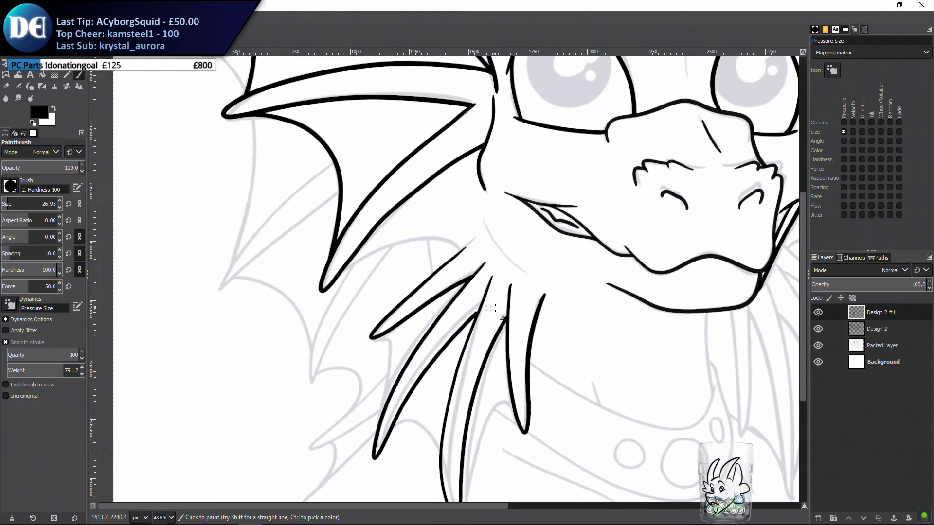
Ink the narrow spine of the right neck frill nearest the throat, hanging from under the chin, redoing strokes that stray
drag(469, 318, 490, 284)
scroll(470, 297, right, 10)
scroll(461, 331, down, 2)
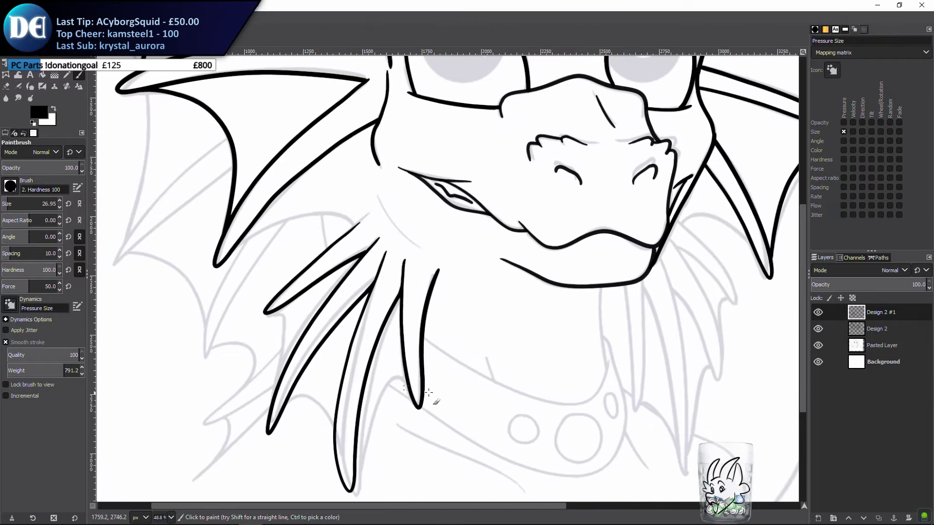
scroll(483, 282, down, 1)
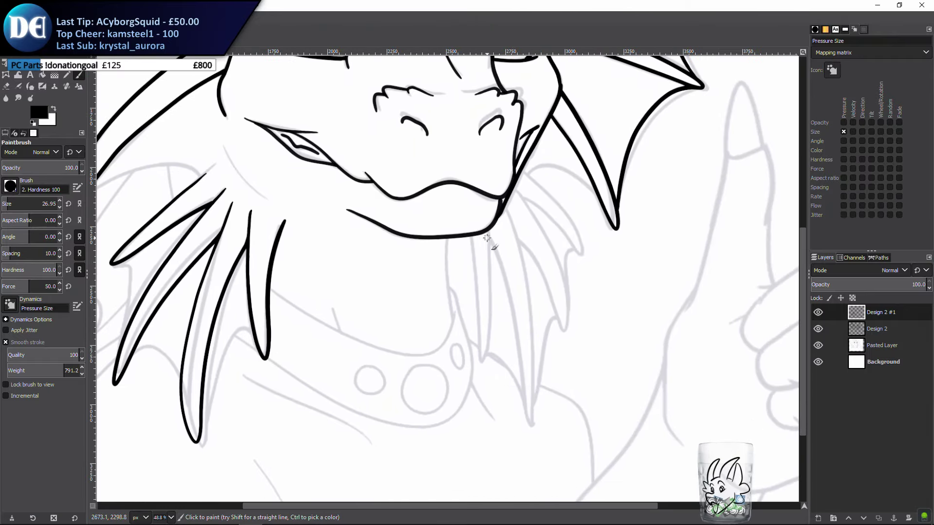
mouse_move(472, 236)
mouse_down()
mouse_move(484, 287)
mouse_move(483, 362)
mouse_up()
key(ctrl+z)
mouse_move(480, 284)
mouse_down()
mouse_move(482, 363)
mouse_move(480, 234)
mouse_up()
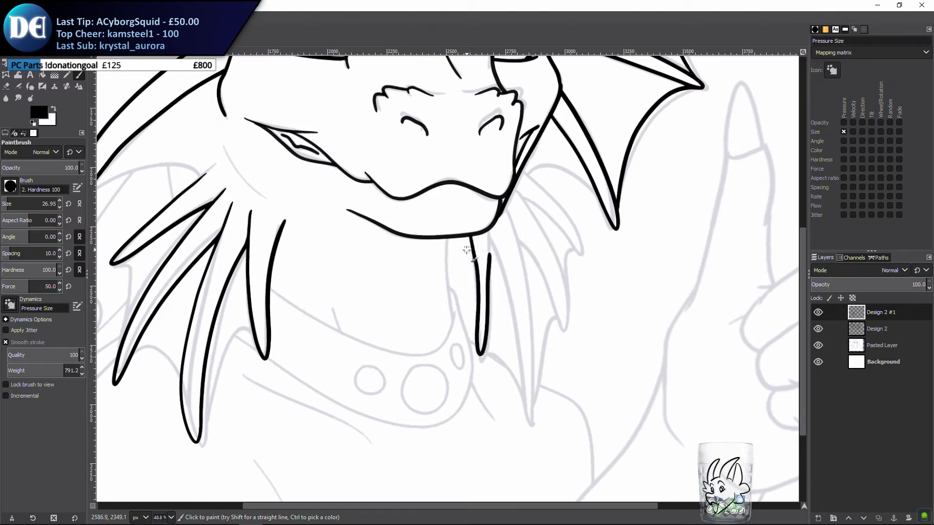
key(ctrl+z)
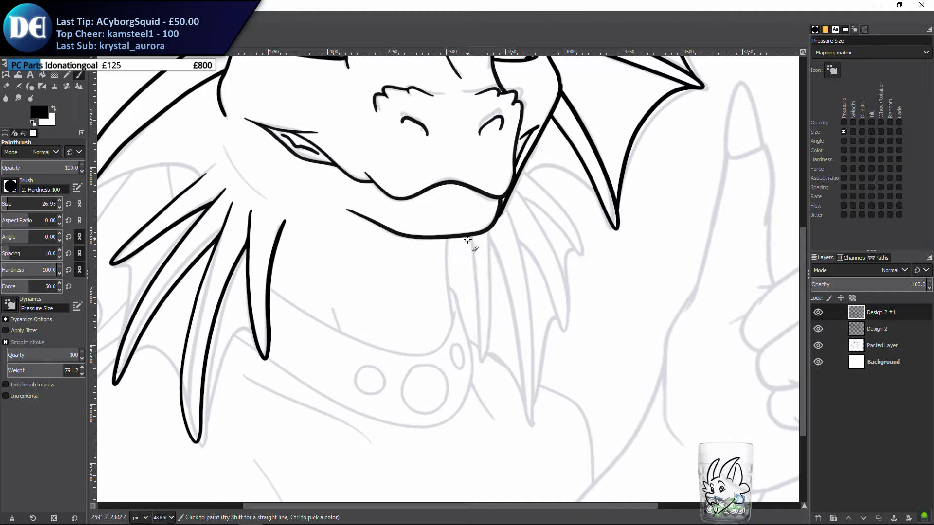
mouse_move(470, 237)
mouse_down()
mouse_move(485, 370)
mouse_move(489, 227)
mouse_up()
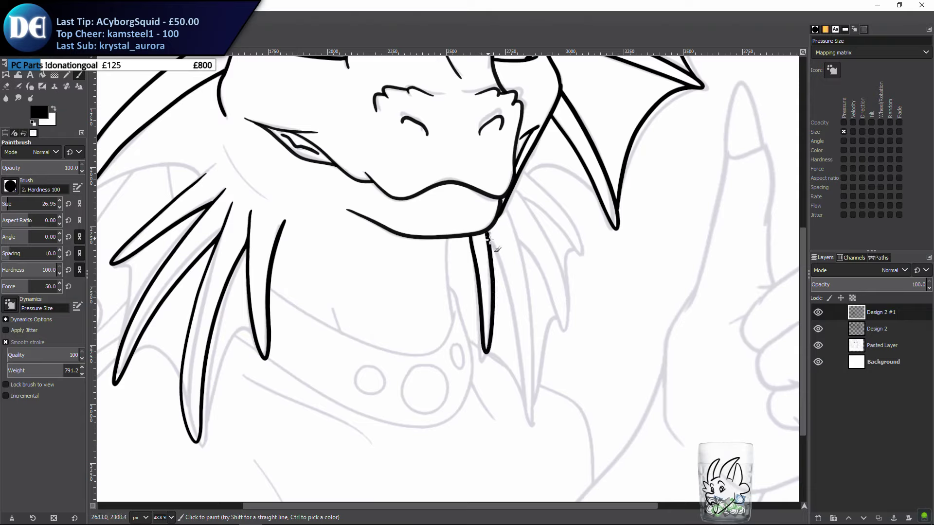
Ink the long second spine of the right neck frill, starting under the chin, redoing strokes that stray from the sketch
drag(488, 236, 528, 413)
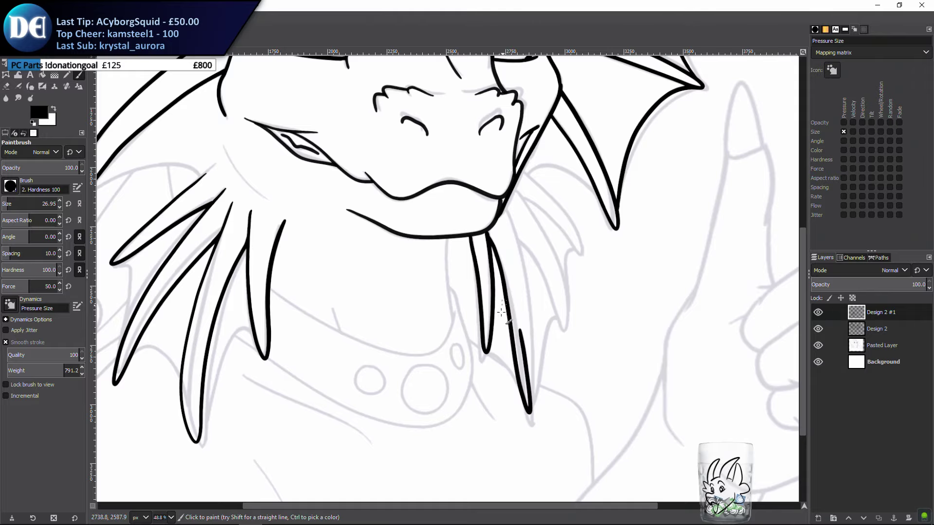
scroll(484, 243, down, 2)
key(ctrl+z)
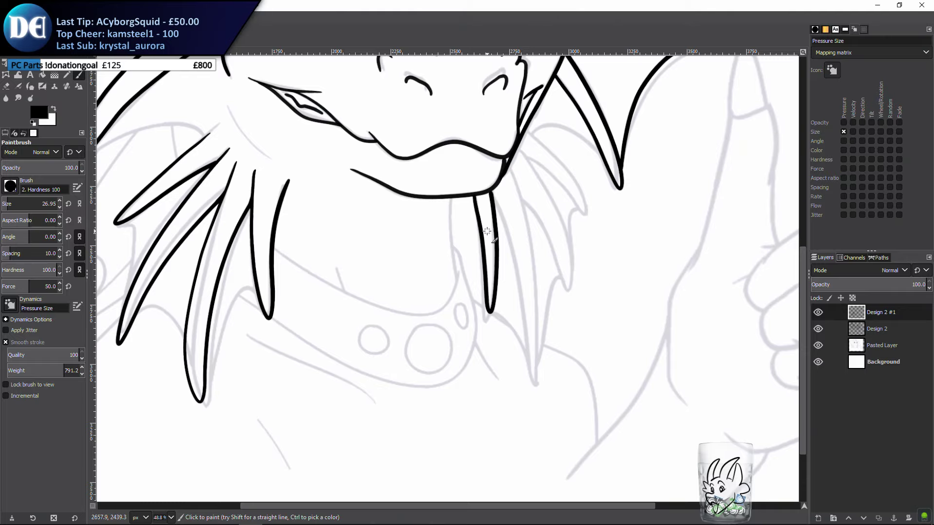
mouse_move(422, 281)
mouse_down()
mouse_move(373, 285)
mouse_move(488, 271)
mouse_move(333, 302)
mouse_up()
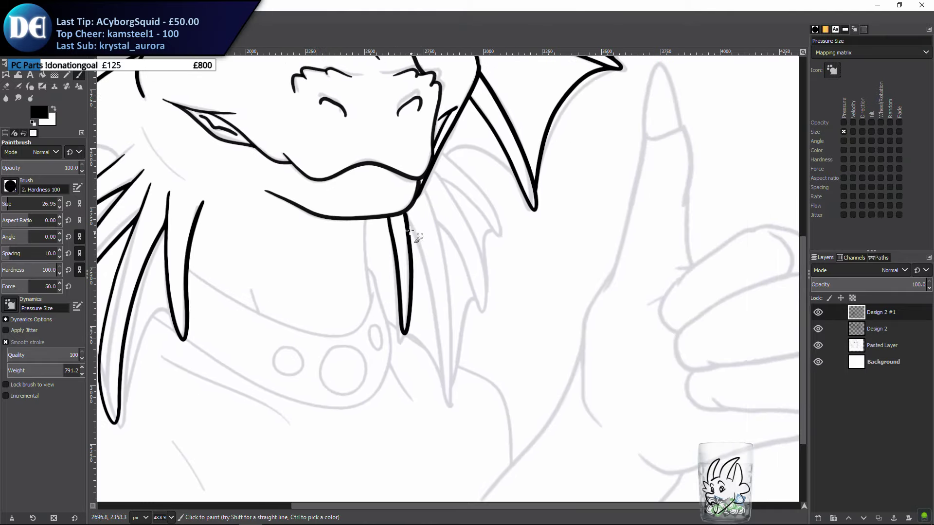
mouse_move(405, 219)
mouse_down()
mouse_move(462, 410)
mouse_move(467, 372)
mouse_move(435, 277)
mouse_up()
key(ctrl+z)
mouse_move(407, 223)
mouse_down()
mouse_move(430, 281)
mouse_move(453, 408)
mouse_move(449, 281)
mouse_move(419, 170)
mouse_up()
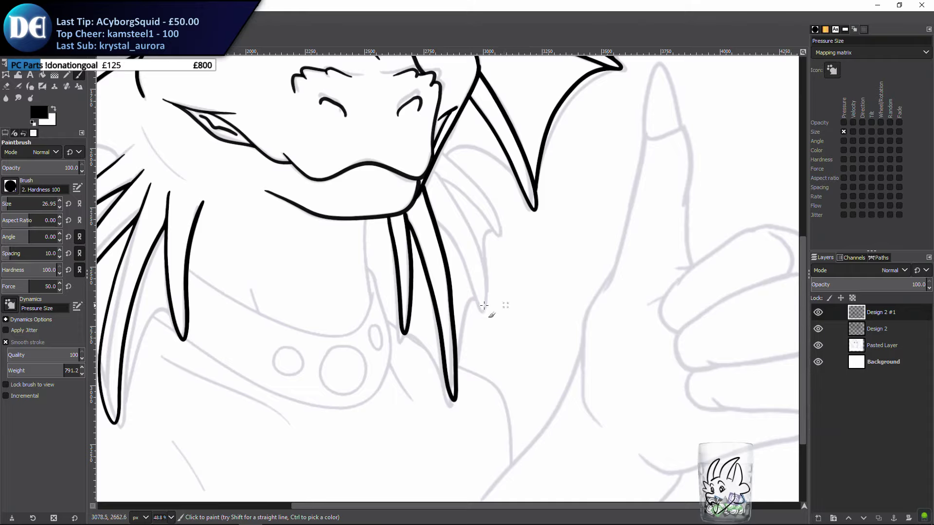
Ink the third and the uppermost fourth spines of the right neck frill, and hide the Pasted Layer sketch to check them
scroll(422, 284, right, 4)
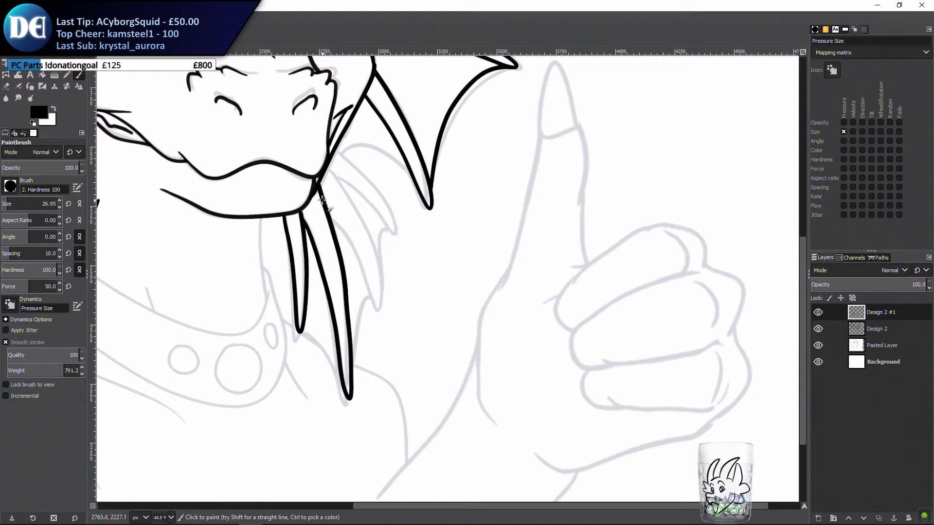
mouse_move(321, 199)
mouse_down()
mouse_move(365, 251)
mouse_move(393, 318)
mouse_move(377, 252)
mouse_move(320, 158)
mouse_up()
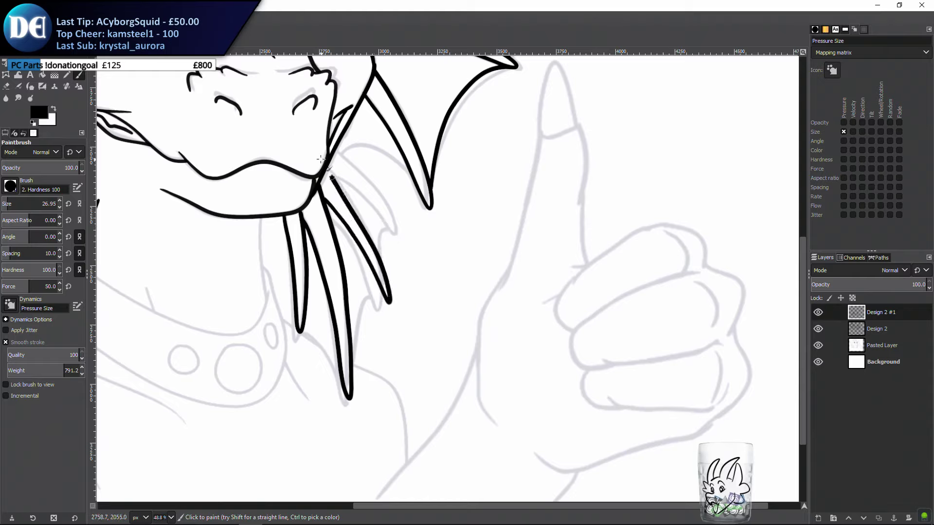
key(ctrl+z)
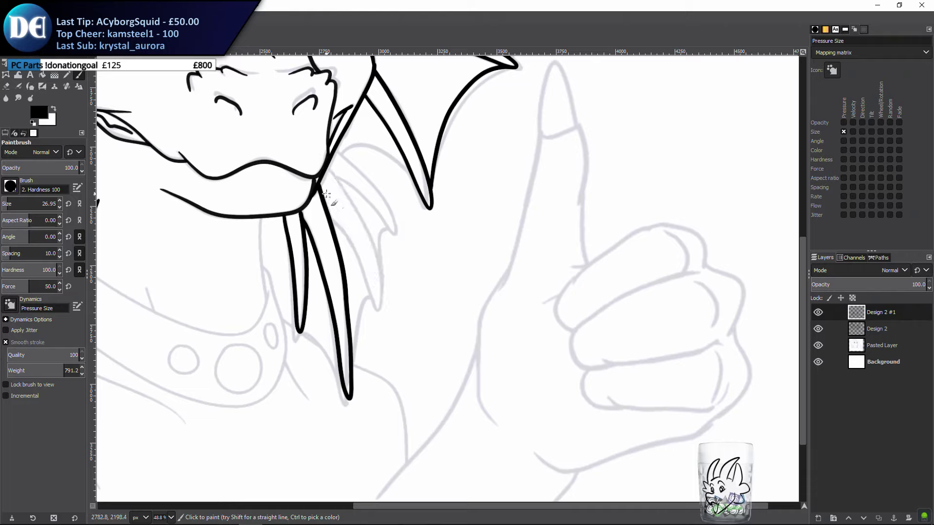
mouse_move(324, 195)
mouse_down()
mouse_move(364, 265)
mouse_move(382, 323)
mouse_move(369, 245)
mouse_move(319, 148)
mouse_move(332, 203)
mouse_move(346, 191)
mouse_move(338, 178)
mouse_move(407, 242)
mouse_move(327, 145)
mouse_up()
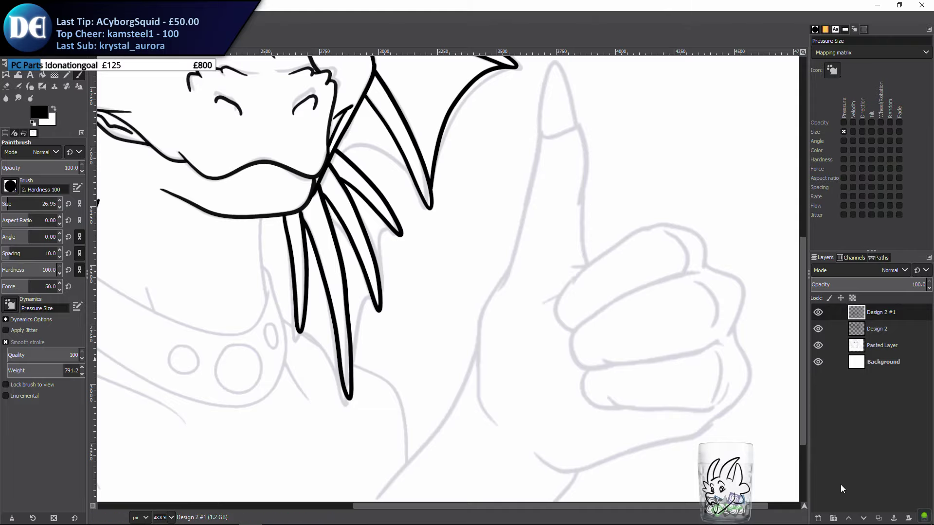
click(818, 345)
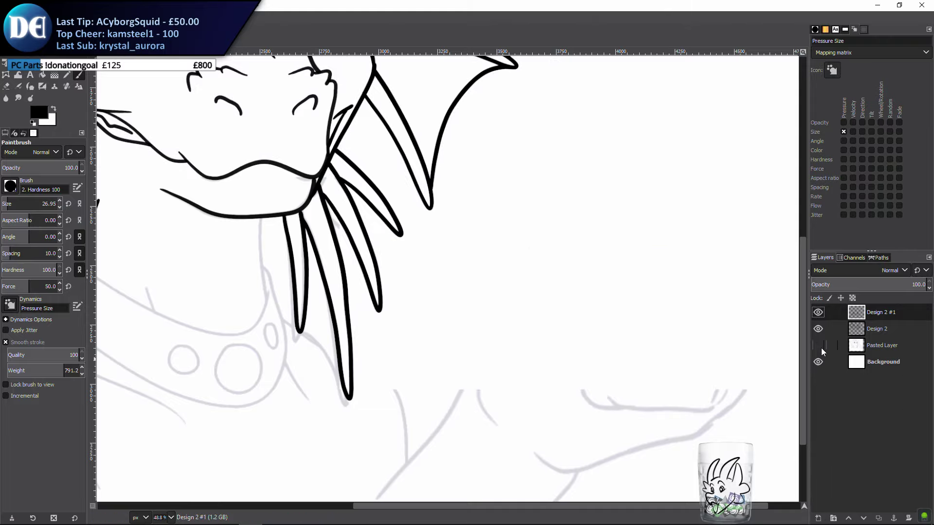
scroll(489, 280, down, 5)
scroll(489, 280, up, 3)
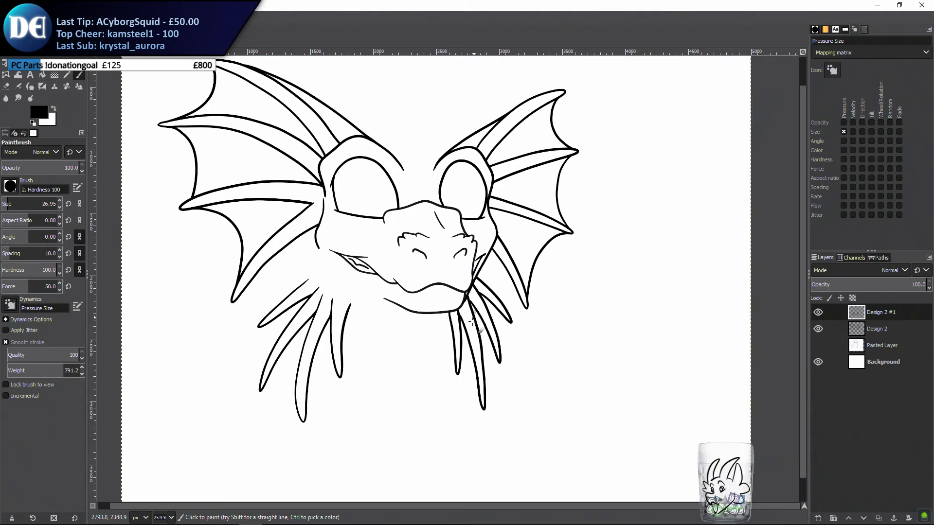
Merge the neck spine layer down into Design 2, and add a new layer above it with the Pasted Layer sketch visible again
right_click(858, 311)
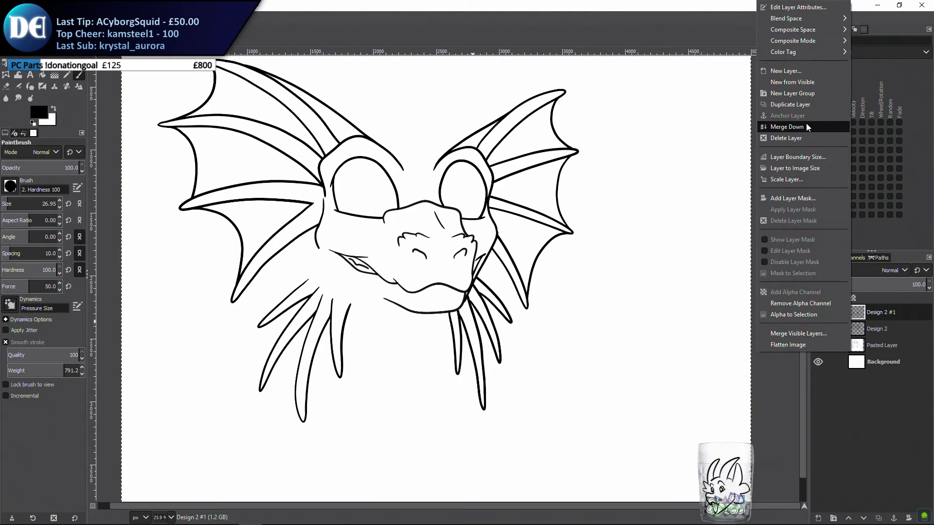
click(821, 127)
click(858, 508)
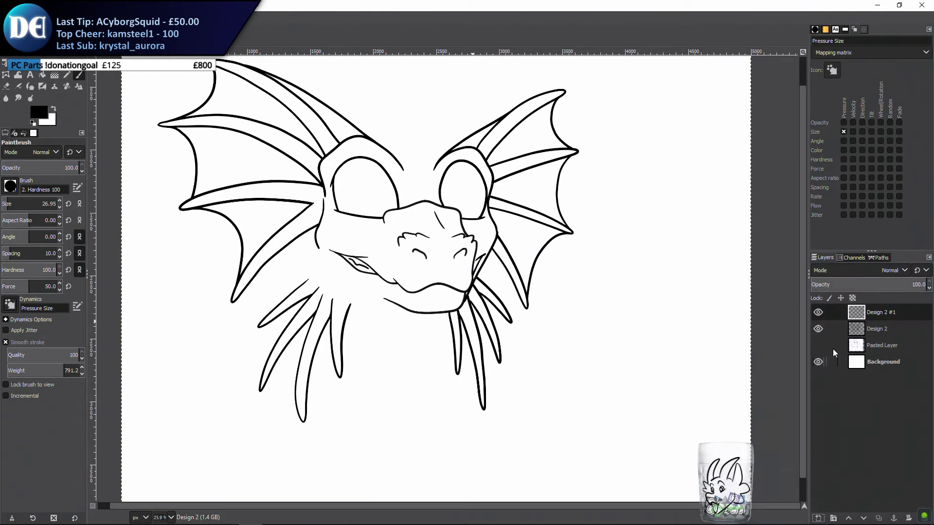
click(818, 345)
Ink the curved membrane edge between the uppermost and third spines of the left neck frill, redoing it until smooth
ctrl+scroll(332, 309, up, 2)
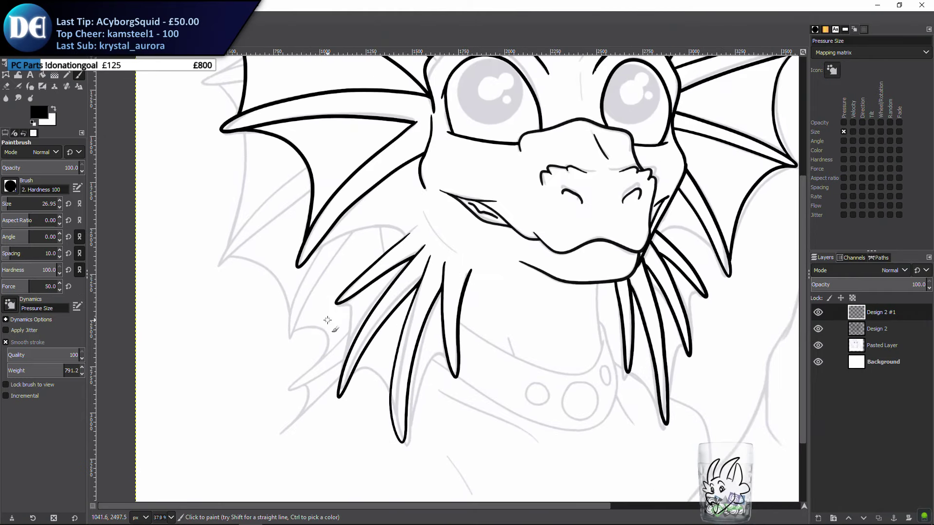
ctrl+scroll(335, 356, up, 4)
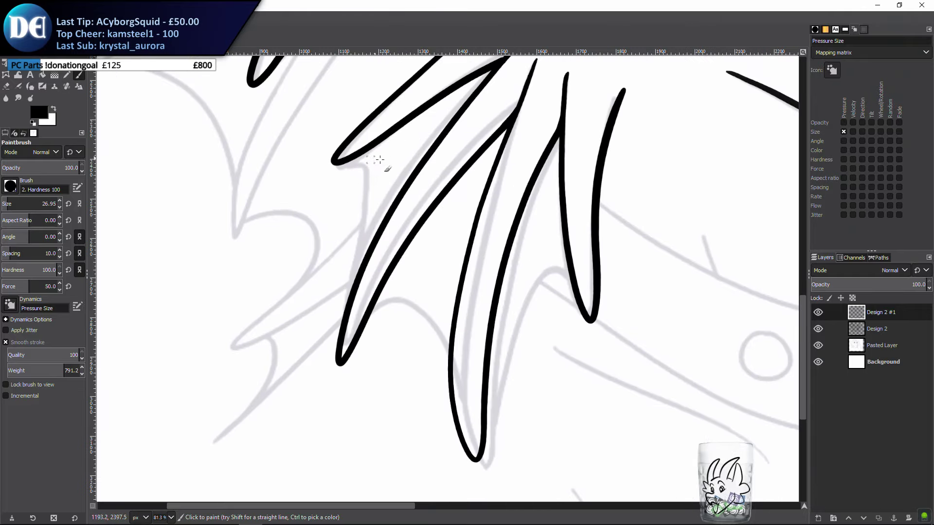
scroll(388, 168, up, 1)
mouse_move(356, 173)
mouse_down()
mouse_move(376, 177)
mouse_move(385, 193)
mouse_move(366, 172)
mouse_move(380, 175)
mouse_move(382, 197)
mouse_move(341, 357)
mouse_up()
key(ctrl+z)
drag(374, 268, 416, 291)
key(ctrl+z)
mouse_move(388, 196)
mouse_down()
mouse_move(417, 196)
mouse_move(427, 208)
mouse_move(392, 363)
mouse_up()
key(ctrl+z)
mouse_move(397, 199)
mouse_down()
mouse_move(416, 196)
mouse_move(421, 213)
mouse_move(395, 298)
mouse_move(382, 426)
mouse_move(370, 284)
mouse_up()
Ink the arched membrane edge of the left neck frill from the third spine's tip to the longest spine
drag(342, 313, 365, 282)
key(ctrl+z)
key(ctrl+z)
mouse_move(341, 316)
mouse_down()
mouse_move(379, 277)
mouse_move(406, 289)
mouse_move(448, 414)
mouse_up()
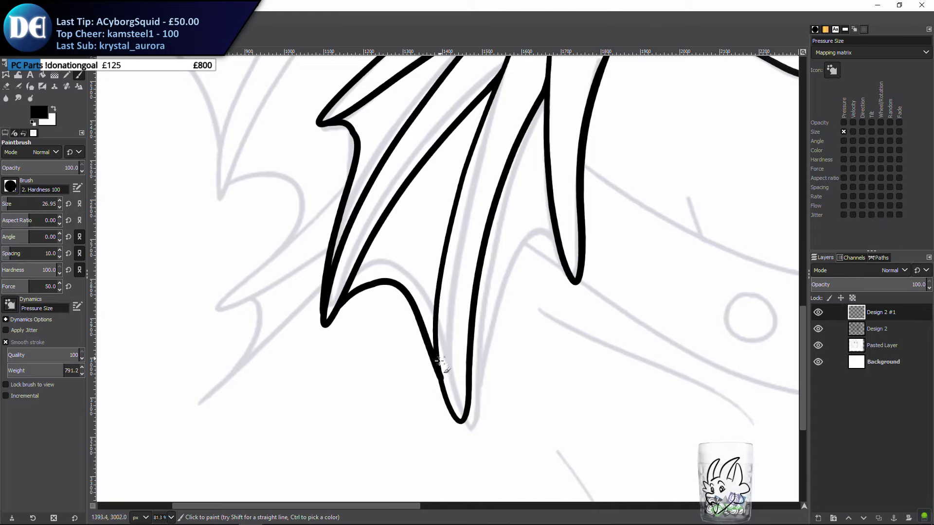
key(shift+e)
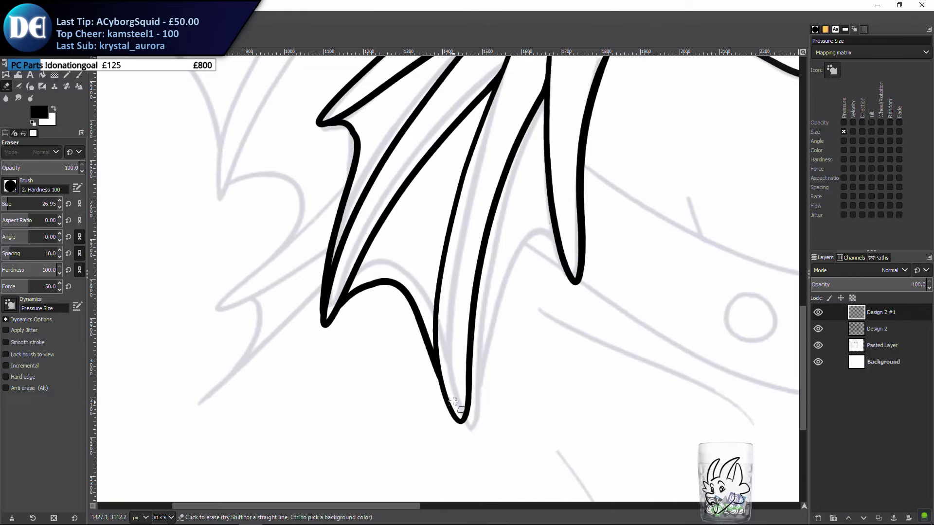
key(p)
Ink the membrane edge of the left neck frill from the longest spine up to the spine nearest the throat
drag(443, 325, 384, 364)
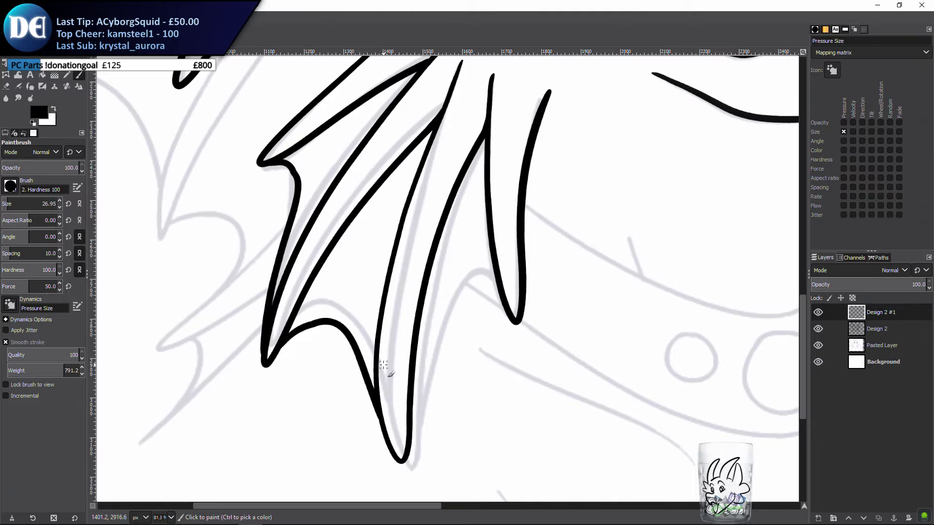
drag(484, 293, 481, 298)
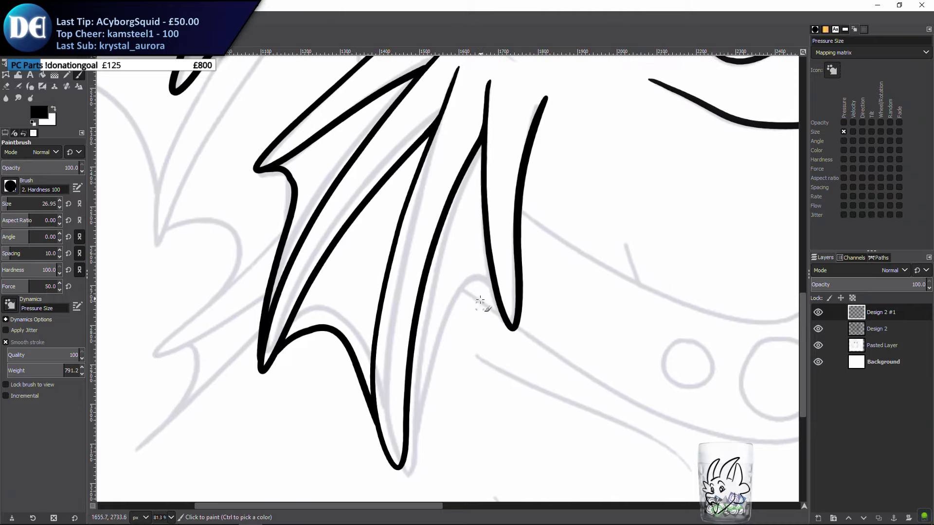
drag(407, 449, 420, 365)
key(ctrl+z)
mouse_move(406, 444)
mouse_down()
mouse_move(435, 358)
mouse_move(462, 313)
mouse_move(492, 291)
mouse_move(501, 302)
mouse_up()
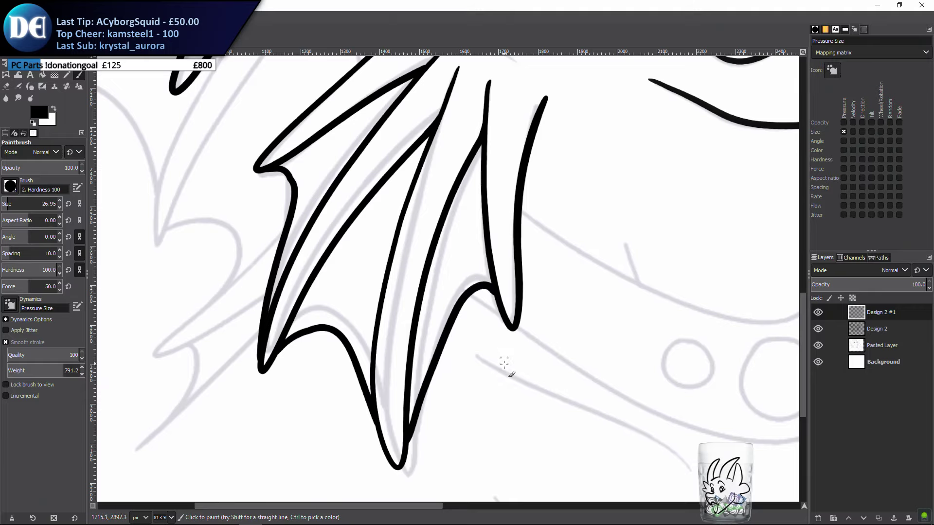
Ink the membrane edge of the right neck frill between the narrow throat spine and the long second spine
scroll(453, 301, right, 10)
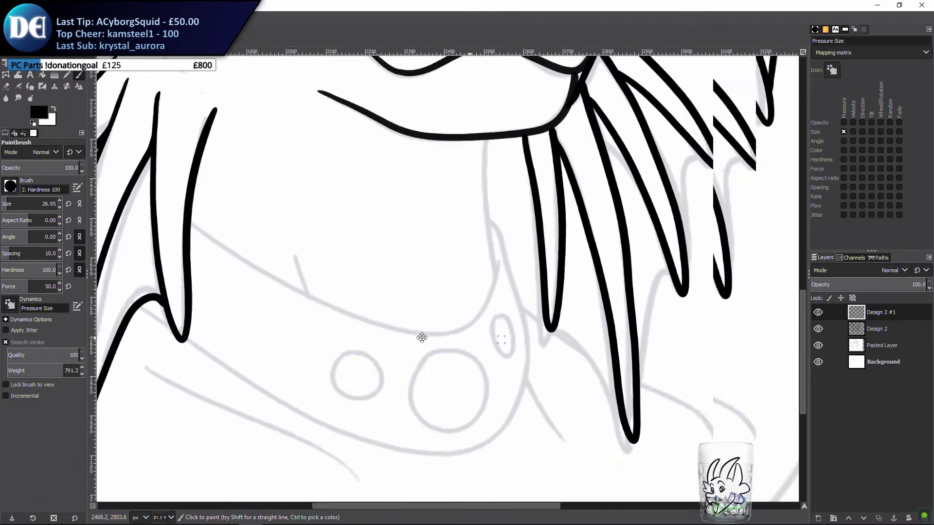
mouse_move(380, 330)
mouse_down()
mouse_move(399, 311)
mouse_move(420, 319)
mouse_move(440, 365)
mouse_up()
key(ctrl+z)
mouse_move(378, 327)
mouse_down()
mouse_move(403, 324)
mouse_move(428, 355)
mouse_move(459, 459)
mouse_up()
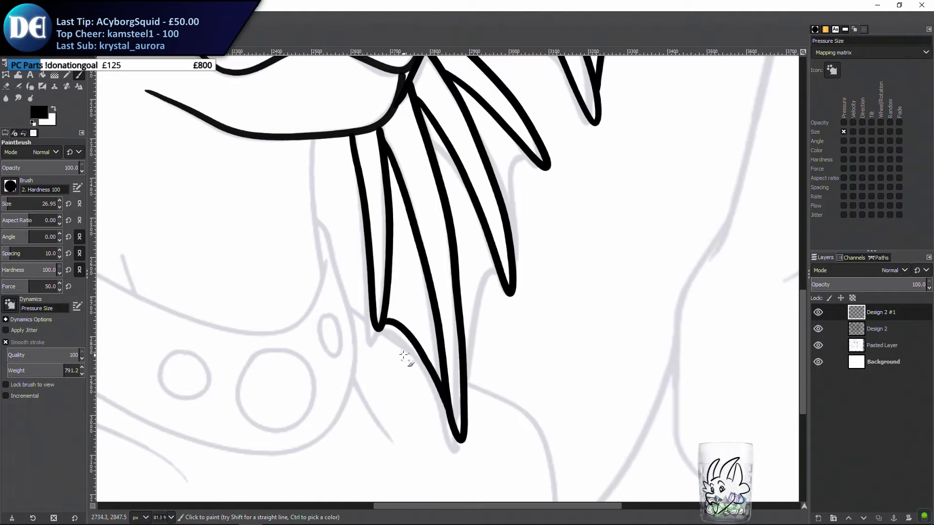
Ink the membrane edge of the right neck frill from the long second spine up to the third spine's tip
drag(406, 335, 355, 350)
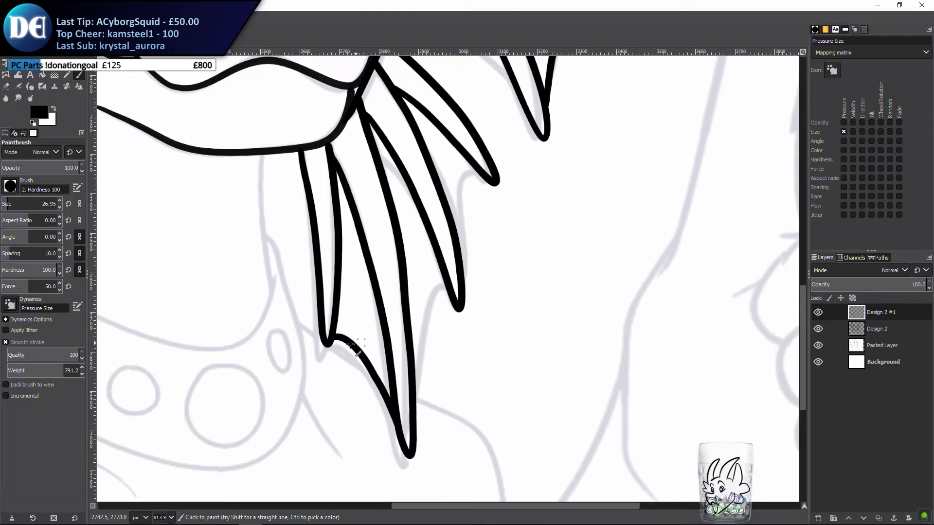
mouse_move(415, 437)
mouse_down()
mouse_move(435, 275)
mouse_move(457, 309)
mouse_up()
key(ctrl+z)
mouse_move(415, 441)
mouse_down()
mouse_move(427, 381)
mouse_move(424, 311)
mouse_move(438, 280)
mouse_move(458, 307)
mouse_up()
Ink the membrane edge between the third and uppermost spines of the right neck frill, redoing it until the curve is clean
mouse_move(437, 270)
mouse_down()
mouse_move(405, 333)
mouse_move(380, 313)
mouse_up()
mouse_move(421, 236)
mouse_down()
mouse_move(398, 231)
mouse_move(391, 358)
mouse_move(402, 236)
mouse_move(407, 216)
mouse_move(420, 212)
mouse_move(431, 239)
mouse_move(405, 218)
mouse_move(395, 230)
mouse_move(394, 298)
mouse_up()
key(ctrl+z)
key(ctrl+z)
right_click(390, 338)
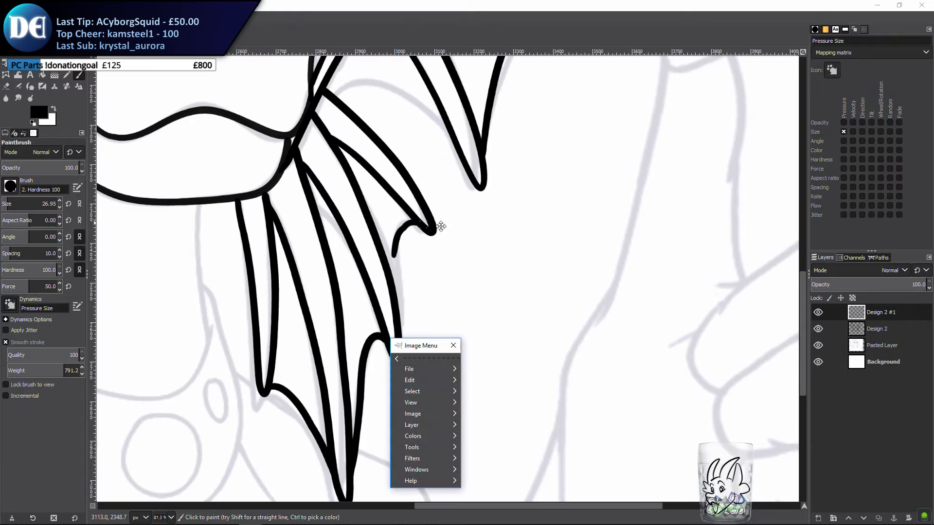
drag(454, 214, 438, 221)
key(ctrl+z)
drag(382, 348, 386, 286)
key(ctrl+z)
mouse_move(381, 352)
mouse_down()
mouse_move(382, 234)
mouse_move(395, 216)
mouse_move(414, 232)
mouse_up()
key(ctrl+z)
mouse_move(377, 352)
mouse_down()
mouse_move(387, 226)
mouse_move(401, 222)
mouse_move(417, 237)
mouse_up()
key(ctrl+z)
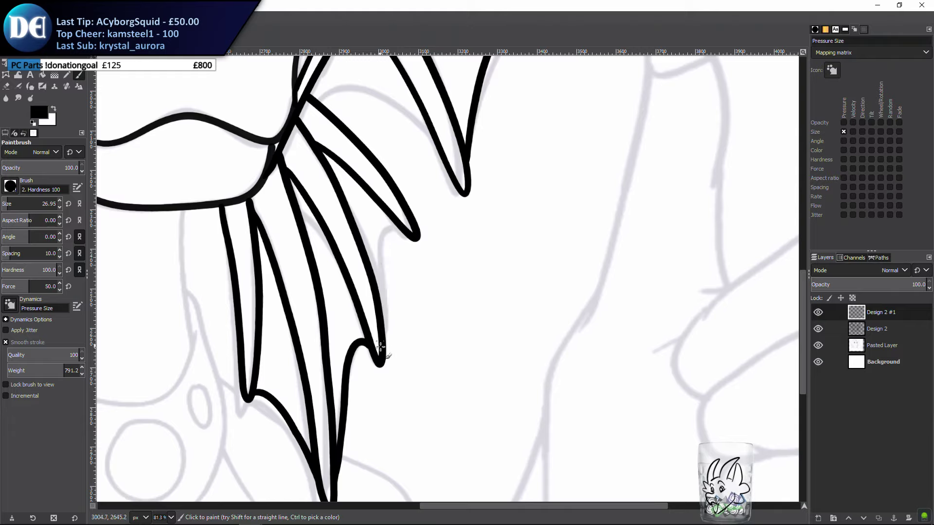
drag(379, 350, 384, 284)
key(ctrl+z)
mouse_move(379, 349)
mouse_down()
mouse_move(384, 243)
mouse_move(391, 231)
mouse_move(417, 237)
mouse_up()
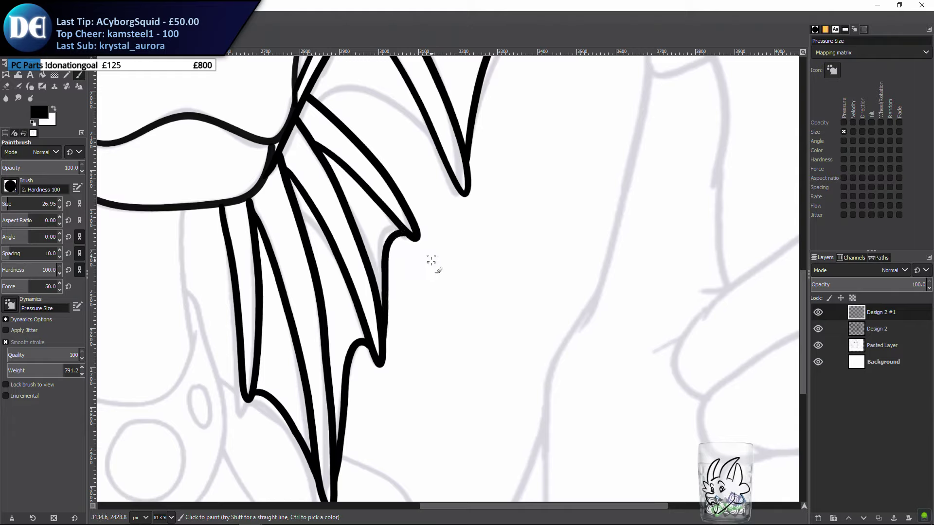
Ink the arched membrane edge joining the right frill's uppermost spine to the lowest head fin spine, redoing it until it fits
drag(394, 204, 432, 292)
mouse_move(402, 208)
mouse_down()
mouse_move(428, 203)
mouse_move(481, 224)
mouse_move(503, 249)
mouse_up()
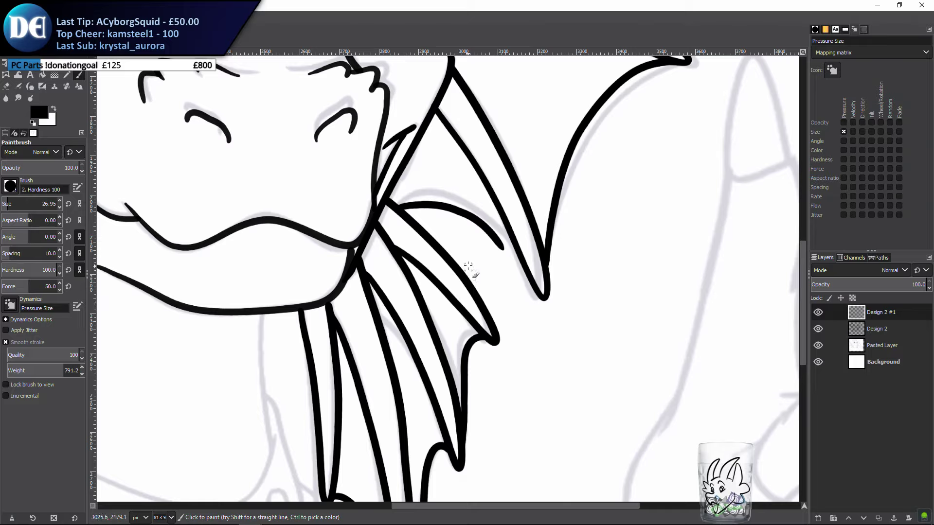
key(ctrl+z)
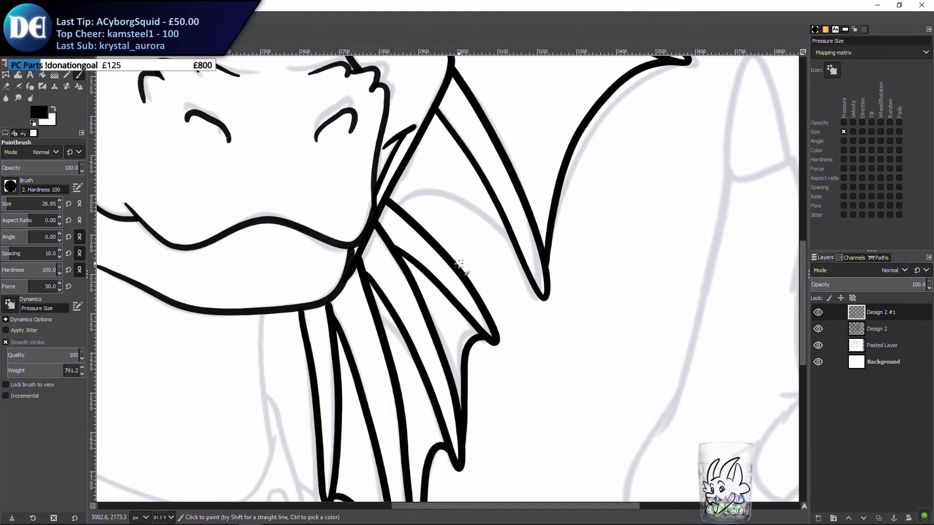
mouse_move(397, 202)
mouse_down()
mouse_move(434, 189)
mouse_move(488, 214)
mouse_up()
key(ctrl+z)
mouse_move(504, 233)
mouse_down()
mouse_move(455, 203)
mouse_move(396, 201)
mouse_move(426, 190)
mouse_up()
key(ctrl+z)
mouse_move(527, 270)
mouse_down()
mouse_move(502, 229)
mouse_move(455, 203)
mouse_move(419, 199)
mouse_move(406, 219)
mouse_up()
key(ctrl+z)
mouse_move(514, 252)
mouse_down()
mouse_move(498, 231)
mouse_move(442, 200)
mouse_move(397, 214)
mouse_up()
key(ctrl+z)
mouse_move(424, 190)
mouse_down()
mouse_move(387, 200)
mouse_move(433, 194)
mouse_move(473, 233)
mouse_up()
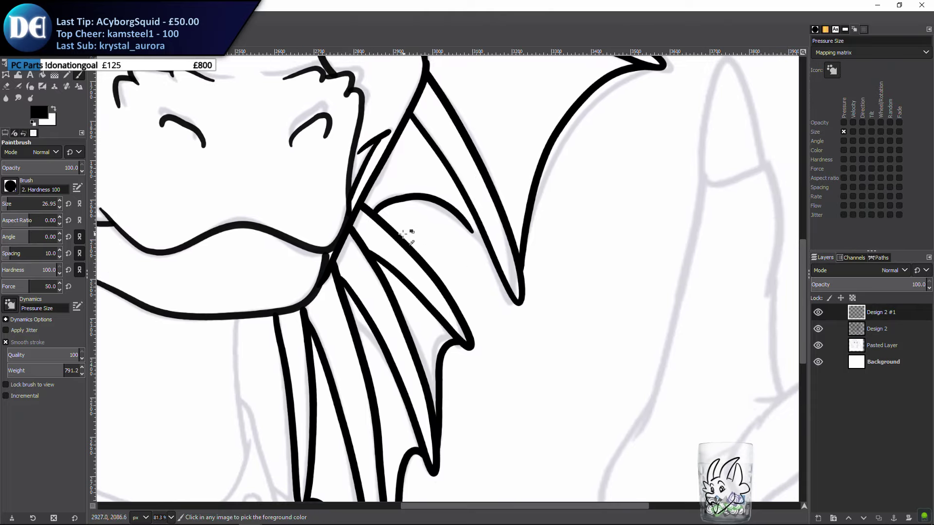
key(ctrl+z)
mouse_move(384, 205)
mouse_down()
mouse_move(427, 201)
mouse_move(462, 224)
mouse_move(513, 310)
mouse_up()
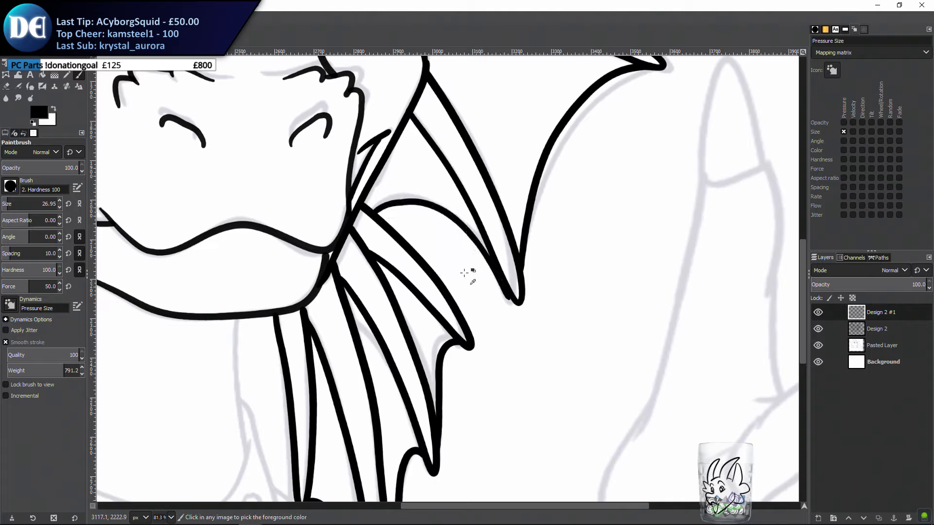
key(ctrl+z)
mouse_move(372, 216)
mouse_down()
mouse_move(445, 213)
mouse_move(494, 255)
mouse_move(516, 316)
mouse_up()
key(ctrl+z)
mouse_move(373, 214)
mouse_down()
mouse_move(410, 195)
mouse_move(483, 245)
mouse_up()
key(ctrl+z)
mouse_move(374, 218)
mouse_down()
mouse_move(444, 208)
mouse_move(468, 225)
mouse_move(487, 242)
mouse_move(506, 309)
mouse_up()
Ink the arched membrane edge joining the left head fin's lowest tip to the uppermost spine of the left neck frill
drag(442, 237, 559, 306)
drag(360, 250, 556, 313)
drag(218, 310, 482, 257)
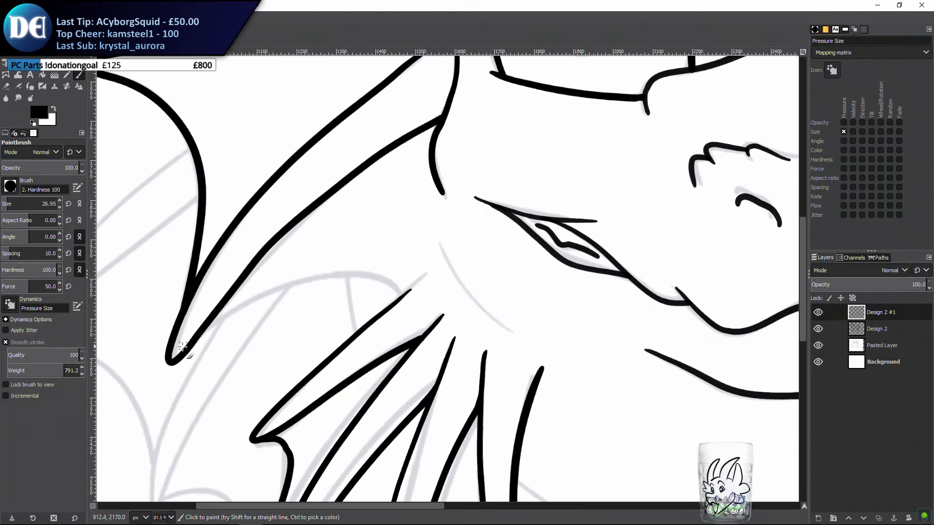
mouse_move(181, 355)
mouse_down()
mouse_move(252, 297)
mouse_move(304, 279)
mouse_move(371, 275)
mouse_move(411, 318)
mouse_up()
key(ctrl+z)
mouse_move(182, 354)
mouse_down()
mouse_move(276, 285)
mouse_move(356, 264)
mouse_move(399, 288)
mouse_move(395, 348)
mouse_move(435, 215)
mouse_move(323, 364)
mouse_up()
key(shift+e)
key(p)
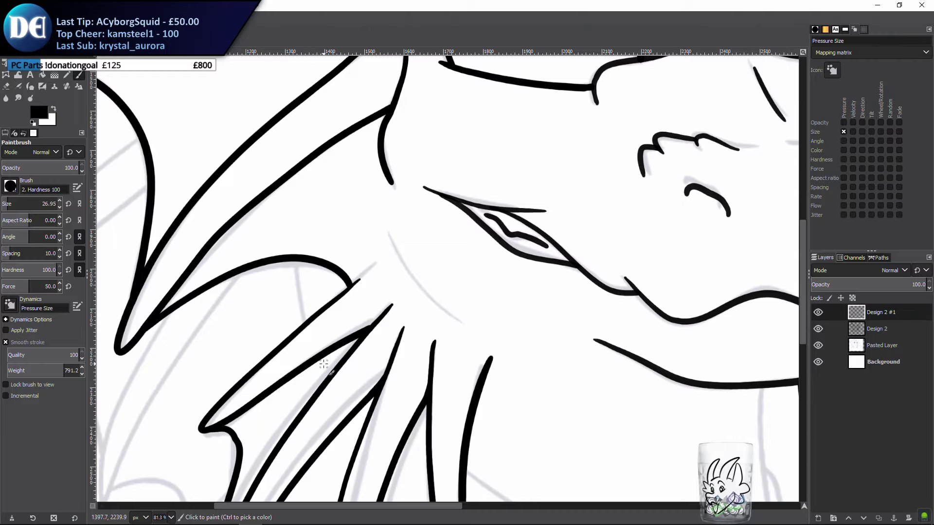
Ink the short curved cheek line between the mouth corner and the left neck frill, and hide the Pasted Layer sketch to check it
drag(394, 248, 459, 320)
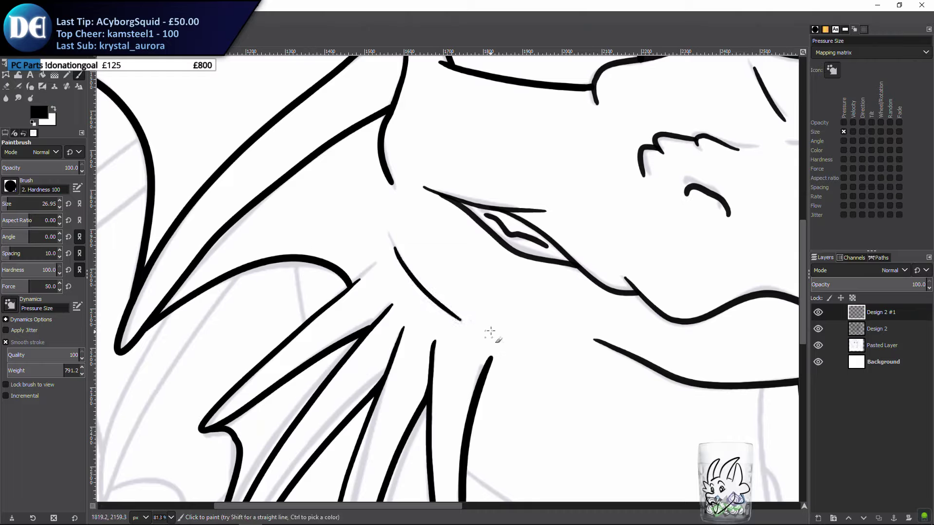
key(ctrl+z)
mouse_move(387, 241)
mouse_down()
mouse_move(410, 276)
mouse_move(471, 312)
mouse_up()
scroll(450, 284, down, 5)
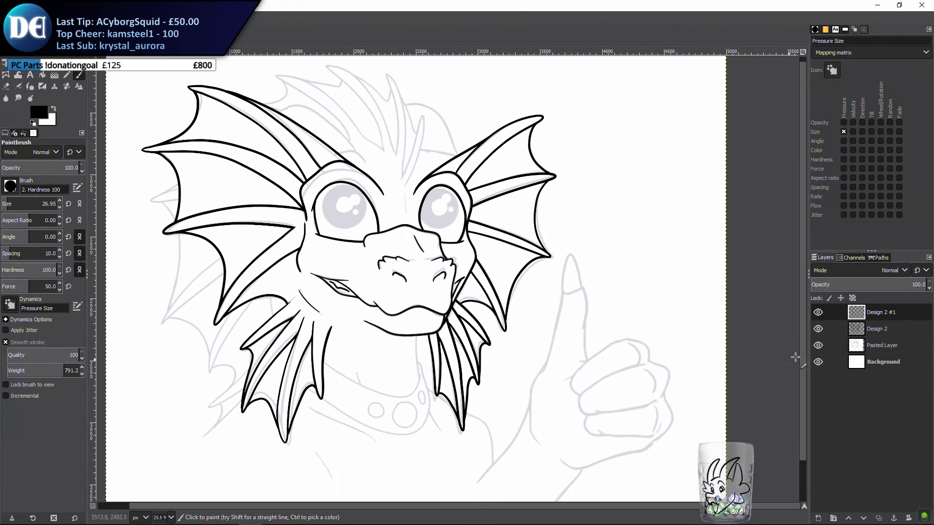
click(817, 346)
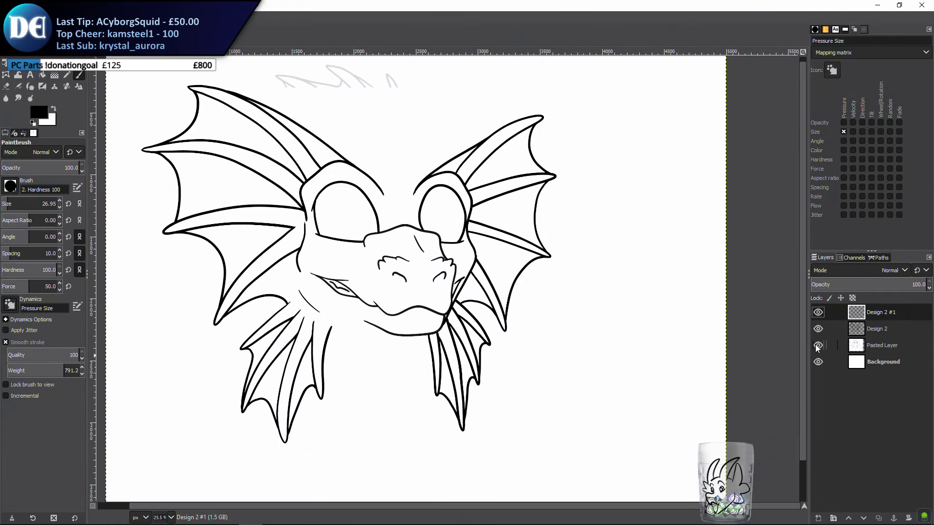
mouse_move(425, 294)
mouse_down()
mouse_move(464, 329)
mouse_move(400, 318)
mouse_up()
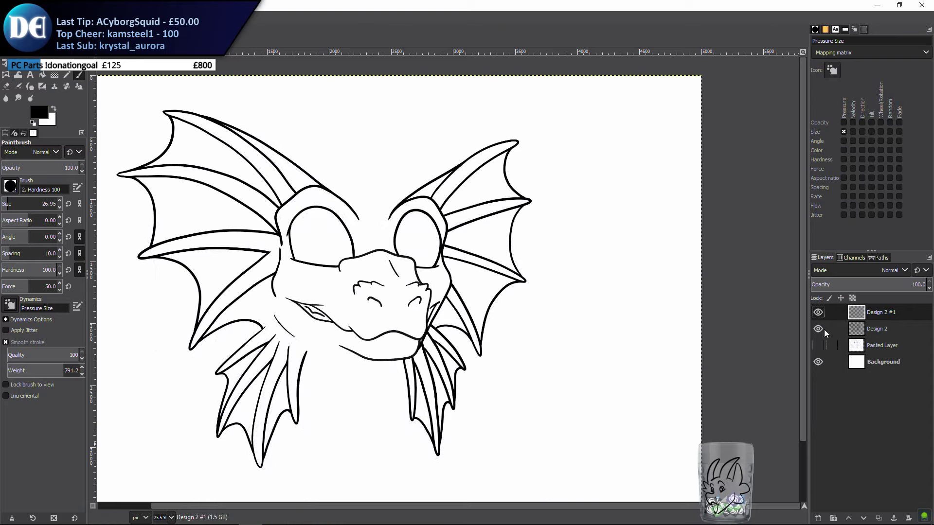
Merge the Design 2 #1 line art down into Design 2 and add a new layer above it
right_click(862, 315)
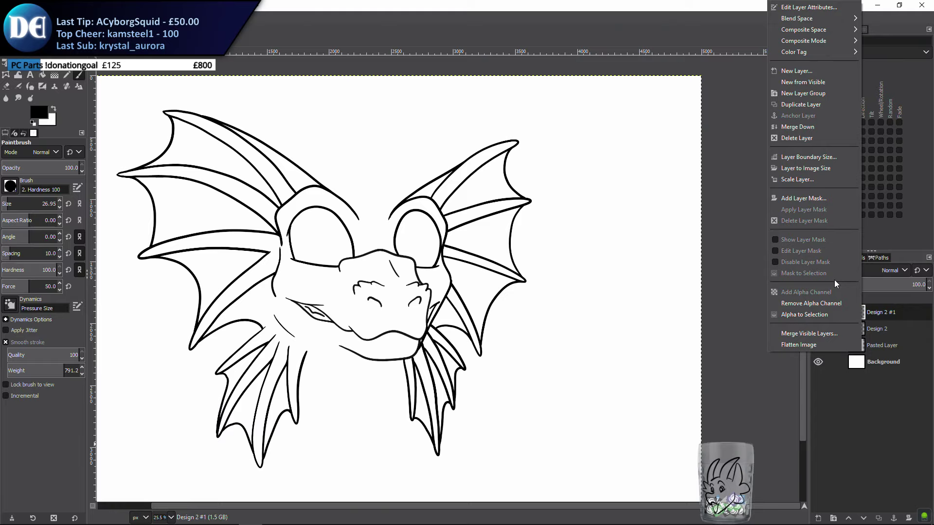
click(815, 126)
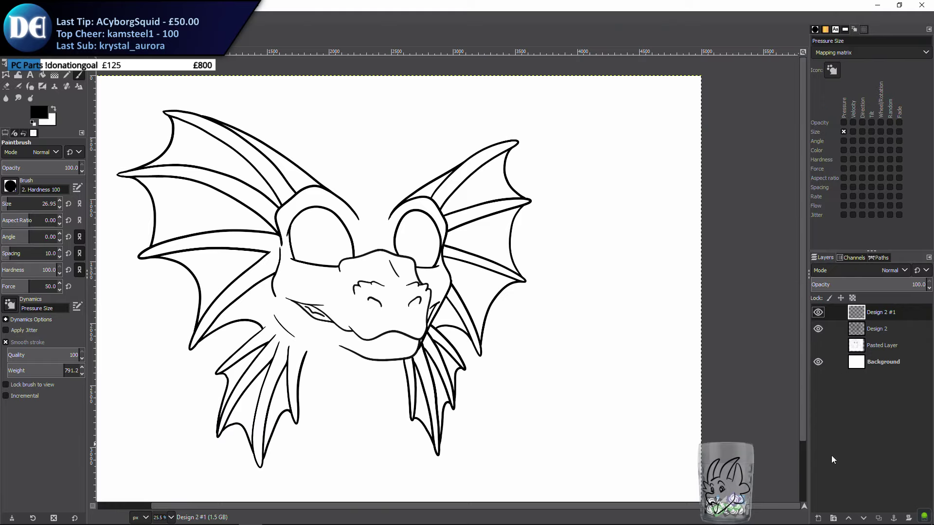
click(818, 518)
click(862, 501)
Show the Pasted Layer sketch and ink both edges of the short front spine of the head crest
click(818, 346)
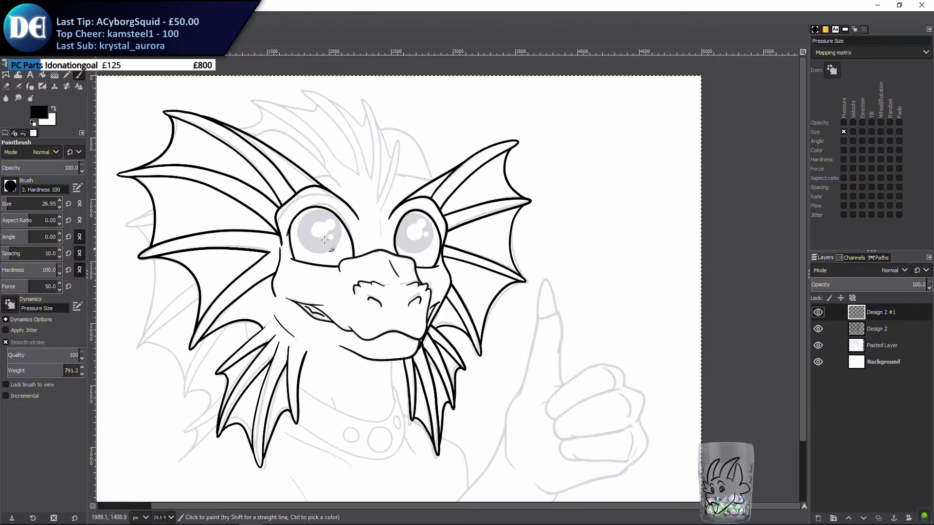
scroll(479, 348, up, 3)
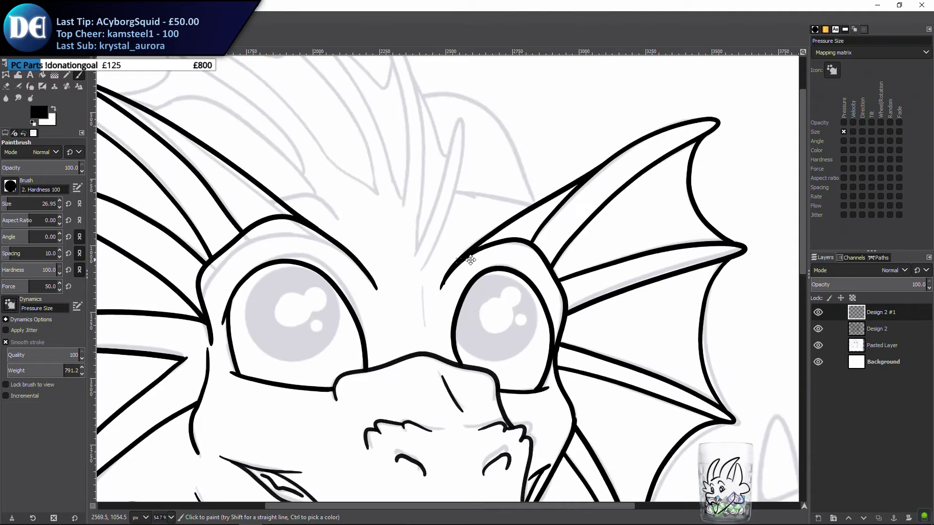
drag(471, 302, 474, 351)
drag(439, 307, 419, 298)
scroll(458, 330, up, 3)
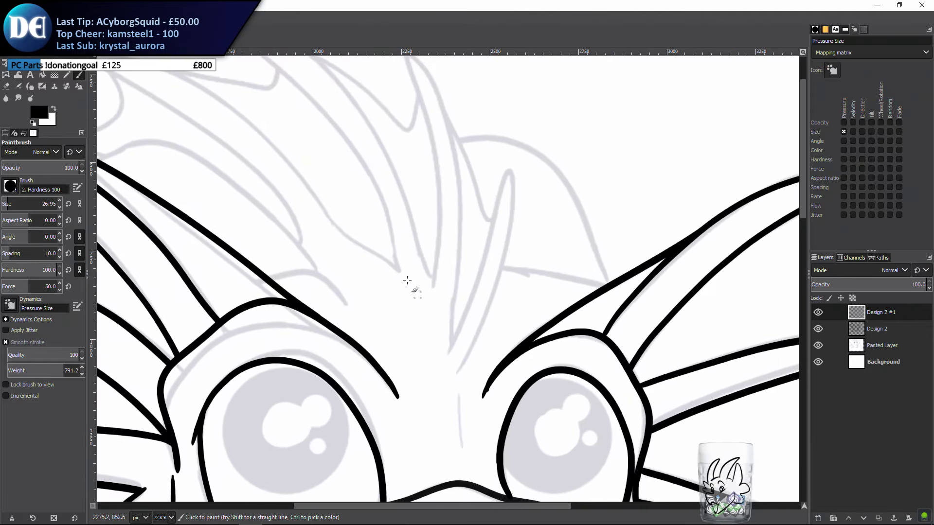
scroll(525, 375, up, 2)
scroll(415, 325, down, 1)
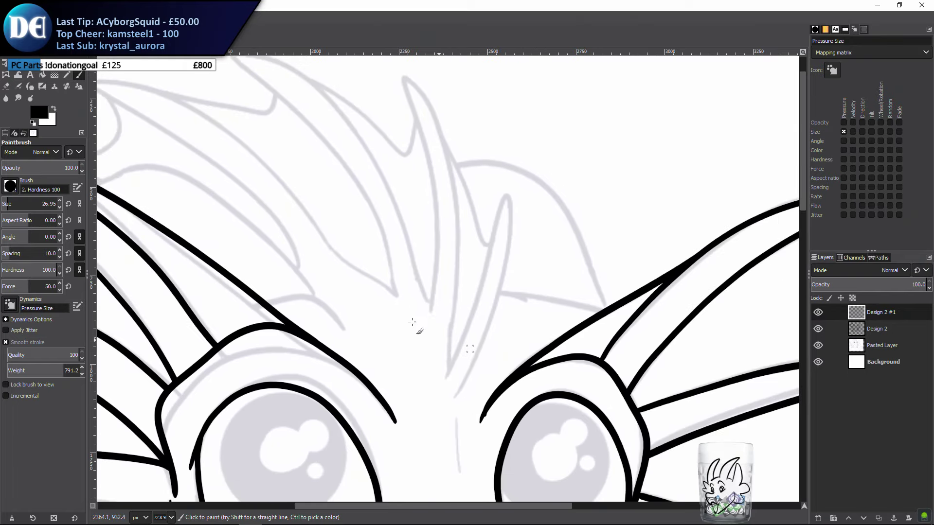
mouse_move(447, 368)
mouse_down()
mouse_move(493, 292)
mouse_move(515, 215)
mouse_move(510, 279)
mouse_move(488, 358)
mouse_move(459, 399)
mouse_move(442, 480)
mouse_up()
scroll(445, 462, up, 2)
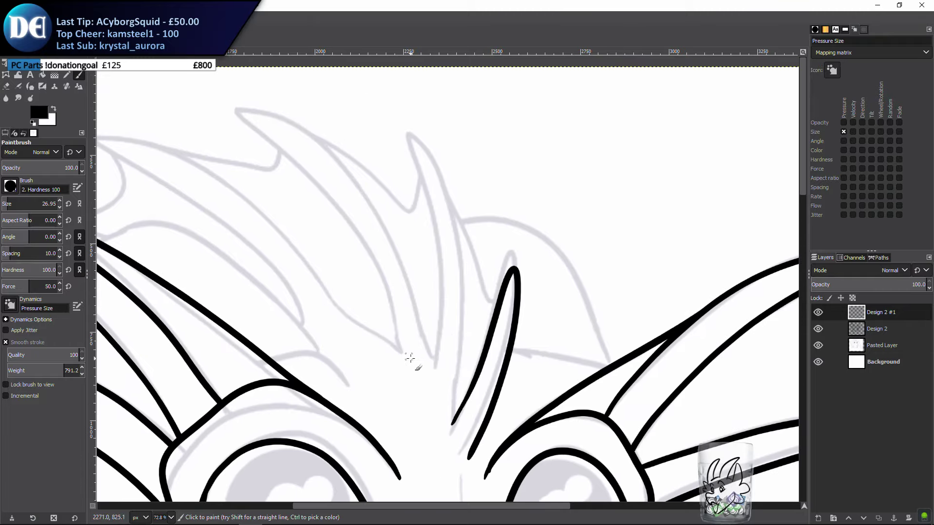
Ink both edges of the second, taller crest spine behind the short front one, redoing the strokes until they fit the sketch
scroll(428, 301, left, 2)
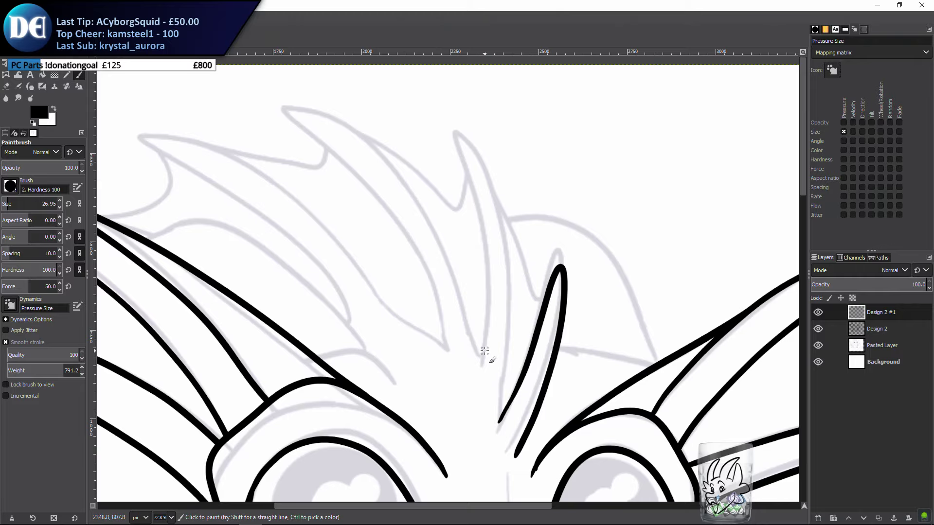
drag(321, 256, 327, 296)
drag(523, 296, 480, 255)
drag(418, 187, 419, 128)
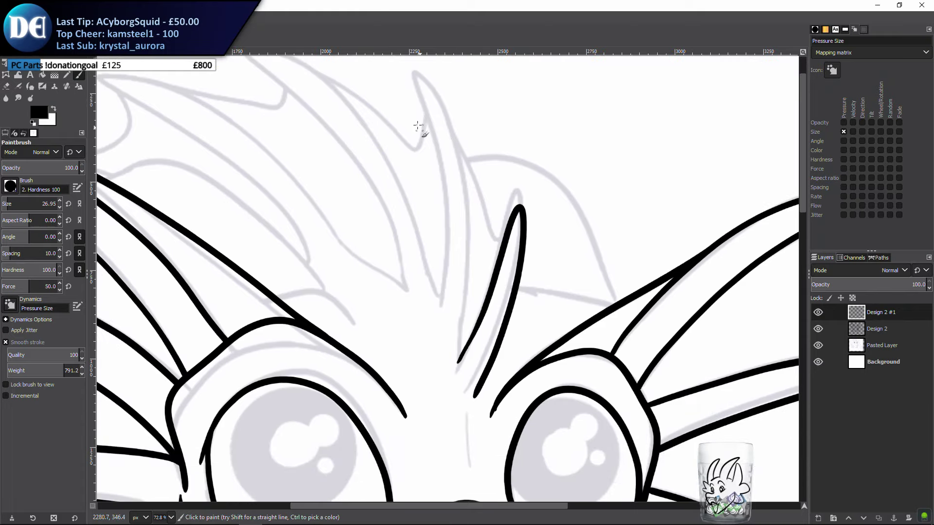
mouse_move(412, 72)
mouse_down()
mouse_move(453, 126)
mouse_move(468, 208)
mouse_up()
key(ctrl+z)
drag(459, 362, 463, 324)
key(ctrl+z)
scroll(461, 348, up, 1)
scroll(461, 349, right, 1)
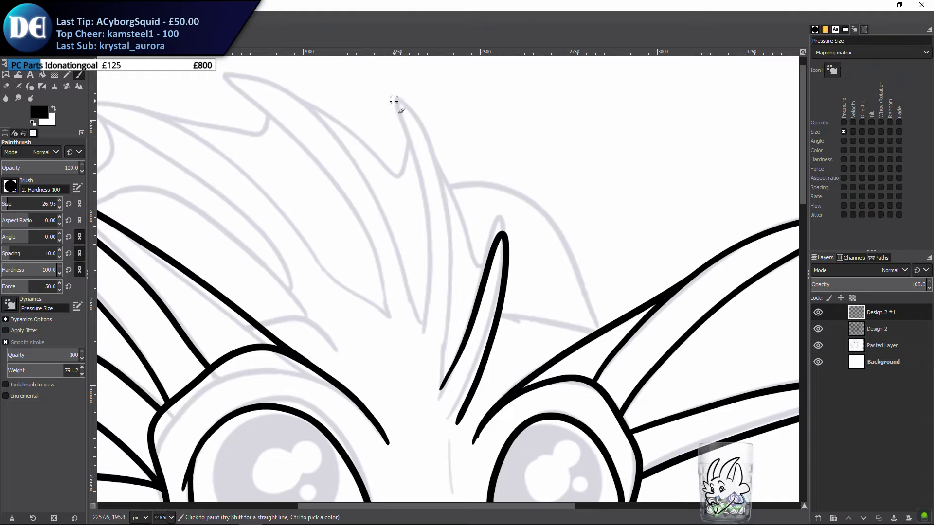
mouse_move(398, 97)
mouse_down()
mouse_move(431, 136)
mouse_move(440, 172)
mouse_up()
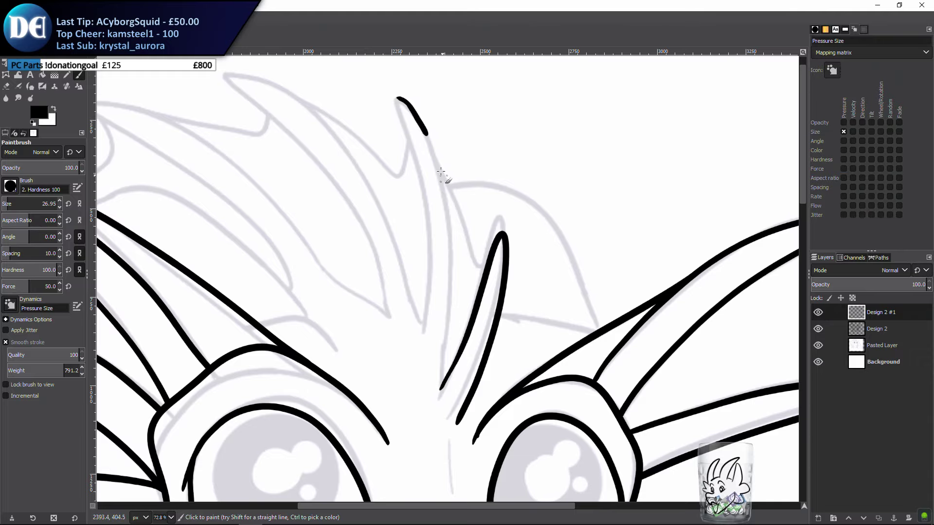
scroll(440, 172, right, 1)
key(ctrl+z)
mouse_move(377, 99)
mouse_down()
mouse_move(418, 133)
mouse_move(429, 177)
mouse_up()
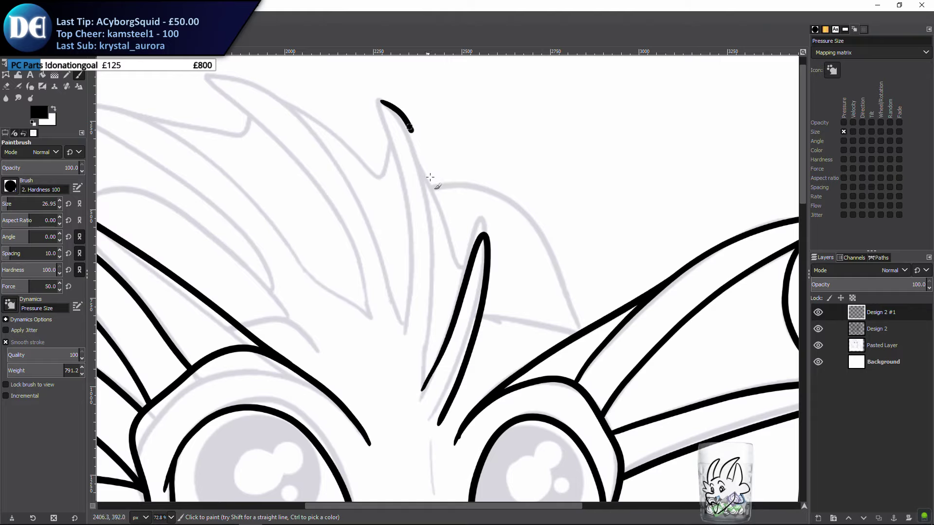
key(ctrl+z)
mouse_move(375, 97)
mouse_down()
mouse_move(406, 129)
mouse_move(421, 171)
mouse_move(433, 368)
mouse_up()
key(ctrl+z)
scroll(429, 274, down, 4)
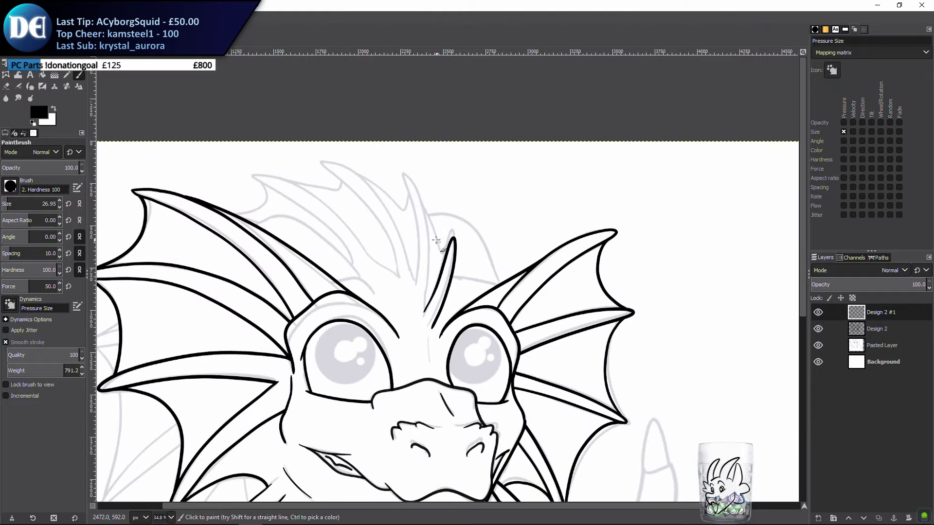
mouse_move(433, 183)
mouse_down()
mouse_move(459, 208)
mouse_move(460, 326)
mouse_move(462, 241)
mouse_move(424, 172)
mouse_move(452, 242)
mouse_move(434, 183)
mouse_move(448, 222)
mouse_move(444, 296)
mouse_up()
key(ctrl+z)
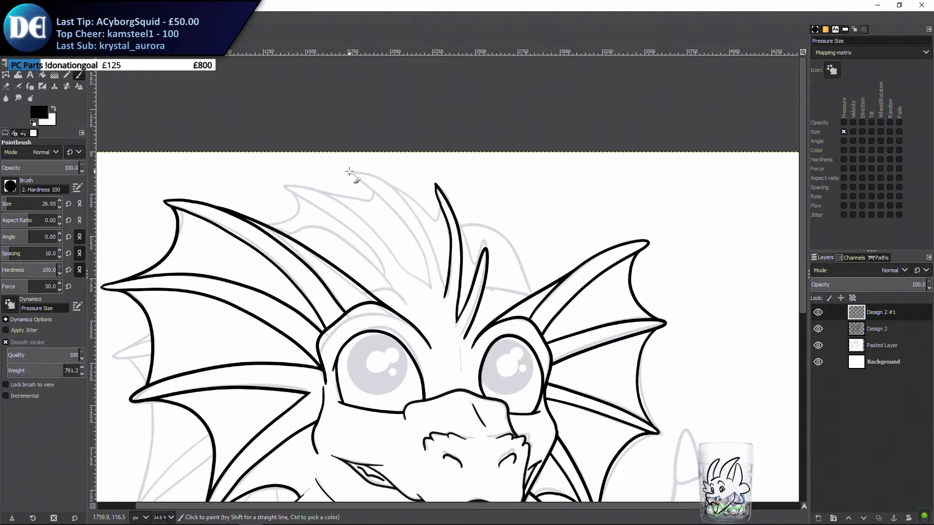
Ink the outer edge of the third crest spine as a long curve ending at the second spine's base, redoing it until smooth
mouse_move(349, 172)
mouse_down()
mouse_move(393, 184)
mouse_move(414, 209)
mouse_move(444, 286)
mouse_up()
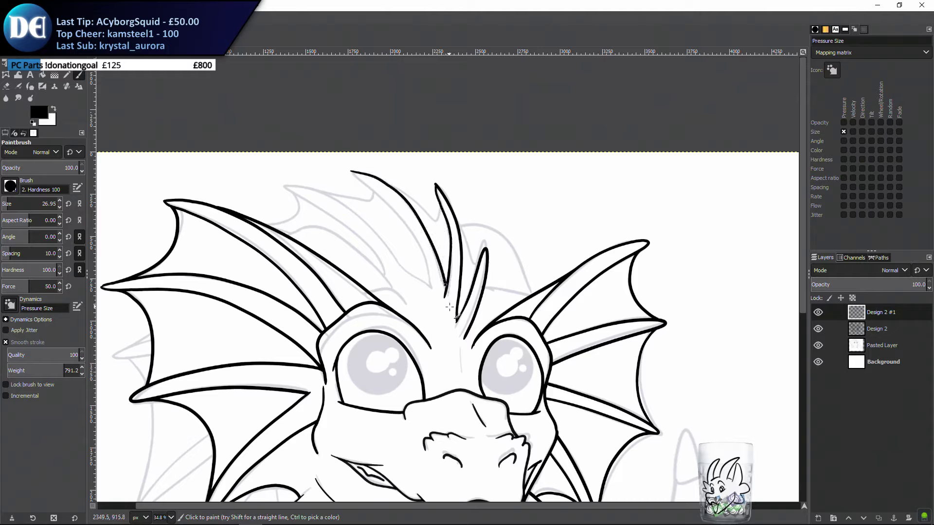
mouse_move(349, 171)
mouse_down()
mouse_move(399, 212)
mouse_move(430, 286)
mouse_up()
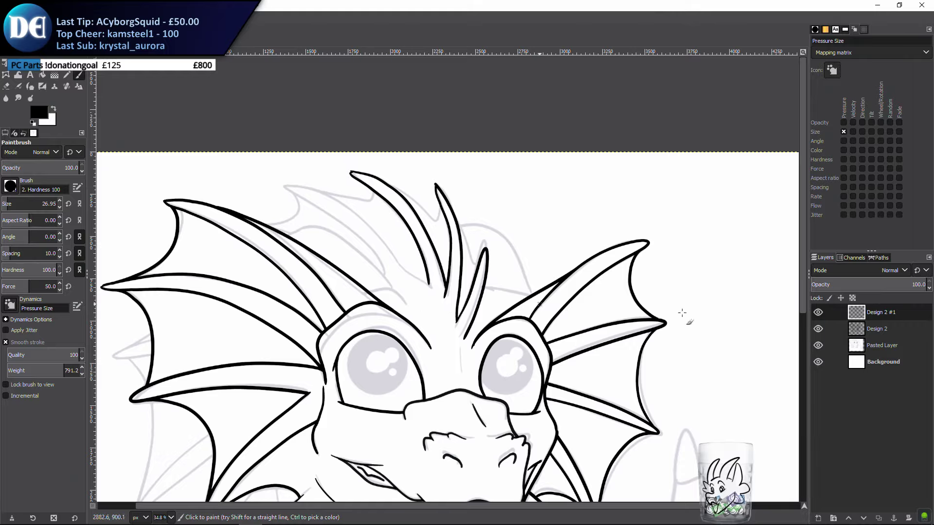
drag(370, 230, 384, 251)
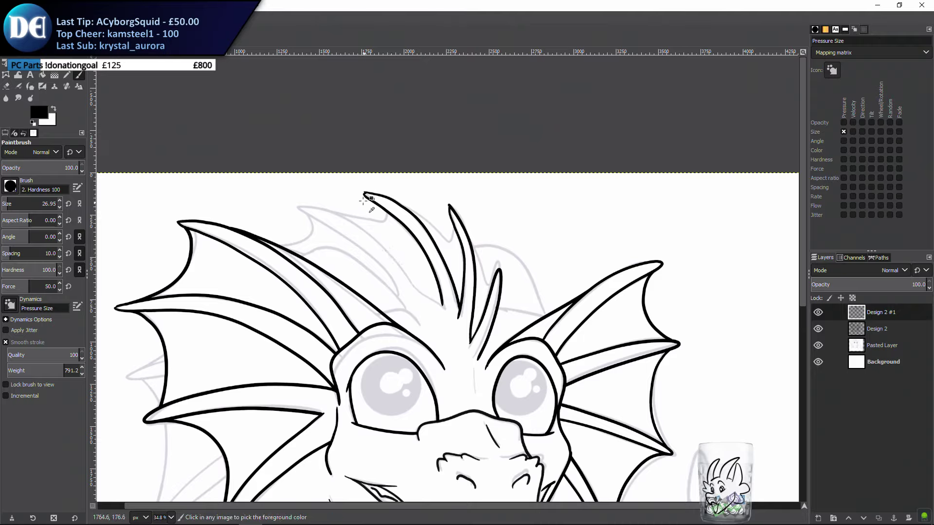
key(ctrl+z)
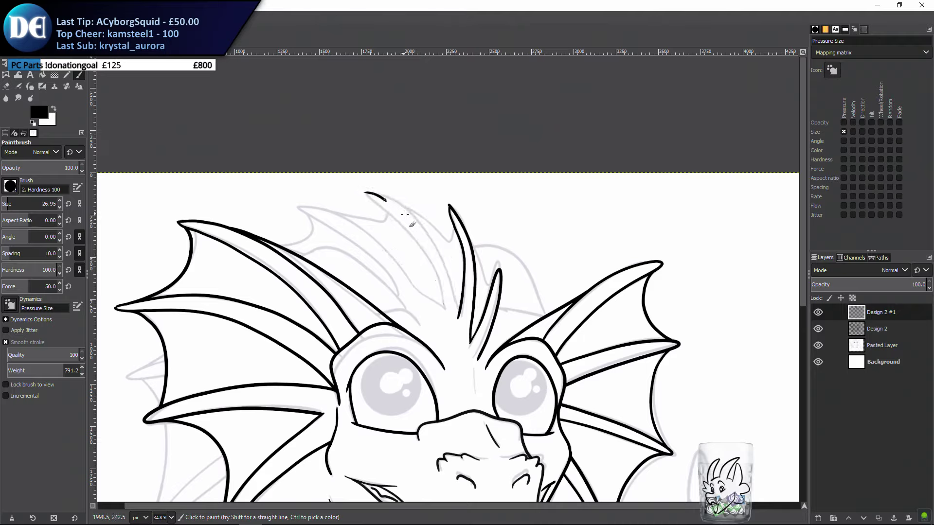
drag(404, 214, 443, 280)
key(ctrl+z)
mouse_move(368, 193)
mouse_down()
mouse_move(406, 209)
mouse_move(443, 257)
mouse_move(468, 332)
mouse_up()
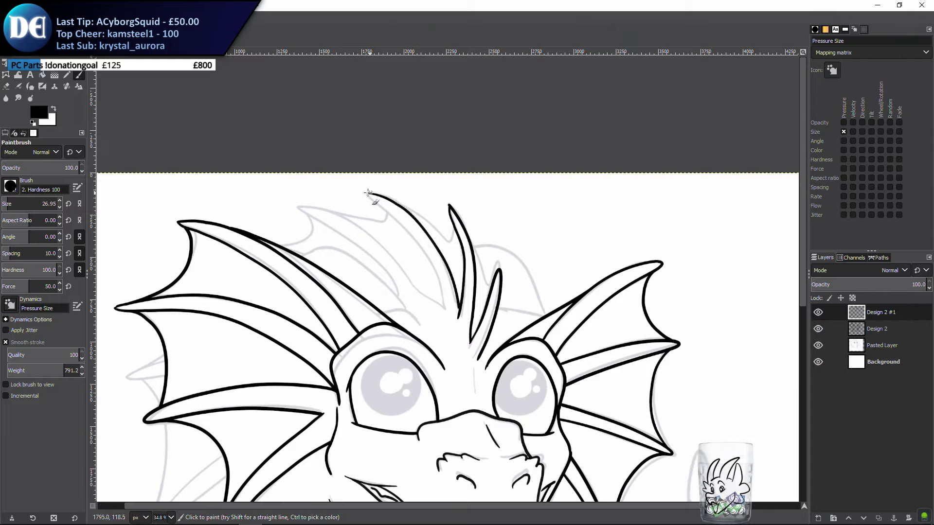
mouse_move(365, 194)
mouse_down()
mouse_move(388, 212)
mouse_move(368, 200)
mouse_move(410, 230)
mouse_move(436, 275)
mouse_up()
key(ctrl+z)
key(ctrl+z)
mouse_move(371, 193)
mouse_down()
mouse_move(383, 215)
mouse_move(366, 194)
mouse_move(424, 261)
mouse_move(441, 337)
mouse_up()
key(ctrl+z)
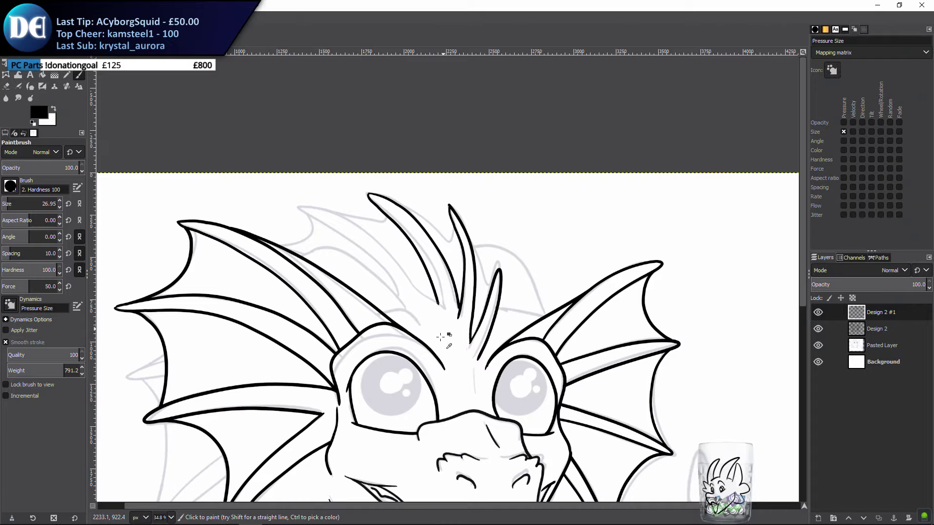
key(ctrl+z)
Hide the Pasted Layer sketch and ink the third crest spine's inner edge, redoing it until it curves cleanly into the tip
click(818, 345)
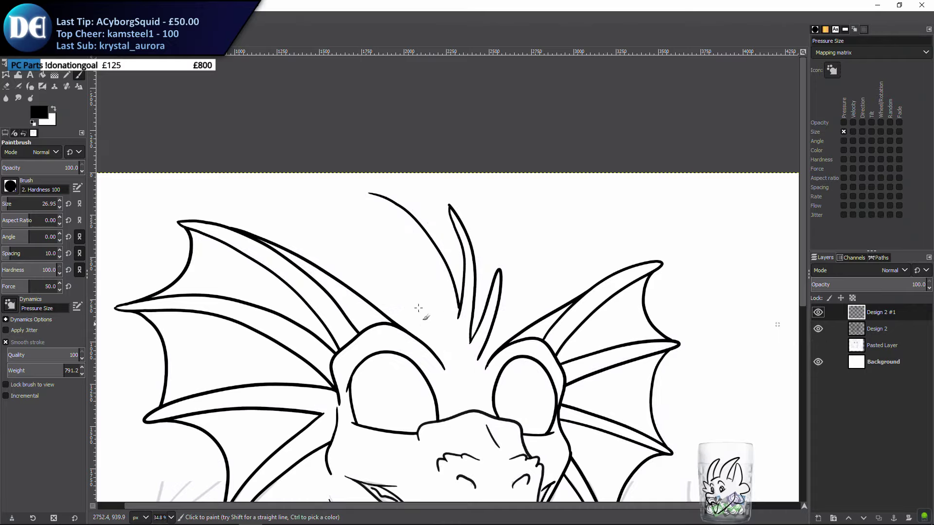
scroll(433, 323, left, 2)
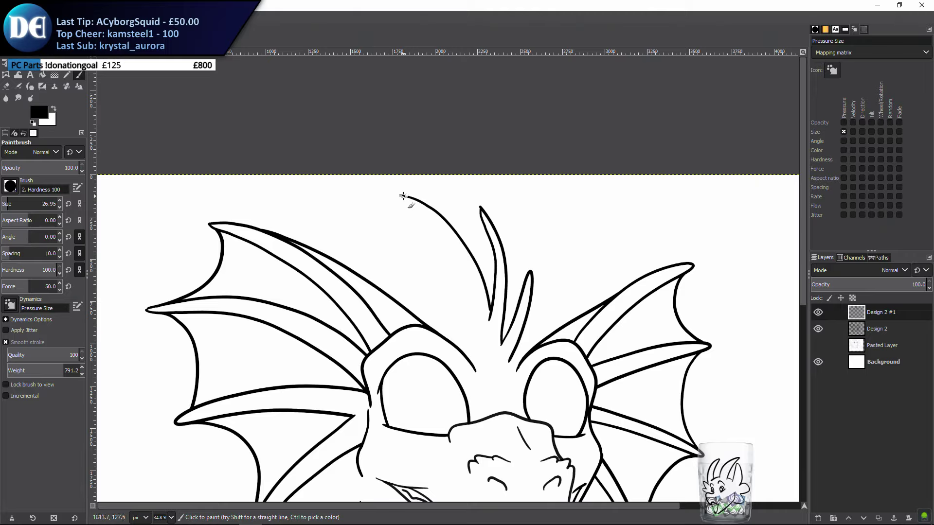
mouse_move(403, 196)
mouse_down()
mouse_move(463, 264)
mouse_move(474, 356)
mouse_up()
key(ctrl+z)
drag(472, 305, 429, 229)
key(ctrl+z)
mouse_move(467, 301)
mouse_down()
mouse_move(444, 246)
mouse_move(391, 193)
mouse_up()
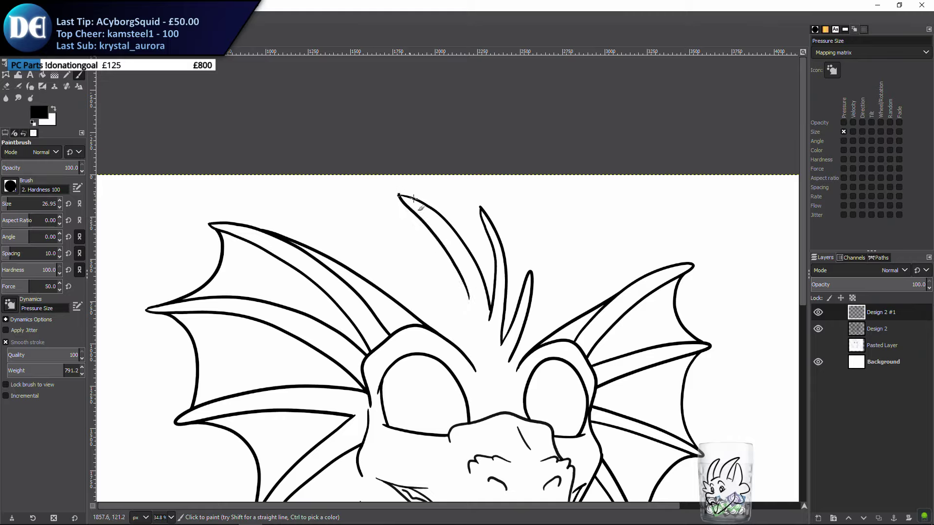
key(ctrl+z)
mouse_move(472, 303)
mouse_down()
mouse_move(457, 259)
mouse_move(415, 214)
mouse_up()
key(ctrl+z)
drag(475, 310, 428, 225)
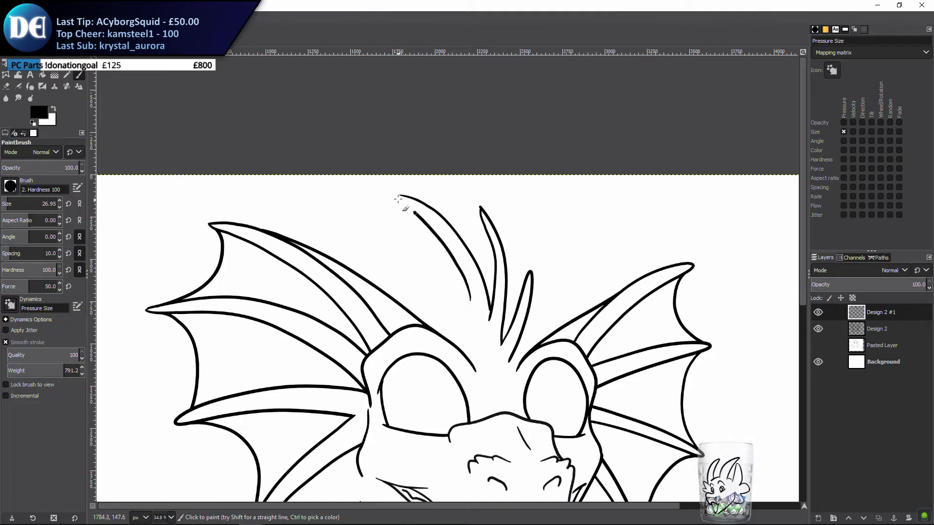
drag(401, 191, 455, 232)
Erase the stray stroke end inside the third crest spine near its tip, then return to the Paintbrush
scroll(436, 215, up, 5)
key(shift+e)
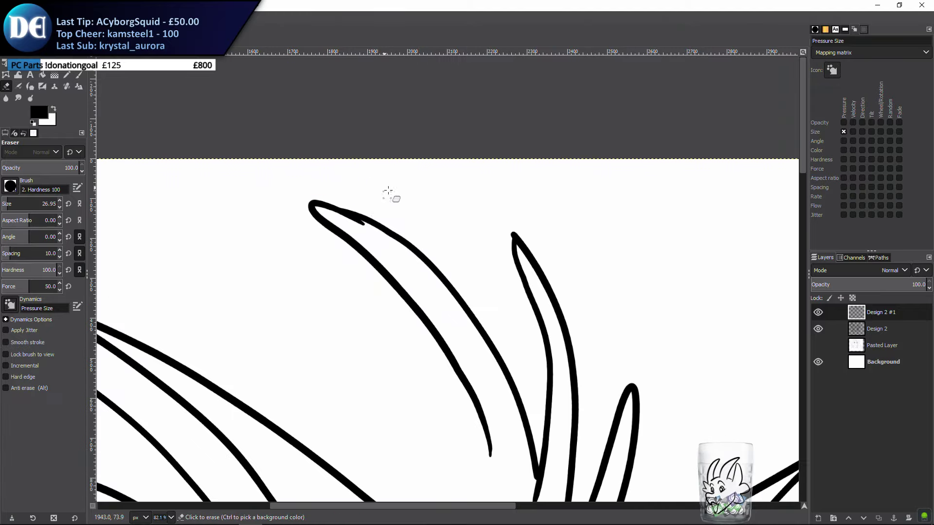
drag(331, 213, 399, 237)
key(ctrl+z)
key(ctrl+z)
drag(317, 208, 397, 232)
key(p)
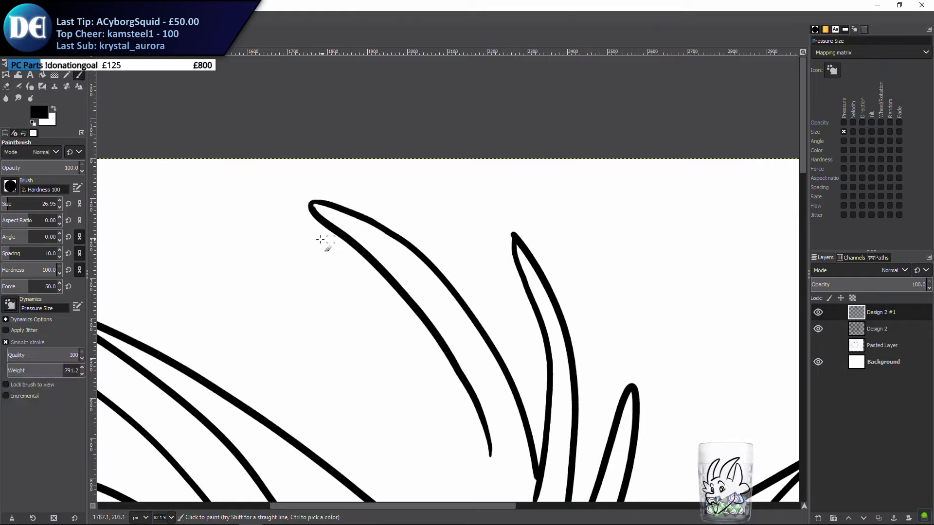
Erase the excess ink around the second crest spine's tip to round it off cleanly
scroll(412, 377, down, 4)
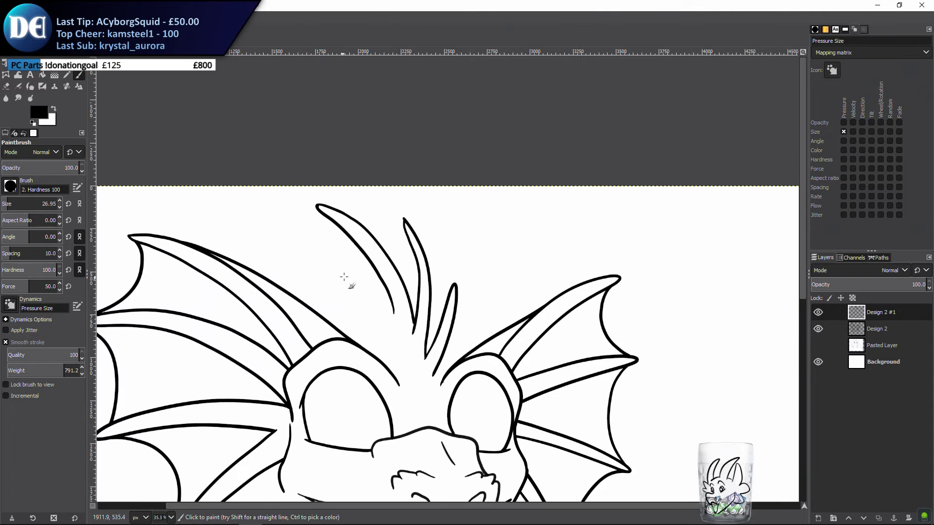
scroll(479, 336, up, 4)
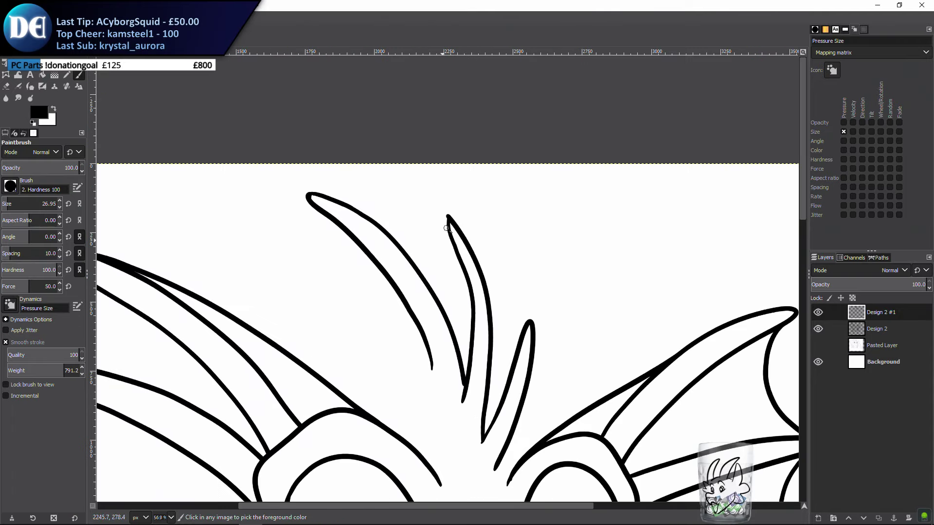
key(shift+e)
drag(449, 209, 446, 221)
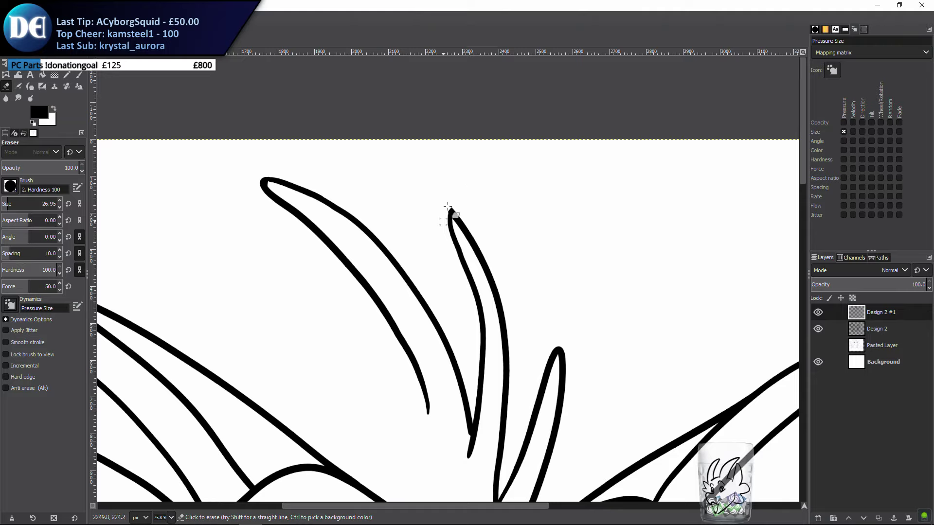
drag(458, 213, 442, 209)
ctrl+scroll(472, 233, up, 3)
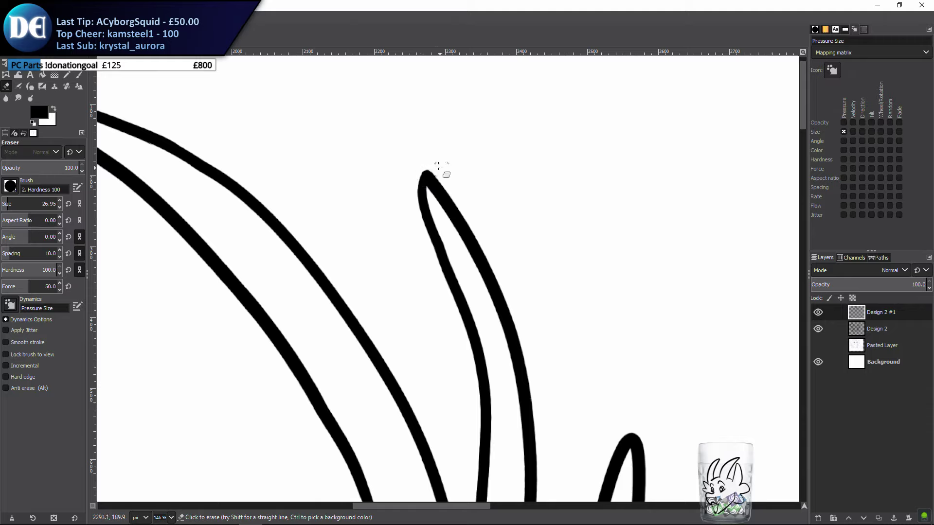
scroll(438, 165, down, 5)
Return to the Paintbrush, show the Pasted Layer sketch again and save the image
key(p)
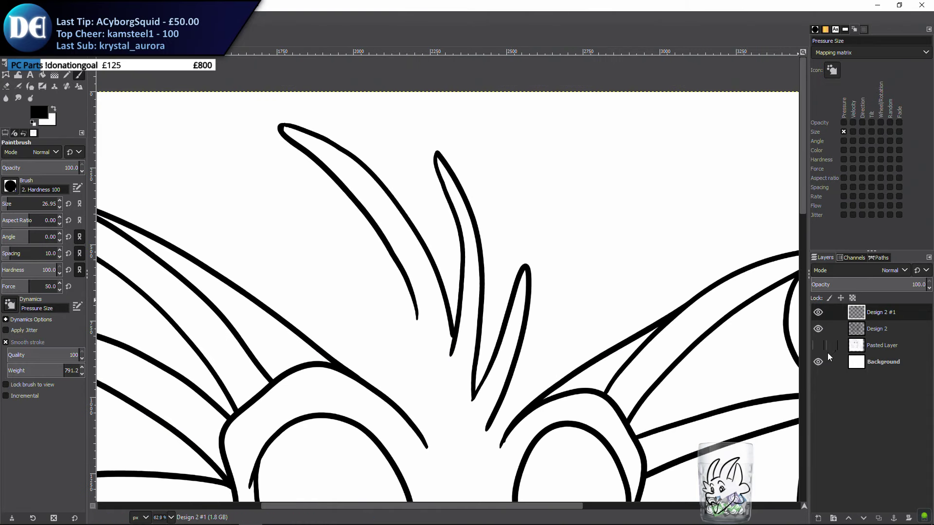
click(818, 345)
key(ctrl+s)
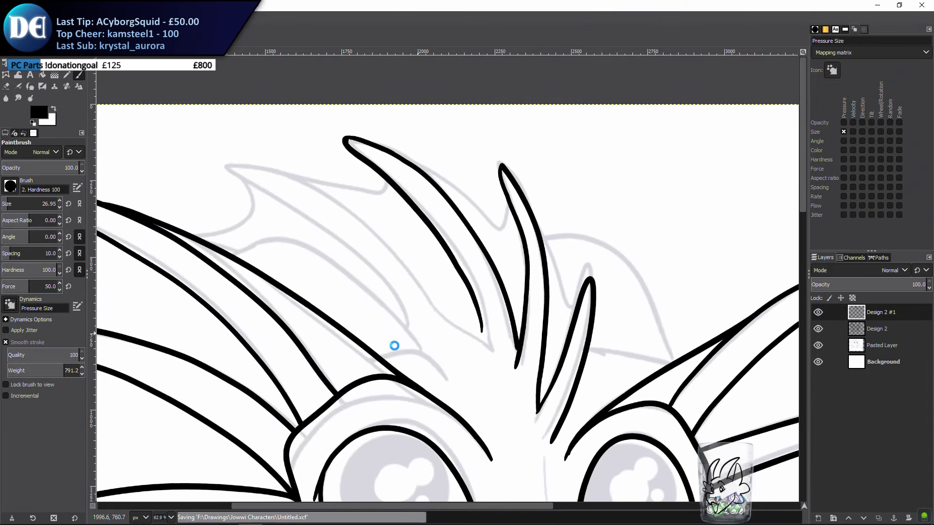
Ink the upper edge of the leftmost crest spine from its tip to the inner end of the next spine, redoing the first stroke
scroll(389, 349, down, 2)
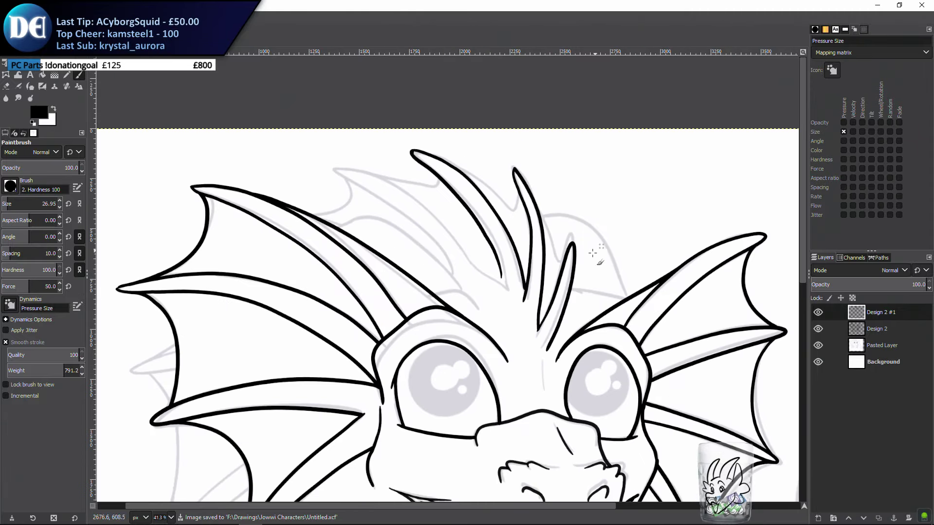
scroll(582, 291, up, 3)
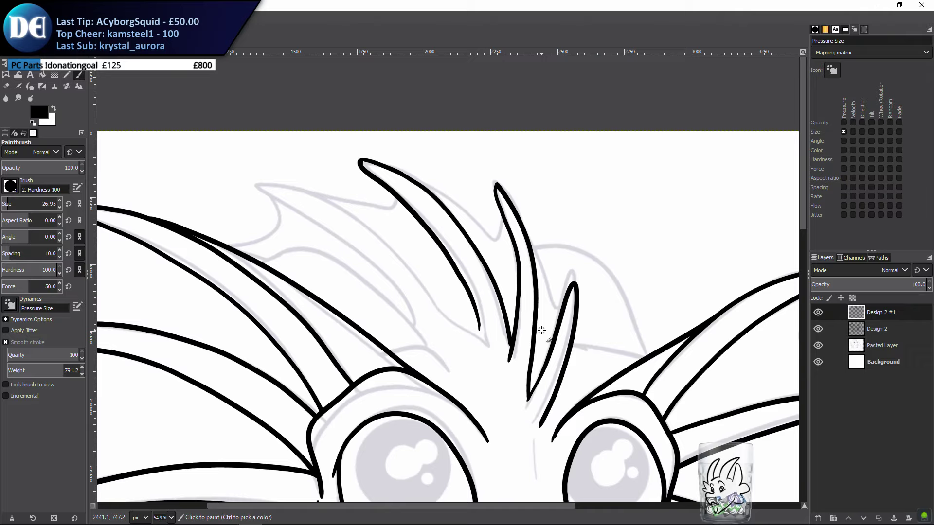
drag(422, 388, 452, 413)
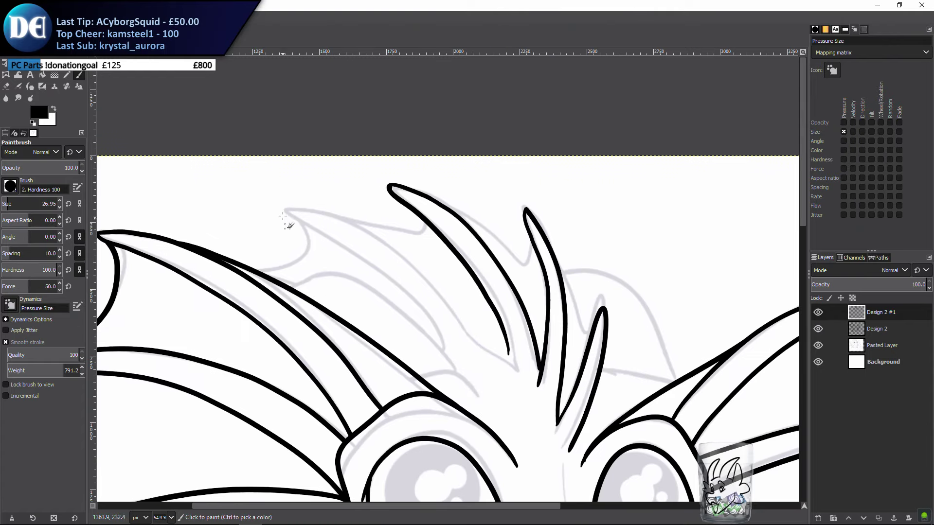
mouse_move(286, 206)
mouse_down()
mouse_move(358, 225)
mouse_move(403, 253)
mouse_up()
key(ctrl+z)
mouse_move(285, 208)
mouse_down()
mouse_move(343, 220)
mouse_move(390, 250)
mouse_move(474, 336)
mouse_move(511, 355)
mouse_up()
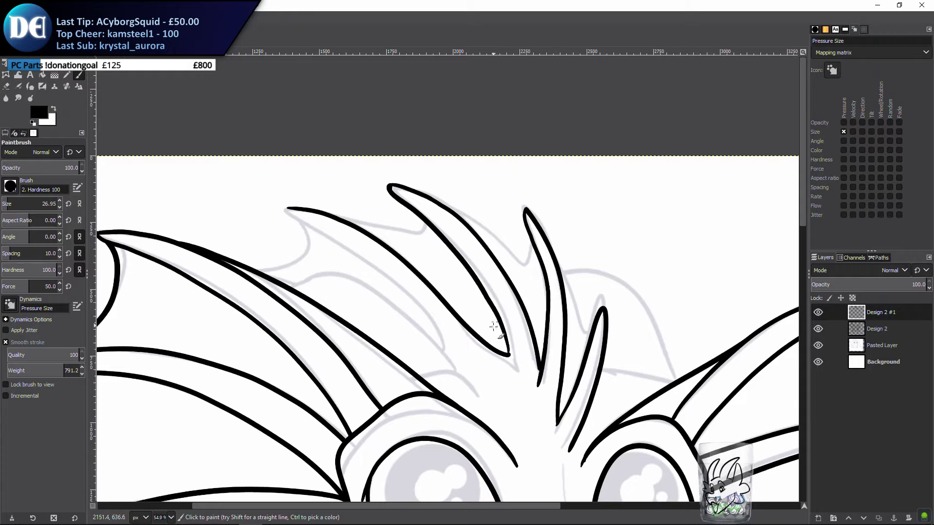
drag(357, 321, 454, 329)
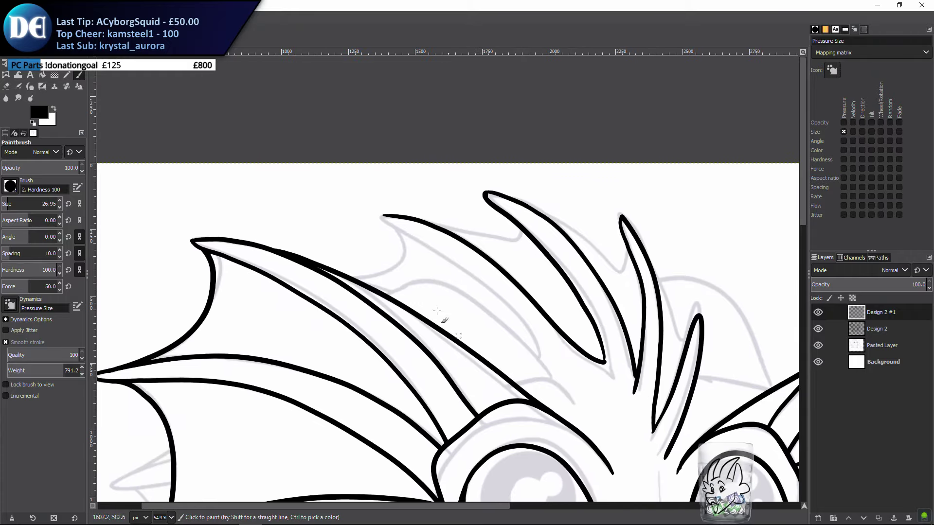
mouse_move(380, 215)
mouse_down()
mouse_move(476, 281)
mouse_move(538, 357)
mouse_up()
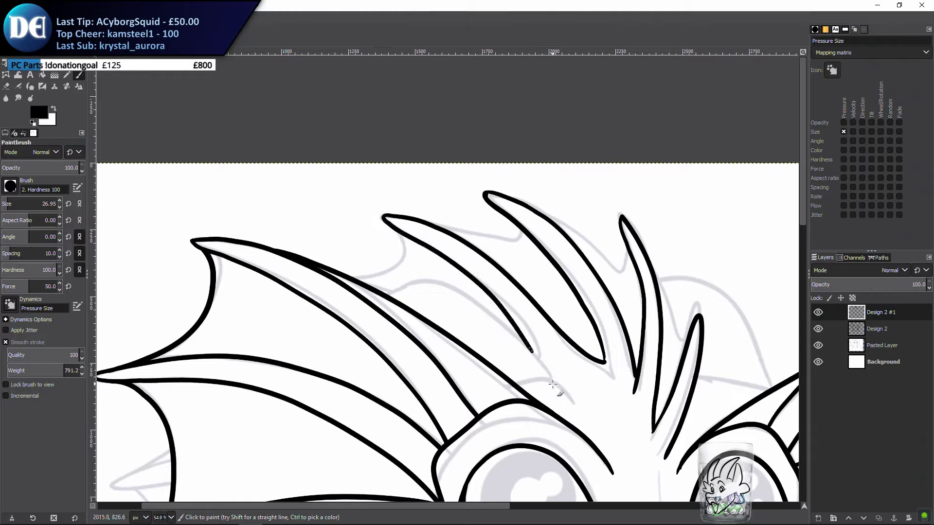
key(ctrl+z)
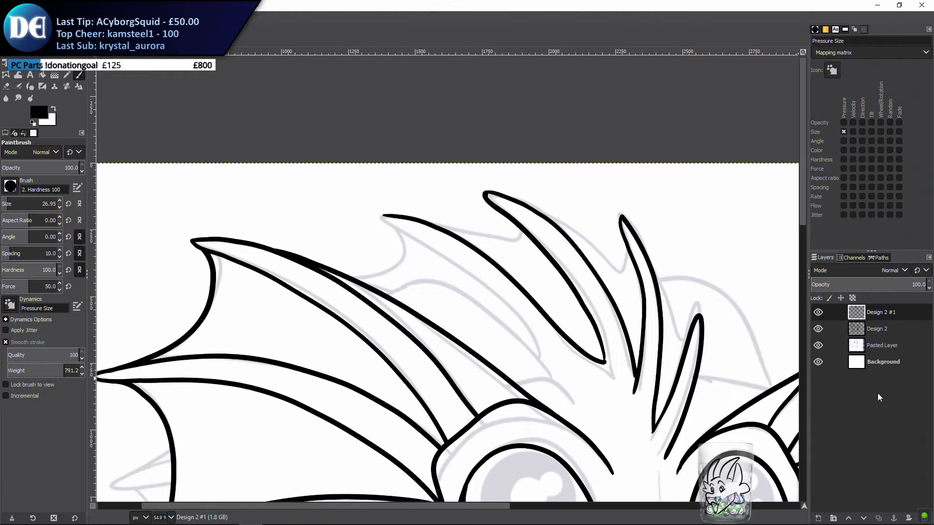
Add a new layer above the Design 2 #1 line art, undoing the trial reorder and test stroke
click(833, 518)
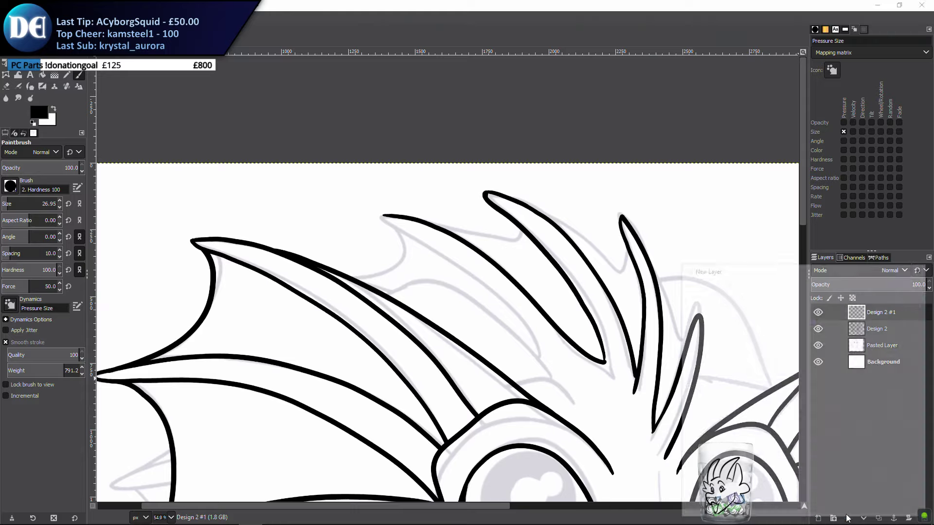
click(866, 509)
drag(862, 321, 854, 335)
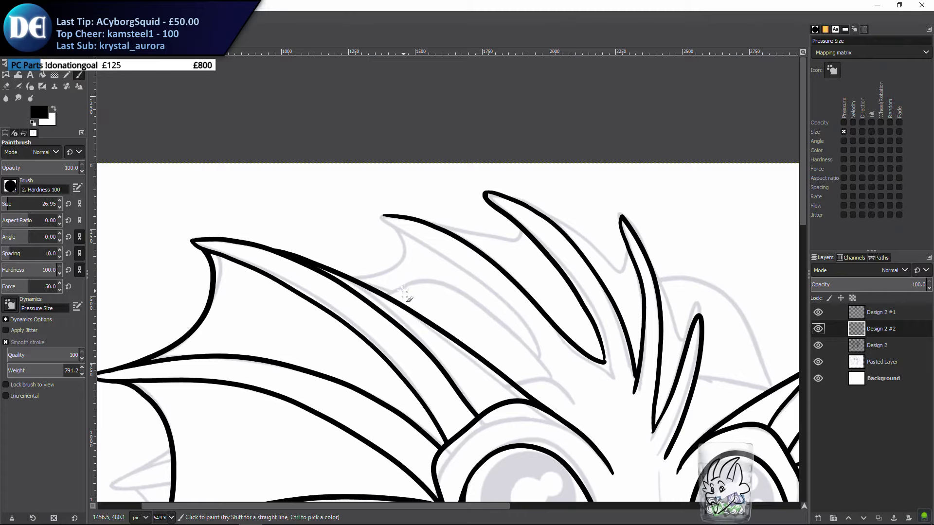
mouse_move(406, 261)
mouse_down()
mouse_move(388, 241)
mouse_move(440, 274)
mouse_move(435, 262)
mouse_move(504, 325)
mouse_move(530, 378)
mouse_move(473, 322)
mouse_up()
key(ctrl+z)
key(ctrl+z)
key(ctrl+z)
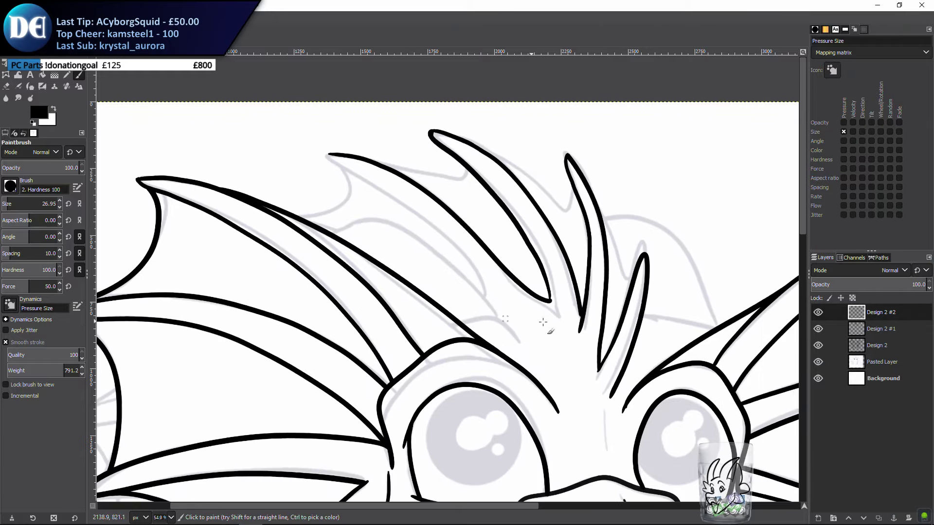
Ink the small bump above the left brow and the rounded contour between the big left fin and the leftmost crest spine
mouse_move(459, 323)
mouse_down()
mouse_move(502, 315)
mouse_move(524, 338)
mouse_up()
key(ctrl+z)
mouse_move(461, 324)
mouse_down()
mouse_move(492, 319)
mouse_move(519, 336)
mouse_up()
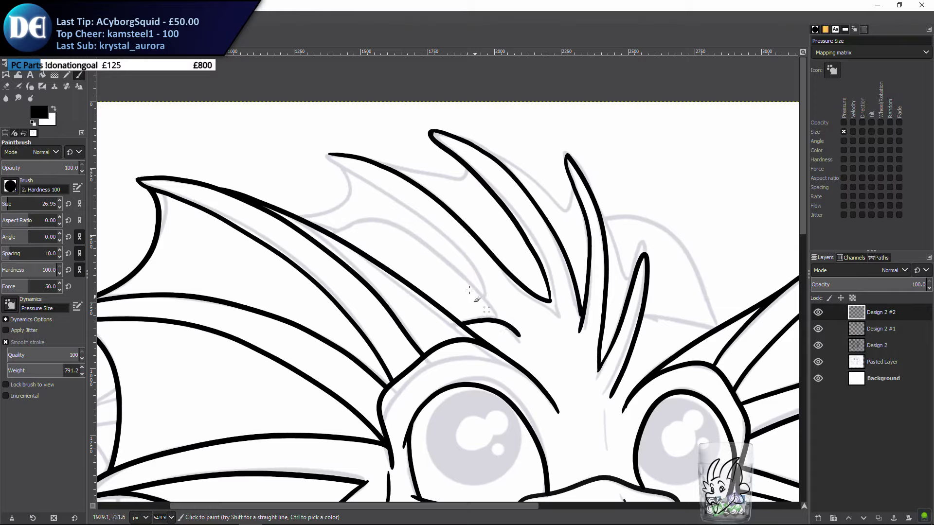
mouse_move(332, 234)
mouse_down()
mouse_move(374, 220)
mouse_move(412, 229)
mouse_move(466, 281)
mouse_up()
drag(490, 313, 513, 340)
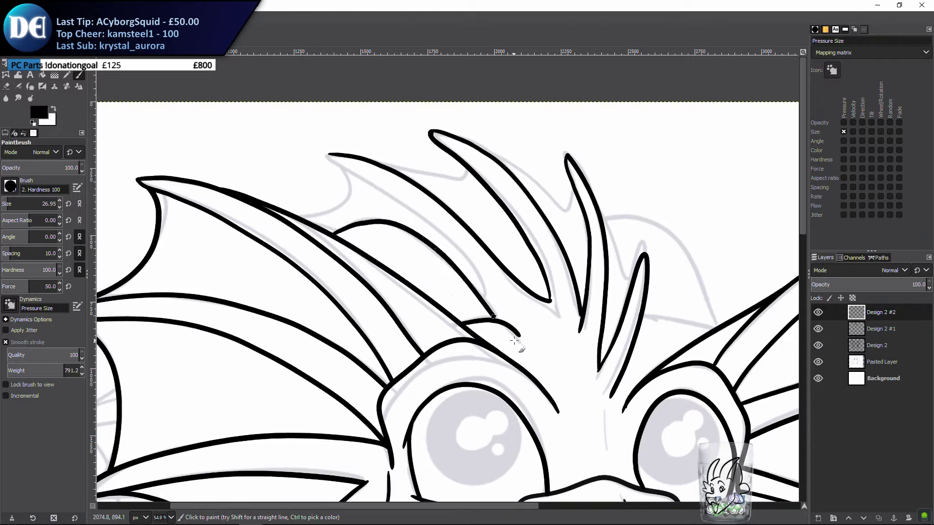
On the Design 2 #1 layer, ink the lower edge of the leftmost crest spine and the webbing joining it to the big left fin
click(864, 327)
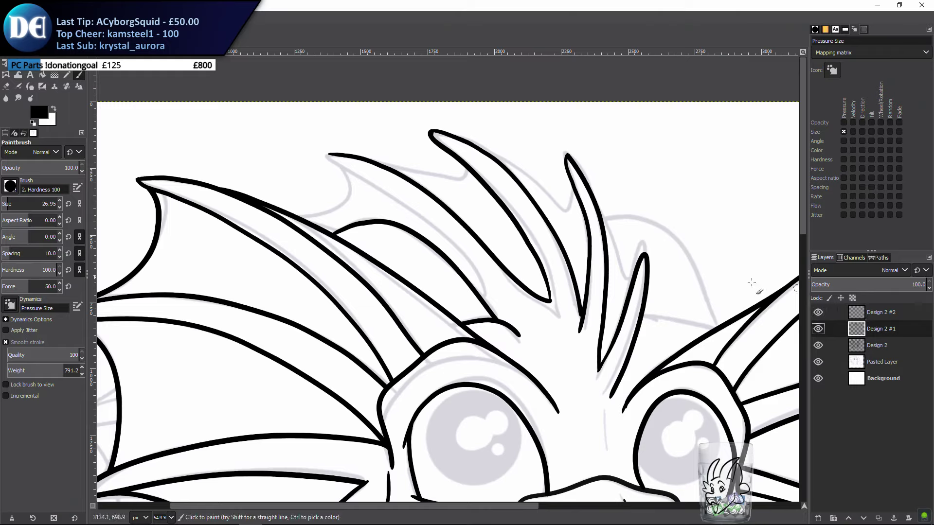
click(819, 329)
click(818, 330)
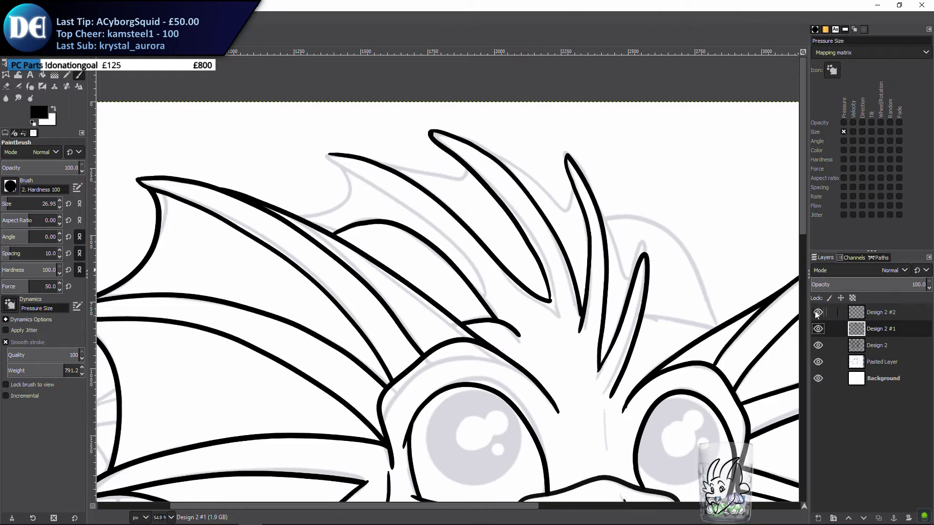
mouse_move(422, 192)
mouse_down()
mouse_move(488, 242)
mouse_move(516, 209)
mouse_up()
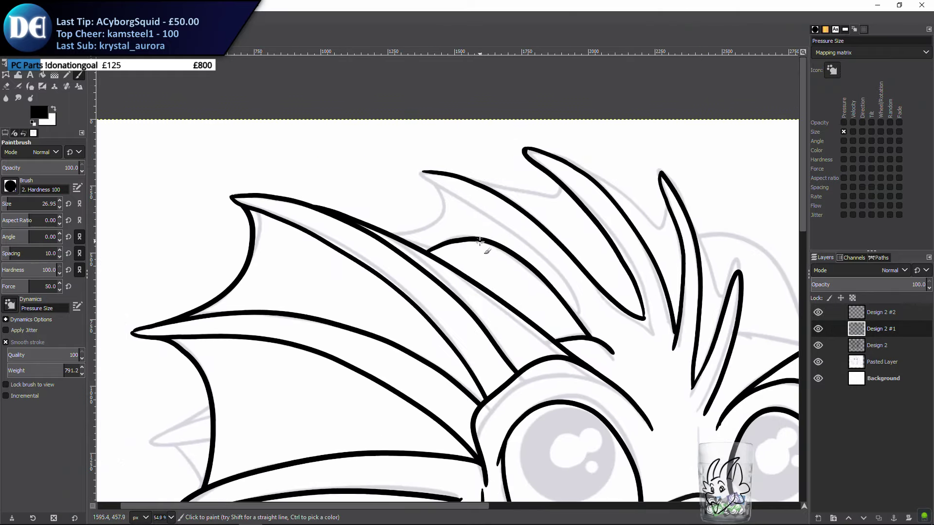
drag(455, 220, 415, 215)
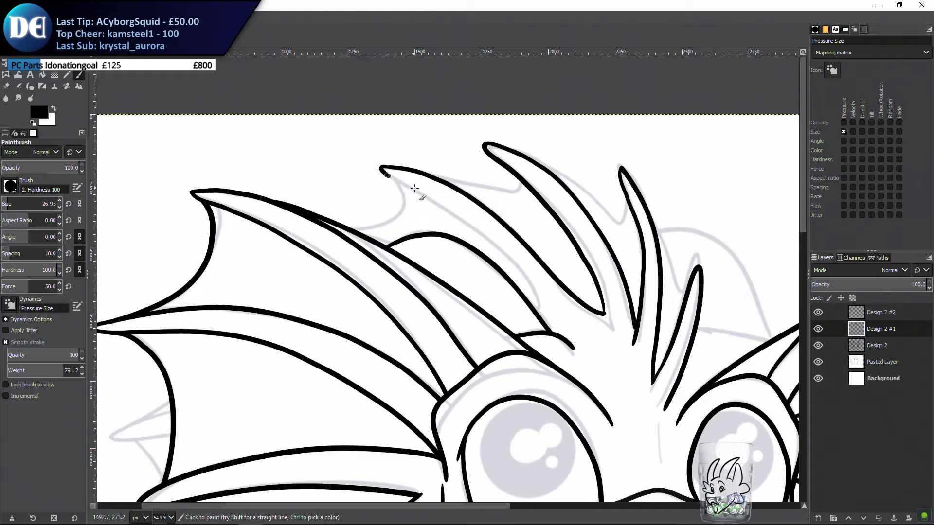
mouse_move(414, 188)
mouse_down()
mouse_move(507, 258)
mouse_move(542, 316)
mouse_move(519, 320)
mouse_up()
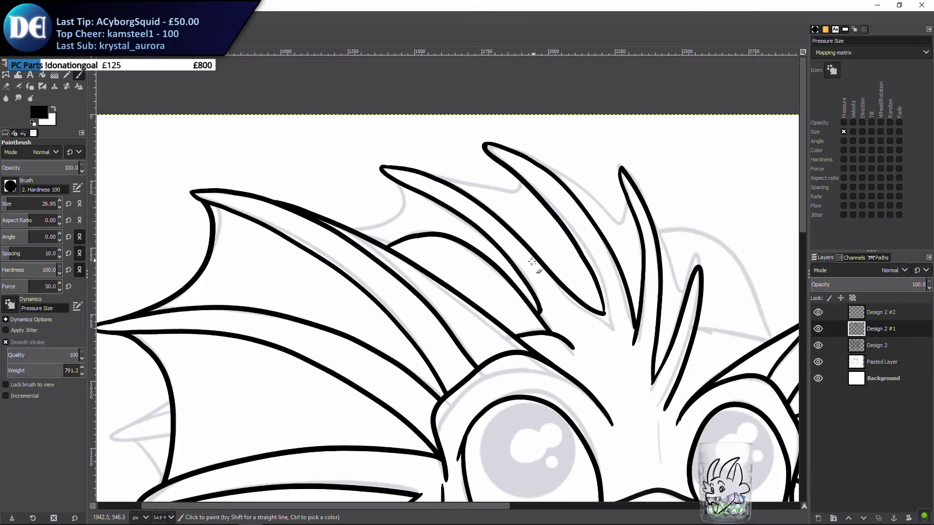
mouse_move(382, 239)
mouse_down()
mouse_move(425, 246)
mouse_move(453, 234)
mouse_move(460, 212)
mouse_move(434, 186)
mouse_up()
Ink the webbing curves that link the leftmost crest spine to the second and the second to the third
scroll(428, 174, down, 5)
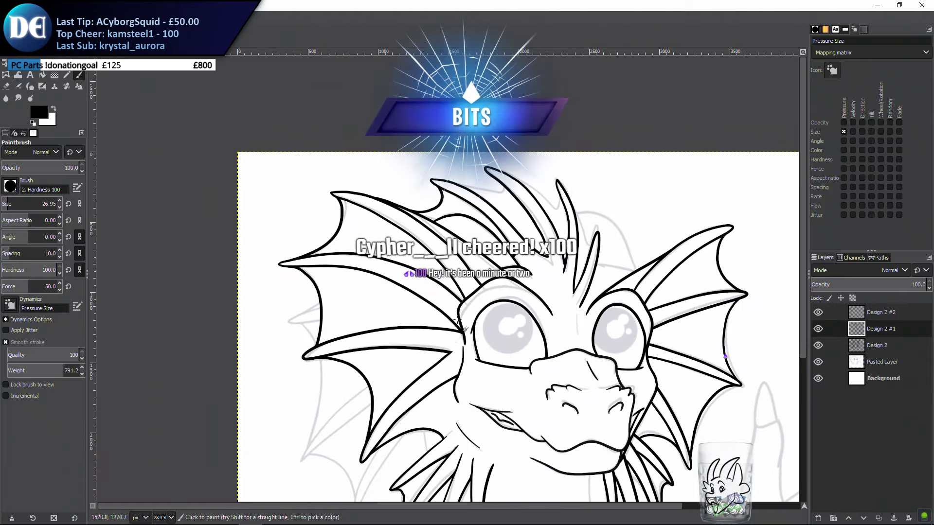
drag(463, 272, 367, 342)
scroll(367, 341, up, 4)
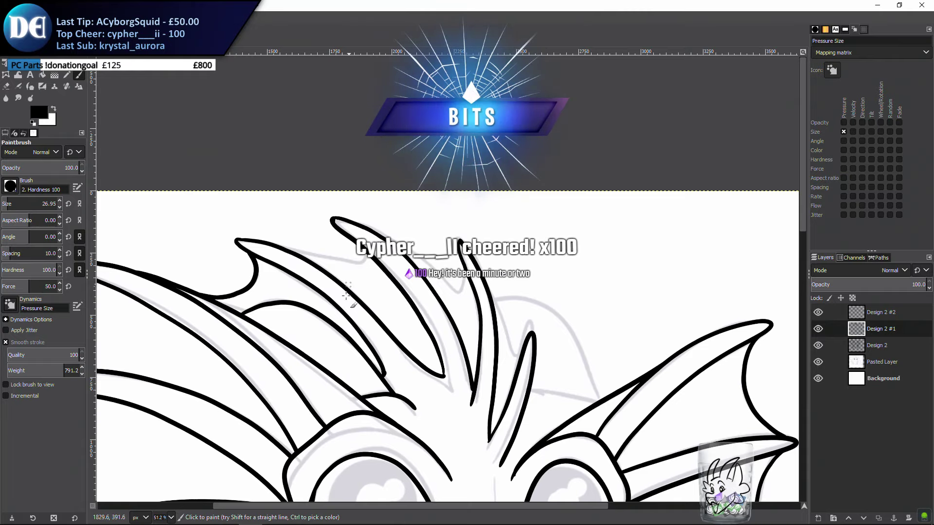
scroll(341, 311, down, 2)
scroll(341, 315, up, 2)
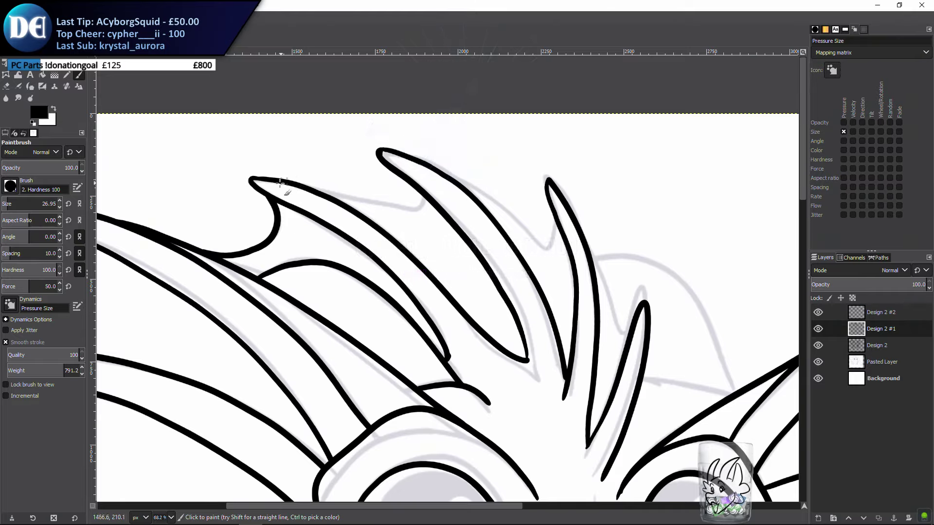
mouse_move(319, 188)
mouse_down()
mouse_move(414, 204)
mouse_move(418, 194)
mouse_move(398, 170)
mouse_move(419, 160)
mouse_move(496, 196)
mouse_up()
key(ctrl+z)
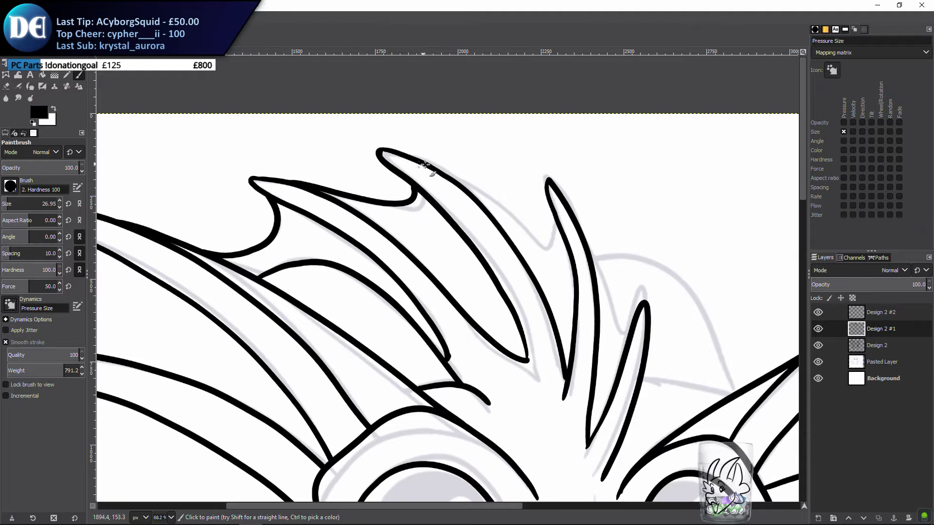
mouse_move(426, 165)
mouse_down()
mouse_move(488, 197)
mouse_move(552, 252)
mouse_move(545, 181)
mouse_up()
Ink the webbing curve between the third crest spine and the small rightmost one, redoing it until it dips smoothly into the tip
drag(578, 357, 484, 293)
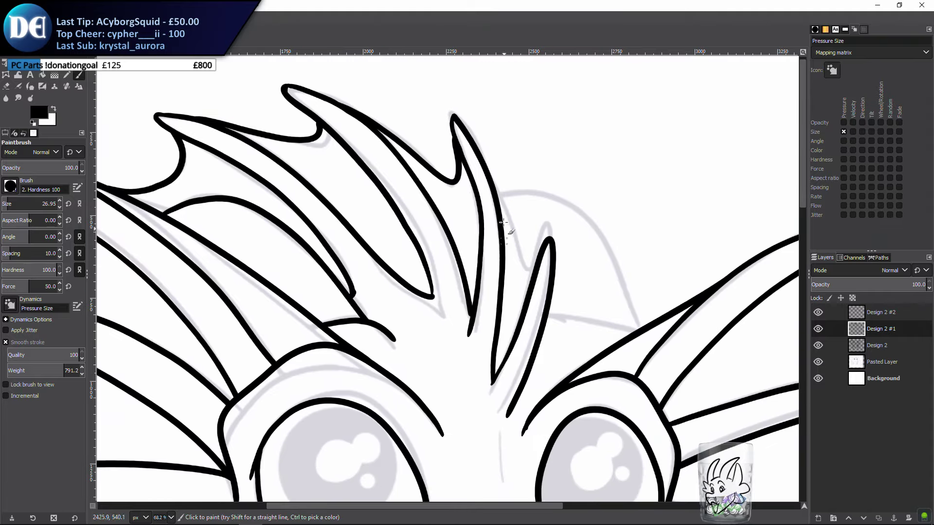
mouse_move(495, 193)
mouse_down()
mouse_move(517, 271)
mouse_move(542, 244)
mouse_up()
key(ctrl+z)
drag(478, 155, 515, 238)
key(ctrl+z)
mouse_move(477, 146)
mouse_down()
mouse_move(498, 175)
mouse_move(511, 227)
mouse_up()
key(ctrl+z)
drag(471, 139, 505, 190)
key(ctrl+z)
mouse_move(474, 143)
mouse_down()
mouse_move(502, 202)
mouse_move(518, 285)
mouse_move(539, 258)
mouse_move(548, 229)
mouse_up()
key(ctrl+z)
mouse_move(468, 139)
mouse_down()
mouse_move(520, 263)
mouse_move(534, 263)
mouse_move(541, 231)
mouse_move(553, 233)
mouse_up()
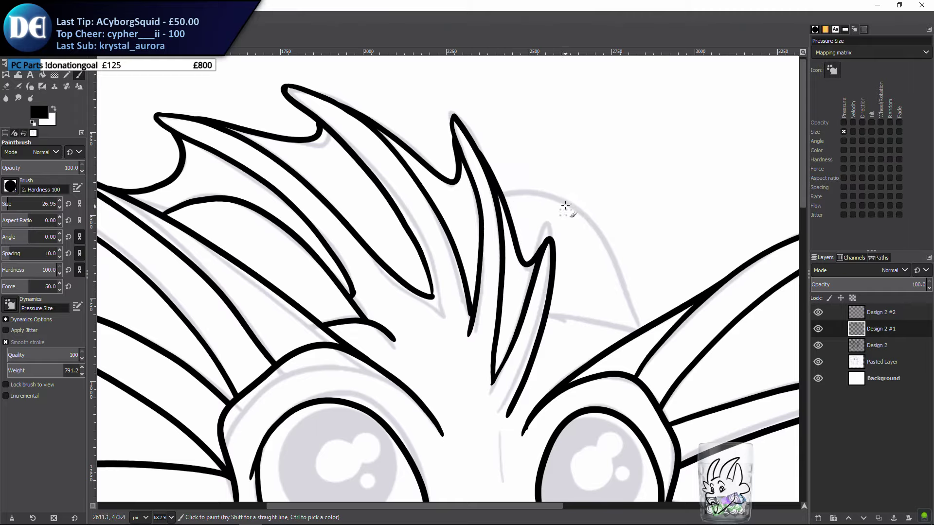
Hide the Pasted Layer sketch to review the whole head's line art, and show the sketch again
drag(494, 194, 516, 363)
ctrl+scroll(516, 363, down, 3)
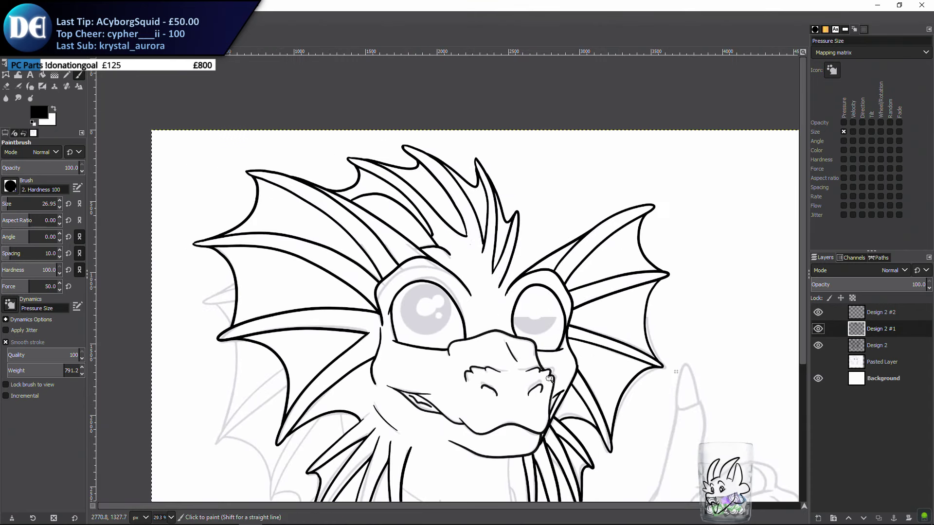
ctrl+scroll(555, 287, down, 2)
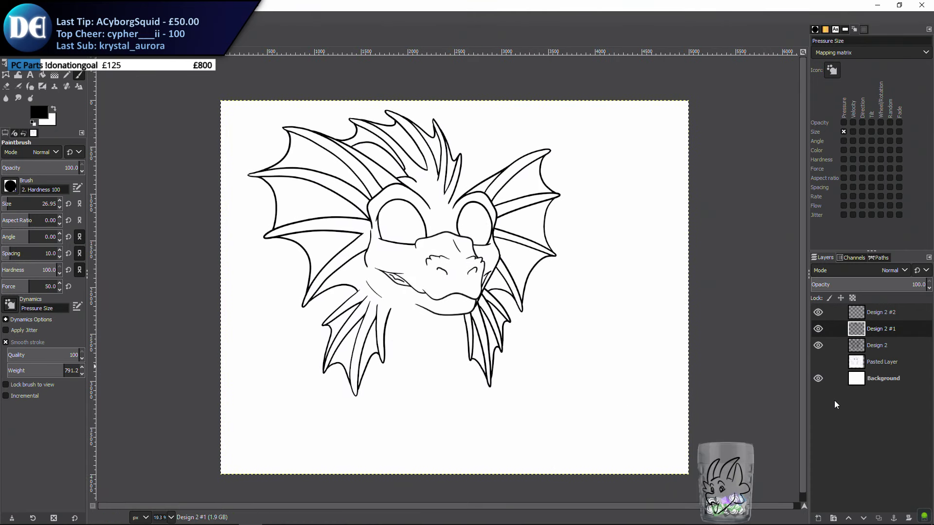
click(816, 364)
ctrl+scroll(489, 222, up, 3)
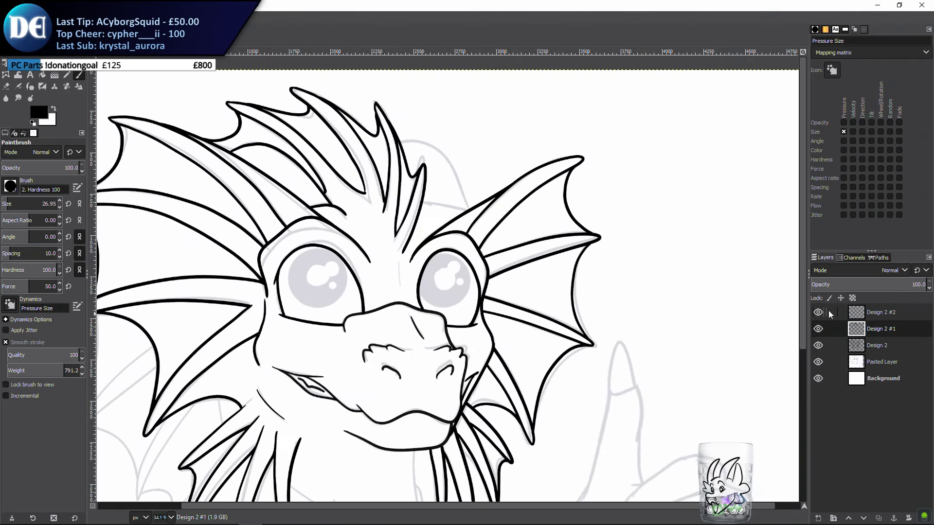
On the Design 2 #2 layer, ink the base line and rounded outer arc of the shape between the crest and the right fin
click(823, 314)
ctrl+scroll(539, 317, up, 2)
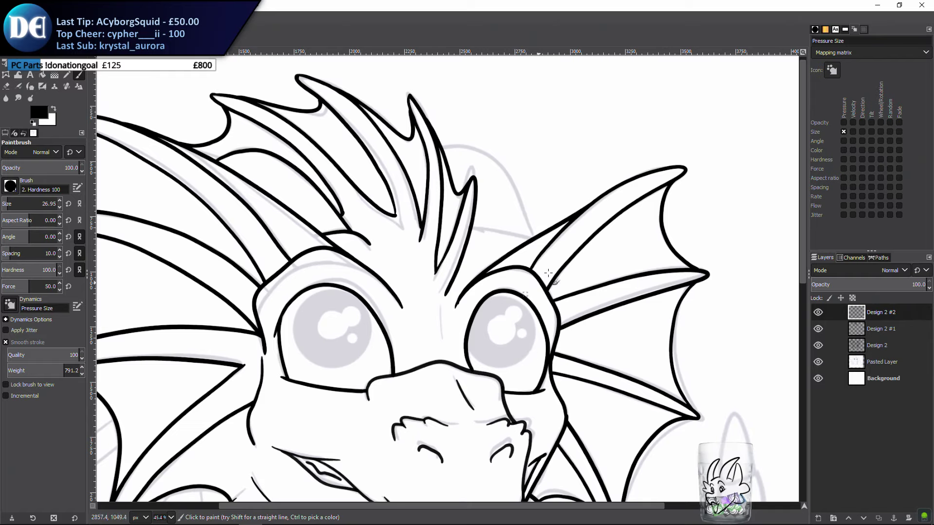
ctrl+scroll(547, 274, up, 1)
mouse_move(390, 229)
mouse_down()
mouse_move(416, 223)
mouse_move(474, 239)
mouse_up()
key(ctrl+z)
ctrl+scroll(454, 216, up, 2)
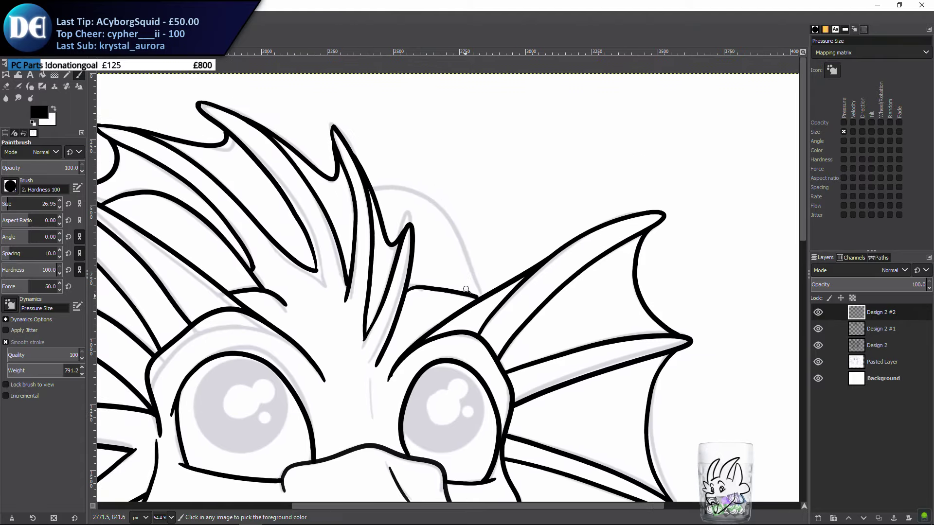
key(ctrl+z)
scroll(433, 273, down, 1)
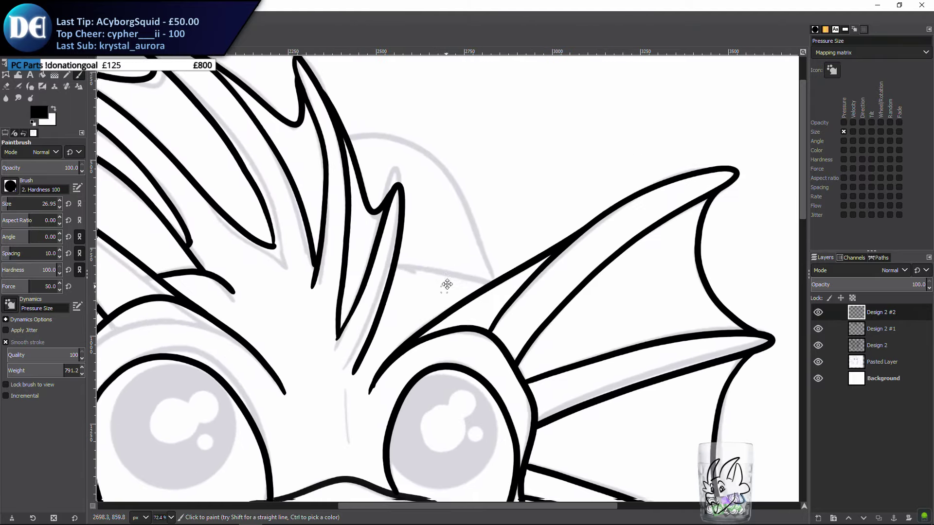
mouse_move(394, 266)
mouse_down()
mouse_move(416, 259)
mouse_move(501, 282)
mouse_up()
drag(505, 216, 504, 245)
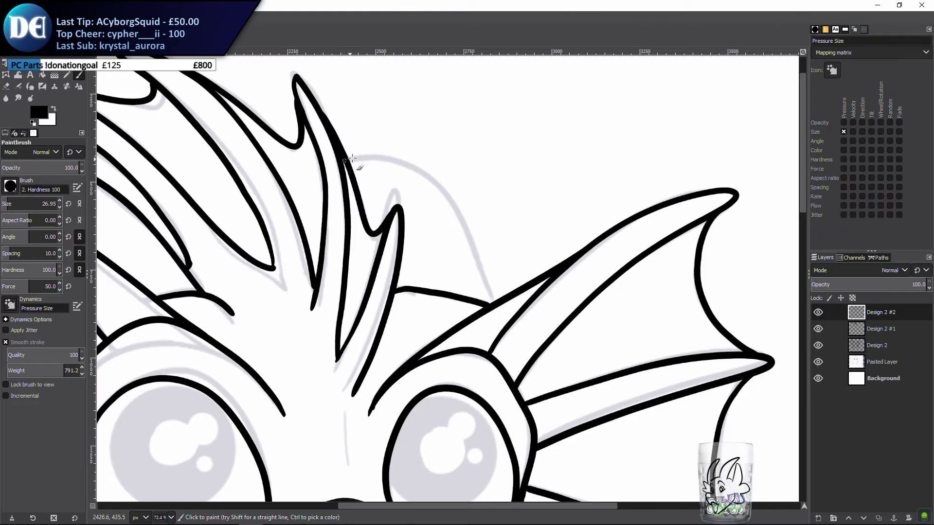
mouse_move(350, 157)
mouse_down()
mouse_move(414, 164)
mouse_move(438, 179)
mouse_move(473, 237)
mouse_move(489, 309)
mouse_up()
Check the finished crest line art with the Pasted Layer sketch hidden, and restore the sketch
scroll(433, 267, down, 5)
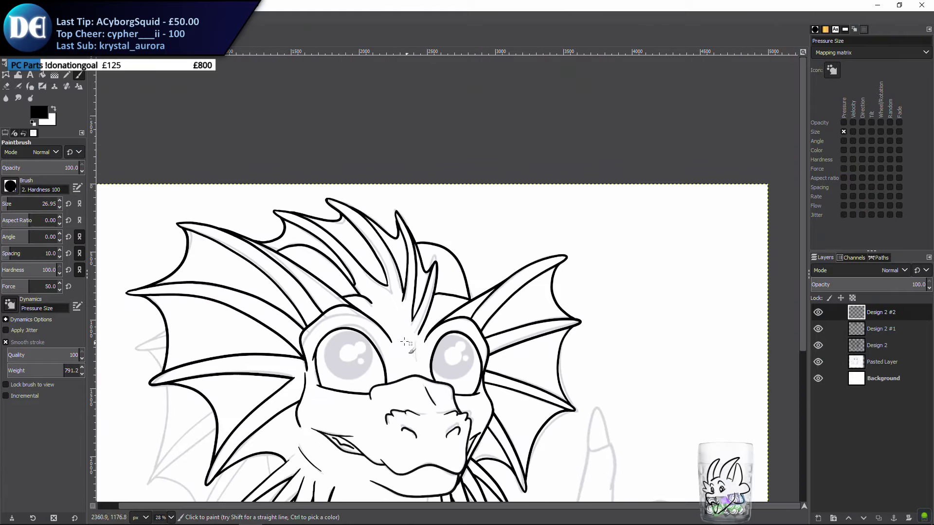
click(818, 362)
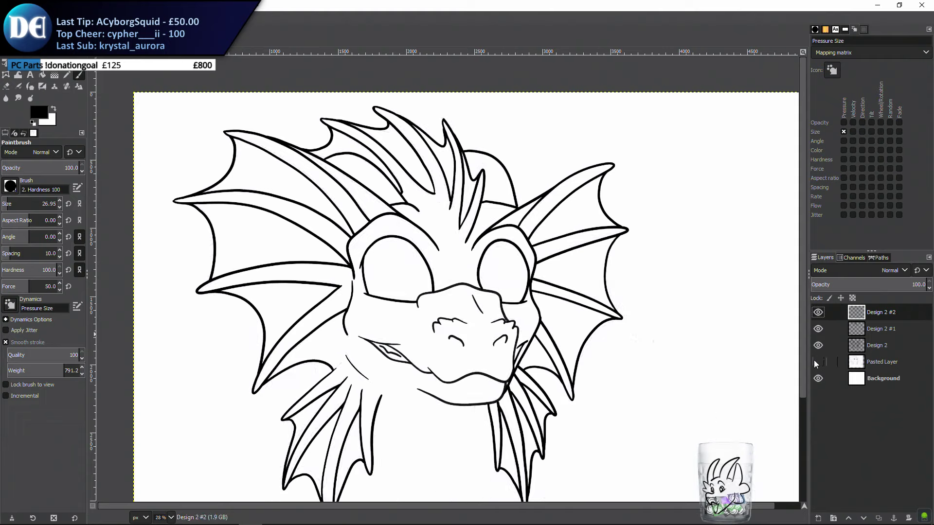
click(817, 362)
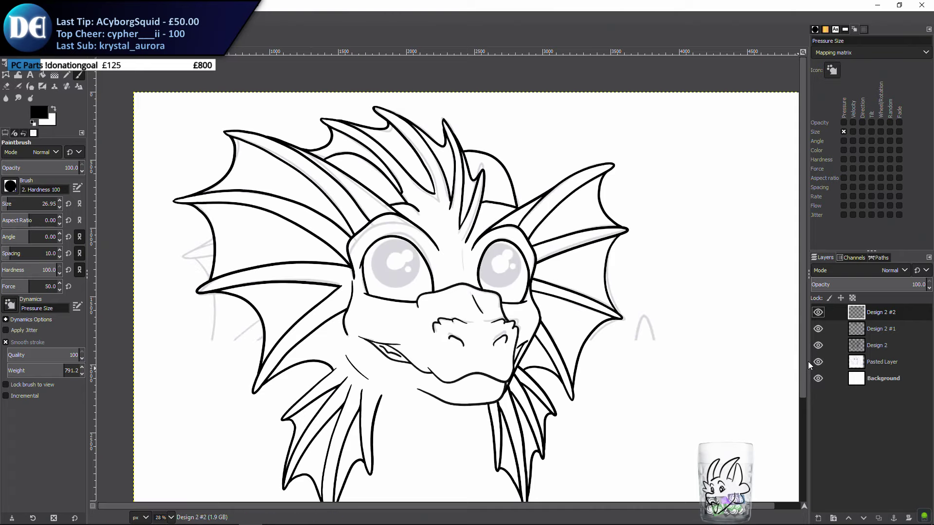
Create another new layer at the top of the stack, with the sketched neck and raised hand in view
drag(365, 424, 328, 320)
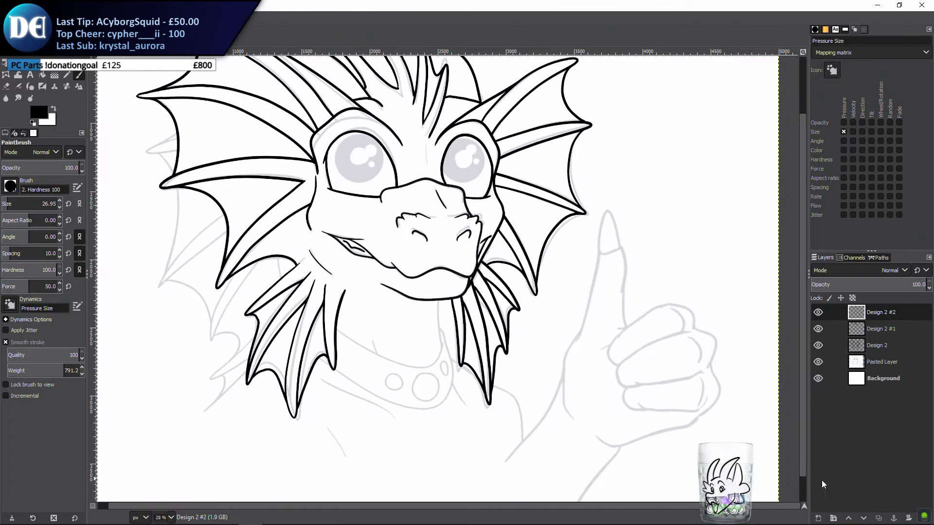
click(825, 518)
click(858, 508)
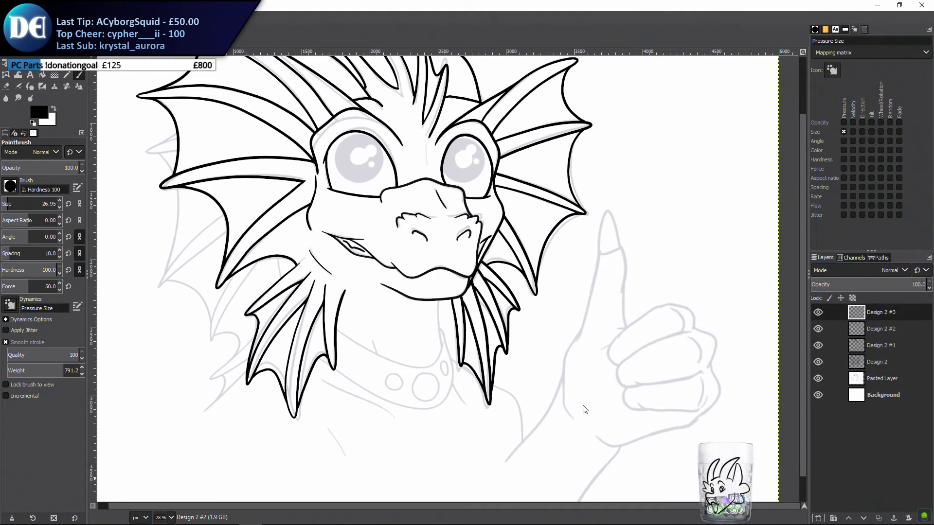
On the Design 2 #3 layer, ink the collar's curved upper edge from the left neck fin round to its right end
scroll(372, 410, up, 5)
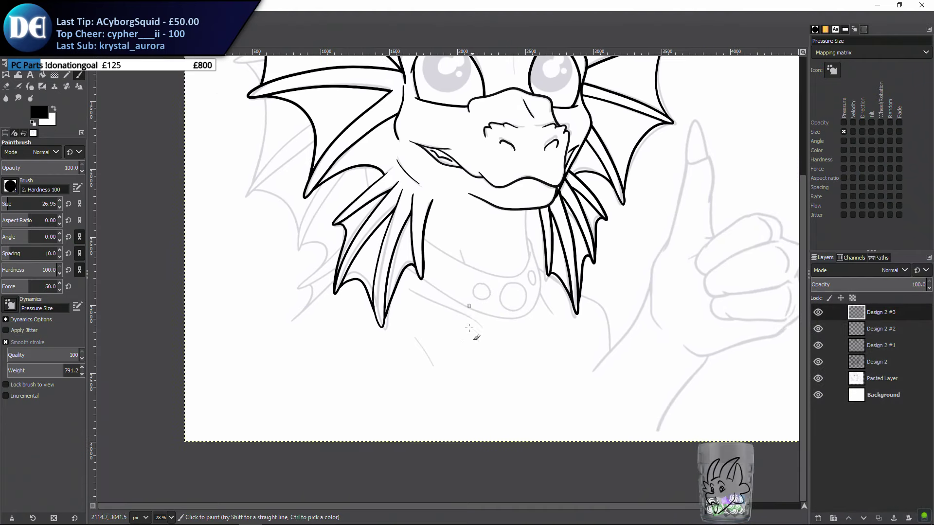
drag(377, 324, 347, 370)
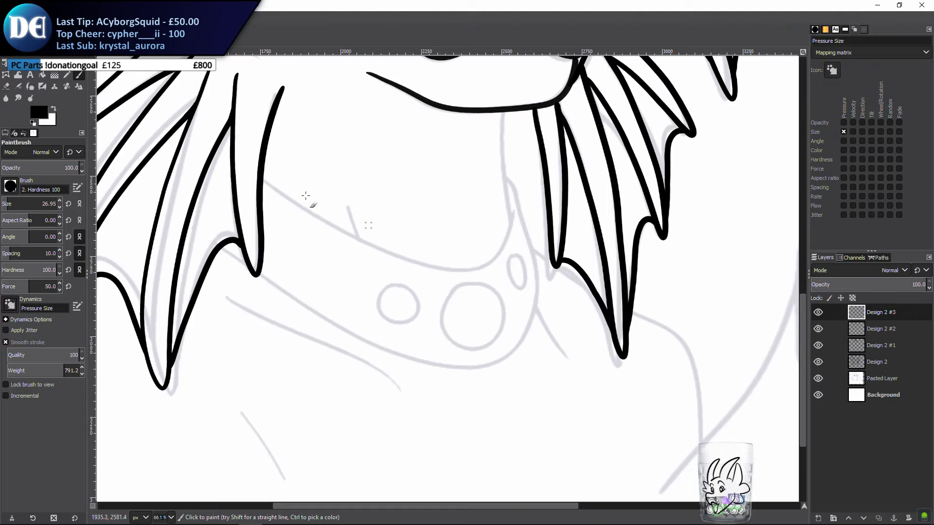
scroll(319, 201, up, 1)
mouse_move(261, 192)
mouse_down()
mouse_move(367, 264)
mouse_move(436, 289)
mouse_move(491, 275)
mouse_move(507, 212)
mouse_move(498, 172)
mouse_move(504, 251)
mouse_move(503, 226)
mouse_up()
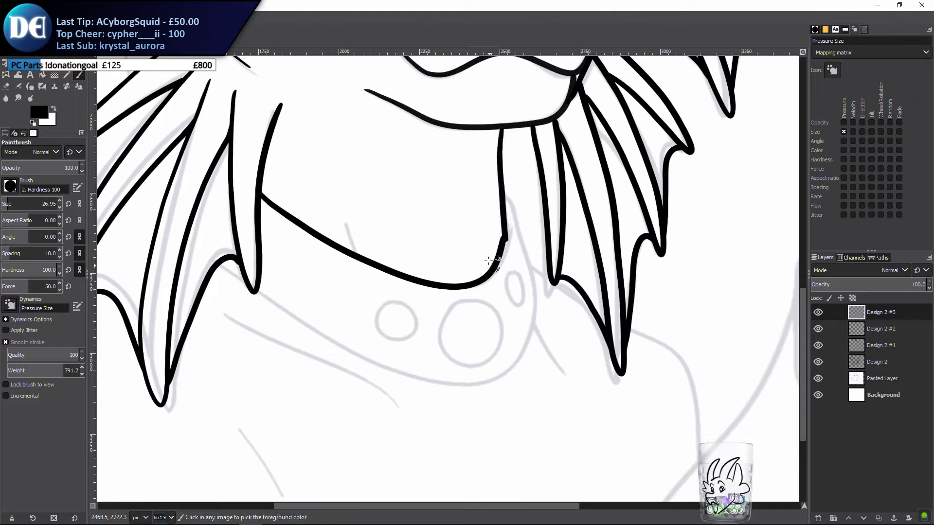
key(ctrl+z)
key(ctrl+z)
mouse_move(261, 193)
mouse_down()
mouse_move(340, 251)
mouse_move(412, 285)
mouse_move(480, 286)
mouse_move(502, 266)
mouse_move(512, 223)
mouse_move(503, 270)
mouse_up()
key(ctrl+z)
drag(511, 227, 501, 274)
key(ctrl+z)
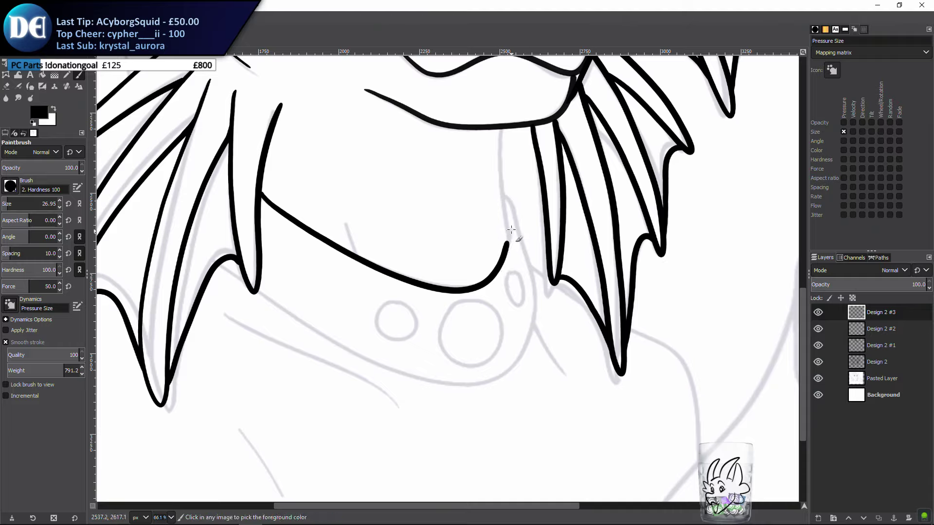
drag(510, 232, 499, 267)
Ink the right side of the neck from the jaw down to the collar's upper edge
drag(501, 134, 505, 238)
key(ctrl+z)
mouse_move(502, 126)
mouse_down()
mouse_move(496, 197)
mouse_move(506, 244)
mouse_move(495, 245)
mouse_up()
key(ctrl+z)
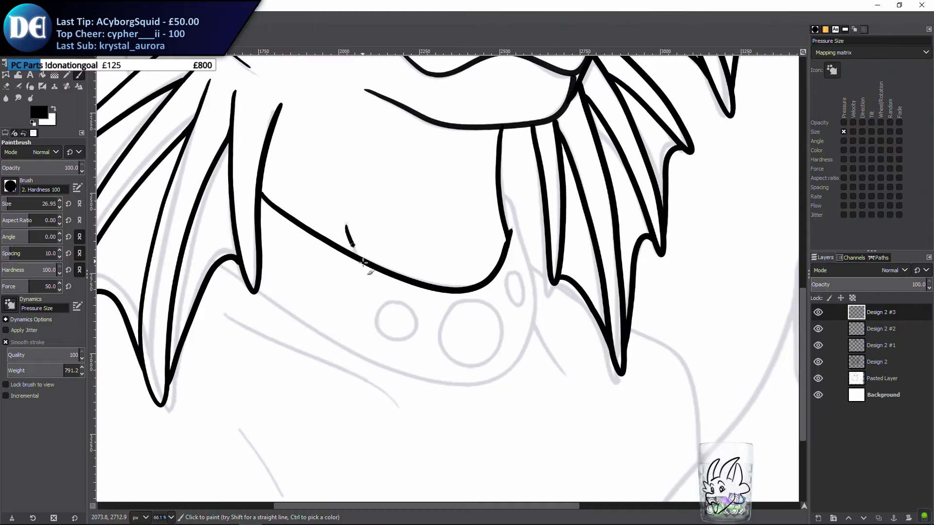
Ink the short crease line on the neck that meets the collar's upper edge
drag(343, 219, 377, 277)
key(ctrl+z)
mouse_move(344, 220)
mouse_down()
mouse_move(384, 281)
mouse_move(349, 232)
mouse_move(366, 267)
mouse_up()
key(ctrl+z)
key(ctrl+z)
drag(343, 220, 373, 288)
key(ctrl+z)
drag(344, 221, 378, 276)
key(ctrl+z)
Ink the collar's lower edge, sweeping from the left neck fin to beneath the sketched circles
drag(217, 267, 258, 293)
key(ctrl+z)
mouse_move(216, 266)
mouse_down()
mouse_move(371, 367)
mouse_move(418, 384)
mouse_move(481, 388)
mouse_up()
key(ctrl+z)
drag(319, 294, 242, 285)
mouse_move(177, 282)
mouse_down()
mouse_move(312, 363)
mouse_move(381, 380)
mouse_move(435, 370)
mouse_move(453, 331)
mouse_up()
Erase the upturned right end of the collar's lower edge
drag(400, 250, 327, 269)
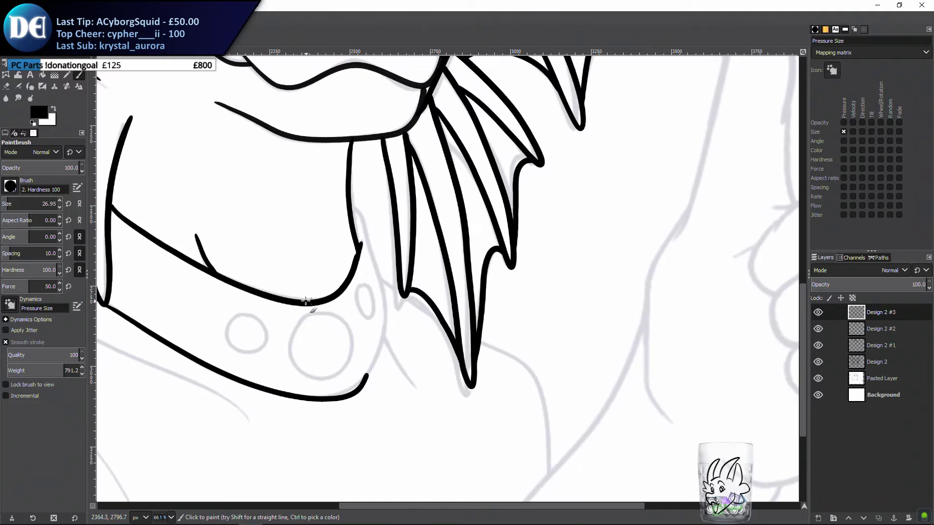
scroll(321, 291, left, 3)
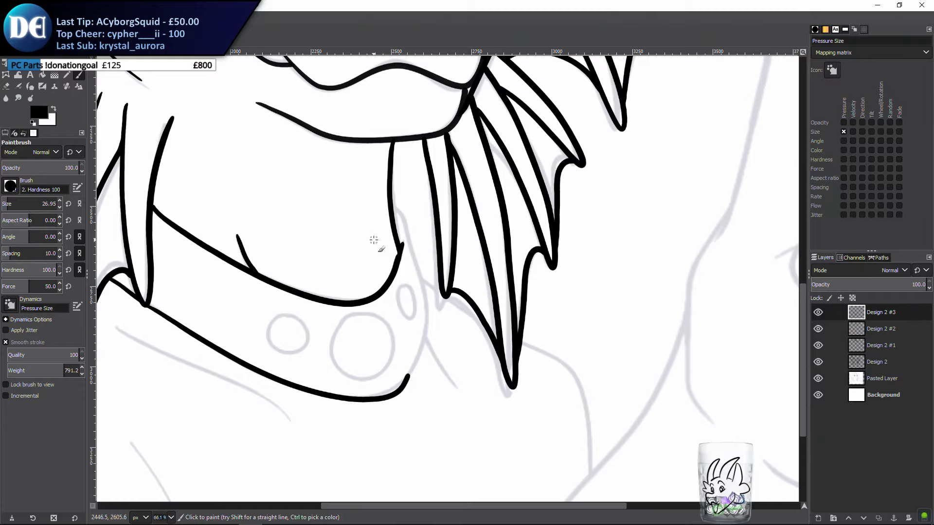
drag(425, 328, 449, 318)
key(shift+e)
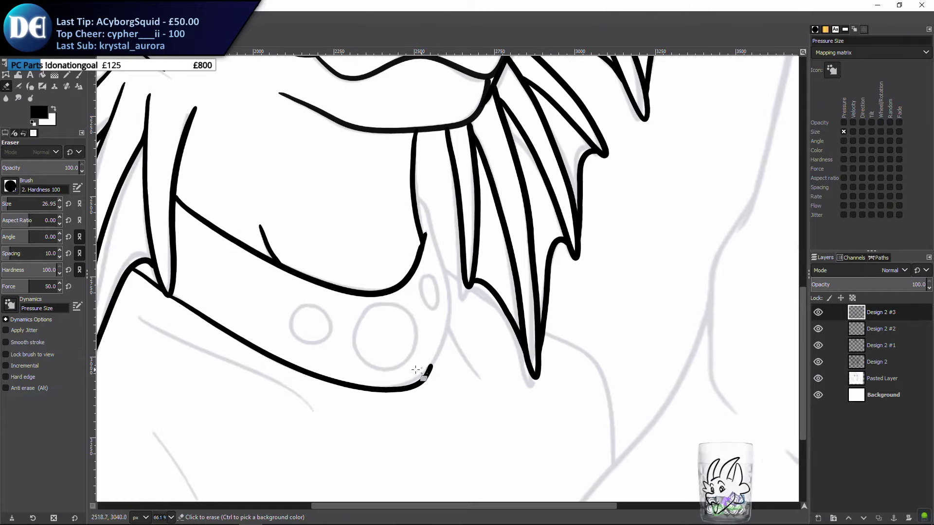
mouse_move(441, 365)
mouse_down()
mouse_move(424, 367)
mouse_move(413, 388)
mouse_up()
key(p)
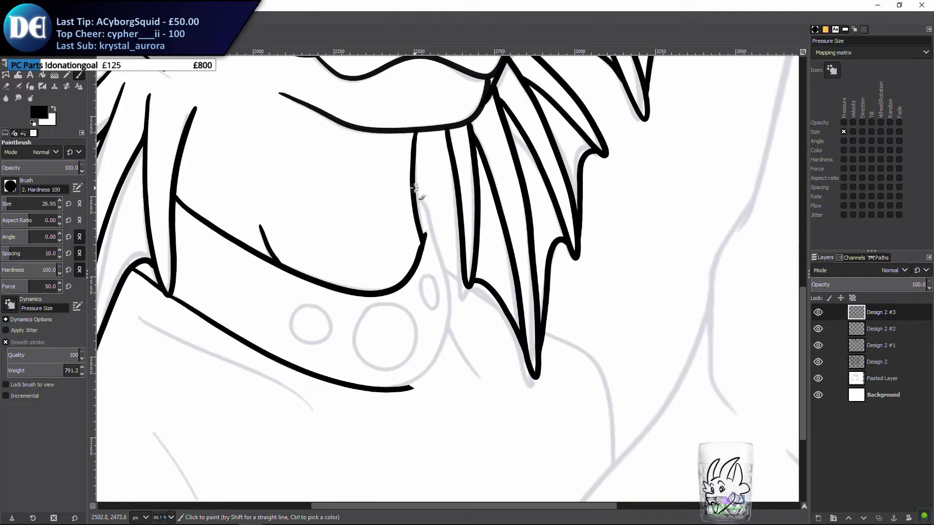
Ink the collar's right outer edge from the side of the neck down to its lower edge
mouse_move(414, 187)
mouse_down()
mouse_move(437, 231)
mouse_move(451, 313)
mouse_move(445, 357)
mouse_move(403, 390)
mouse_move(348, 396)
mouse_up()
key(ctrl+z)
mouse_move(406, 390)
mouse_down()
mouse_move(436, 381)
mouse_move(450, 322)
mouse_move(445, 281)
mouse_up()
key(ctrl+z)
mouse_move(413, 185)
mouse_down()
mouse_move(431, 215)
mouse_move(452, 306)
mouse_move(433, 371)
mouse_move(400, 390)
mouse_move(321, 375)
mouse_move(434, 344)
mouse_up()
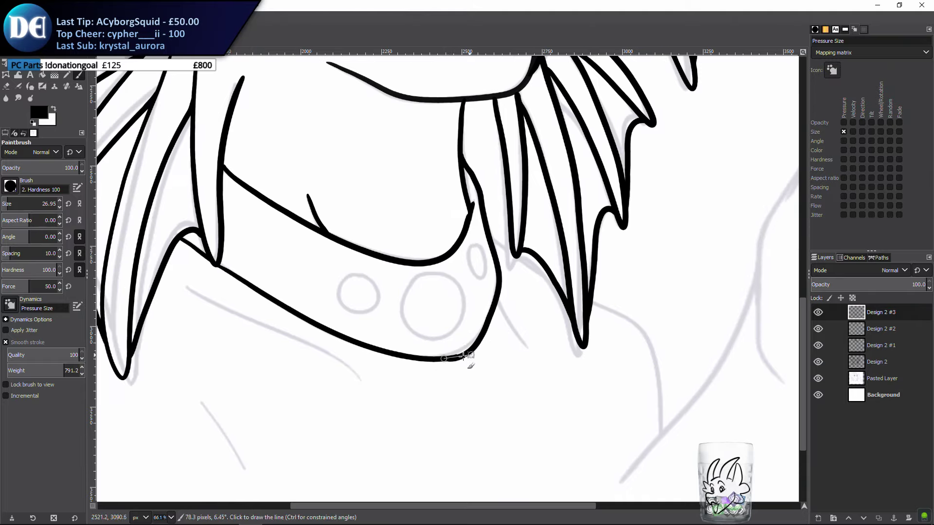
key(shift+e)
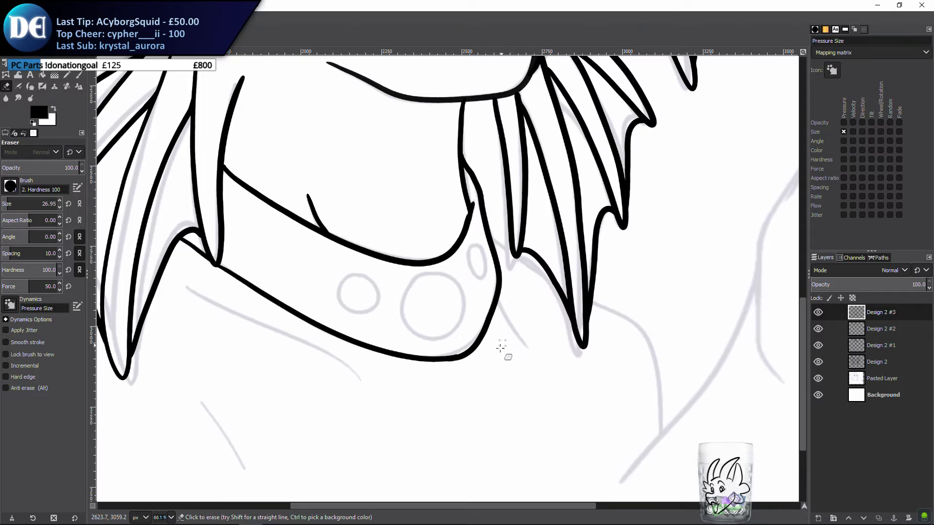
key(p)
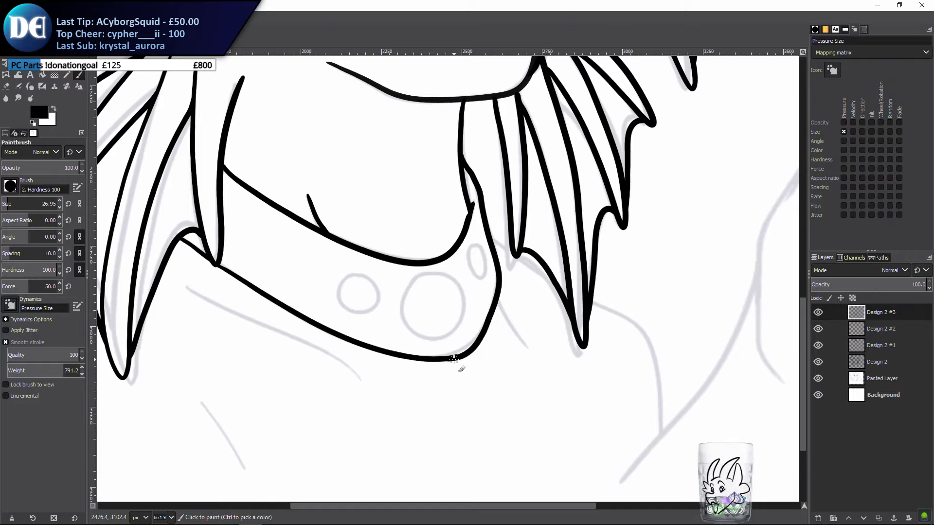
mouse_move(441, 275)
mouse_down()
mouse_move(422, 283)
mouse_move(456, 280)
mouse_move(417, 283)
mouse_move(460, 282)
mouse_up()
key(ctrl+z)
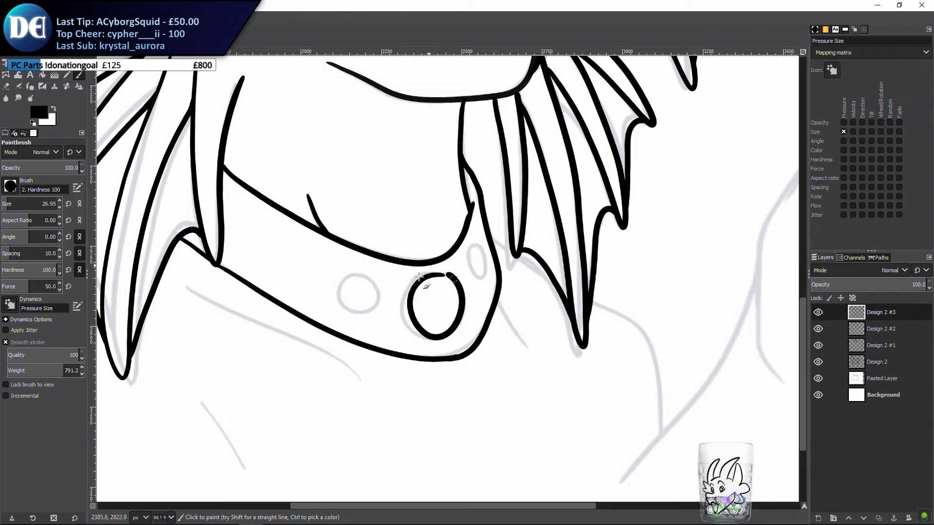
key(ctrl+z)
Check the neck and collar line art with the Pasted Layer sketch hidden, and show the sketch again
scroll(444, 267, down, 6)
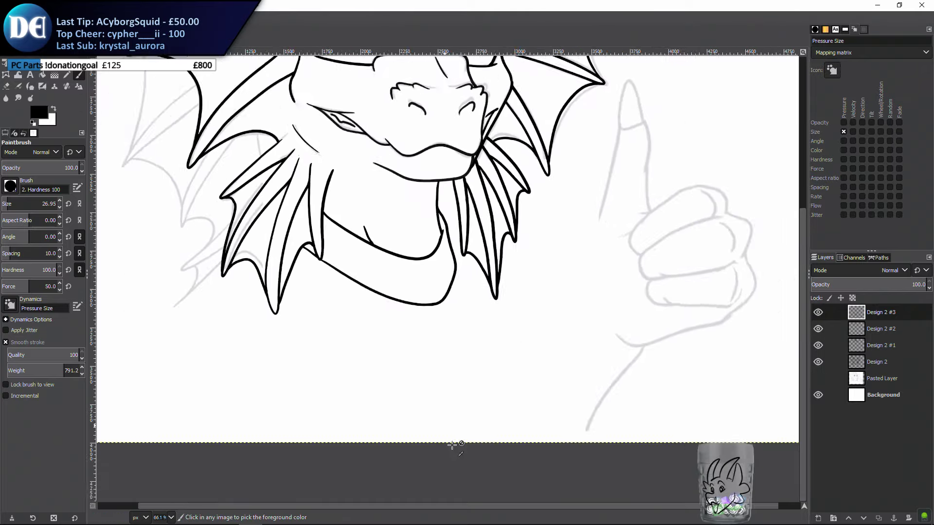
drag(483, 423, 496, 306)
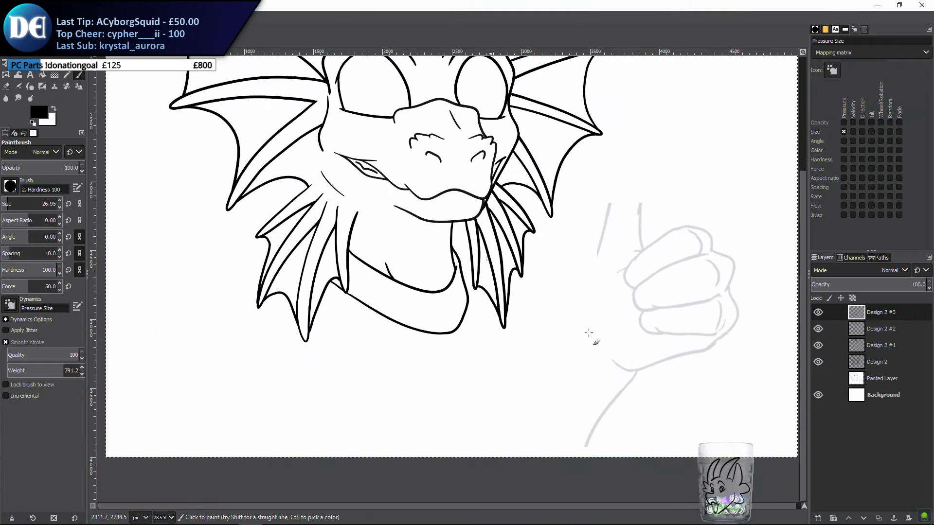
click(818, 378)
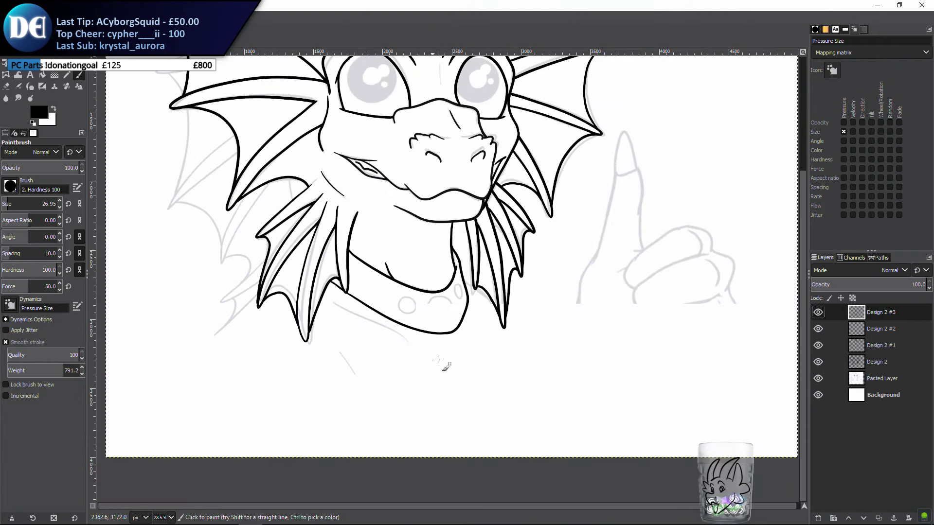
scroll(433, 353, up, 2)
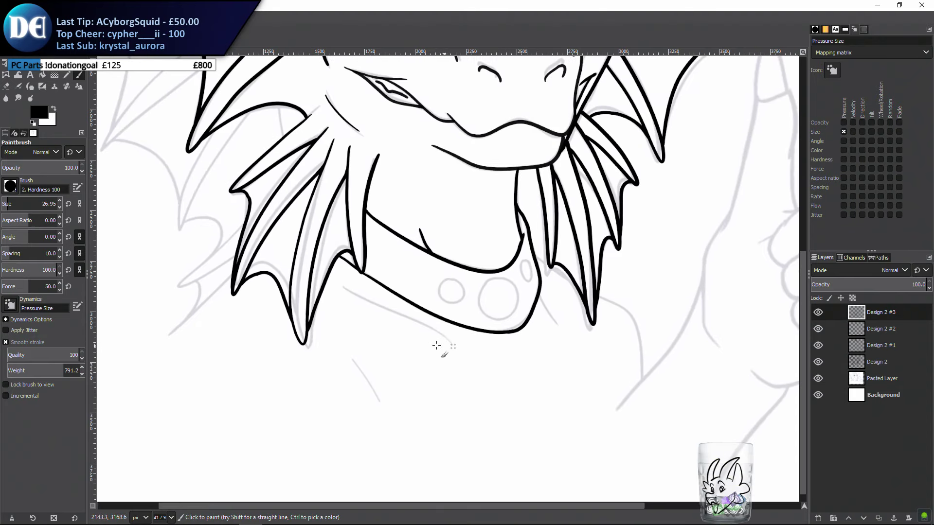
Ink the long curve beneath the collar's left side and the short line below its right edge
drag(345, 329, 411, 313)
drag(535, 336, 406, 319)
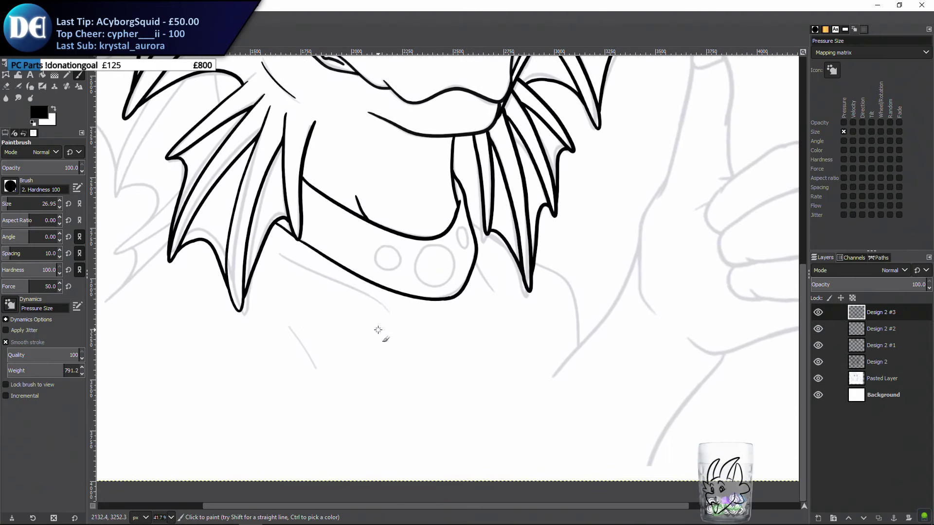
mouse_move(282, 254)
mouse_down()
mouse_move(390, 308)
mouse_move(426, 372)
mouse_up()
key(ctrl+z)
drag(282, 255, 392, 312)
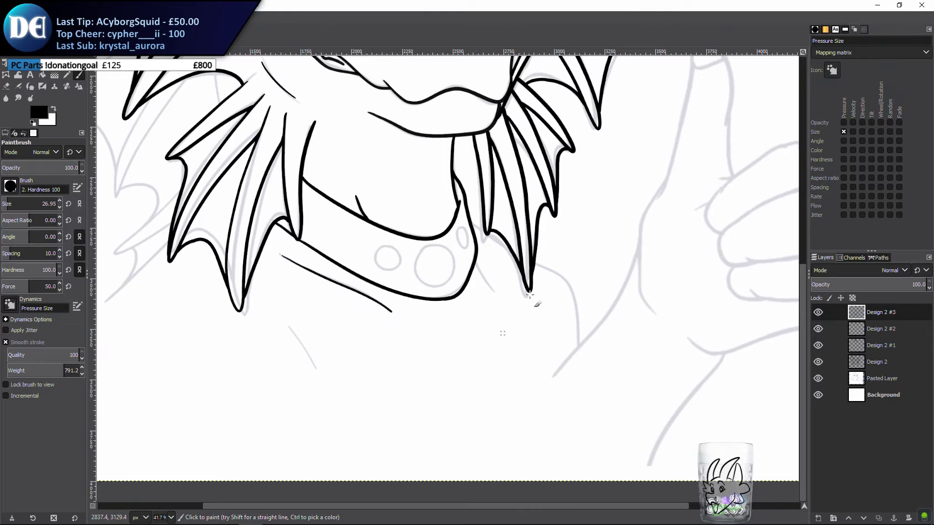
drag(475, 261, 511, 304)
Create a new layer at the top of the stack, with the raised hand in view
drag(497, 265, 397, 309)
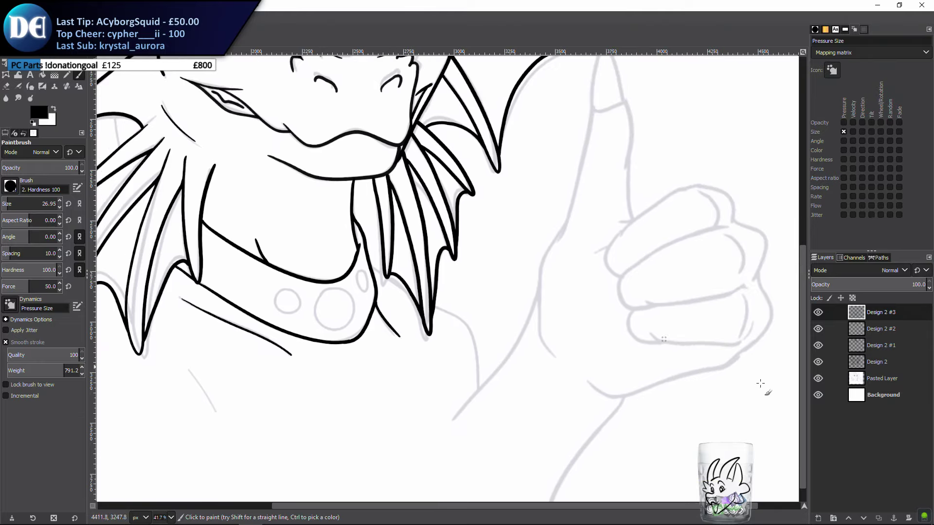
click(818, 517)
key(Return)
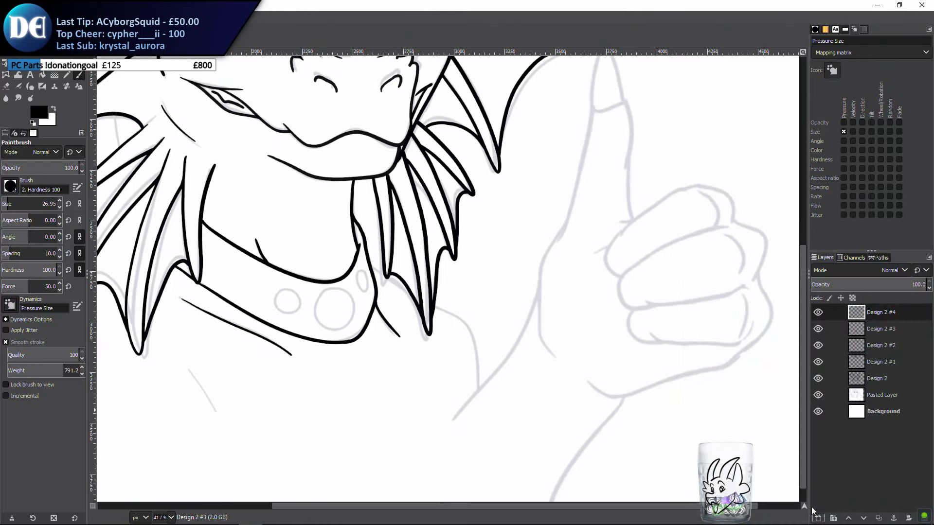
On the Design 2 #4 layer, ink the short shoulder line between the collar's right edge and the neighbouring neck fin
drag(475, 362, 430, 349)
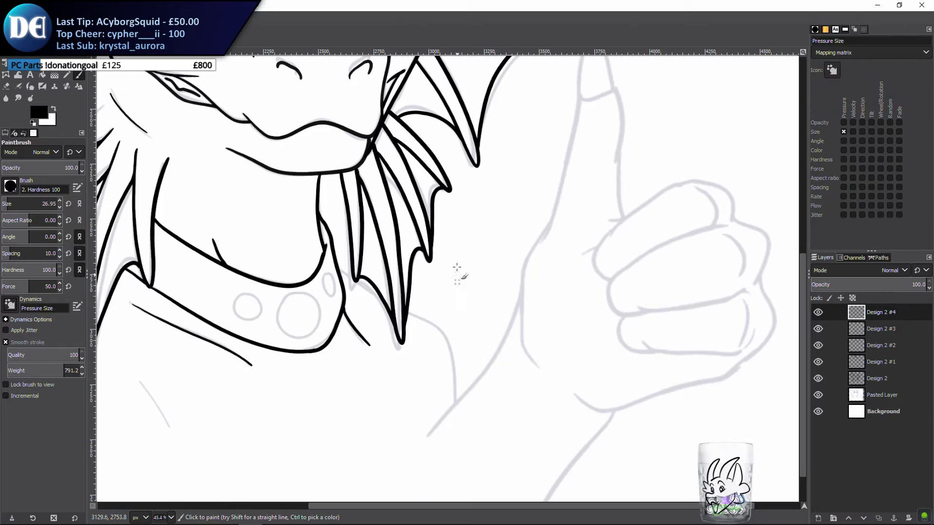
drag(461, 323, 425, 292)
drag(326, 257, 360, 243)
scroll(360, 243, up, 2)
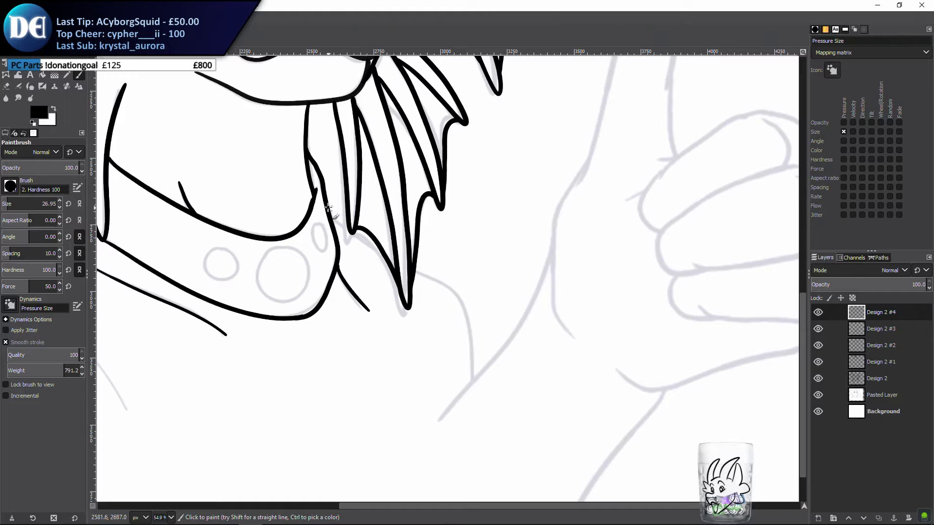
drag(327, 208, 398, 267)
key(ctrl+z)
mouse_move(327, 203)
mouse_down()
mouse_move(352, 230)
mouse_move(324, 201)
mouse_move(356, 227)
mouse_up()
key(ctrl+z)
key(ctrl+z)
Try to ink the right shoulder curve along the sketch, from the neck fin down to the raised arm
mouse_move(421, 271)
mouse_down()
mouse_move(461, 295)
mouse_move(471, 414)
mouse_up()
key(ctrl+z)
mouse_move(413, 267)
mouse_down()
mouse_move(463, 296)
mouse_move(481, 390)
mouse_up()
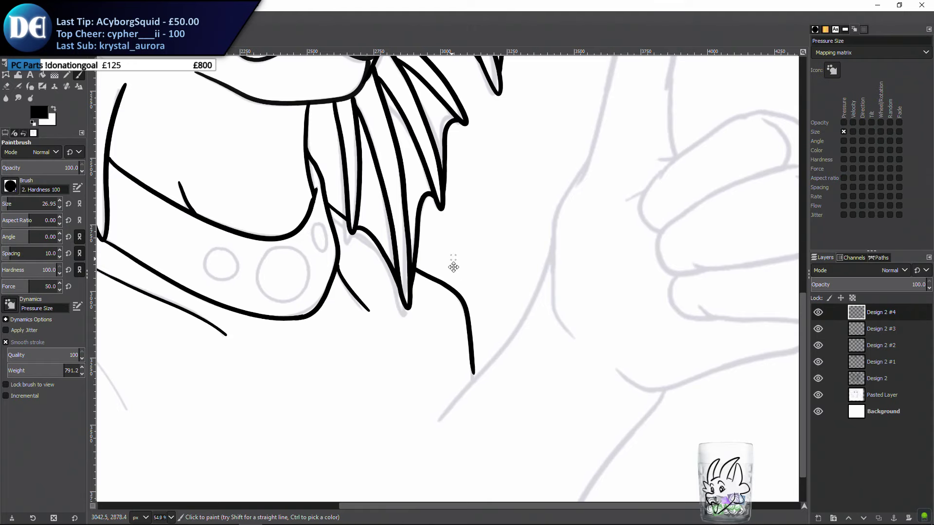
drag(453, 267, 478, 375)
mouse_move(444, 286)
mouse_down()
mouse_move(557, 327)
mouse_move(622, 245)
mouse_up()
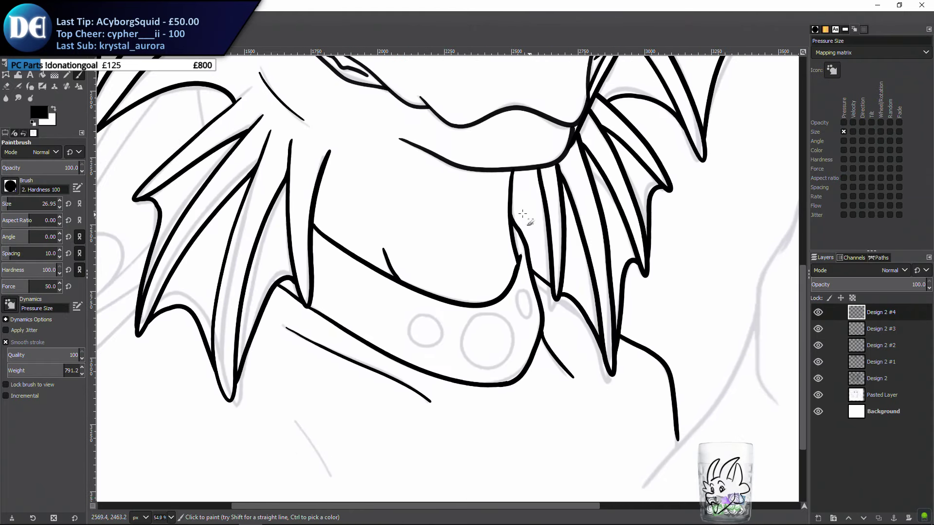
Review the neck and shoulder line art, hiding the Pasted Layer sketch briefly and showing it again
drag(516, 231, 479, 417)
drag(477, 270, 474, 472)
drag(473, 346, 678, 304)
mouse_move(380, 373)
mouse_down()
mouse_move(563, 273)
mouse_move(552, 375)
mouse_move(311, 243)
mouse_up()
drag(598, 357, 360, 229)
drag(468, 344, 389, 308)
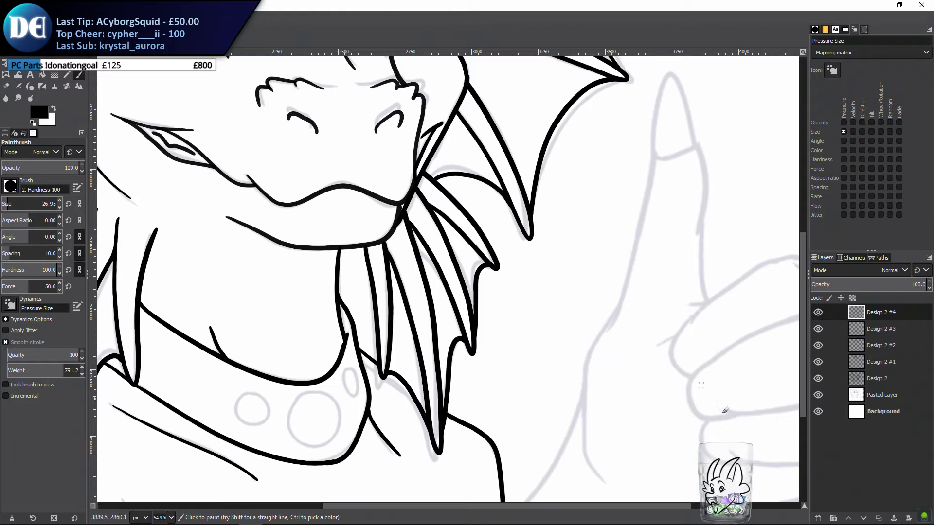
drag(468, 404, 415, 337)
mouse_move(610, 299)
mouse_down()
mouse_move(441, 353)
mouse_move(641, 253)
mouse_up()
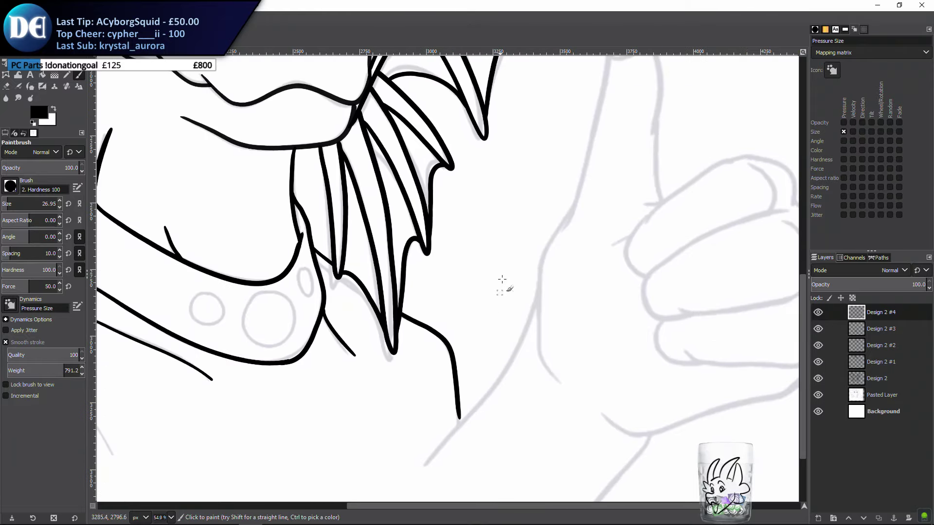
drag(494, 424, 498, 452)
click(819, 395)
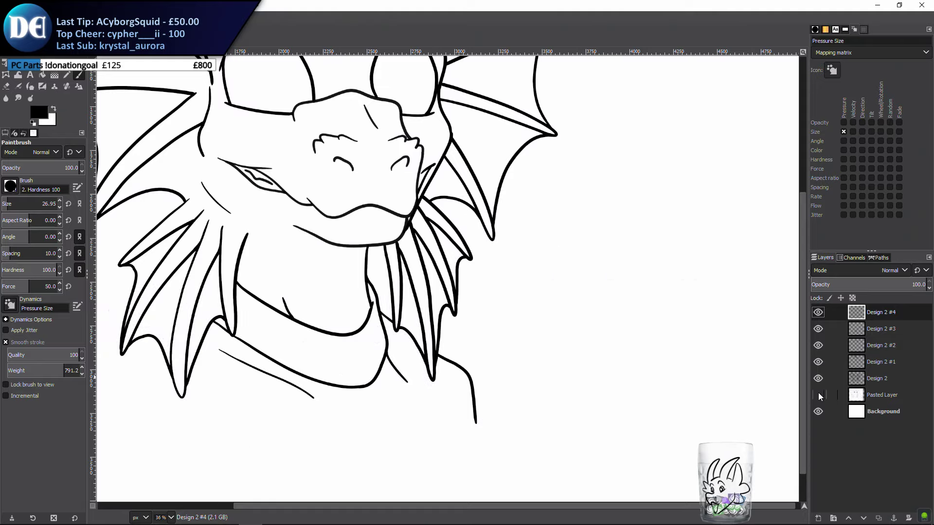
click(818, 394)
Undo the last shoulder curve, ink it again slightly inside the sketch, and erase its excess end at the arm line
drag(415, 393, 444, 369)
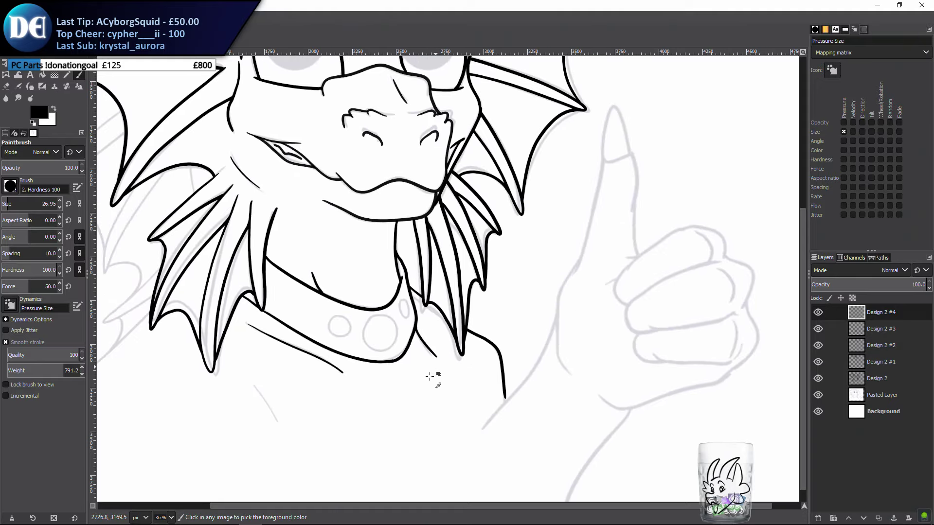
key(ctrl+z)
drag(492, 421, 473, 328)
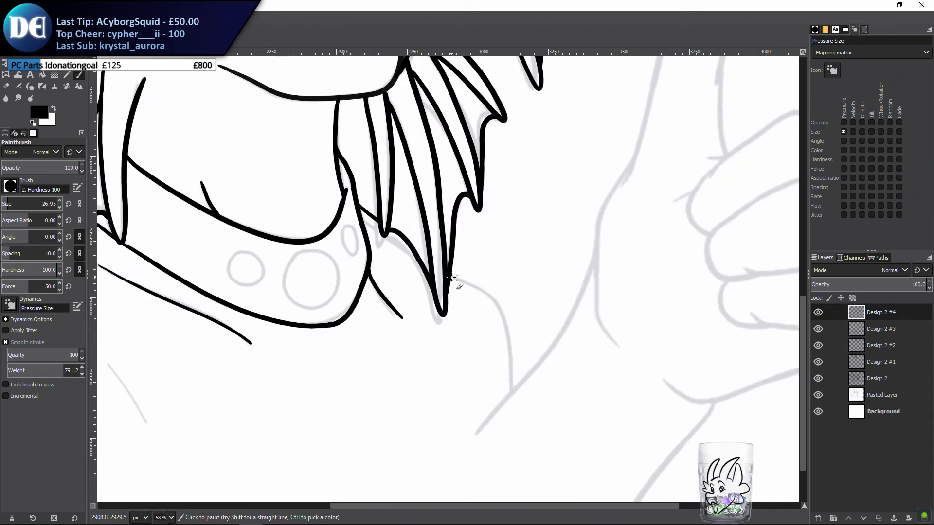
mouse_move(460, 282)
mouse_down()
mouse_move(492, 302)
mouse_move(513, 413)
mouse_up()
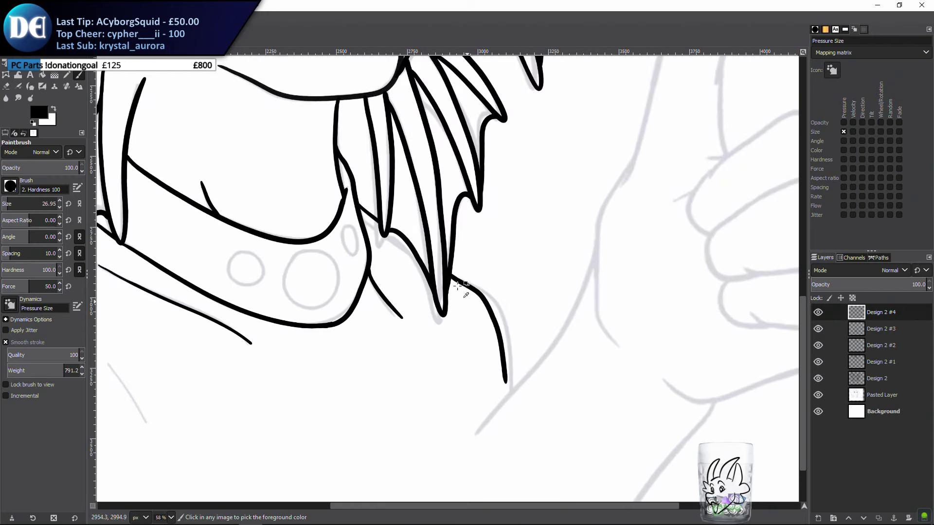
key(ctrl+z)
mouse_move(449, 276)
mouse_down()
mouse_move(490, 305)
mouse_move(499, 342)
mouse_up()
key(ctrl+z)
mouse_move(449, 275)
mouse_down()
mouse_move(497, 327)
mouse_move(521, 447)
mouse_move(521, 395)
mouse_up()
key(shift+e)
drag(521, 395, 506, 416)
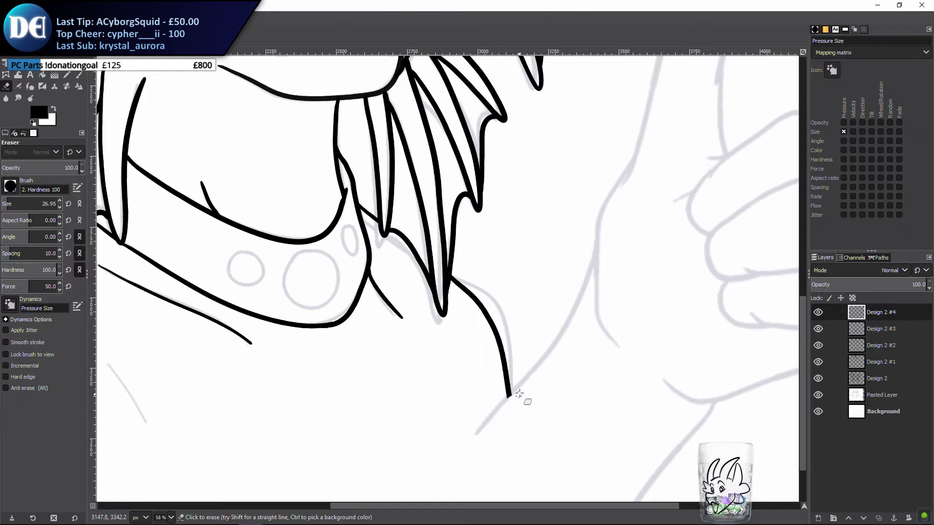
key(p)
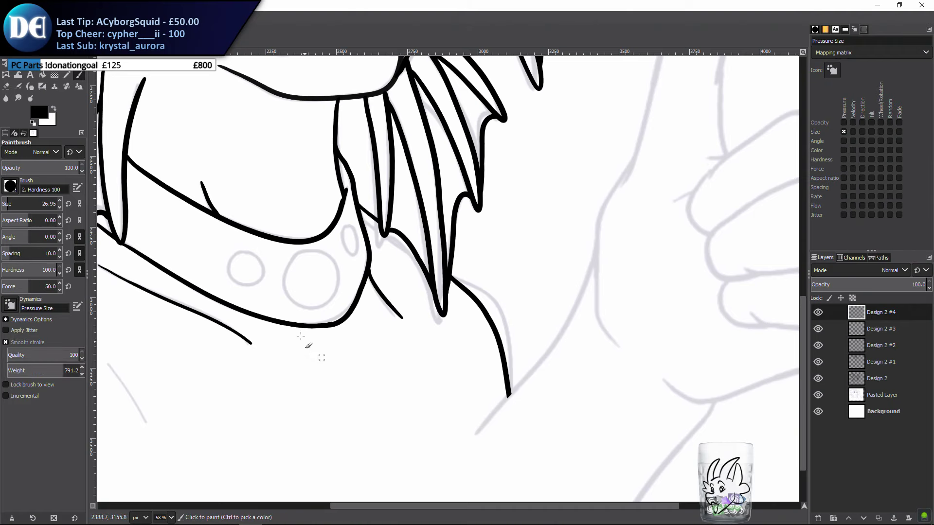
drag(301, 336, 439, 403)
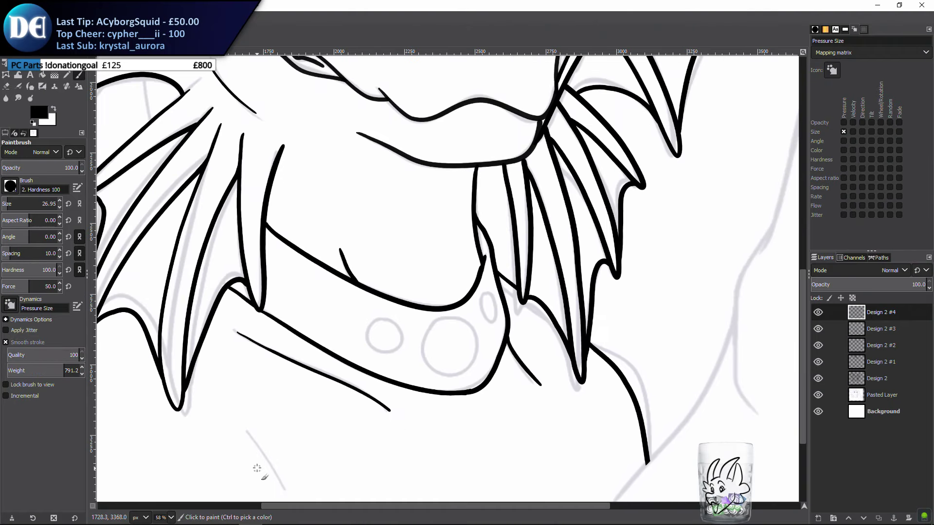
drag(346, 302, 370, 293)
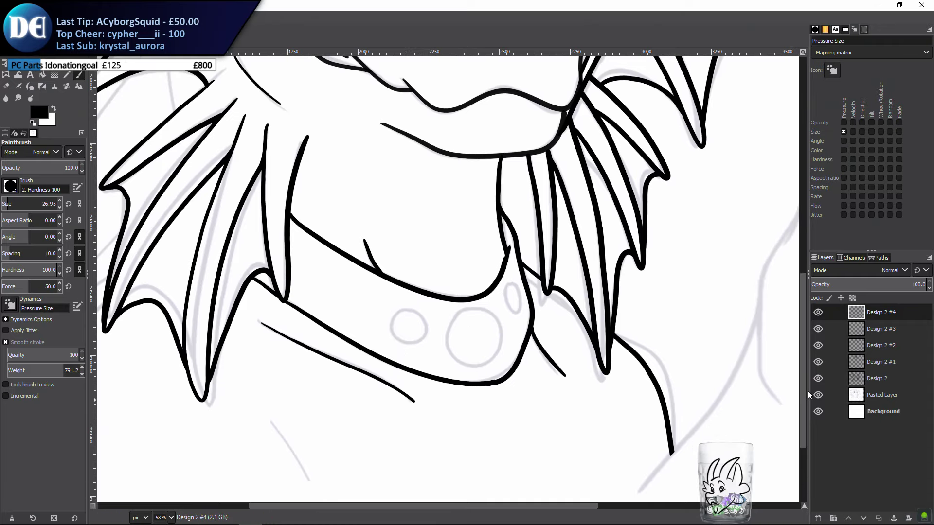
Hide the Pasted Layer sketch and review the inked head, fins, collar and shoulder lines on their own
key(ctrl)
scroll(432, 250, down, 3)
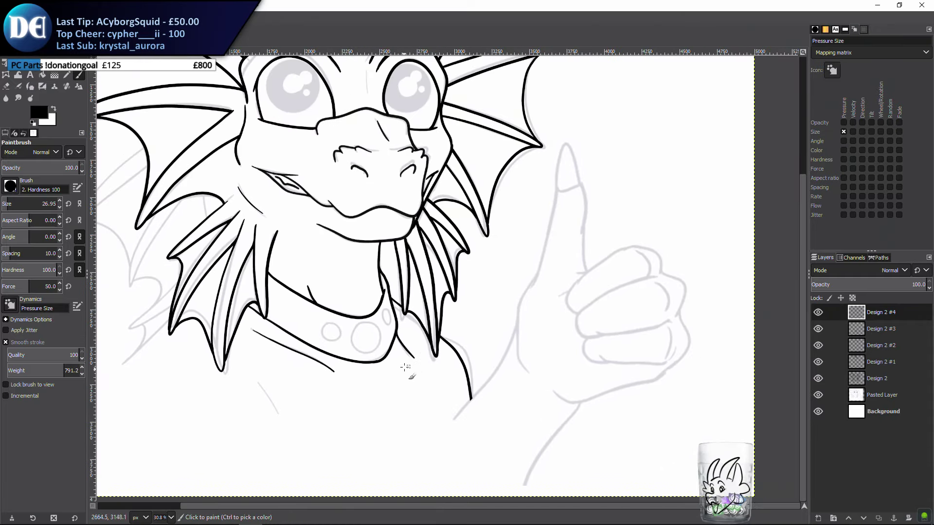
click(817, 396)
key(shift+s)
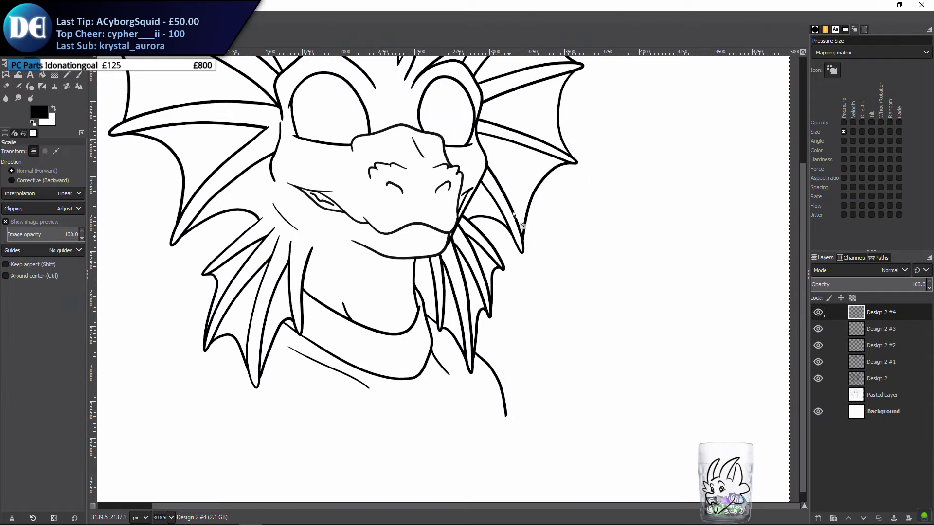
scroll(518, 272, up, 2)
drag(518, 272, 529, 250)
Merge the line art layers Design 2 #4, #3, #2 and #1 down into the Design 2 layer
right_click(872, 312)
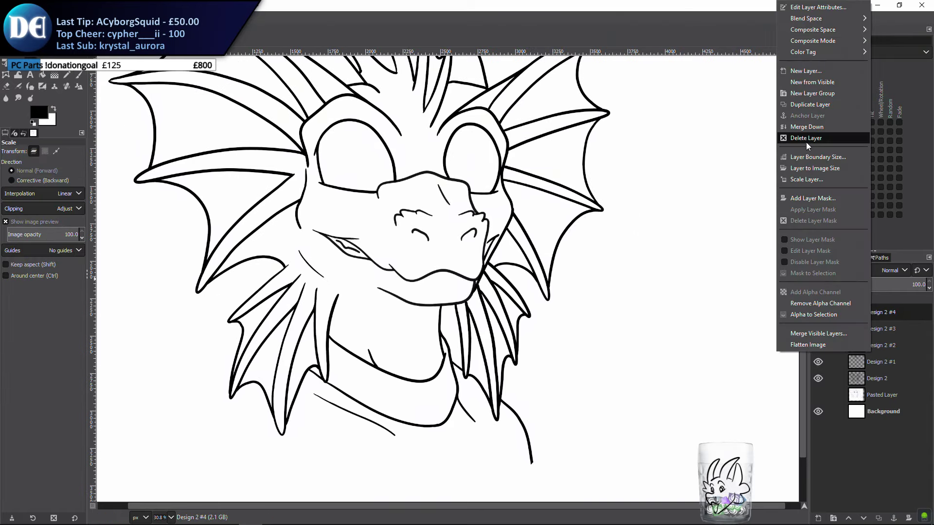
click(808, 127)
right_click(870, 311)
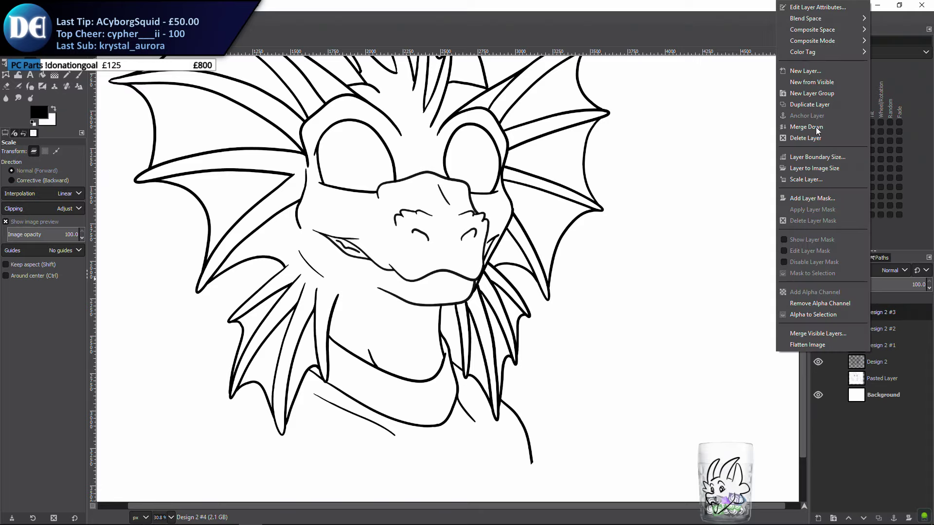
click(818, 130)
right_click(870, 312)
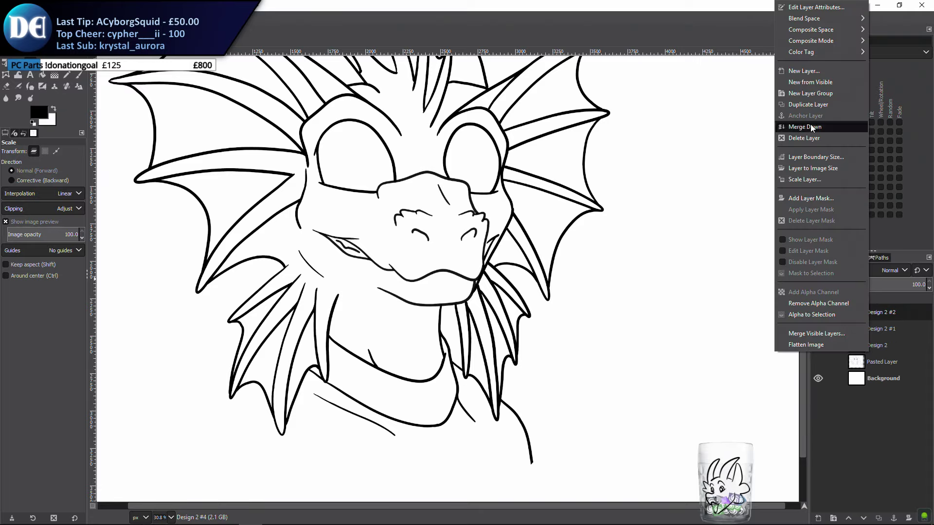
click(818, 130)
right_click(858, 311)
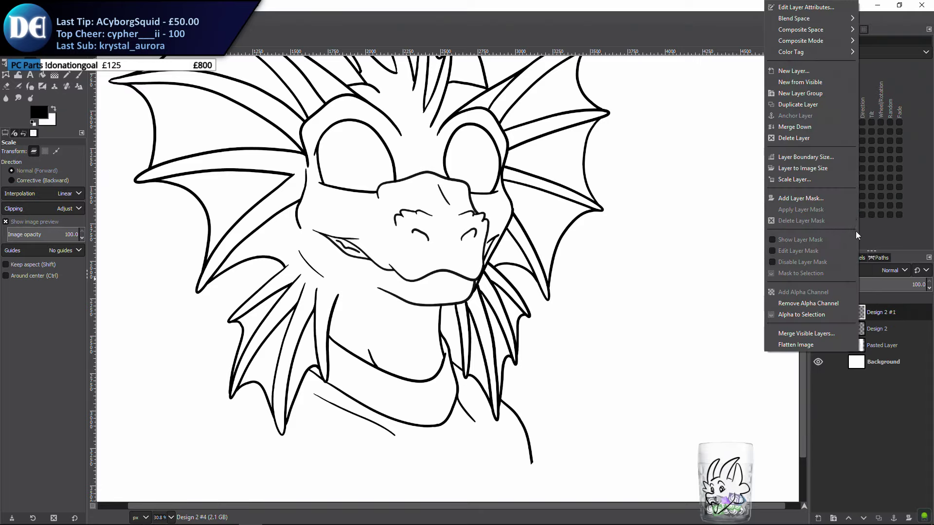
click(819, 129)
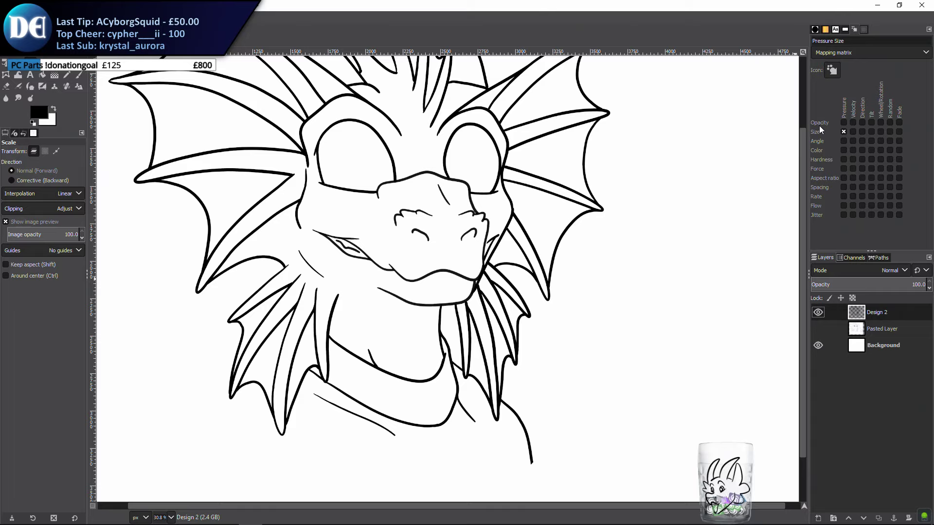
Show the Pasted Layer sketch again, add a new layer above Design 2, and activate the Paintbrush
click(818, 330)
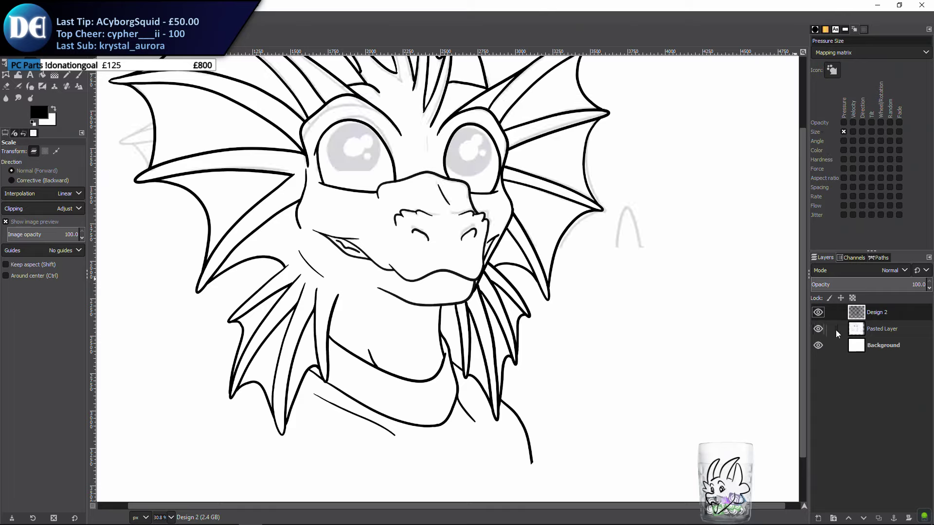
key(shift+ctrl+n)
key(Return)
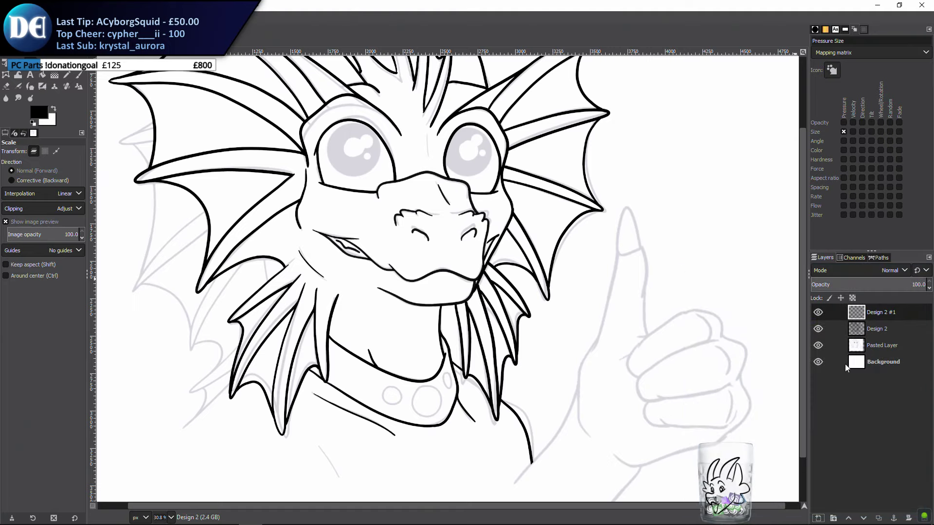
key(p)
Try to ink the large circle on the collar and the smaller circle beside it, then undo these strokes
scroll(384, 340, up, 4)
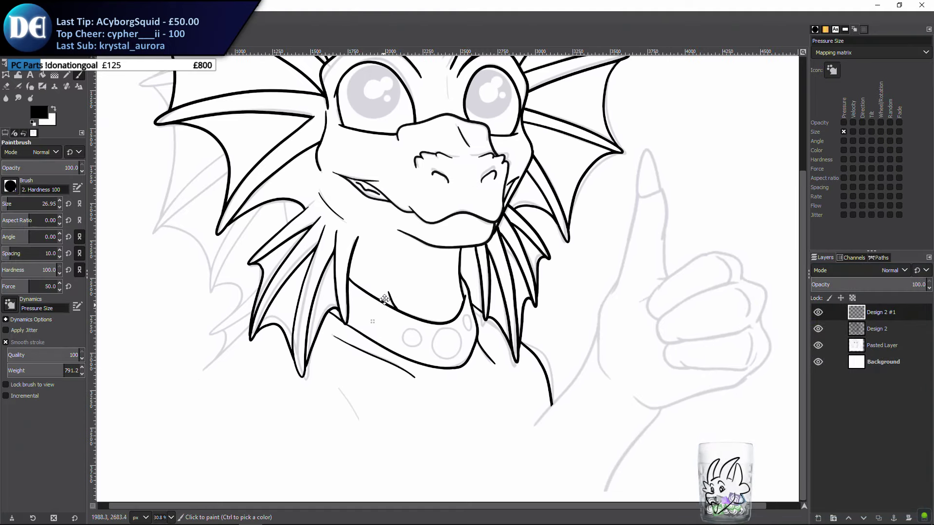
drag(393, 321, 255, 319)
mouse_move(317, 377)
mouse_down()
mouse_move(327, 289)
mouse_move(356, 272)
mouse_move(410, 326)
mouse_move(427, 292)
mouse_up()
key(ctrl+z)
mouse_move(404, 263)
mouse_down()
mouse_move(372, 275)
mouse_move(369, 297)
mouse_up()
key(ctrl+z)
mouse_move(380, 265)
mouse_down()
mouse_move(361, 298)
mouse_move(368, 315)
mouse_move(396, 334)
mouse_move(416, 332)
mouse_move(435, 286)
mouse_move(399, 259)
mouse_up()
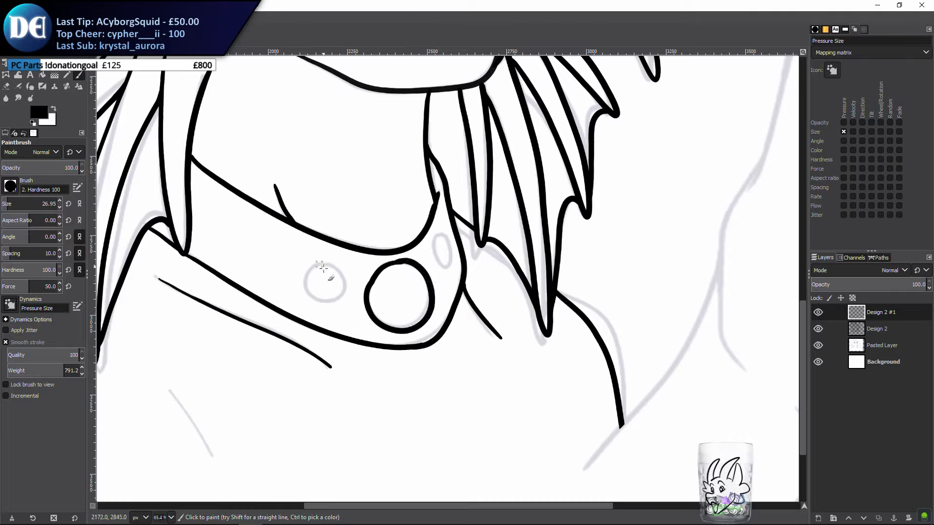
mouse_move(320, 261)
mouse_down()
mouse_move(298, 276)
mouse_move(307, 299)
mouse_move(329, 304)
mouse_move(341, 293)
mouse_move(333, 254)
mouse_move(304, 297)
mouse_move(341, 298)
mouse_move(338, 263)
mouse_move(307, 257)
mouse_move(377, 359)
mouse_up()
key(ctrl+z)
key(ctrl+z)
key(ctrl+z)
Try again to ink the large collar circle and the narrow oval near the collar's right edge, then undo both
mouse_move(485, 374)
mouse_down()
mouse_move(434, 245)
mouse_move(438, 232)
mouse_up()
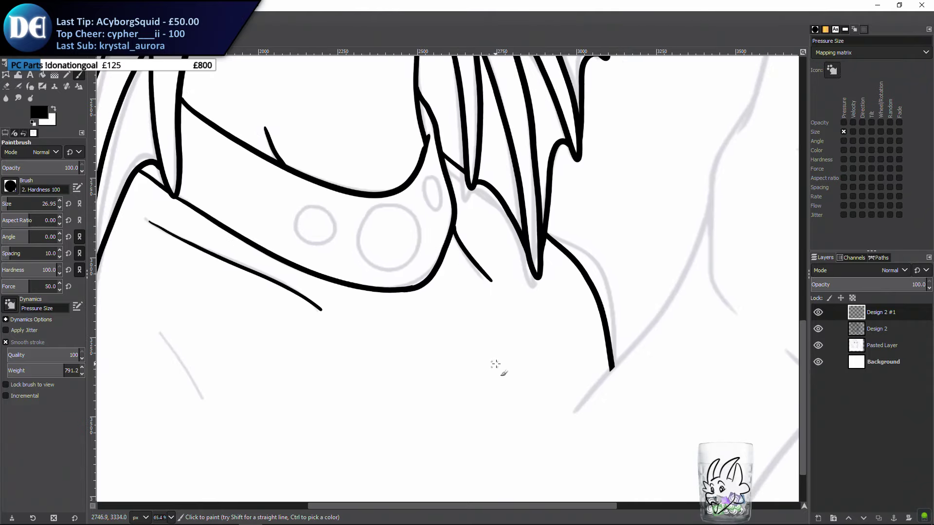
drag(464, 365, 393, 379)
key(ctrl+z)
mouse_move(427, 343)
mouse_down()
mouse_move(398, 359)
mouse_move(396, 374)
mouse_up()
key(ctrl+z)
drag(402, 336, 394, 373)
key(ctrl+z)
mouse_move(413, 341)
mouse_down()
mouse_move(413, 385)
mouse_move(447, 389)
mouse_move(449, 343)
mouse_move(396, 376)
mouse_move(441, 385)
mouse_move(438, 336)
mouse_move(395, 374)
mouse_move(448, 344)
mouse_up()
key(ctrl+z)
key(ctrl+z)
key(ctrl+z)
mouse_move(371, 228)
mouse_down()
mouse_move(387, 311)
mouse_move(383, 298)
mouse_move(376, 341)
mouse_move(394, 352)
mouse_move(440, 336)
mouse_move(433, 304)
mouse_move(406, 291)
mouse_up()
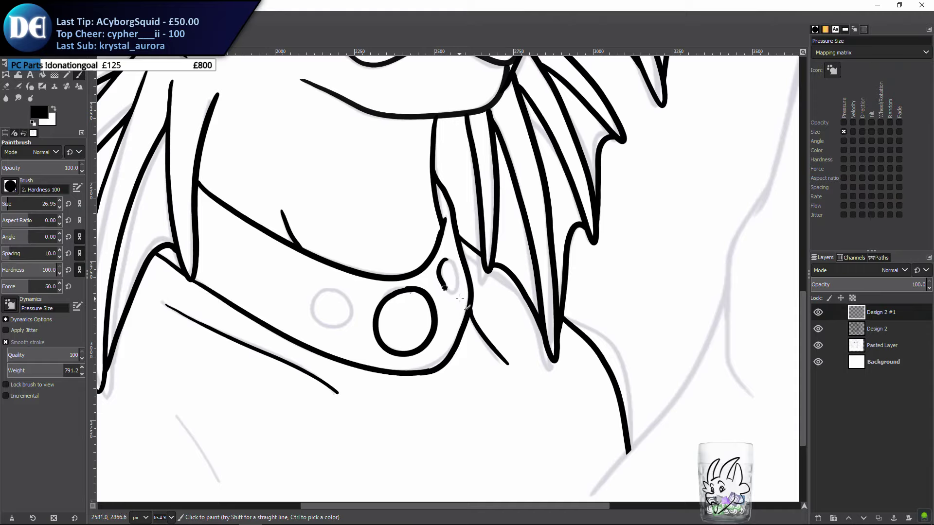
drag(458, 270, 441, 254)
key(ctrl+z)
key(ctrl+z)
Ink the dividing line between the middle and lowest curled fingers of the thumbs-up hand
drag(176, 345, 419, 462)
drag(410, 423, 287, 302)
mouse_move(596, 328)
mouse_down()
mouse_move(402, 323)
mouse_move(302, 350)
mouse_up()
drag(612, 251, 333, 324)
drag(463, 319, 462, 304)
drag(467, 346, 538, 337)
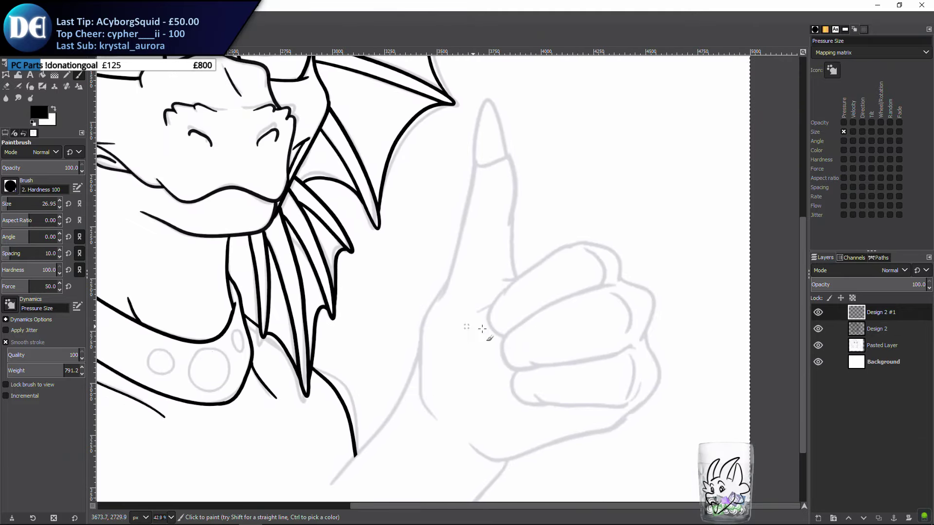
scroll(481, 328, right, 2)
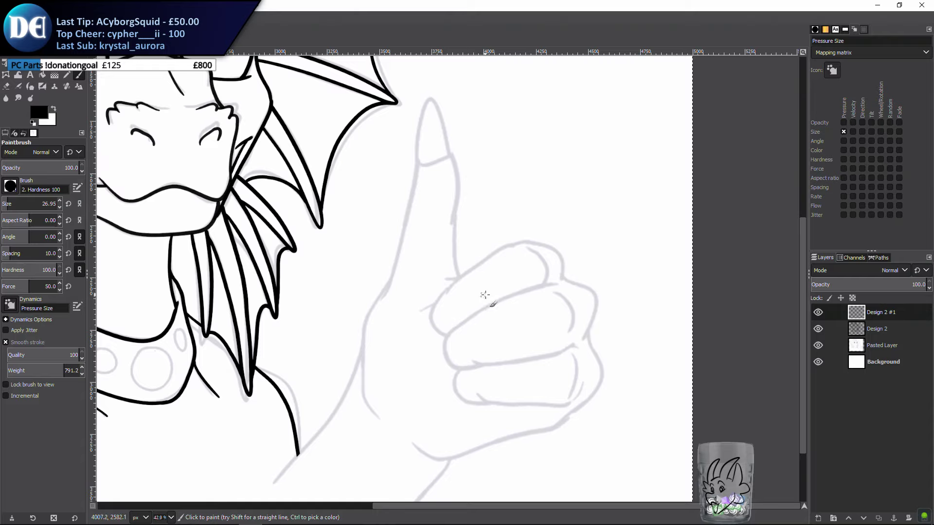
scroll(485, 295, right, 1)
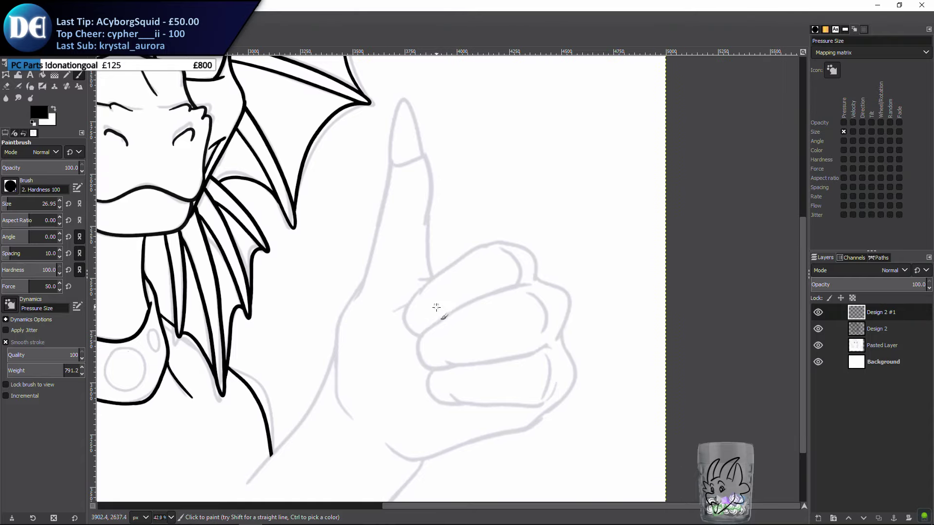
scroll(455, 302, up, 2)
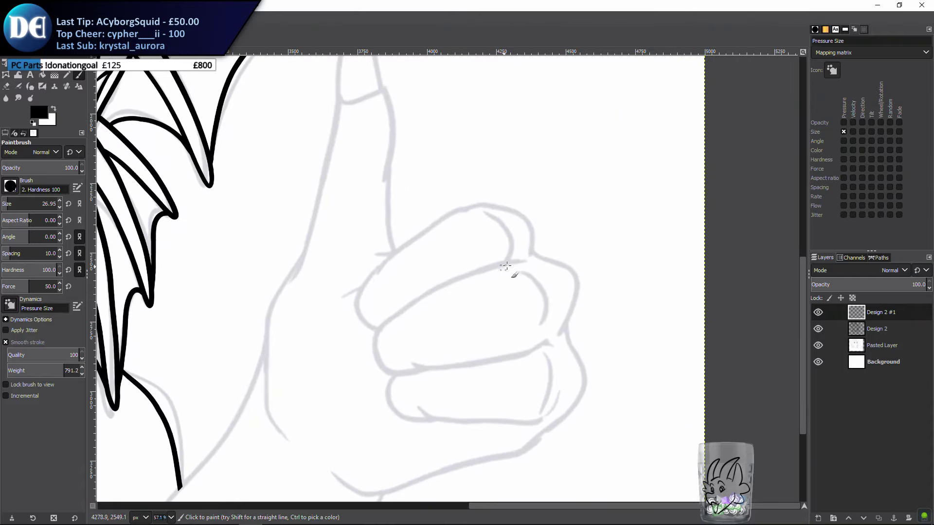
mouse_move(494, 267)
mouse_down()
mouse_move(431, 291)
mouse_move(378, 333)
mouse_move(363, 345)
mouse_move(371, 373)
mouse_up()
key(ctrl+z)
mouse_move(431, 373)
mouse_down()
mouse_move(541, 362)
mouse_move(557, 347)
mouse_up()
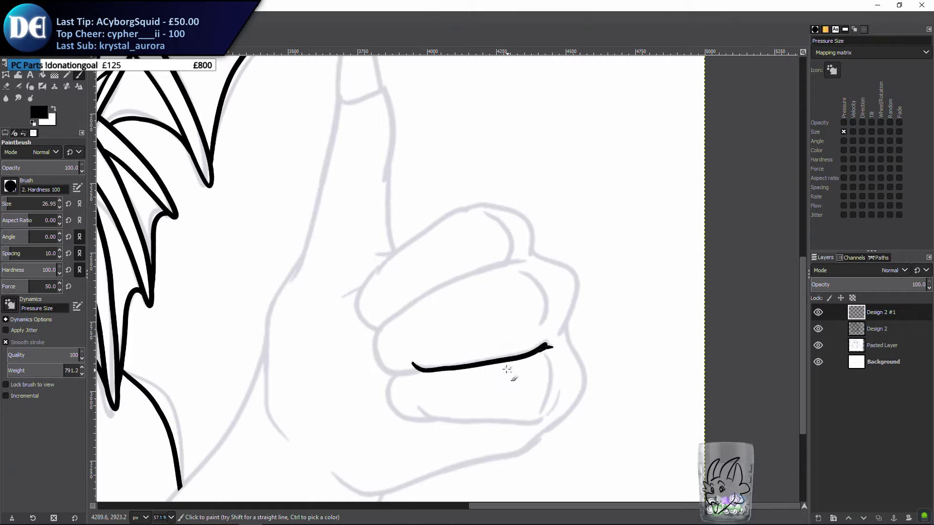
Try to ink the middle finger's upper edge and rounded tip as one continuous stroke, then undo it
mouse_move(497, 263)
mouse_down()
mouse_move(369, 336)
mouse_move(394, 380)
mouse_move(419, 374)
mouse_up()
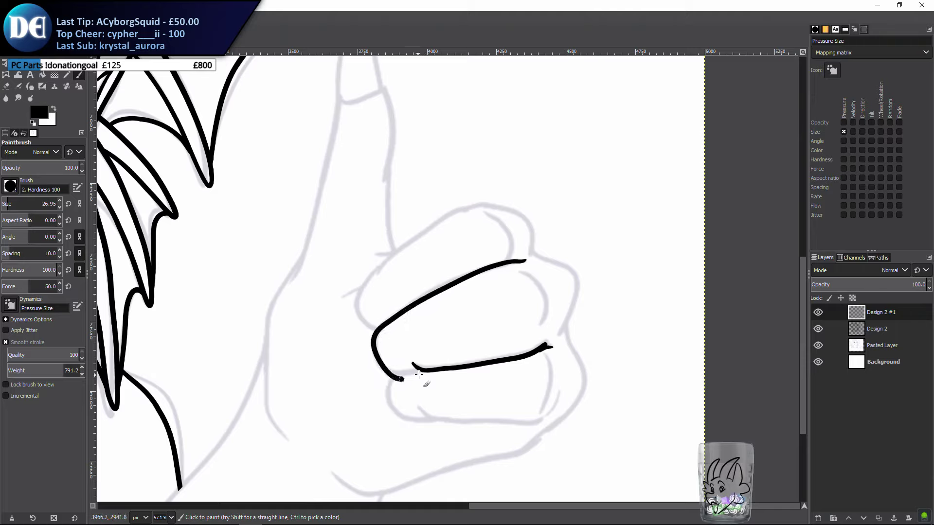
key(ctrl+z)
mouse_move(512, 264)
mouse_down()
mouse_move(478, 268)
mouse_move(412, 302)
mouse_move(375, 343)
mouse_move(384, 375)
mouse_move(404, 382)
mouse_move(457, 365)
mouse_up()
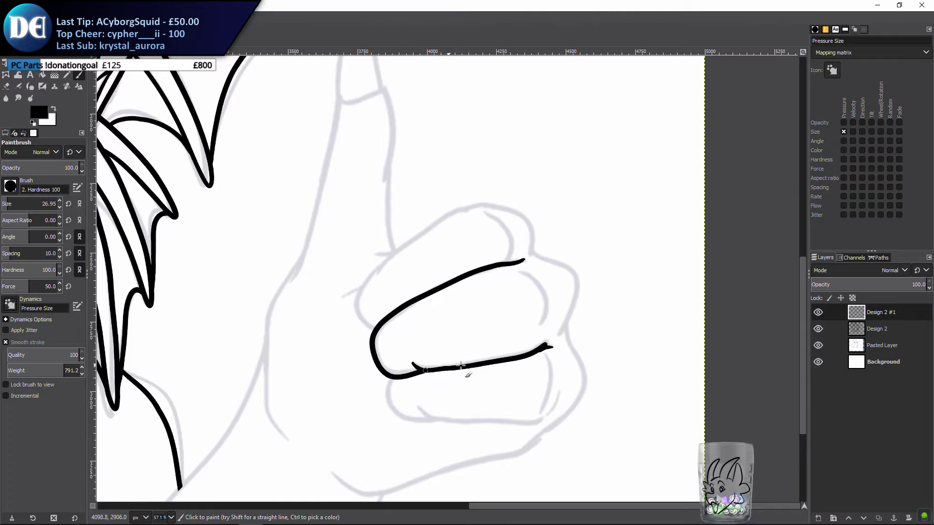
key(ctrl+z)
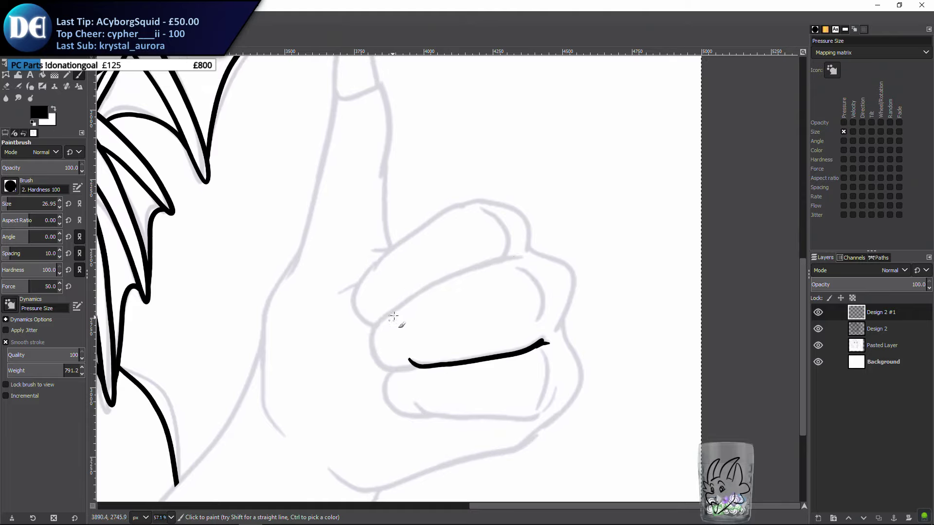
Ink the middle finger's upper edge as a separate stroke and add the curved knuckle line at its right end
mouse_move(403, 305)
mouse_down()
mouse_move(434, 283)
mouse_move(522, 255)
mouse_up()
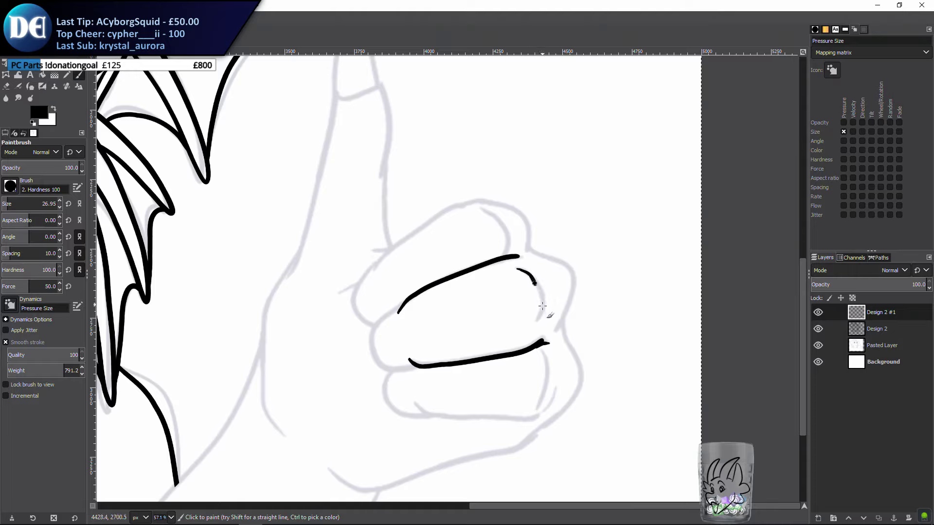
key(ctrl+z)
drag(549, 300, 544, 315)
drag(452, 349, 424, 315)
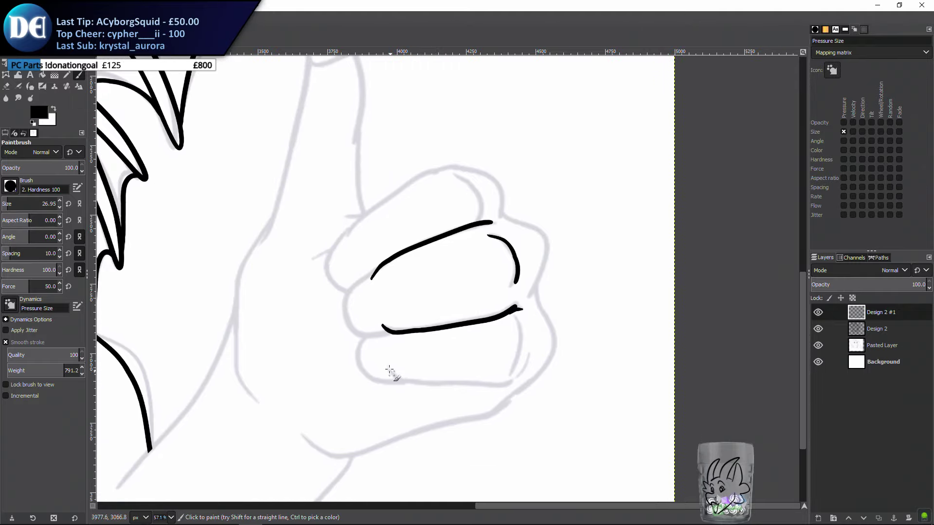
Ink the lowest finger's bottom edge and the upper edge of the top curled finger
mouse_move(390, 371)
mouse_down()
mouse_move(438, 389)
mouse_move(523, 381)
mouse_up()
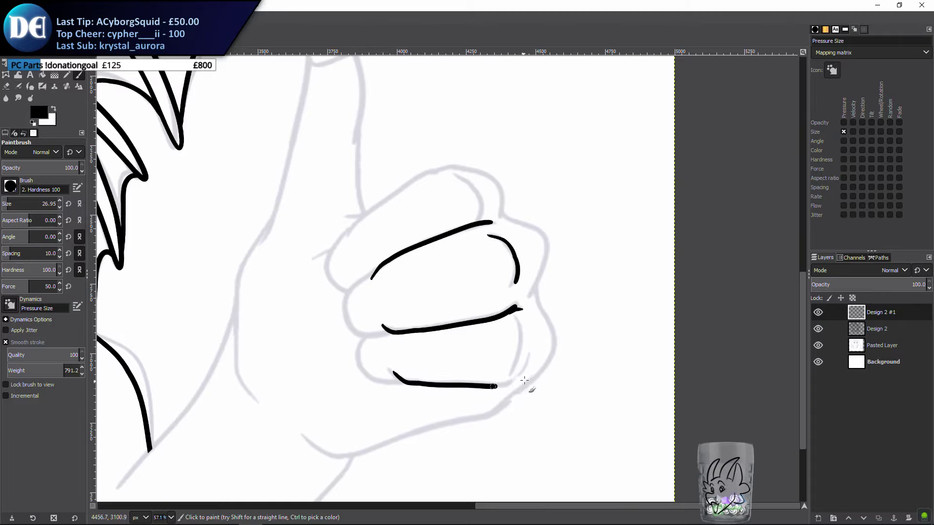
scroll(534, 293, up, 1)
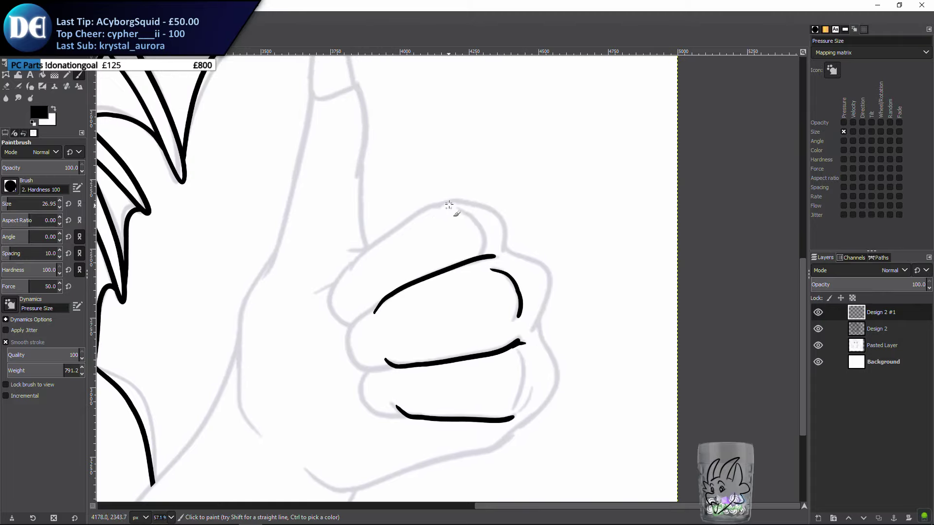
mouse_move(419, 207)
mouse_down()
mouse_move(355, 262)
mouse_move(433, 216)
mouse_move(465, 213)
mouse_move(489, 226)
mouse_up()
key(ctrl+z)
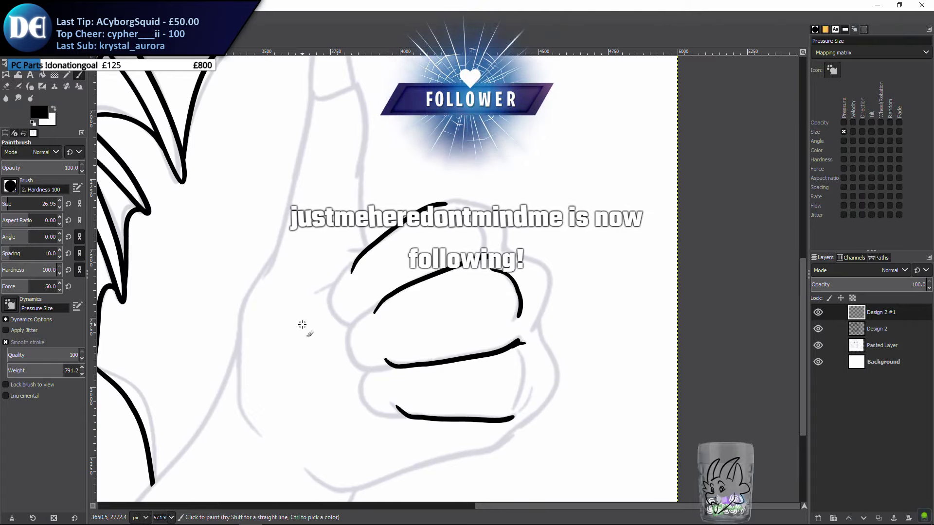
Save the drawing and close the painting program
drag(279, 292, 326, 268)
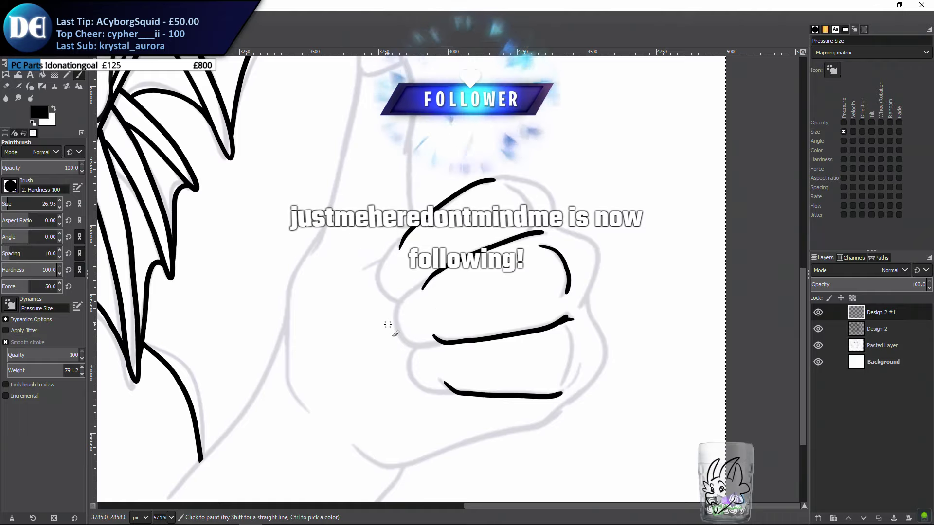
key(ctrl+s)
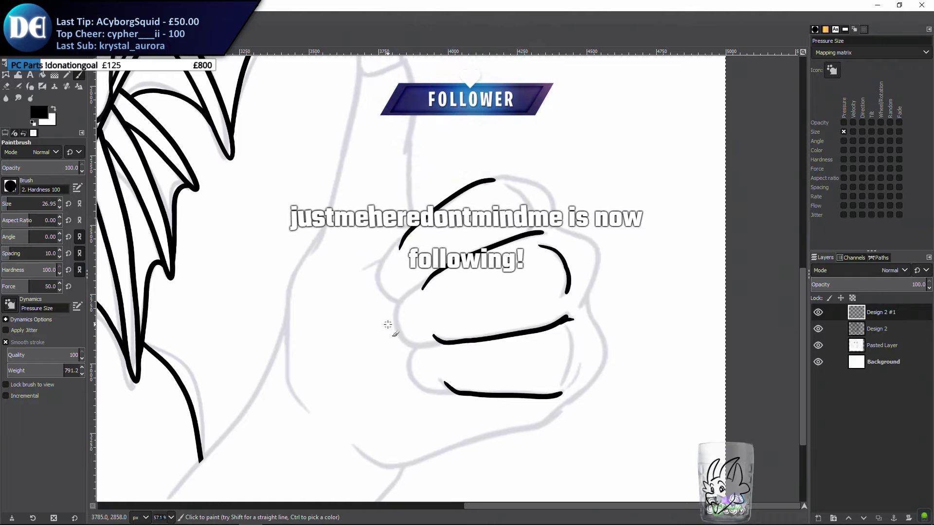
key(ctrl+s)
key(shift+s)
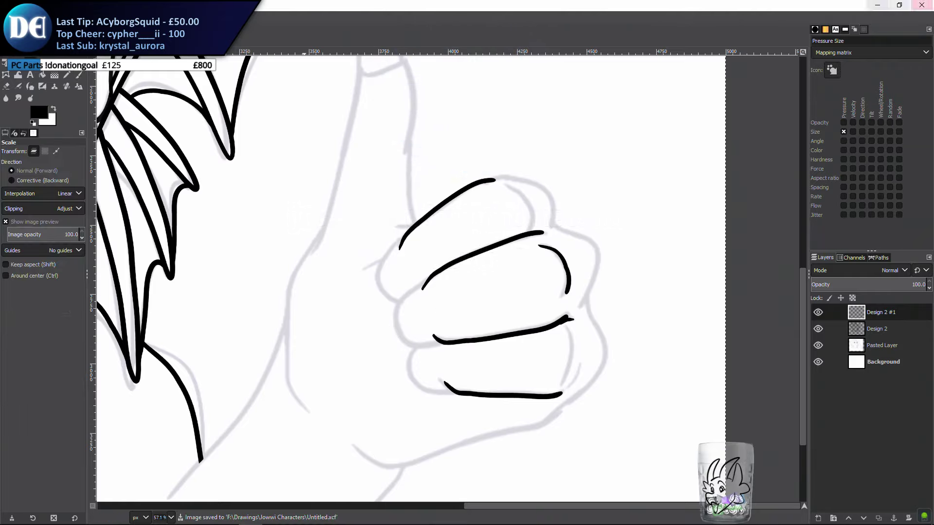
click(929, 6)
Relaunch GIMP and reopen the recent file Untitled.xcf
key(super)
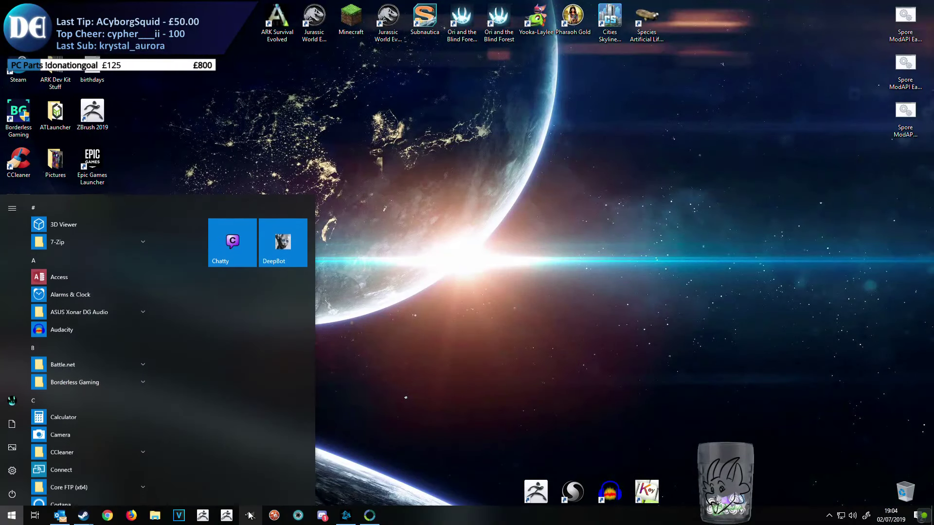
click(250, 517)
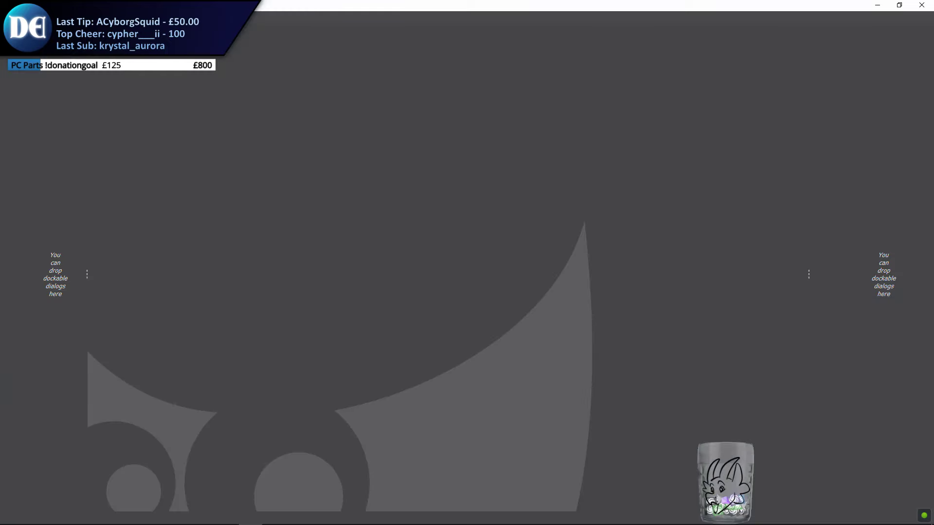
click(8, 16)
mouse_move(63, 87)
click(153, 92)
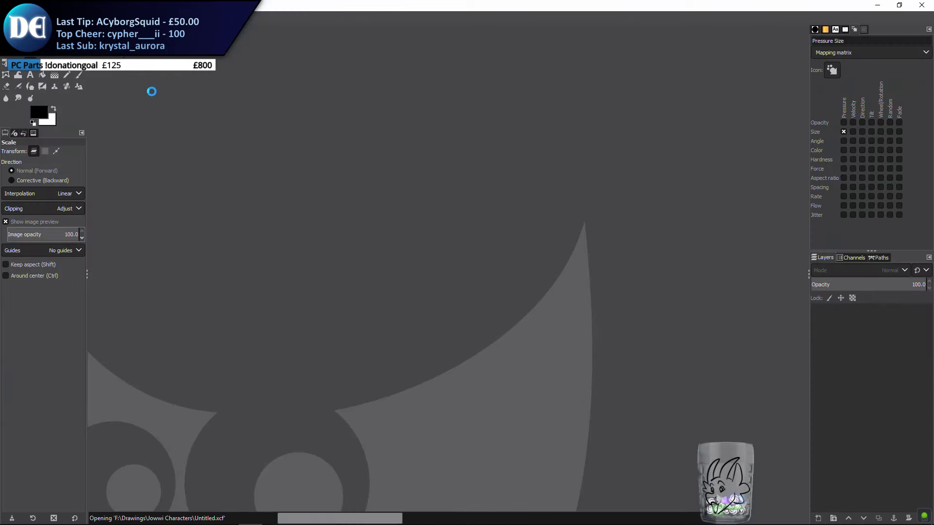
drag(418, 291, 452, 266)
mouse_move(647, 356)
mouse_down()
mouse_move(442, 358)
mouse_move(419, 237)
mouse_up()
key(ctrl+z)
key(ctrl+z)
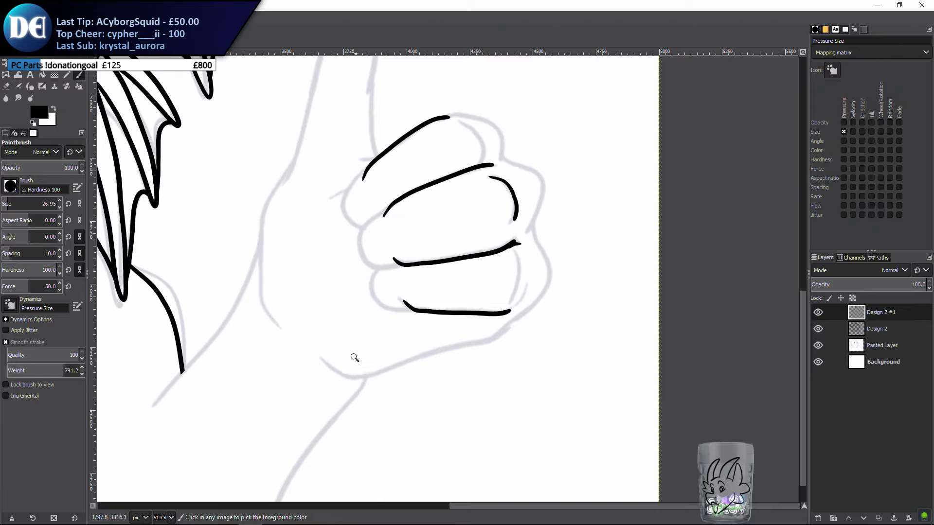
ctrl+scroll(354, 358, up, 2)
mouse_move(359, 273)
mouse_down()
mouse_move(340, 311)
mouse_move(366, 335)
mouse_move(335, 294)
mouse_move(358, 335)
mouse_up()
key(ctrl+z)
key(ctrl+z)
drag(362, 284, 384, 333)
key(ctrl+z)
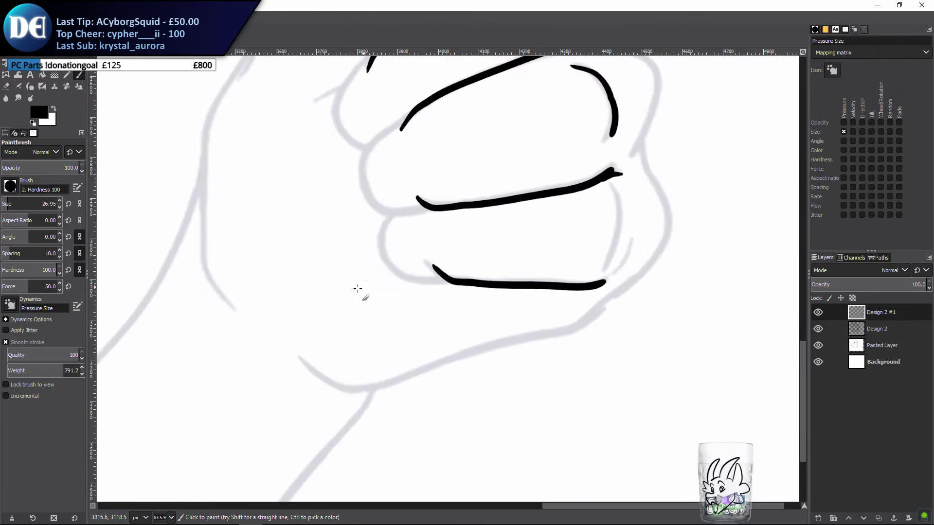
drag(362, 285, 372, 322)
key(ctrl+z)
mouse_move(364, 282)
mouse_down()
mouse_move(383, 333)
mouse_move(382, 286)
mouse_move(336, 314)
mouse_move(390, 324)
mouse_move(352, 333)
mouse_move(402, 324)
mouse_move(350, 308)
mouse_move(385, 341)
mouse_move(390, 290)
mouse_move(346, 325)
mouse_move(392, 336)
mouse_move(379, 384)
mouse_up()
key(ctrl+z)
key(ctrl+z)
key(ctrl+z)
key(ctrl+z)
key(ctrl+z)
drag(356, 305, 375, 344)
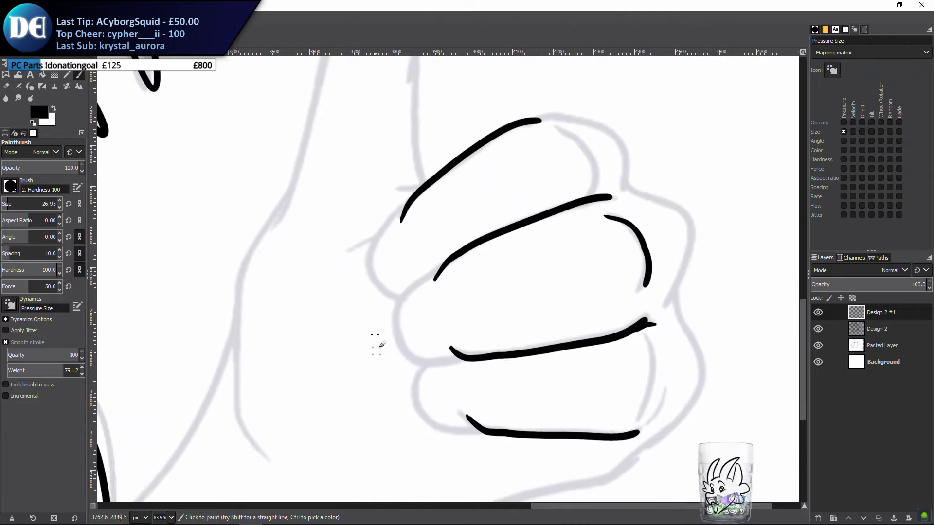
mouse_move(446, 262)
mouse_down()
mouse_move(392, 307)
mouse_move(384, 325)
mouse_move(418, 374)
mouse_up()
key(ctrl+z)
scroll(412, 282, down, 4)
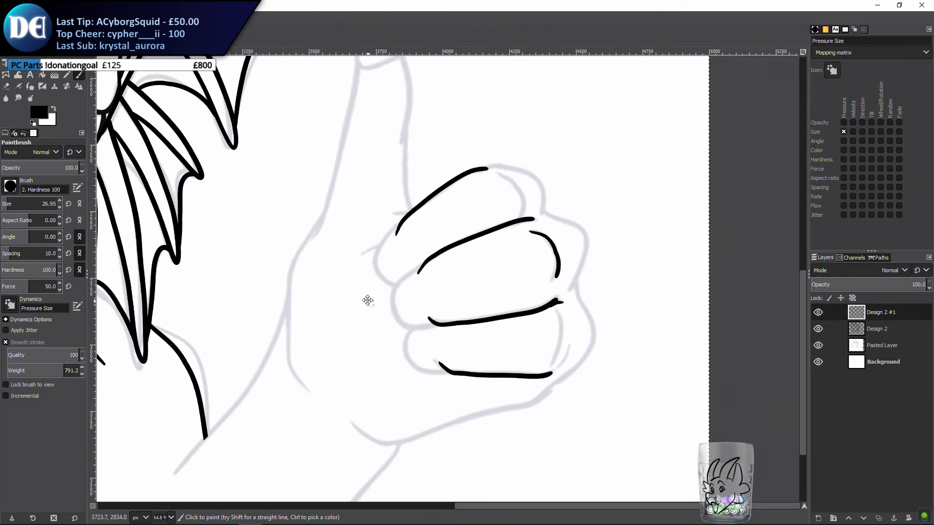
Ink the rounded left end of the middle curled finger, joining its upper and lower edges
scroll(446, 258, up, 3)
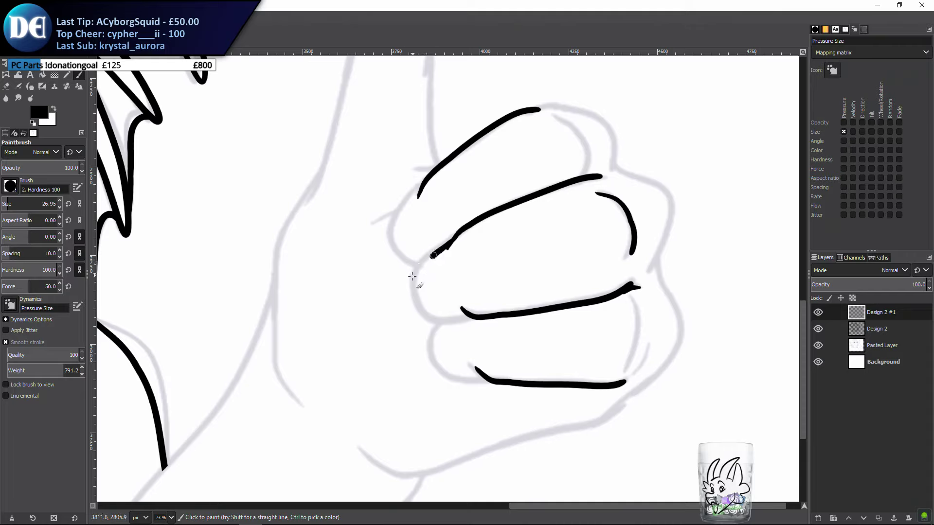
key(ctrl+z)
mouse_move(460, 231)
mouse_down()
mouse_move(405, 279)
mouse_move(427, 326)
mouse_up()
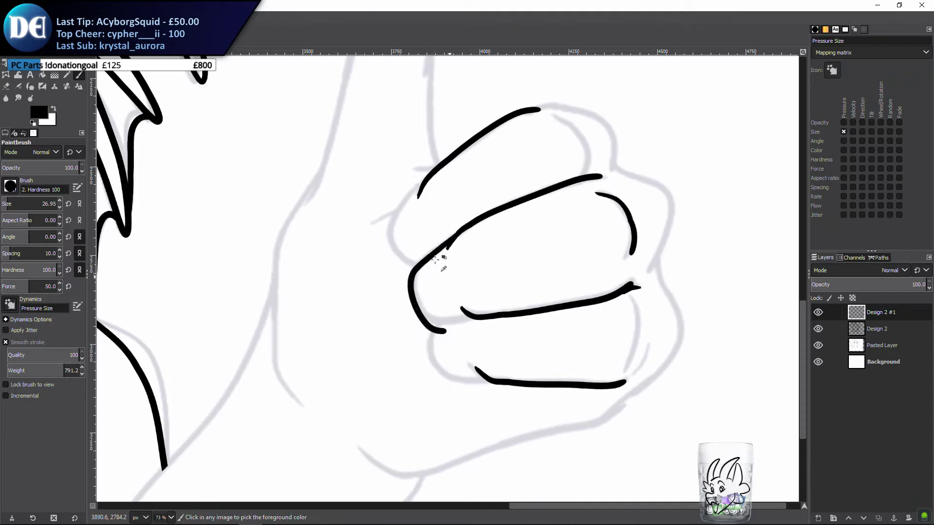
key(ctrl+z)
mouse_move(463, 228)
mouse_down()
mouse_move(405, 277)
mouse_move(425, 323)
mouse_move(440, 331)
mouse_move(527, 306)
mouse_up()
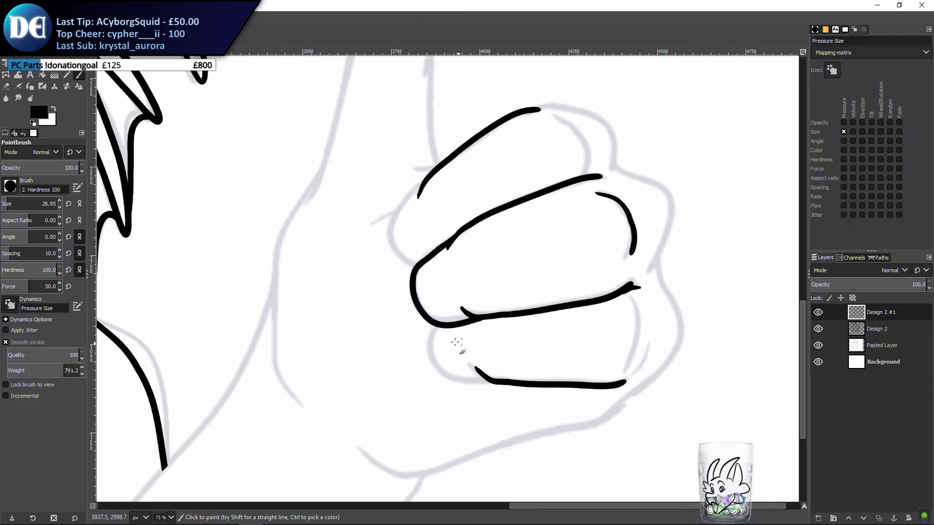
key(ctrl+z)
mouse_move(454, 239)
mouse_down()
mouse_move(422, 258)
mouse_move(413, 288)
mouse_move(443, 327)
mouse_move(488, 315)
mouse_move(436, 334)
mouse_move(444, 358)
mouse_move(482, 384)
mouse_up()
key(ctrl+z)
key(ctrl+z)
mouse_move(437, 325)
mouse_down()
mouse_move(430, 342)
mouse_move(452, 372)
mouse_move(479, 385)
mouse_up()
key(ctrl+z)
mouse_move(434, 327)
mouse_down()
mouse_move(440, 364)
mouse_move(476, 382)
mouse_up()
key(ctrl+z)
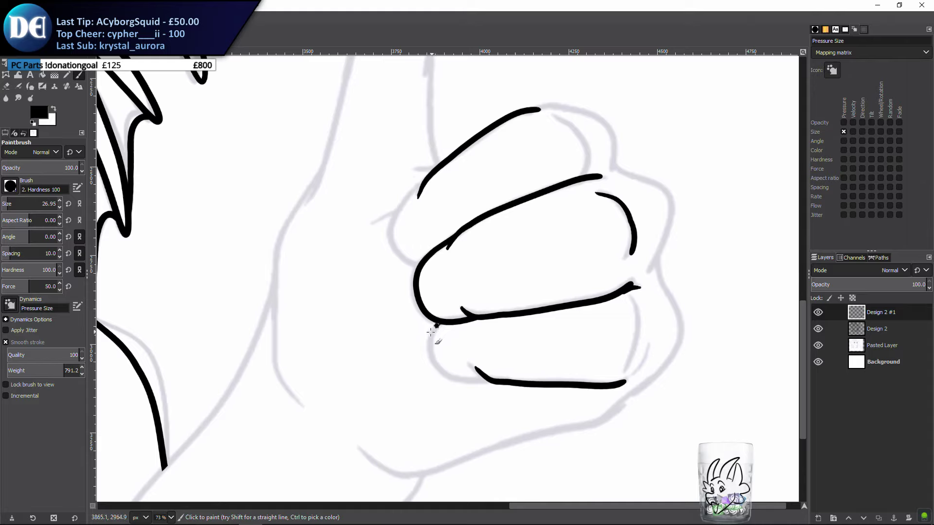
mouse_move(430, 332)
mouse_down()
mouse_move(440, 367)
mouse_move(504, 385)
mouse_up()
key(ctrl+z)
mouse_move(435, 321)
mouse_down()
mouse_move(432, 355)
mouse_move(447, 374)
mouse_move(526, 384)
mouse_up()
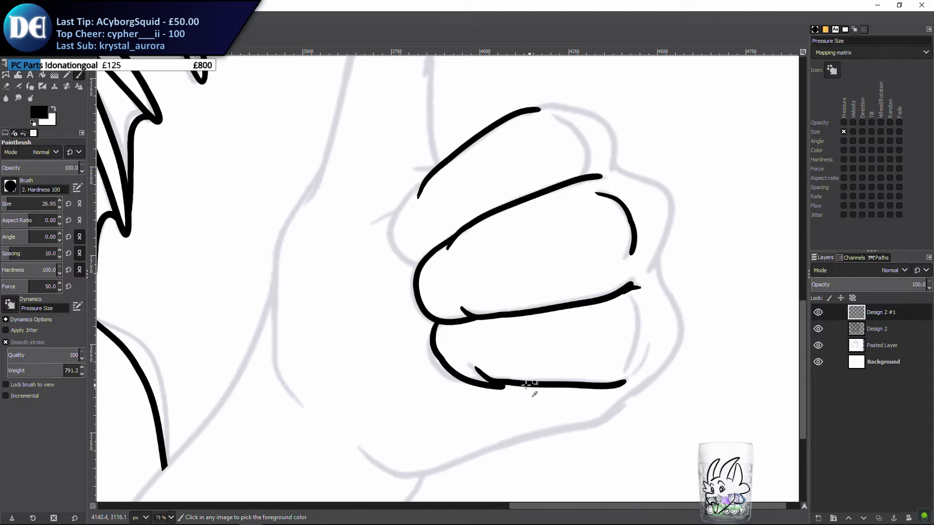
key(ctrl+z)
mouse_move(448, 330)
mouse_down()
mouse_move(428, 331)
mouse_move(470, 382)
mouse_move(445, 367)
mouse_move(436, 322)
mouse_up()
key(ctrl+z)
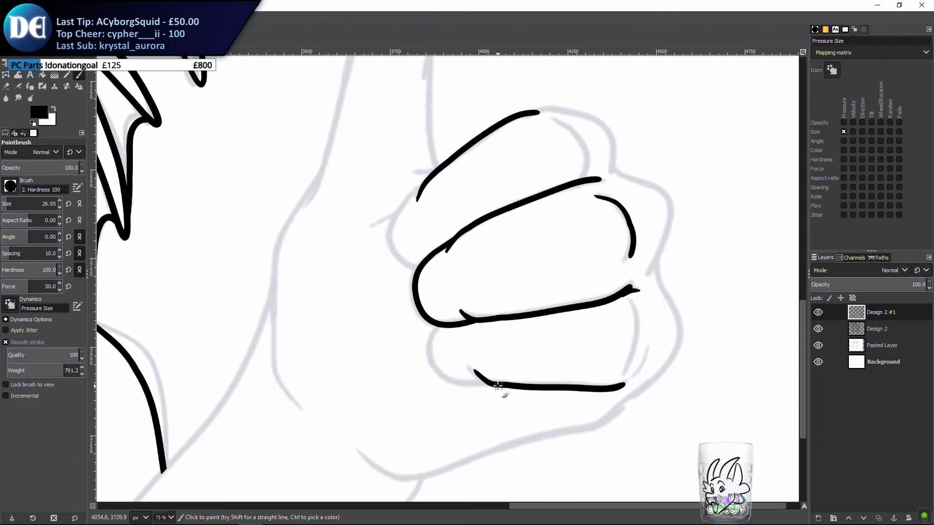
Ink the rounded left end of the lowest finger, connecting its bottom edge to the underside of the middle finger
mouse_move(496, 385)
mouse_down()
mouse_move(438, 358)
mouse_move(444, 340)
mouse_up()
key(ctrl+z)
mouse_move(481, 385)
mouse_down()
mouse_move(433, 363)
mouse_move(437, 329)
mouse_move(462, 314)
mouse_up()
key(ctrl+z)
mouse_move(490, 383)
mouse_down()
mouse_move(436, 360)
mouse_move(445, 323)
mouse_move(459, 309)
mouse_move(471, 315)
mouse_move(479, 378)
mouse_move(440, 366)
mouse_move(435, 344)
mouse_move(457, 310)
mouse_up()
key(ctrl+z)
Ink the rounded left end of the top curled finger so it meets the middle finger
mouse_move(422, 191)
mouse_down()
mouse_move(423, 184)
mouse_move(385, 245)
mouse_move(415, 279)
mouse_up()
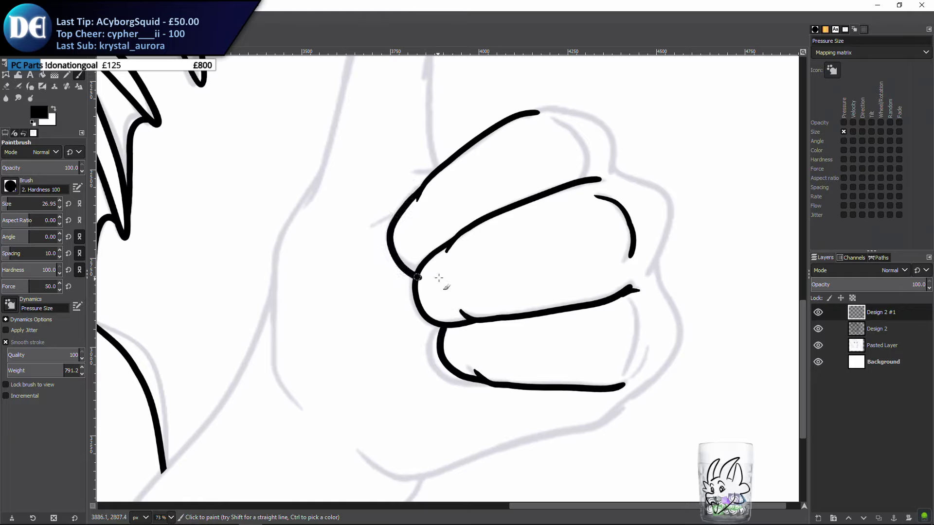
key(ctrl+z)
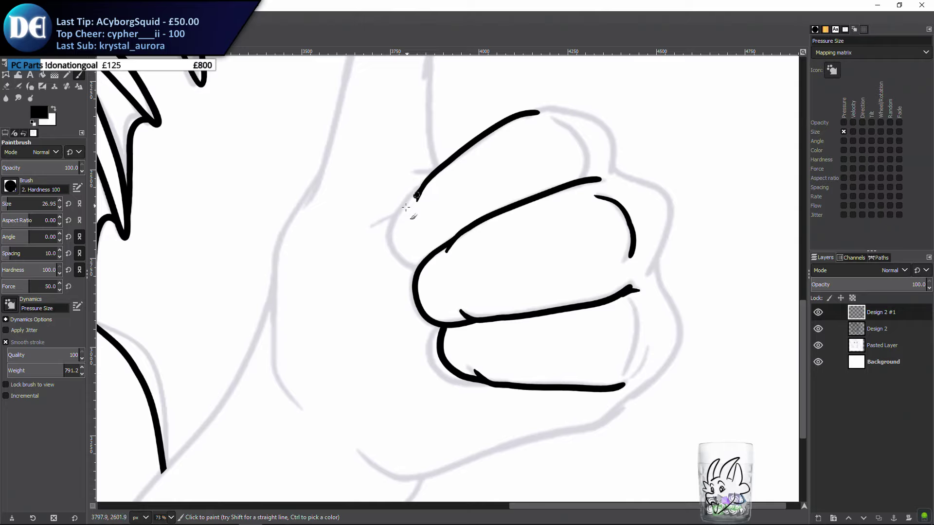
mouse_move(406, 207)
mouse_down()
mouse_move(393, 225)
mouse_move(393, 257)
mouse_move(411, 272)
mouse_move(436, 272)
mouse_up()
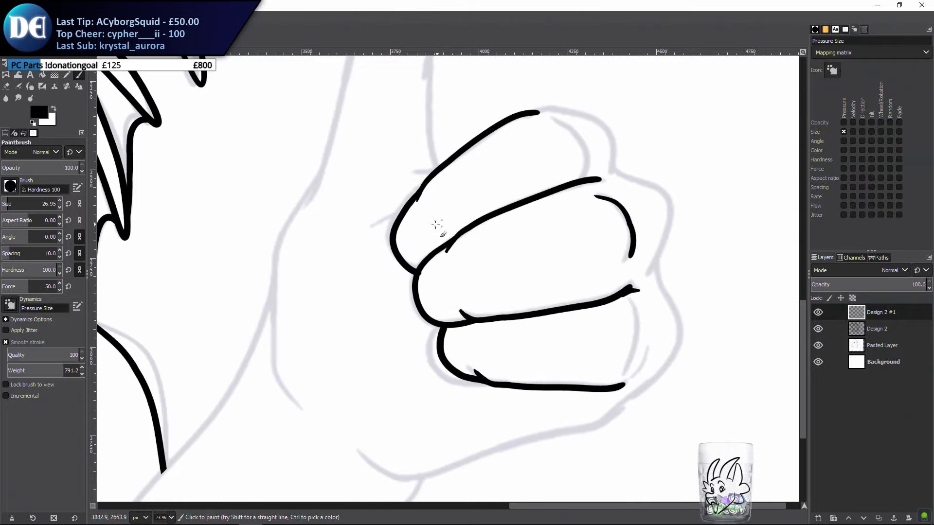
drag(428, 209, 386, 276)
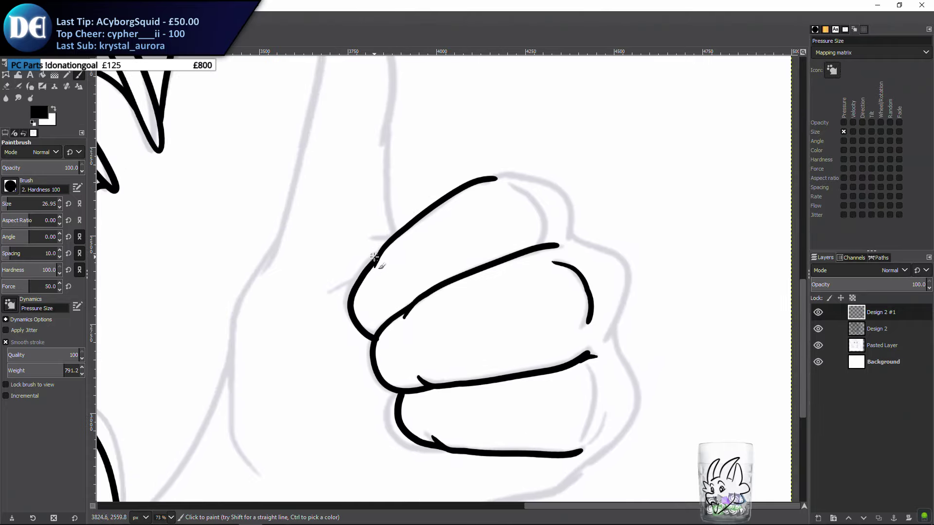
key(ctrl+z)
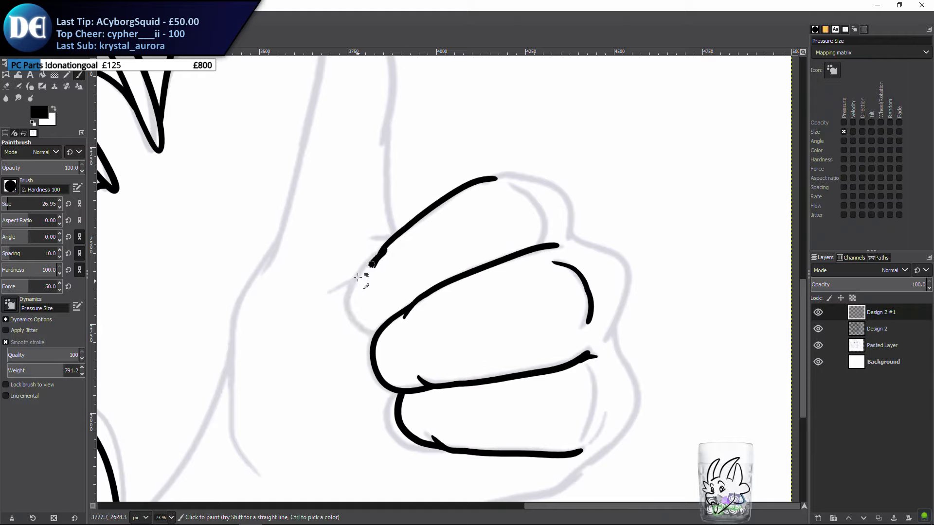
mouse_move(382, 249)
mouse_down()
mouse_move(346, 297)
mouse_move(348, 315)
mouse_move(392, 332)
mouse_up()
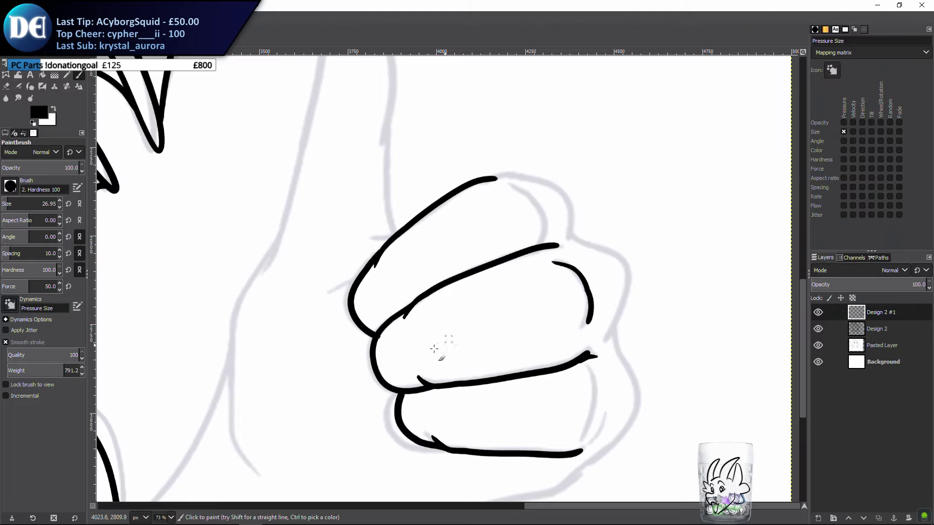
Ink the short crease line running from the top finger's left end toward the palm
scroll(440, 341, up, 2)
key(shift+e)
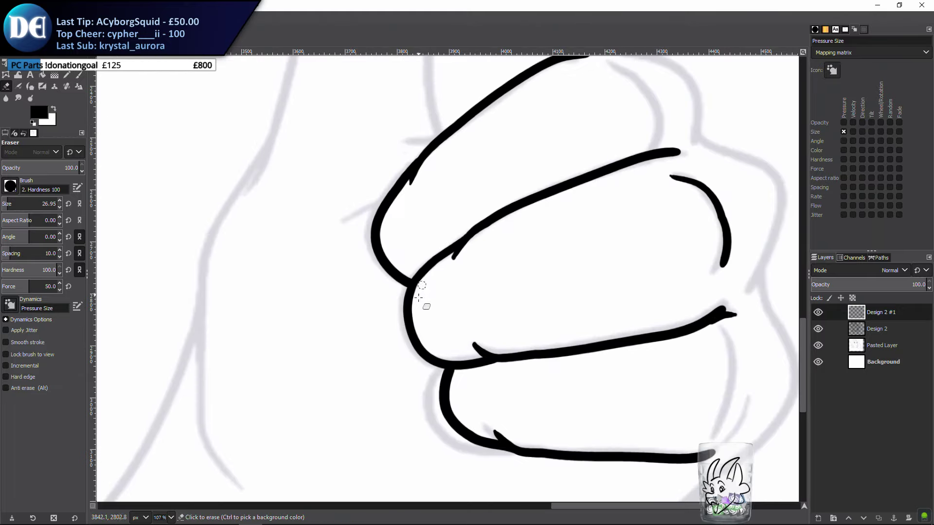
key(p)
mouse_move(499, 217)
mouse_down()
mouse_move(407, 277)
mouse_move(421, 309)
mouse_up()
scroll(407, 276, down, 2)
drag(383, 275, 413, 281)
key(ctrl+z)
drag(368, 312, 433, 255)
key(ctrl+z)
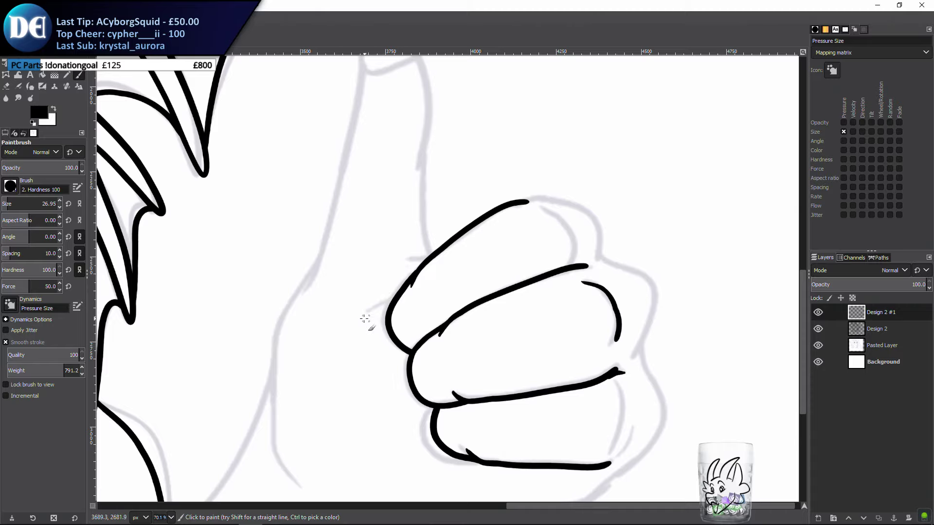
drag(372, 307, 424, 267)
Ink the top finger's outer knuckle contour and a short crease beside the lowest finger's right end
drag(462, 235, 385, 251)
mouse_move(459, 213)
mouse_down()
mouse_move(515, 224)
mouse_move(530, 240)
mouse_move(527, 310)
mouse_up()
scroll(431, 328, down, 3)
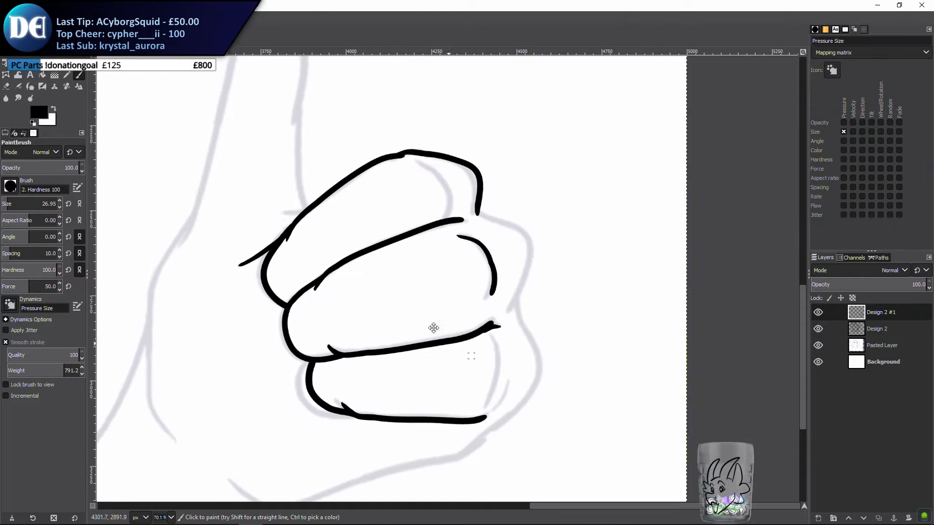
scroll(481, 397, right, 3)
mouse_move(467, 393)
mouse_down()
mouse_move(483, 379)
mouse_move(494, 338)
mouse_up()
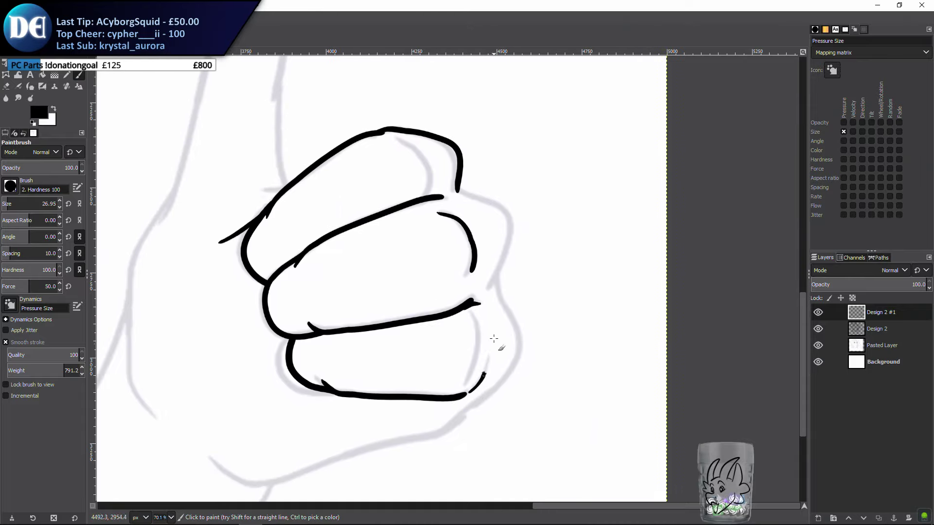
Ink the fist's outer contour around the middle and lowest knuckles, down to the start of the palm's underside
mouse_move(394, 441)
mouse_down()
mouse_move(438, 441)
mouse_move(470, 427)
mouse_move(524, 346)
mouse_move(495, 223)
mouse_up()
mouse_move(447, 185)
mouse_down()
mouse_move(509, 209)
mouse_move(514, 221)
mouse_move(482, 309)
mouse_move(496, 355)
mouse_move(502, 270)
mouse_move(505, 309)
mouse_up()
key(ctrl+z)
drag(500, 268, 502, 305)
key(ctrl+z)
drag(500, 268, 502, 304)
drag(481, 228, 535, 280)
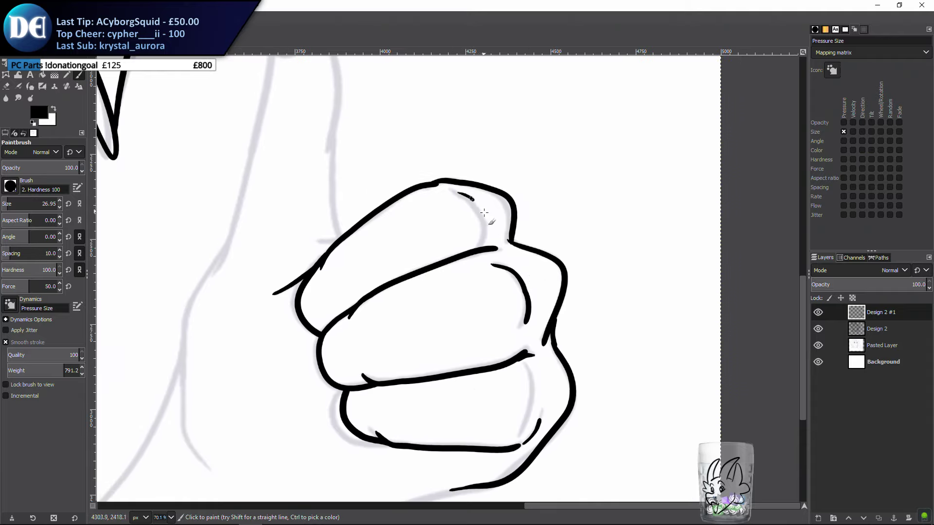
Add the curved inner knuckle lines near the right ends of the top and lowest fingers
drag(484, 213, 484, 239)
key(ctrl+z)
mouse_move(457, 193)
mouse_down()
mouse_move(479, 201)
mouse_move(490, 239)
mouse_up()
drag(535, 383, 528, 424)
Ink the palm's curved underside as one smooth stroke that joins the fist's outer contour
scroll(508, 340, down, 6)
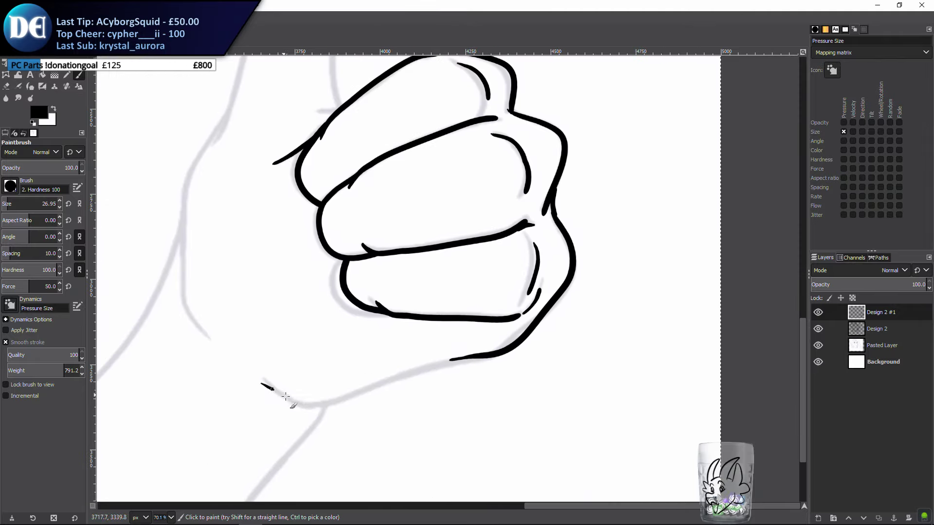
mouse_move(286, 396)
mouse_down()
mouse_move(333, 411)
mouse_move(396, 379)
mouse_move(519, 347)
mouse_up()
key(ctrl+z)
mouse_move(252, 380)
mouse_down()
mouse_move(288, 399)
mouse_move(342, 403)
mouse_move(406, 371)
mouse_up()
key(ctrl+z)
mouse_move(276, 390)
mouse_down()
mouse_move(328, 415)
mouse_move(414, 364)
mouse_up()
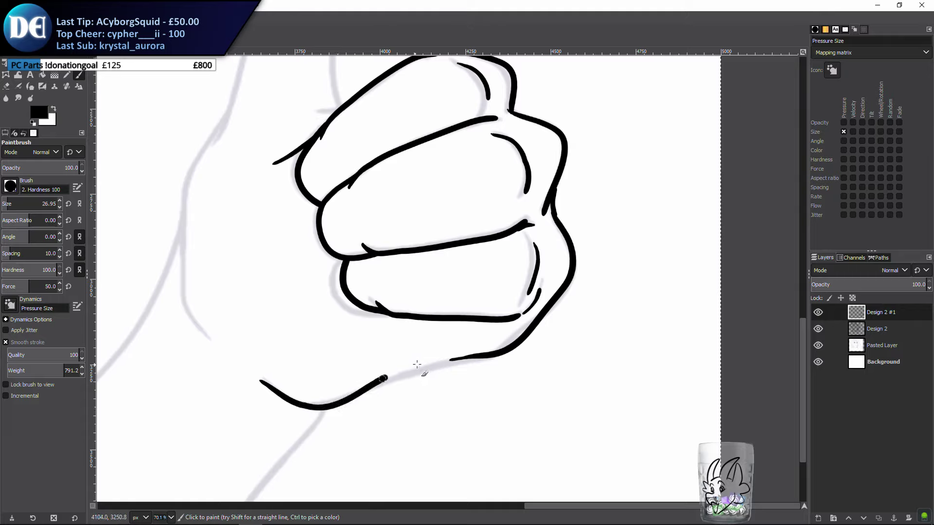
key(ctrl+z)
mouse_move(264, 382)
mouse_down()
mouse_move(316, 406)
mouse_move(383, 390)
mouse_up()
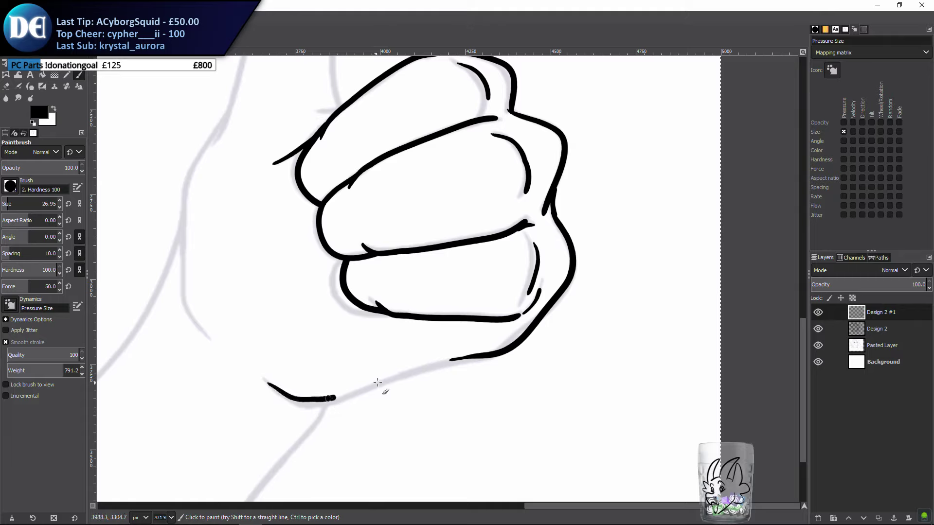
key(ctrl+z)
mouse_move(280, 391)
mouse_down()
mouse_move(320, 407)
mouse_move(403, 371)
mouse_move(525, 344)
mouse_up()
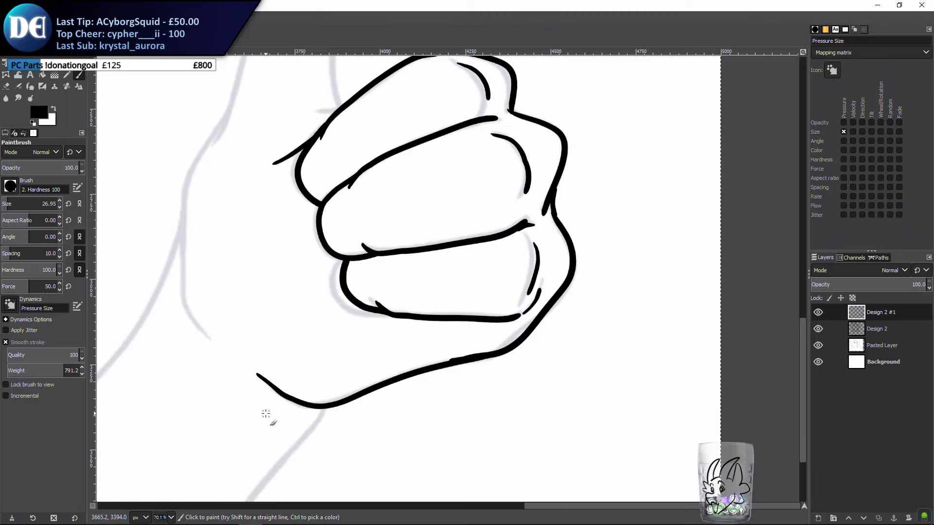
Ink the pointed claw at the thumb's tip, with both sides and its base closed
drag(226, 239, 349, 382)
drag(352, 303, 355, 373)
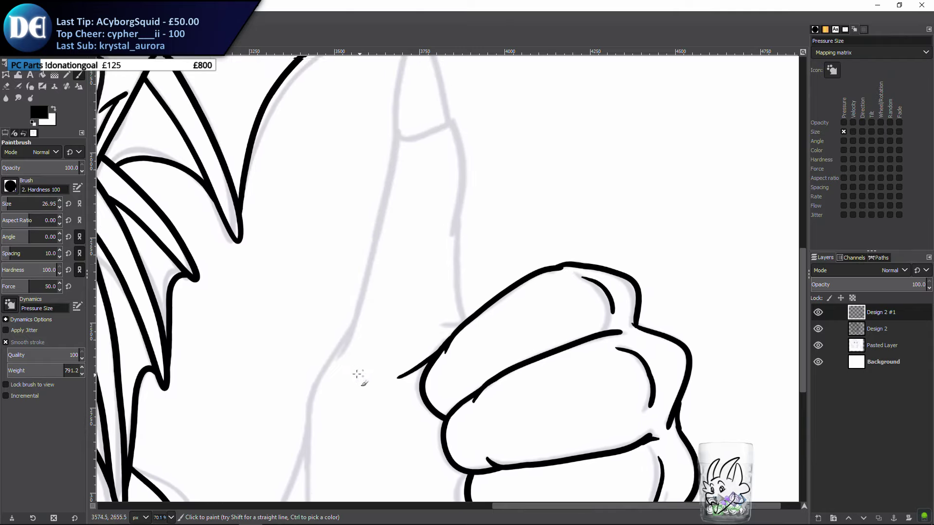
drag(350, 320, 338, 377)
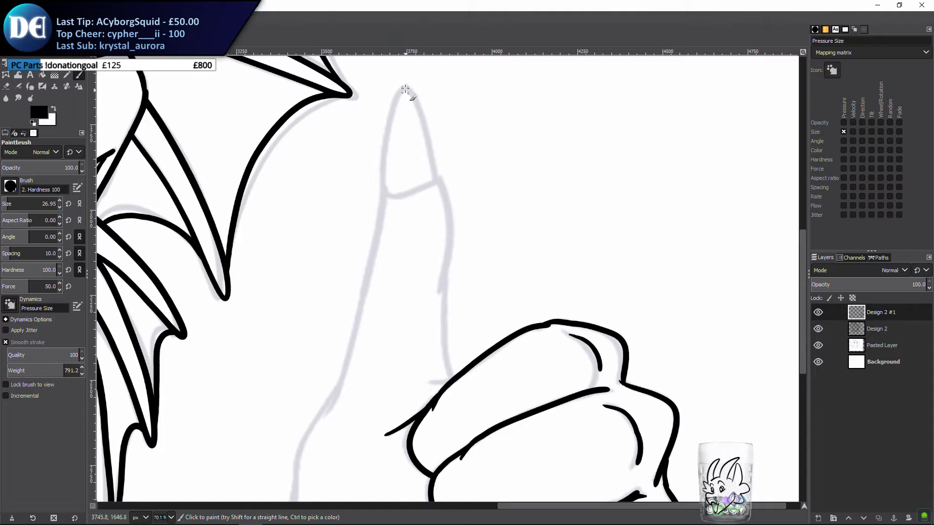
mouse_move(410, 88)
mouse_down()
mouse_move(419, 140)
mouse_move(450, 188)
mouse_move(435, 184)
mouse_move(392, 207)
mouse_move(384, 196)
mouse_up()
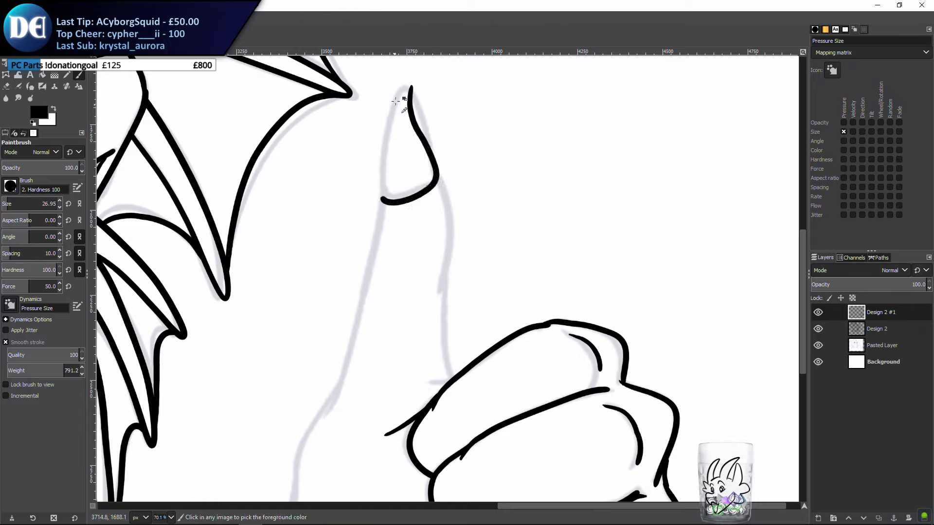
key(ctrl+z)
mouse_move(405, 84)
mouse_down()
mouse_move(383, 118)
mouse_move(391, 197)
mouse_up()
key(ctrl+z)
mouse_move(386, 116)
mouse_down()
mouse_move(389, 190)
mouse_move(390, 141)
mouse_move(366, 183)
mouse_up()
key(ctrl+z)
key(ctrl+z)
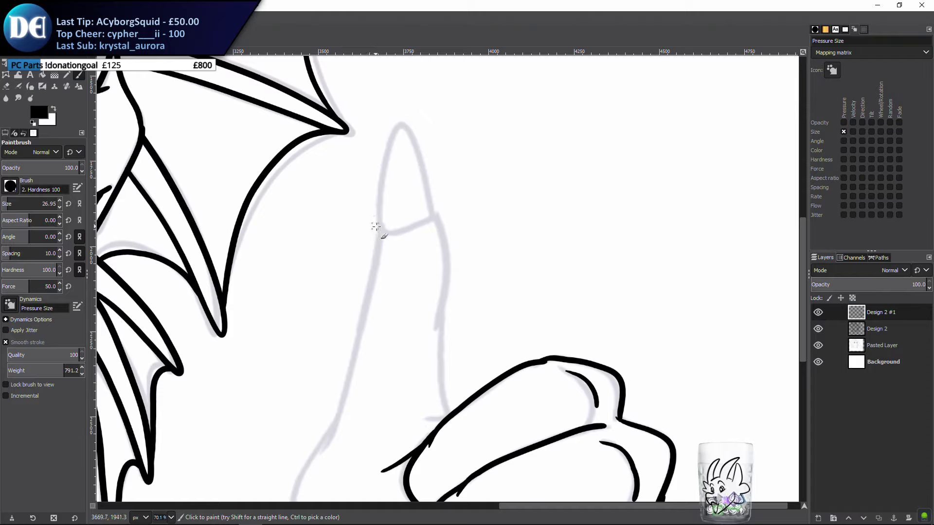
mouse_move(383, 229)
mouse_down()
mouse_move(381, 202)
mouse_move(414, 107)
mouse_move(405, 121)
mouse_move(436, 205)
mouse_up()
key(ctrl+z)
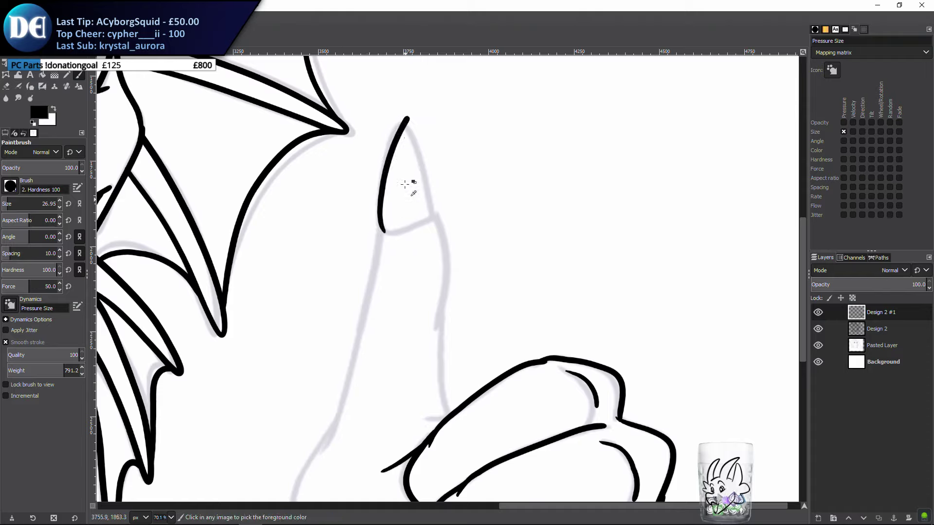
key(ctrl+z)
mouse_move(399, 112)
mouse_down()
mouse_move(386, 238)
mouse_move(400, 241)
mouse_move(432, 213)
mouse_up()
drag(401, 112, 430, 223)
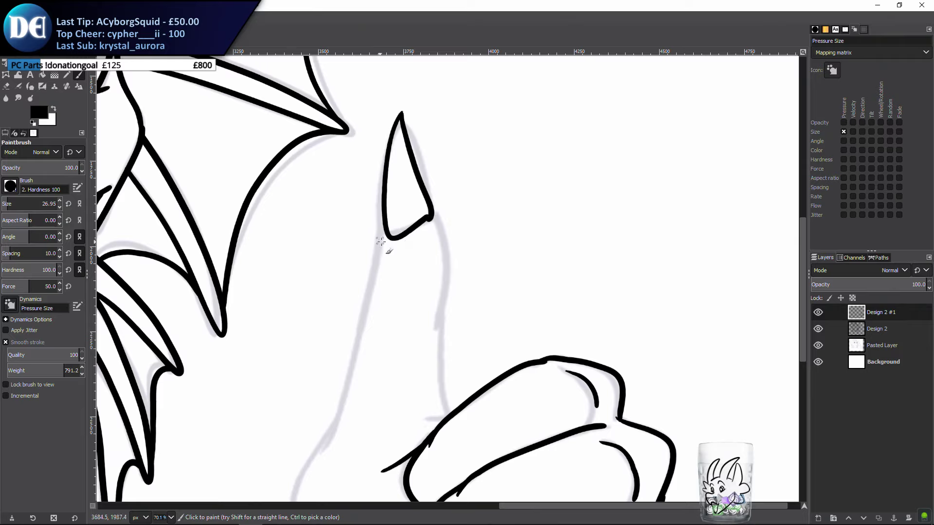
Ink the upper right side of the thumb as a bulging curve from the claw's base down to the joint
scroll(451, 244, down, 2)
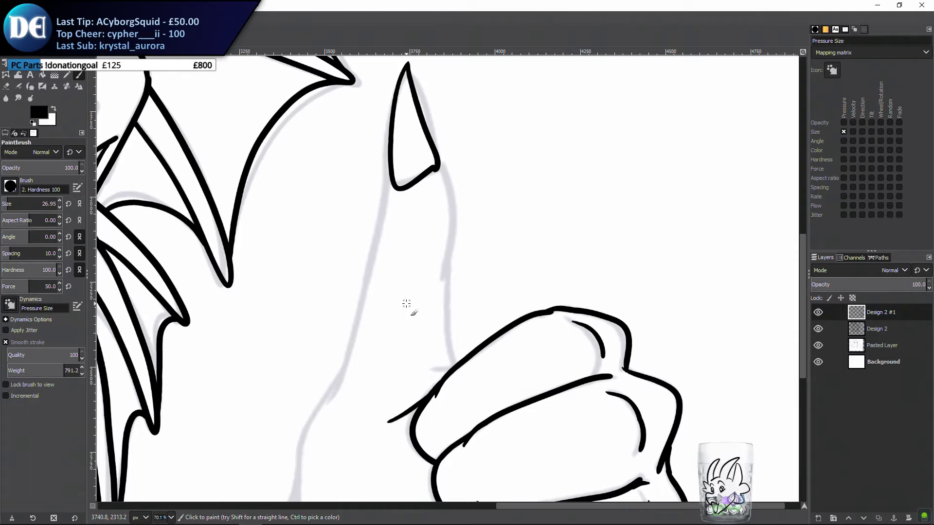
drag(558, 230, 549, 233)
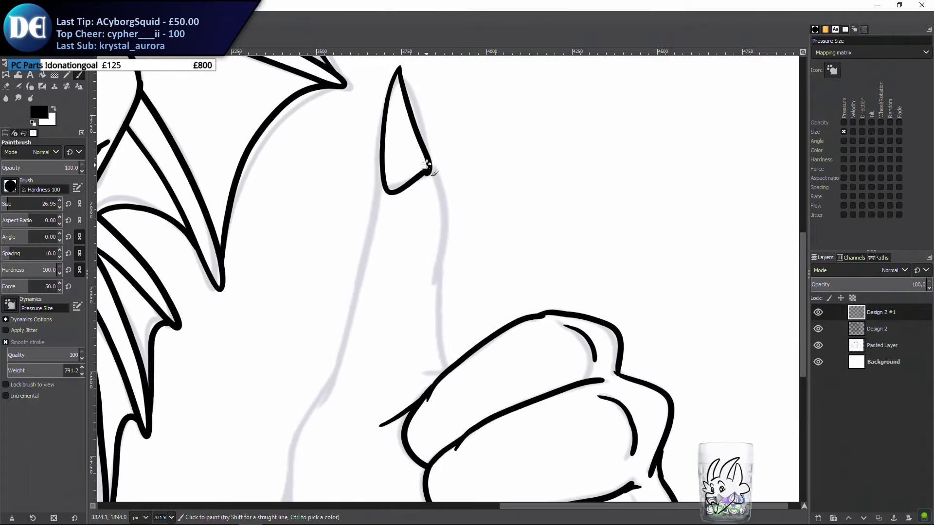
mouse_move(425, 165)
mouse_down()
mouse_move(443, 185)
mouse_move(446, 217)
mouse_move(428, 280)
mouse_up()
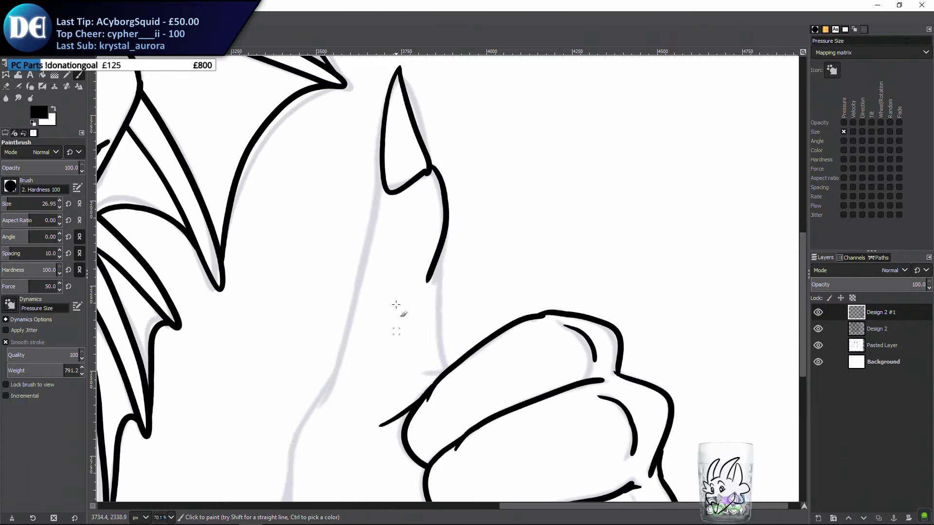
key(ctrl+z)
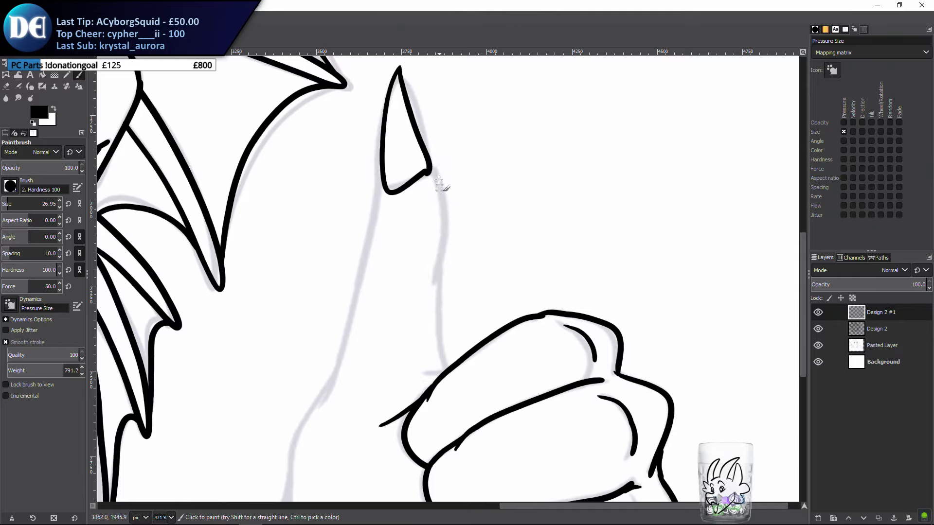
drag(450, 226, 428, 311)
scroll(385, 284, down, 2)
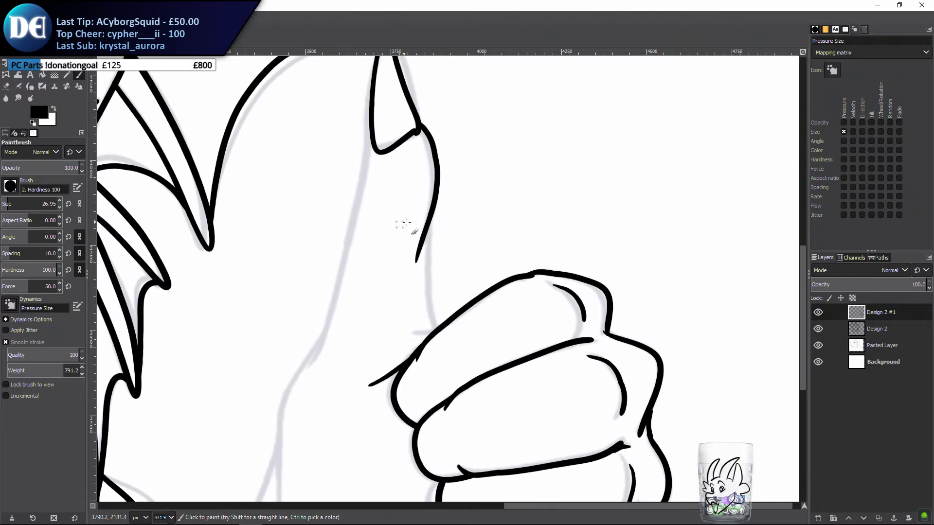
Ink the lower right side of the thumb down to the top finger and add a short crease at its base
mouse_move(427, 219)
mouse_down()
mouse_move(435, 332)
mouse_move(445, 342)
mouse_move(435, 330)
mouse_move(462, 312)
mouse_up()
key(ctrl+z)
key(ctrl+z)
drag(433, 220, 434, 280)
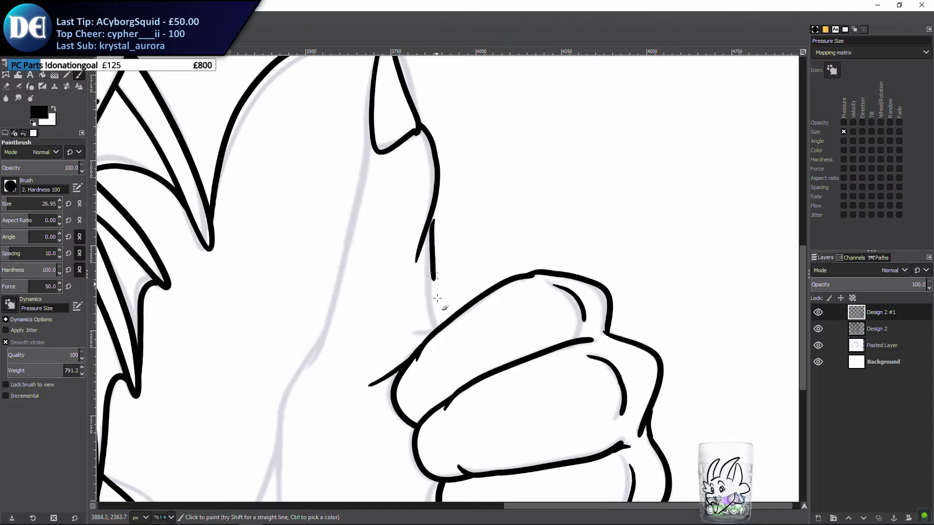
key(ctrl+z)
drag(408, 333, 463, 307)
drag(428, 216, 446, 333)
key(ctrl+z)
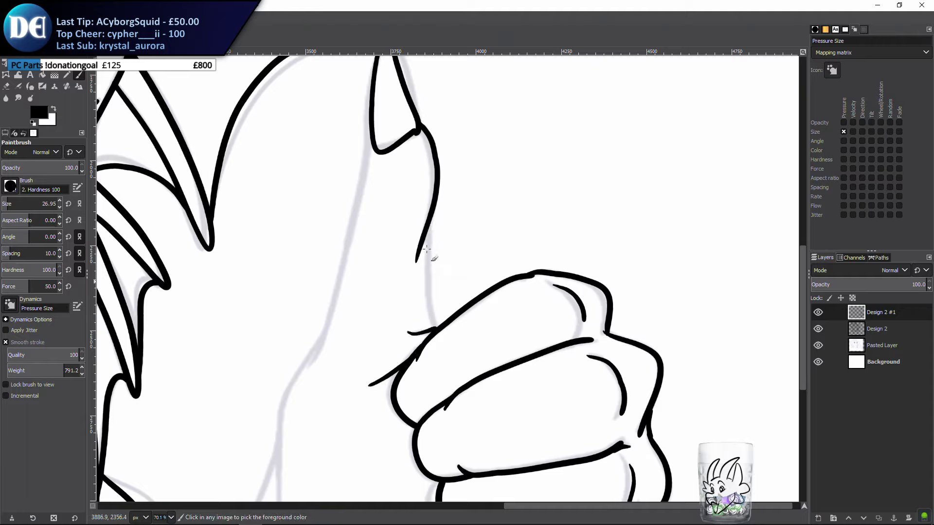
drag(428, 214, 439, 323)
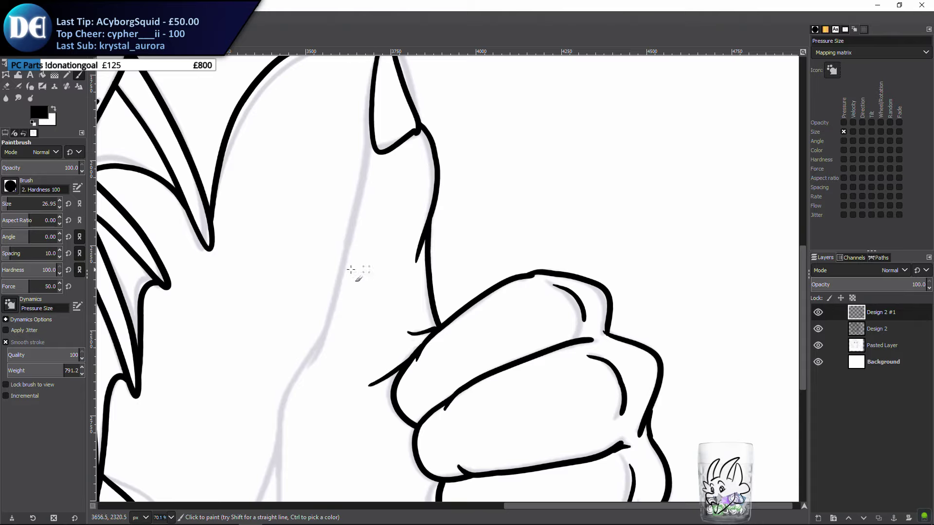
Try to ink the thumb's left side from the claw's base down toward the hand's bend
mouse_move(300, 308)
mouse_down()
mouse_move(364, 284)
mouse_move(383, 296)
mouse_move(339, 312)
mouse_up()
scroll(445, 170, up, 2)
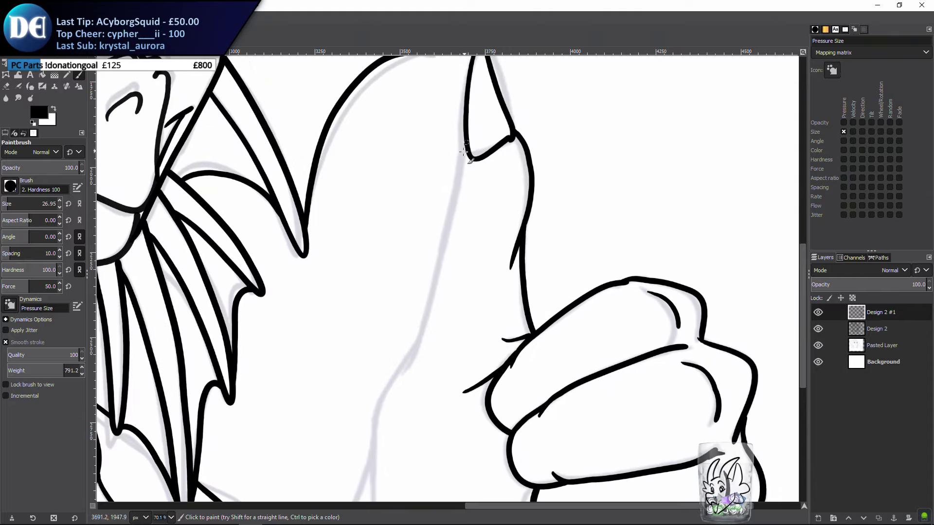
mouse_move(465, 146)
mouse_down()
mouse_move(426, 345)
mouse_move(388, 423)
mouse_up()
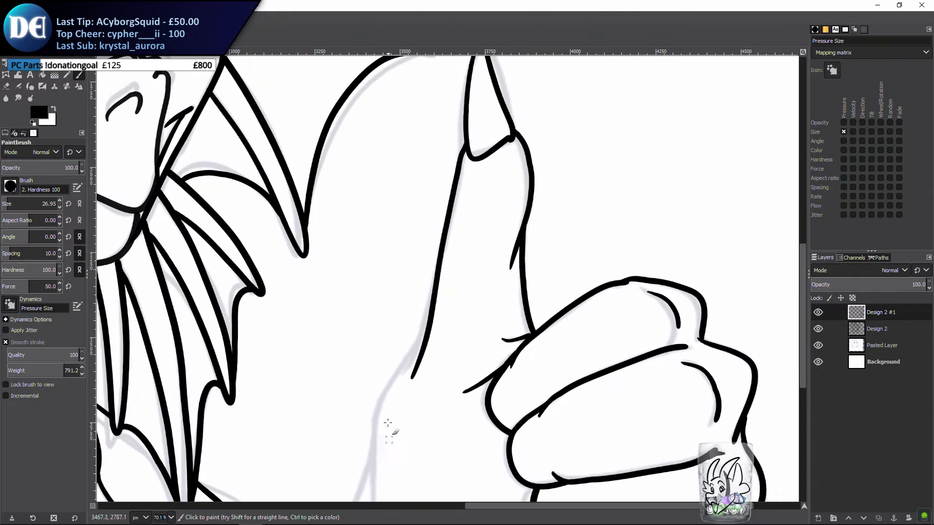
key(ctrl+z)
mouse_move(464, 141)
mouse_down()
mouse_move(422, 347)
mouse_move(395, 407)
mouse_up()
drag(393, 303, 409, 260)
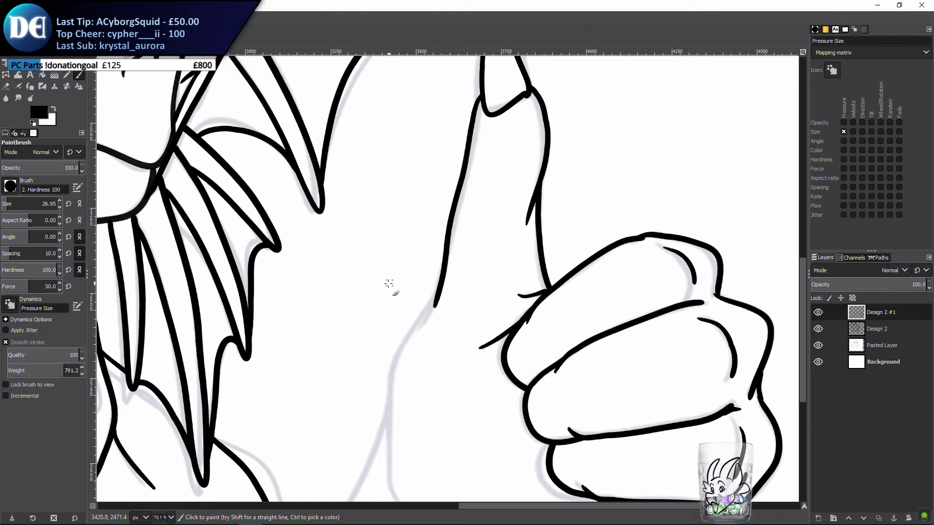
Try to ink the hand's left contour between the thumb's lower end and the heel of the palm
mouse_move(417, 308)
mouse_down()
mouse_move(435, 289)
mouse_move(449, 231)
mouse_move(418, 303)
mouse_move(419, 370)
mouse_move(430, 442)
mouse_move(470, 449)
mouse_up()
key(ctrl+z)
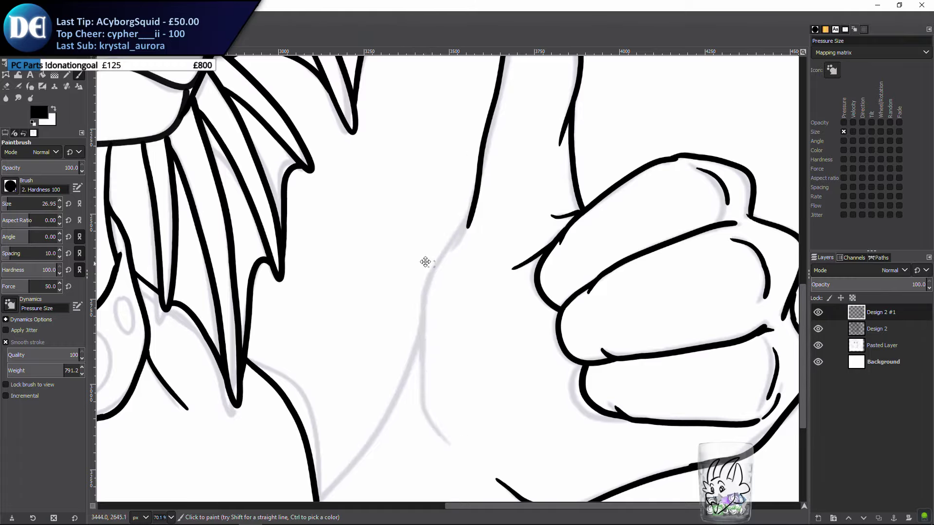
mouse_move(426, 262)
mouse_down()
mouse_move(430, 204)
mouse_move(430, 341)
mouse_move(485, 413)
mouse_up()
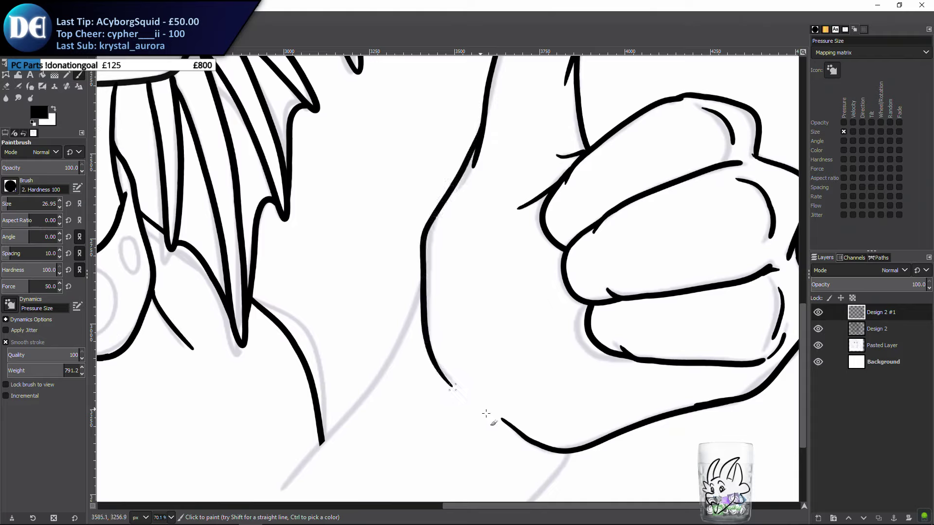
key(ctrl+z)
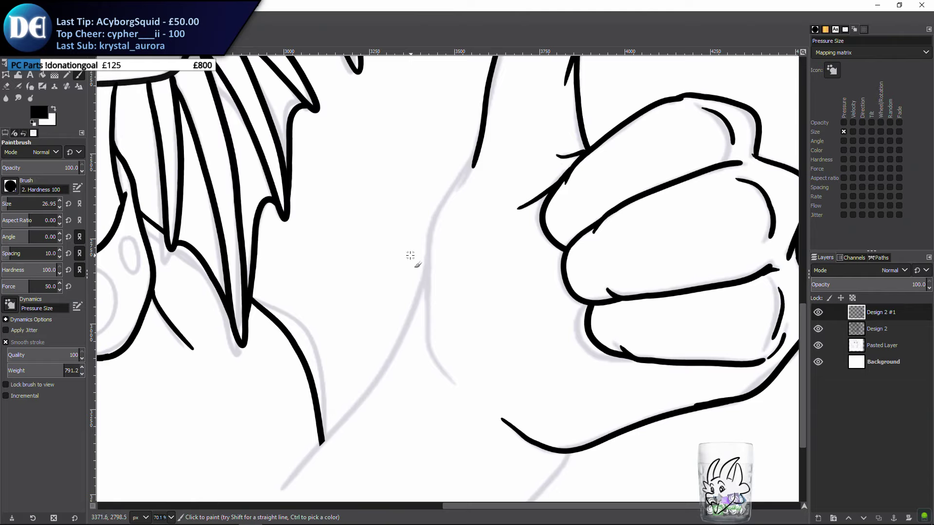
drag(398, 244, 404, 279)
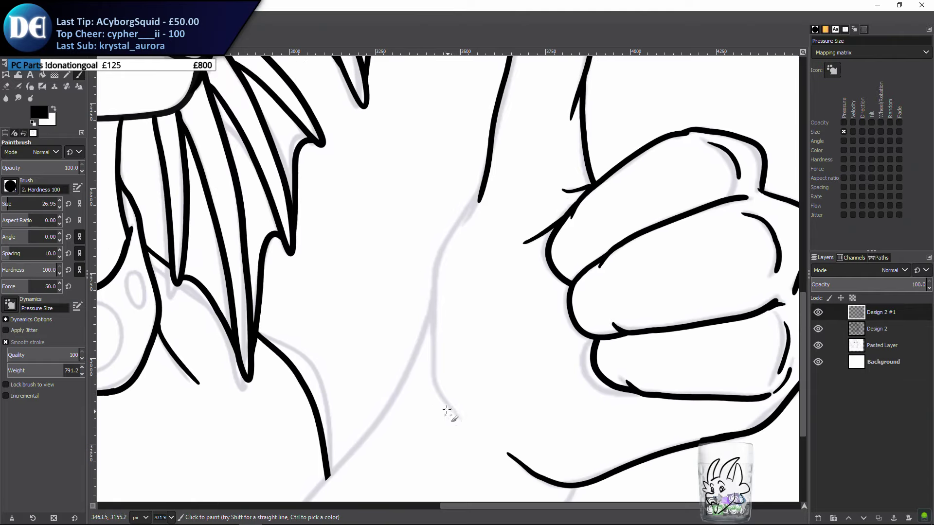
mouse_move(452, 414)
mouse_down()
mouse_move(428, 377)
mouse_move(433, 333)
mouse_up()
mouse_move(437, 281)
mouse_down()
mouse_move(438, 234)
mouse_move(476, 195)
mouse_move(503, 140)
mouse_up()
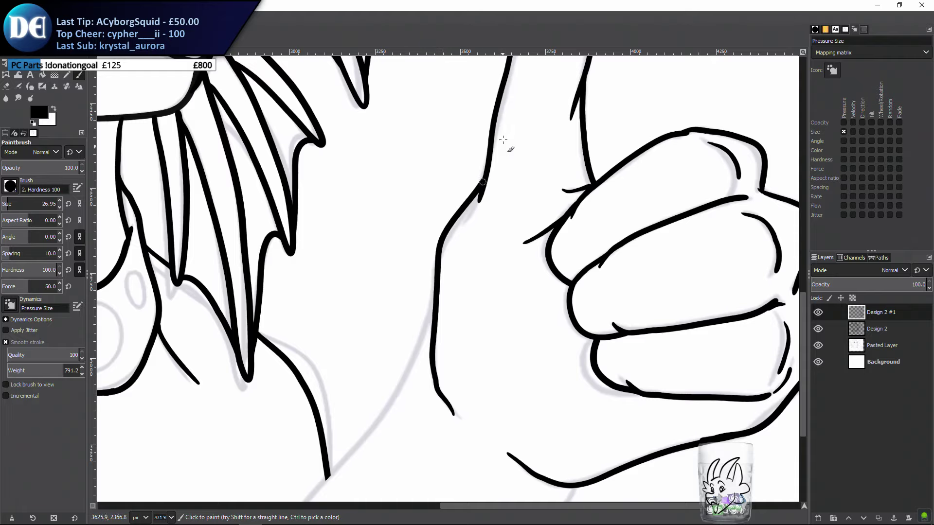
ctrl+scroll(477, 216, down, 3)
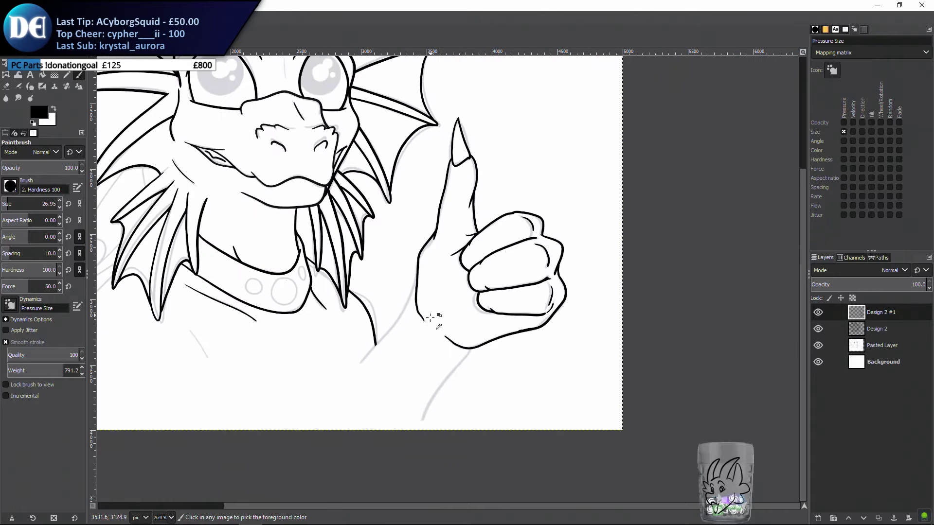
Ink the thumb's left side as one long smooth stroke from the claw's base down to the hand's bend
ctrl+scroll(431, 270, up, 3)
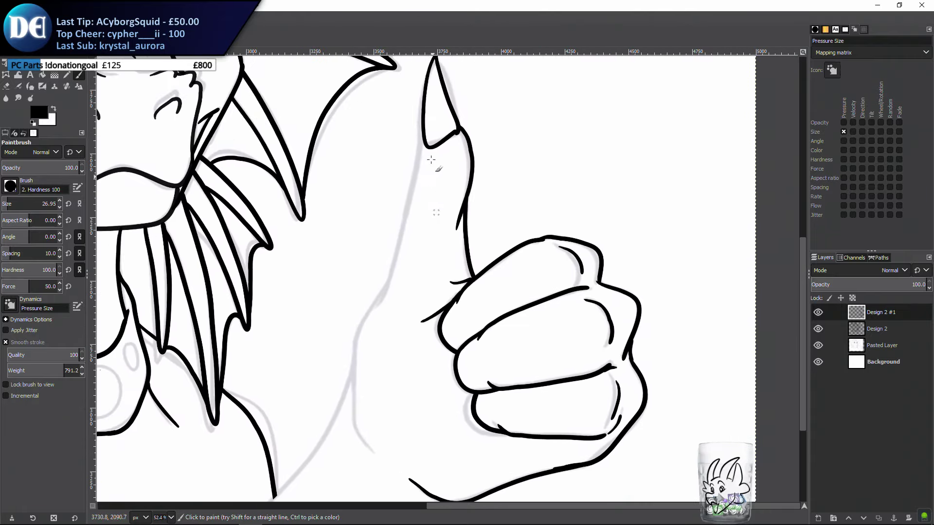
mouse_move(419, 134)
mouse_down()
mouse_move(397, 248)
mouse_move(361, 336)
mouse_up()
mouse_move(350, 376)
mouse_down()
mouse_move(364, 298)
mouse_move(387, 262)
mouse_up()
drag(465, 275, 474, 276)
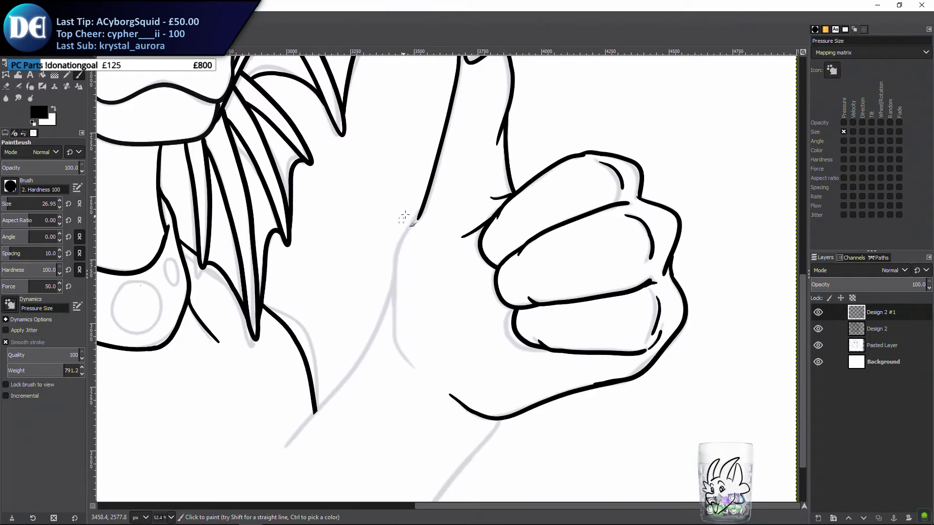
Ink the hand's left contour from the thumb's lower end around the bend and down to the heel of the palm
mouse_move(425, 200)
mouse_down()
mouse_move(390, 261)
mouse_move(386, 317)
mouse_up()
key(ctrl+z)
mouse_move(421, 207)
mouse_down()
mouse_move(389, 260)
mouse_move(384, 359)
mouse_up()
key(ctrl+z)
mouse_move(421, 207)
mouse_down()
mouse_move(394, 263)
mouse_move(393, 357)
mouse_move(411, 373)
mouse_up()
Ink the forearm's upper edge as one curve from below the shoulder line's end up to the hand's left contour
mouse_move(390, 296)
mouse_down()
mouse_move(426, 269)
mouse_move(391, 331)
mouse_up()
mouse_move(362, 376)
mouse_down()
mouse_move(334, 419)
mouse_move(292, 440)
mouse_up()
mouse_move(391, 362)
mouse_down()
mouse_move(370, 261)
mouse_move(381, 348)
mouse_up()
drag(358, 304, 367, 333)
key(ctrl+z)
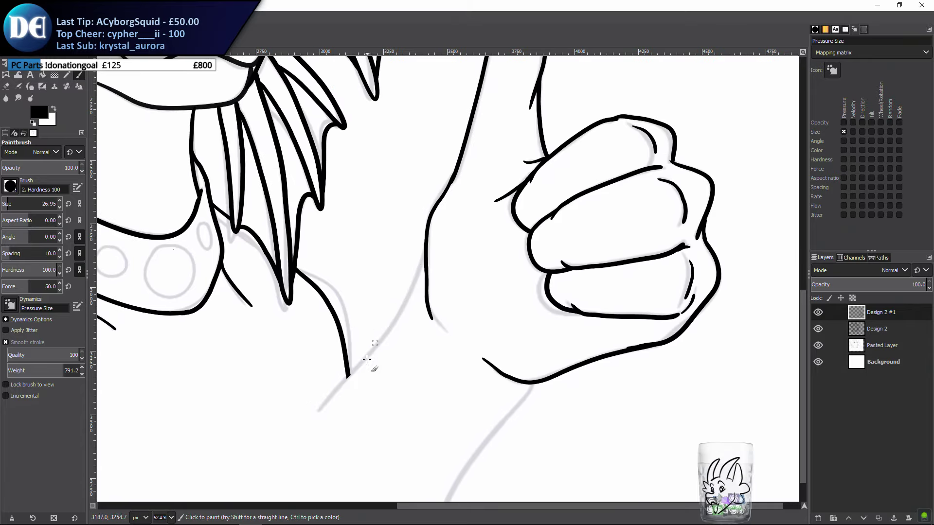
mouse_move(311, 420)
mouse_down()
mouse_move(384, 340)
mouse_move(432, 216)
mouse_up()
Ink the forearm's lower edge as one curve from the palm's underside down toward the canvas edge
scroll(391, 339, down, 3)
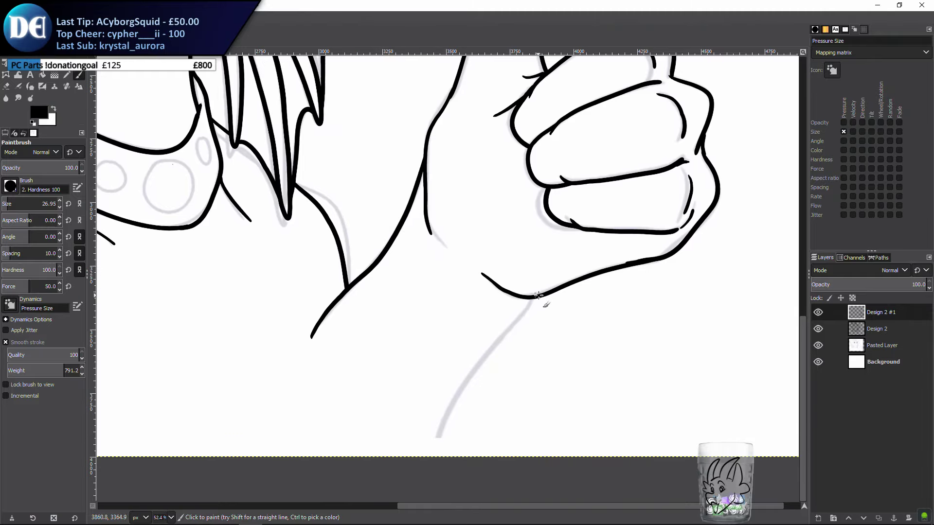
mouse_move(524, 306)
mouse_down()
mouse_move(474, 356)
mouse_move(436, 415)
mouse_move(408, 492)
mouse_up()
key(ctrl+z)
drag(533, 297, 501, 353)
key(ctrl+z)
mouse_move(534, 298)
mouse_down()
mouse_move(488, 342)
mouse_move(429, 435)
mouse_up()
key(ctrl+z)
scroll(481, 330, right, 1)
drag(508, 298, 406, 432)
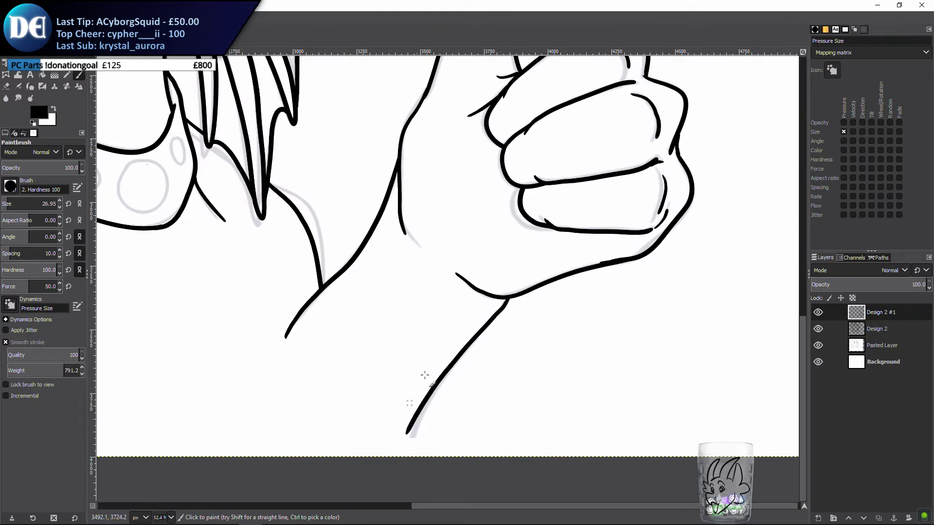
Hide the pale sketch layer to examine the line art on its own, and show the sketch again
scroll(425, 375, down, 3)
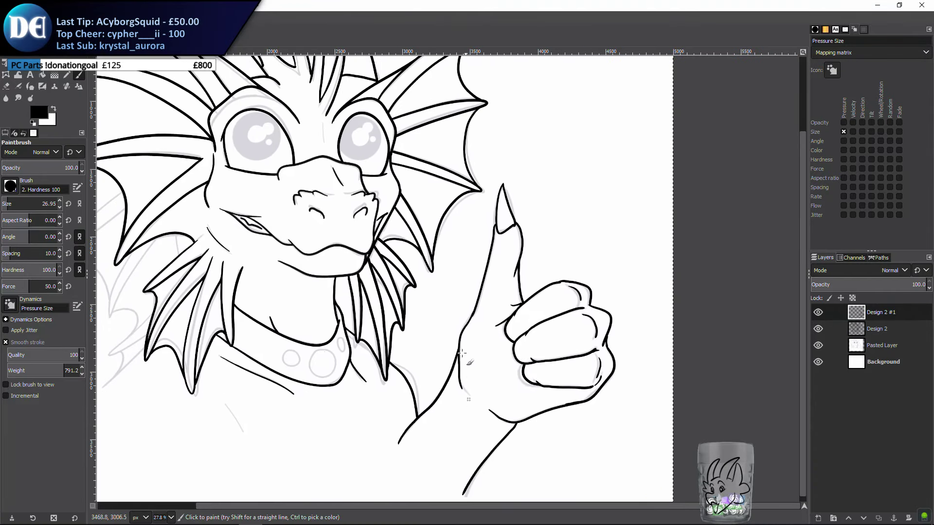
mouse_move(424, 314)
mouse_down()
mouse_move(460, 359)
mouse_move(510, 358)
mouse_up()
click(817, 347)
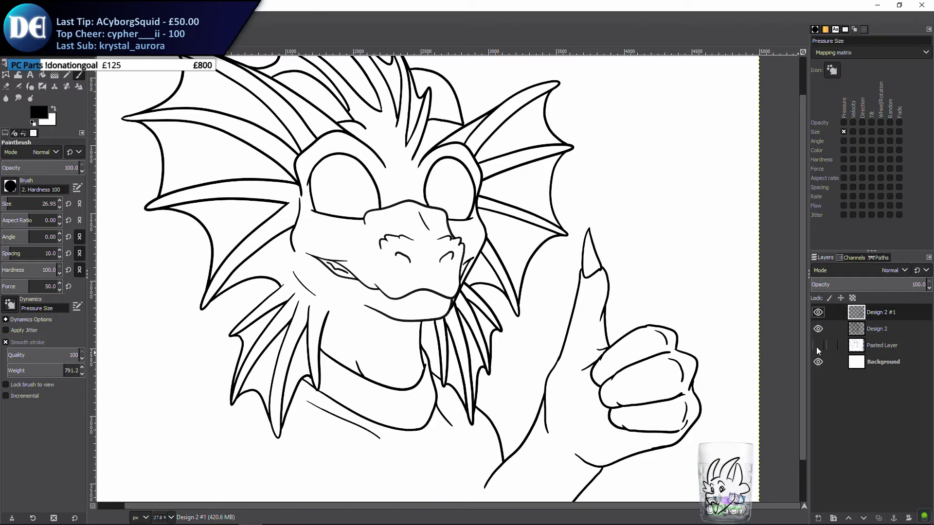
click(818, 345)
scroll(638, 290, left, 3)
scroll(639, 290, up, 1)
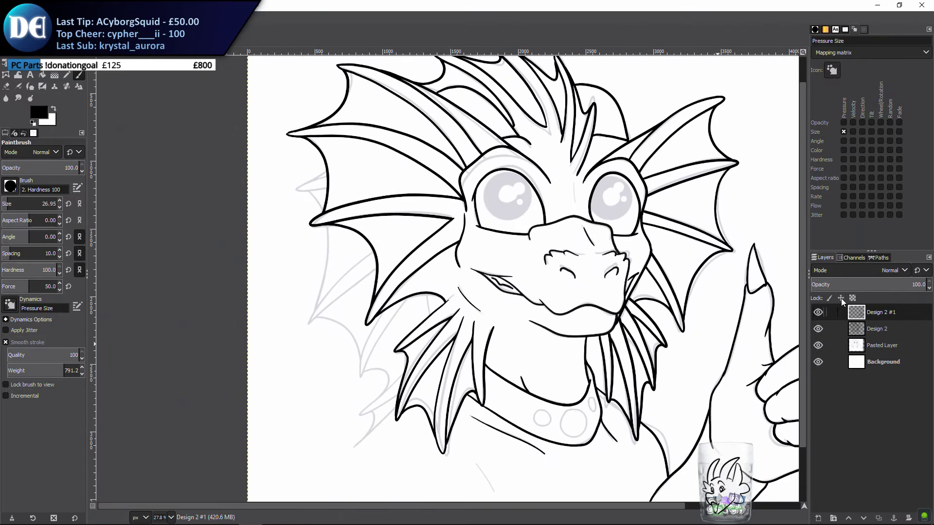
Merge the top line art layer down into the Design 2 layer and add a new transparent layer of 5000 × 4000 px
right_click(856, 310)
click(801, 127)
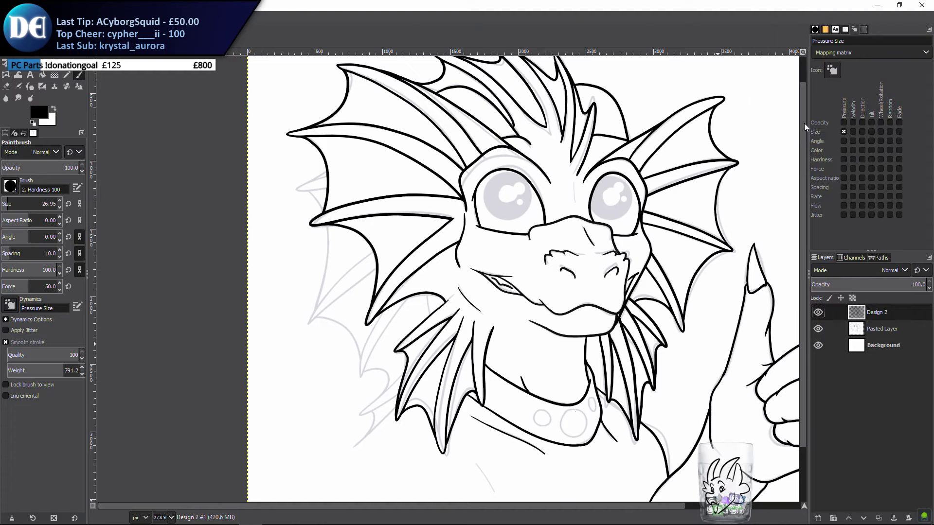
scroll(408, 241, down, 5)
scroll(409, 240, up, 3)
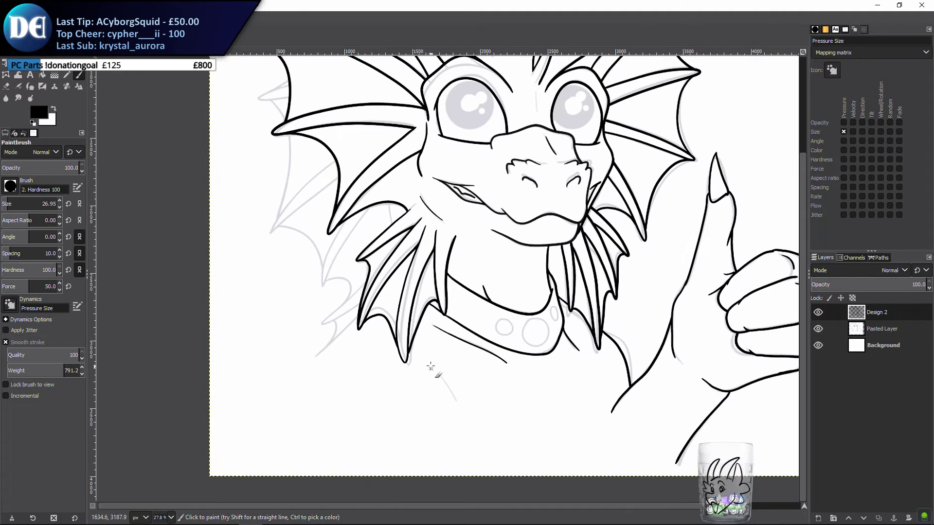
click(818, 518)
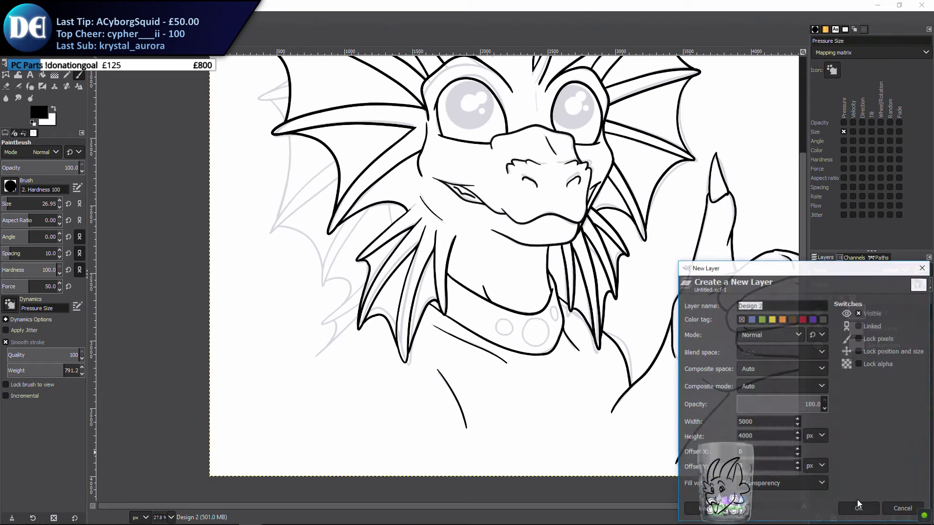
click(858, 510)
Ink both edges of the rear fin's long spine behind the left cheek fin, joining them in a rounded tip
scroll(302, 392, up, 4)
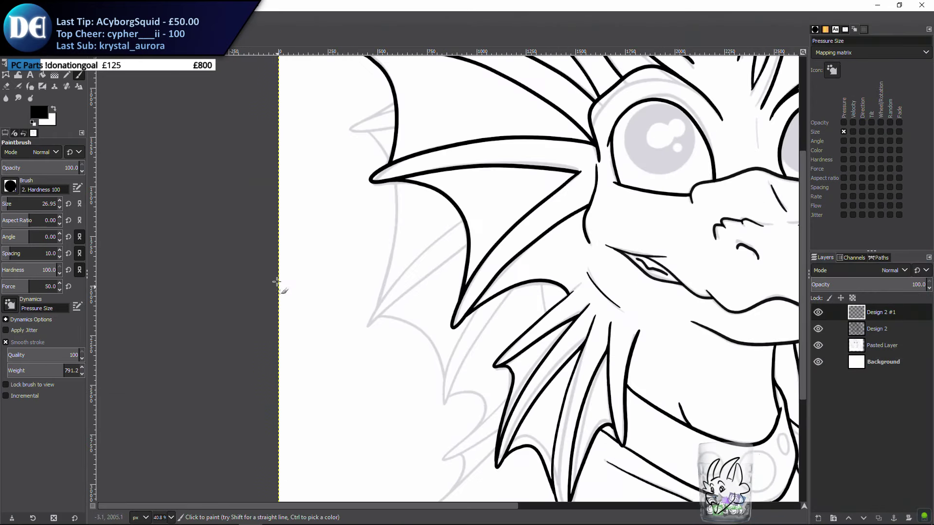
drag(298, 296, 268, 349)
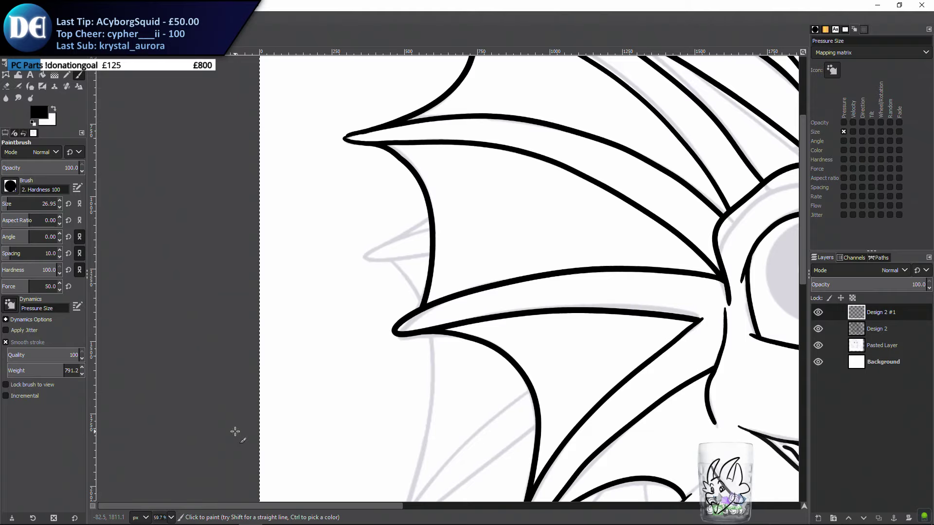
scroll(355, 234, up, 3)
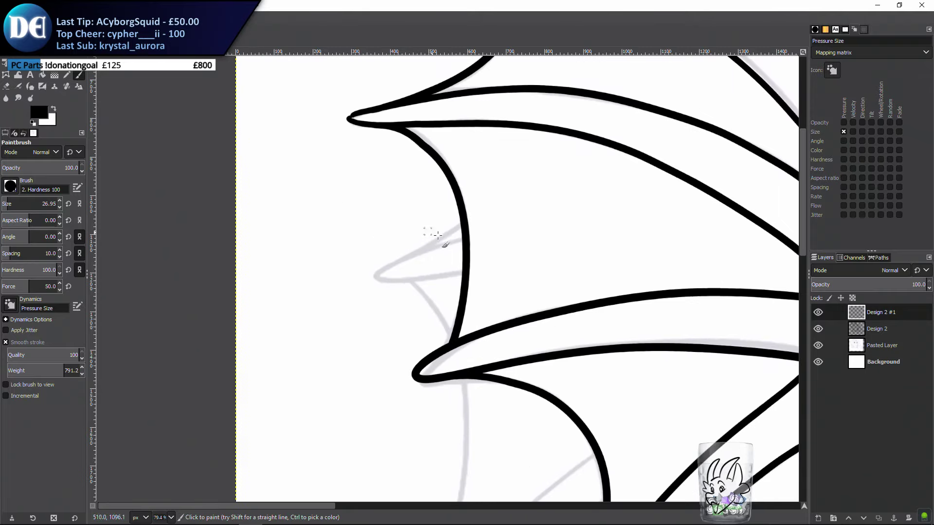
mouse_move(465, 237)
mouse_down()
mouse_move(443, 255)
mouse_move(375, 271)
mouse_move(403, 292)
mouse_move(479, 276)
mouse_up()
mouse_move(419, 408)
mouse_down()
mouse_move(436, 336)
mouse_move(363, 296)
mouse_up()
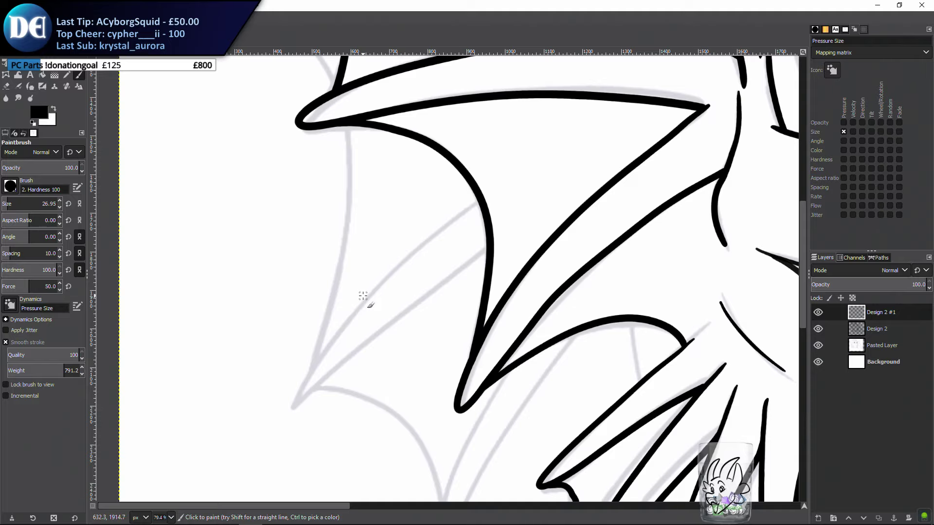
drag(342, 382, 307, 321)
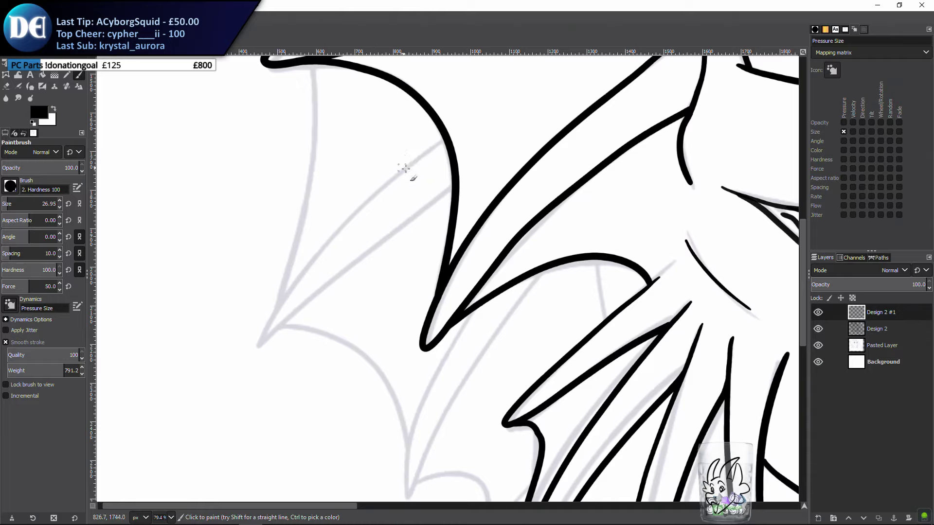
drag(444, 138, 357, 222)
key(ctrl+z)
mouse_move(444, 138)
mouse_down()
mouse_move(321, 262)
mouse_move(280, 332)
mouse_move(294, 355)
mouse_up()
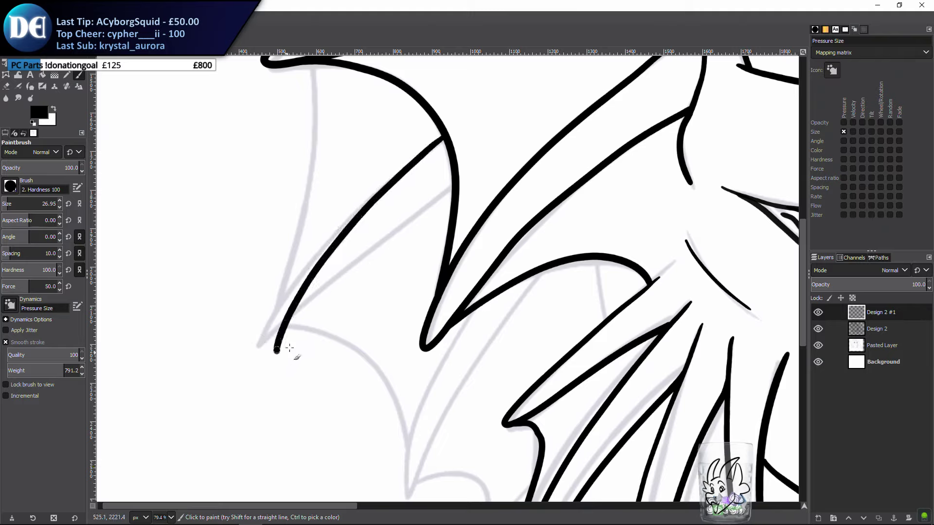
key(ctrl+z)
mouse_move(444, 137)
mouse_down()
mouse_move(312, 261)
mouse_move(250, 344)
mouse_move(254, 359)
mouse_move(350, 258)
mouse_move(475, 184)
mouse_up()
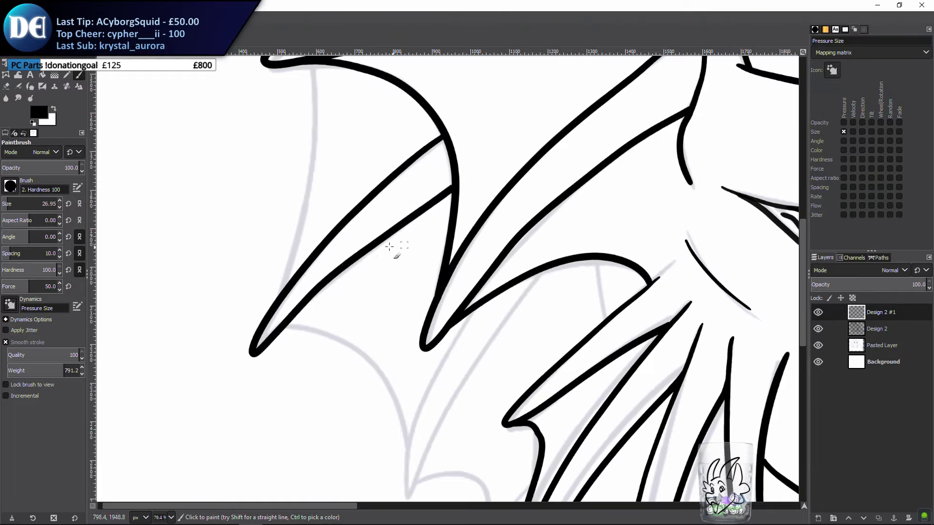
Ink both edges of the next rear fin spine down, from beneath the membrane arch to a rounded point
drag(327, 291, 271, 181)
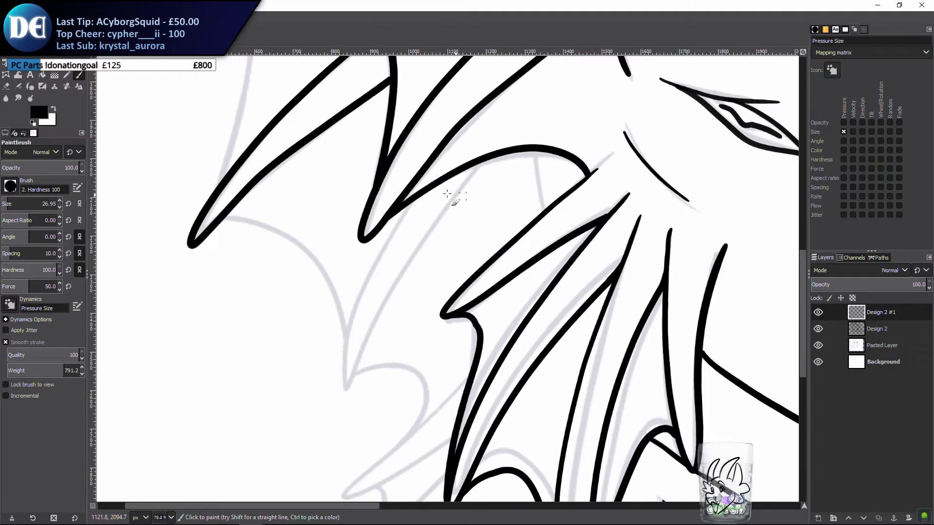
mouse_move(310, 333)
mouse_down()
mouse_move(298, 271)
mouse_move(260, 229)
mouse_up()
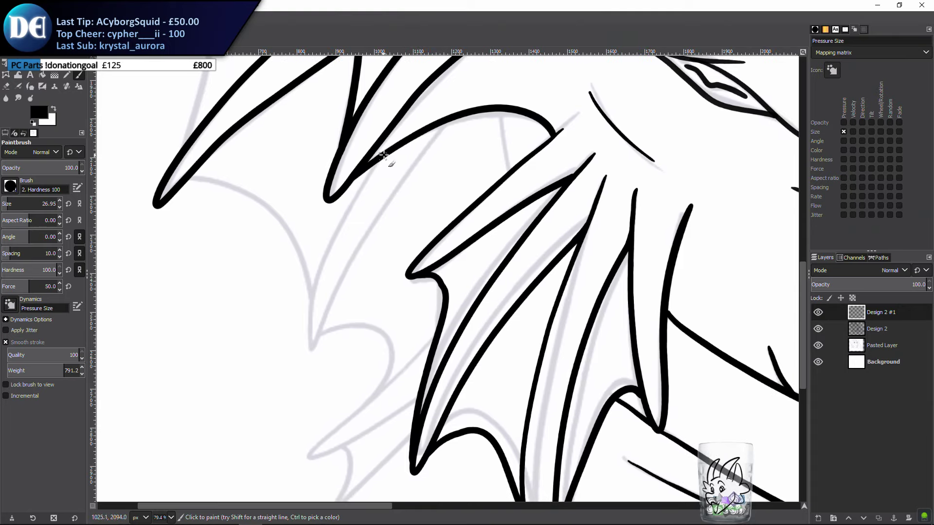
mouse_move(377, 154)
mouse_down()
mouse_move(332, 238)
mouse_move(319, 343)
mouse_up()
mouse_move(332, 310)
mouse_down()
mouse_move(362, 235)
mouse_move(444, 114)
mouse_move(489, 98)
mouse_up()
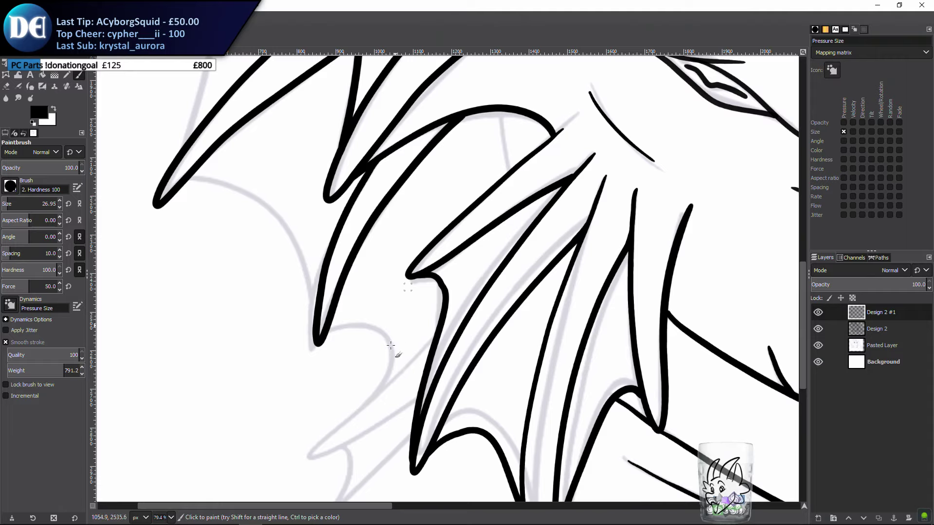
Ink the lowest rear fin curve as one long stroke sweeping from the cheek fin's lower tip down toward the shoulder
drag(423, 350, 397, 248)
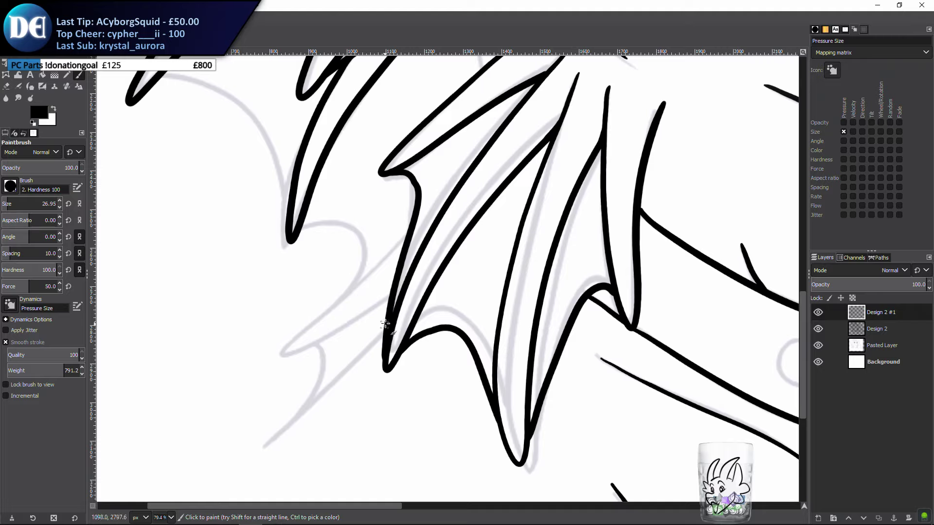
mouse_move(387, 325)
mouse_down()
mouse_move(282, 435)
mouse_move(235, 444)
mouse_up()
key(ctrl+z)
key(ctrl+z)
mouse_move(189, 486)
mouse_down()
mouse_move(322, 396)
mouse_move(391, 312)
mouse_move(263, 442)
mouse_move(168, 479)
mouse_up()
key(ctrl+z)
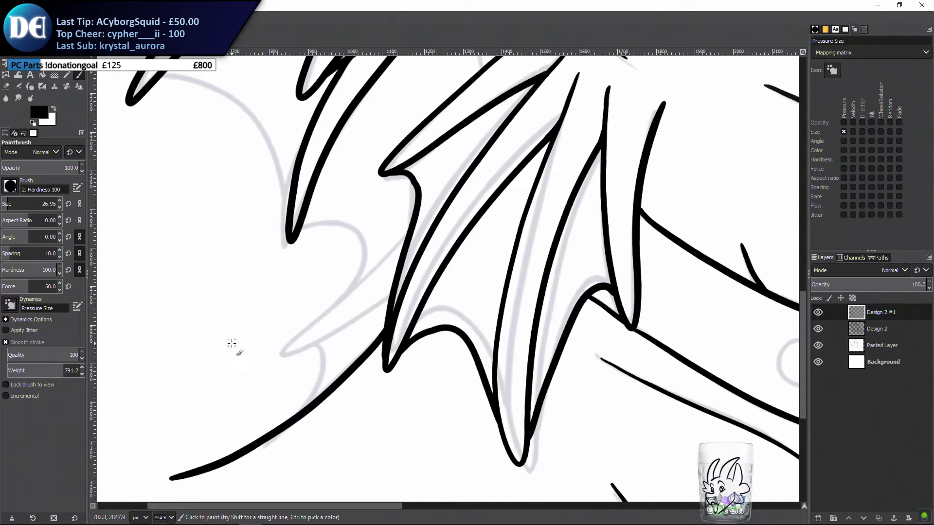
Ink both edges of the short lower spine behind the cheek fin and the short fold line beneath the membrane arch
mouse_move(223, 318)
mouse_down()
mouse_move(263, 354)
mouse_move(261, 369)
mouse_up()
mouse_move(447, 275)
mouse_down()
mouse_move(378, 353)
mouse_move(292, 420)
mouse_move(395, 371)
mouse_move(448, 322)
mouse_move(441, 288)
mouse_up()
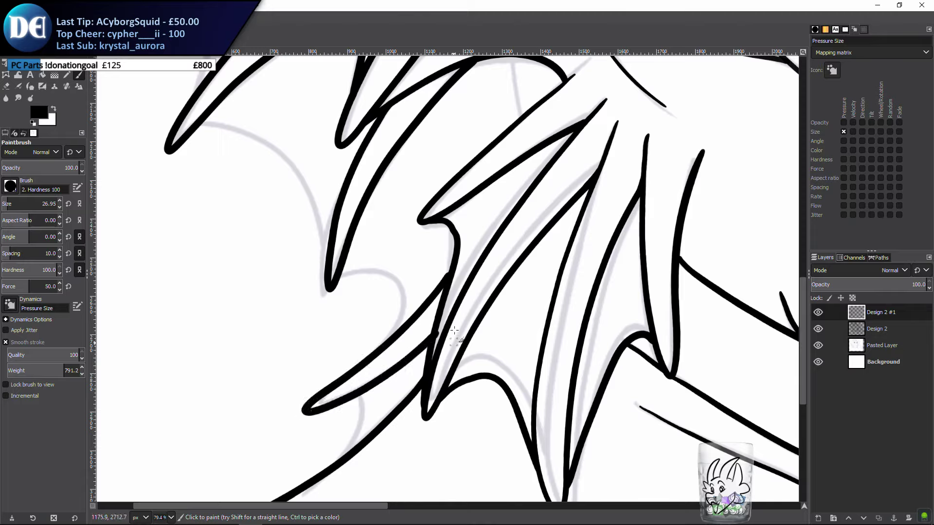
key(shift+e)
key(p)
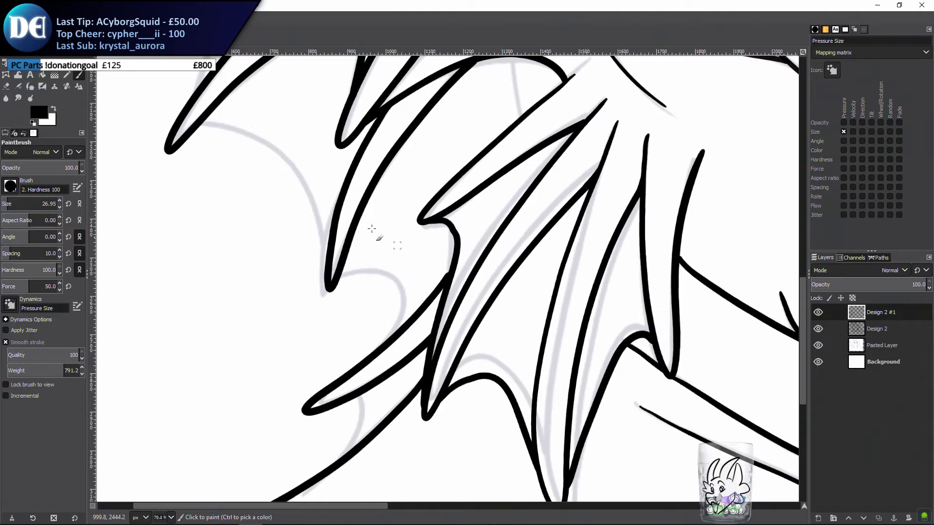
scroll(409, 292, up, 3)
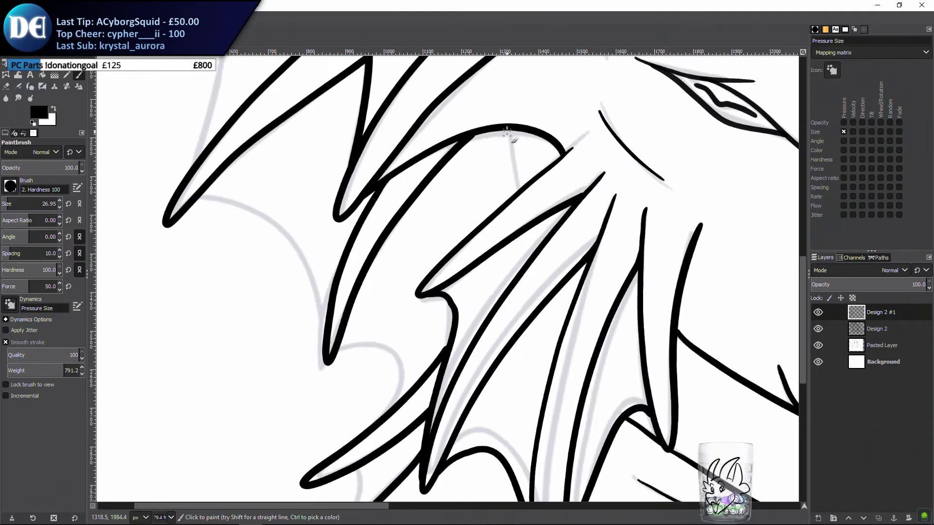
drag(508, 129, 527, 211)
Ink the membrane edge above the small spine at the far left, running from its tip up to the large fin's edge
drag(313, 207, 498, 362)
drag(417, 250, 450, 447)
drag(443, 280, 452, 362)
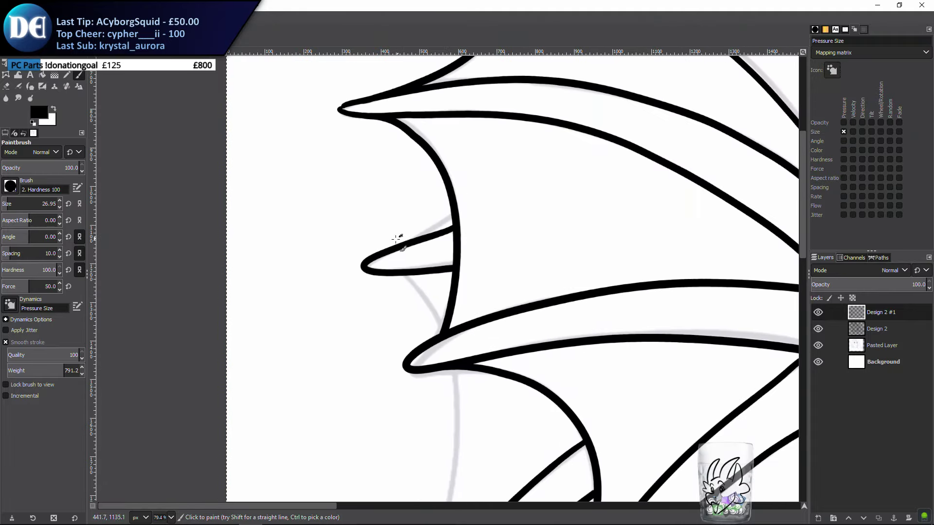
drag(415, 239, 443, 198)
key(ctrl+z)
mouse_move(376, 257)
mouse_down()
mouse_move(428, 229)
mouse_move(448, 201)
mouse_up()
key(ctrl+z)
mouse_move(380, 255)
mouse_down()
mouse_move(431, 227)
mouse_move(462, 194)
mouse_move(462, 178)
mouse_move(460, 210)
mouse_up()
key(shift+e)
key(p)
Ink the membrane edge below the small far-left spine down to the large spine and clean up the overlap there
drag(461, 351, 416, 266)
drag(375, 189, 429, 248)
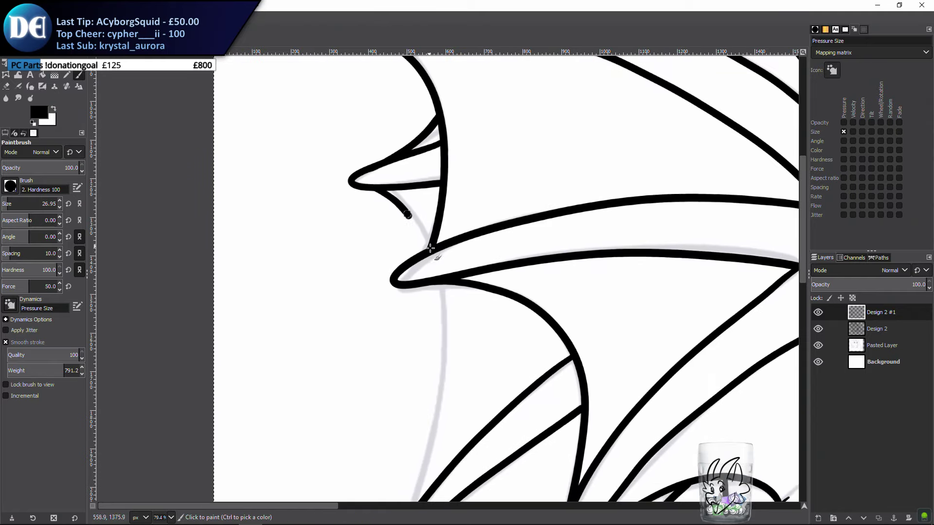
key(shift+e)
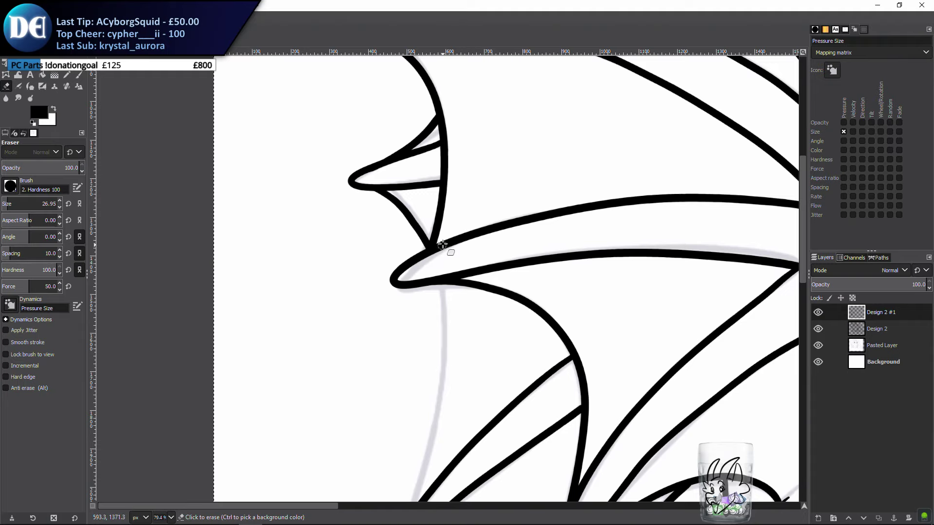
scroll(397, 214, down, 3)
key(p)
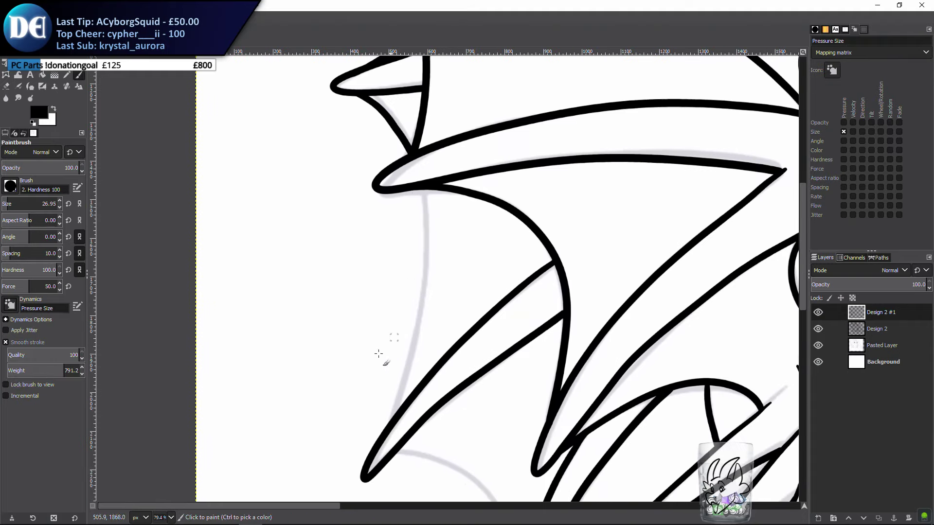
Ink the long membrane edge from the rear fin's long spine tip up to the underside of the large spine above
mouse_move(379, 442)
mouse_down()
mouse_move(400, 387)
mouse_move(423, 179)
mouse_up()
key(ctrl+z)
drag(376, 383, 363, 394)
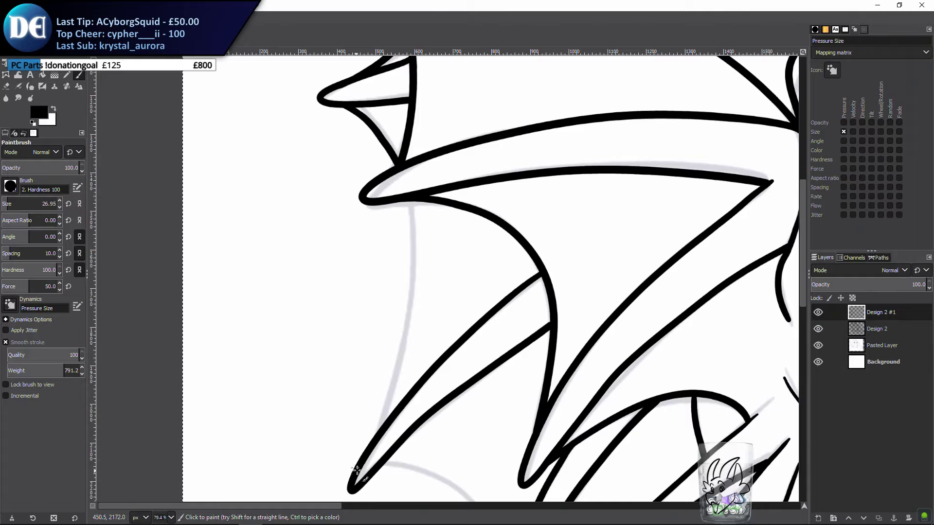
mouse_move(360, 458)
mouse_down()
mouse_move(401, 360)
mouse_move(410, 207)
mouse_up()
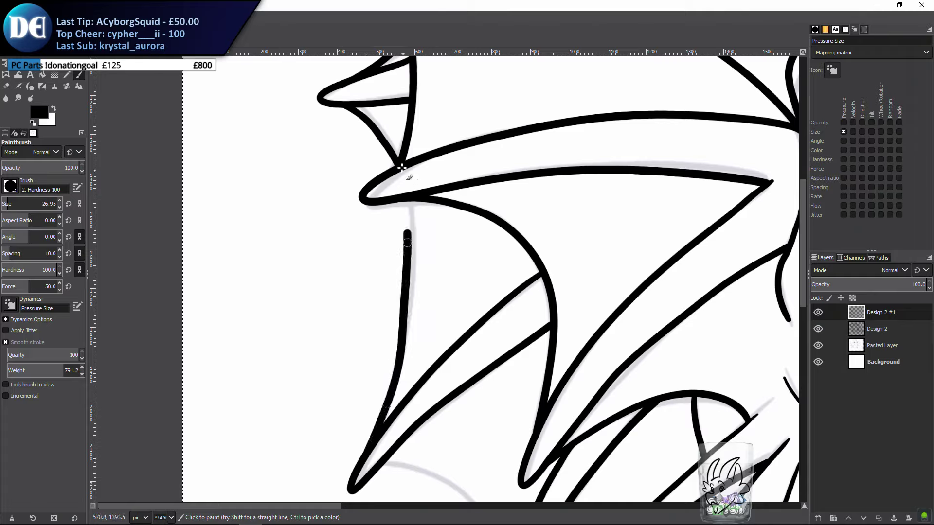
key(ctrl+z)
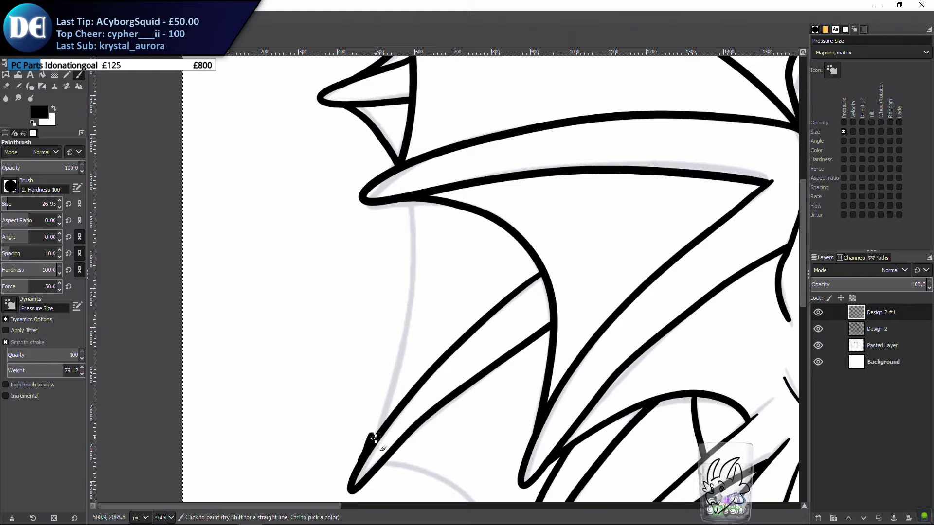
mouse_move(356, 461)
mouse_down()
mouse_move(400, 369)
mouse_move(414, 220)
mouse_move(403, 188)
mouse_move(414, 282)
mouse_move(391, 386)
mouse_move(349, 490)
mouse_up()
key(ctrl+z)
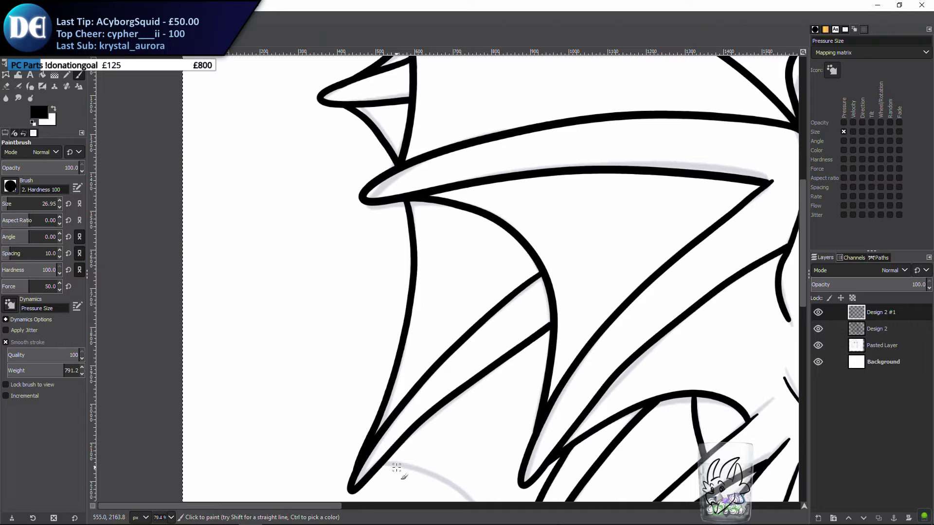
Ink the scalloped membrane edge between the long rear spine's tip and the tip of the next spine below
mouse_move(382, 479)
mouse_down()
mouse_move(342, 348)
mouse_move(339, 257)
mouse_move(319, 258)
mouse_move(370, 246)
mouse_move(417, 264)
mouse_move(452, 317)
mouse_move(460, 424)
mouse_move(472, 406)
mouse_up()
scroll(472, 406, down, 2)
scroll(473, 406, right, 1)
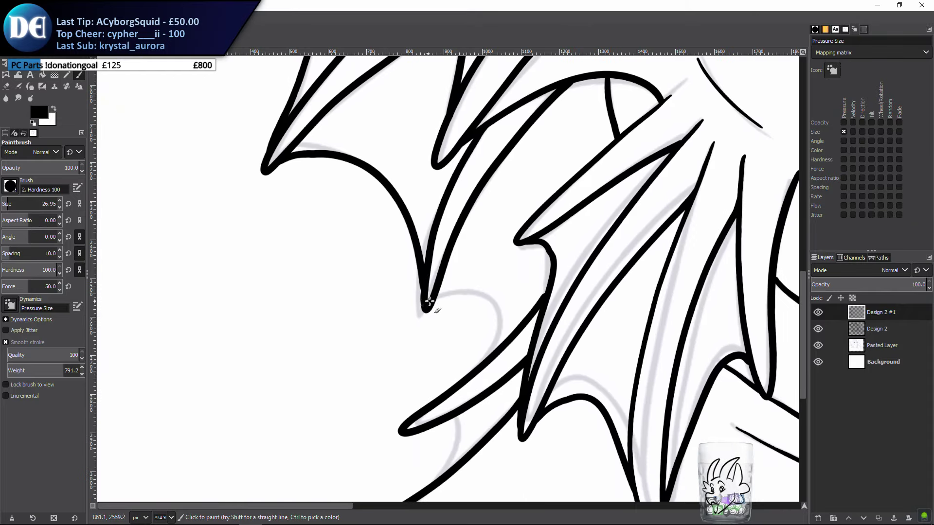
Ink the hooked membrane edge curving from the second rear spine's tip down to the short lower spine
mouse_move(430, 307)
mouse_down()
mouse_move(479, 293)
mouse_move(503, 364)
mouse_up()
key(ctrl+z)
mouse_move(437, 399)
mouse_down()
mouse_move(464, 375)
mouse_move(488, 332)
mouse_up()
key(ctrl+z)
mouse_move(432, 399)
mouse_down()
mouse_move(470, 365)
mouse_move(480, 312)
mouse_move(469, 286)
mouse_move(444, 281)
mouse_move(415, 302)
mouse_move(411, 319)
mouse_move(437, 289)
mouse_move(474, 281)
mouse_move(498, 291)
mouse_move(504, 310)
mouse_move(495, 344)
mouse_move(460, 384)
mouse_up()
key(ctrl+z)
key(ctrl+z)
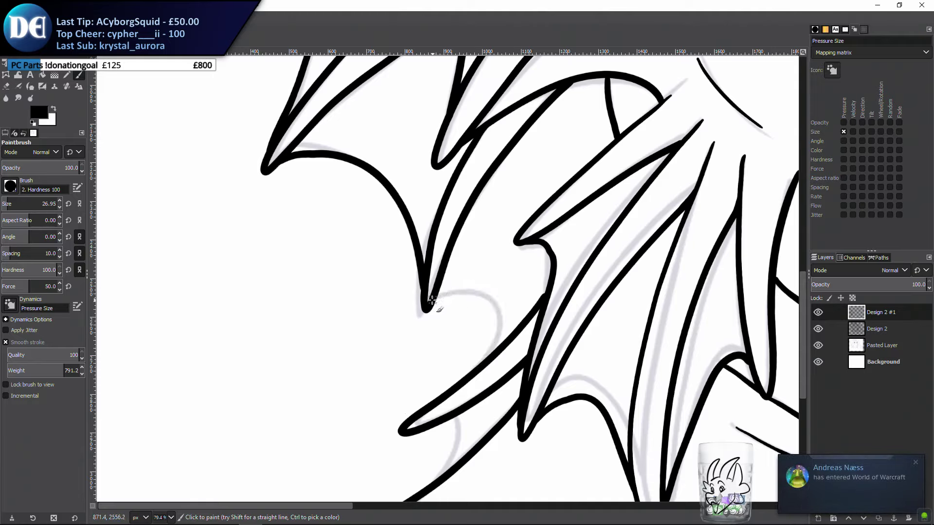
mouse_move(430, 301)
mouse_down()
mouse_move(501, 310)
mouse_move(494, 344)
mouse_move(449, 386)
mouse_up()
key(ctrl+z)
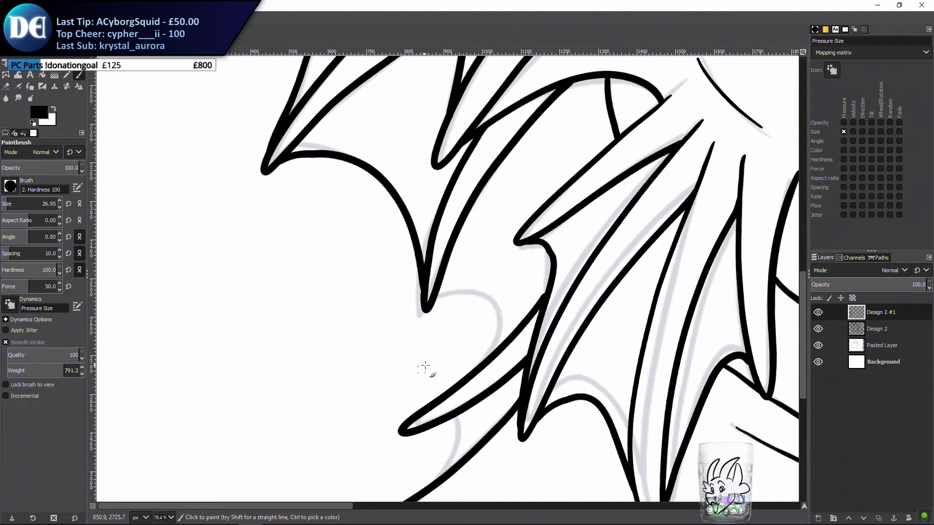
mouse_move(410, 419)
mouse_down()
mouse_move(466, 370)
mouse_move(475, 334)
mouse_up()
key(ctrl+z)
mouse_move(412, 417)
mouse_down()
mouse_move(469, 369)
mouse_move(498, 315)
mouse_move(466, 297)
mouse_move(410, 327)
mouse_up()
Ink the small hooked membrane edge from the short lower spine's tip down into the long bottom curve
drag(358, 436, 298, 316)
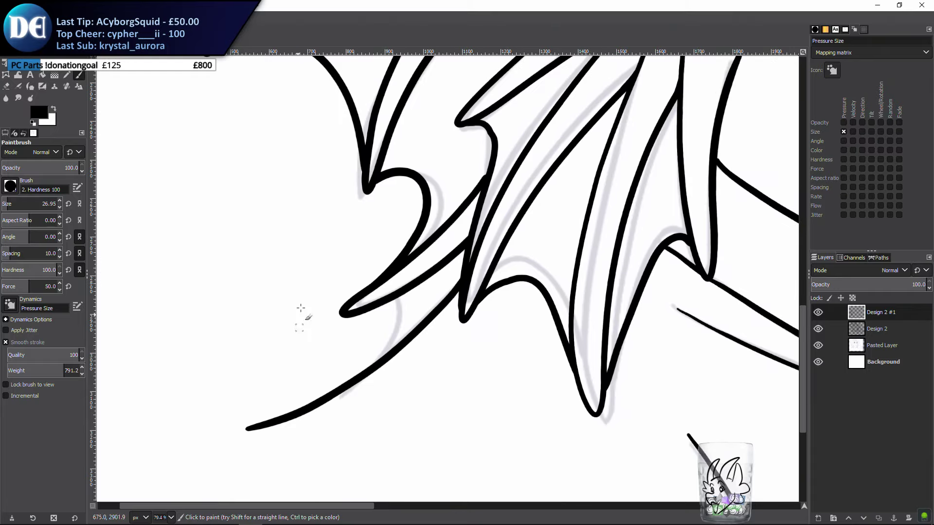
mouse_move(366, 310)
mouse_down()
mouse_move(391, 313)
mouse_move(349, 403)
mouse_move(314, 412)
mouse_up()
key(ctrl+z)
mouse_move(369, 311)
mouse_down()
mouse_move(374, 360)
mouse_move(331, 393)
mouse_move(248, 437)
mouse_up()
scroll(368, 315, down, 5)
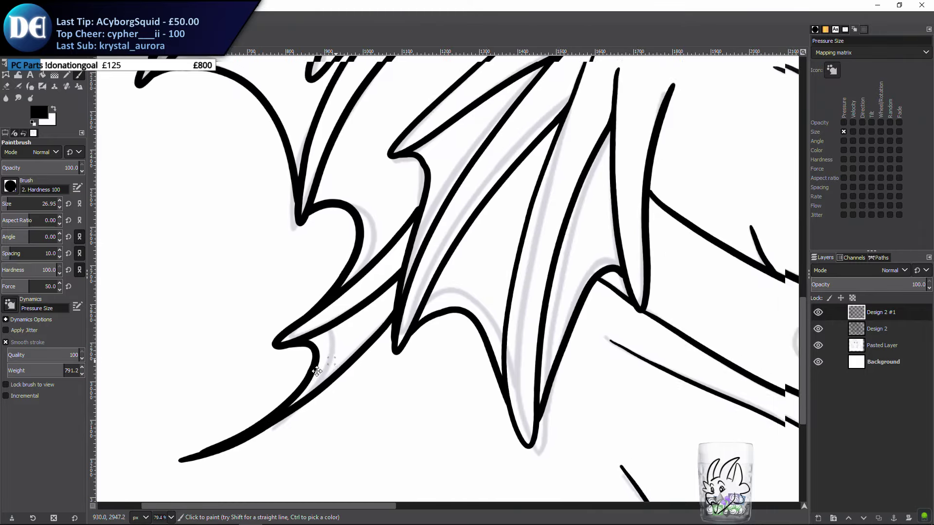
Hide the pale sketch layer and merge the top line art layer down into the Design 2 layer
scroll(336, 409, down, 4)
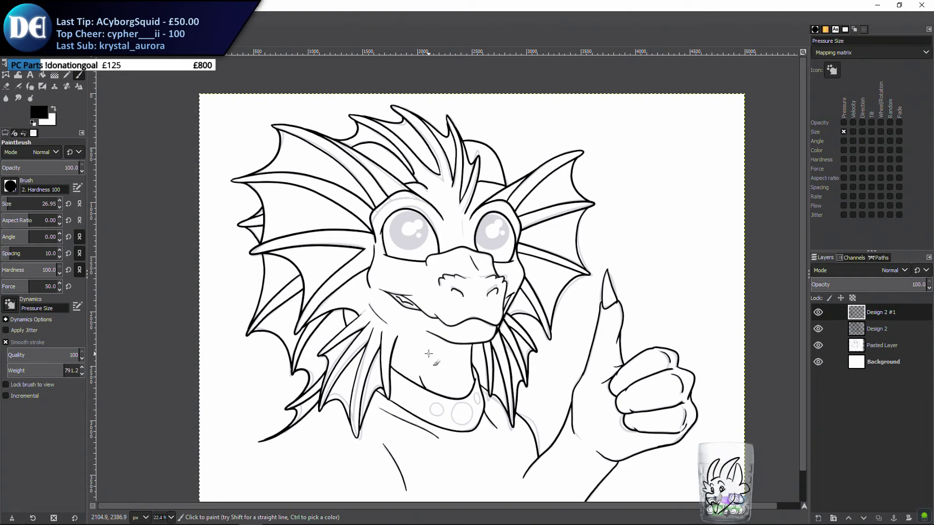
click(817, 346)
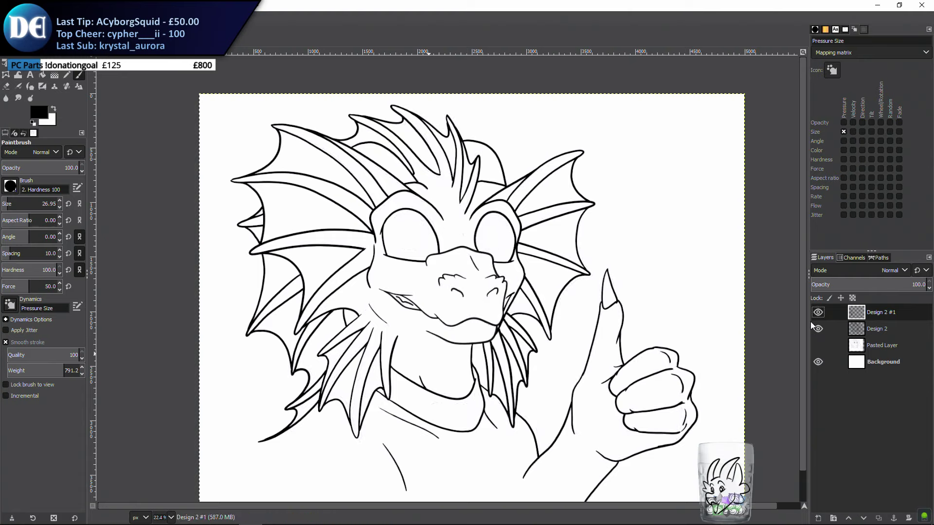
right_click(853, 305)
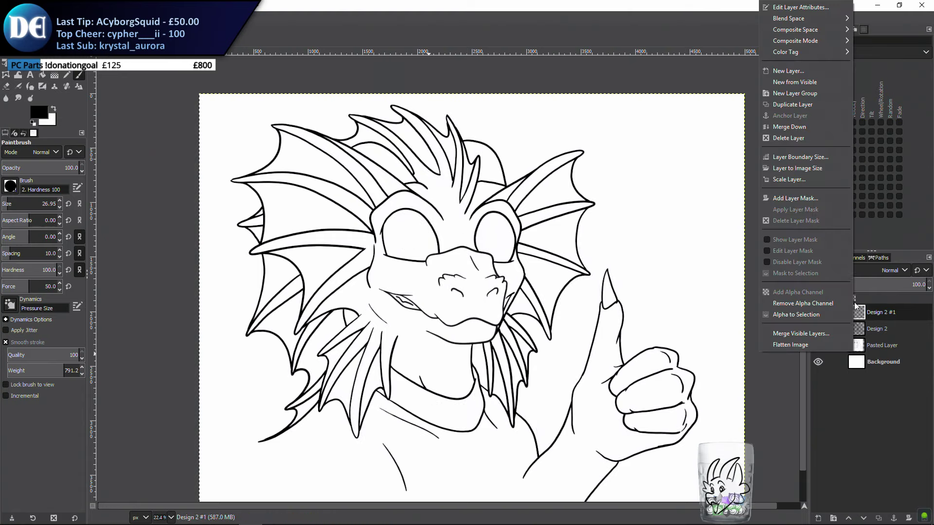
click(815, 127)
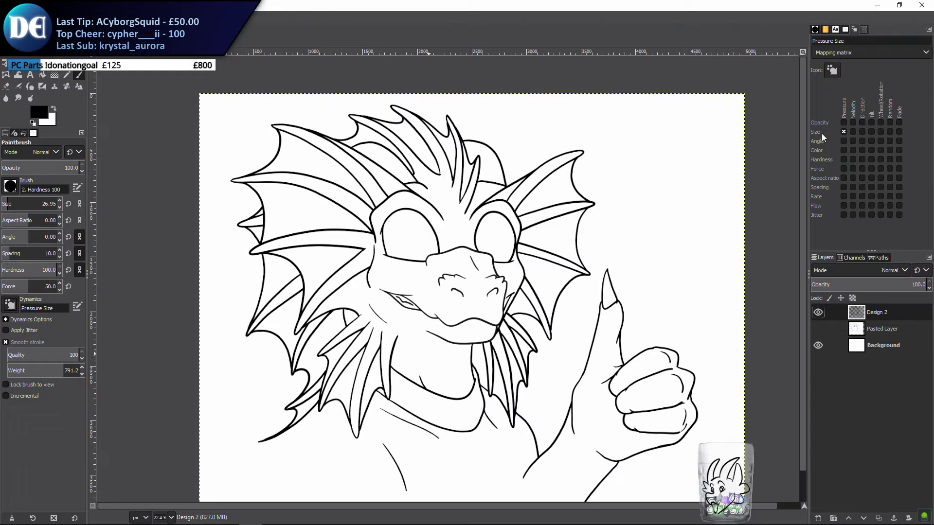
Save the image to its existing file, Untitled.xcf
mouse_move(479, 283)
mouse_down()
mouse_move(452, 294)
mouse_move(401, 278)
mouse_up()
key(ctrl+s)
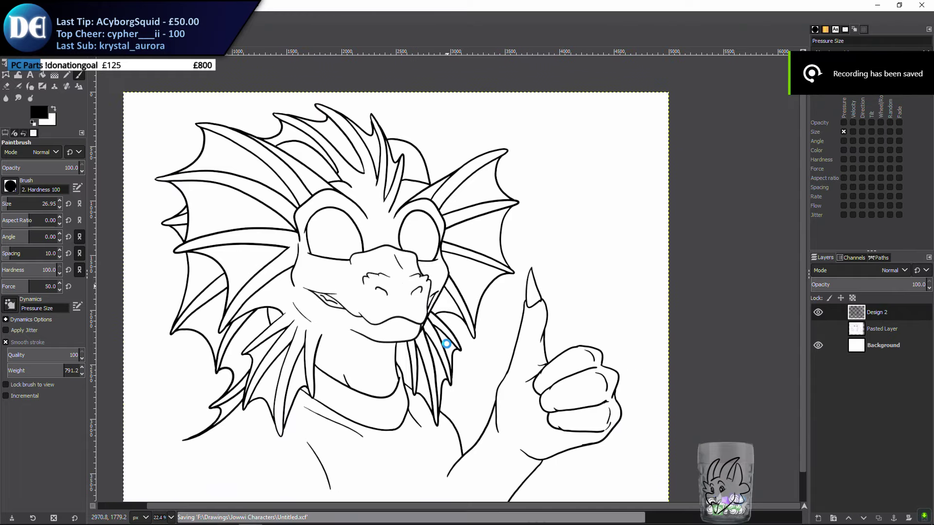
scroll(436, 362, down, 2)
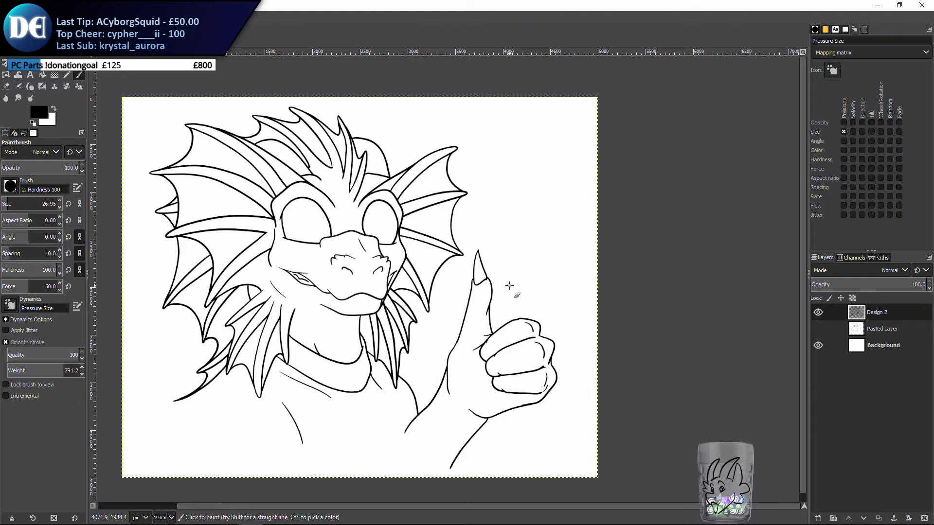
drag(423, 310, 505, 315)
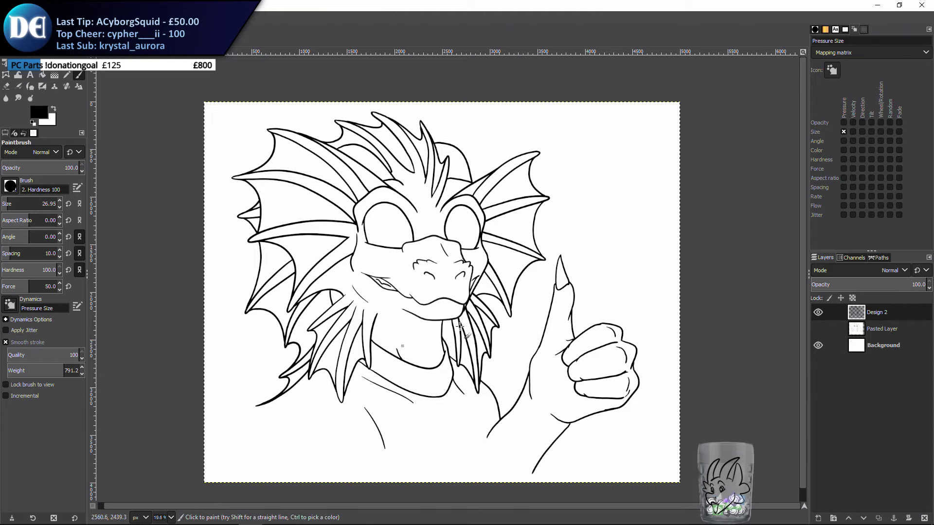
mouse_move(534, 298)
mouse_down()
mouse_move(548, 307)
mouse_move(531, 304)
mouse_up()
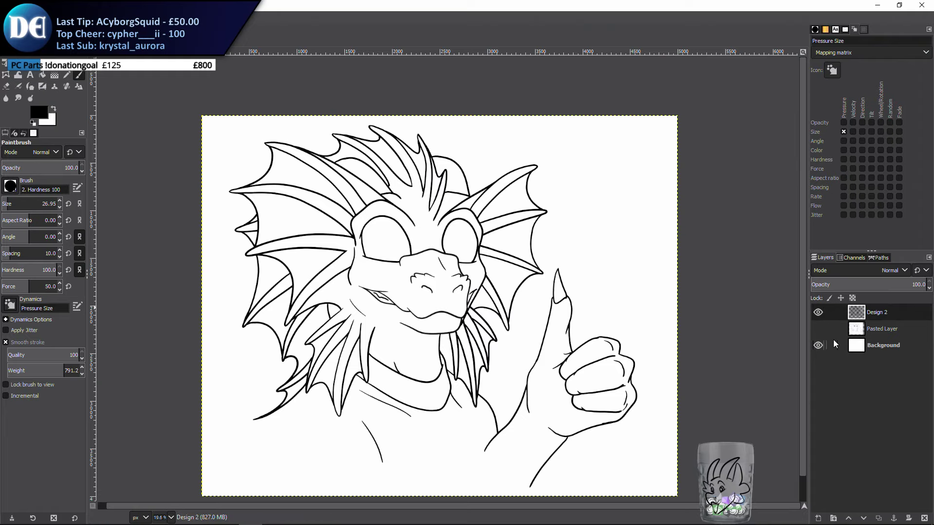
Show the pale sketch layer to compare it with the finished line art, and hide it again
click(817, 329)
click(814, 332)
click(814, 333)
drag(613, 427, 609, 397)
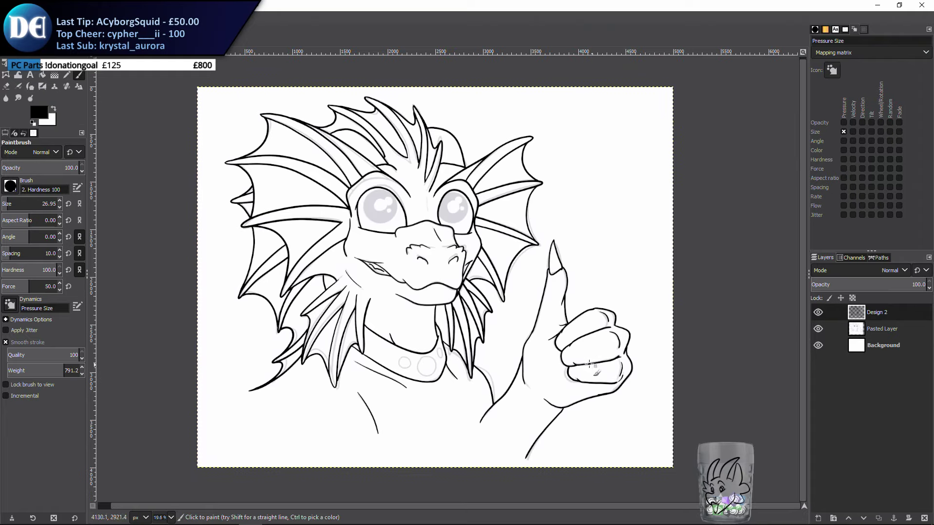
drag(595, 351, 592, 365)
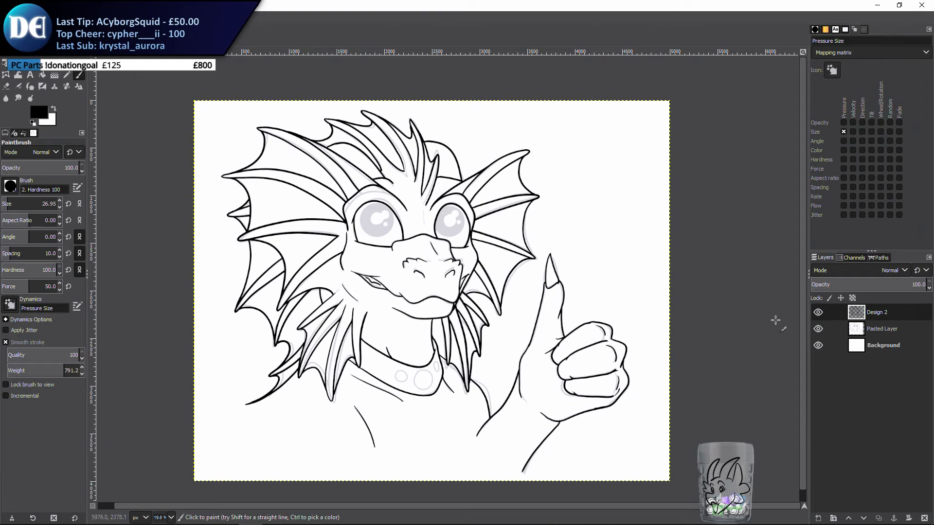
click(817, 329)
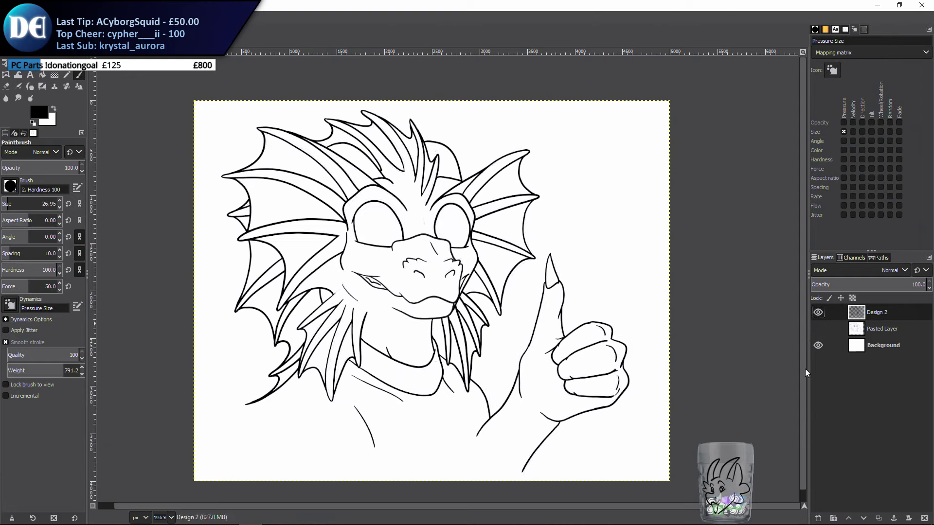
Add a new layer above the Design 2 line art layer
click(818, 518)
click(846, 508)
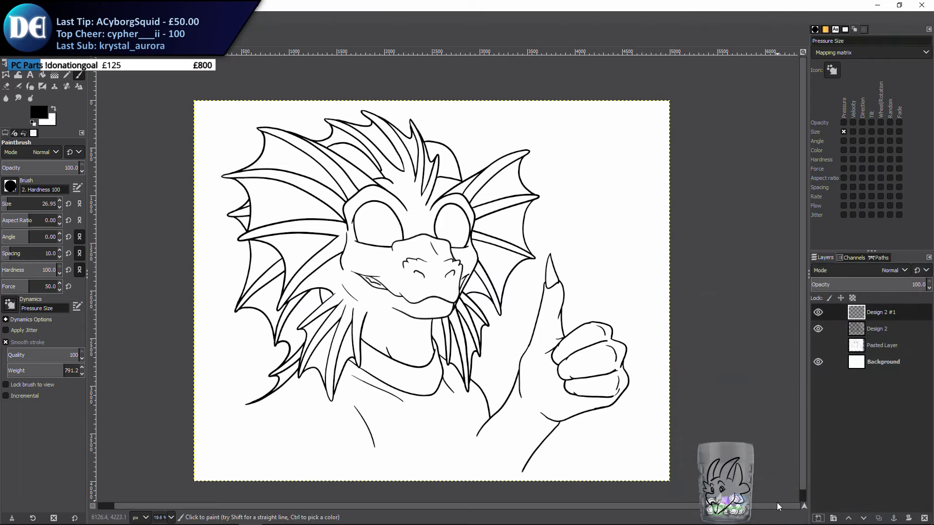
scroll(433, 329, up, 3)
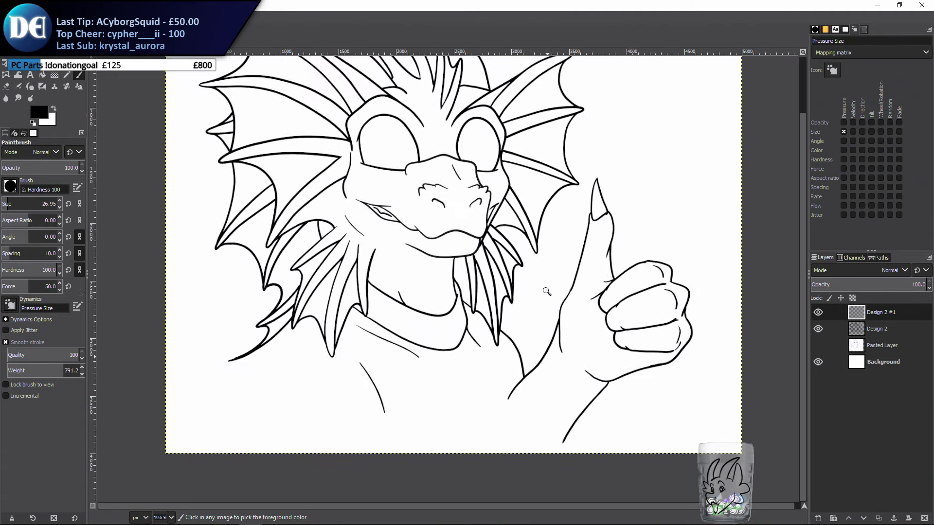
scroll(433, 328, up, 3)
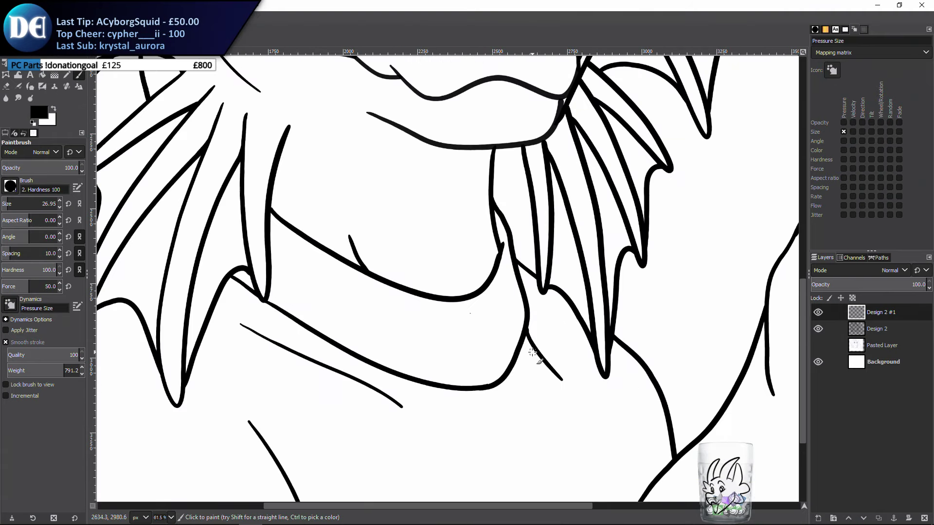
Try to ink a small rounded outline on the front of the collar band, between its upper and lower edges
scroll(475, 312, up, 1)
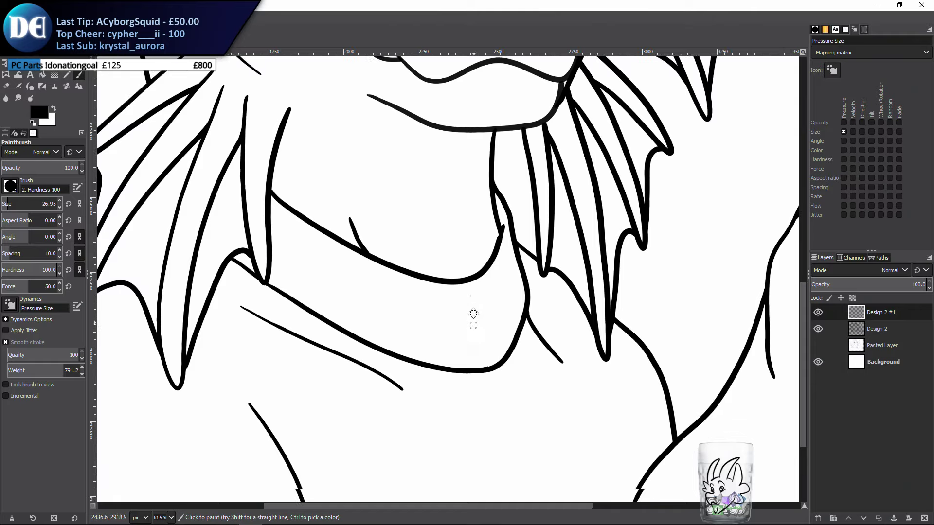
mouse_move(468, 277)
mouse_down()
mouse_move(501, 298)
mouse_move(434, 291)
mouse_move(433, 310)
mouse_move(493, 324)
mouse_move(463, 266)
mouse_up()
key(ctrl+z)
key(ctrl+z)
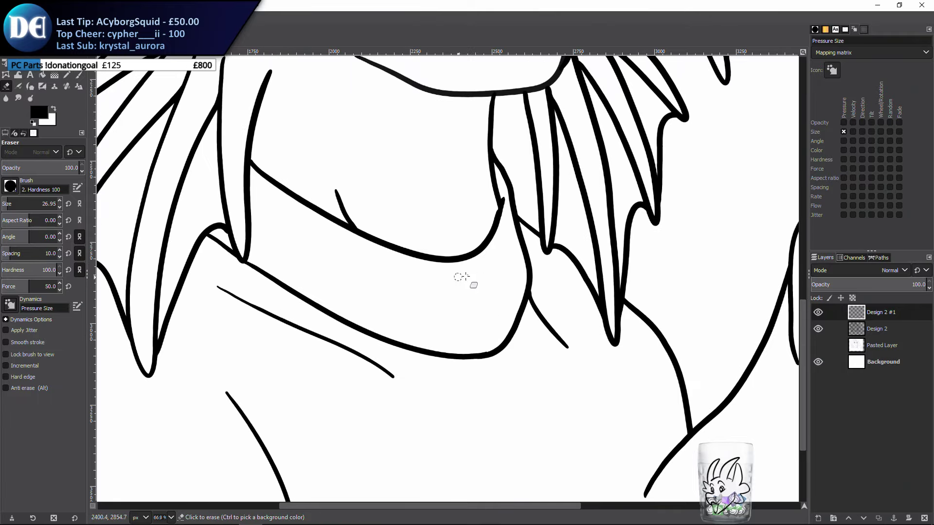
scroll(459, 323, up, 3)
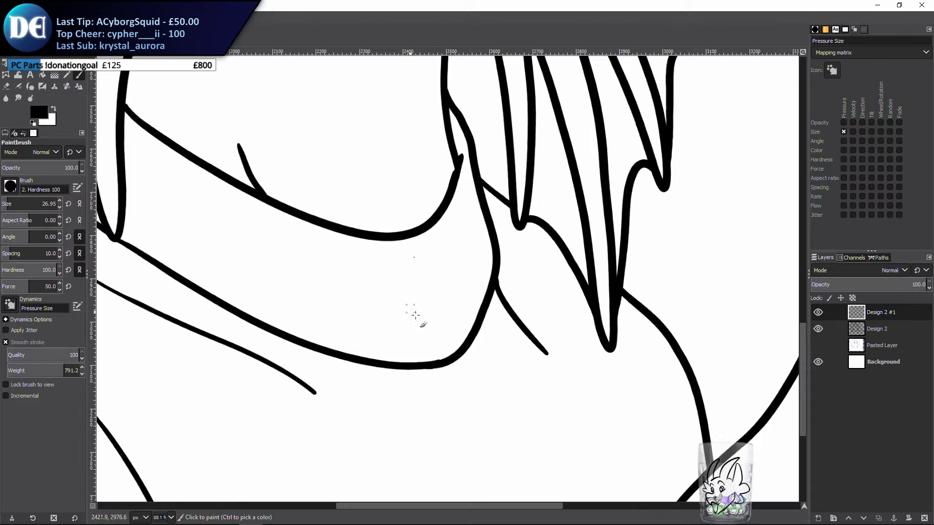
mouse_move(410, 259)
mouse_down()
mouse_move(411, 342)
mouse_move(458, 327)
mouse_move(419, 254)
mouse_move(369, 268)
mouse_move(389, 288)
mouse_move(368, 310)
mouse_move(414, 350)
mouse_move(447, 335)
mouse_move(454, 289)
mouse_move(419, 238)
mouse_move(392, 236)
mouse_move(378, 290)
mouse_move(414, 361)
mouse_move(459, 348)
mouse_move(460, 294)
mouse_move(412, 255)
mouse_up()
key(ctrl+z)
key(ctrl+z)
key(ctrl+z)
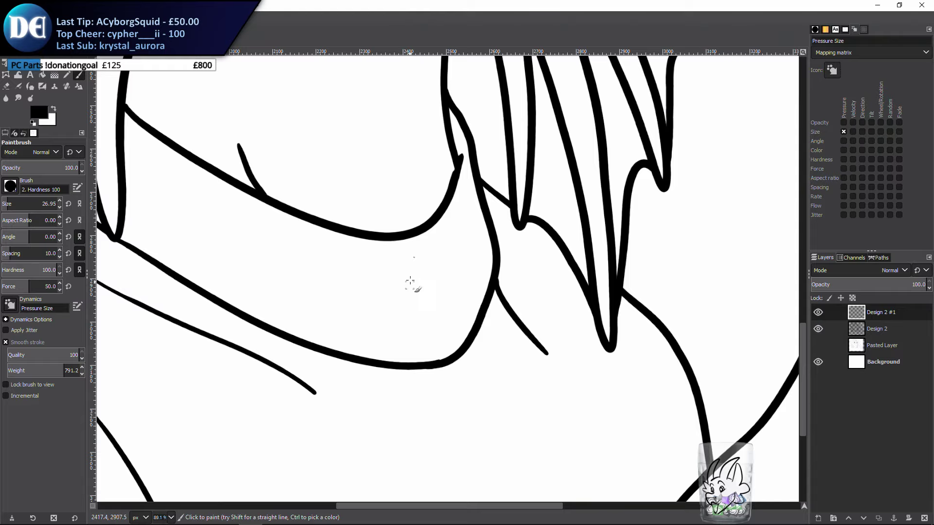
mouse_move(407, 259)
mouse_down()
mouse_move(396, 284)
mouse_move(395, 312)
mouse_up()
key(ctrl+z)
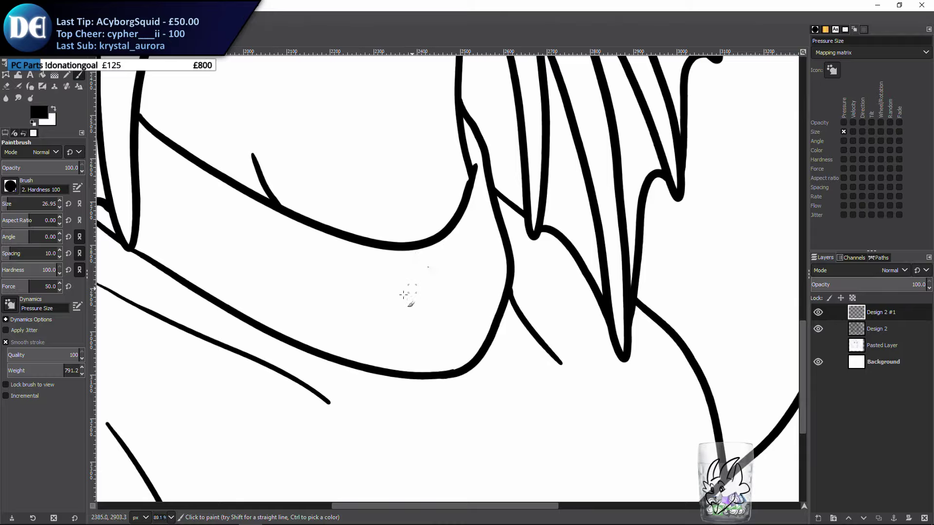
mouse_move(425, 262)
mouse_down()
mouse_move(388, 301)
mouse_move(400, 339)
mouse_move(420, 357)
mouse_move(472, 353)
mouse_move(483, 329)
mouse_move(473, 292)
mouse_move(434, 252)
mouse_move(393, 256)
mouse_move(393, 286)
mouse_move(424, 257)
mouse_move(402, 268)
mouse_move(388, 302)
mouse_move(412, 339)
mouse_move(467, 309)
mouse_up()
key(ctrl+z)
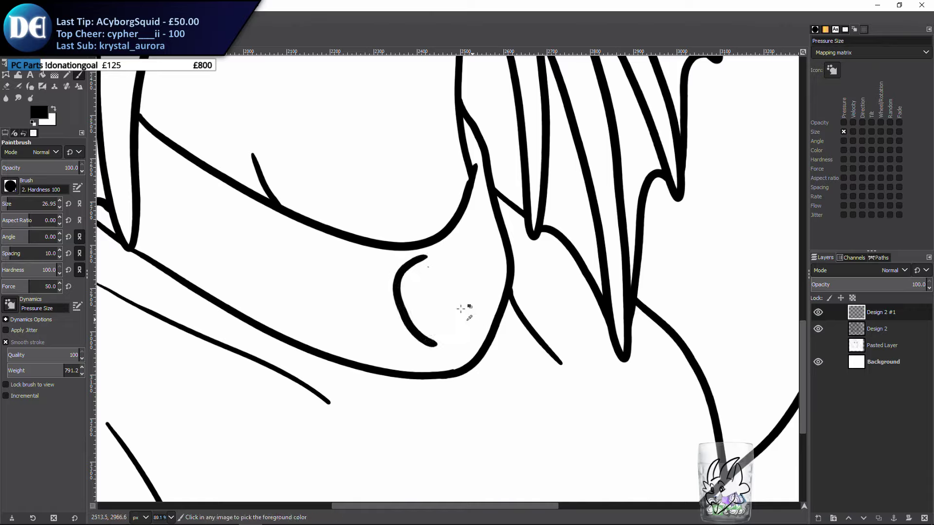
key(ctrl+z)
mouse_move(424, 260)
mouse_down()
mouse_move(458, 269)
mouse_move(483, 327)
mouse_up()
key(ctrl+z)
mouse_move(448, 267)
mouse_down()
mouse_move(474, 317)
mouse_move(465, 374)
mouse_up()
mouse_move(428, 260)
mouse_down()
mouse_move(397, 272)
mouse_move(388, 299)
mouse_move(407, 336)
mouse_move(462, 359)
mouse_up()
key(ctrl+z)
key(ctrl+z)
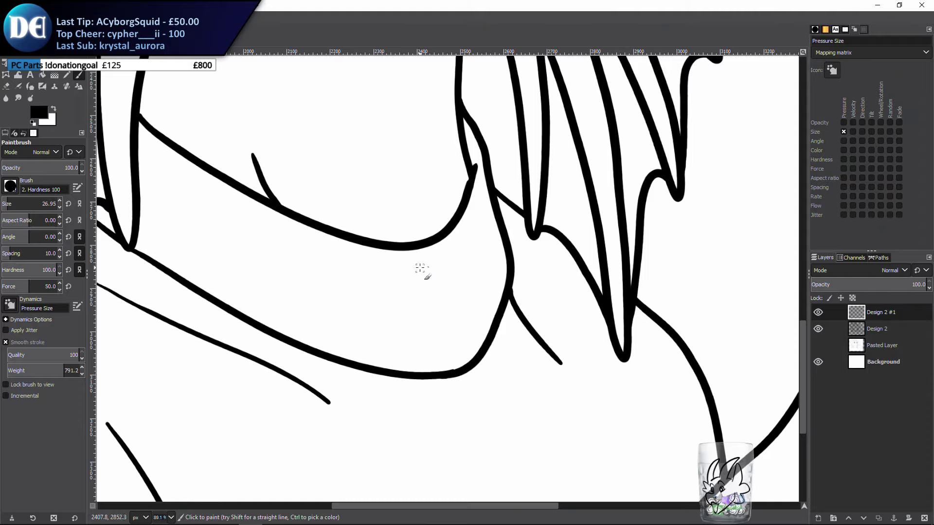
mouse_move(429, 261)
mouse_down()
mouse_move(391, 313)
mouse_move(414, 346)
mouse_move(469, 352)
mouse_up()
key(ctrl+z)
Save the image to its existing file, Untitled.xcf
scroll(431, 292, down, 6)
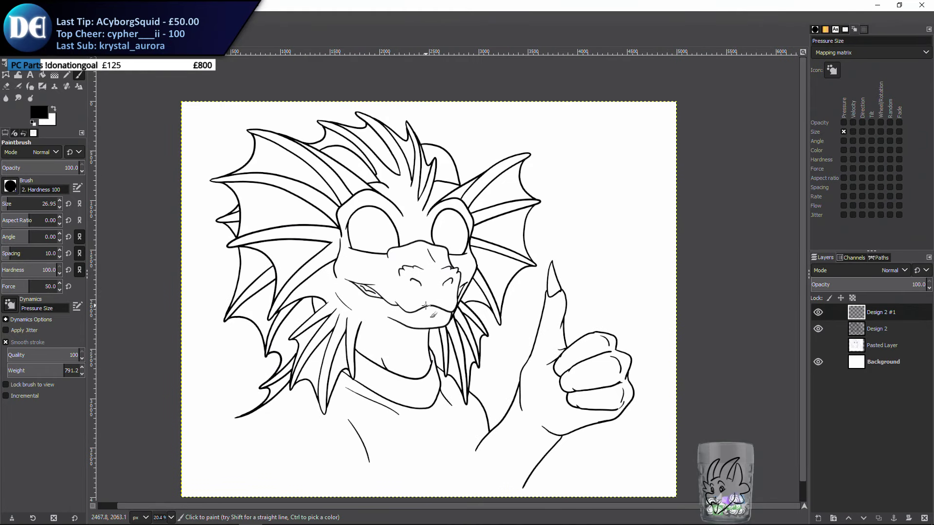
key(ctrl+s)
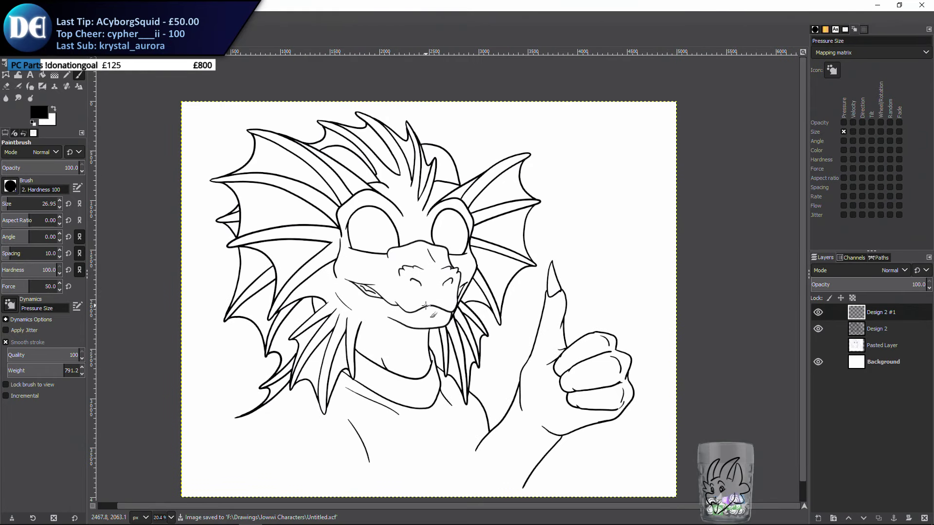